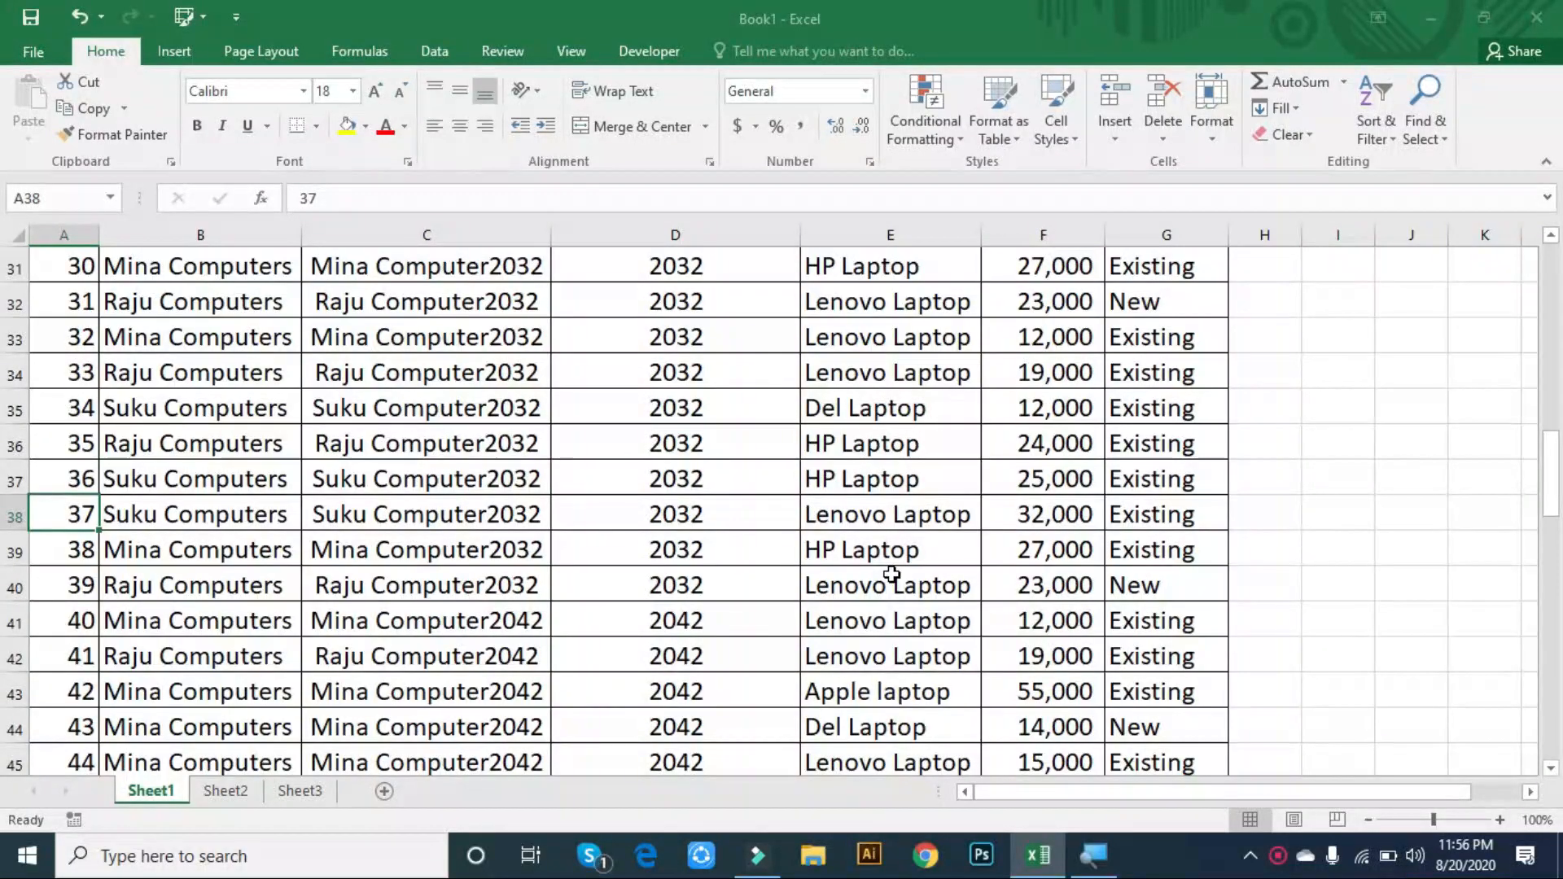
- Clear all values below the Year header in column D, from D2 to D83
{"action": "scroll", "coordinate": [724, 524], "scroll_direction": "up", "scroll_amount": 10}
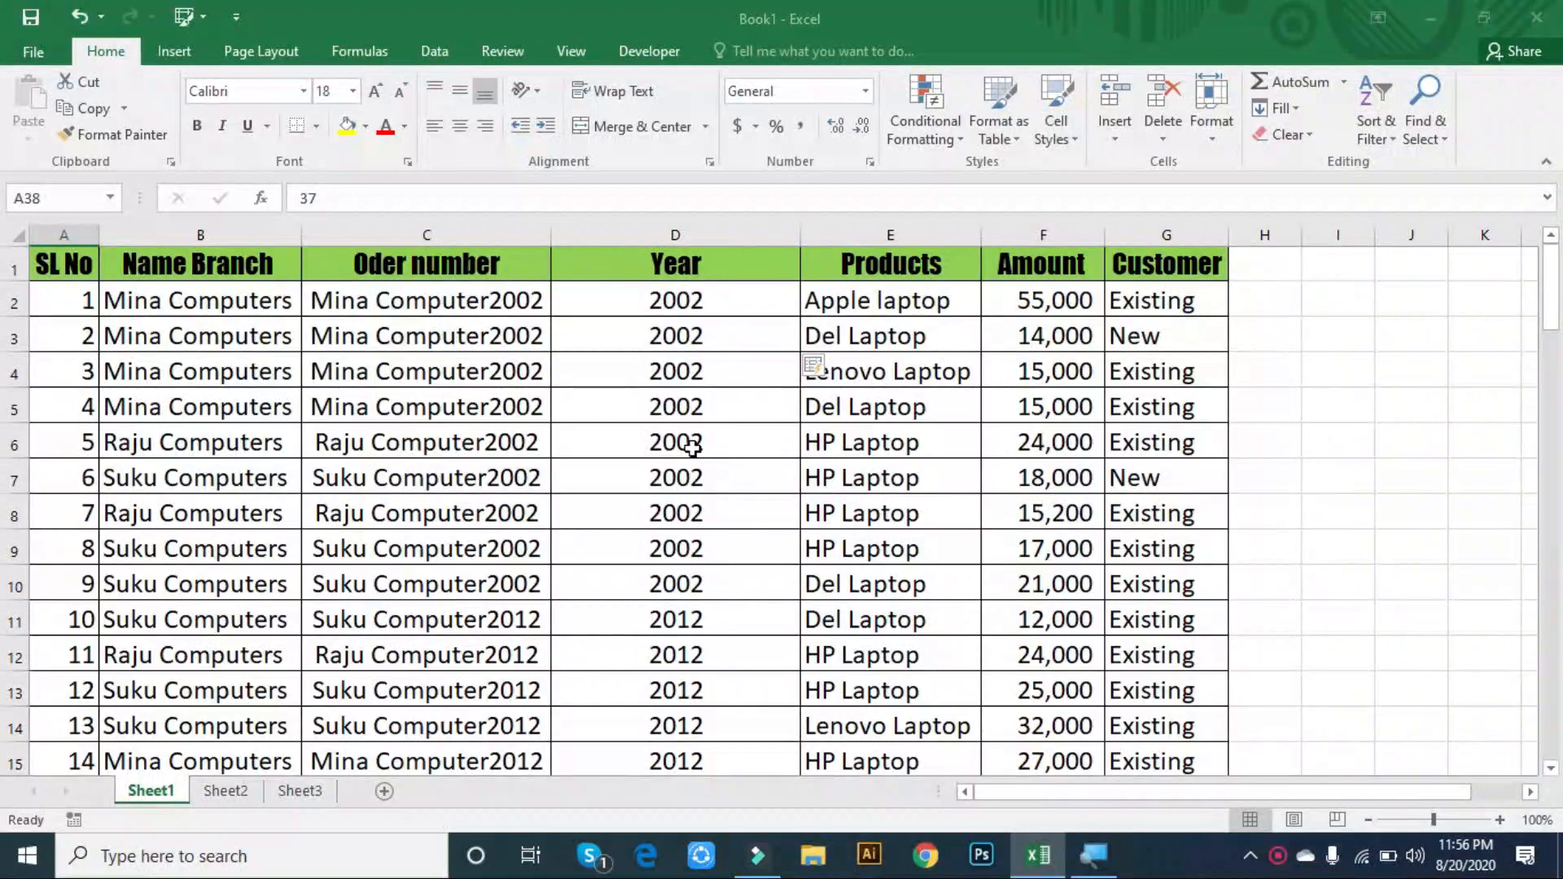
{"action": "left_click", "coordinate": [659, 307]}
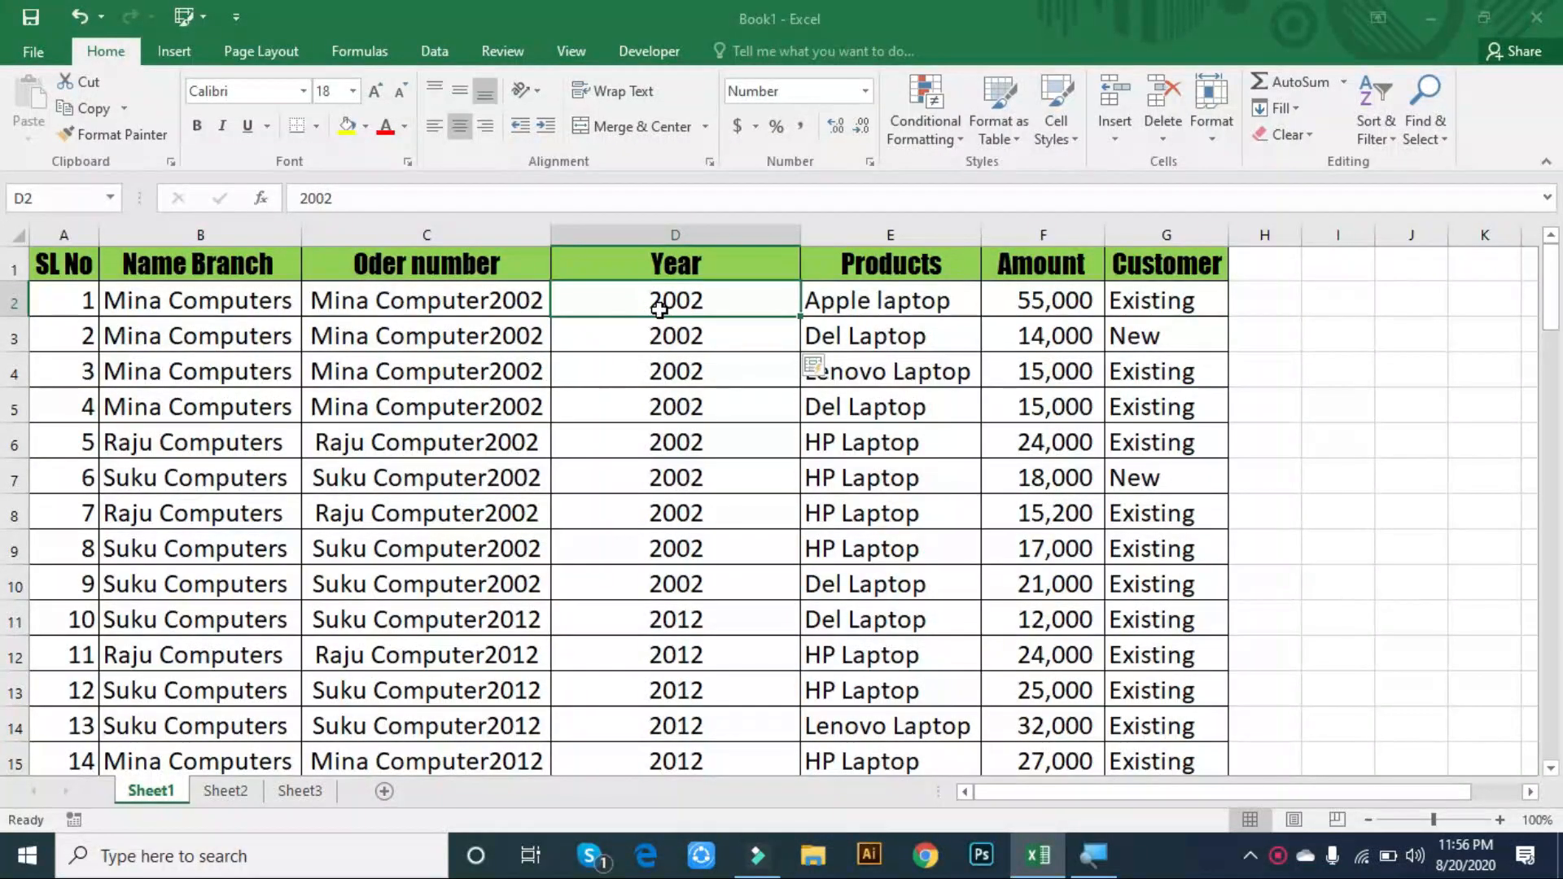
{"action": "key", "text": "ctrl+shift+Down"}
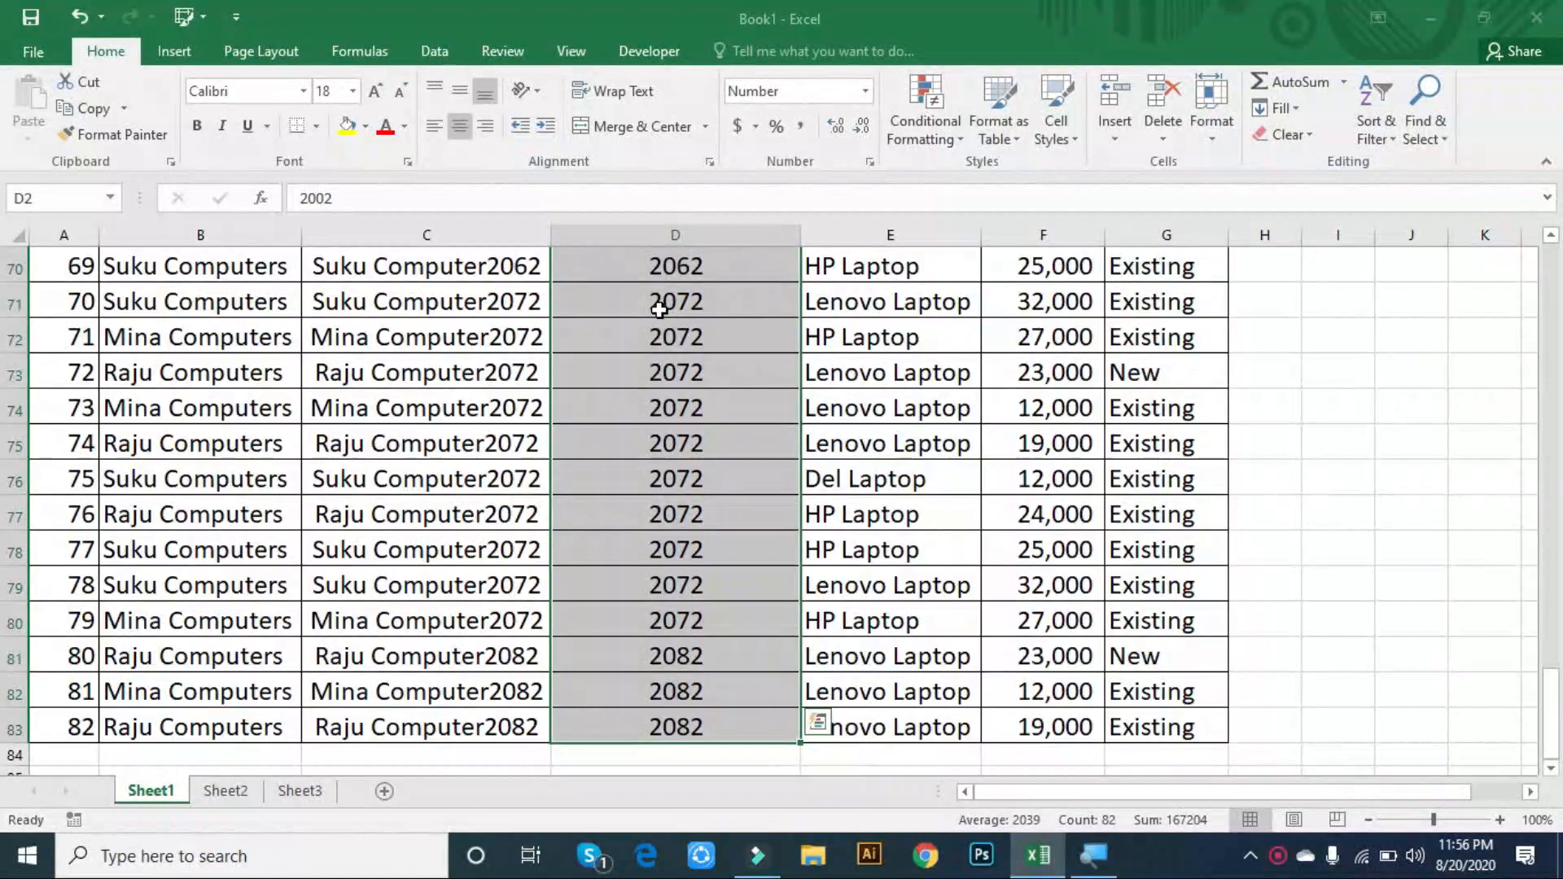
{"action": "key", "text": "Delete"}
{"action": "scroll", "coordinate": [658, 308], "scroll_direction": "up", "scroll_amount": 20}
{"action": "left_click", "coordinate": [699, 316]}
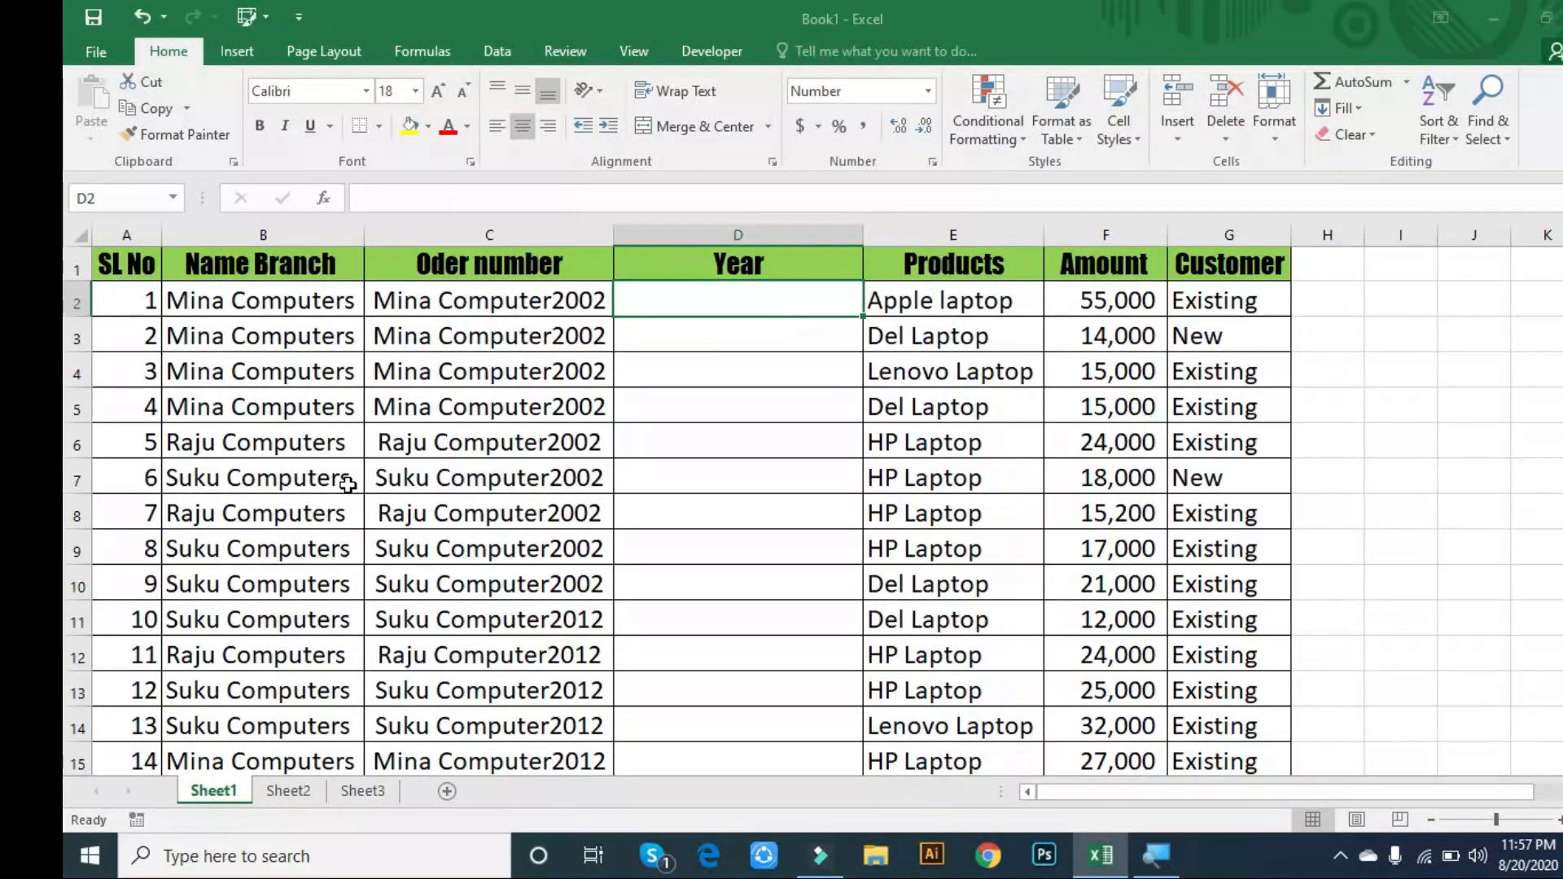
- Enter 2002 in D2 and flash fill the rest of the Year column with the years from the order numbers
{"action": "left_click", "coordinate": [570, 301]}
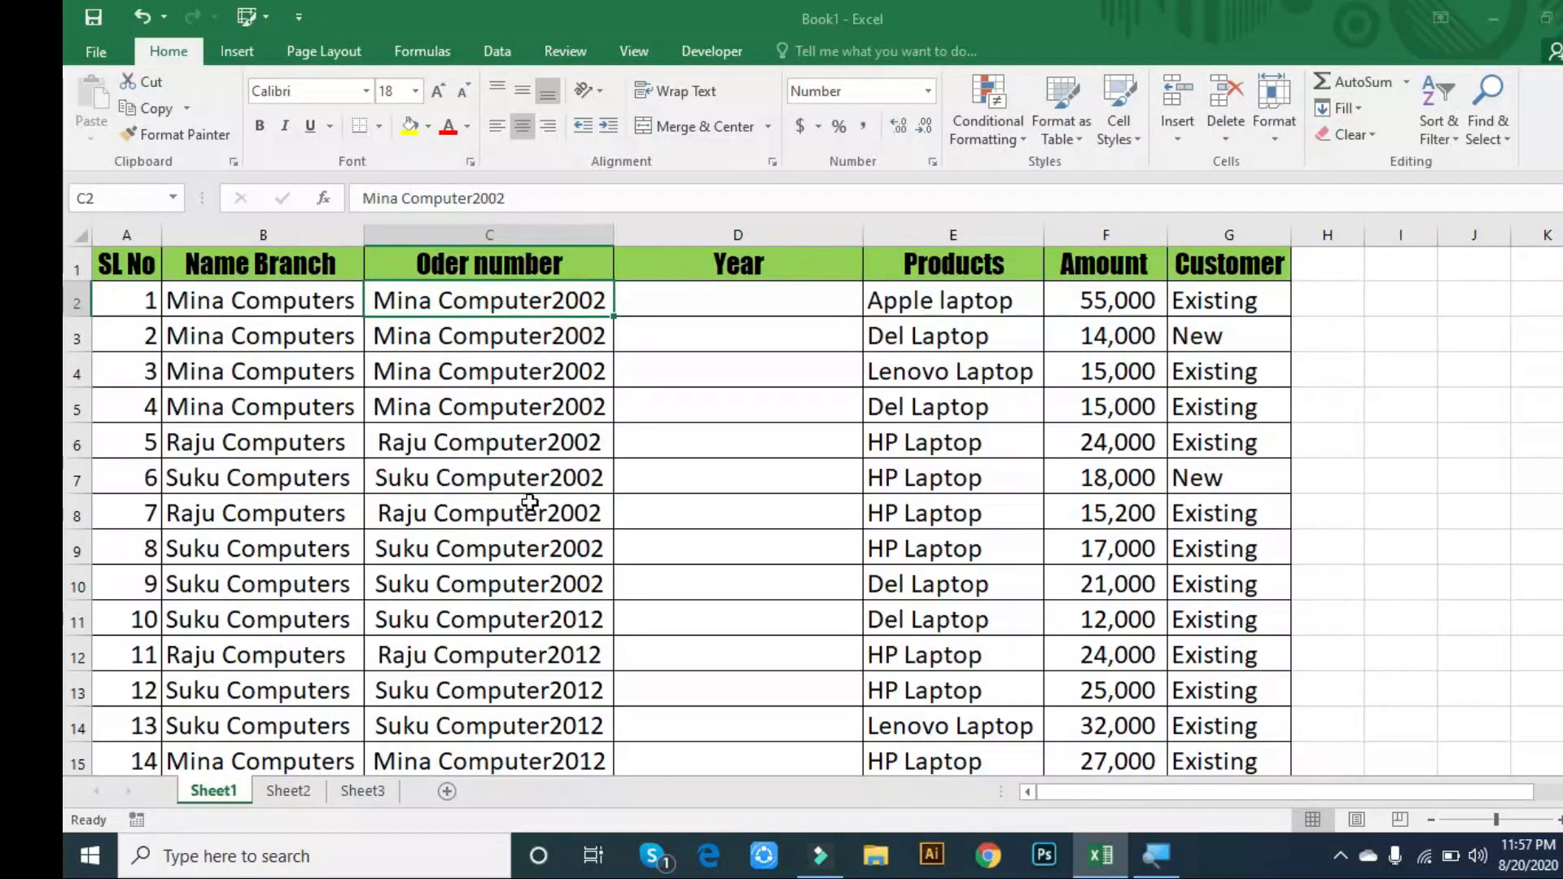
{"action": "scroll", "coordinate": [533, 505], "scroll_direction": "down", "scroll_amount": 3}
{"action": "scroll", "coordinate": [541, 513], "scroll_direction": "down", "scroll_amount": 4}
{"action": "scroll", "coordinate": [558, 530], "scroll_direction": "up", "scroll_amount": 7}
{"action": "left_click", "coordinate": [660, 301]}
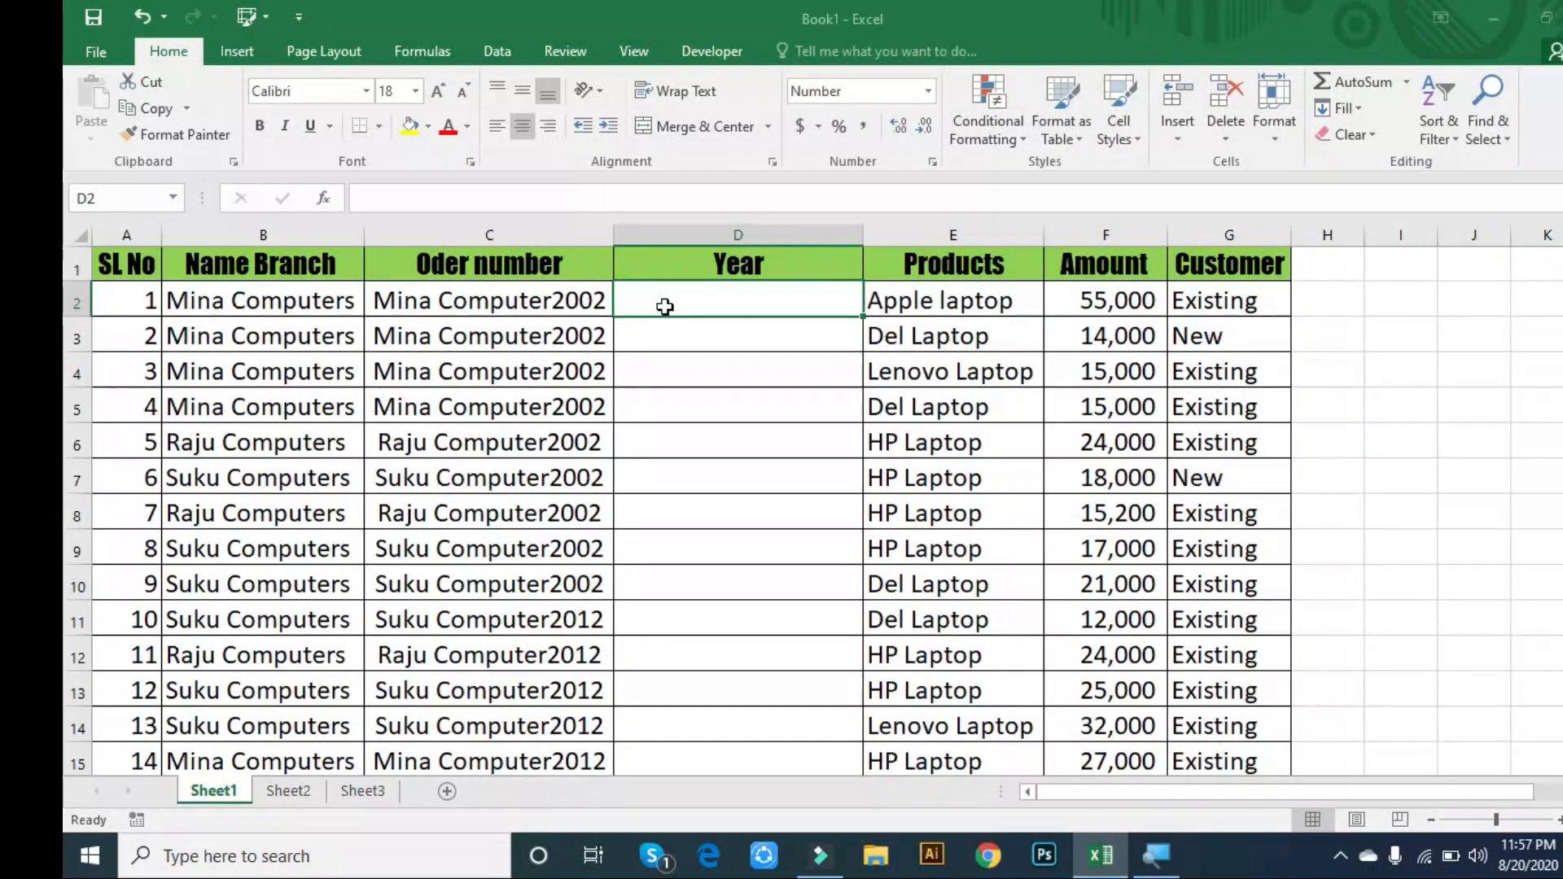
{"action": "type", "text": "2002"}
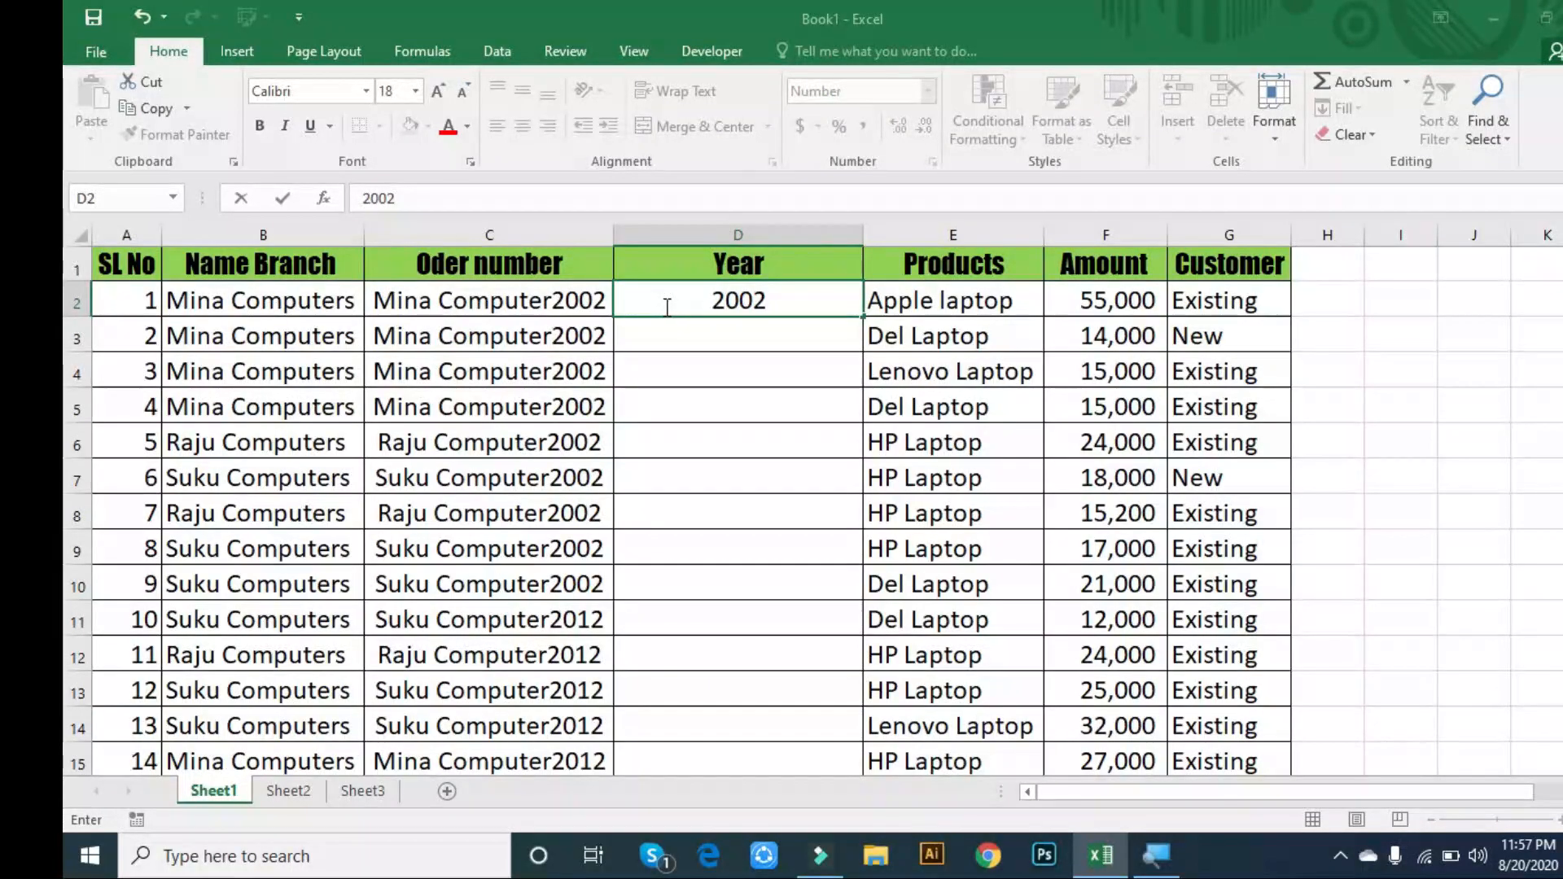
{"action": "key", "text": "Return"}
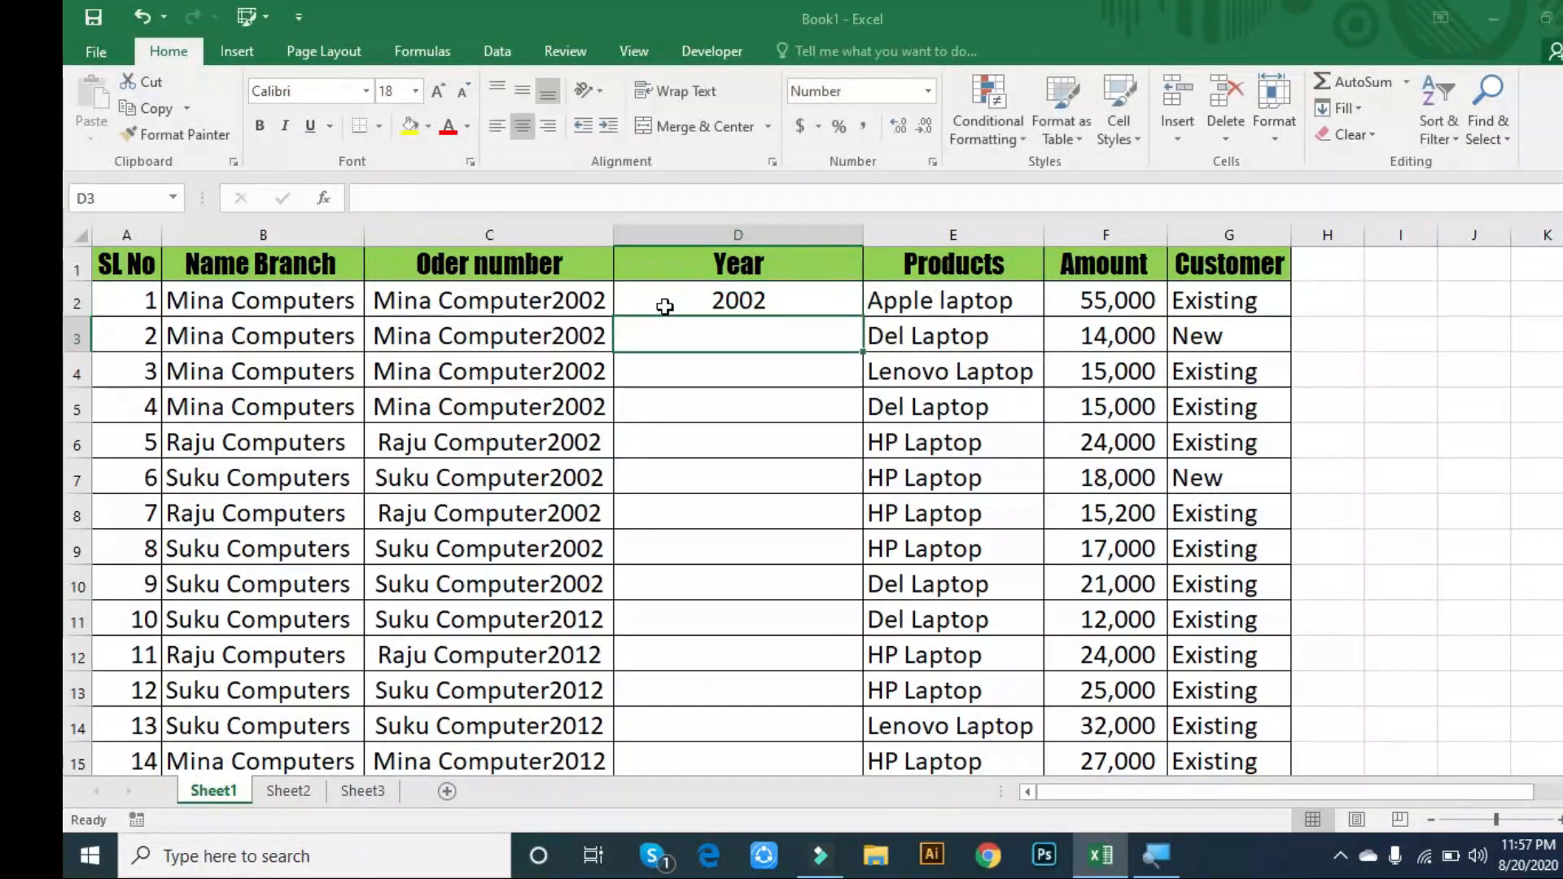
{"action": "key", "text": "ctrl+e"}
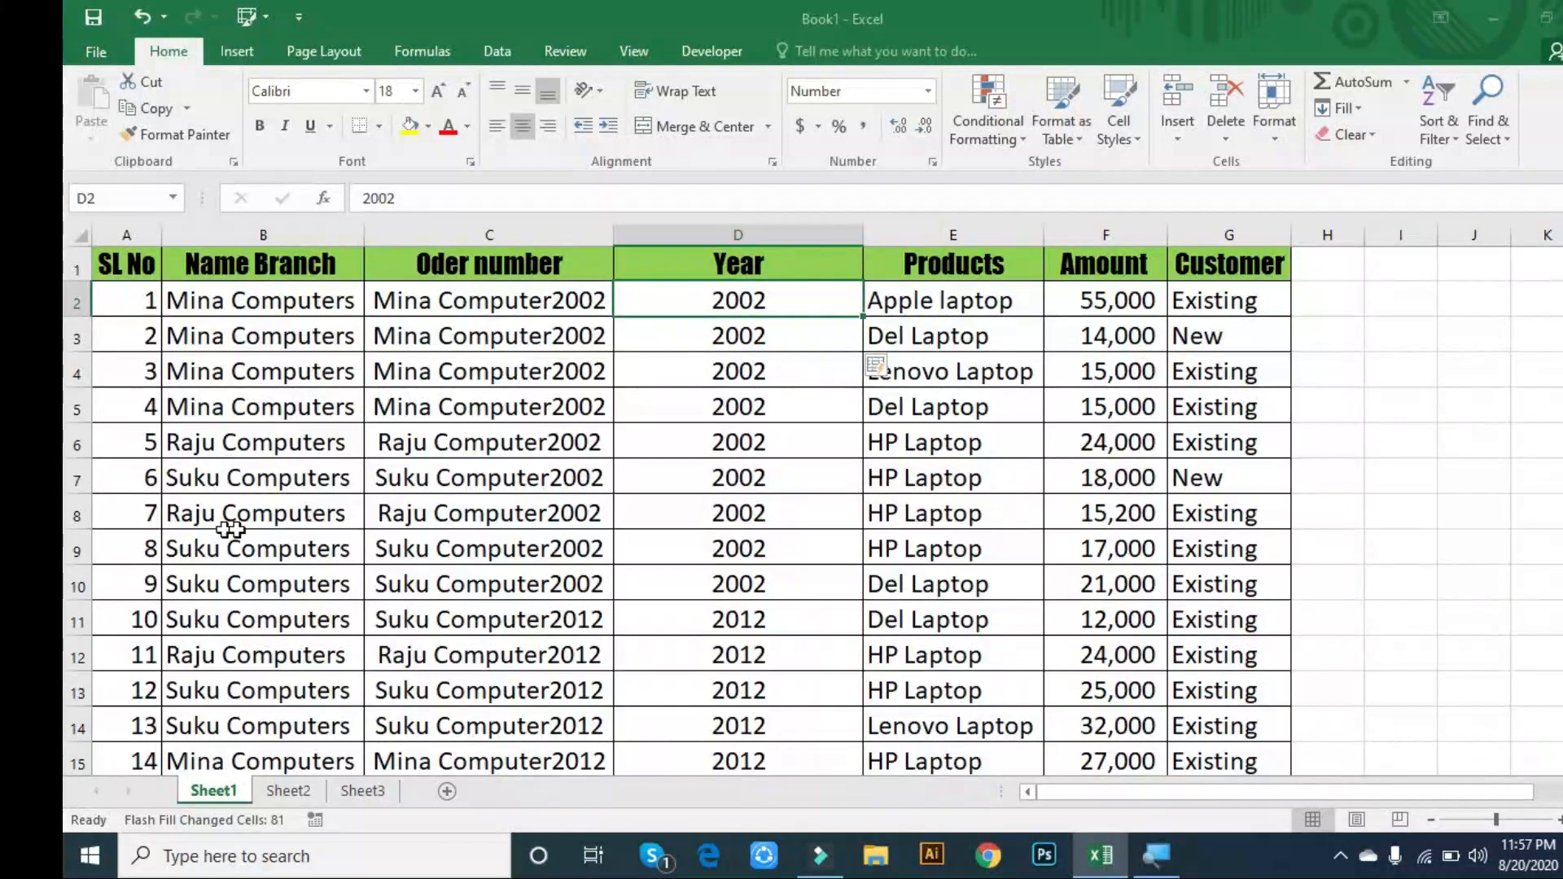
- Go through Sheet2 and Sheet3 and return to Sheet1
{"action": "left_click", "coordinate": [412, 435]}
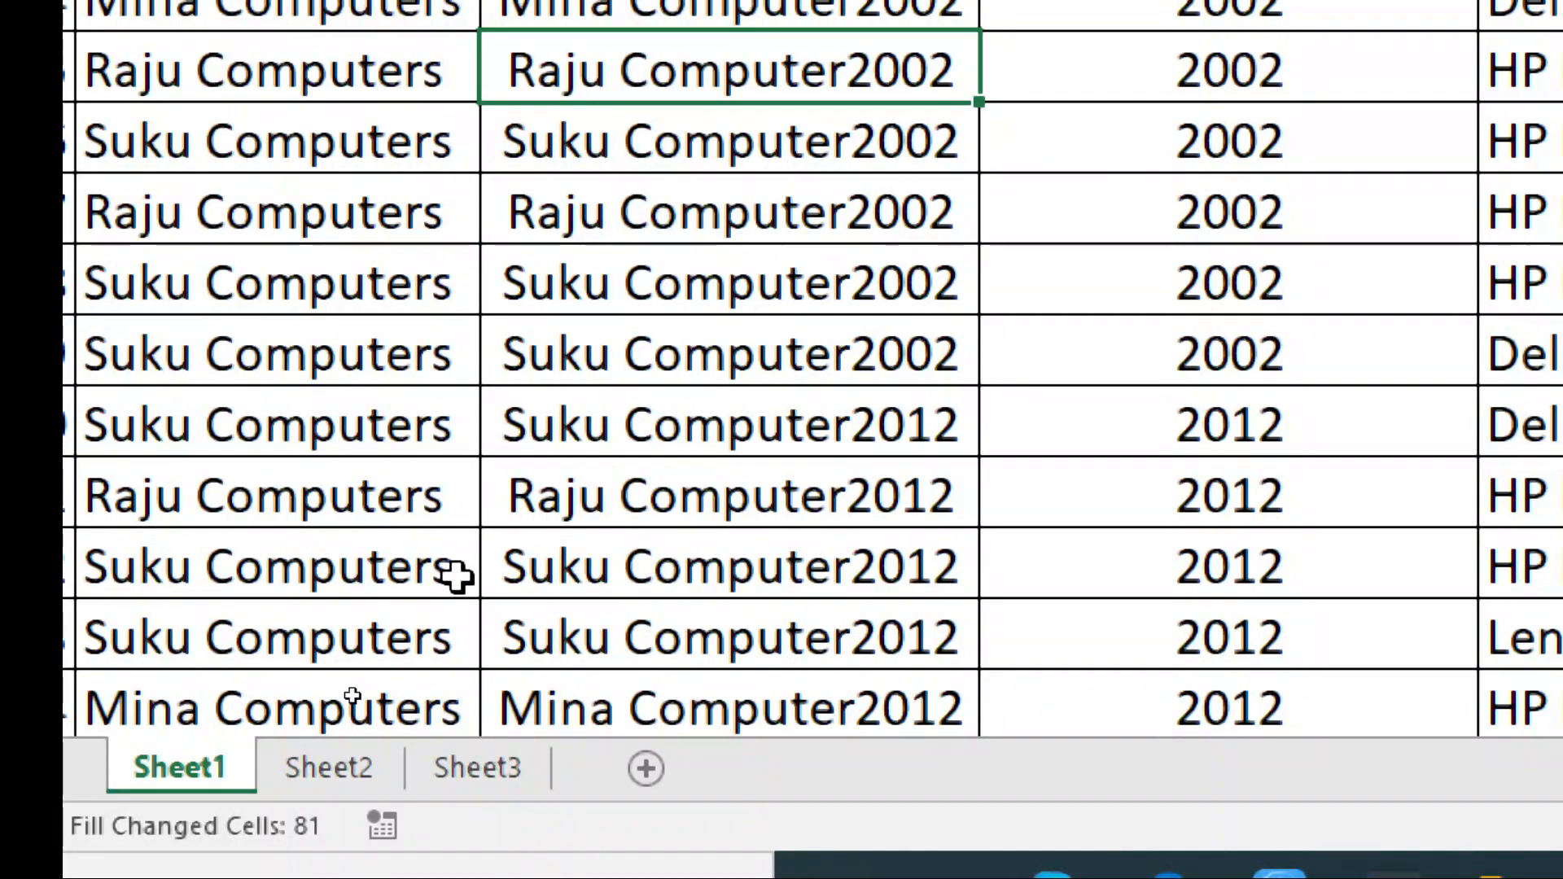
{"action": "key", "text": "ctrl+Page_Down"}
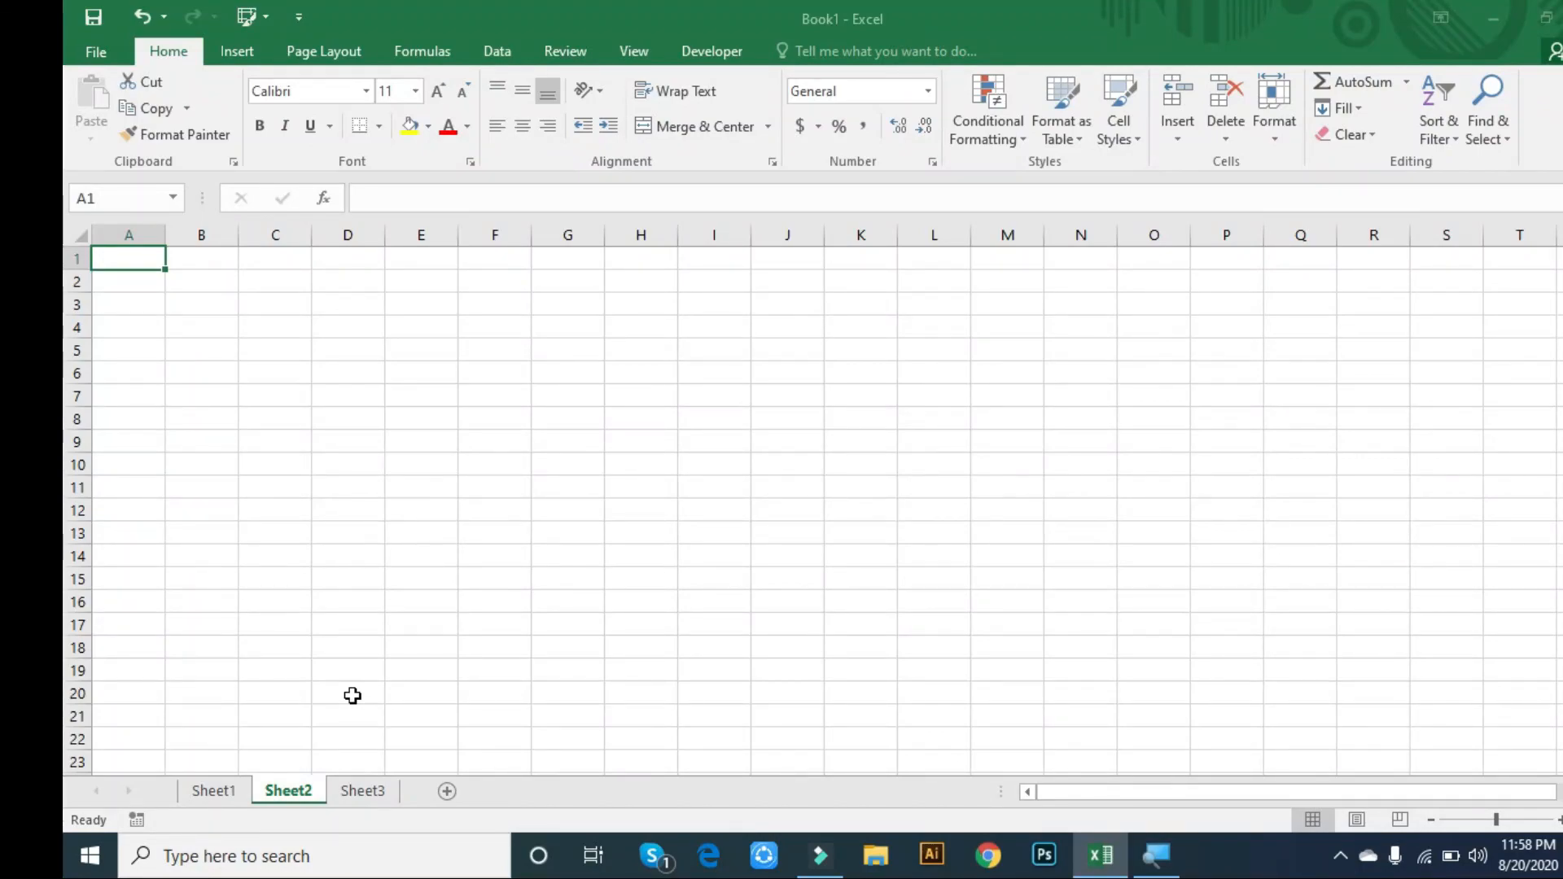
{"action": "key", "text": "ctrl+Page_Down"}
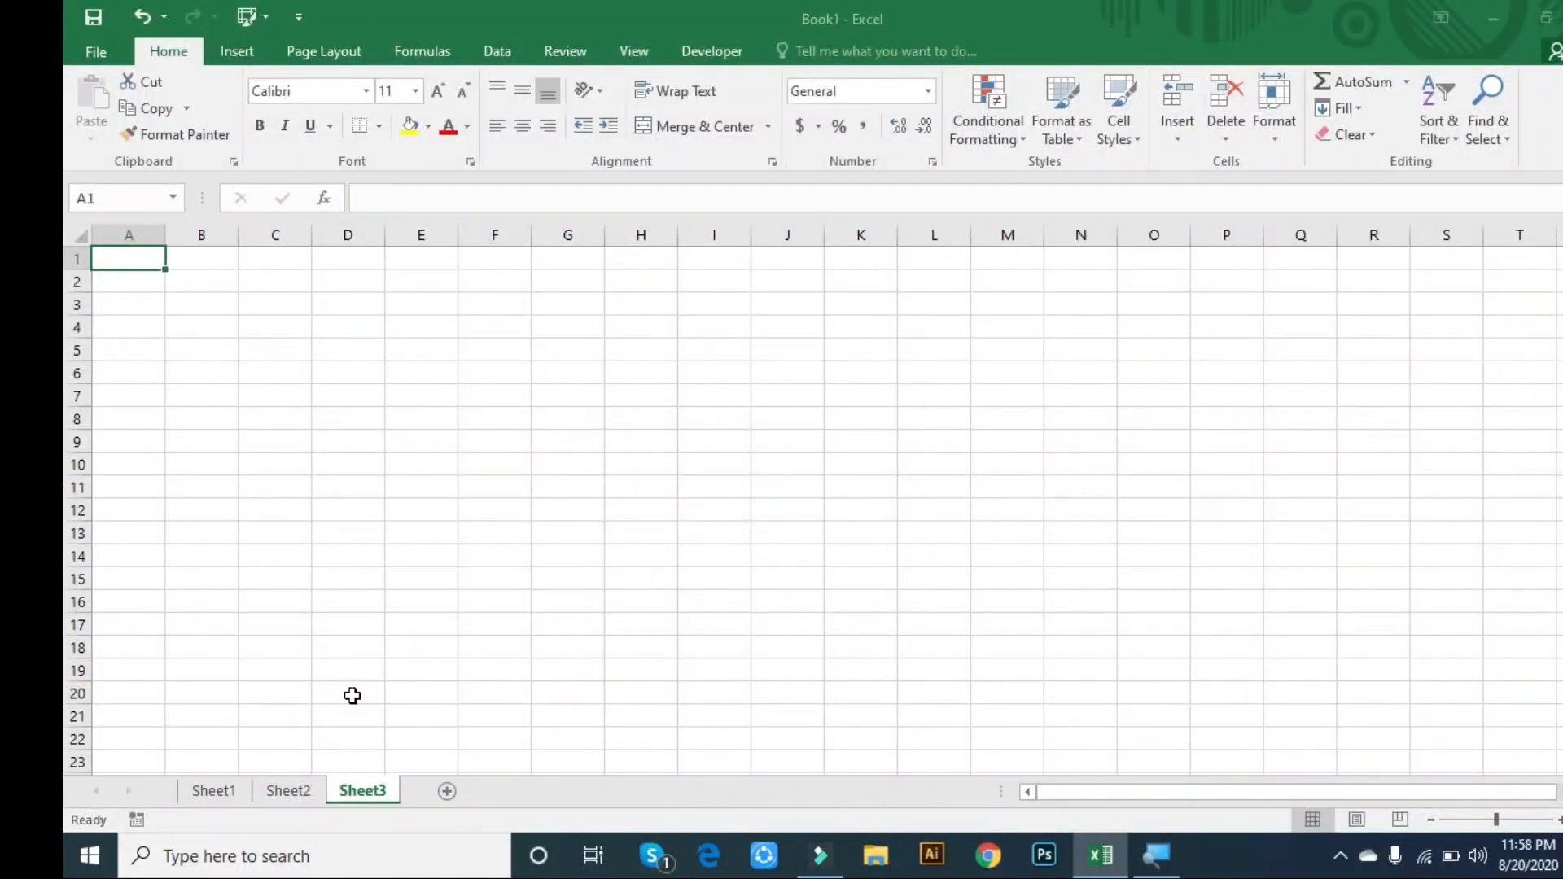
{"action": "key", "text": "ctrl+Page_Up"}
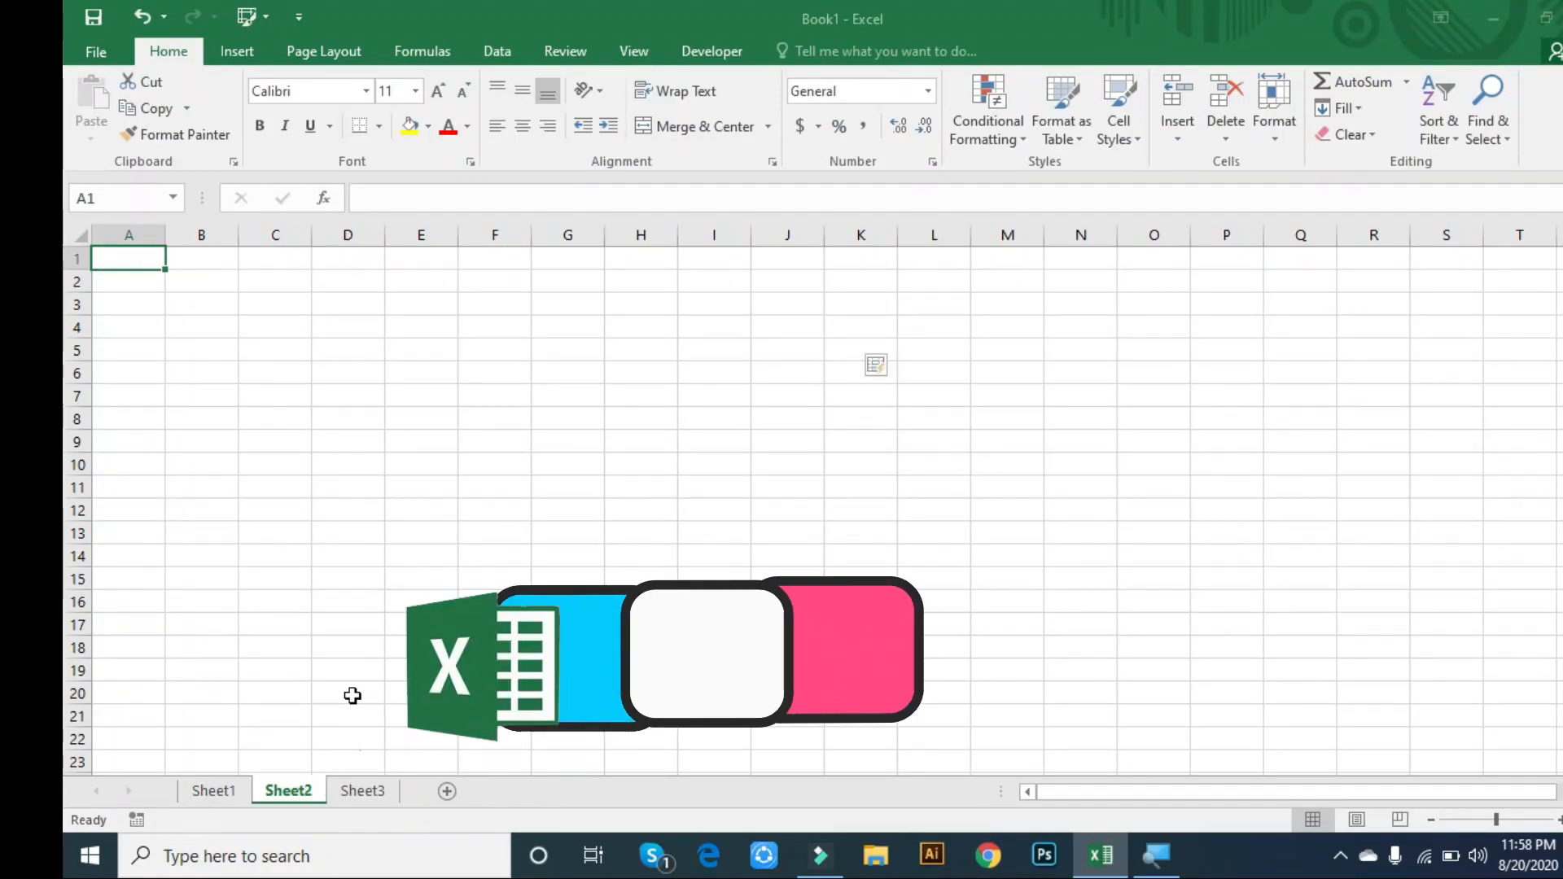
{"action": "key", "text": "ctrl+Page_Up"}
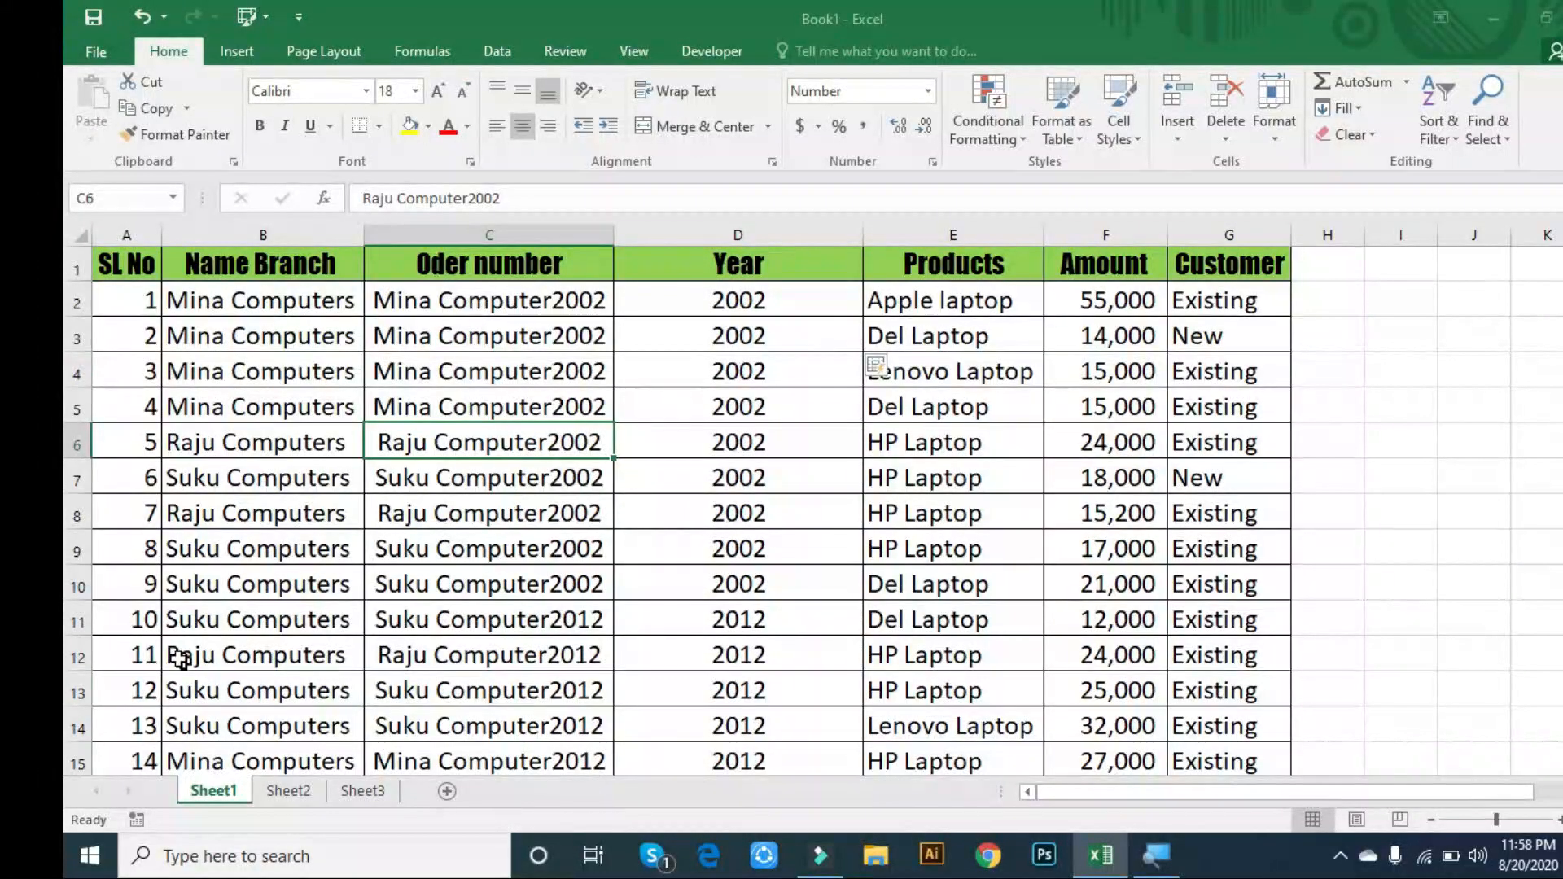
- Select the entire row 11 with D11 as the active cell
{"action": "left_click", "coordinate": [79, 621]}
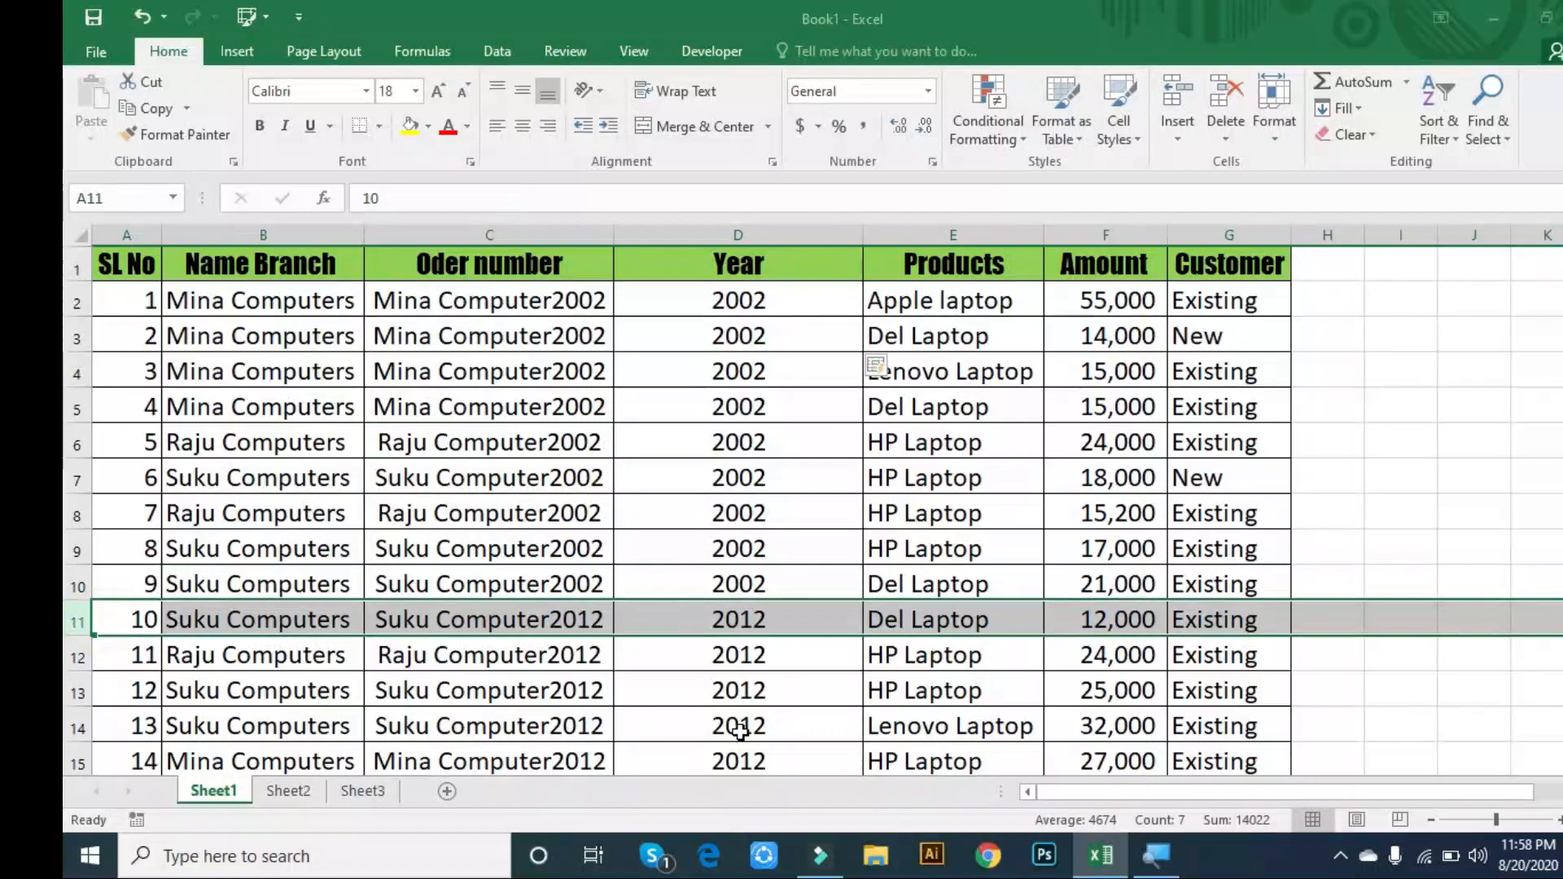
{"action": "left_click", "coordinate": [688, 626]}
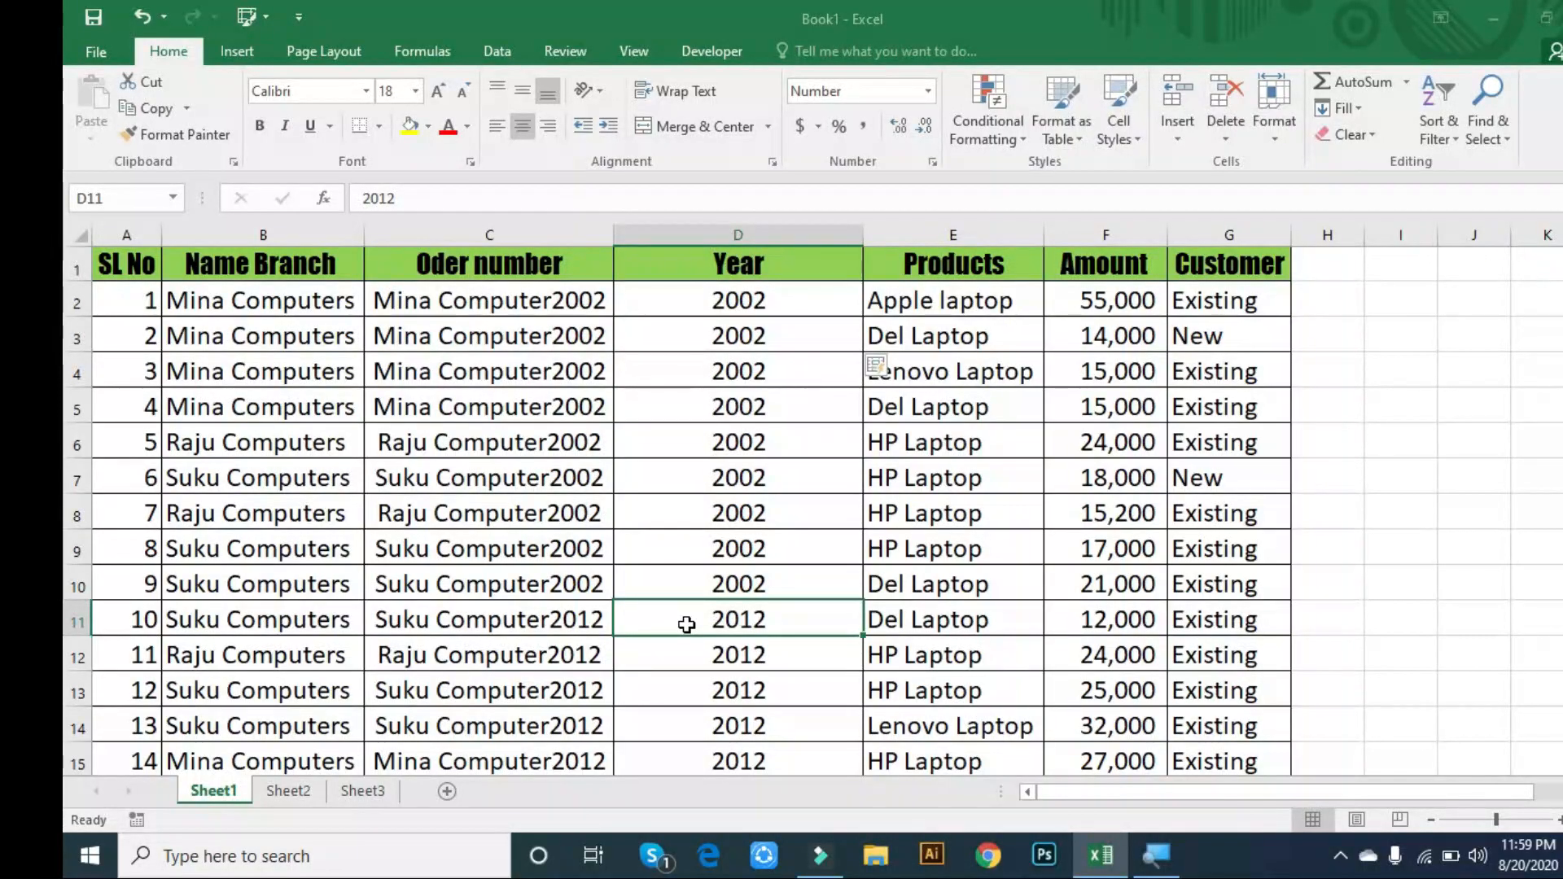
{"action": "key", "text": "shift+space"}
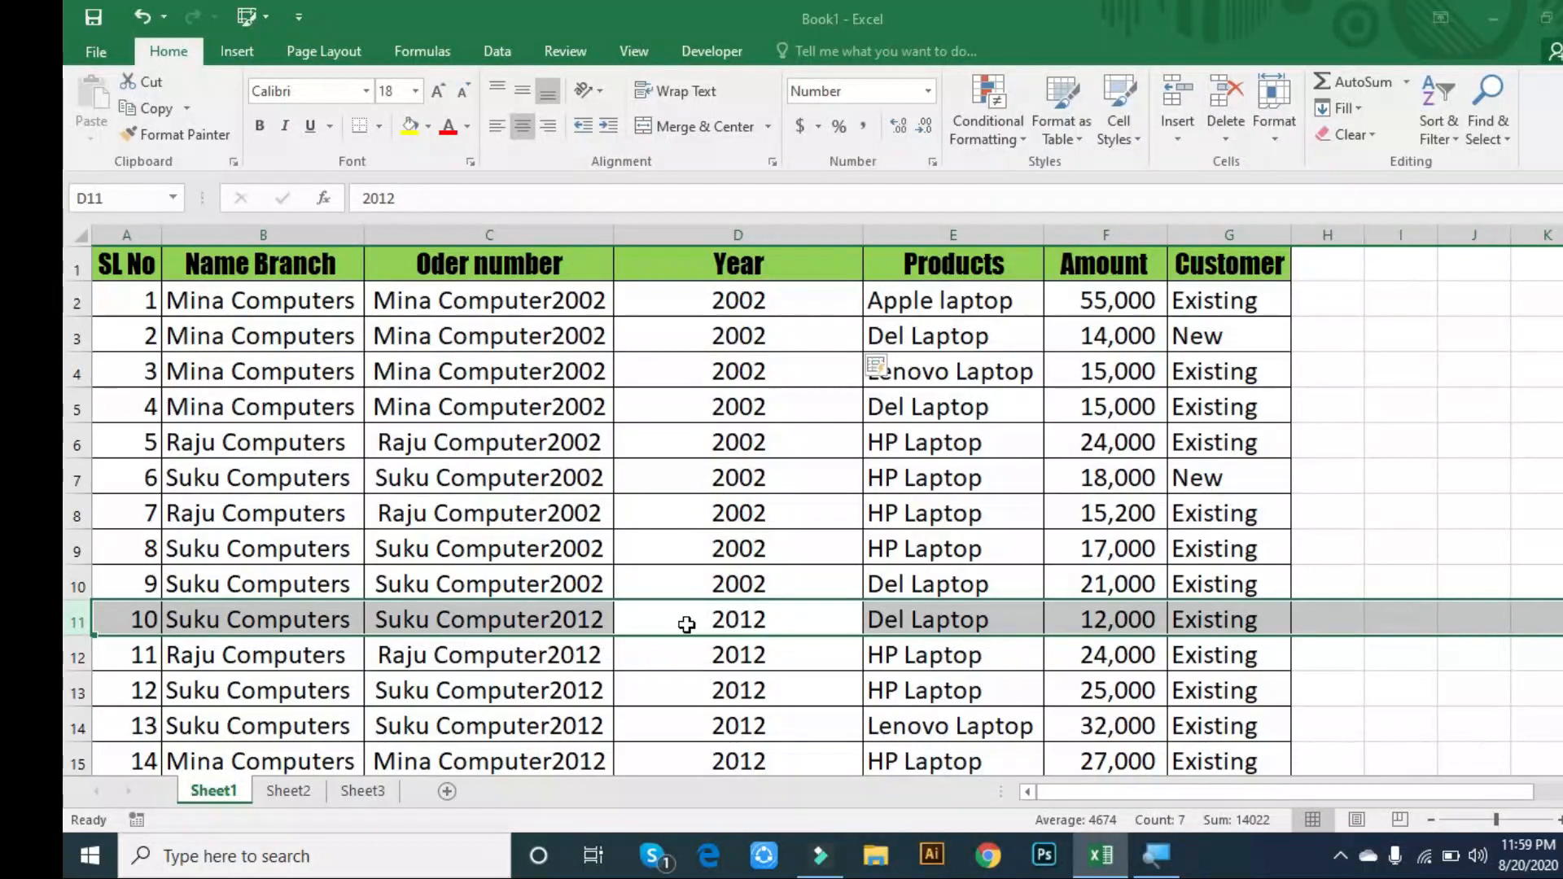
- Select the entire Year column from D11, extend the selection to the whole worksheet, and clear the selection
{"action": "left_click", "coordinate": [705, 616]}
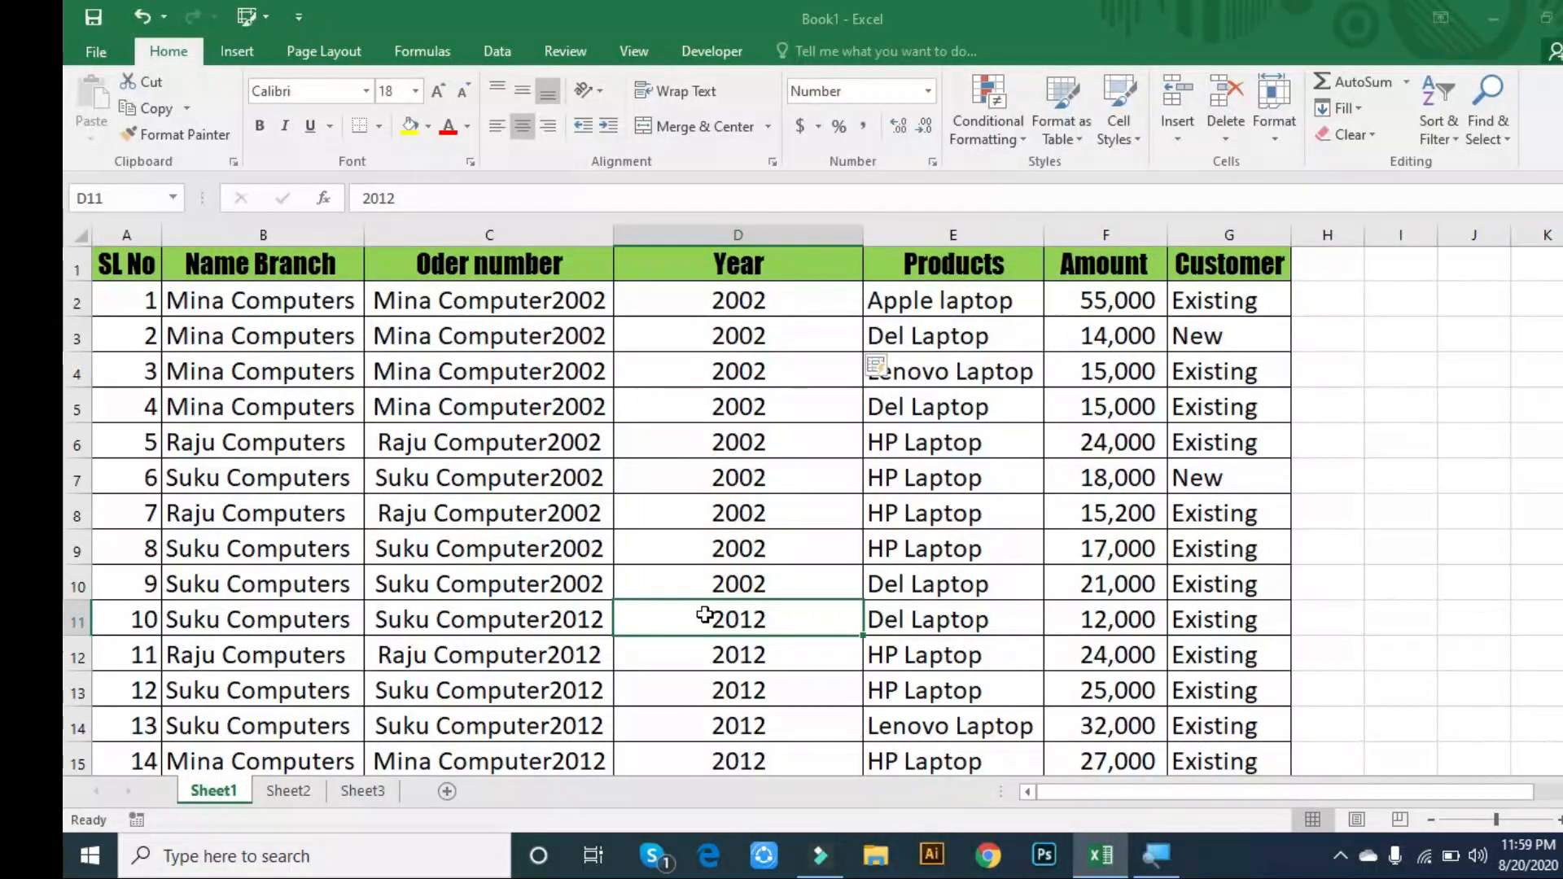
{"action": "key", "text": "ctrl+space"}
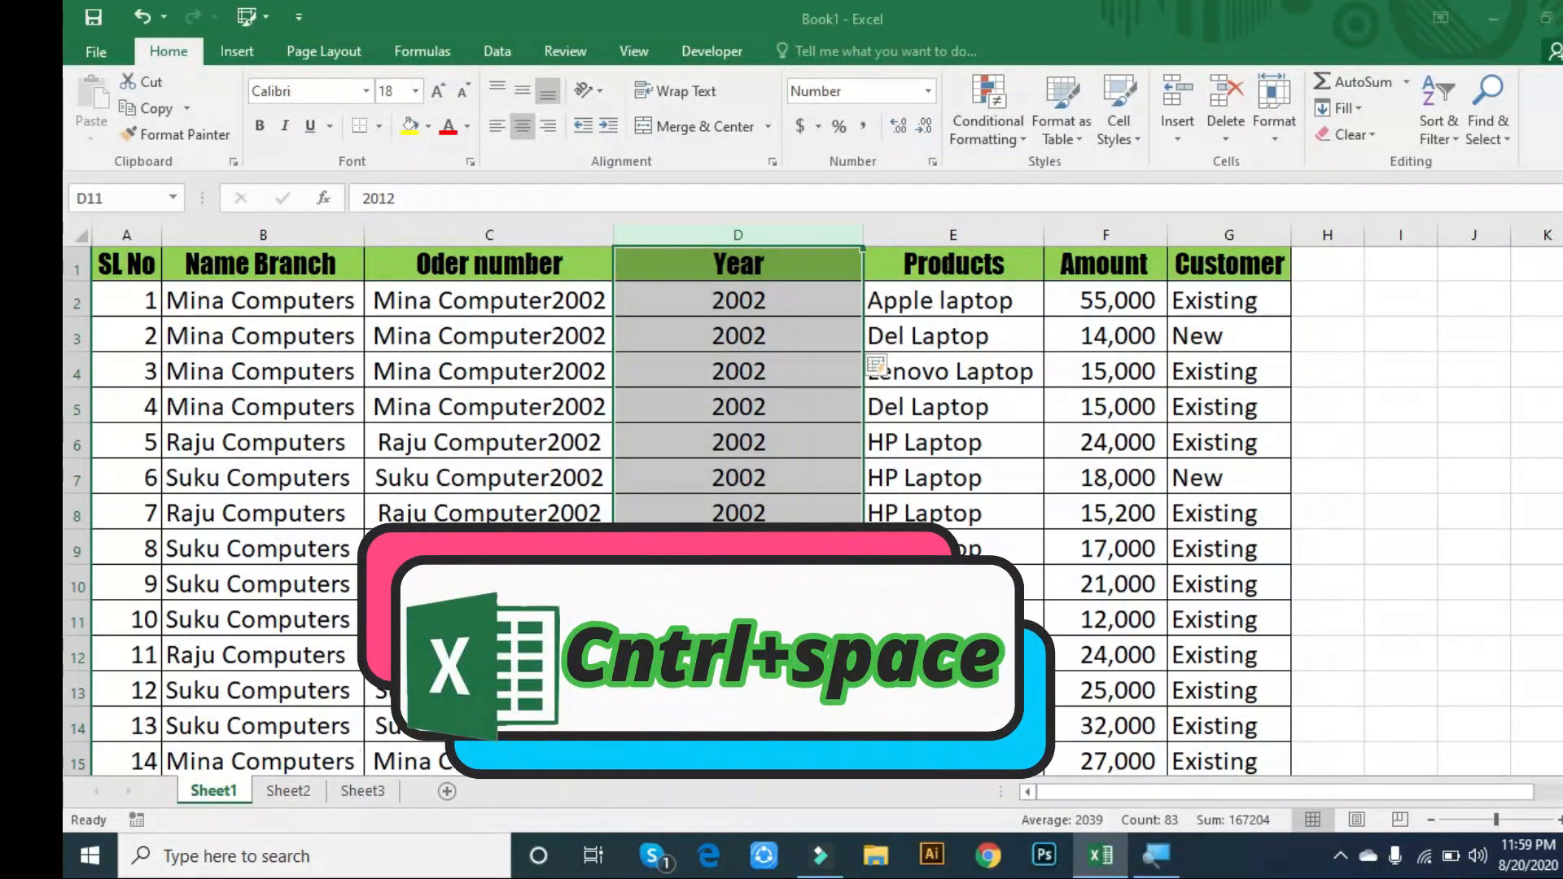
{"action": "key", "text": "ctrl+a"}
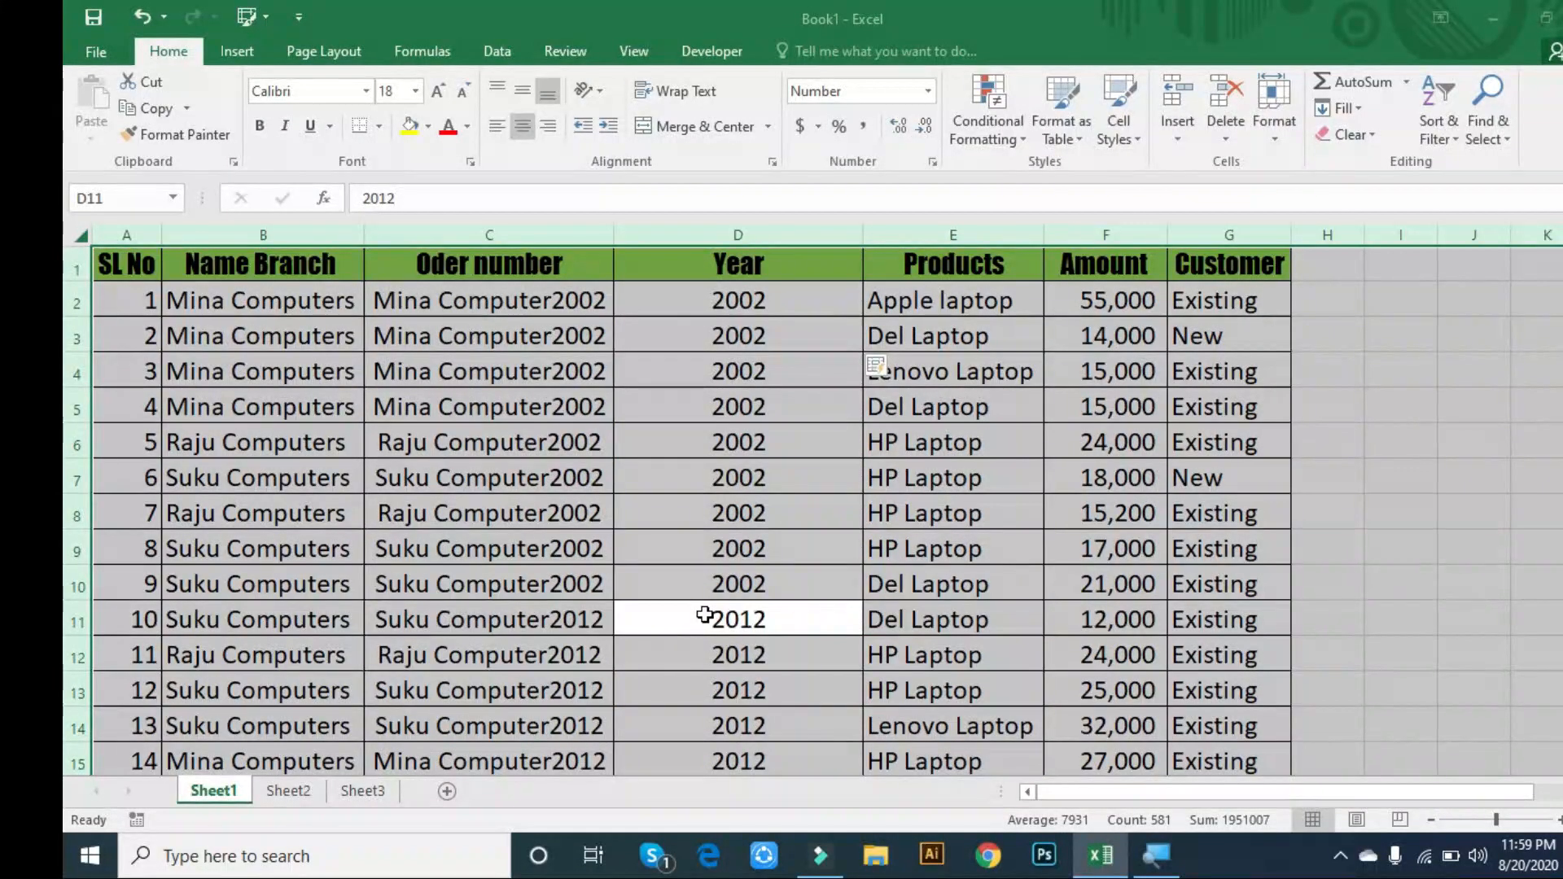
{"action": "left_click", "coordinate": [704, 617]}
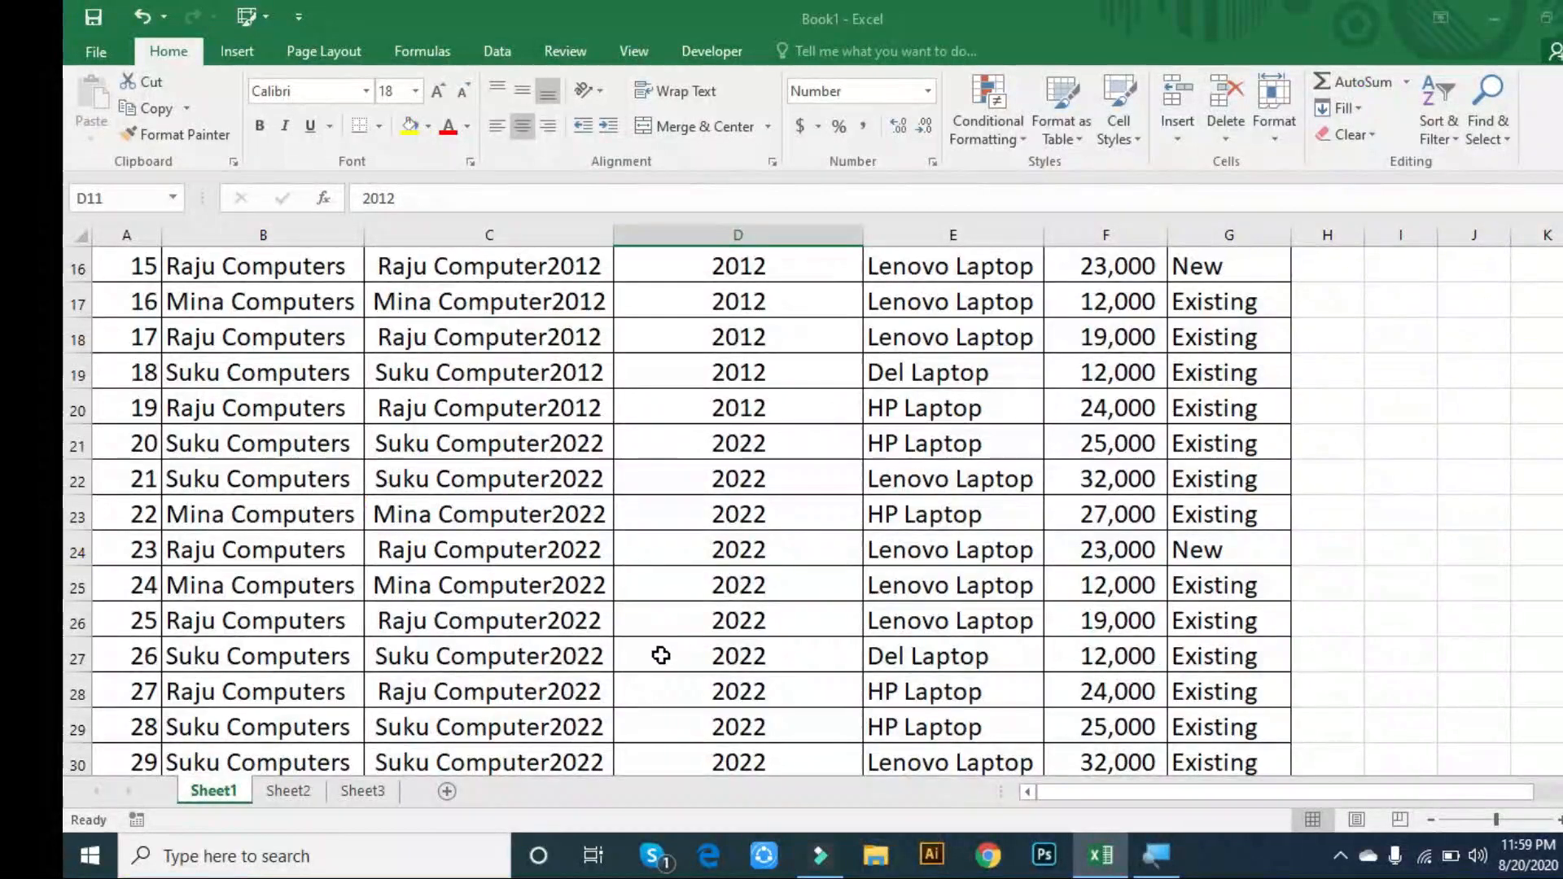
{"action": "scroll", "coordinate": [665, 660], "scroll_direction": "up", "scroll_amount": 5}
- Select the whole data table around C10, and clear the selection
{"action": "left_click", "coordinate": [549, 553]}
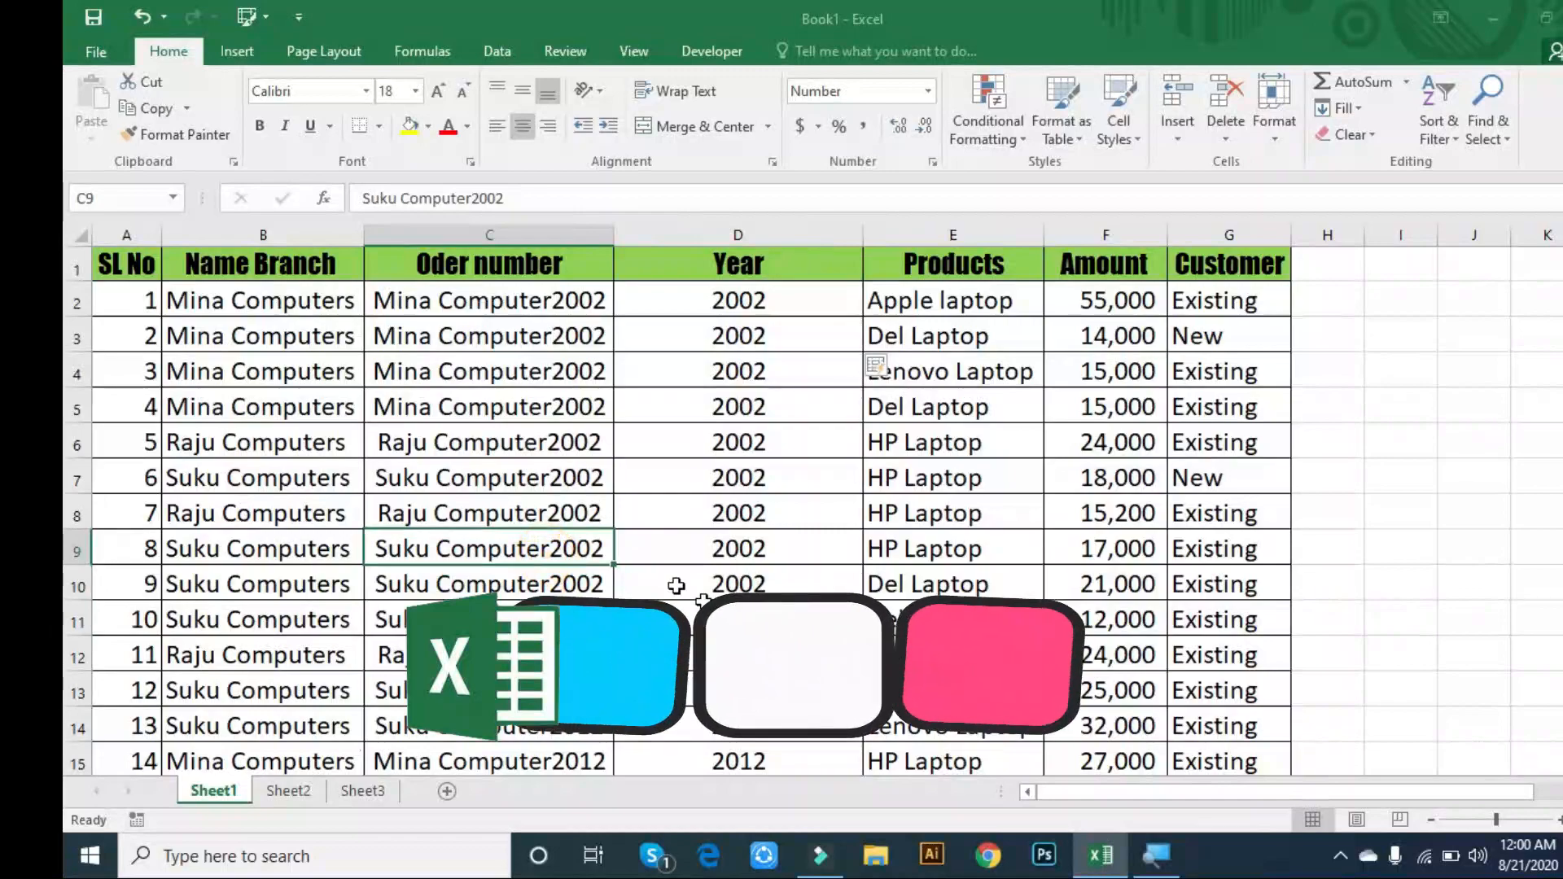
{"action": "left_click", "coordinate": [681, 590]}
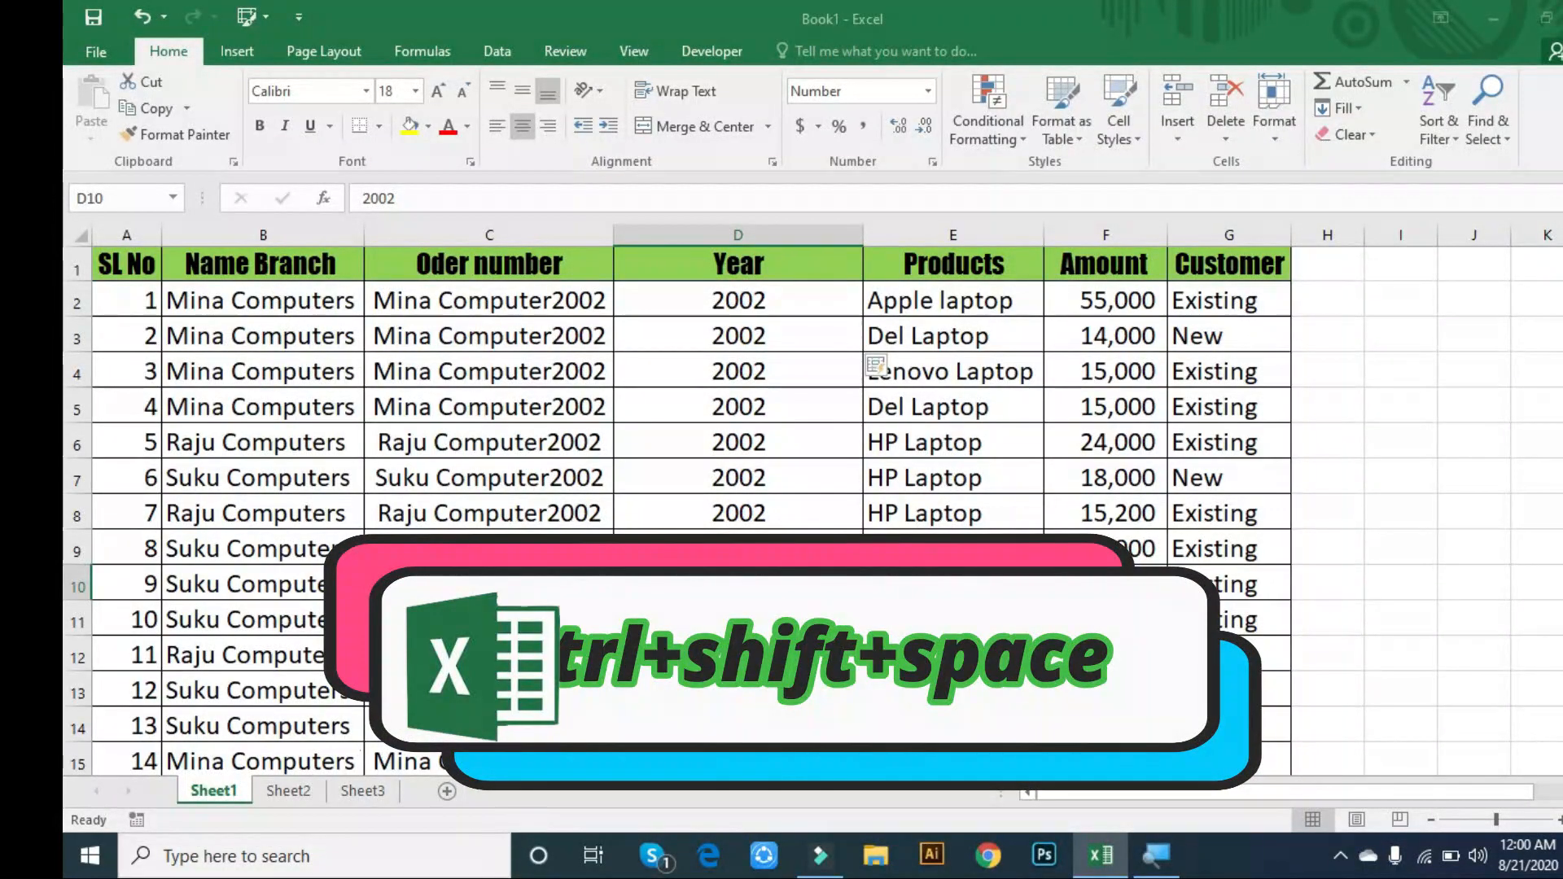
{"action": "left_click", "coordinate": [521, 585]}
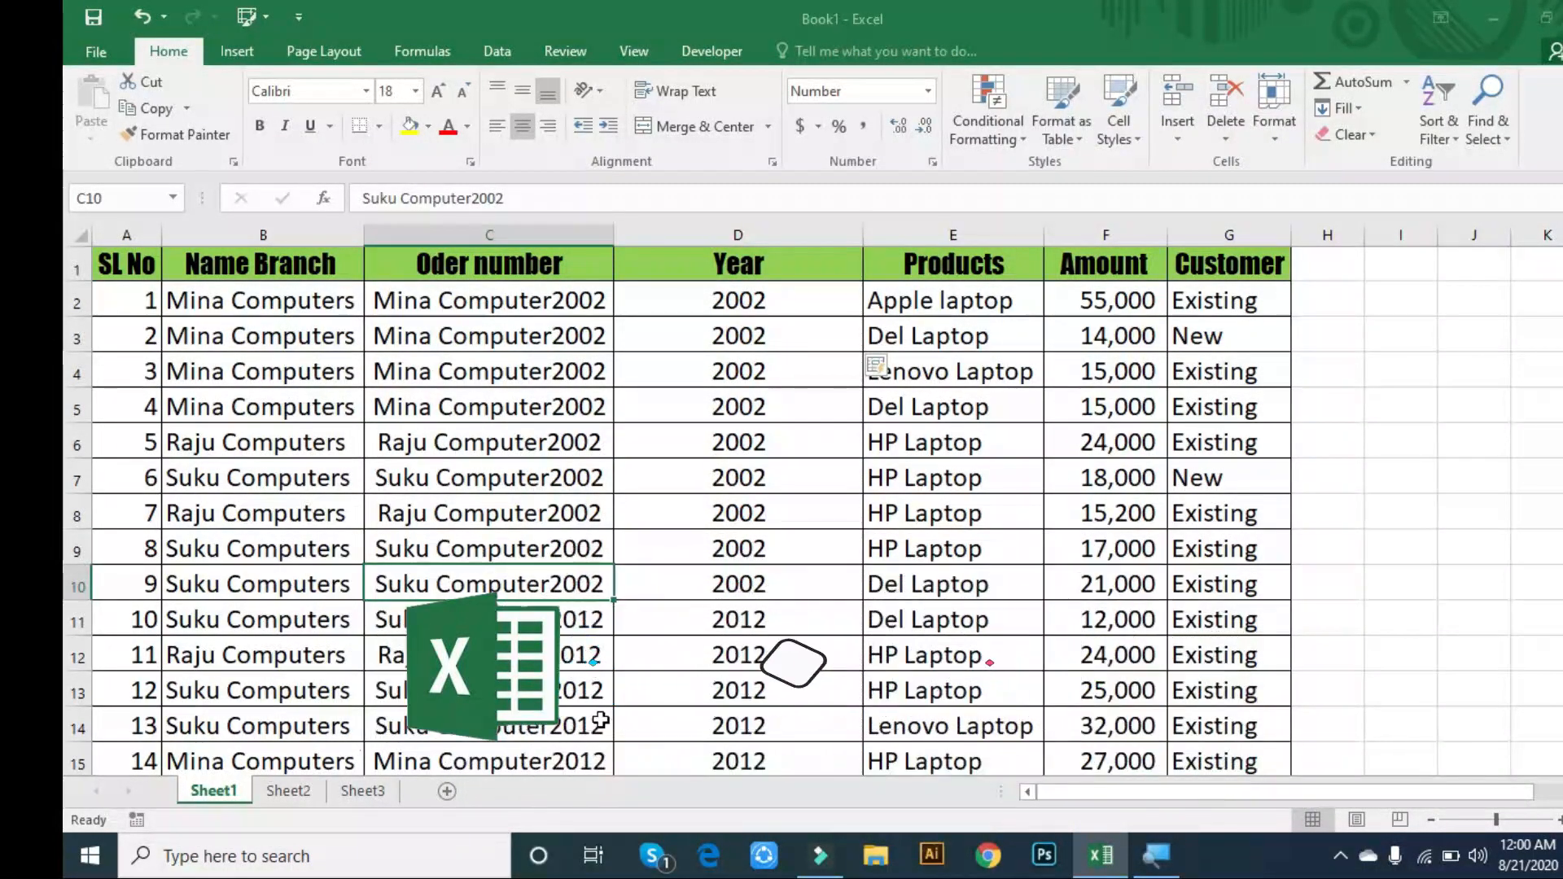
{"action": "key", "text": "ctrl+shift+space"}
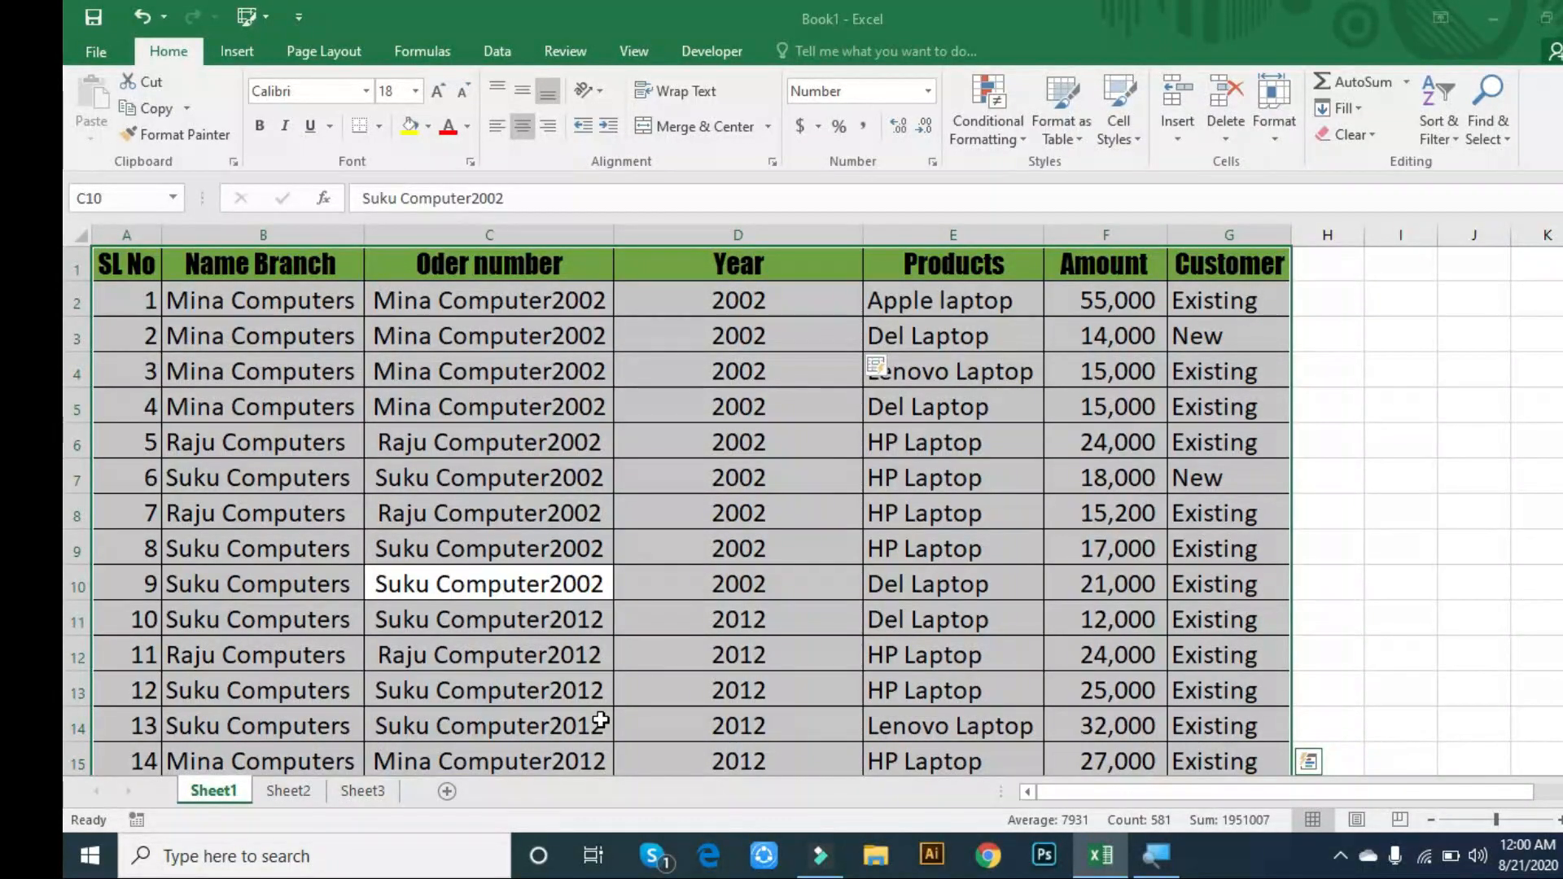
{"action": "left_click", "coordinate": [646, 643]}
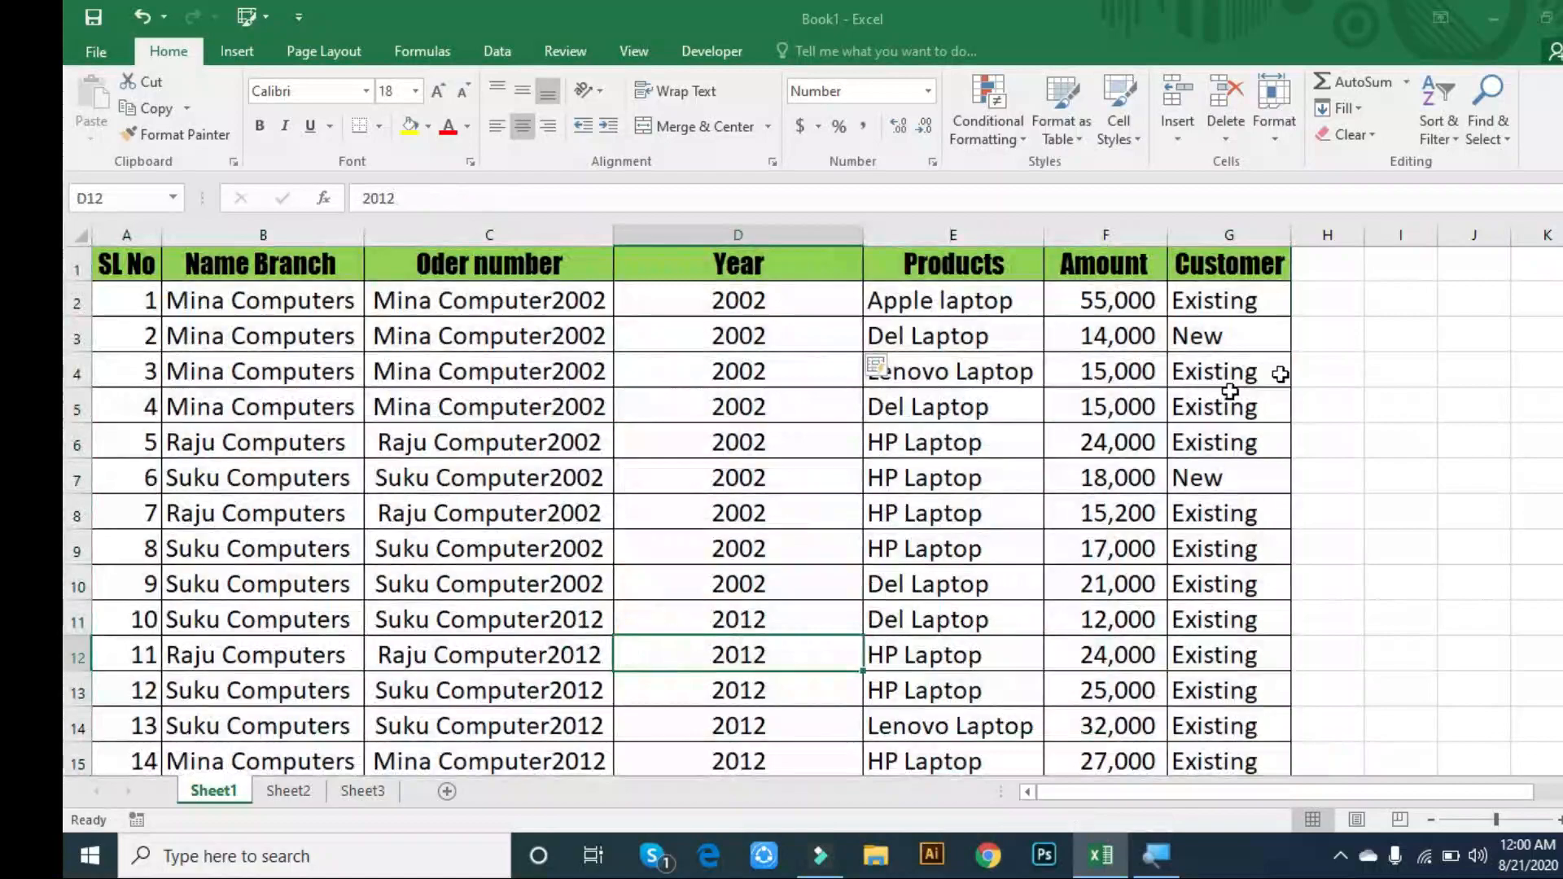
- Select the whole worksheet from empty cell H11, and only the data table from cell E10
{"action": "left_click", "coordinate": [1345, 605]}
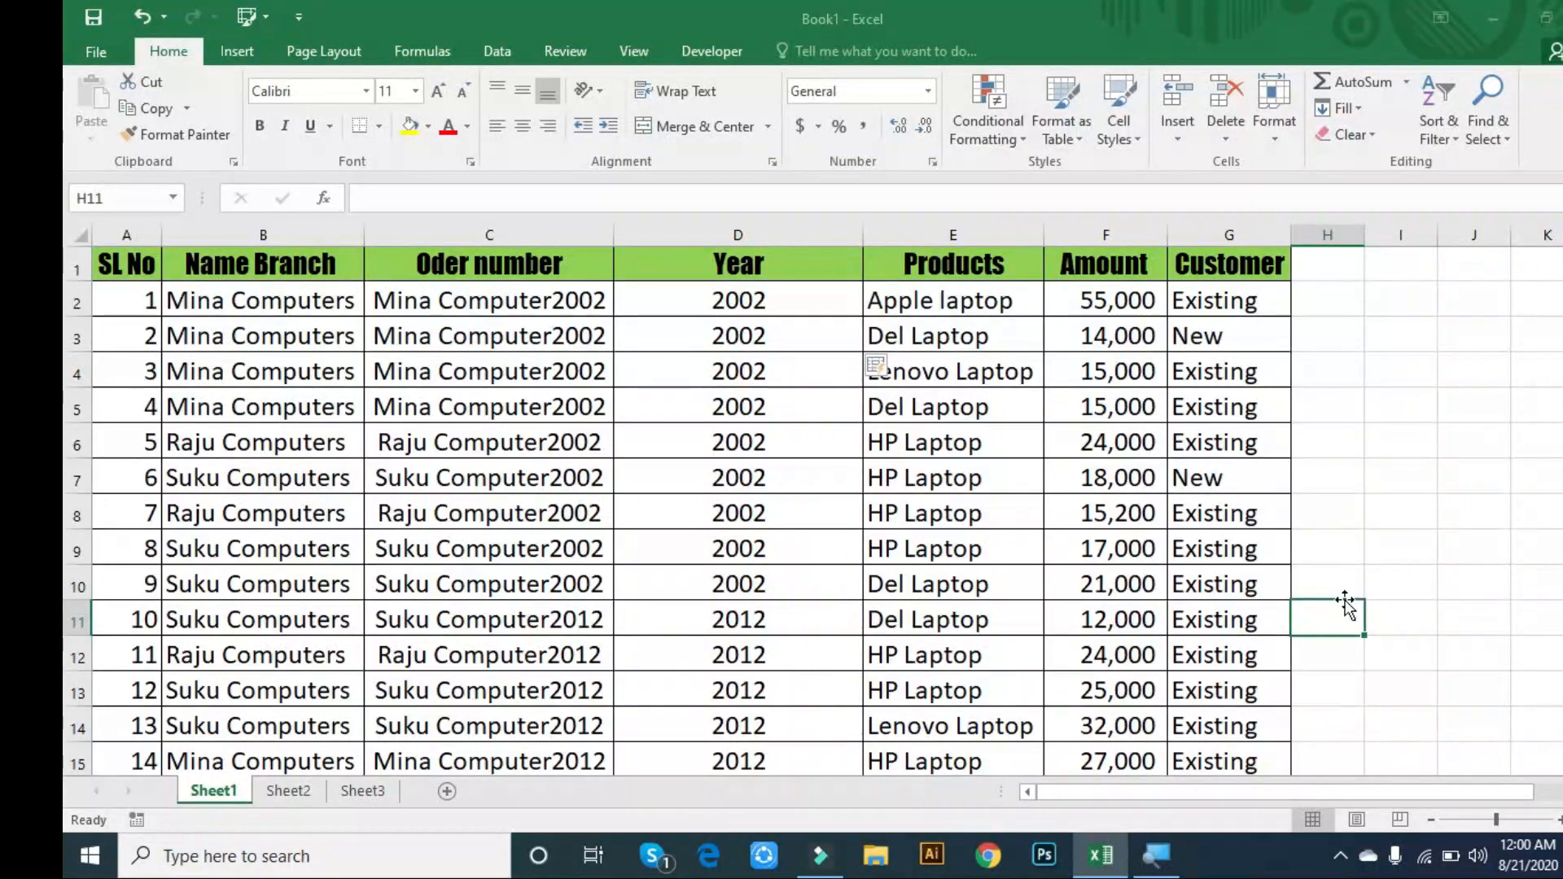
{"action": "key", "text": "ctrl+a"}
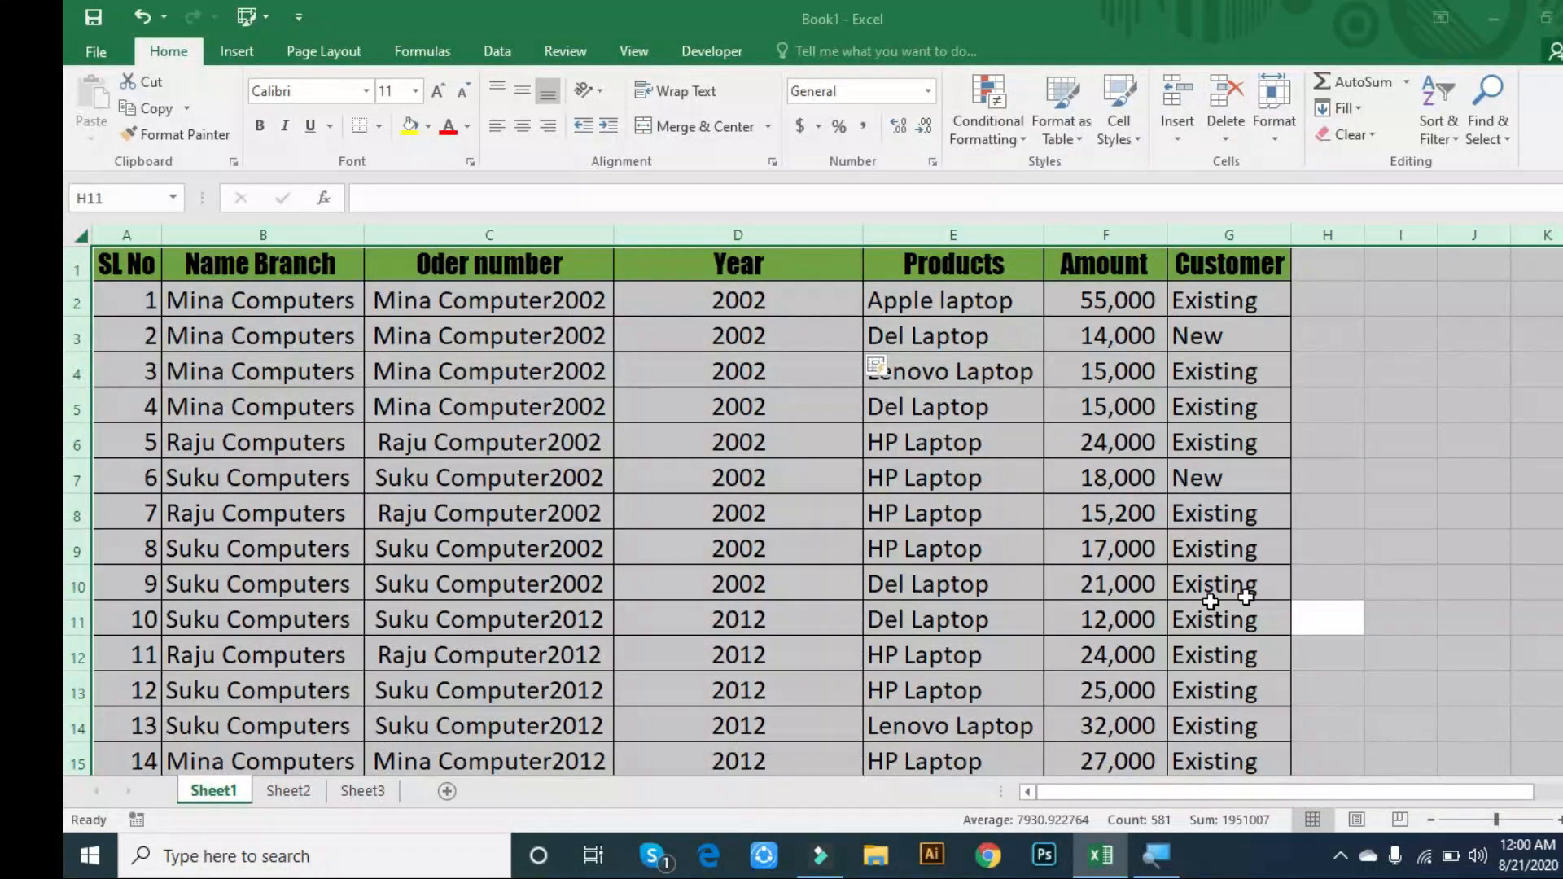
{"action": "left_click", "coordinate": [1030, 573]}
{"action": "key", "text": "ctrl+a"}
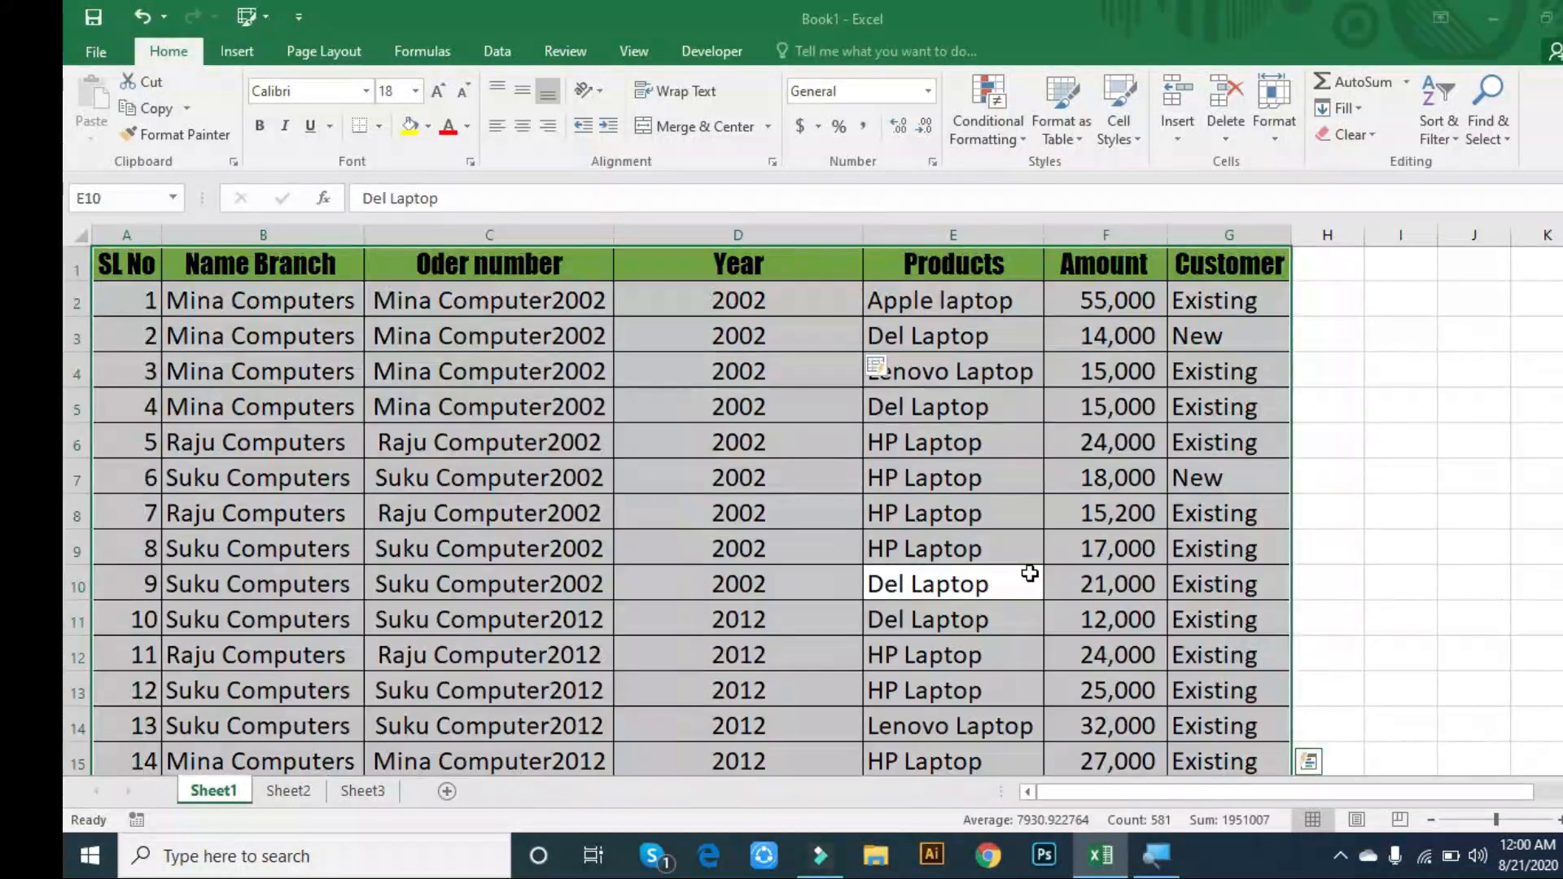
{"action": "left_click", "coordinate": [1193, 435]}
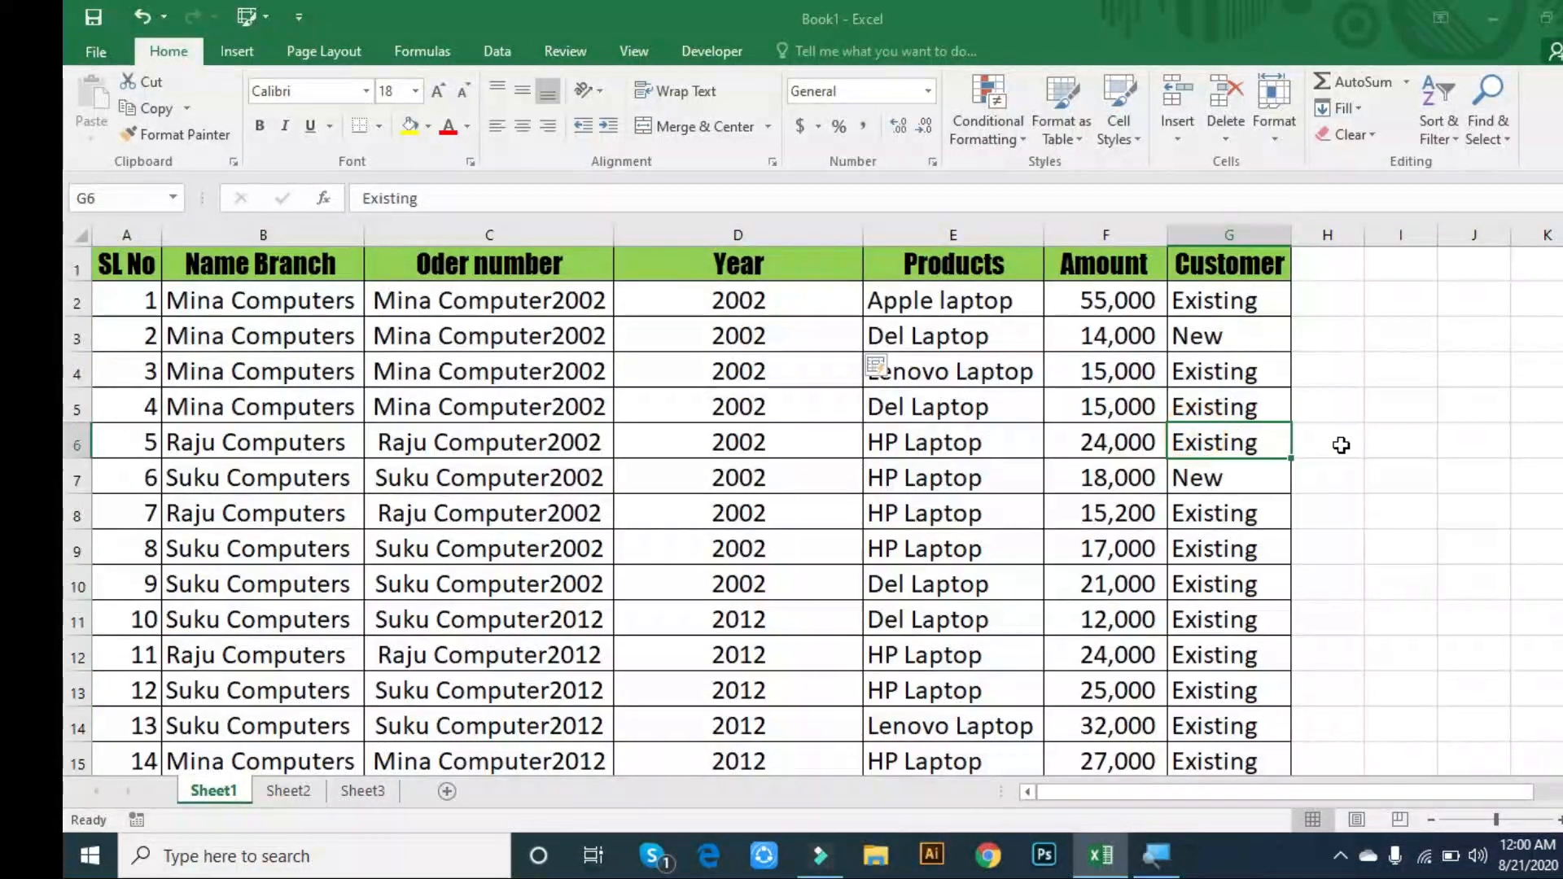
{"action": "left_click", "coordinate": [831, 627]}
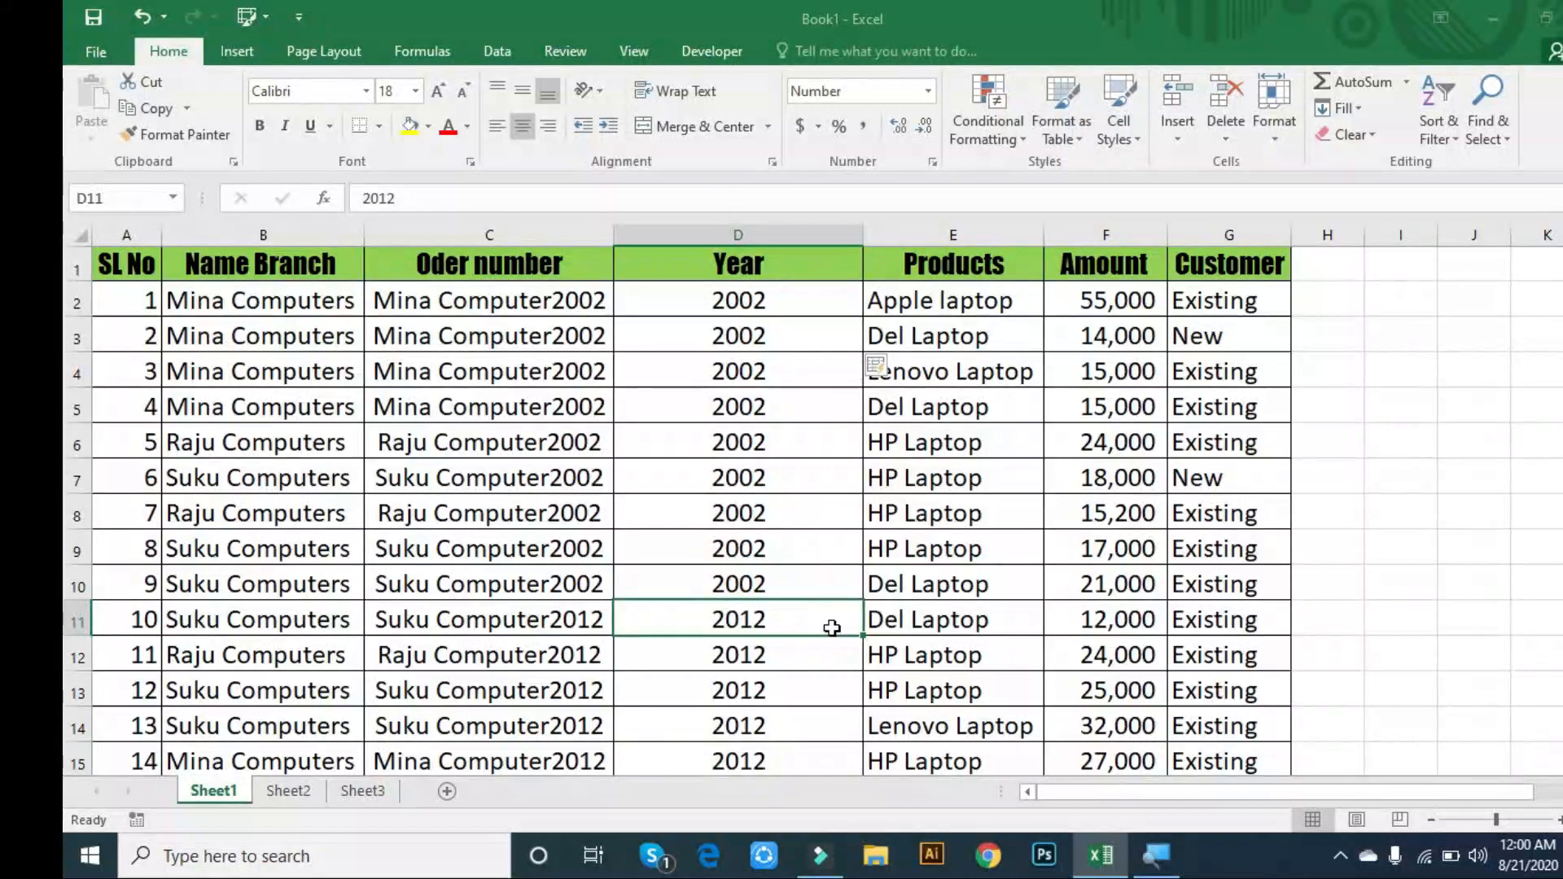
{"action": "left_click", "coordinate": [795, 562]}
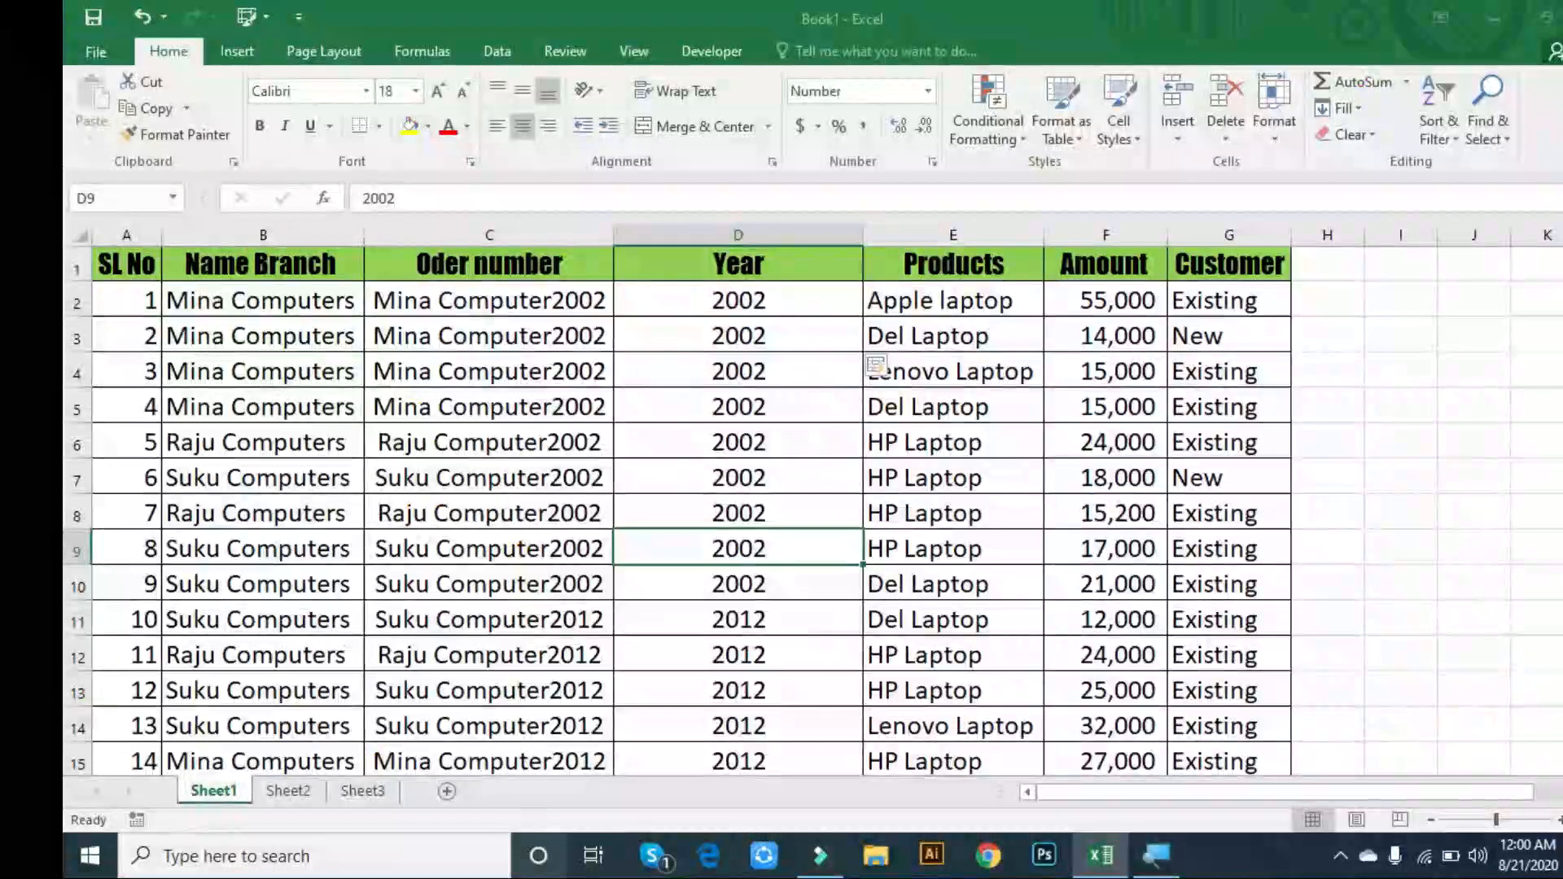
{"action": "left_click", "coordinate": [1280, 580]}
{"action": "left_click", "coordinate": [1287, 656]}
{"action": "left_click", "coordinate": [1383, 583]}
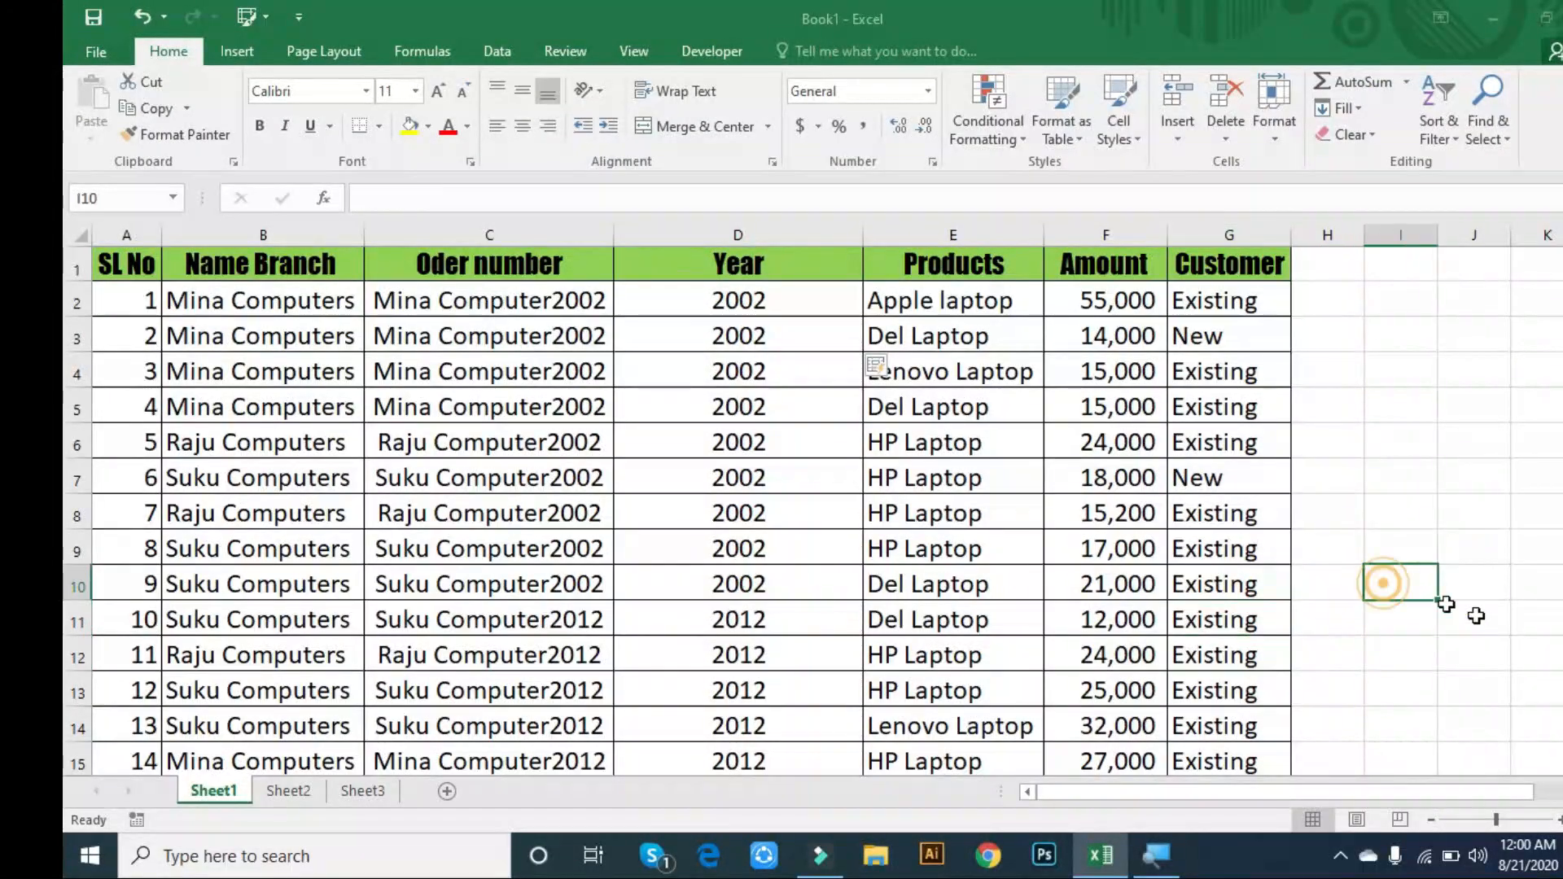
{"action": "left_click", "coordinate": [1335, 578]}
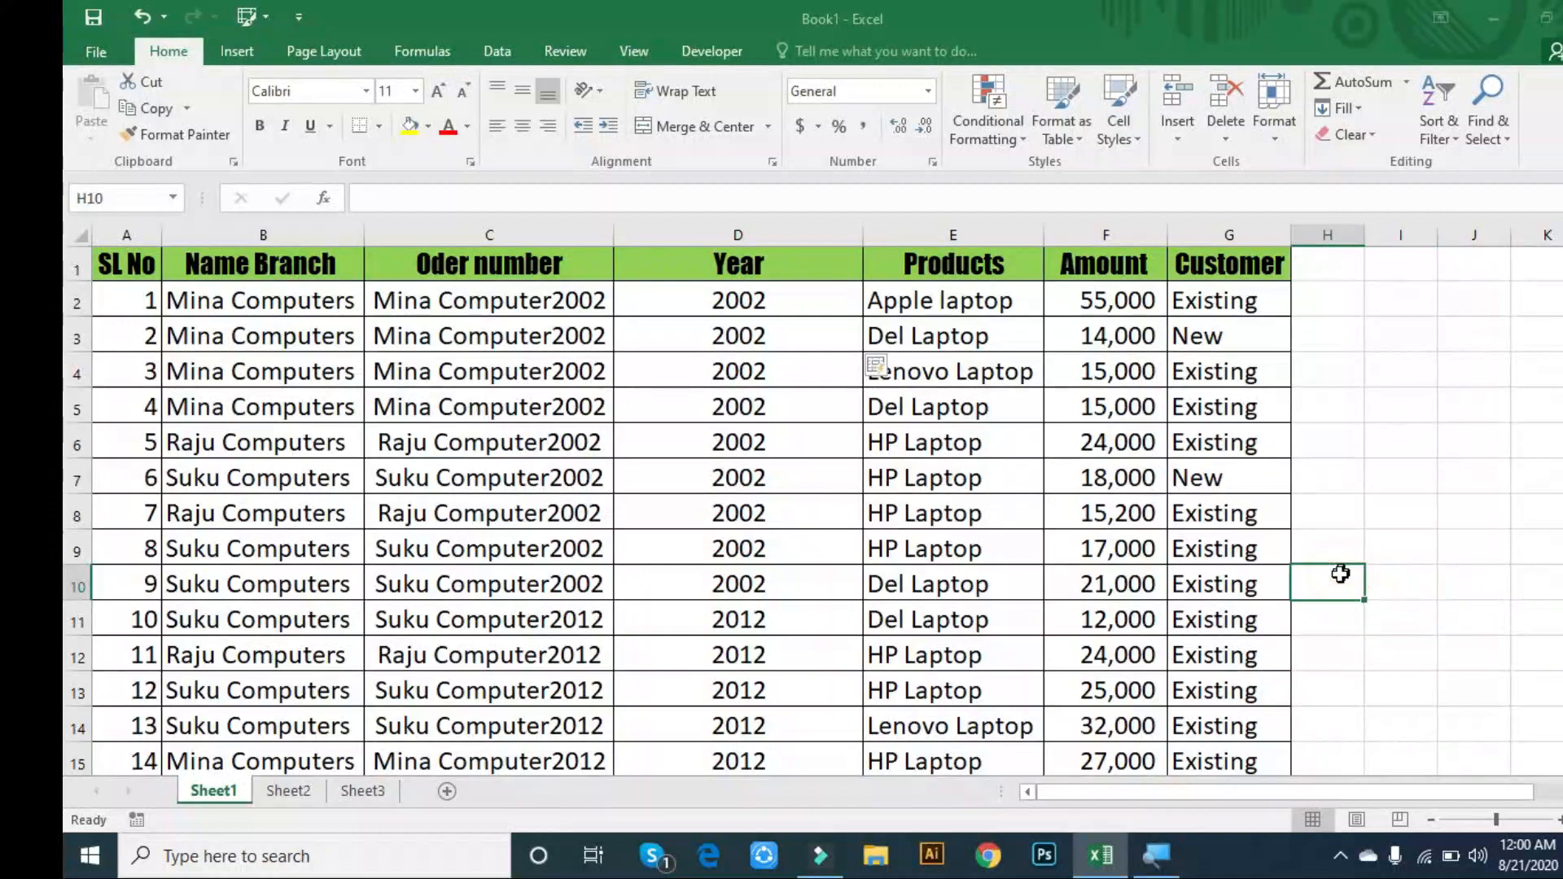
{"action": "left_click", "coordinate": [1121, 586]}
{"action": "left_click", "coordinate": [1276, 579]}
{"action": "left_click", "coordinate": [1352, 582]}
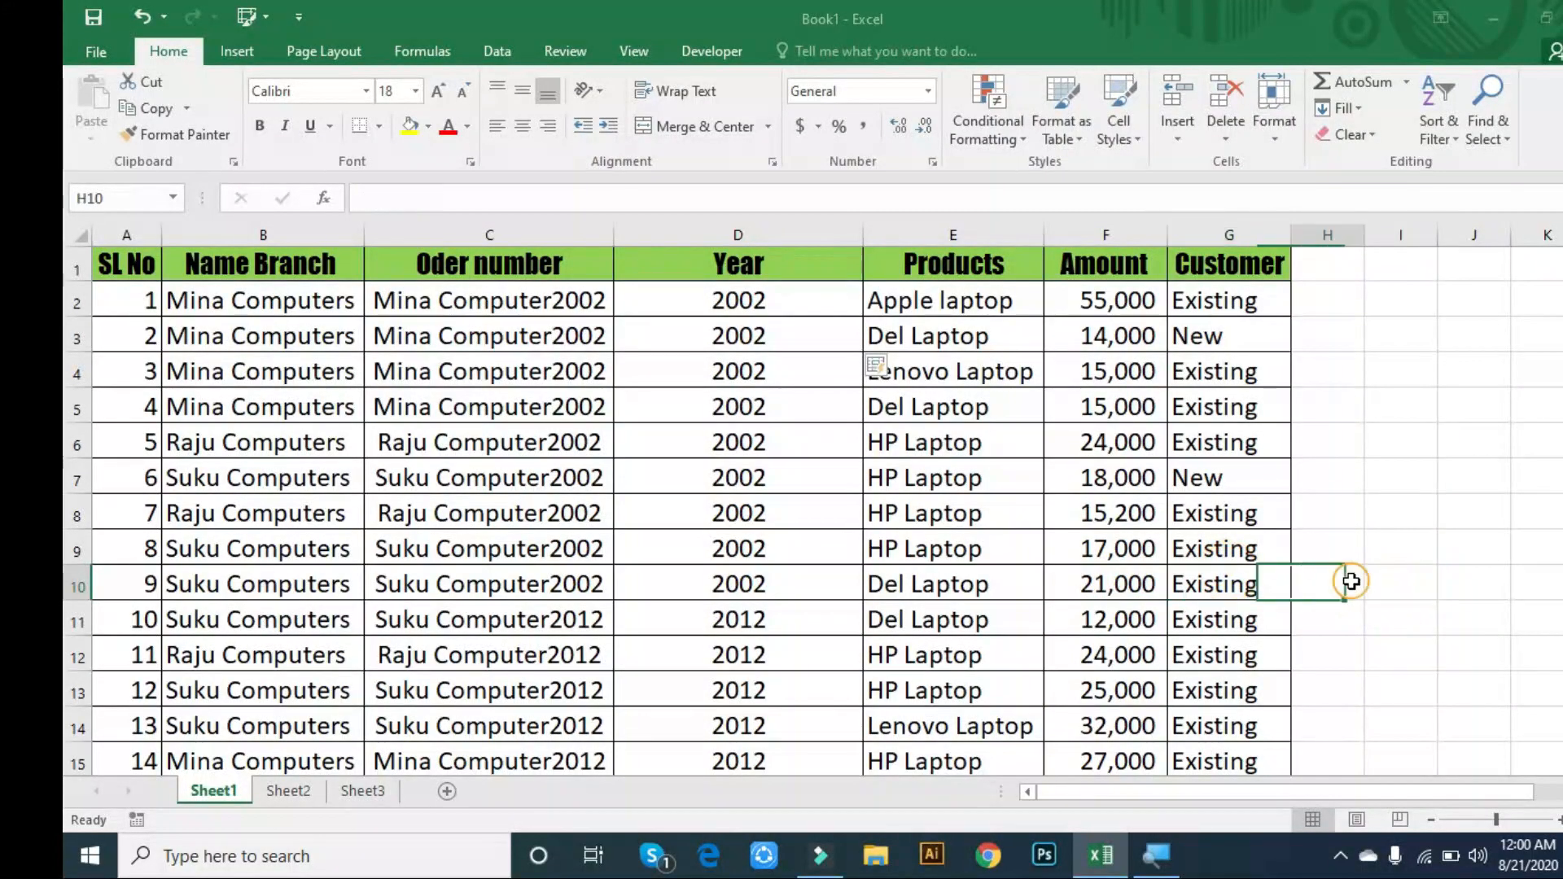
- Jump to the first cell of row 10 from H10, and do the same again from G10
{"action": "key", "text": "Home"}
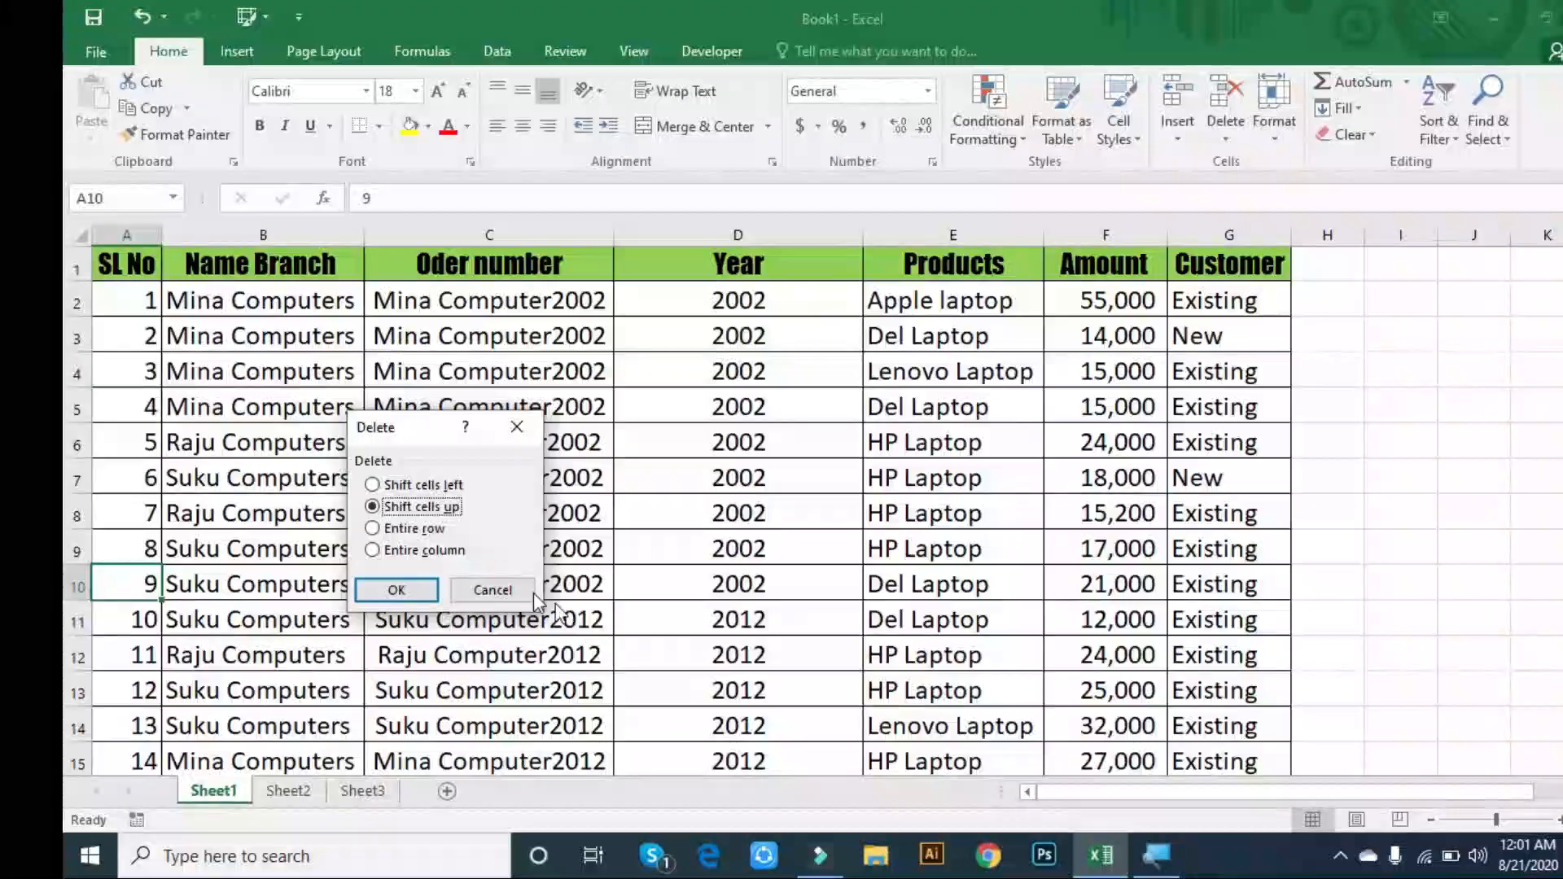
{"action": "left_click", "coordinate": [813, 577]}
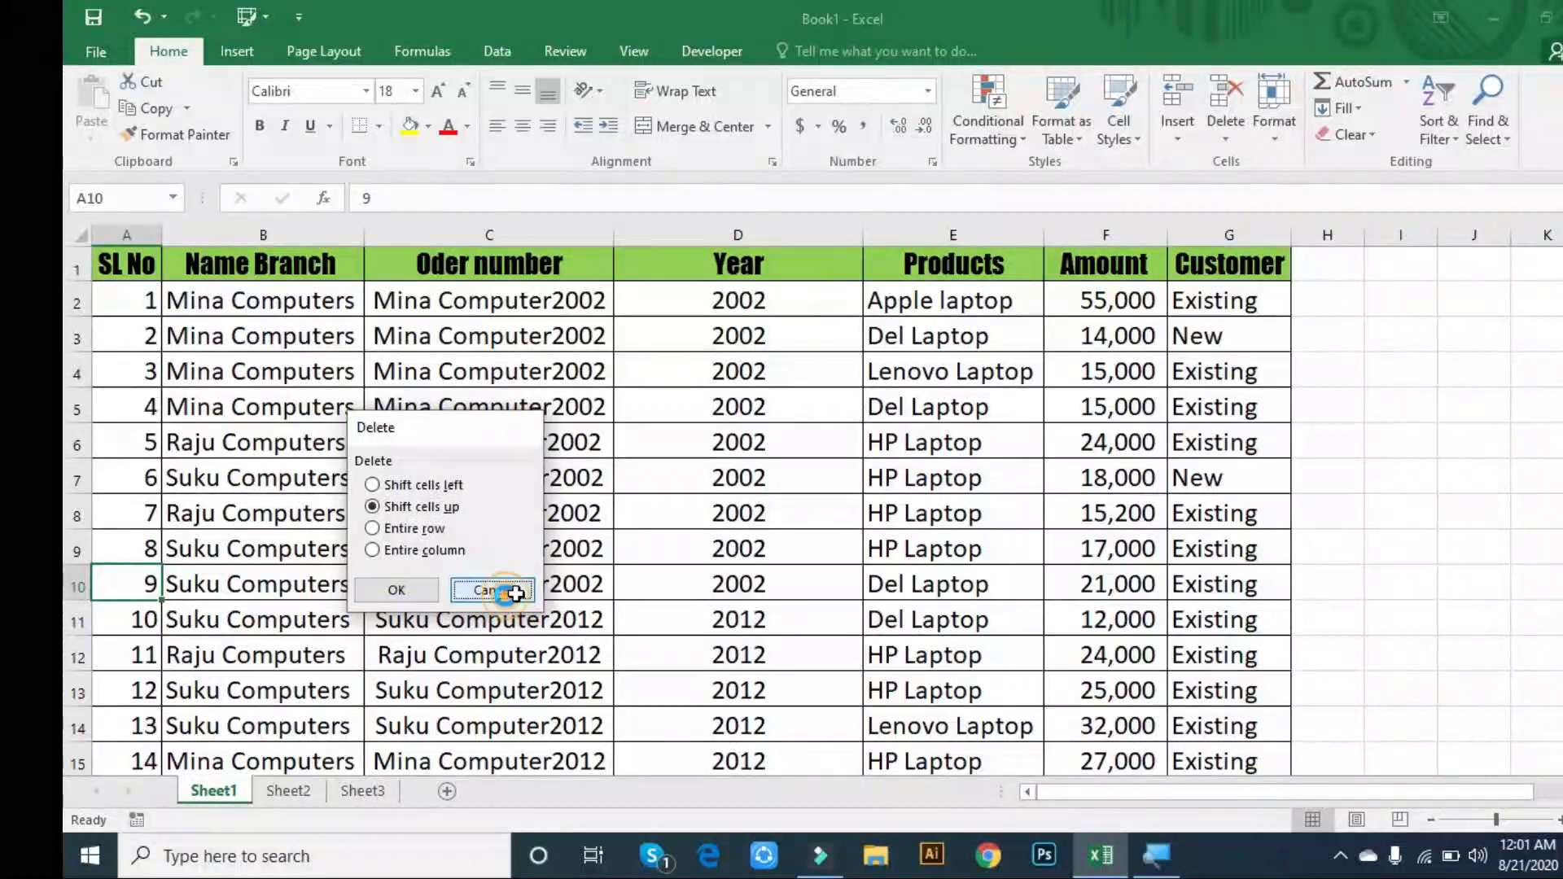
{"action": "left_click", "coordinate": [1213, 574]}
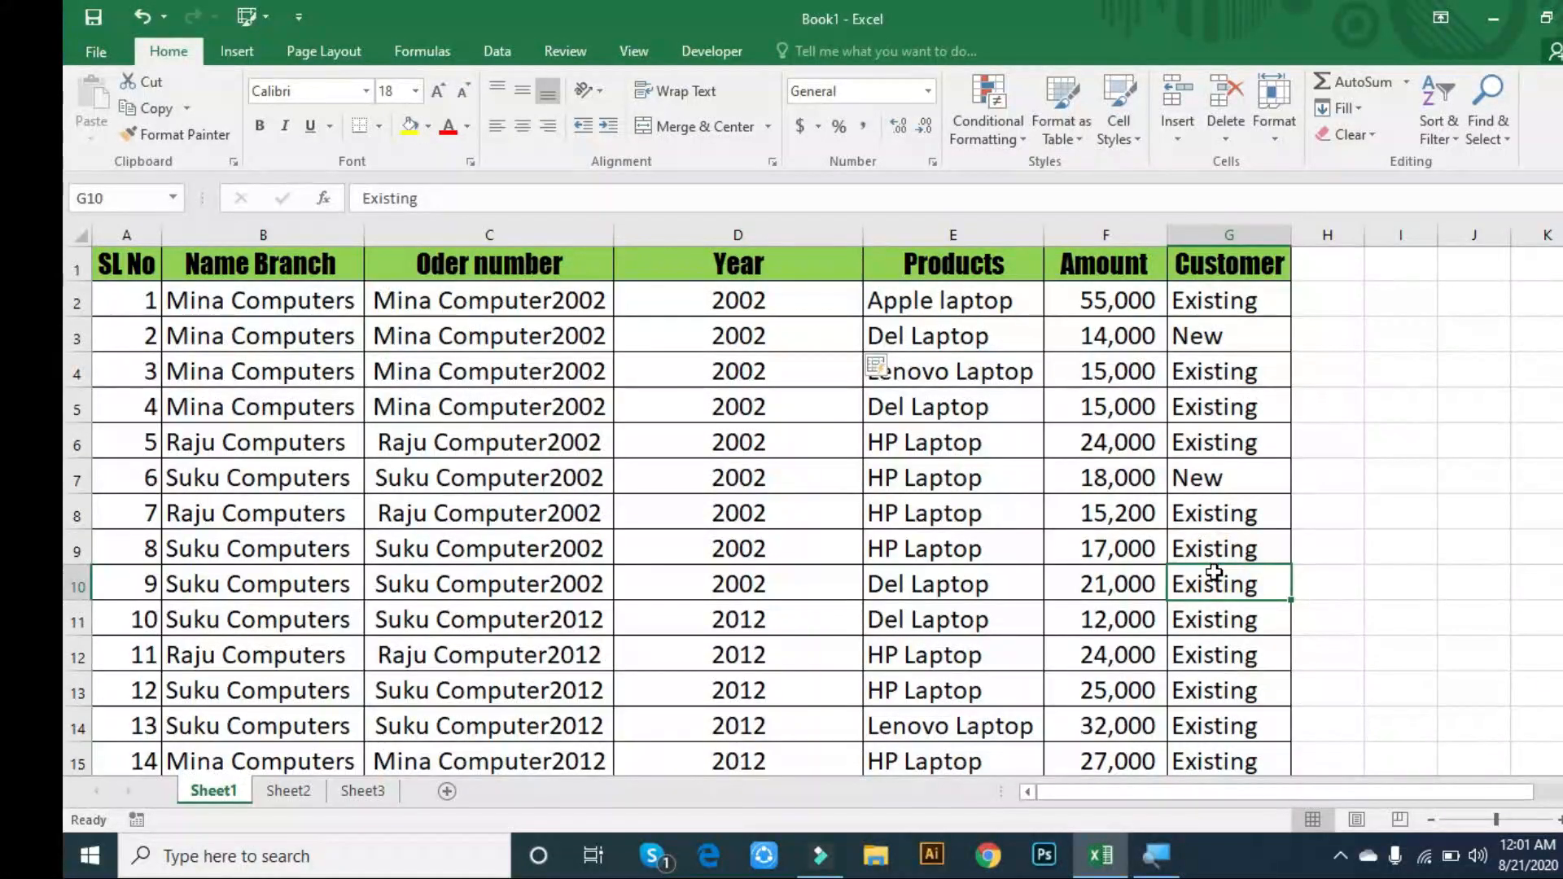
{"action": "key", "text": "Home"}
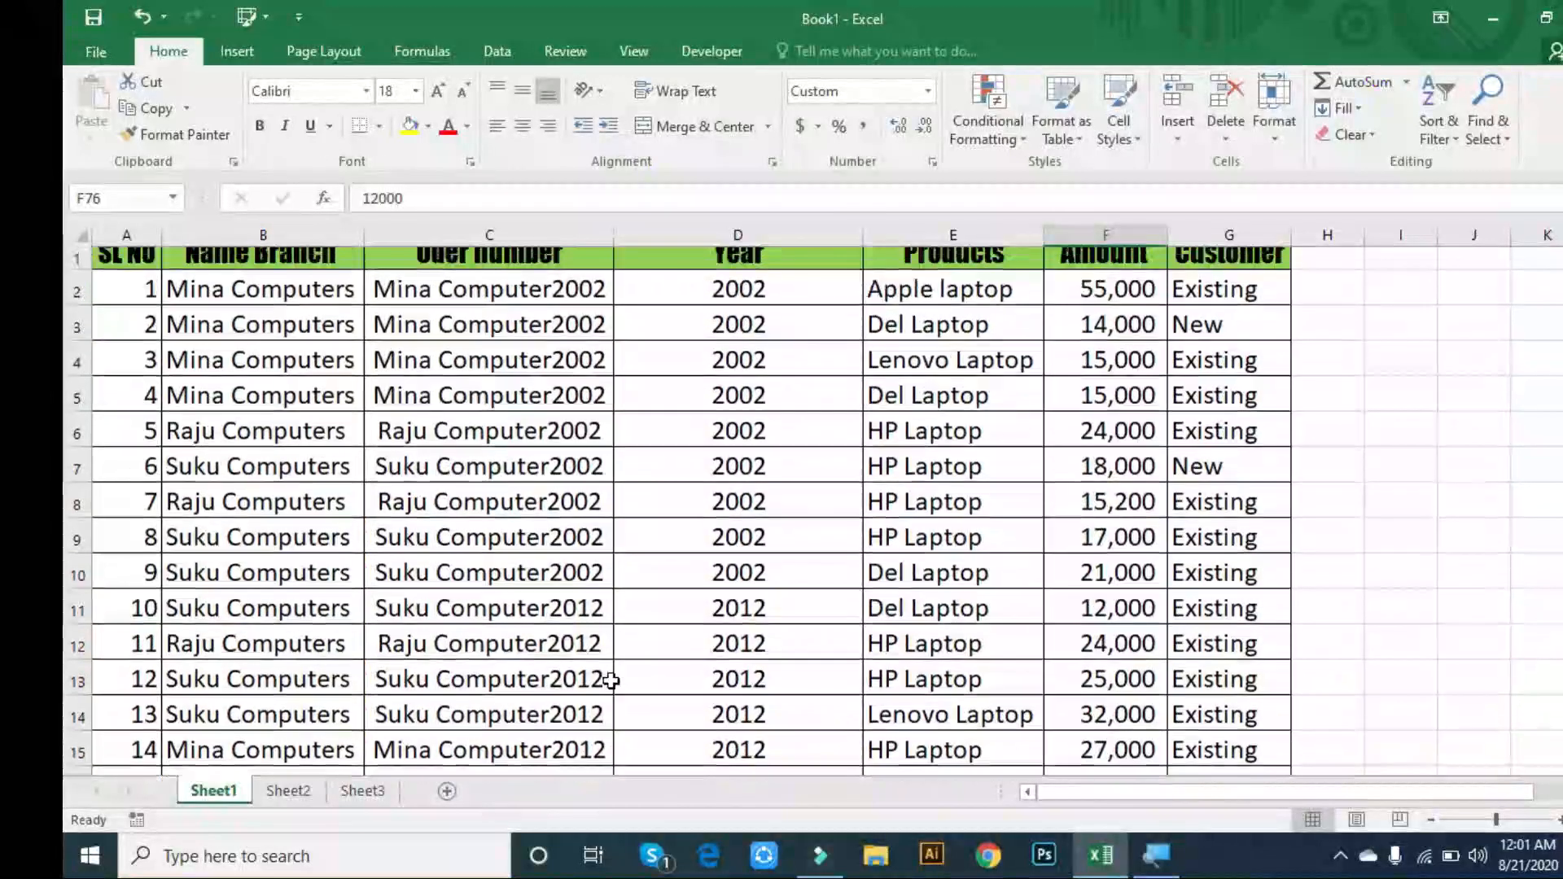
- Select the table's last Customer cell, G83, and jump from it to cell A1
{"action": "scroll", "coordinate": [611, 680], "scroll_direction": "down", "scroll_amount": 20}
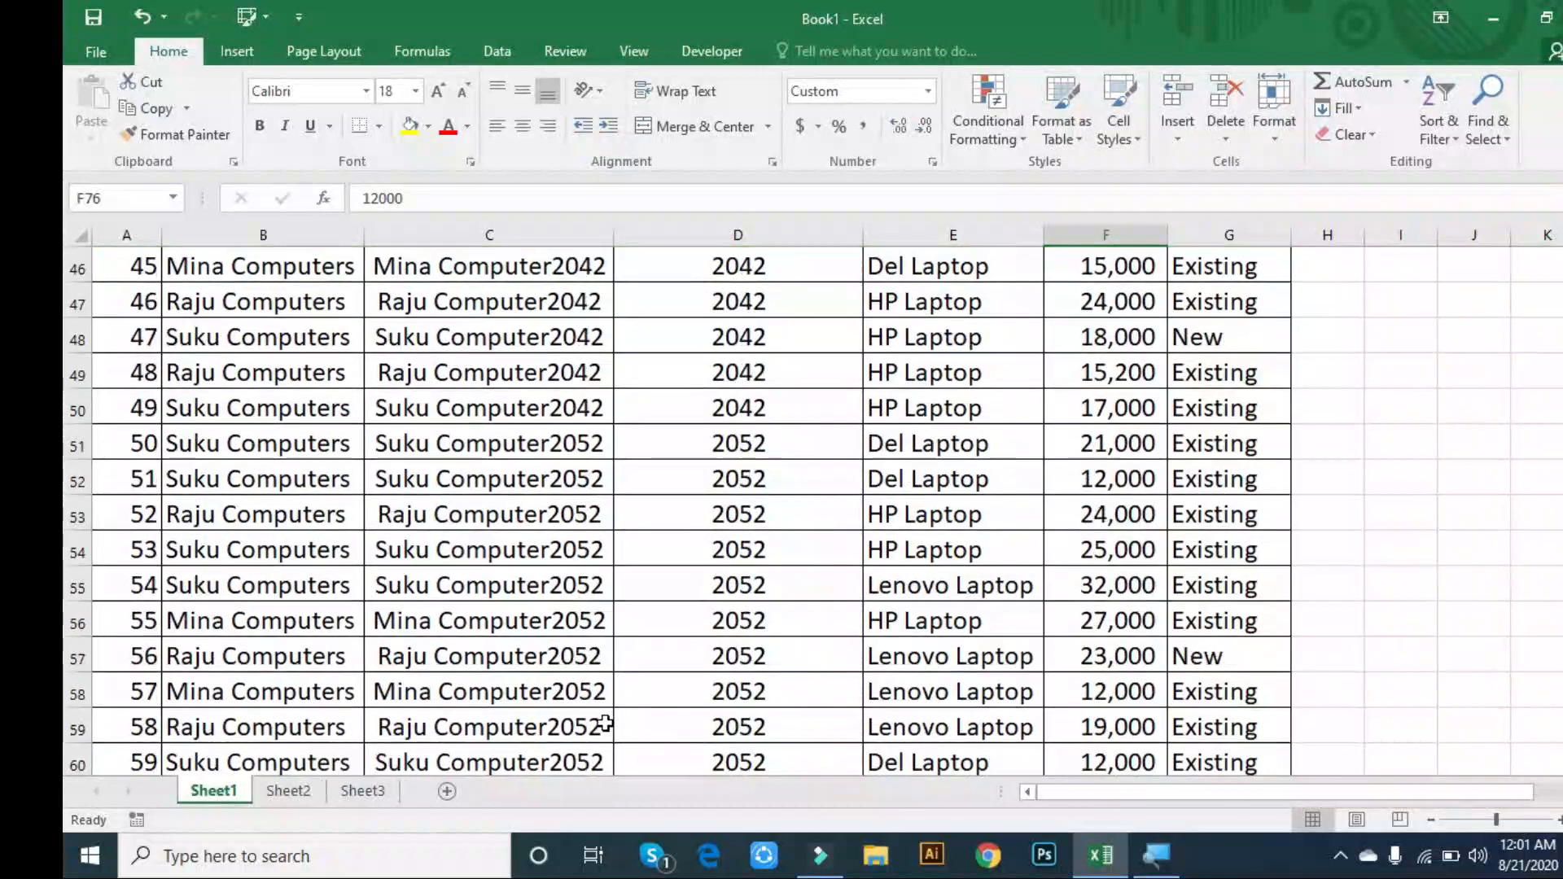
{"action": "scroll", "coordinate": [706, 669], "scroll_direction": "up", "scroll_amount": 4}
{"action": "scroll", "coordinate": [705, 669], "scroll_direction": "up", "scroll_amount": 2}
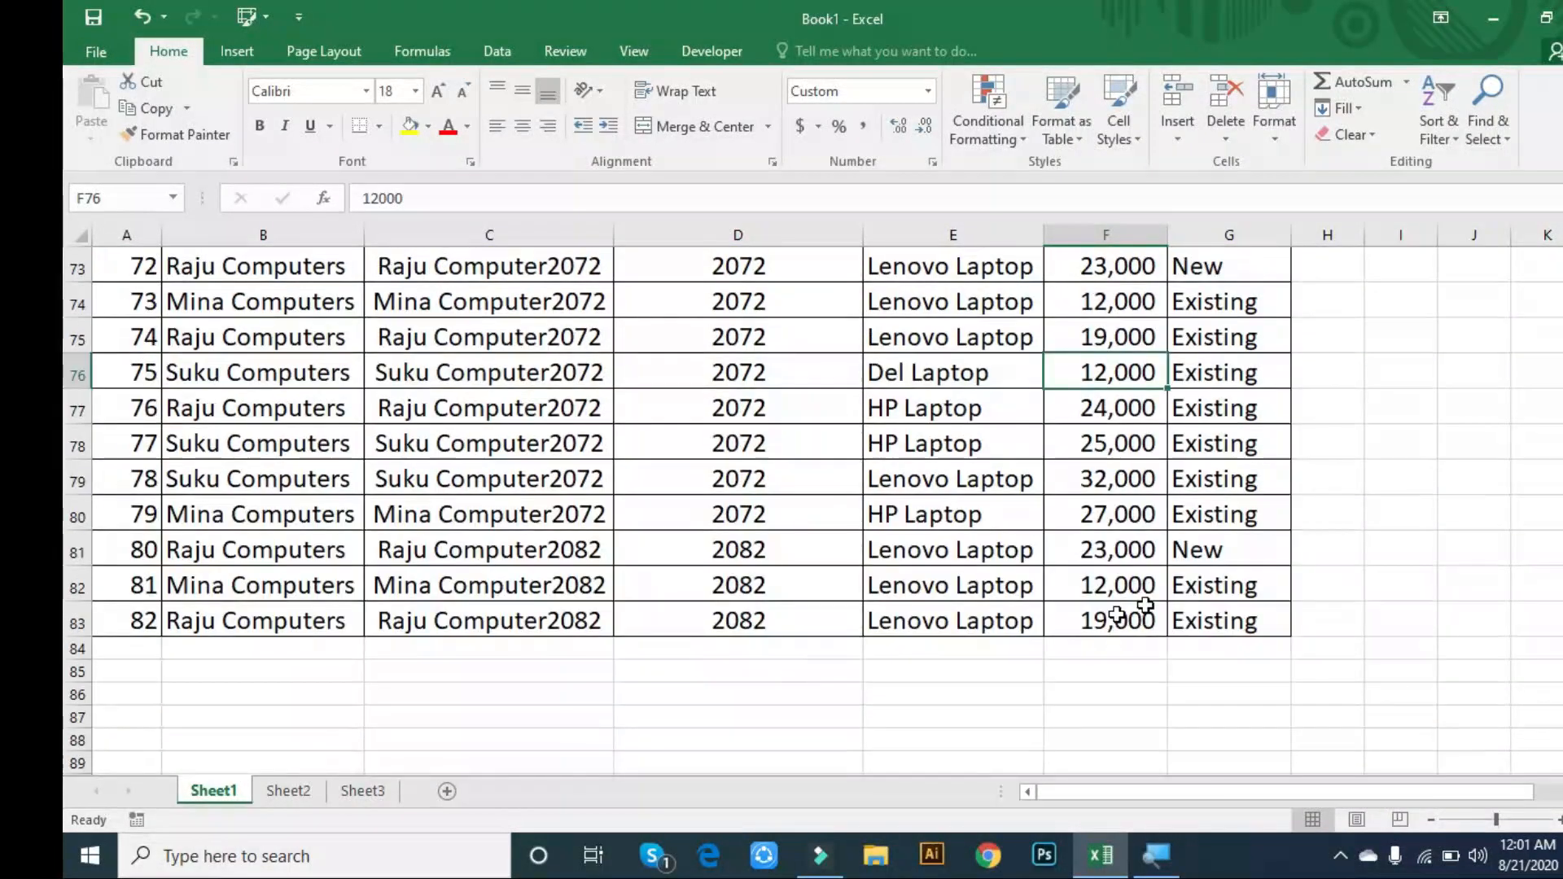
{"action": "left_click", "coordinate": [1230, 616]}
{"action": "key", "text": "ctrl+Home"}
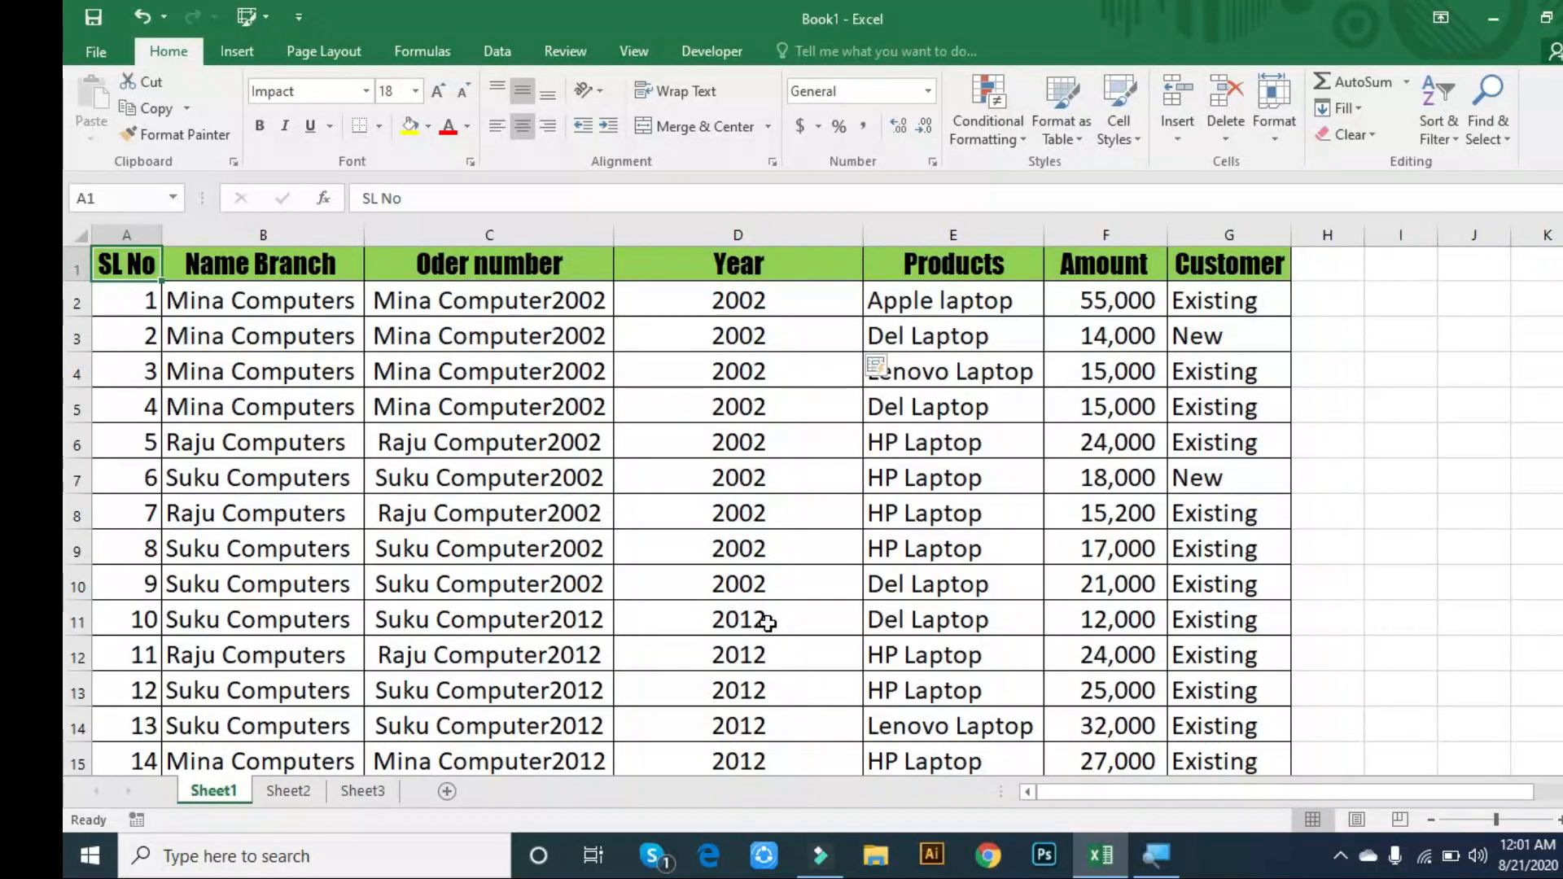
- Jump to the worksheet's last used cell, back to A1, and to the last used cell again
{"action": "key", "text": "ctrl+End"}
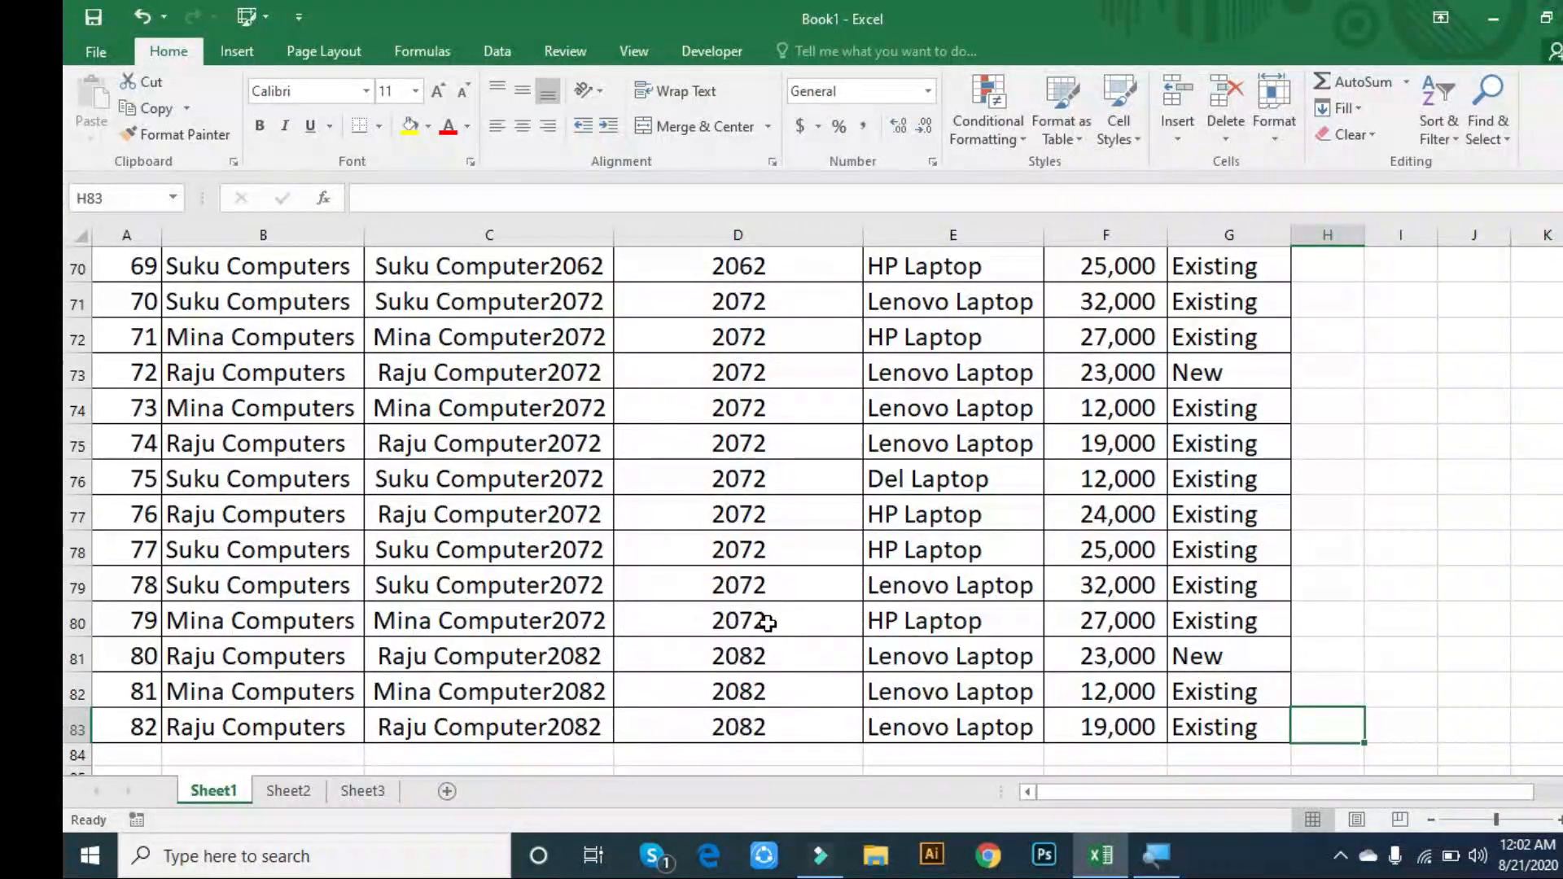
{"action": "key", "text": "ctrl+Home"}
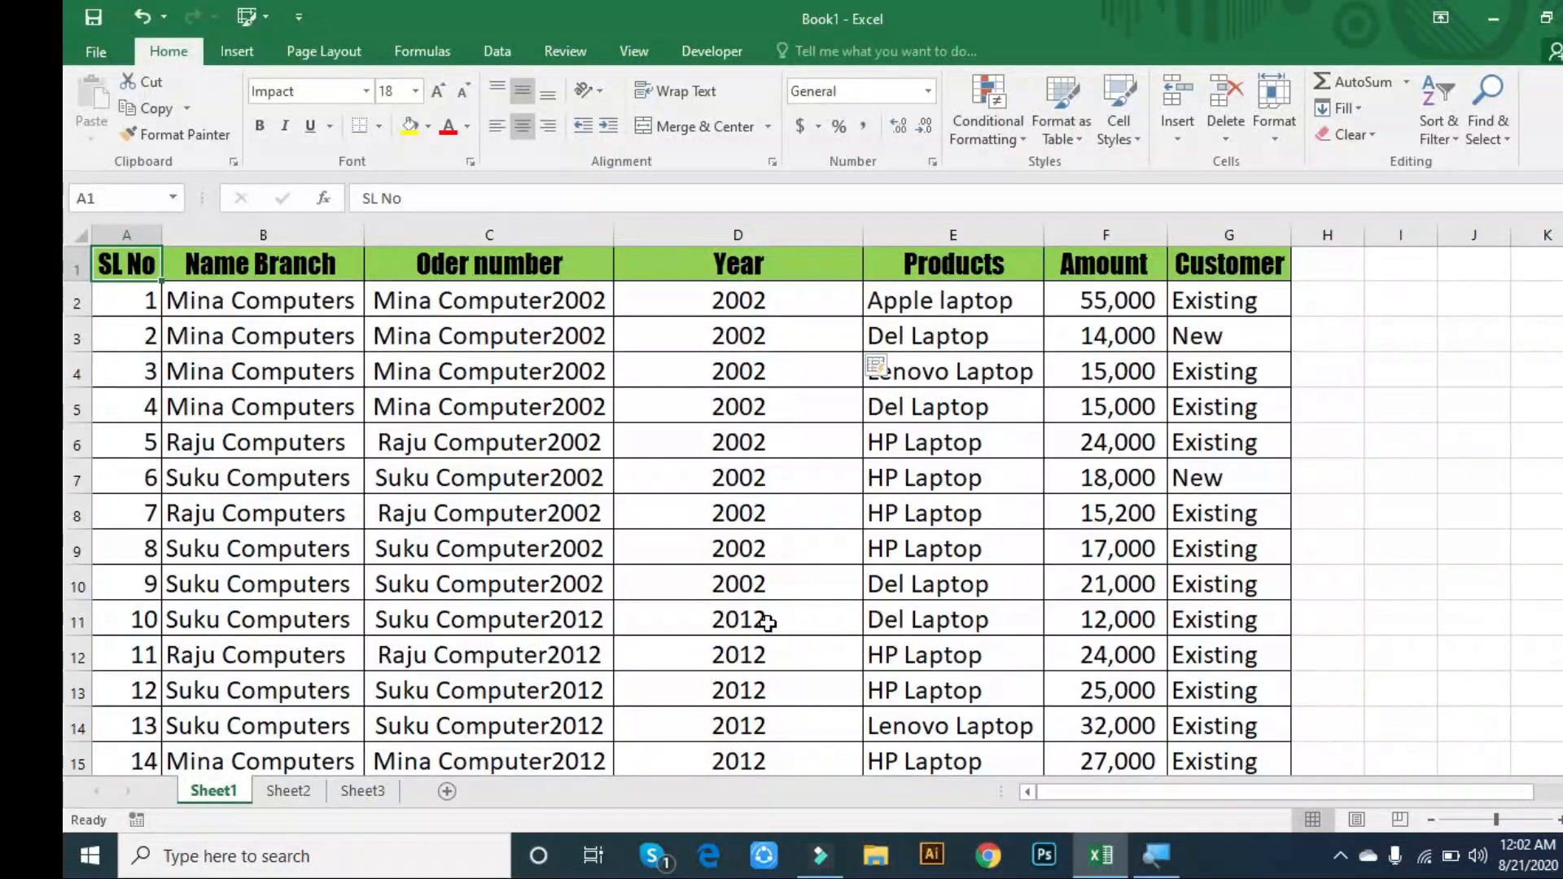
{"action": "key", "text": "ctrl+End"}
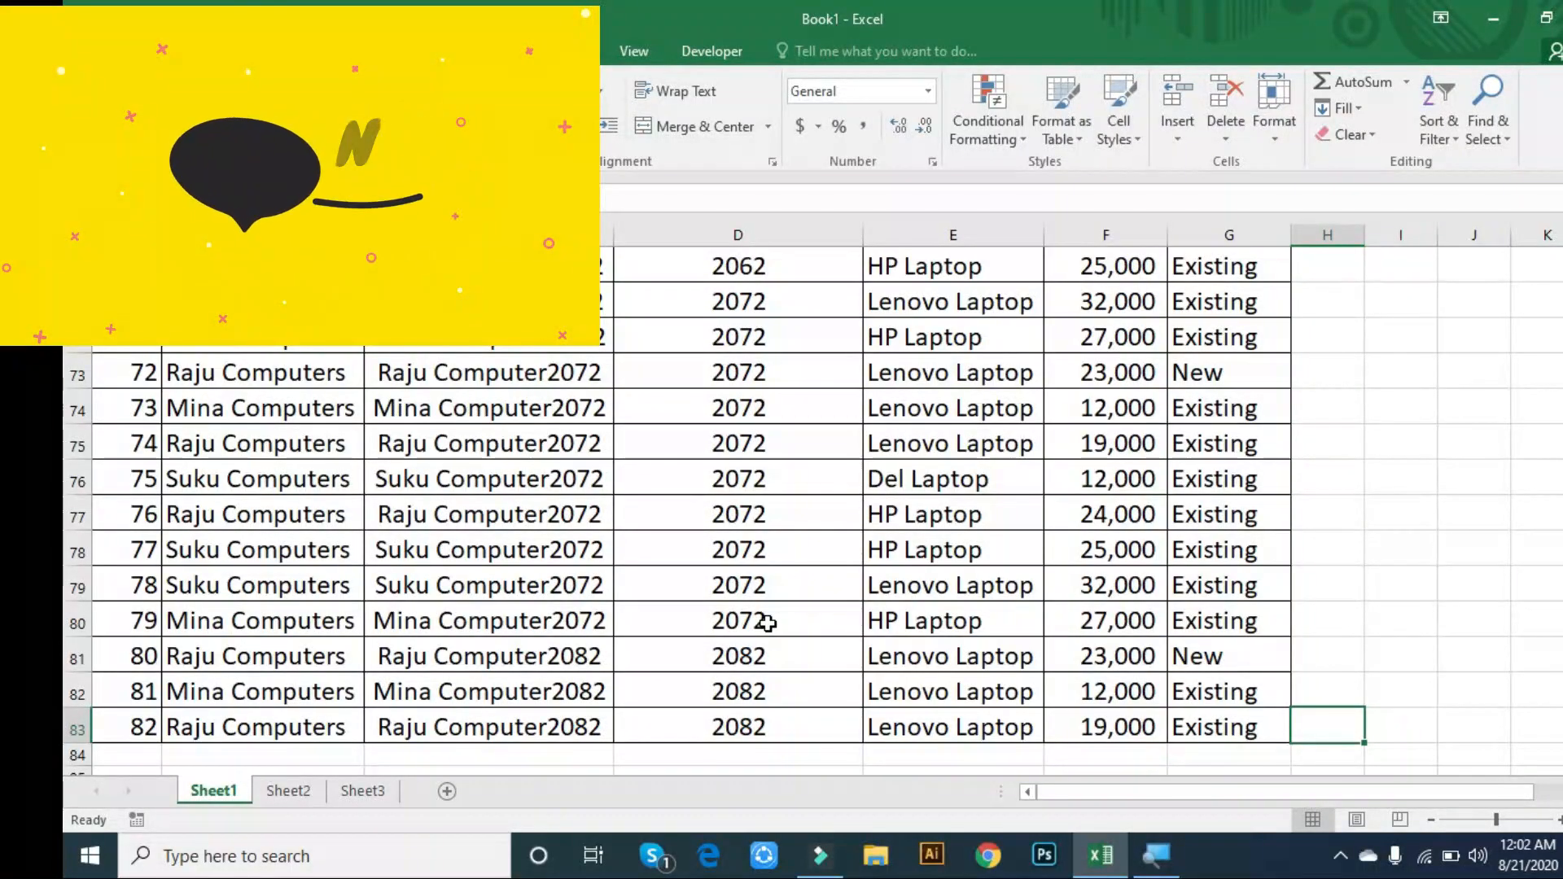
- Return to the top of the table and page down through column H one screen at a time
{"action": "scroll", "coordinate": [971, 505], "scroll_direction": "up", "scroll_amount": 5}
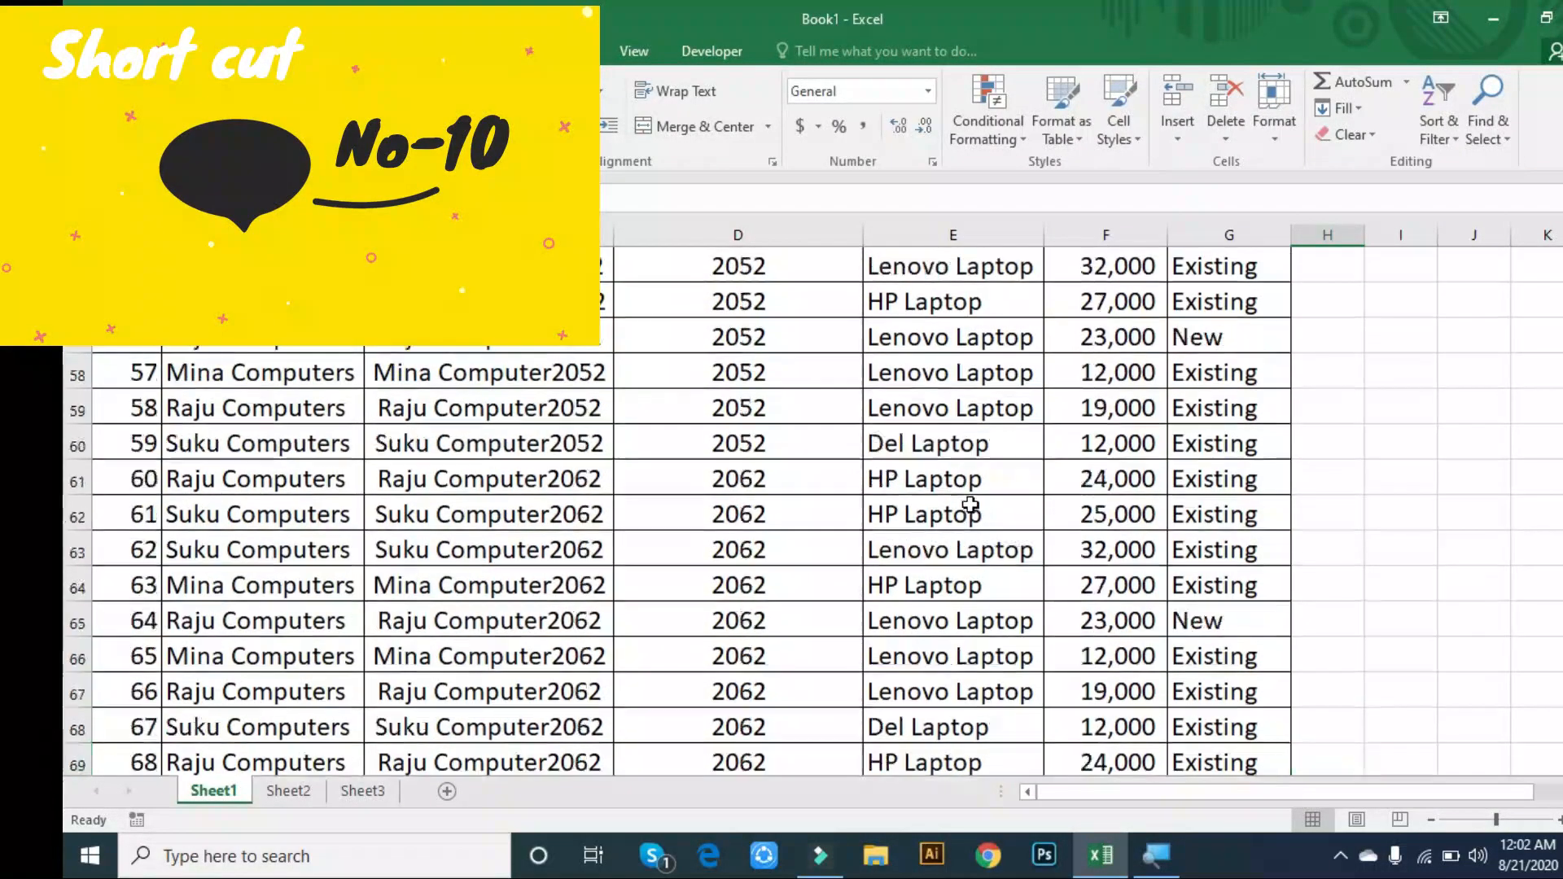
{"action": "scroll", "coordinate": [971, 505], "scroll_direction": "up", "scroll_amount": 18}
{"action": "scroll", "coordinate": [966, 516], "scroll_direction": "down", "scroll_amount": 11}
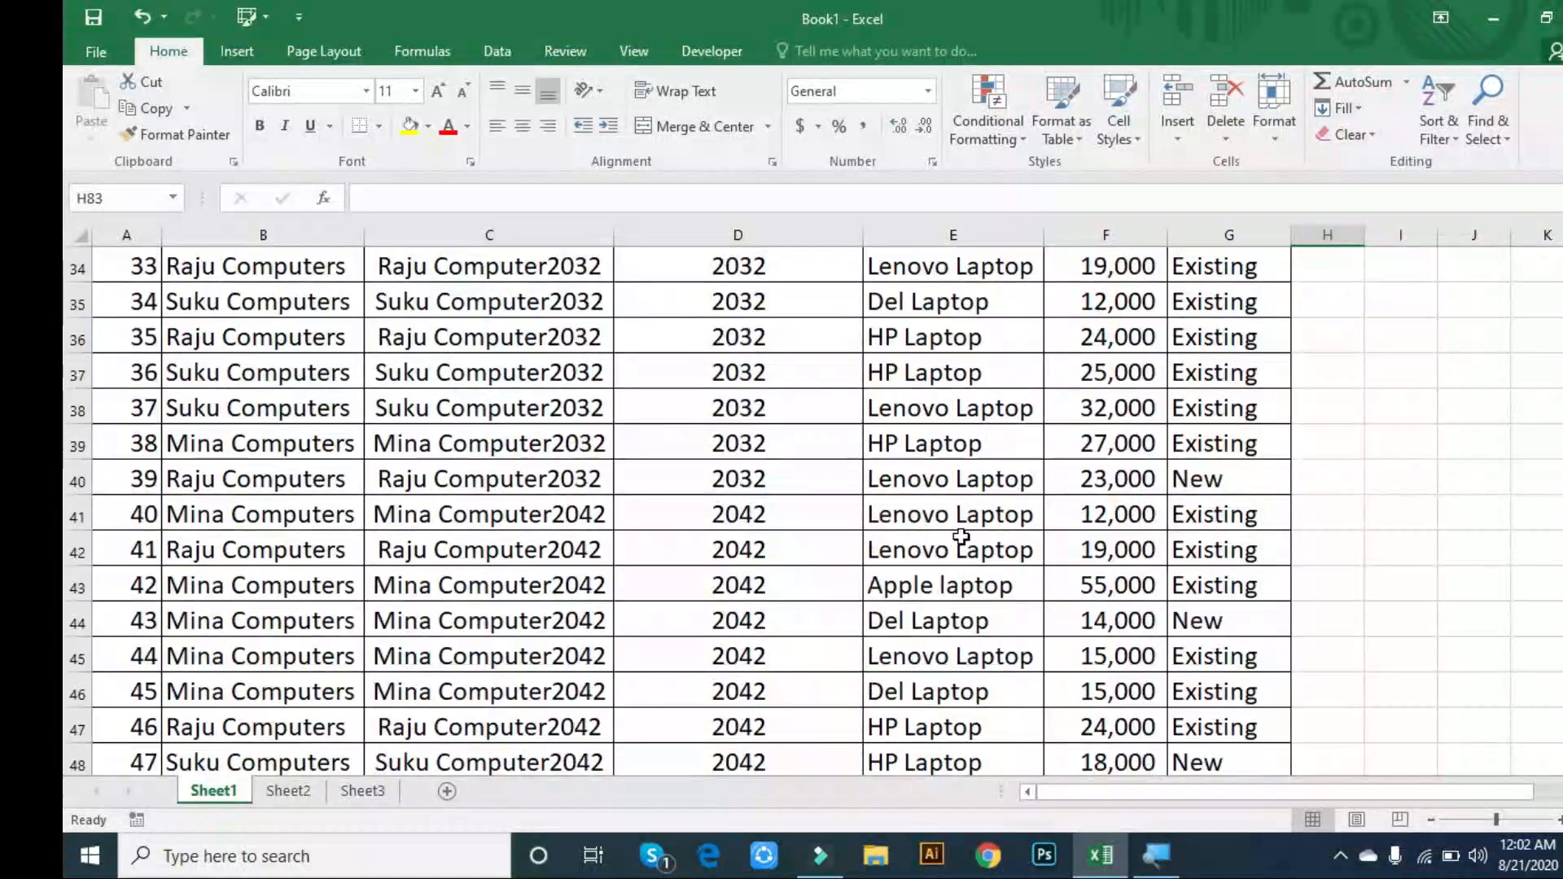
{"action": "scroll", "coordinate": [962, 537], "scroll_direction": "up", "scroll_amount": 11}
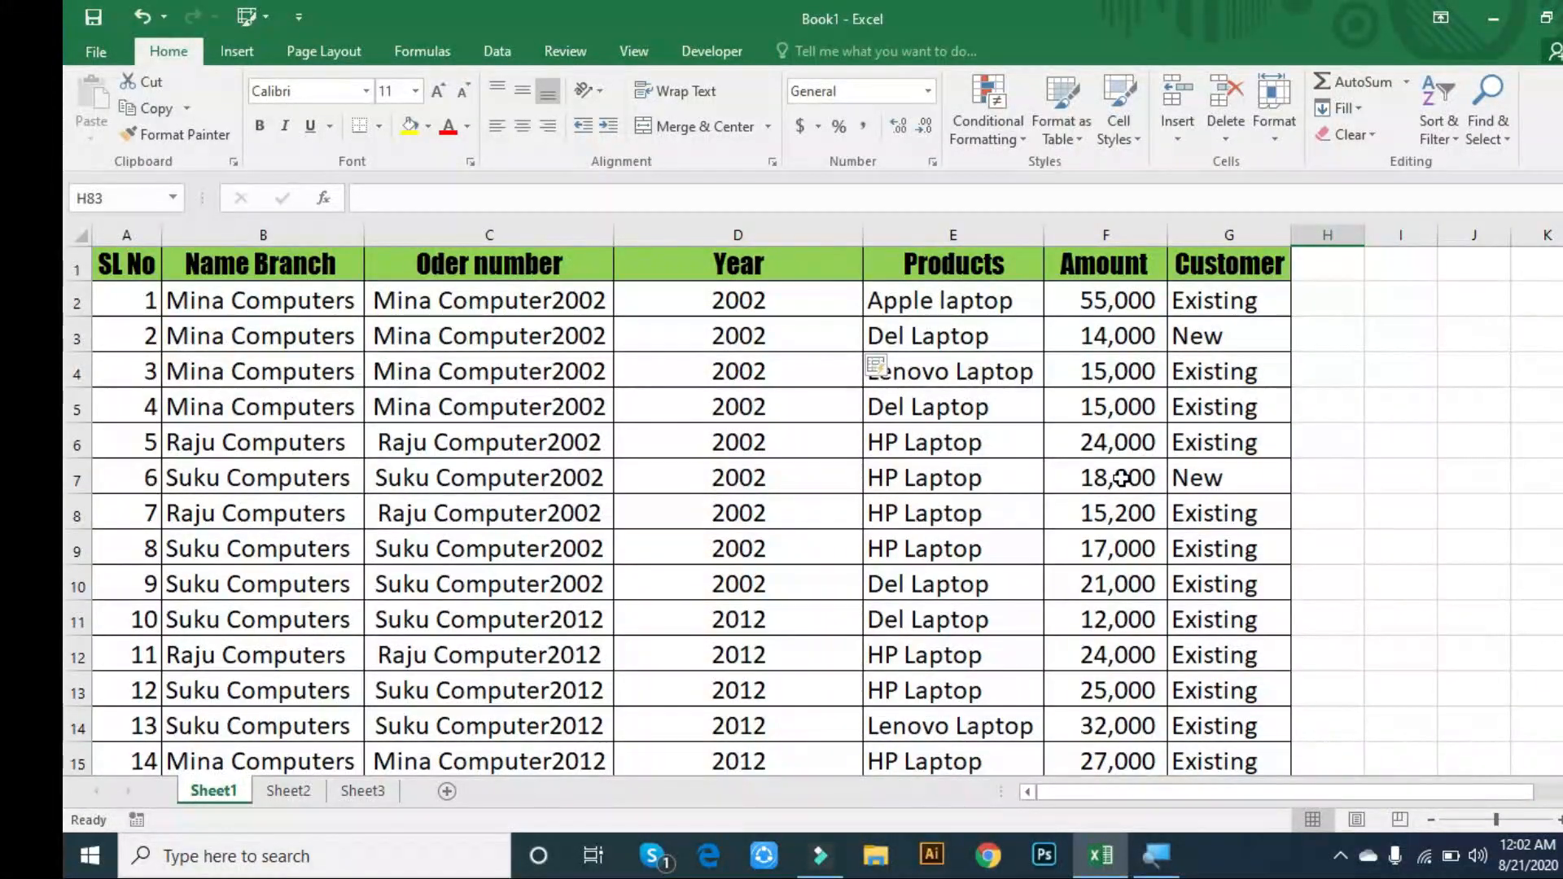
{"action": "key", "text": "Page_Down"}
{"action": "key", "text": "Page_Down"}
{"action": "key", "text": "Page_Down"}
{"action": "key", "text": "Page_Down"}
{"action": "key", "text": "Page_Down"}
{"action": "key", "text": "Page_Down"}
{"action": "key", "text": "Page_Down"}
{"action": "key", "text": "Page_Down"}
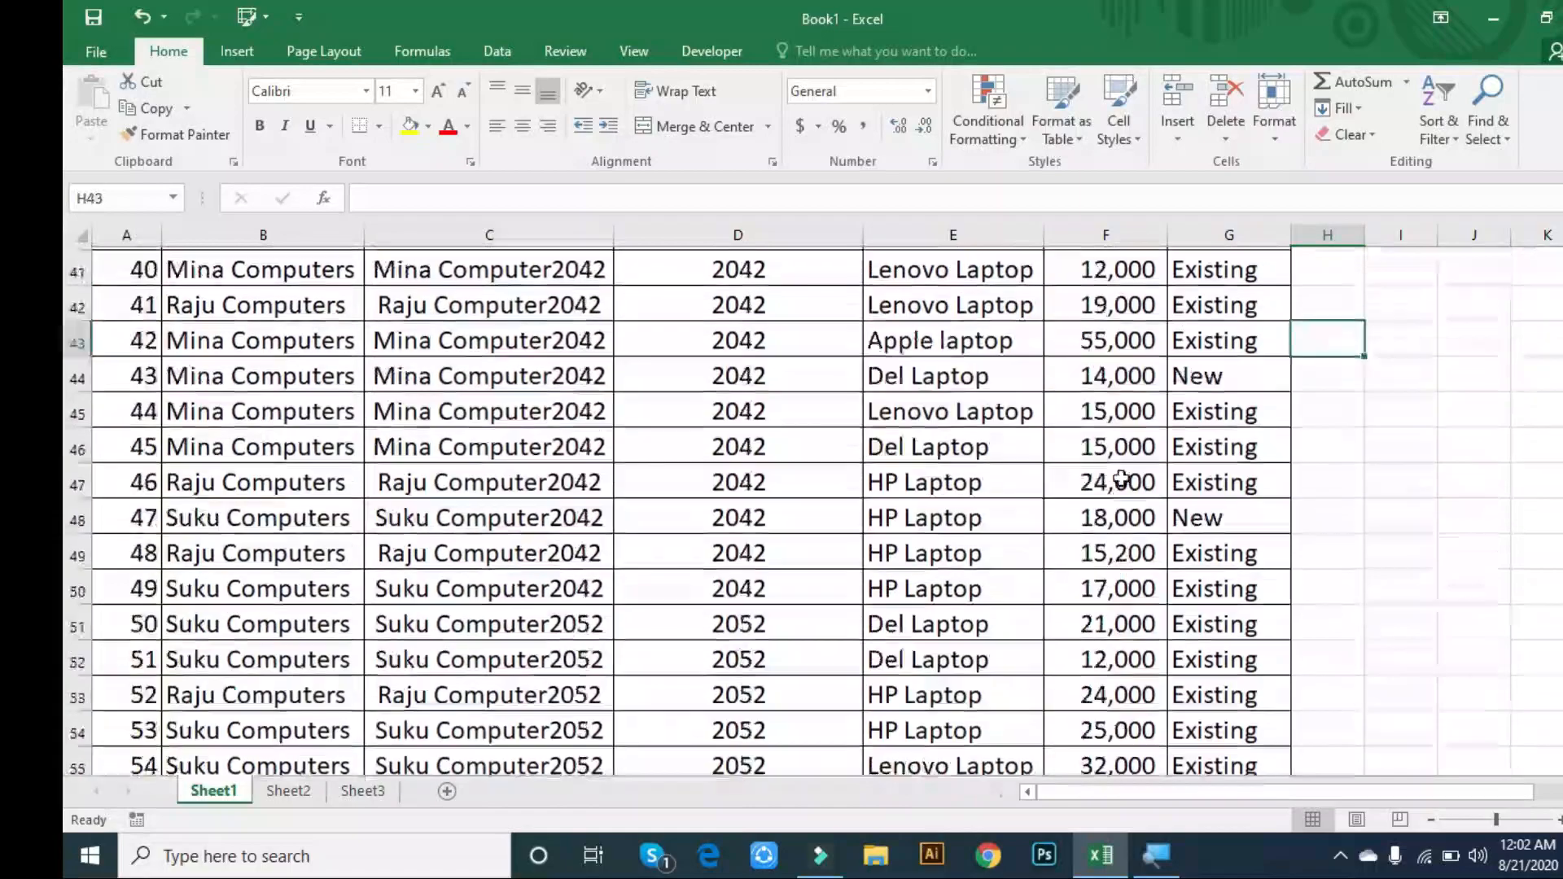
- Page back up column H one screen at a time to H15
{"action": "key", "text": "Page_Up"}
{"action": "key", "text": "Page_Up"}
{"action": "key", "text": "Page_Up"}
{"action": "key", "text": "Page_Up"}
{"action": "key", "text": "Page_Up"}
{"action": "key", "text": "Page_Up"}
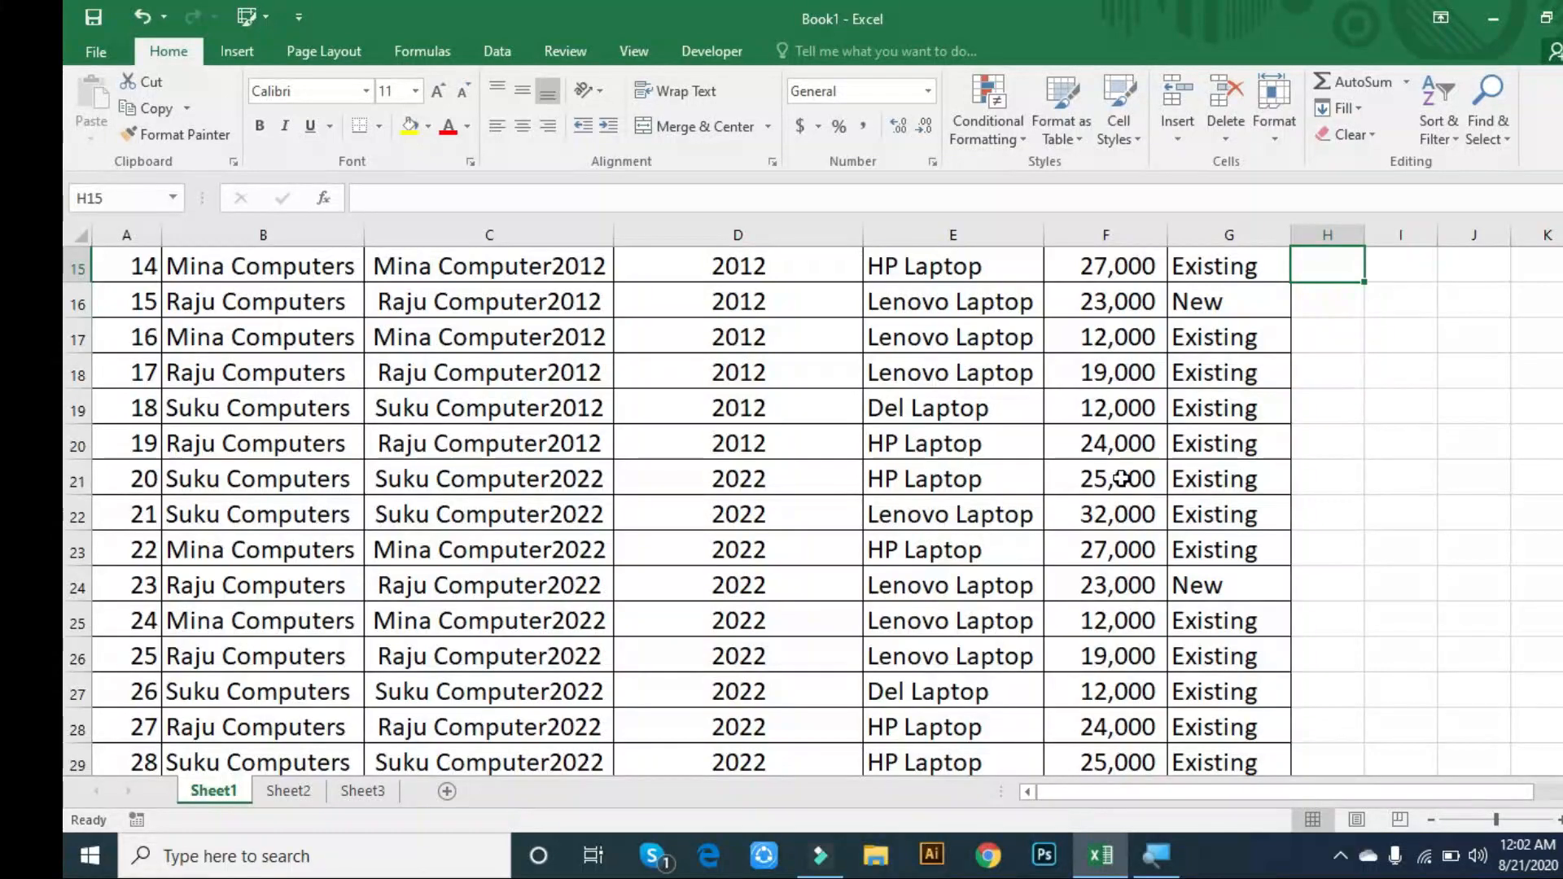
- Select cell A14 and move the active cell one screen to the right, to L14
{"action": "scroll", "coordinate": [452, 538], "scroll_direction": "up", "scroll_amount": 3}
{"action": "left_click", "coordinate": [314, 541]}
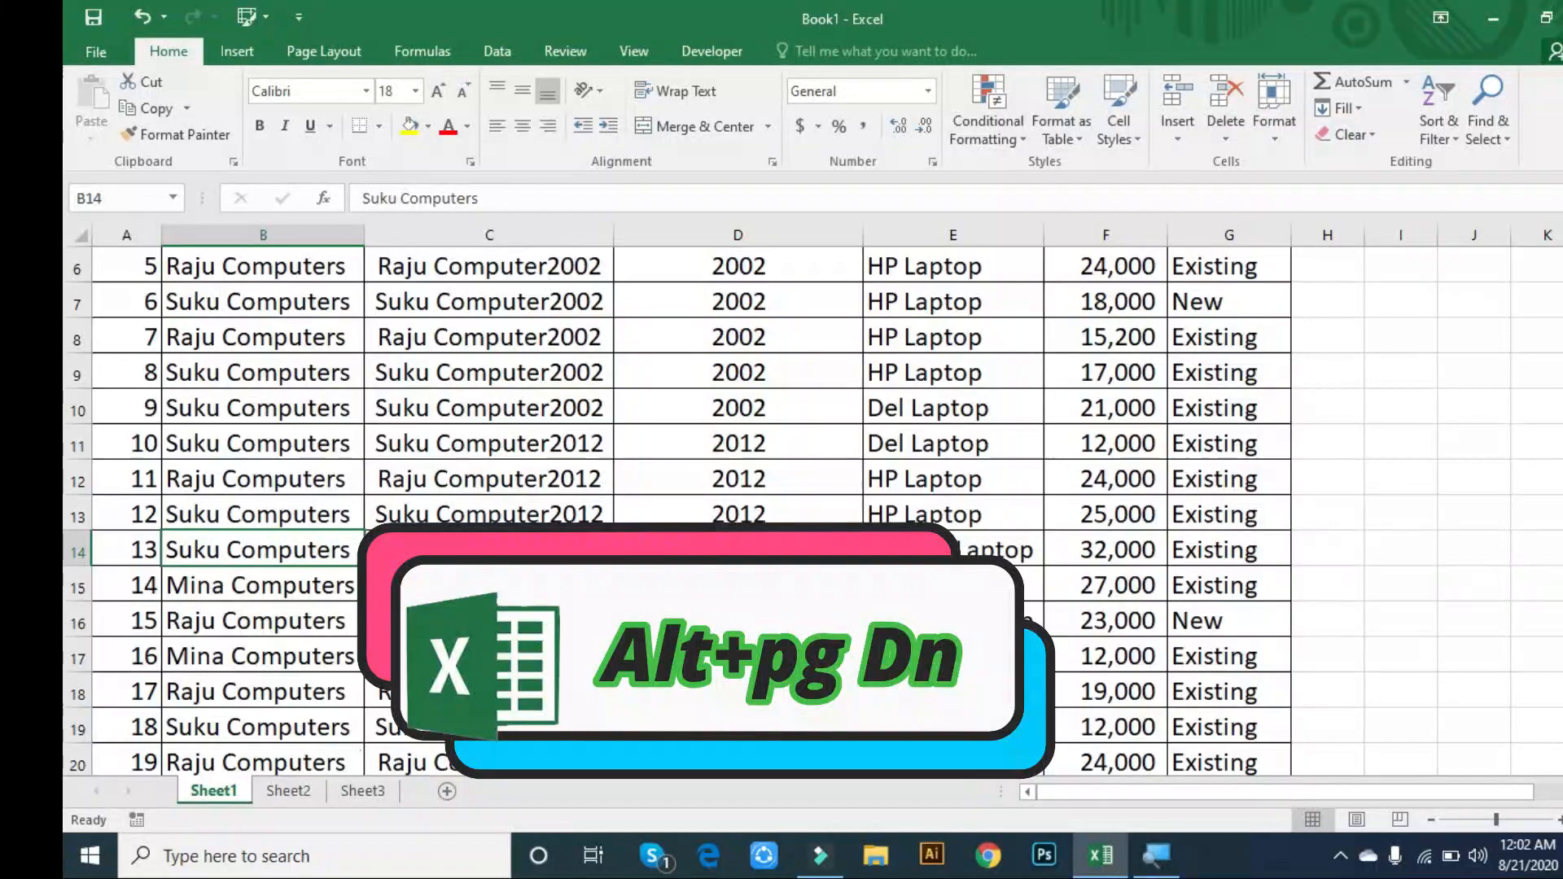
{"action": "key", "text": "alt+Page_Down"}
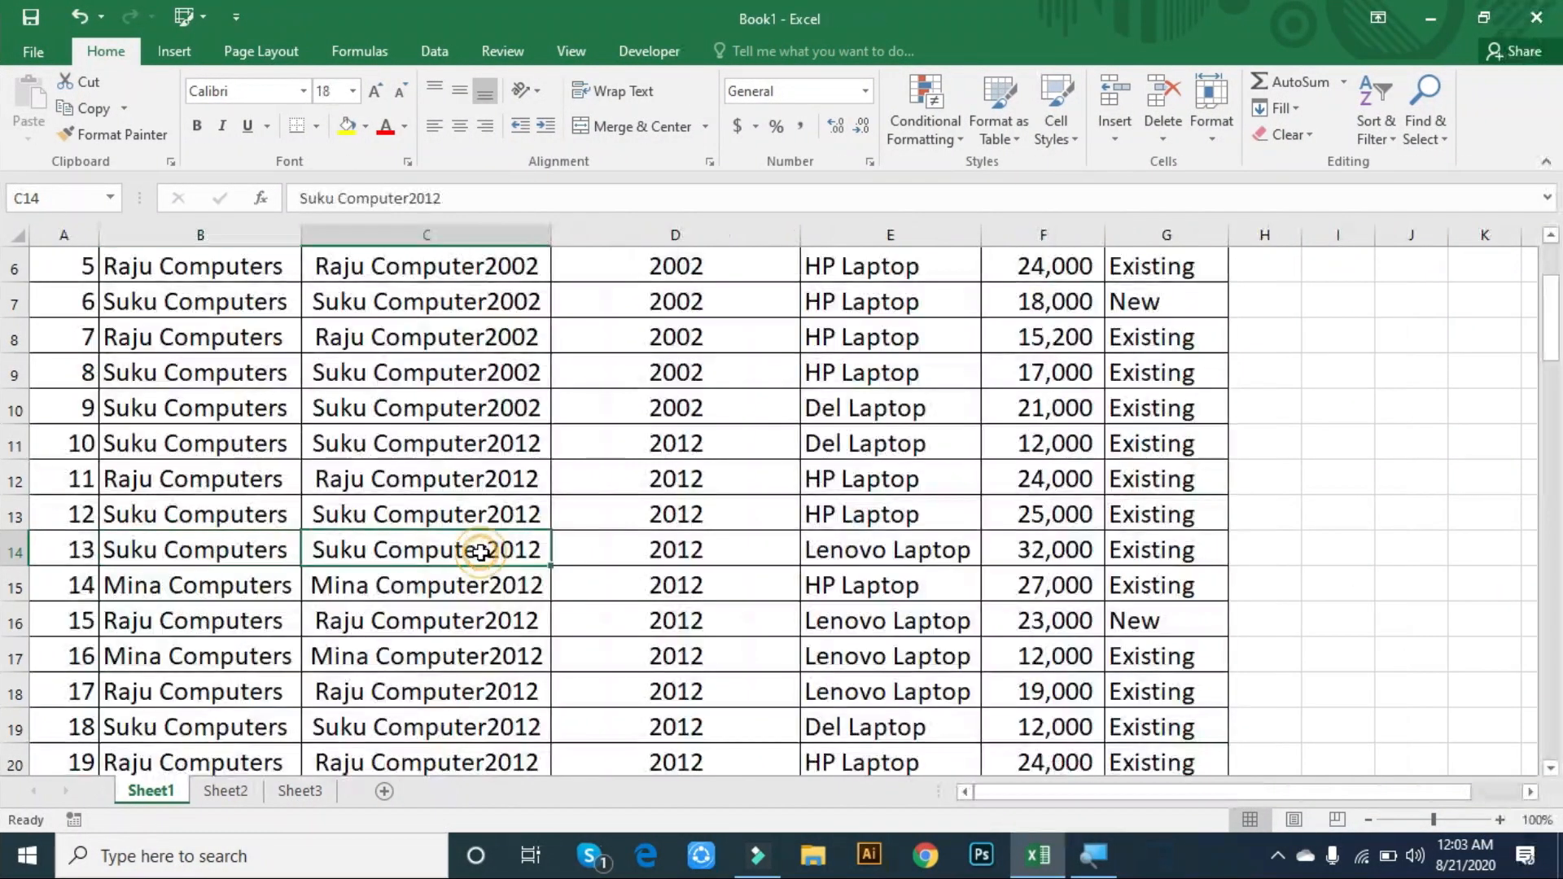
{"action": "left_click", "coordinate": [481, 552]}
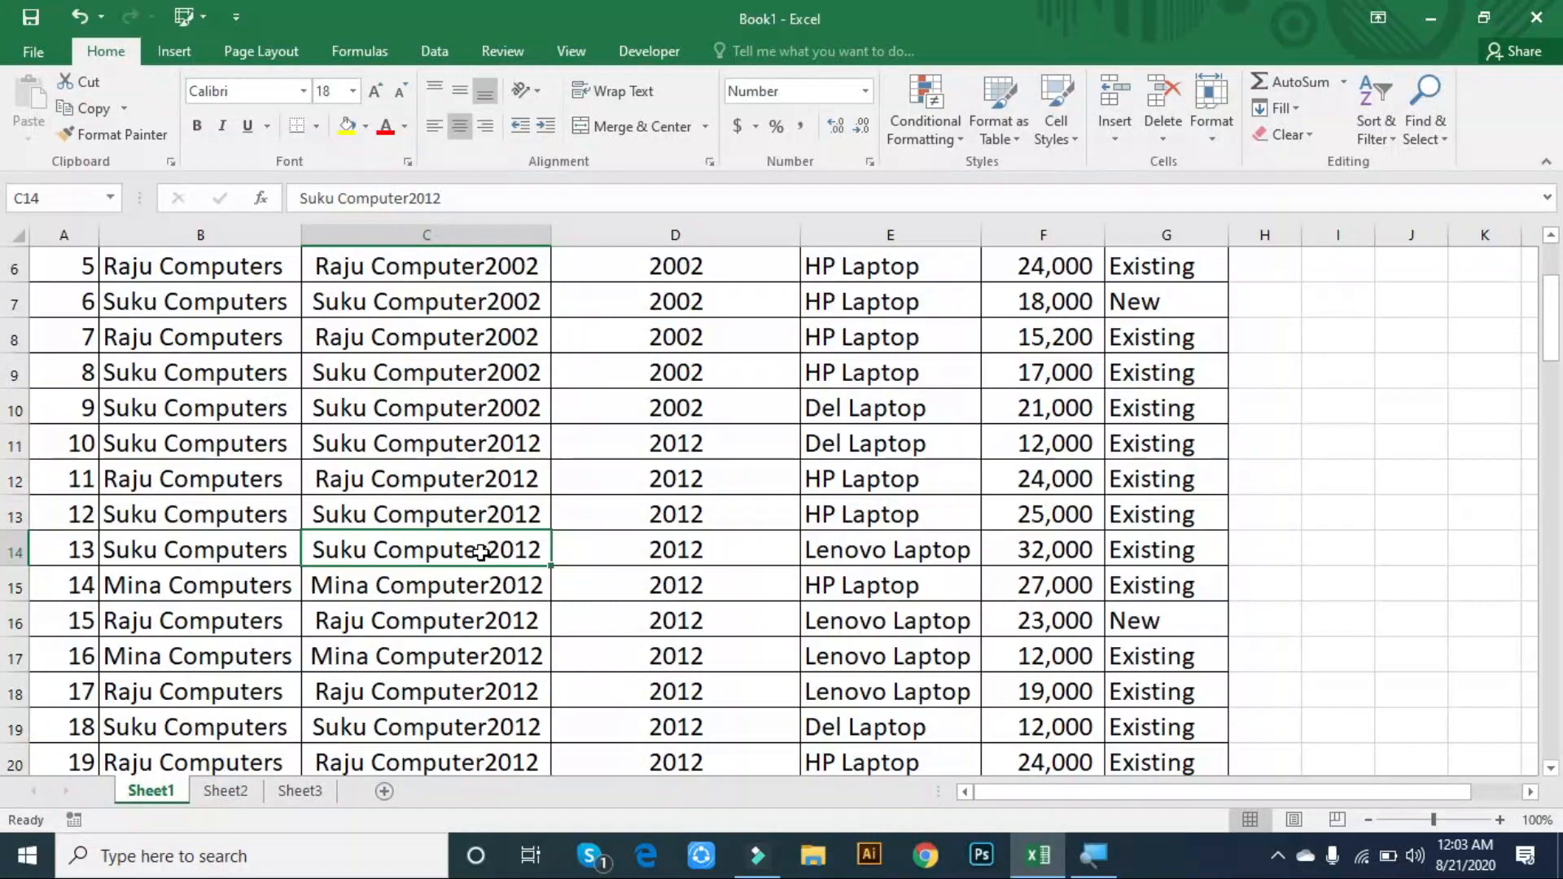
{"action": "left_click", "coordinate": [293, 623]}
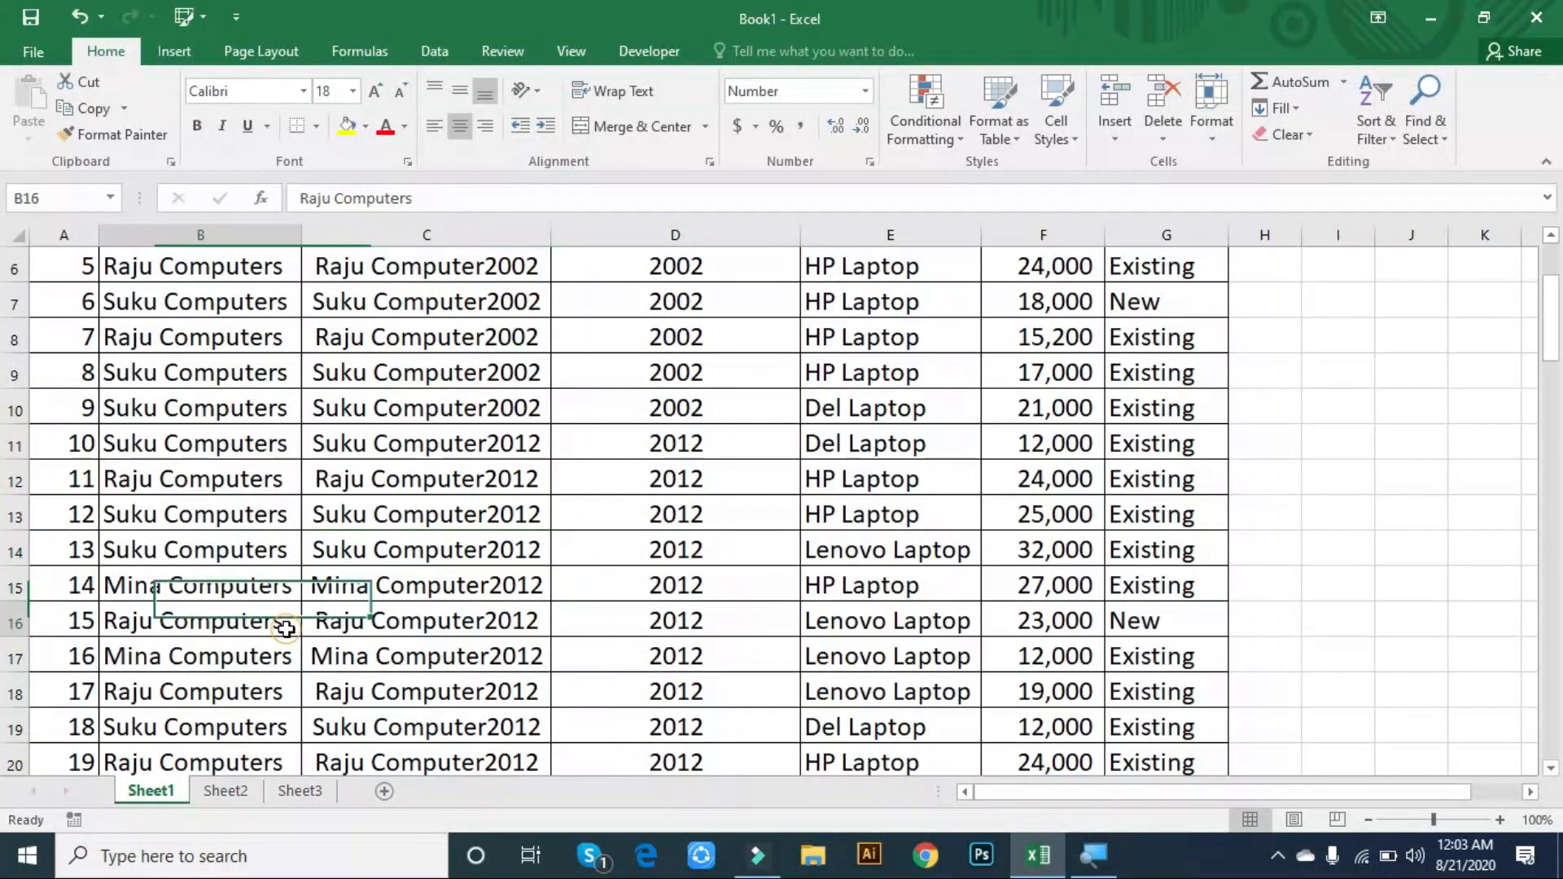
{"action": "left_click", "coordinate": [80, 552]}
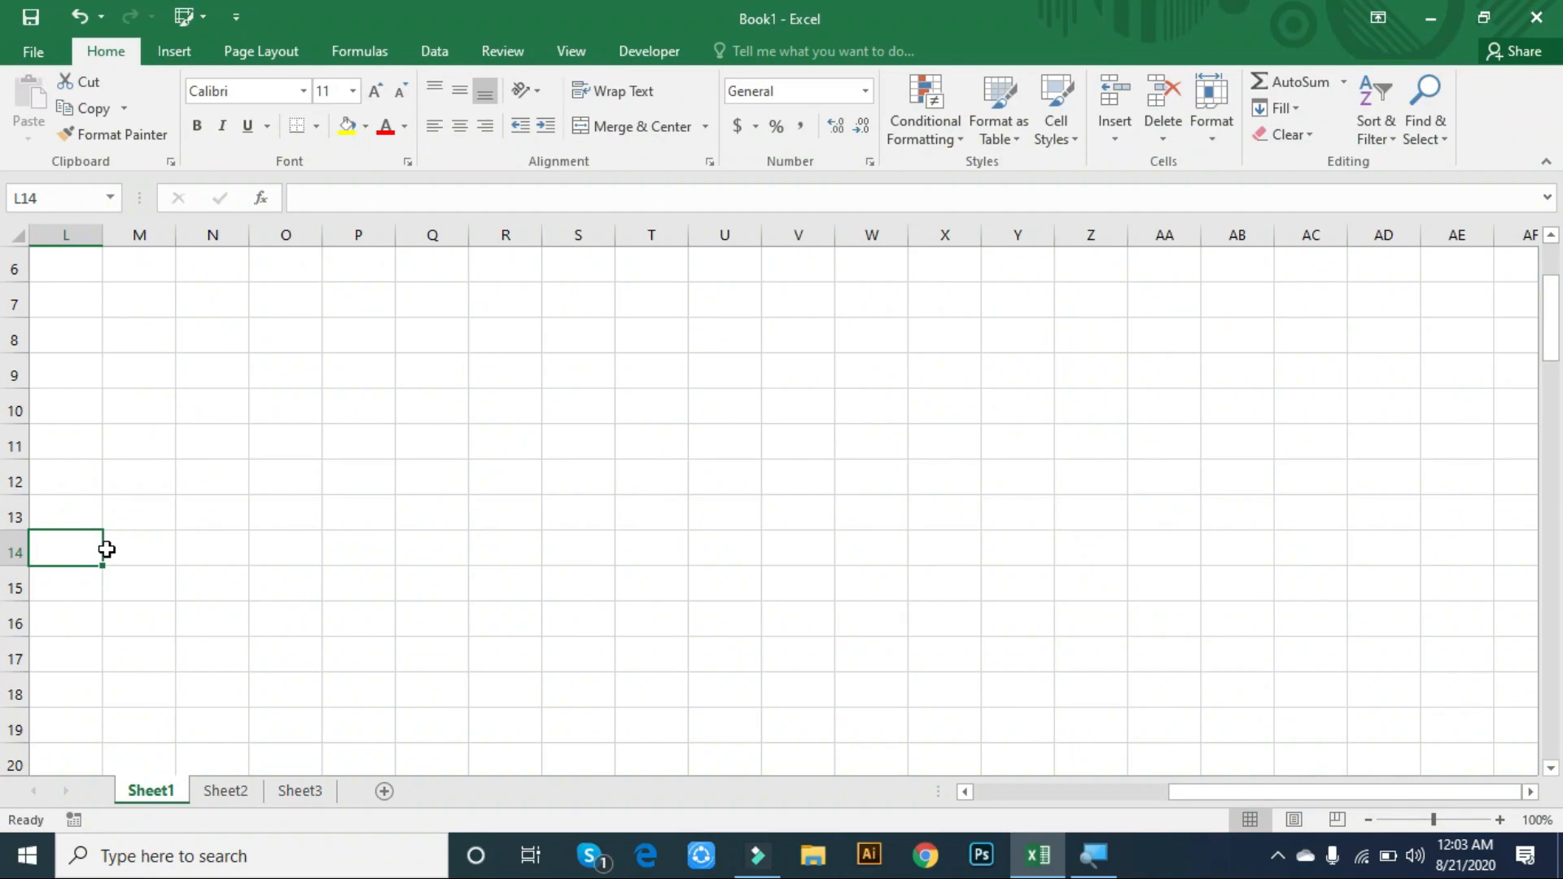
- Move the active cell left along row 14 to G14, and one cell right to H14
{"action": "key", "text": "Left"}
{"action": "key", "text": "Left"}
{"action": "key", "text": "Left"}
{"action": "key", "text": "Left"}
{"action": "key", "text": "Left"}
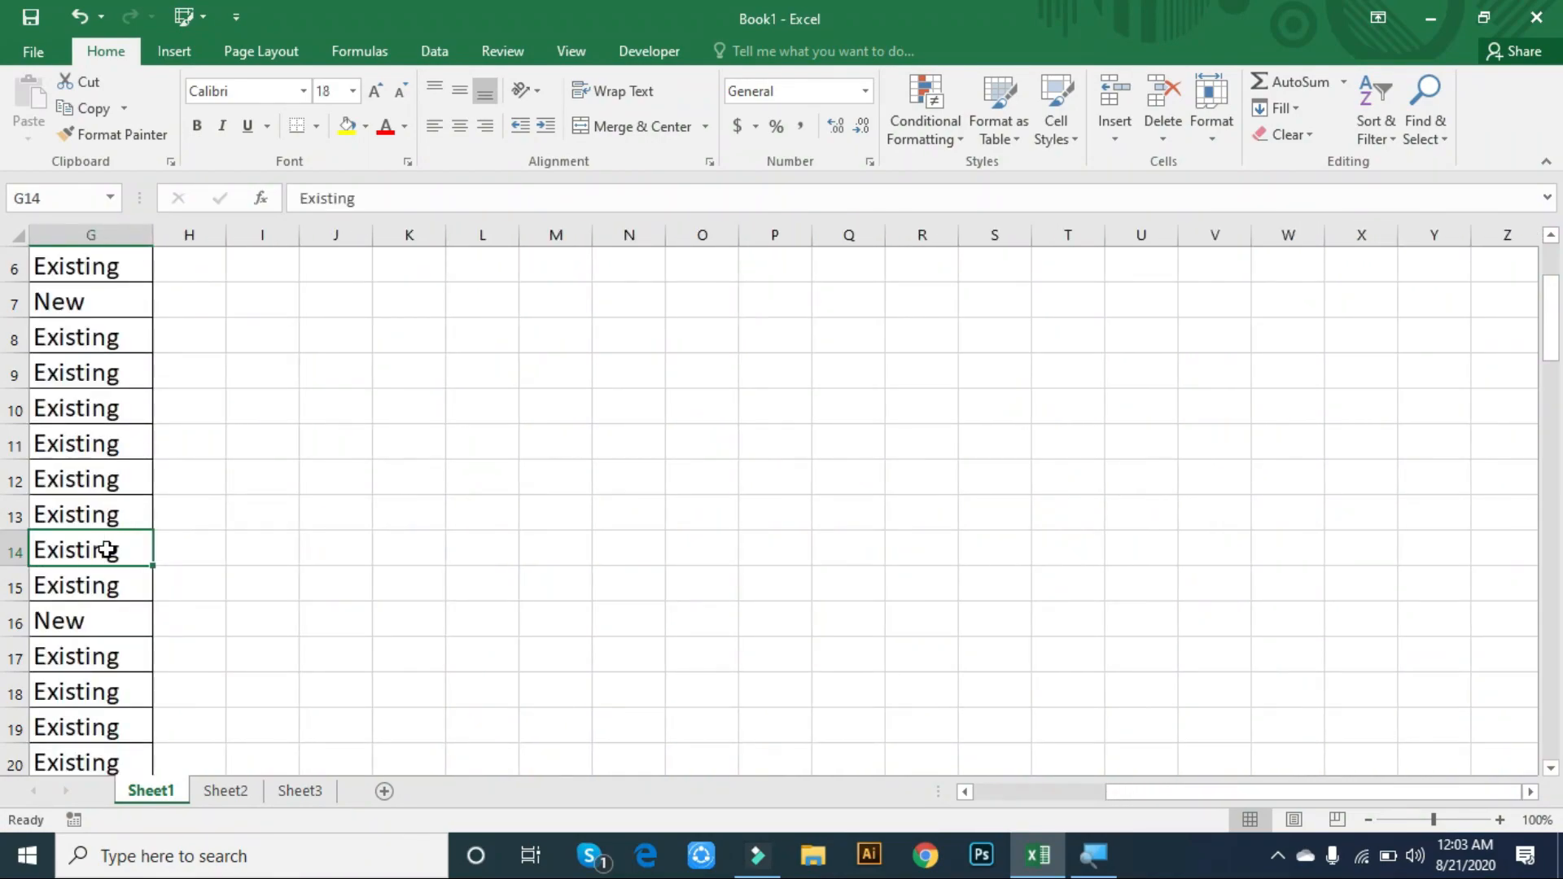
{"action": "key", "text": "Right"}
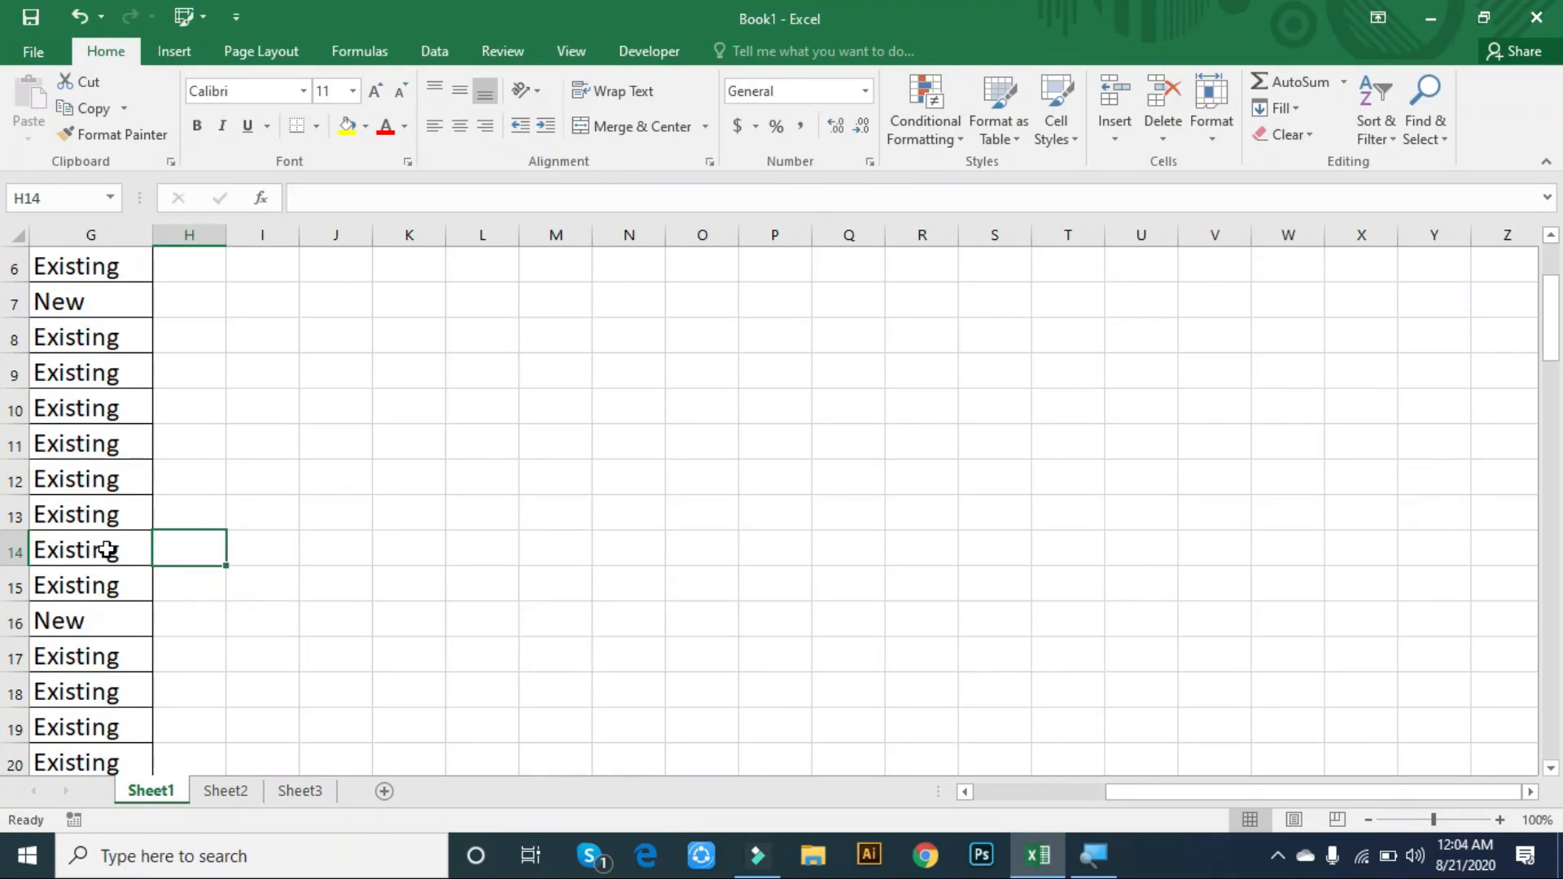
- Show the table's first columns again and page down column H one screen at a time to H84
{"action": "scroll", "coordinate": [107, 551], "scroll_direction": "left", "scroll_amount": 3}
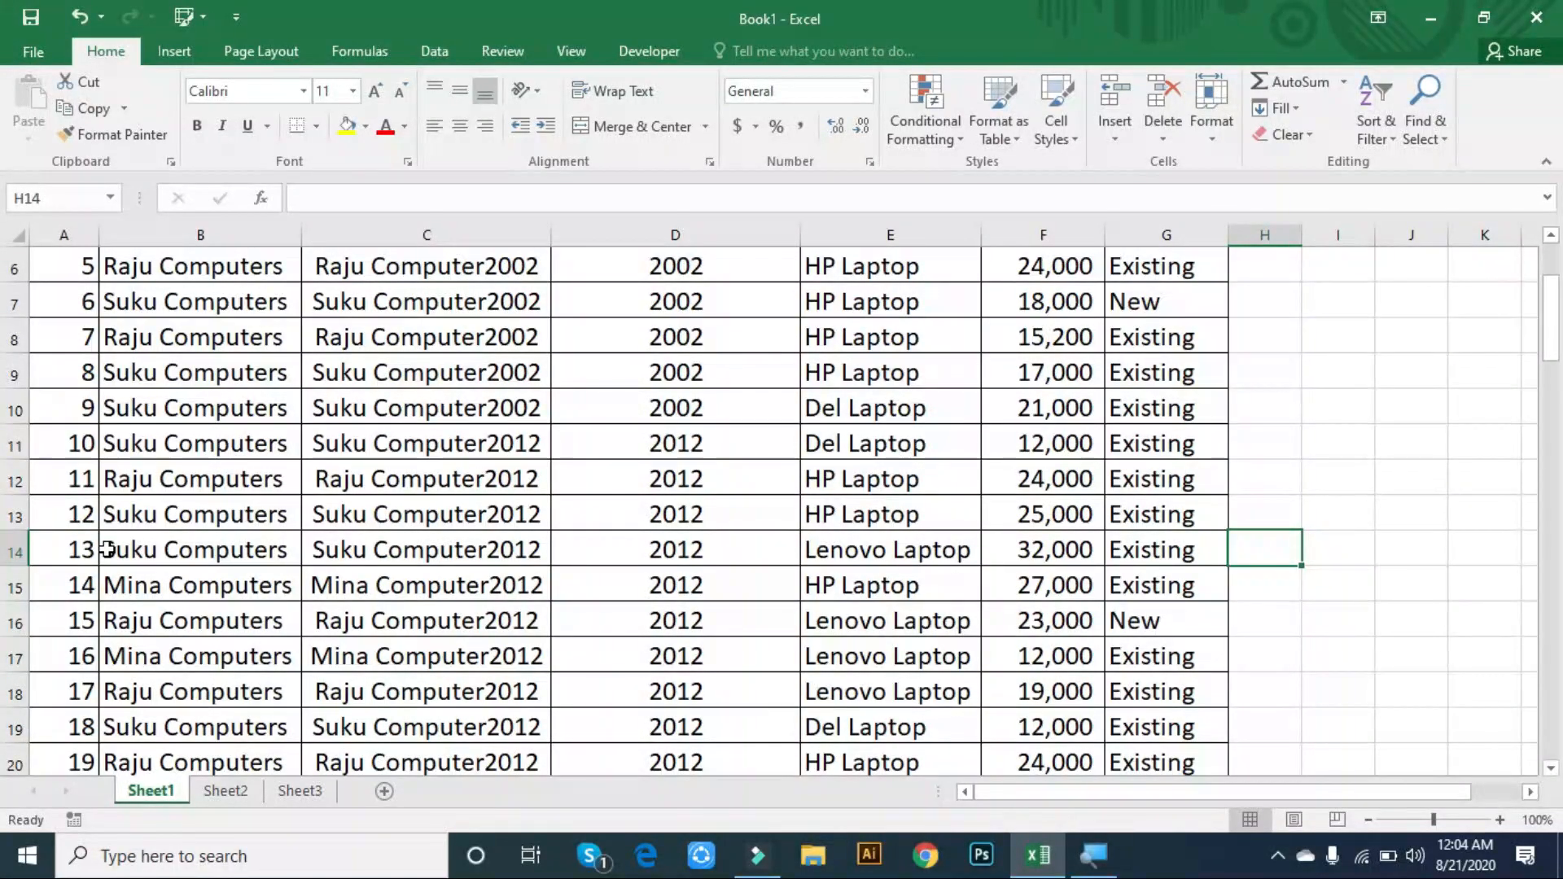
{"action": "scroll", "coordinate": [107, 550], "scroll_direction": "up", "scroll_amount": 2}
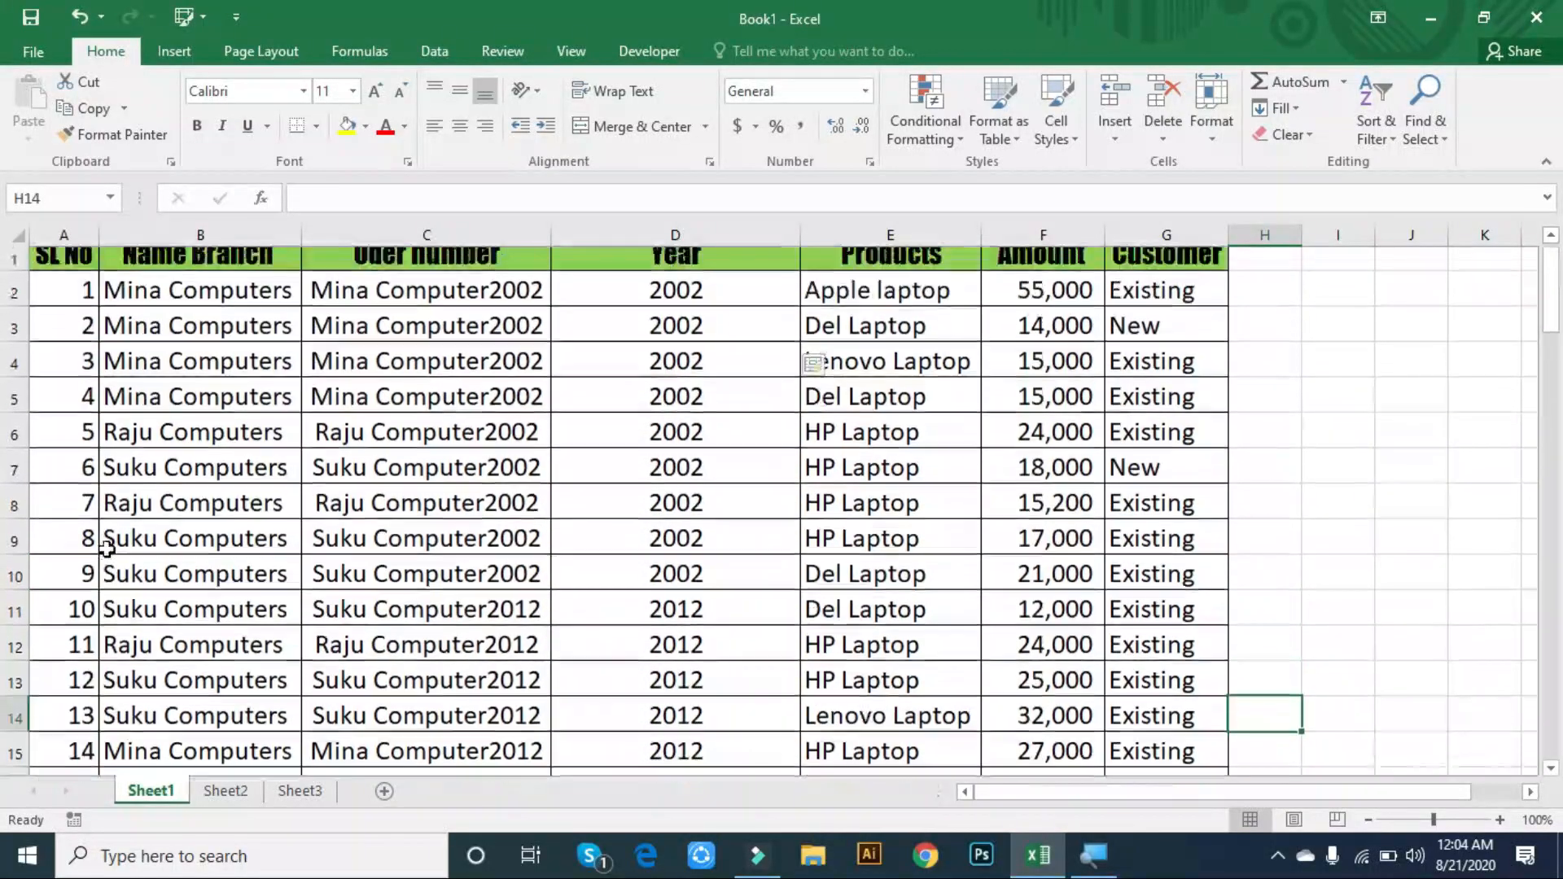
{"action": "key", "text": "Page_Down"}
{"action": "key", "text": "Page_Down"}
{"action": "key", "text": "Page_Down"}
{"action": "key", "text": "Page_Down"}
{"action": "key", "text": "Page_Down"}
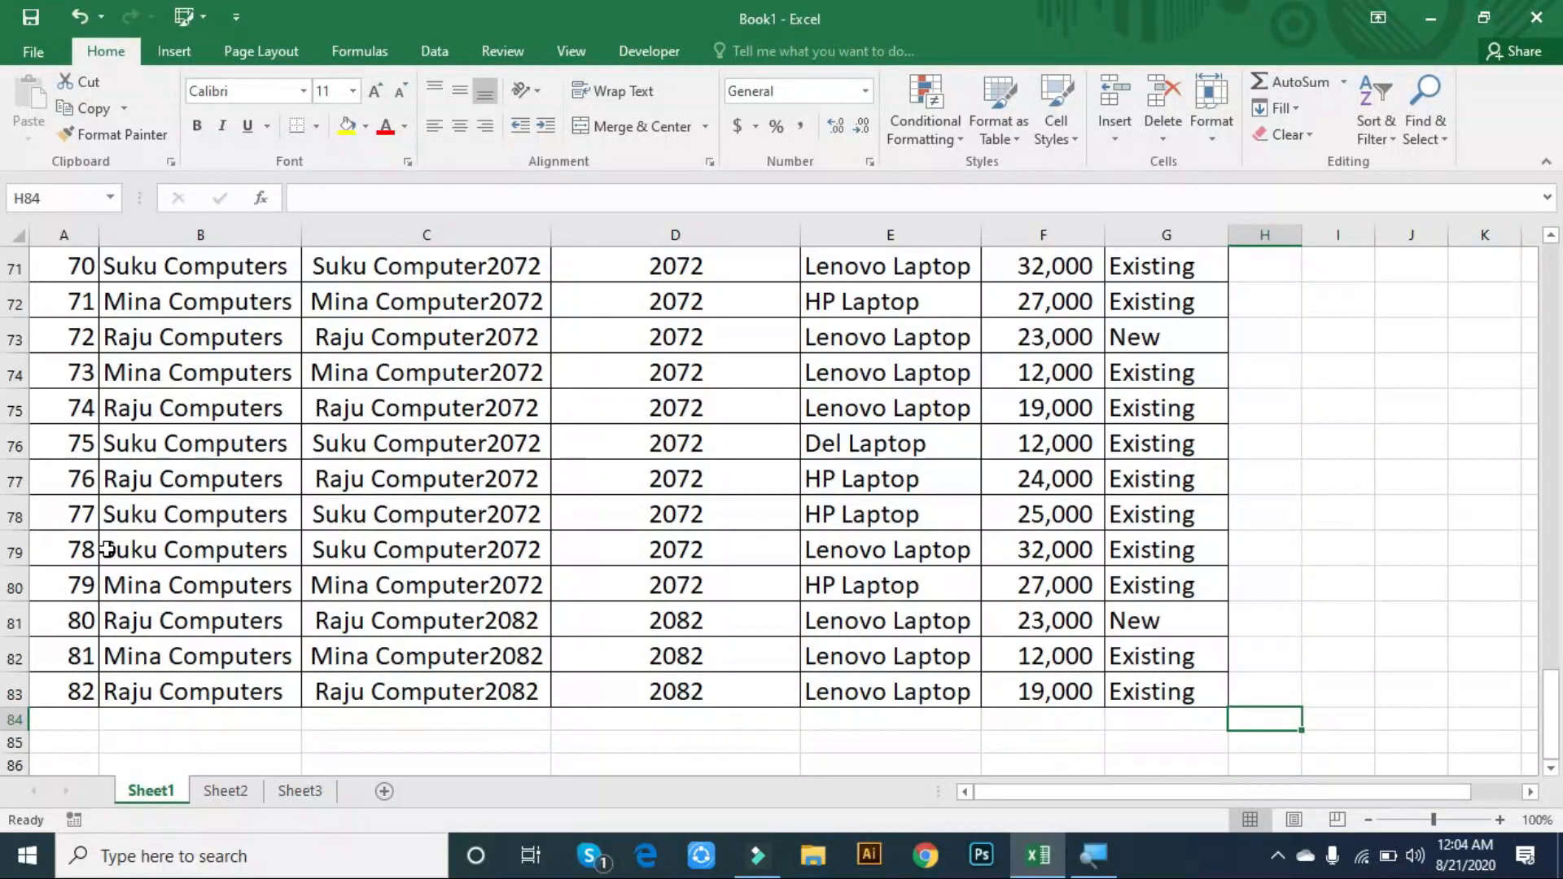
- Select blocks of cells by hand around rows 59 to 68, starting in the Oder number column, and clear the selection
{"action": "scroll", "coordinate": [157, 729], "scroll_direction": "up", "scroll_amount": 5}
{"action": "left_click", "coordinate": [398, 517]}
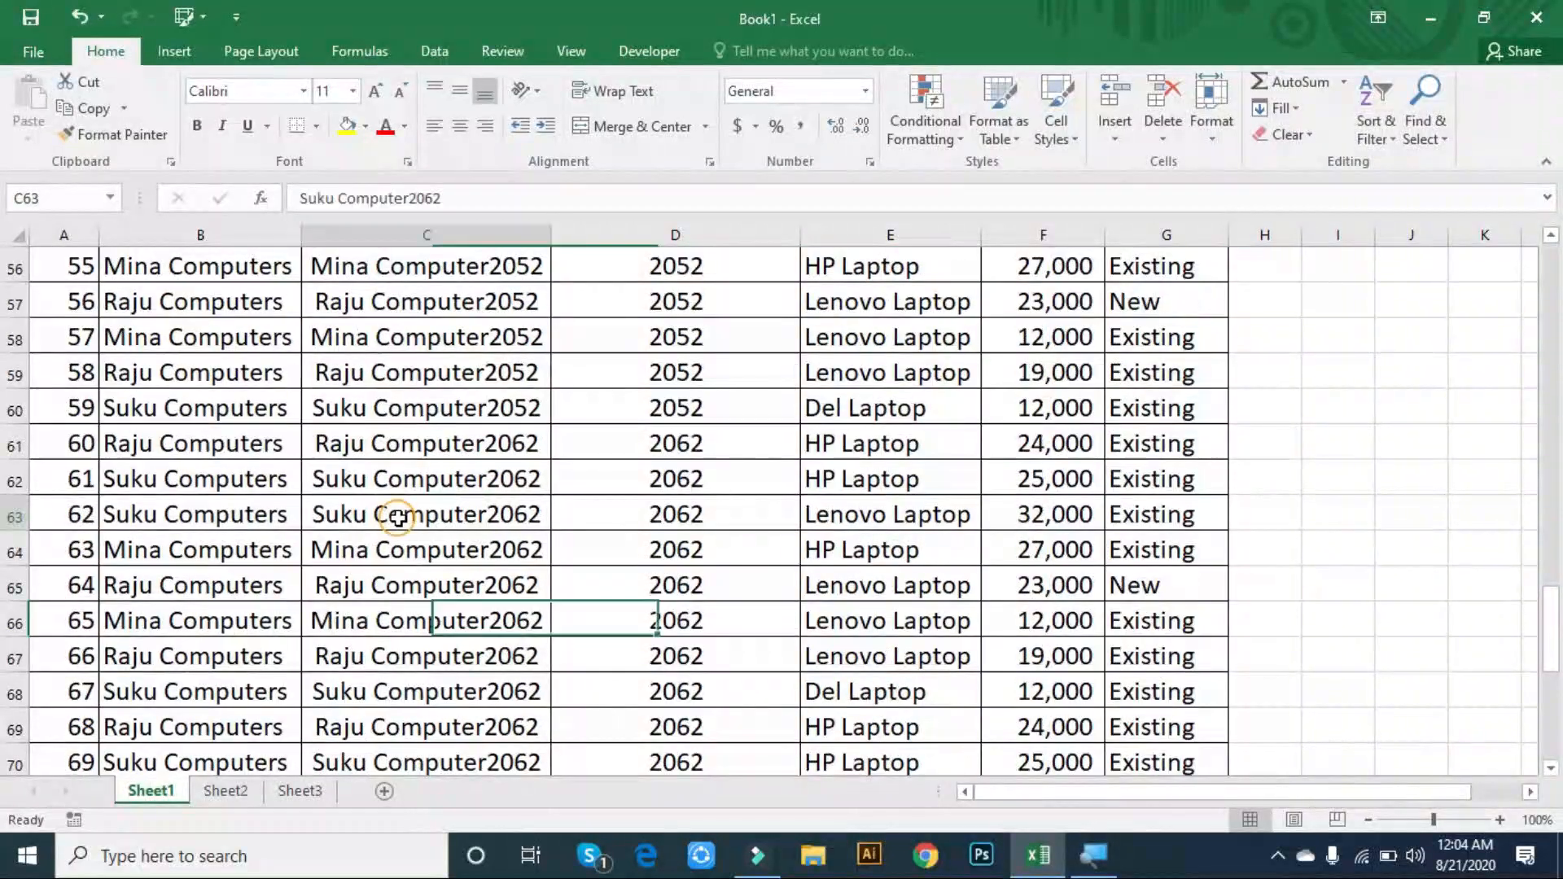
{"action": "left_click_drag", "start_coordinate": [397, 517], "coordinate": [1051, 709]}
{"action": "left_click", "coordinate": [317, 363]}
{"action": "left_click_drag", "start_coordinate": [456, 465], "coordinate": [652, 586]}
{"action": "left_click", "coordinate": [453, 443]}
- Select cell C31 and jump along the row to the worksheet's last column, at XFD31
{"action": "scroll", "coordinate": [579, 478], "scroll_direction": "up", "scroll_amount": 8}
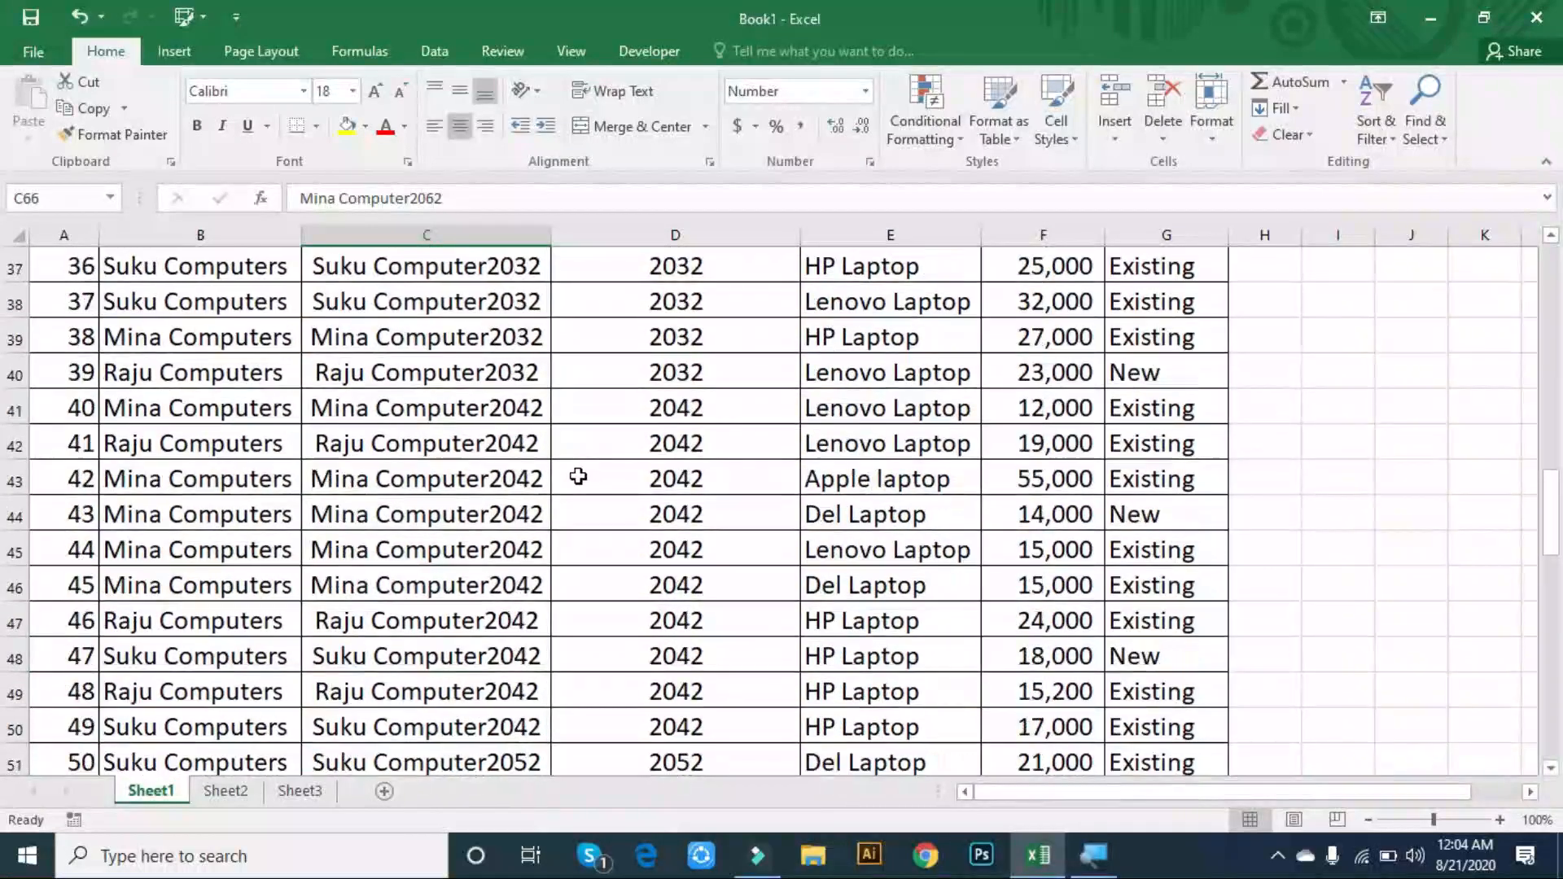
{"action": "scroll", "coordinate": [578, 478], "scroll_direction": "up", "scroll_amount": 4}
{"action": "left_click", "coordinate": [521, 478]}
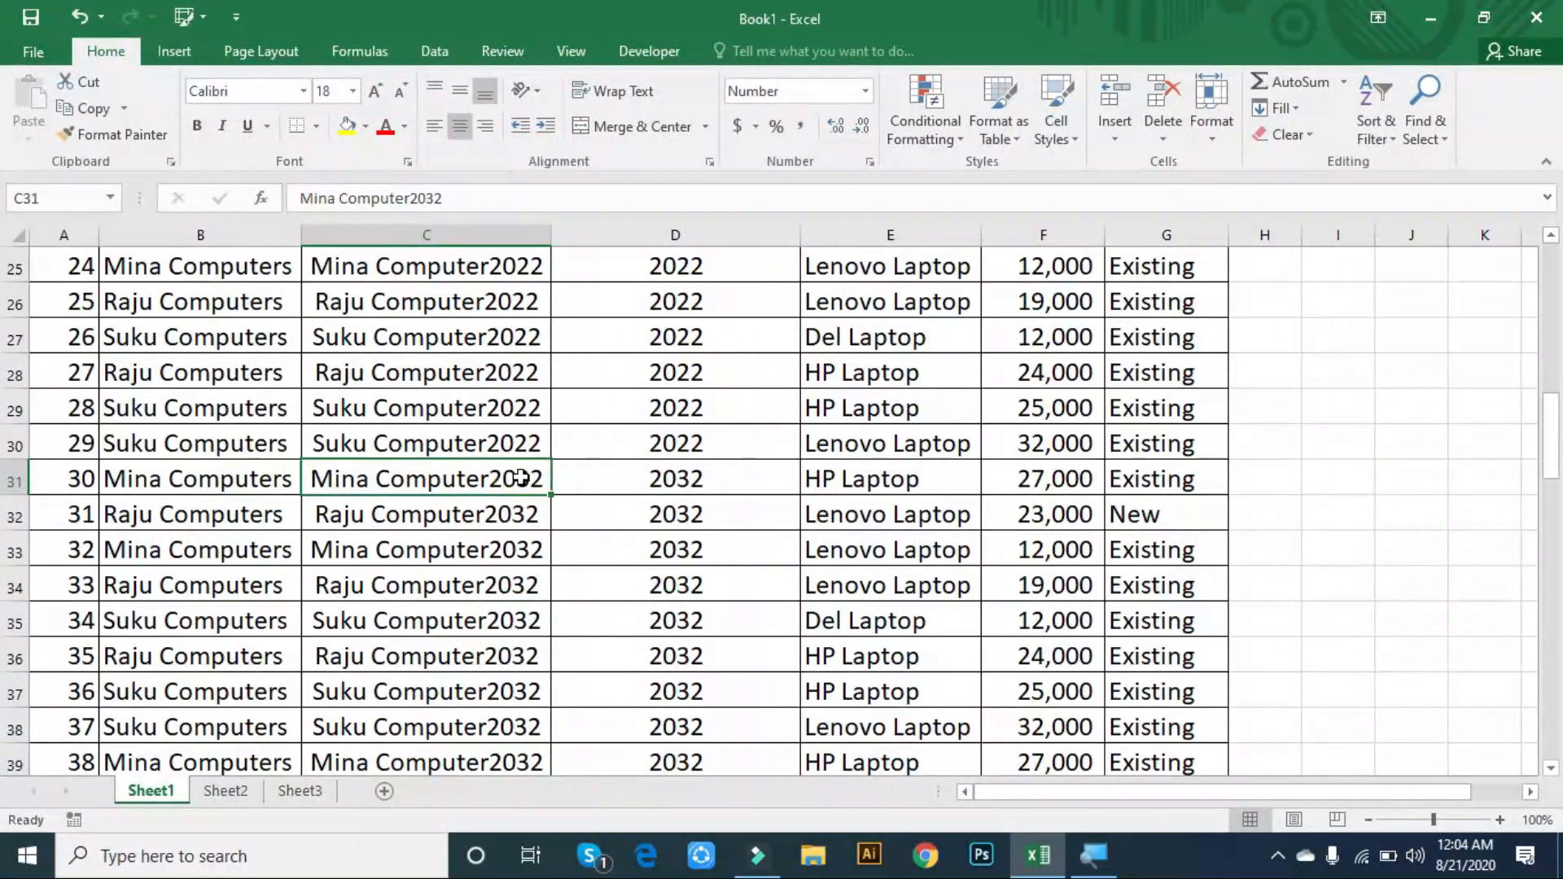
{"action": "key", "text": "ctrl+Right"}
{"action": "key", "text": "ctrl+Right"}
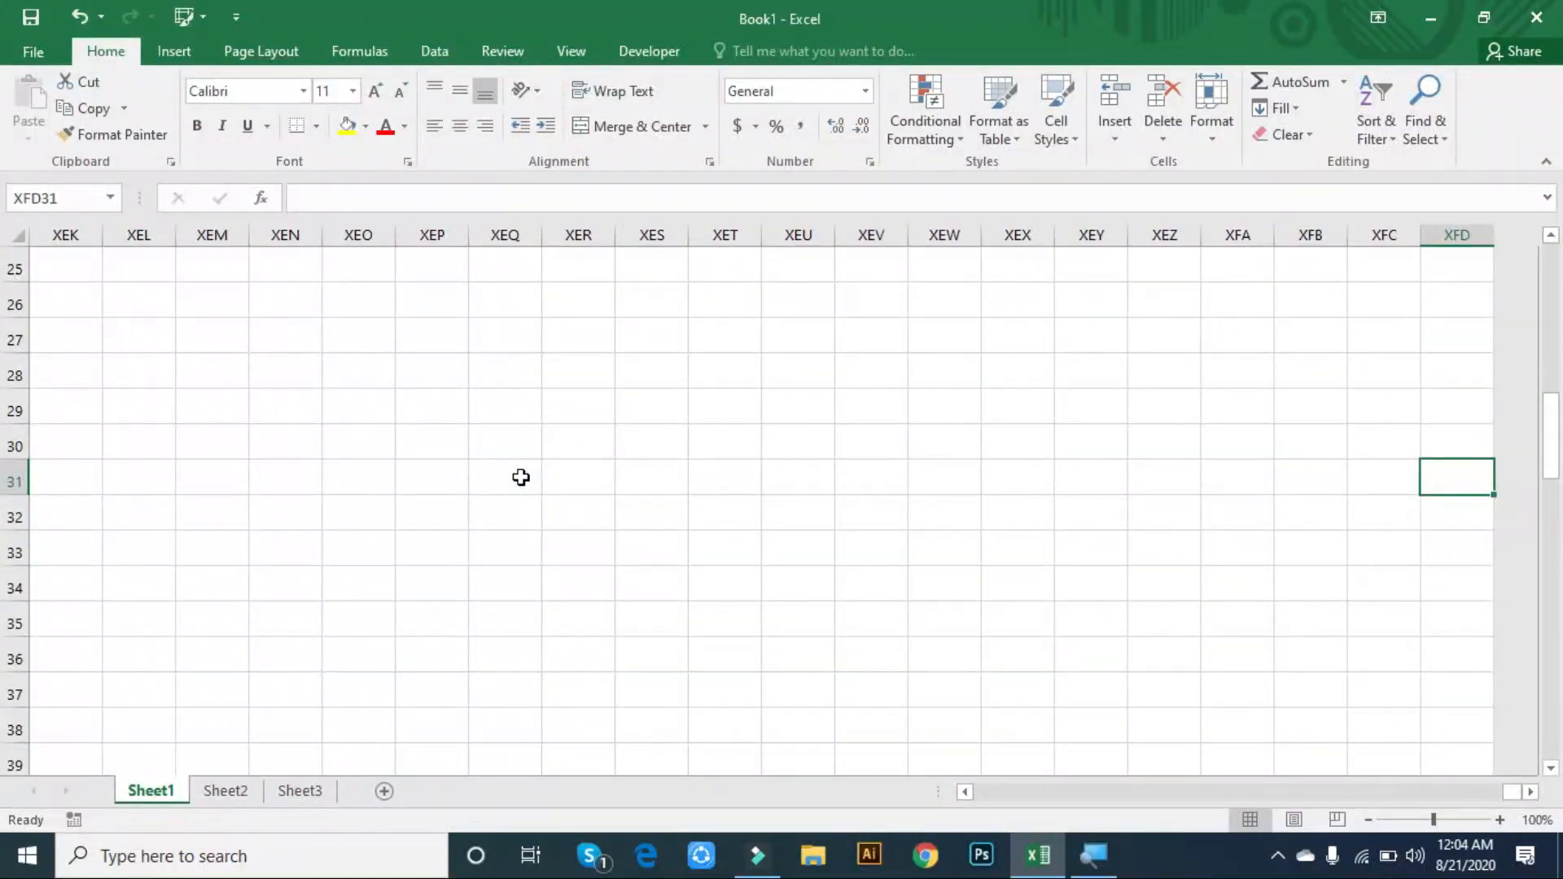
- Select row 31 from XFD31 back to G31, select from G31 to the row's start, and clear the selection
{"action": "key", "text": "ctrl+shift+Left"}
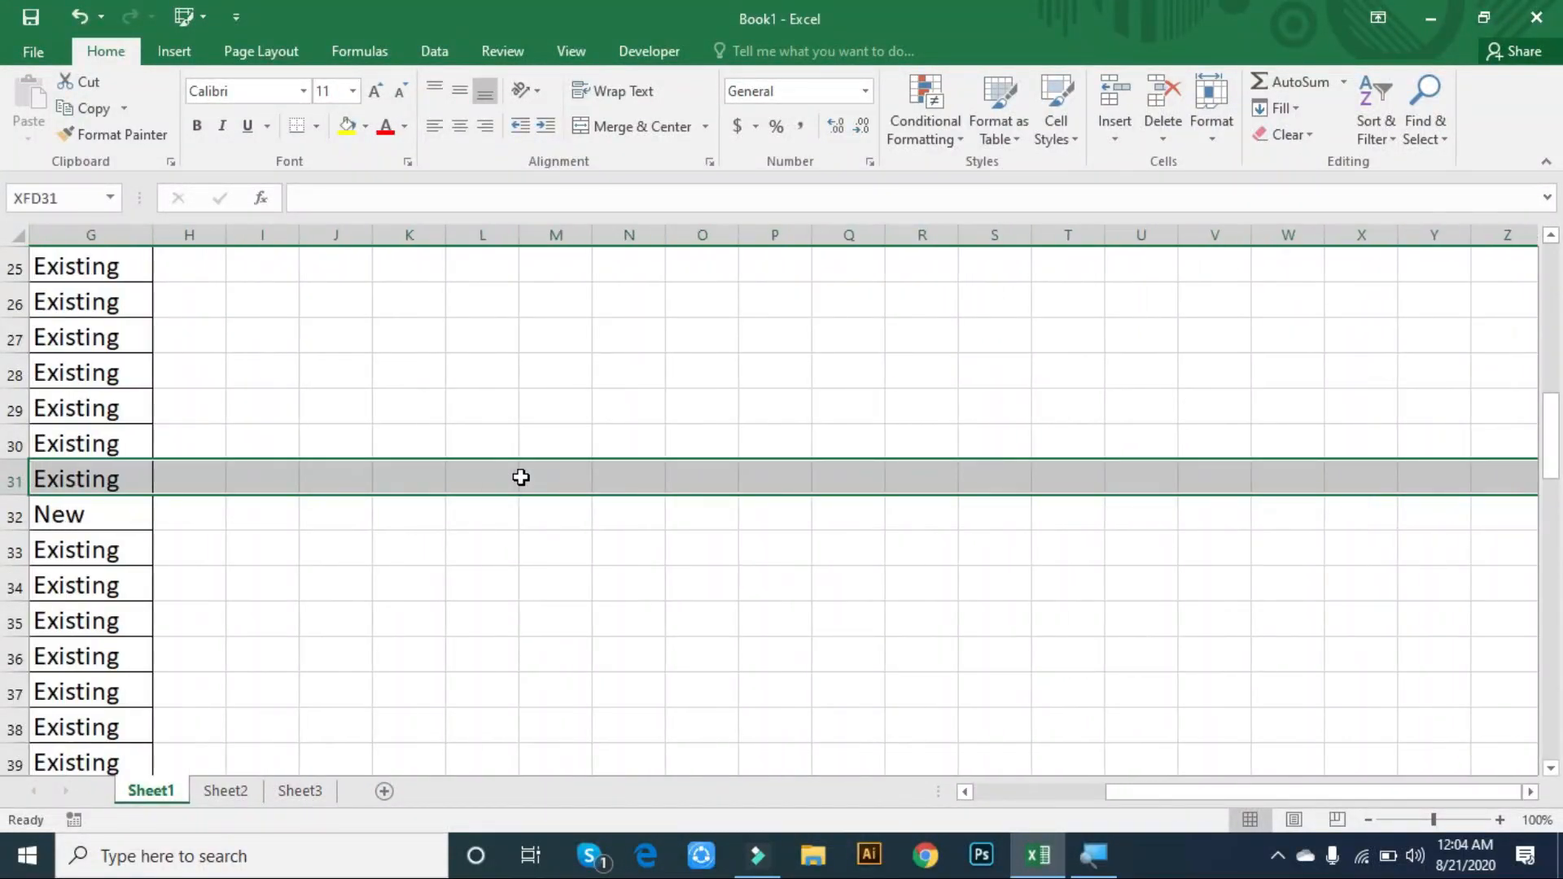
{"action": "left_click", "coordinate": [83, 478]}
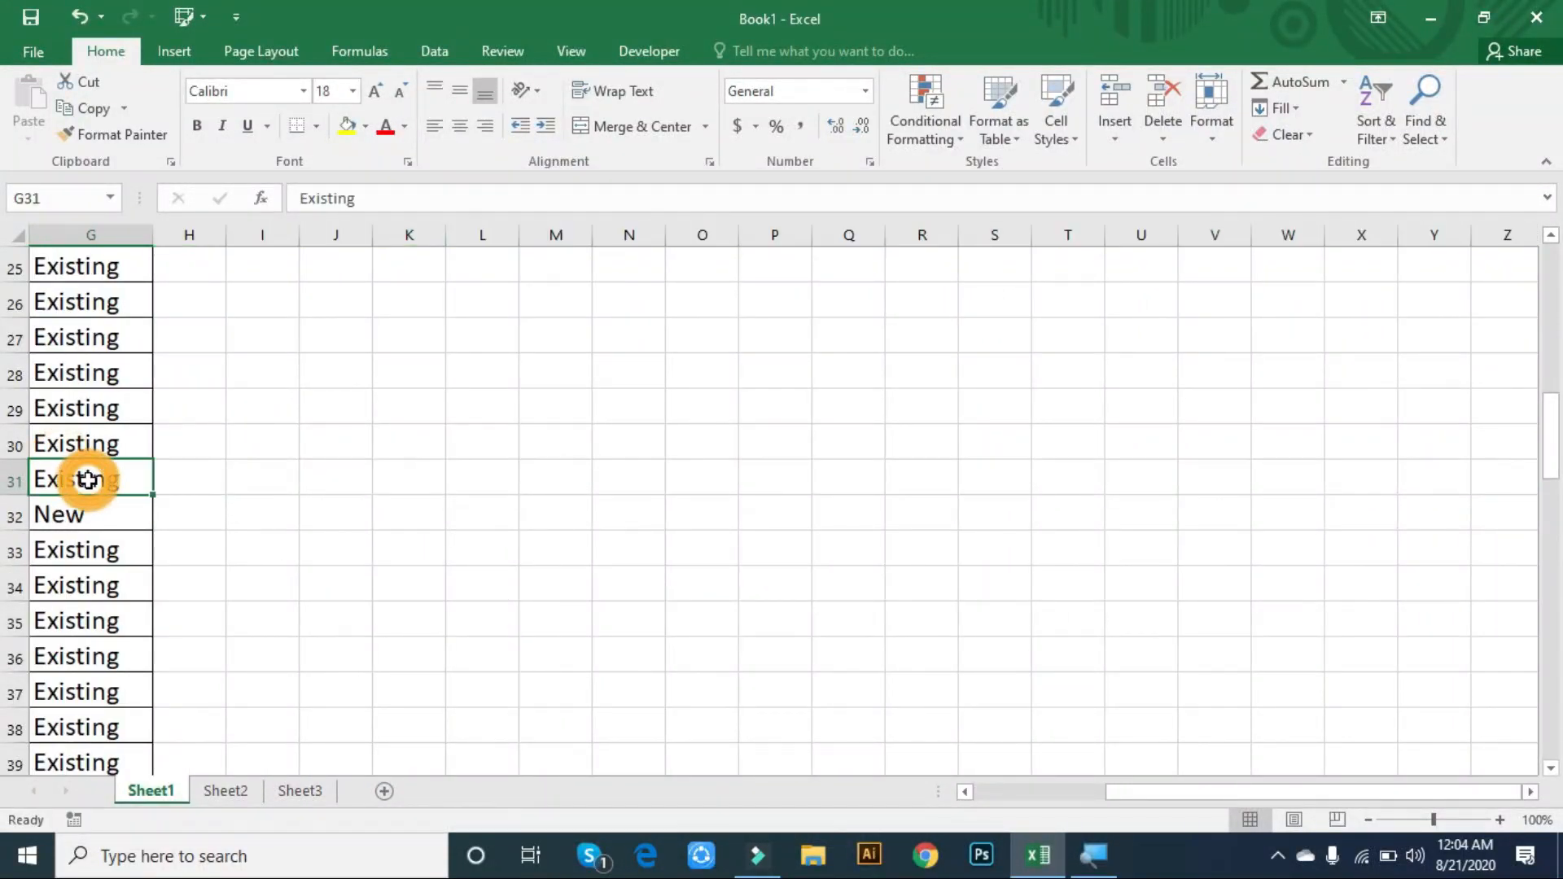
{"action": "key", "text": "ctrl+shift+Left"}
{"action": "left_click", "coordinate": [359, 444]}
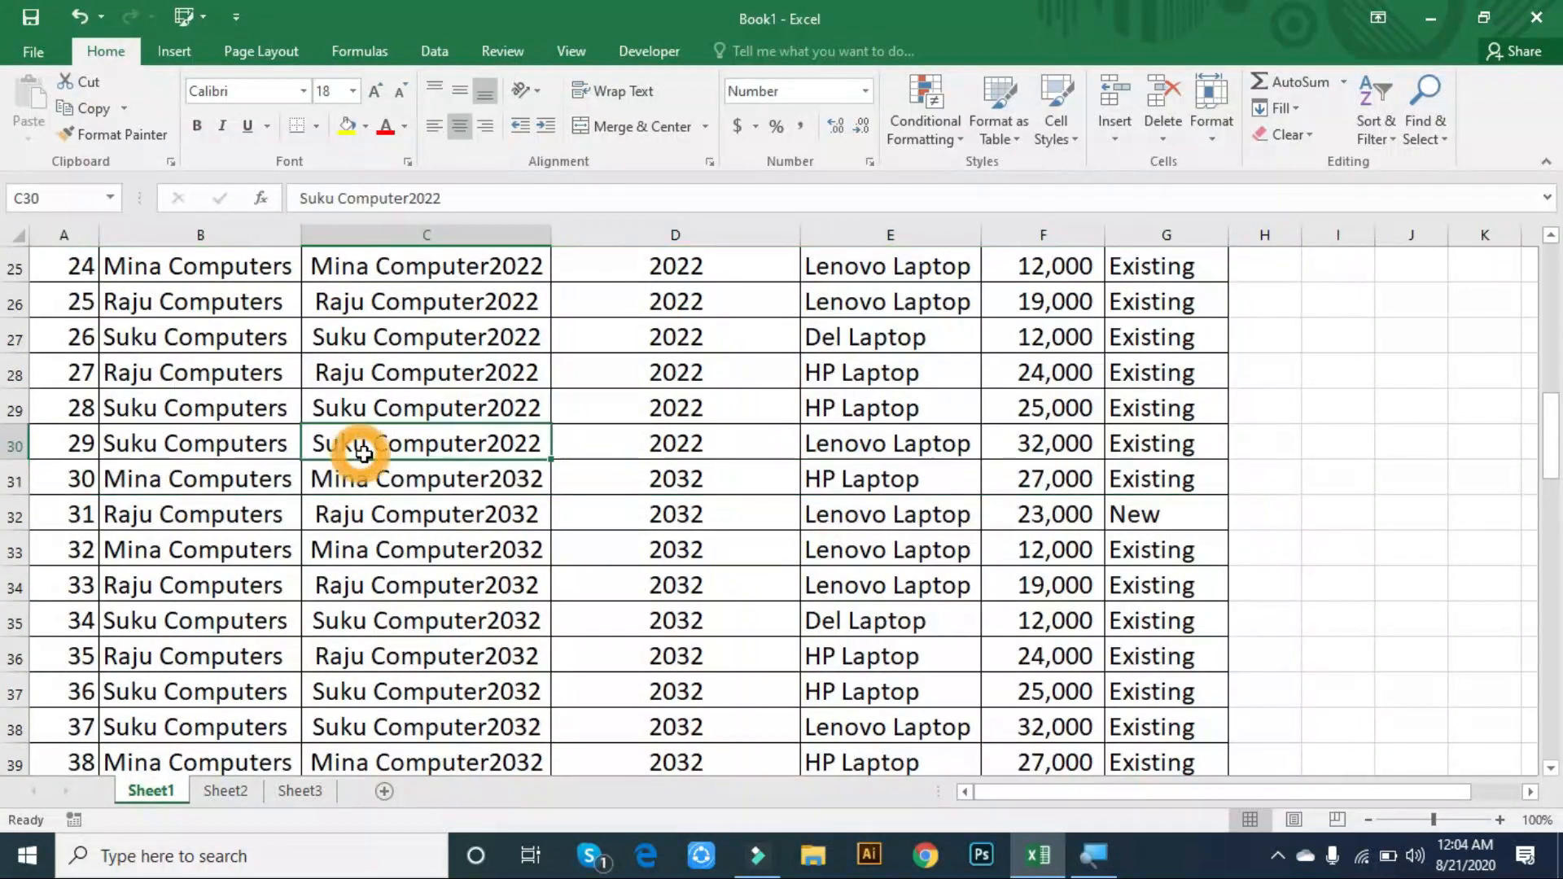
- Select the range C28:F35 by turning on Extend Selection mode at C28 and extending to column F and row 35
{"action": "left_click", "coordinate": [407, 371]}
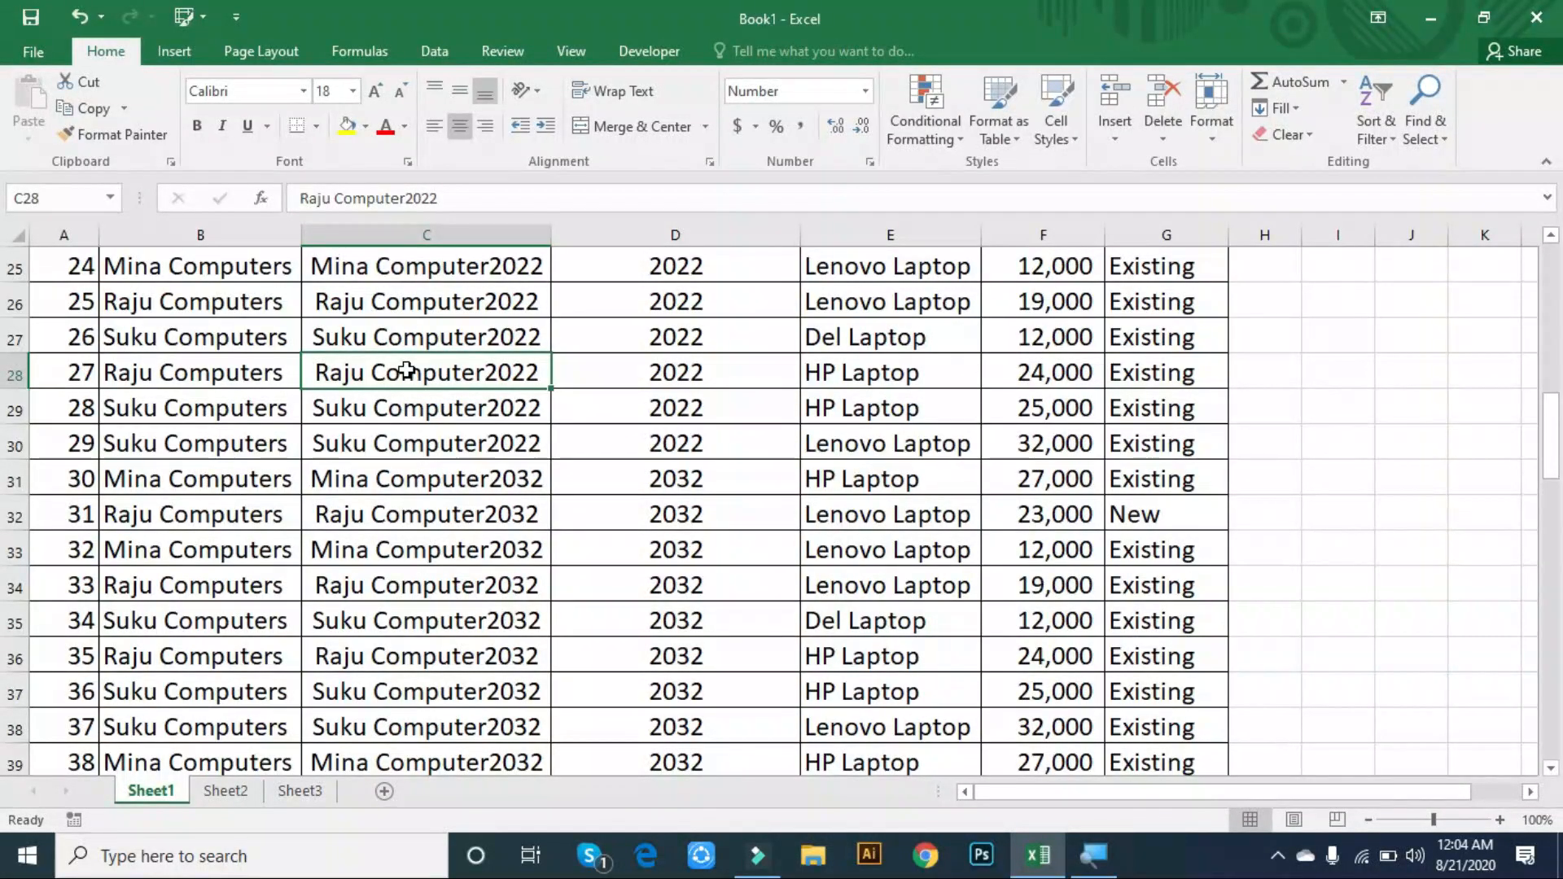
{"action": "key", "text": "F8"}
{"action": "key", "text": "Right"}
{"action": "key", "text": "Right"}
{"action": "key", "text": "Right"}
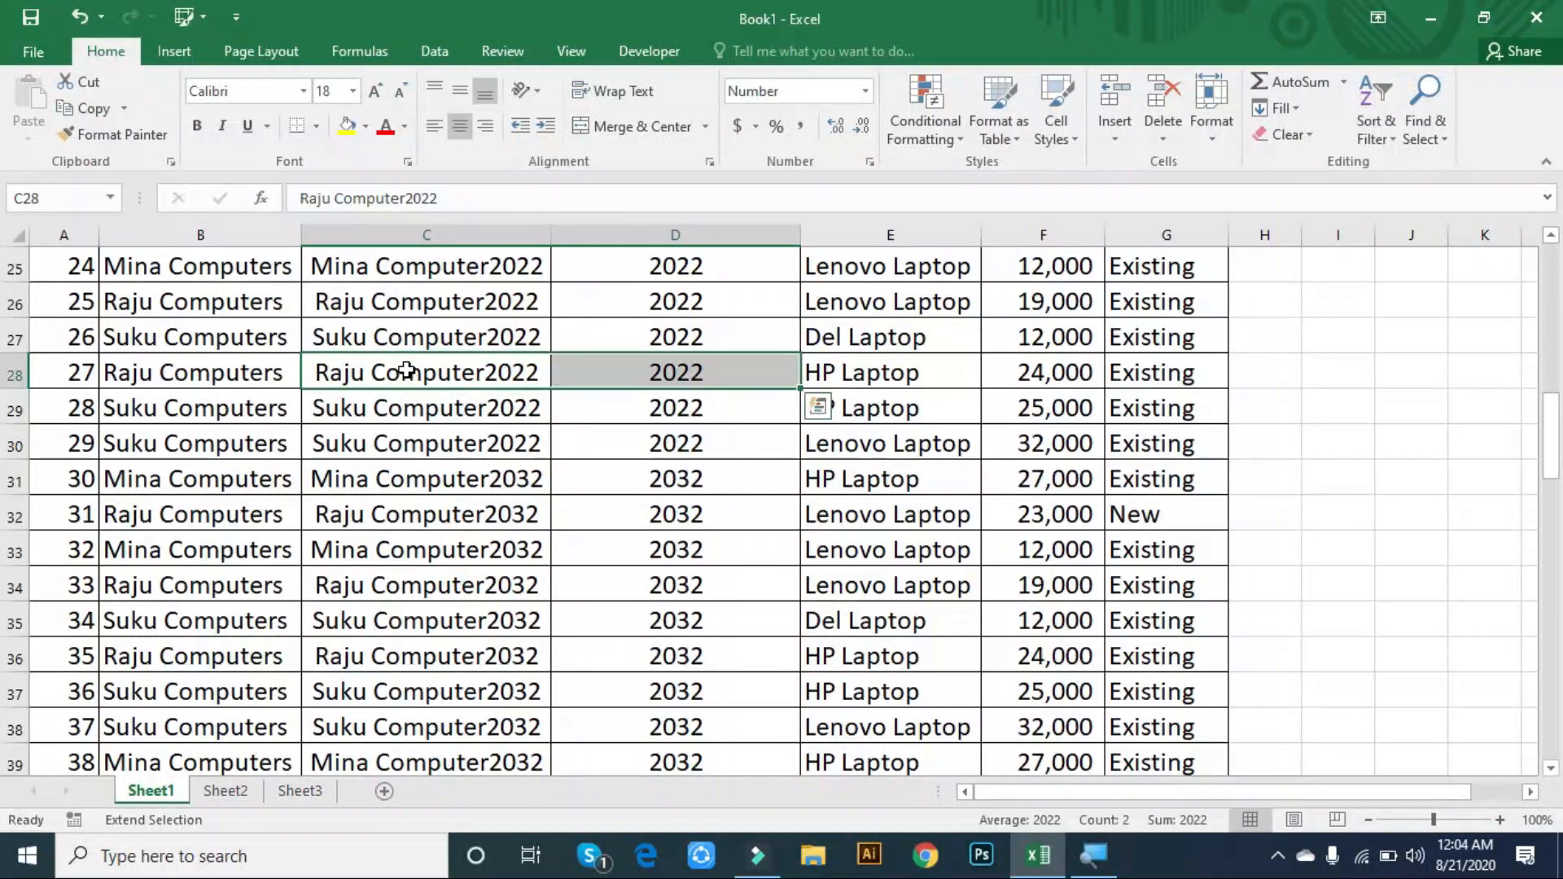
{"action": "key", "text": "Down"}
{"action": "key", "text": "Down"}
{"action": "key", "text": "Down"}
{"action": "key", "text": "Down"}
{"action": "key", "text": "Down"}
{"action": "key", "text": "Down"}
{"action": "key", "text": "Down"}
{"action": "key", "text": "Down"}
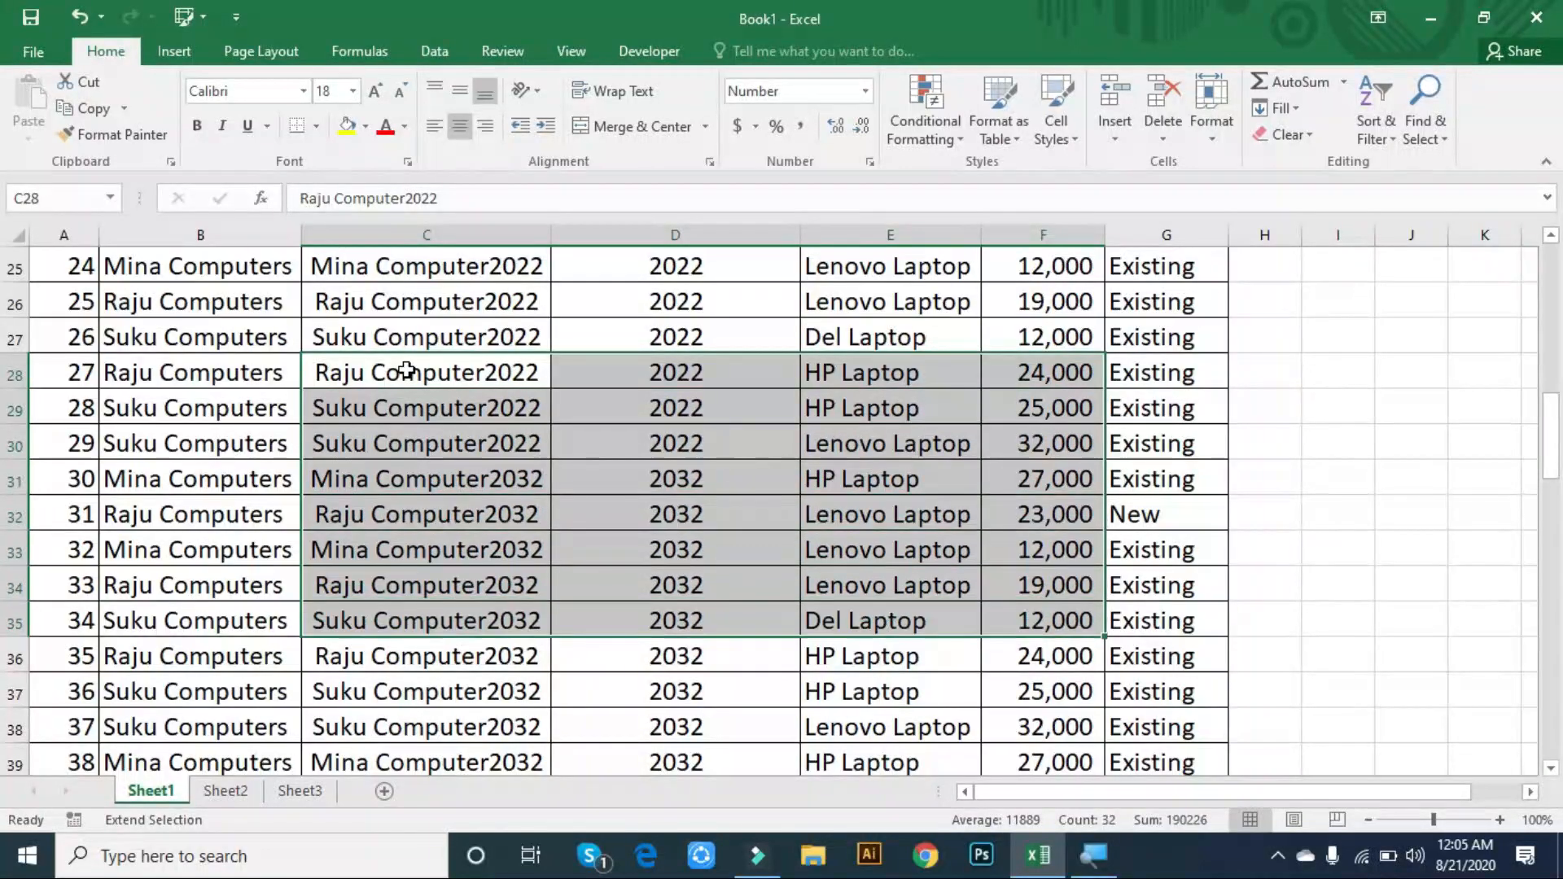
- Extend the selection from C28 back to column A, and out to column H down to row 36
{"action": "key", "text": "Left"}
{"action": "key", "text": "Left"}
{"action": "key", "text": "Left"}
{"action": "key", "text": "Left"}
{"action": "key", "text": "Left"}
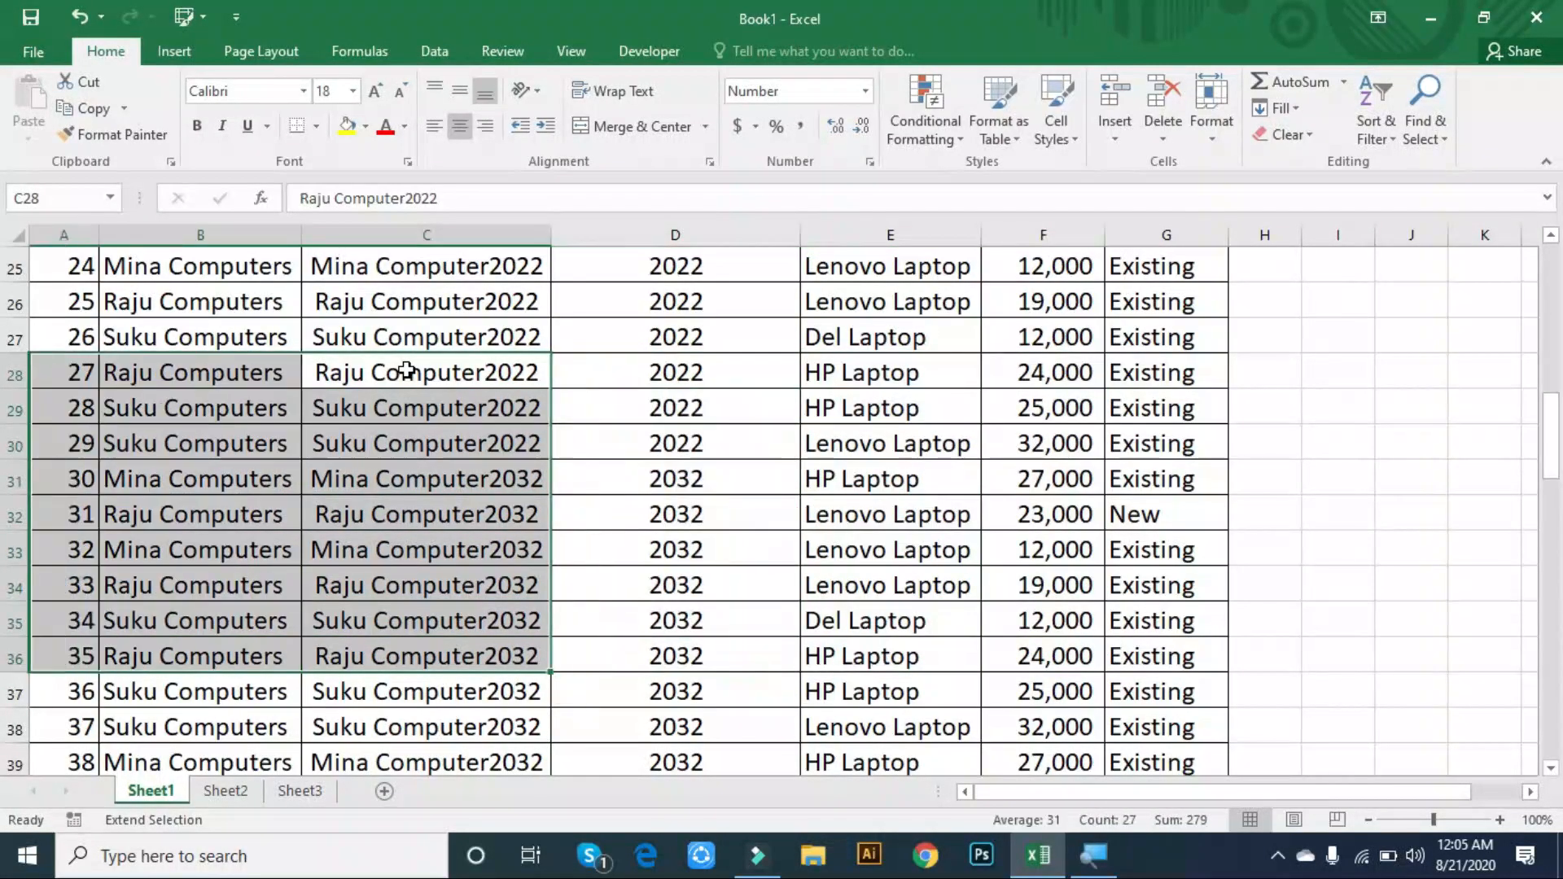
{"action": "key", "text": "Right"}
{"action": "key", "text": "Right"}
{"action": "key", "text": "Right"}
{"action": "key", "text": "Right"}
{"action": "key", "text": "Right"}
{"action": "key", "text": "Right"}
{"action": "key", "text": "Right"}
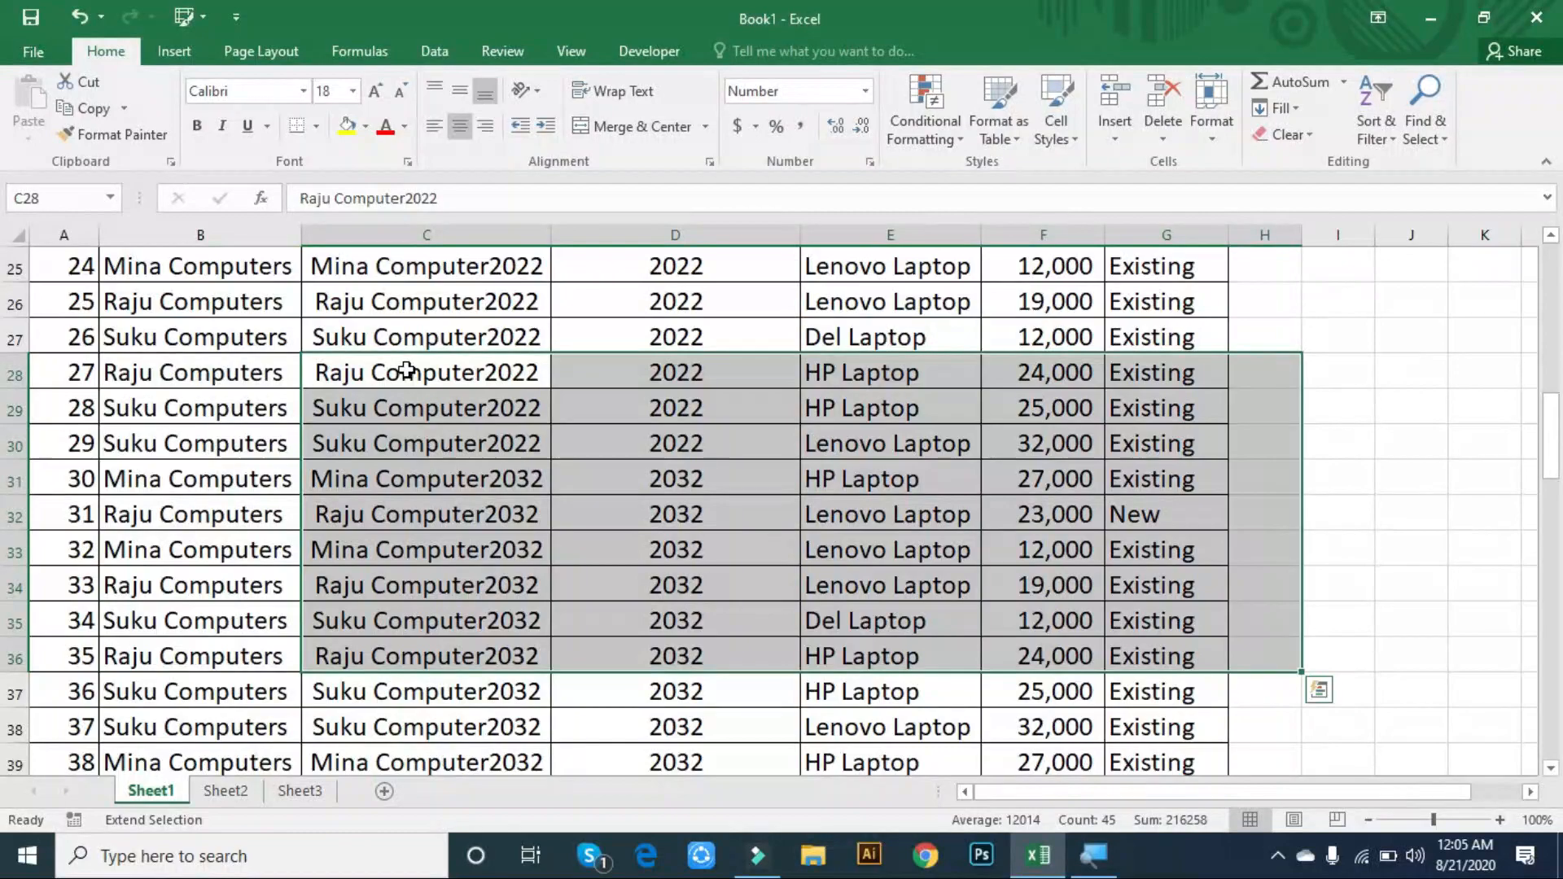
- Resize the extended selection by columns and rows until it covers C28:F32, and turn off Extend Selection mode
{"action": "key", "text": "Left"}
{"action": "key", "text": "Left"}
{"action": "key", "text": "Down"}
{"action": "key", "text": "Down"}
{"action": "key", "text": "Down"}
{"action": "key", "text": "Down"}
{"action": "key", "text": "Up"}
{"action": "key", "text": "Up"}
{"action": "key", "text": "Up"}
{"action": "key", "text": "Up"}
{"action": "key", "text": "Up"}
{"action": "key", "text": "Up"}
{"action": "key", "text": "Up"}
{"action": "key", "text": "Up"}
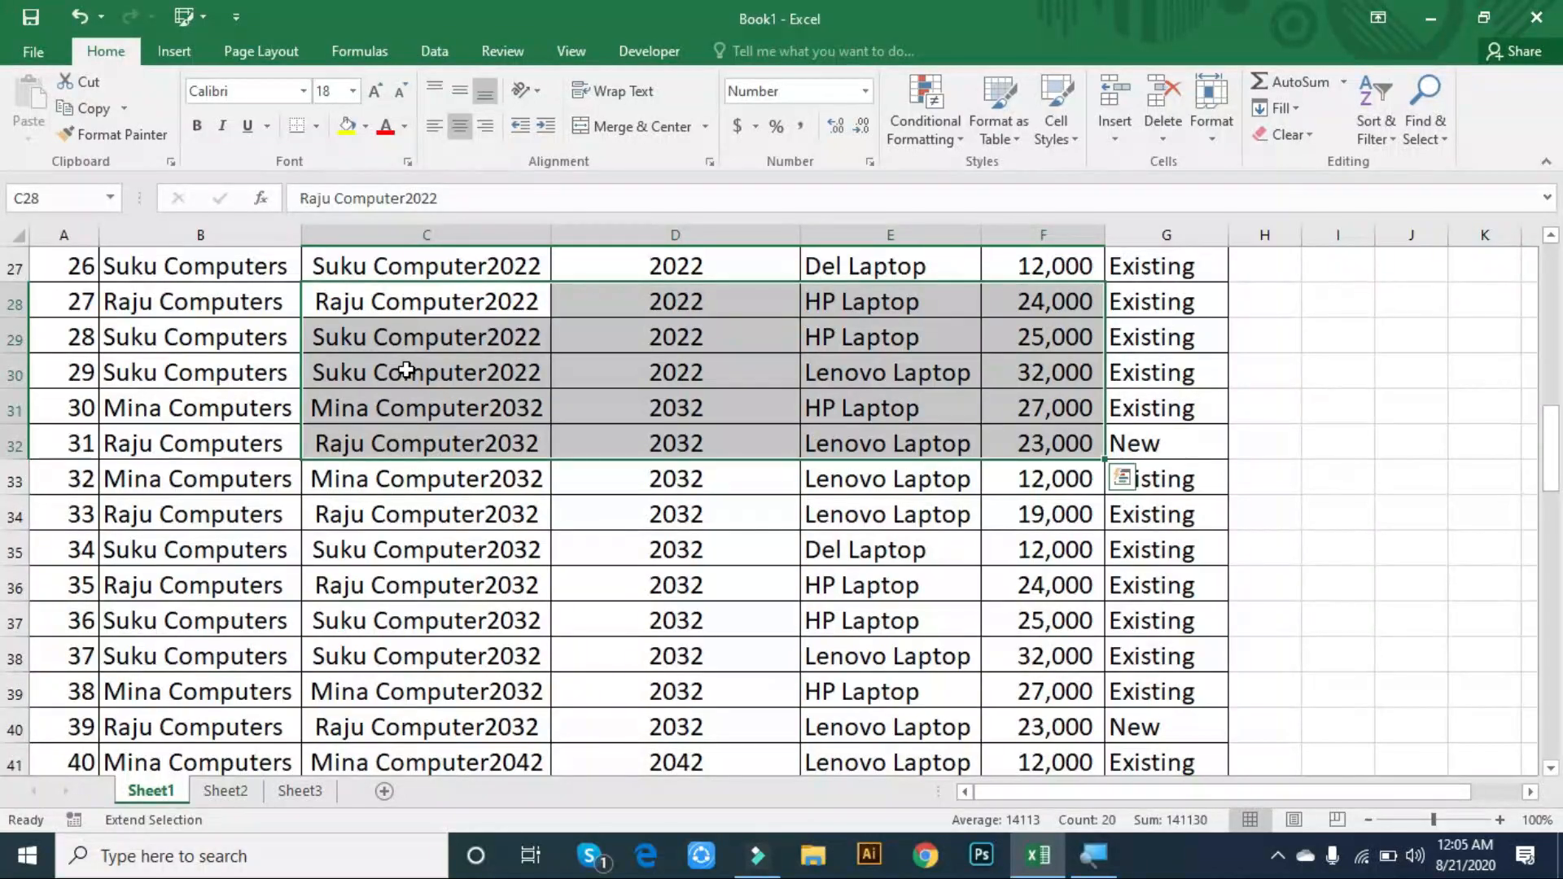
{"action": "key", "text": "F8"}
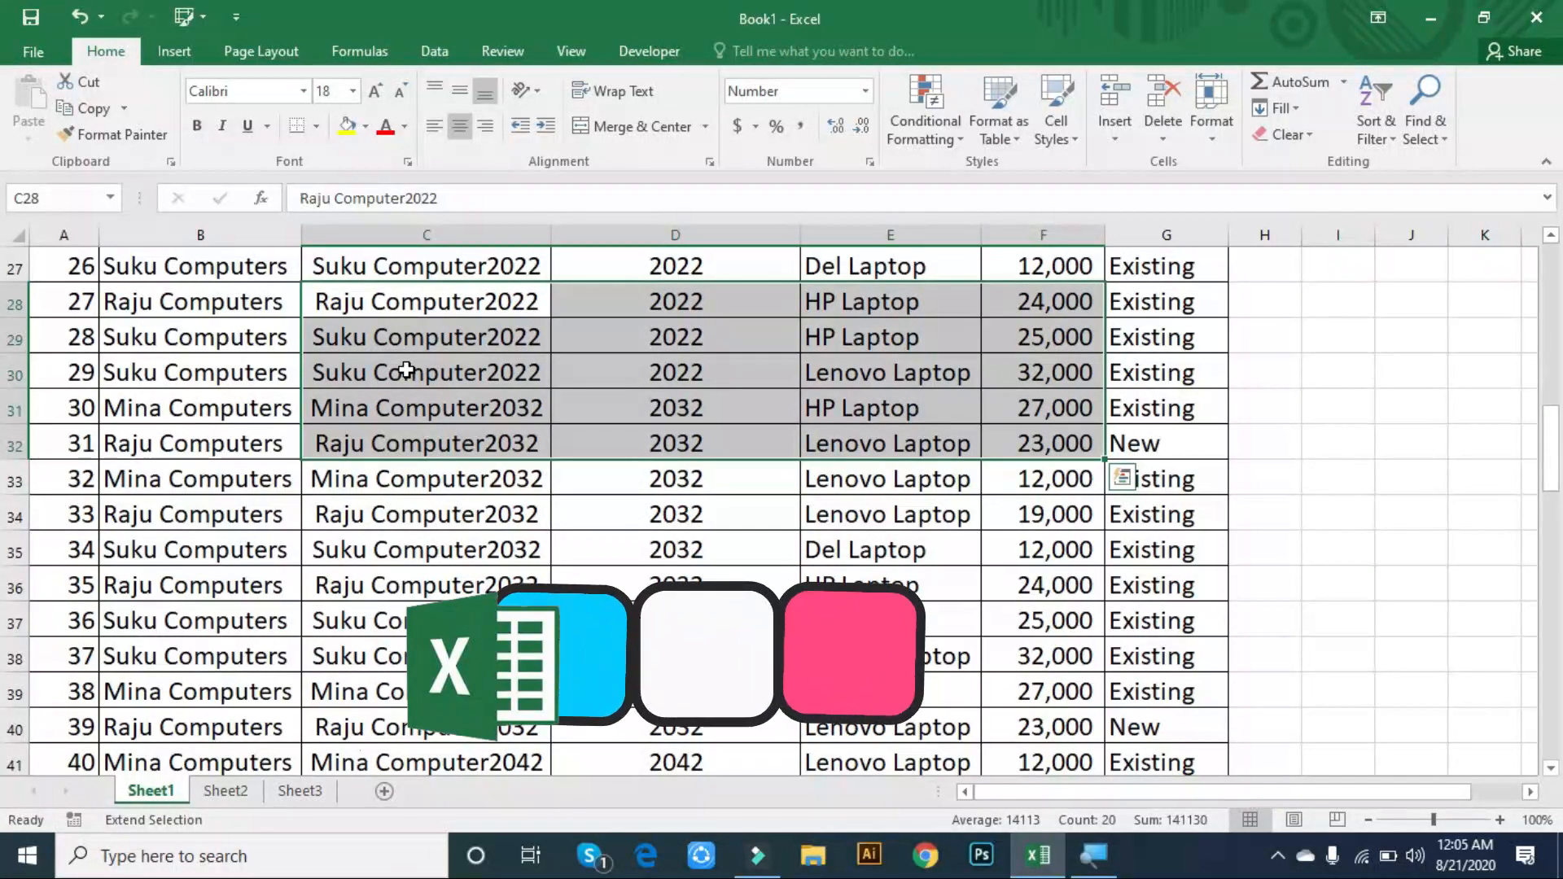
- Clear the range selection by moving the active cell from C28 down column C to C36
{"action": "key", "text": "Down"}
{"action": "key", "text": "Down"}
{"action": "key", "text": "Down"}
{"action": "key", "text": "Down"}
{"action": "key", "text": "Down"}
{"action": "key", "text": "Down"}
{"action": "key", "text": "Down"}
{"action": "key", "text": "Down"}
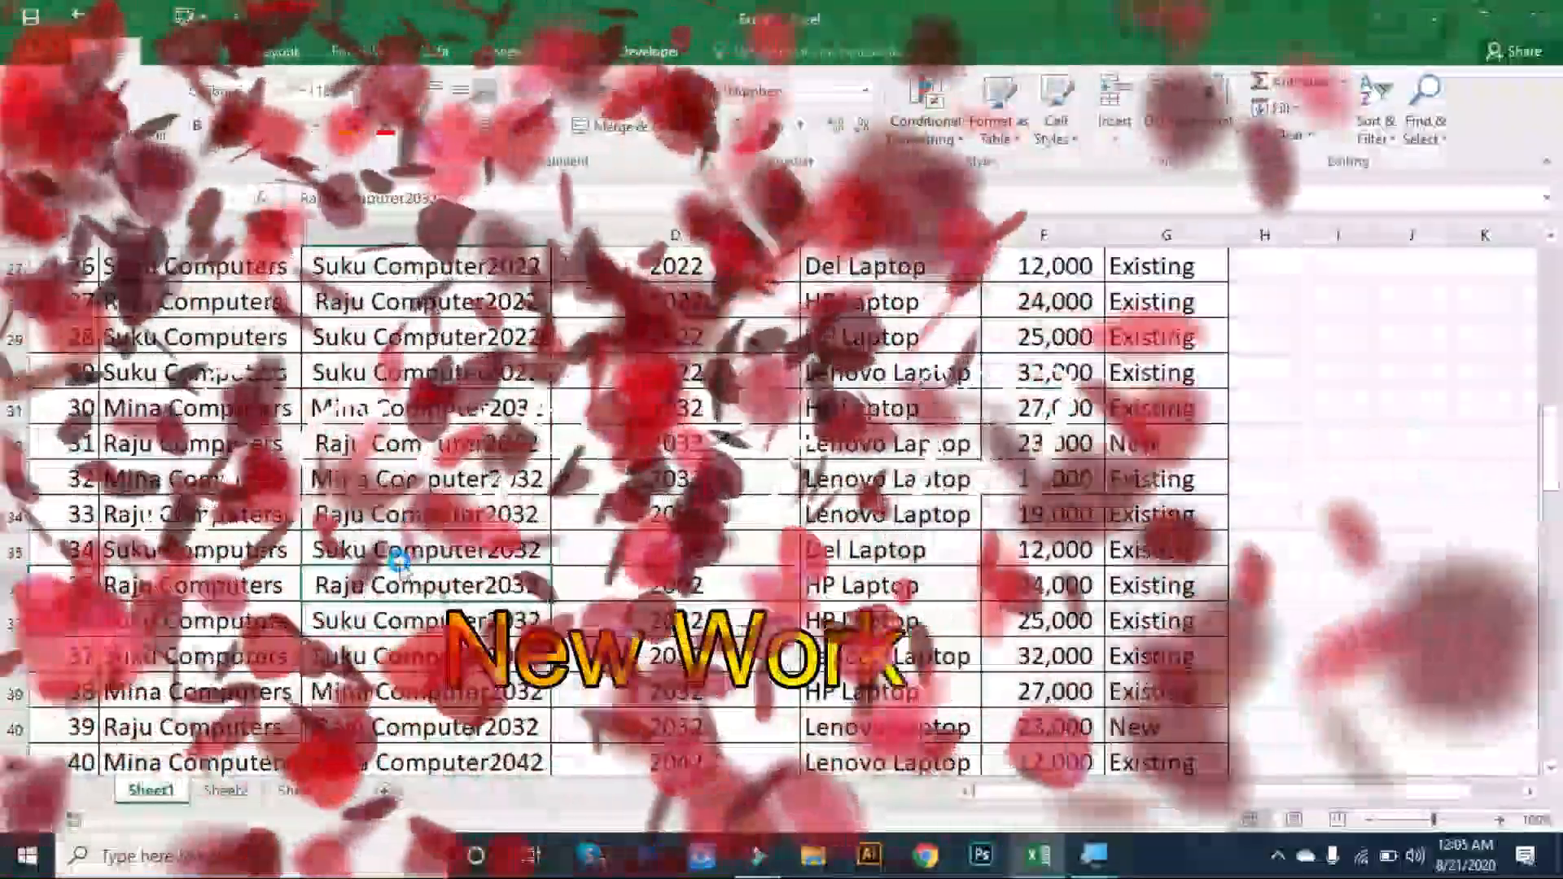
- Create a new blank workbook and switch back and forth between it and the laptop sales workbook
{"action": "key", "text": "ctrl+n"}
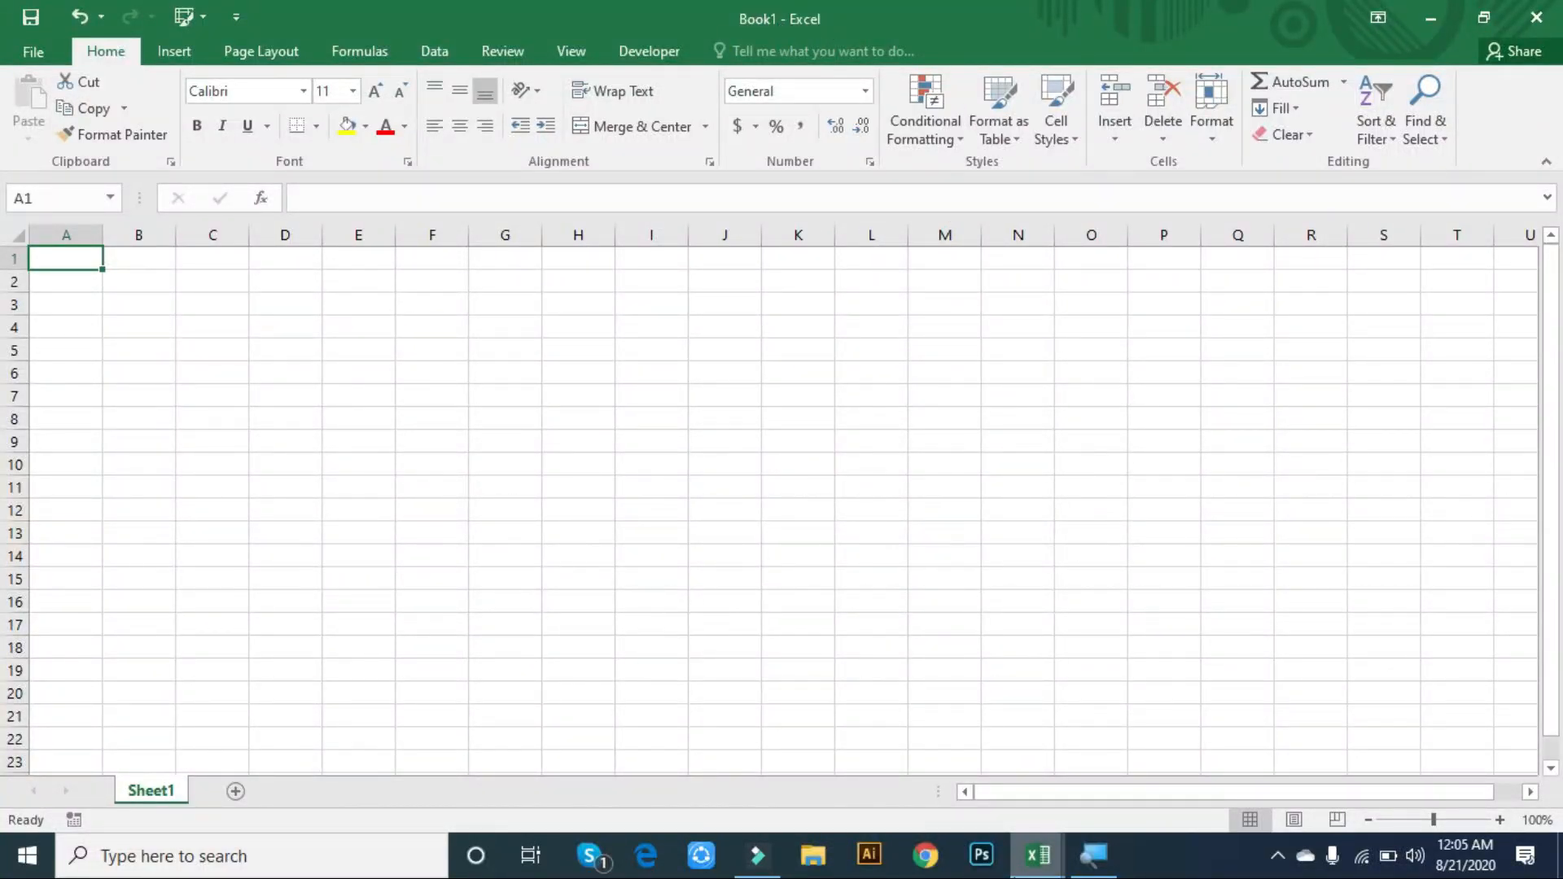
{"action": "mouse_move", "coordinate": [1035, 869]}
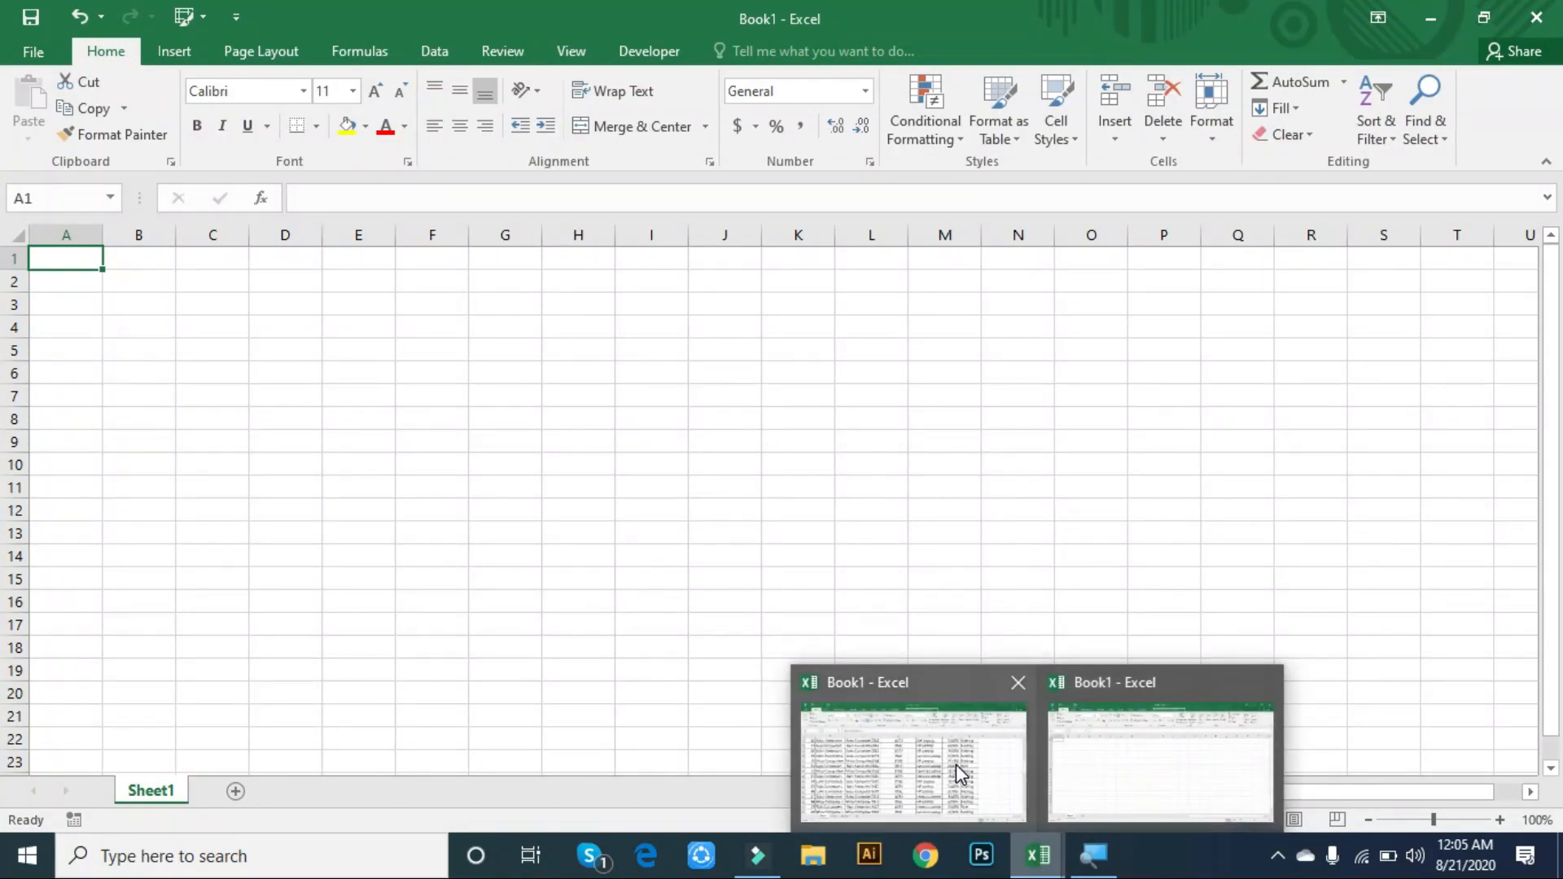
{"action": "left_click", "coordinate": [913, 755]}
{"action": "left_click", "coordinate": [594, 488]}
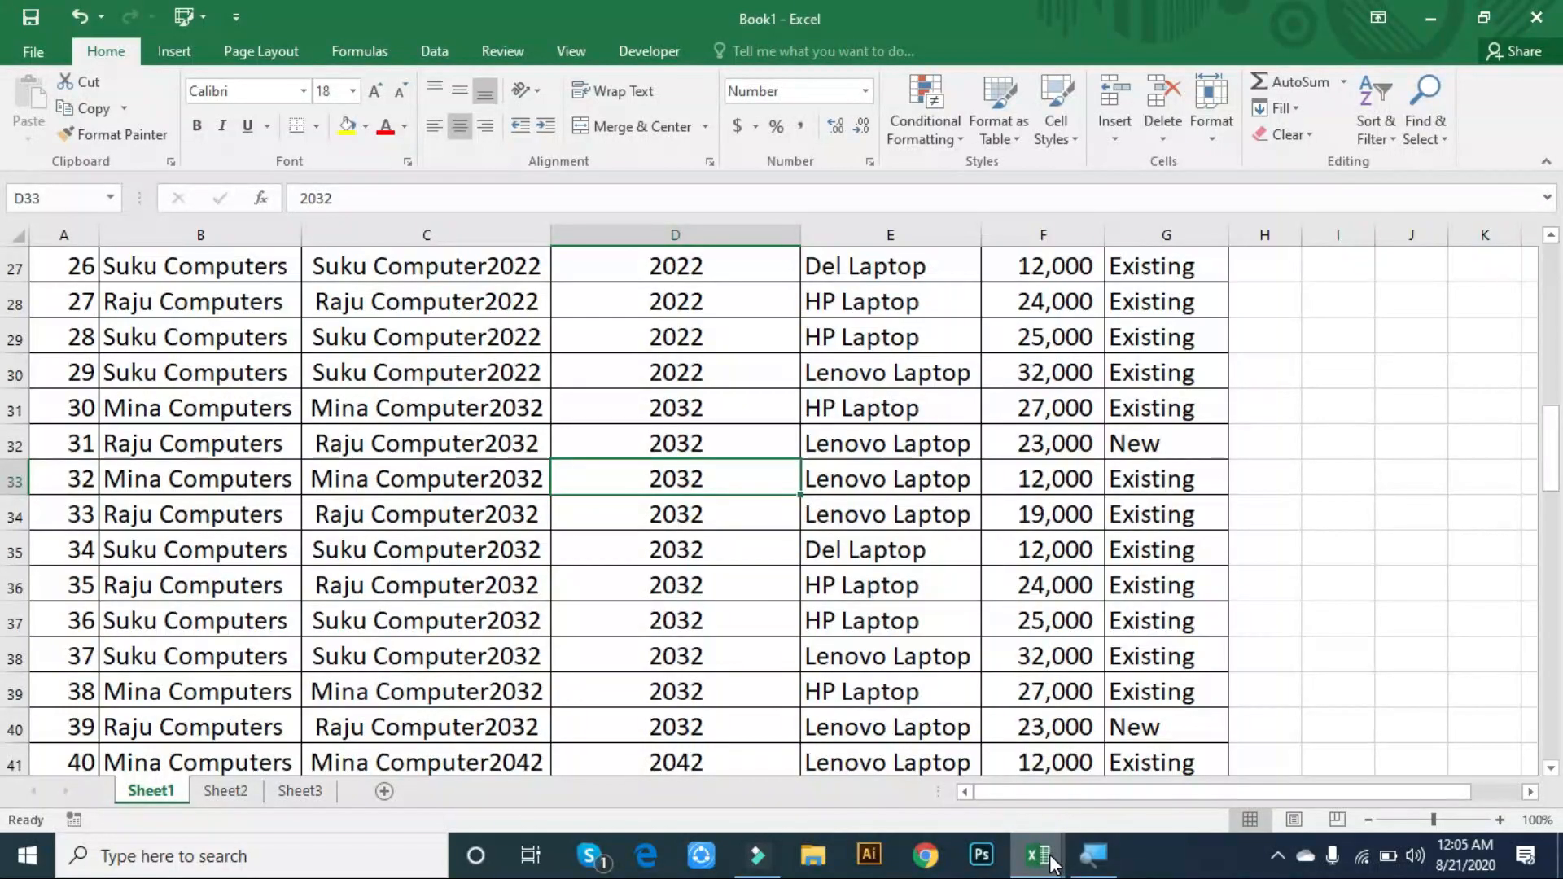
{"action": "mouse_move", "coordinate": [1047, 859]}
{"action": "left_click", "coordinate": [1122, 780]}
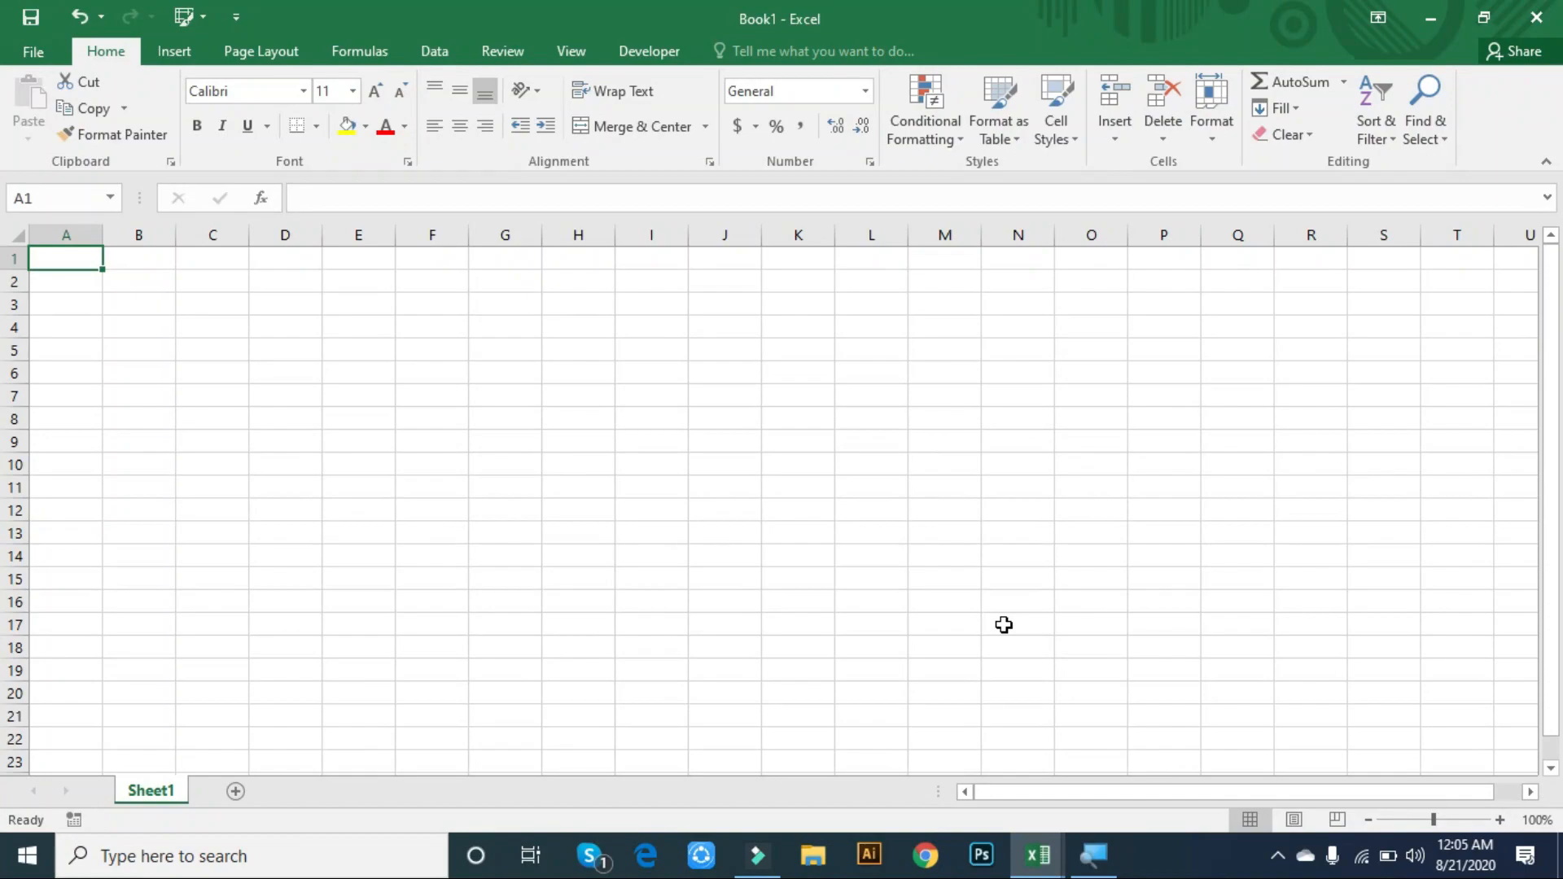
{"action": "key", "text": "alt+Tab"}
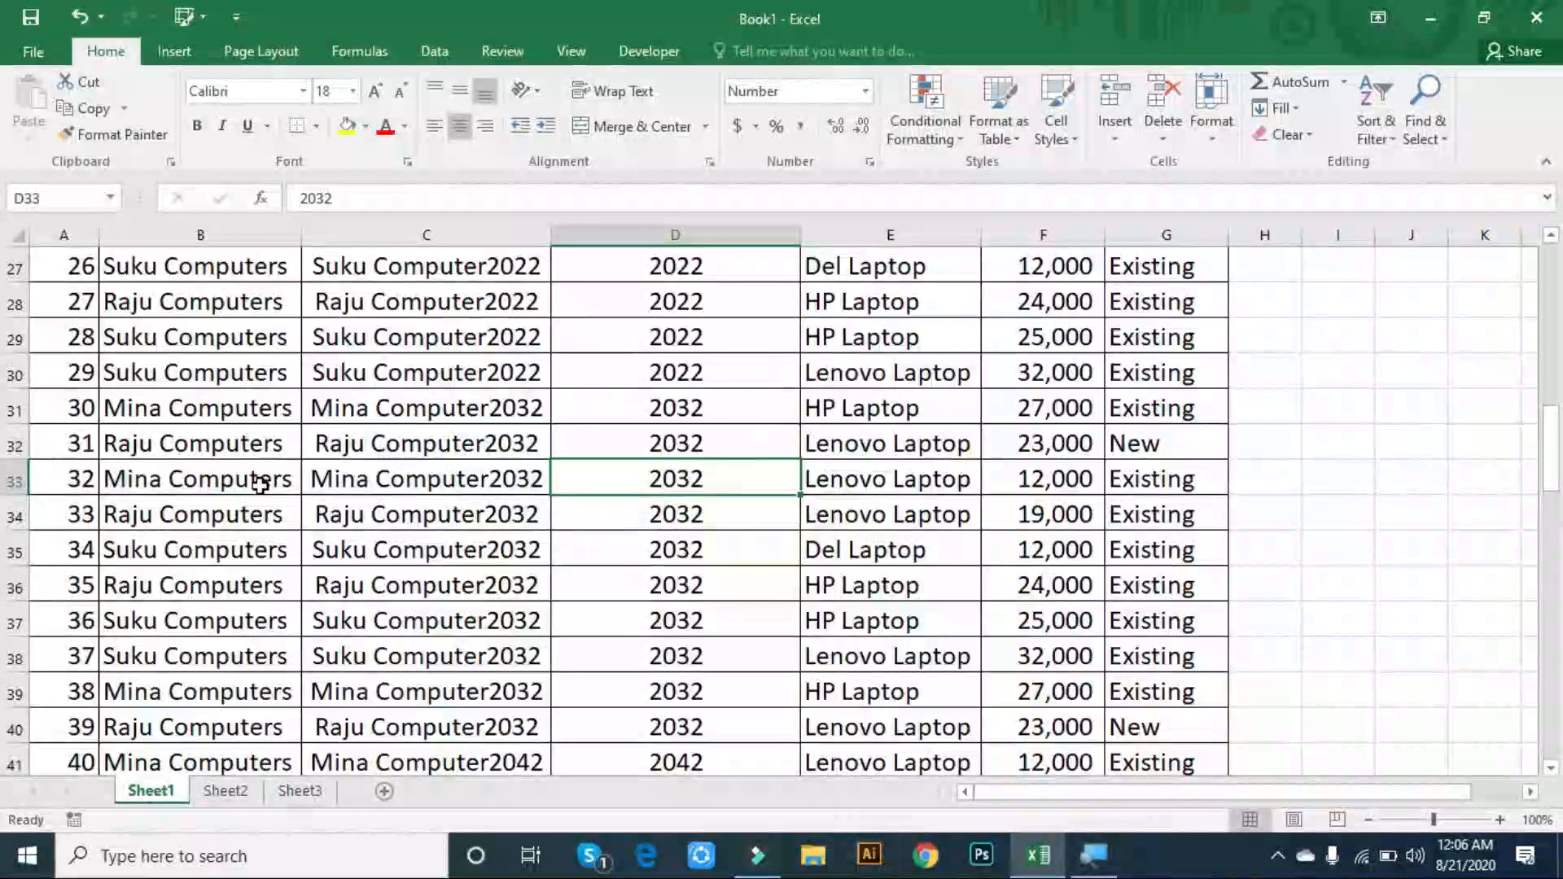
- Fill the cells B33:G33 with yellow and deselect them
{"action": "left_click_drag", "start_coordinate": [111, 482], "coordinate": [1214, 471]}
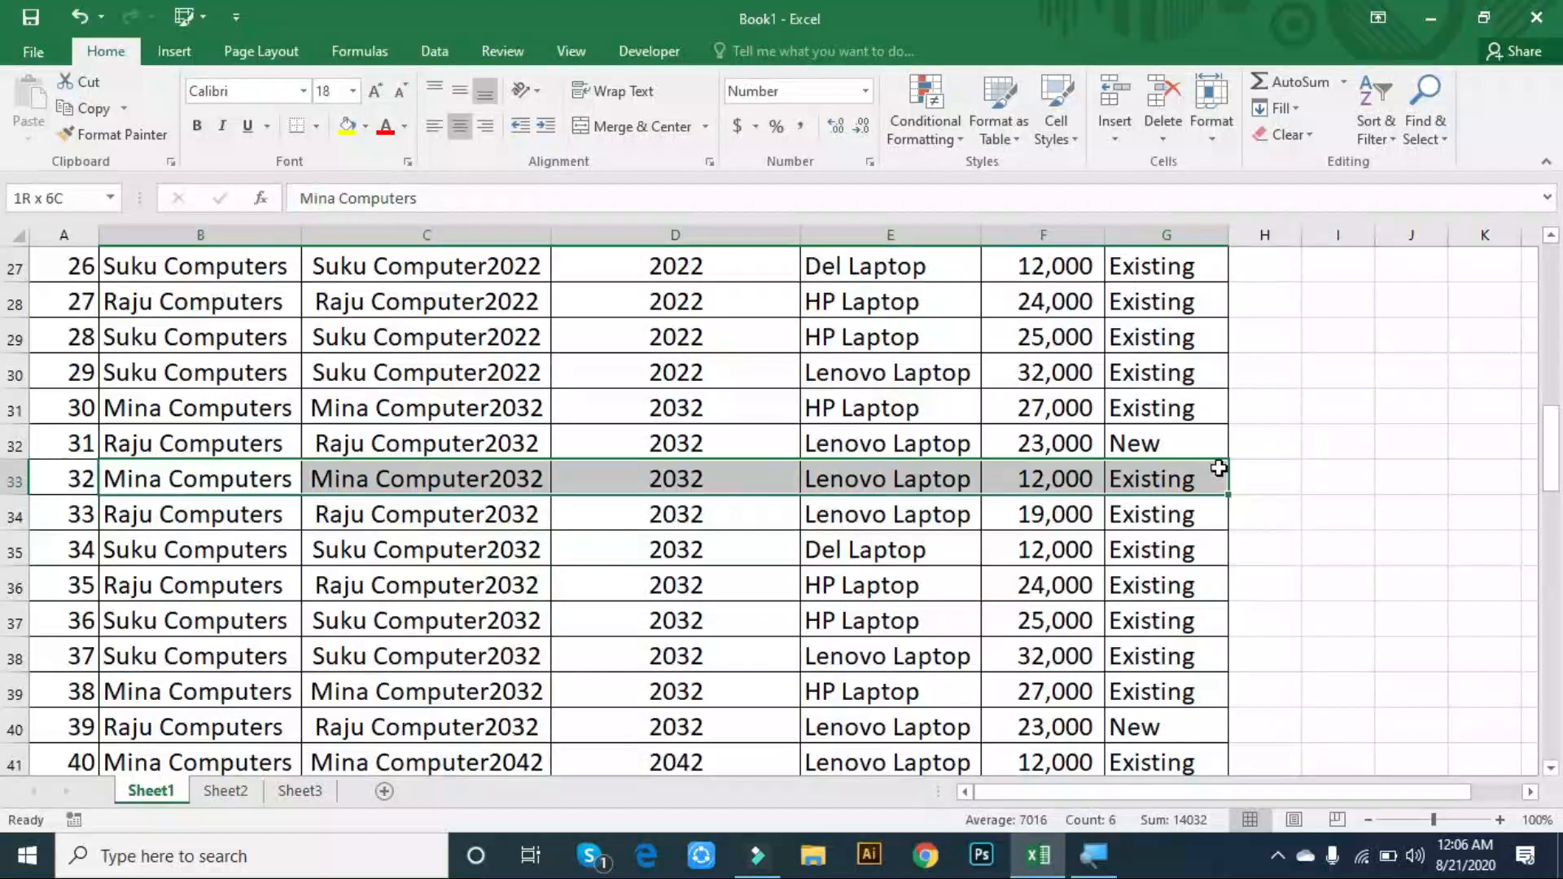
{"action": "left_click", "coordinate": [350, 128]}
{"action": "left_click", "coordinate": [528, 452]}
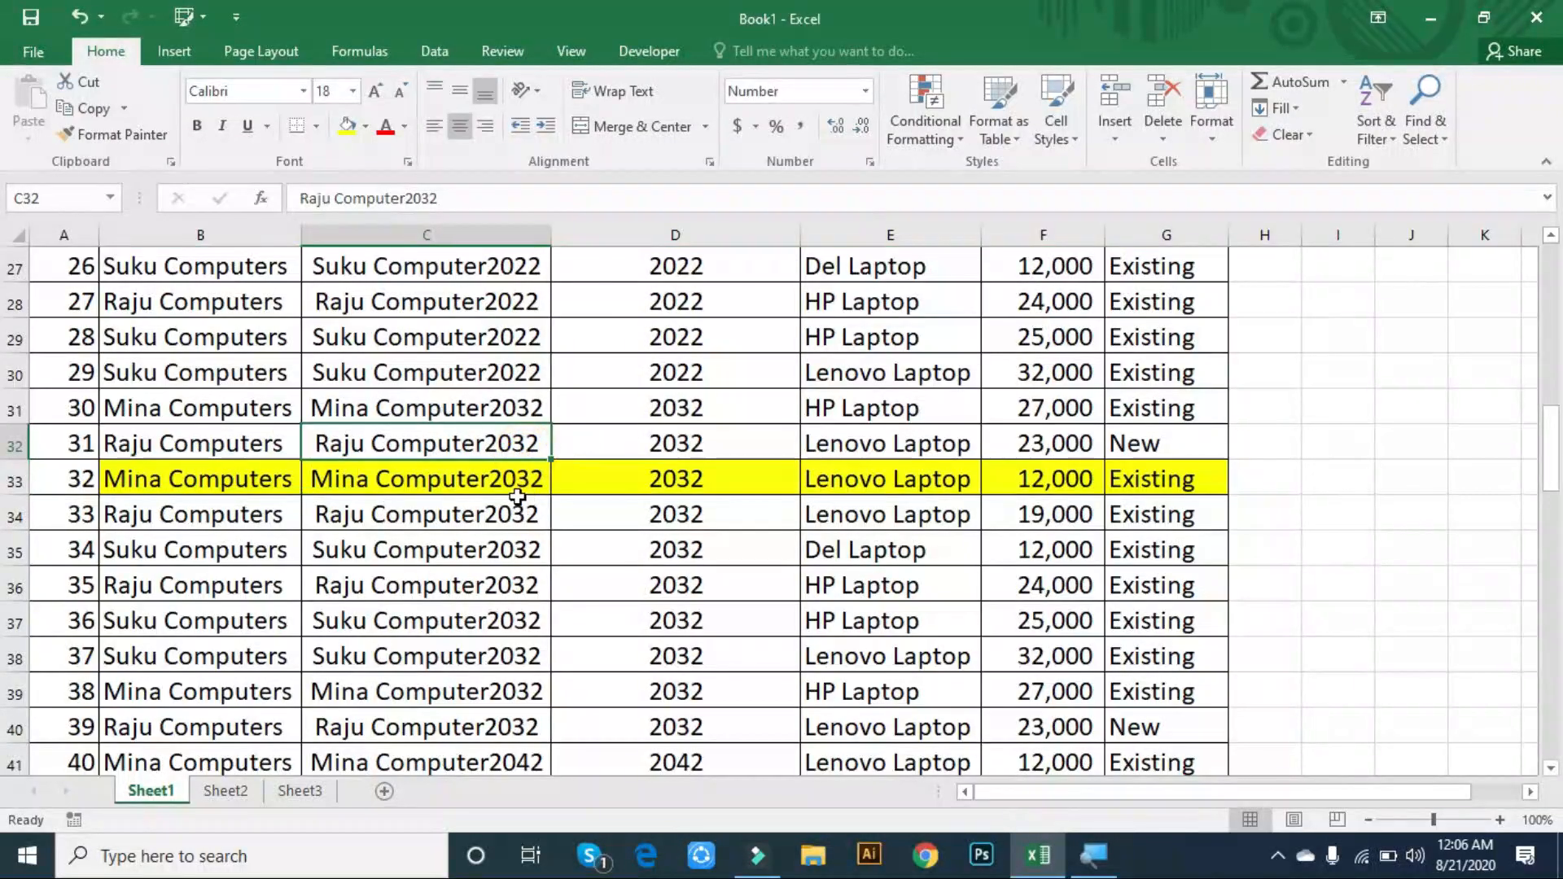
- Select B40:G40 by hand, reselect it by extending from B40 to the row's last filled cell, and clear the selection
{"action": "scroll", "coordinate": [516, 494], "scroll_direction": "down", "scroll_amount": 1}
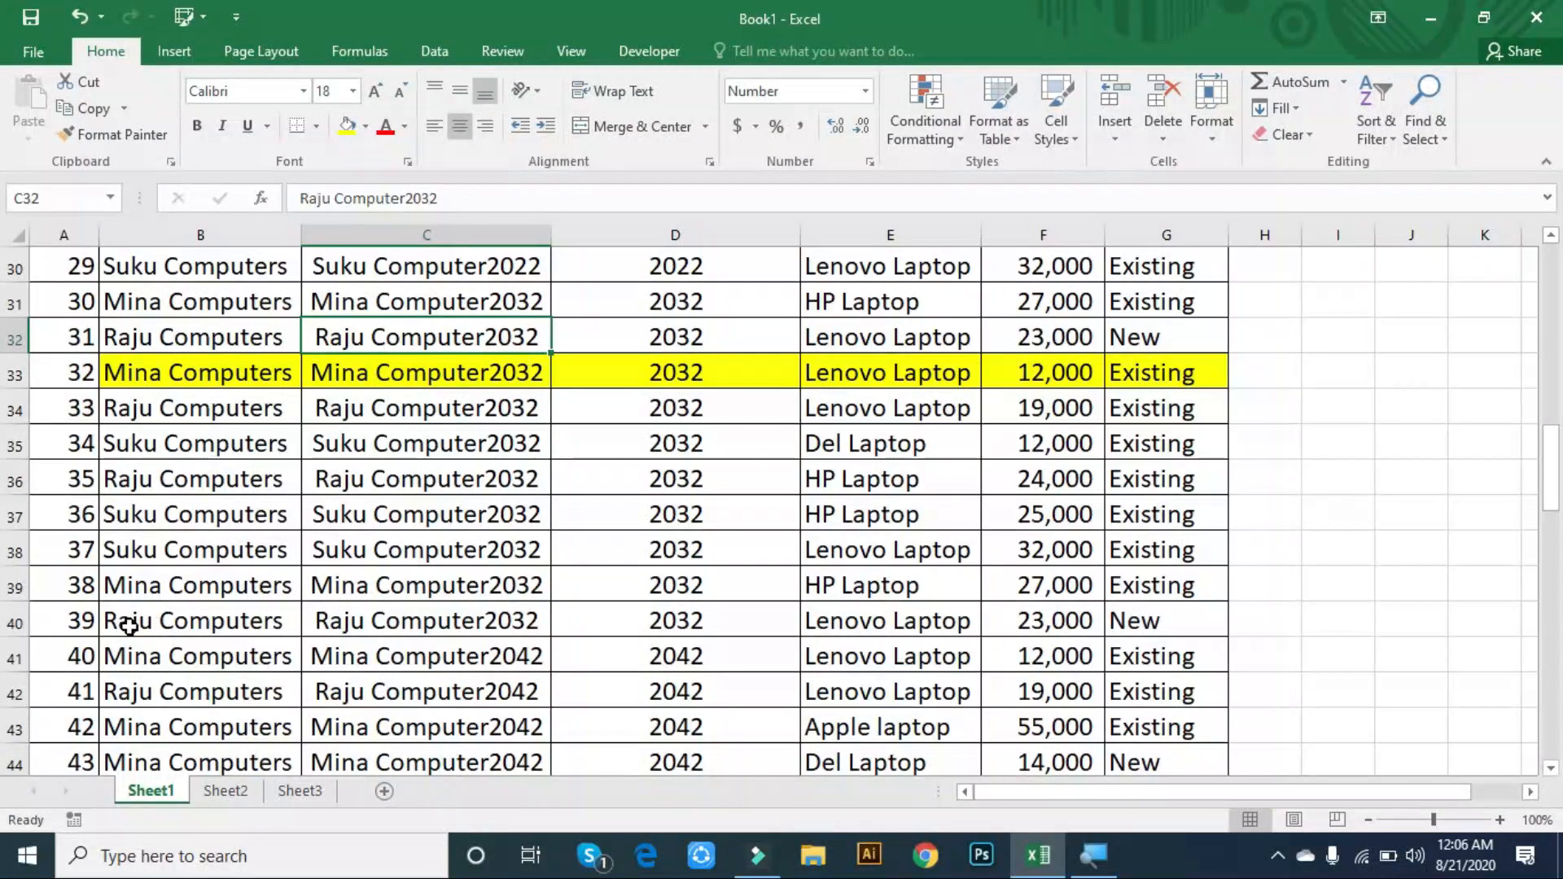
{"action": "left_click_drag", "start_coordinate": [128, 623], "coordinate": [1159, 621]}
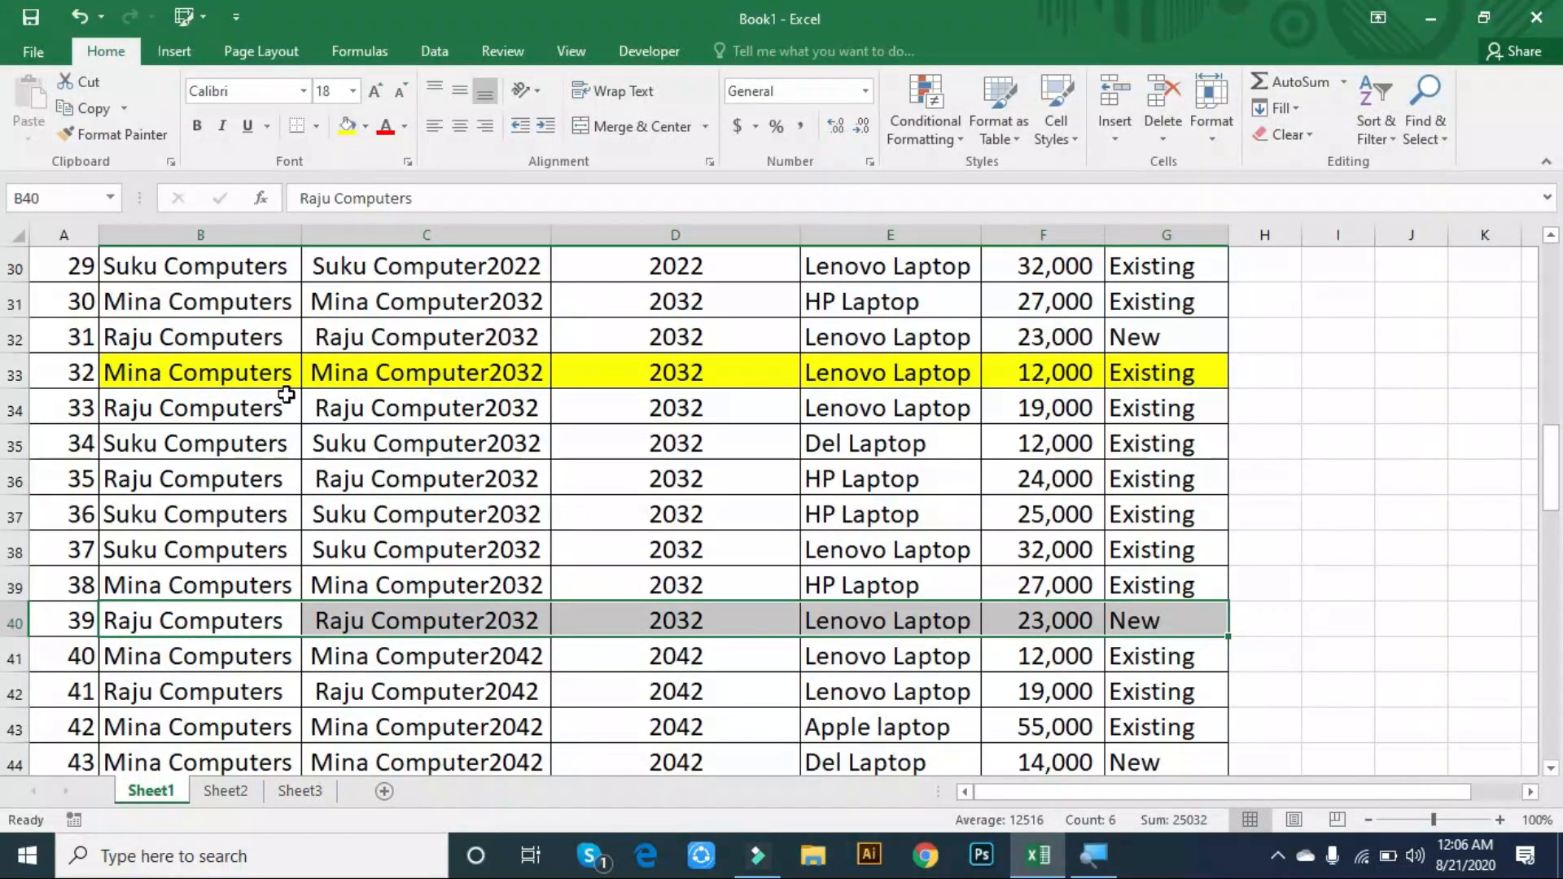
{"action": "left_click", "coordinate": [200, 609]}
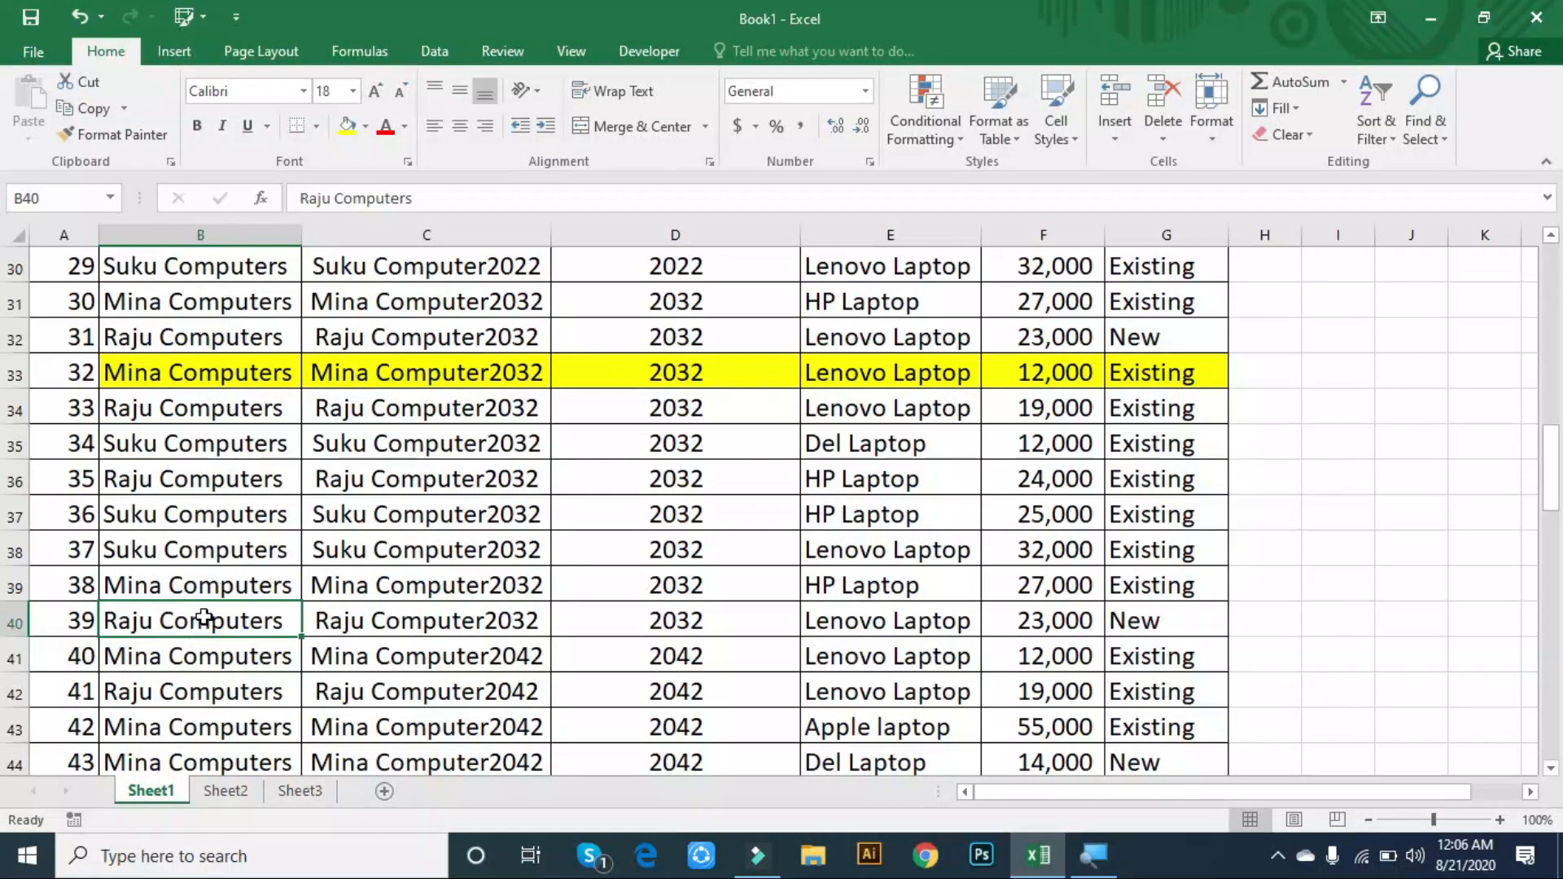
{"action": "key", "text": "ctrl+shift+Right"}
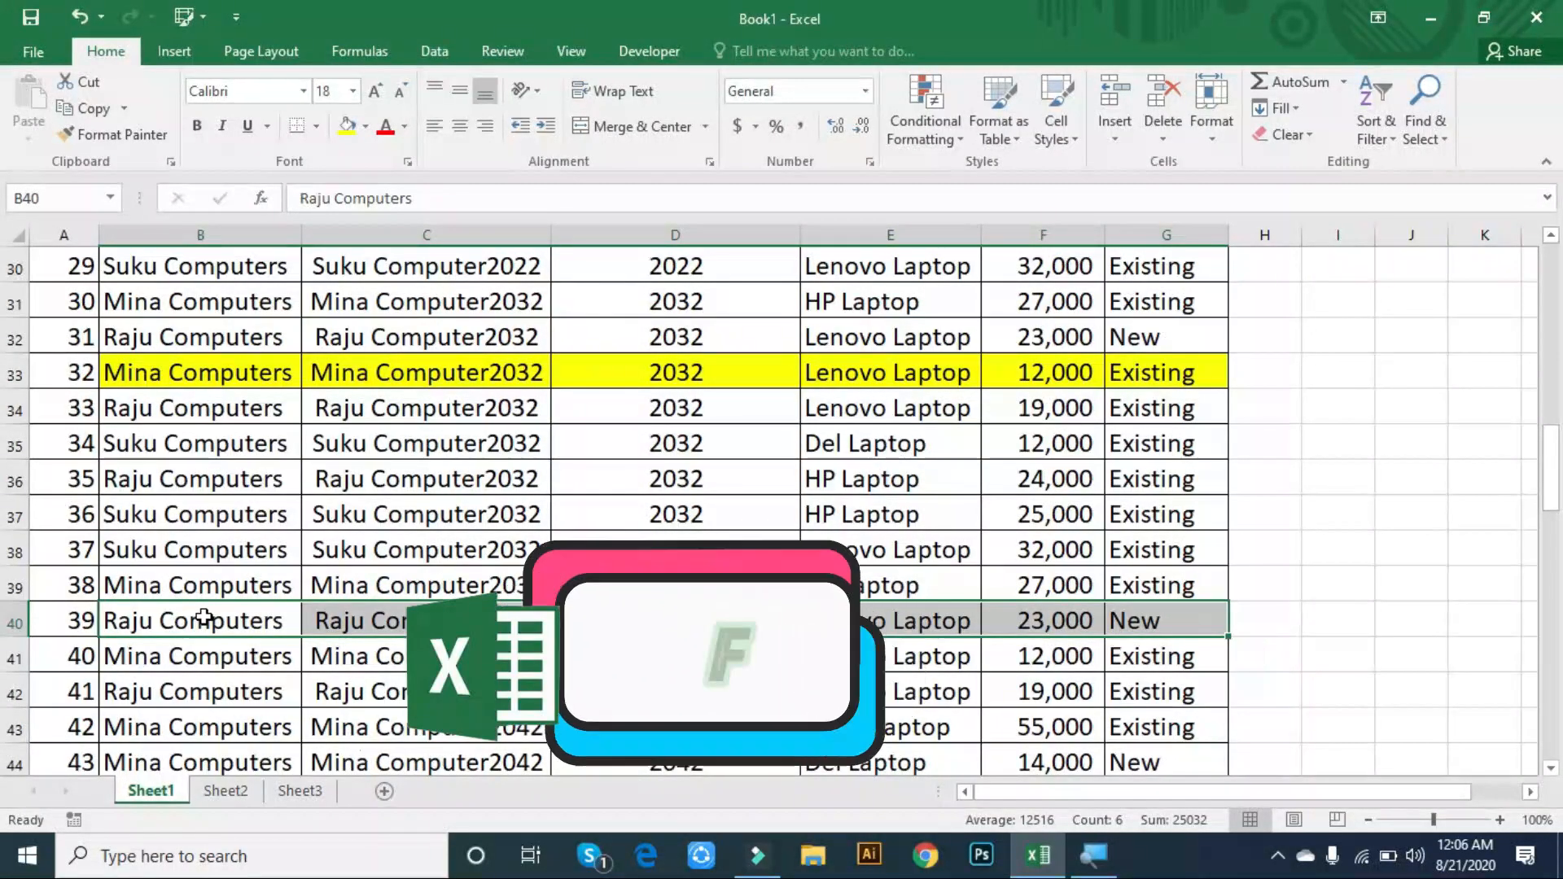
{"action": "left_click", "coordinate": [203, 618]}
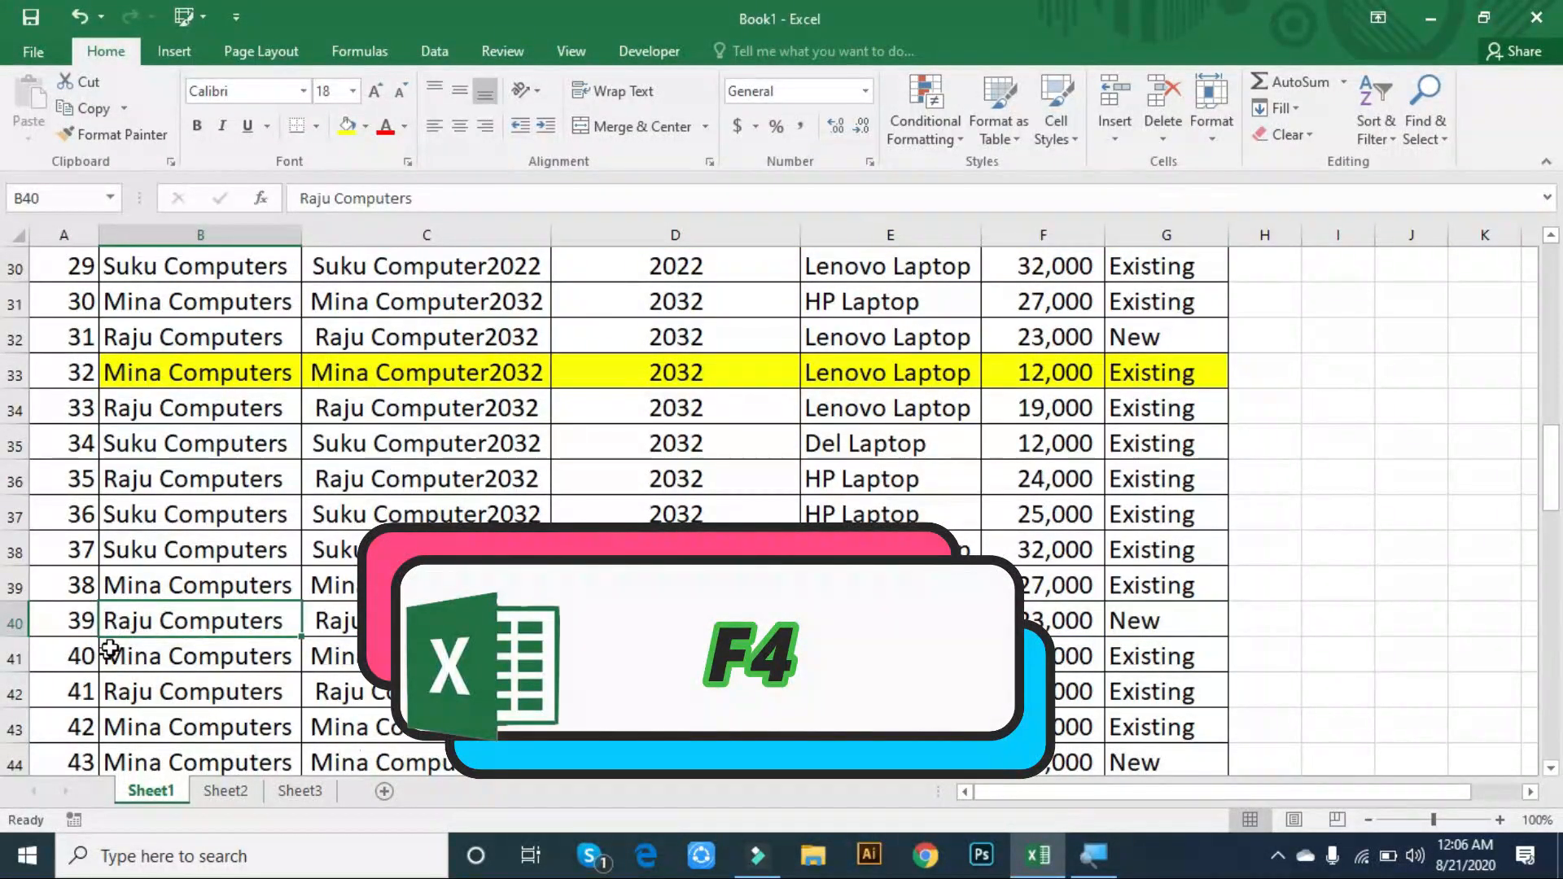
{"action": "left_click_drag", "start_coordinate": [122, 621], "coordinate": [732, 552]}
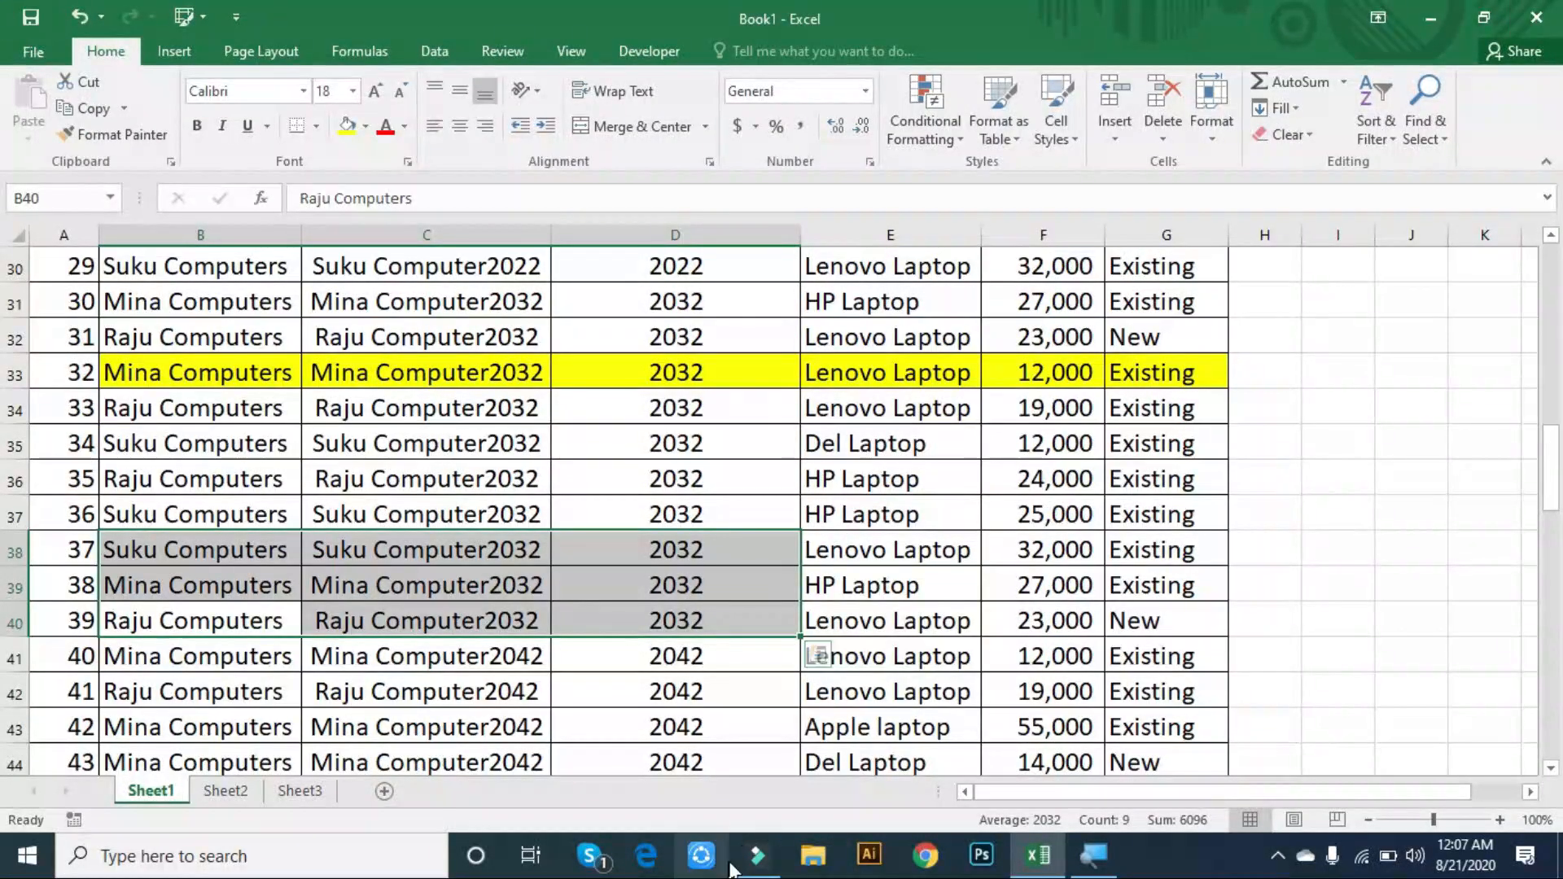
{"action": "left_click", "coordinate": [742, 747]}
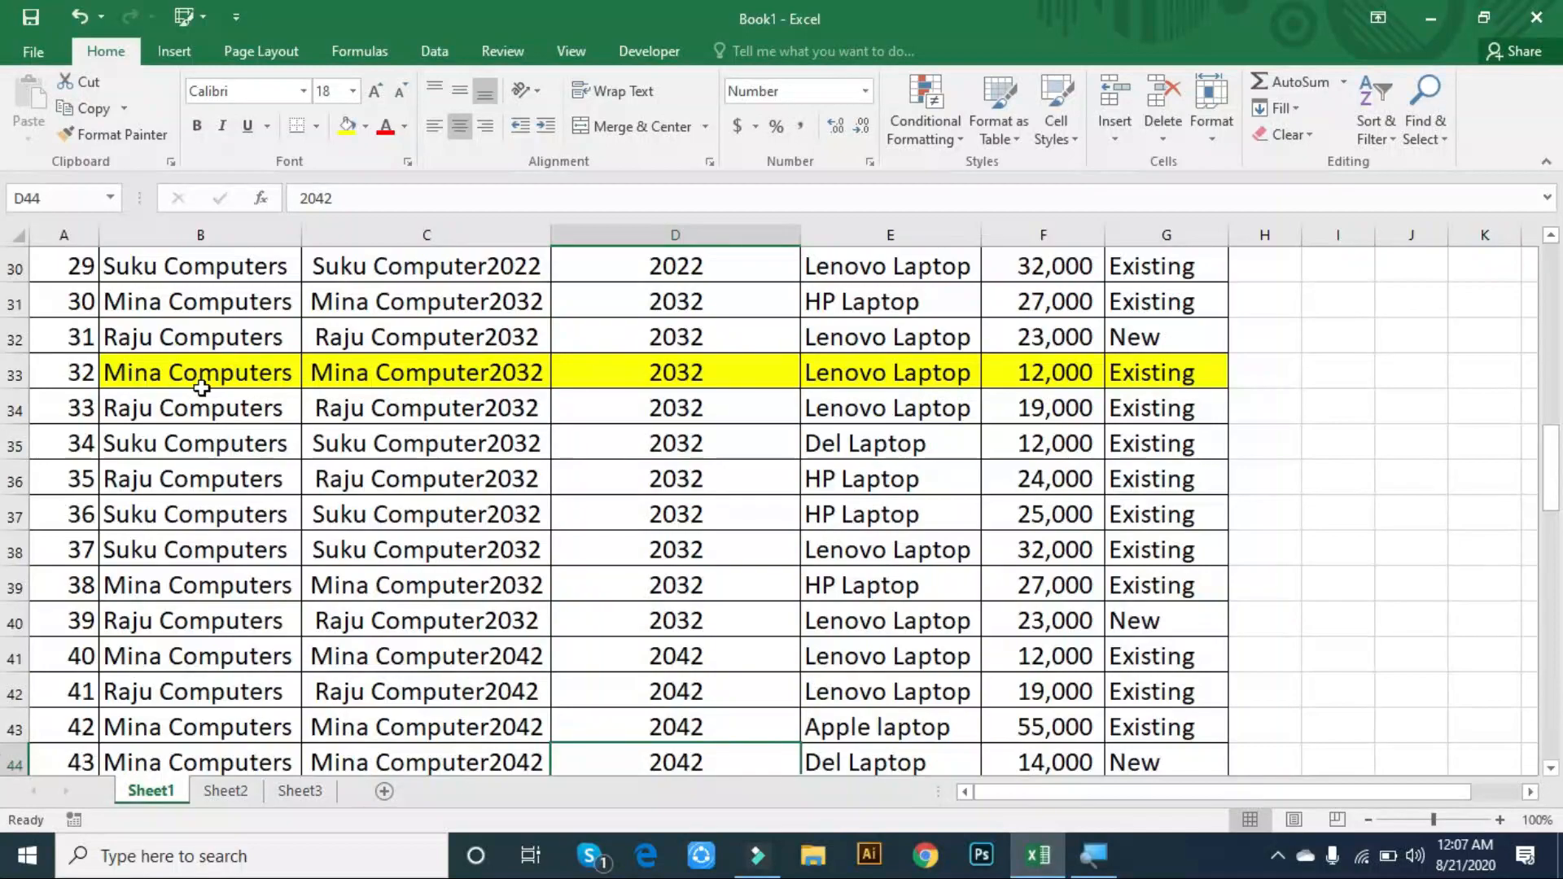
{"action": "left_click", "coordinate": [392, 396]}
{"action": "right_click", "coordinate": [407, 398]}
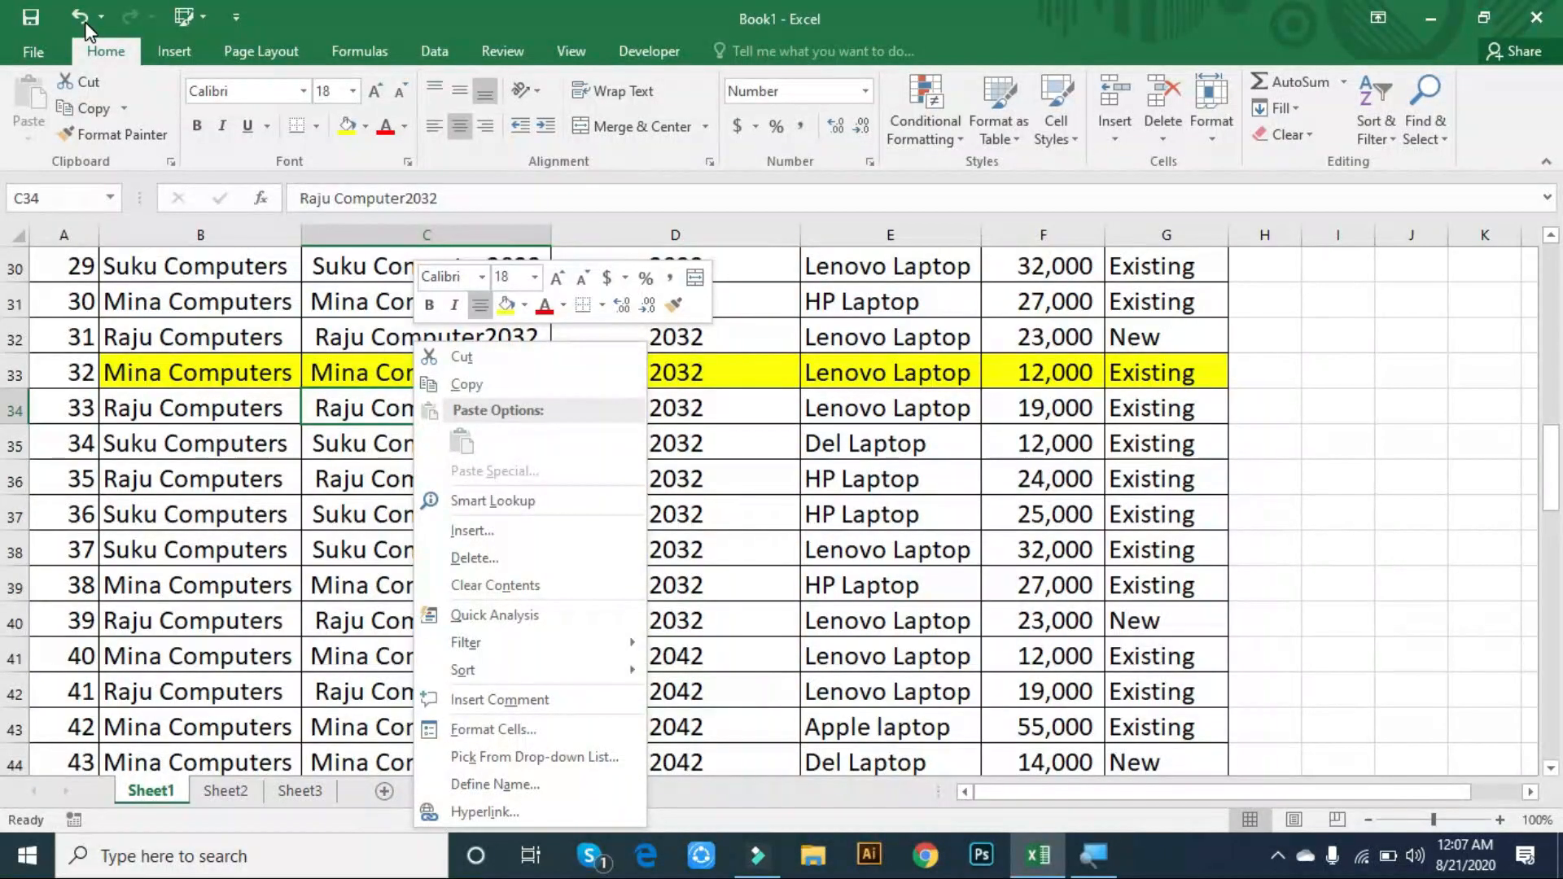
{"action": "key", "text": "Escape"}
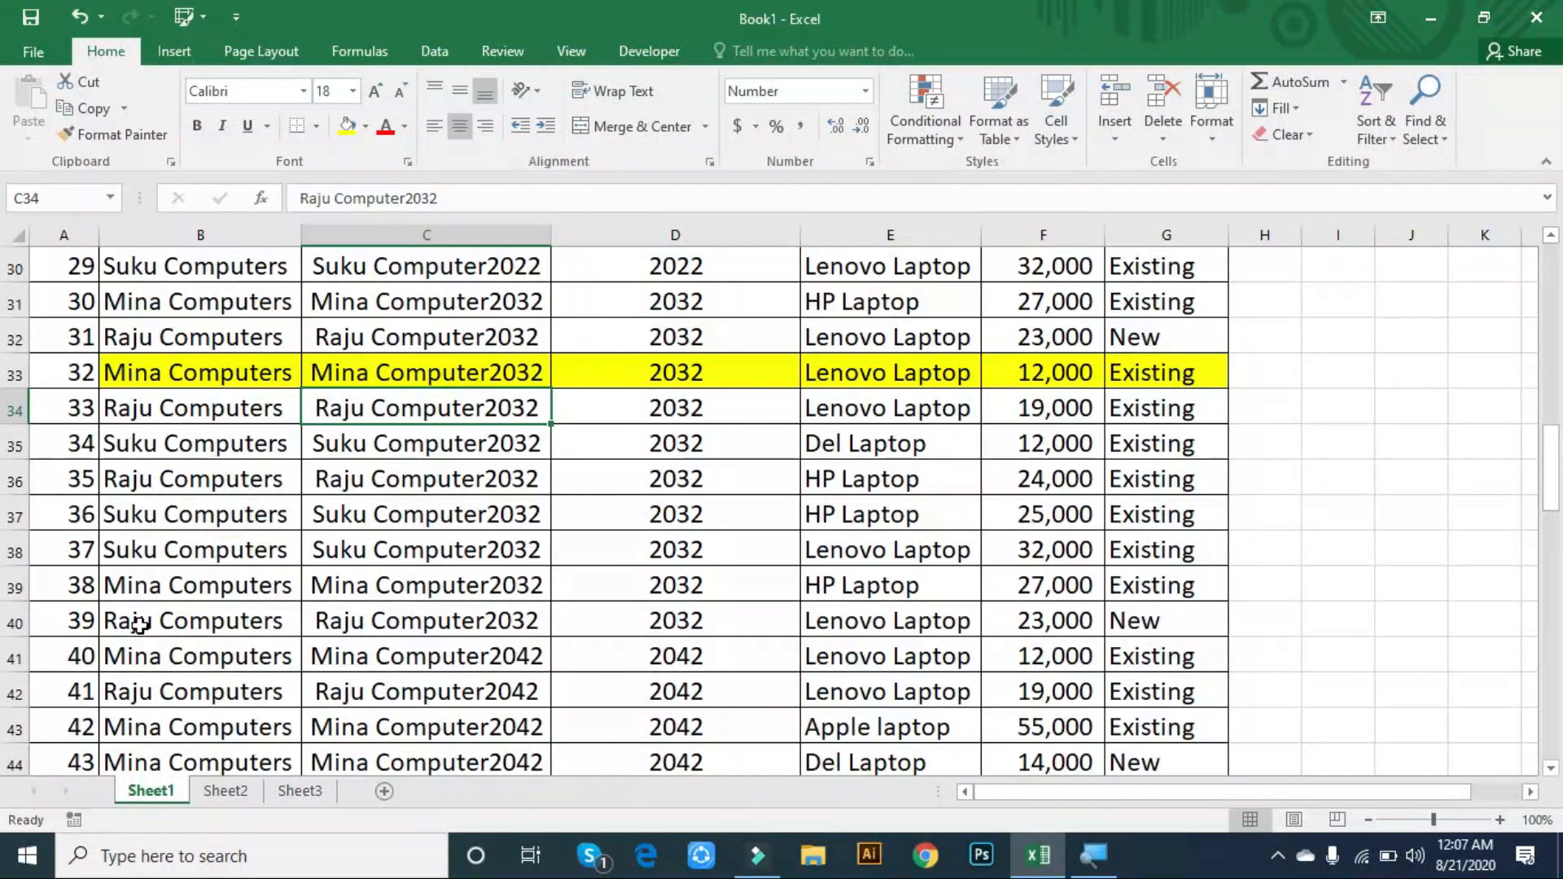
- Fill the cells B40:G40 with yellow
{"action": "left_click_drag", "start_coordinate": [127, 619], "coordinate": [1359, 643]}
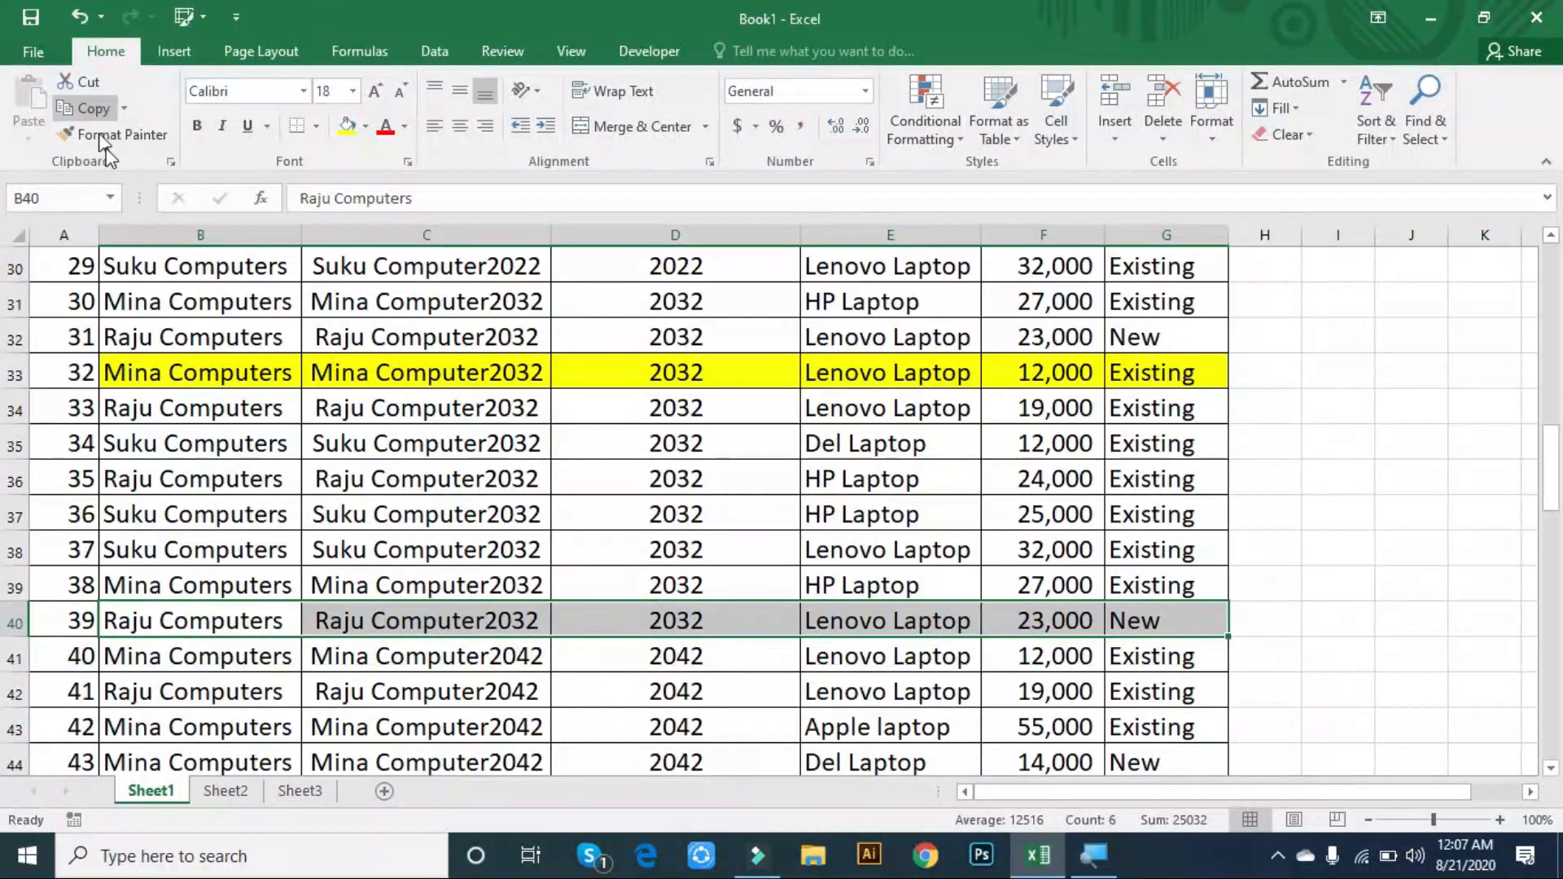
{"action": "left_click", "coordinate": [346, 126]}
- Repeat the last yellow fill on cell B43 and on the whole range B43:G43
{"action": "scroll", "coordinate": [297, 377], "scroll_direction": "down", "scroll_amount": 4}
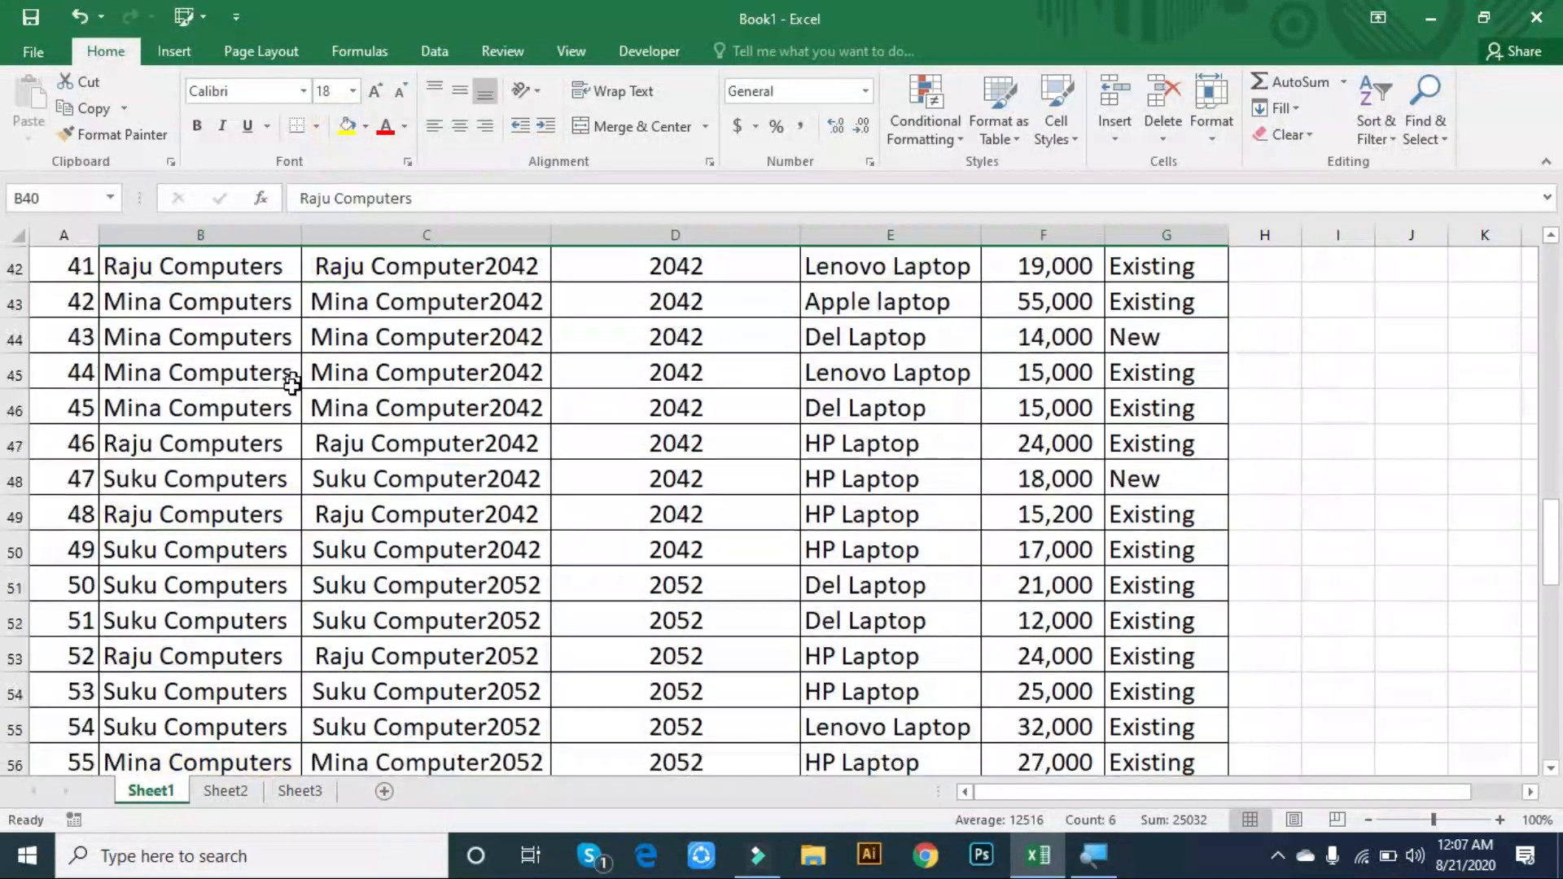
{"action": "scroll", "coordinate": [199, 418], "scroll_direction": "up", "scroll_amount": 1}
{"action": "left_click_drag", "start_coordinate": [122, 408], "coordinate": [531, 410]}
{"action": "left_click_drag", "start_coordinate": [570, 411], "coordinate": [358, 415]}
{"action": "left_click", "coordinate": [159, 415]}
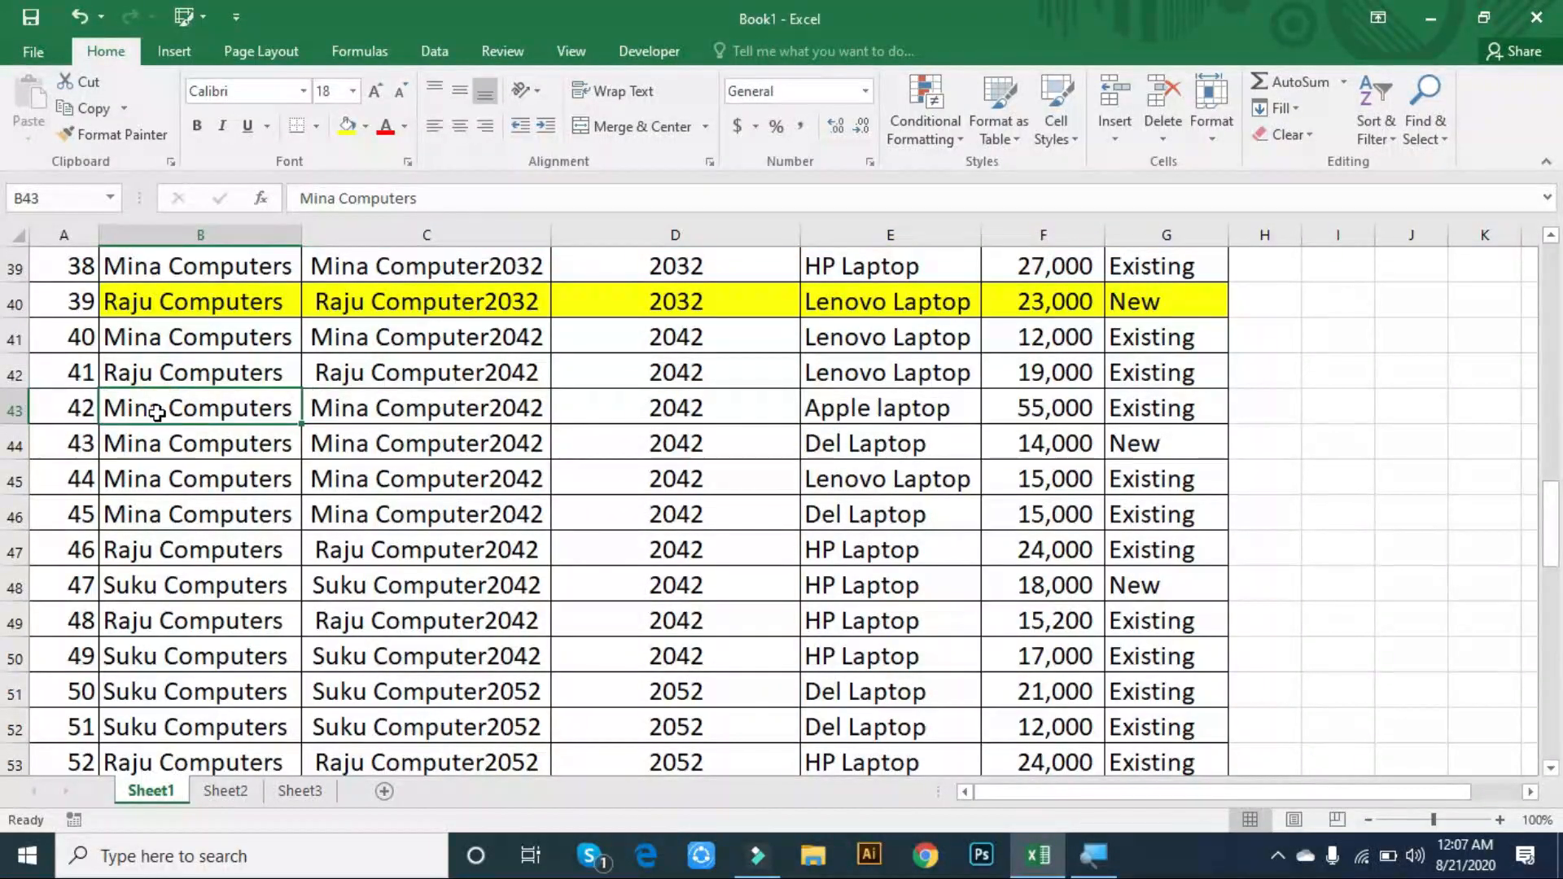
{"action": "key", "text": "F4"}
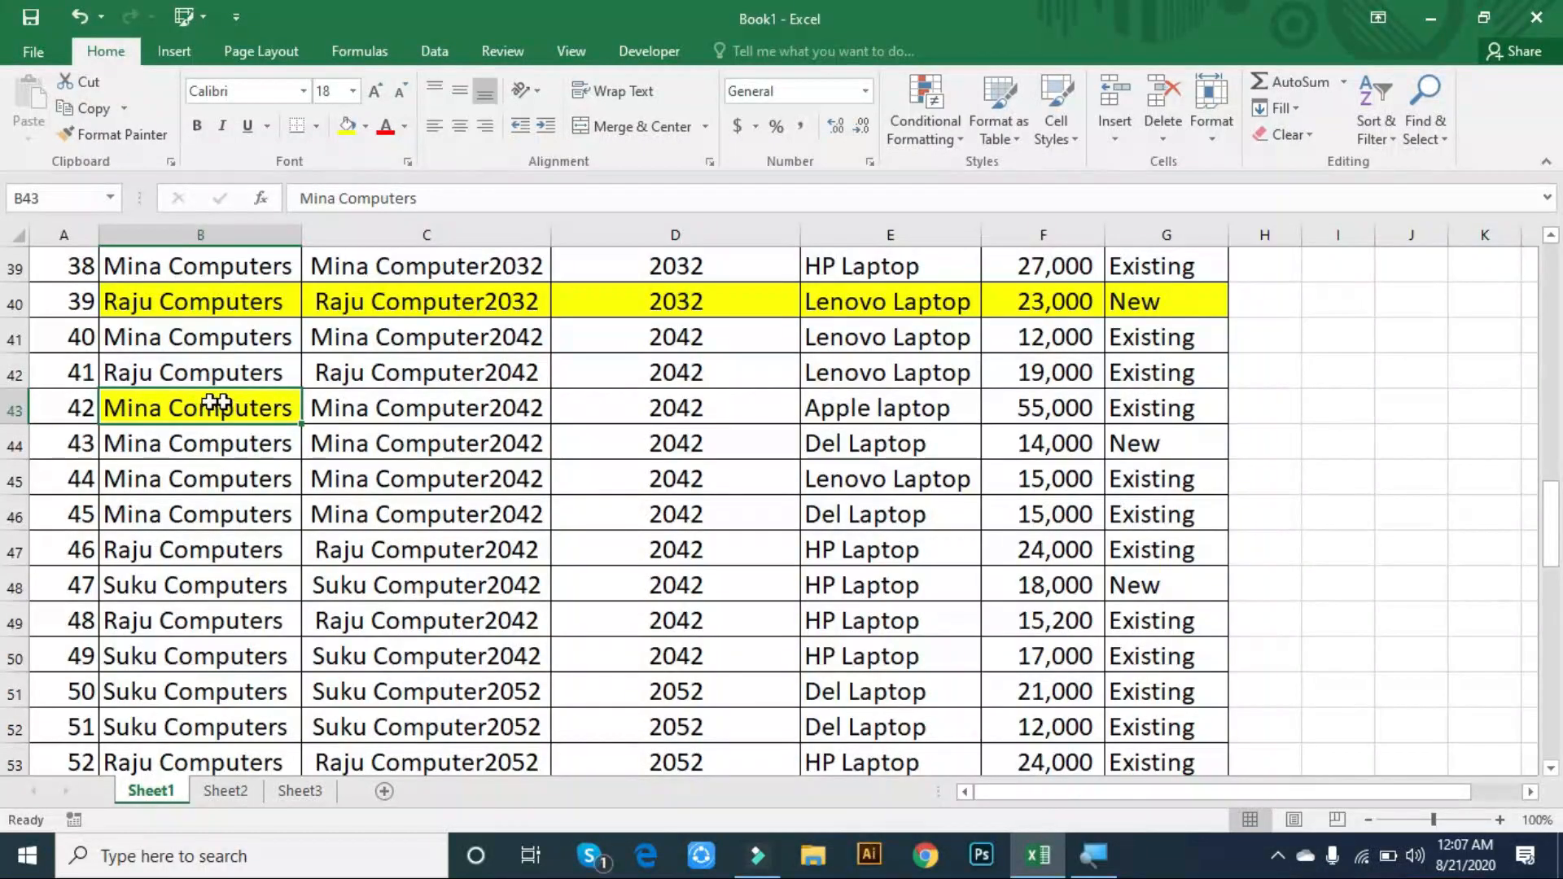
{"action": "left_click_drag", "start_coordinate": [209, 412], "coordinate": [1197, 417]}
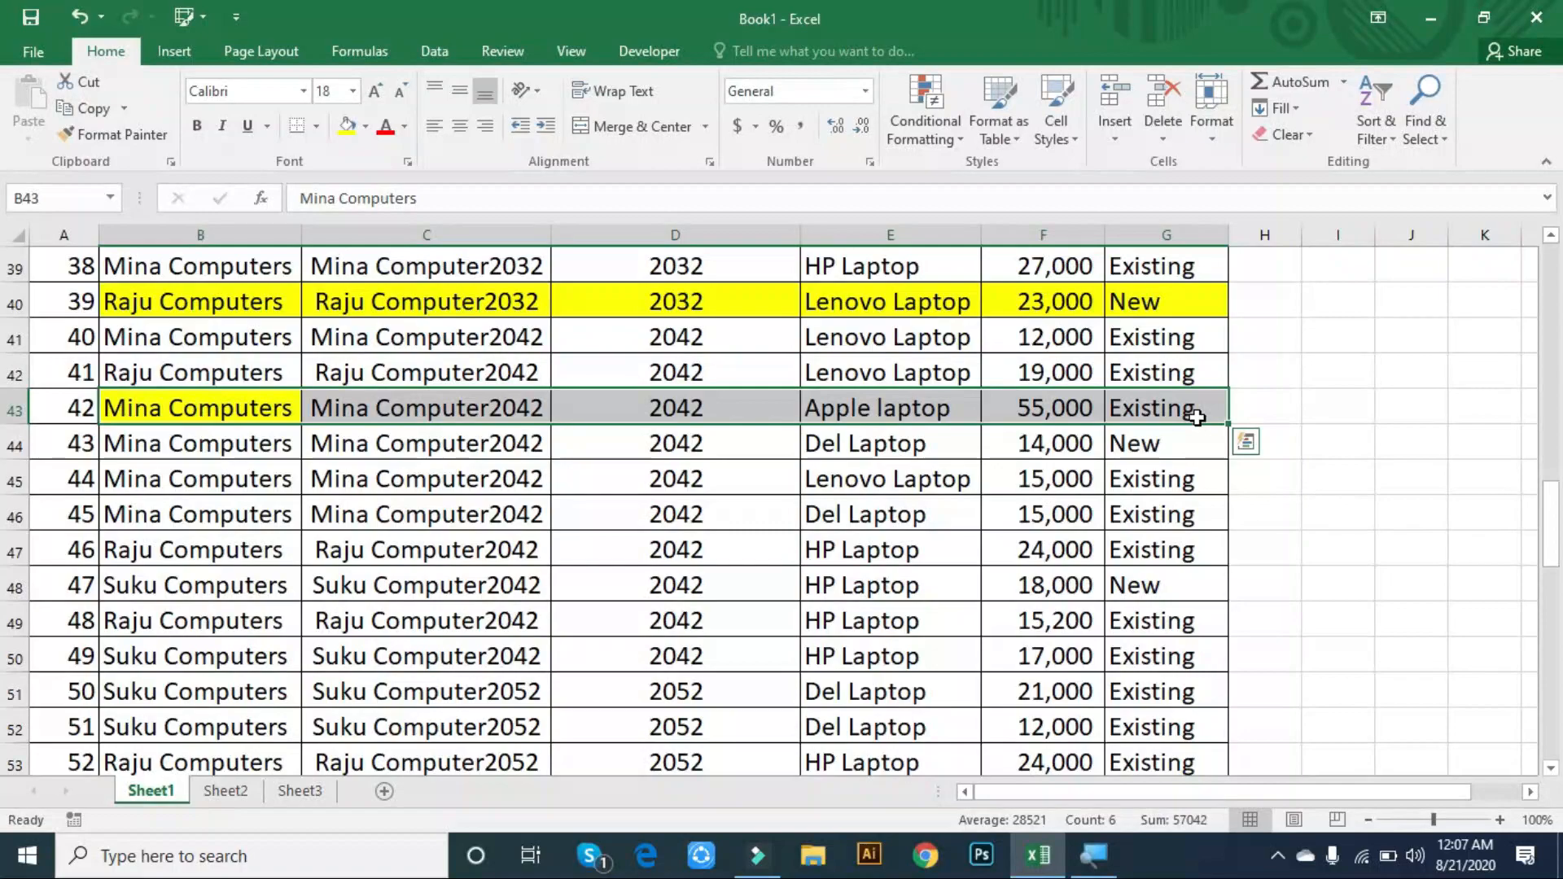
{"action": "key", "text": "F4"}
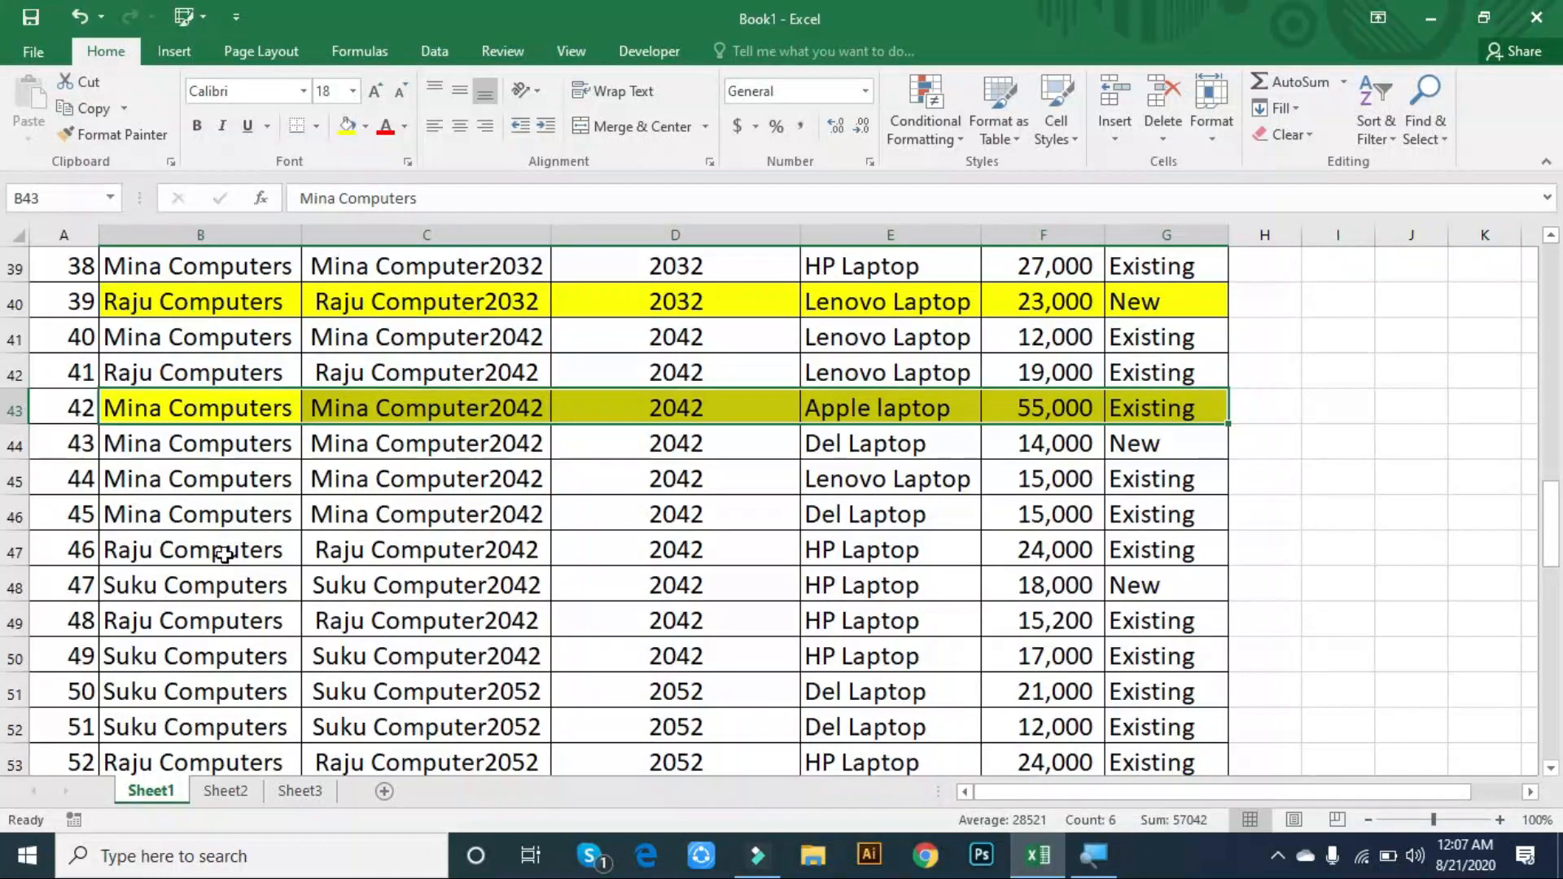
- Repeat the last yellow fill on cells B48 and D48
{"action": "left_click", "coordinate": [134, 585]}
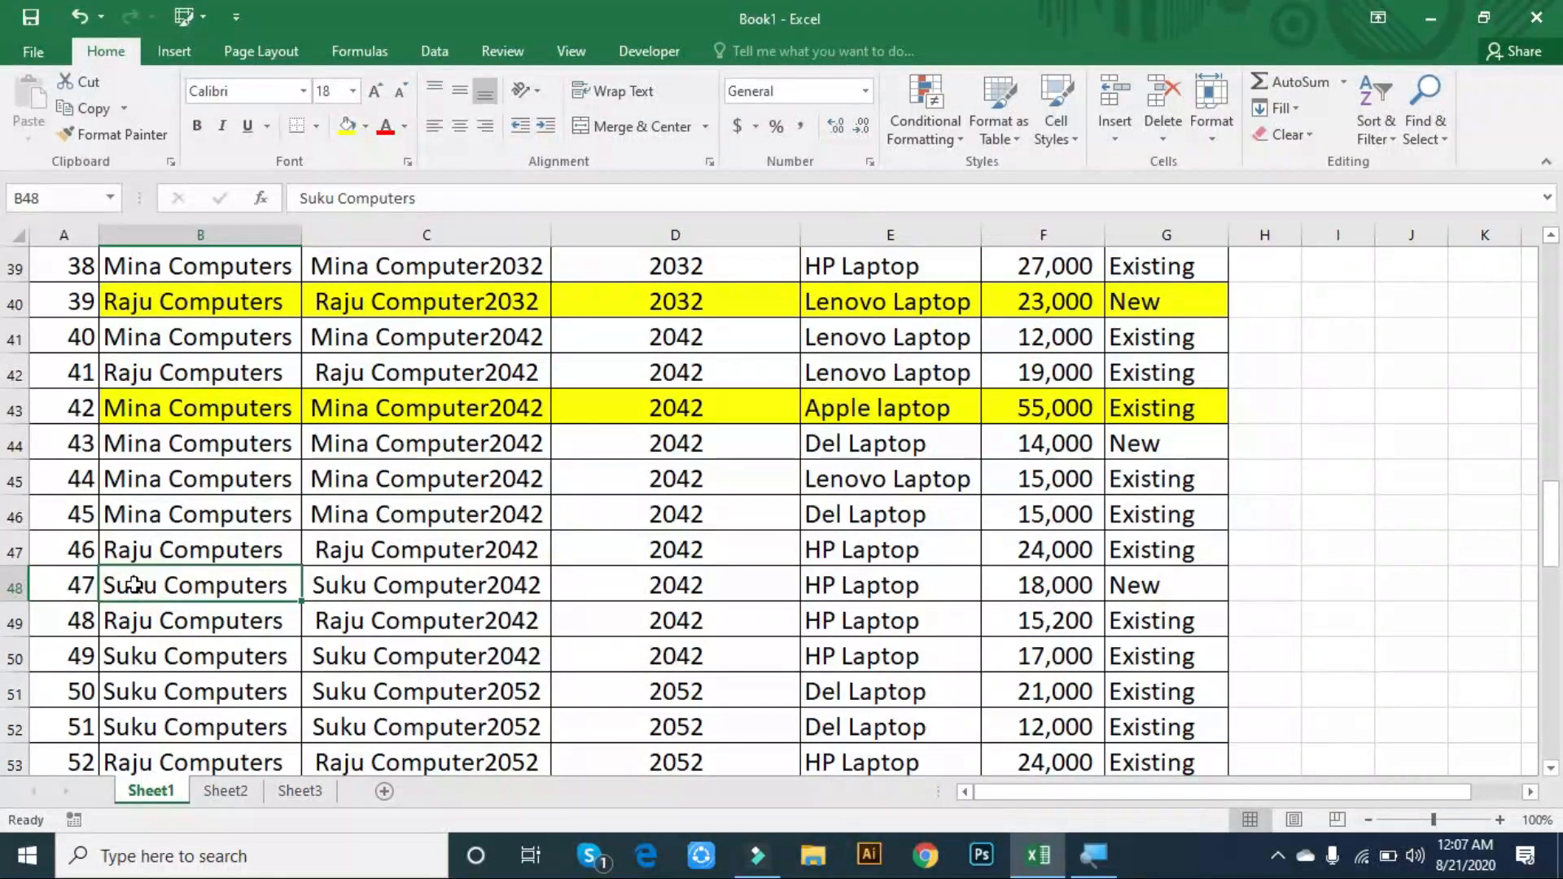
{"action": "key", "text": "F4"}
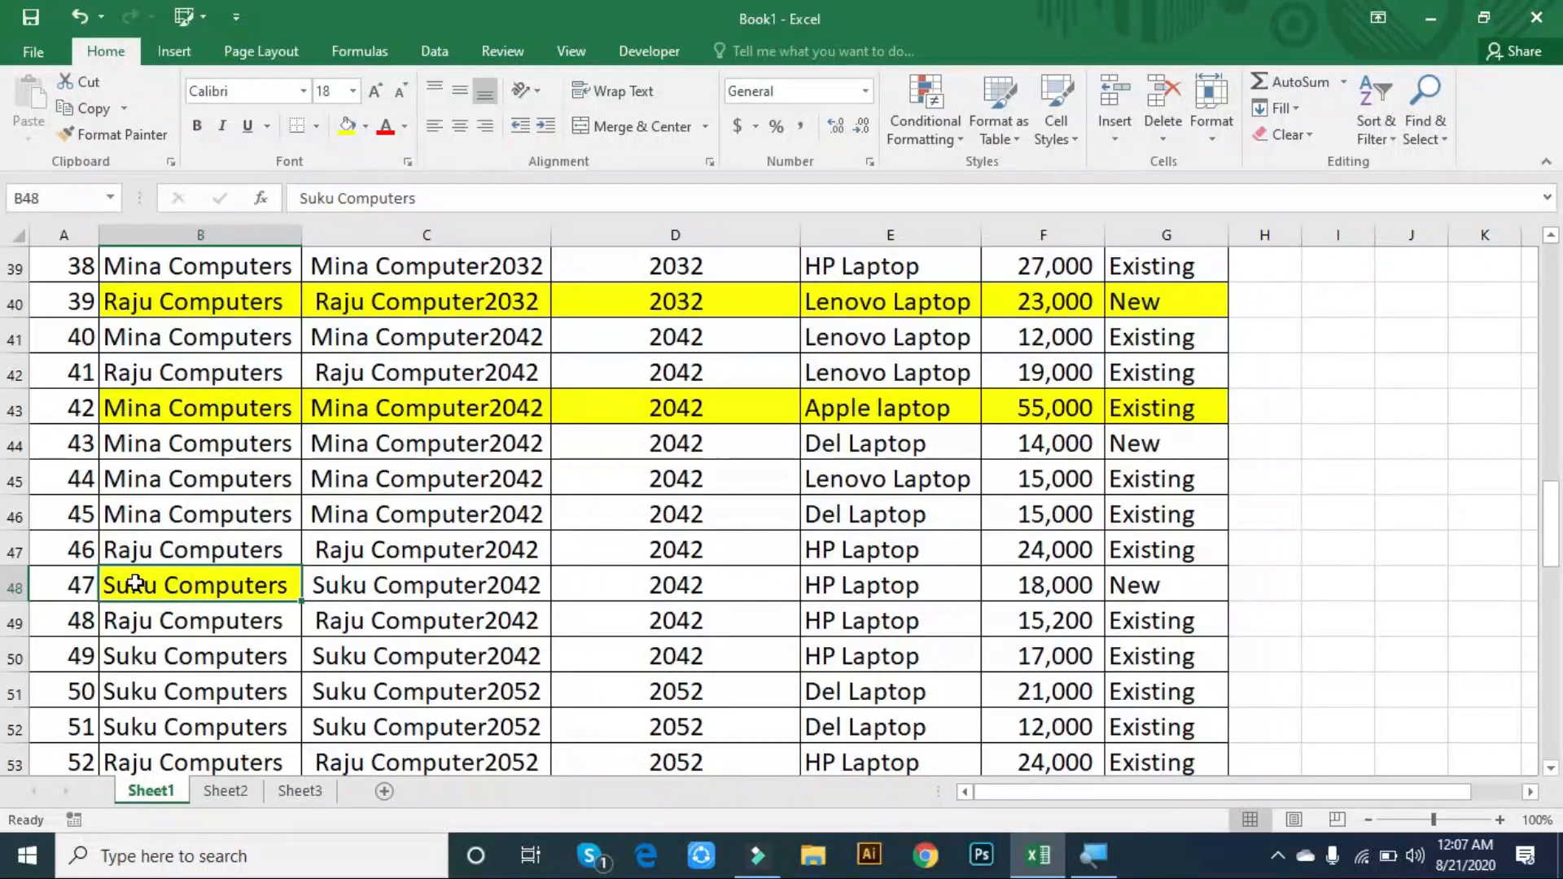
{"action": "left_click", "coordinate": [560, 582]}
{"action": "key", "text": "F4"}
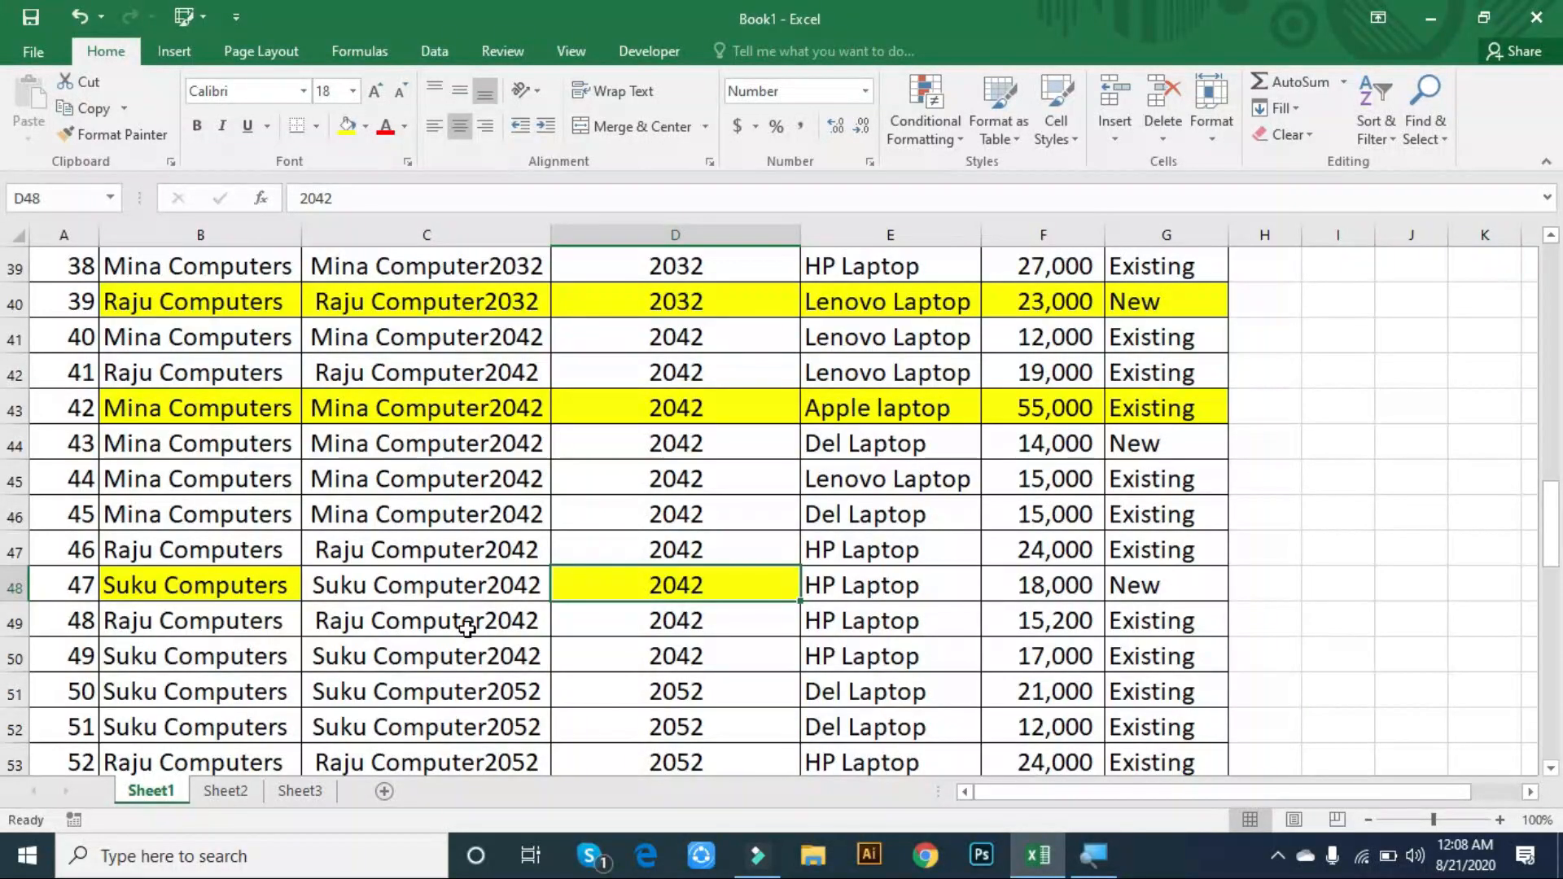
- Insert a new worksheet, move it behind Sheet3, and return to Sheet1
{"action": "key", "text": "shift+F11"}
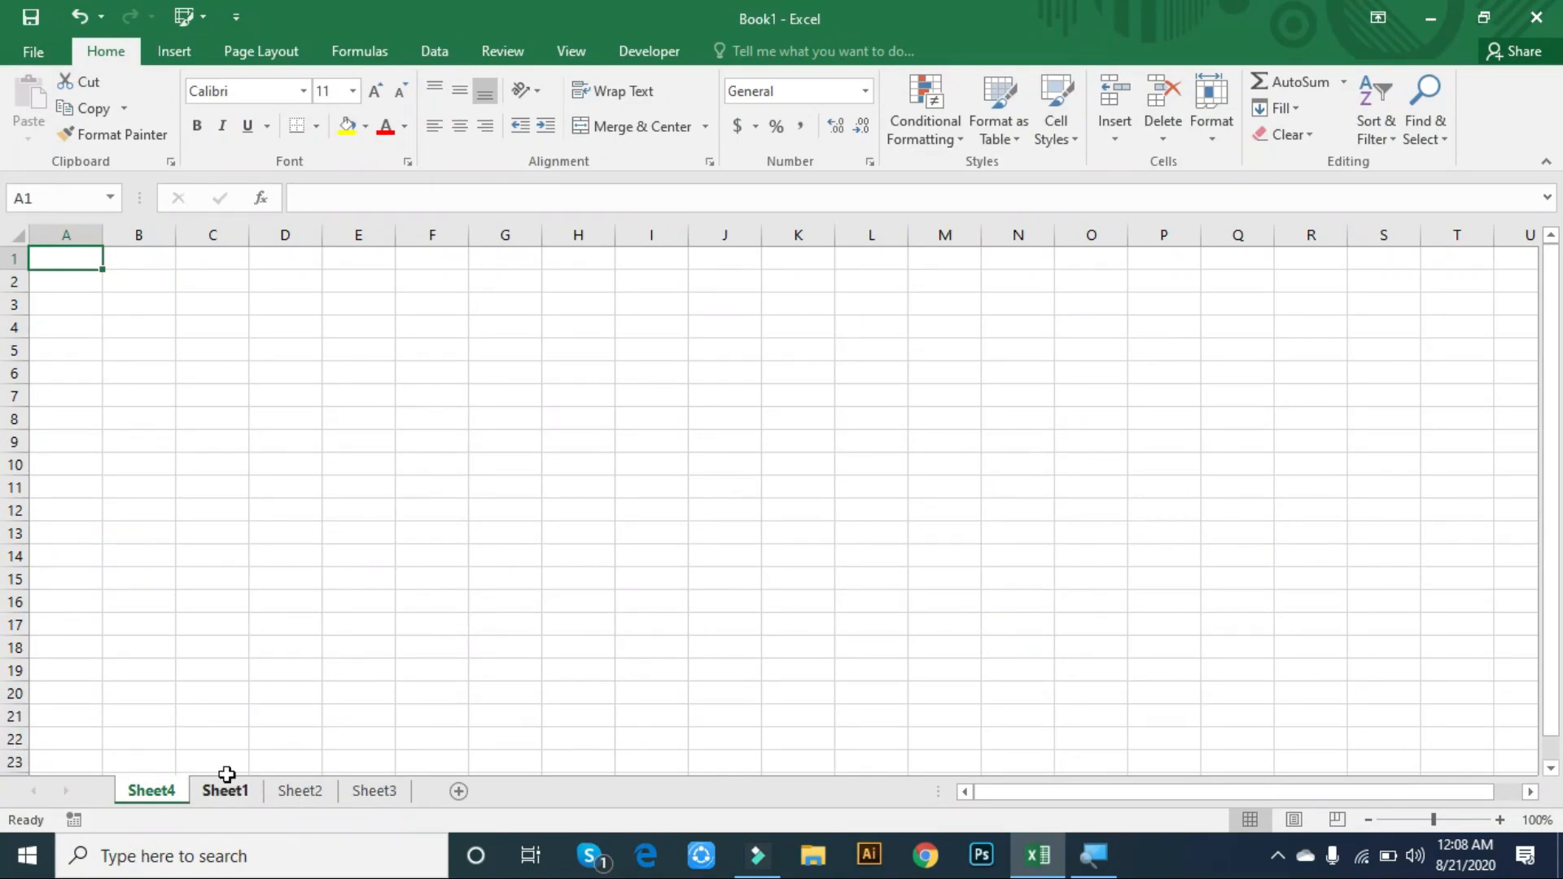
{"action": "left_click_drag", "start_coordinate": [156, 790], "coordinate": [422, 796]}
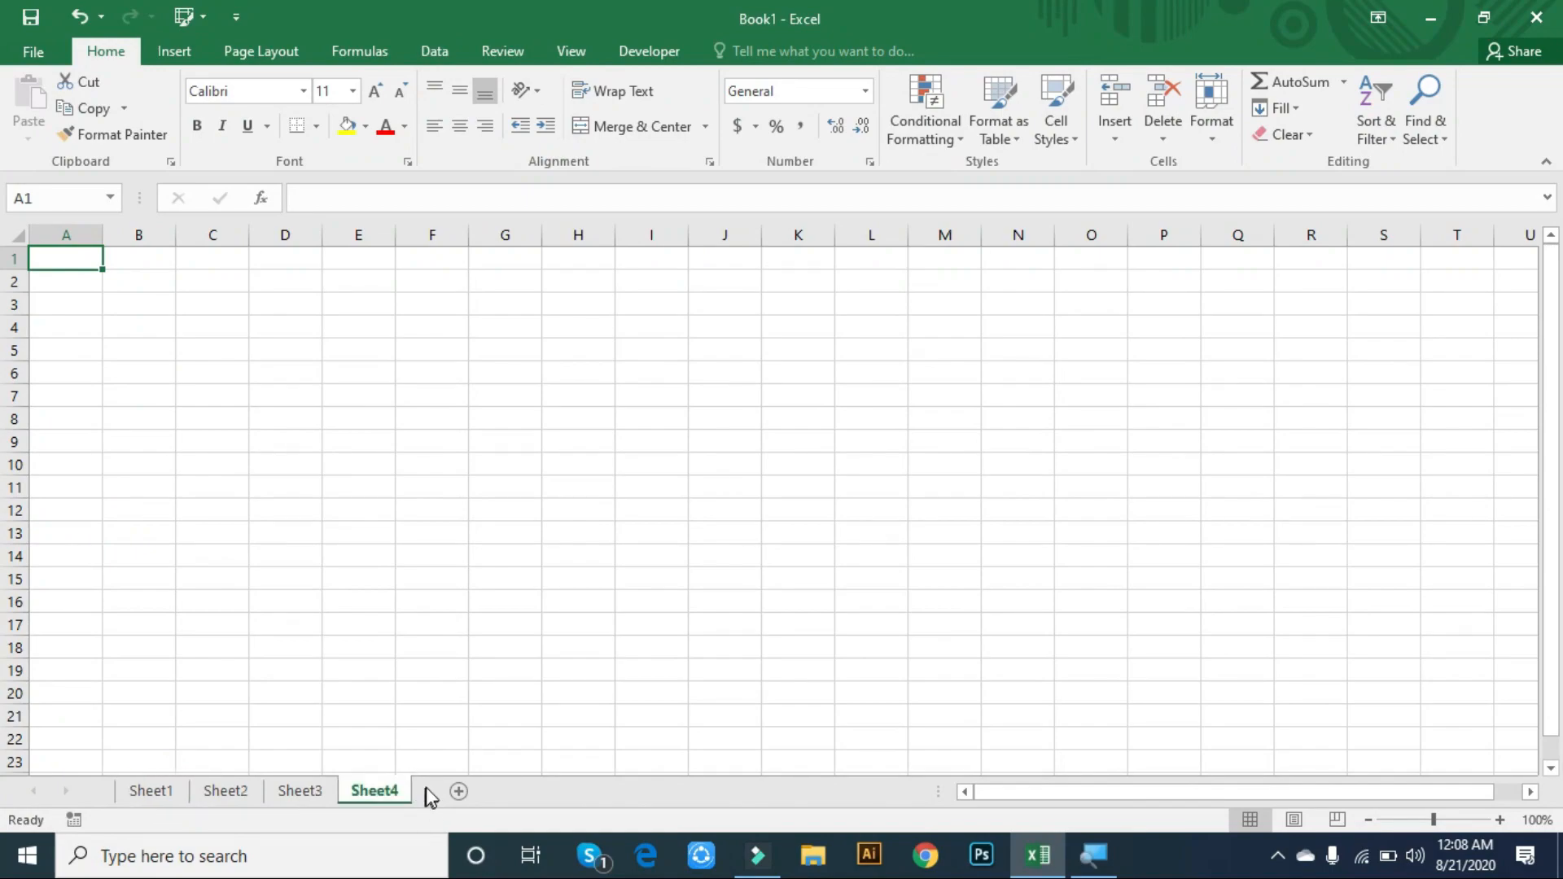
{"action": "left_click", "coordinate": [158, 794]}
- Undo the last two yellow fills, on cells D48 and B48
{"action": "left_click", "coordinate": [350, 592]}
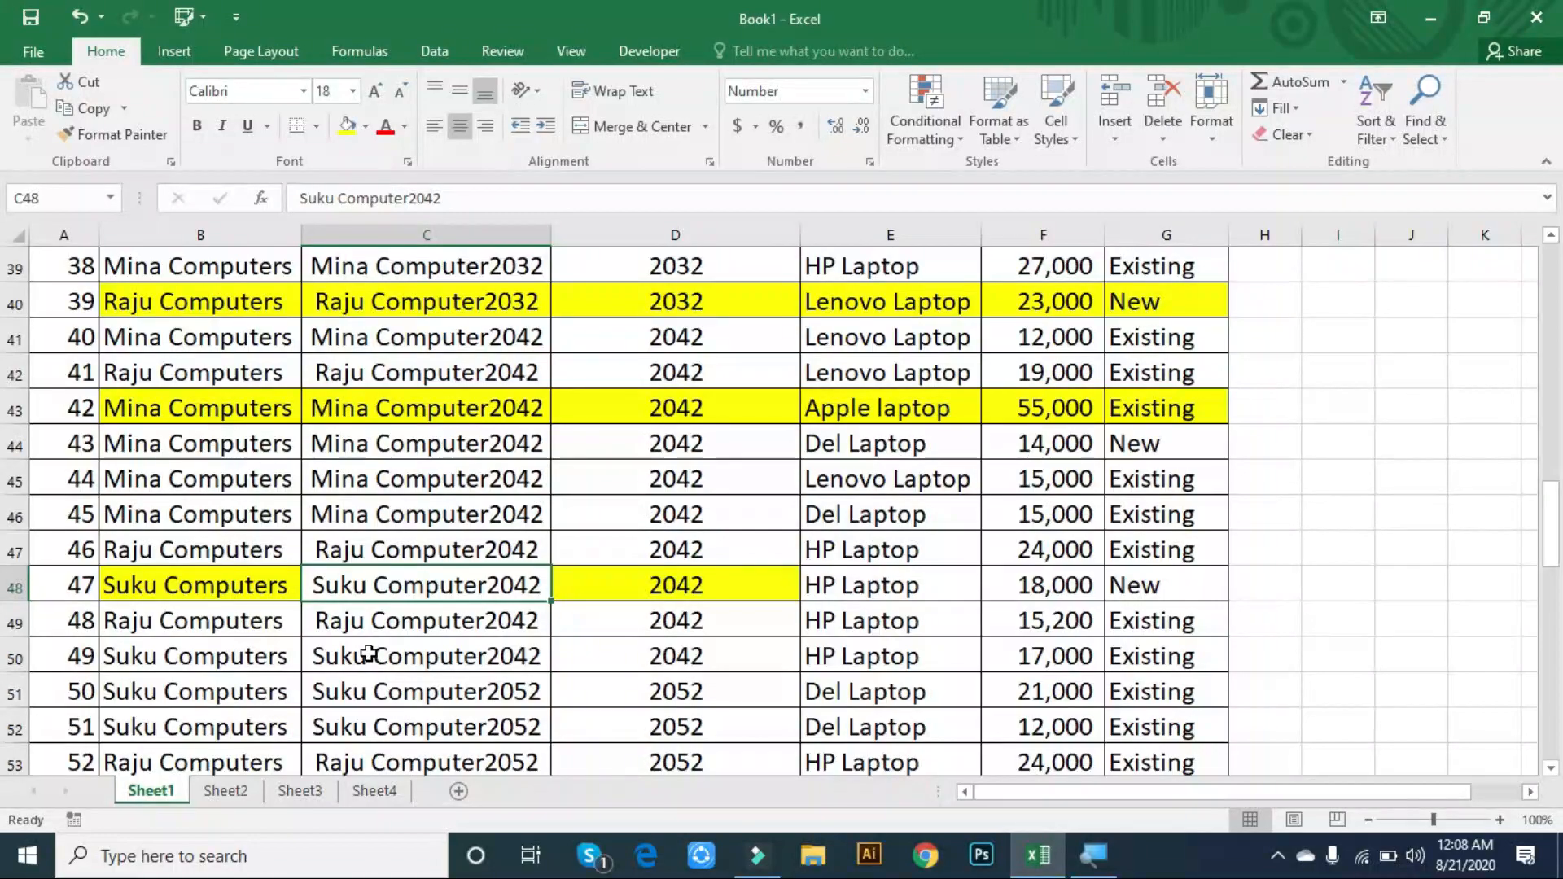
{"action": "left_click", "coordinate": [680, 593]}
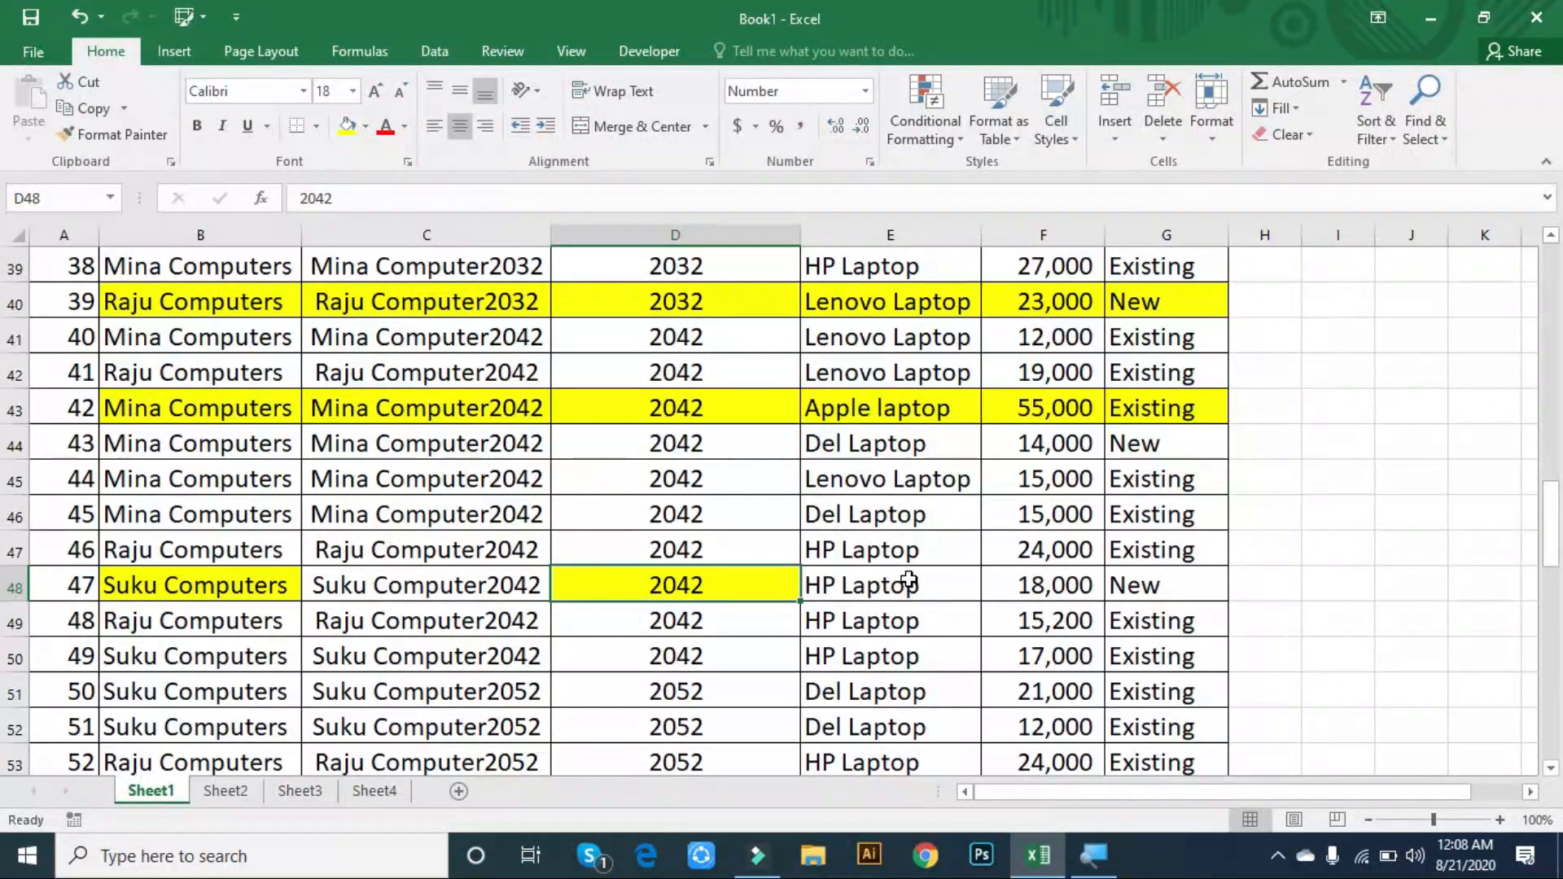
{"action": "key", "text": "ctrl+z"}
{"action": "key", "text": "ctrl+z"}
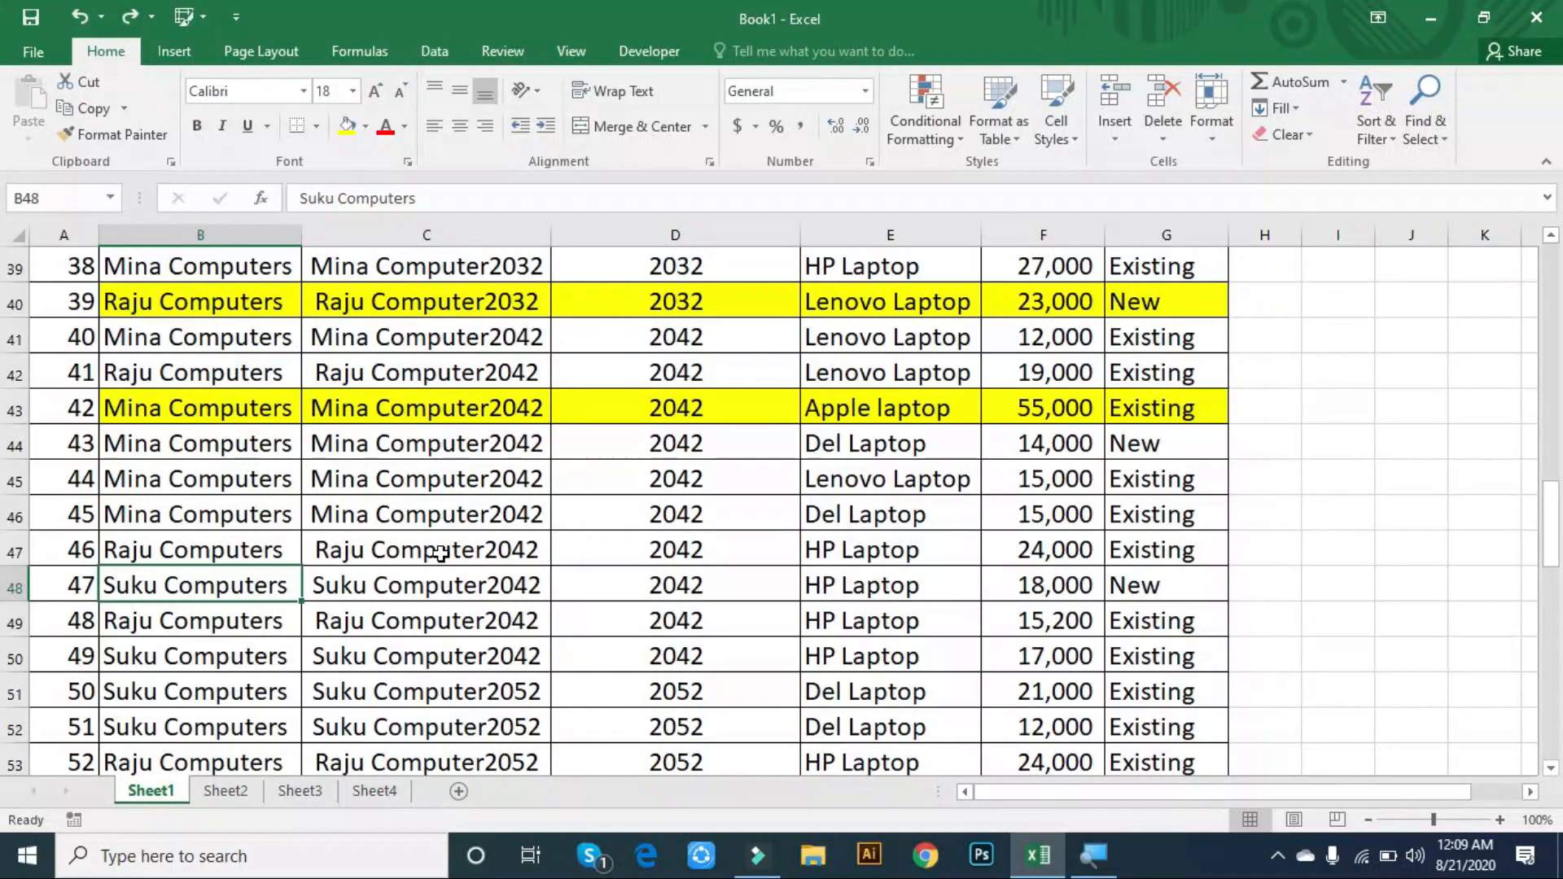
- Redo the yellow fills on cells B48 and D48, then undo and redo the D48 fill once more
{"action": "key", "text": "ctrl+y"}
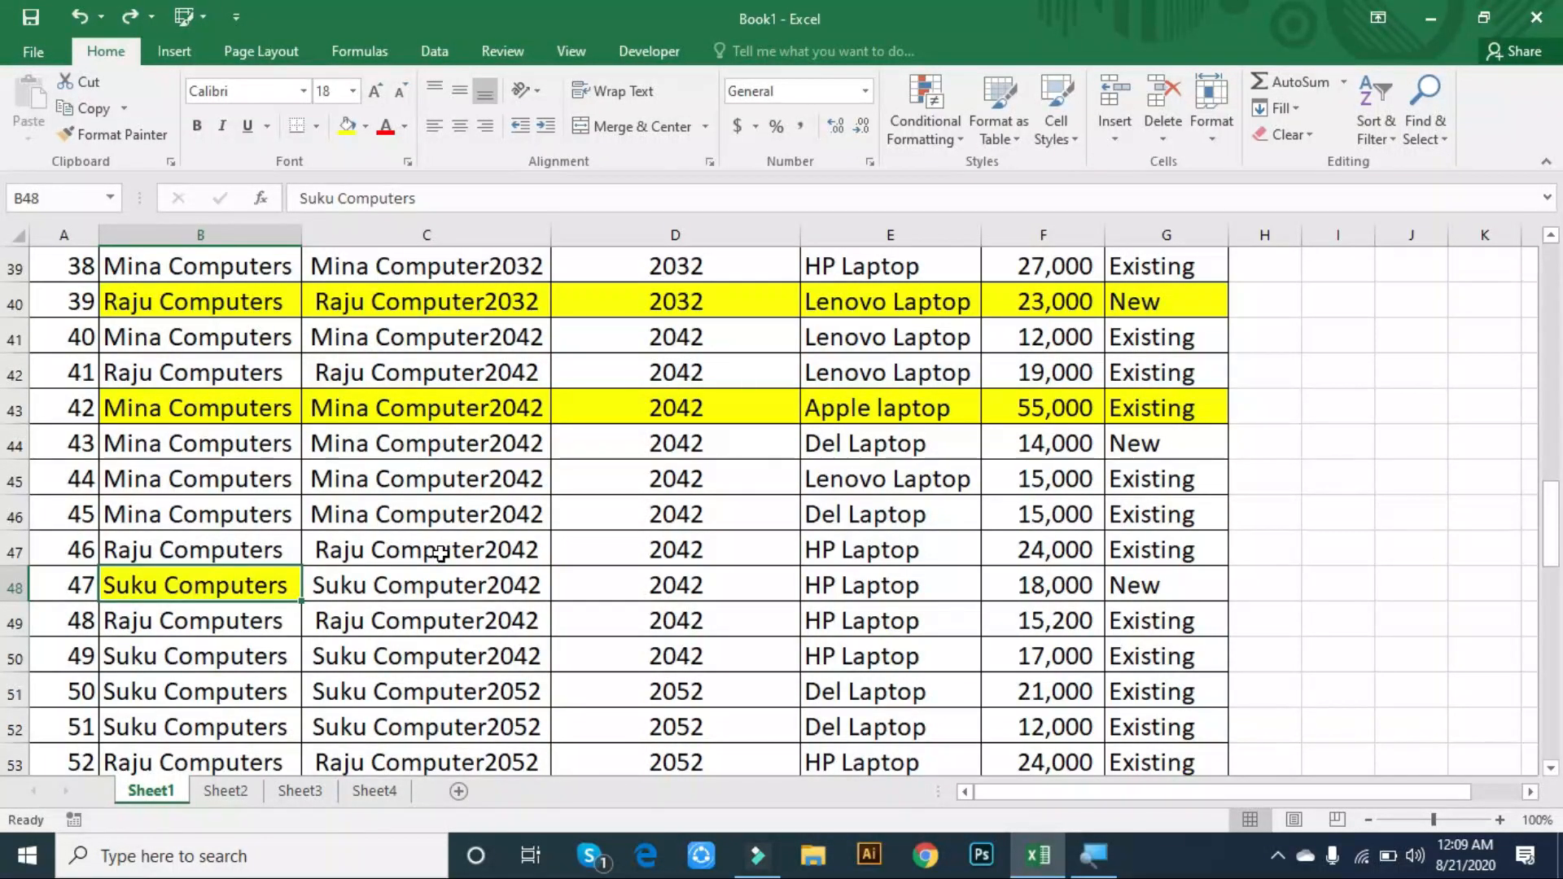
{"action": "key", "text": "Right"}
{"action": "key", "text": "Right"}
{"action": "key", "text": "ctrl+y"}
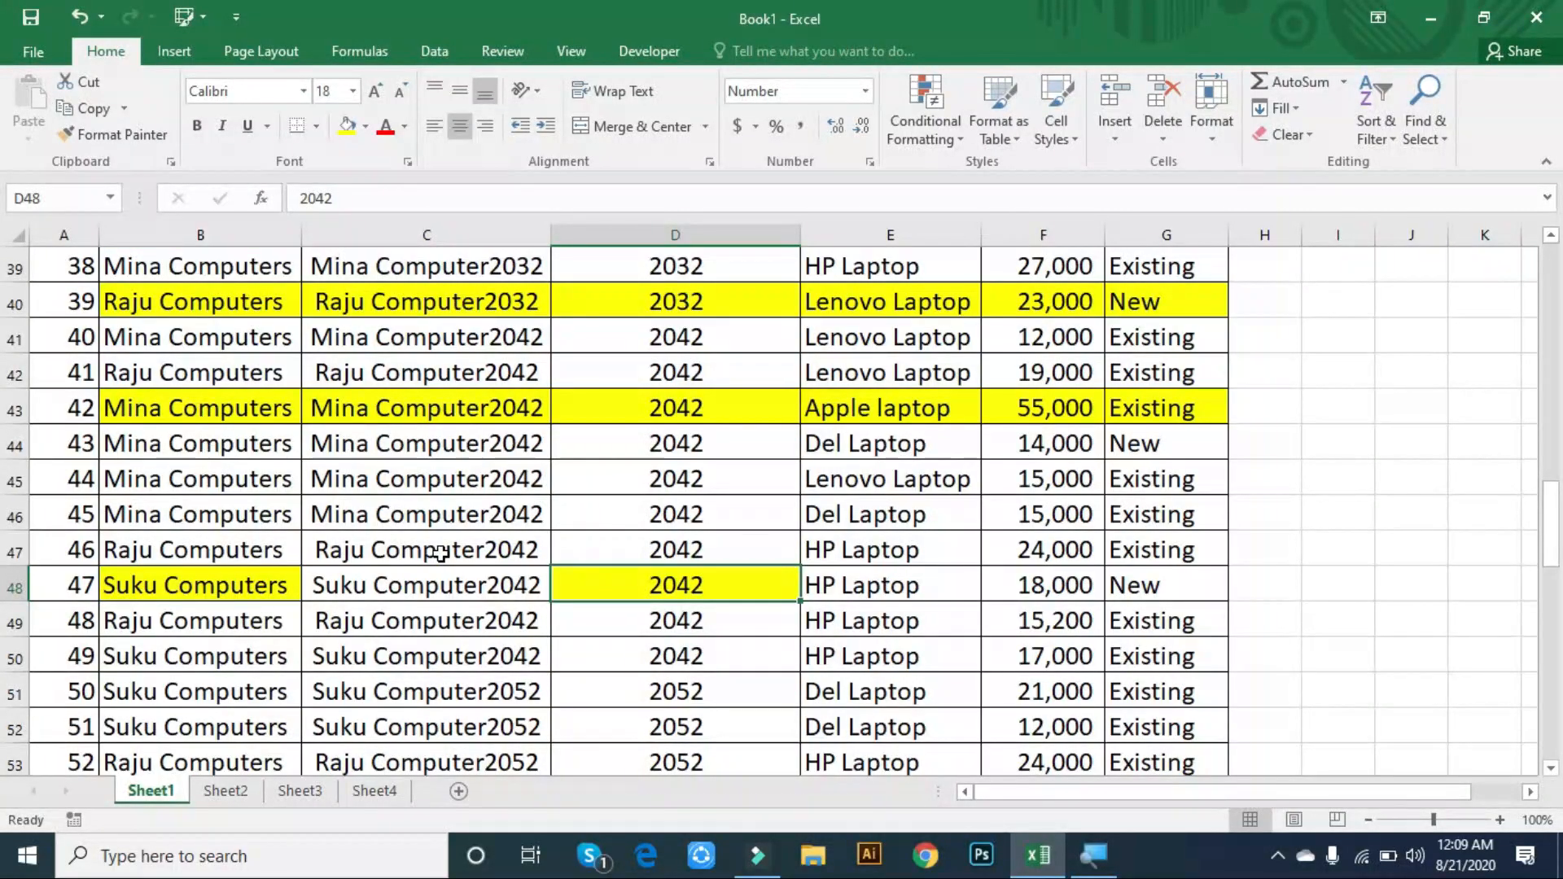
{"action": "key", "text": "ctrl+z"}
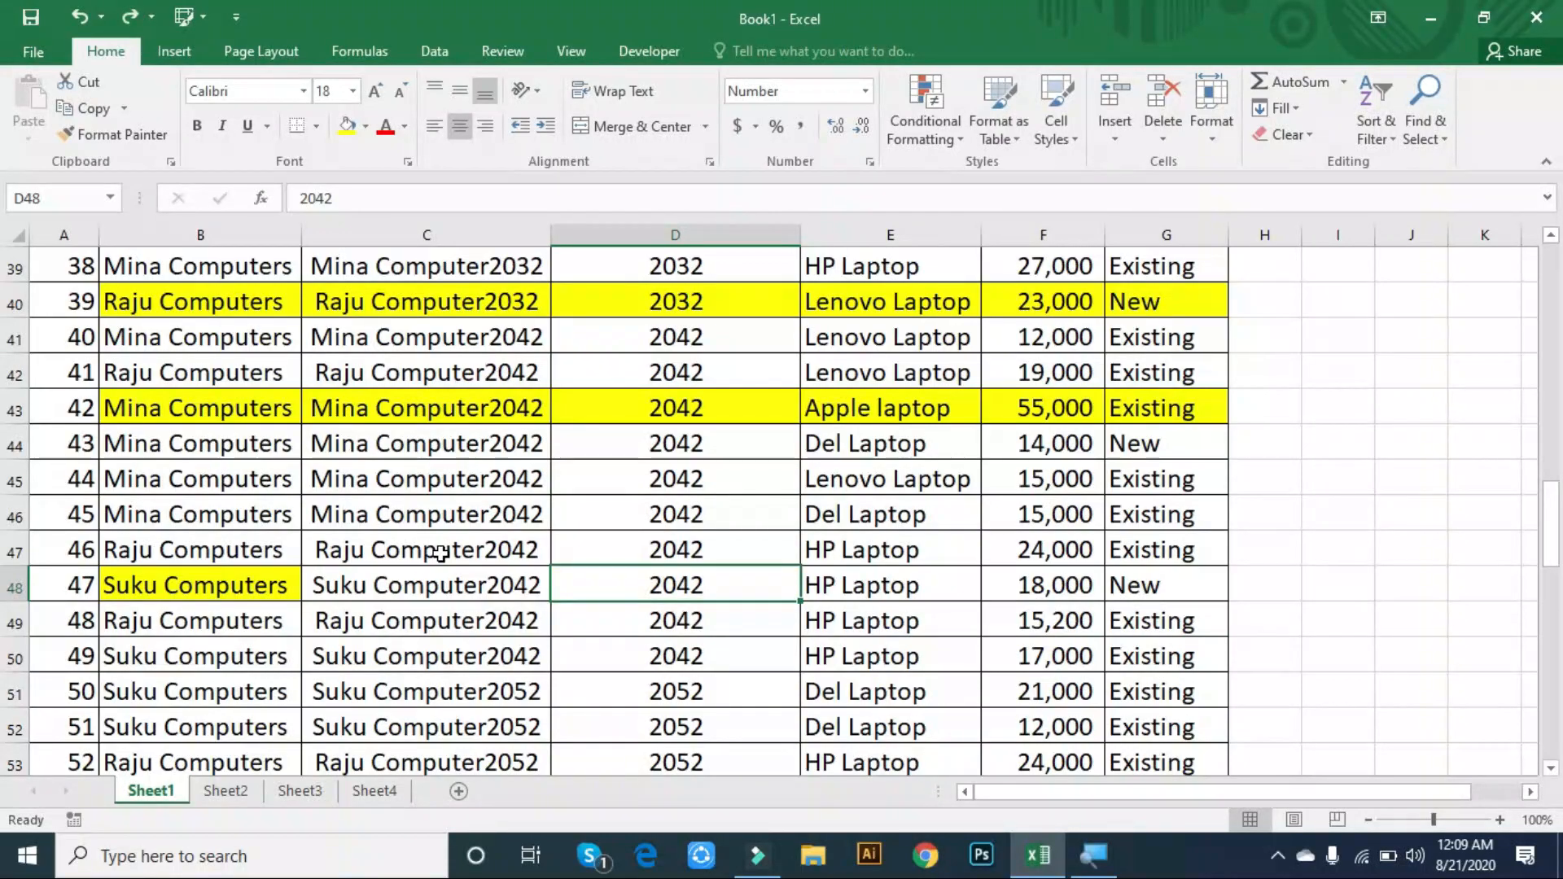
{"action": "key", "text": "ctrl+y"}
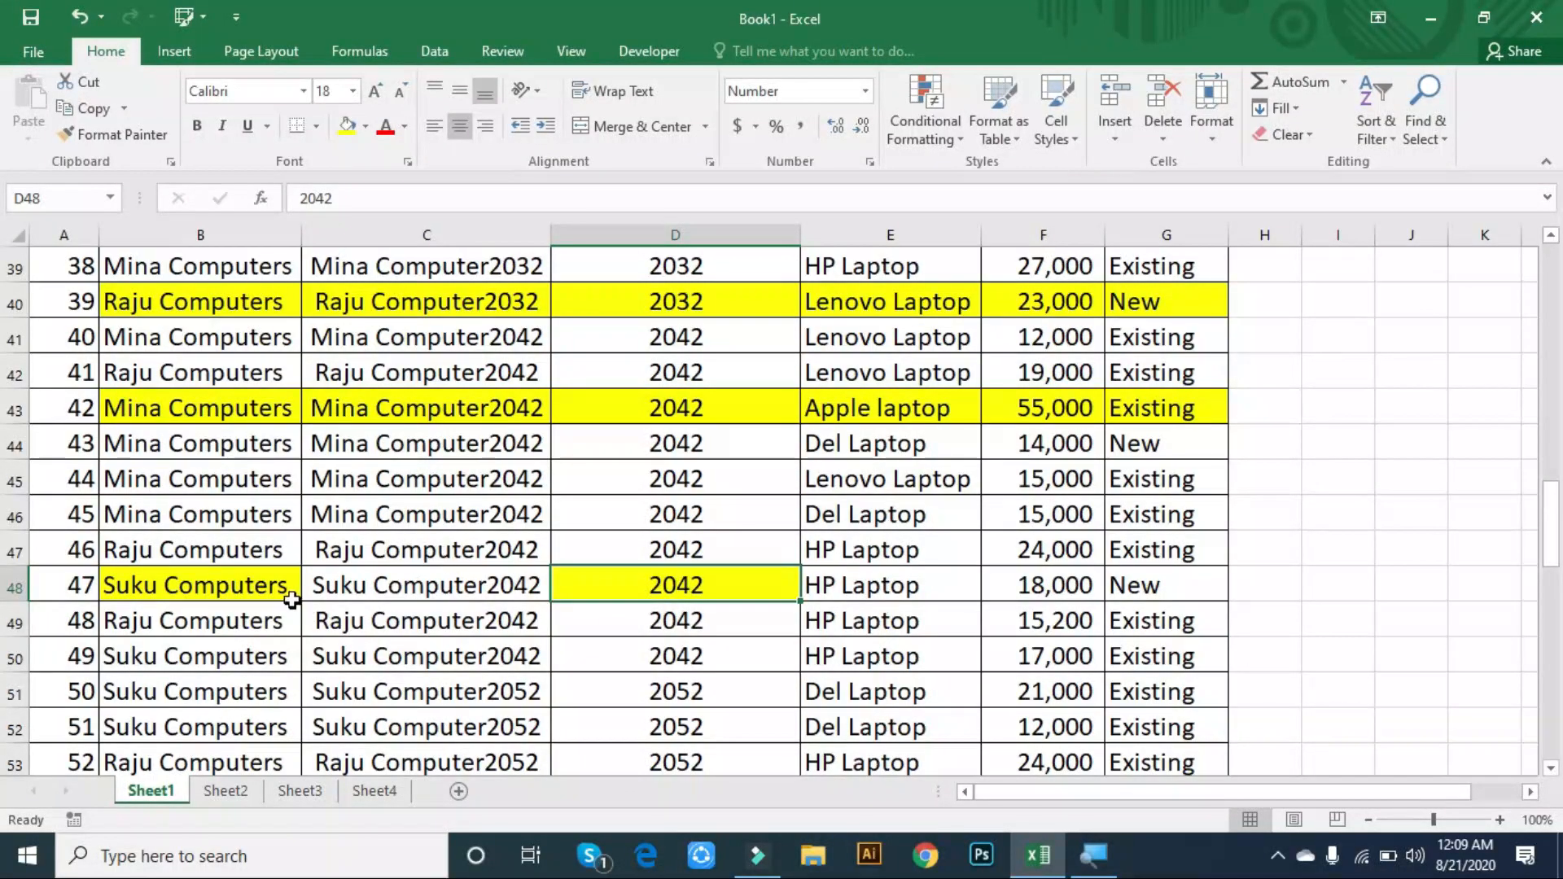
{"action": "left_click", "coordinate": [421, 551]}
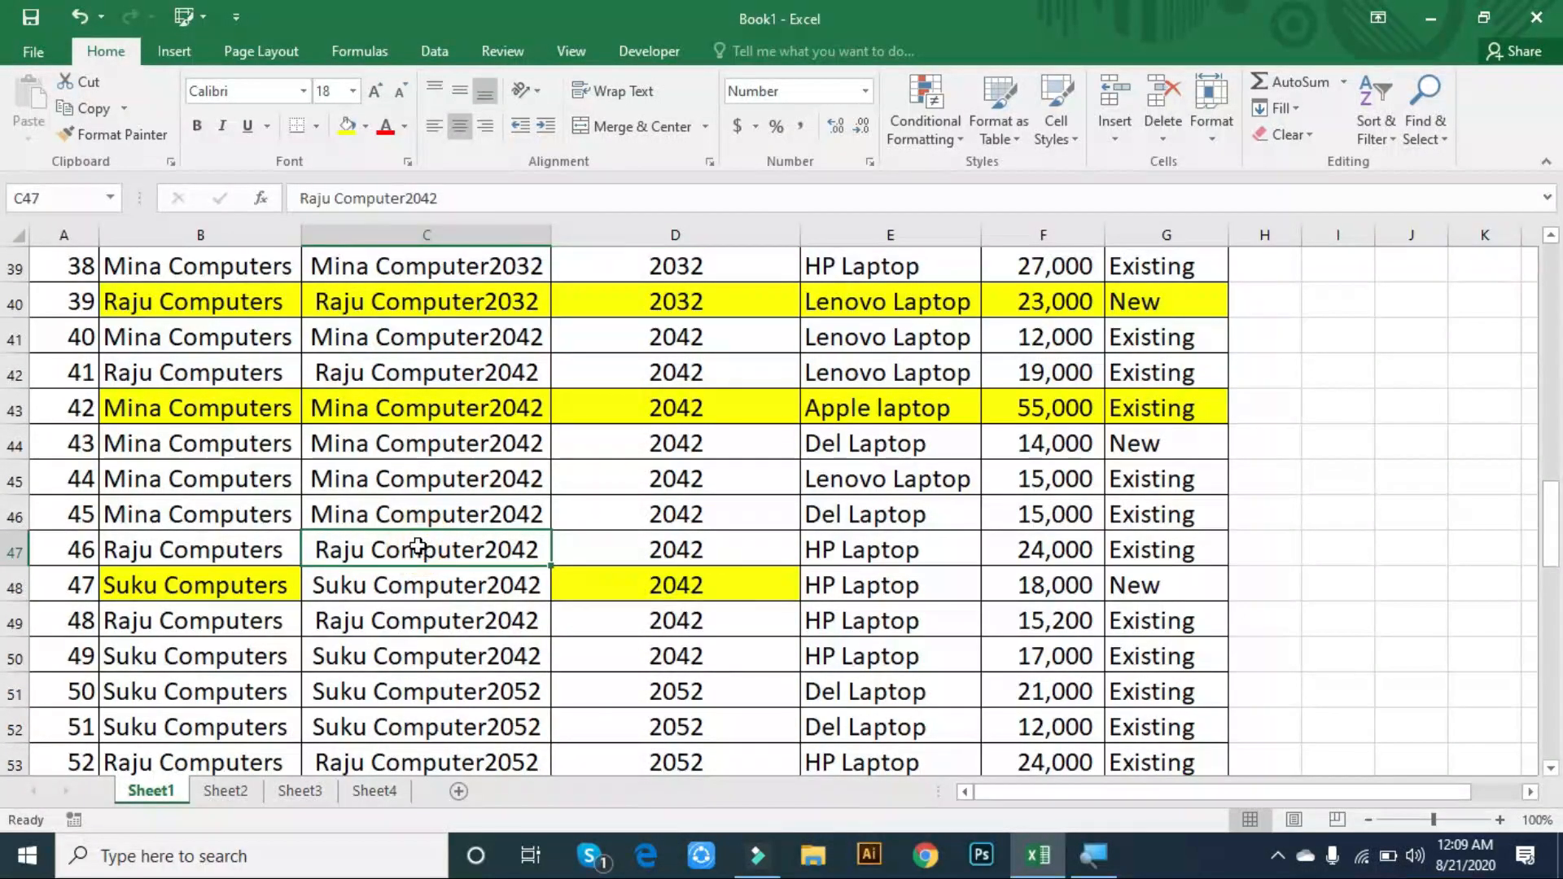
{"action": "left_click", "coordinate": [513, 585]}
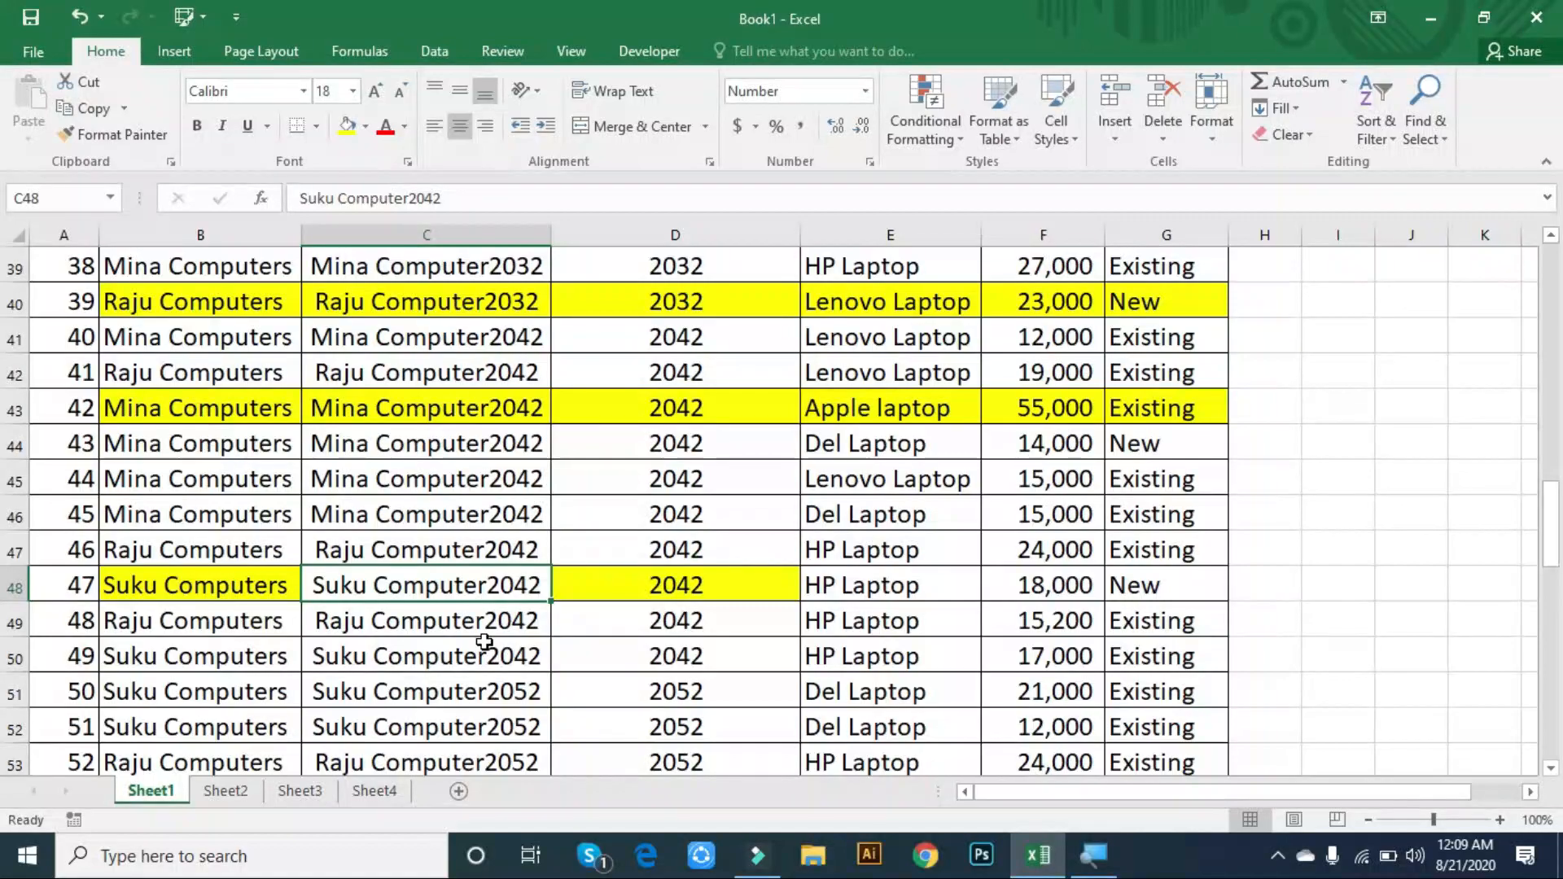
- Bring up the options for opening a workbook and look through recent files, This PC and Add a Place
{"action": "key", "text": "ctrl+o"}
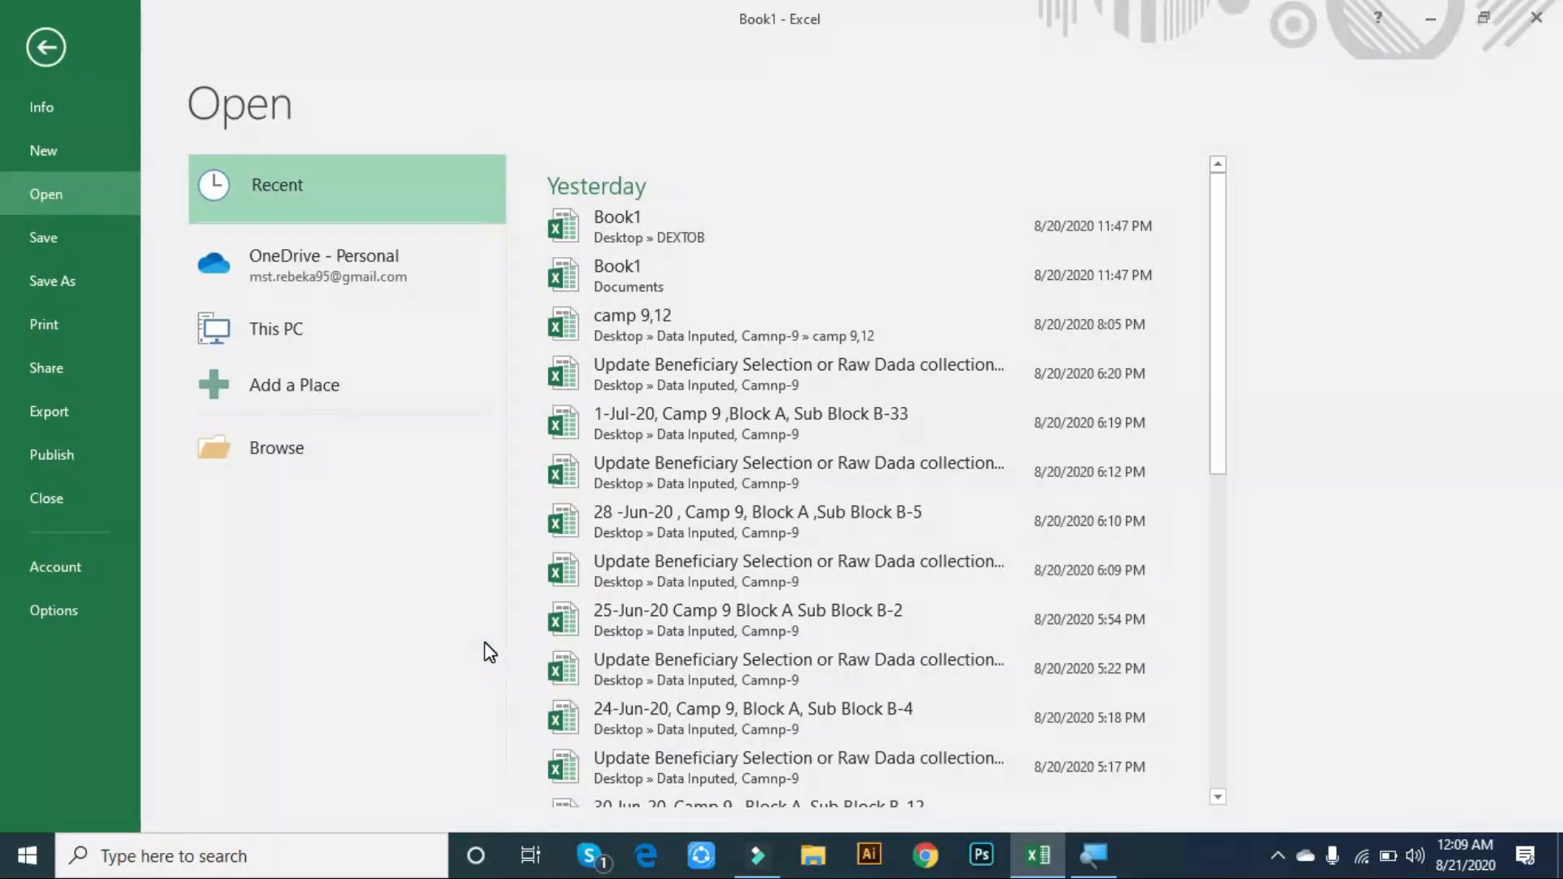
{"action": "left_click", "coordinate": [298, 180]}
{"action": "left_click", "coordinate": [299, 331]}
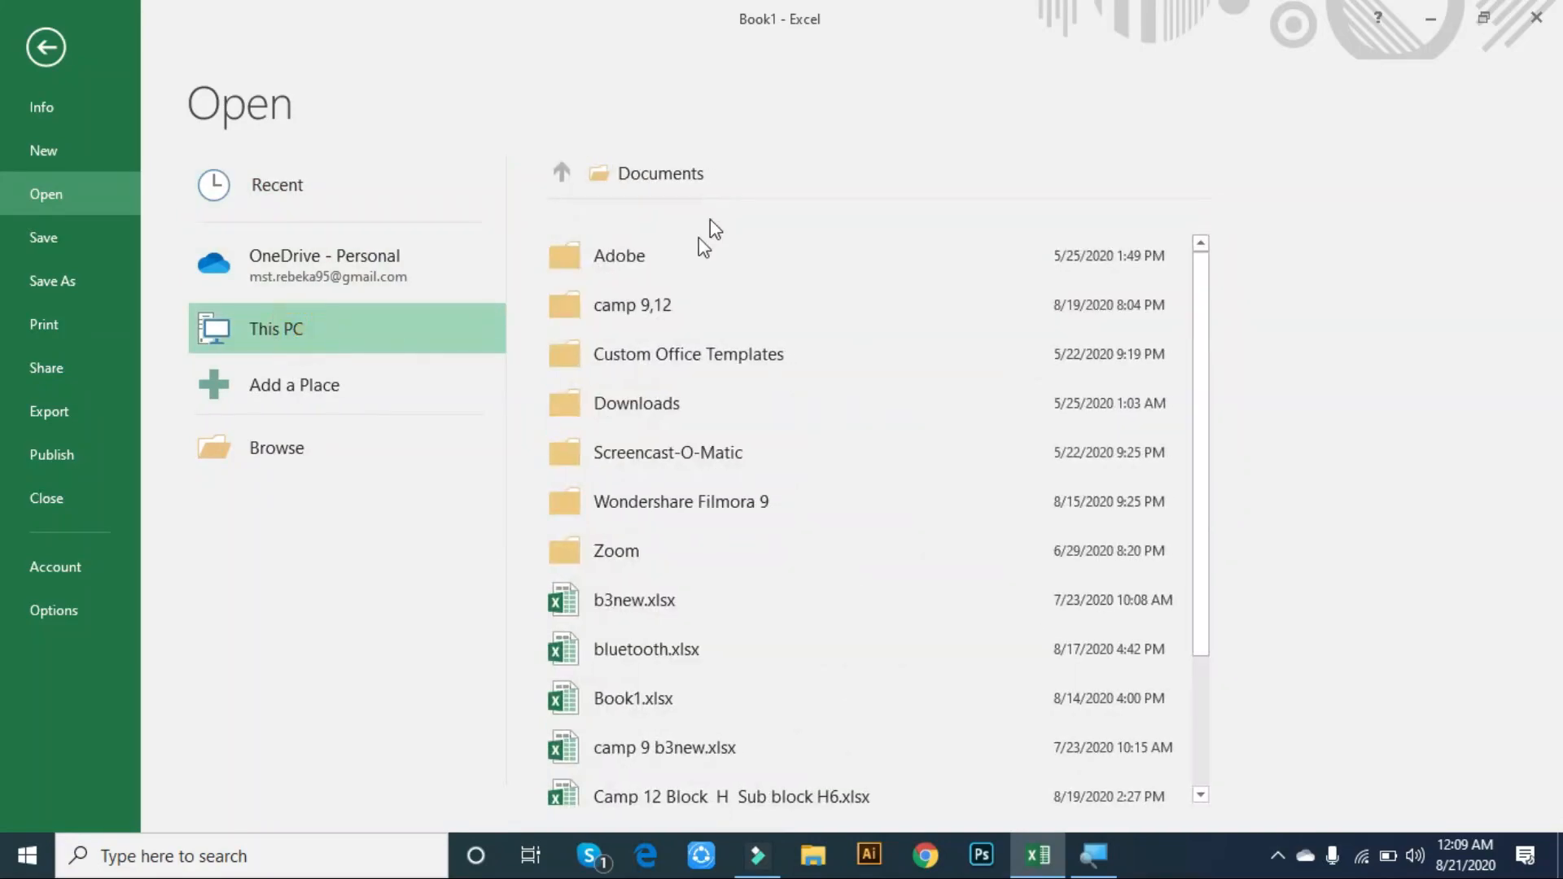
{"action": "left_click", "coordinate": [343, 397]}
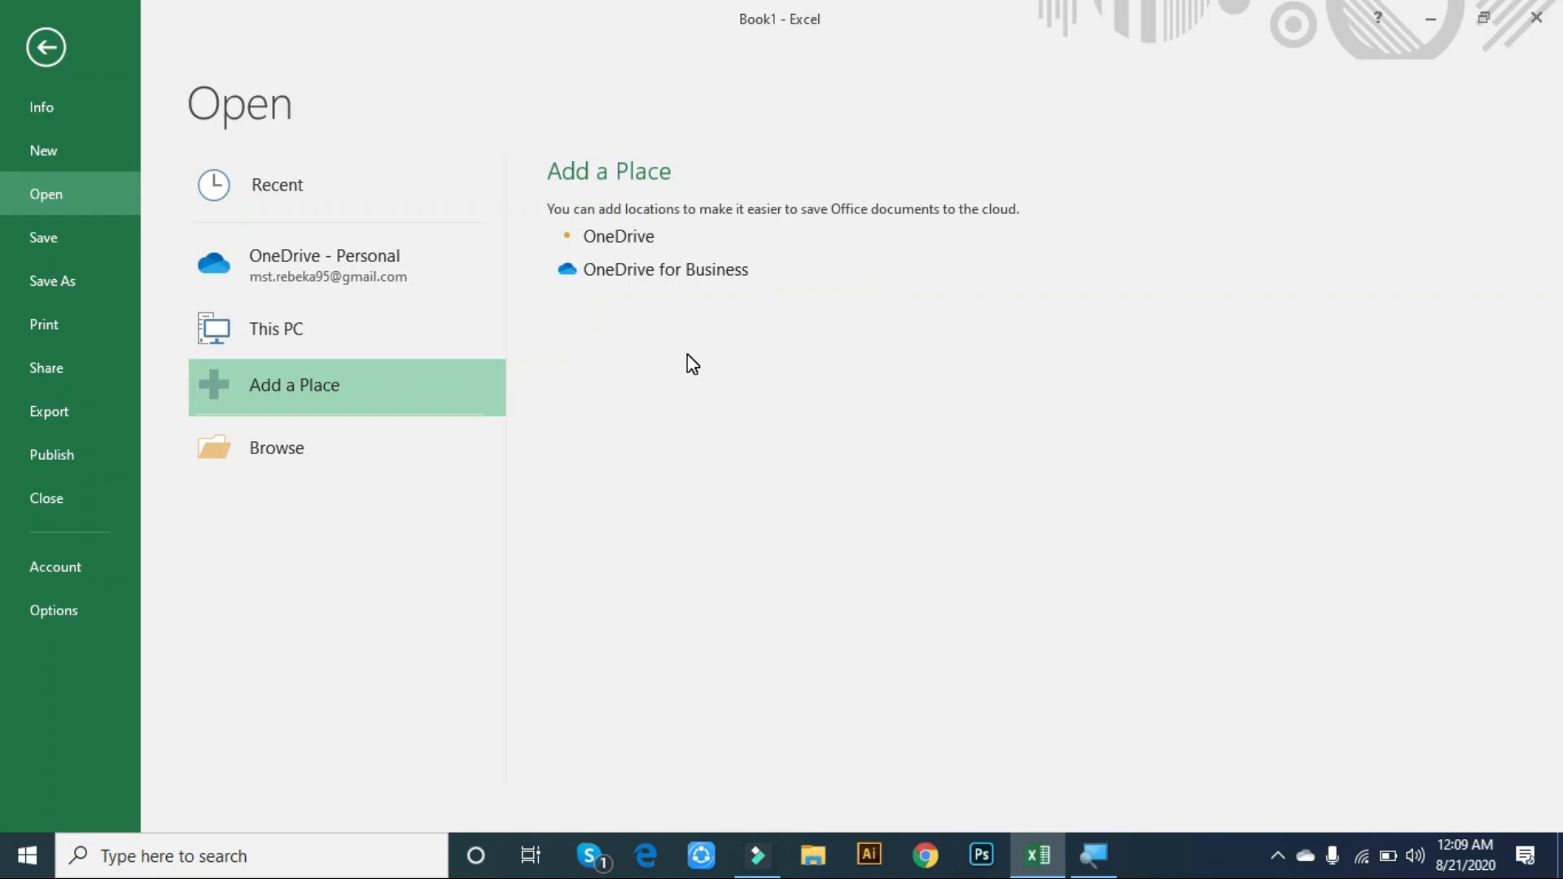
- Browse the 3D Objects, Desktop, Downloads and Local Disk (C:) locations for a workbook, and return to the sheet without opening one
{"action": "left_click", "coordinate": [294, 474]}
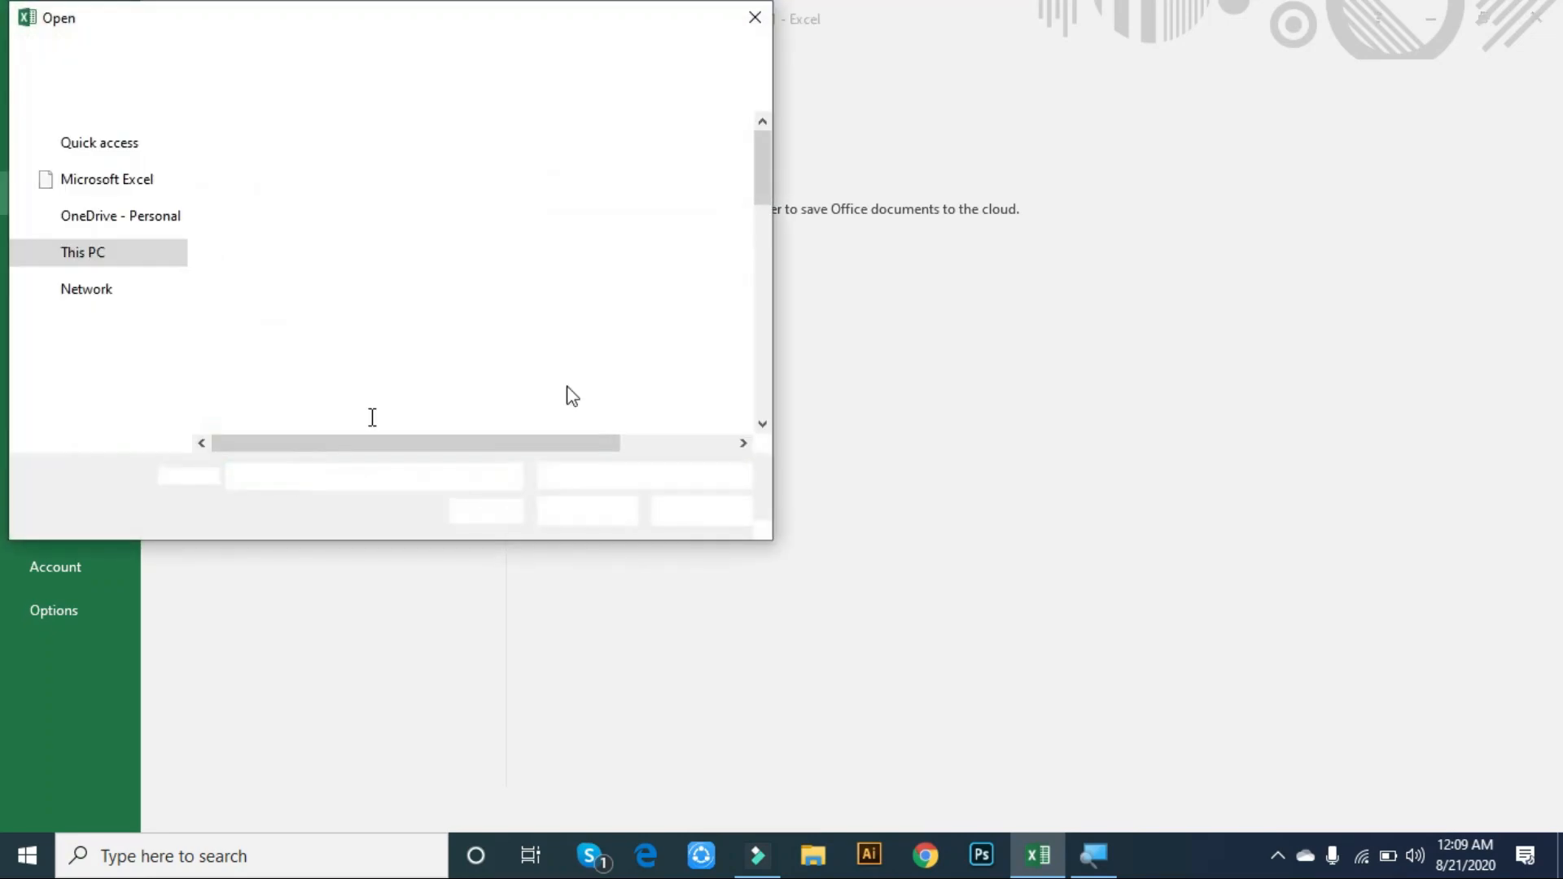
{"action": "left_click", "coordinate": [103, 162]}
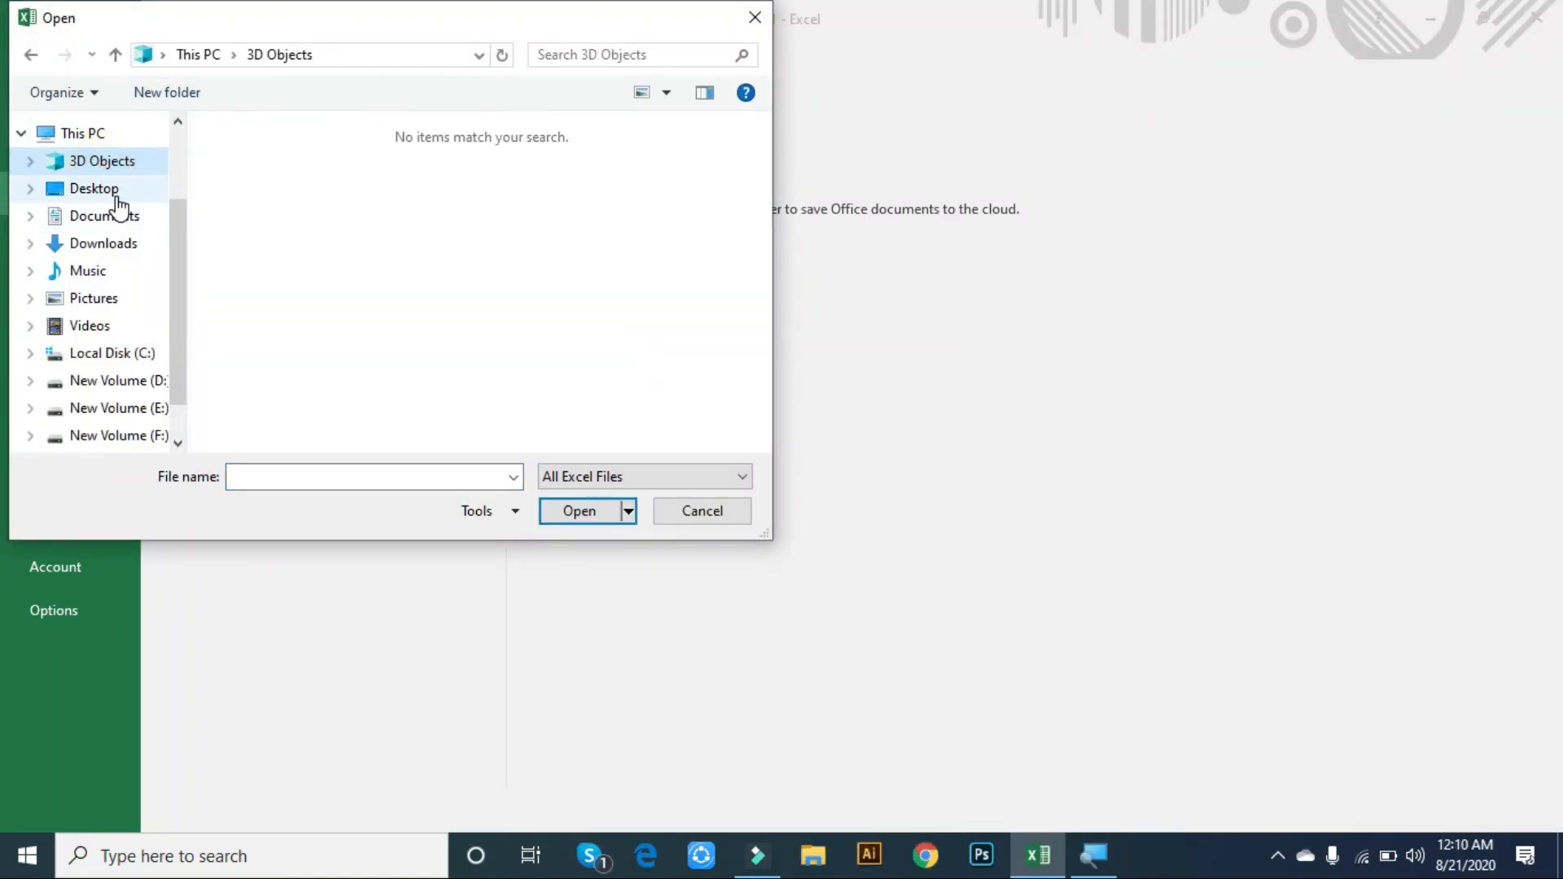
{"action": "left_click", "coordinate": [114, 192]}
{"action": "left_click", "coordinate": [115, 242]}
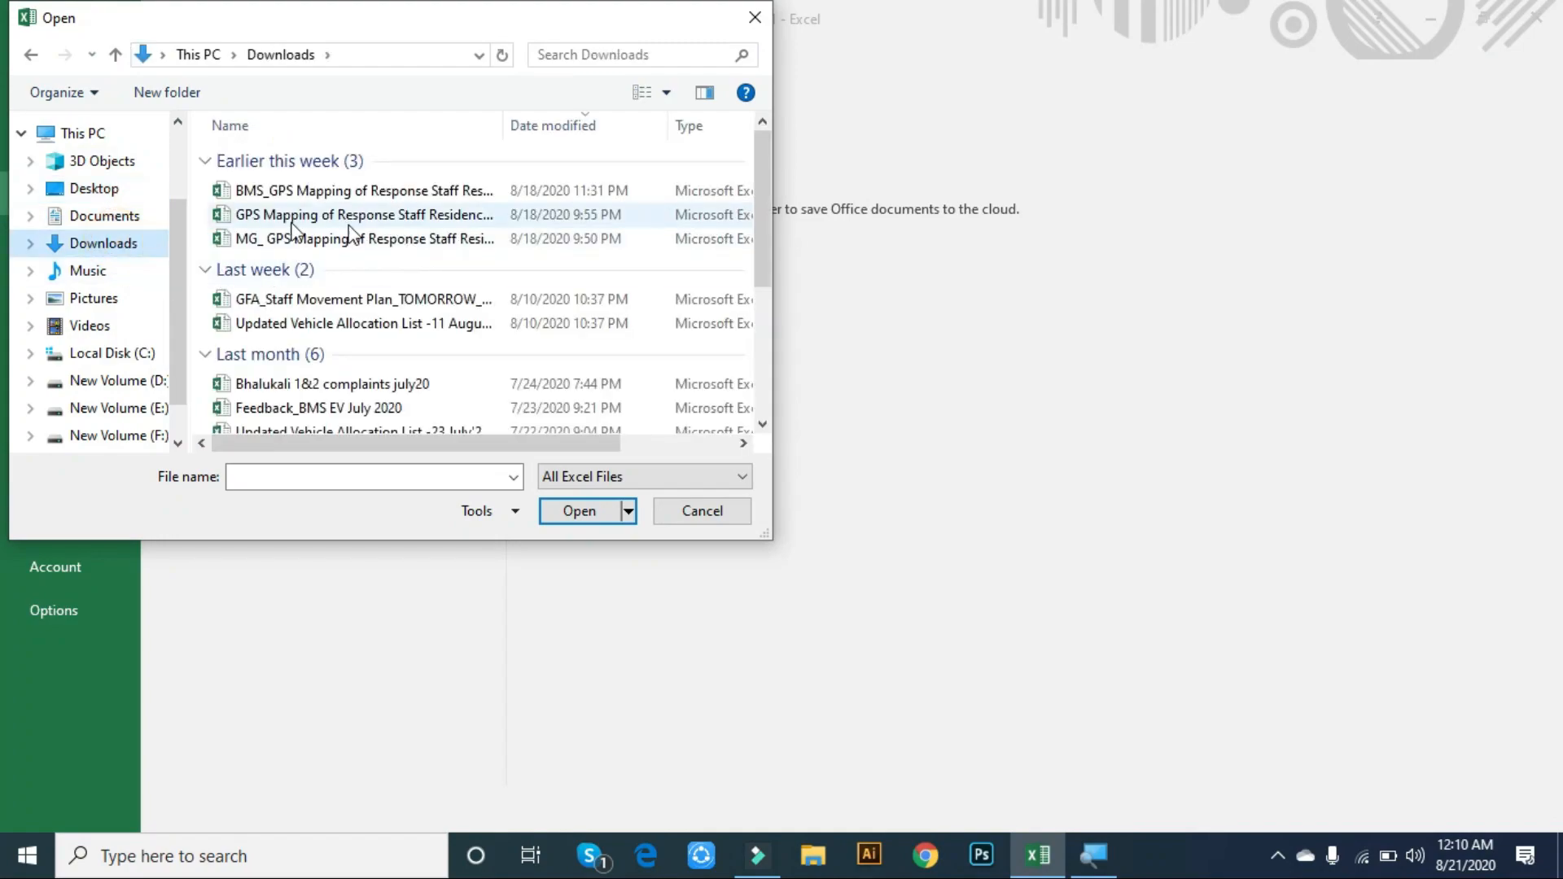
{"action": "left_click", "coordinate": [112, 358]}
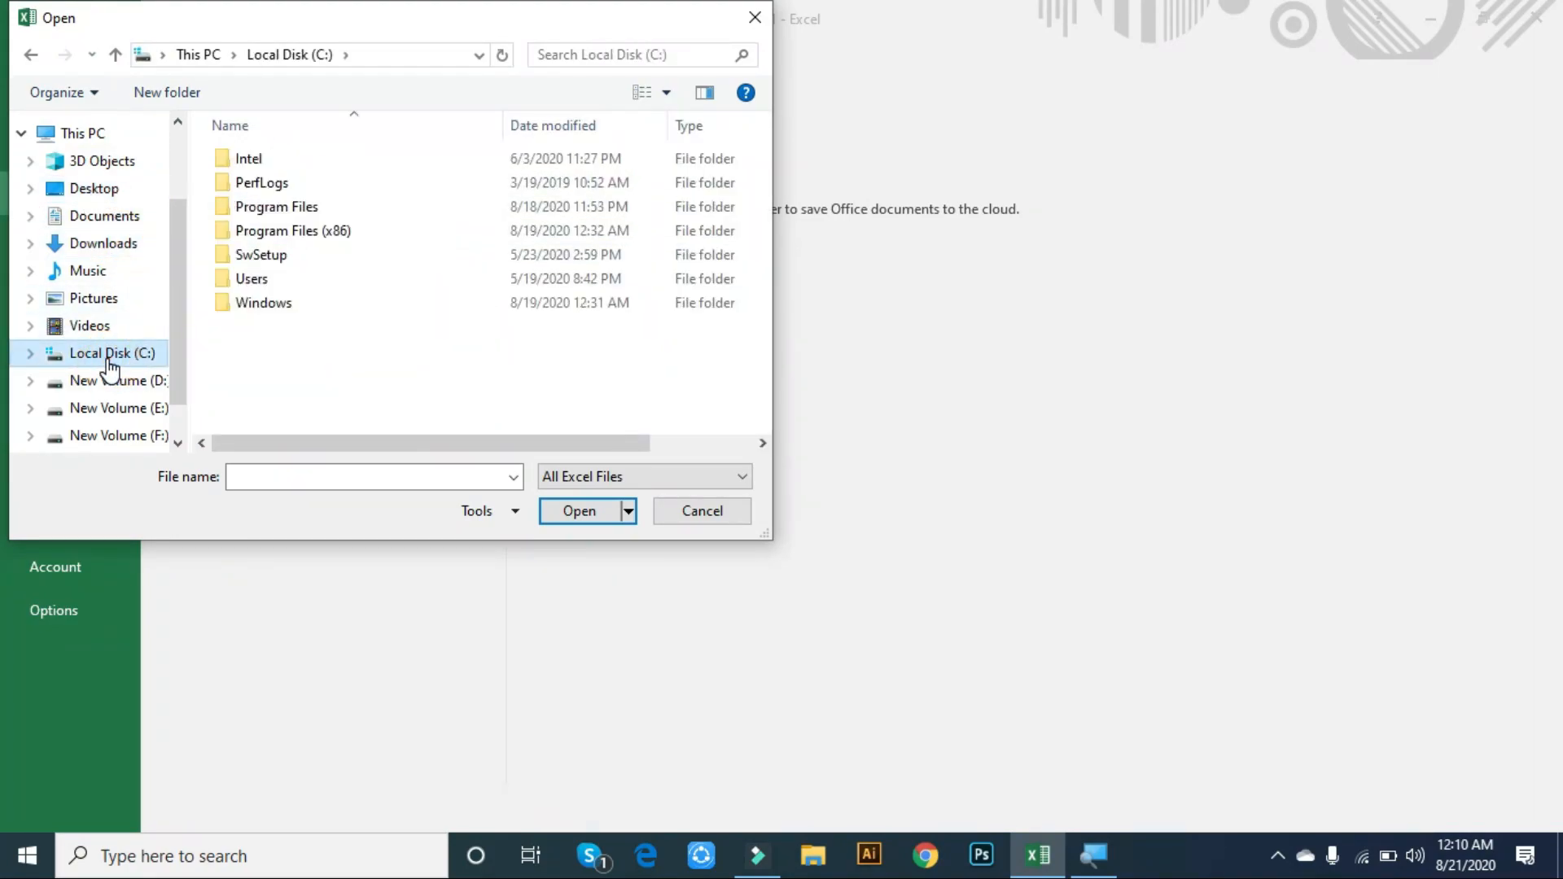
{"action": "left_click", "coordinate": [749, 19]}
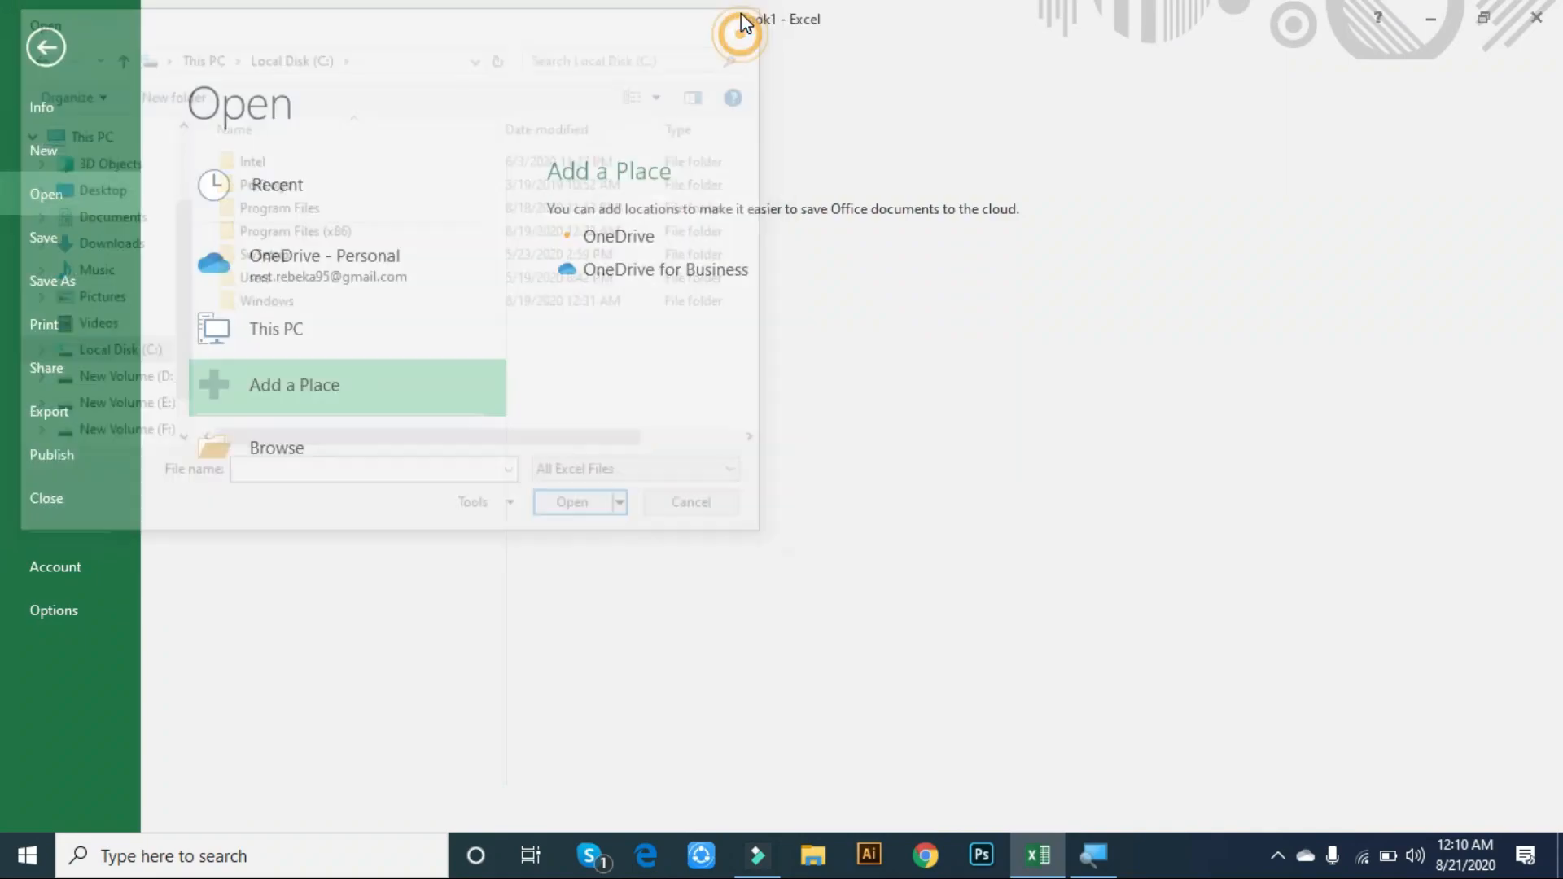
{"action": "left_click", "coordinate": [38, 43]}
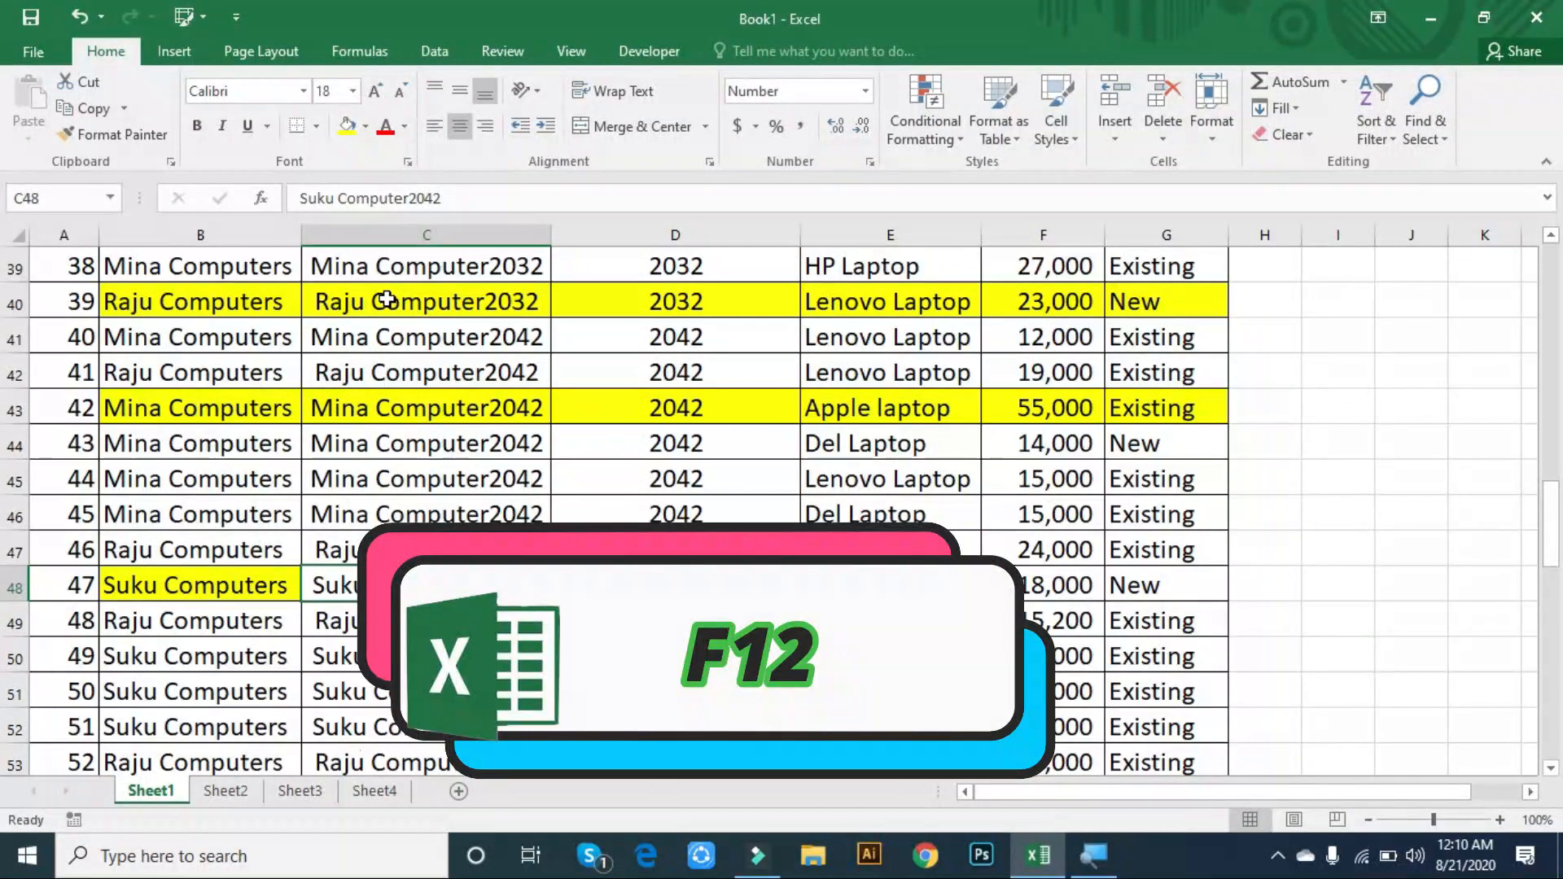
- Save the workbook under the name work in the Videos folder as an Excel Workbook
{"action": "key", "text": "F12"}
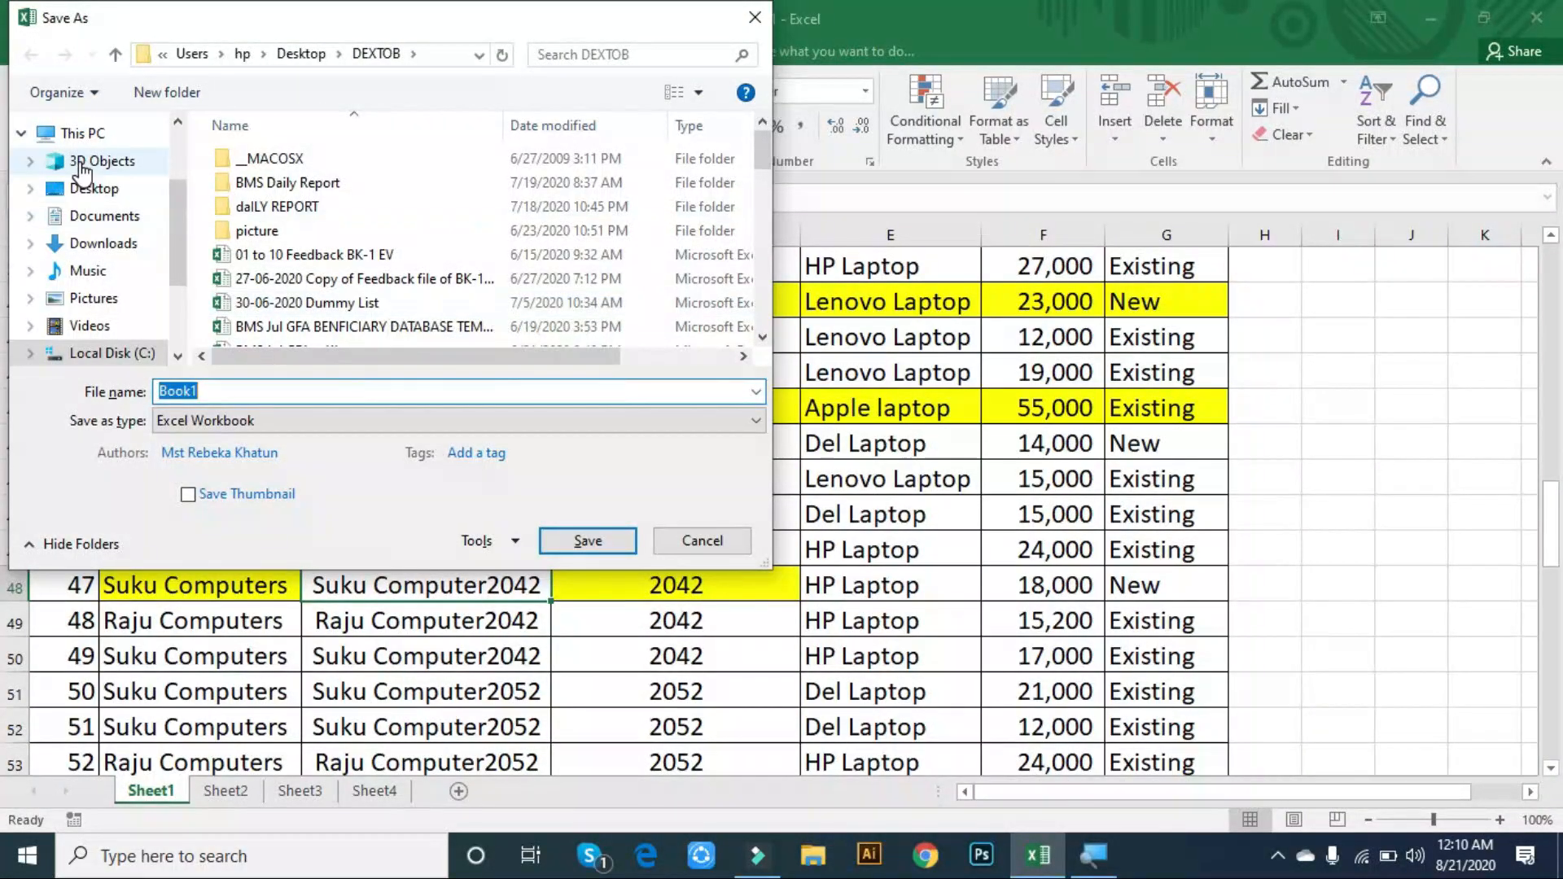
{"action": "left_click", "coordinate": [114, 300]}
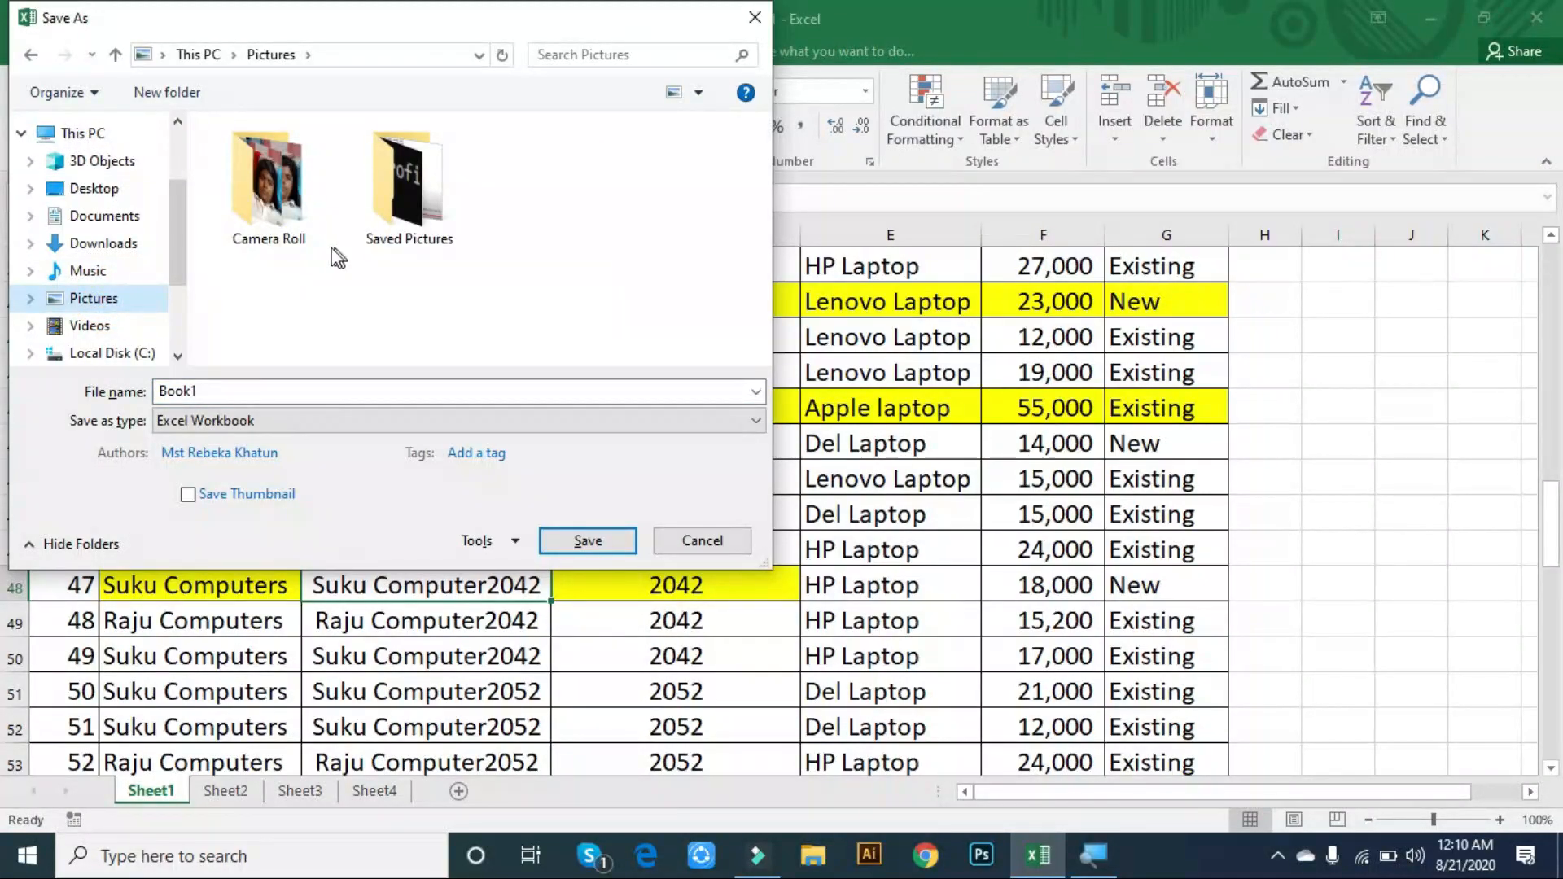
{"action": "left_click", "coordinate": [115, 328]}
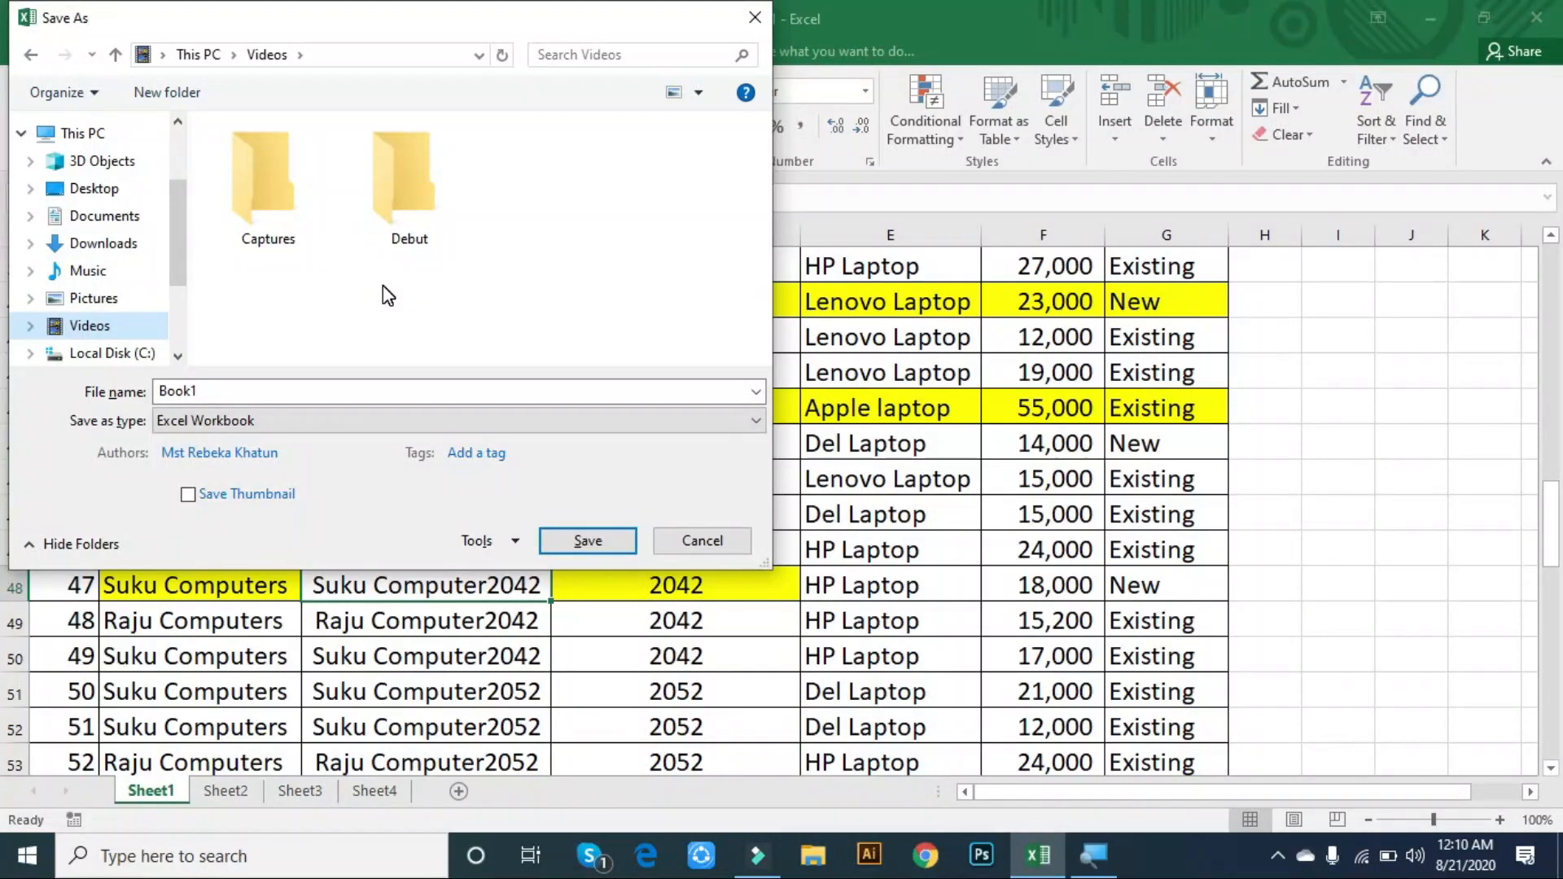
{"action": "left_click", "coordinate": [236, 391]}
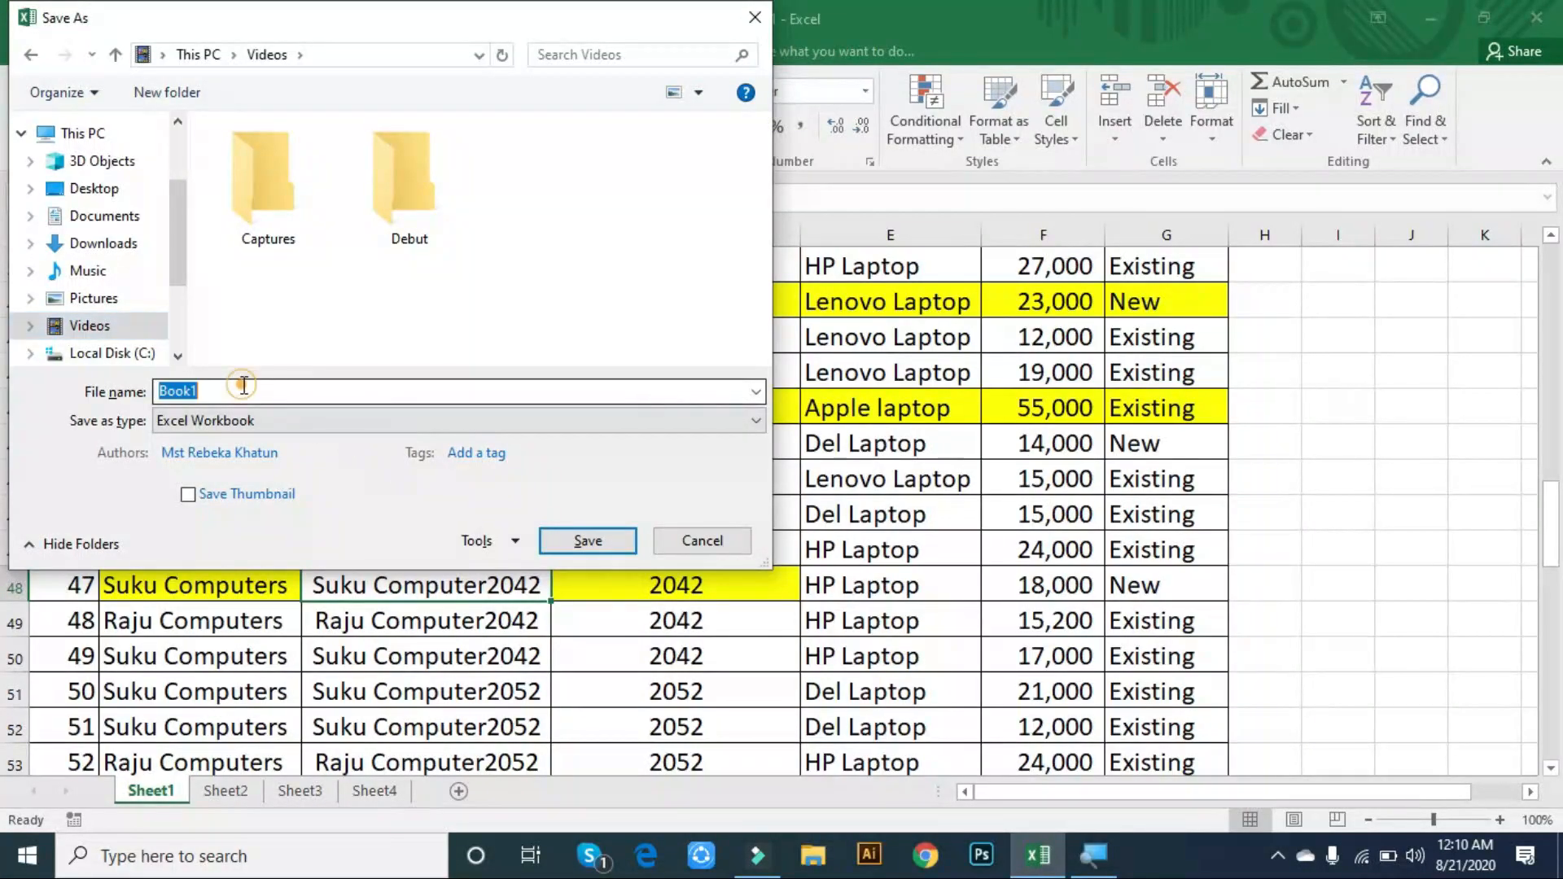
{"action": "type", "text": "work"}
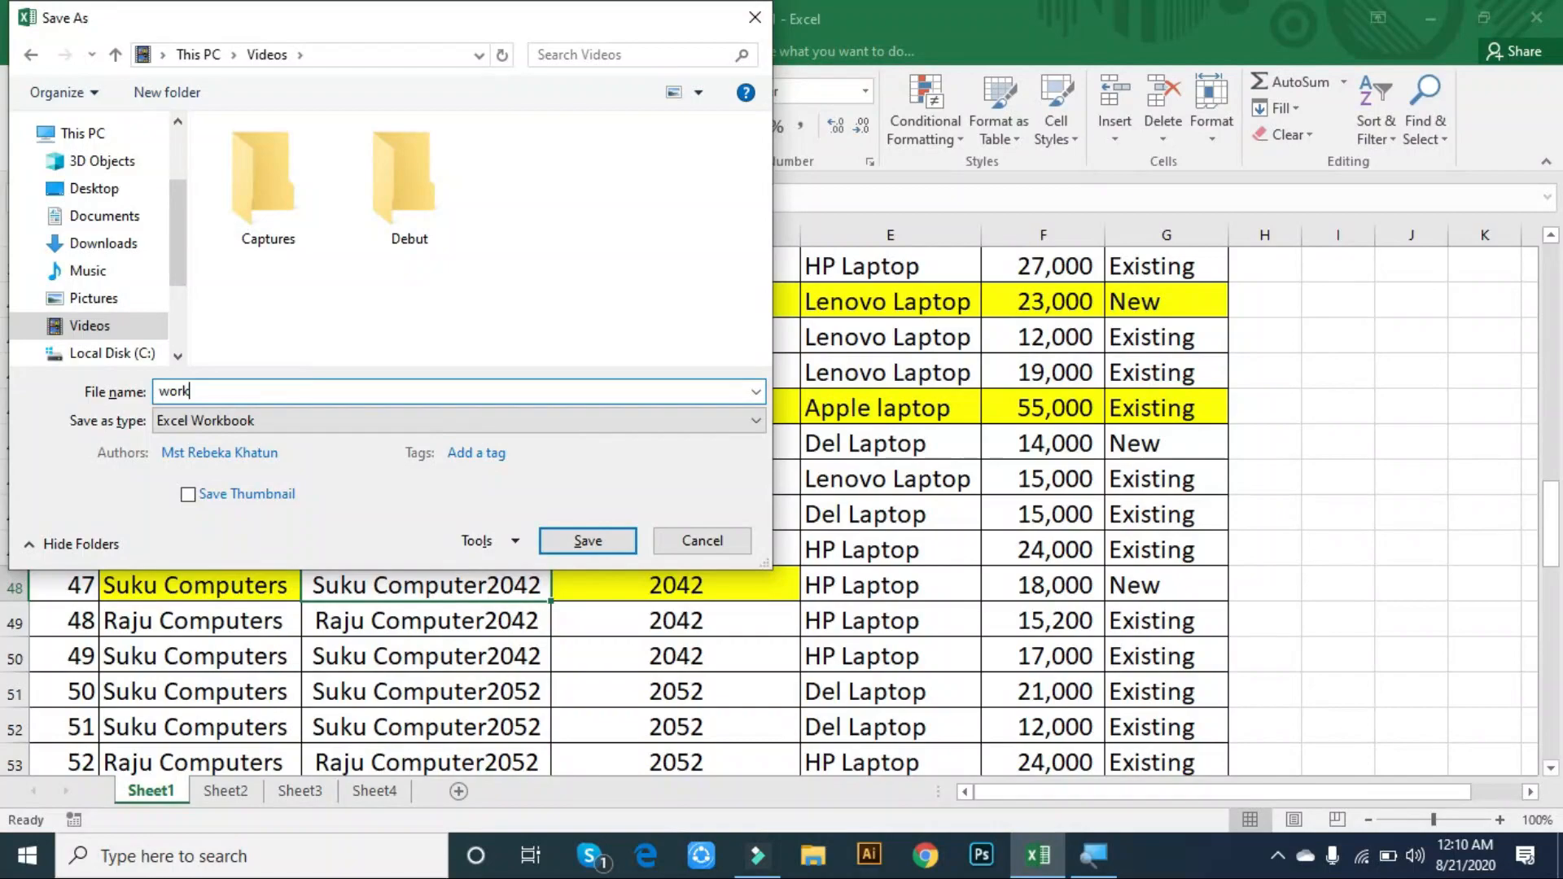
{"action": "left_click", "coordinate": [562, 540]}
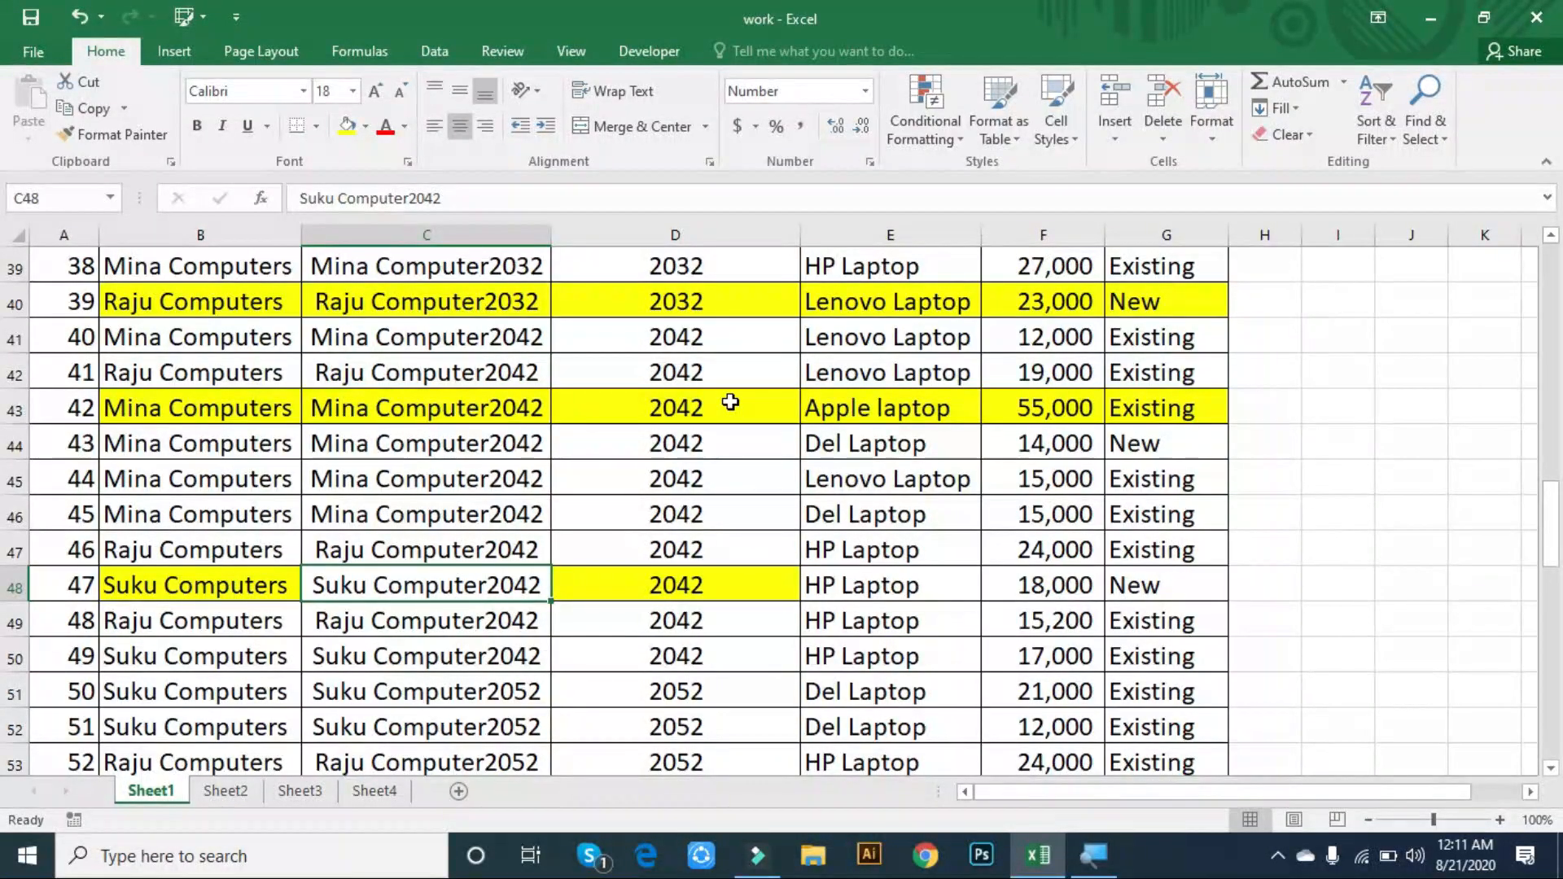
- Bring up the print settings and preview for the active sheet
{"action": "key", "text": "ctrl+p"}
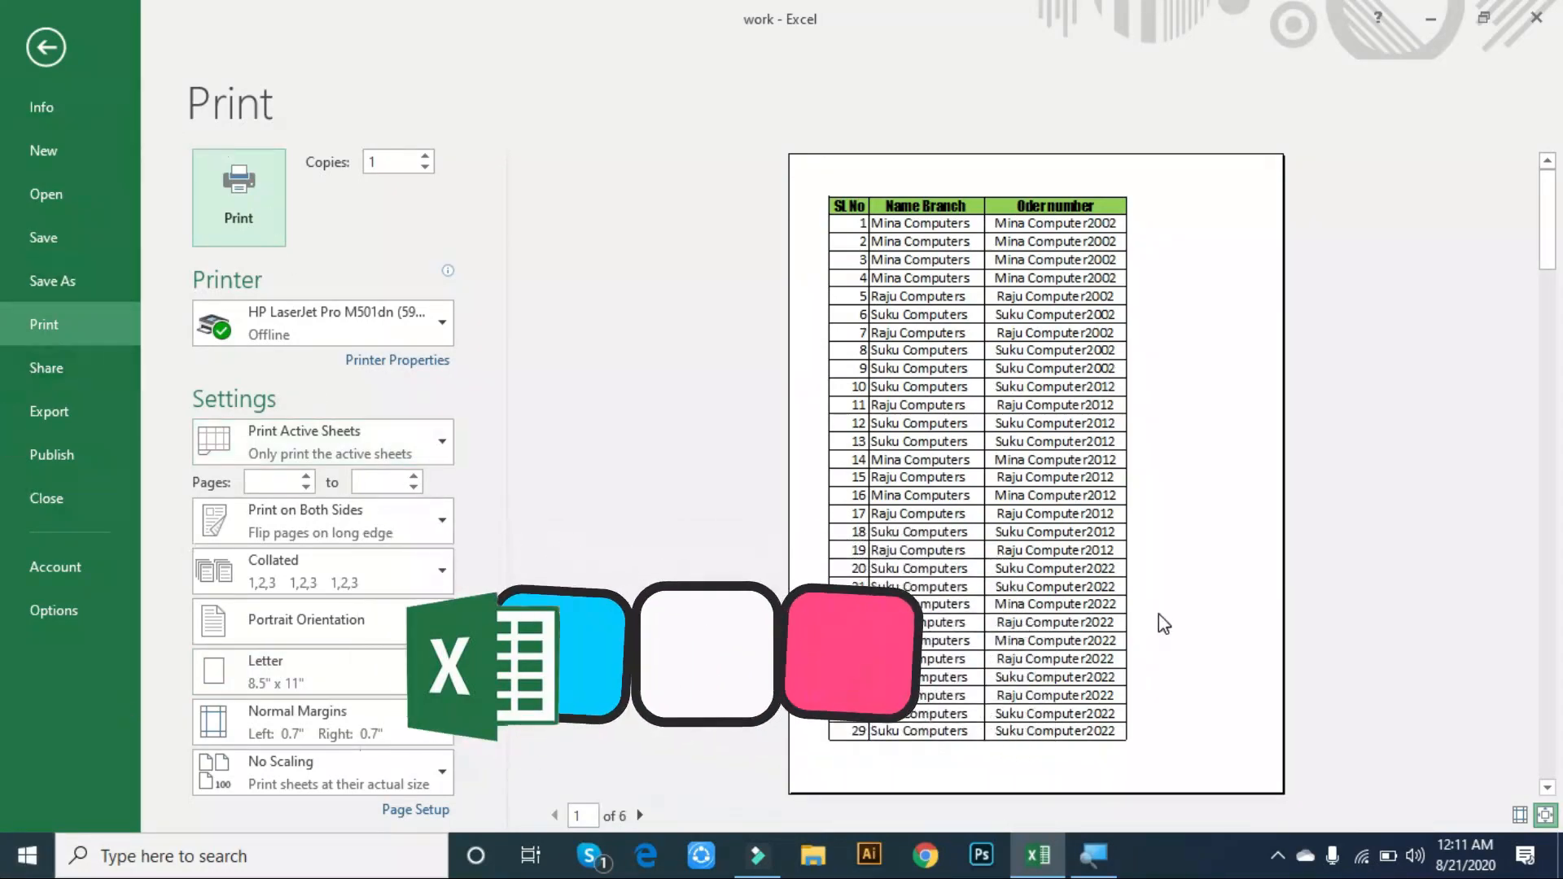
- Switch to Chrome and go to youtube.com
{"action": "left_click", "coordinate": [926, 855]}
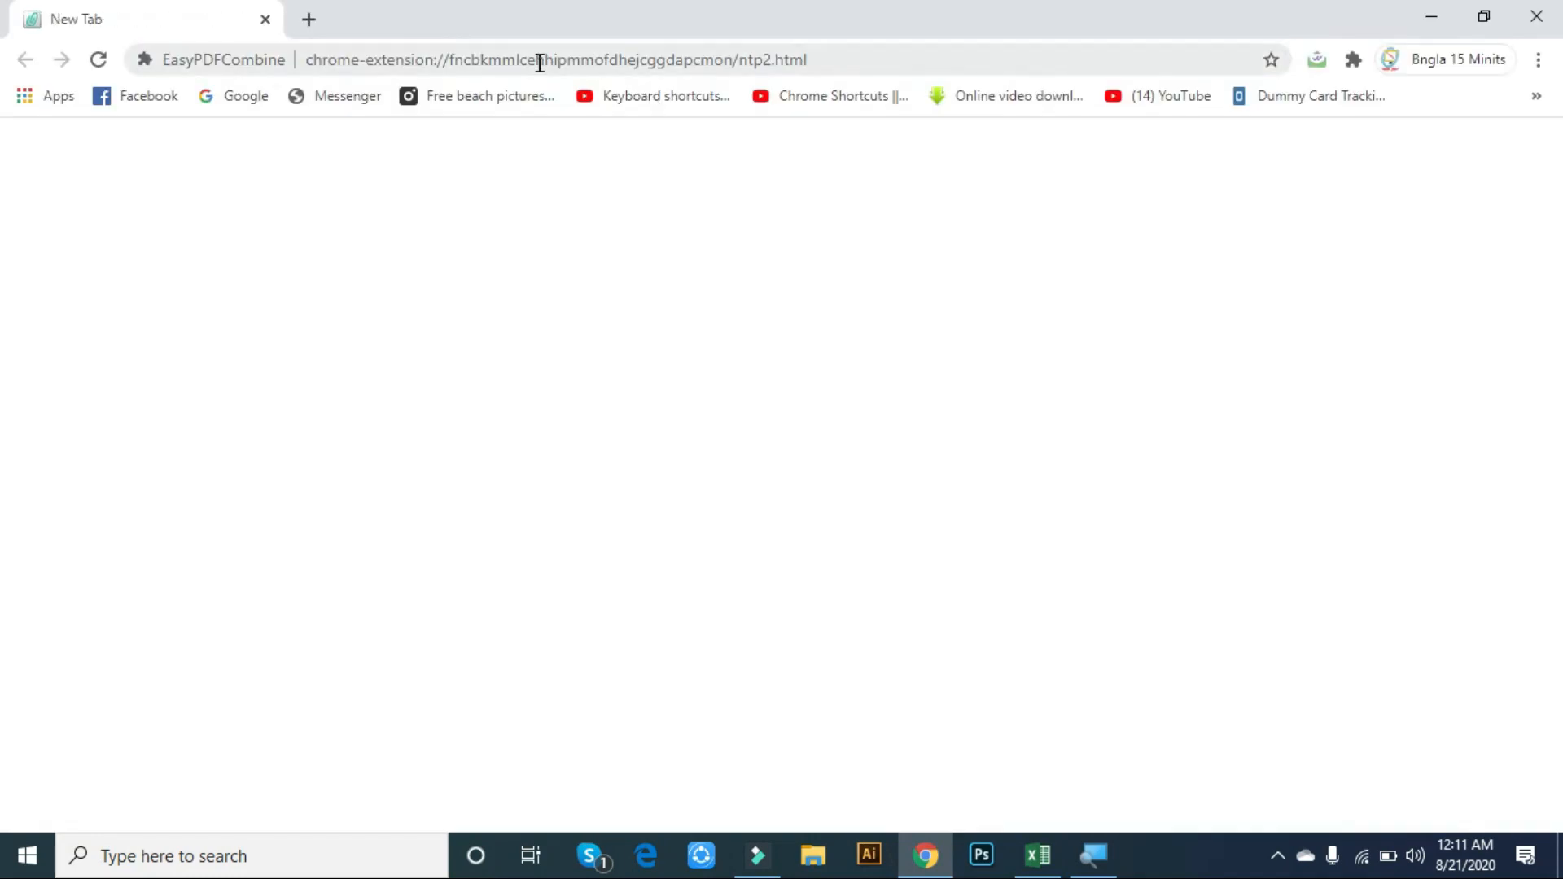
{"action": "left_click", "coordinate": [399, 61]}
{"action": "type", "text": "youtube.com"}
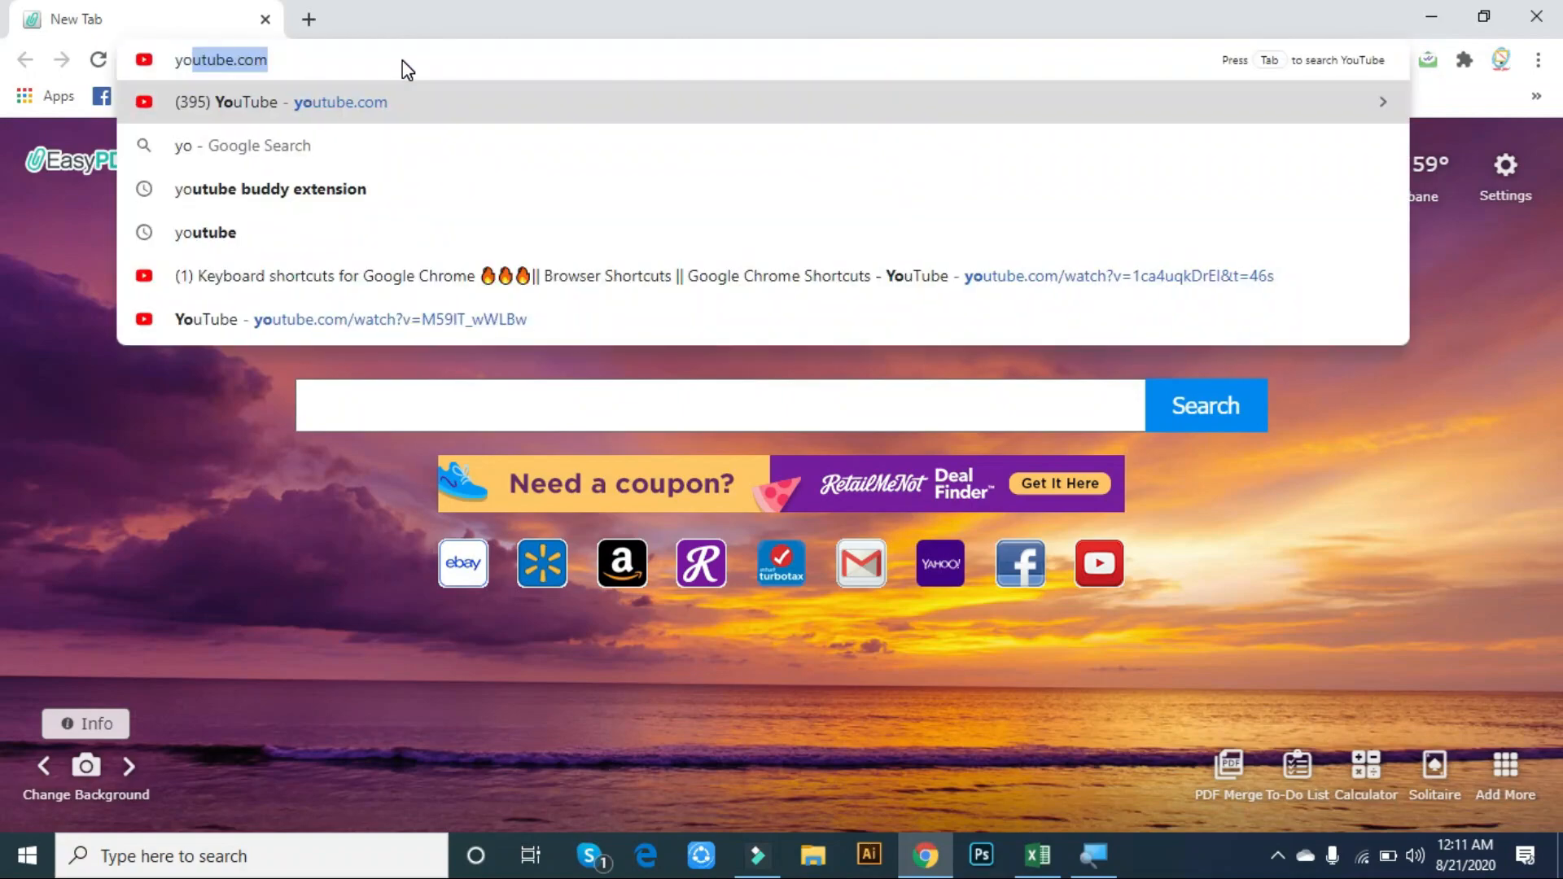
{"action": "key", "text": "Return"}
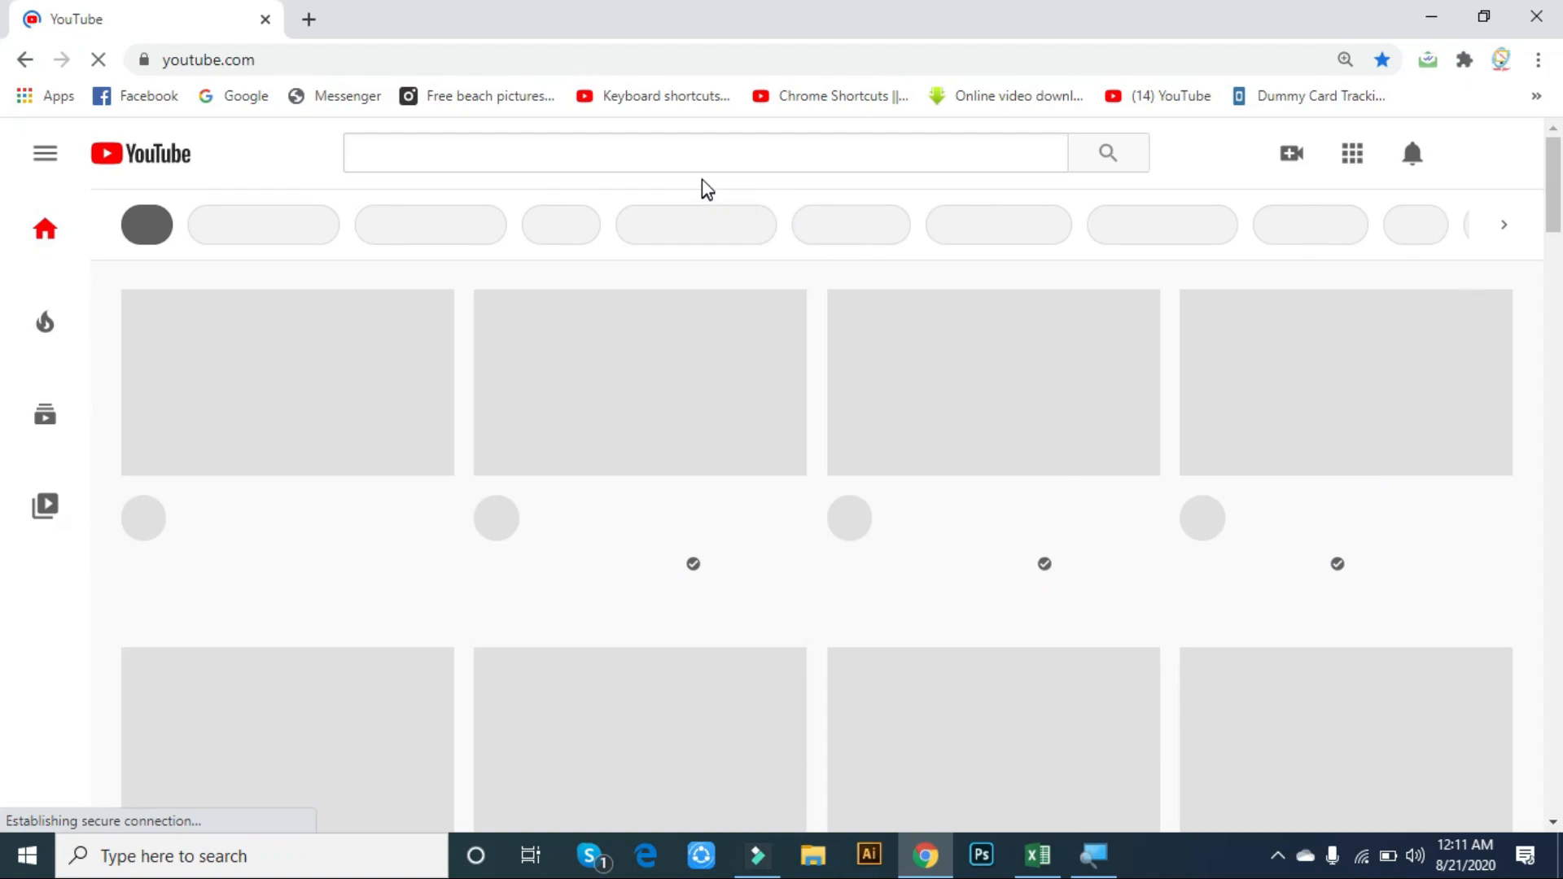
- Search YouTube for "bangla 15 minits computer school"
{"action": "left_click", "coordinate": [705, 151]}
{"action": "type", "text": "1"}
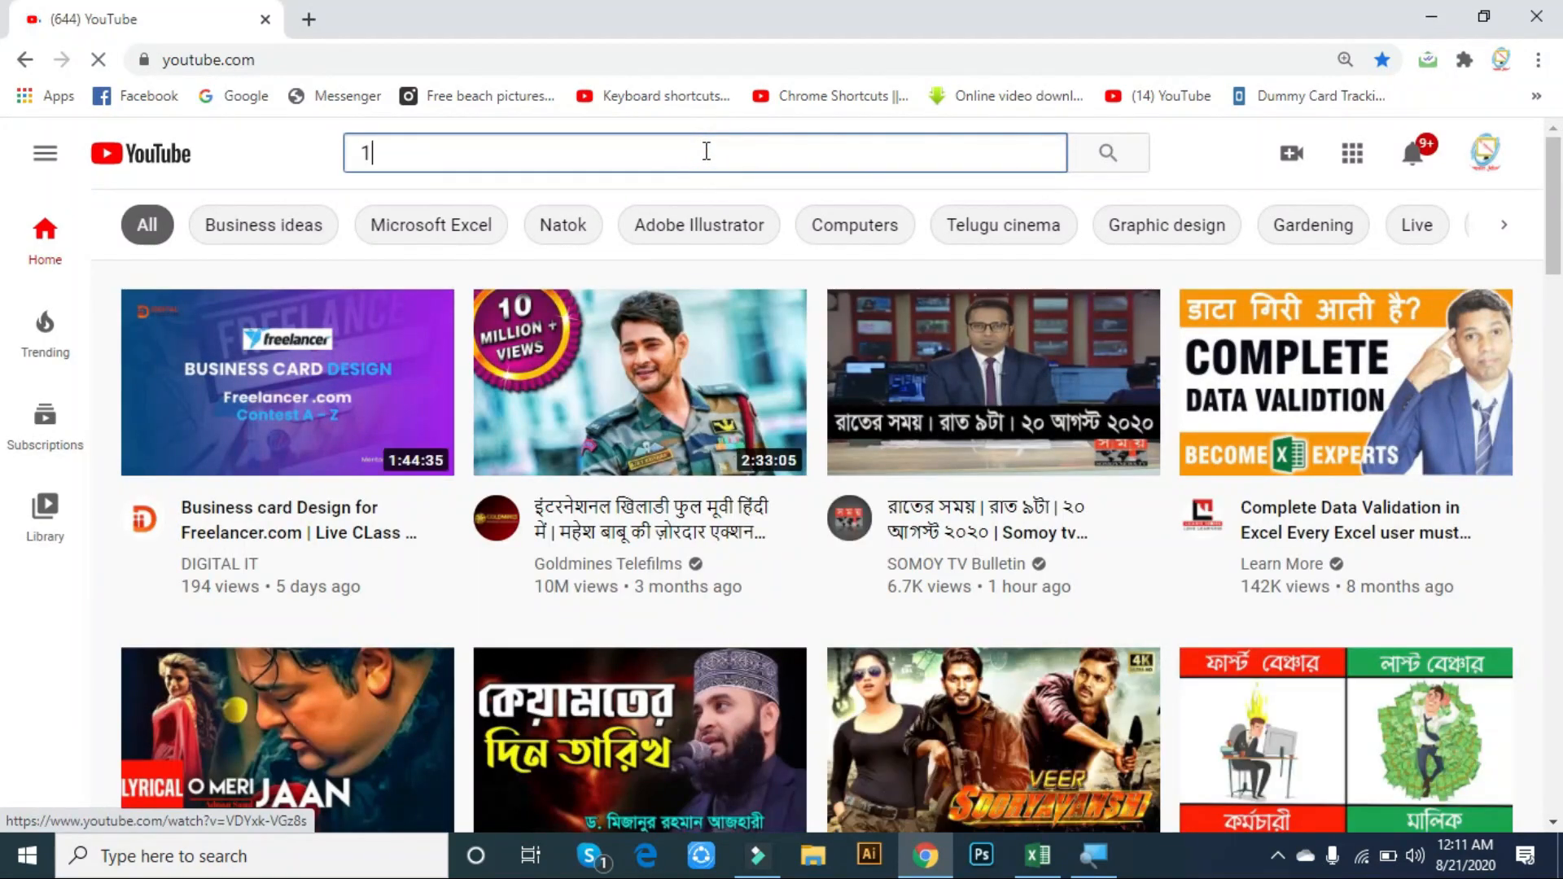
{"action": "key", "text": "BackSpace"}
{"action": "type", "text": "bang"}
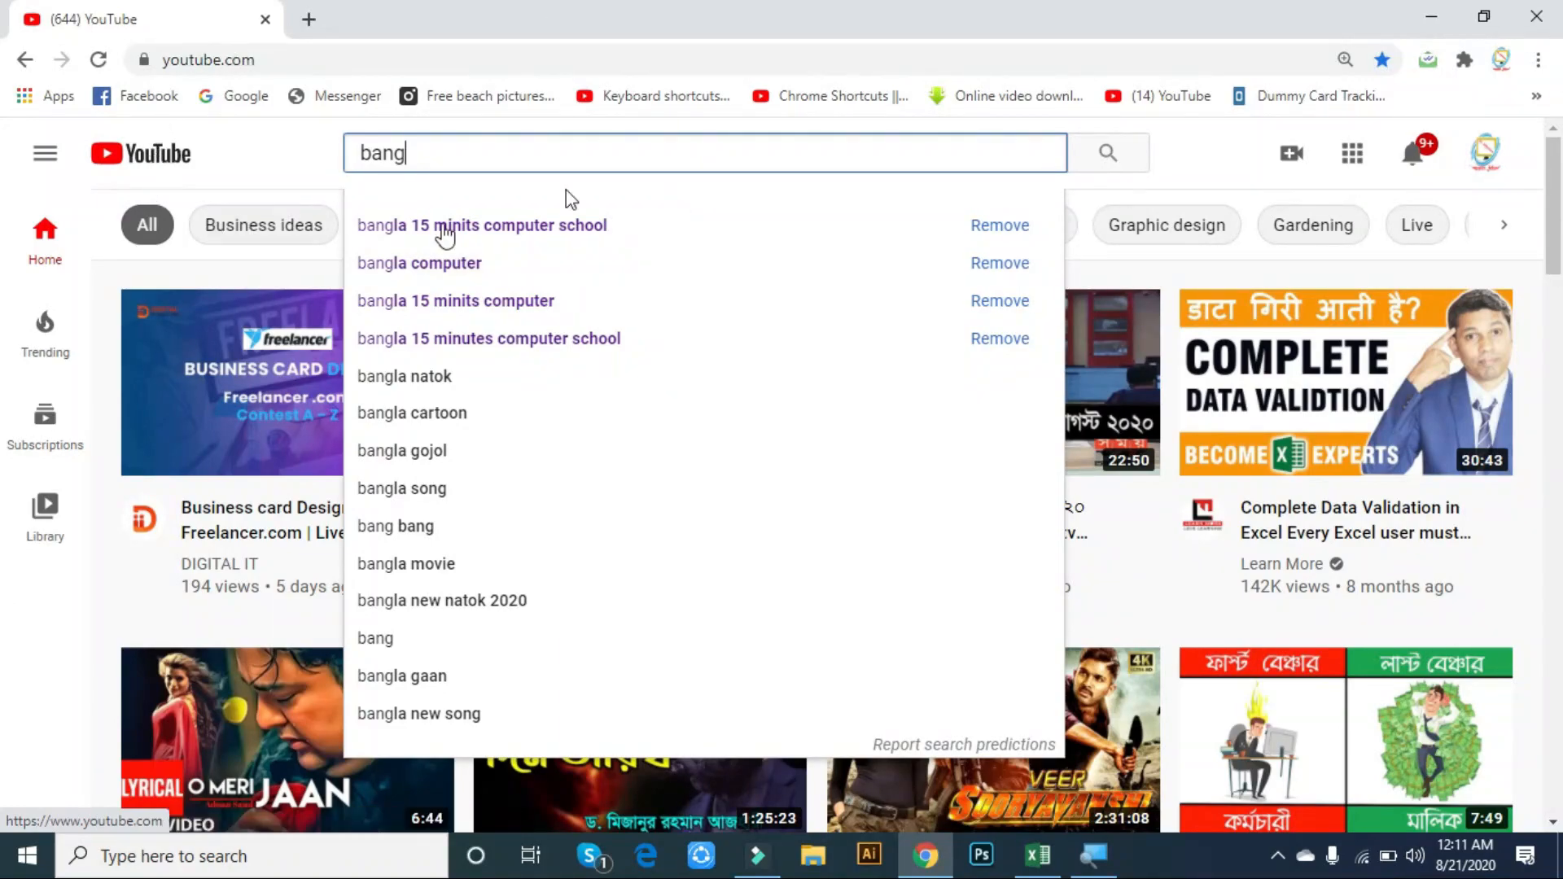
{"action": "left_click", "coordinate": [573, 232]}
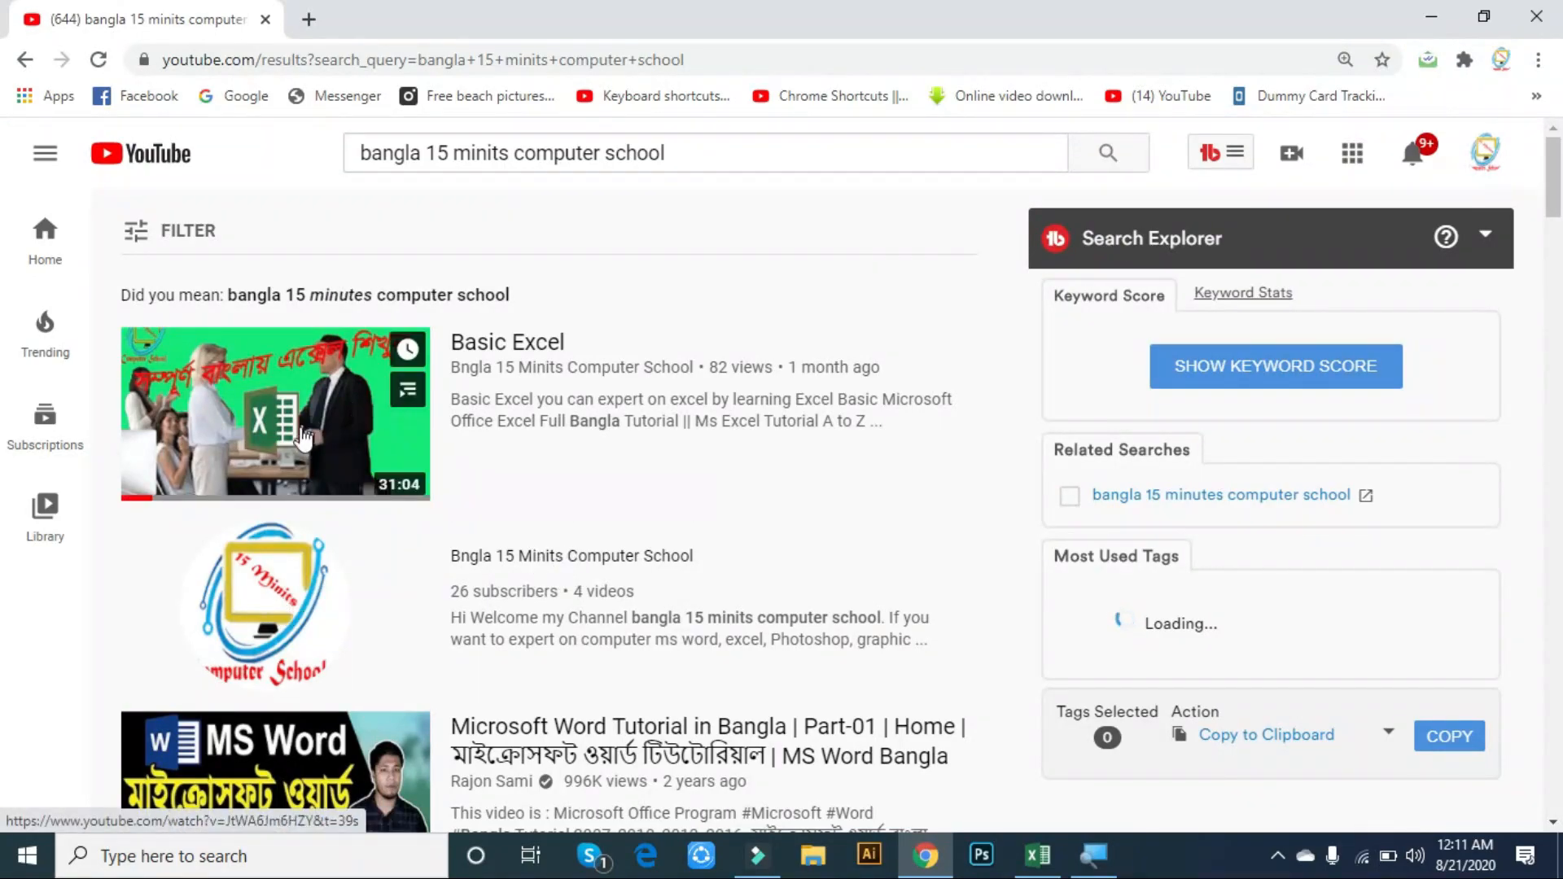
- View the uploads on the Bngla 15 Minits Computer School channel page, and switch back to the work workbook in Excel
{"action": "mouse_move", "coordinate": [305, 424]}
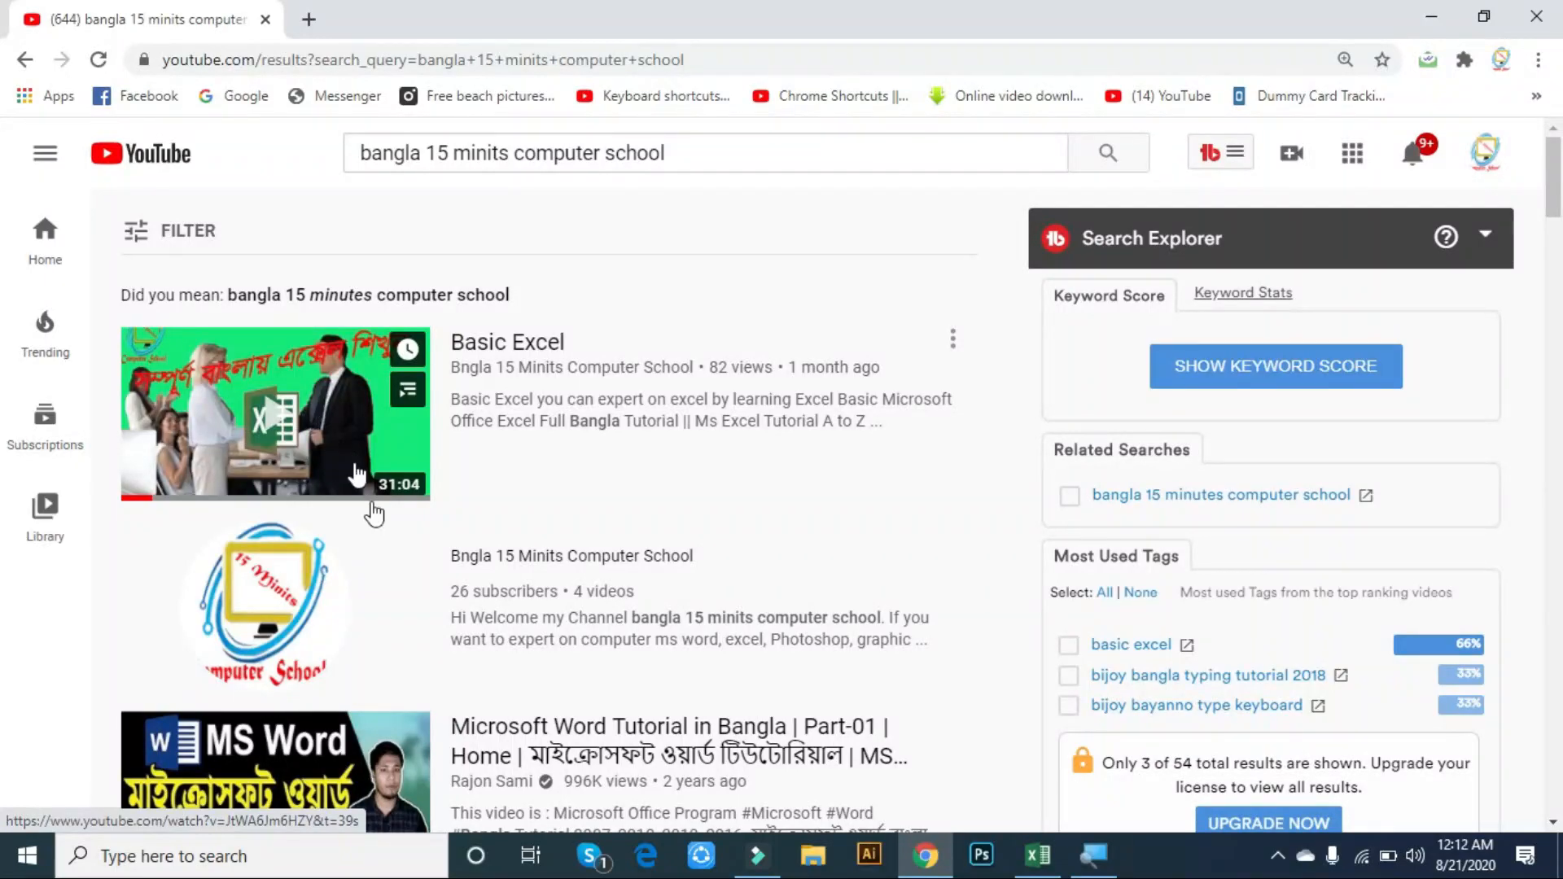
{"action": "left_click", "coordinate": [635, 559]}
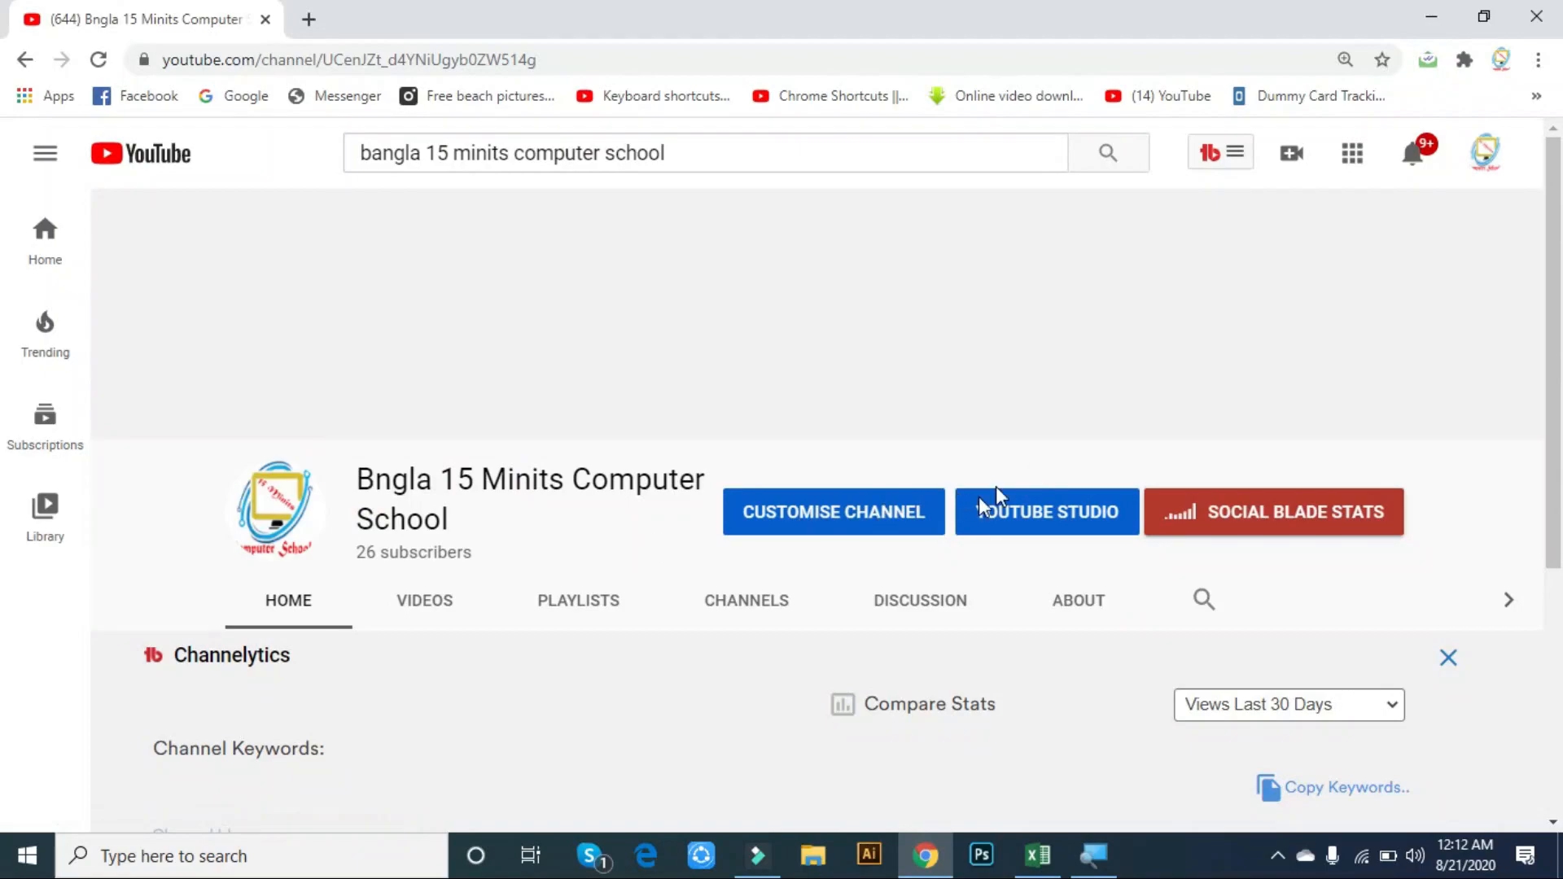
{"action": "scroll", "coordinate": [981, 501], "scroll_direction": "down", "scroll_amount": 4}
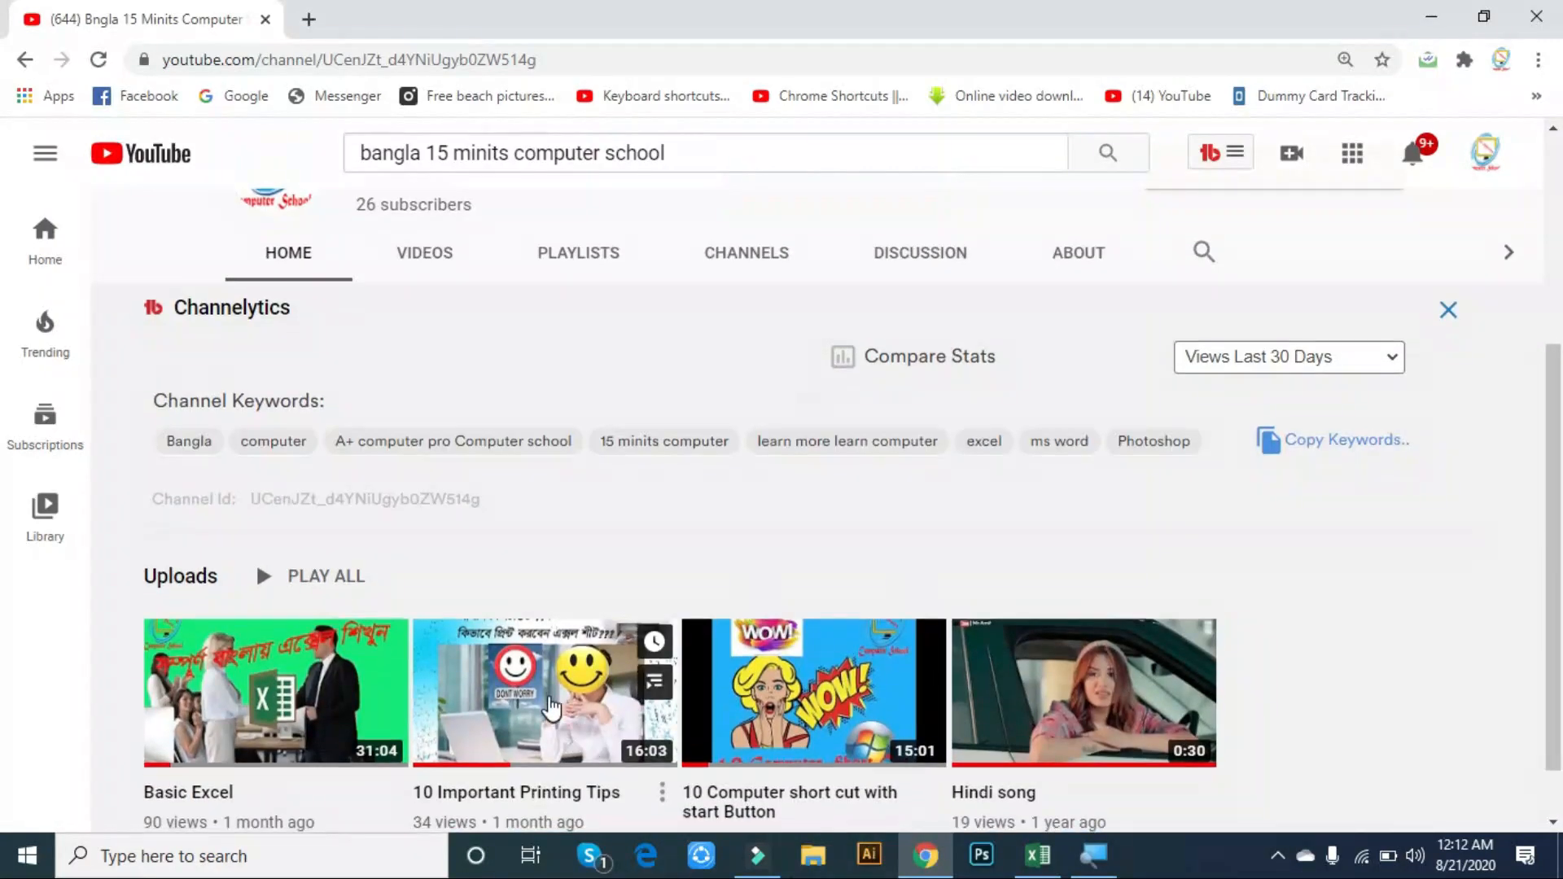
{"action": "scroll", "coordinate": [529, 700], "scroll_direction": "down", "scroll_amount": 1}
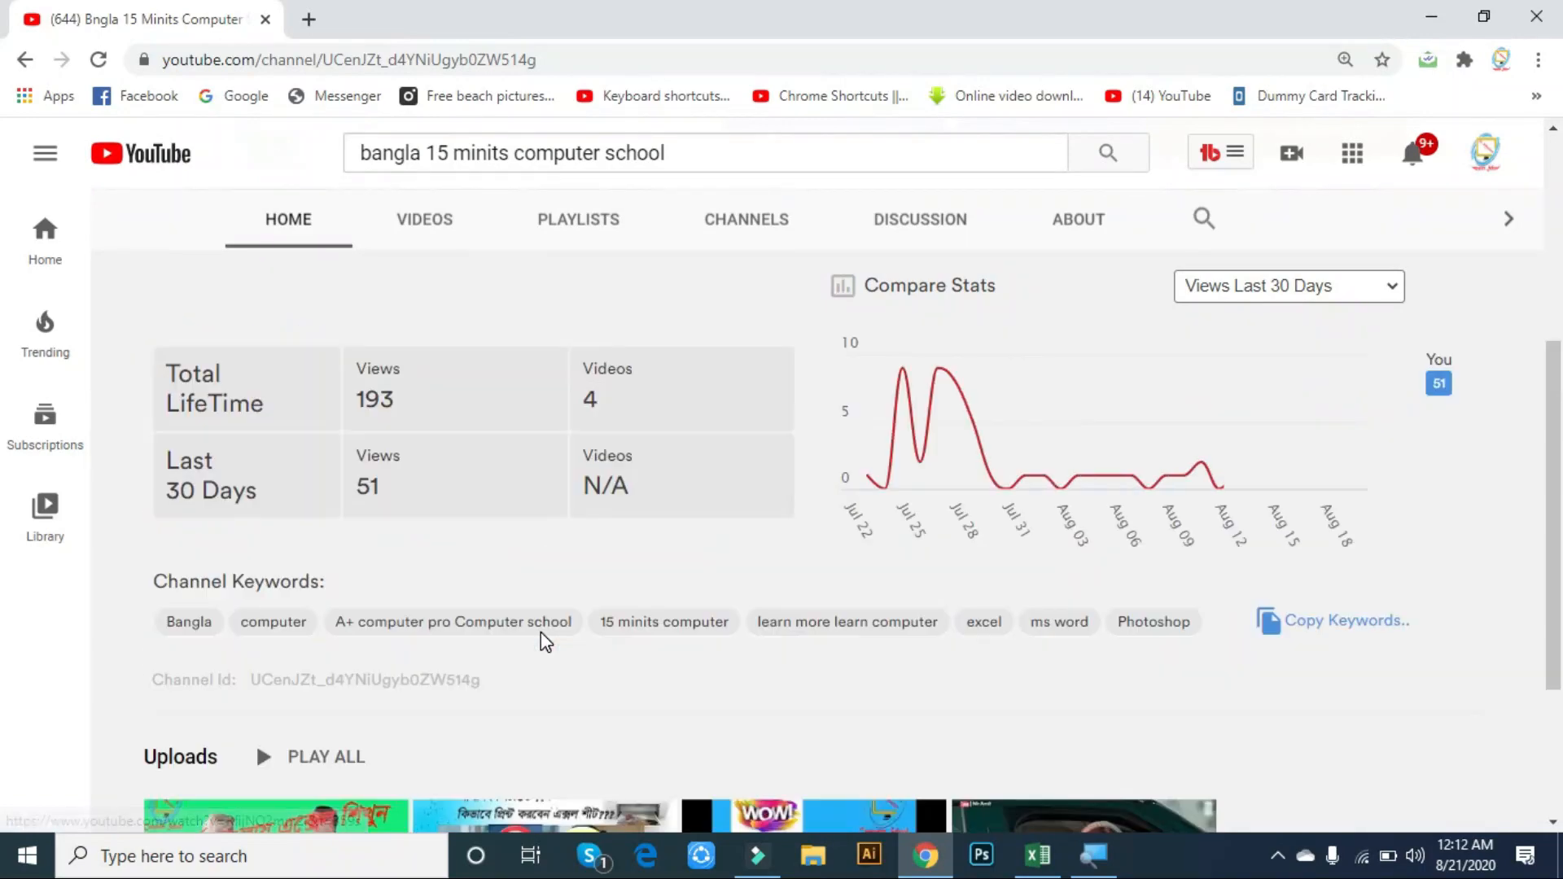
{"action": "scroll", "coordinate": [562, 640], "scroll_direction": "down", "scroll_amount": 3}
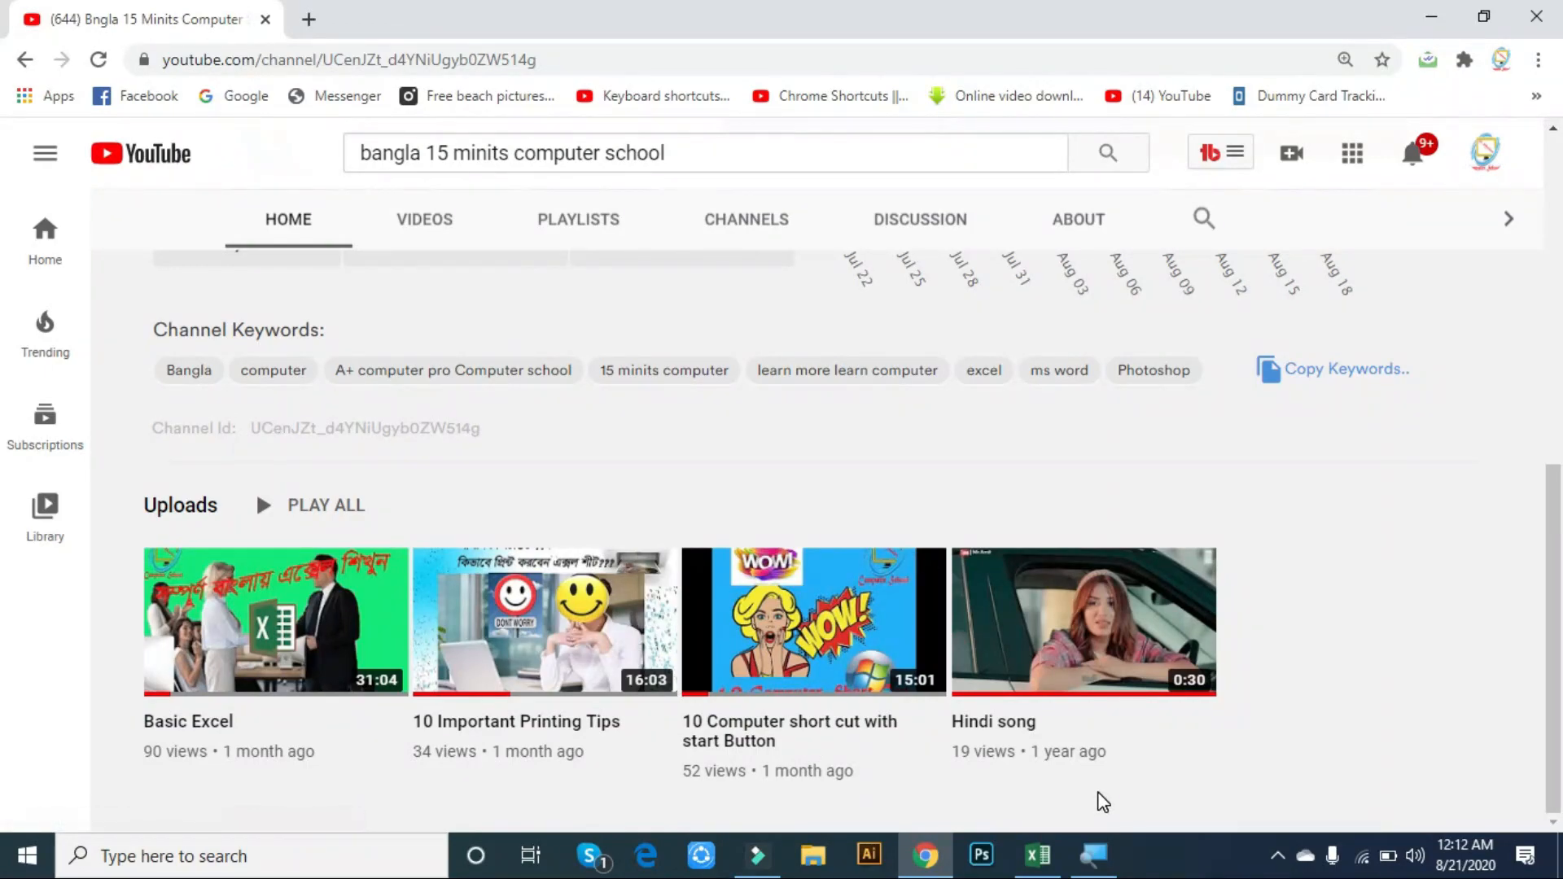
{"action": "mouse_move", "coordinate": [1039, 857]}
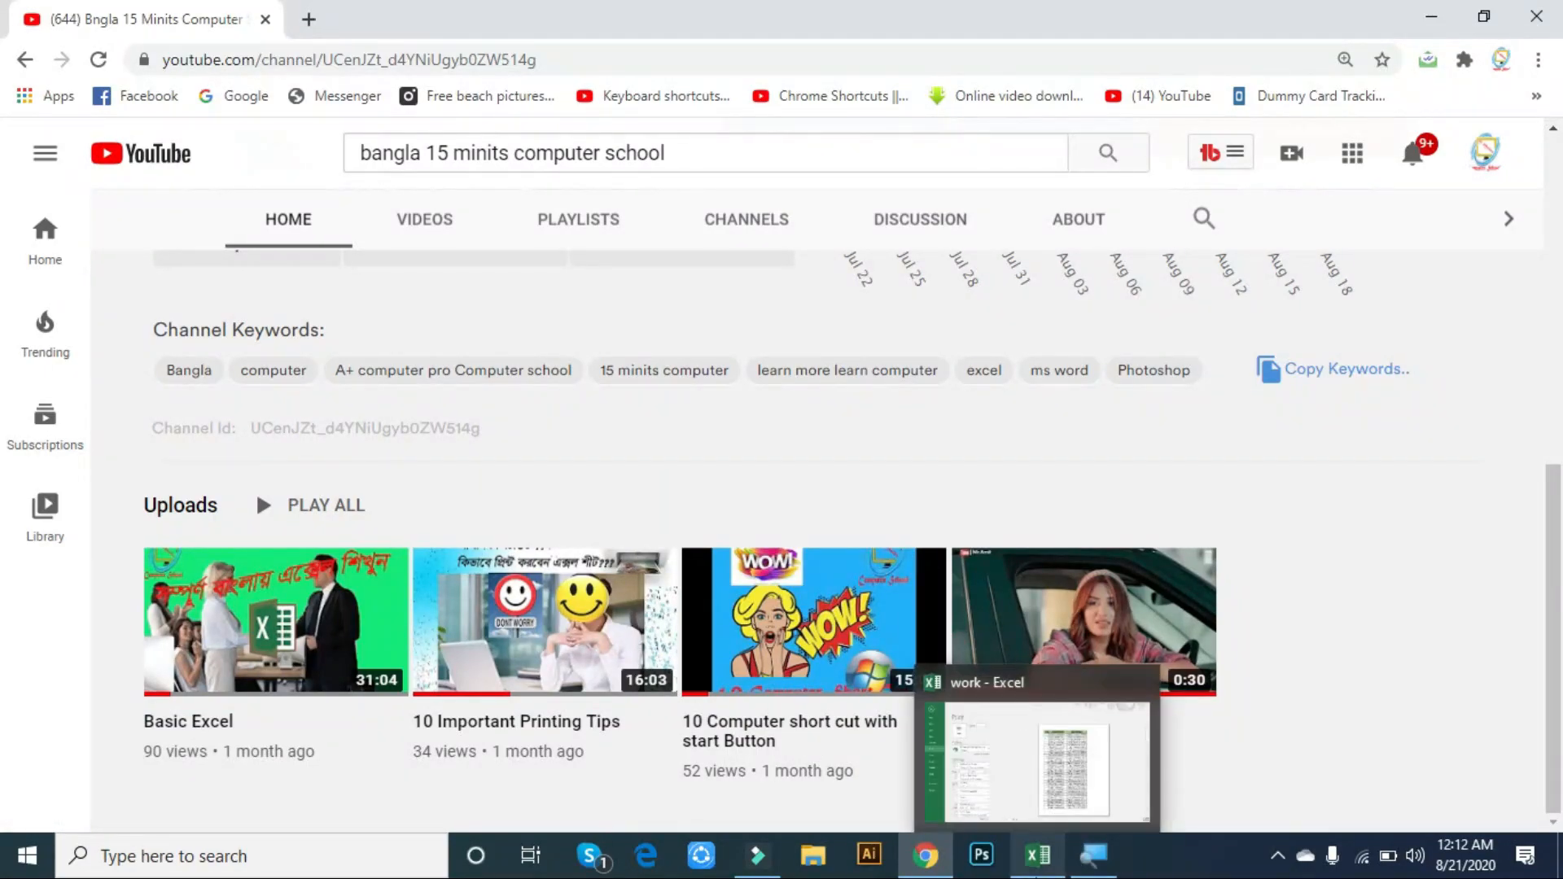
{"action": "left_click", "coordinate": [1092, 750]}
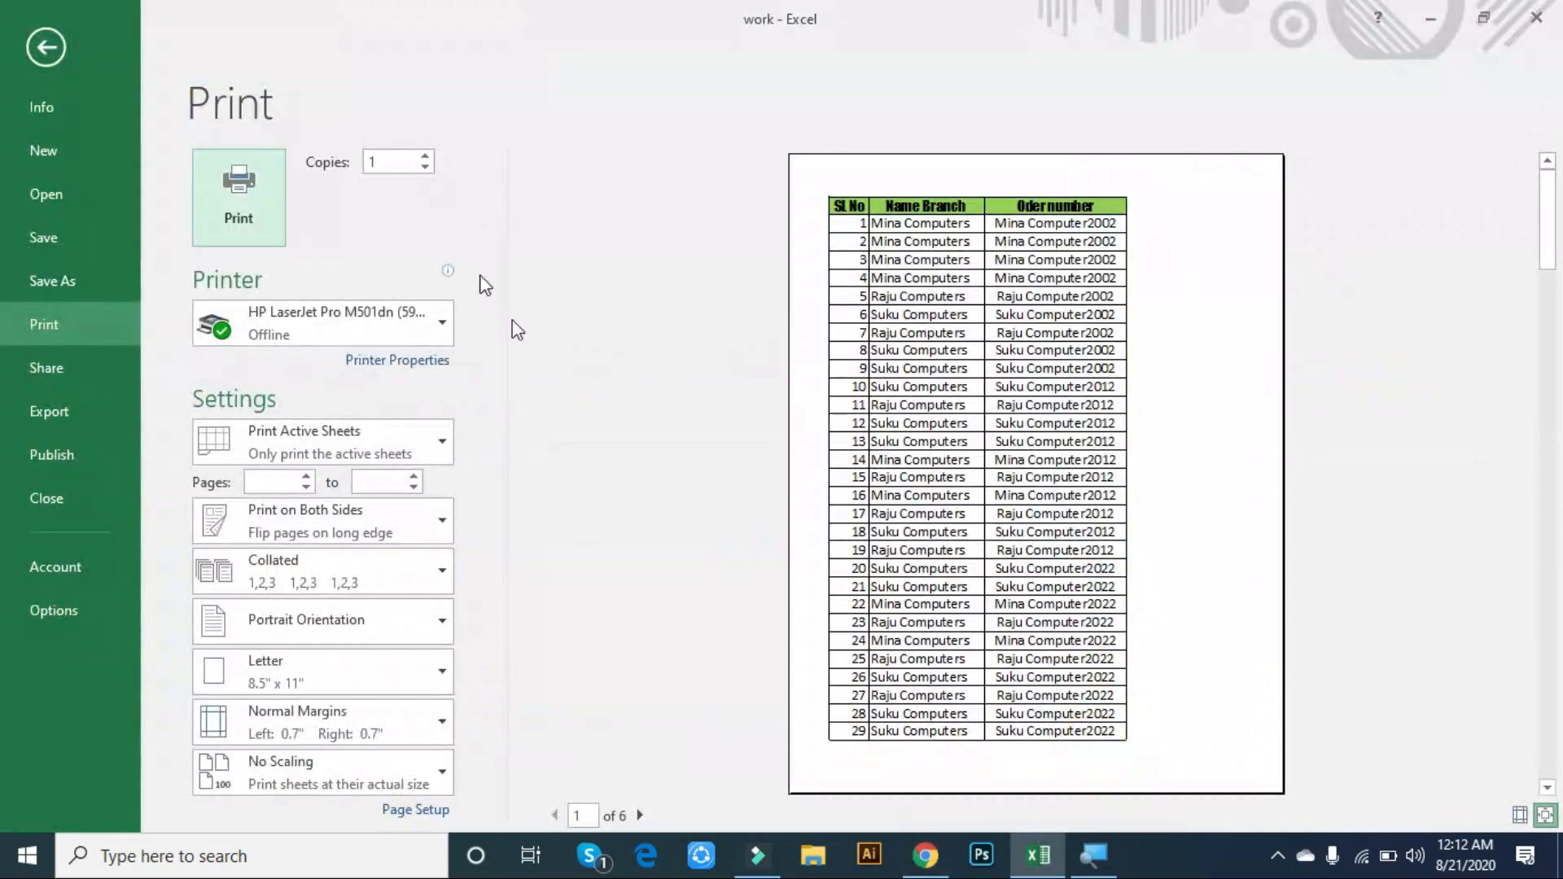
- Leave the print view, bring up Excel Help, look over the top help topics and close it
{"action": "left_click", "coordinate": [37, 34]}
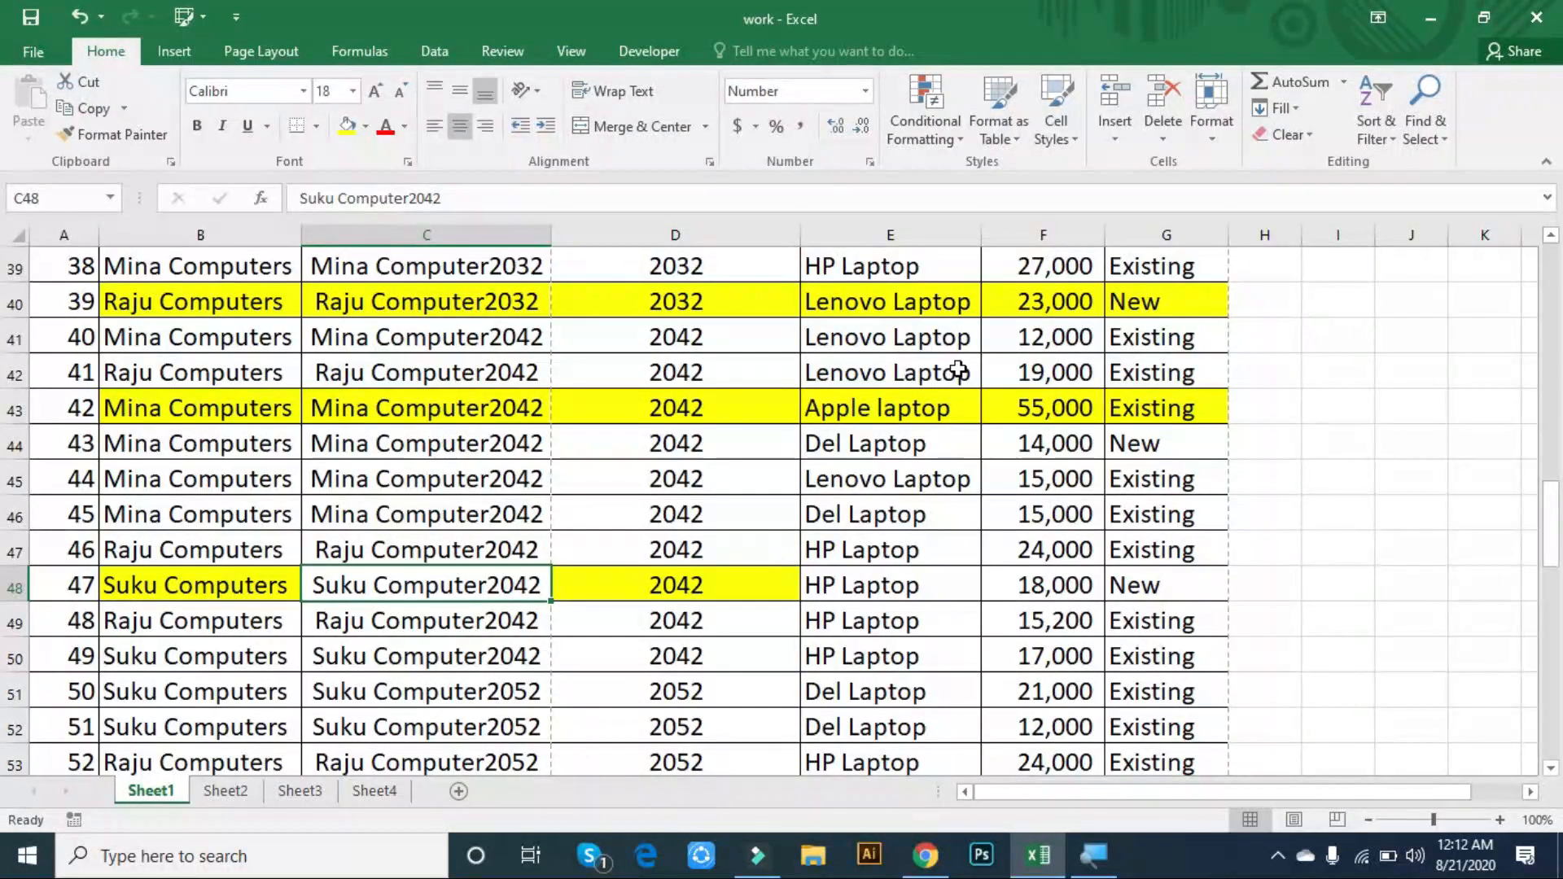
{"action": "key", "text": "F1"}
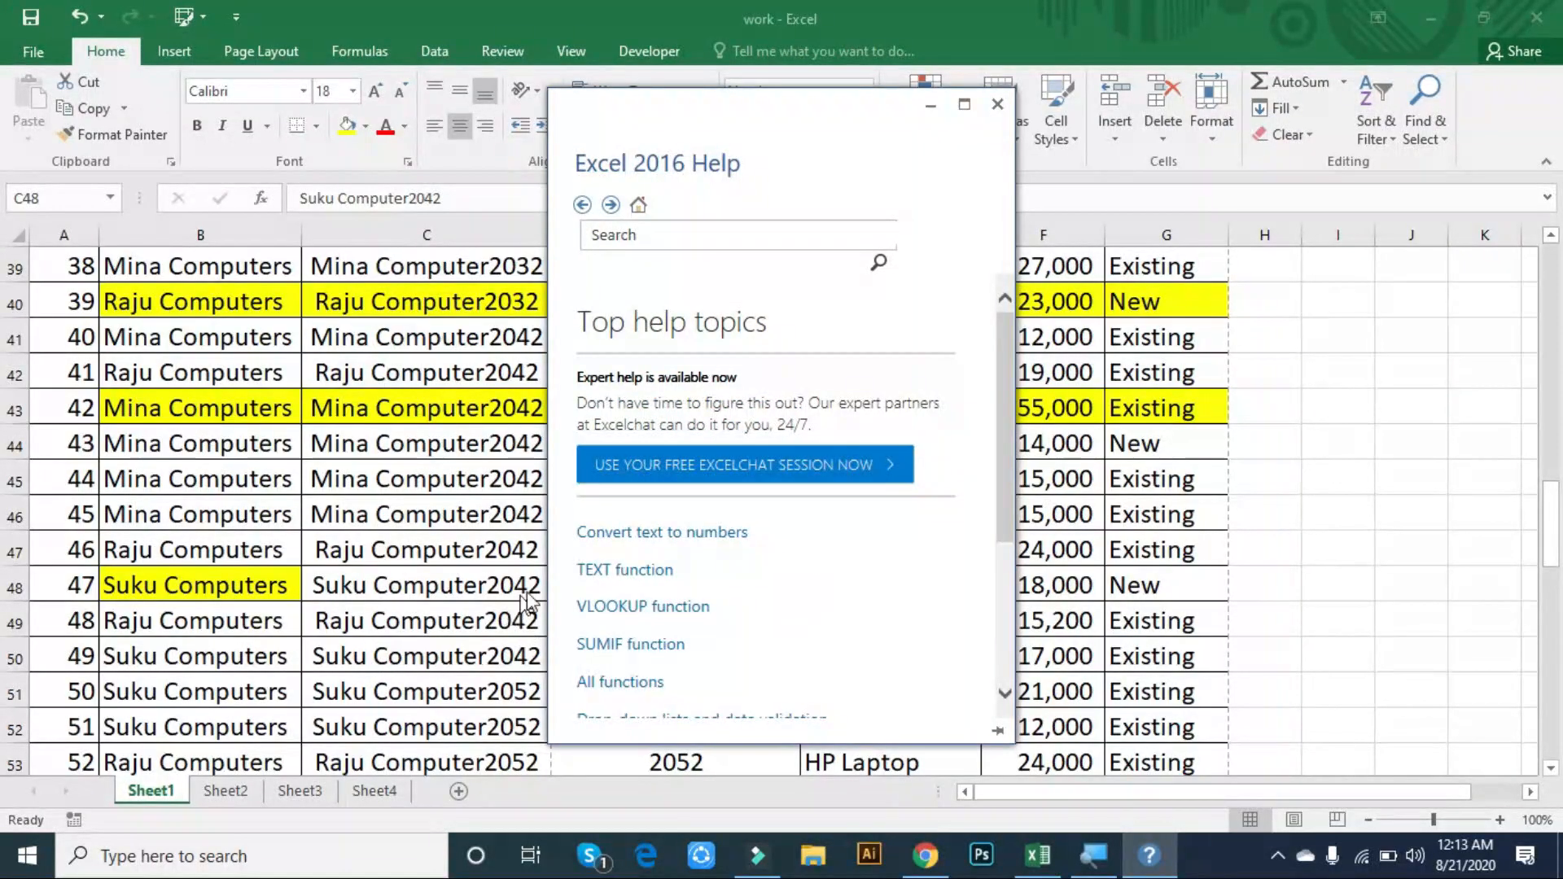
{"action": "scroll", "coordinate": [660, 667], "scroll_direction": "down", "scroll_amount": 1}
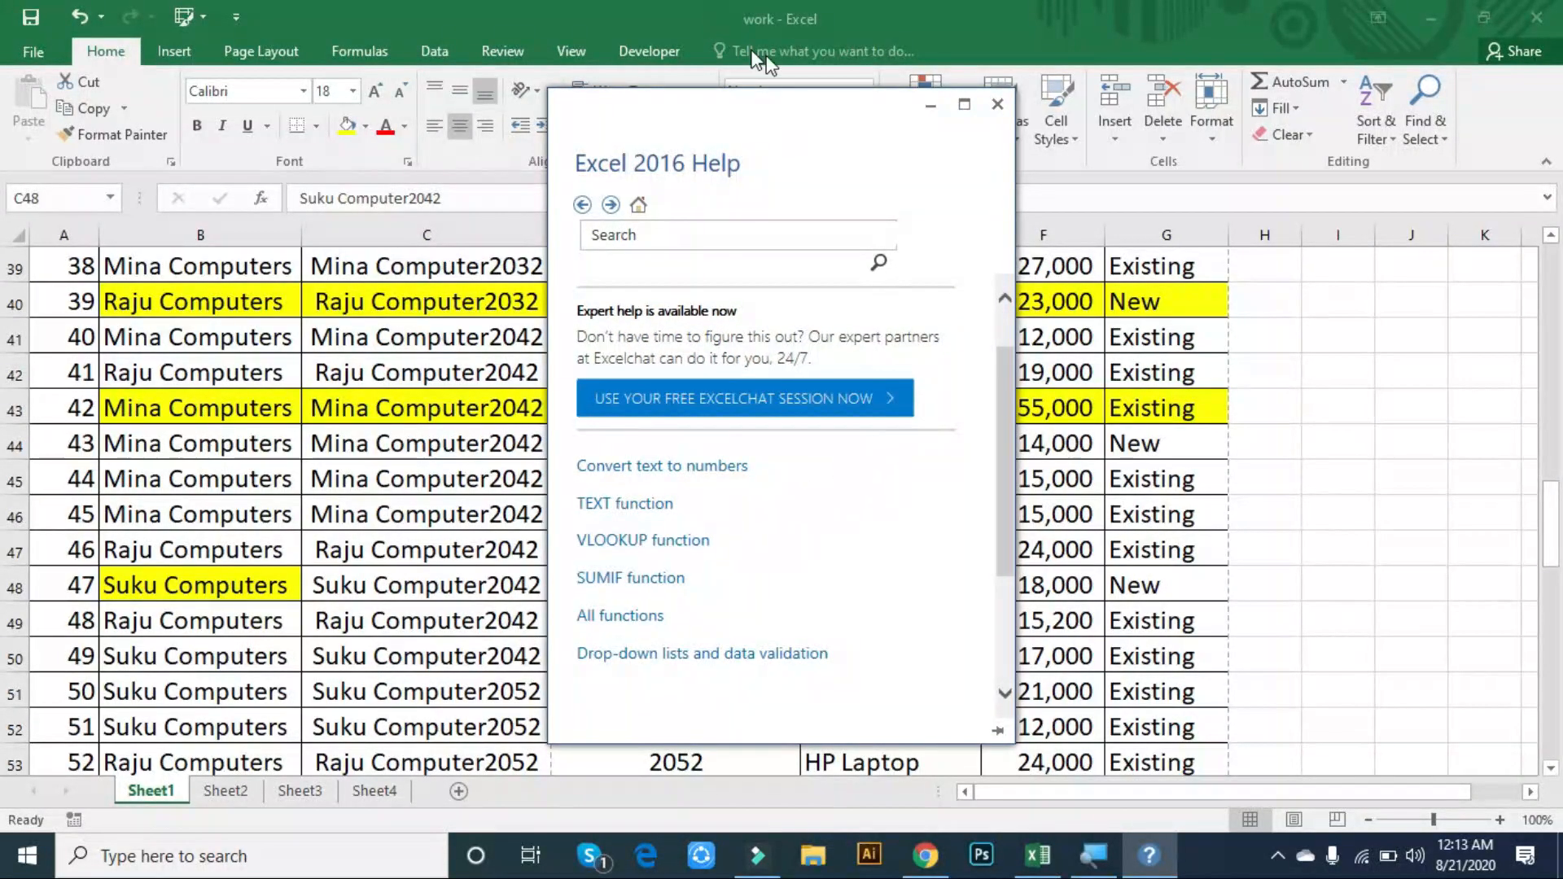
{"action": "left_click", "coordinate": [998, 104]}
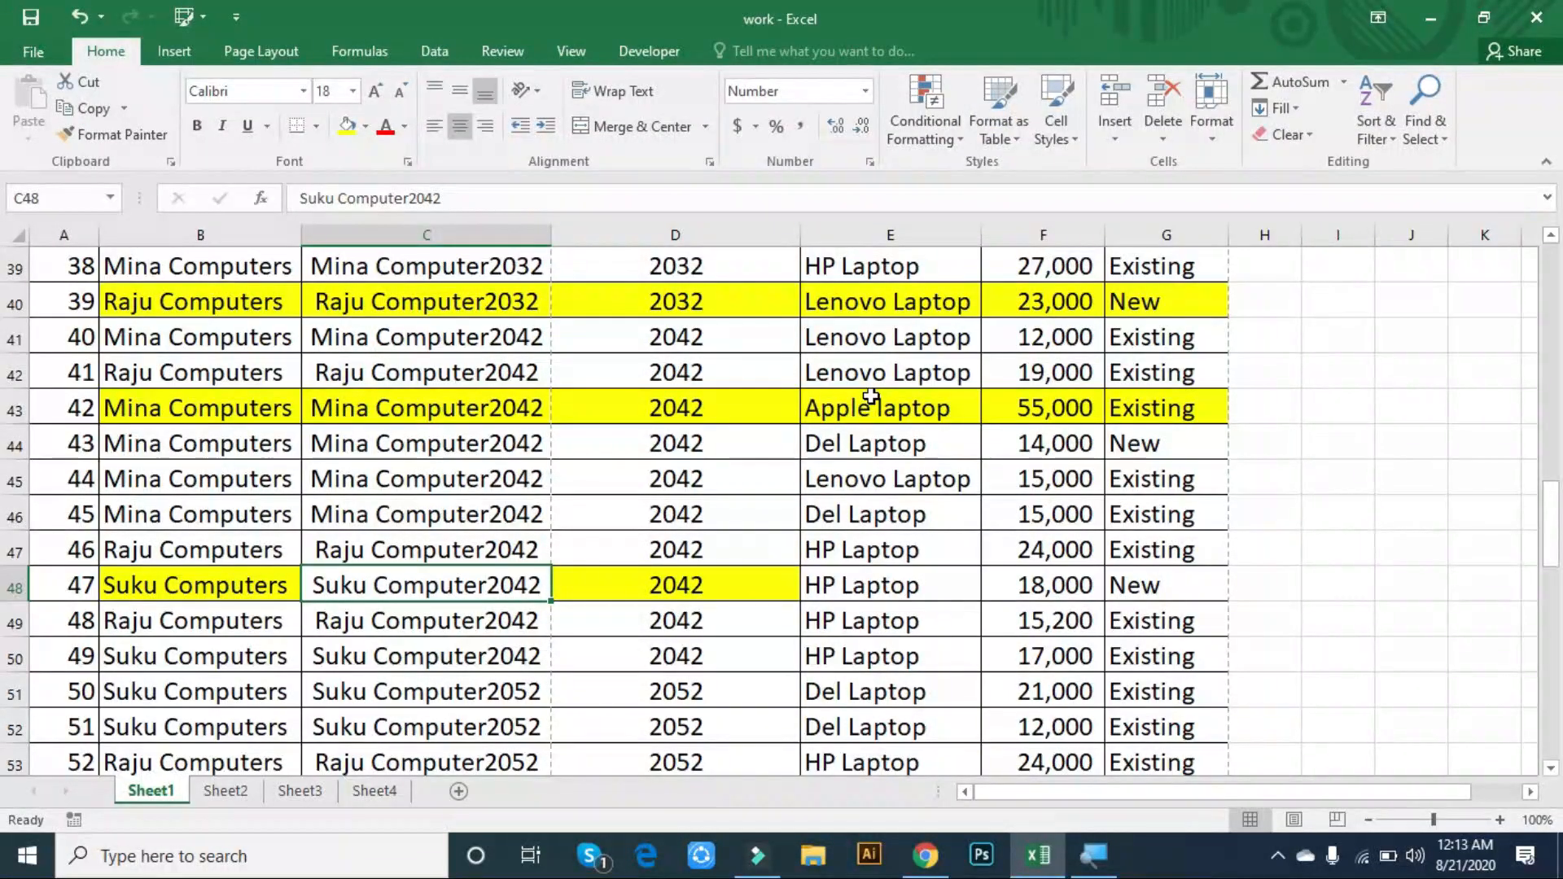
- Enter the misspelled word "coputr" in cell C87, below the laptop sales table on Sheet1
{"action": "scroll", "coordinate": [733, 488], "scroll_direction": "down", "scroll_amount": 14}
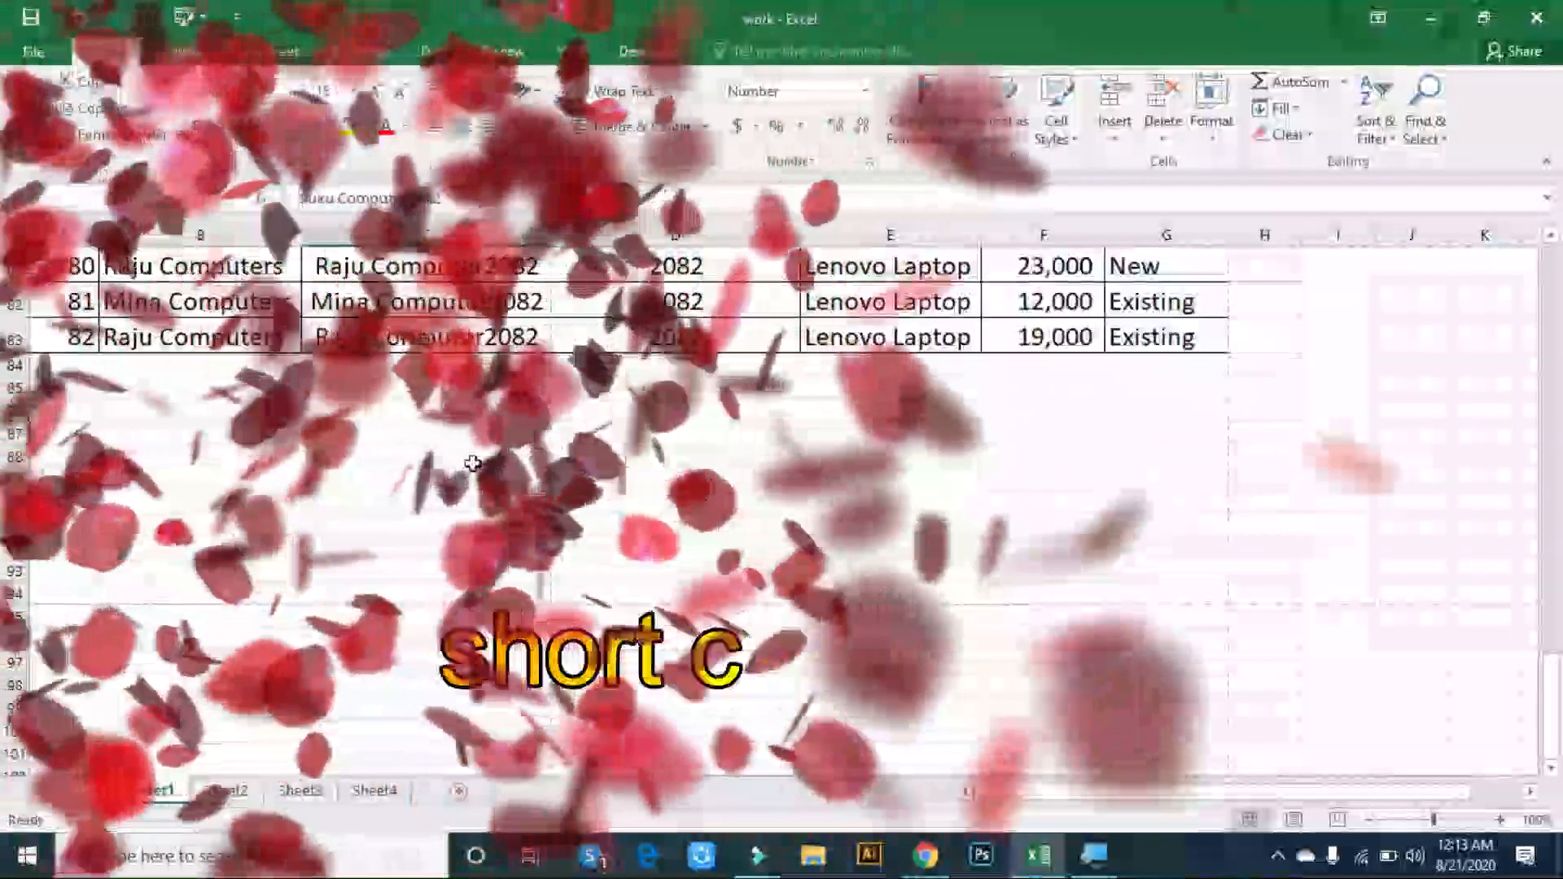
{"action": "left_click", "coordinate": [480, 409]}
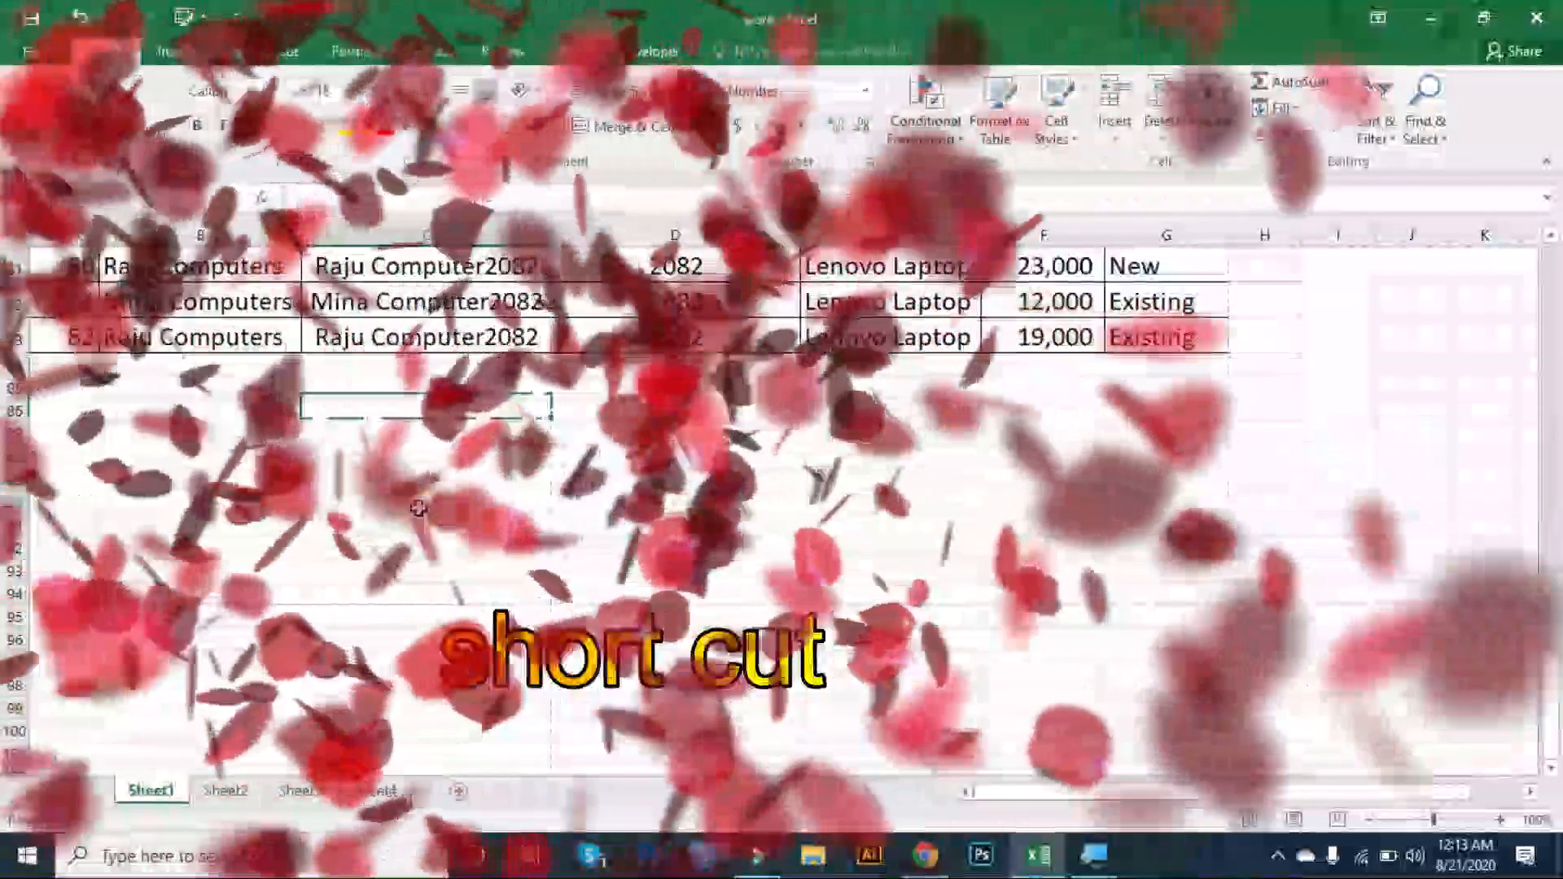
{"action": "left_click", "coordinate": [481, 502]}
{"action": "scroll", "coordinate": [741, 537], "scroll_direction": "up", "scroll_amount": 4}
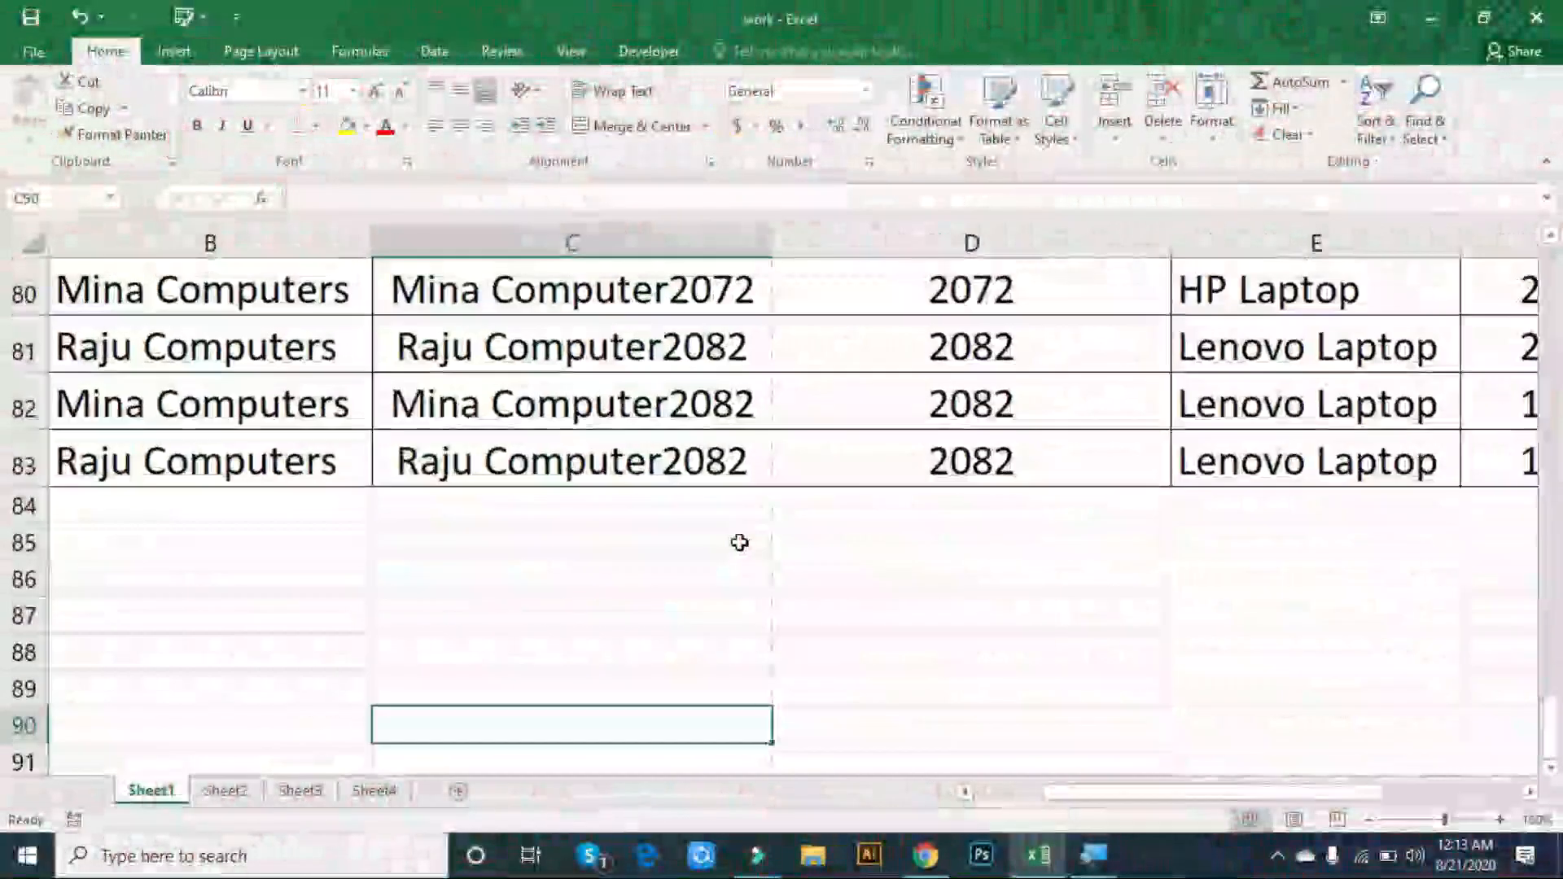
{"action": "scroll", "coordinate": [736, 541], "scroll_direction": "down", "scroll_amount": 1}
{"action": "left_click", "coordinate": [616, 436]}
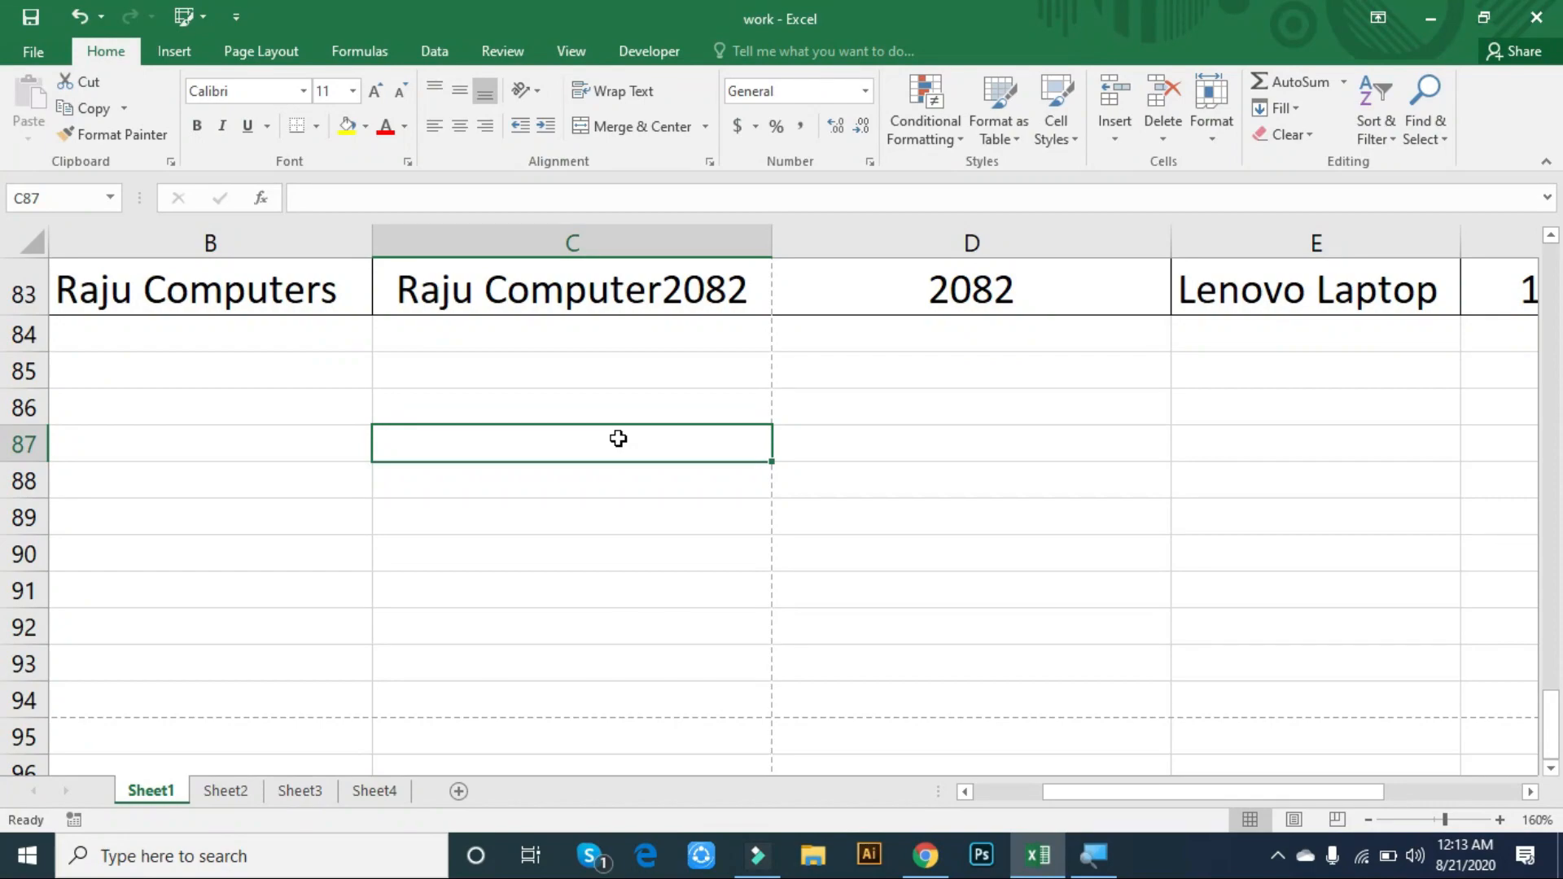
{"action": "type", "text": "co"}
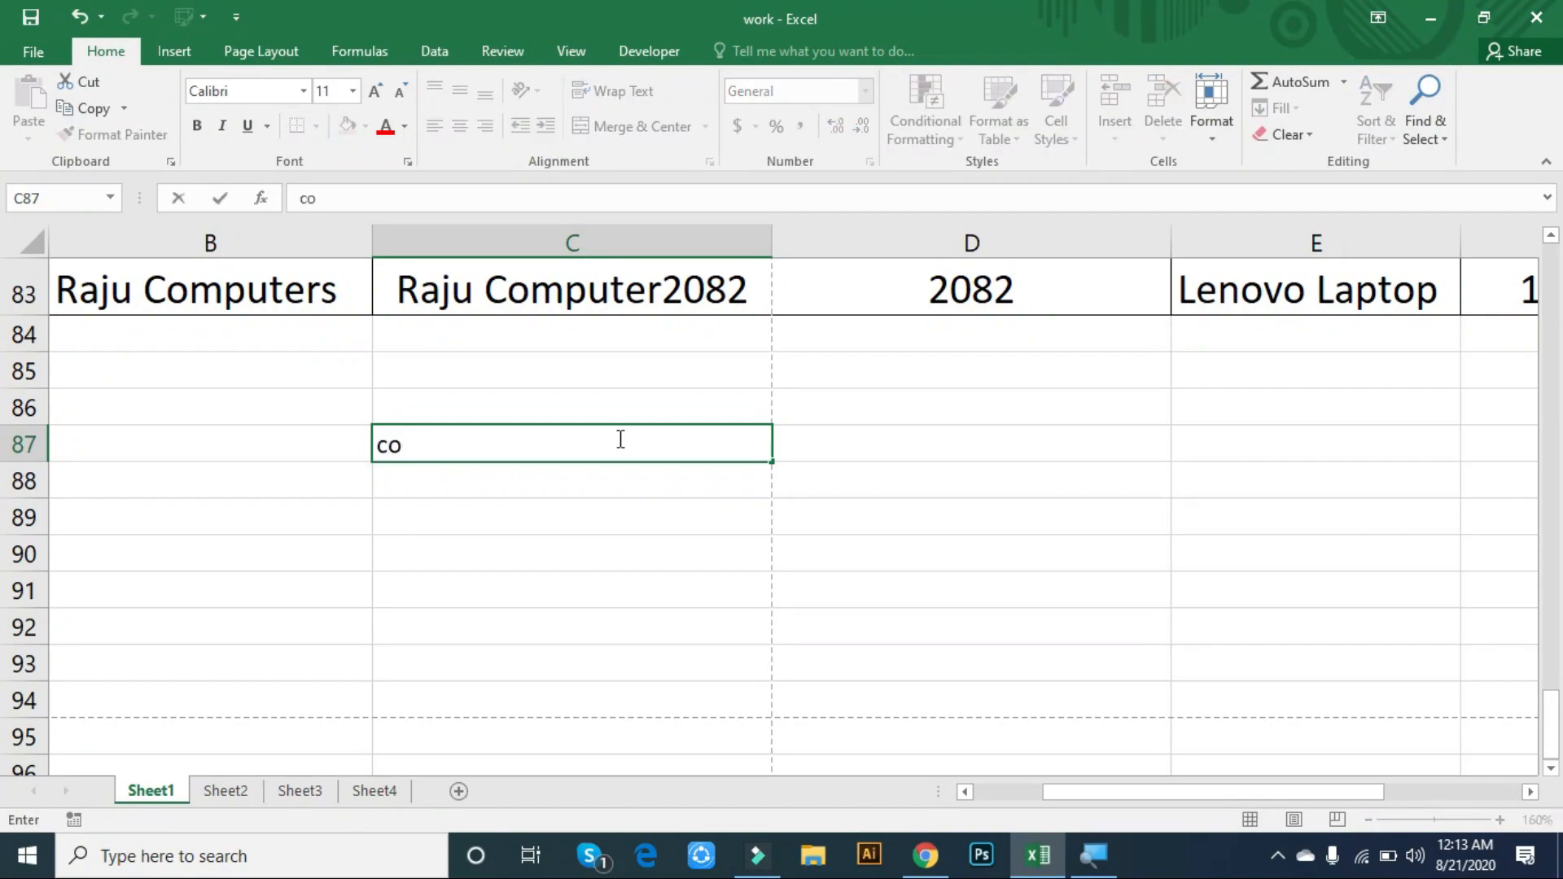
{"action": "type", "text": "putr"}
{"action": "left_click", "coordinate": [603, 516]}
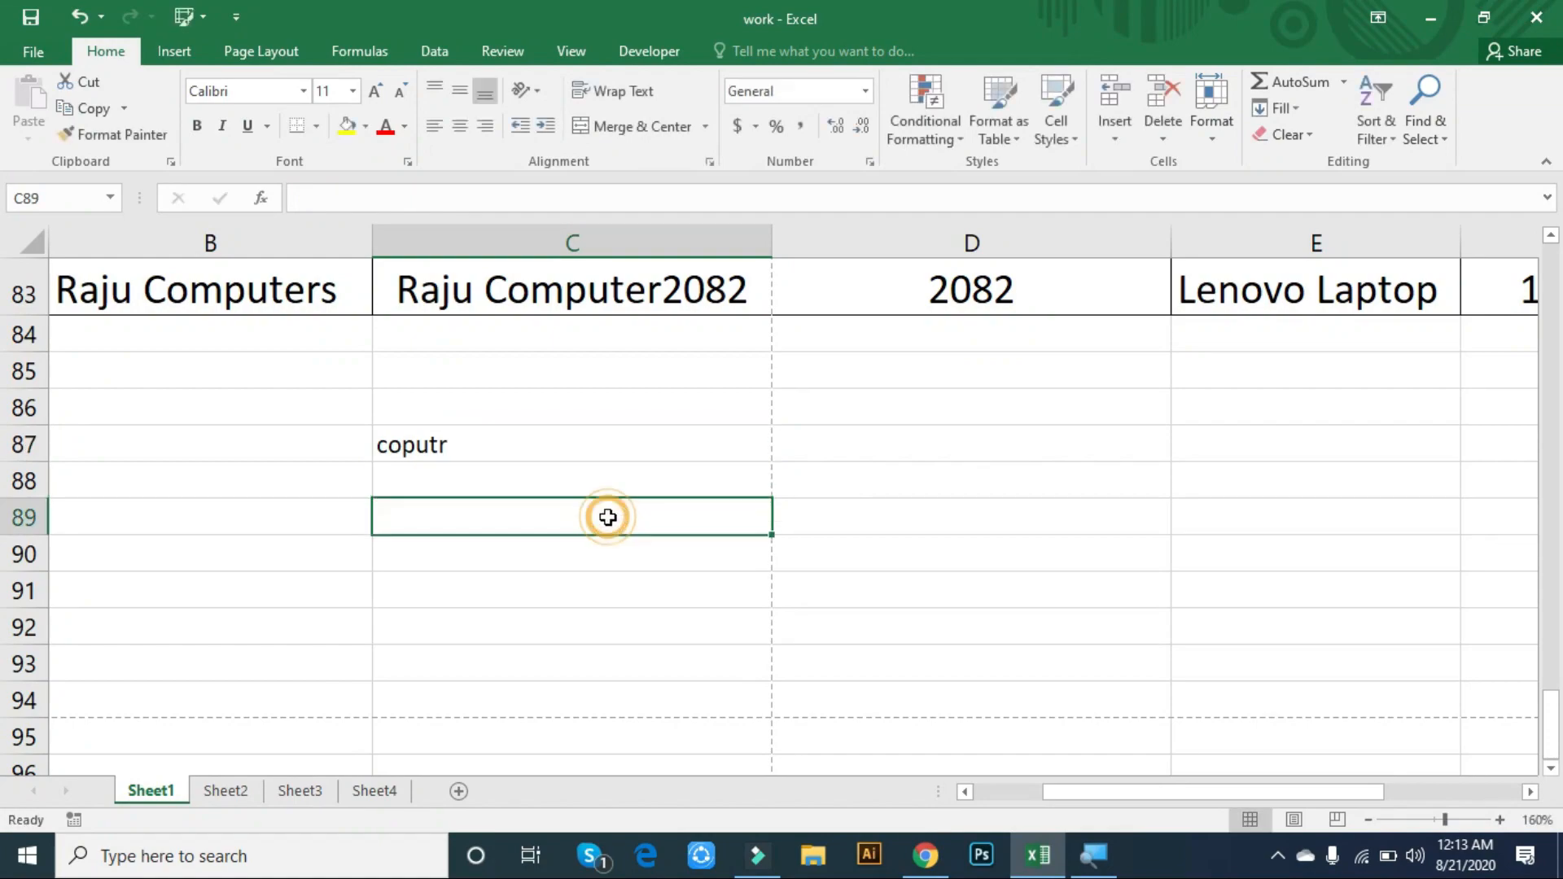
- Spell-check cell C87, replace the word with the suggestion "computer", and decline checking from the beginning of the sheet
{"action": "left_click", "coordinate": [550, 451]}
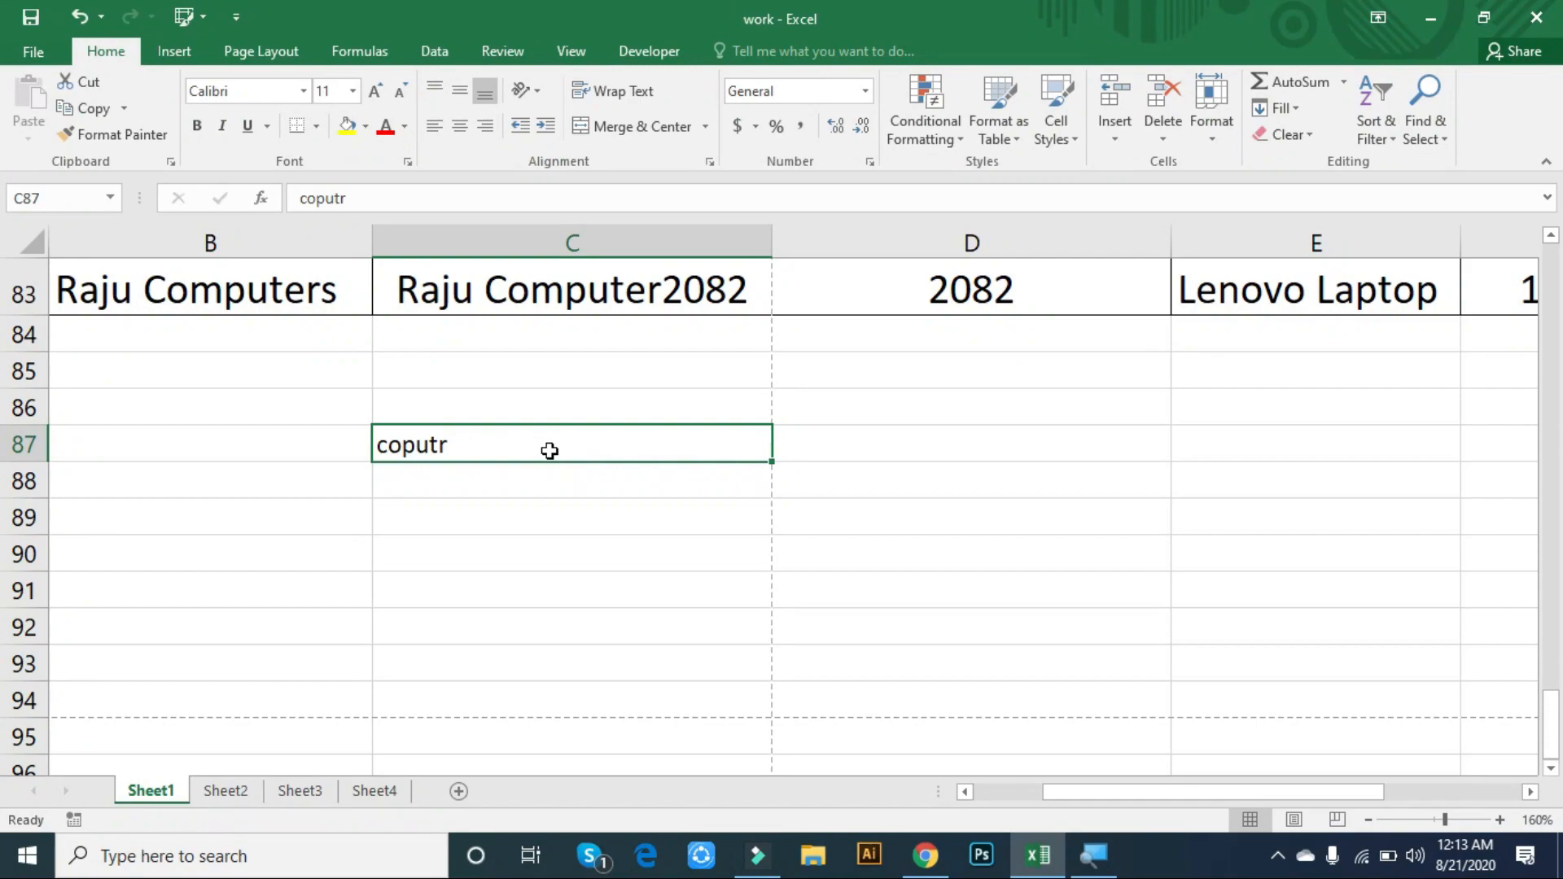
{"action": "key", "text": "F7"}
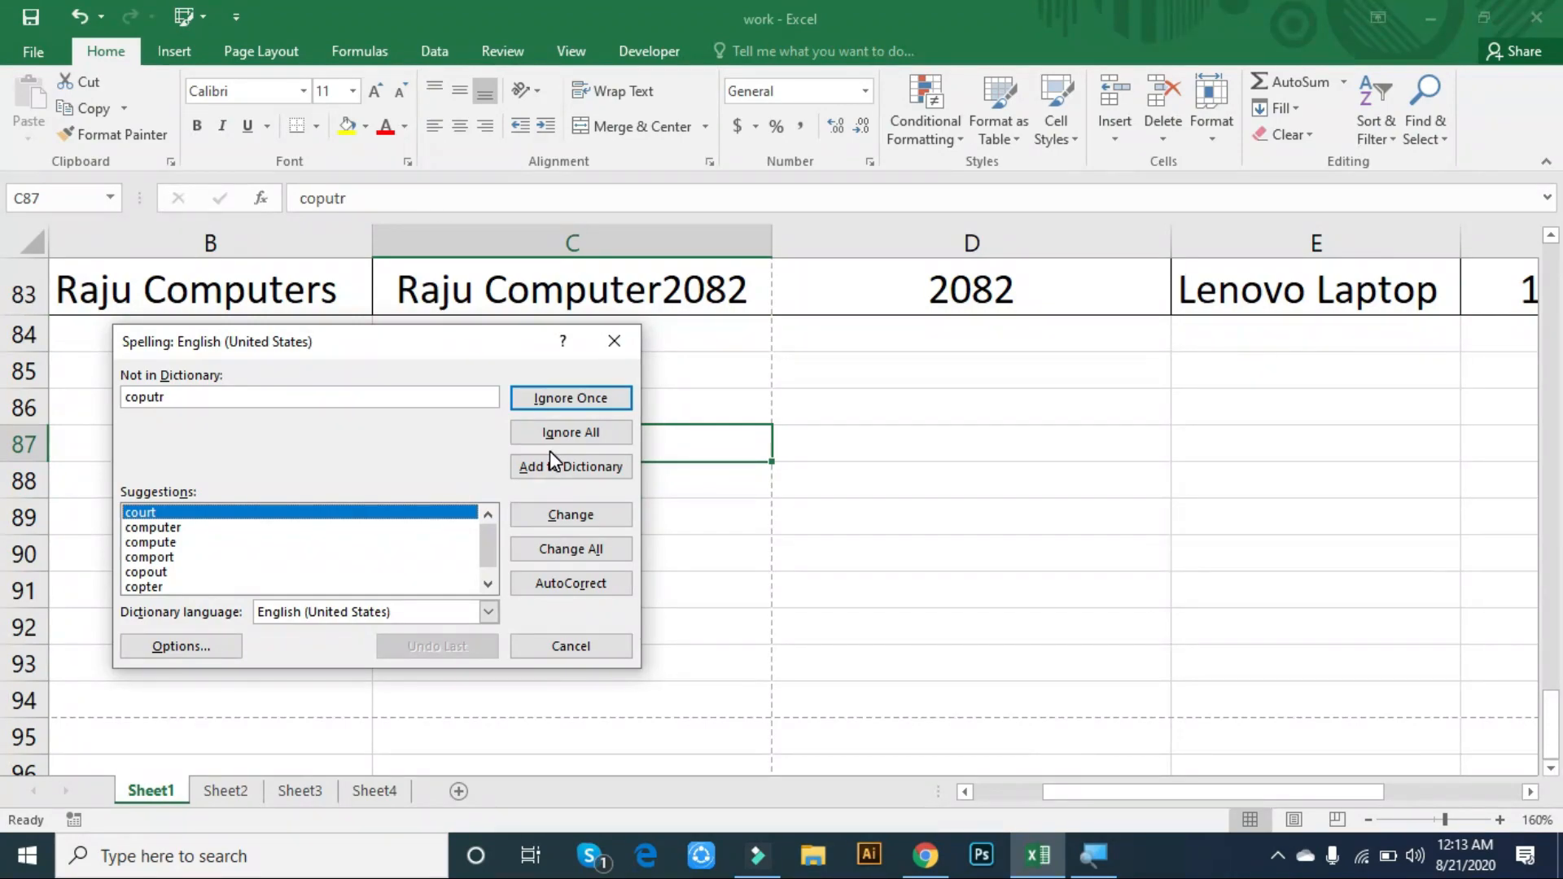
{"action": "key", "text": "Down"}
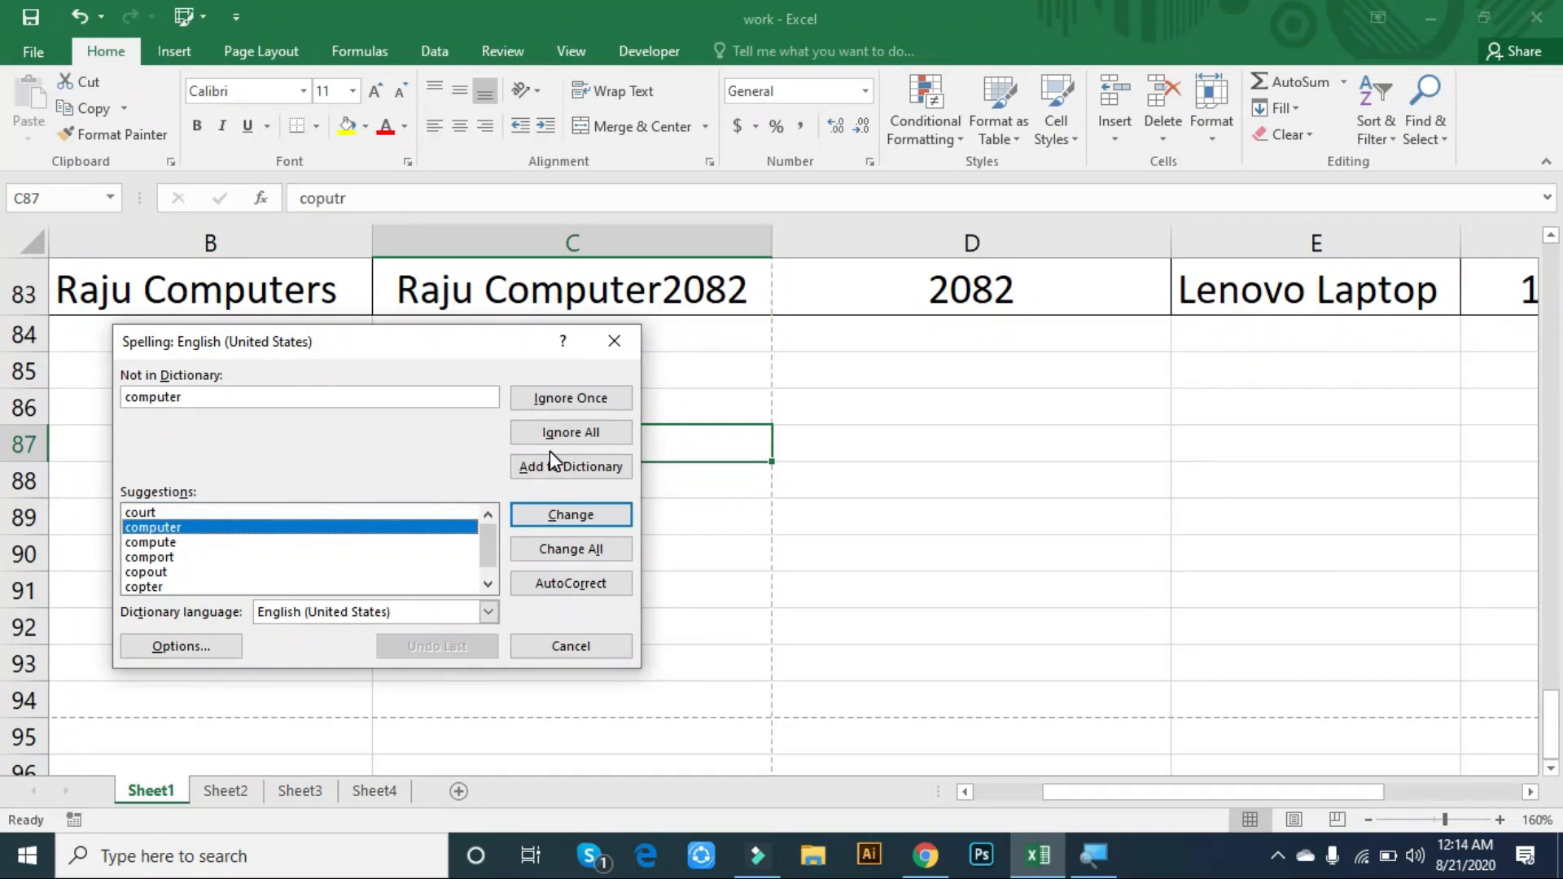
{"action": "left_click", "coordinate": [580, 516]}
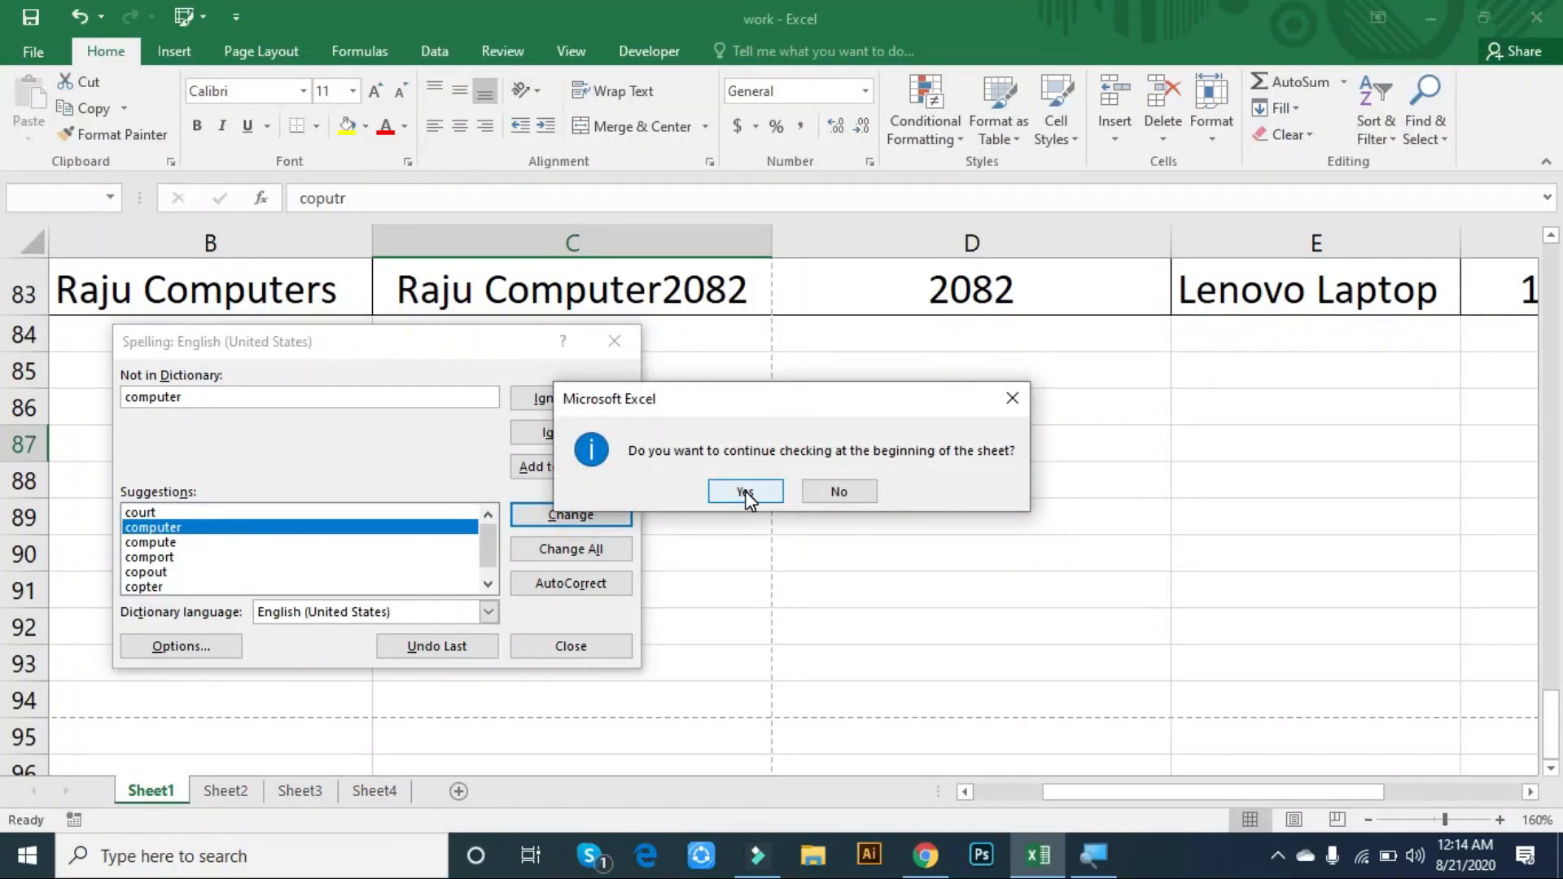
{"action": "left_click", "coordinate": [836, 492]}
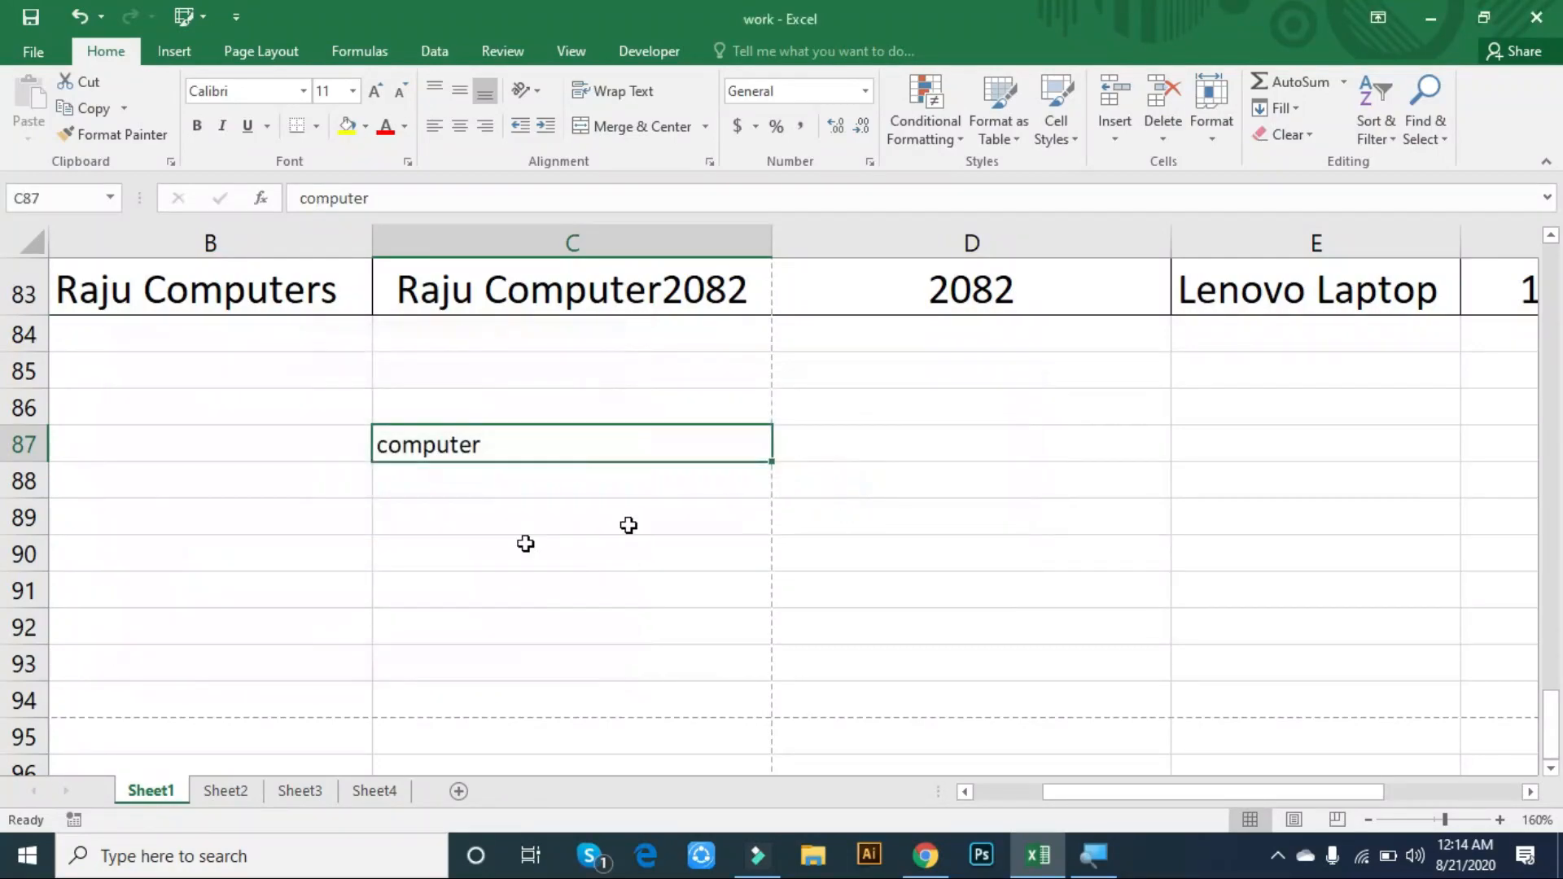
{"action": "left_click", "coordinate": [482, 448]}
{"action": "scroll", "coordinate": [691, 493], "scroll_direction": "up", "scroll_amount": 4}
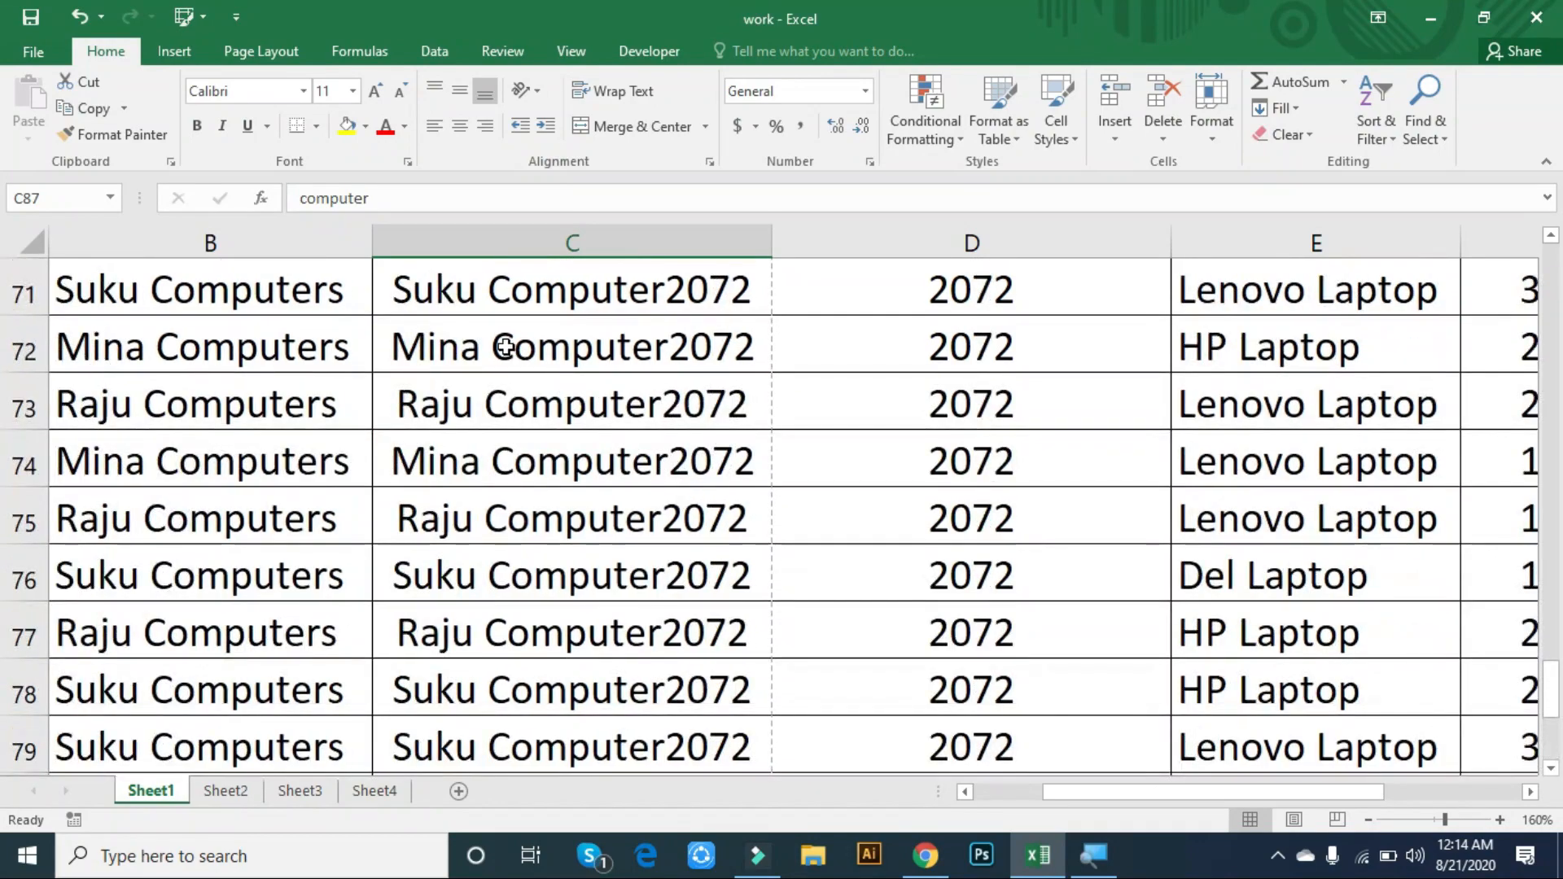
{"action": "left_click", "coordinate": [525, 362]}
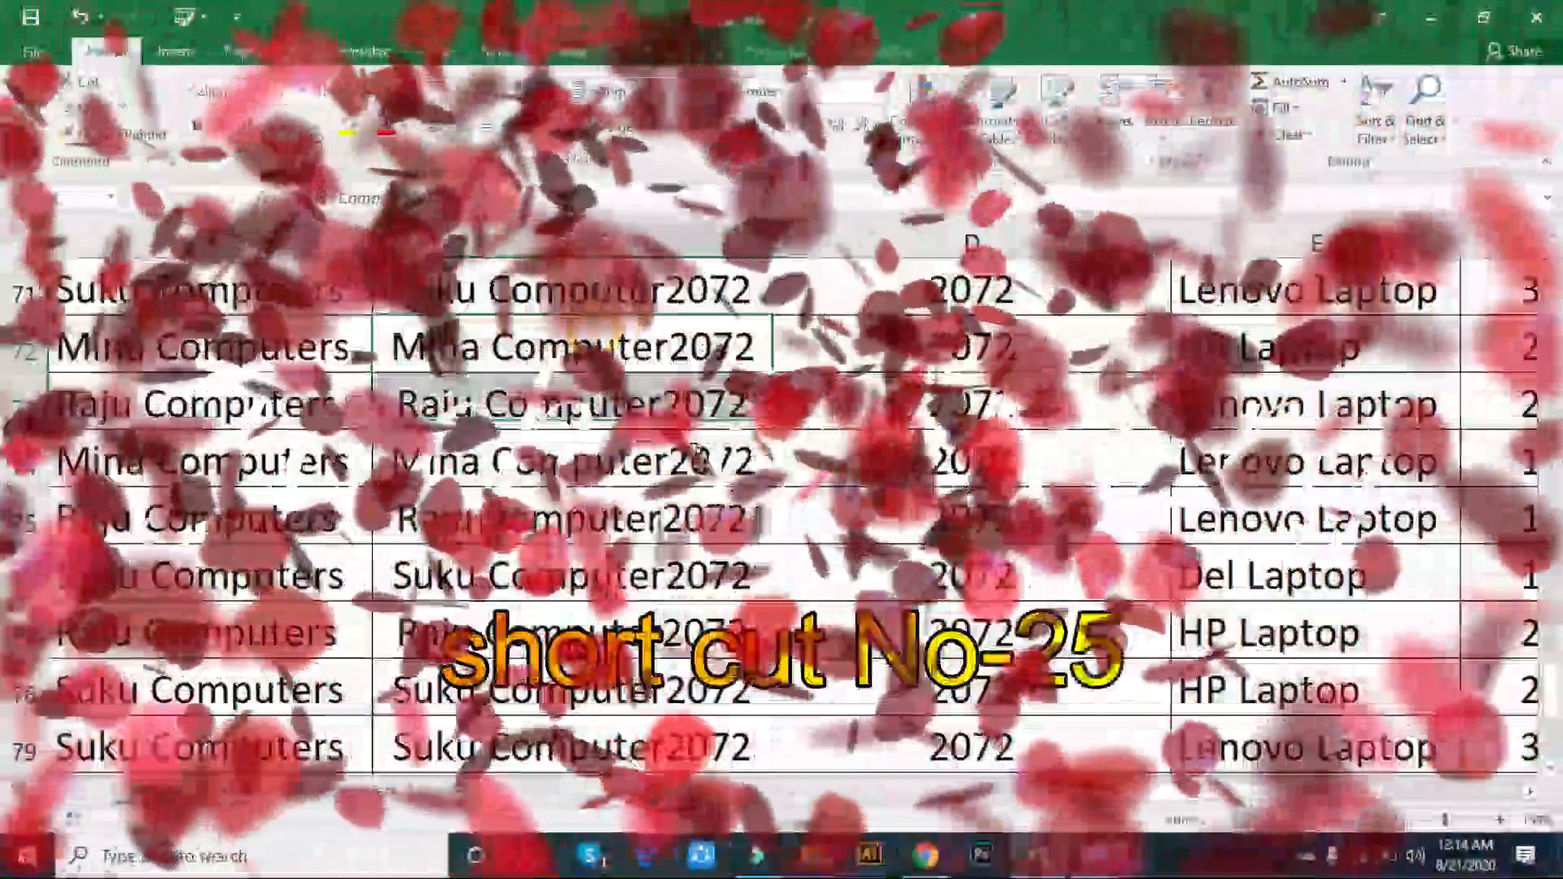
{"action": "left_click_drag", "start_coordinate": [710, 348], "coordinate": [746, 544]}
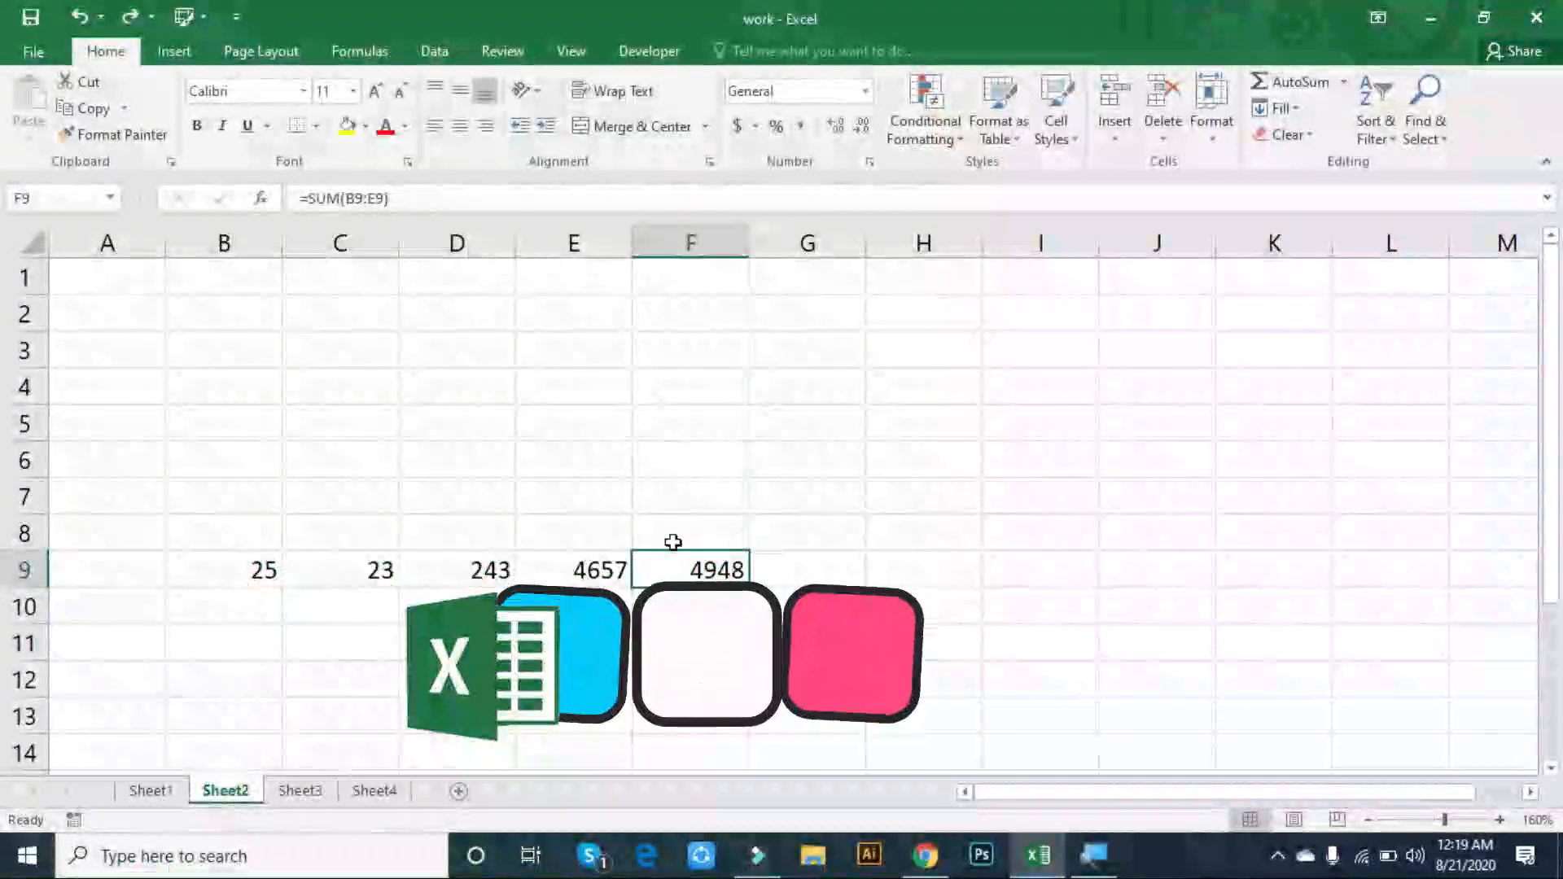
- On Sheet2, put the SUM formula in F9 into edit mode and accept it unchanged, and set B9 to 27
{"action": "key", "text": "F2"}
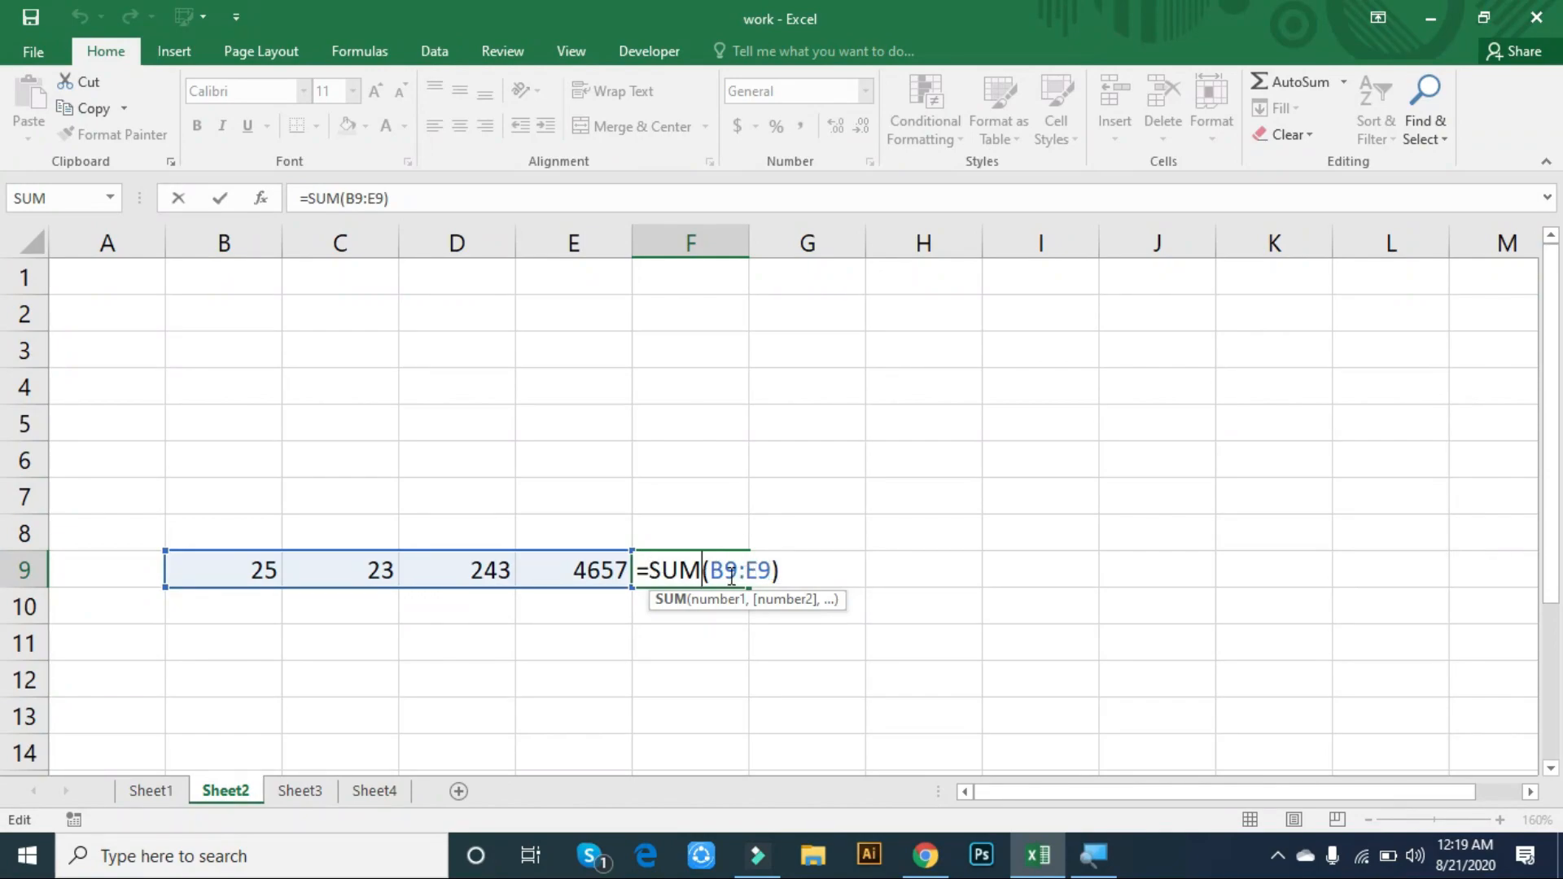
{"action": "key", "text": "Return"}
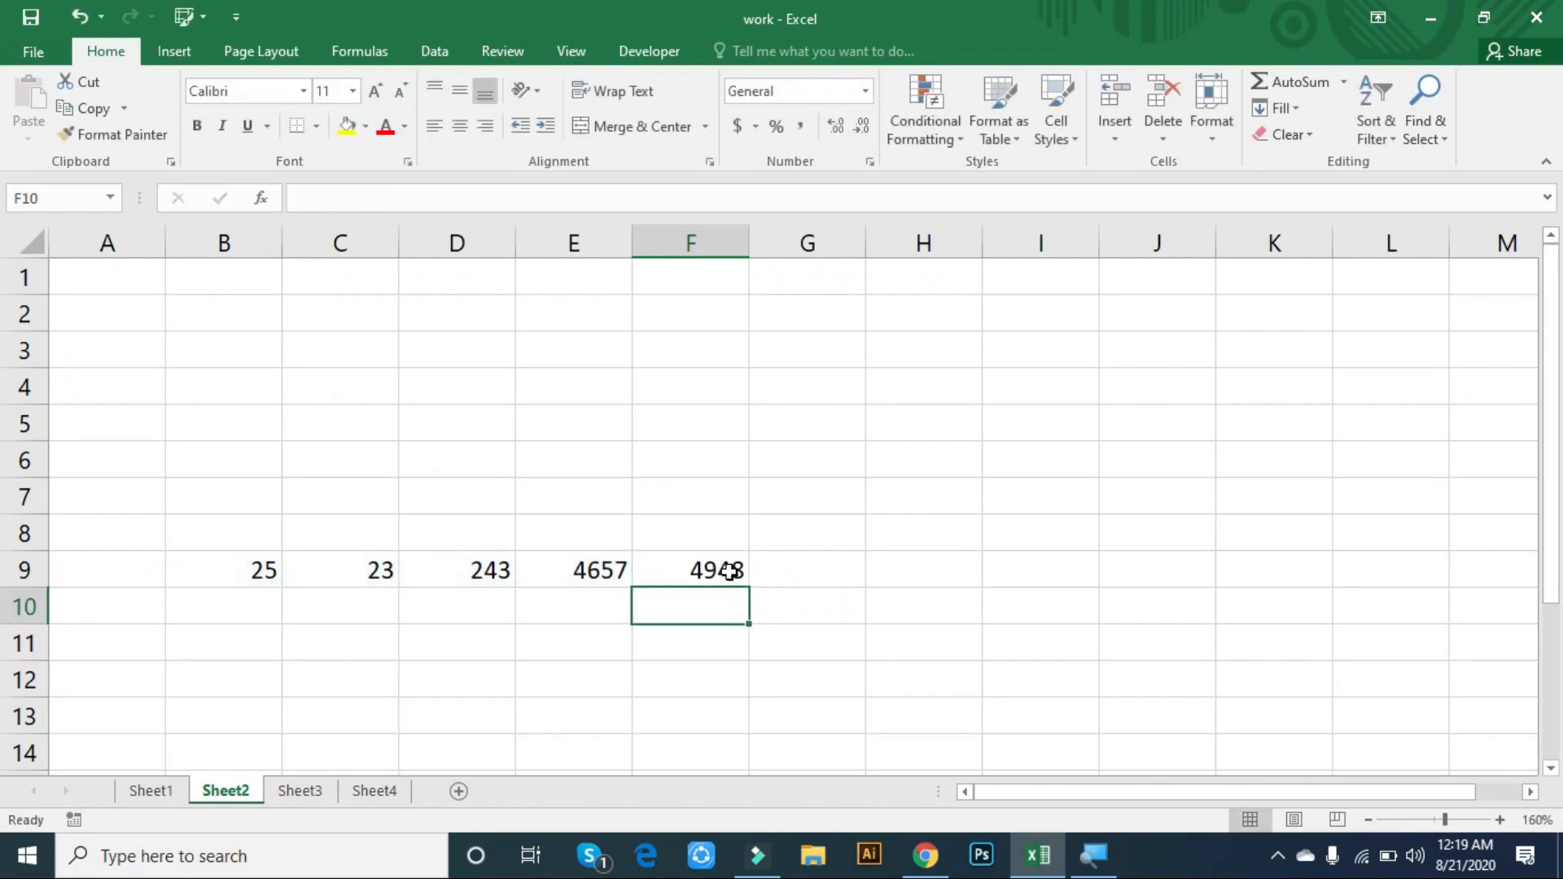
{"action": "left_click", "coordinate": [259, 566]}
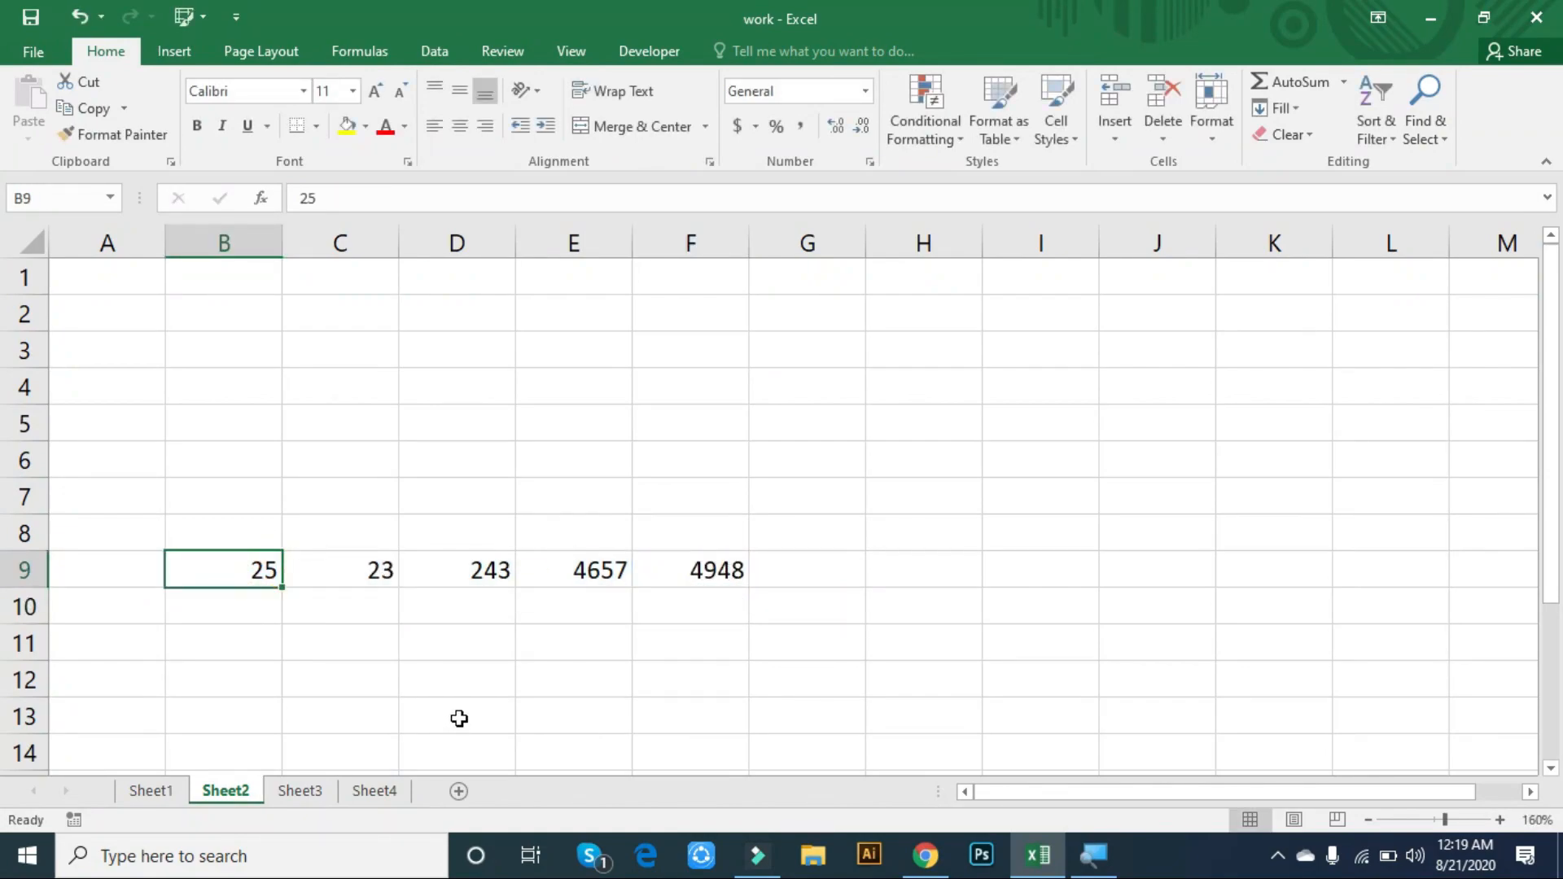
{"action": "type", "text": "27"}
{"action": "key", "text": "Return"}
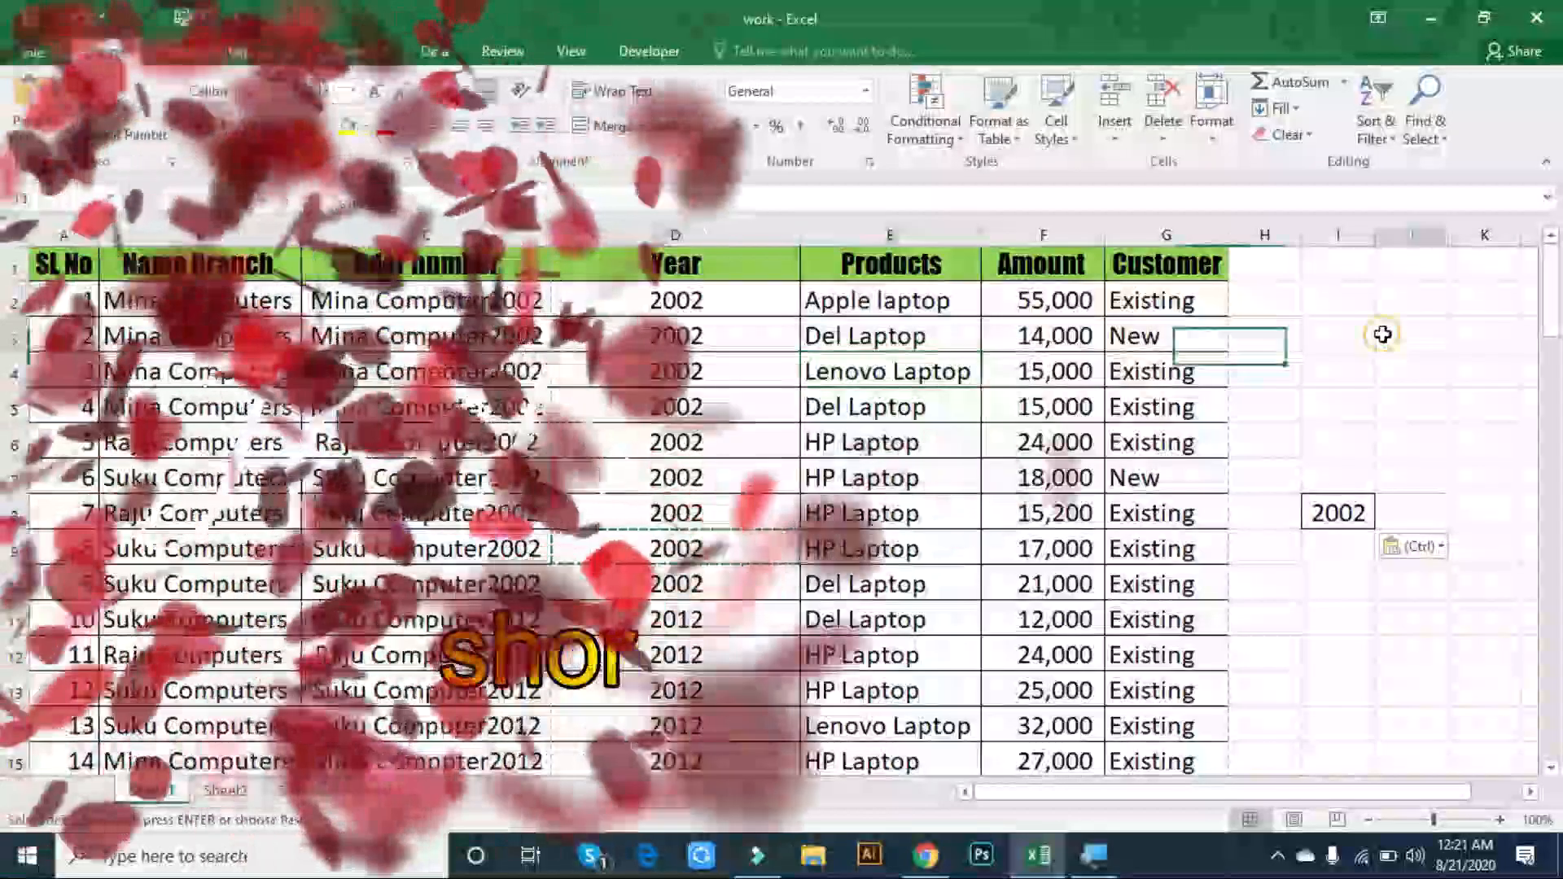
- With C7 selected on Sheet1, show the ribbon's keyboard access keys and dismiss them by selecting E9
{"action": "left_click", "coordinate": [1382, 335]}
{"action": "left_click", "coordinate": [1272, 397]}
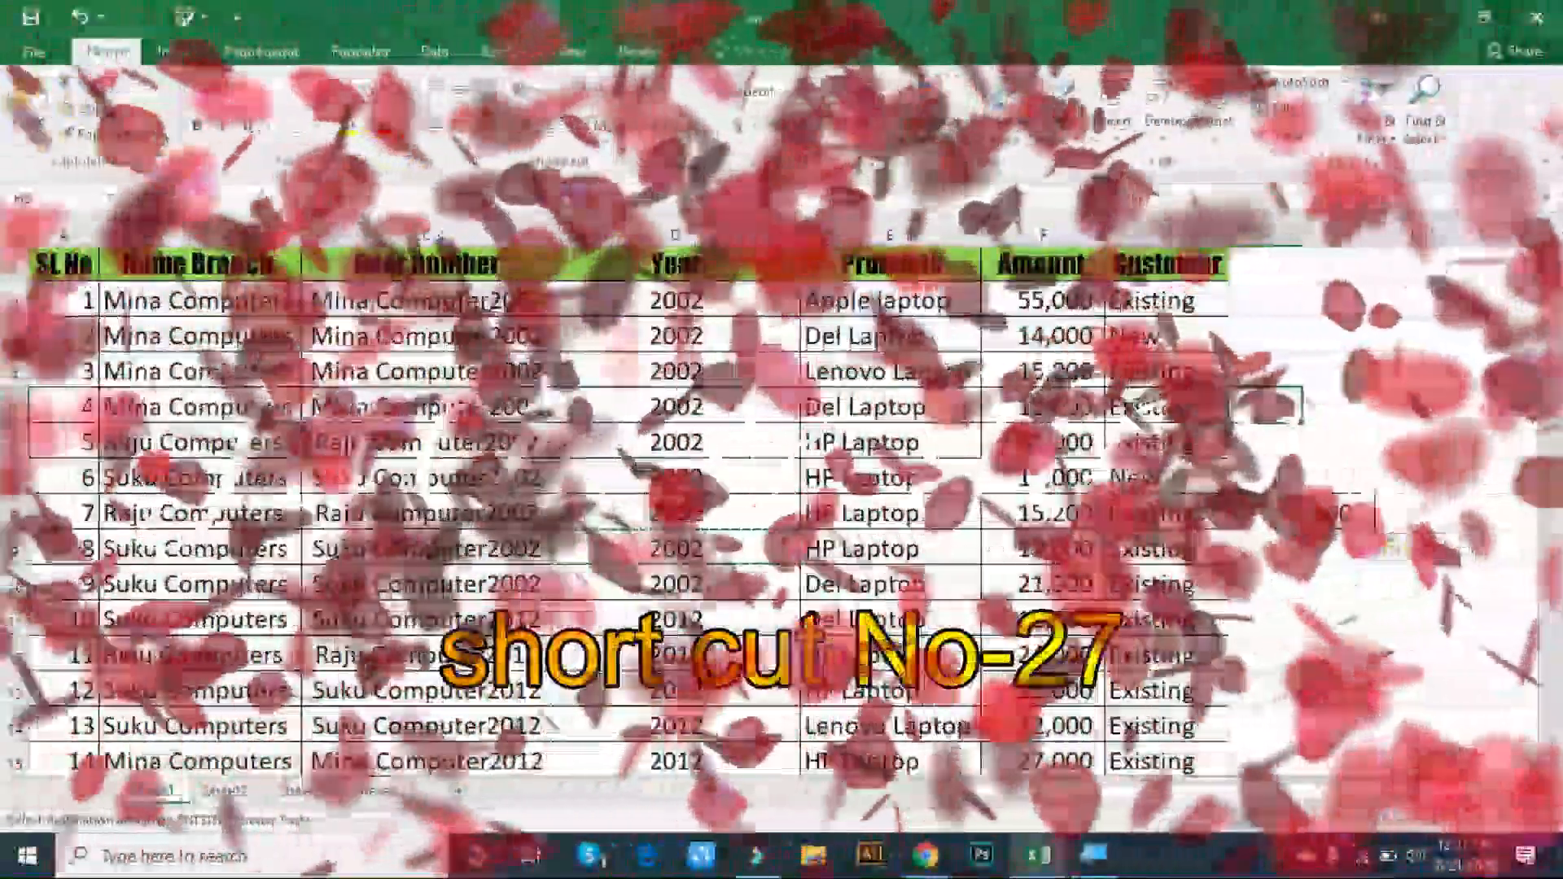
{"action": "left_click", "coordinate": [381, 462]}
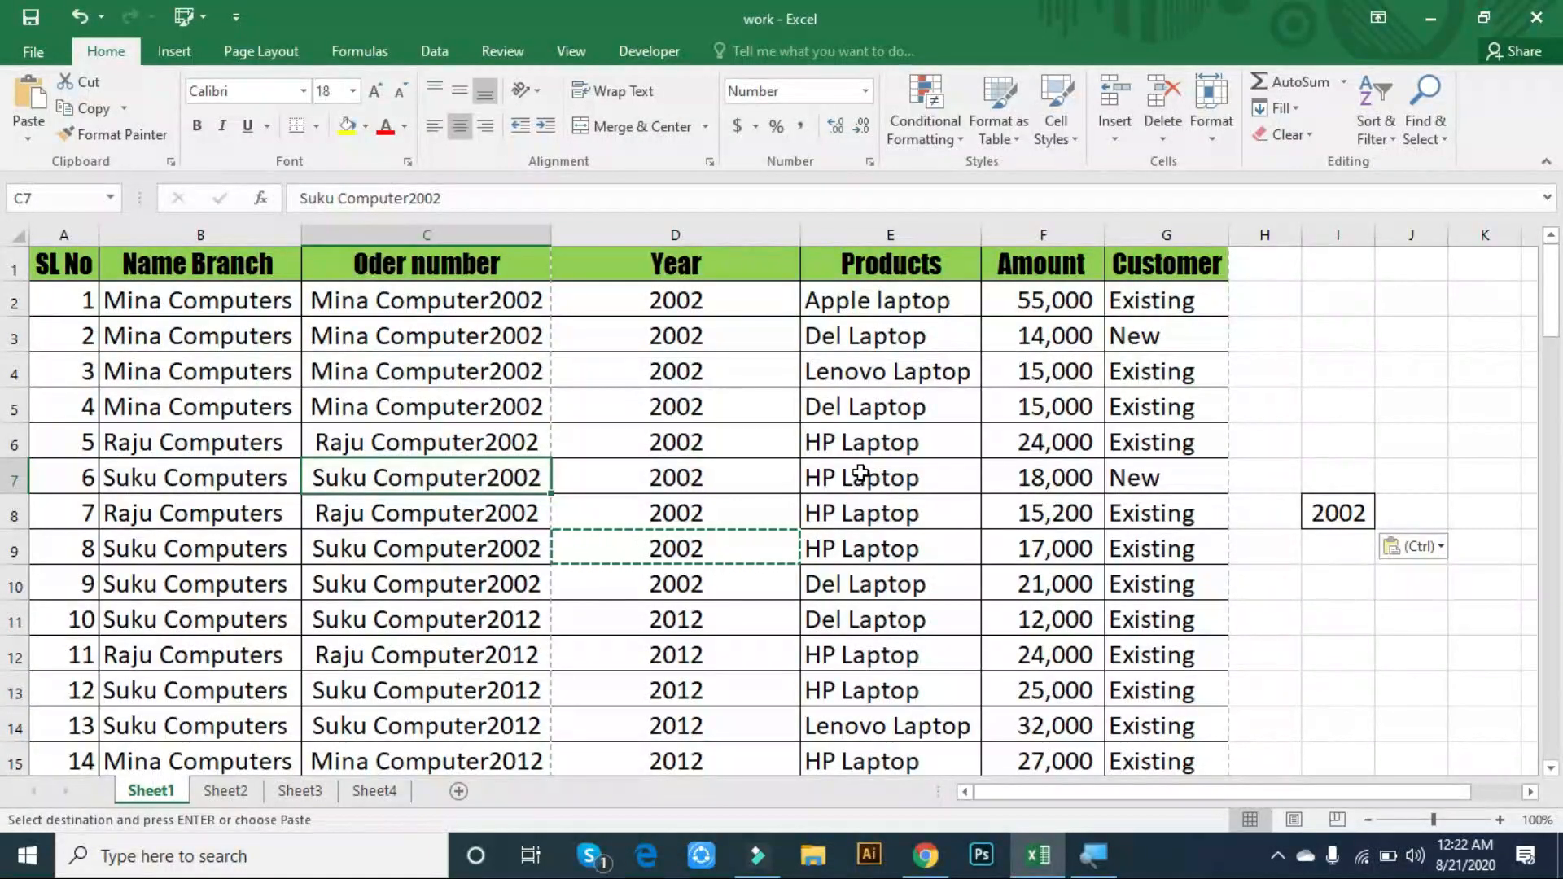
{"action": "key", "text": "alt"}
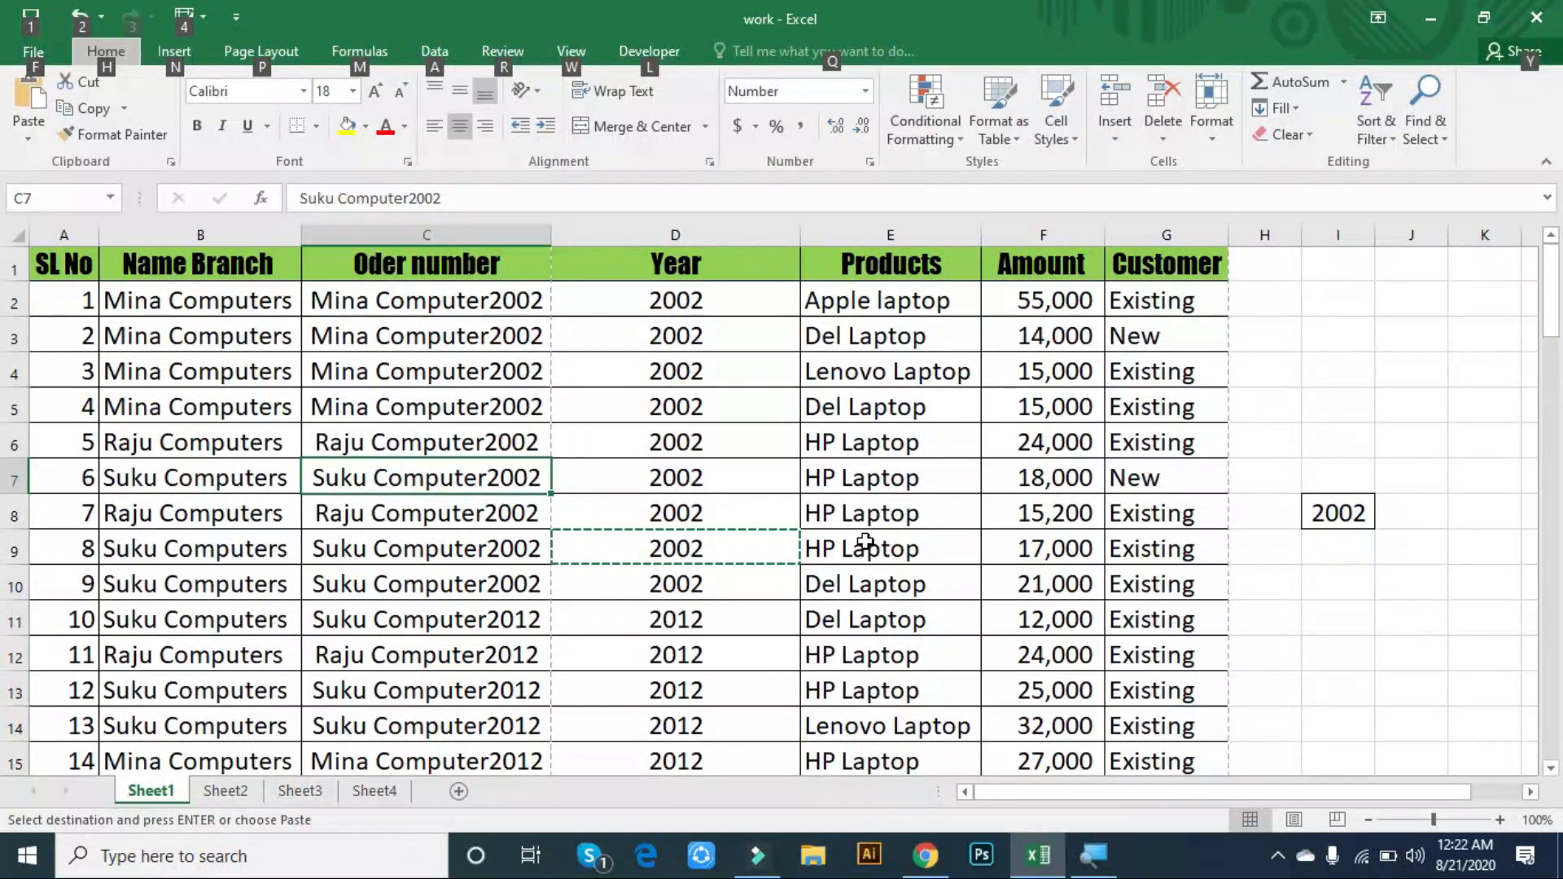
{"action": "left_click", "coordinate": [865, 548]}
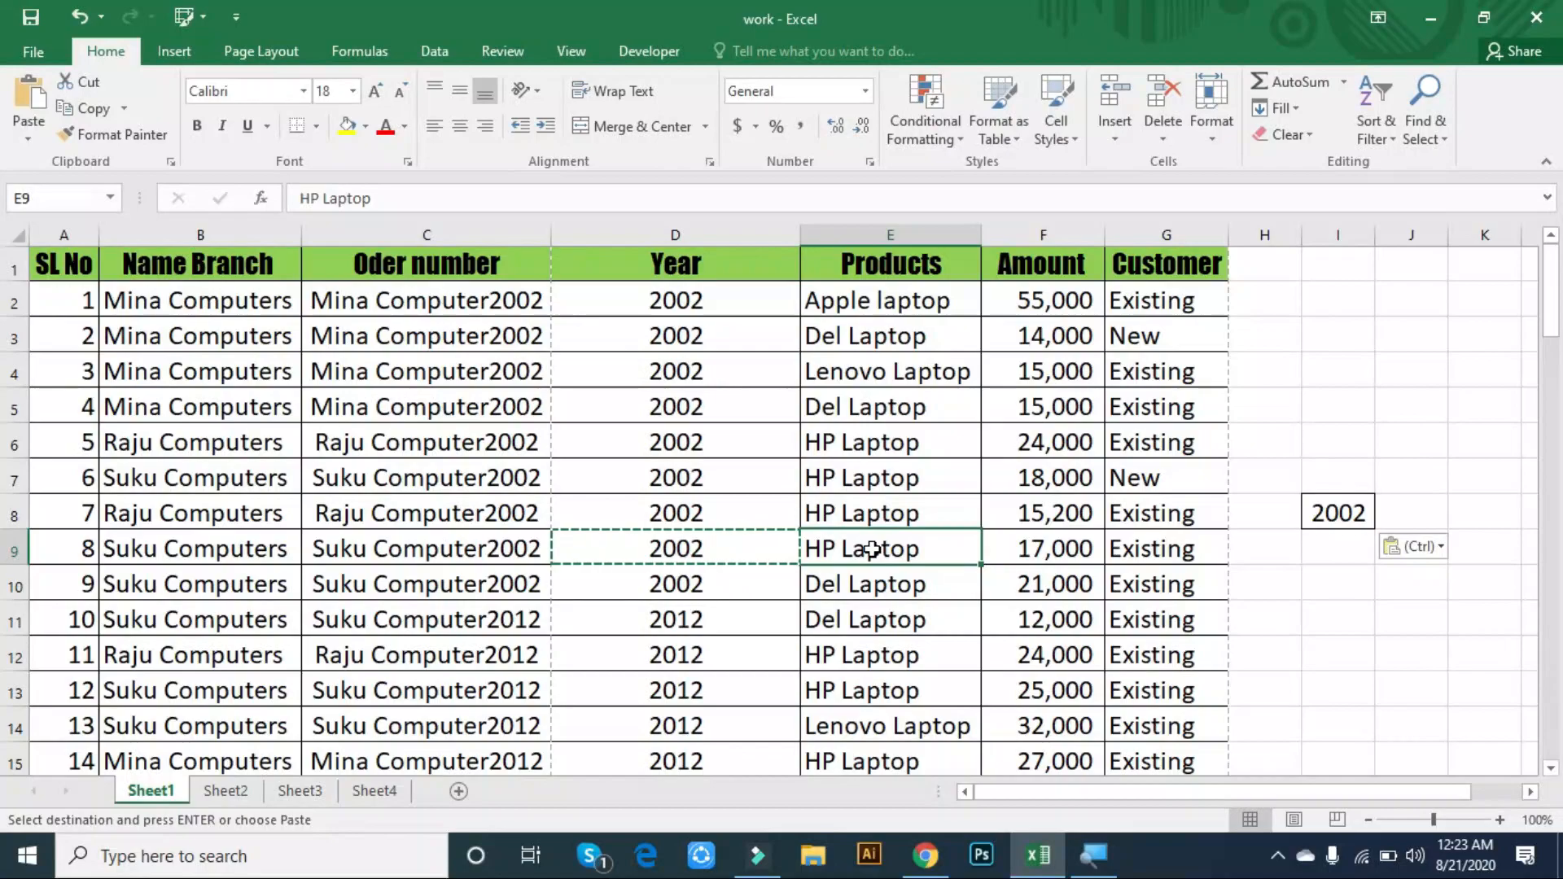
- Collapse the ribbon and restore it, and cancel the pending copy of cell D9
{"action": "key", "text": "ctrl+F1"}
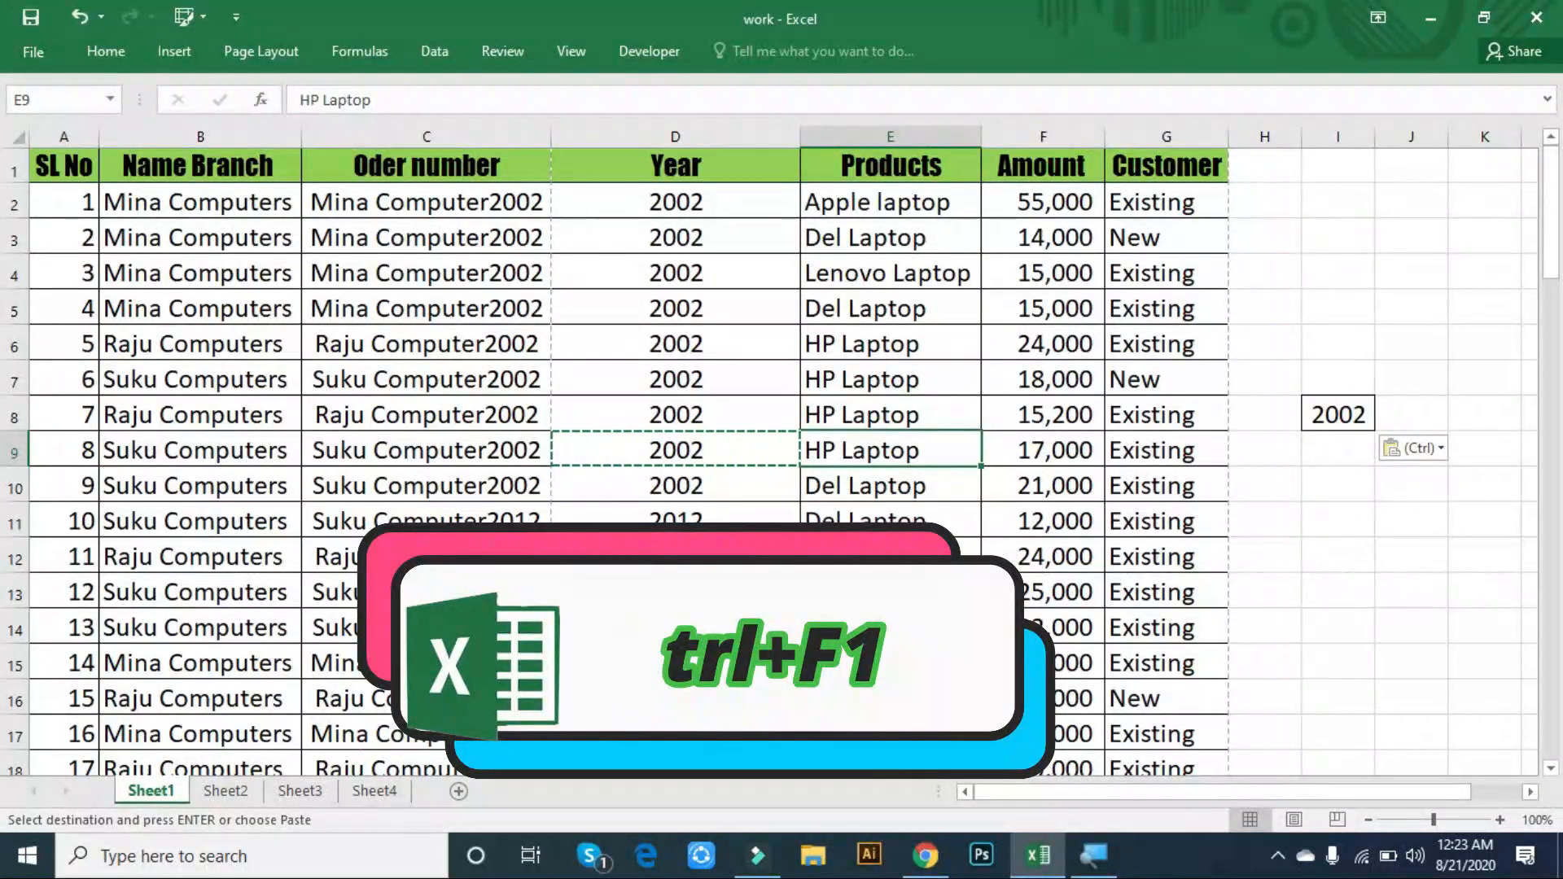
{"action": "key", "text": "ctrl+F1"}
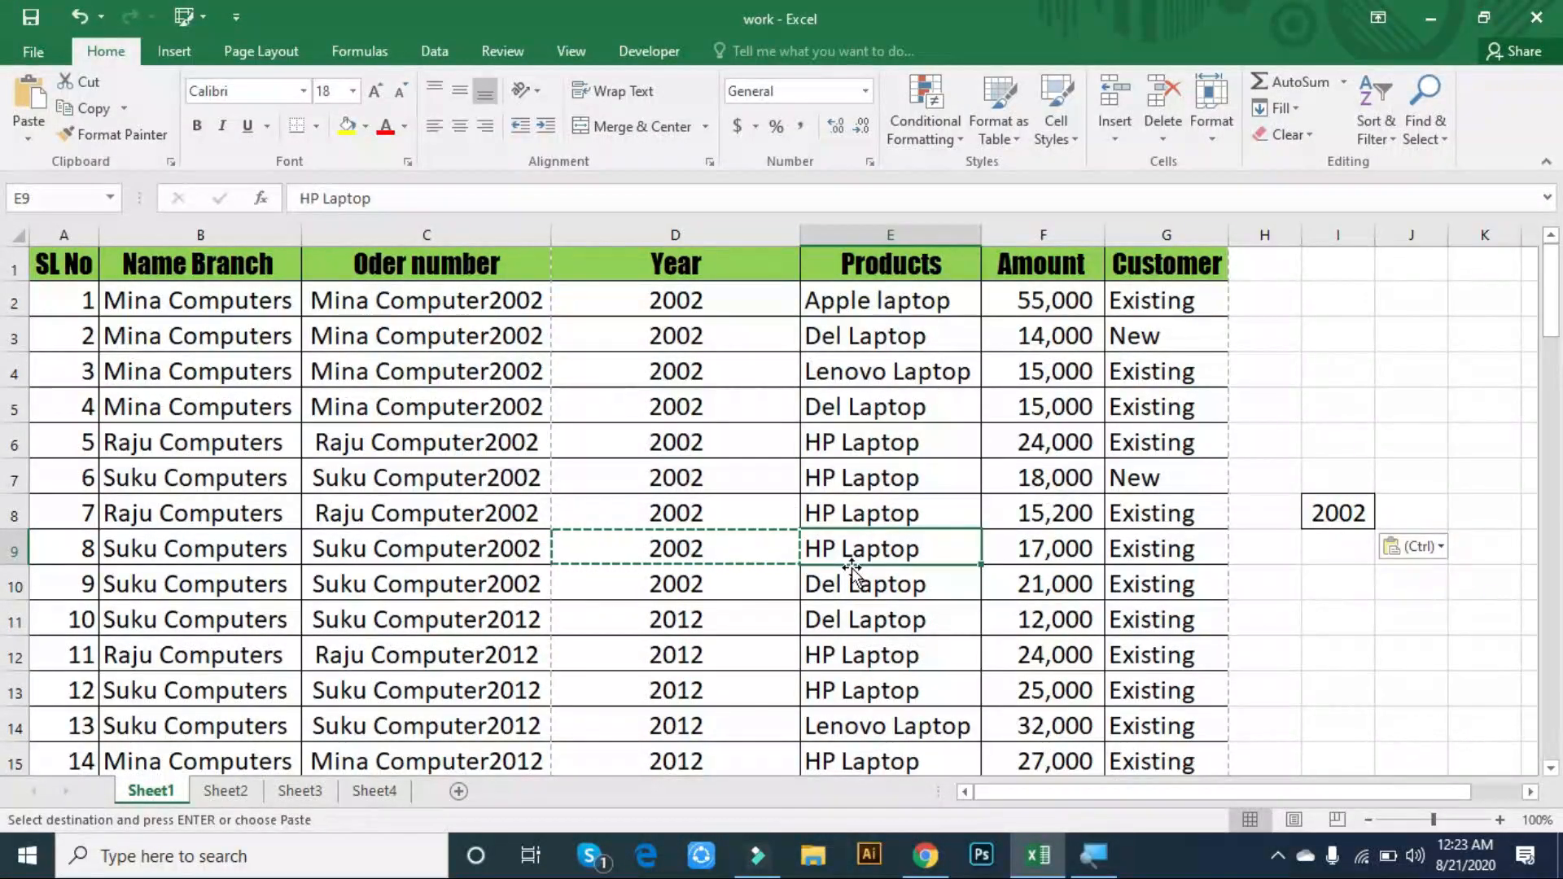
{"action": "key", "text": "Escape"}
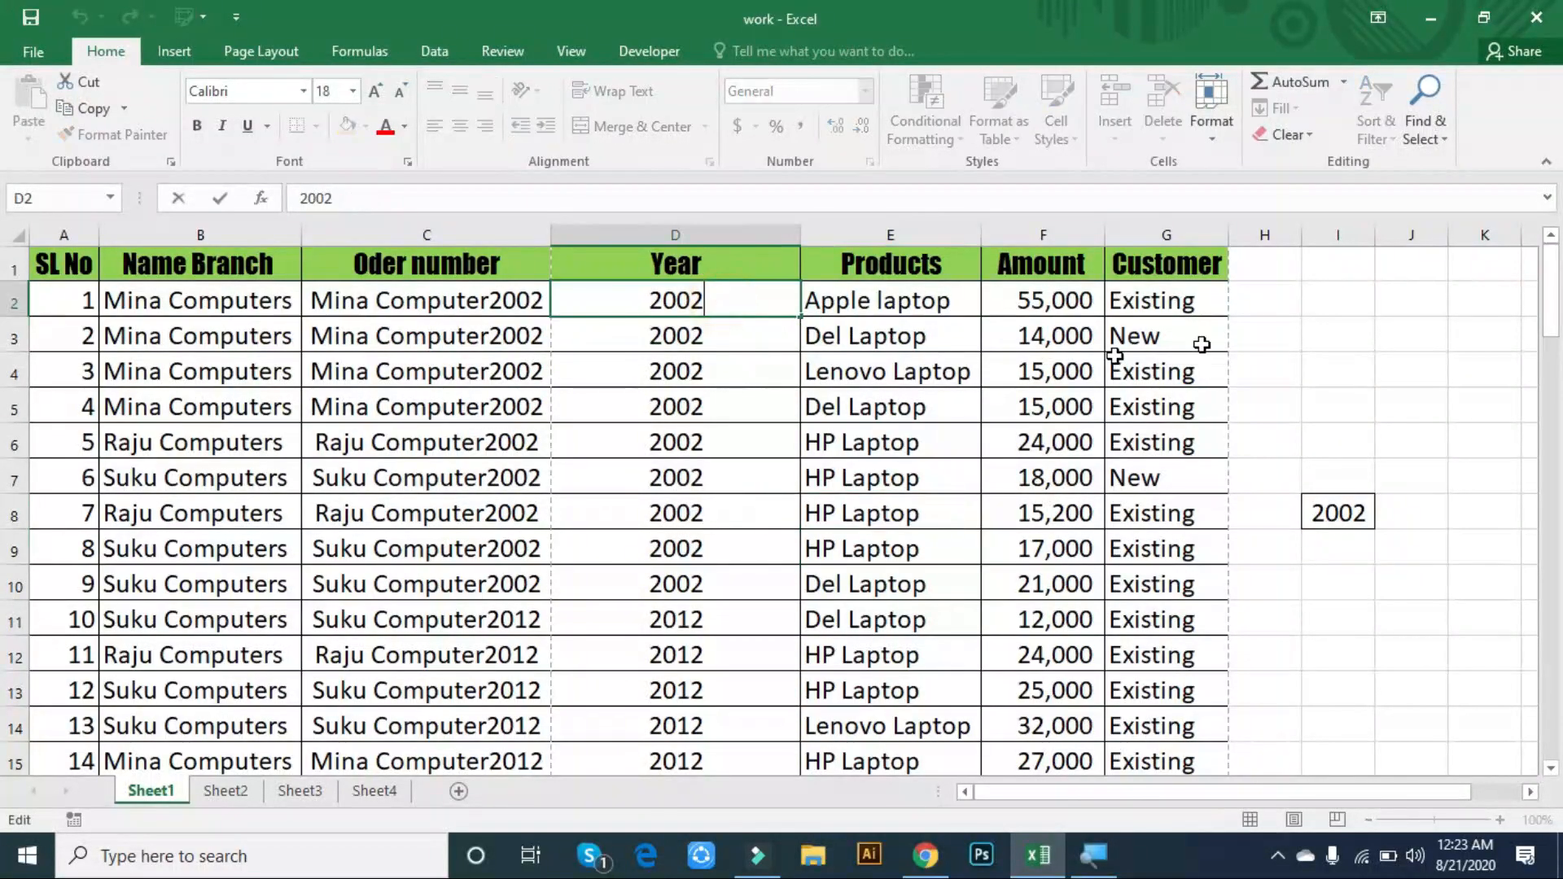
- Start editing C7 in the formula bar, expand and collapse the bar twice, and end the edit by selecting G4
{"action": "left_click", "coordinate": [1402, 308]}
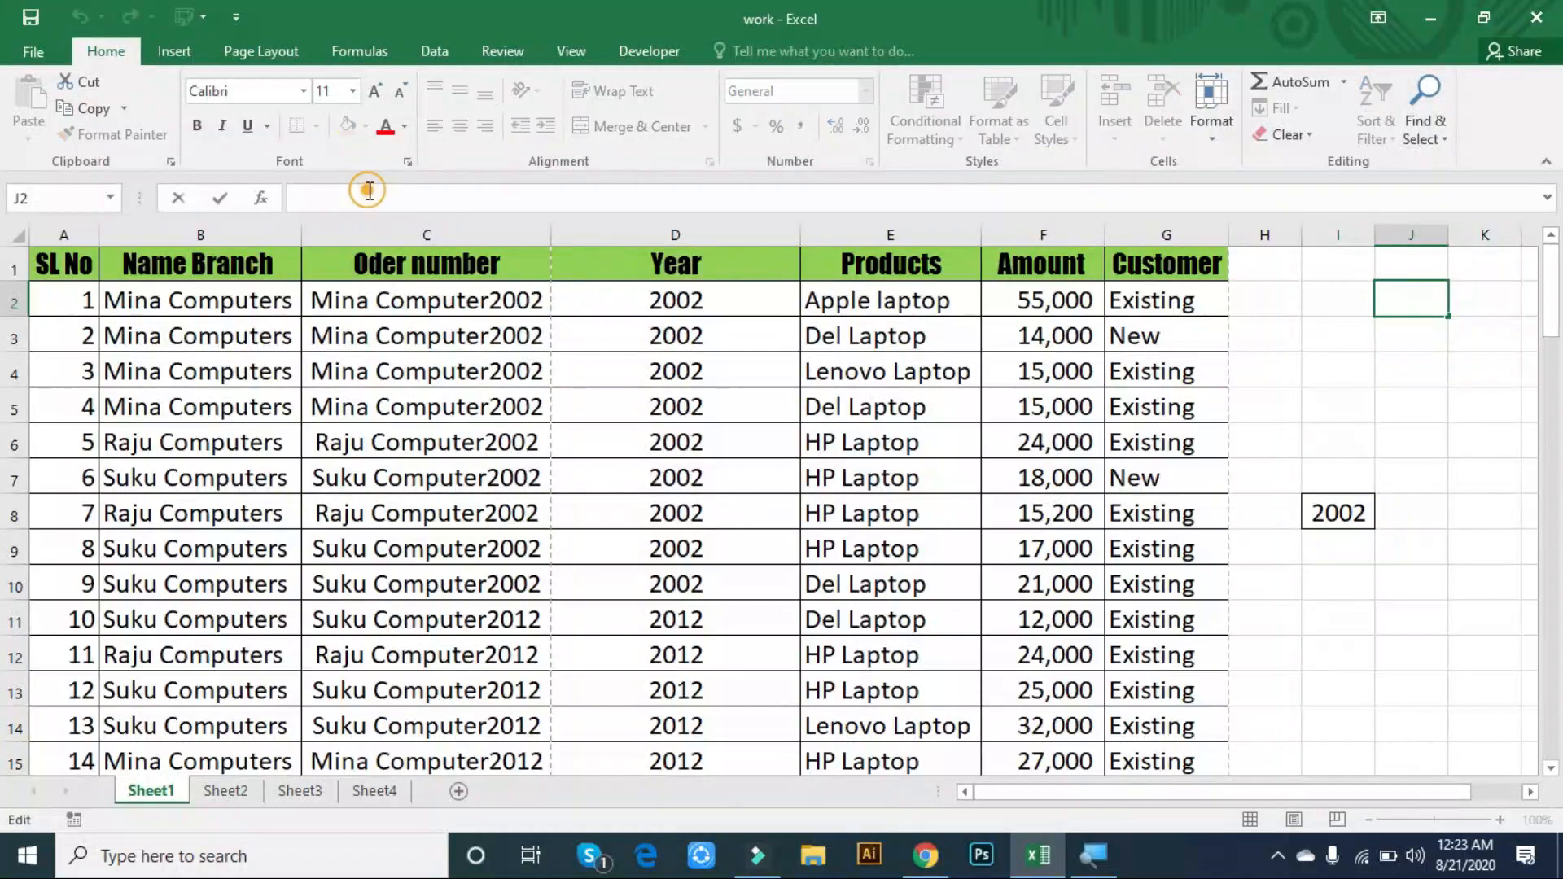
{"action": "left_click", "coordinate": [535, 478]}
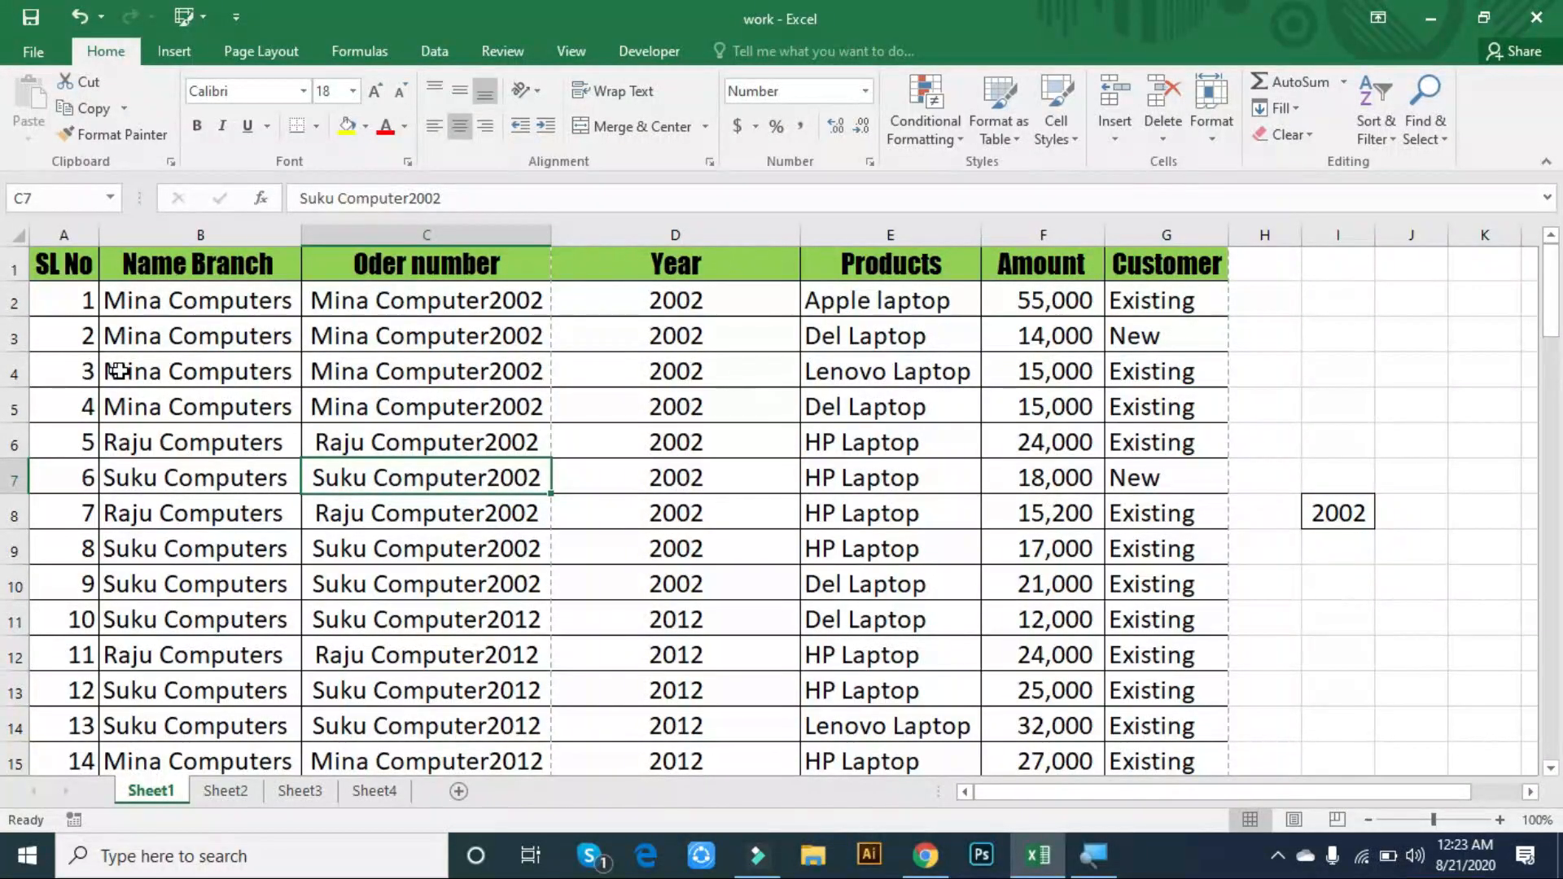
{"action": "left_click", "coordinate": [479, 200]}
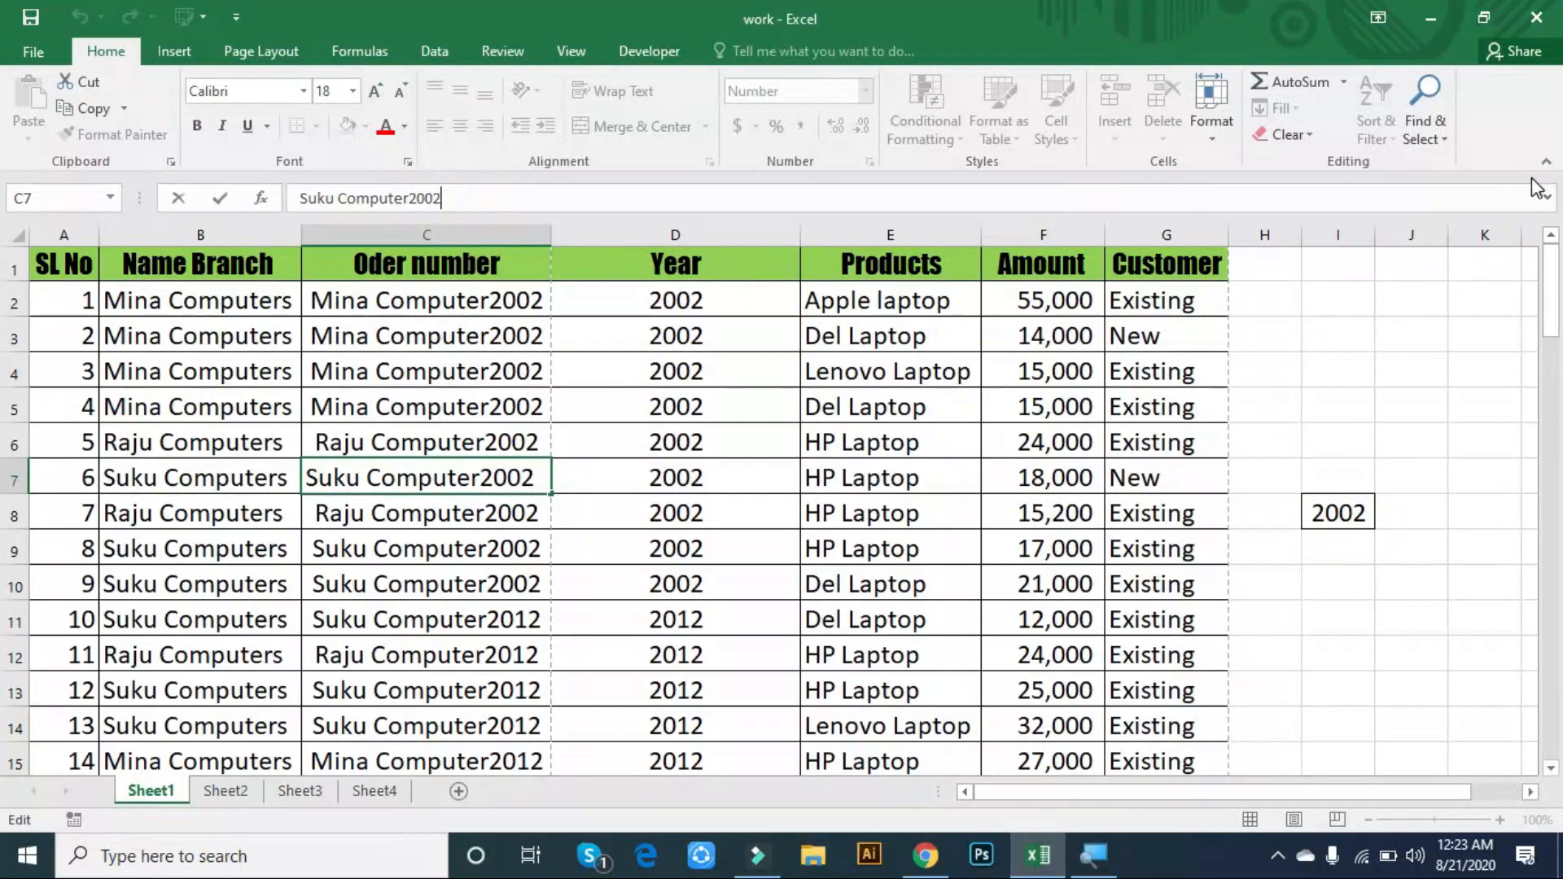
{"action": "left_click", "coordinate": [1546, 198]}
{"action": "left_click", "coordinate": [1546, 198]}
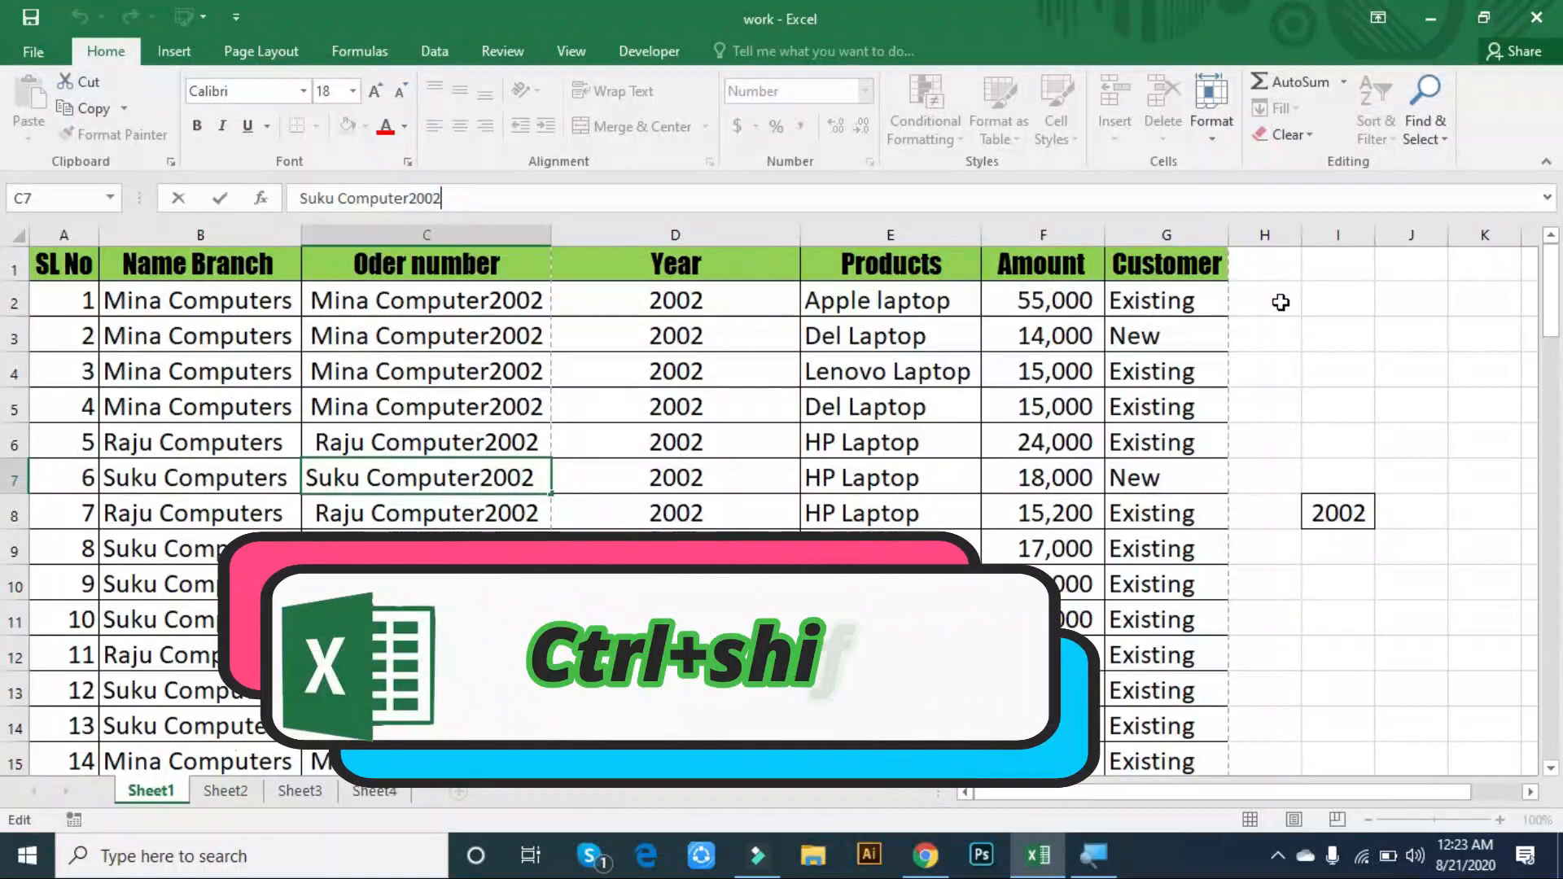
{"action": "key", "text": "ctrl+shift+u"}
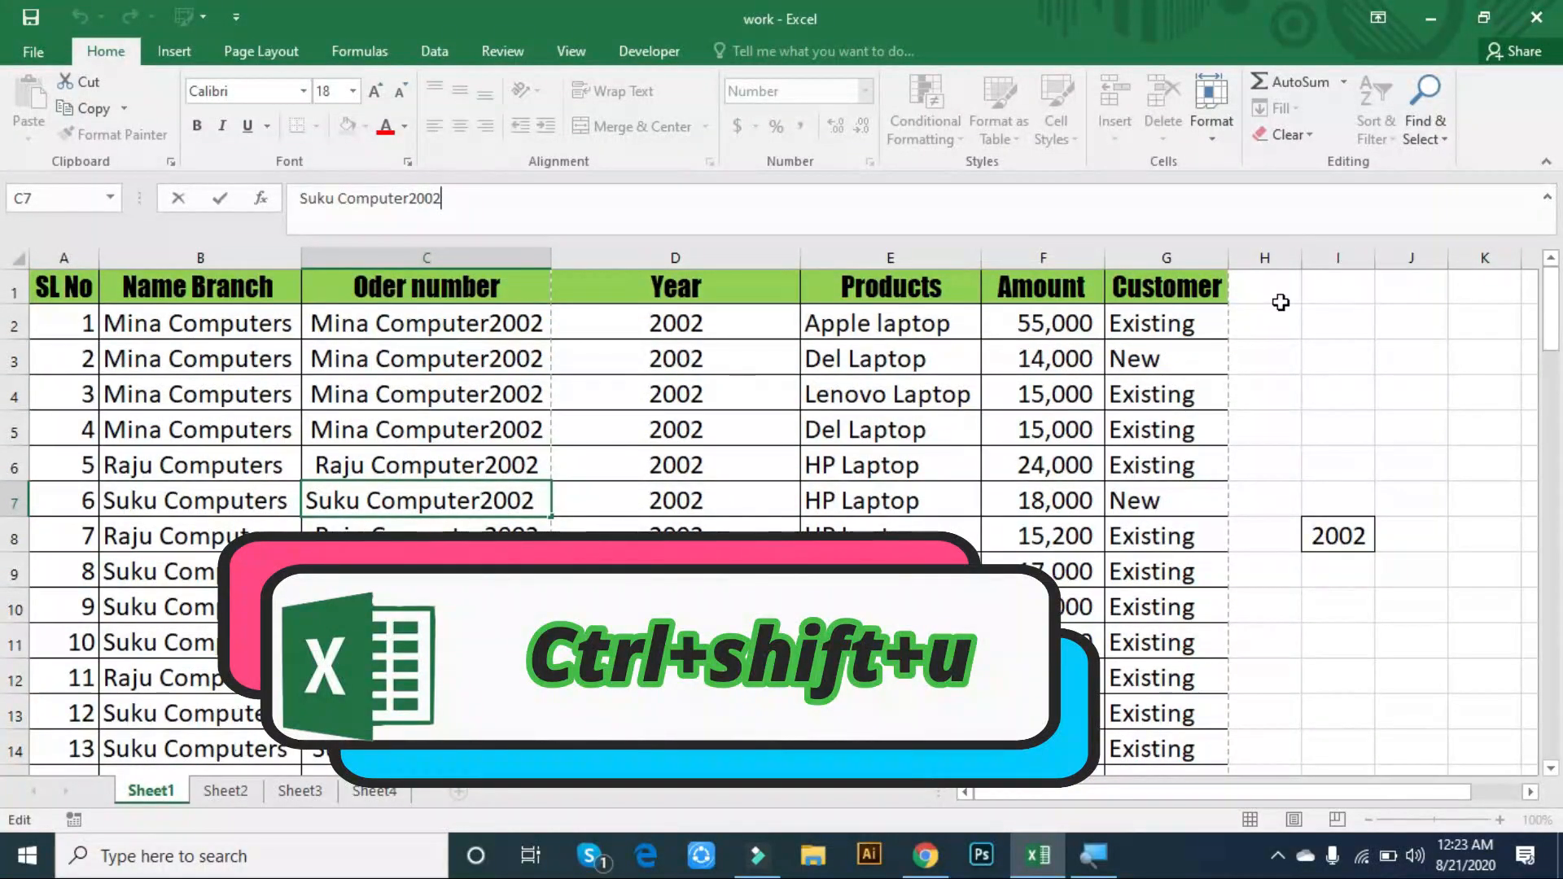
{"action": "key", "text": "ctrl+shift+u"}
{"action": "left_click", "coordinate": [1175, 371]}
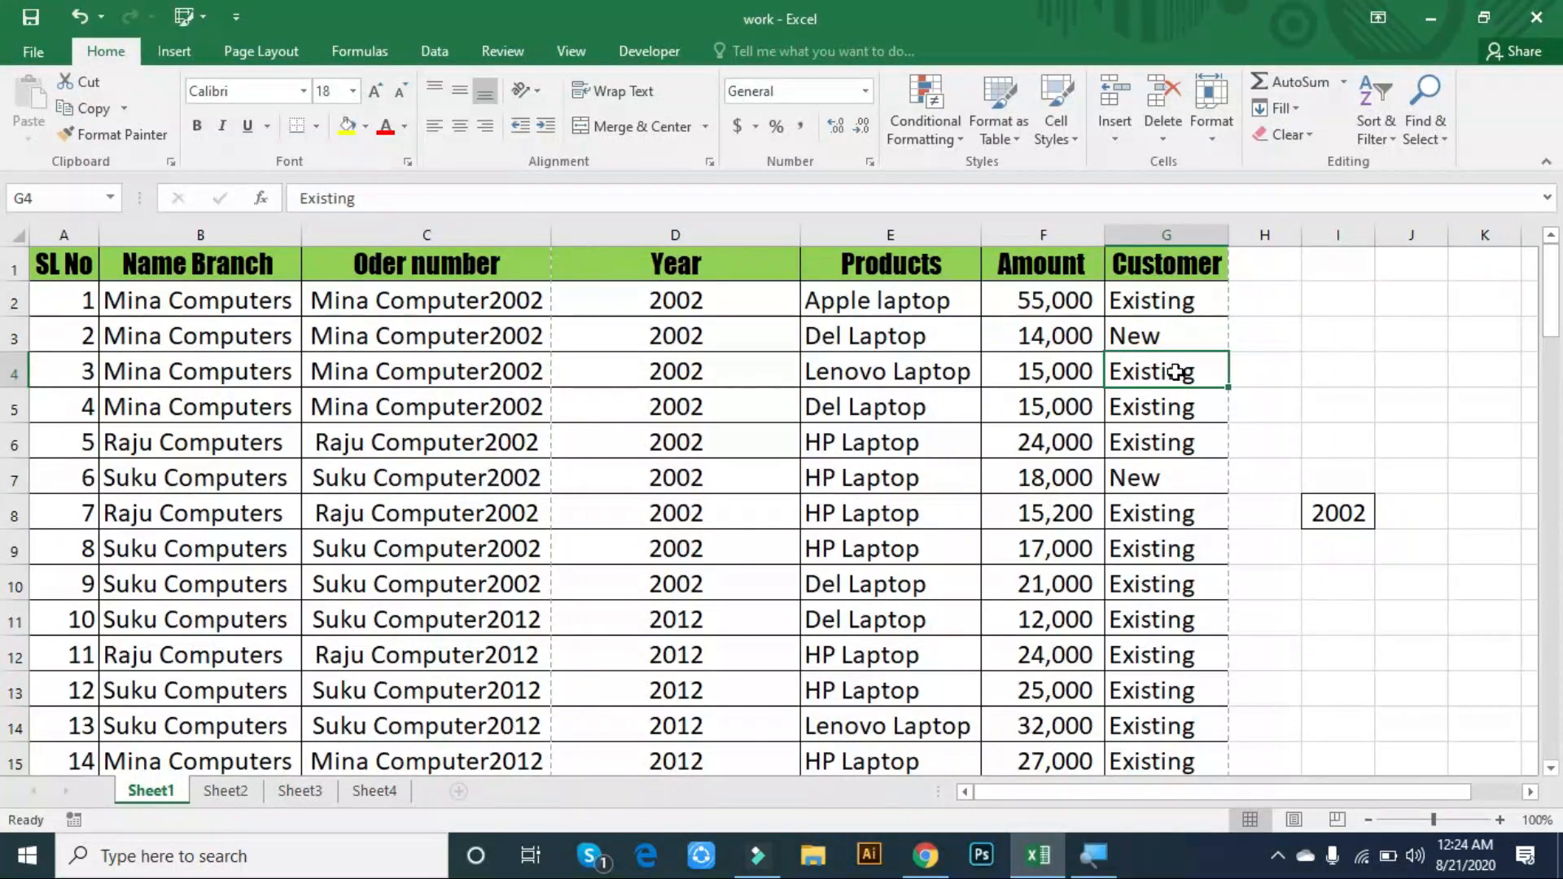
- With the amount in F5 selected, minimize the workbook window
{"action": "left_click", "coordinate": [963, 261]}
{"action": "left_click", "coordinate": [1465, 330]}
{"action": "left_click", "coordinate": [995, 405]}
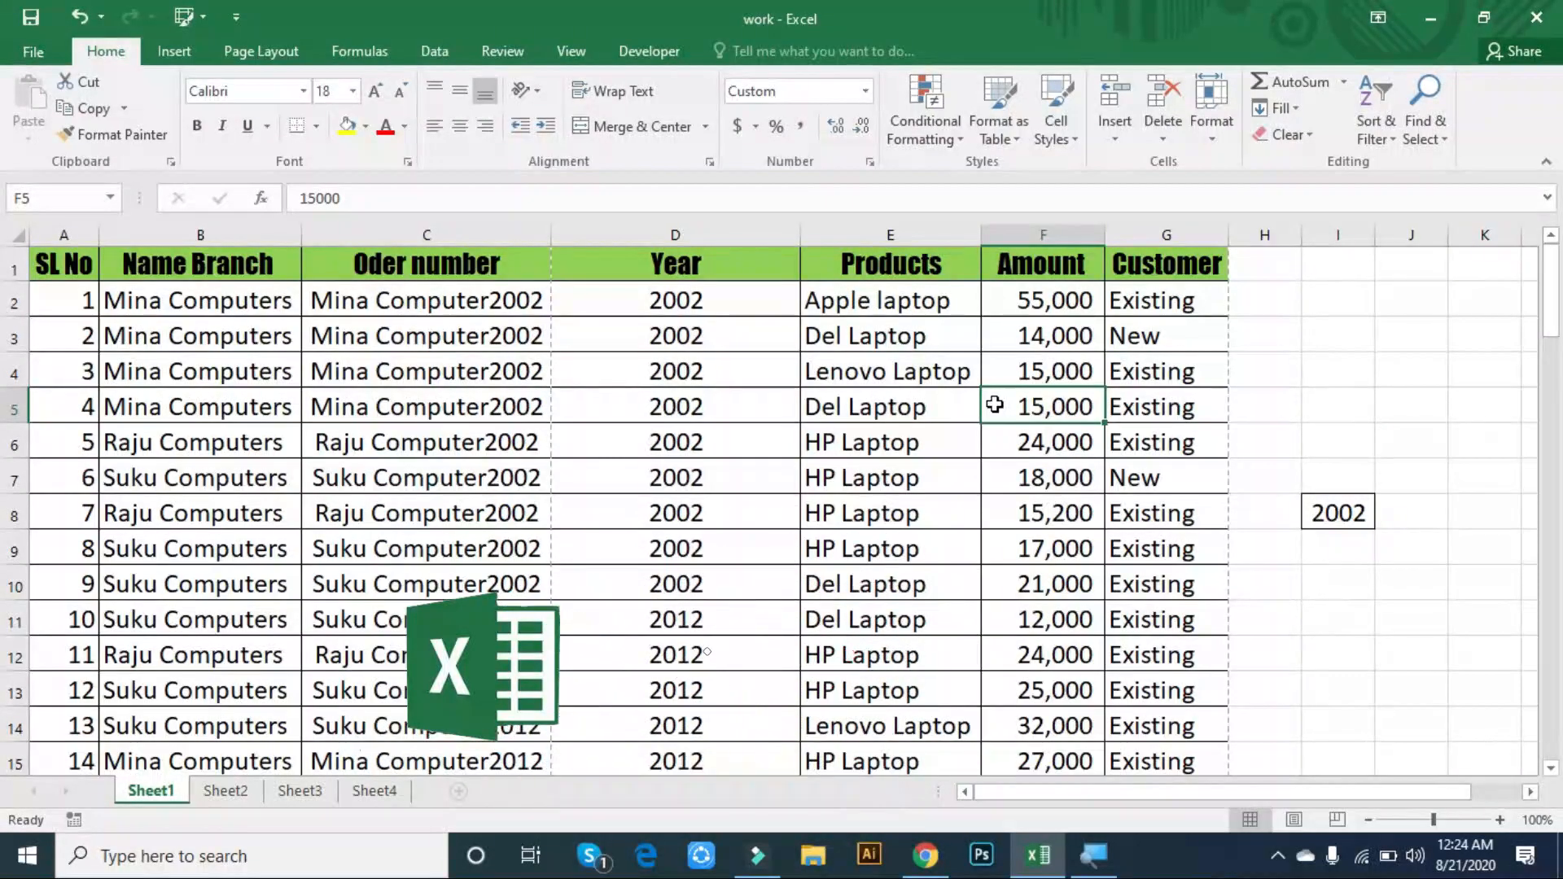
{"action": "key", "text": "ctrl+F9"}
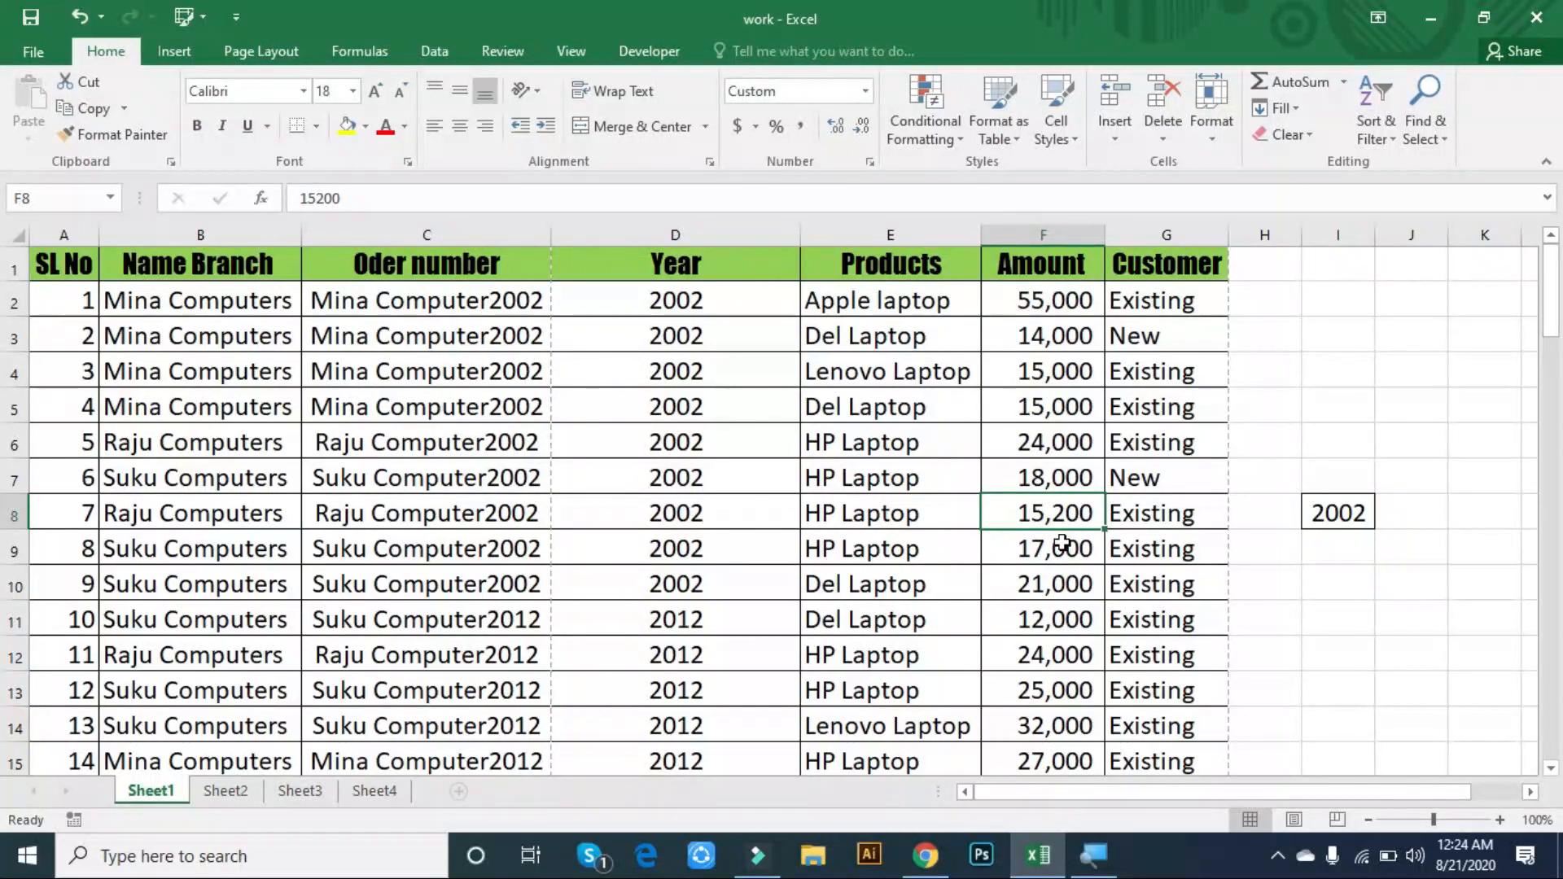
- Delete the Oder number column (column C) from Sheet1 and select D6
{"action": "left_click", "coordinate": [678, 301]}
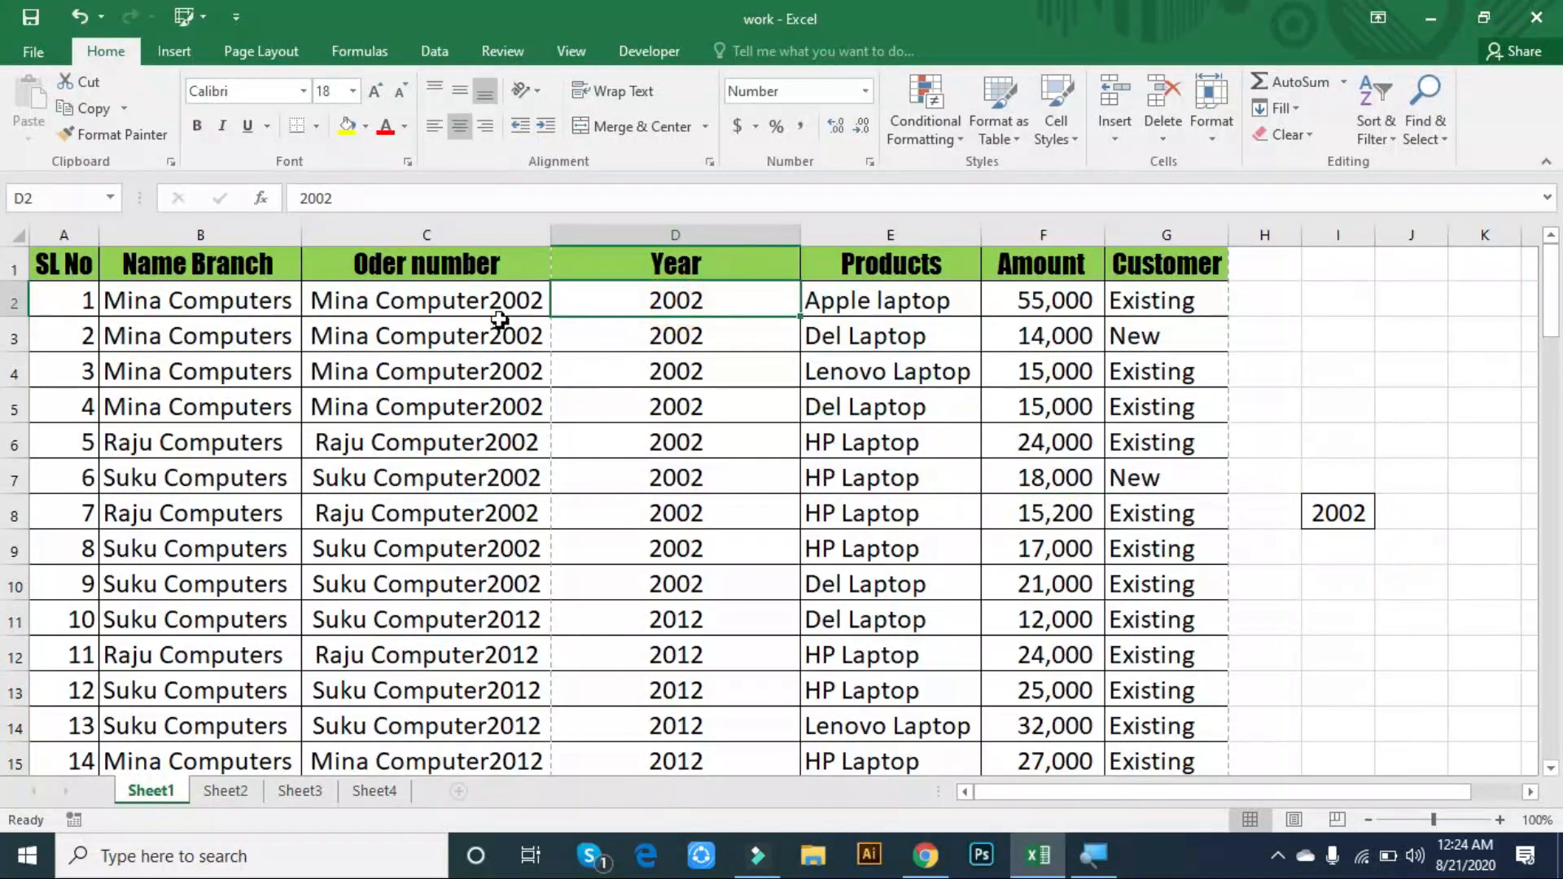
{"action": "left_click", "coordinate": [472, 233]}
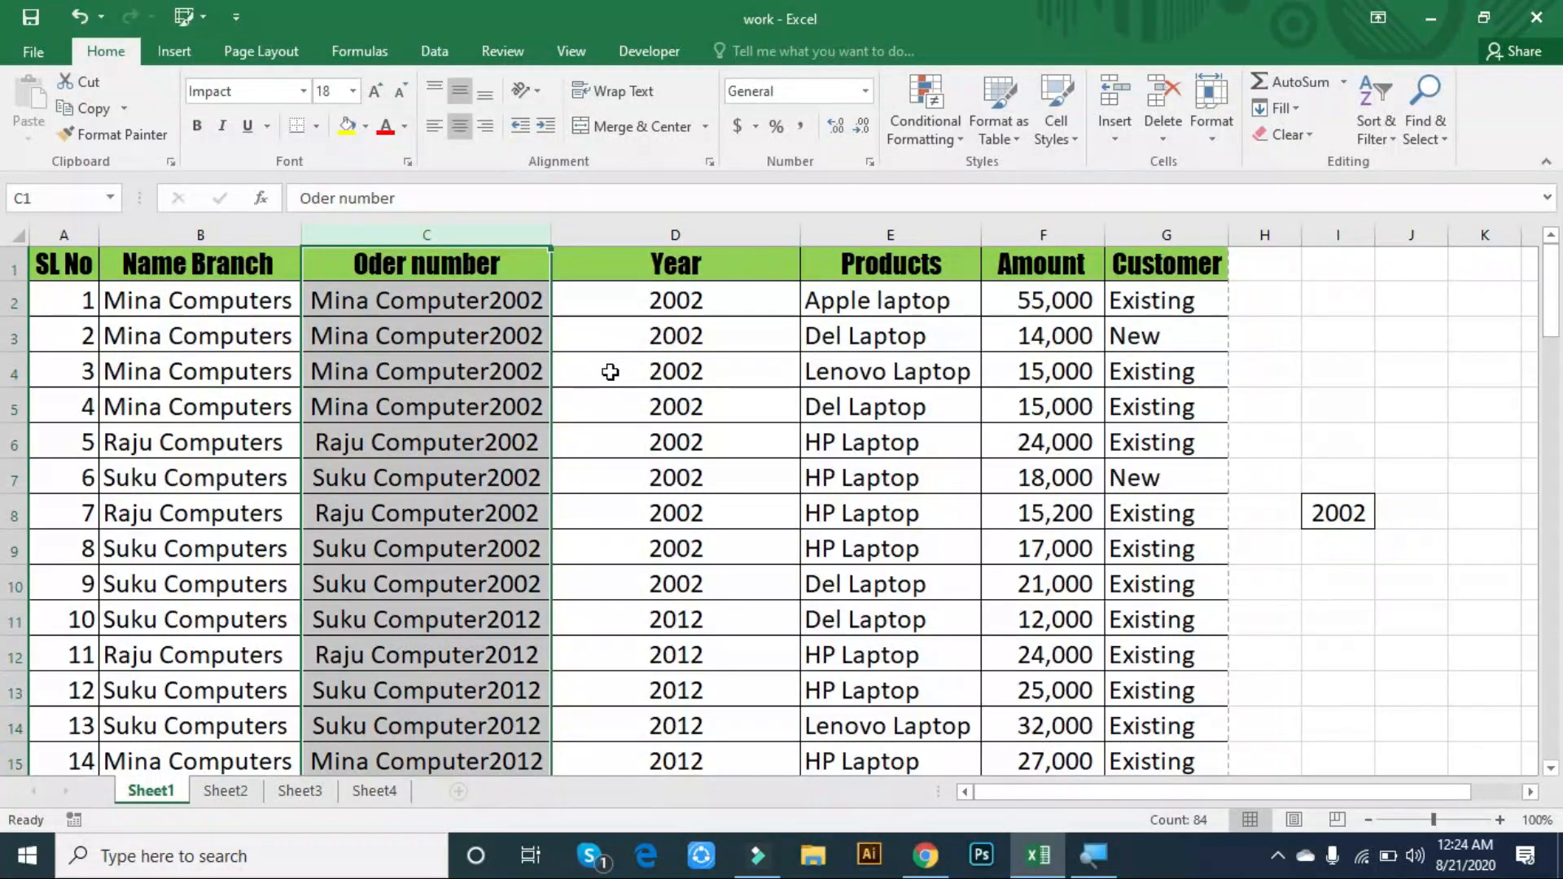
{"action": "key", "text": "ctrl+minus"}
{"action": "left_click", "coordinate": [633, 437]}
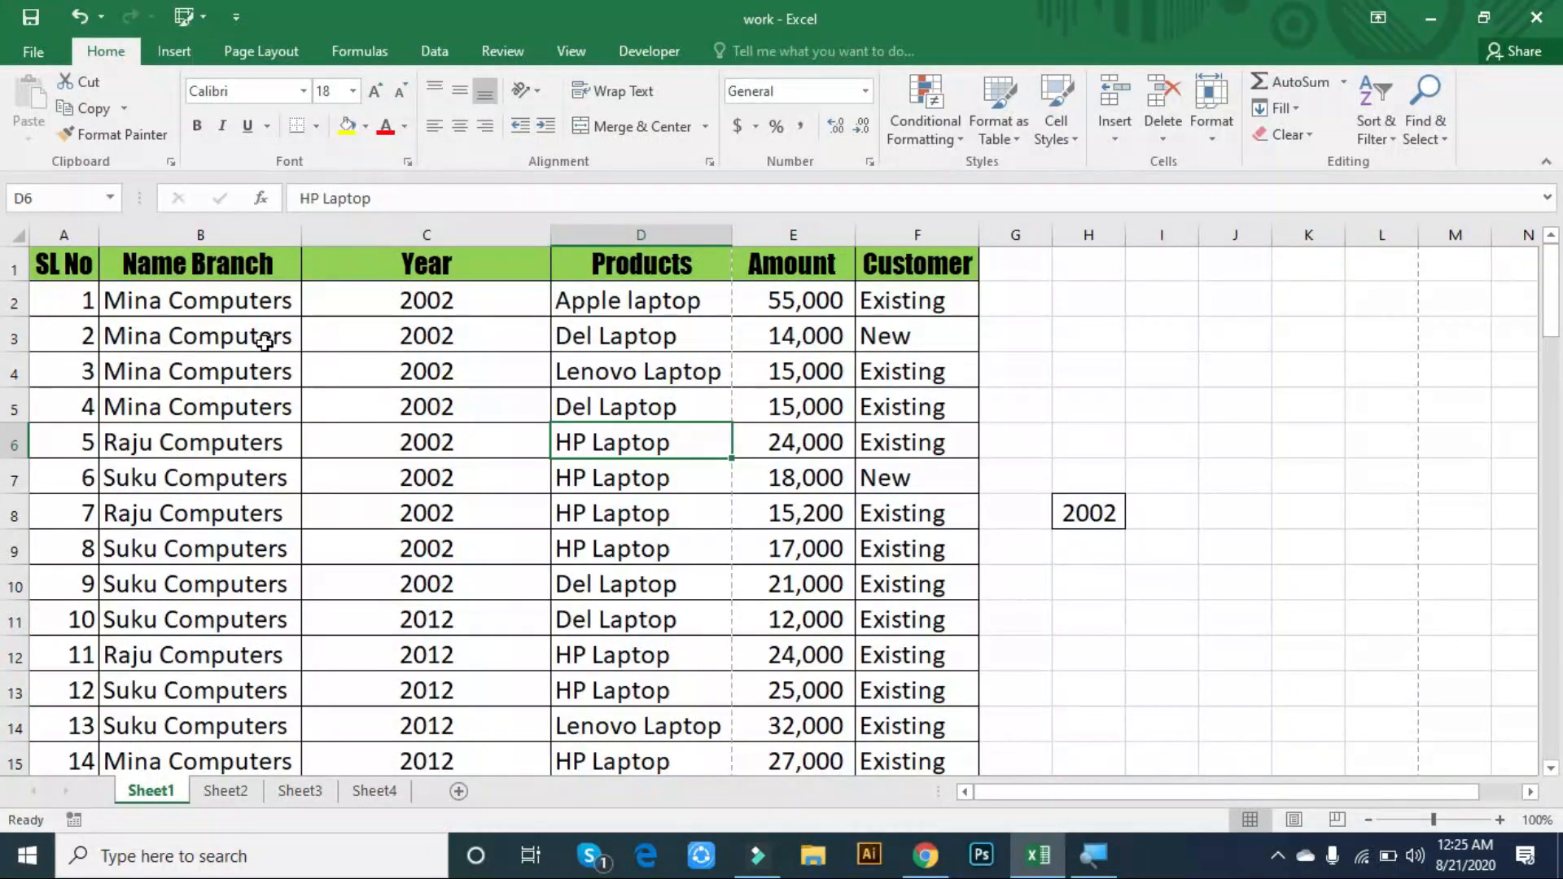
- Create a column chart from B2:E8 on its own chart sheet and apply the grey gradient chart style
{"action": "left_click", "coordinate": [185, 297]}
{"action": "left_click_drag", "start_coordinate": [245, 324], "coordinate": [793, 528]}
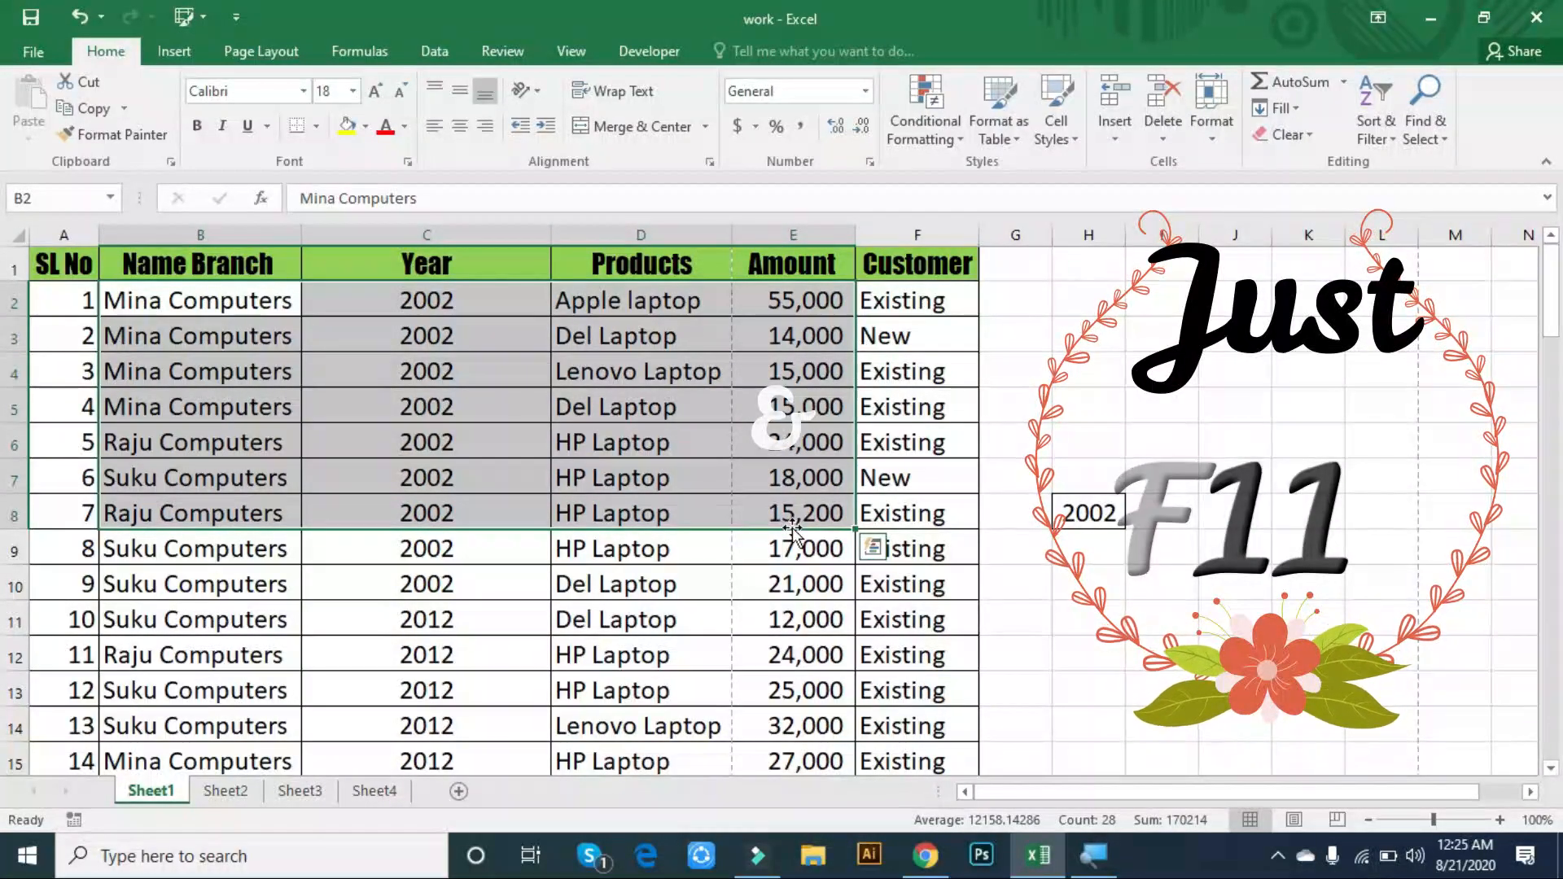
{"action": "key", "text": "F11"}
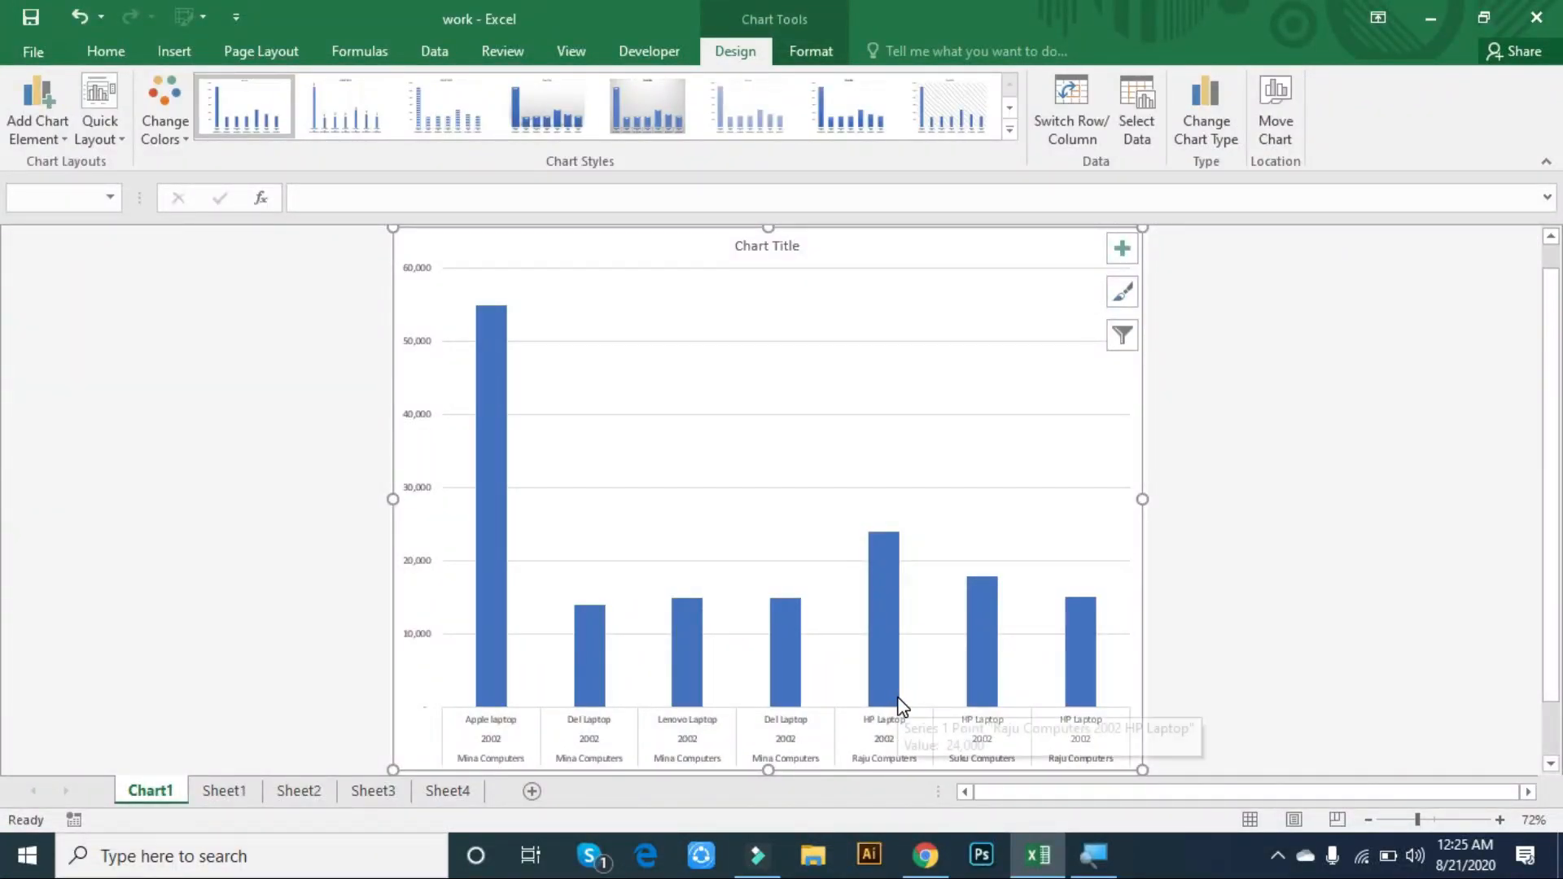
{"action": "left_click", "coordinate": [681, 116]}
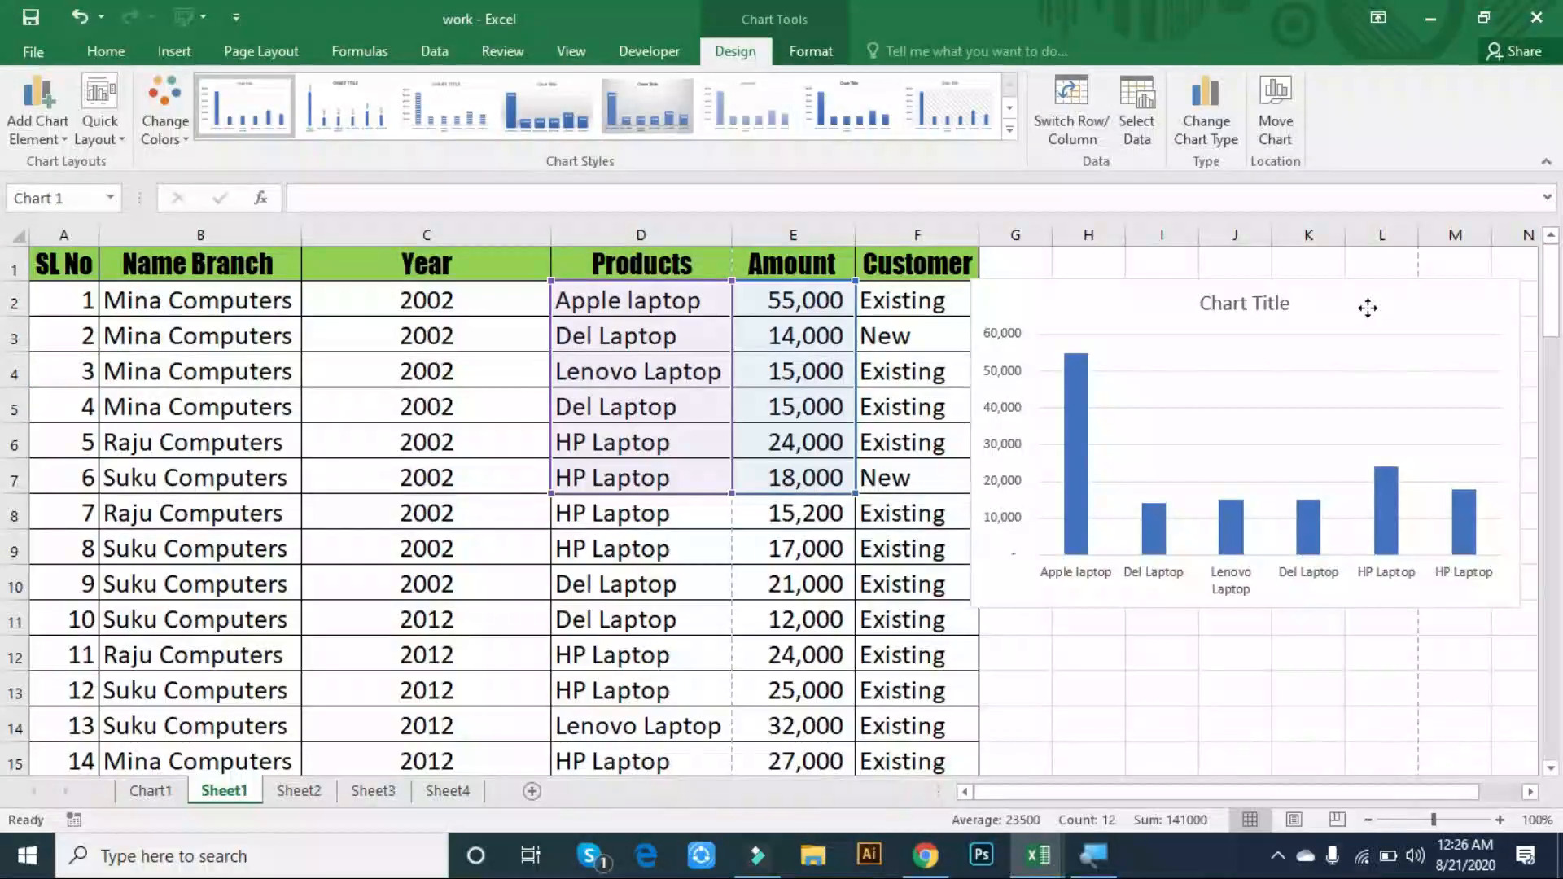
- Reposition the embedded D2:E7 chart beside the table with the grey gradient style, and undo everything including its insertion
{"action": "left_click_drag", "start_coordinate": [1368, 307], "coordinate": [1340, 310]}
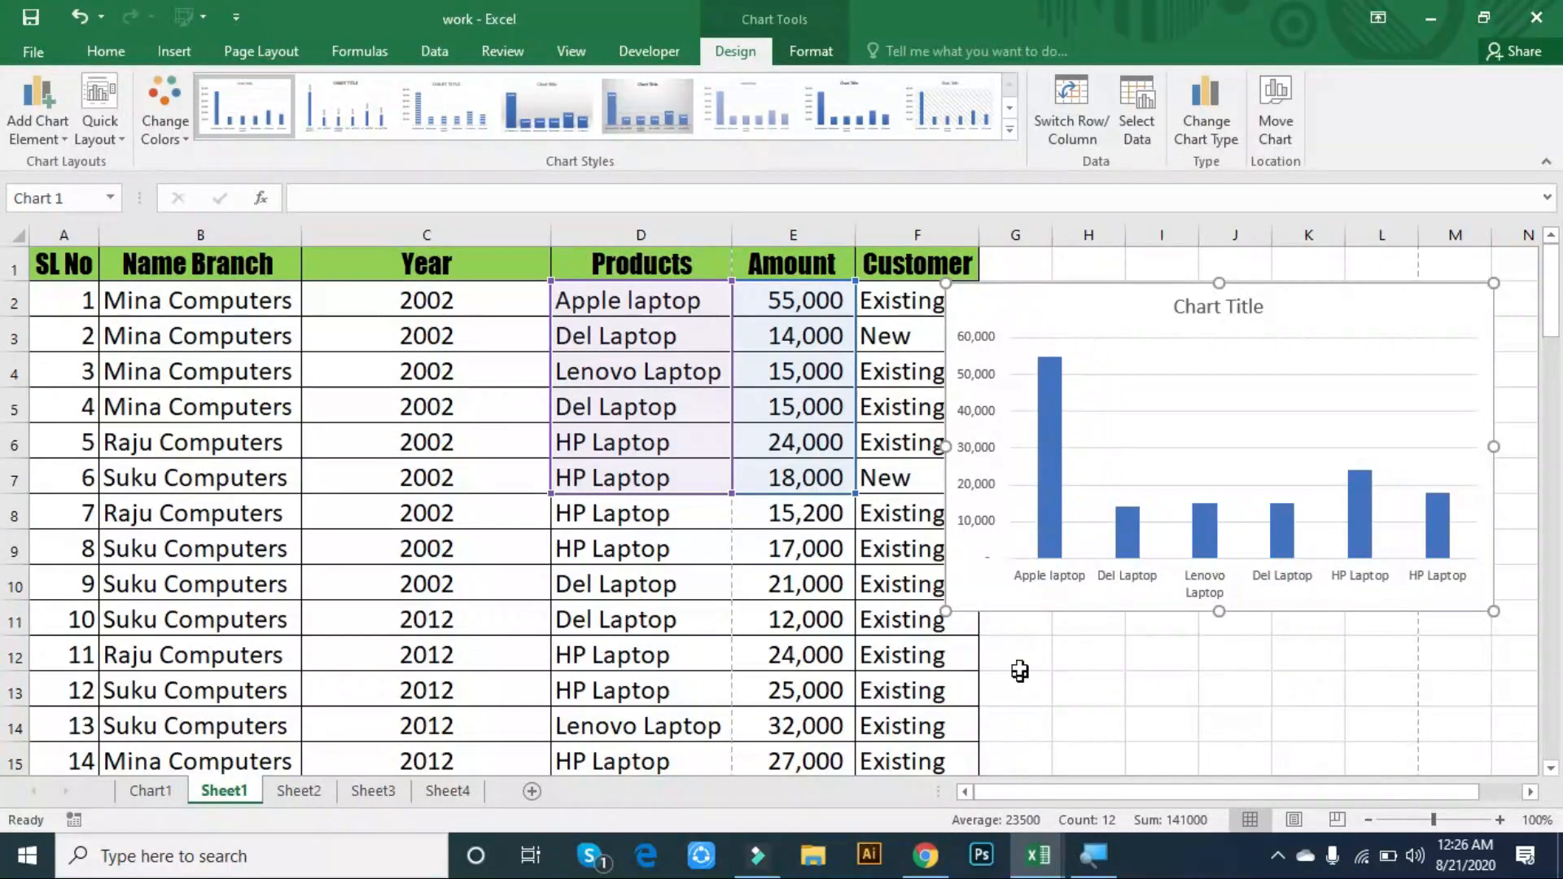
{"action": "left_click", "coordinate": [631, 114]}
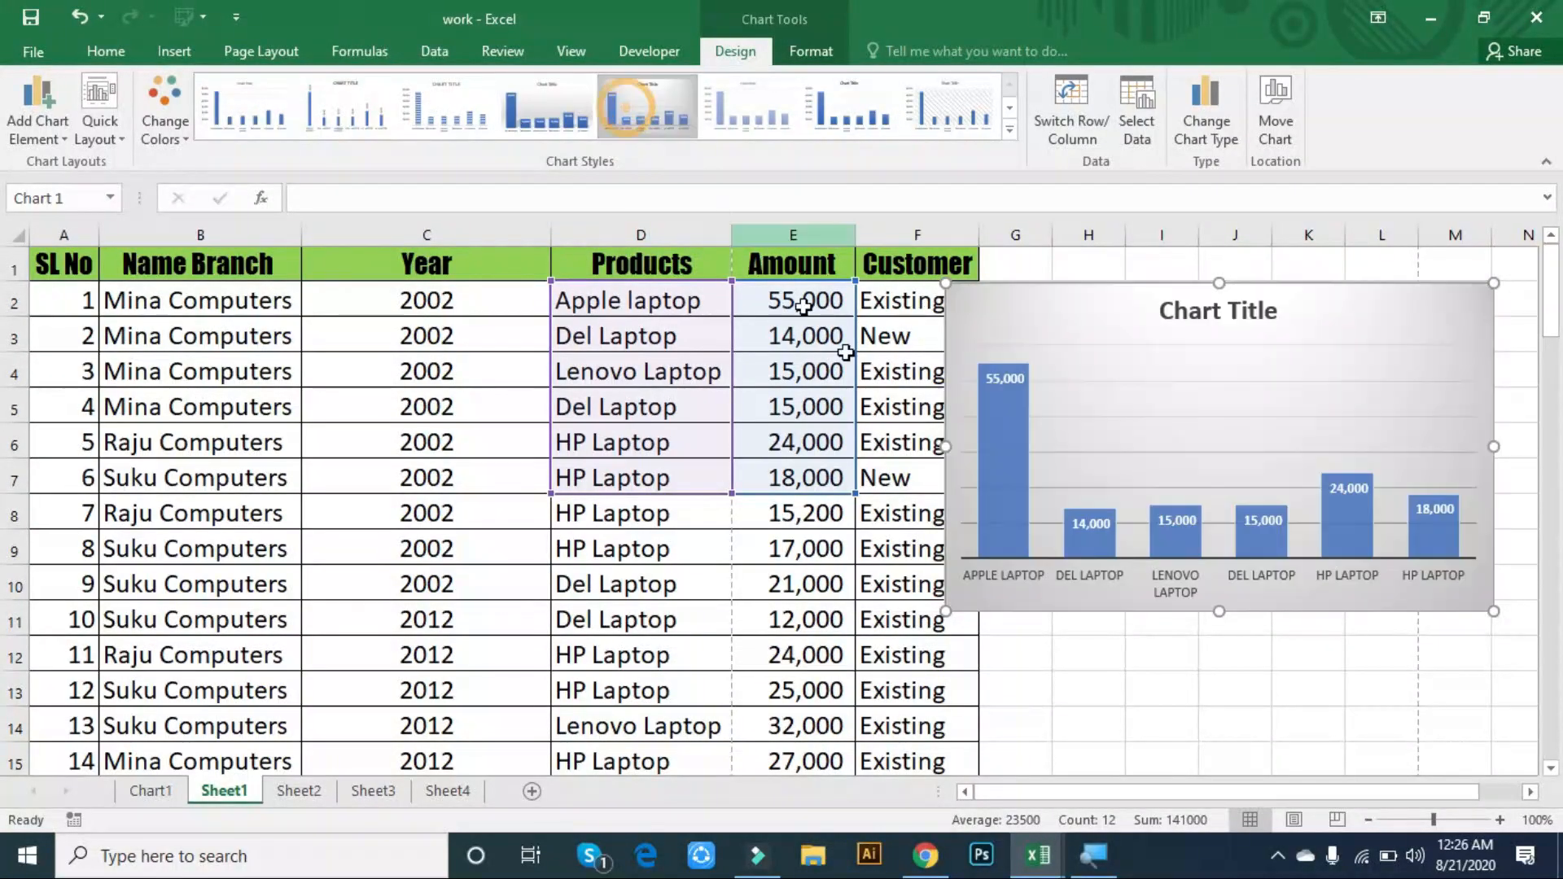
{"action": "key", "text": "ctrl+z"}
{"action": "key", "text": "ctrl+z"}
{"action": "key", "text": "ctrl+z"}
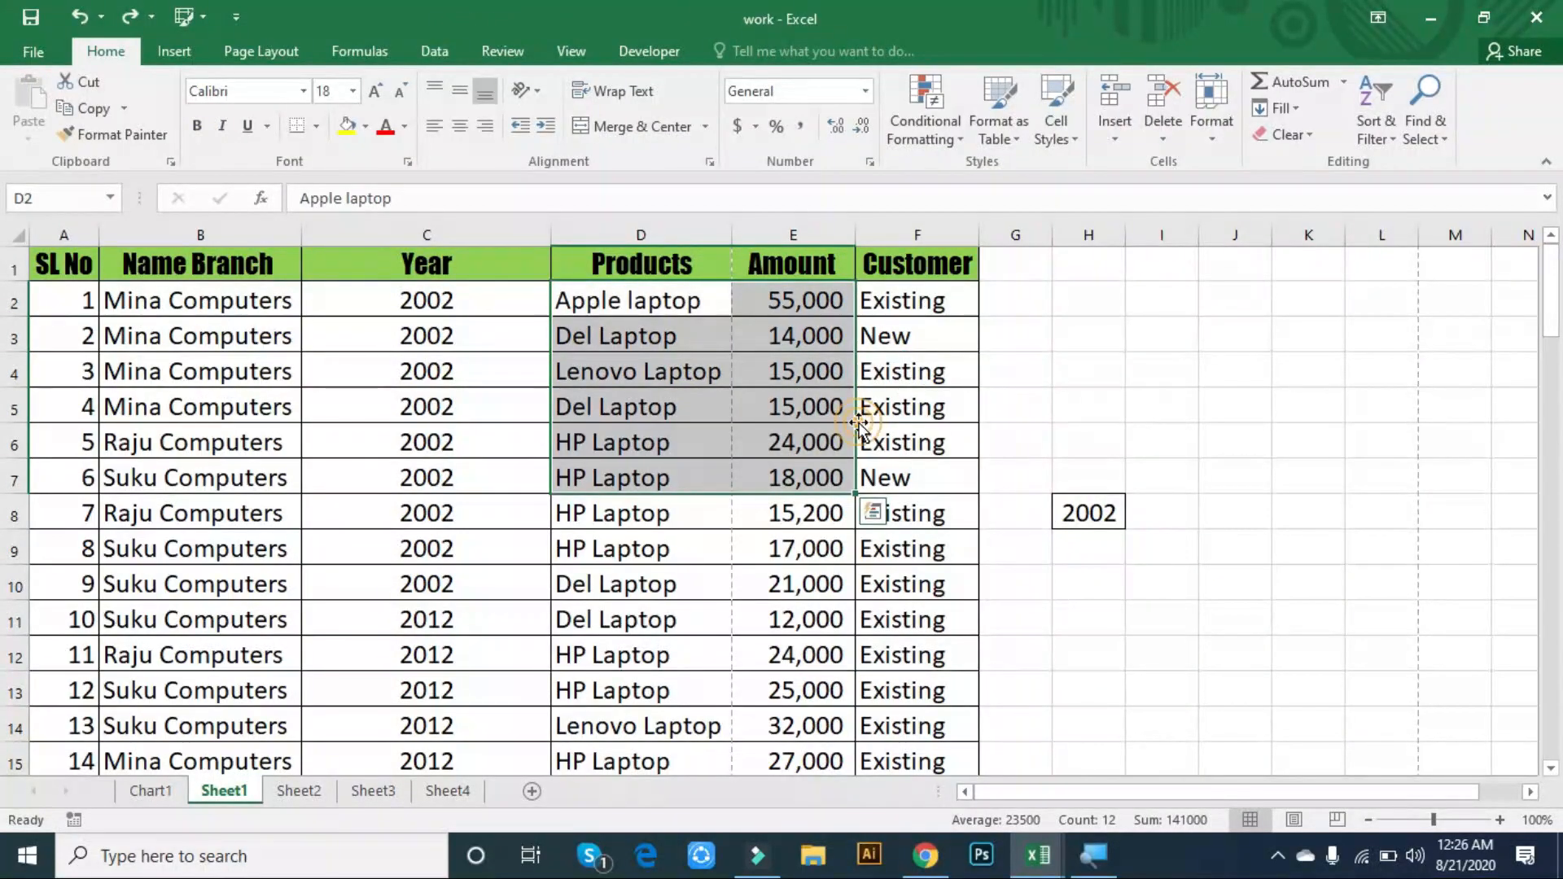
- Insert an embedded column chart from D3:E7 and move it beside the table, and undo both actions
{"action": "left_click", "coordinate": [720, 468]}
{"action": "left_click_drag", "start_coordinate": [621, 338], "coordinate": [770, 484]}
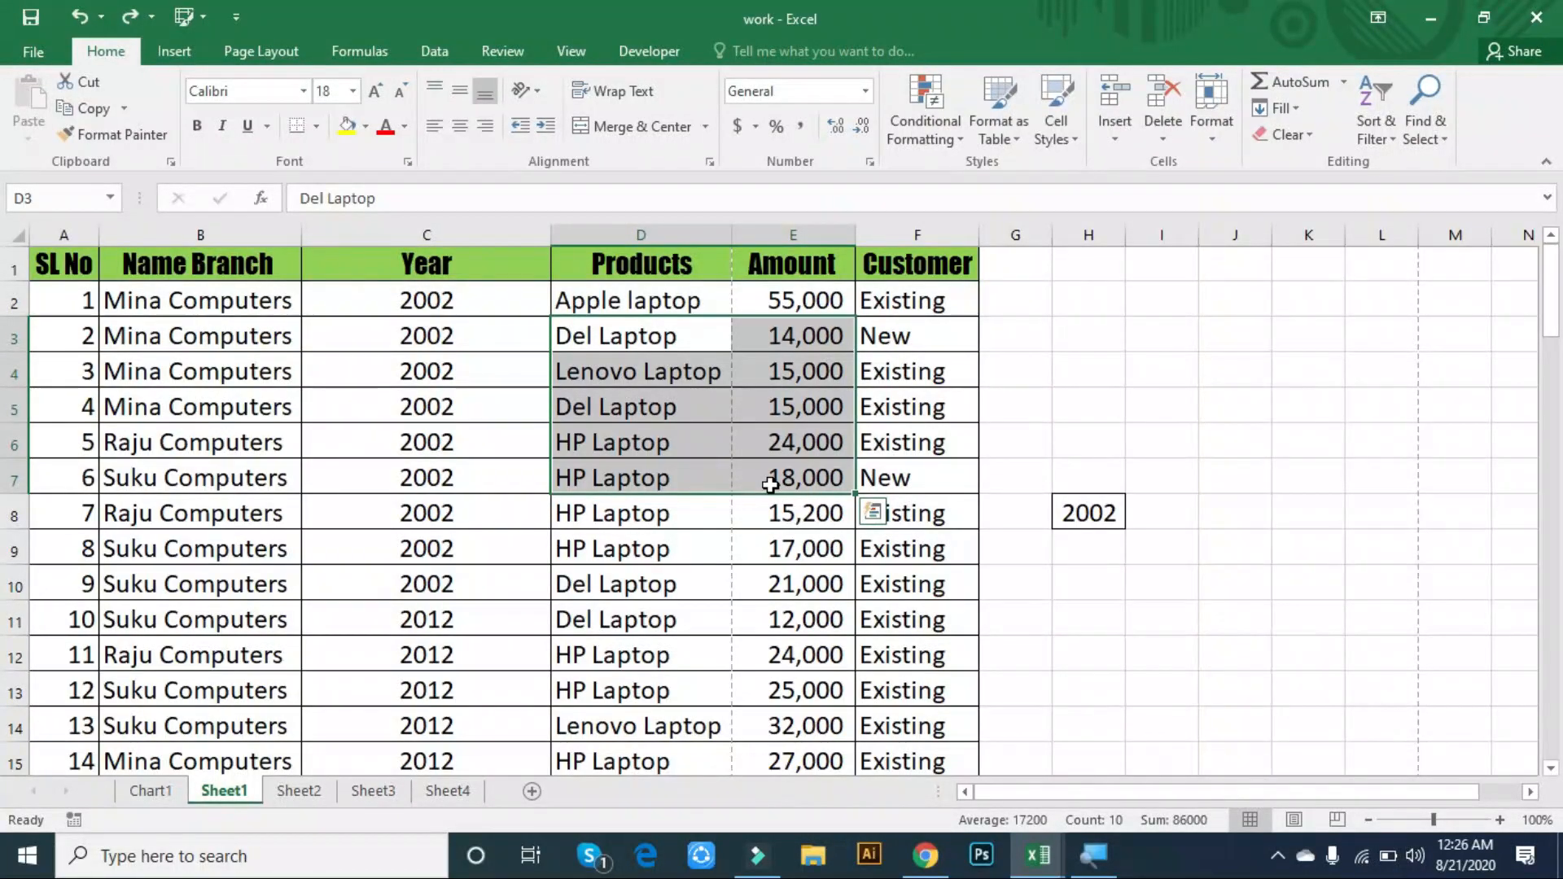
{"action": "key", "text": "alt+F1"}
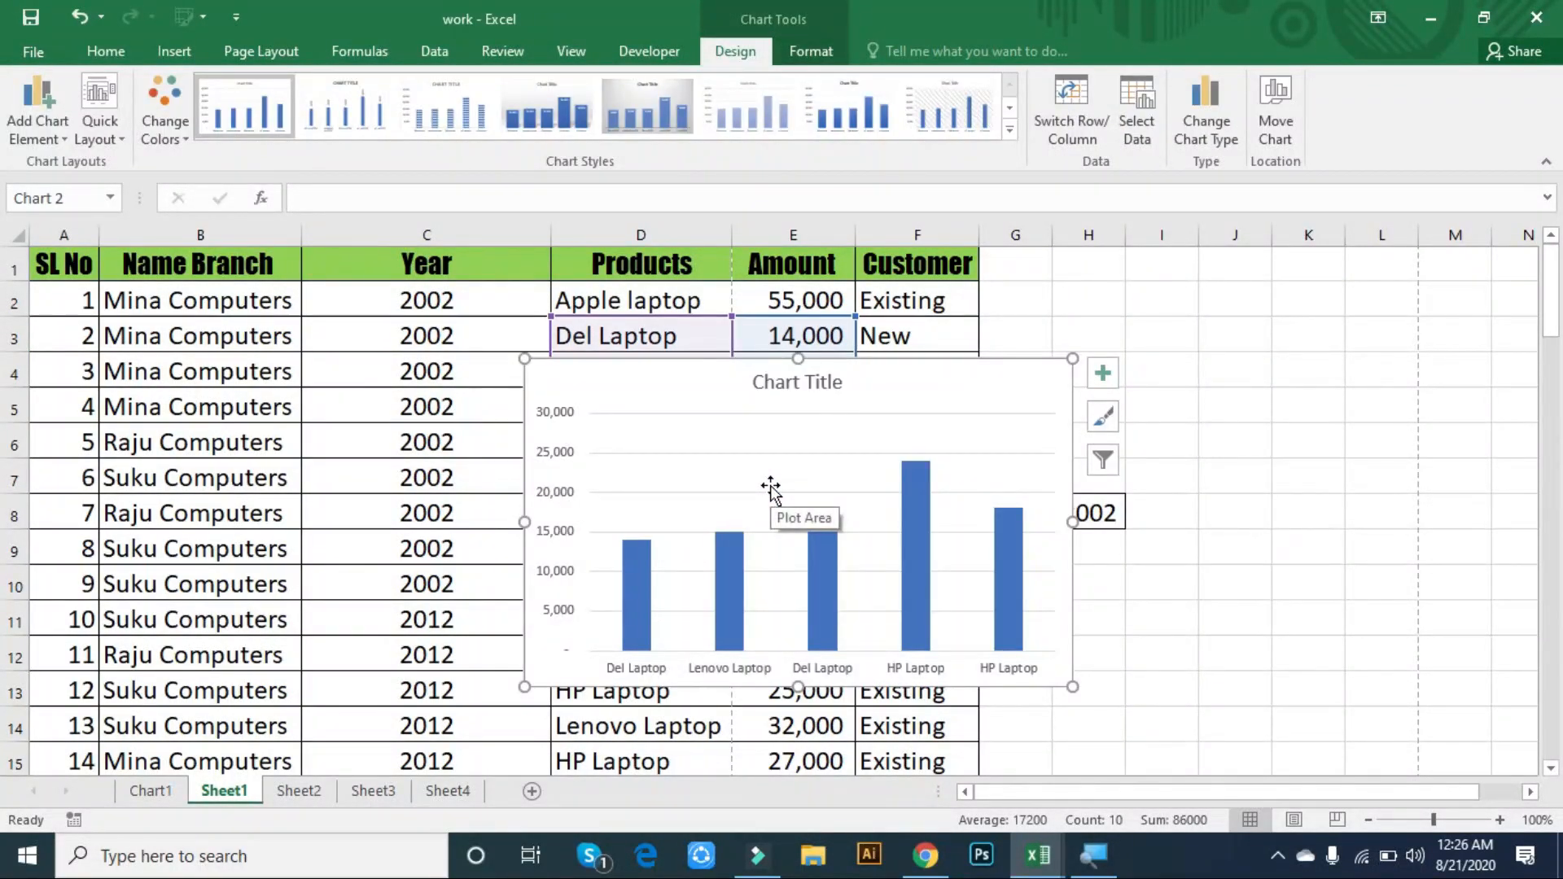
{"action": "left_click_drag", "start_coordinate": [896, 391], "coordinate": [1315, 348]}
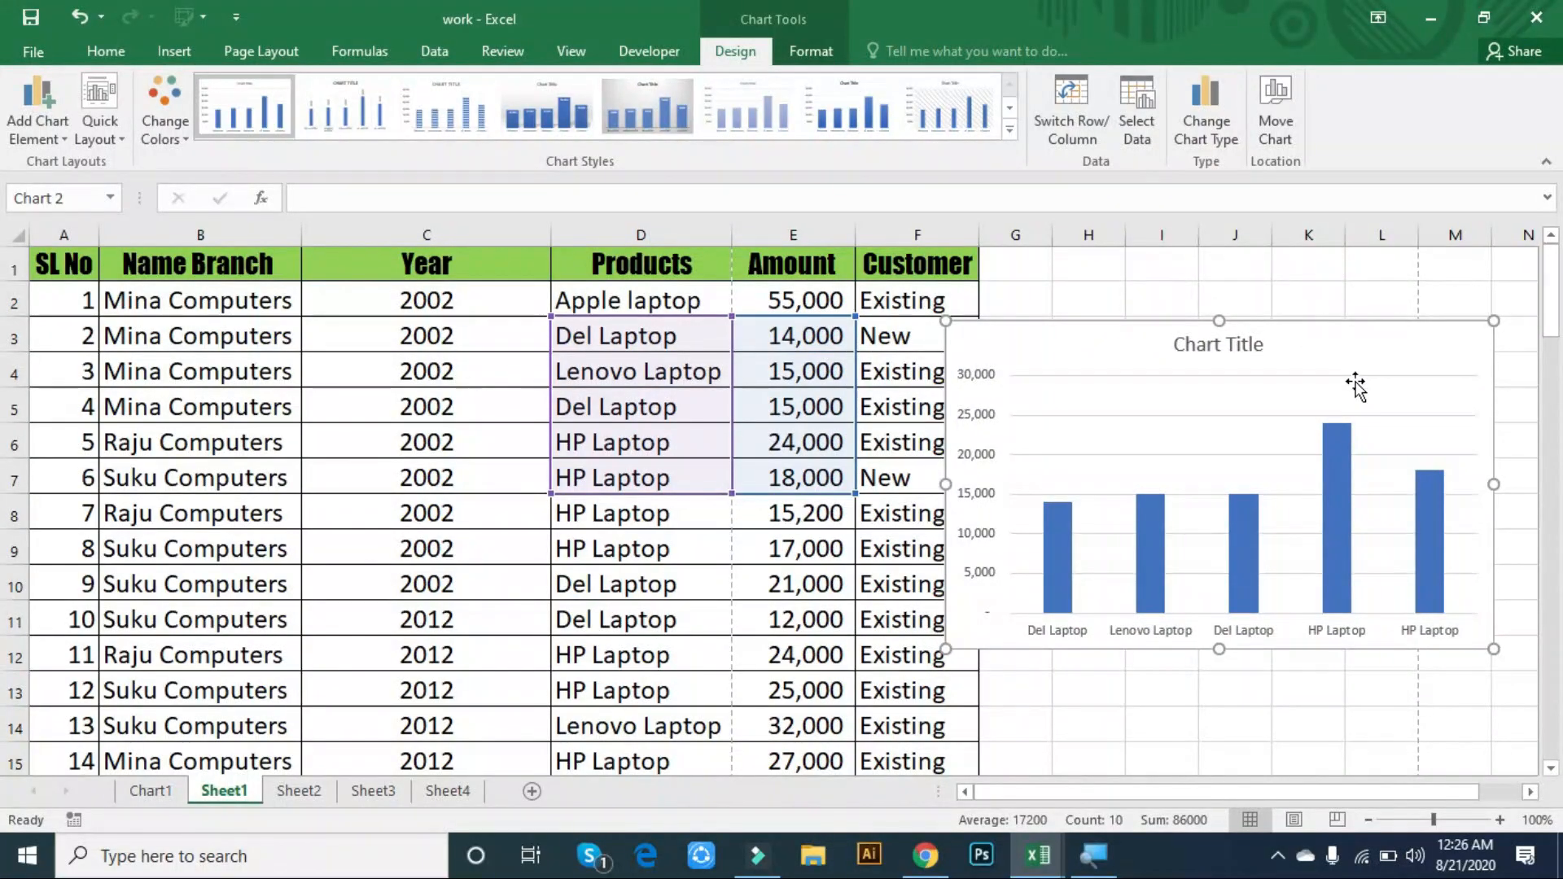
{"action": "key", "text": "ctrl+z"}
{"action": "key", "text": "ctrl+z"}
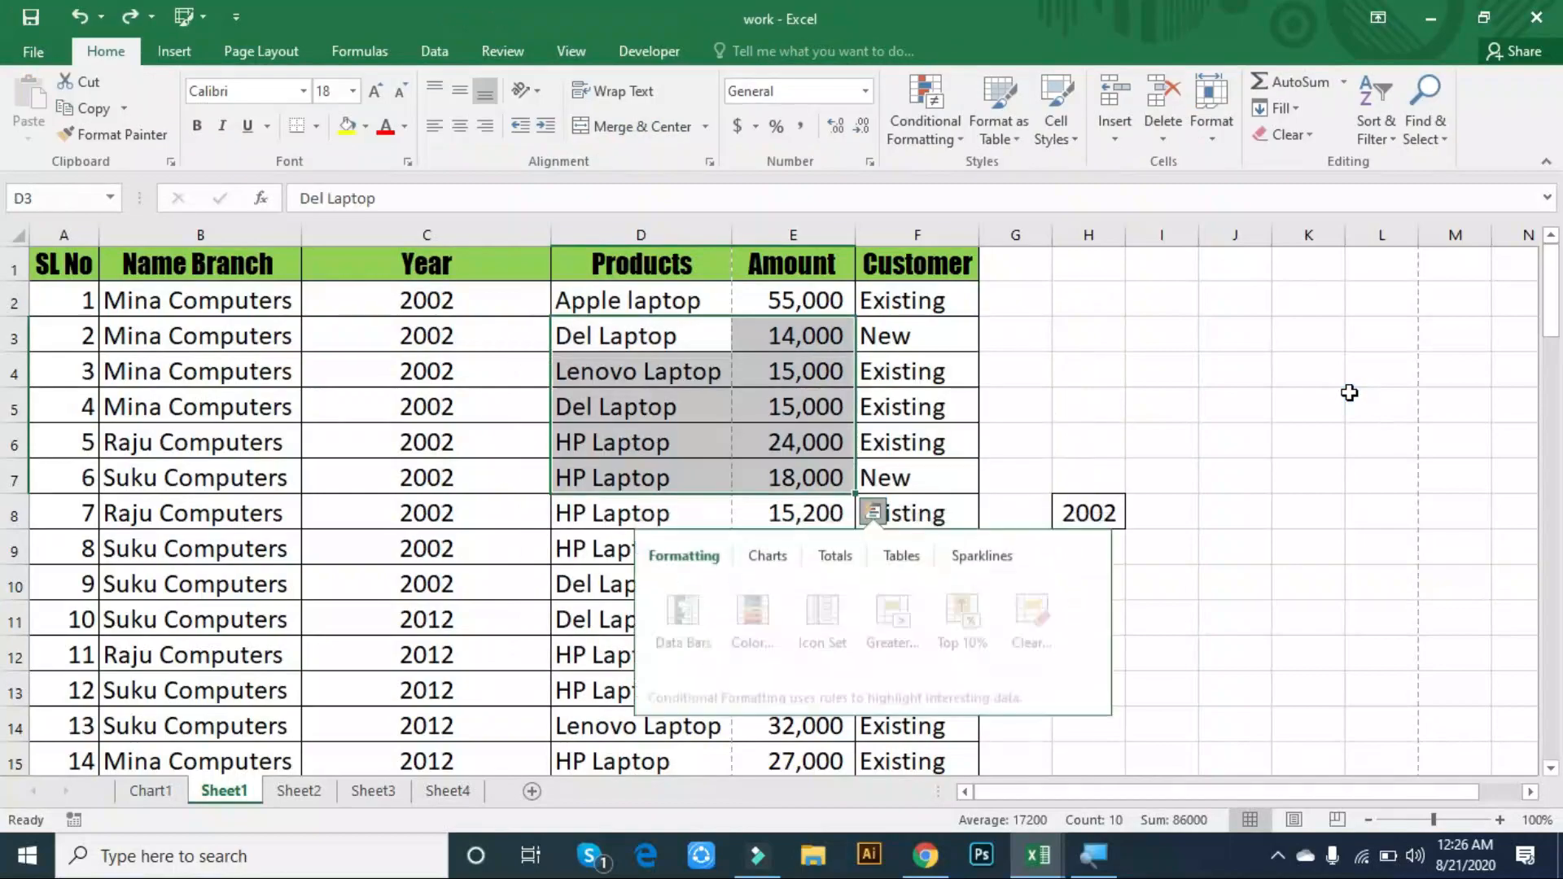
{"action": "left_click", "coordinate": [1325, 404]}
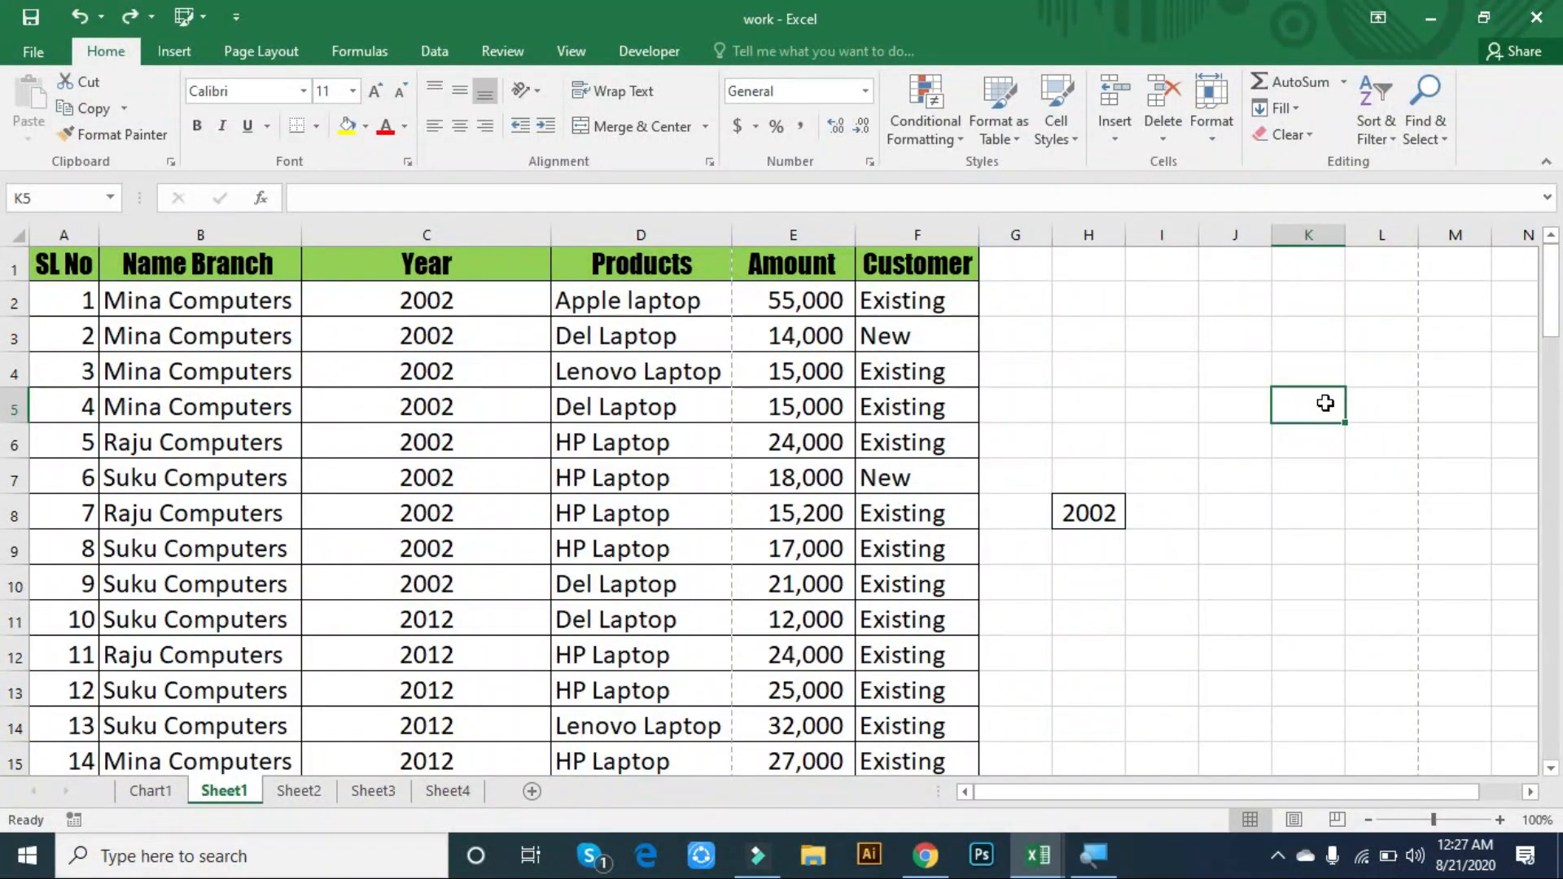
- Insert a new module in the workbook's project in the Visual Basic editor and close the editor
{"action": "key", "text": "alt+F11"}
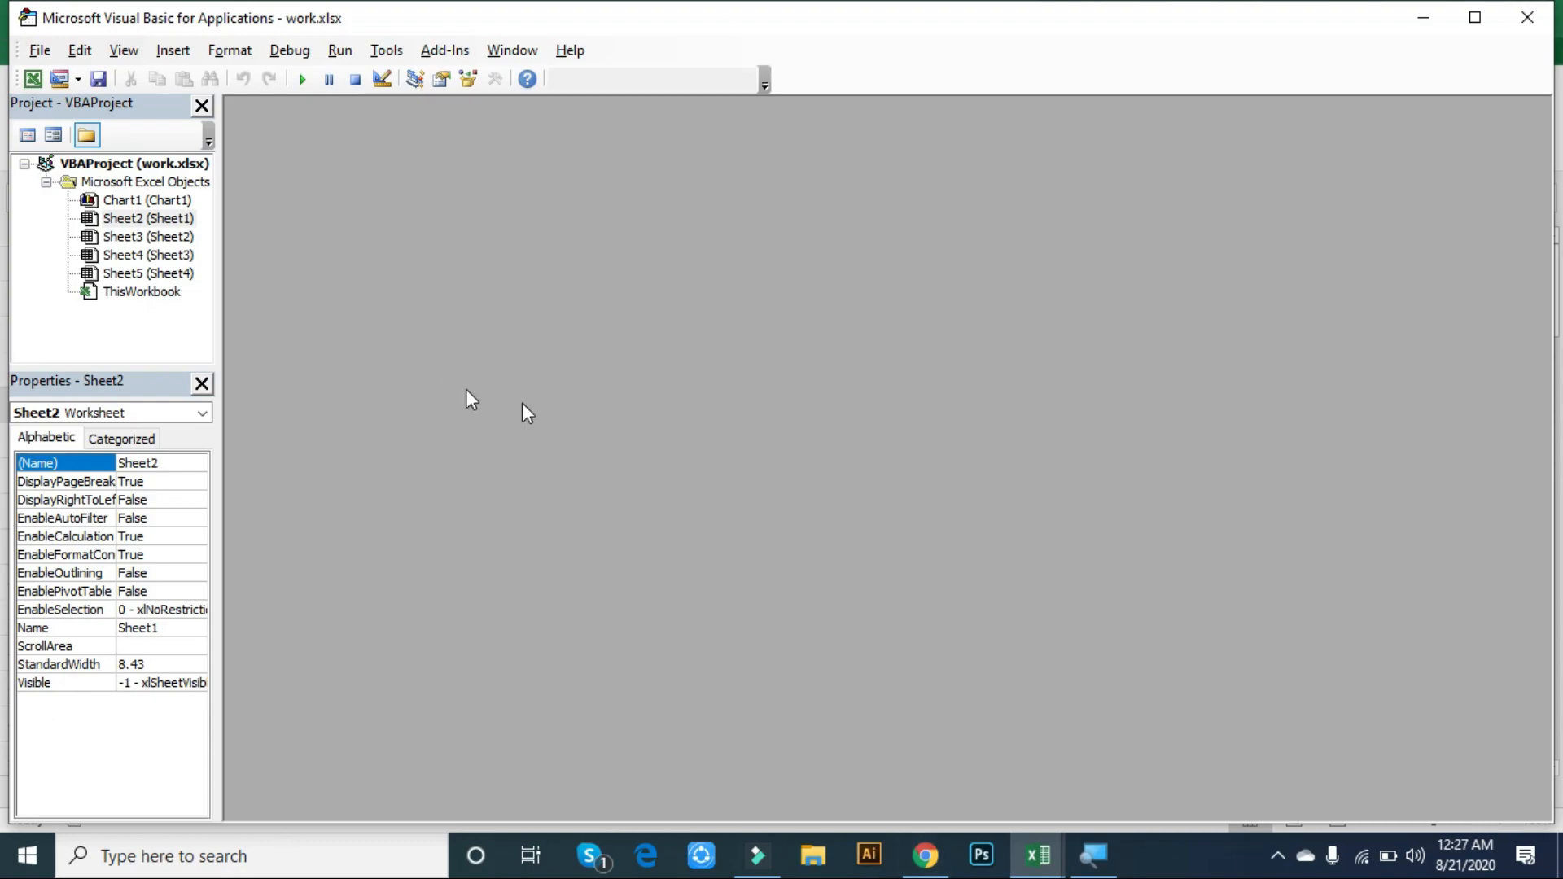
{"action": "left_click", "coordinate": [39, 50]}
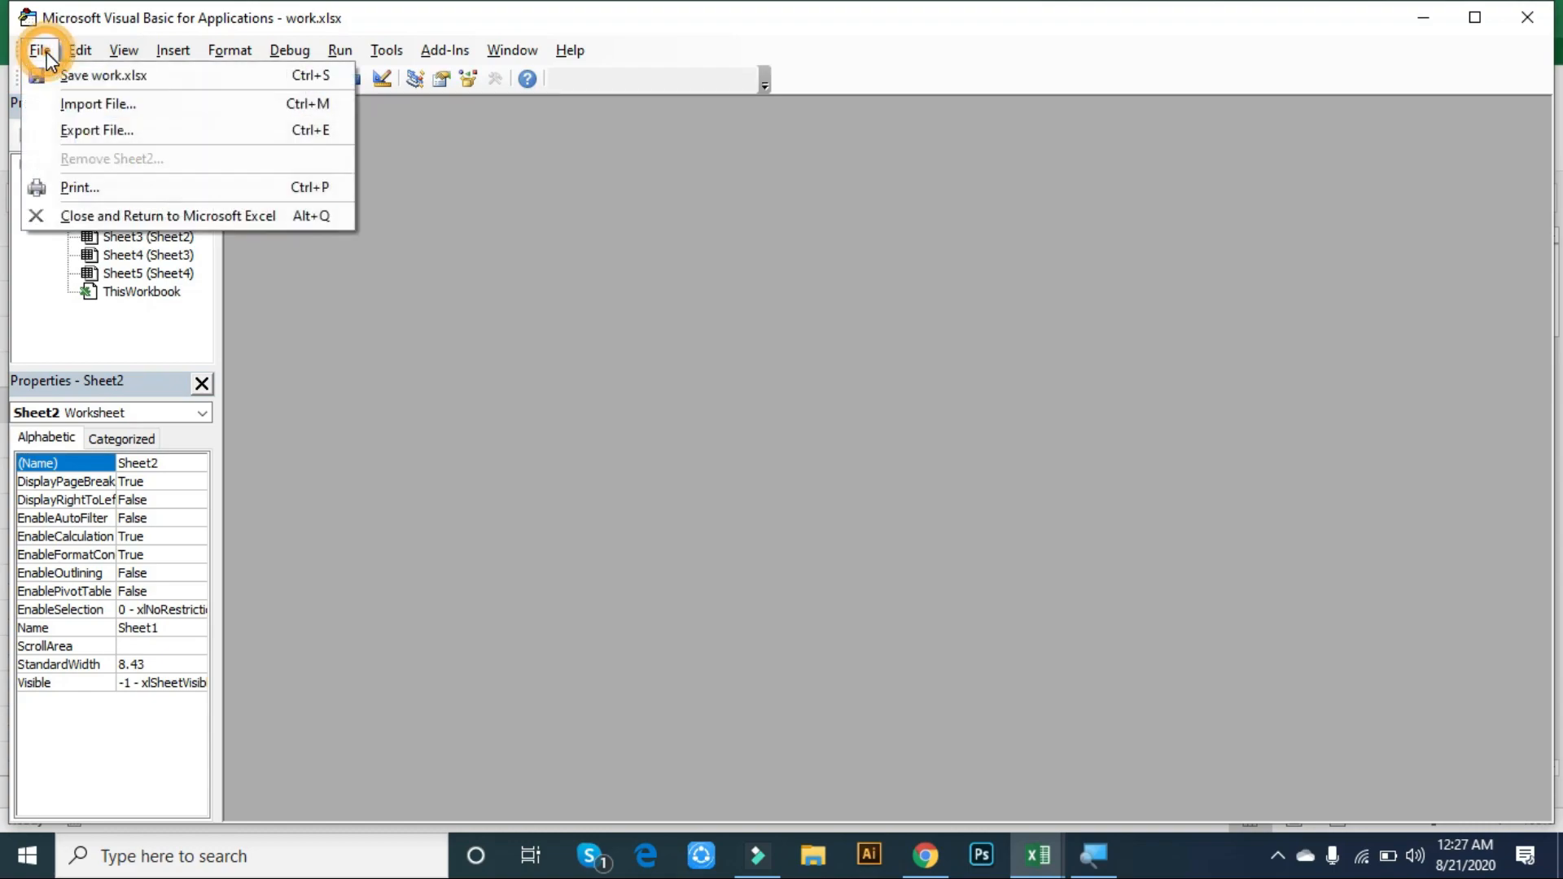
{"action": "left_click", "coordinate": [549, 144]}
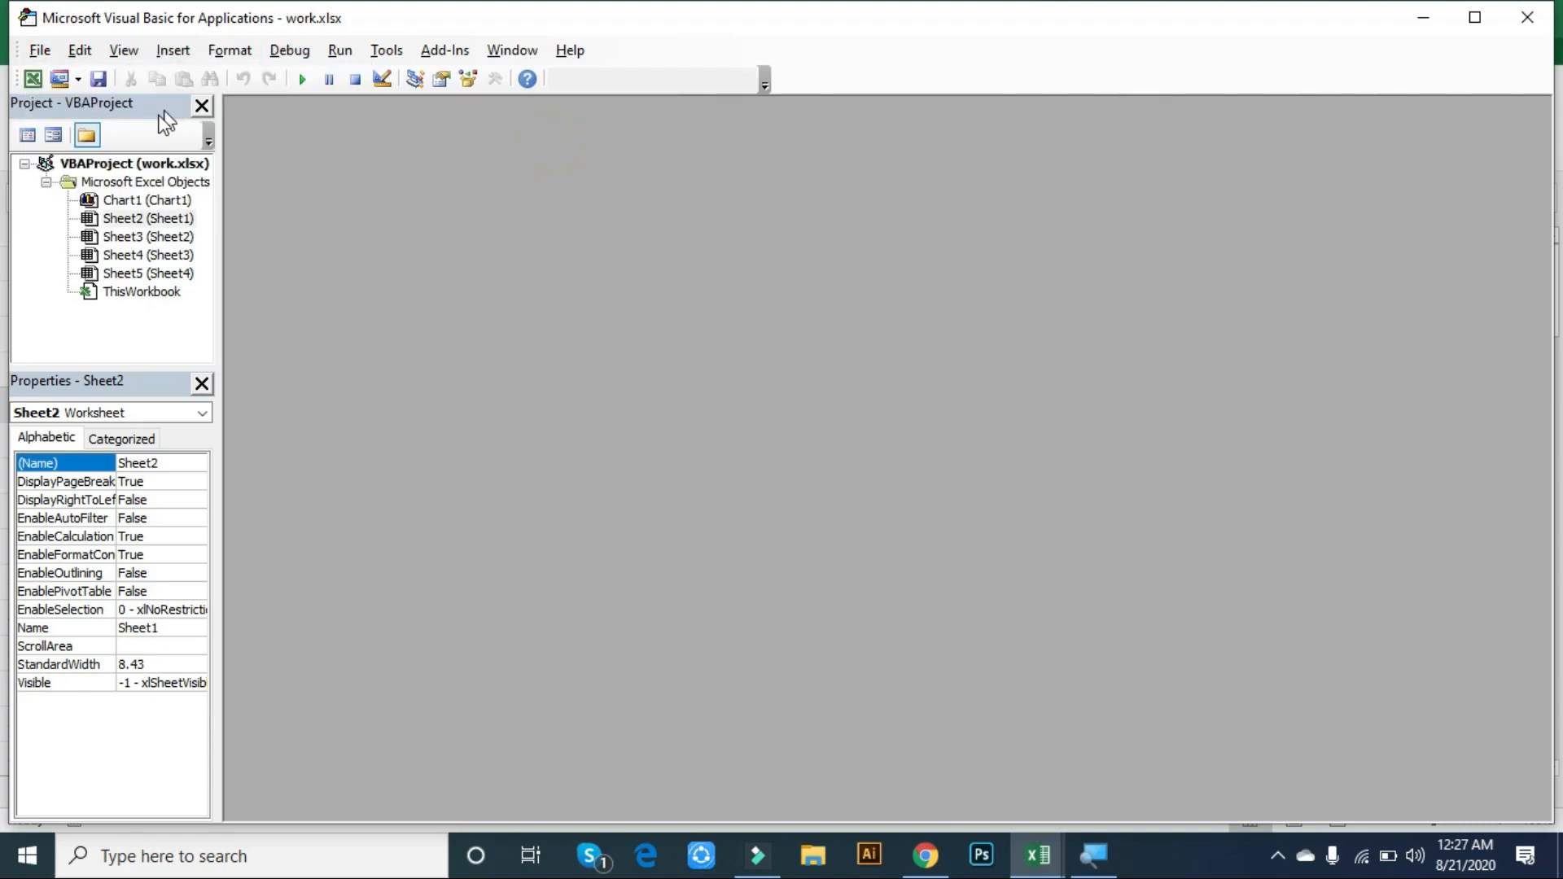
{"action": "left_click", "coordinate": [79, 78]}
{"action": "left_click", "coordinate": [110, 131]}
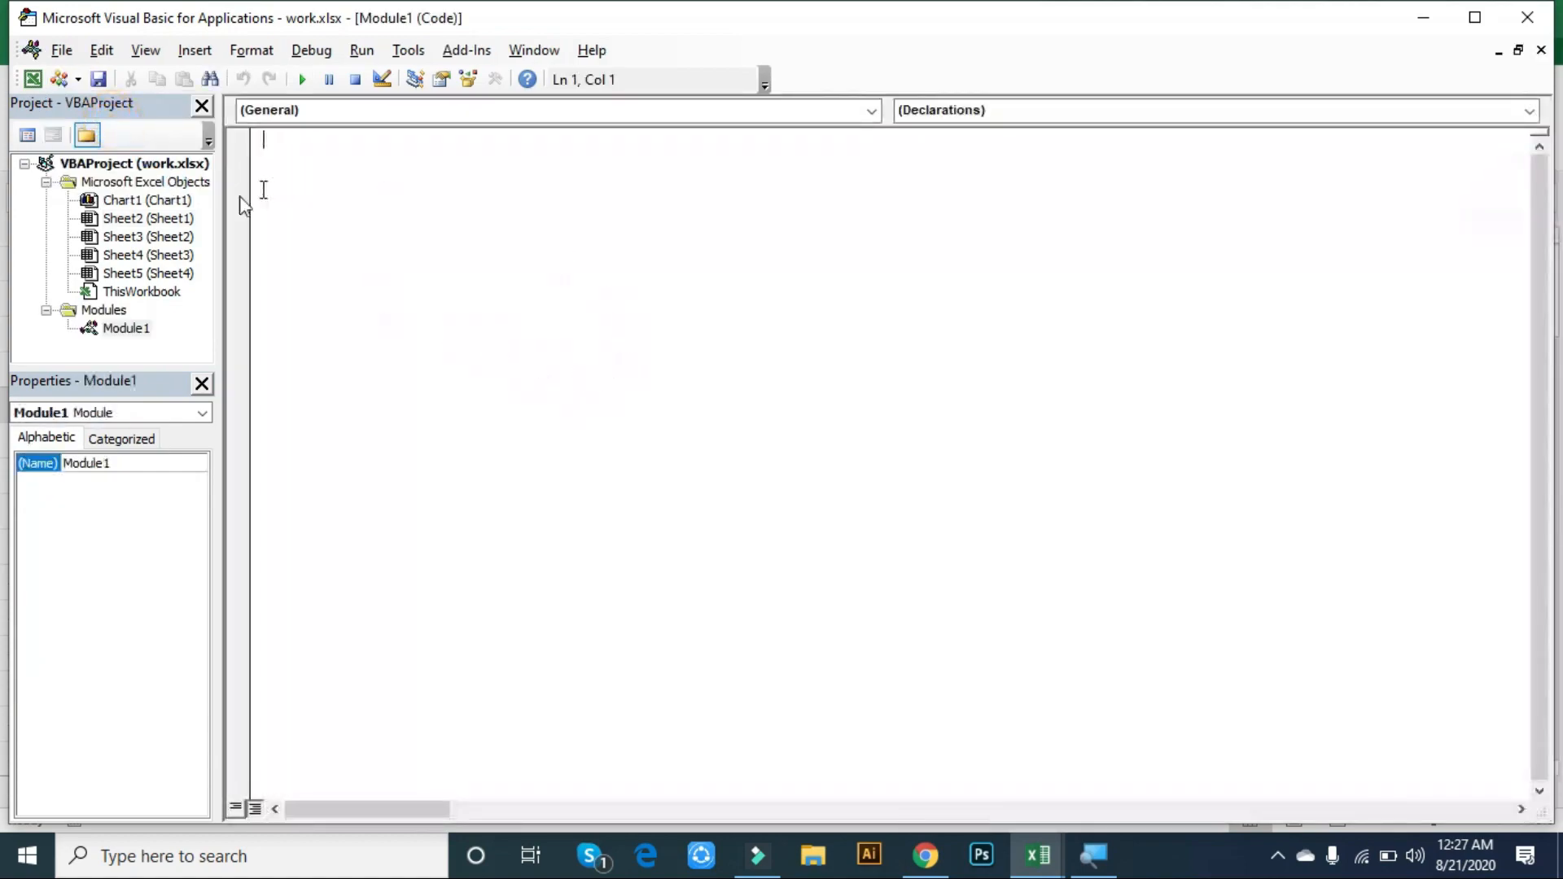
{"action": "left_click", "coordinate": [1528, 18]}
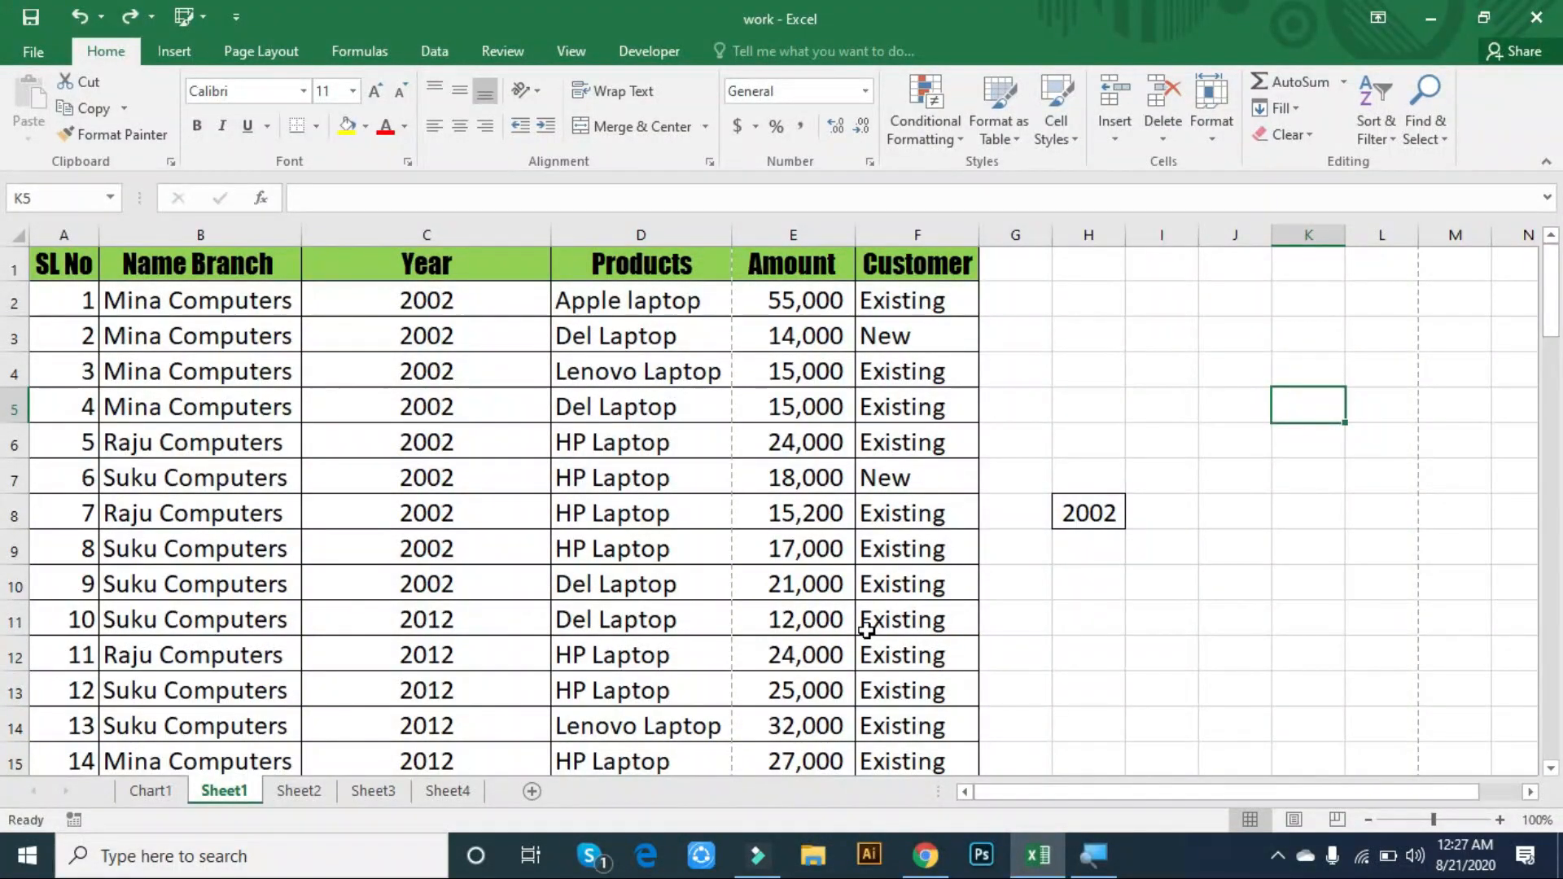
{"action": "left_click", "coordinate": [802, 479]}
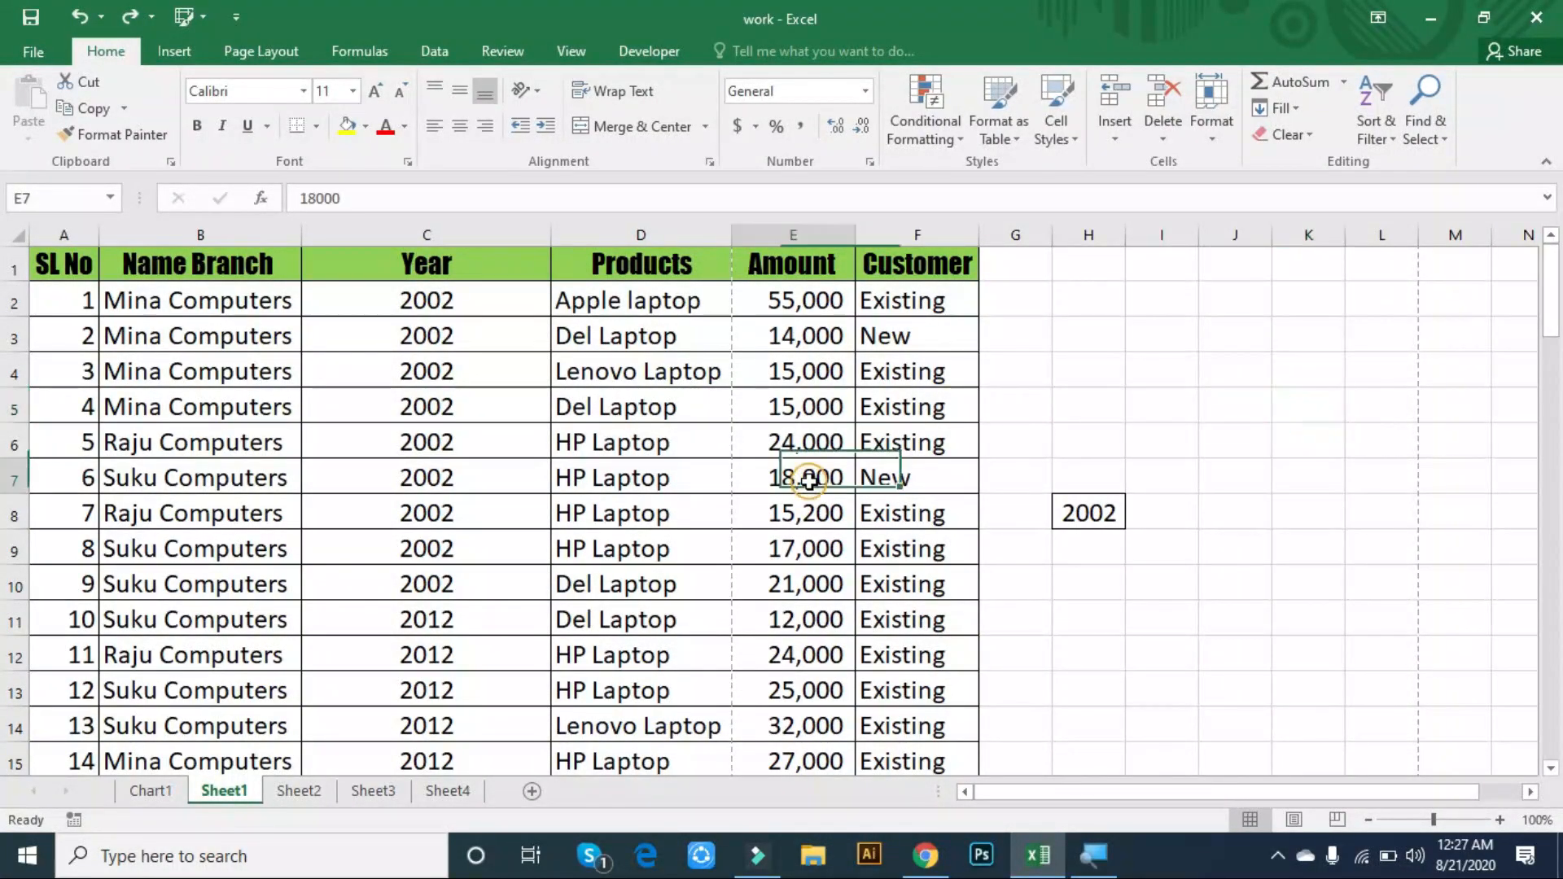
{"action": "left_click", "coordinate": [856, 429]}
{"action": "left_click", "coordinate": [850, 641]}
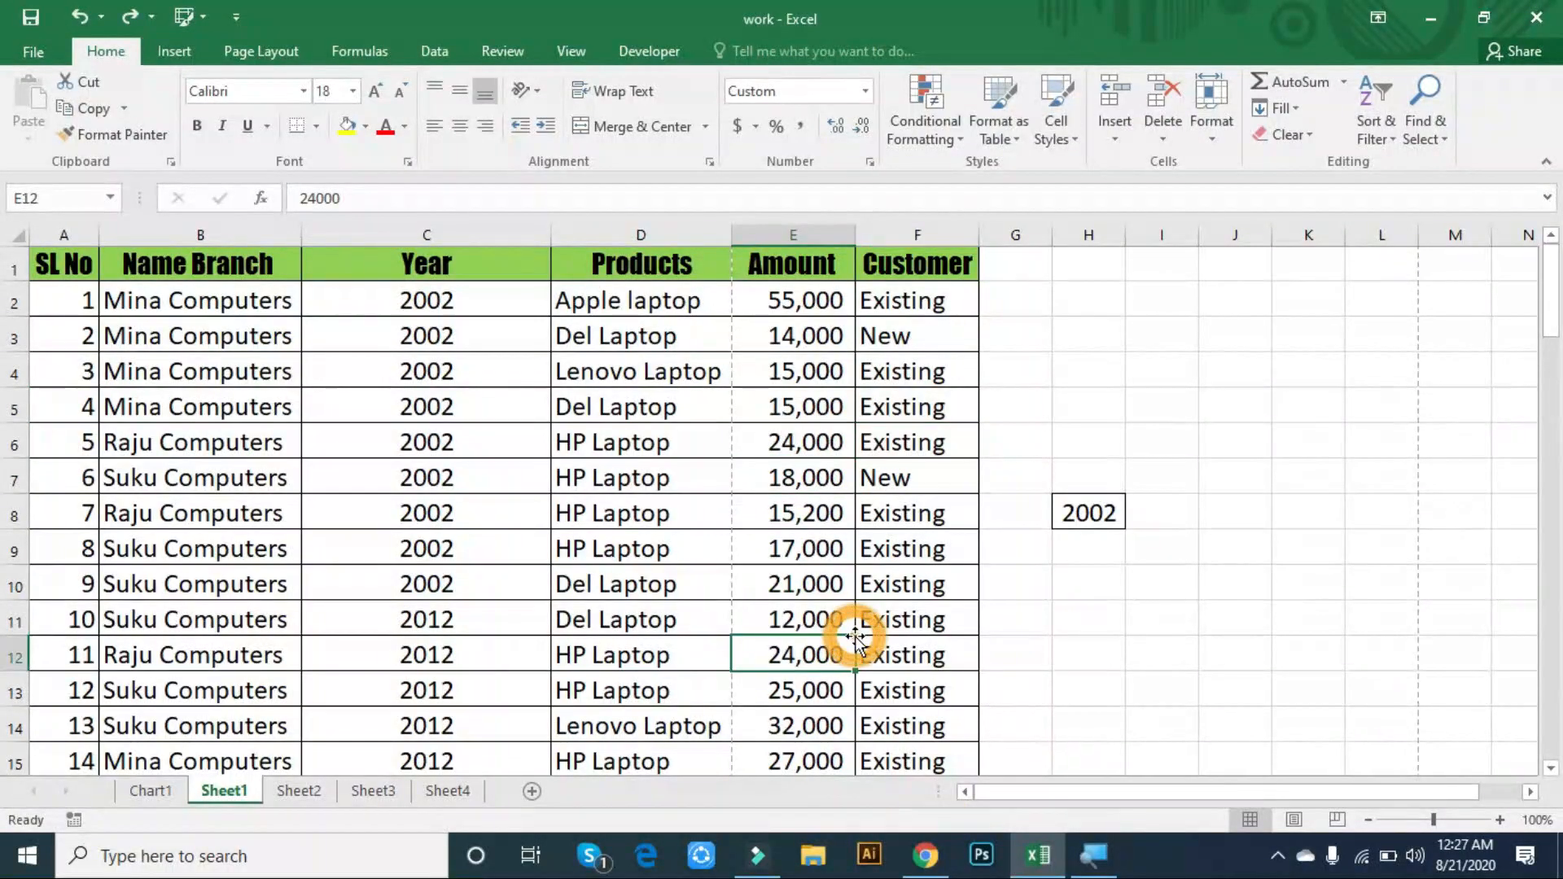
- Search Sheet1 for "mina" and step through the matches one after another down to B74
{"action": "key", "text": "ctrl+f"}
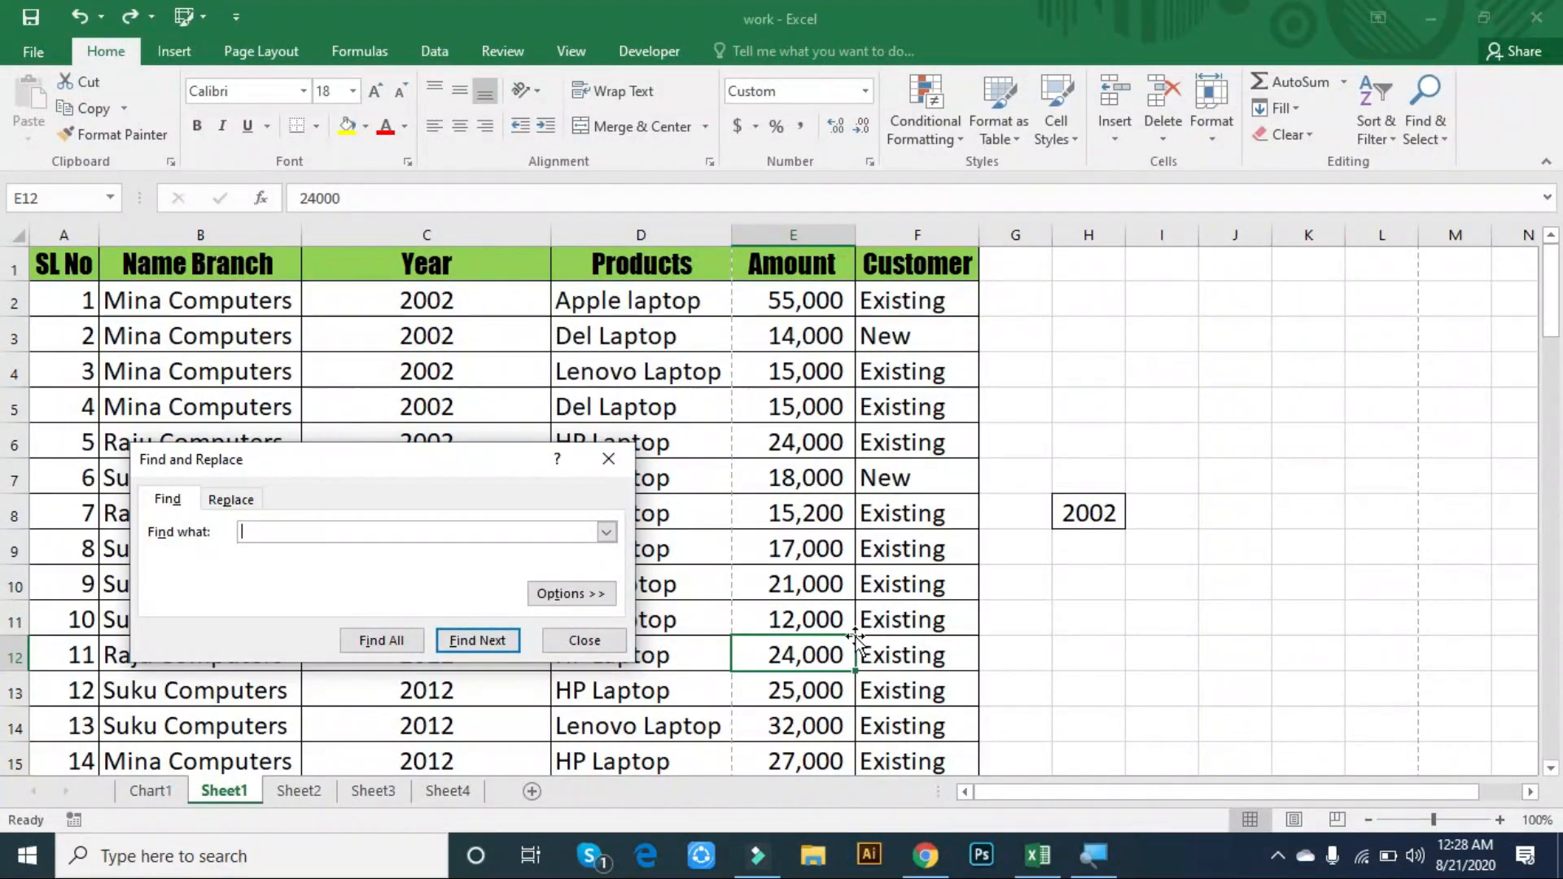
{"action": "type", "text": "mina"}
{"action": "key", "text": "Return"}
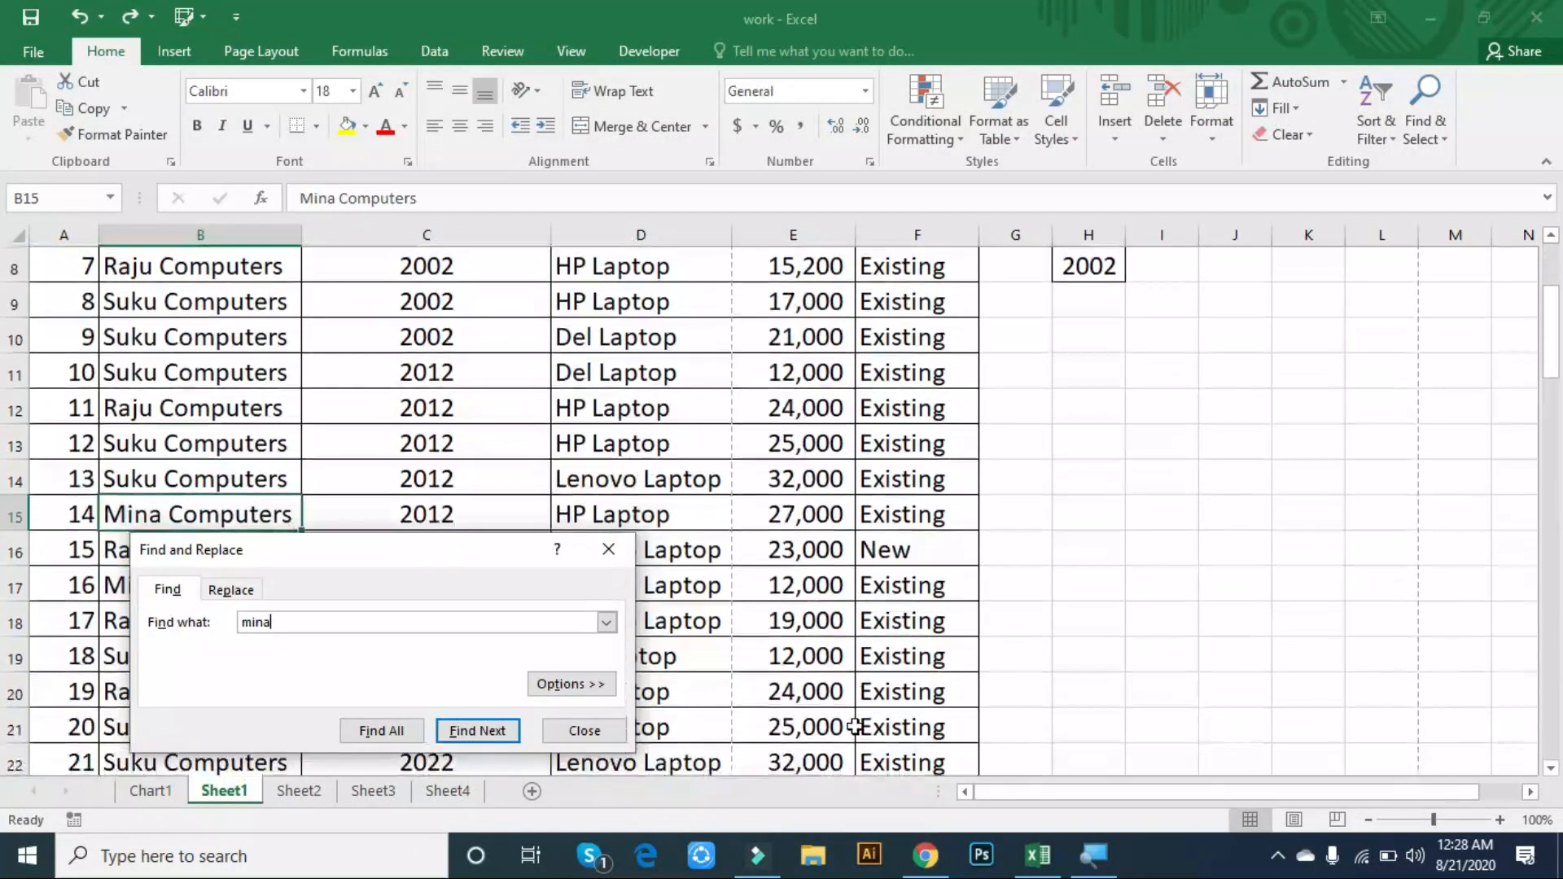
{"action": "key", "text": "Return"}
{"action": "key", "text": "Return"}
{"action": "key", "text": "Return"}
{"action": "key", "text": "Return"}
{"action": "key", "text": "Return"}
{"action": "key", "text": "Return"}
{"action": "key", "text": "Return"}
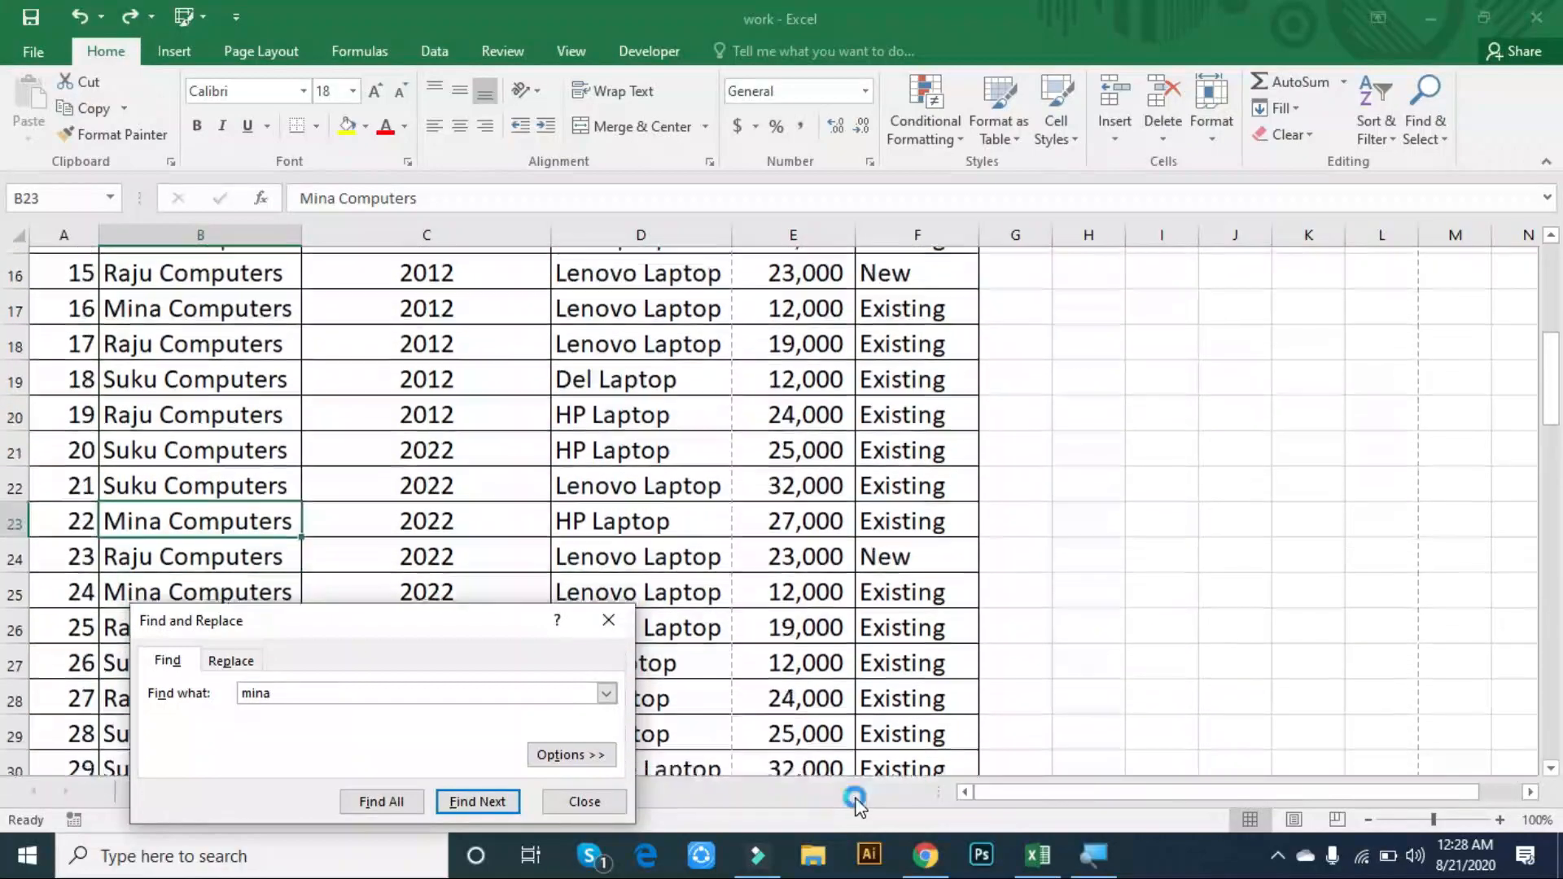
{"action": "key", "text": "Return"}
{"action": "key", "text": "Return"}
{"action": "key", "text": "Return"}
{"action": "key", "text": "Return"}
{"action": "key", "text": "Return"}
{"action": "key", "text": "Return"}
{"action": "key", "text": "Return"}
{"action": "key", "text": "Return"}
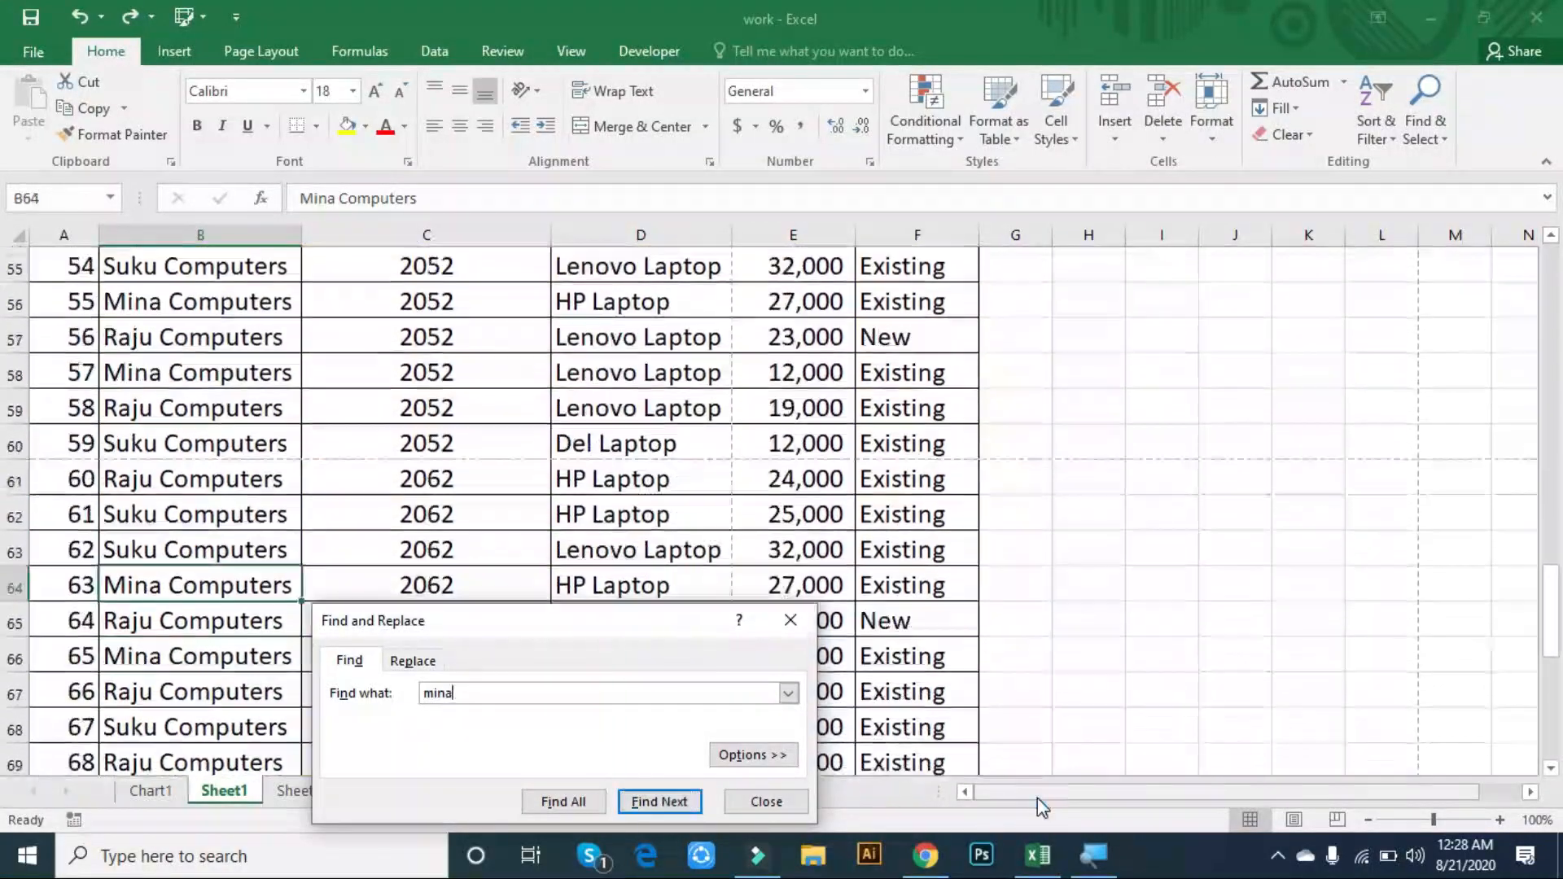
{"action": "key", "text": "Return"}
{"action": "key", "text": "Return"}
{"action": "key", "text": "Return"}
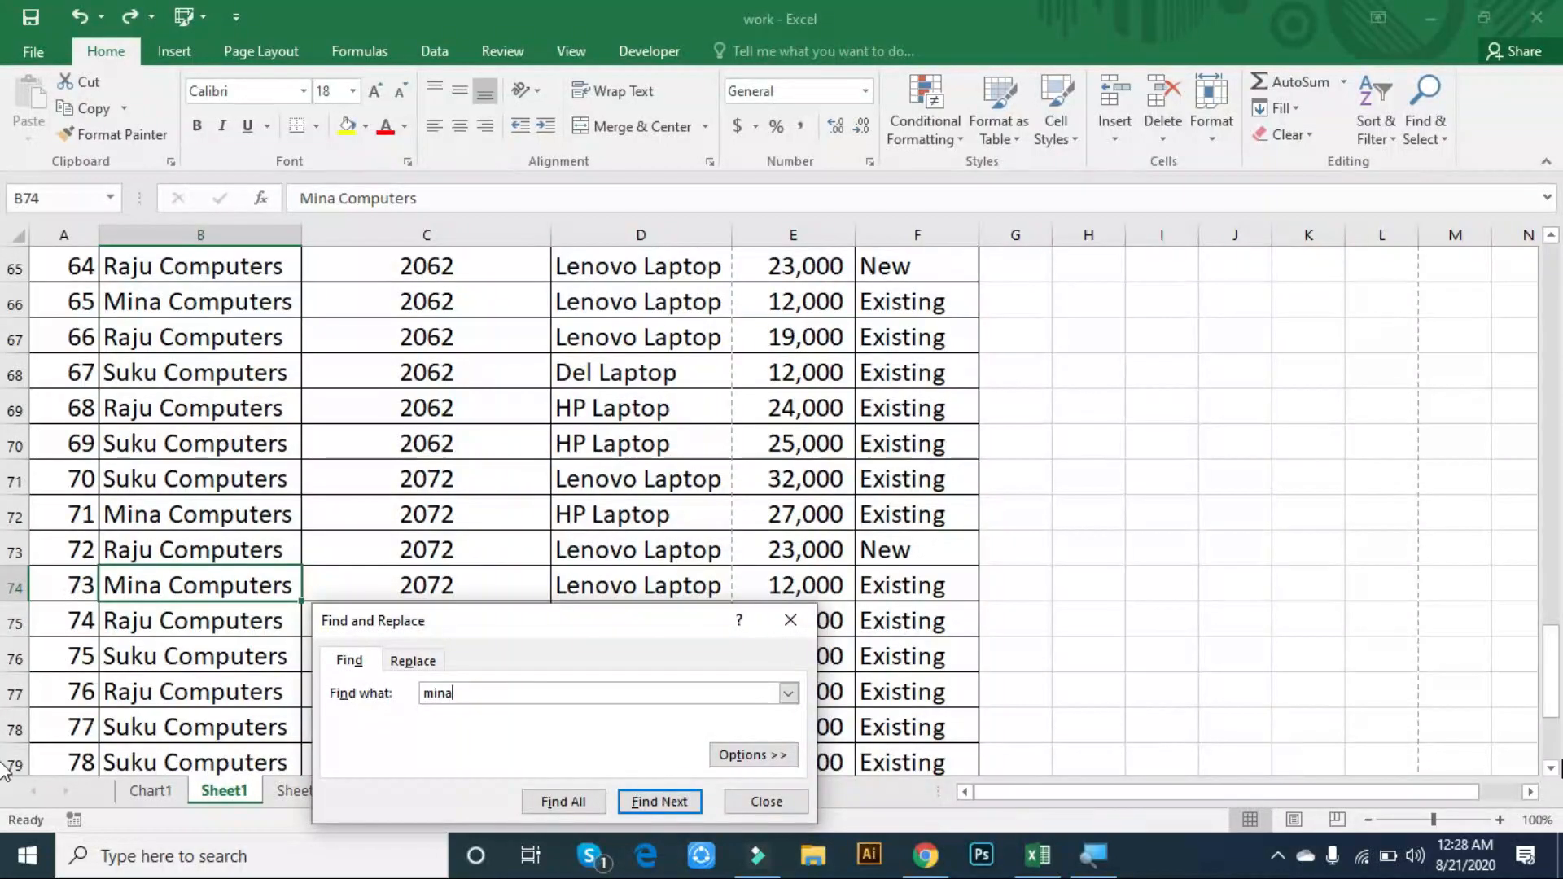
- List all matches for "mina" with the Find dialog moved clear of column B, select B8, and close the dialog
{"action": "left_click_drag", "start_coordinate": [591, 632], "coordinate": [925, 377]}
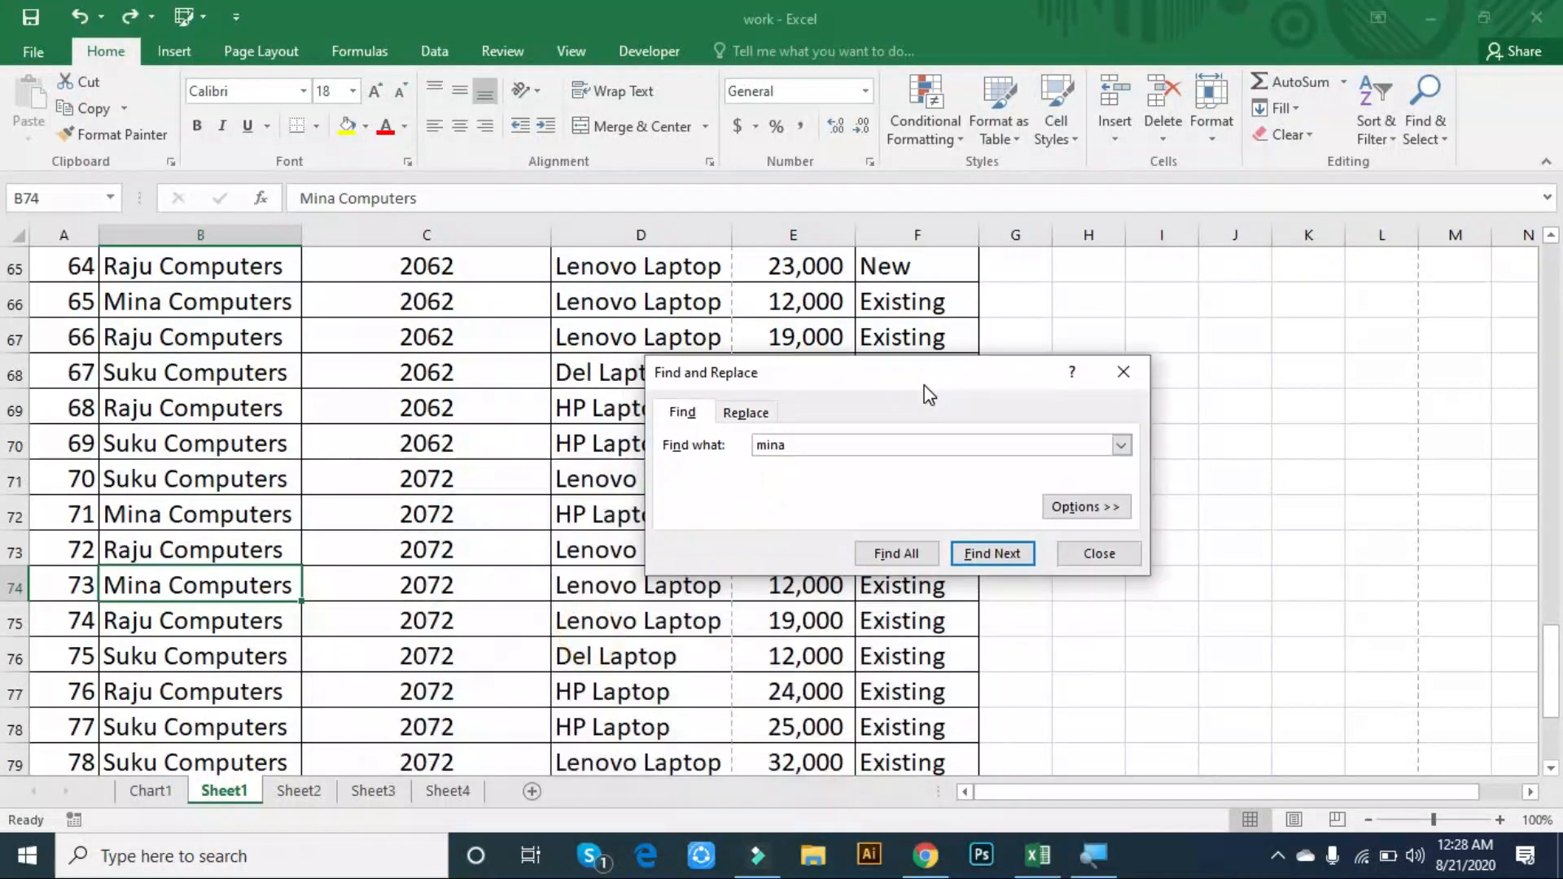
{"action": "left_click", "coordinate": [907, 552]}
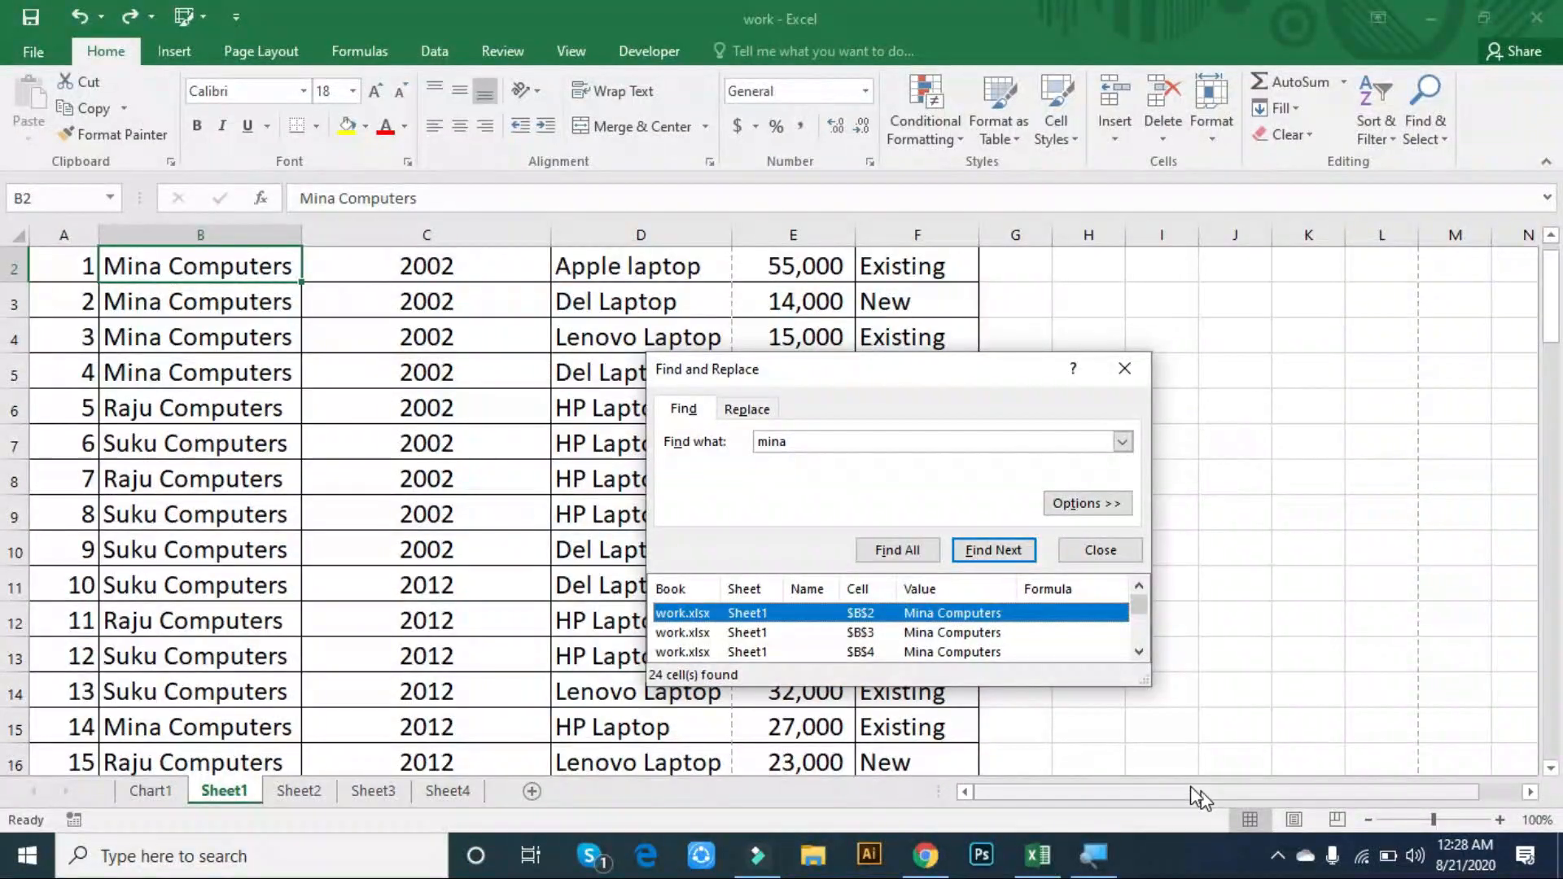
{"action": "left_click", "coordinate": [289, 474]}
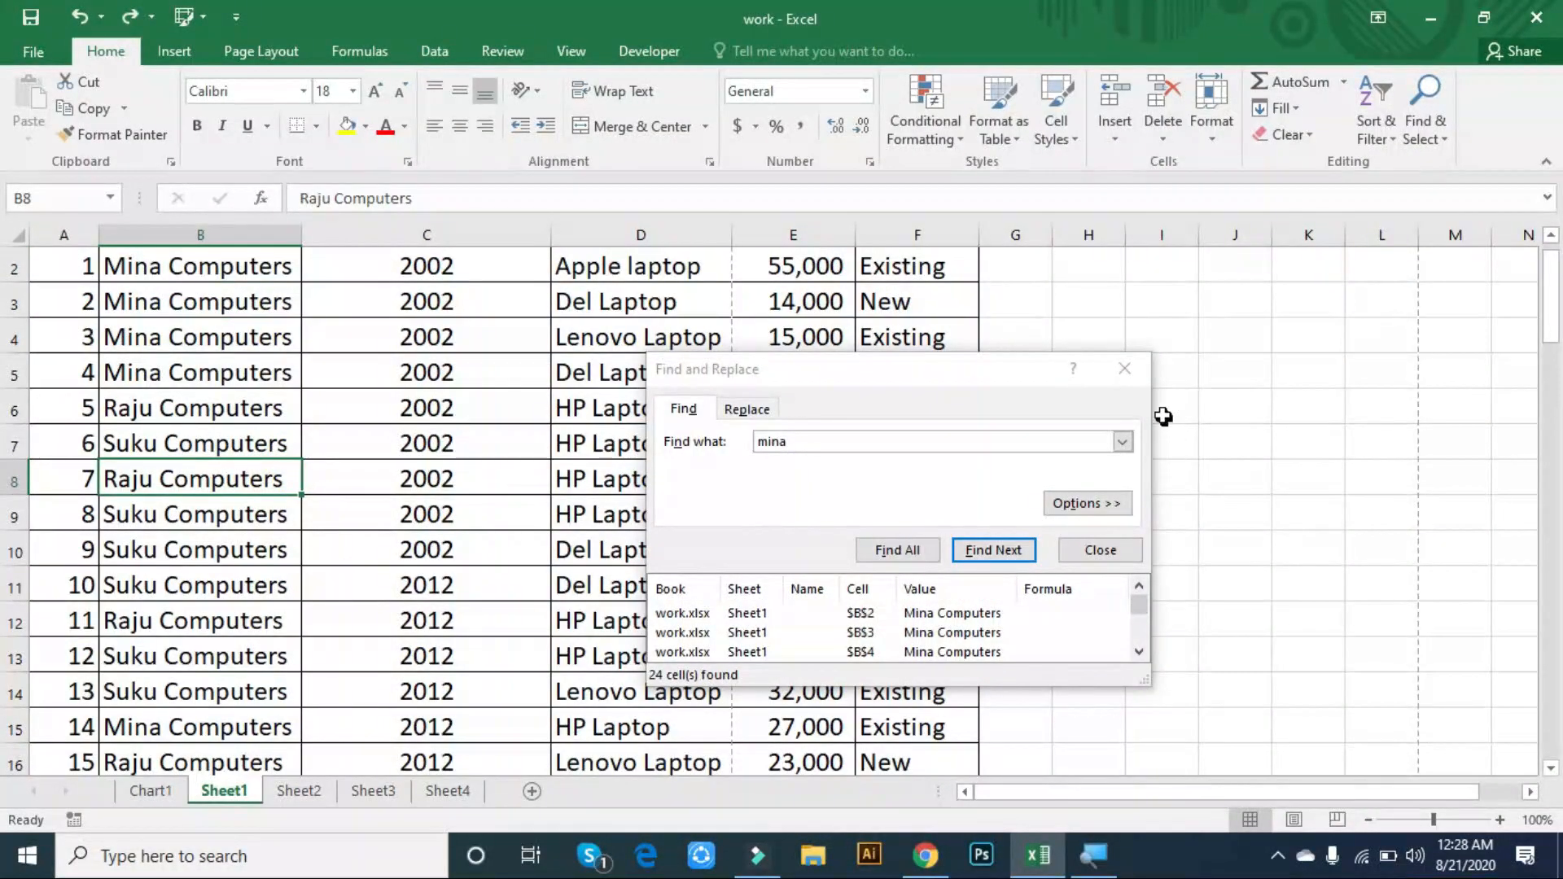
{"action": "left_click", "coordinate": [1124, 370]}
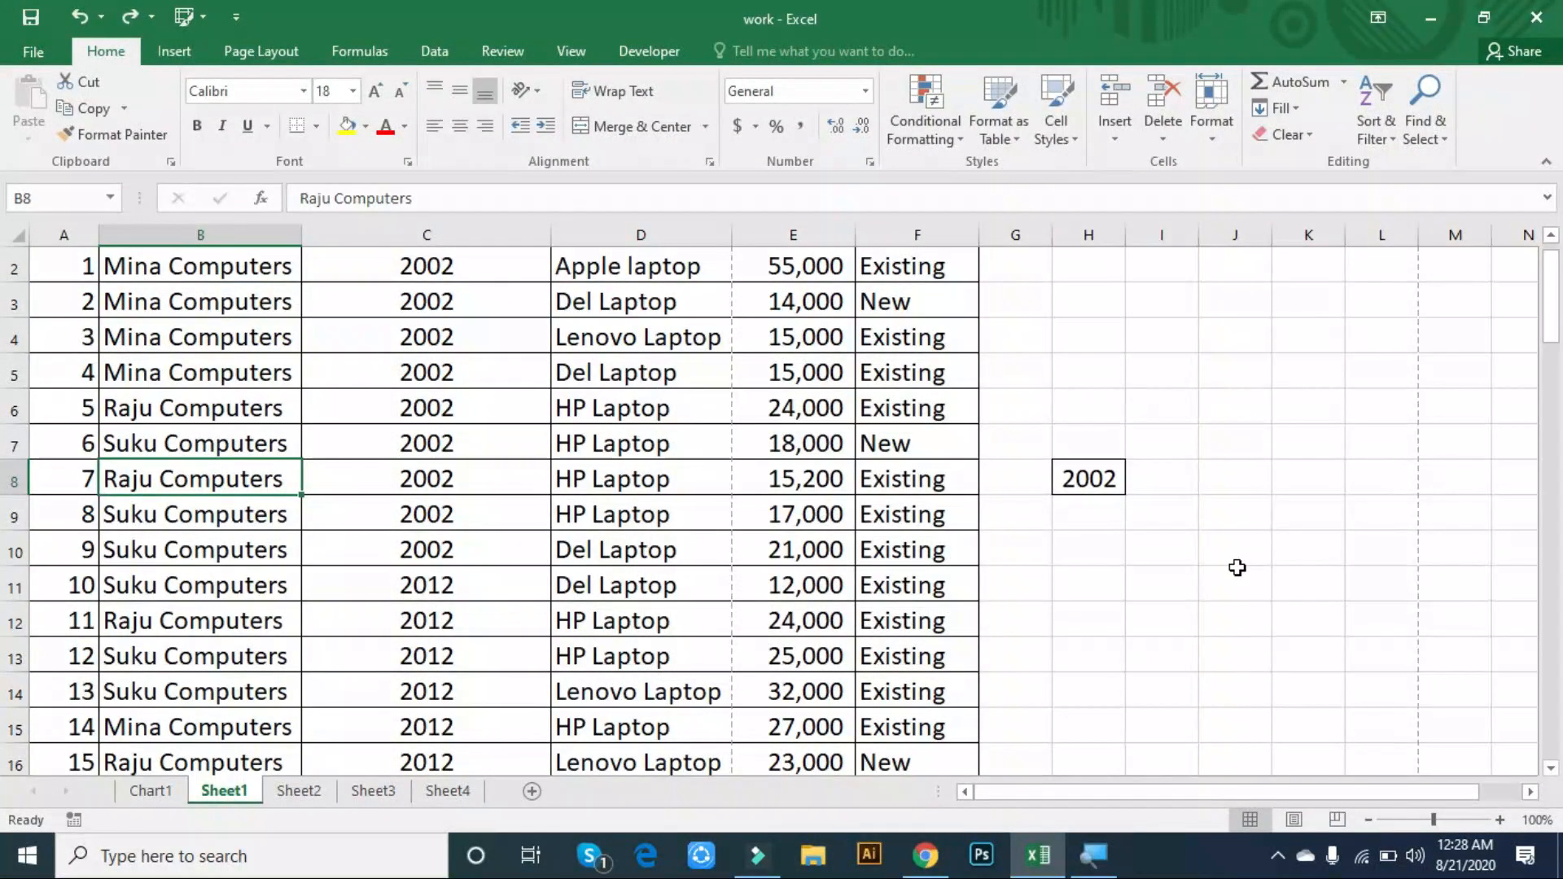
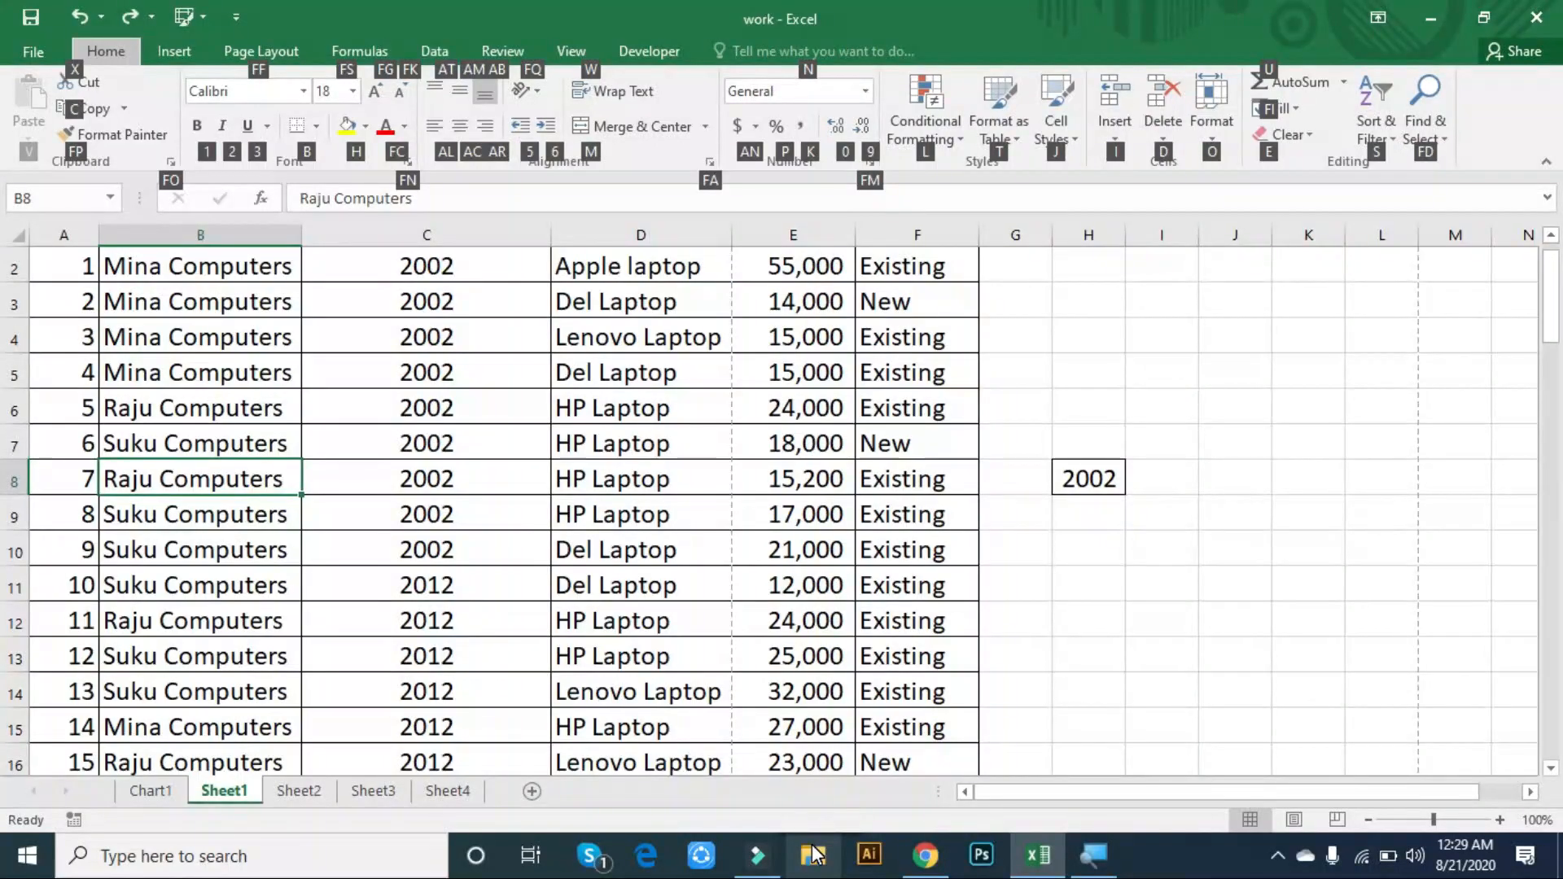
{"action": "left_click", "coordinate": [558, 511]}
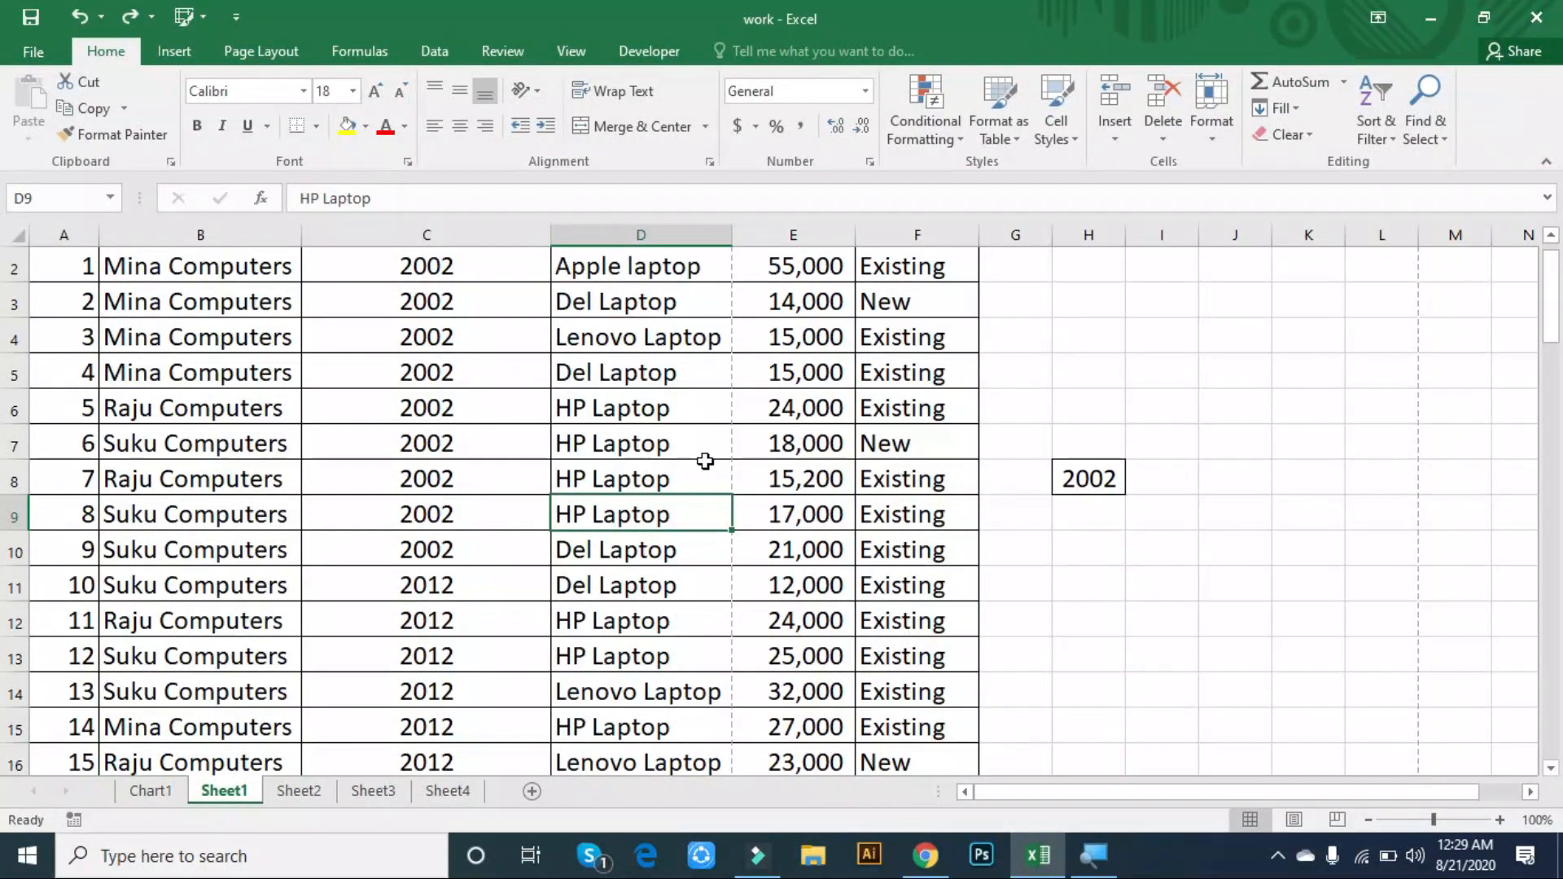
{"action": "left_click", "coordinate": [760, 513]}
{"action": "left_click", "coordinate": [723, 614]}
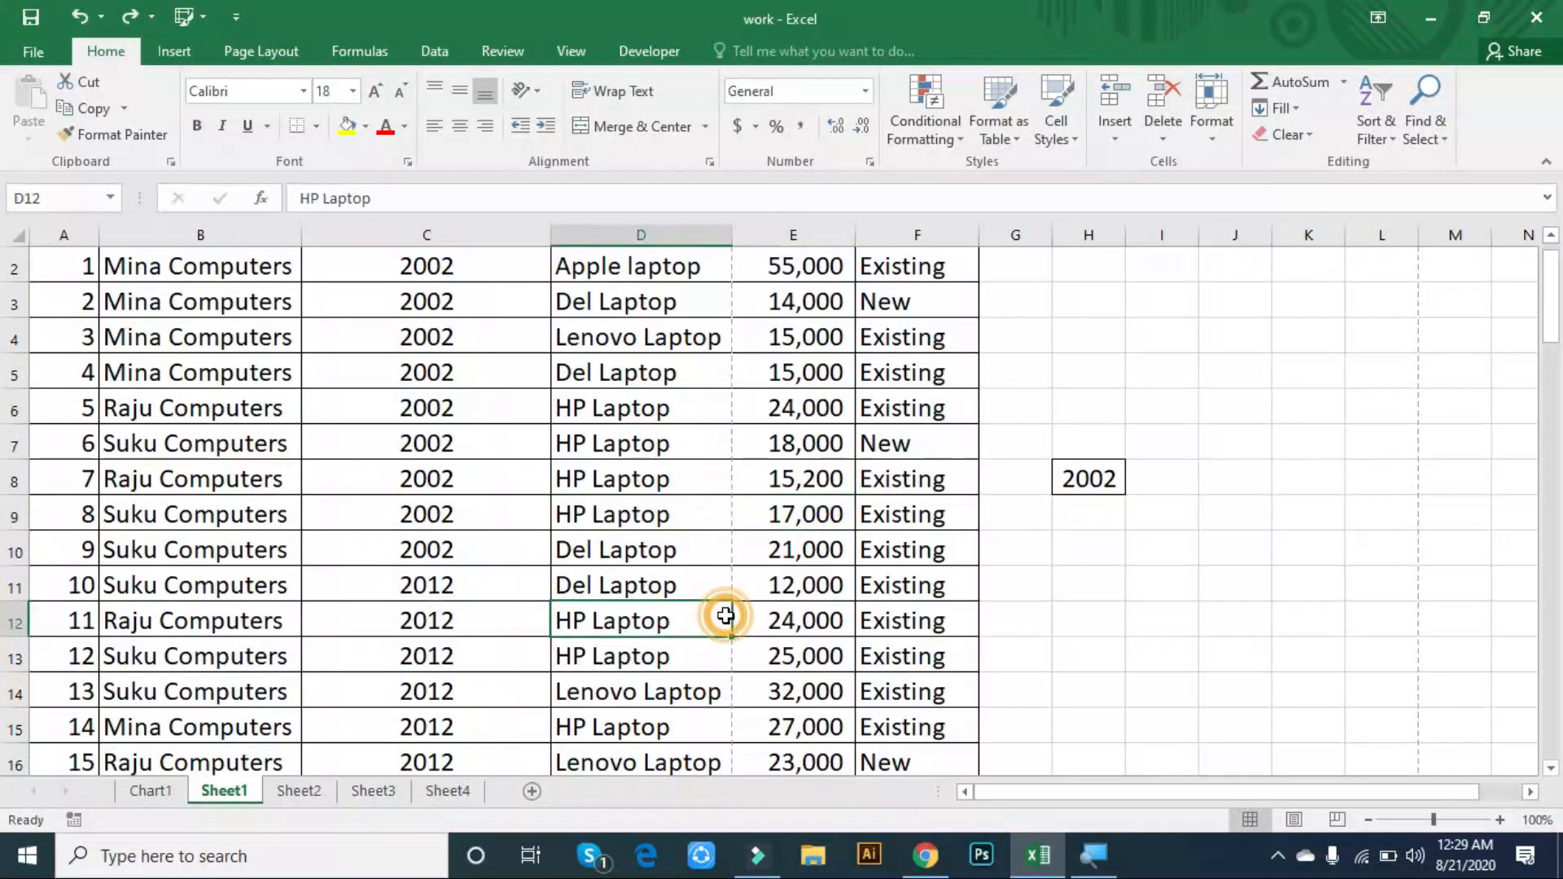
- Create a new blank workbook, switch between it and the work workbook, and return to Sheet1 of work
{"action": "left_click", "coordinate": [519, 653]}
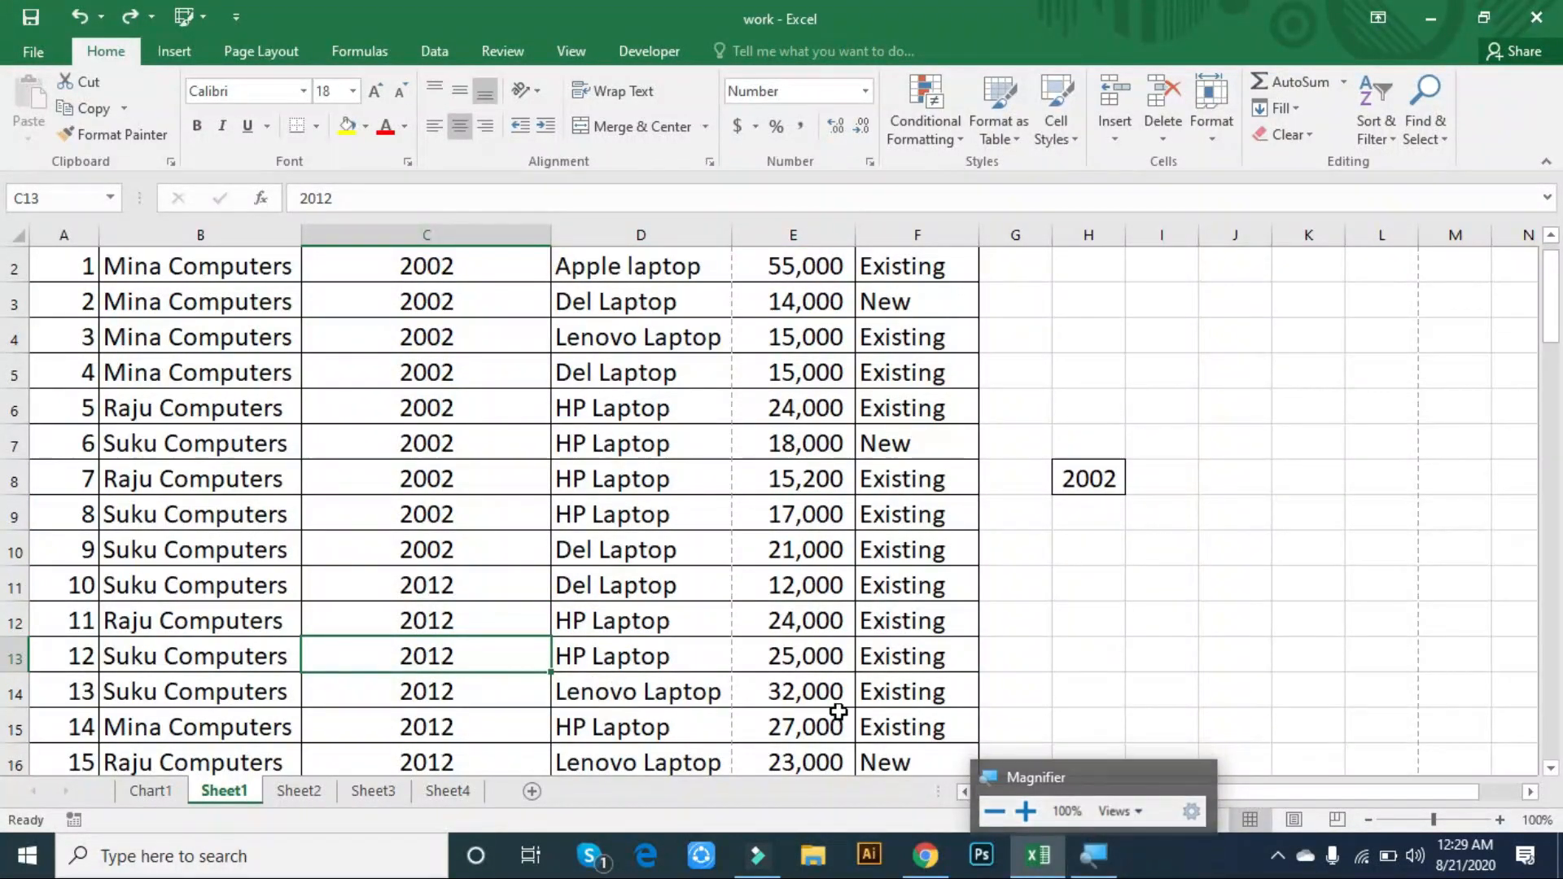
{"action": "key", "text": "ctrl+n"}
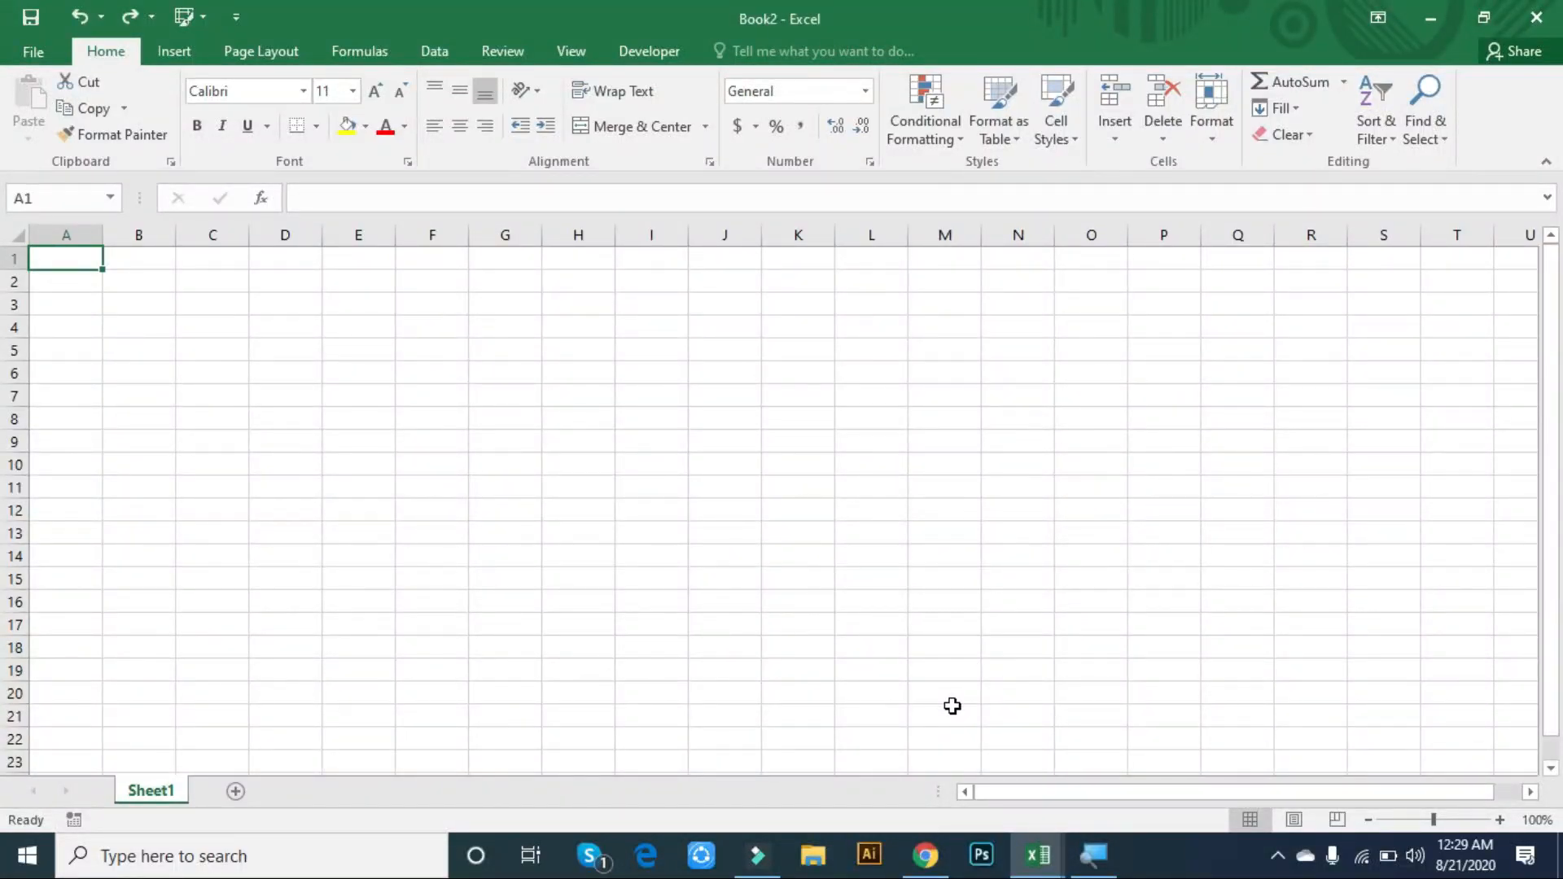
{"action": "key", "text": "ctrl+w"}
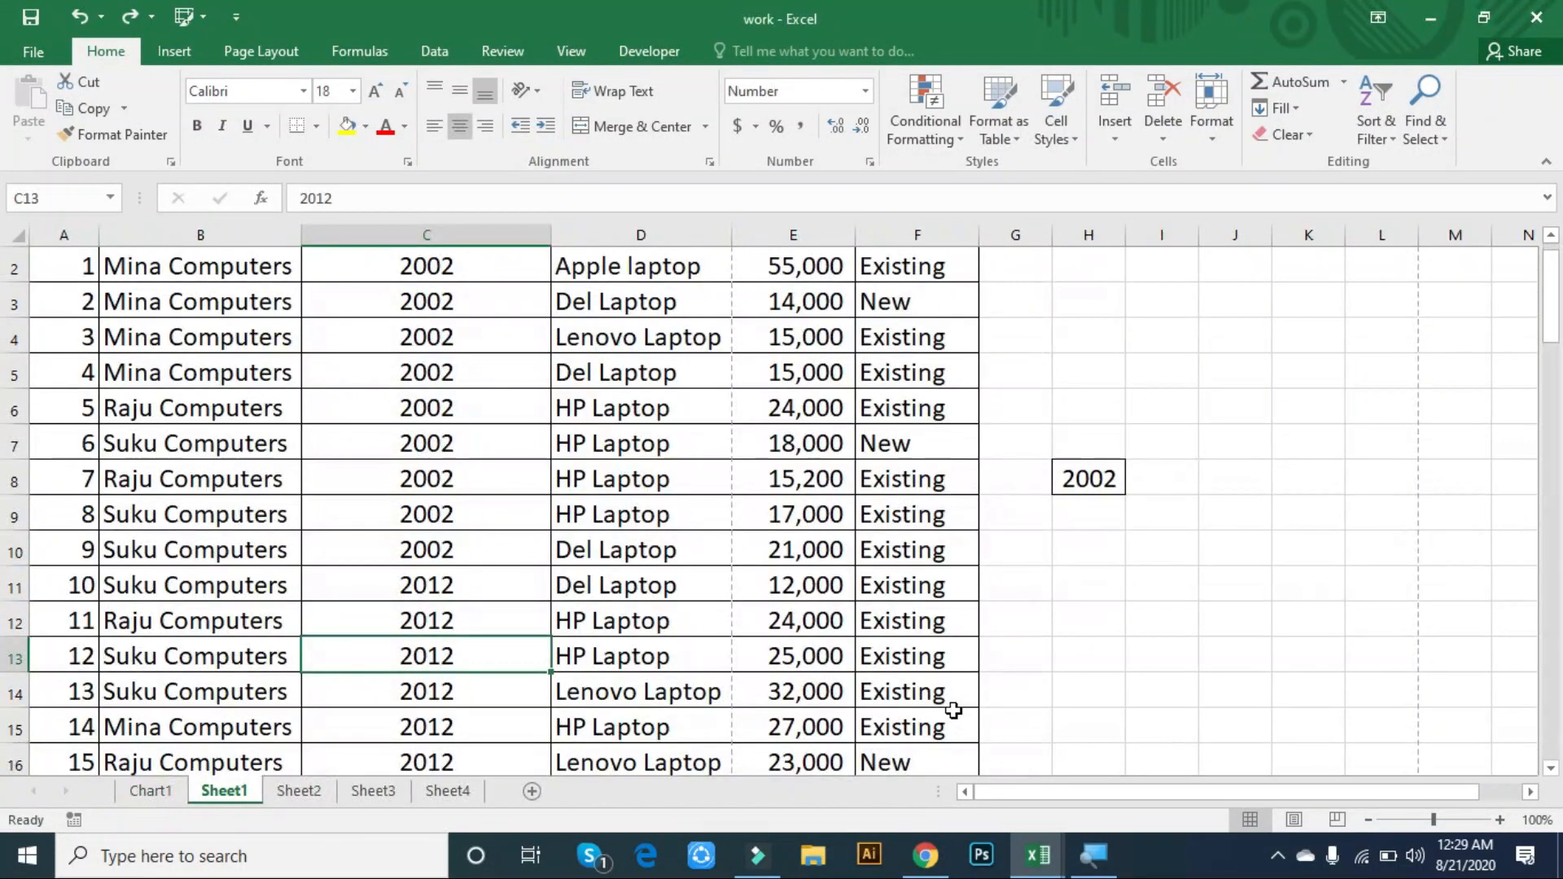
{"action": "key", "text": "ctrl+Tab"}
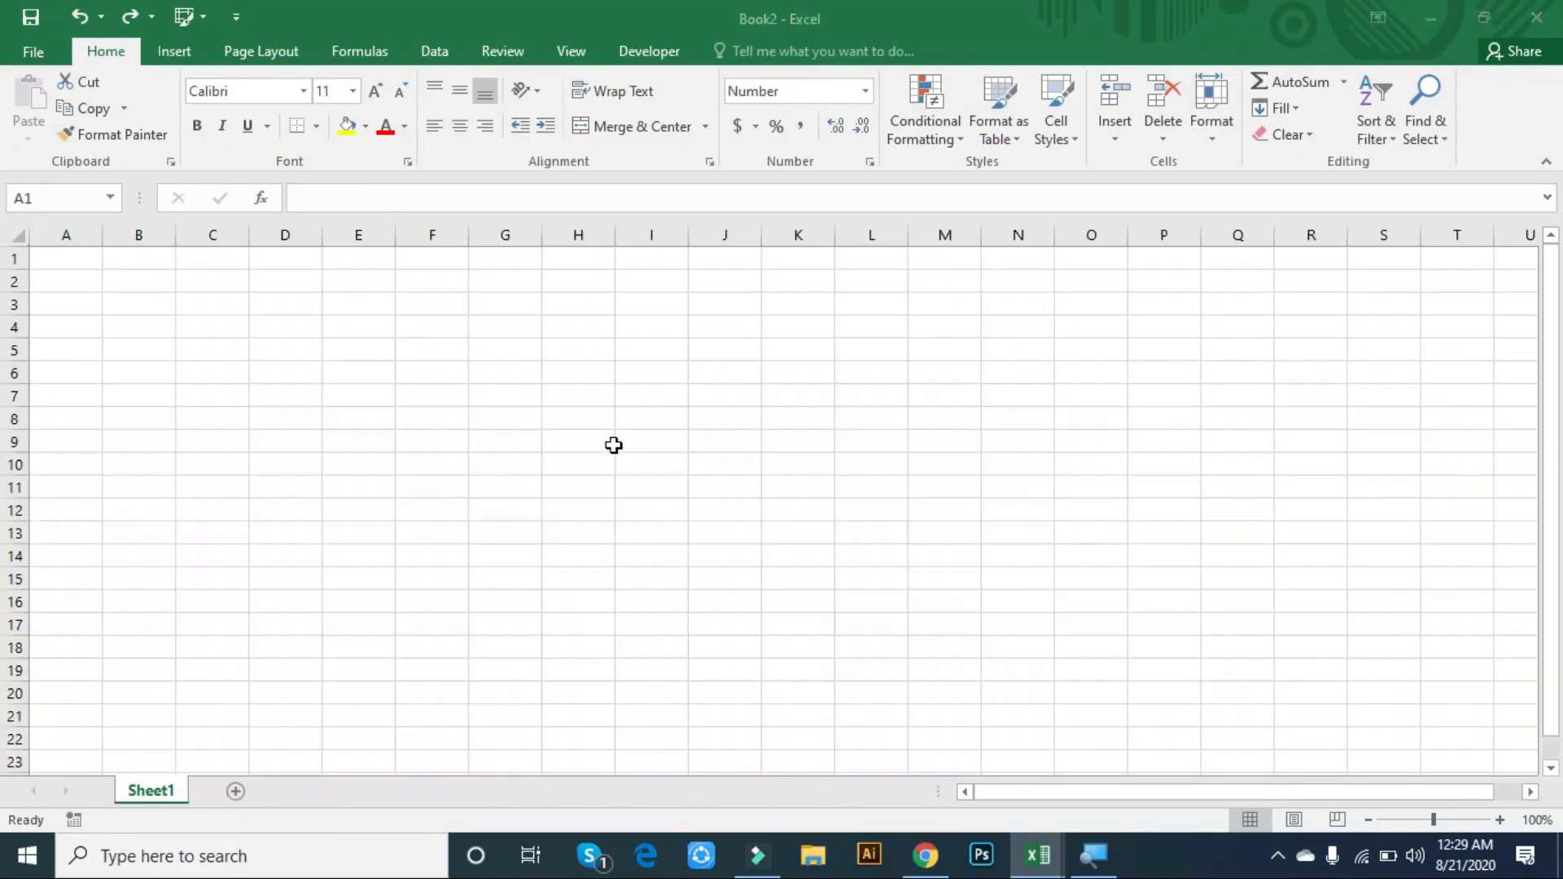
{"action": "key", "text": "ctrl+Tab"}
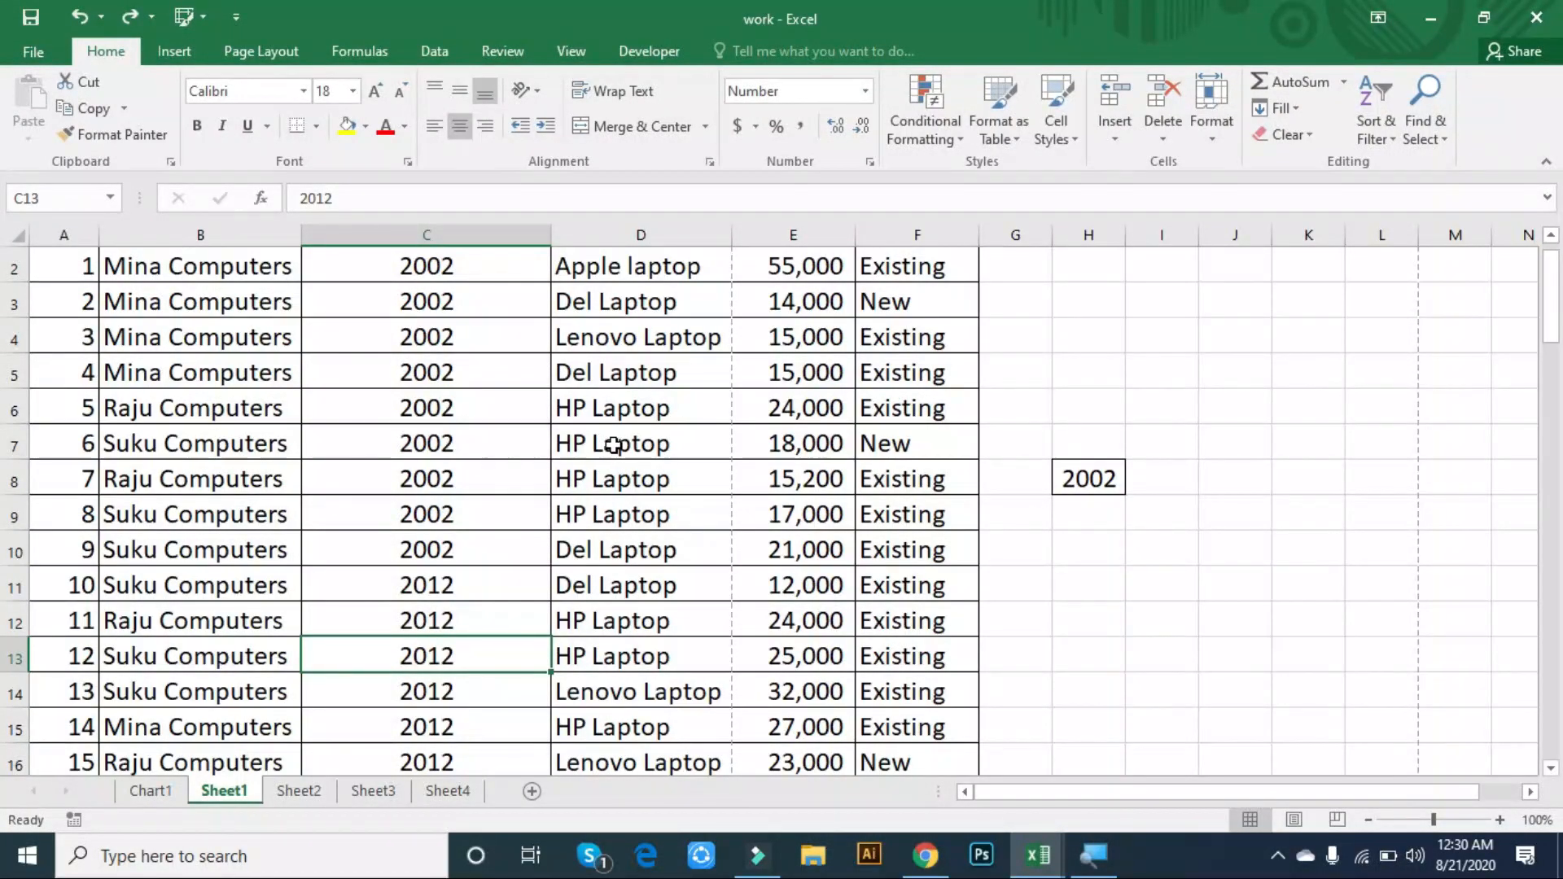
- Try to insert an AVERAGE function over C2:C12 in cell C13 with Insert Function, and cancel it
{"action": "key", "text": "shift+F3"}
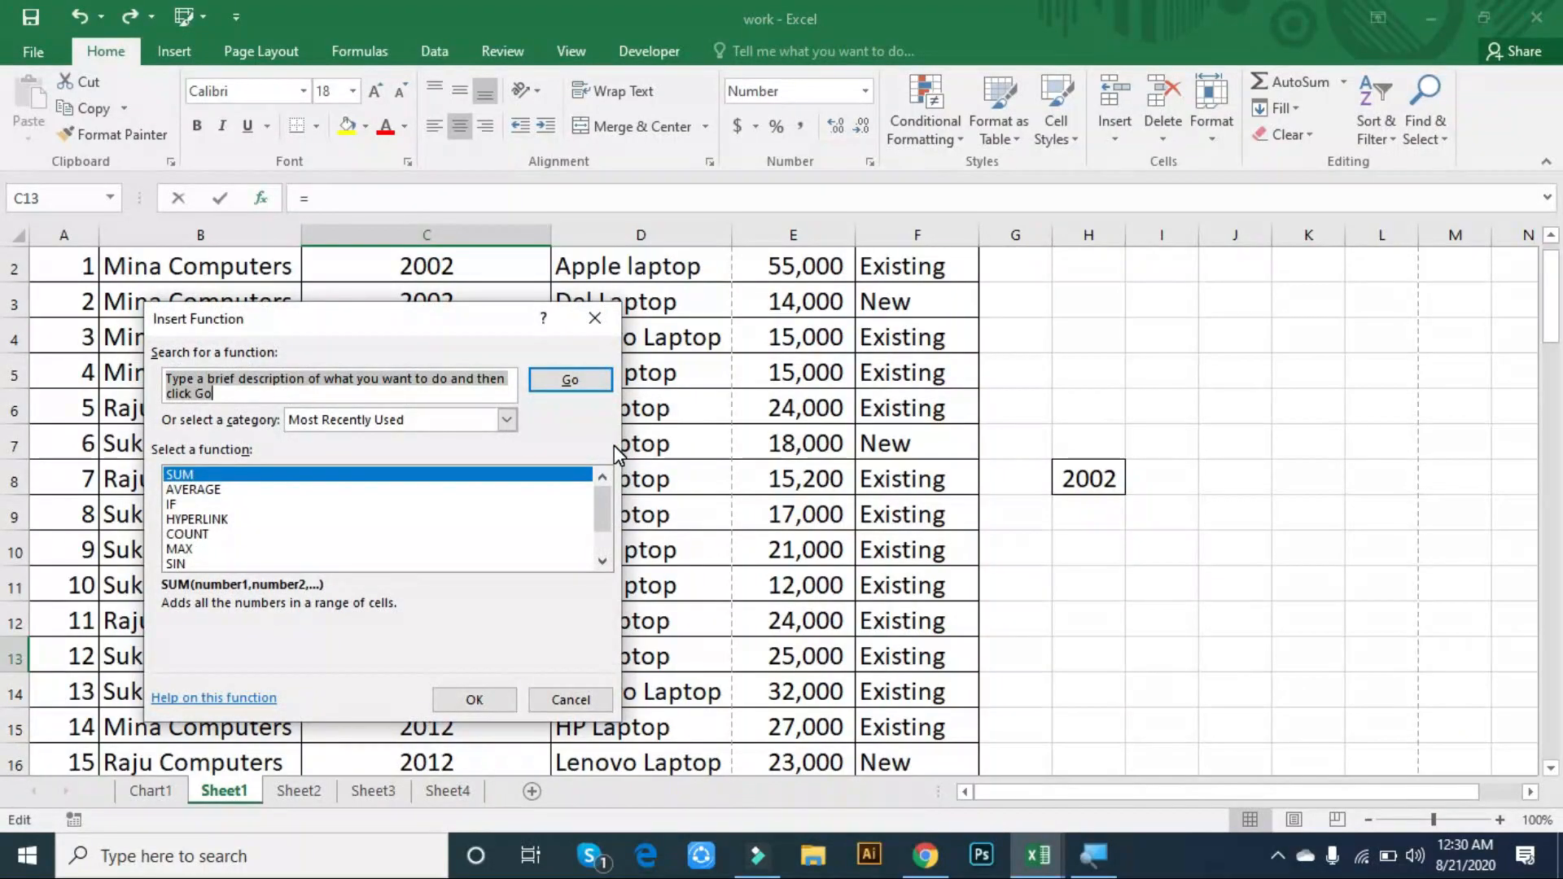
{"action": "left_click_drag", "start_coordinate": [361, 329], "coordinate": [612, 237]}
{"action": "scroll", "coordinate": [516, 386], "scroll_direction": "down", "scroll_amount": 1}
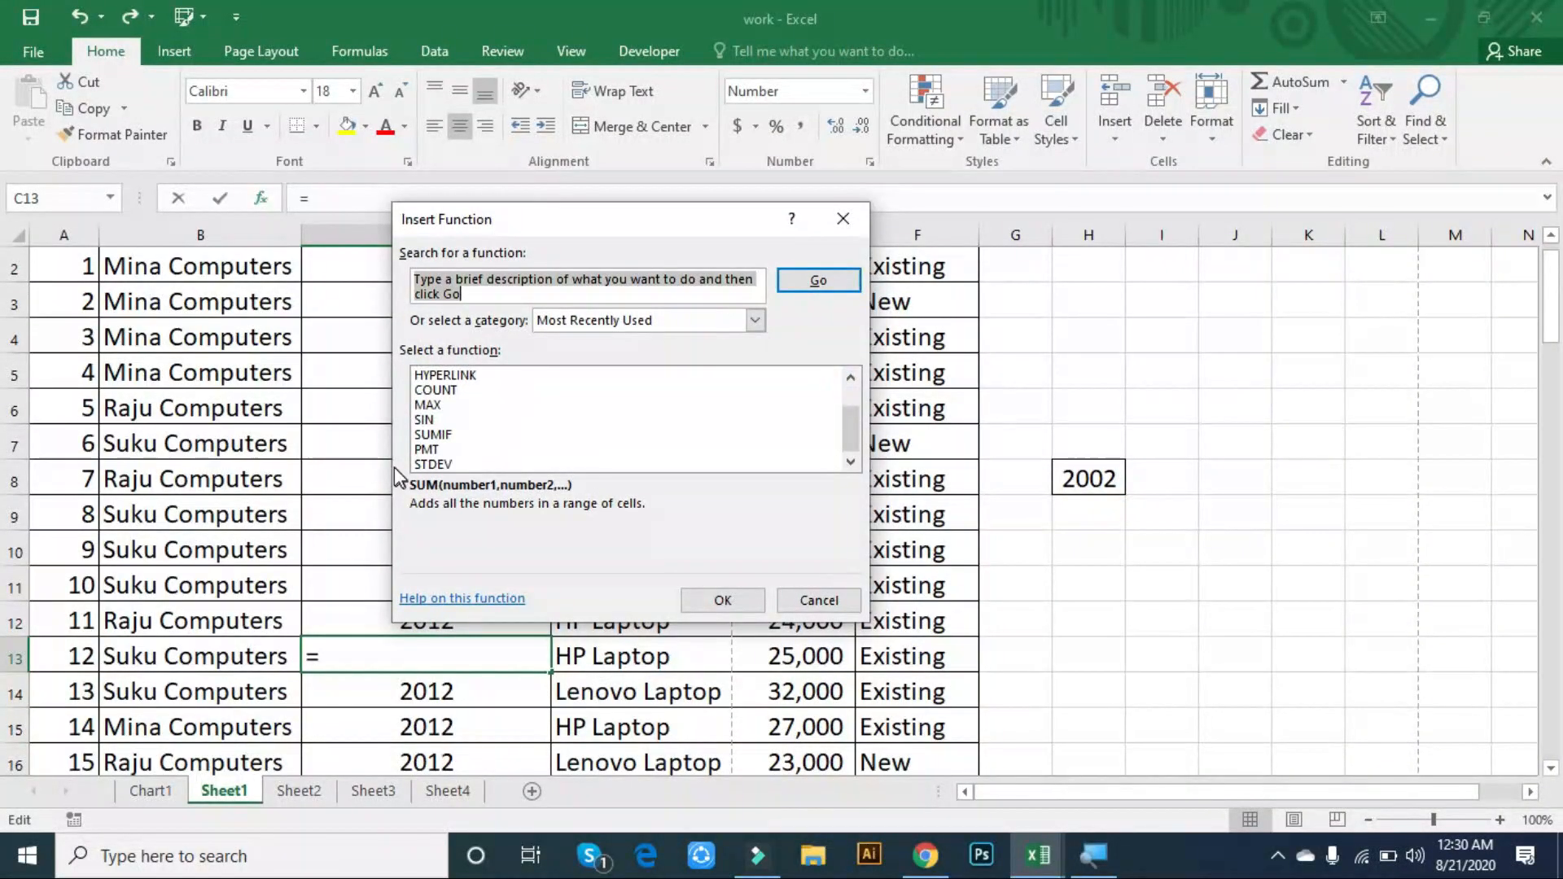
{"action": "scroll", "coordinate": [505, 431], "scroll_direction": "up", "scroll_amount": 1}
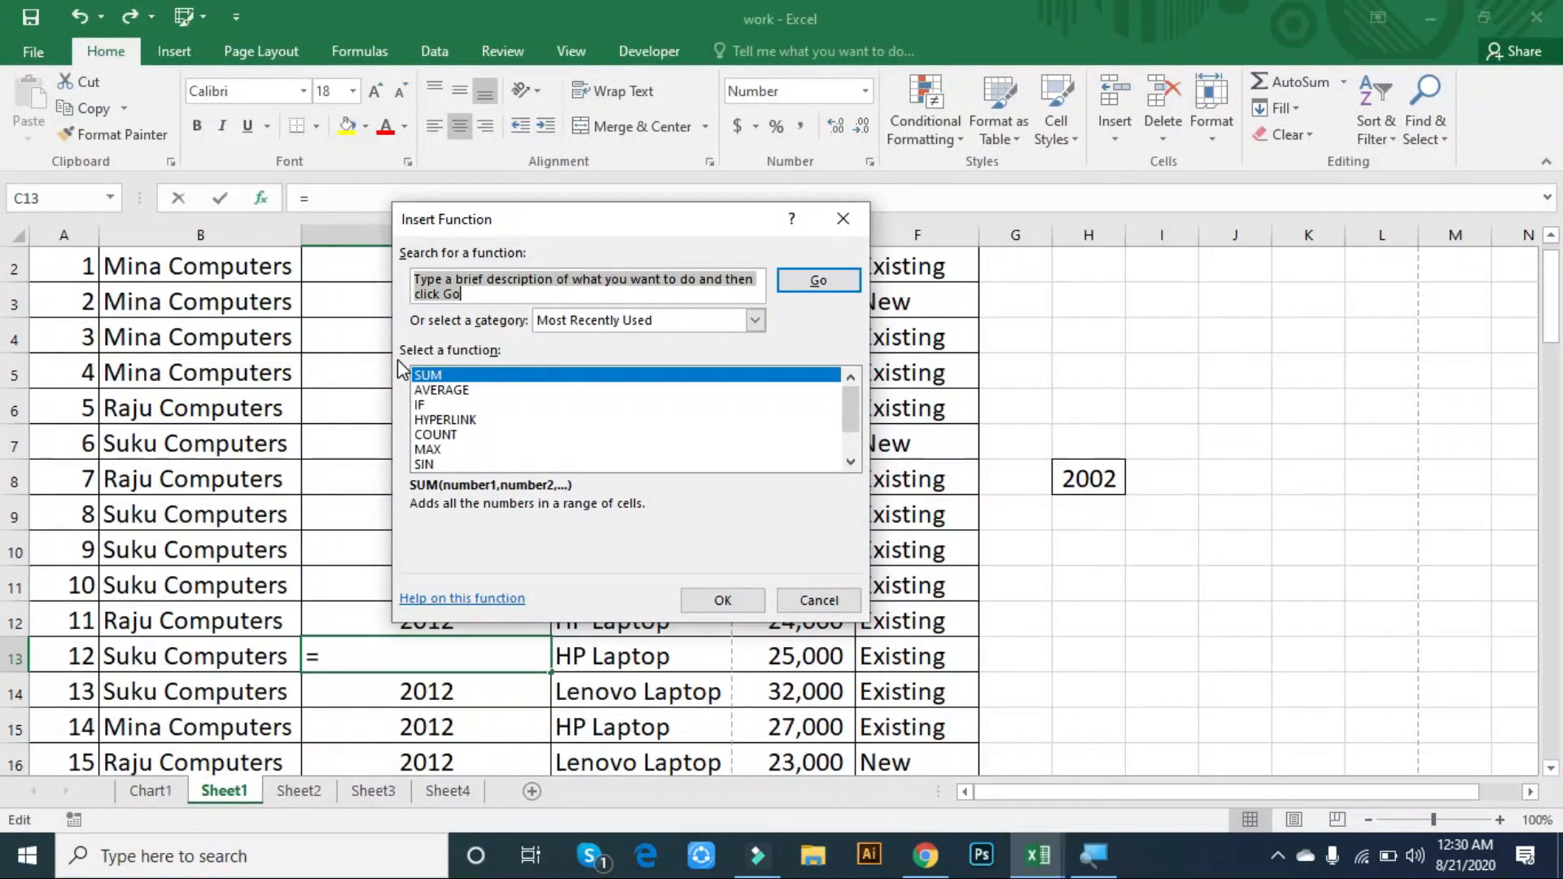
{"action": "left_click", "coordinate": [460, 389]}
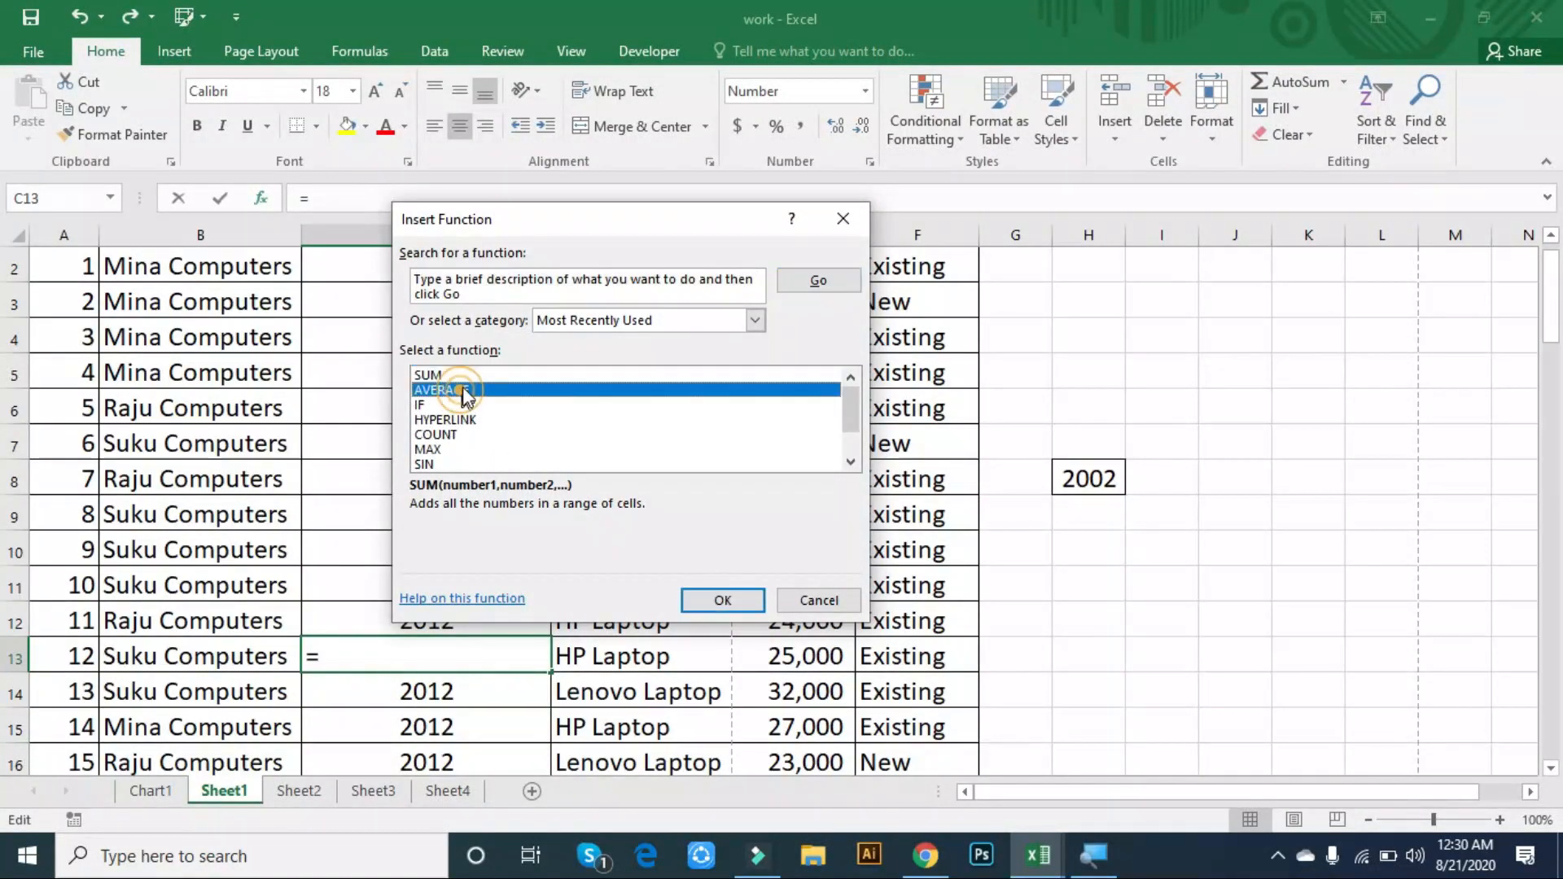
{"action": "left_click", "coordinate": [723, 601]}
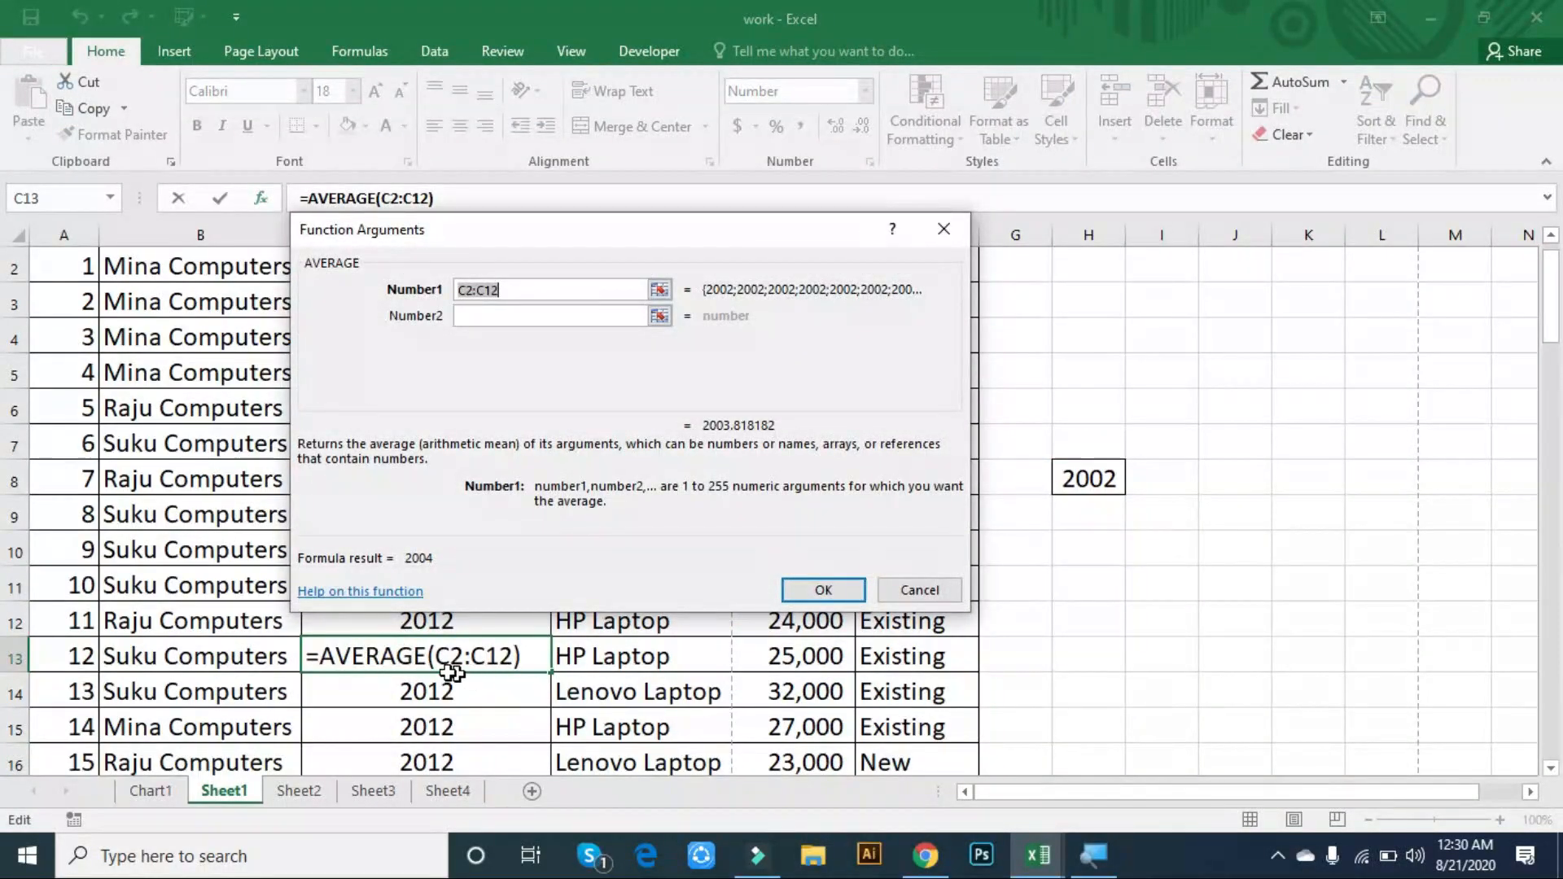
{"action": "left_click", "coordinate": [920, 590]}
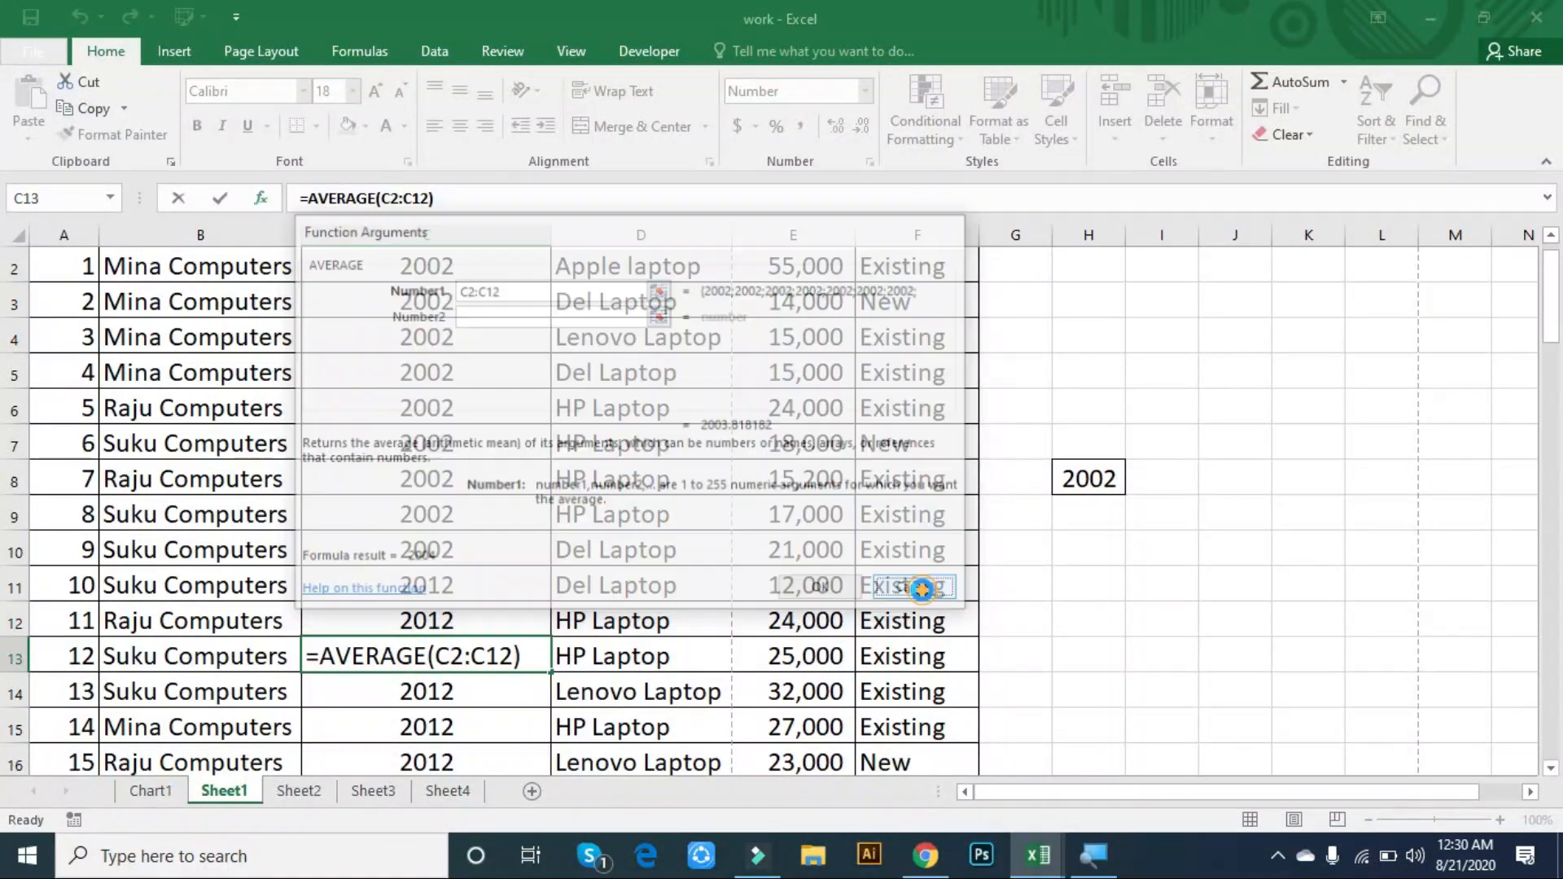
{"action": "left_click", "coordinate": [922, 590]}
- Insert an AVERAGE function over E2:E83 in cell E84, below the Amount column
{"action": "scroll", "coordinate": [1089, 454], "scroll_direction": "up", "scroll_amount": 1}
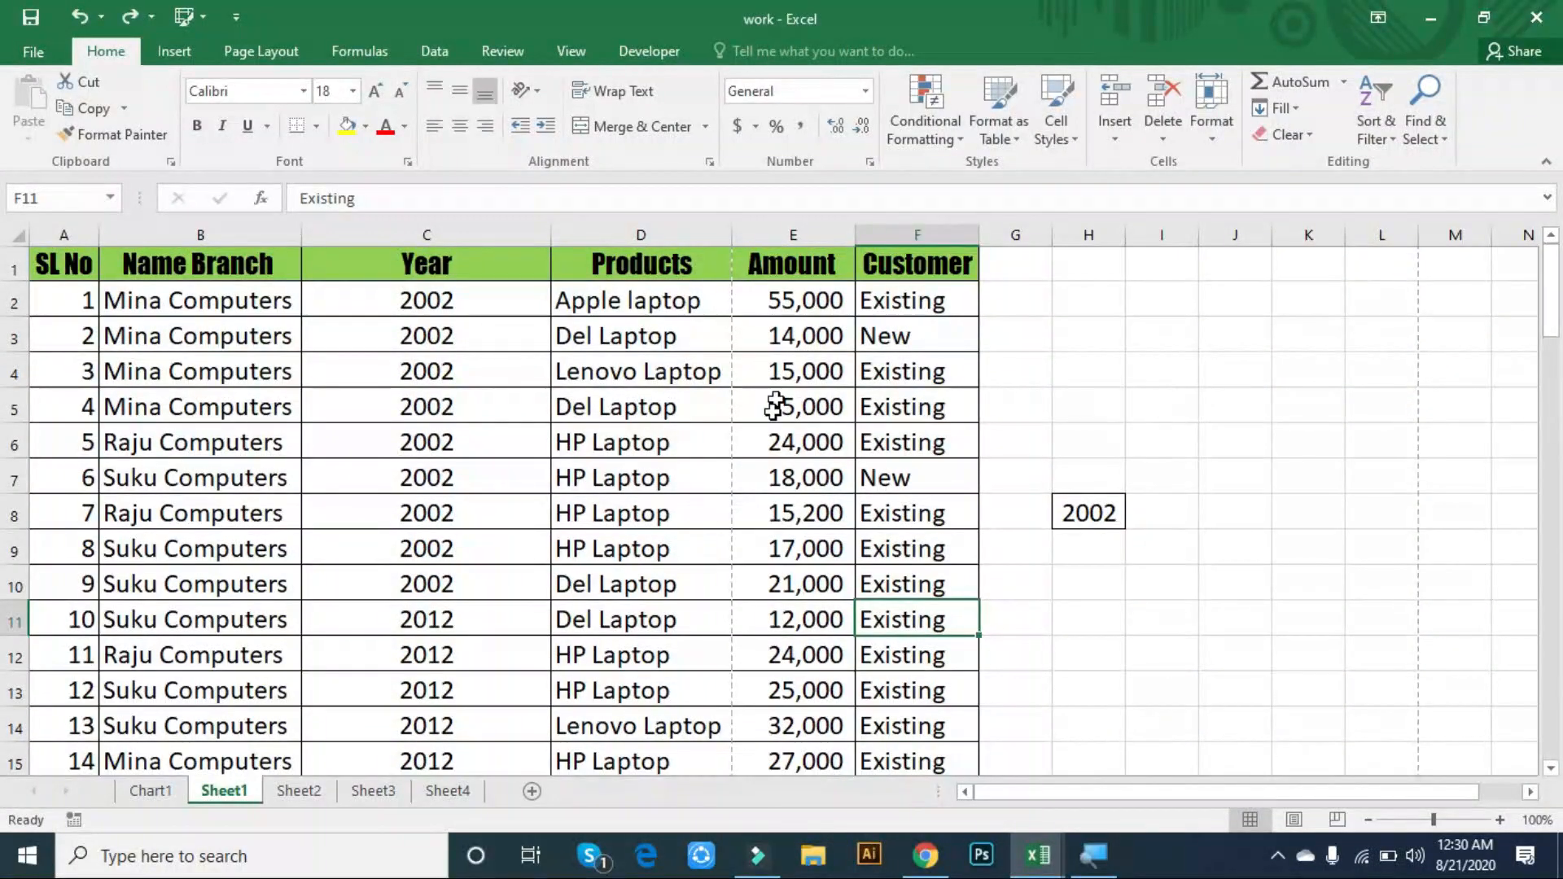
{"action": "scroll", "coordinate": [861, 377], "scroll_direction": "down", "scroll_amount": 20}
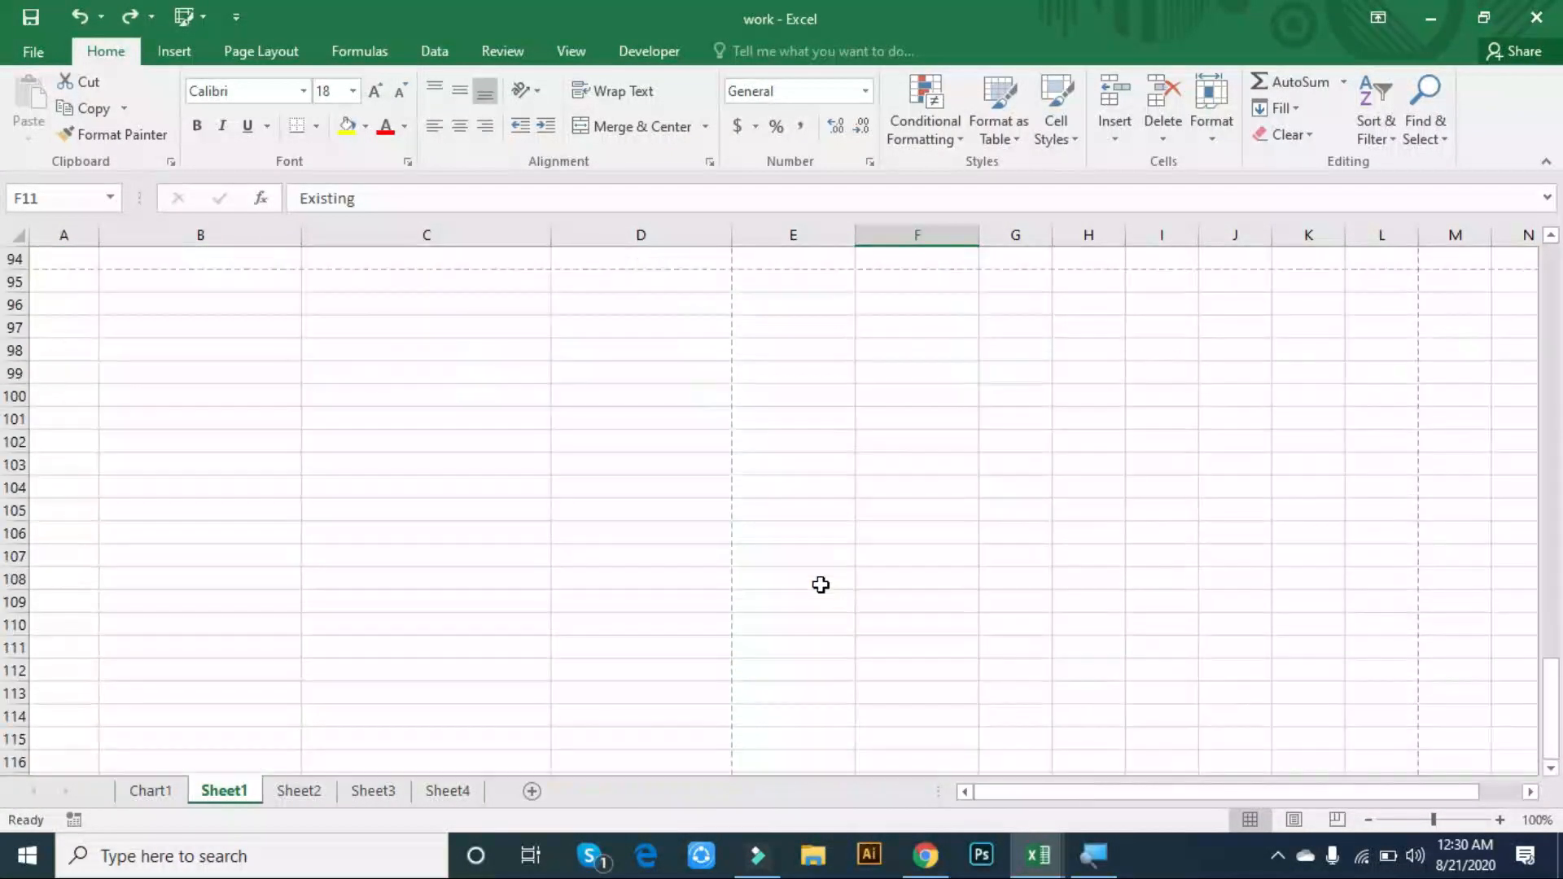
{"action": "scroll", "coordinate": [820, 585], "scroll_direction": "up", "scroll_amount": 7}
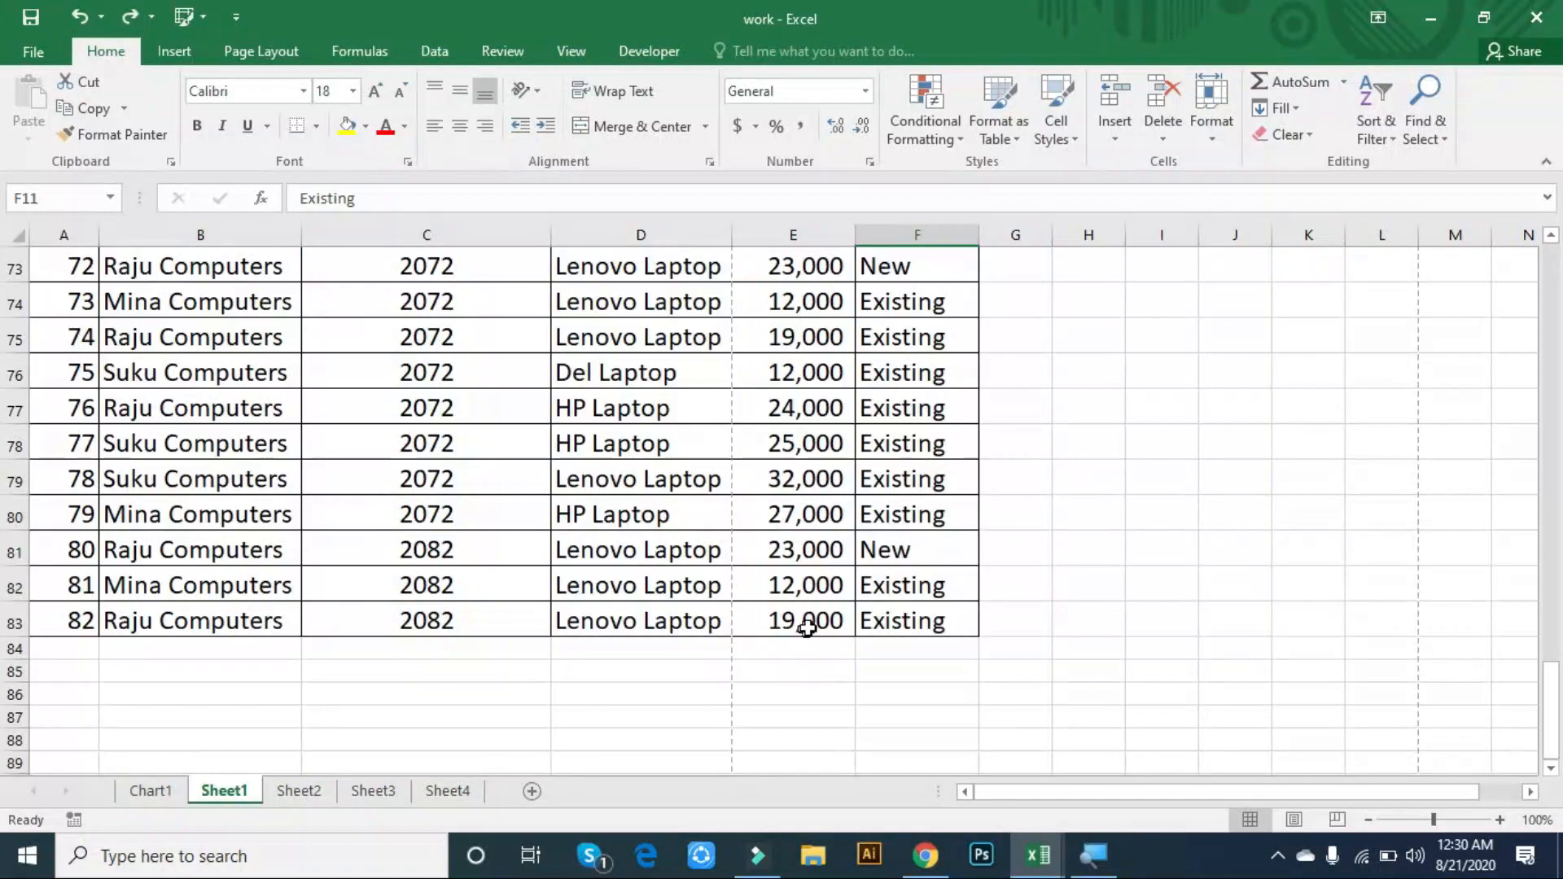
{"action": "left_click", "coordinate": [792, 644]}
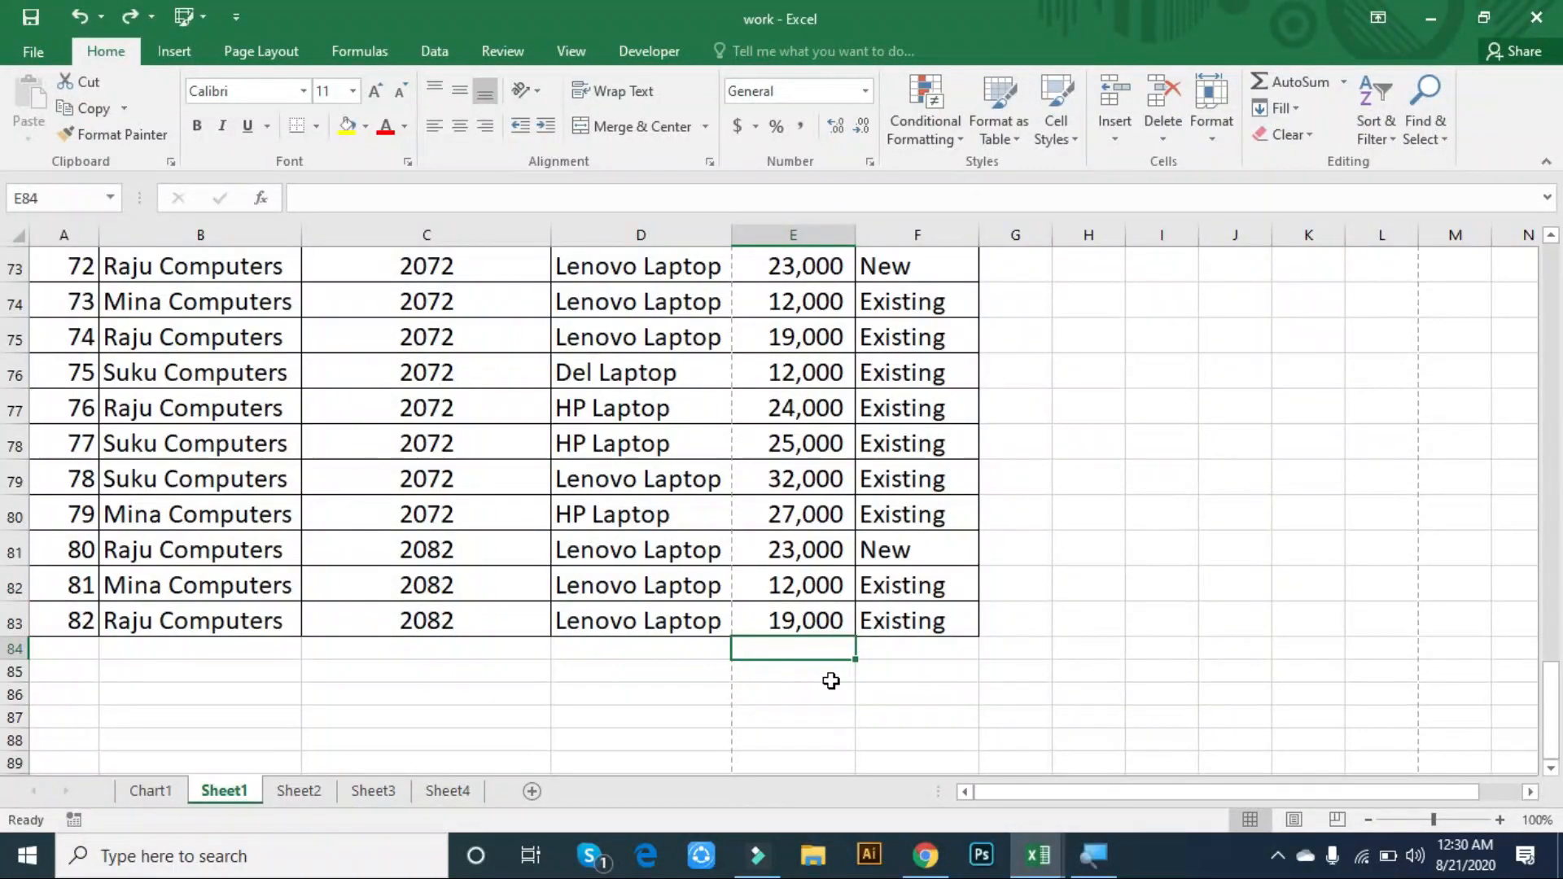
{"action": "key", "text": "shift+F3"}
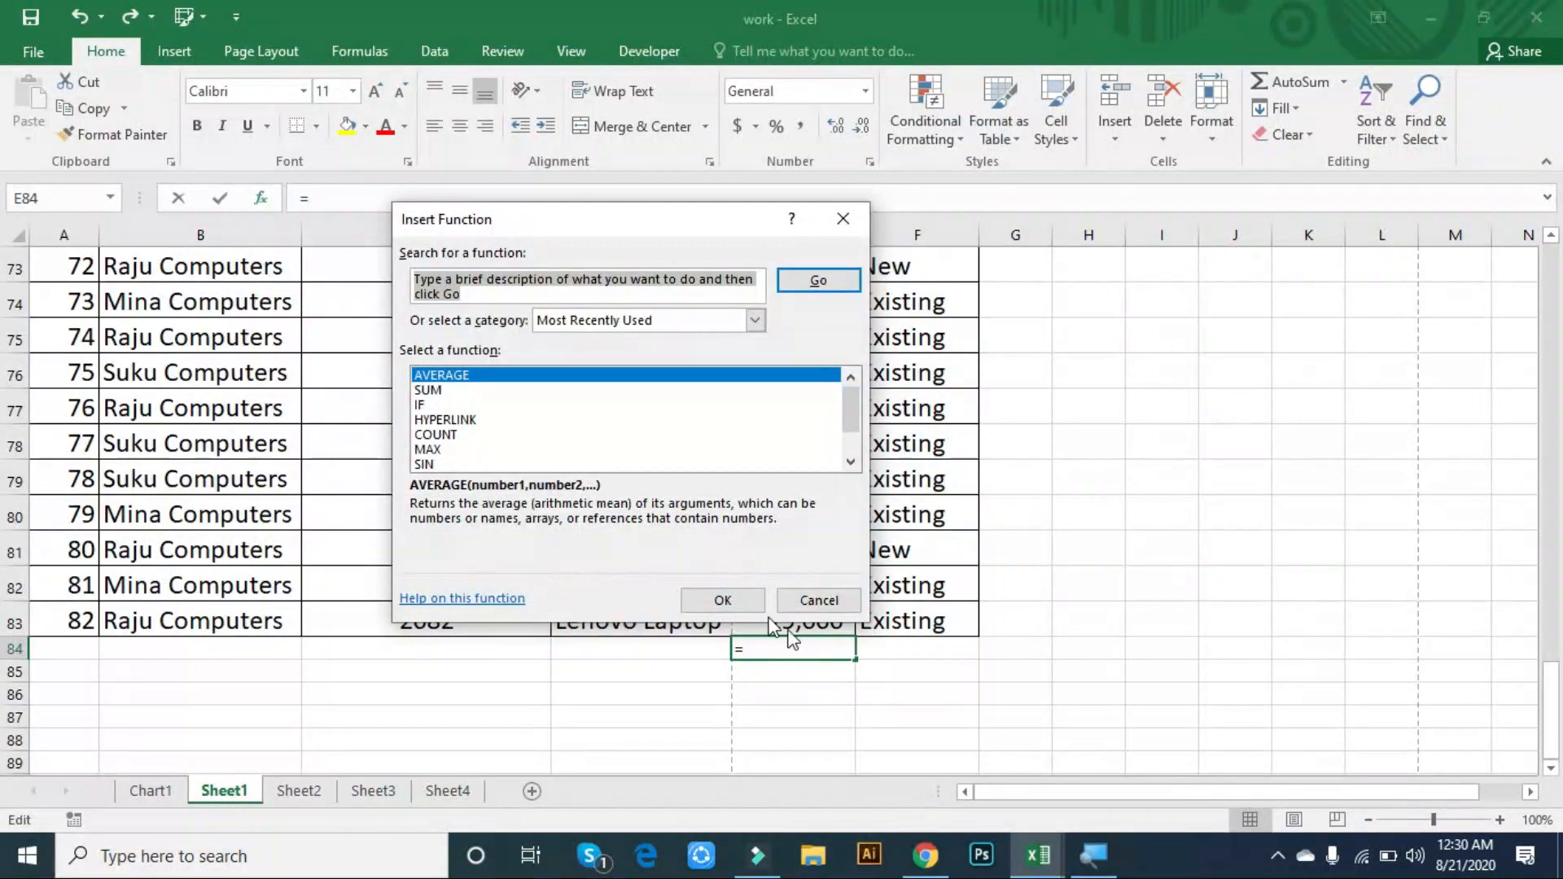
{"action": "left_click", "coordinate": [723, 600]}
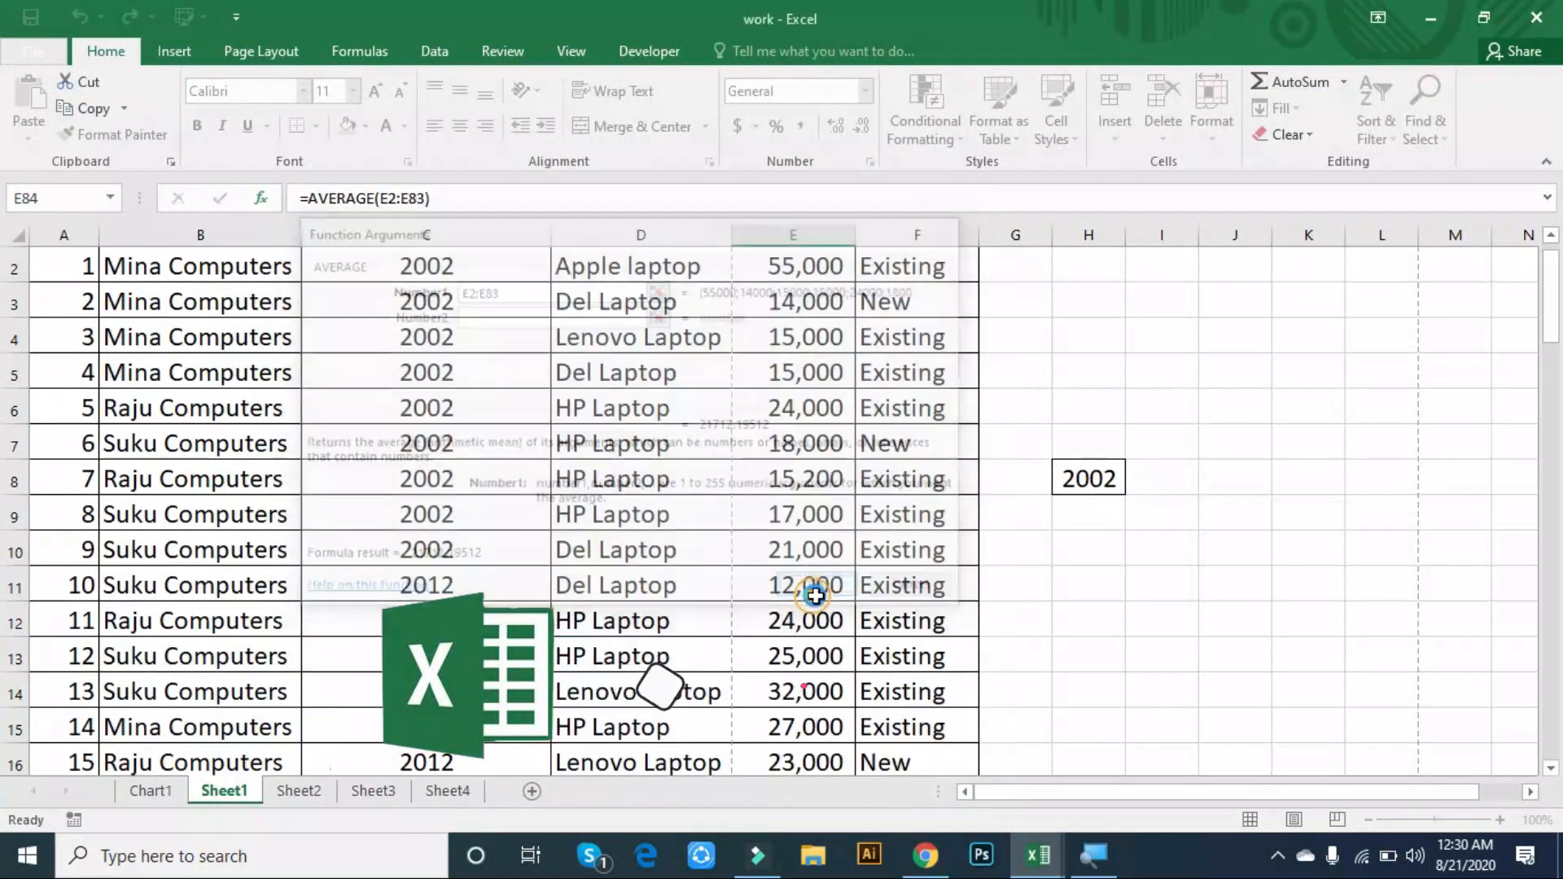
- Set the font size of the formula cell E84 to 28
{"action": "scroll", "coordinate": [836, 602], "scroll_direction": "down", "scroll_amount": 20}
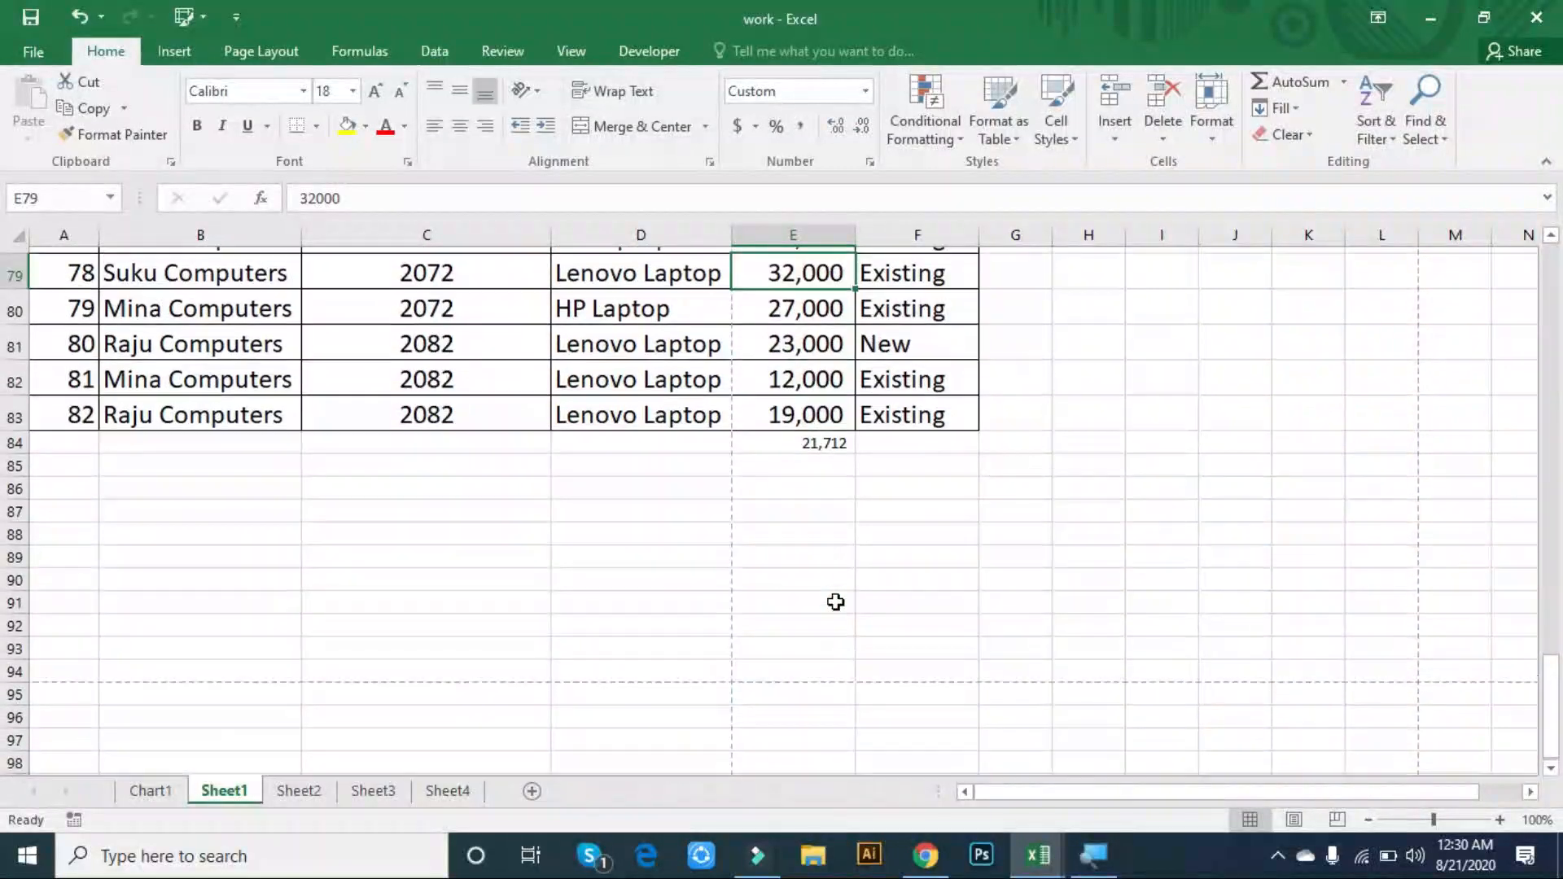
{"action": "scroll", "coordinate": [836, 601], "scroll_direction": "up", "scroll_amount": 2}
{"action": "left_click", "coordinate": [836, 649]}
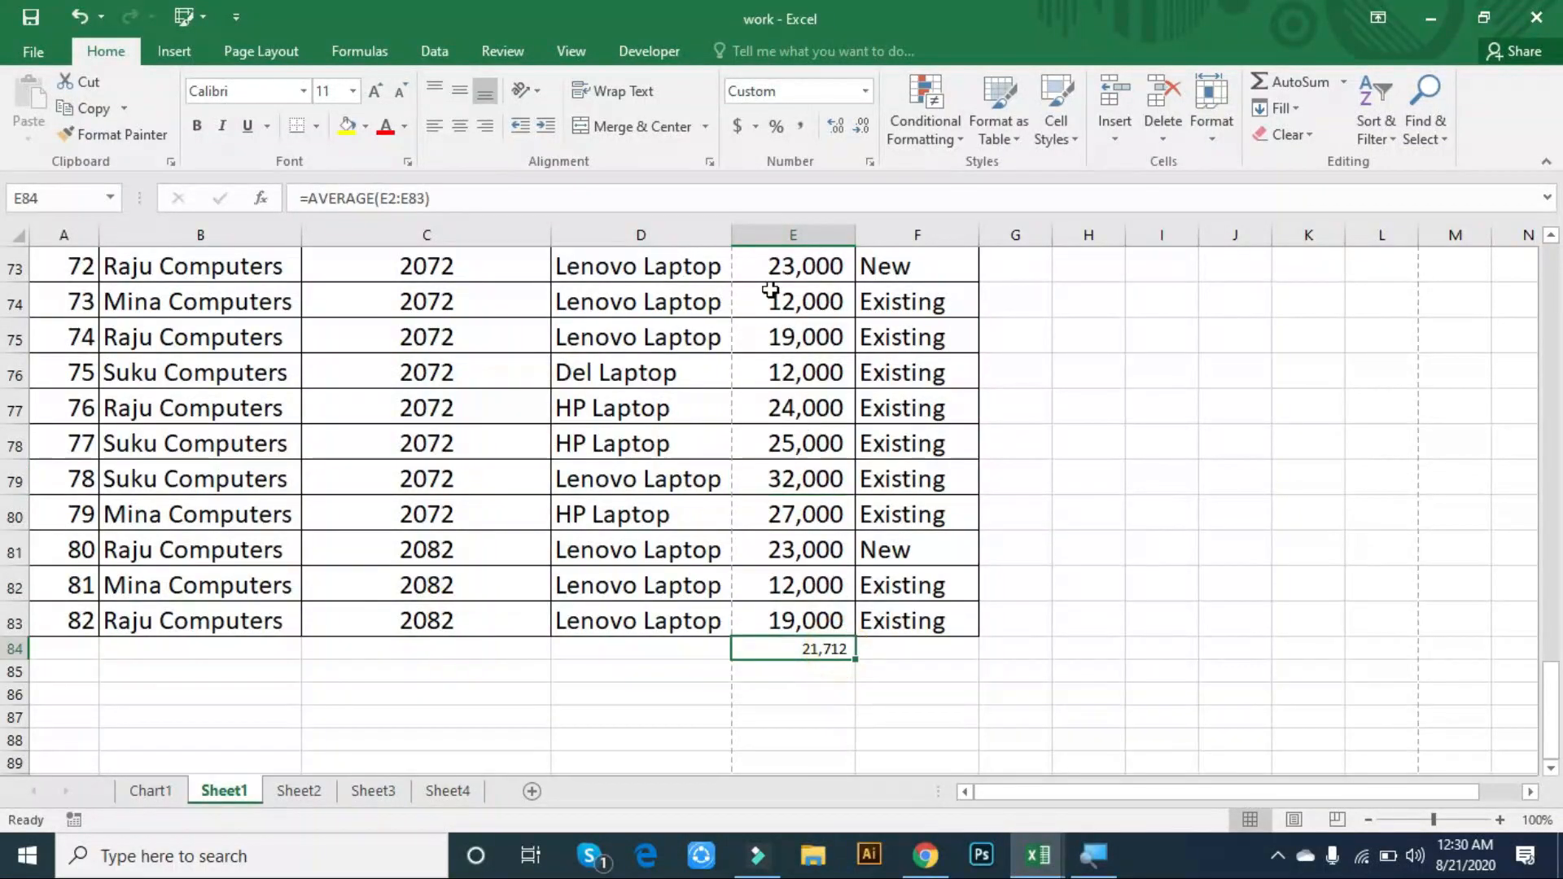
{"action": "left_click", "coordinate": [352, 90]}
{"action": "left_click", "coordinate": [338, 380]}
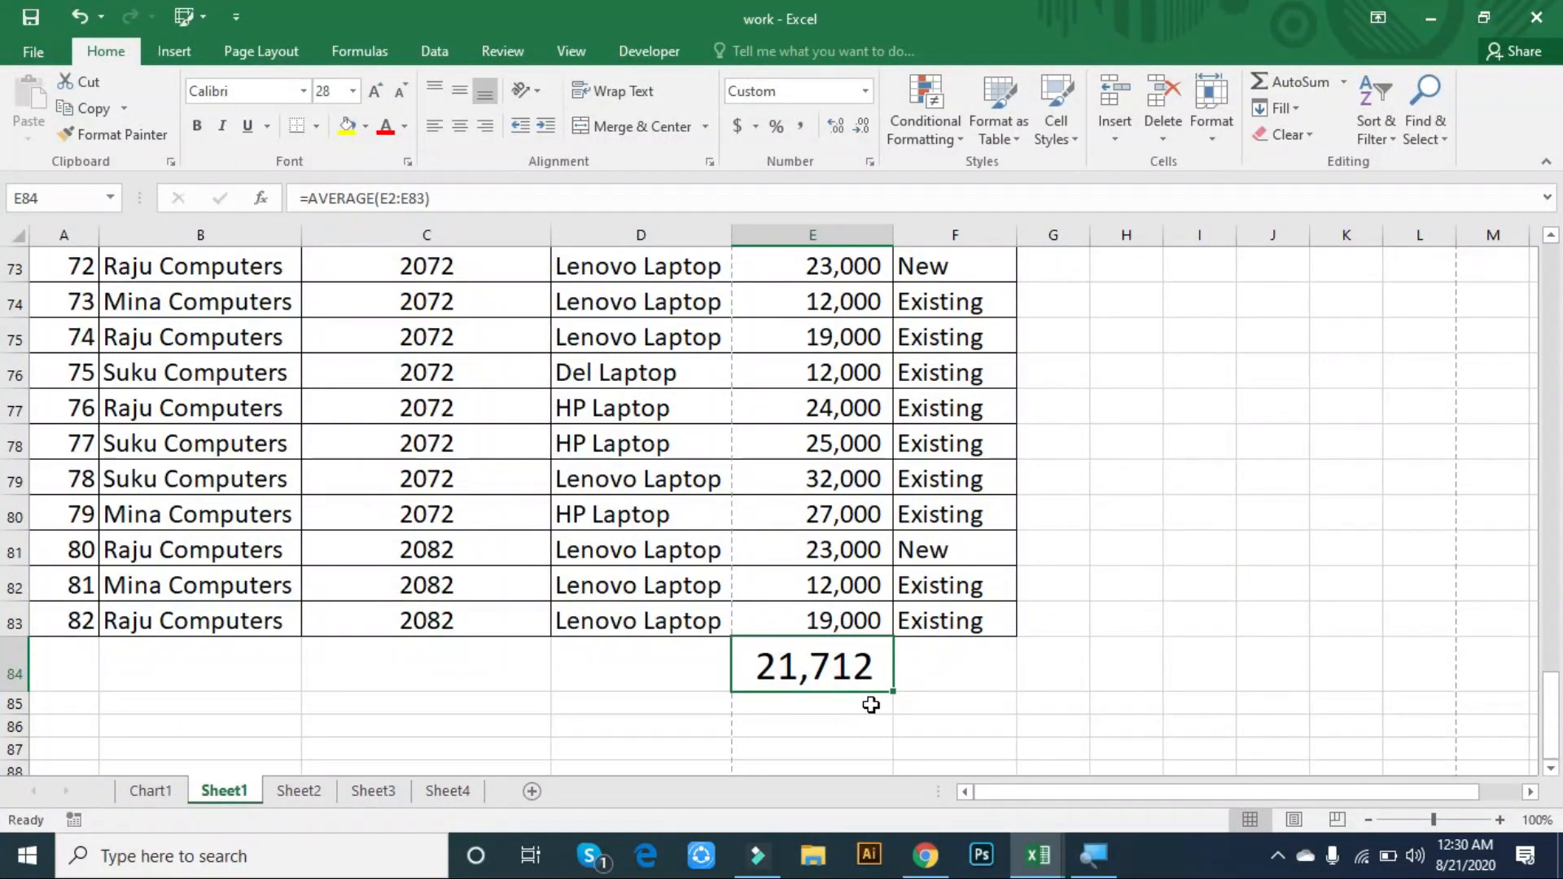
- Clear the AVERAGE formula from cell E84
{"action": "left_click", "coordinate": [898, 671]}
{"action": "left_click", "coordinate": [894, 674]}
{"action": "left_click", "coordinate": [832, 670]}
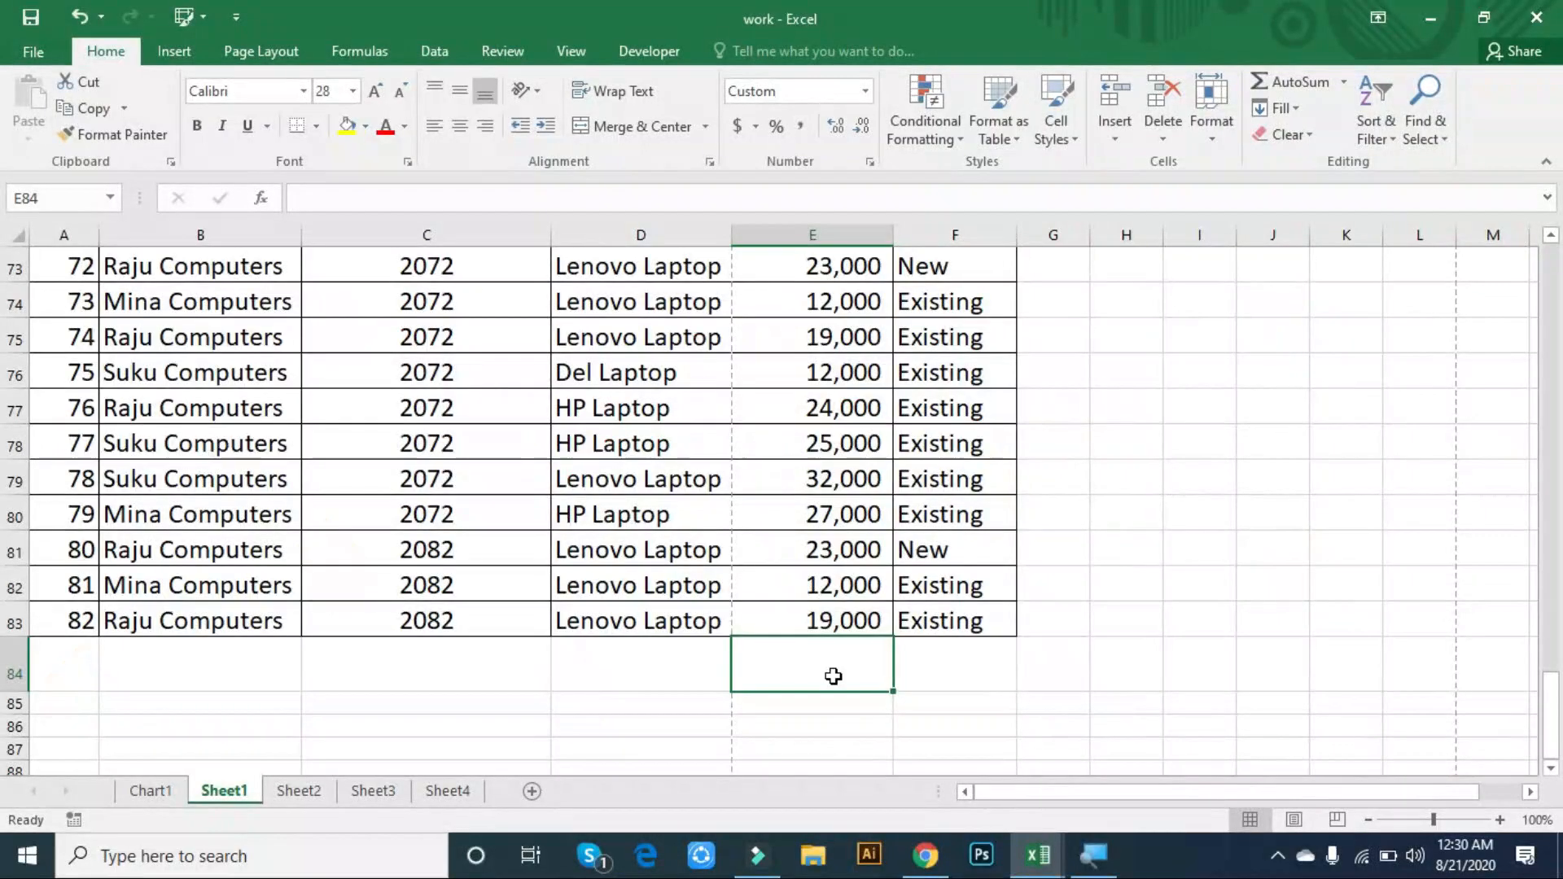
{"action": "key", "text": "alt"}
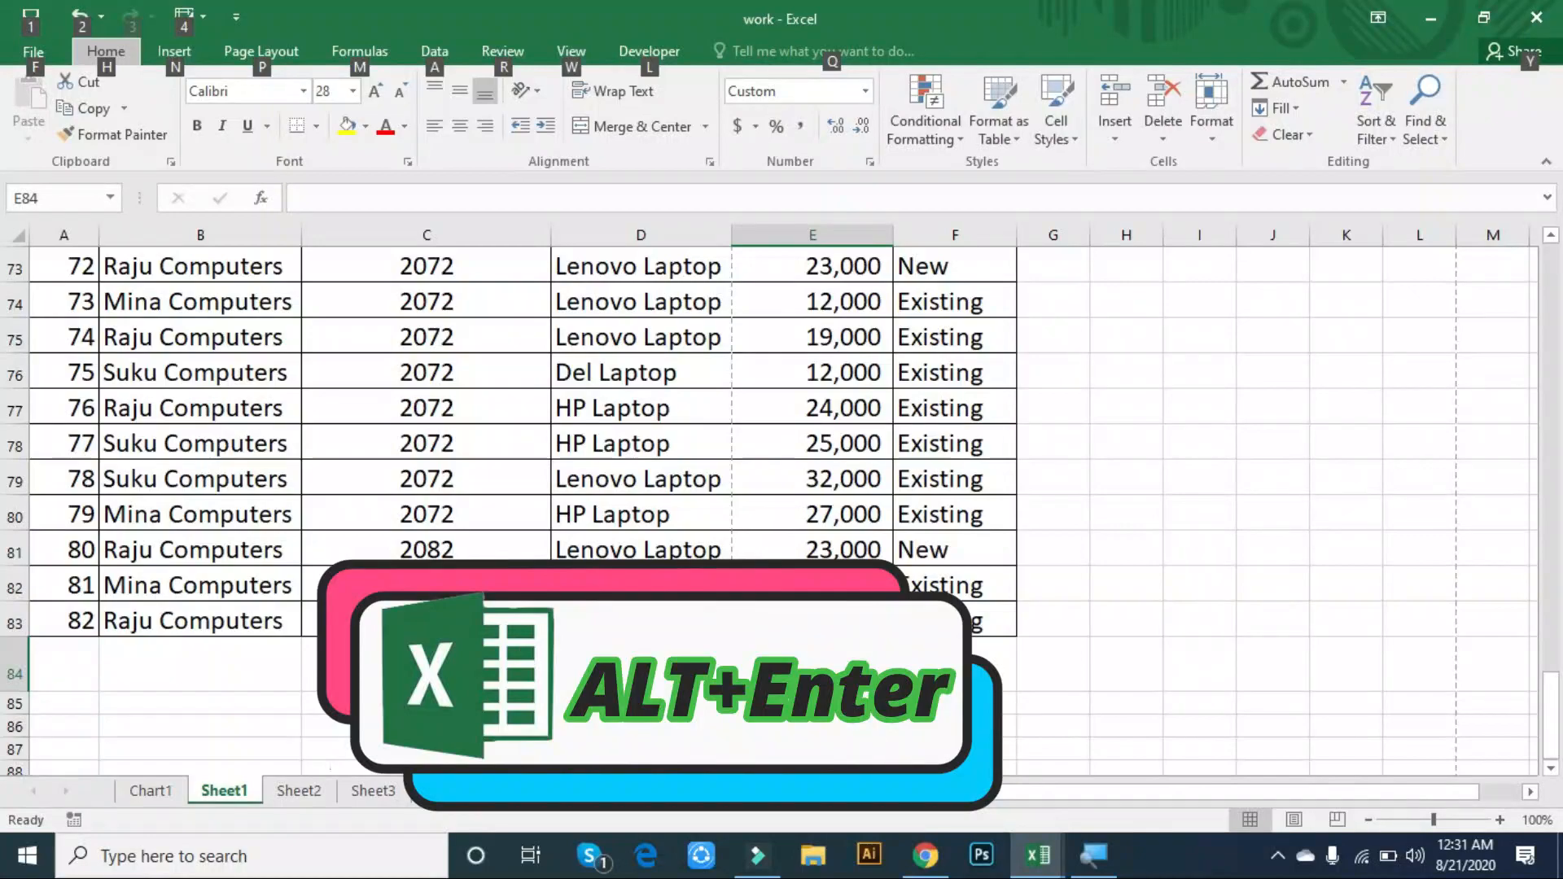
{"action": "left_click", "coordinate": [888, 670]}
{"action": "double_click", "coordinate": [888, 670]}
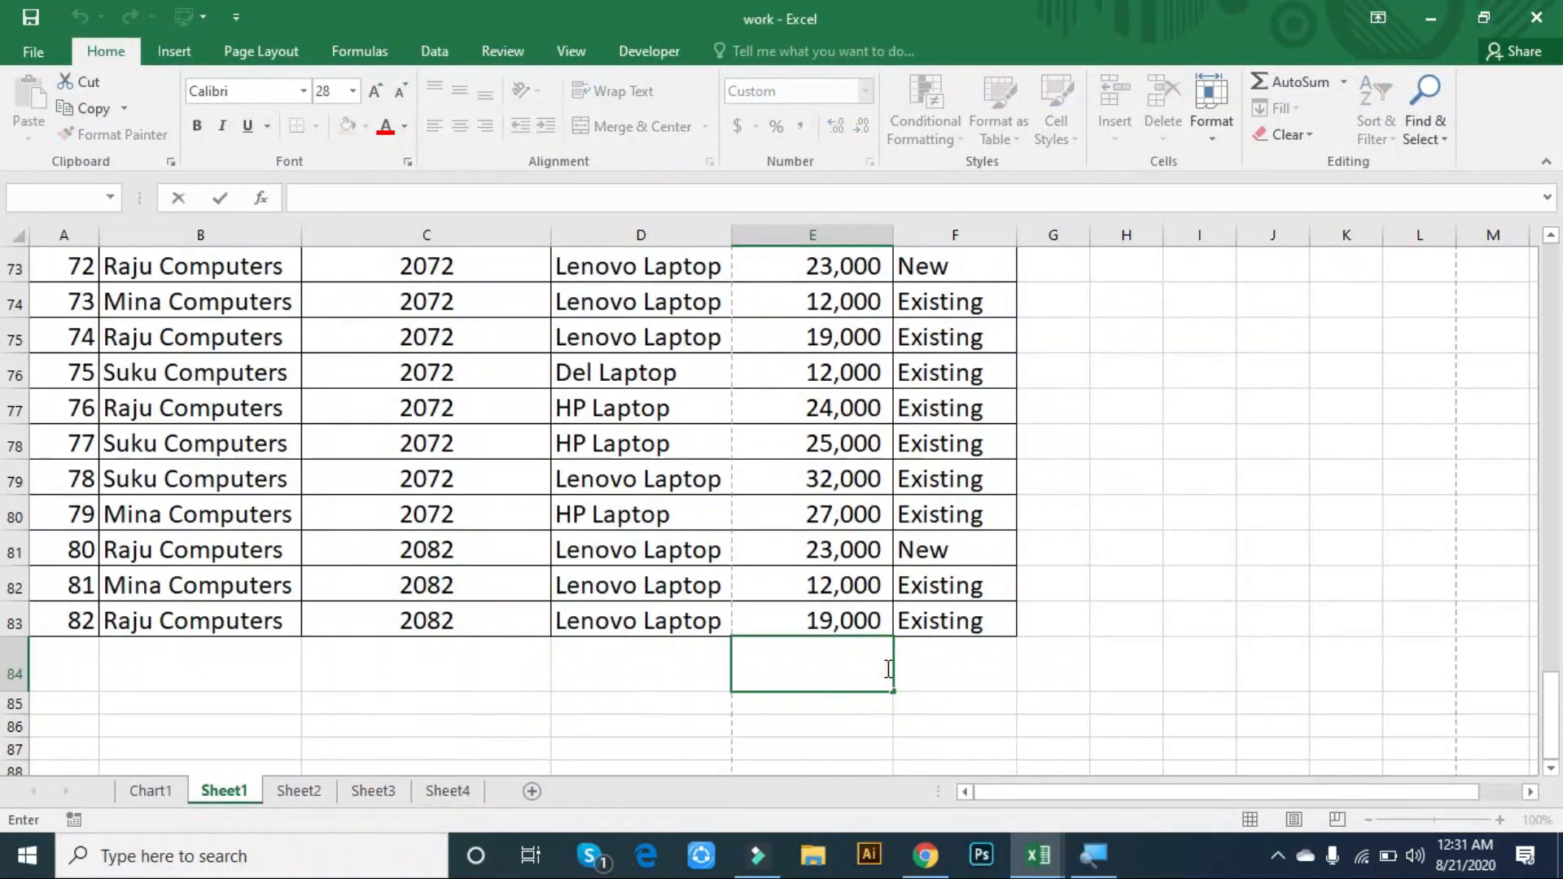
{"action": "key", "text": "Escape"}
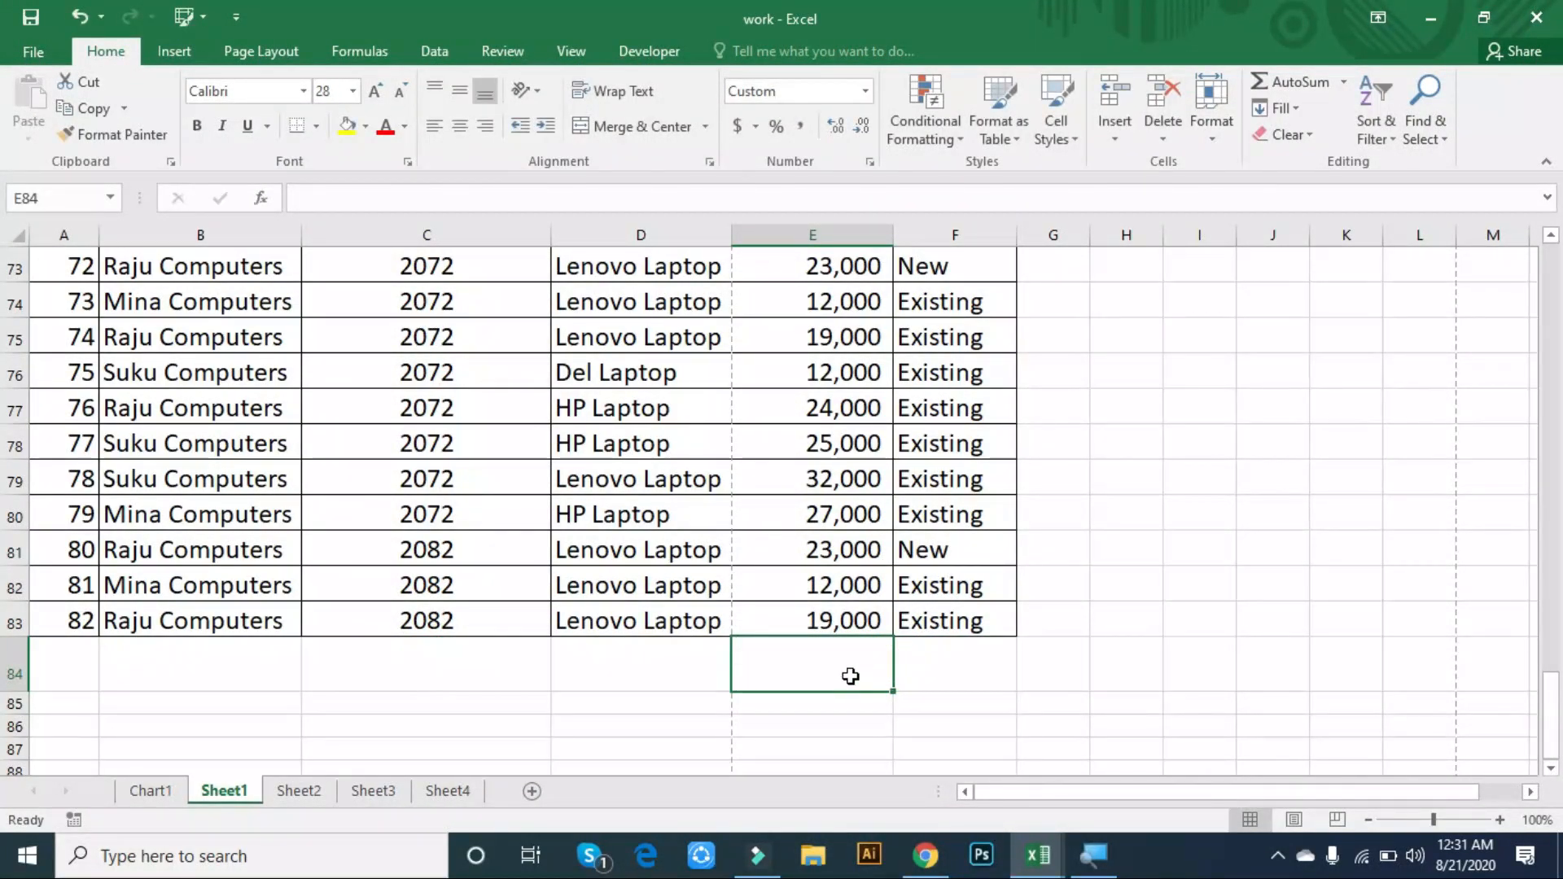
{"action": "double_click", "coordinate": [851, 676]}
{"action": "key", "text": "Escape"}
{"action": "left_click", "coordinate": [970, 670]}
{"action": "left_click", "coordinate": [843, 665]}
- Total the amounts E2:E83 in cell E84 with AutoSum, and enter the same sum there a second time
{"action": "key", "text": "alt+equal"}
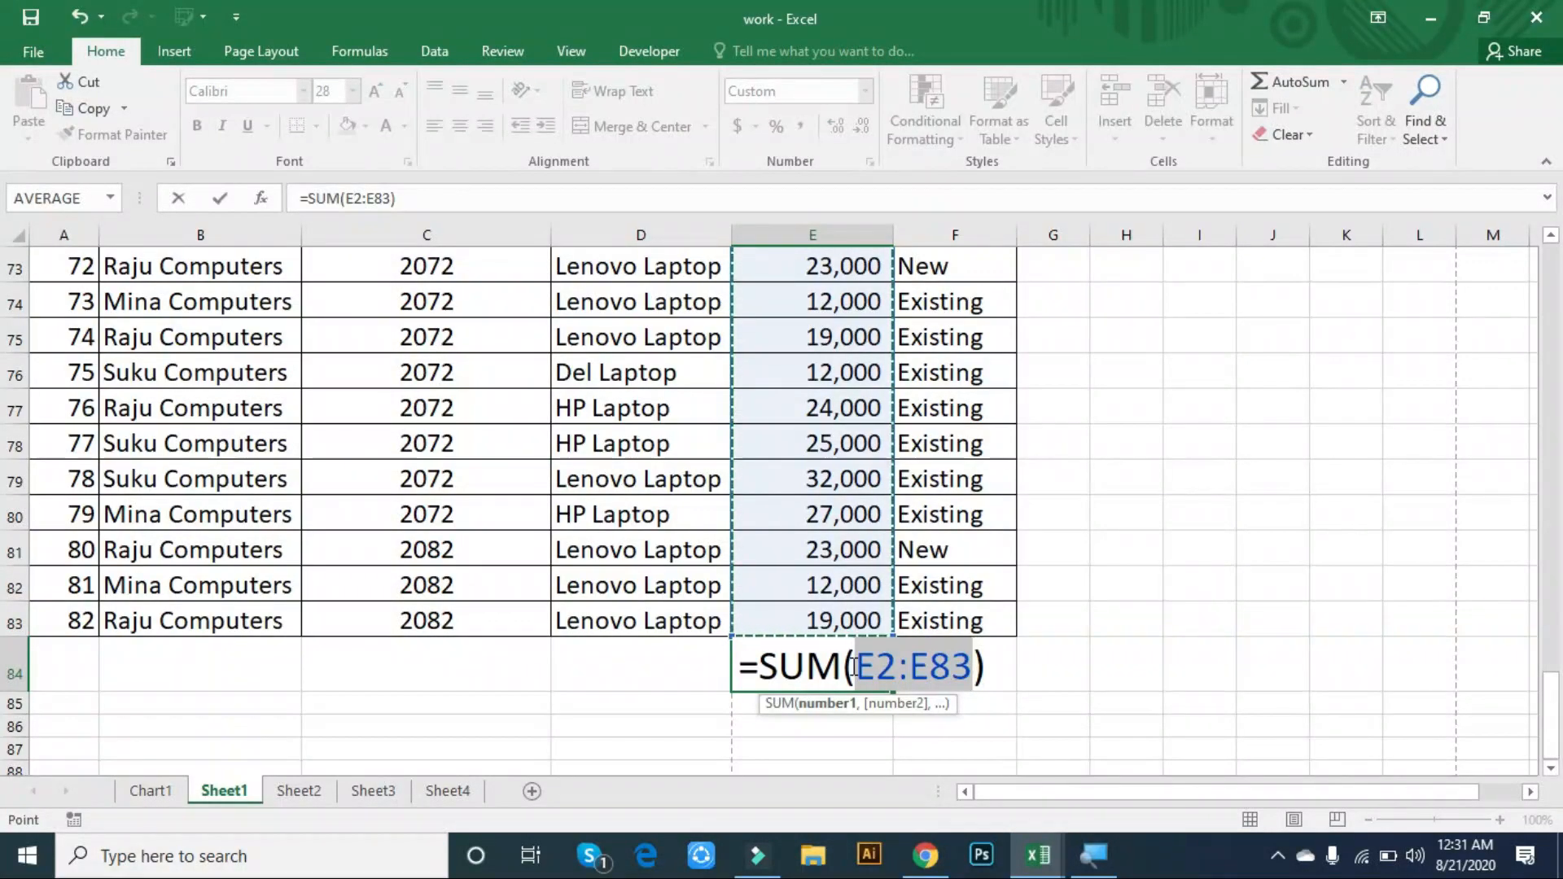
{"action": "key", "text": "Return"}
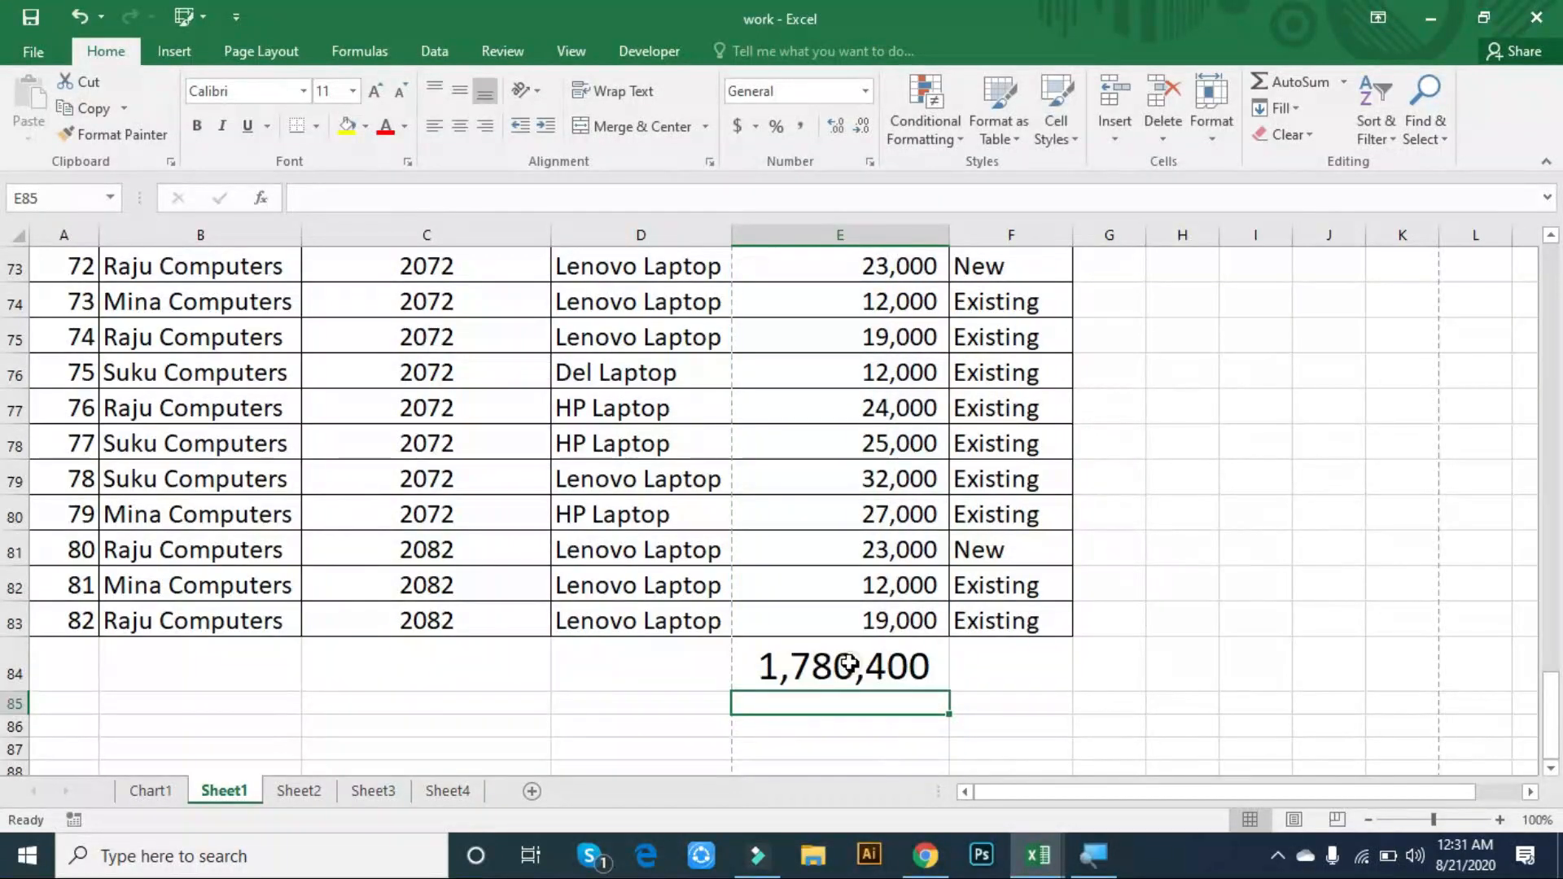
{"action": "left_click", "coordinate": [847, 665]}
{"action": "double_click", "coordinate": [848, 664]}
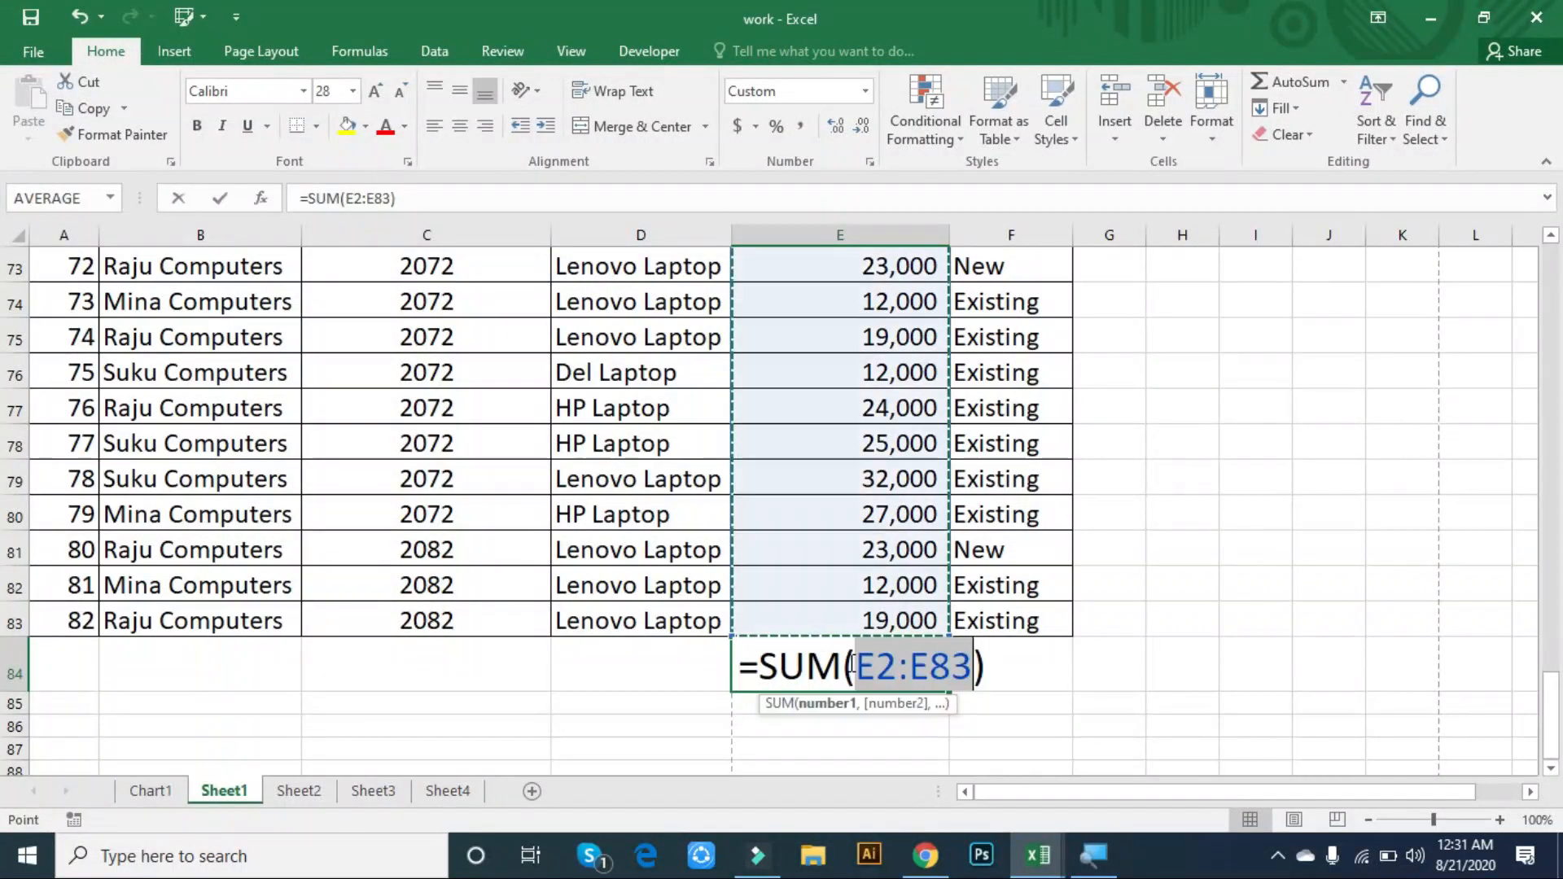
{"action": "key", "text": "Return"}
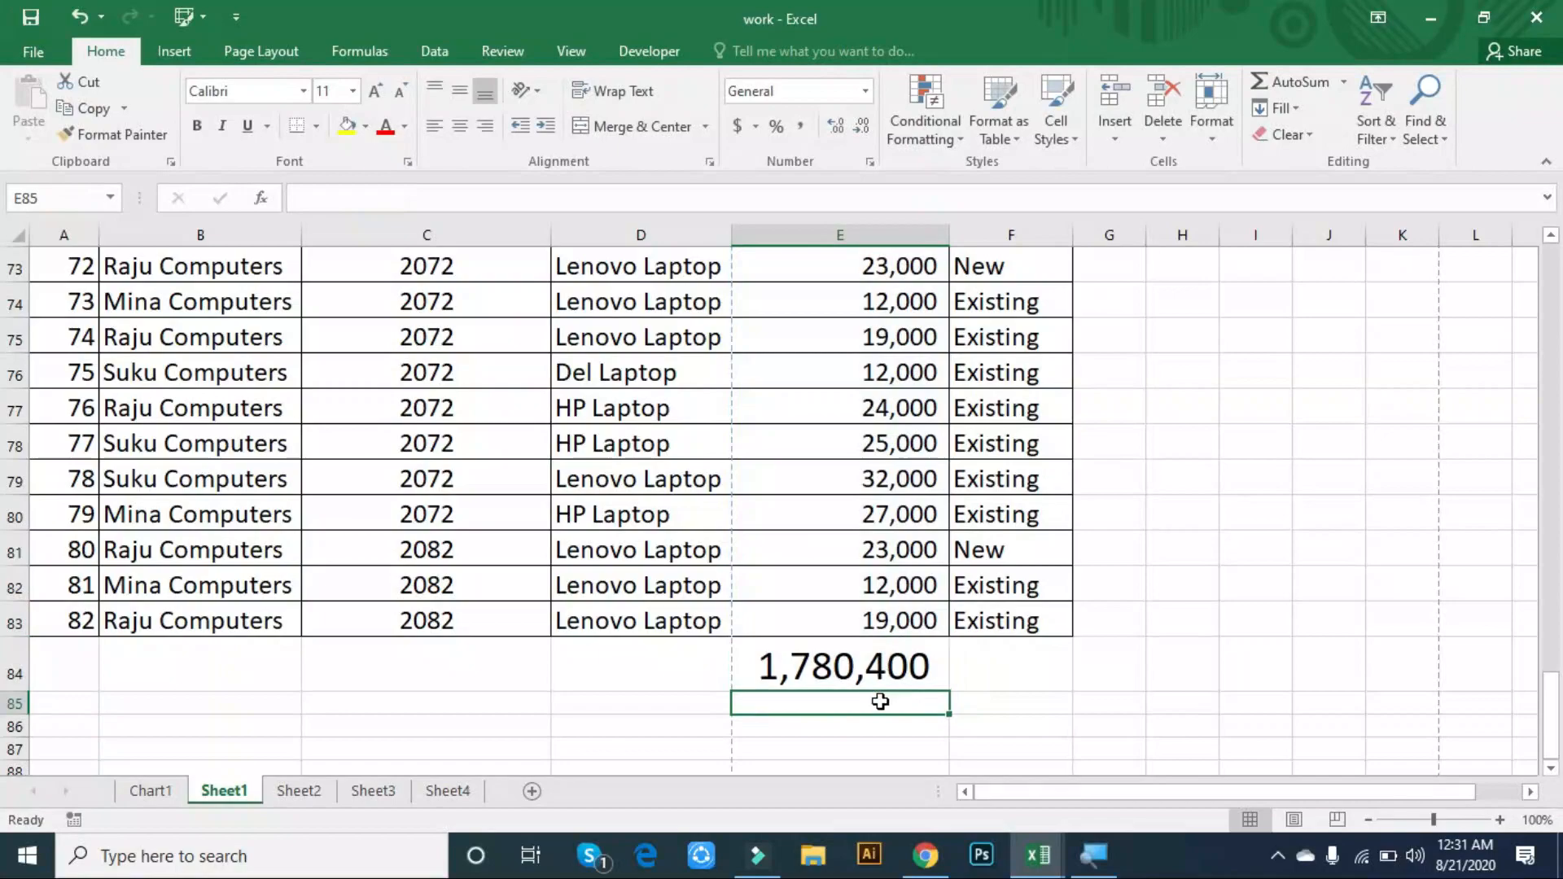
- Open the Macro dialog, enter "rer" as the macro name, and close the dialog without creating the macro
{"action": "left_click", "coordinate": [837, 673]}
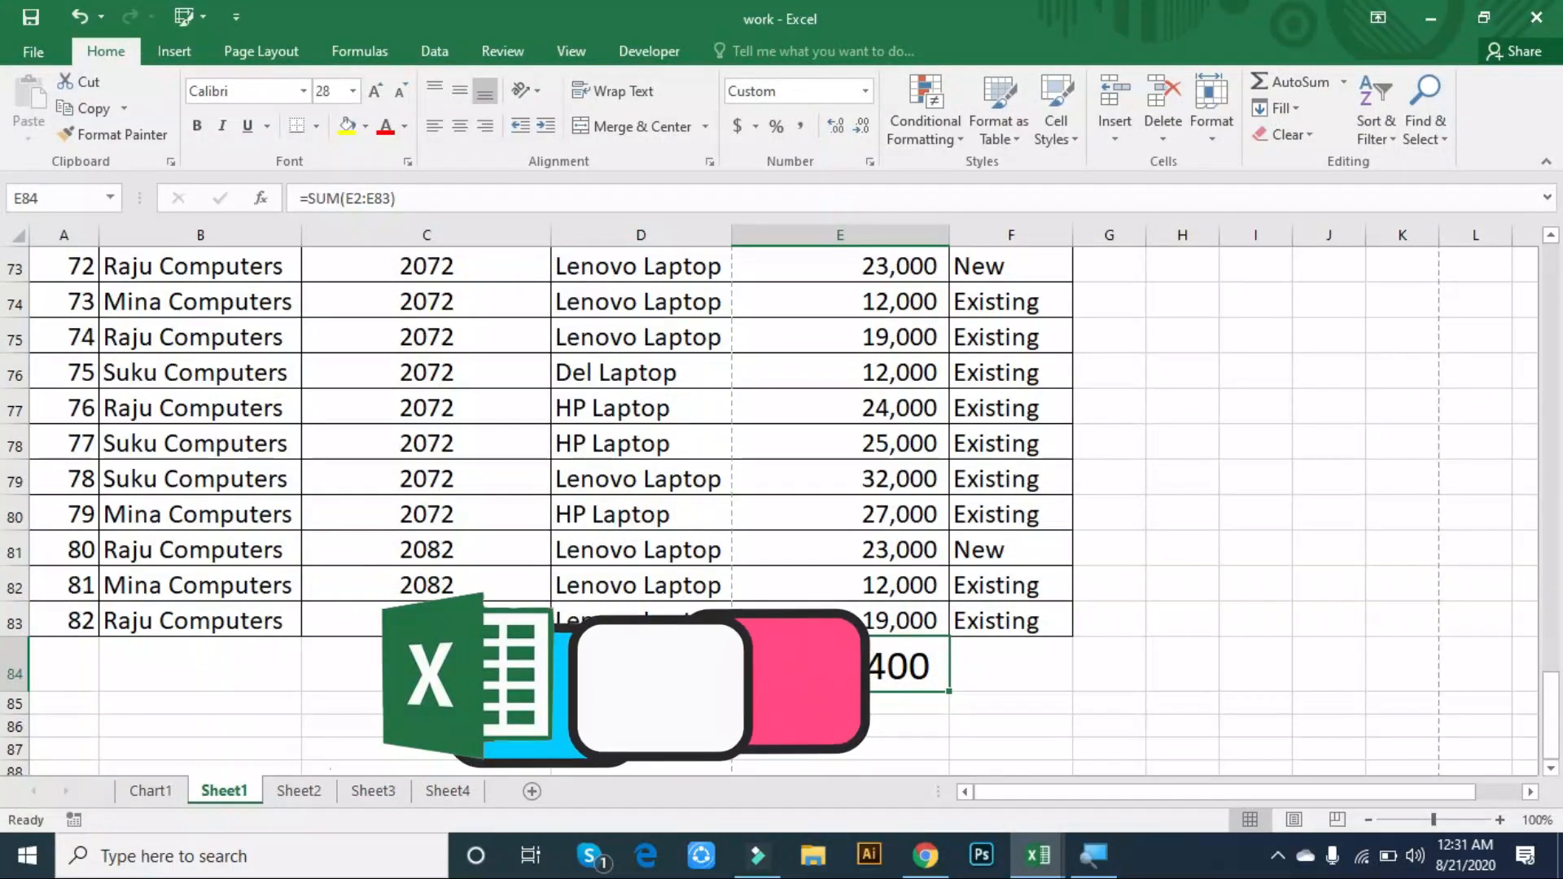
{"action": "key", "text": "alt+F8"}
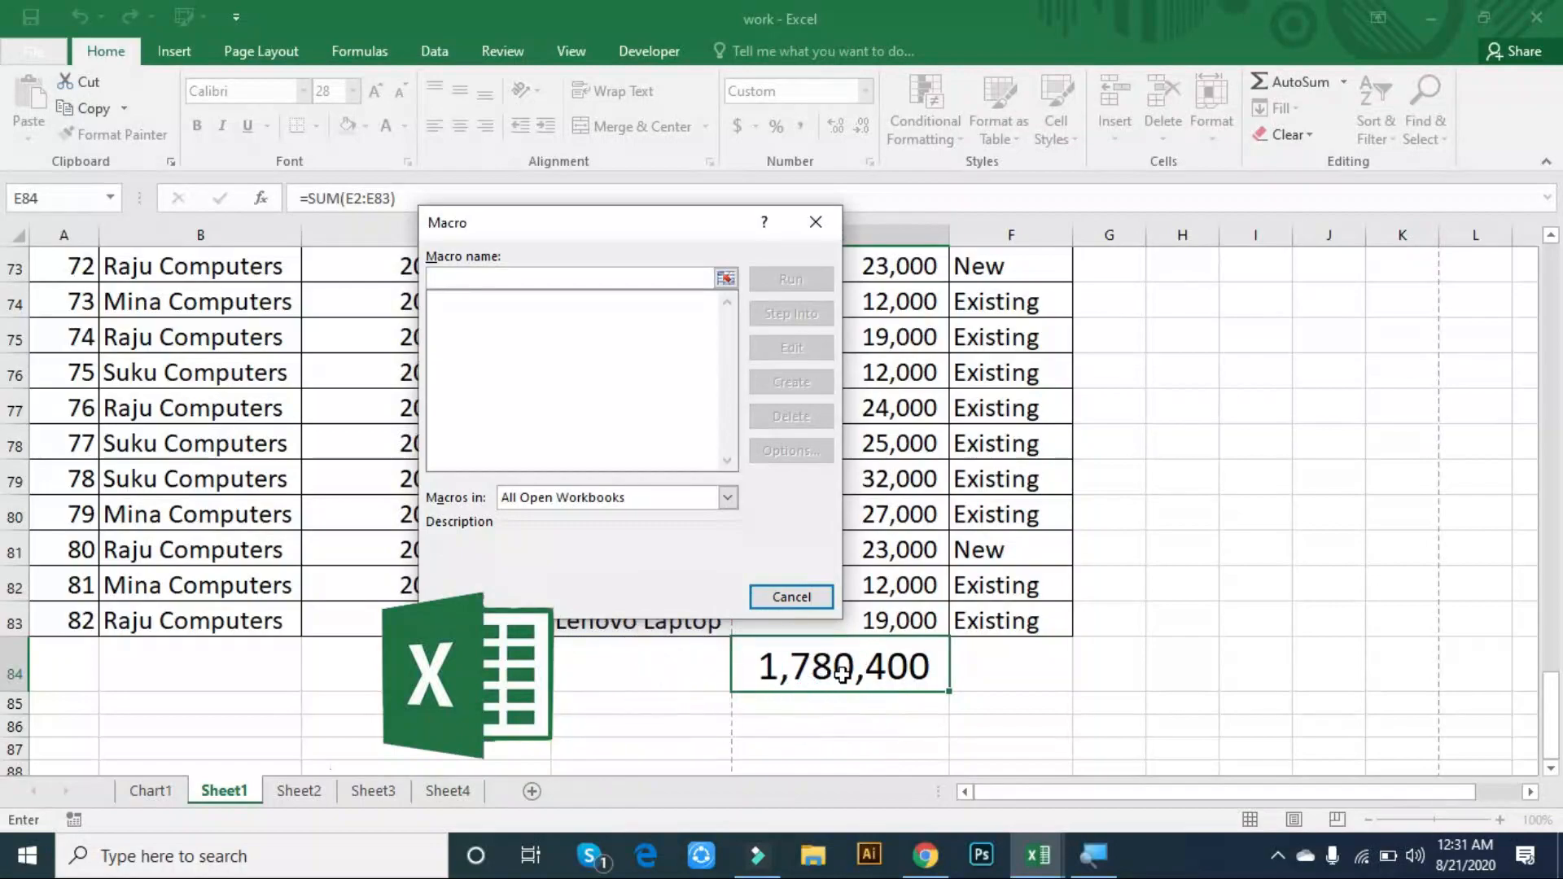
{"action": "type", "text": "rer"}
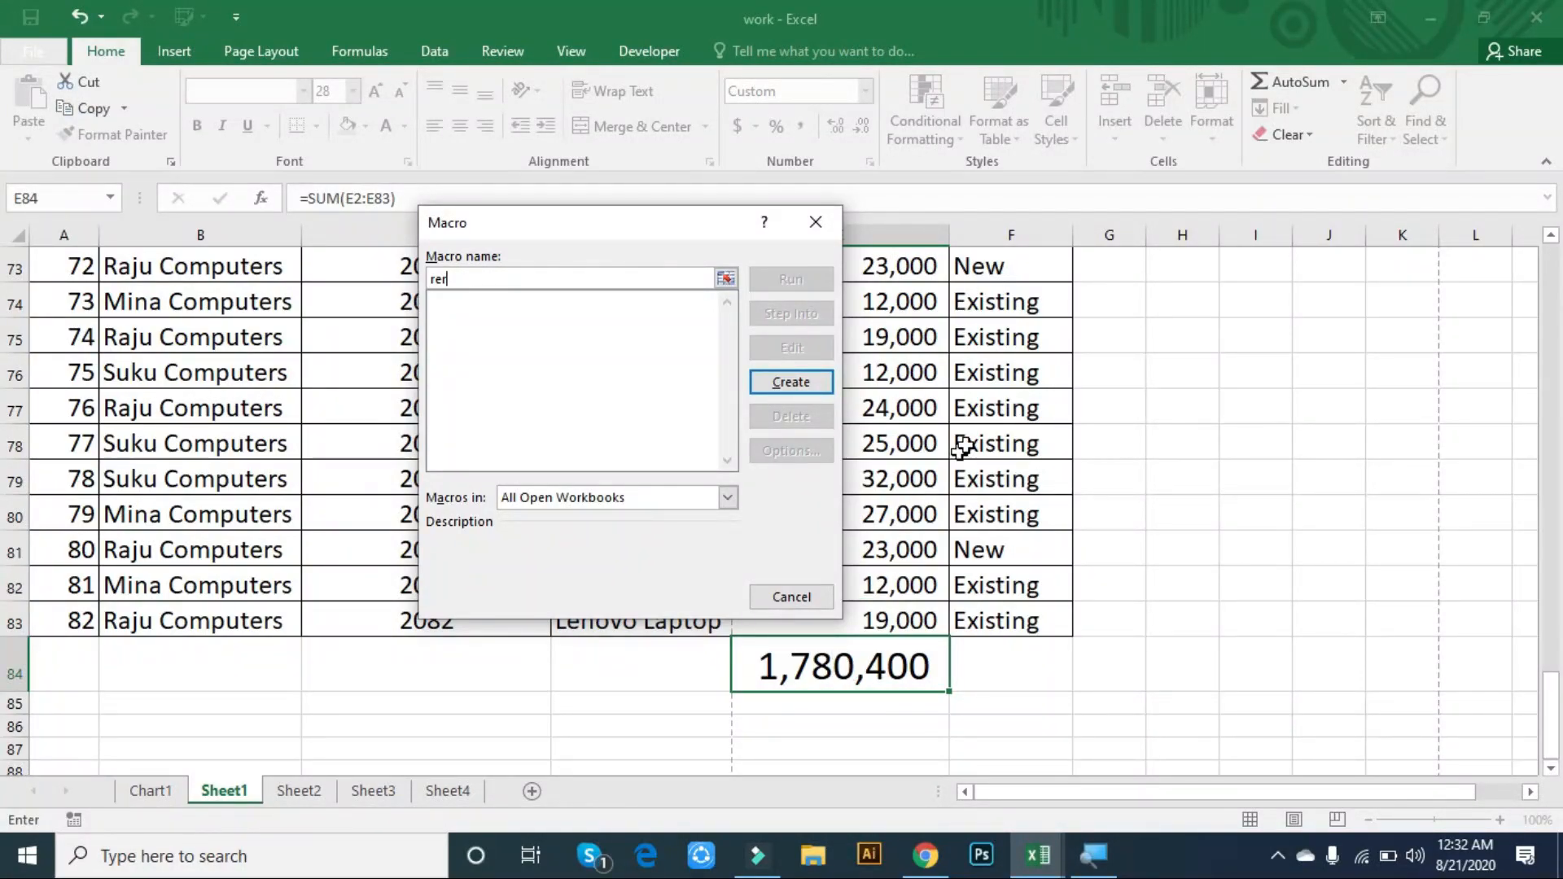
{"action": "left_click", "coordinate": [815, 222]}
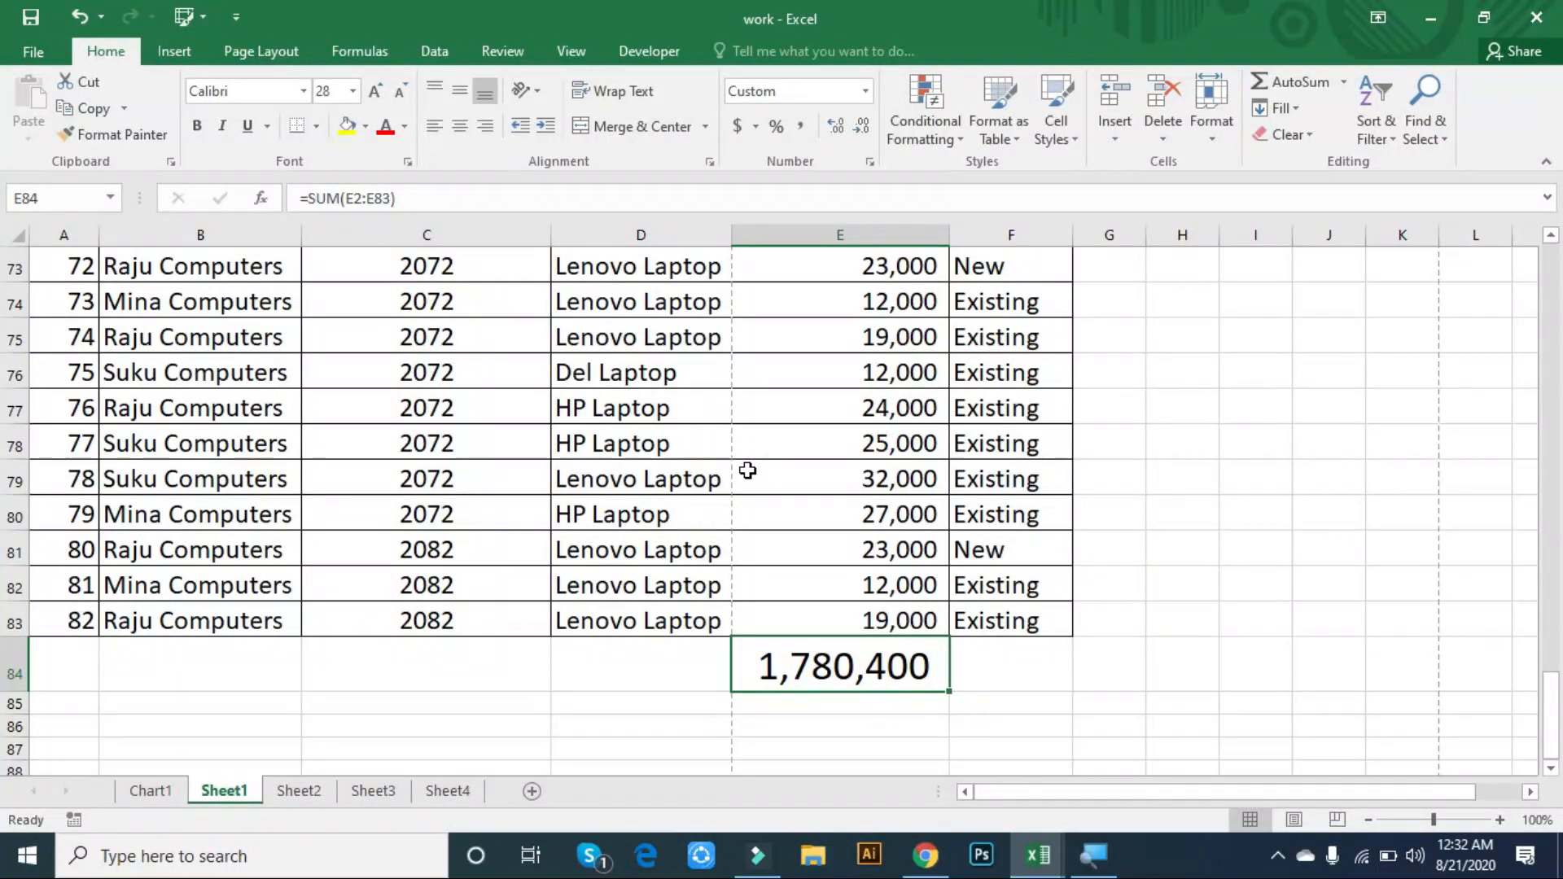
- Select A76 and jump to the last filled cell of that row, F76
{"action": "left_click", "coordinate": [506, 464]}
{"action": "left_click", "coordinate": [211, 386]}
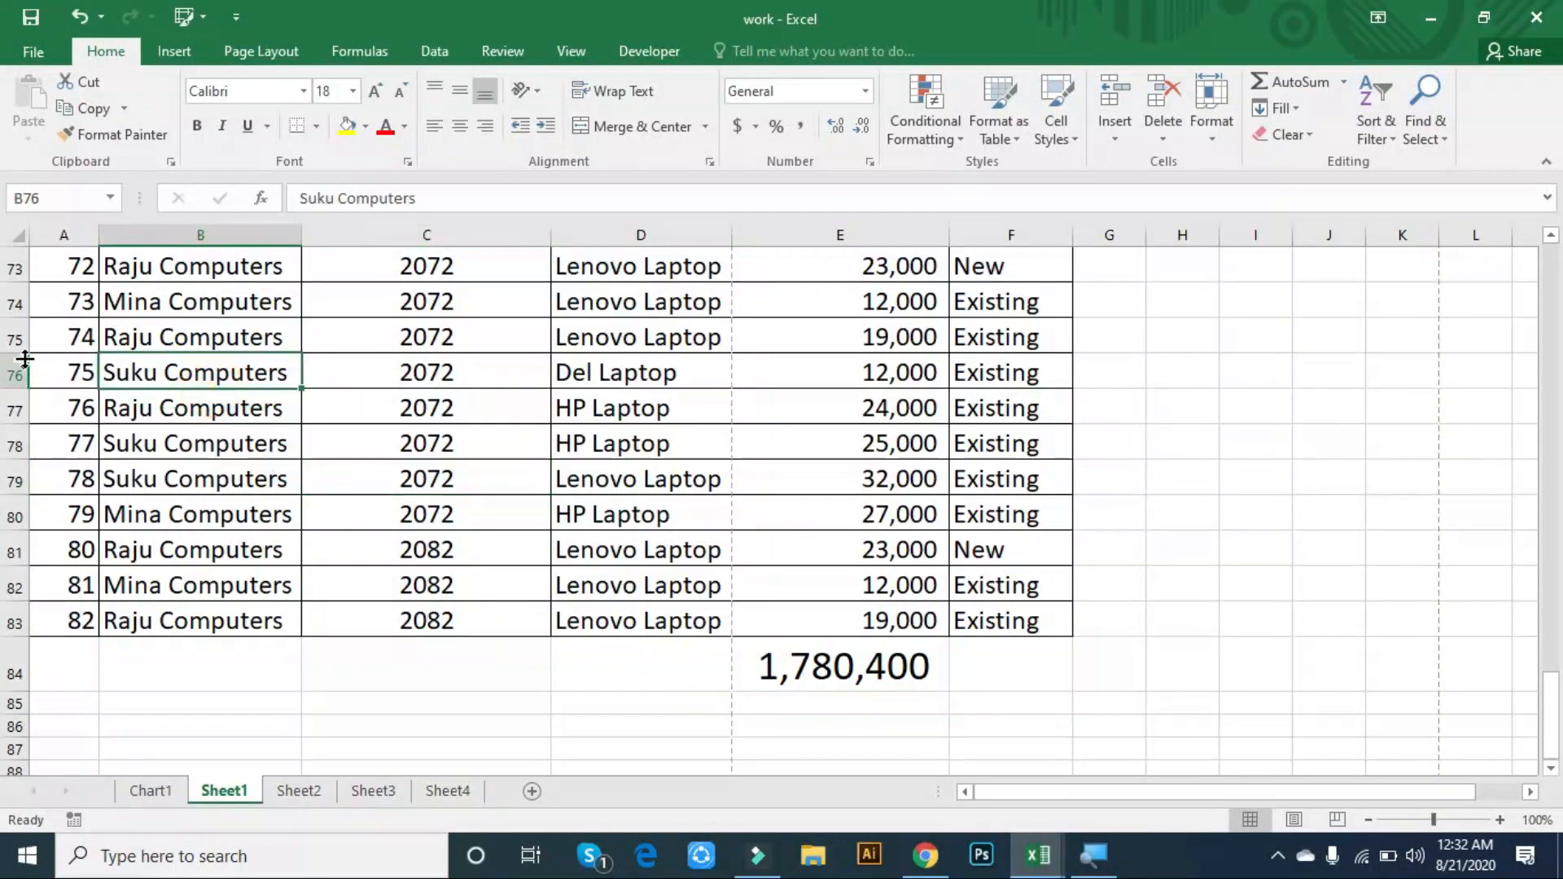
{"action": "key", "text": "Left"}
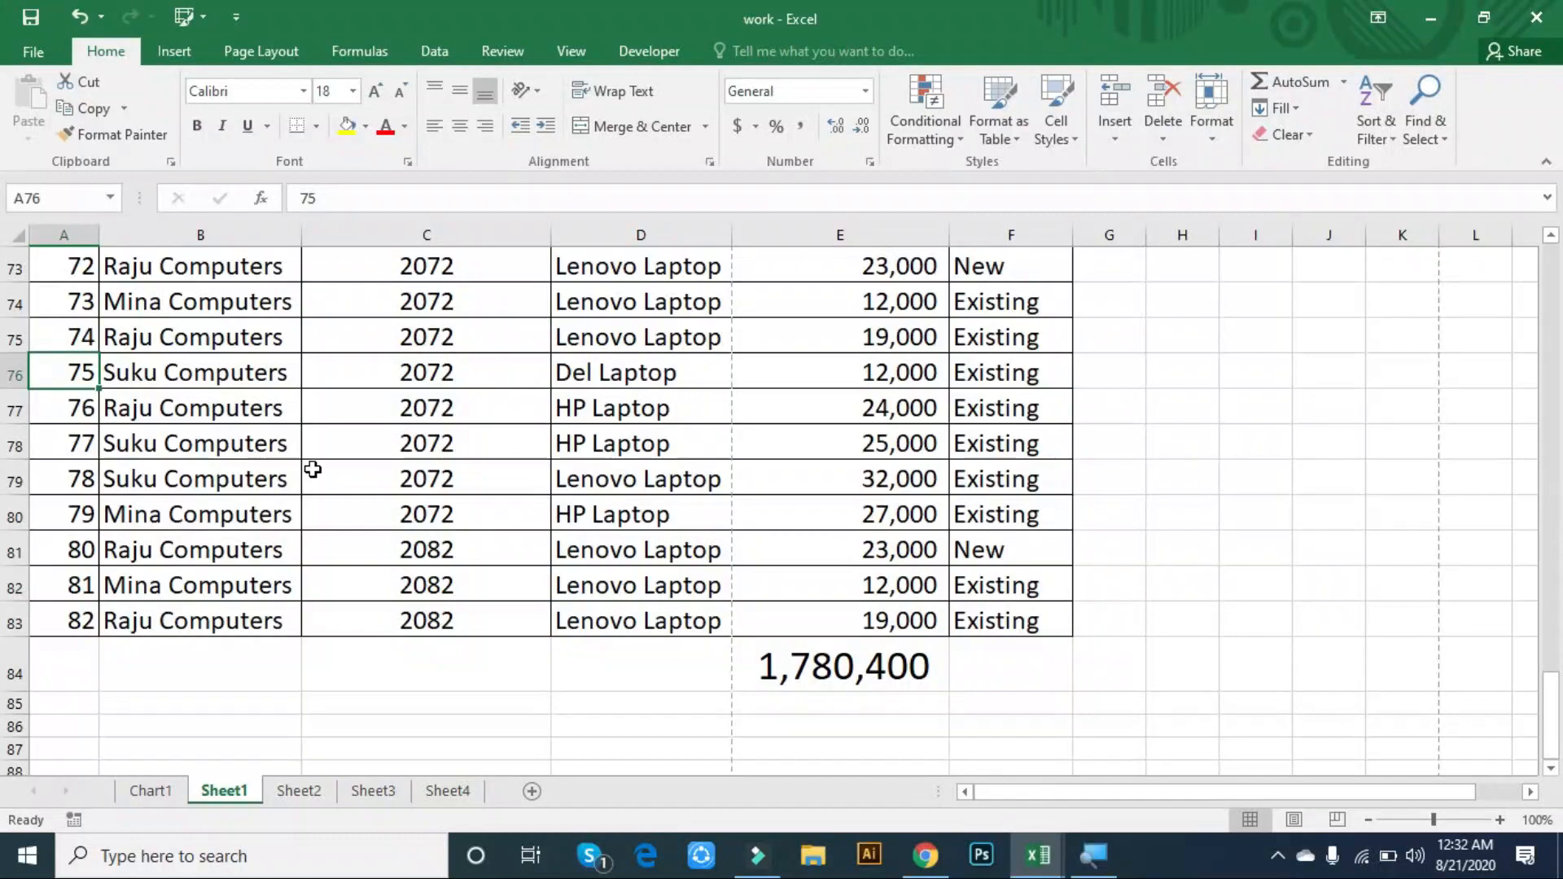
{"action": "key", "text": "ctrl+Right"}
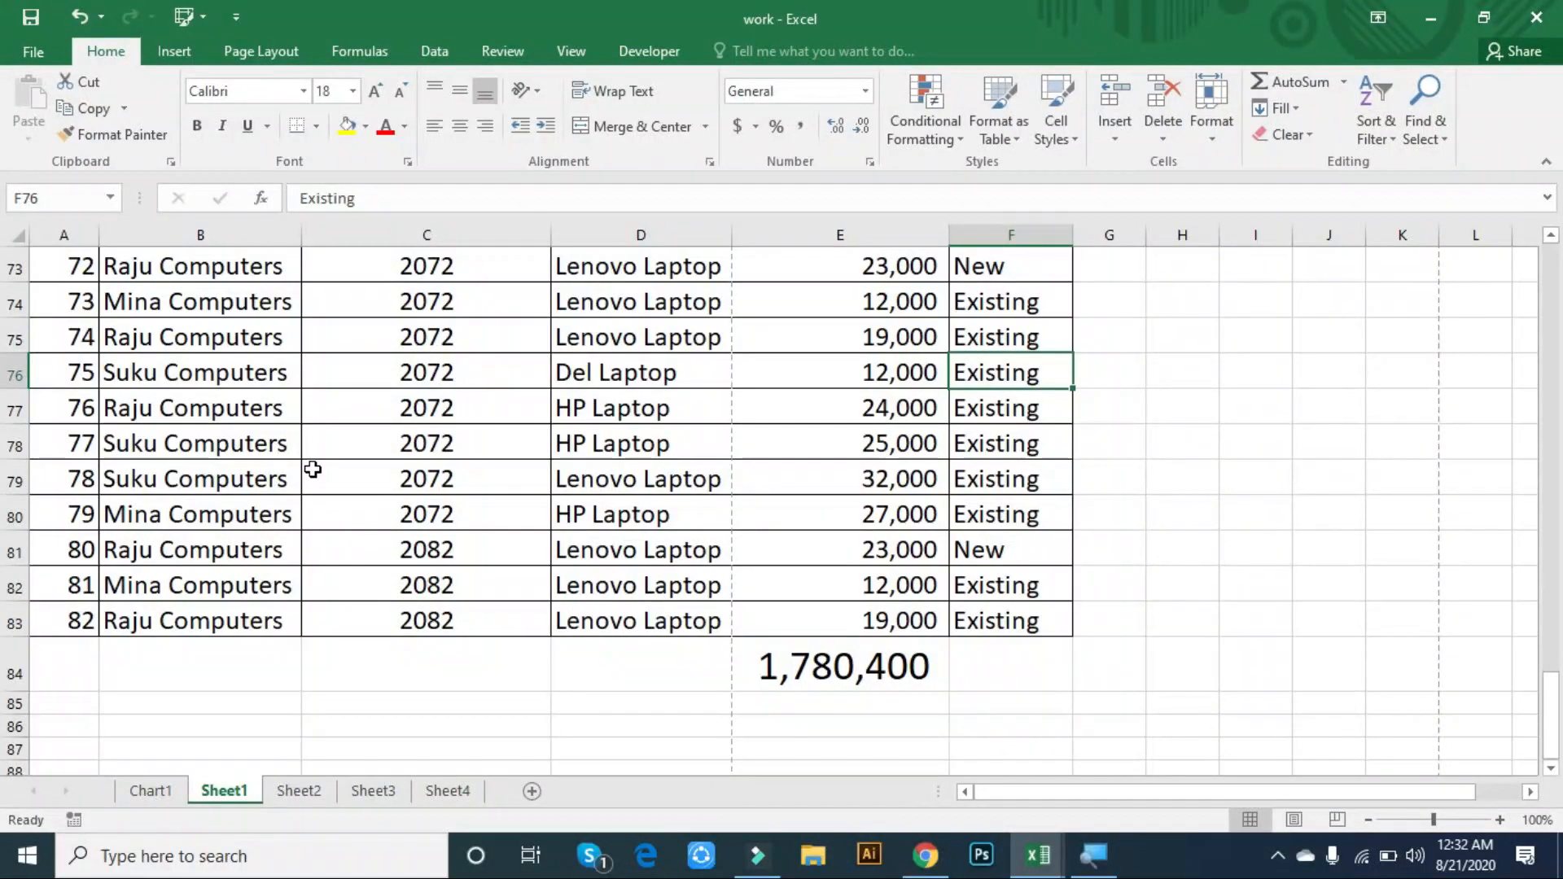
- Select A78, jump to the last filled cell of that row, F78, and jump back to A78
{"action": "left_click", "coordinate": [80, 442]}
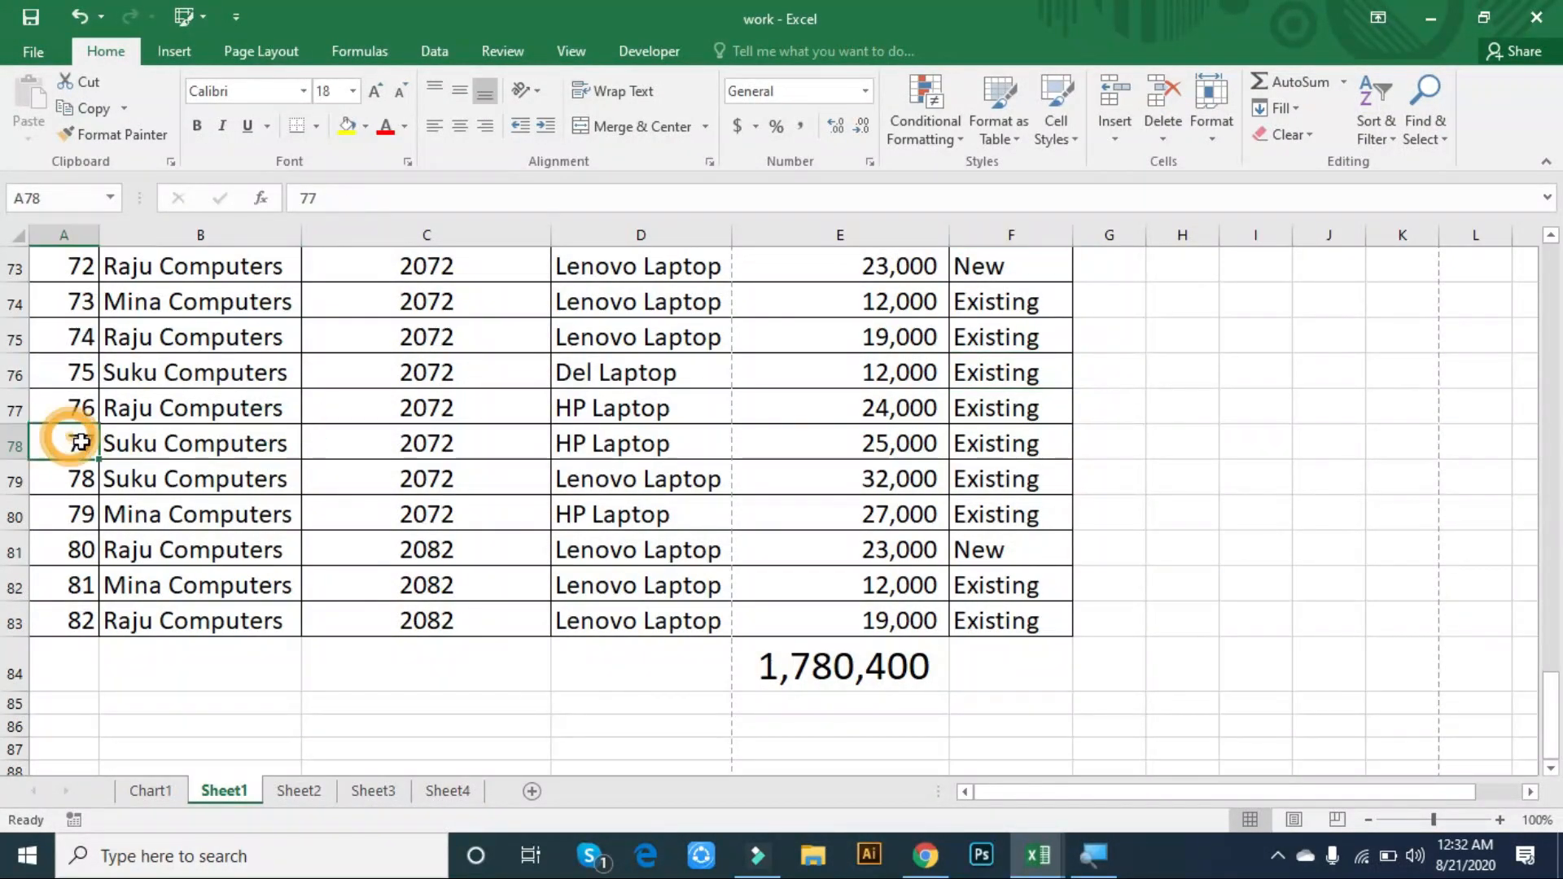
{"action": "key", "text": "ctrl+Right"}
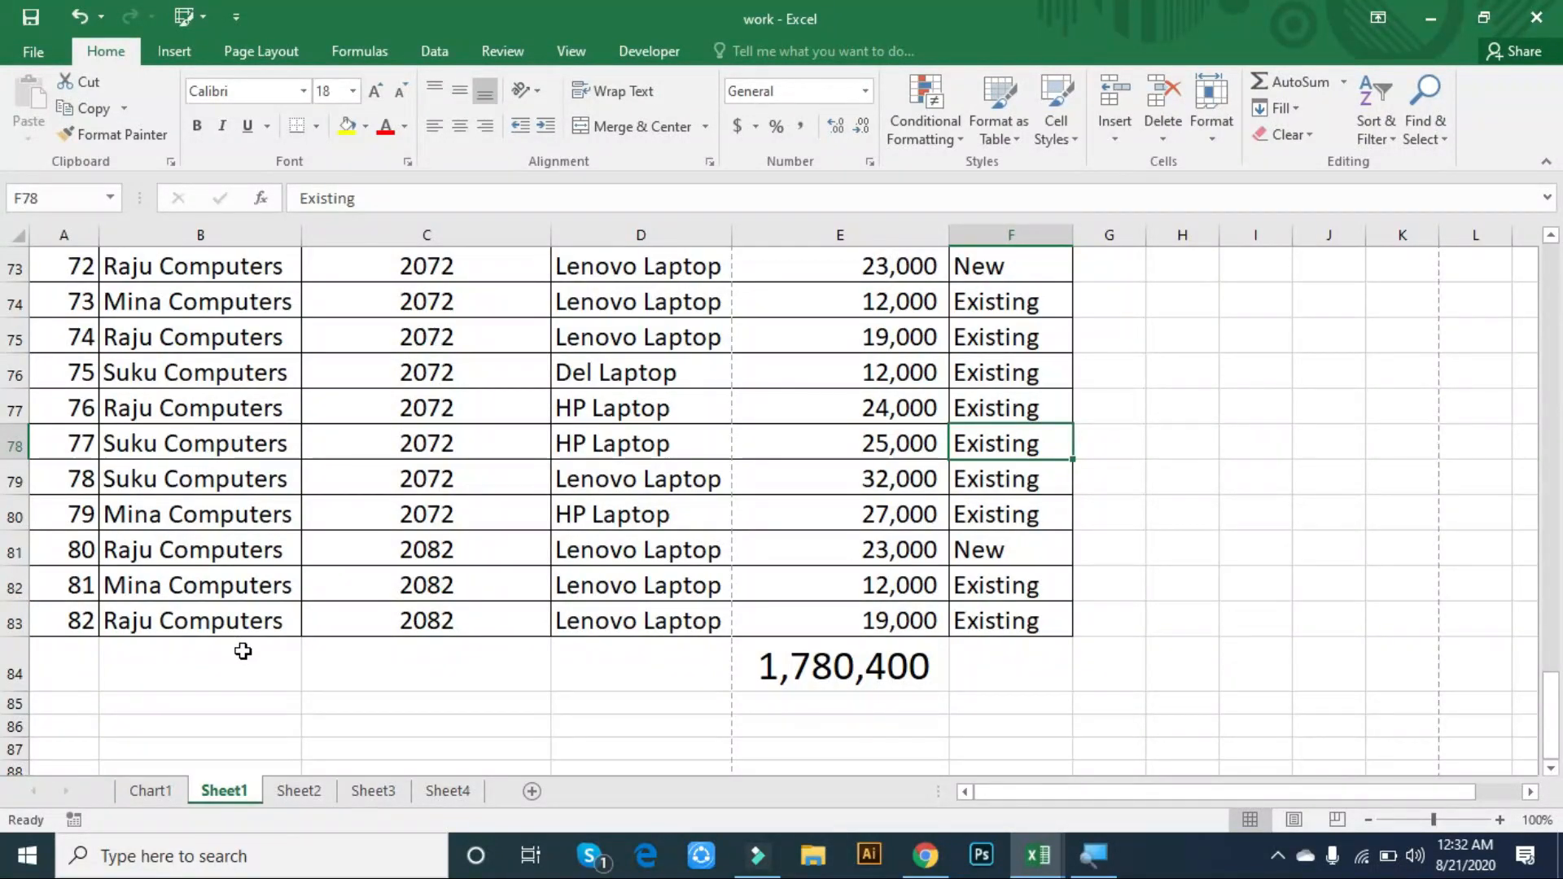
{"action": "key", "text": "ctrl+Left"}
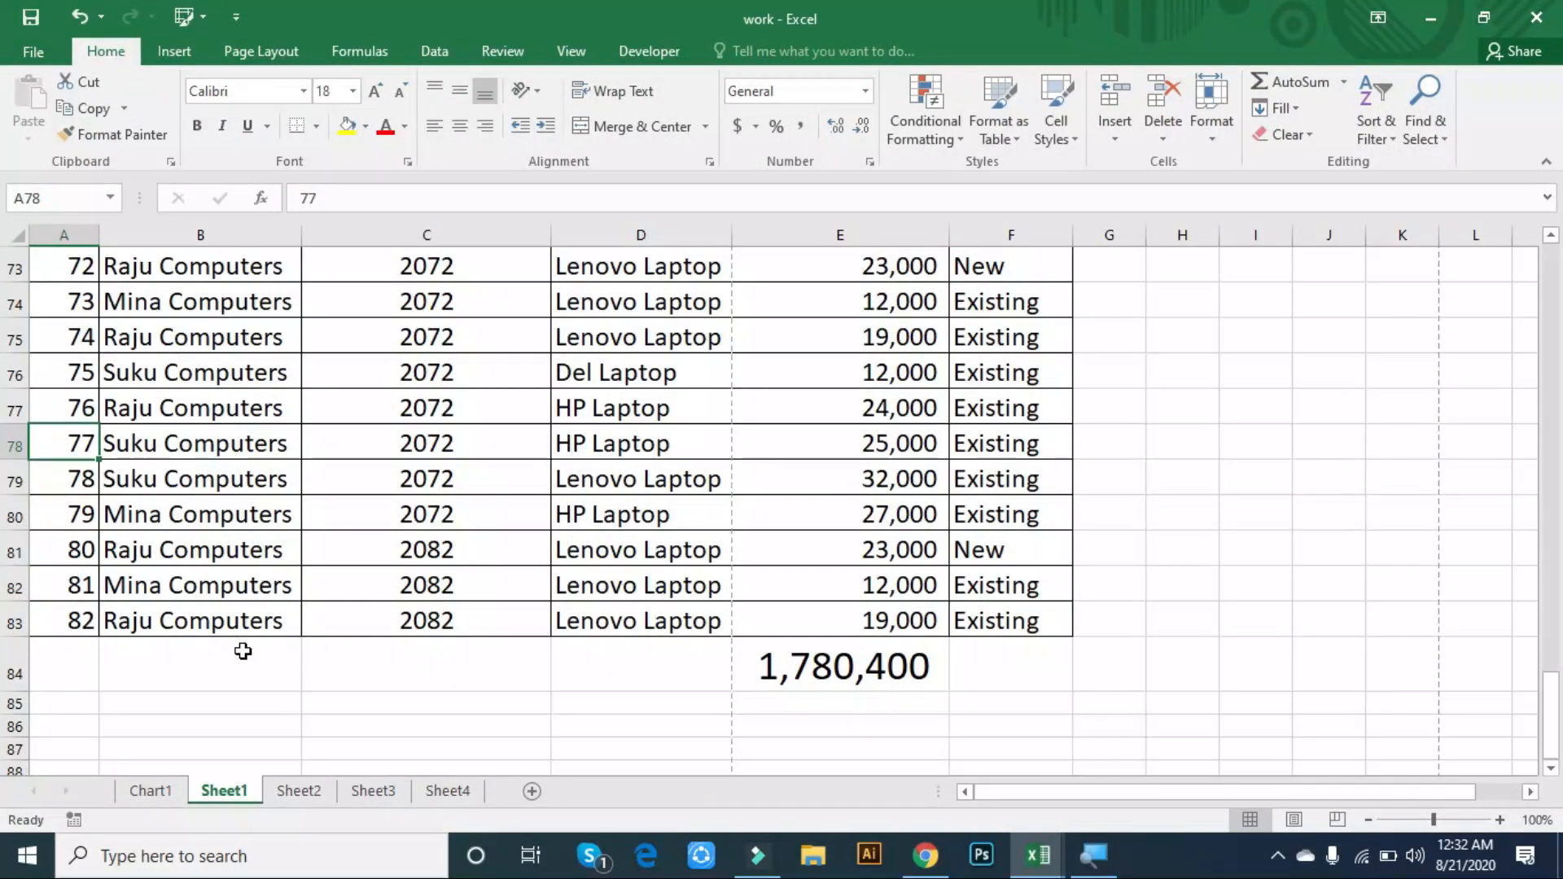
- Jump to cell A1 and on to the last filled cell of column A, A83, and return to cell C7
{"action": "key", "text": "ctrl+Home"}
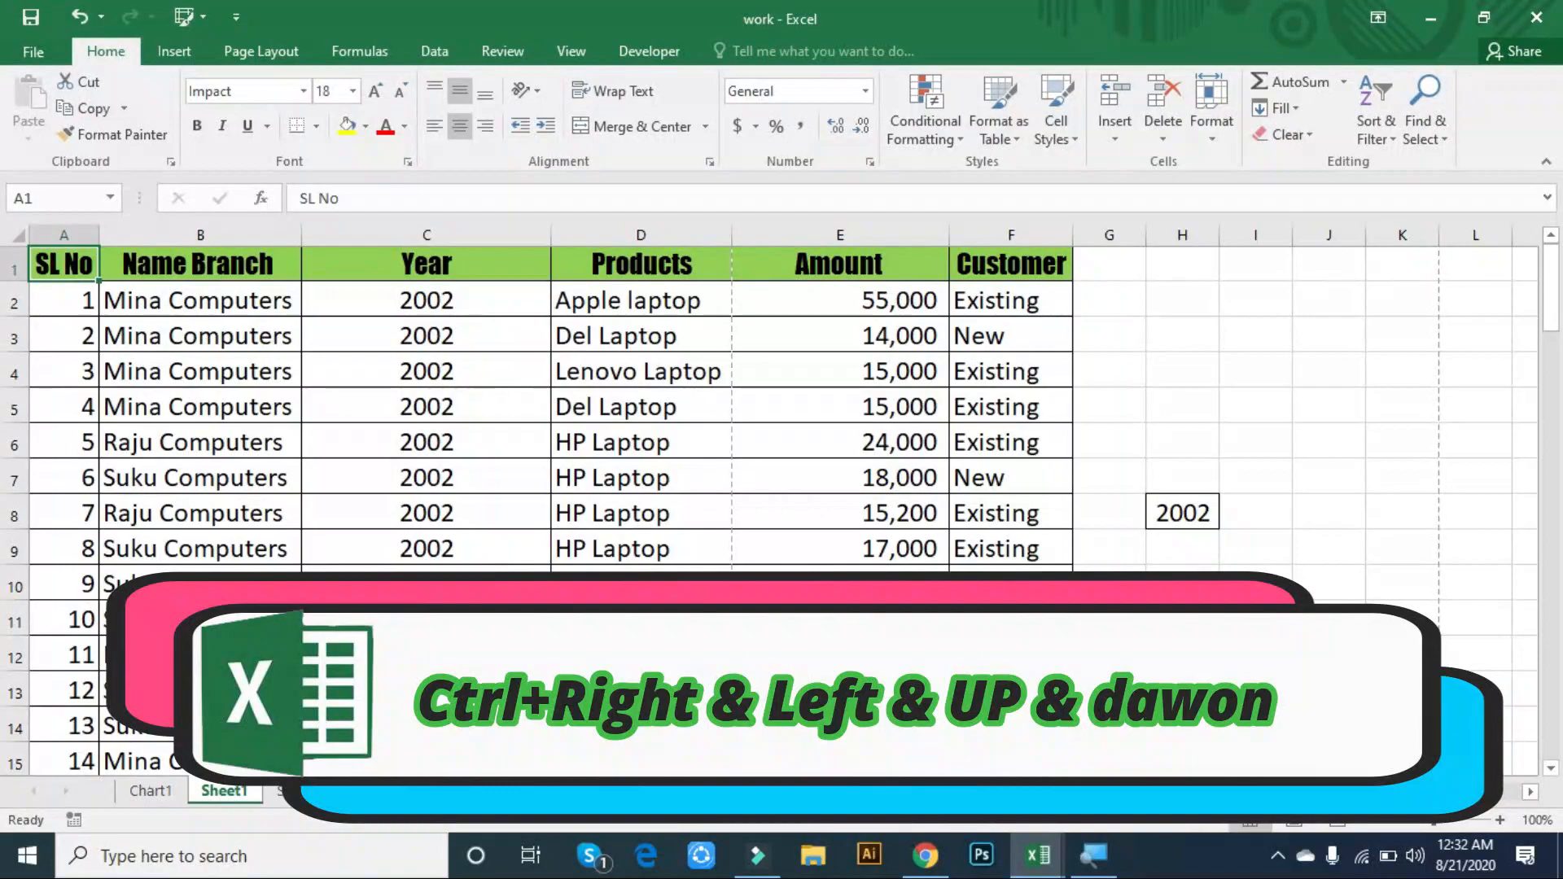
{"action": "key", "text": "ctrl+Down"}
{"action": "scroll", "coordinate": [289, 568], "scroll_direction": "up", "scroll_amount": 8}
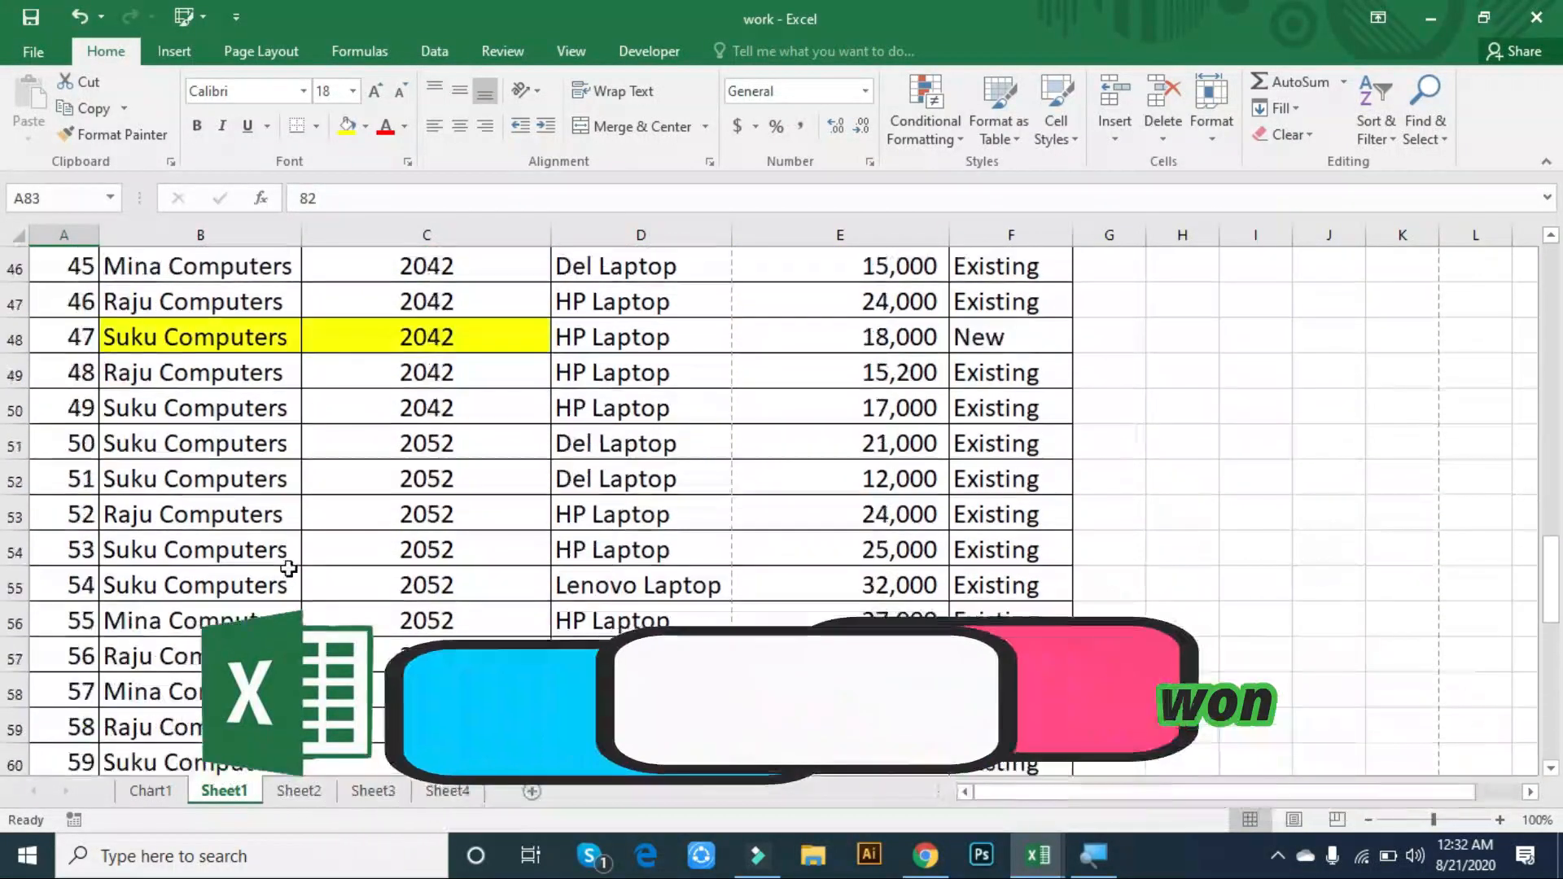
{"action": "scroll", "coordinate": [289, 568], "scroll_direction": "up", "scroll_amount": 15}
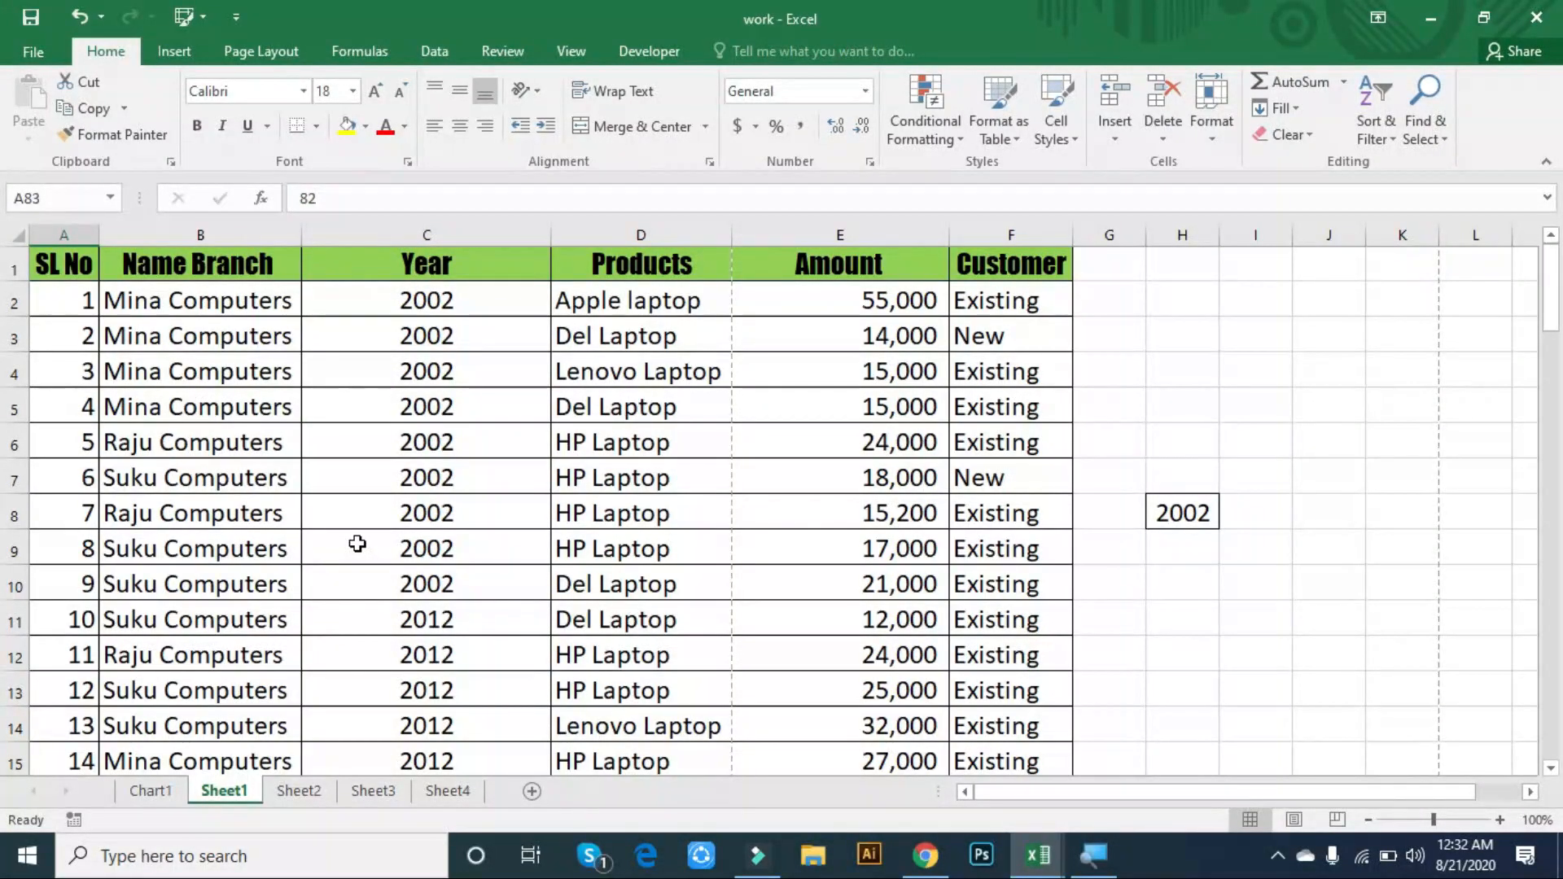
{"action": "left_click", "coordinate": [306, 489]}
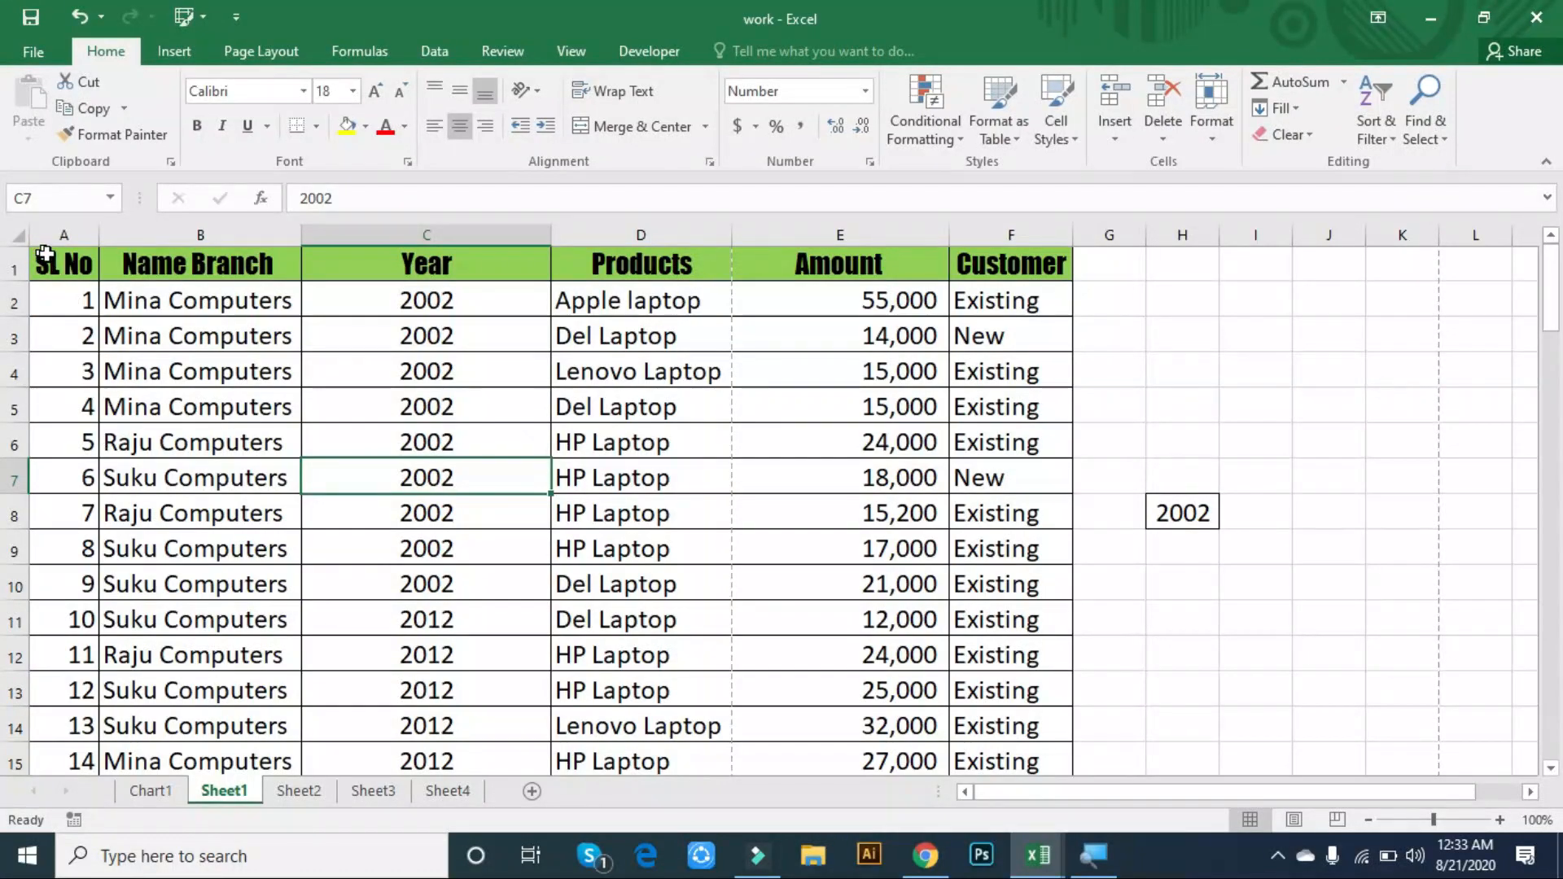
- Select the SL No header cell A1 and extend the selection cell by cell down to A8
{"action": "left_click", "coordinate": [45, 254]}
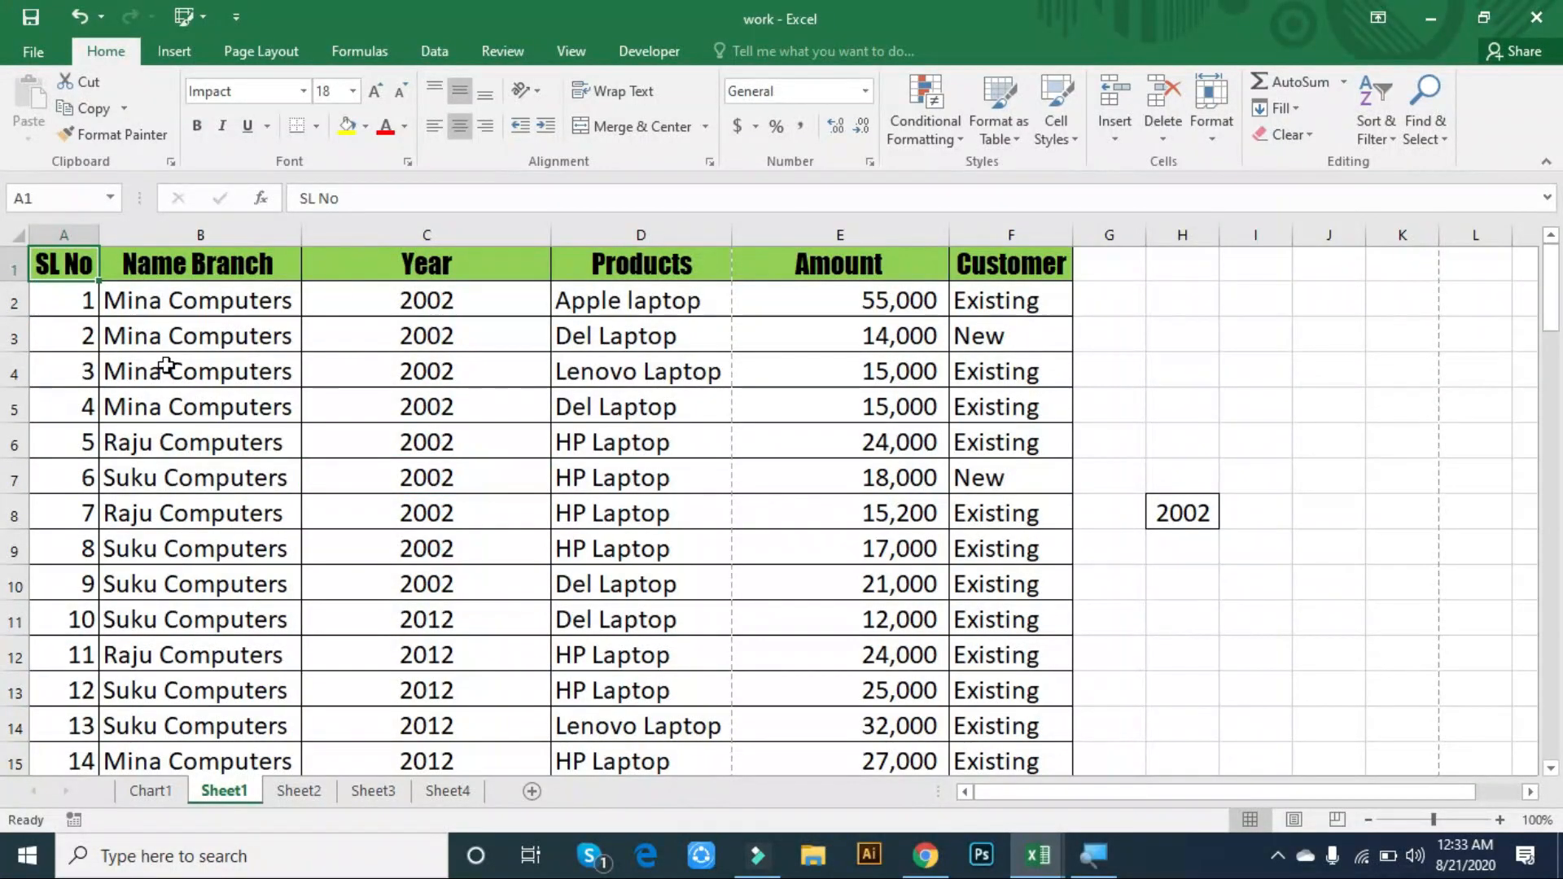
{"action": "key", "text": "shift+Down"}
{"action": "key", "text": "shift+Down"}
{"action": "key", "text": "shift+Down"}
{"action": "key", "text": "shift+Down"}
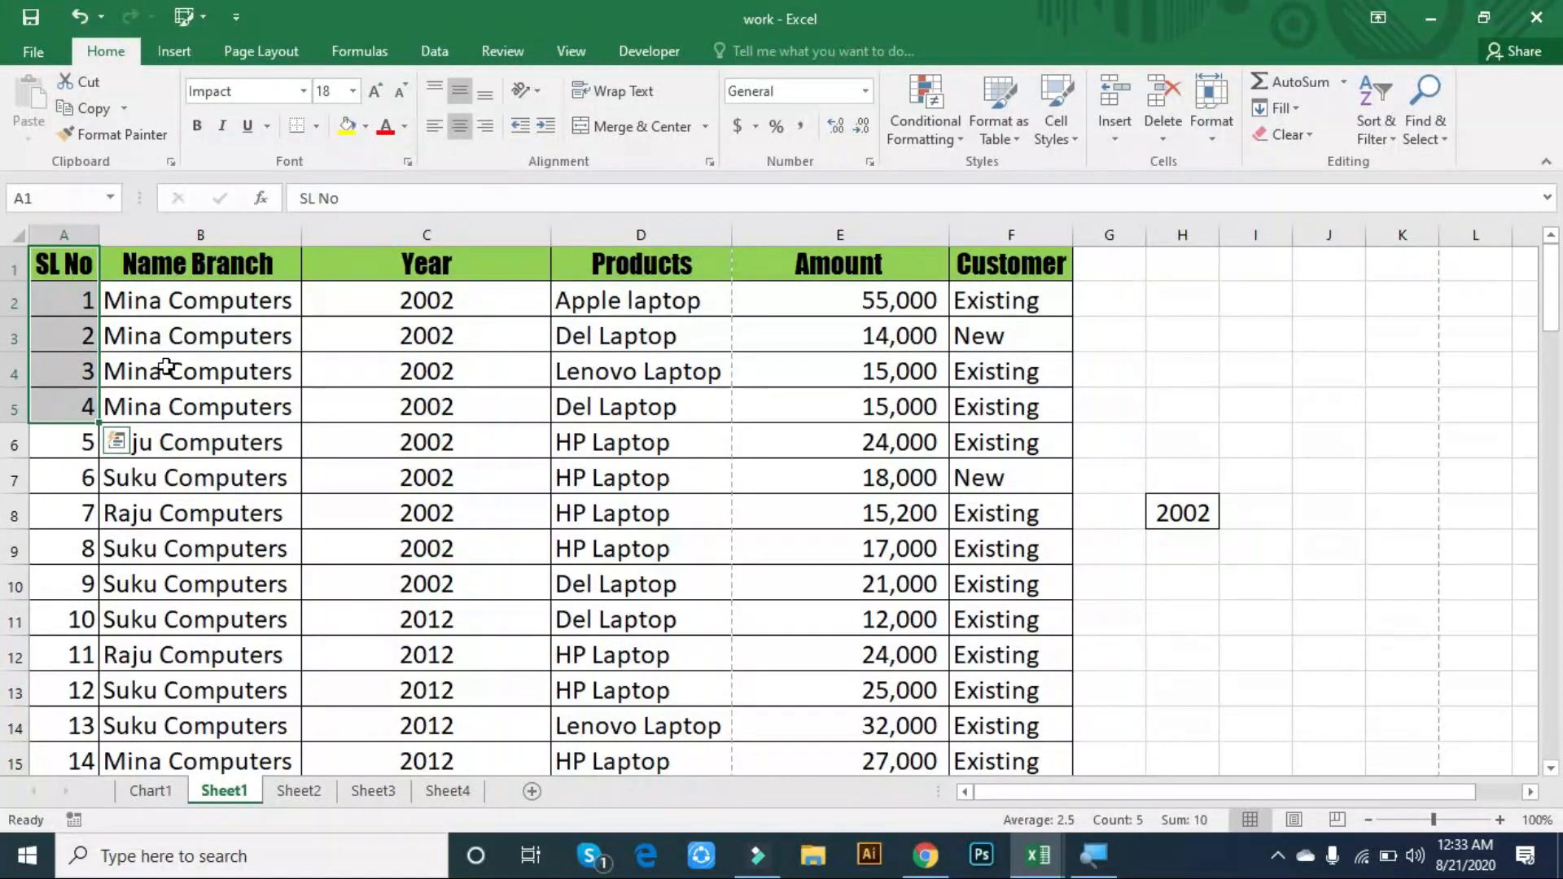
{"action": "key", "text": "shift+Down"}
{"action": "key", "text": "shift+Down"}
{"action": "key", "text": "shift+Down"}
- Widen the selection column by column to E8, and narrow it back to A1:A8
{"action": "key", "text": "shift+Right"}
{"action": "key", "text": "shift+Right"}
{"action": "key", "text": "shift+Right"}
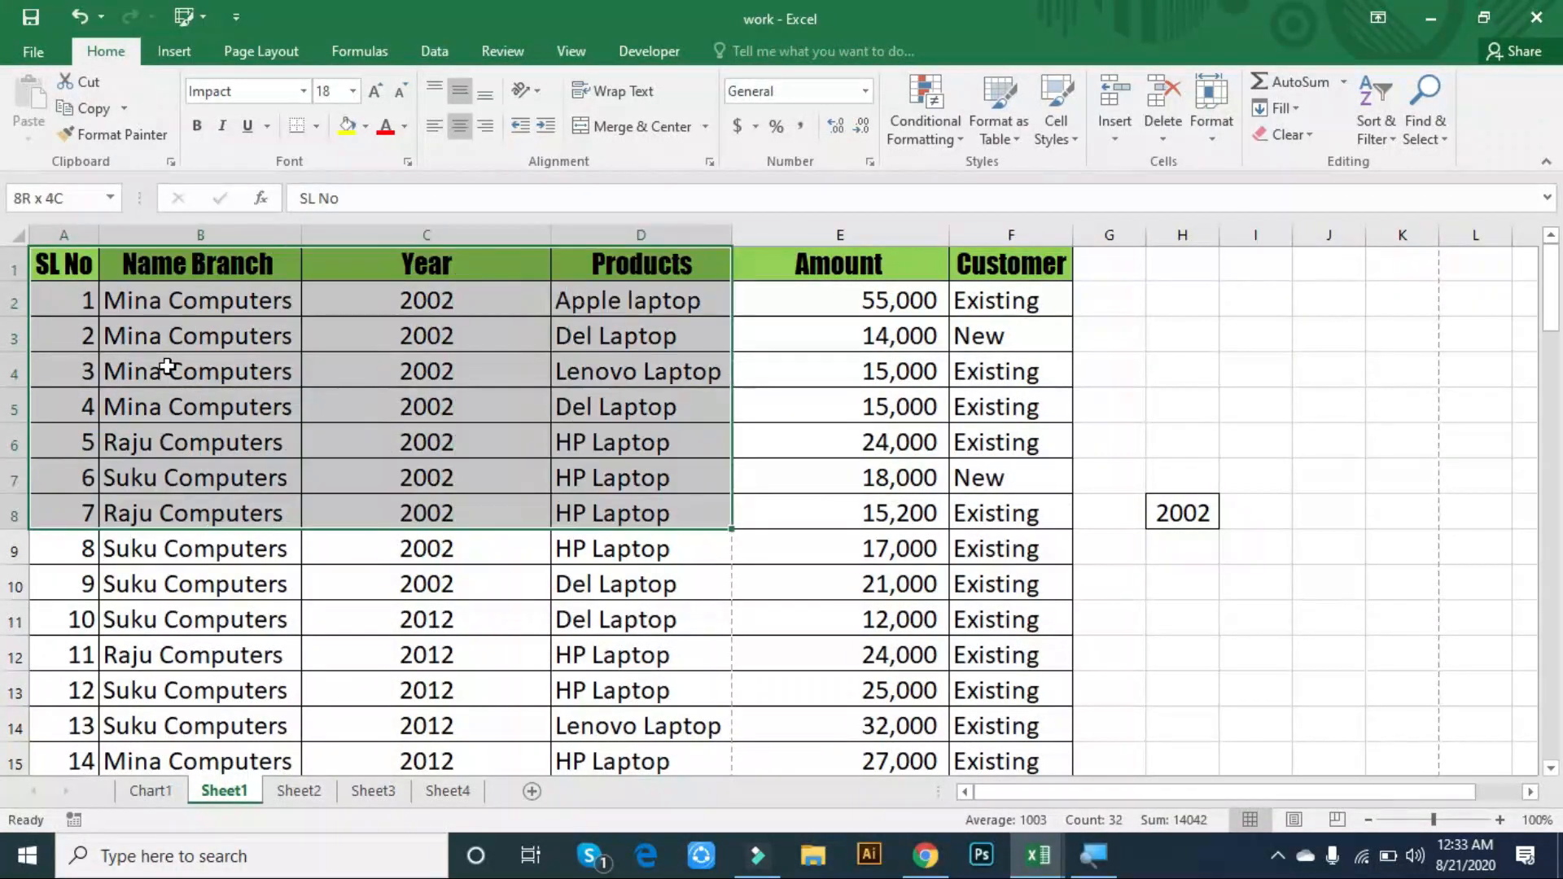
{"action": "key", "text": "shift+Right"}
{"action": "key", "text": "shift+Left"}
{"action": "key", "text": "shift+Left"}
{"action": "key", "text": "shift+Left"}
{"action": "key", "text": "shift+Left"}
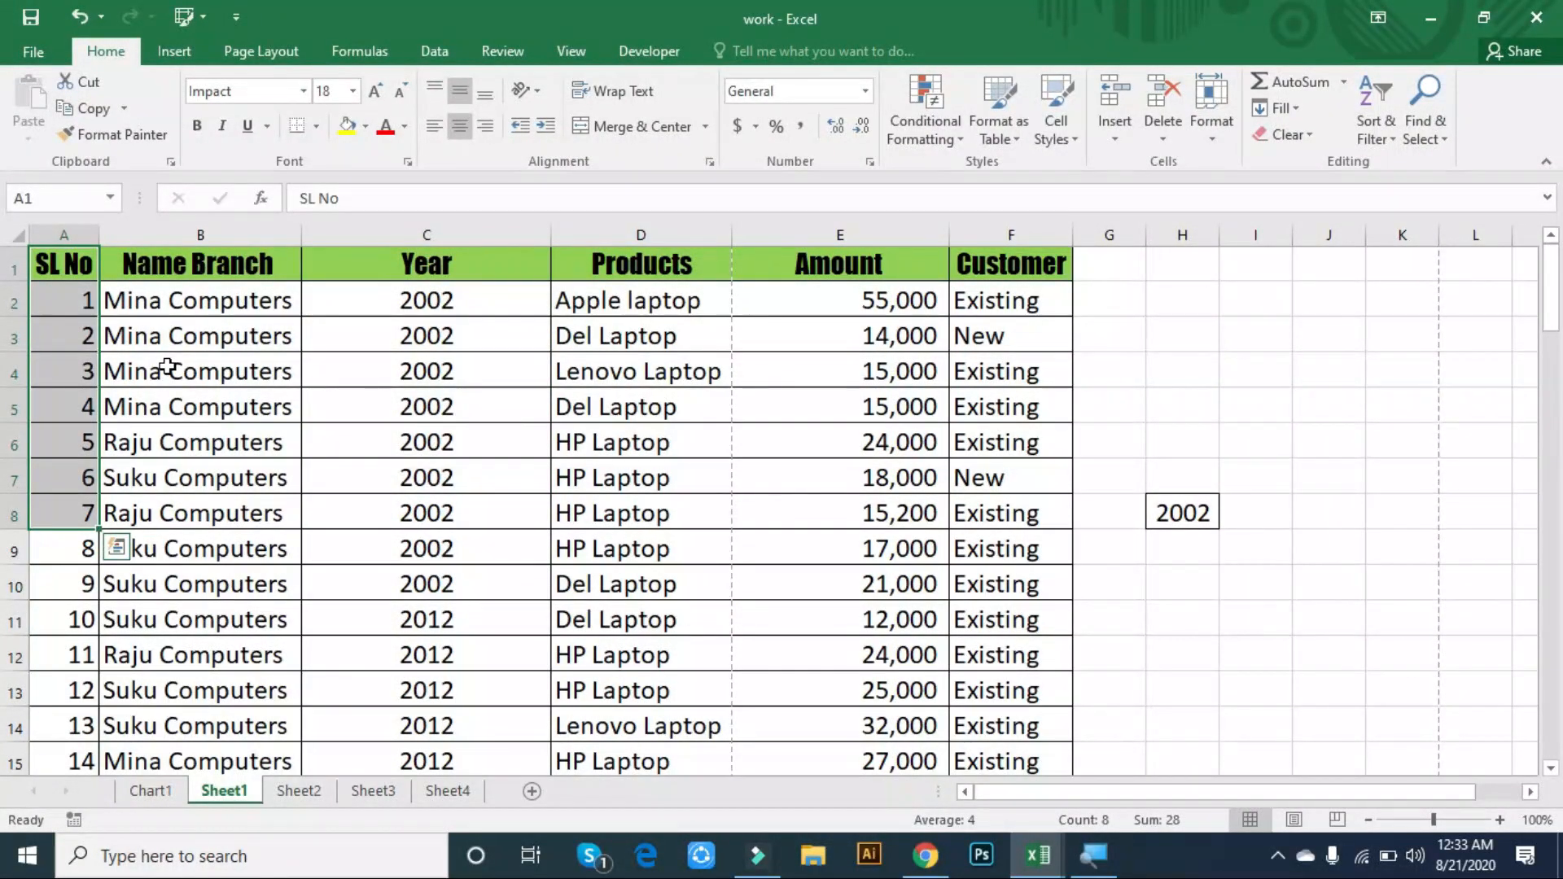
- Extend the selection from A1 to the end of column A's data, and select the same column upward from A83 to A1
{"action": "key", "text": "ctrl+shift+Down"}
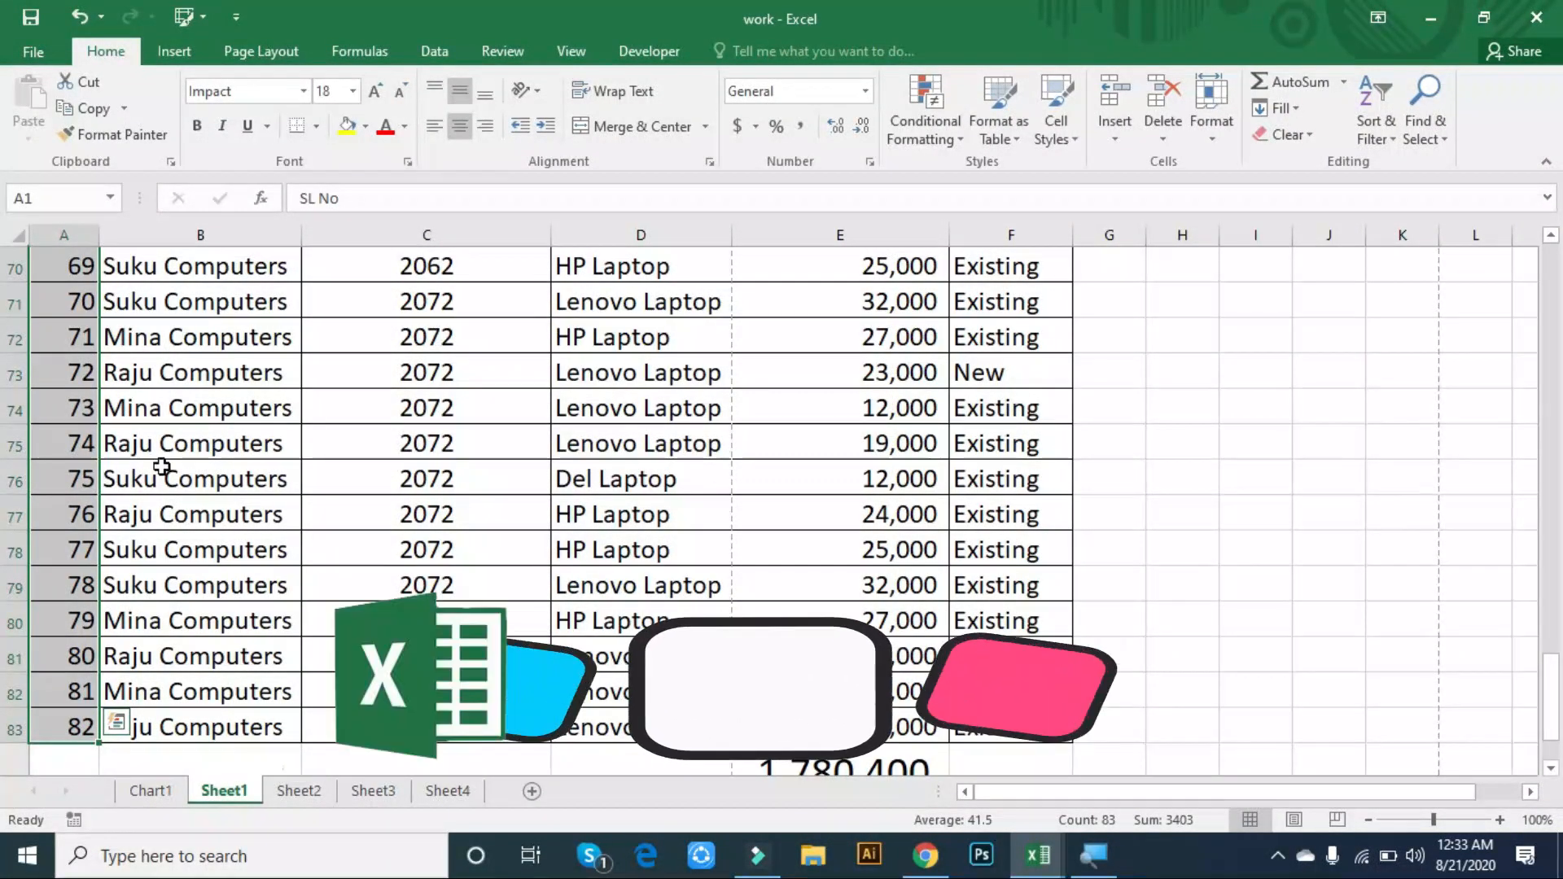
{"action": "left_click", "coordinate": [71, 727]}
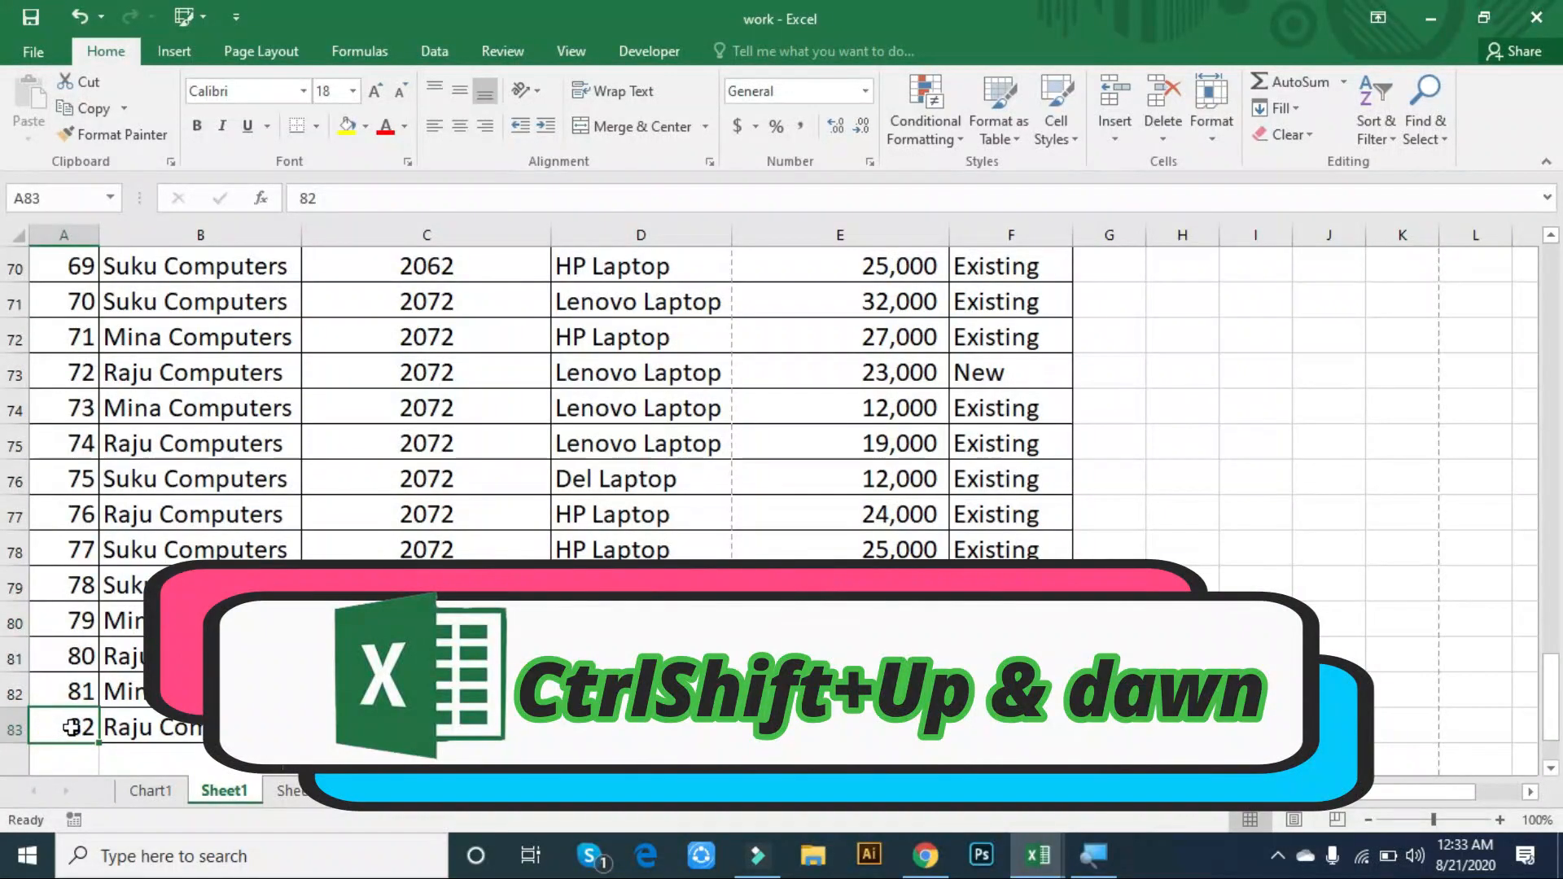
{"action": "key", "text": "ctrl+shift+Up"}
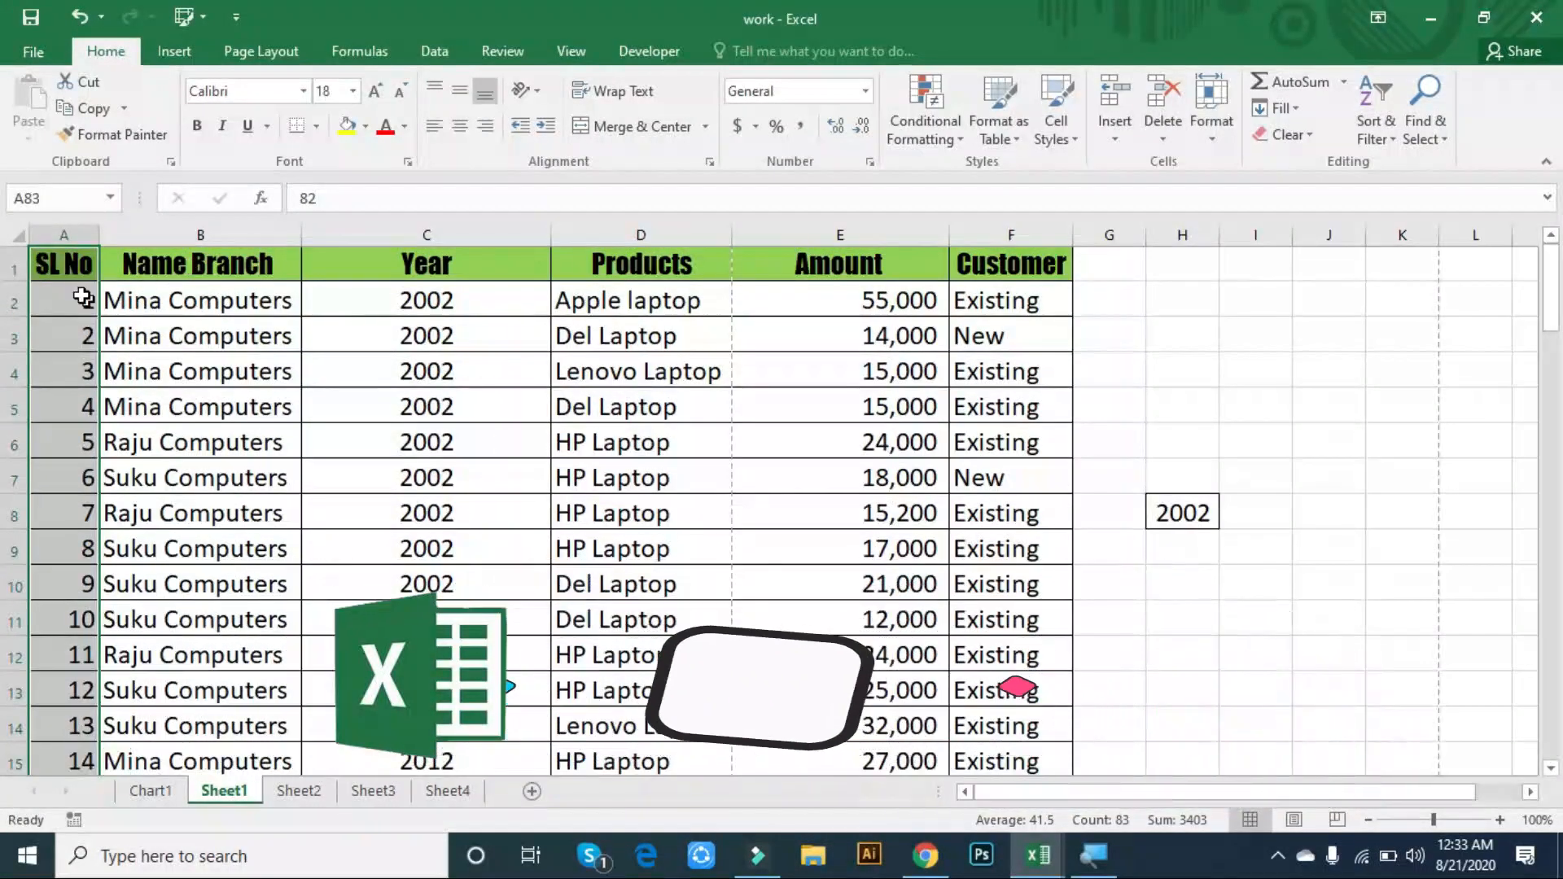
- Select row 2's data from A2 through F2, and select it again from F2 back to A2, ending on cell E5
{"action": "left_click", "coordinate": [78, 291]}
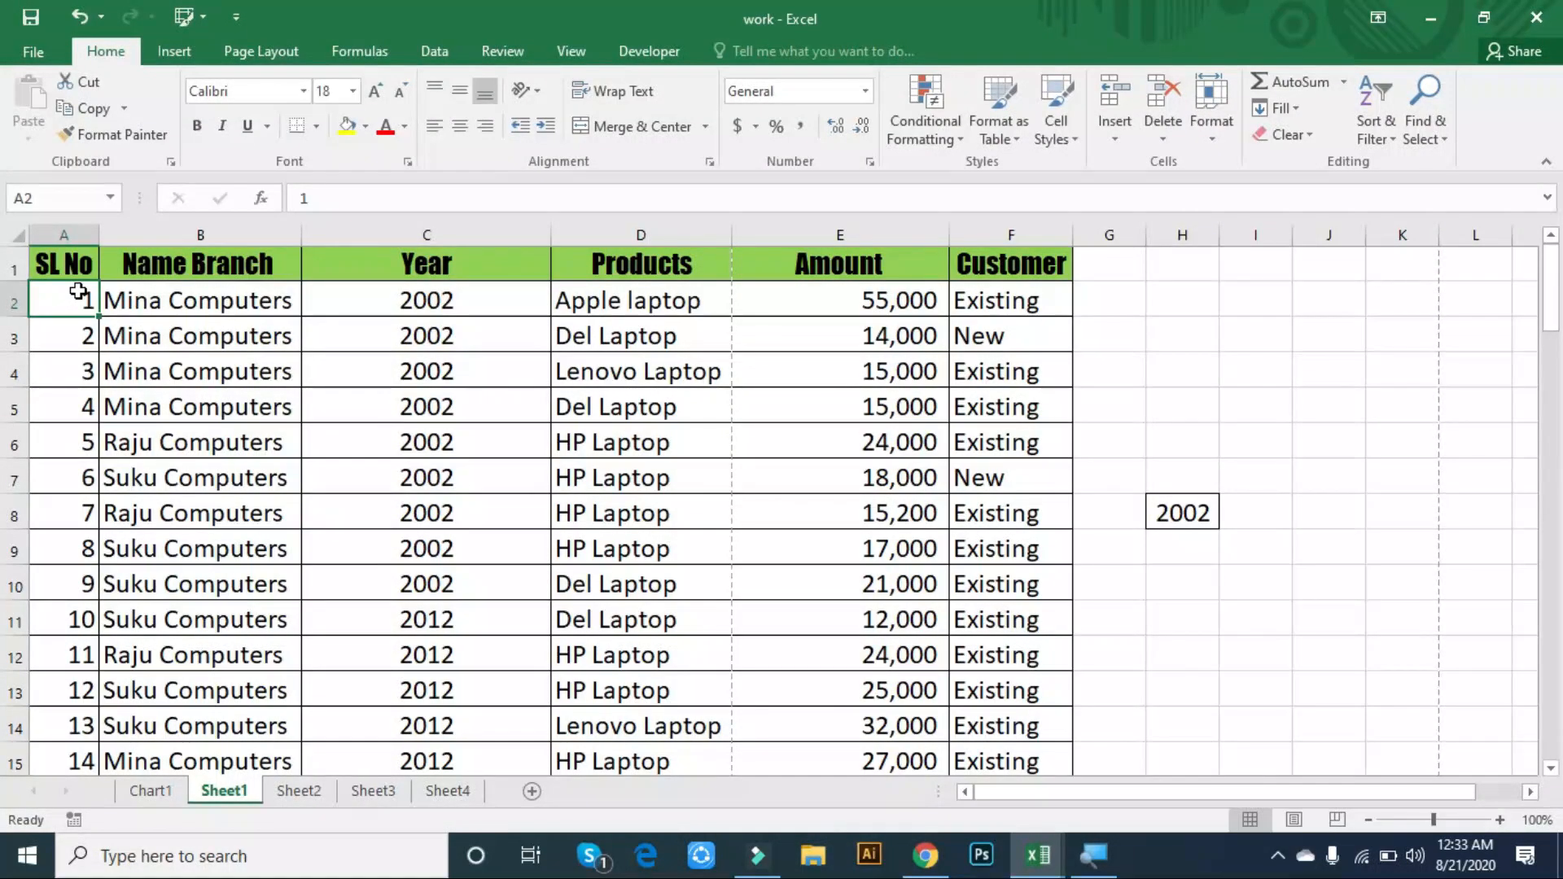
{"action": "key", "text": "ctrl+shift+Right"}
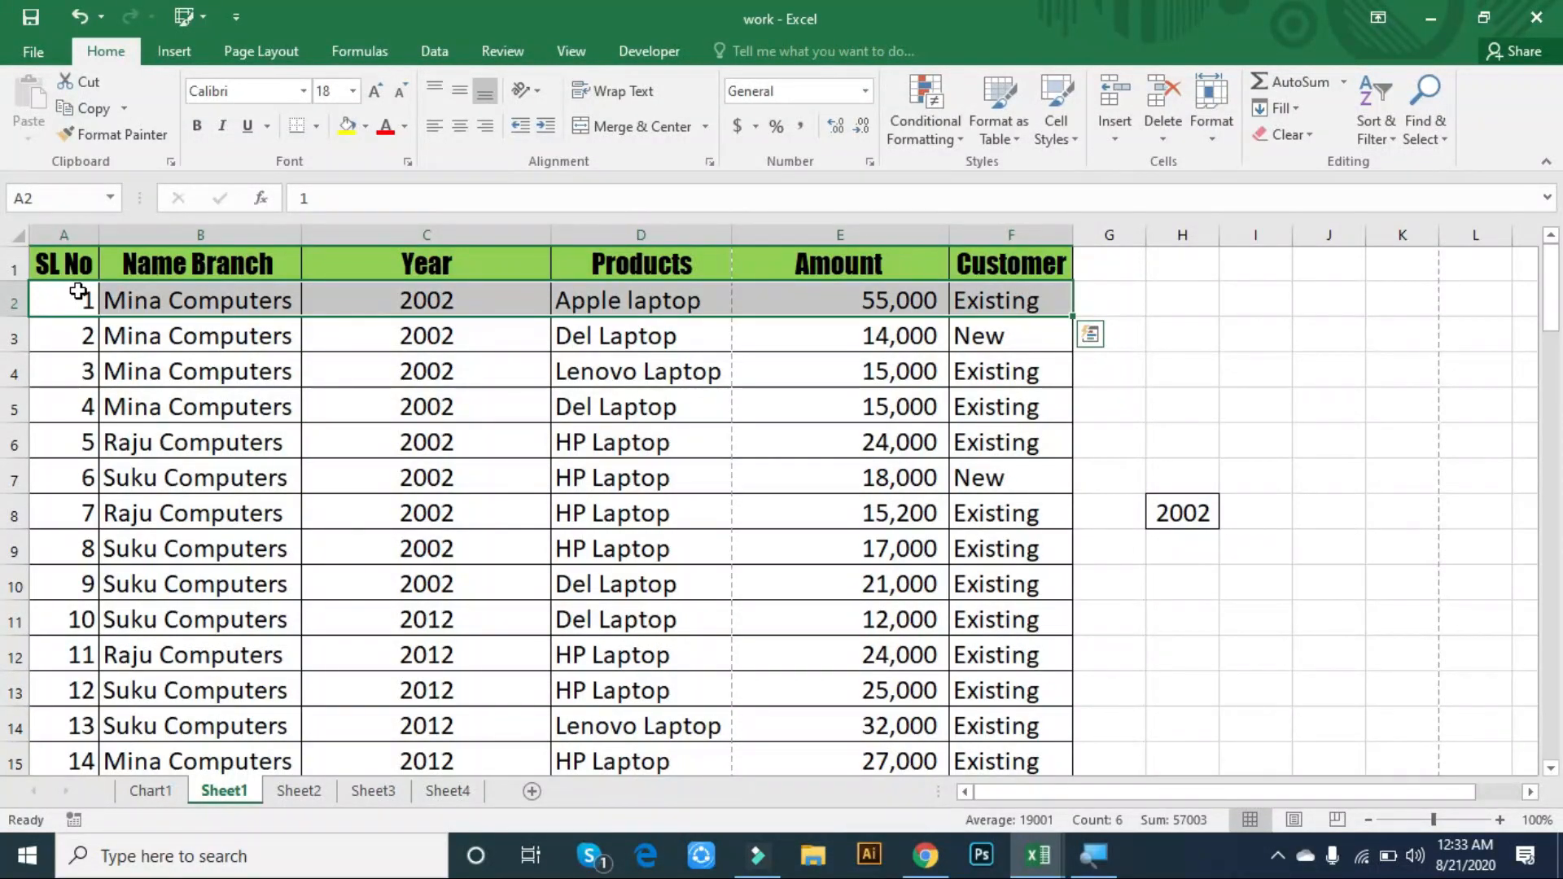
{"action": "left_click", "coordinate": [1016, 295]}
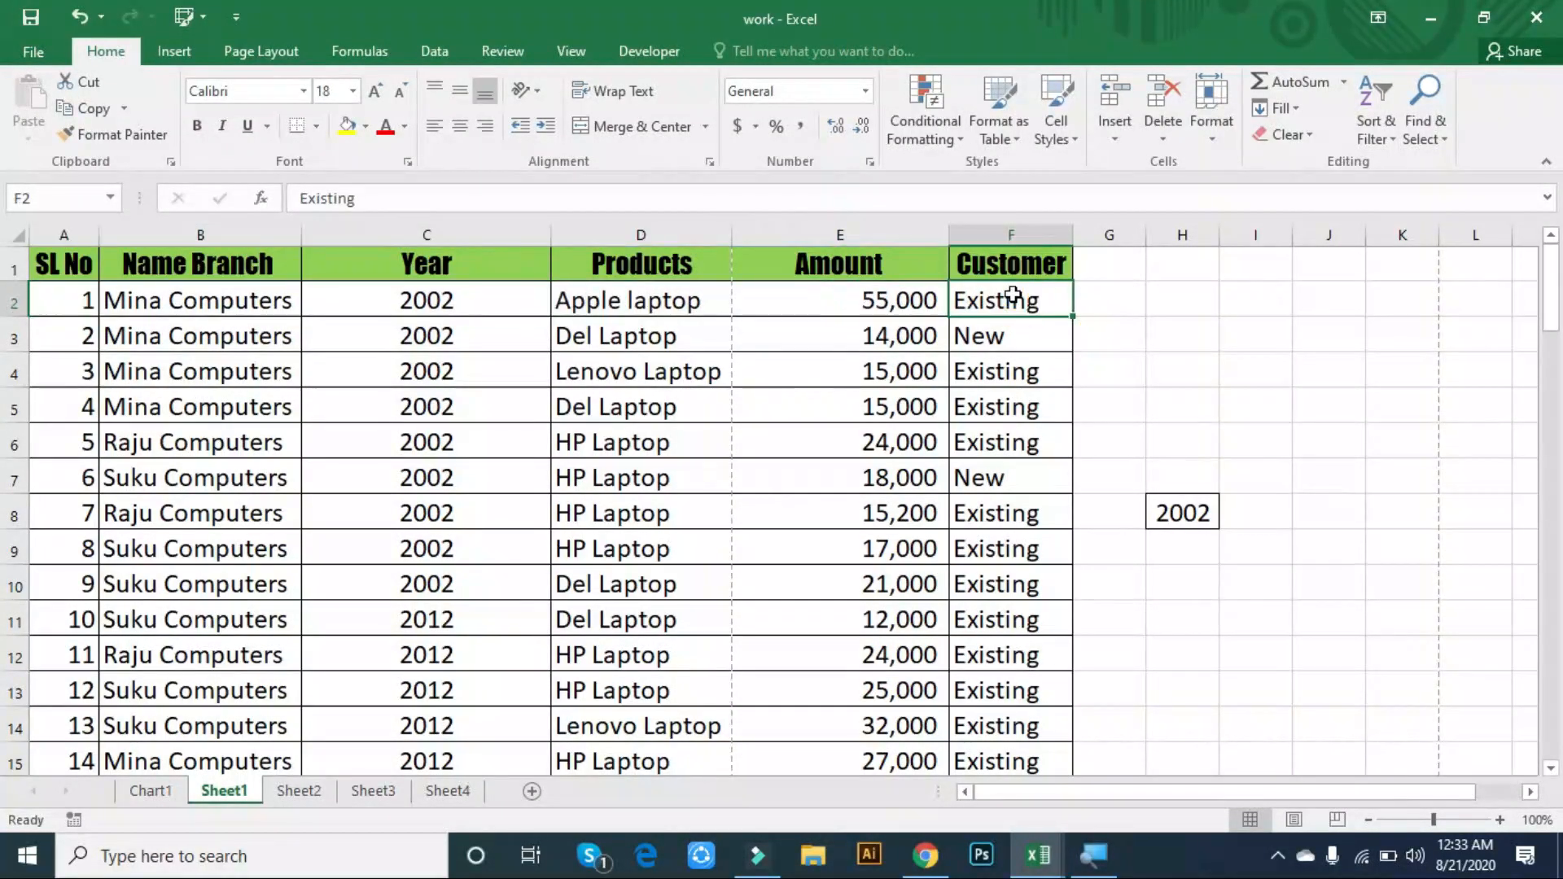
{"action": "key", "text": "ctrl+shift+Left"}
{"action": "left_click", "coordinate": [747, 391]}
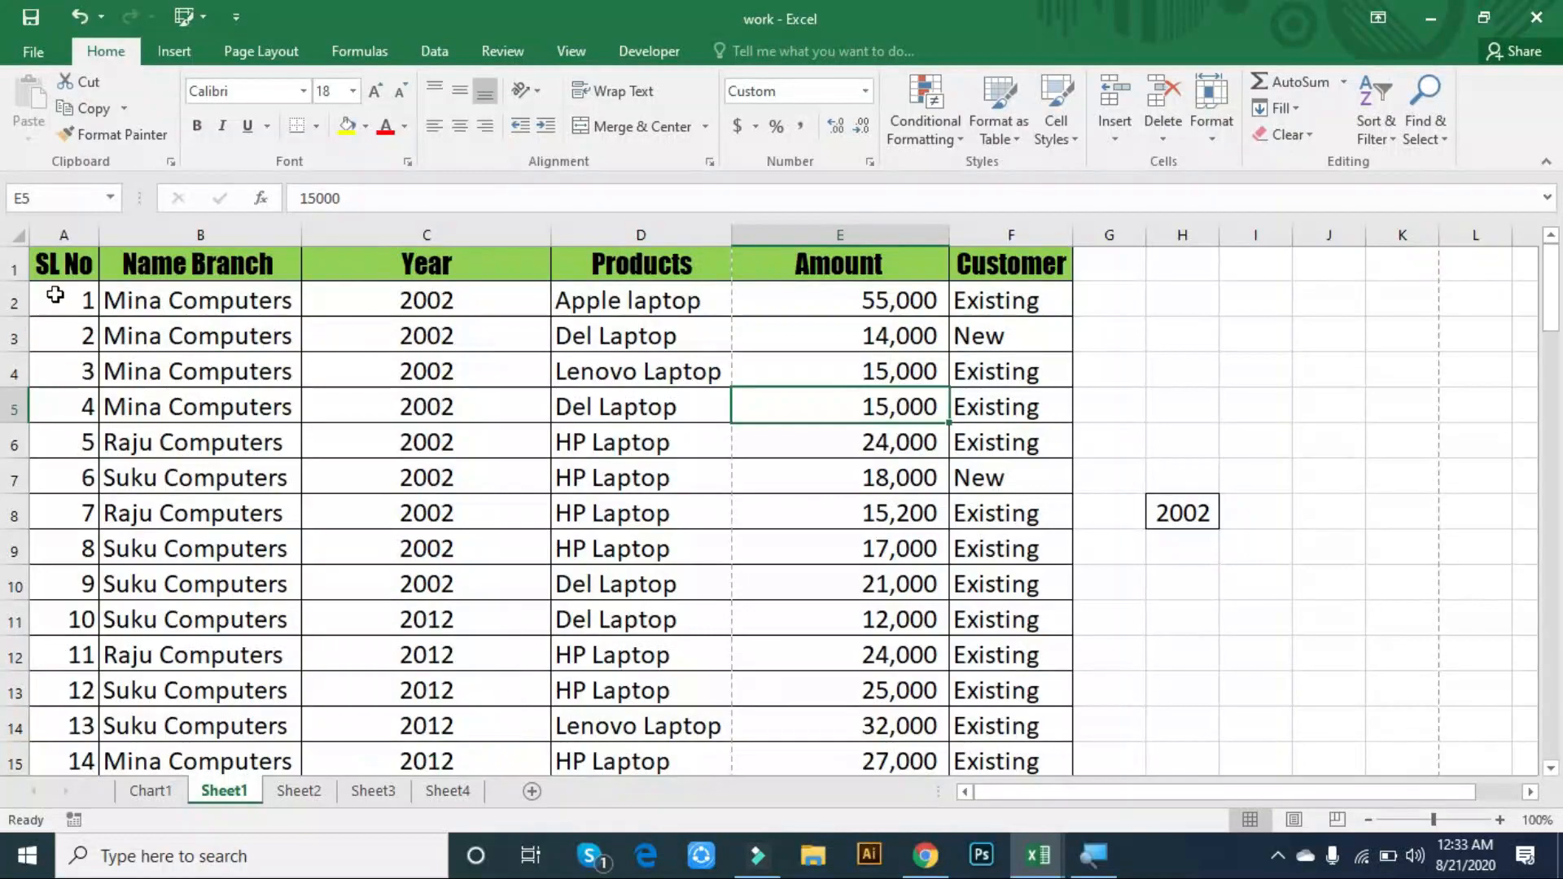
- Select the whole data table A1:F83 starting from A1, and drop the selection by choosing cell C3
{"action": "left_click", "coordinate": [54, 294]}
{"action": "left_click", "coordinate": [41, 257]}
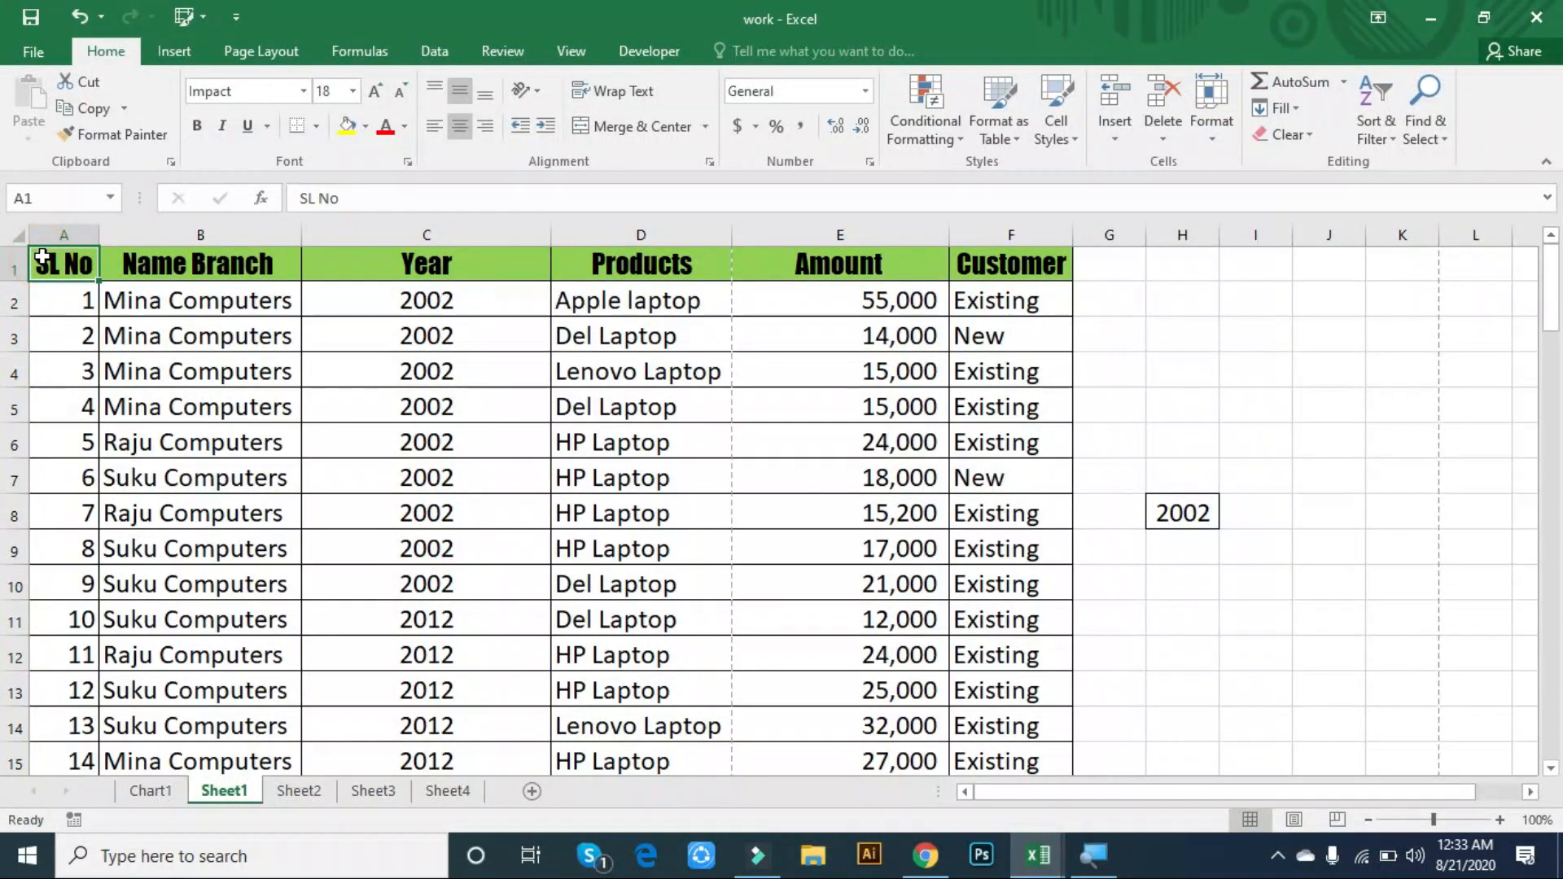
{"action": "key", "text": "ctrl+shift+Right"}
{"action": "key", "text": "ctrl+shift+Down"}
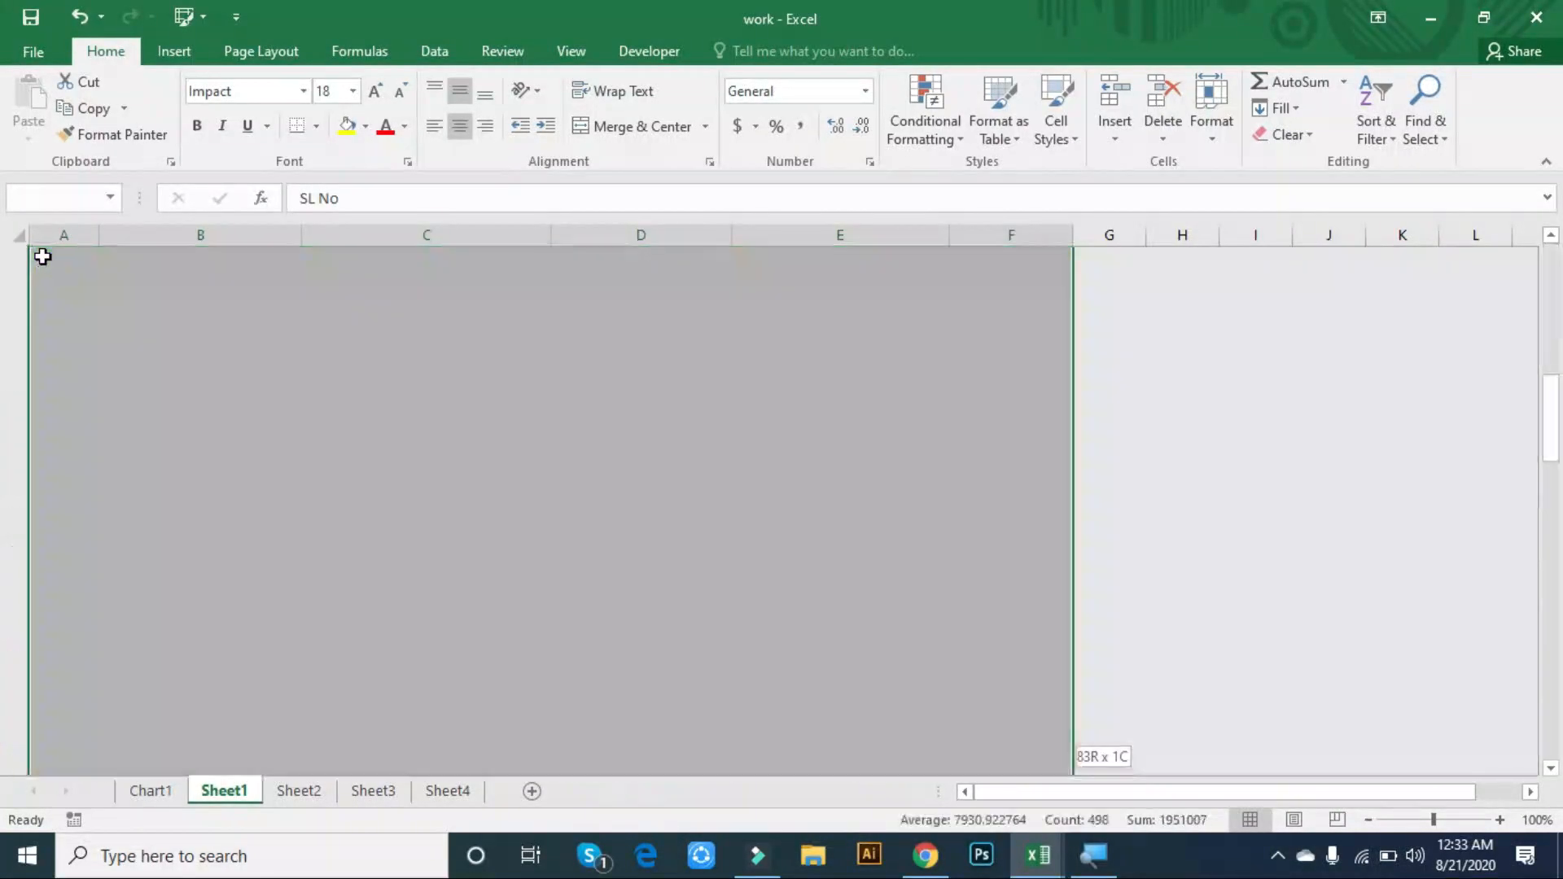
{"action": "scroll", "coordinate": [42, 258], "scroll_direction": "up", "scroll_amount": 20}
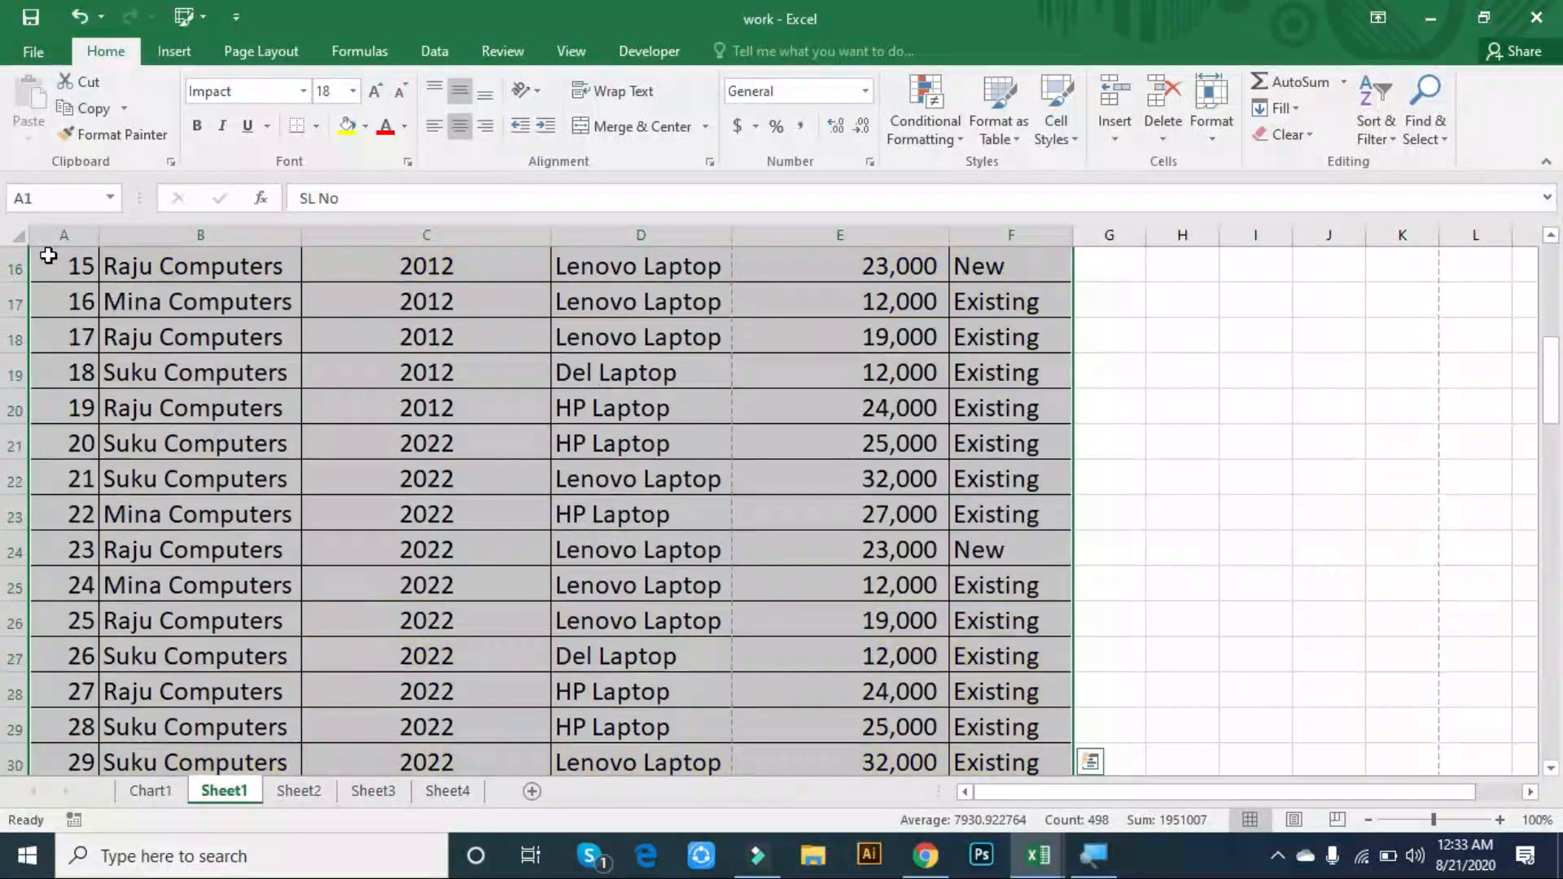
{"action": "left_click", "coordinate": [377, 344]}
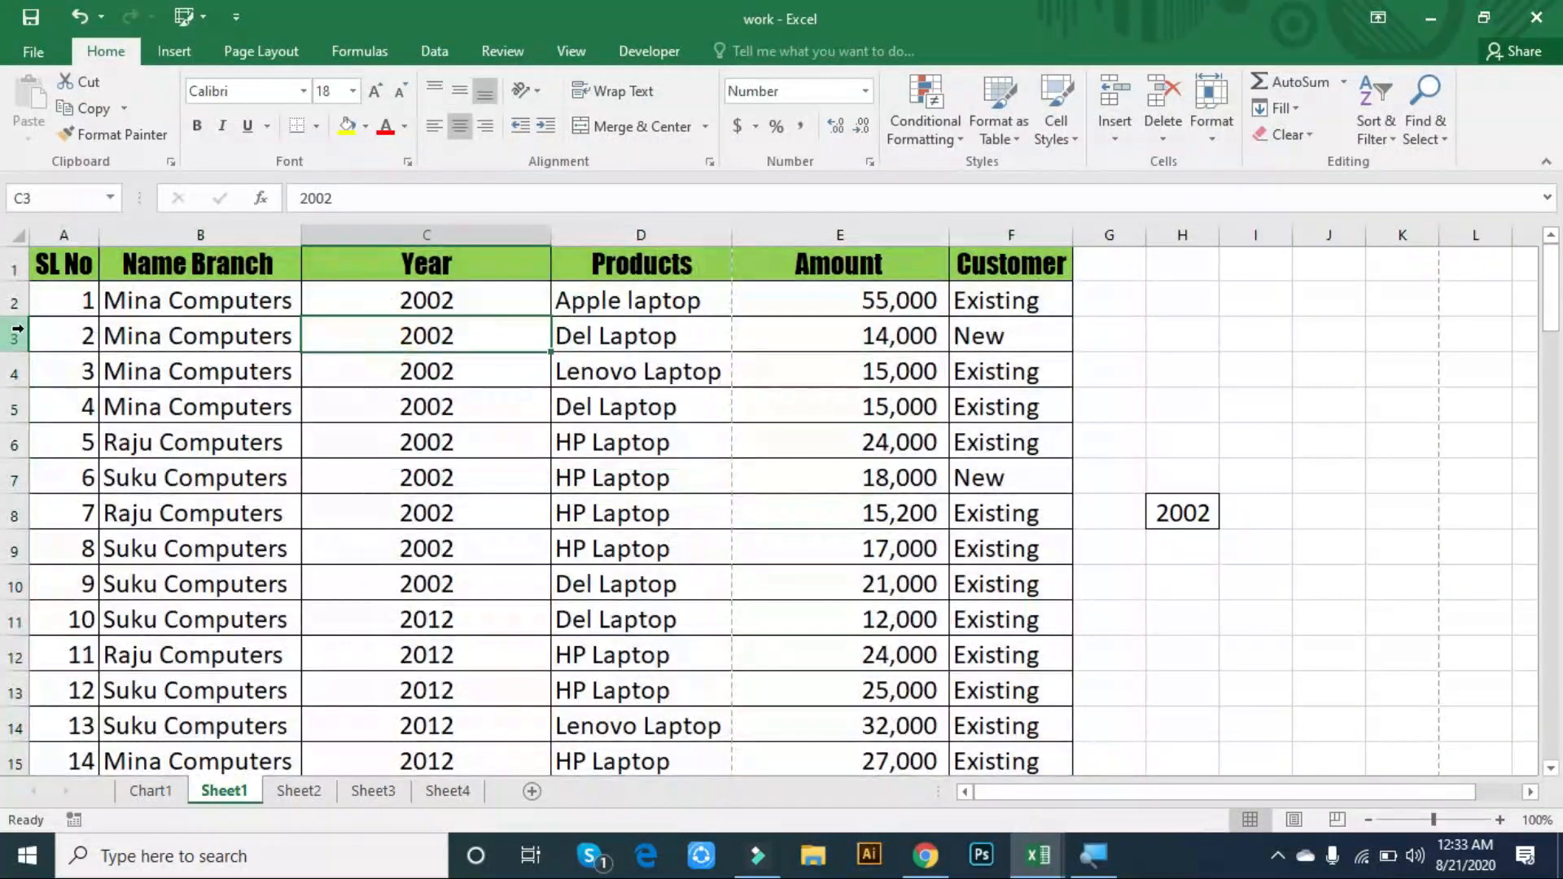
- Select B3 and try to go to the reference 27 with Go To
{"action": "left_click", "coordinate": [182, 340]}
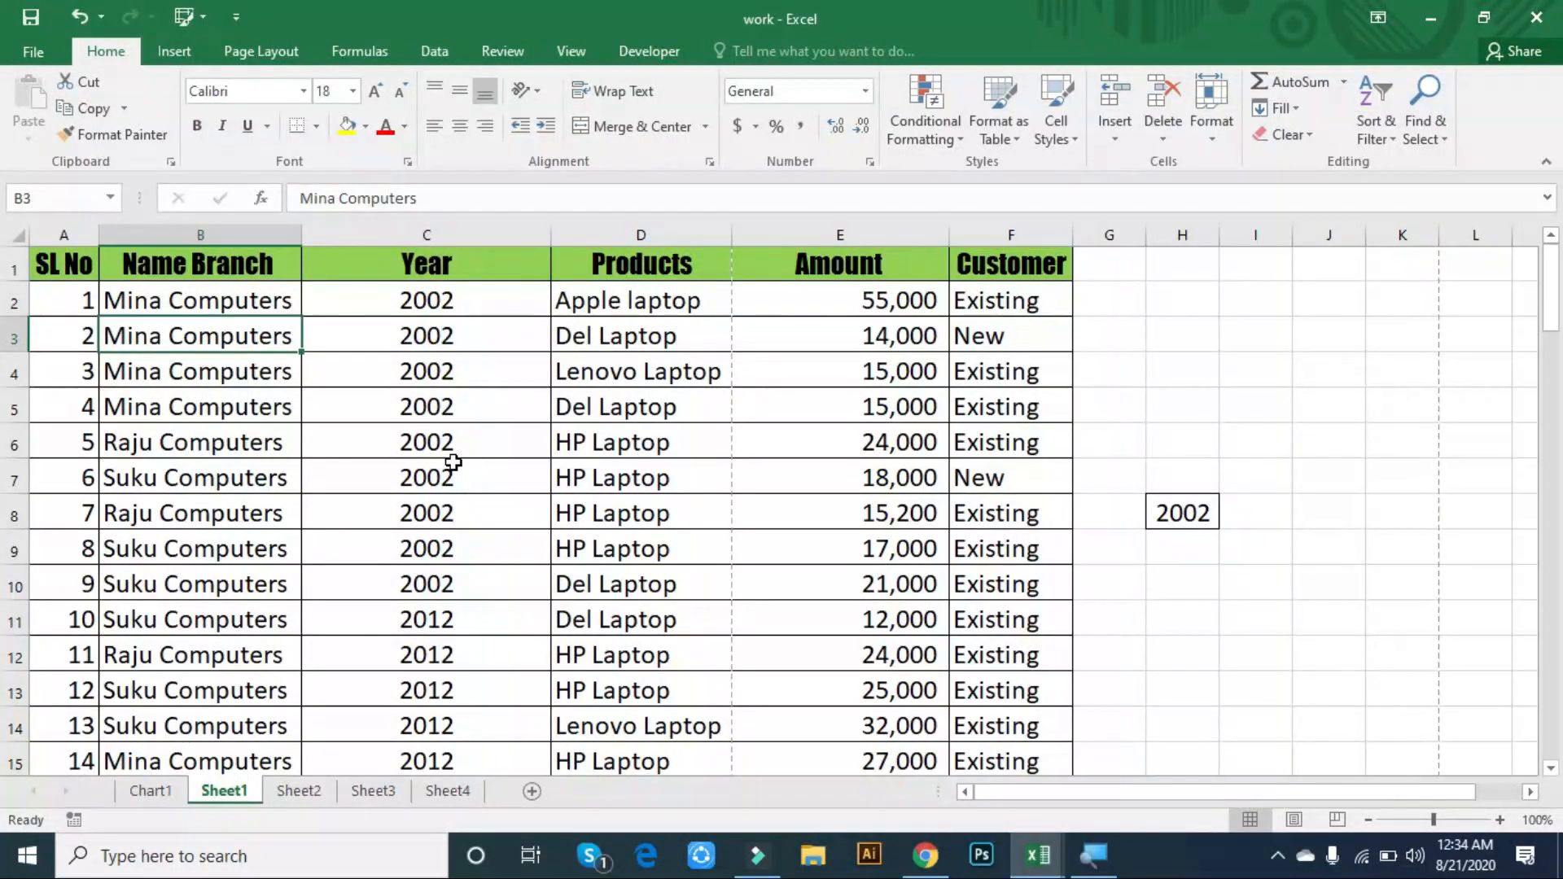
{"action": "key", "text": "ctrl+g"}
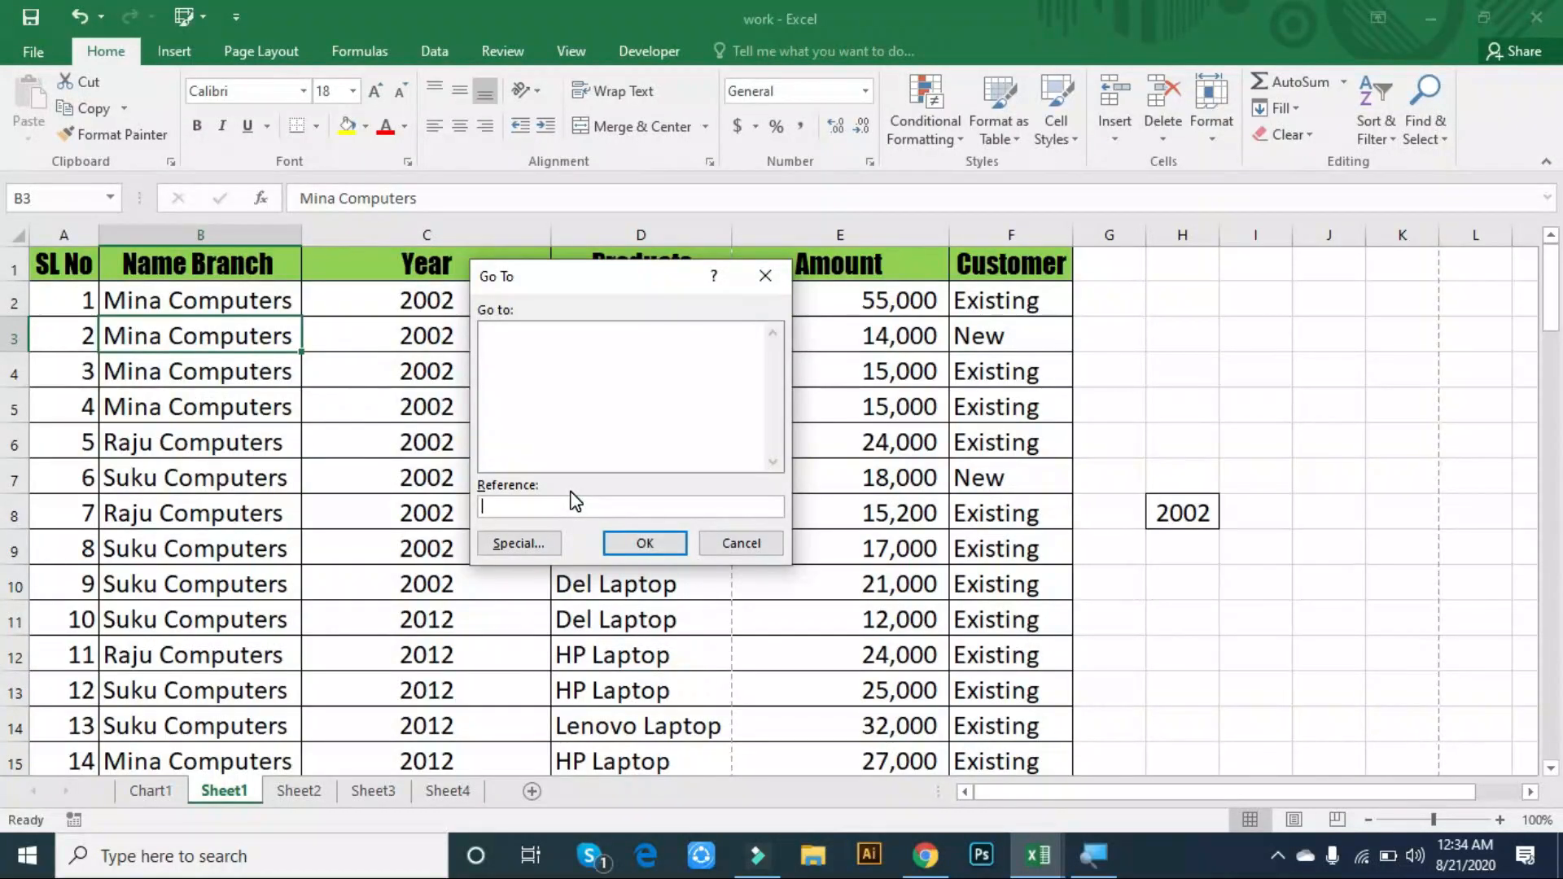
{"action": "type", "text": "27"}
{"action": "left_click", "coordinate": [642, 544]}
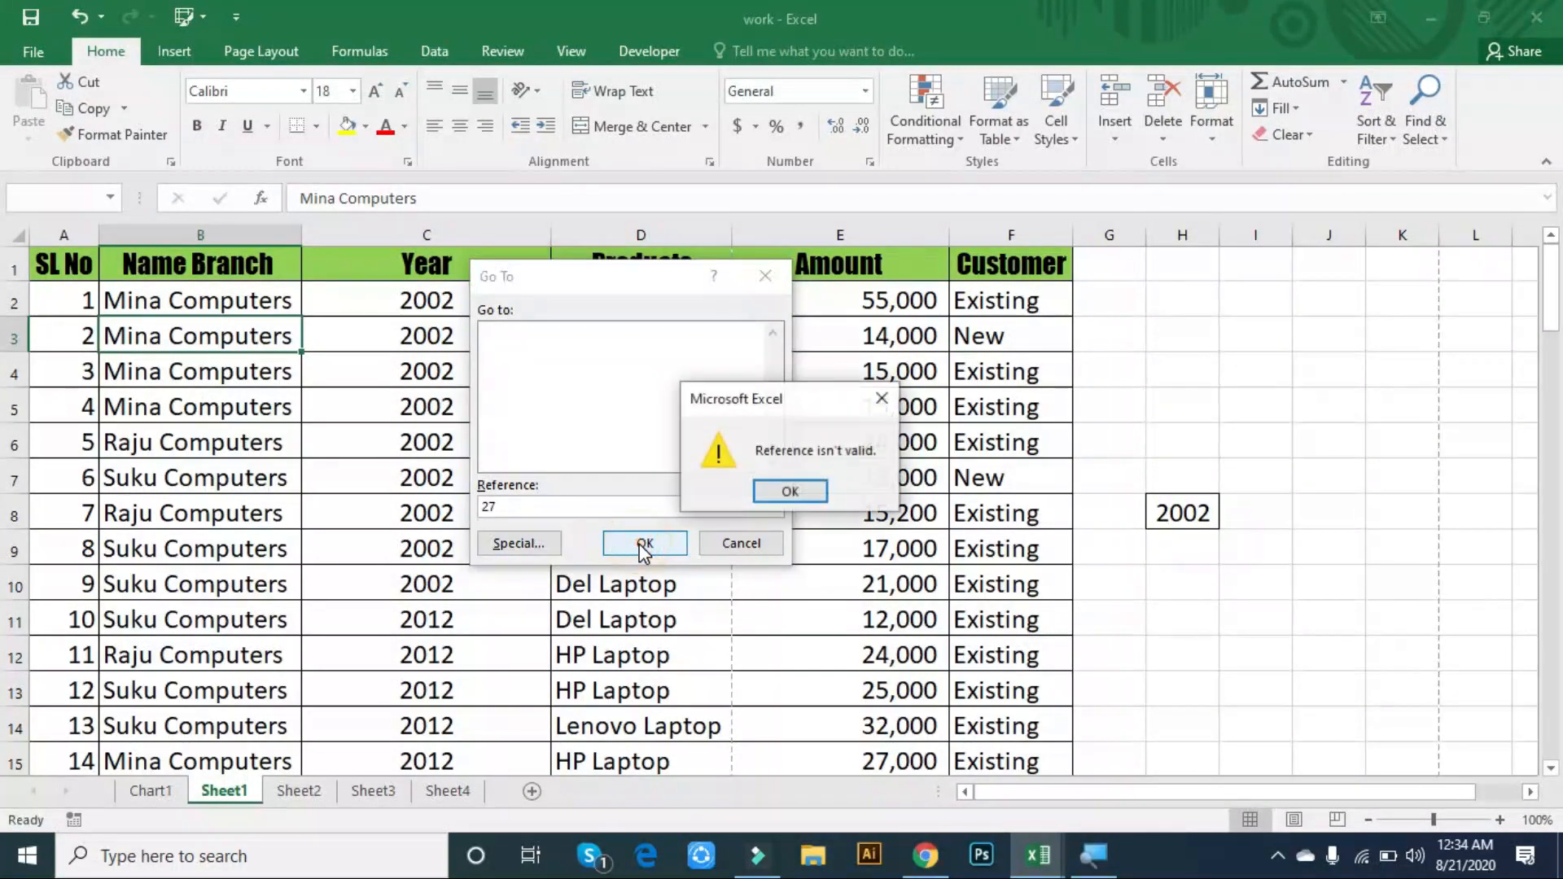
{"action": "left_click", "coordinate": [817, 487]}
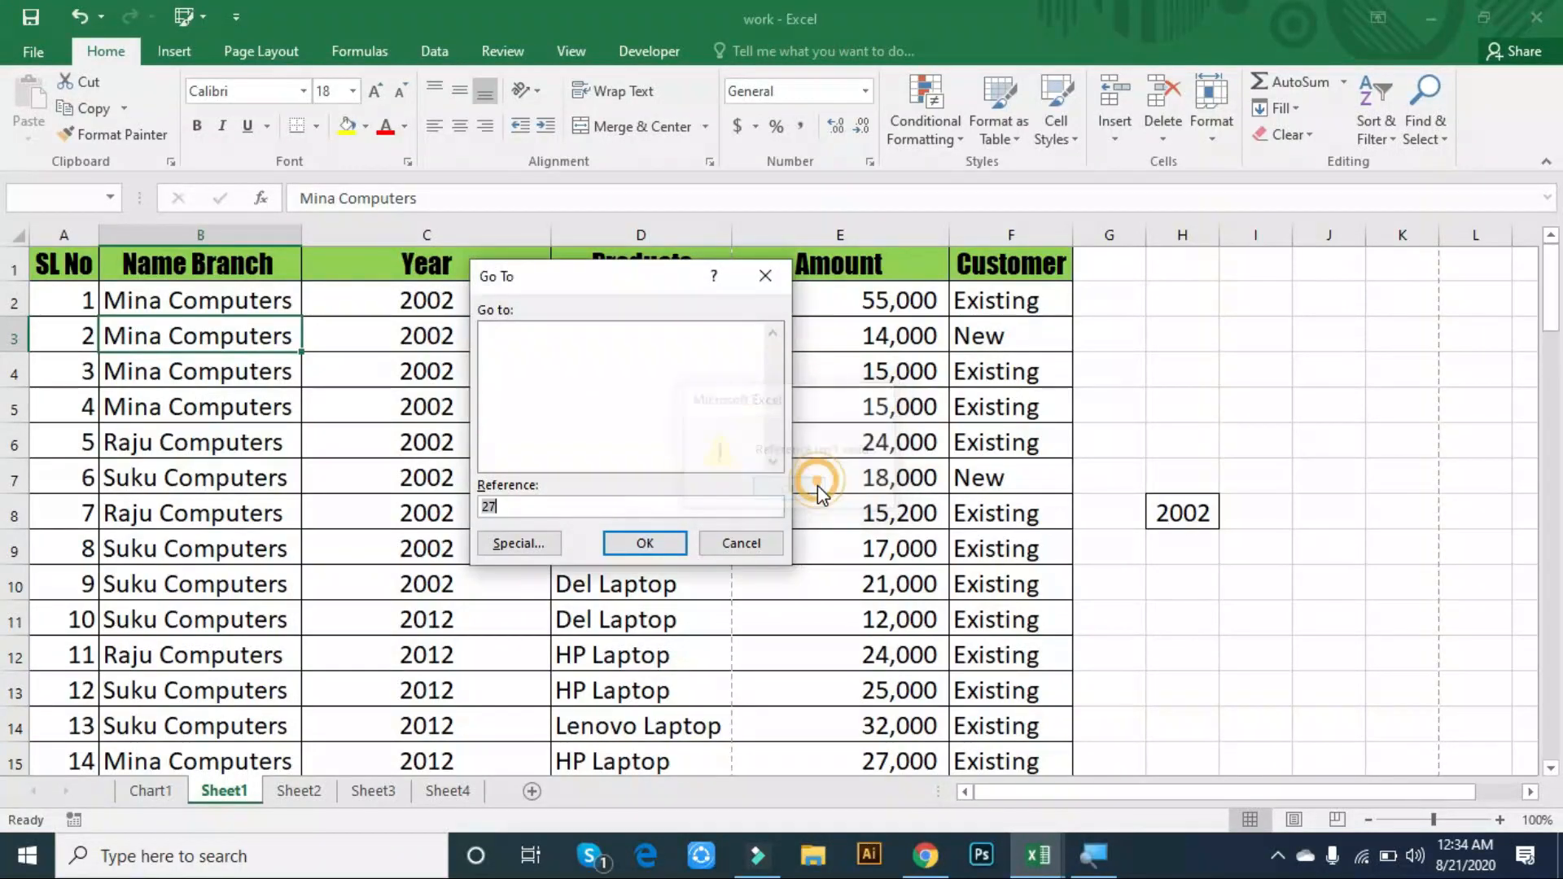
- Correct the Go To reference to E27 and go to that cell
{"action": "left_click", "coordinate": [489, 507]}
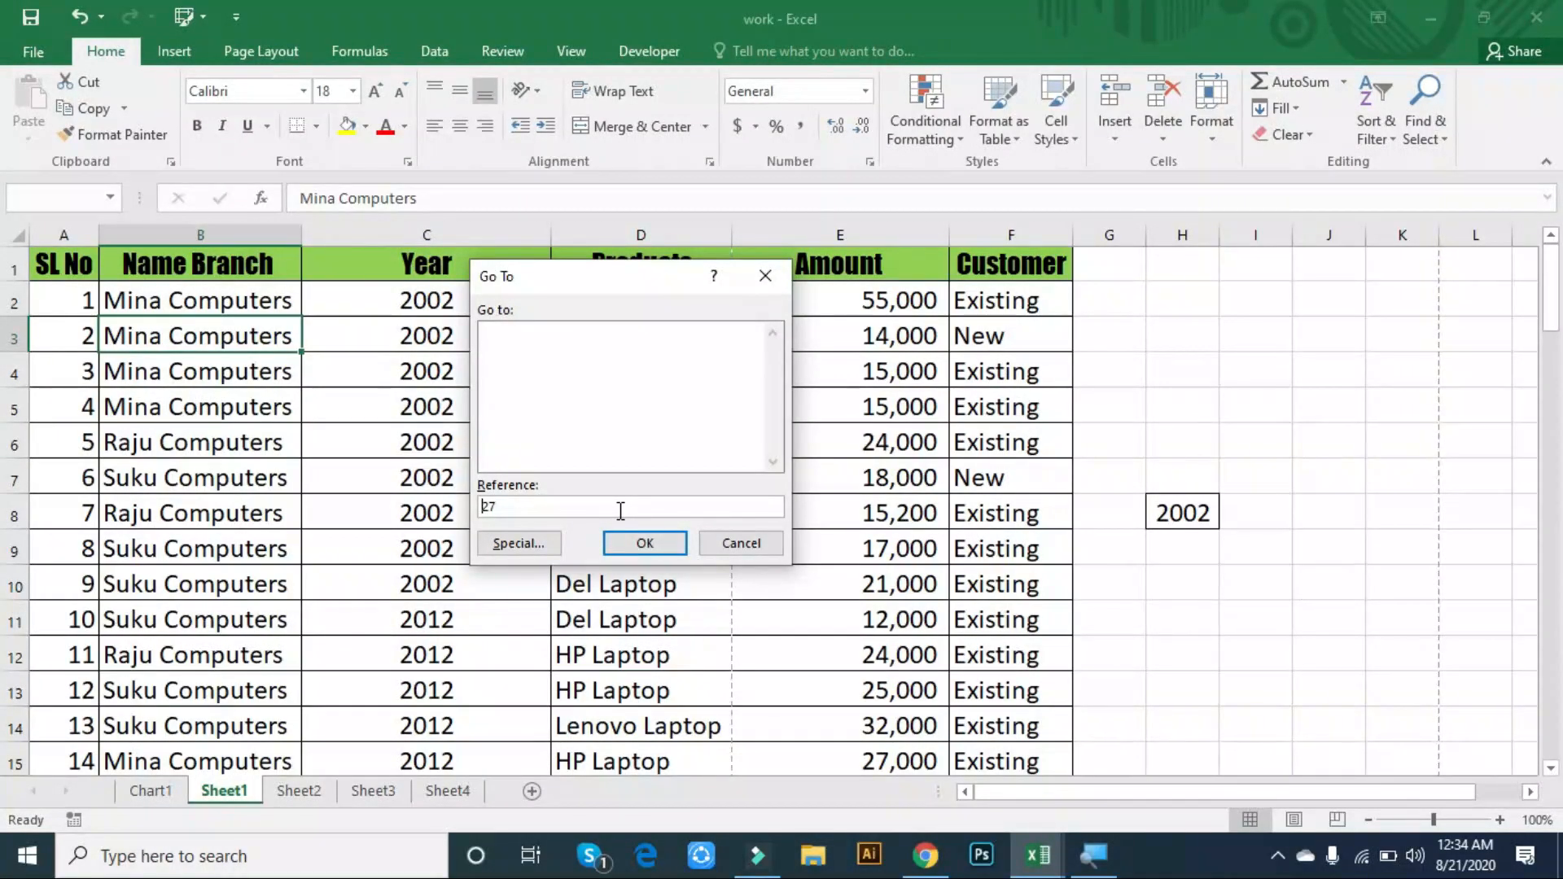
{"action": "type", "text": "E"}
{"action": "key", "text": "Return"}
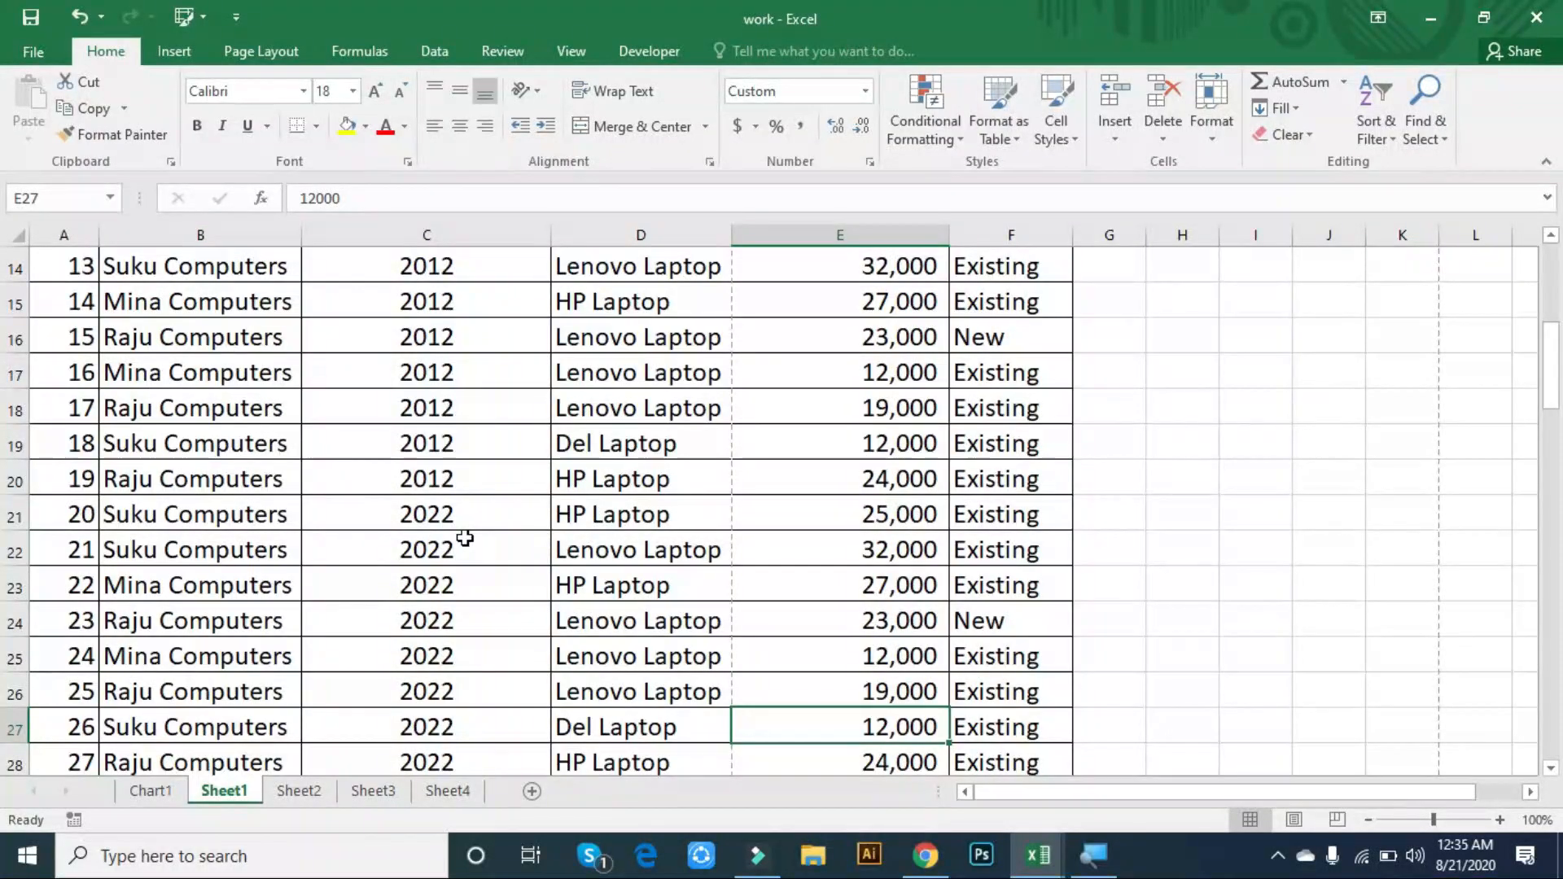
- Open the Go To Special options to view the selection types, and close them without choosing one
{"action": "key", "text": "ctrl+g"}
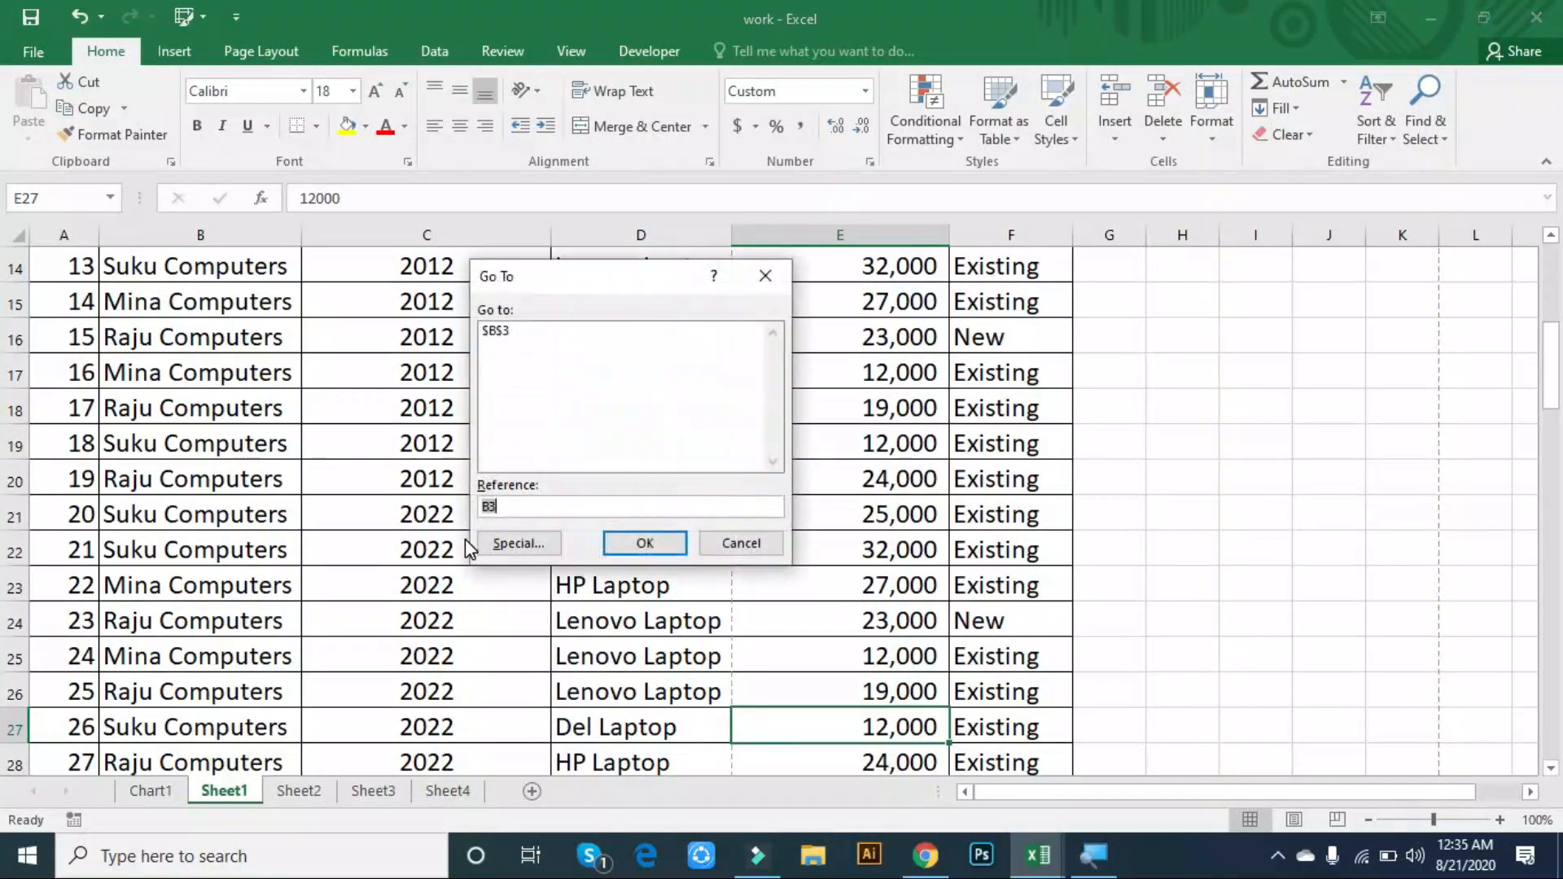
{"action": "left_click", "coordinate": [514, 543]}
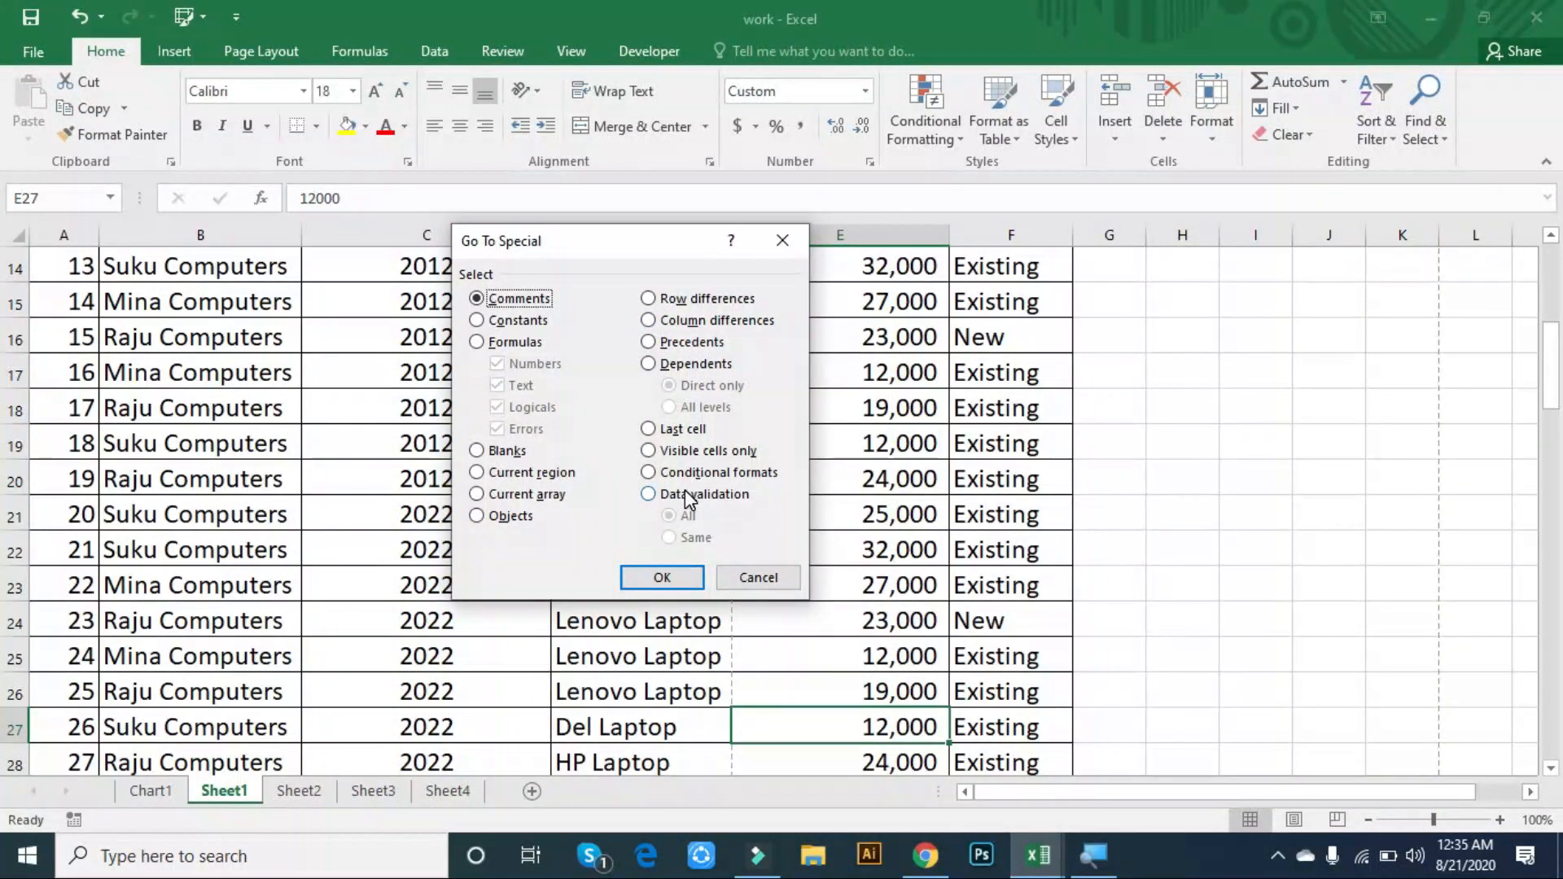
{"action": "left_click", "coordinate": [795, 251]}
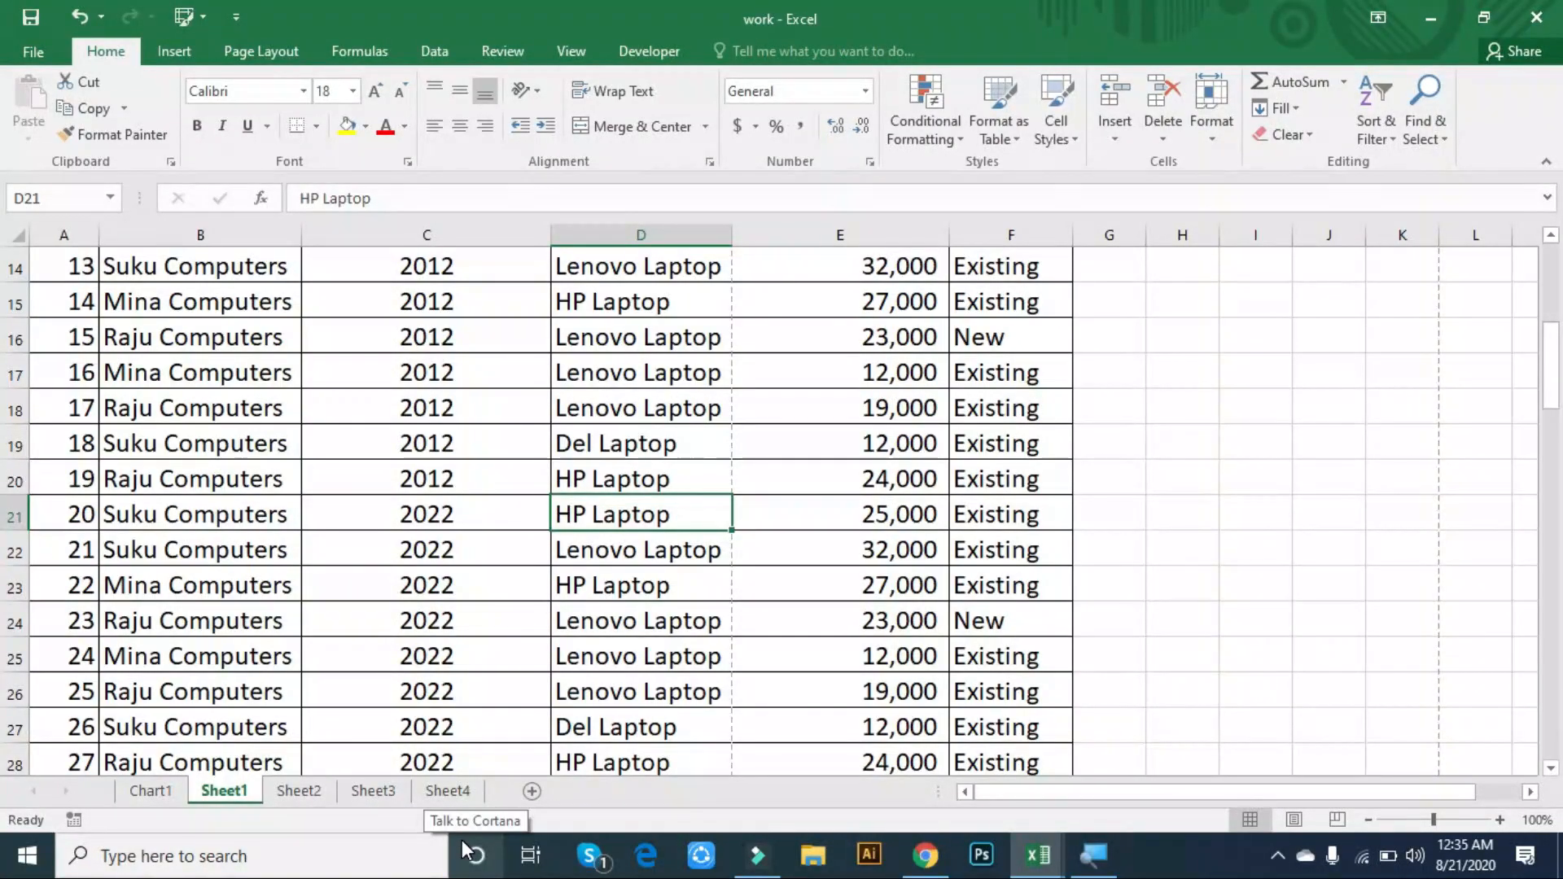
{"action": "left_click", "coordinate": [396, 408]}
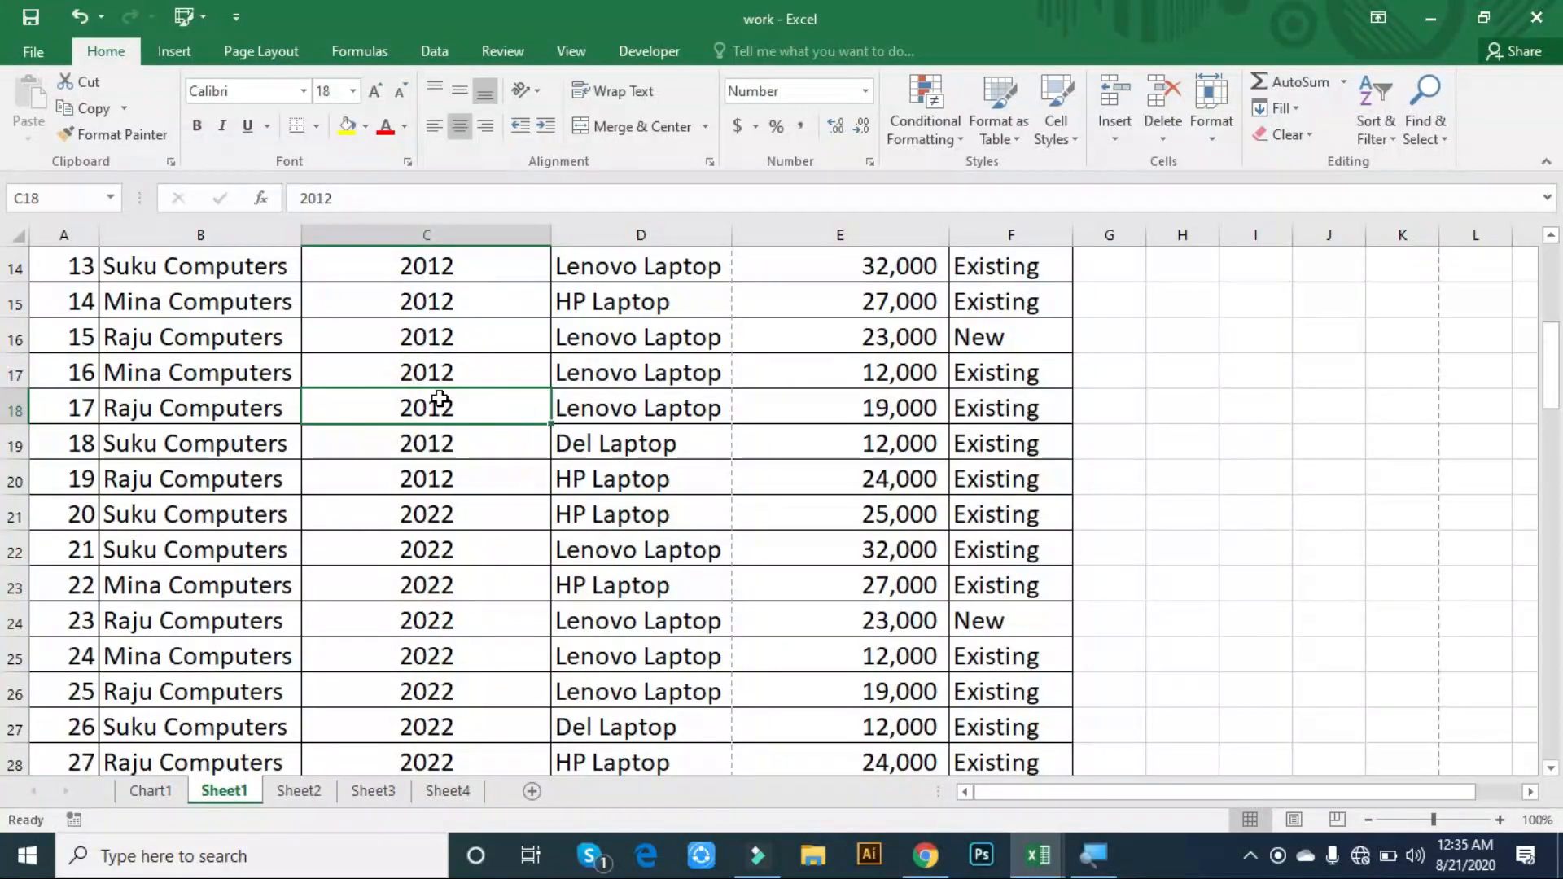
{"action": "type", "text": "343"}
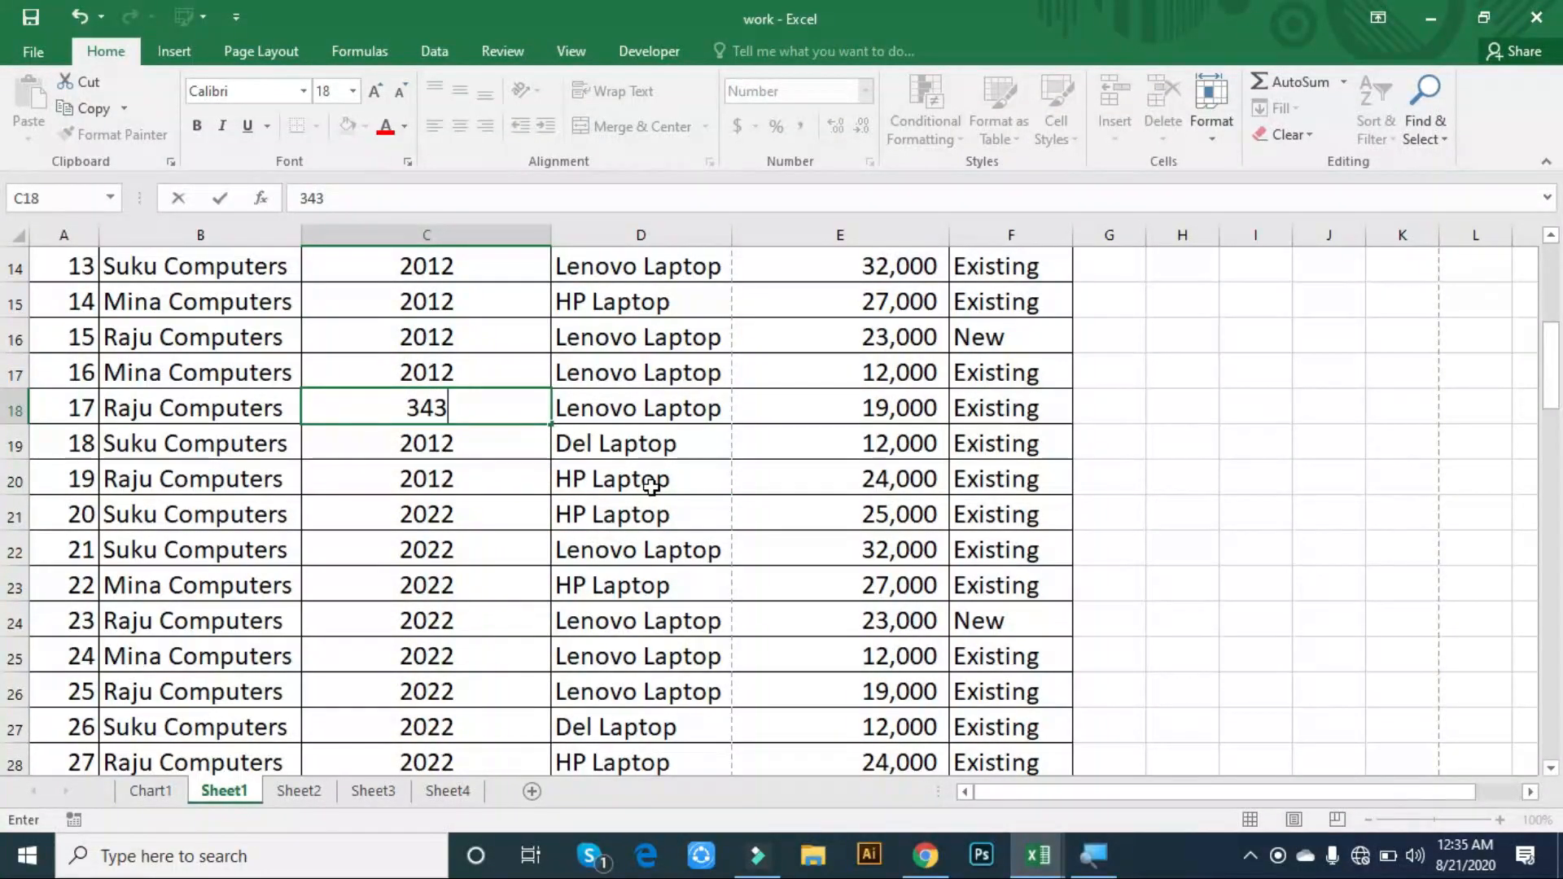
{"action": "key", "text": "Escape"}
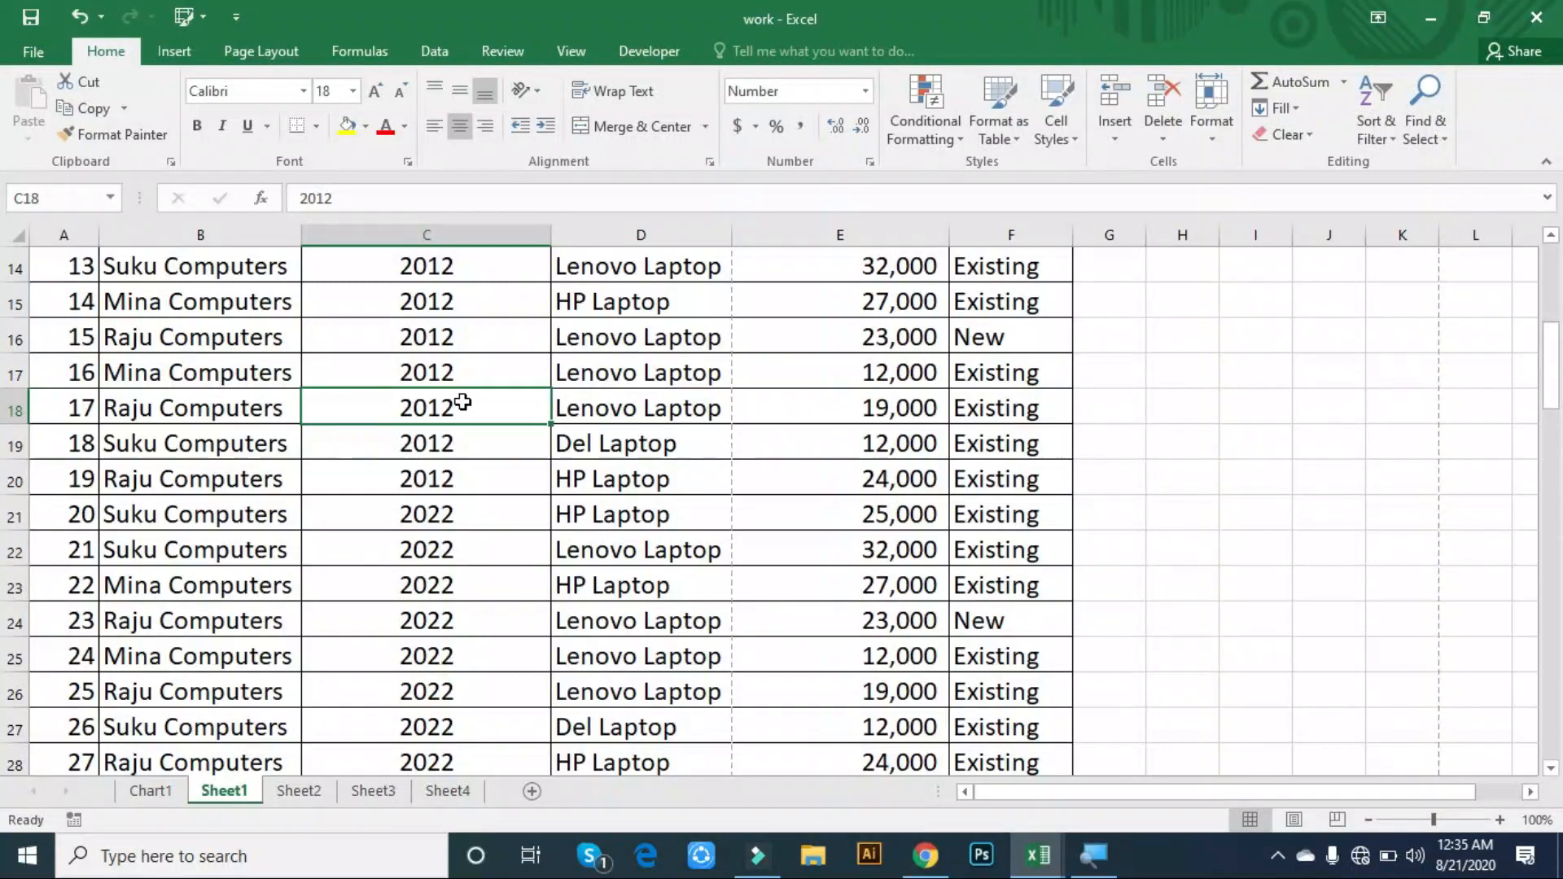
- Edit the year in cell C18 so that it reads 2022
{"action": "double_click", "coordinate": [462, 403]}
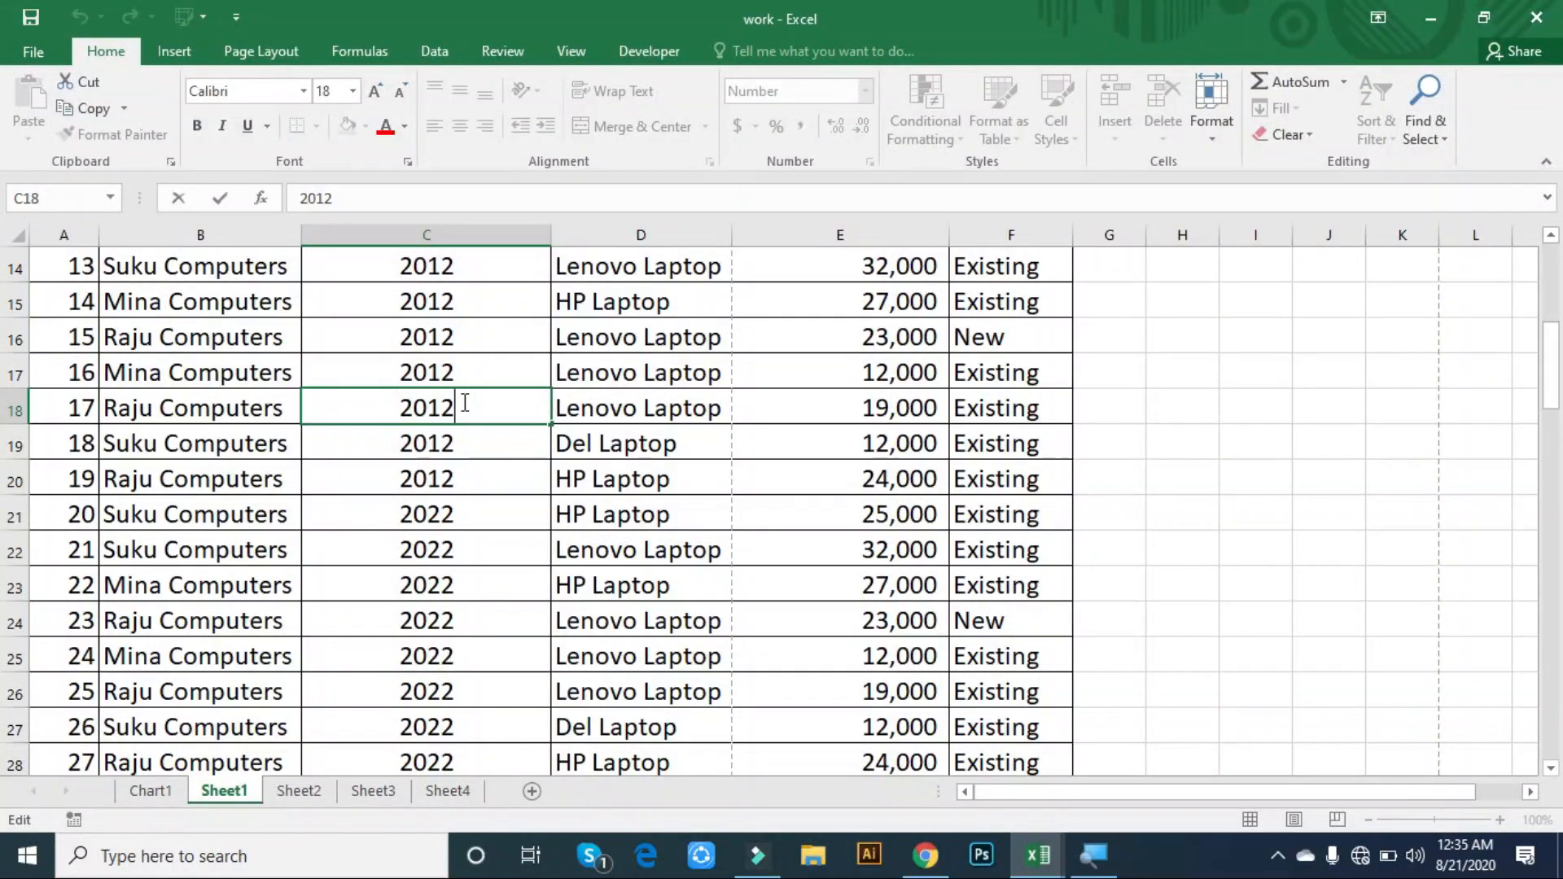
{"action": "key", "text": "BackSpace"}
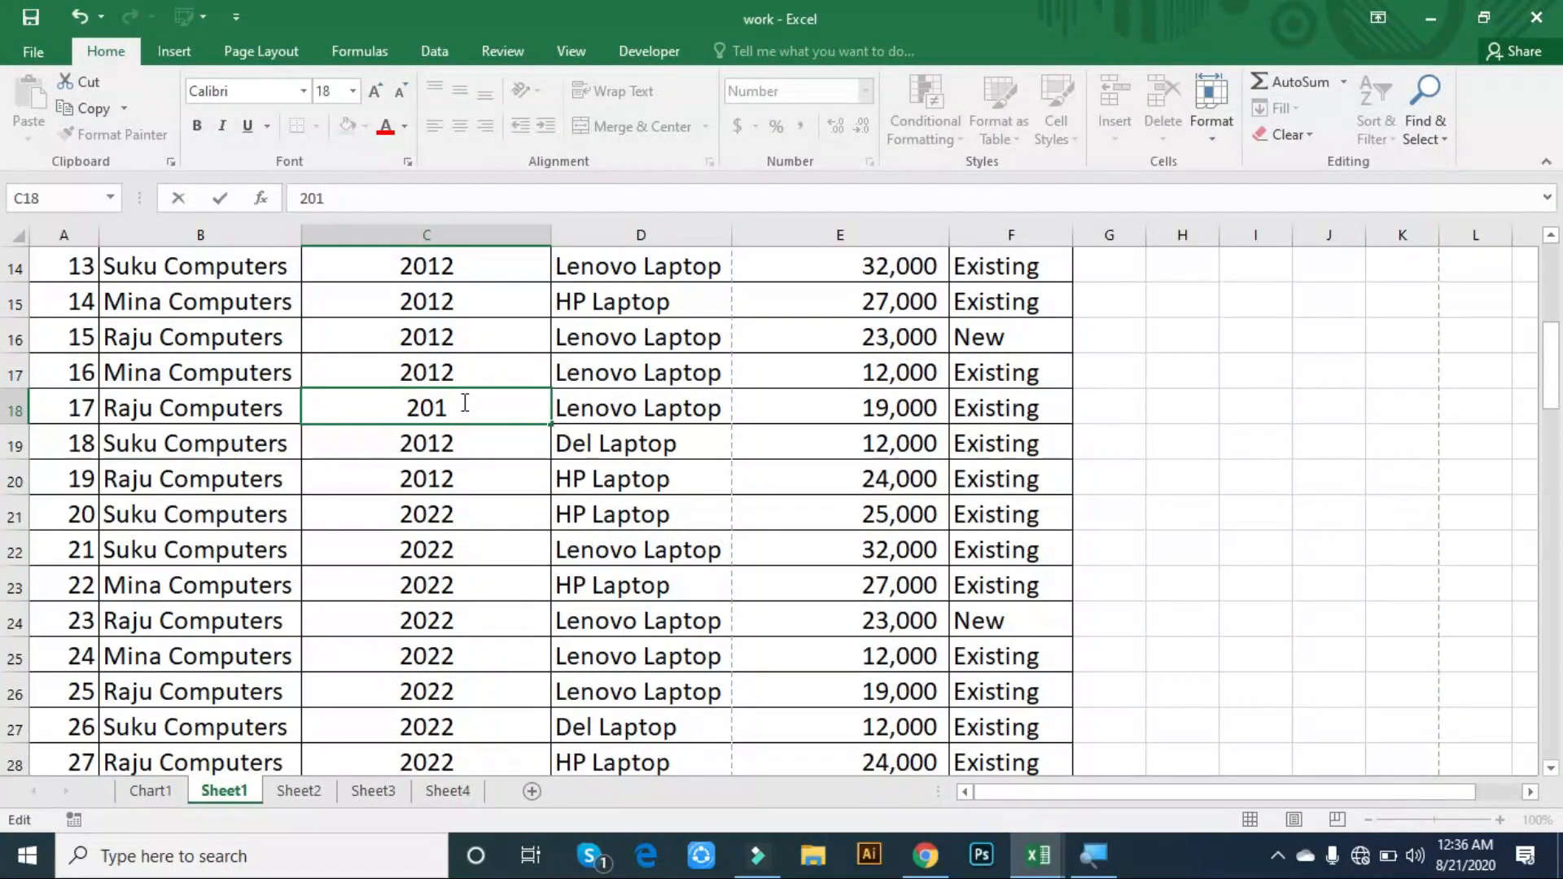
{"action": "type", "text": "w33"}
{"action": "key", "text": "BackSpace"}
{"action": "key", "text": "BackSpace"}
{"action": "key", "text": "BackSpace"}
{"action": "key", "text": "BackSpace"}
{"action": "type", "text": "22"}
{"action": "left_click", "coordinate": [518, 517]}
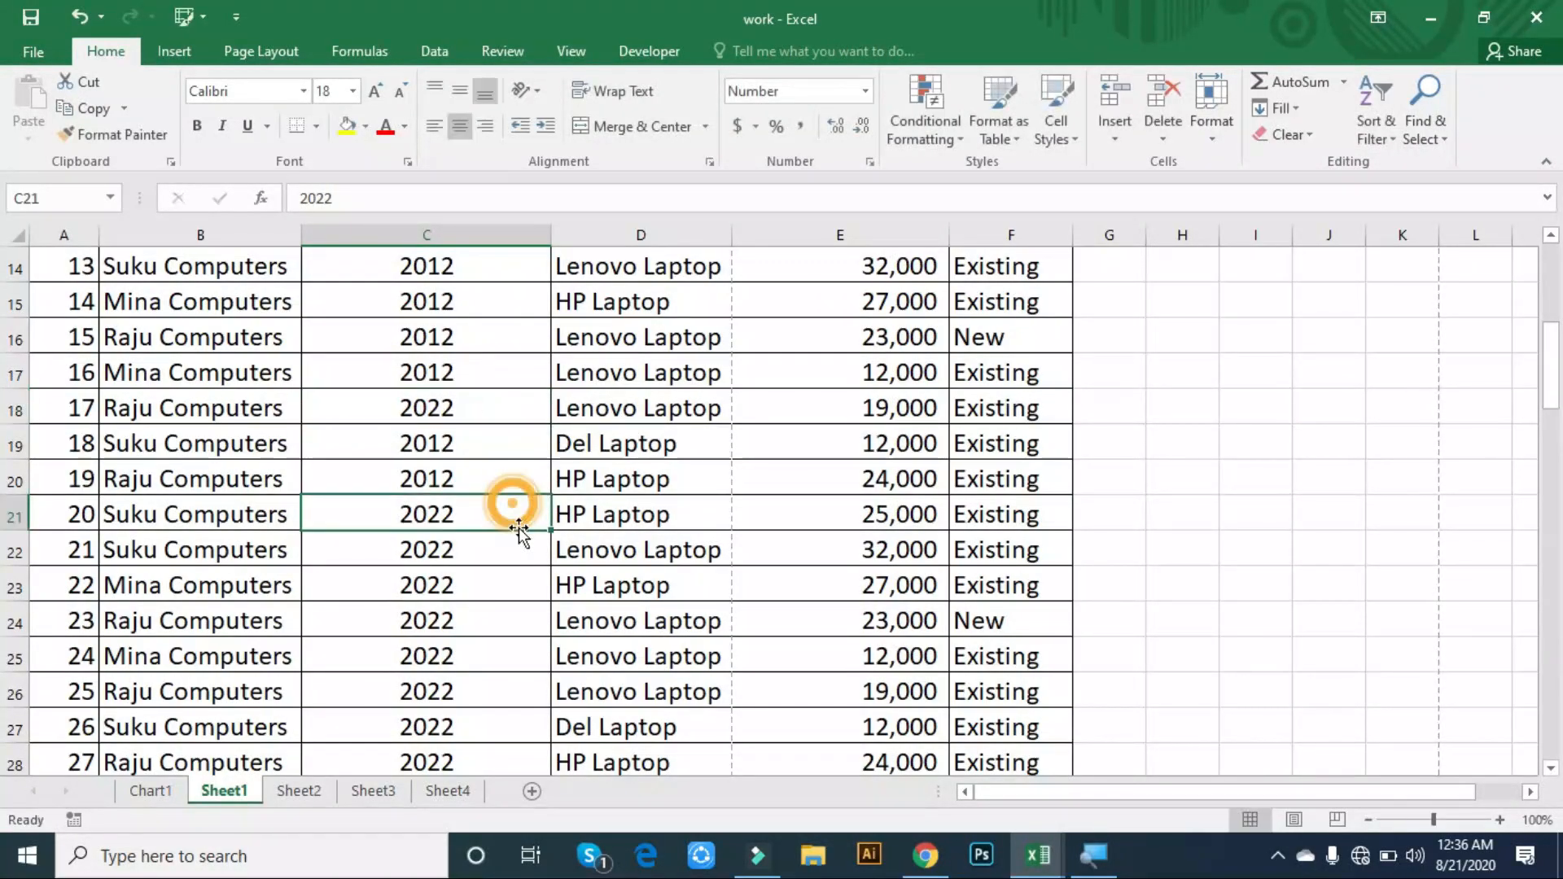
- Try changing the year in cell C21 to 2020, and undo that edit
{"action": "left_click", "coordinate": [456, 433]}
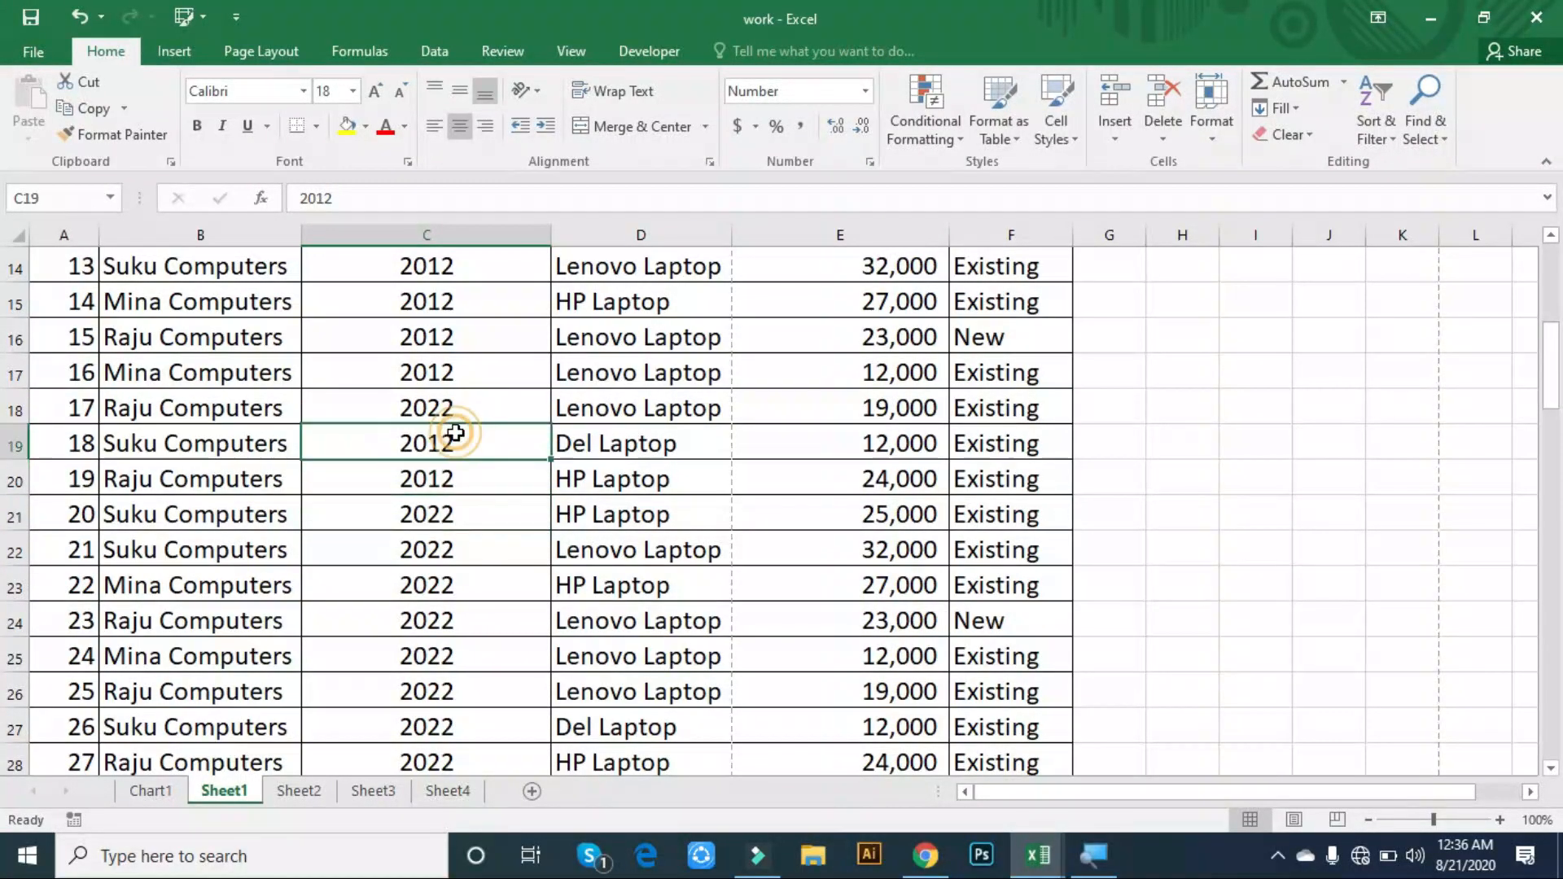
{"action": "left_click", "coordinate": [494, 480]}
{"action": "double_click", "coordinate": [480, 516]}
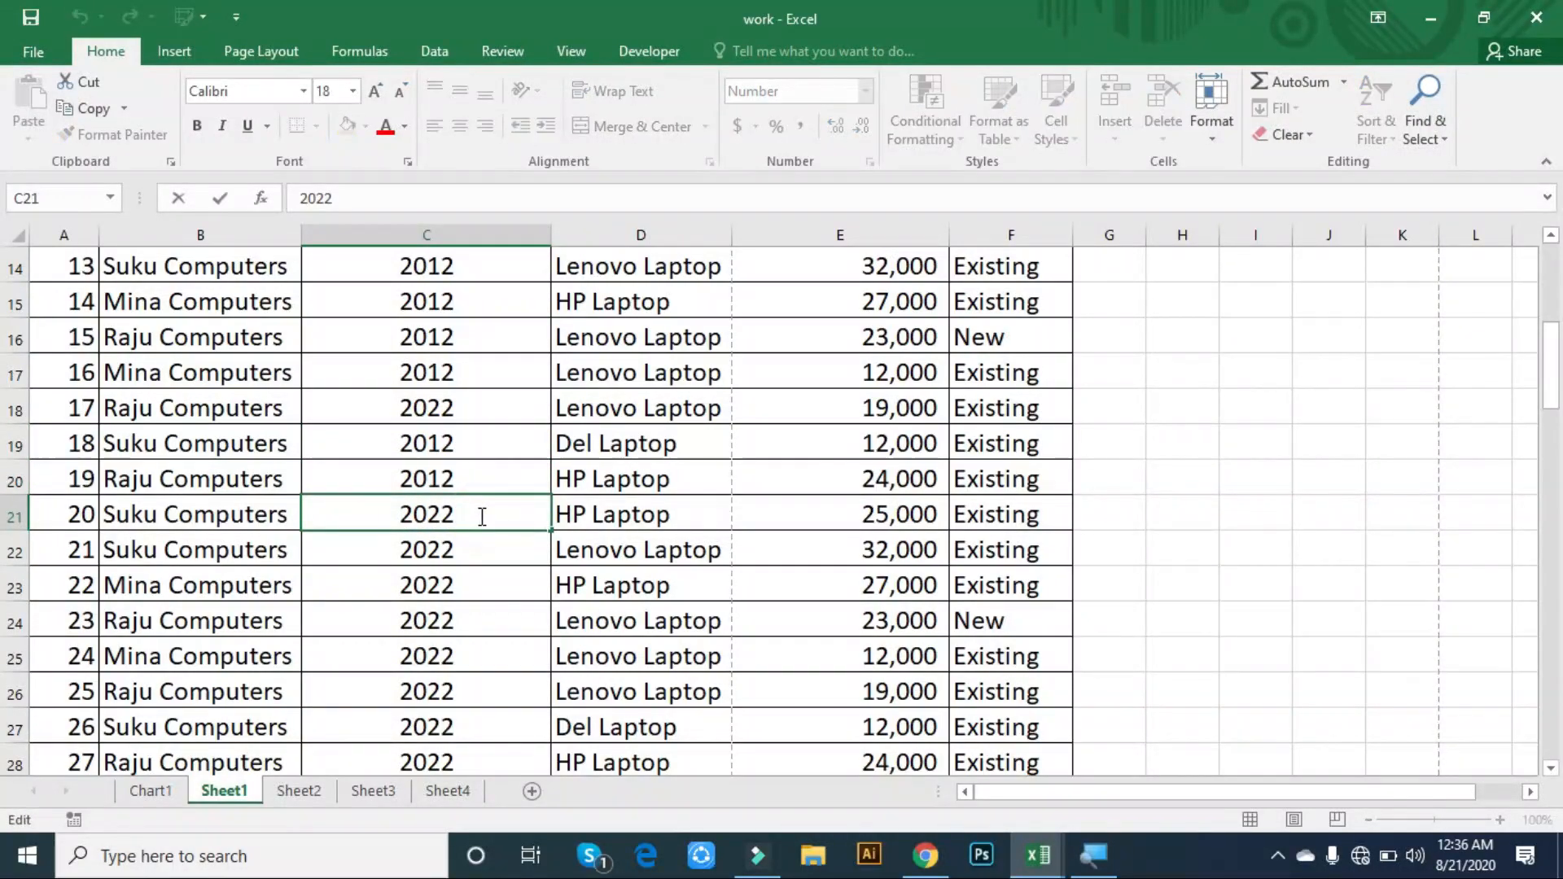
{"action": "key", "text": "BackSpace"}
{"action": "type", "text": "0"}
{"action": "left_click", "coordinate": [428, 585]}
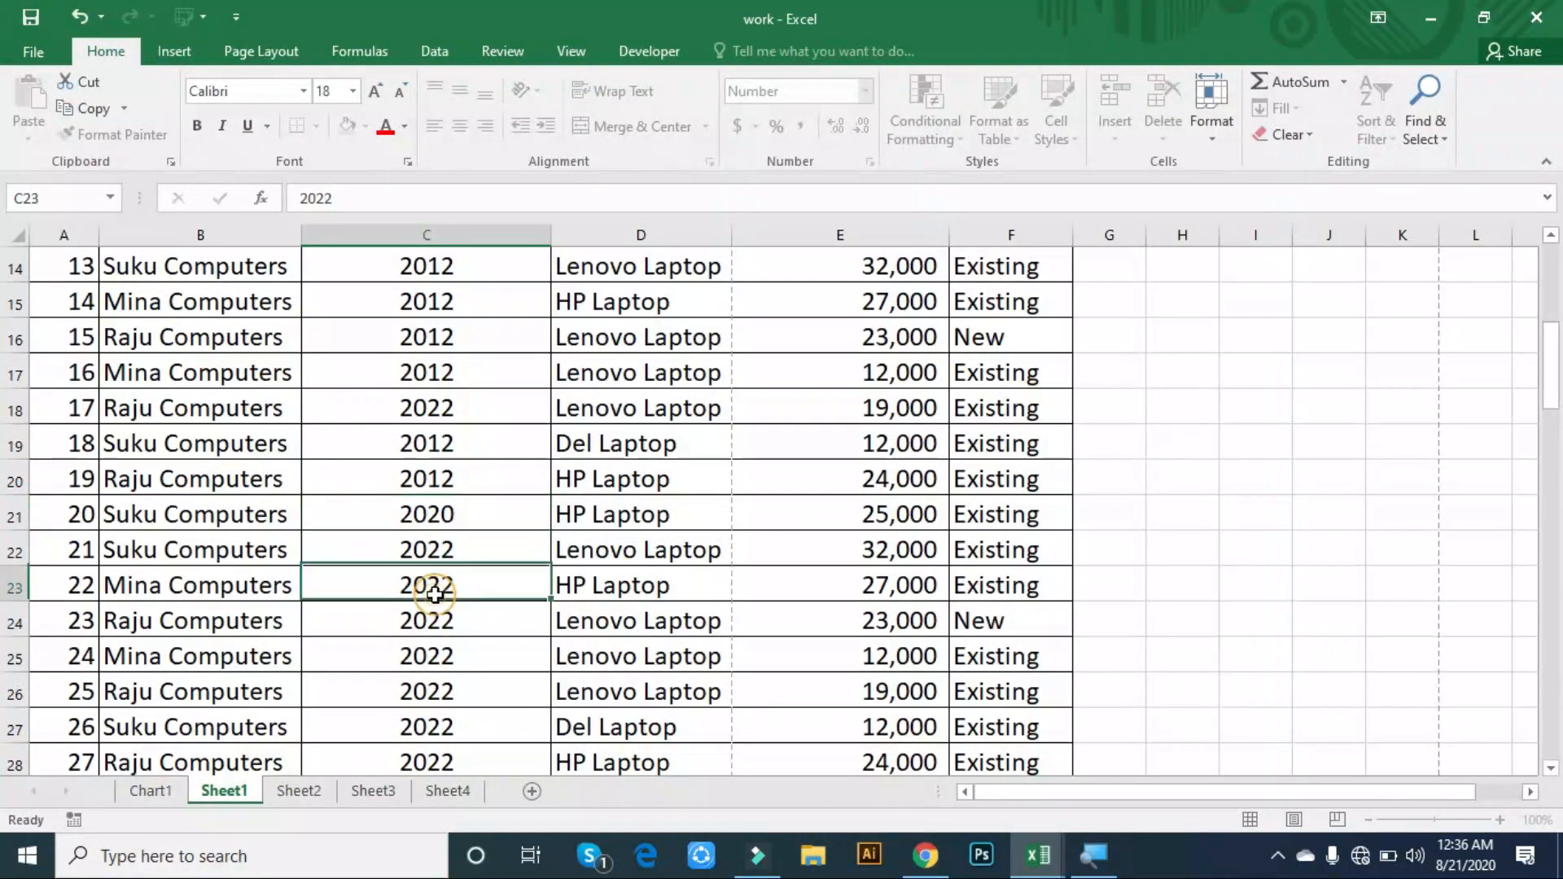
{"action": "key", "text": "ctrl+z"}
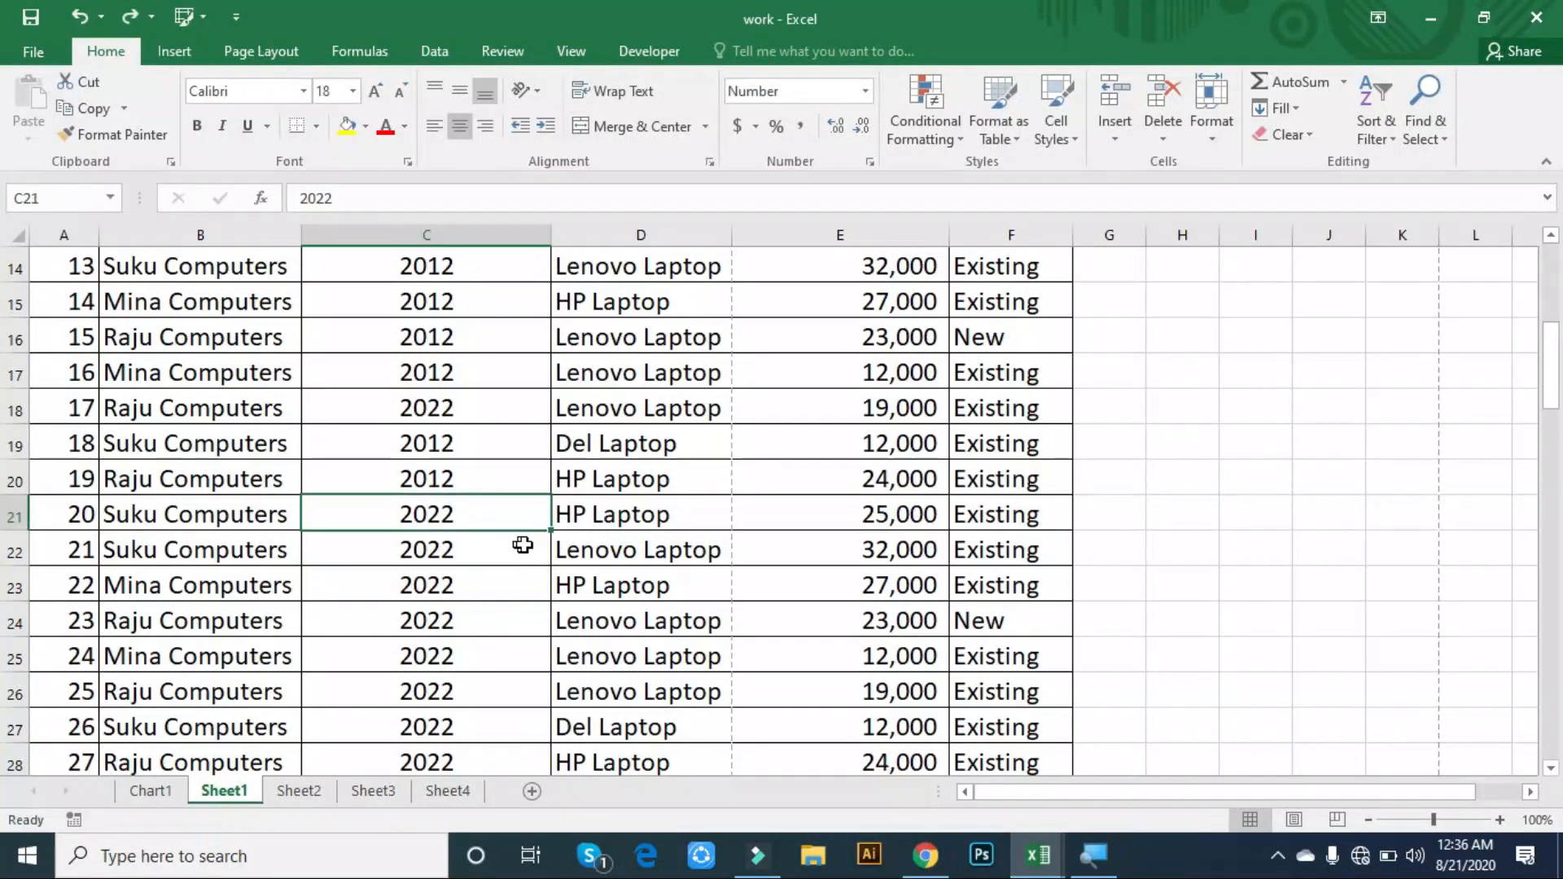
- Move the Lenovo Laptop entry from cell D22 to H22 by cut and paste, and undo the move
{"action": "left_click", "coordinate": [560, 550]}
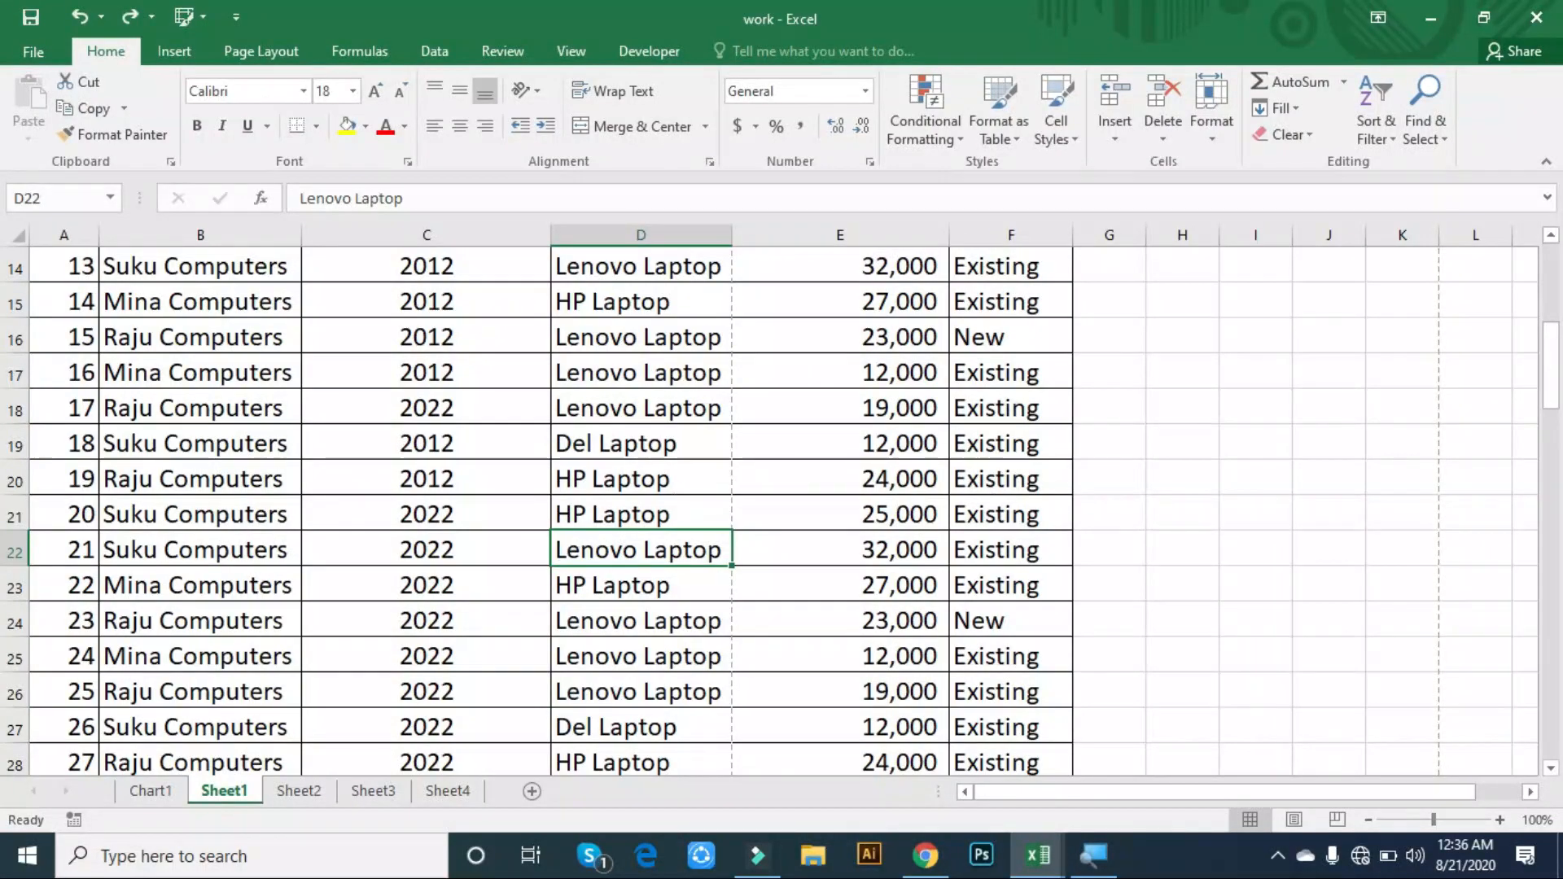
{"action": "left_click", "coordinate": [1356, 542]}
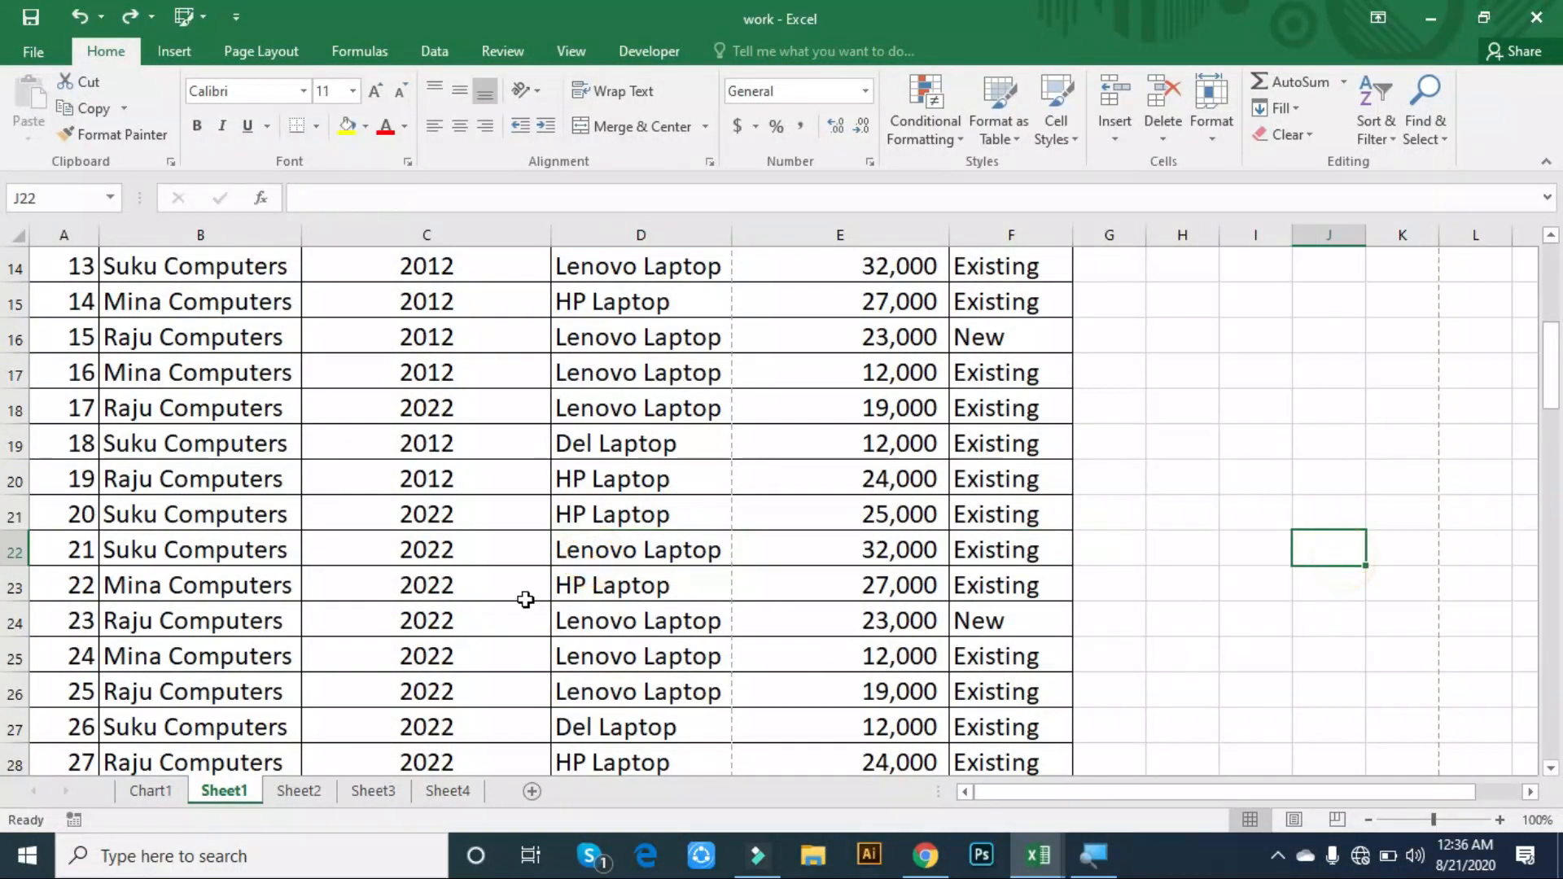
{"action": "left_click", "coordinate": [623, 552]}
{"action": "key", "text": "ctrl+c"}
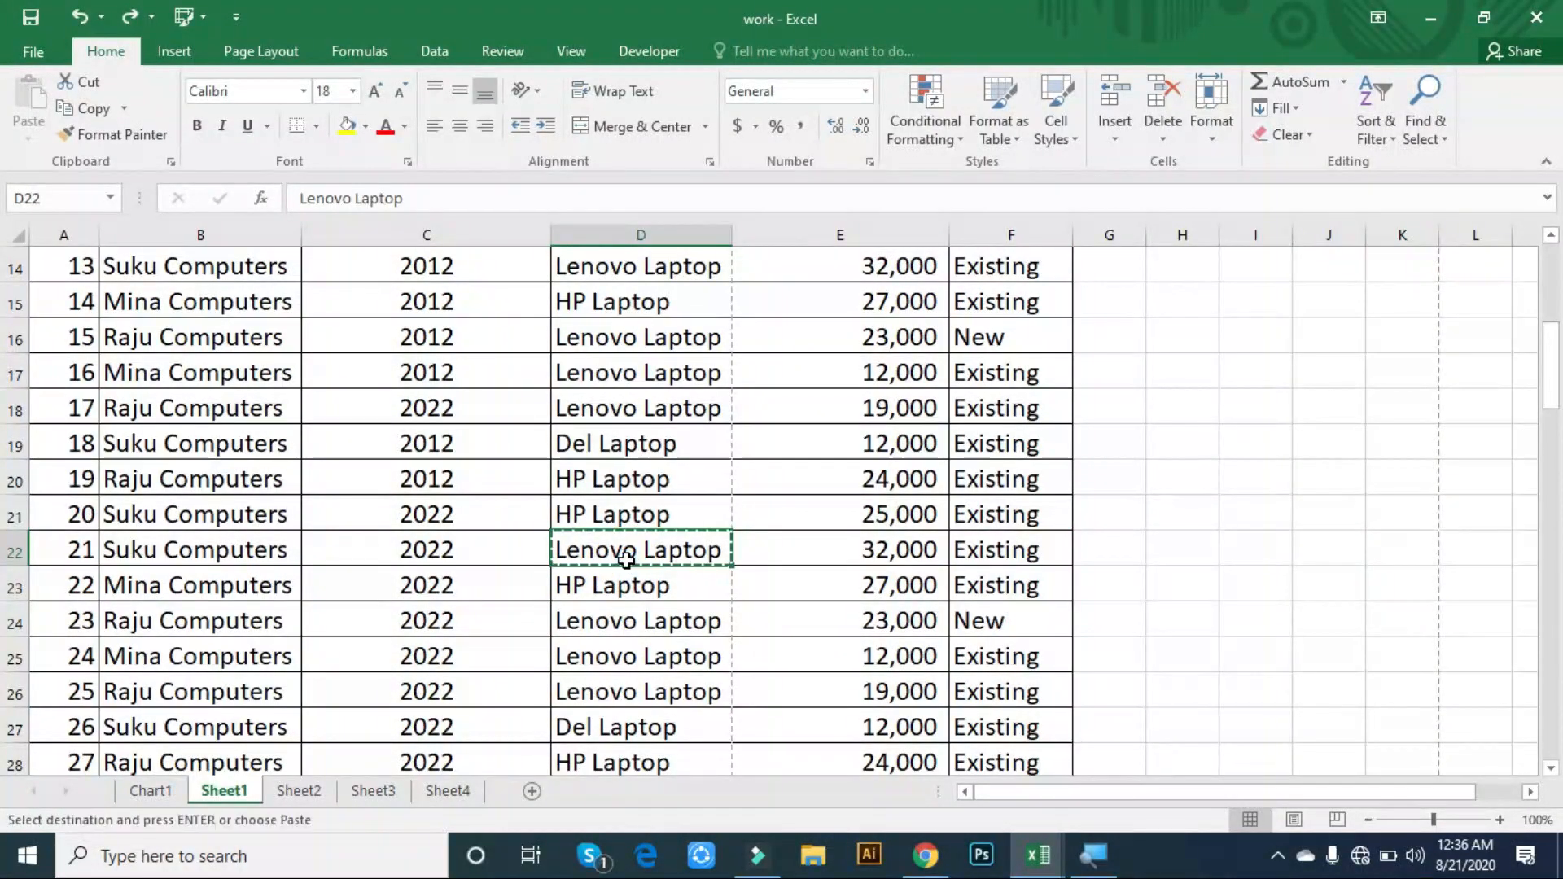
{"action": "left_click", "coordinate": [1145, 559]}
{"action": "key", "text": "Escape"}
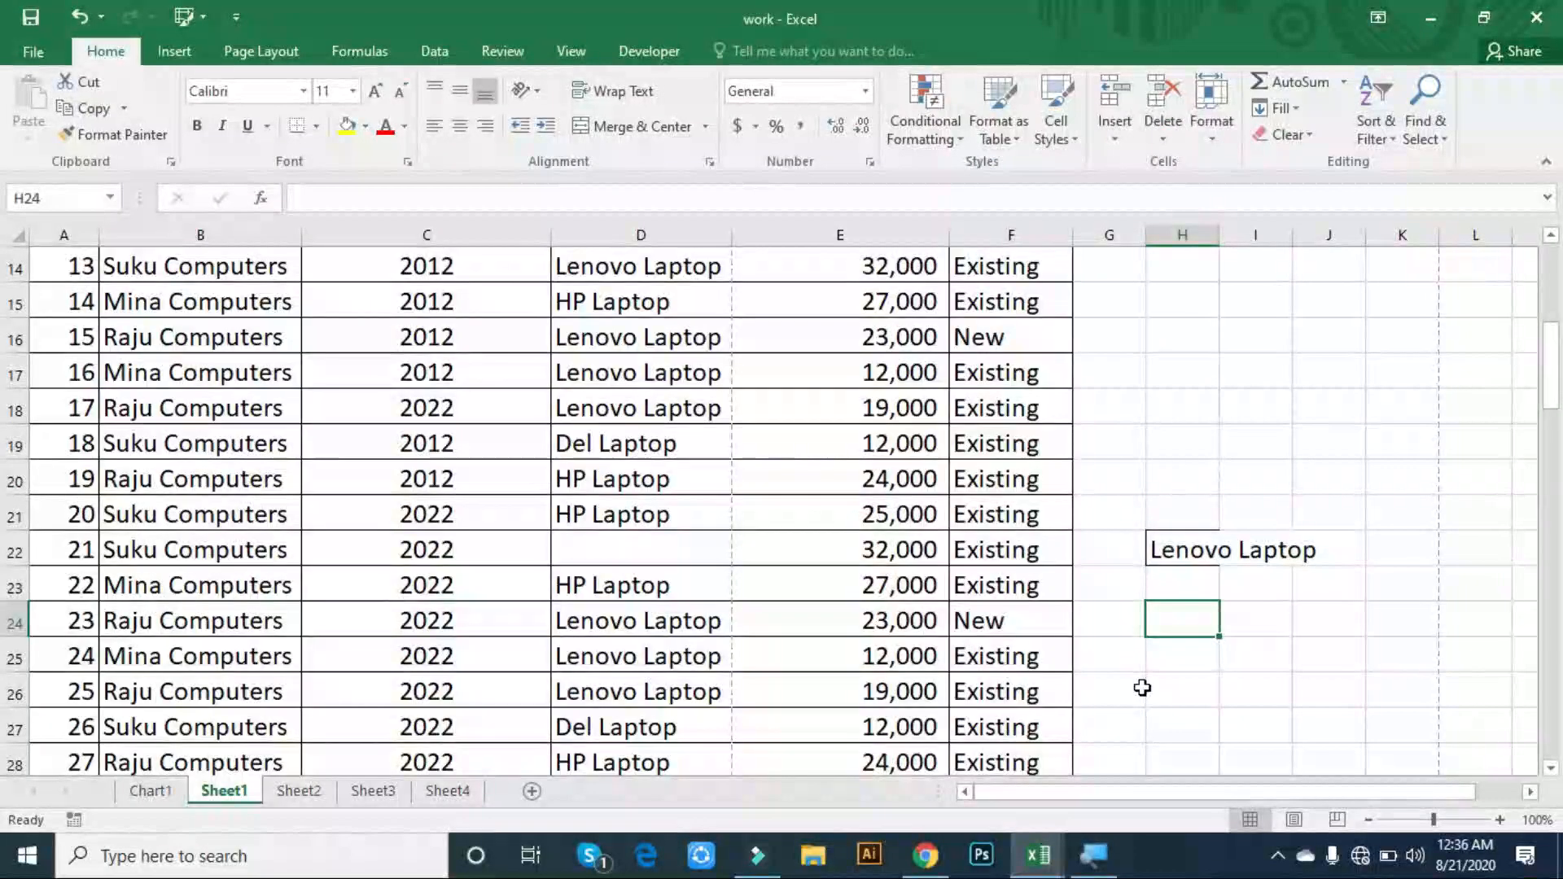
{"action": "key", "text": "ctrl+z"}
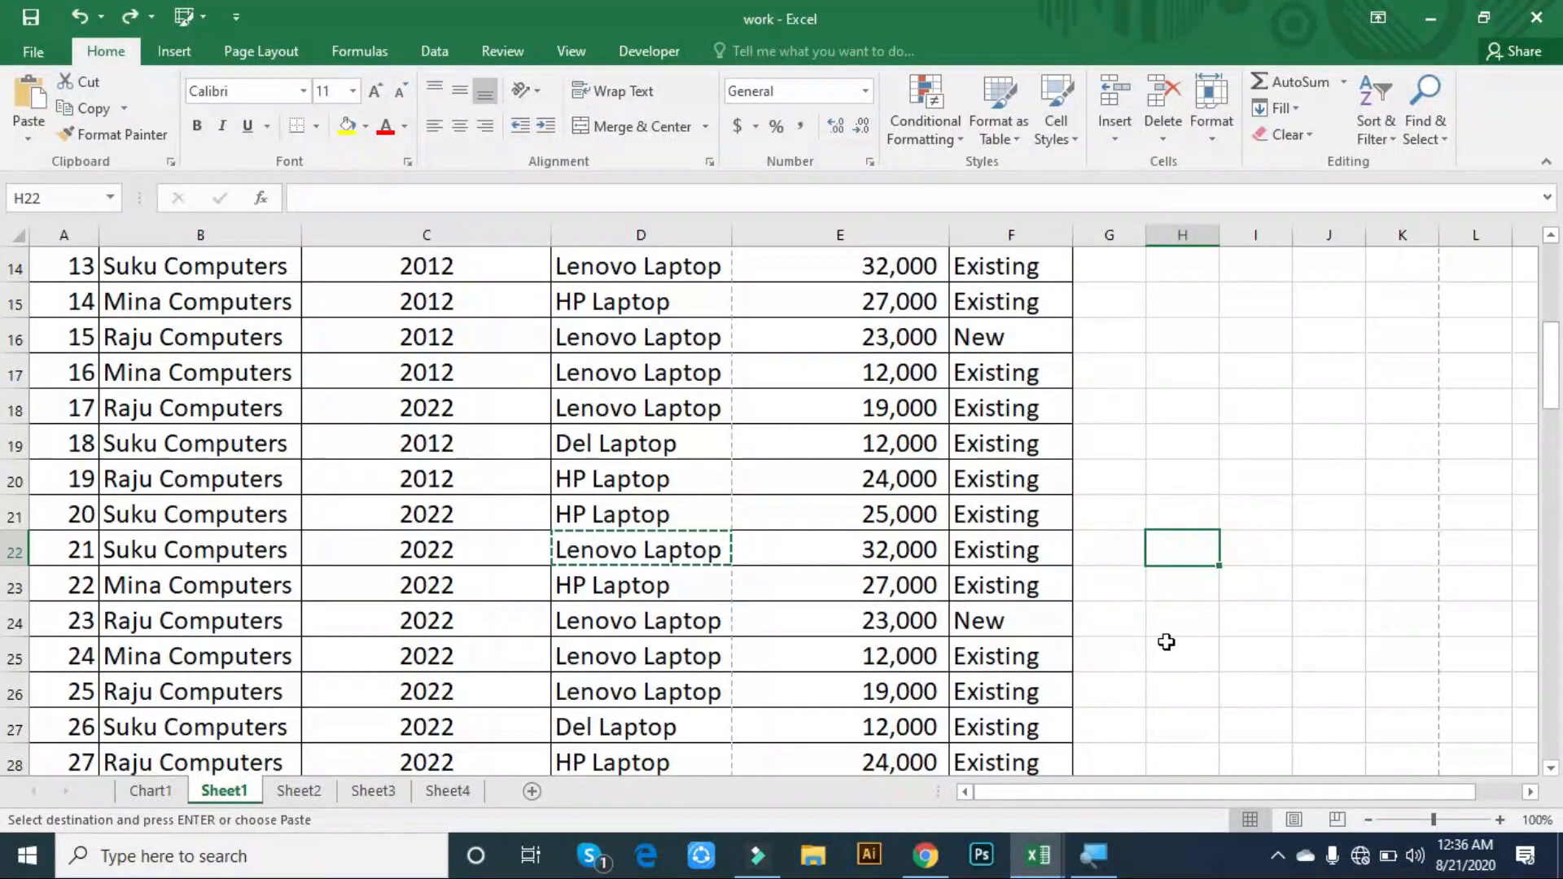
{"action": "key", "text": "ctrl+x"}
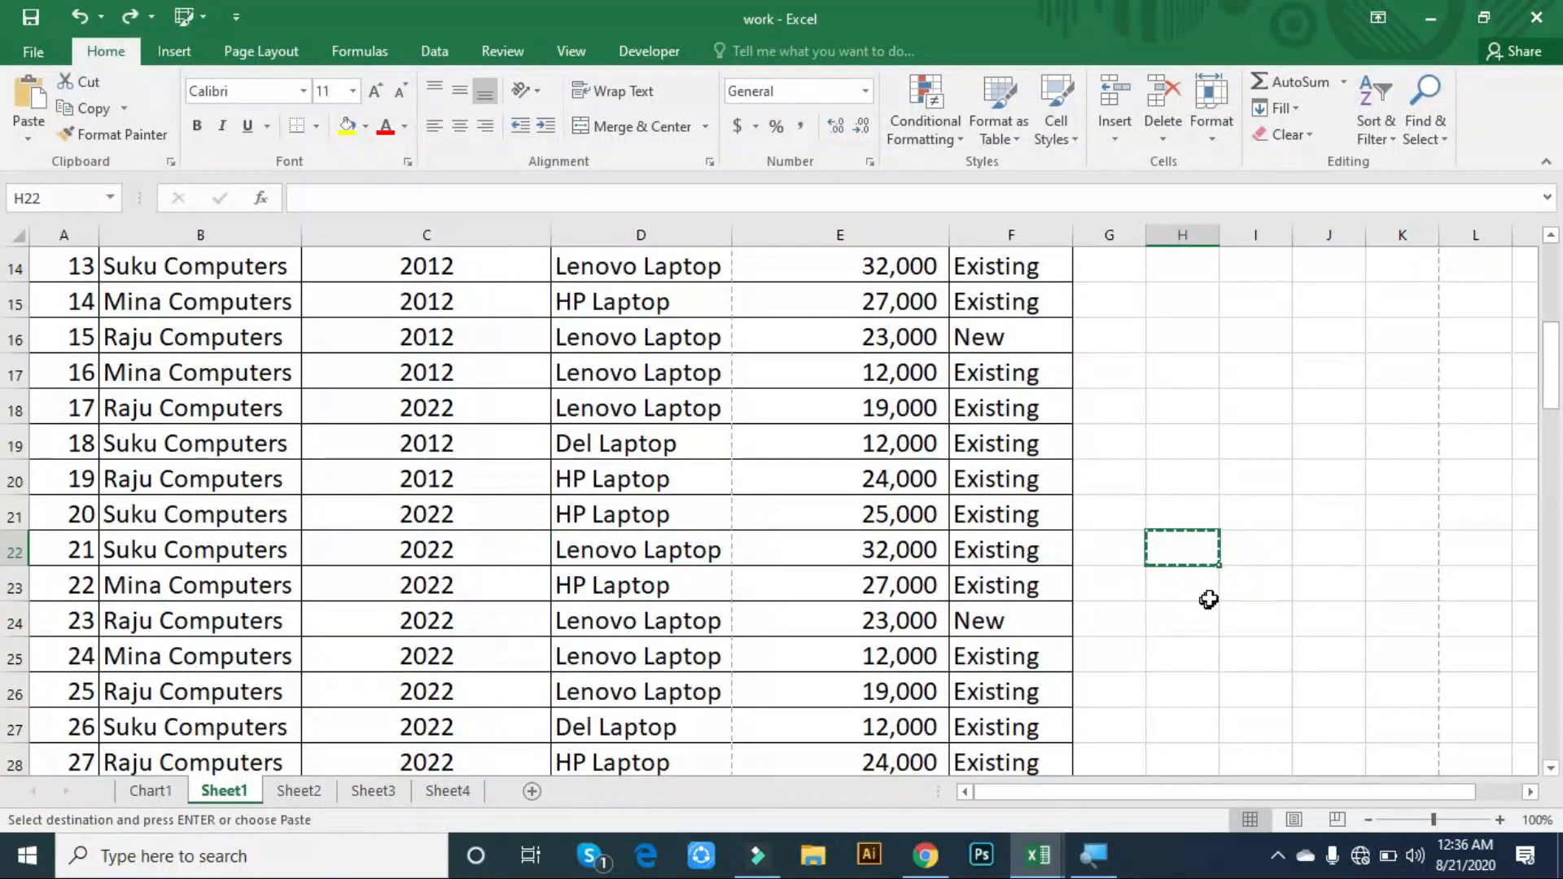
{"action": "key", "text": "ctrl+v"}
- Copy the Lenovo Laptop entry from cell D22 into cells H22, H24 and H20, and leave copy mode
{"action": "left_click", "coordinate": [606, 553]}
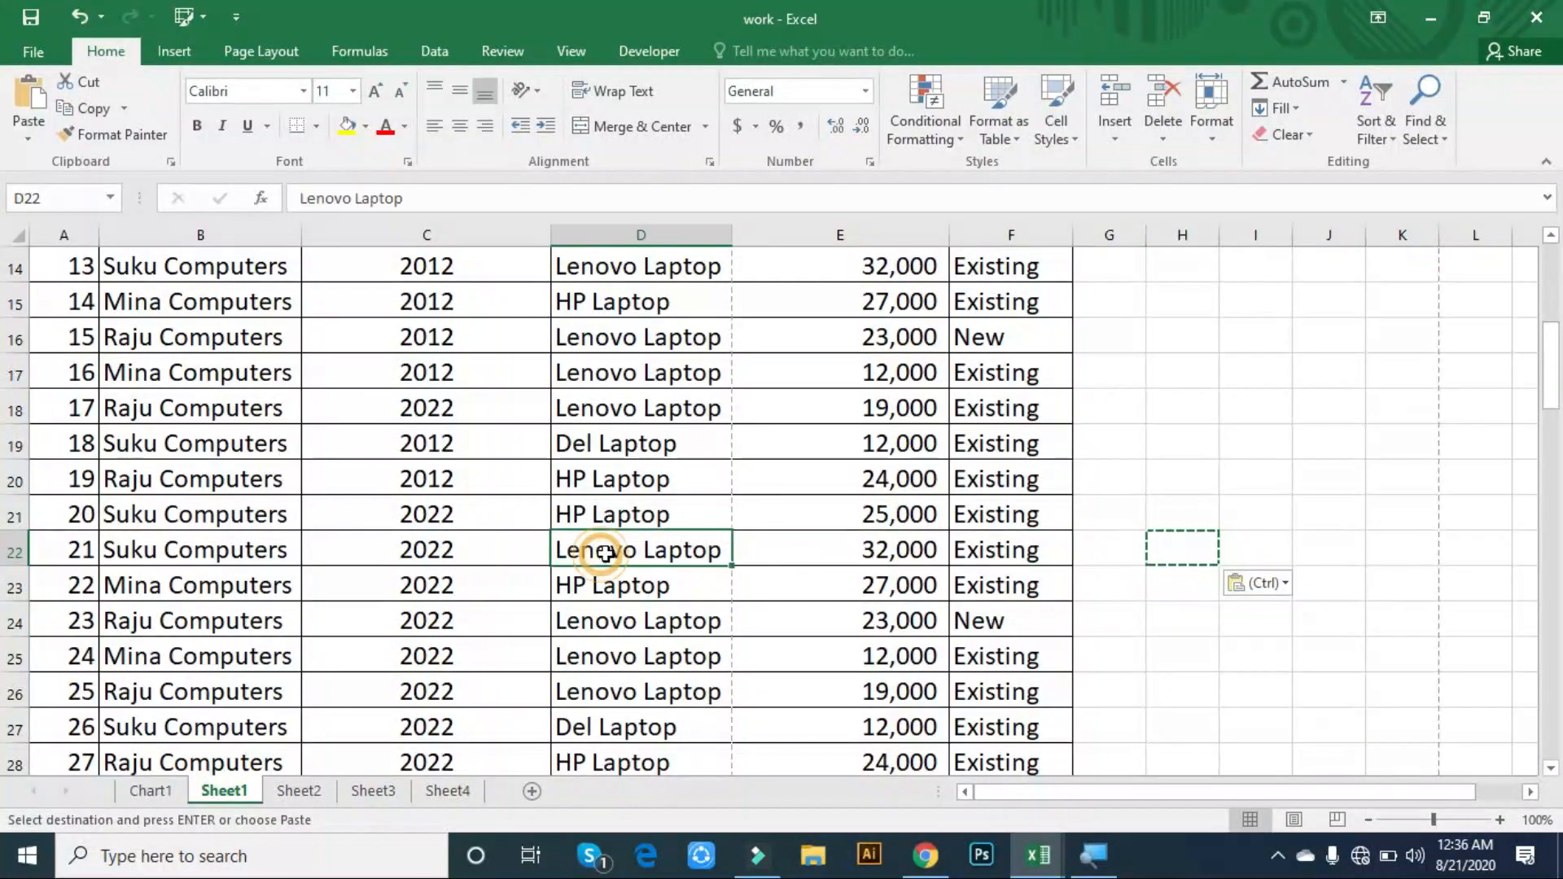
{"action": "key", "text": "ctrl+c"}
{"action": "left_click", "coordinate": [1166, 558]}
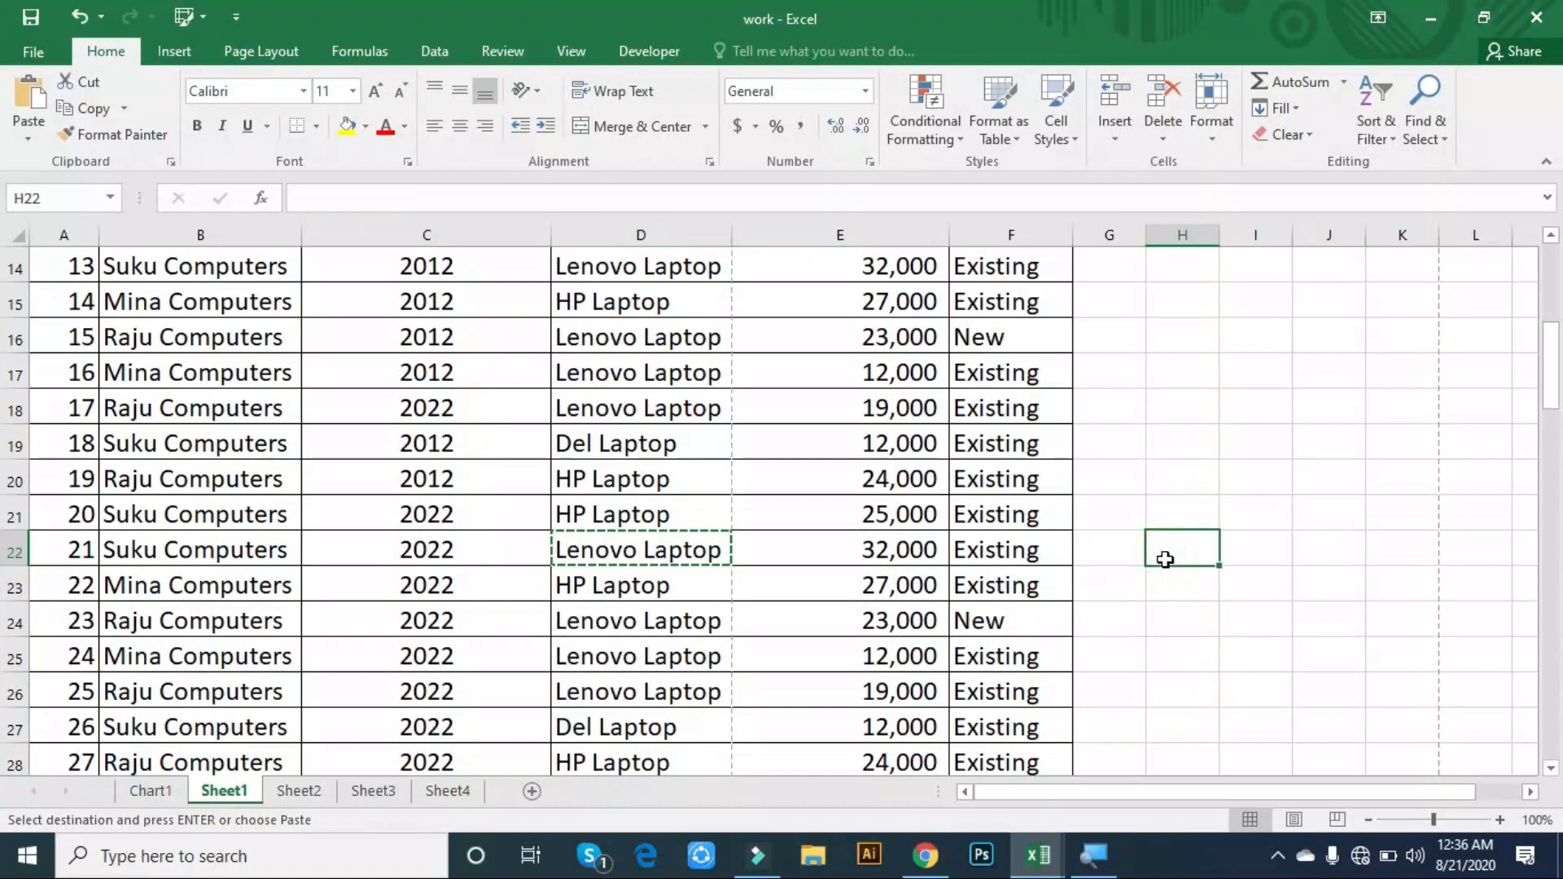
{"action": "key", "text": "ctrl+v"}
{"action": "left_click", "coordinate": [1151, 618]}
{"action": "key", "text": "ctrl+v"}
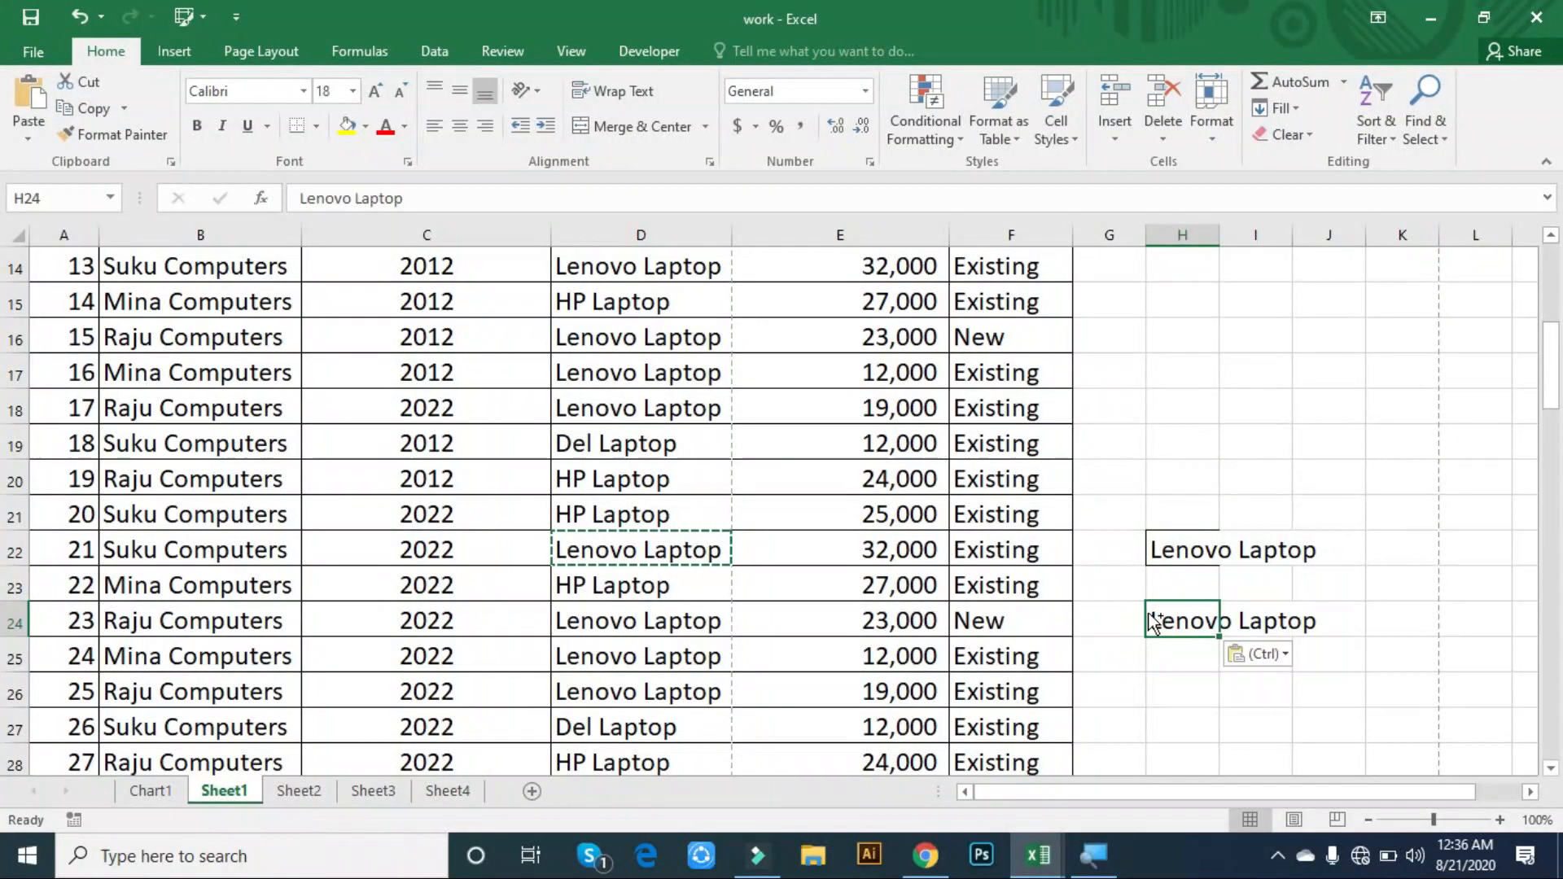
{"action": "left_click", "coordinate": [1169, 472]}
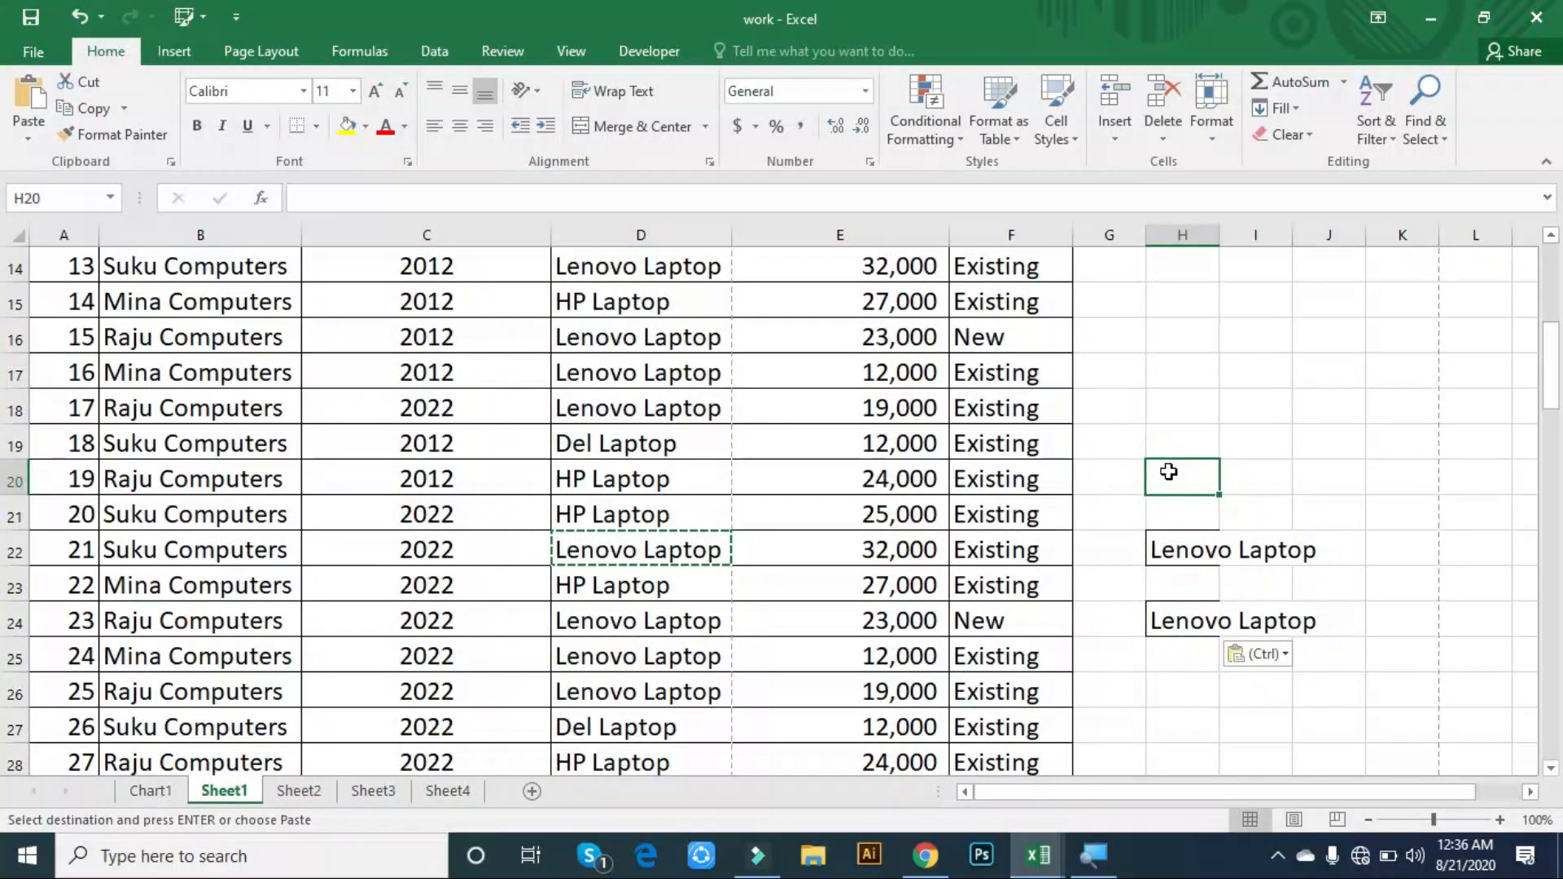
{"action": "key", "text": "ctrl+v"}
{"action": "left_click", "coordinate": [1189, 583]}
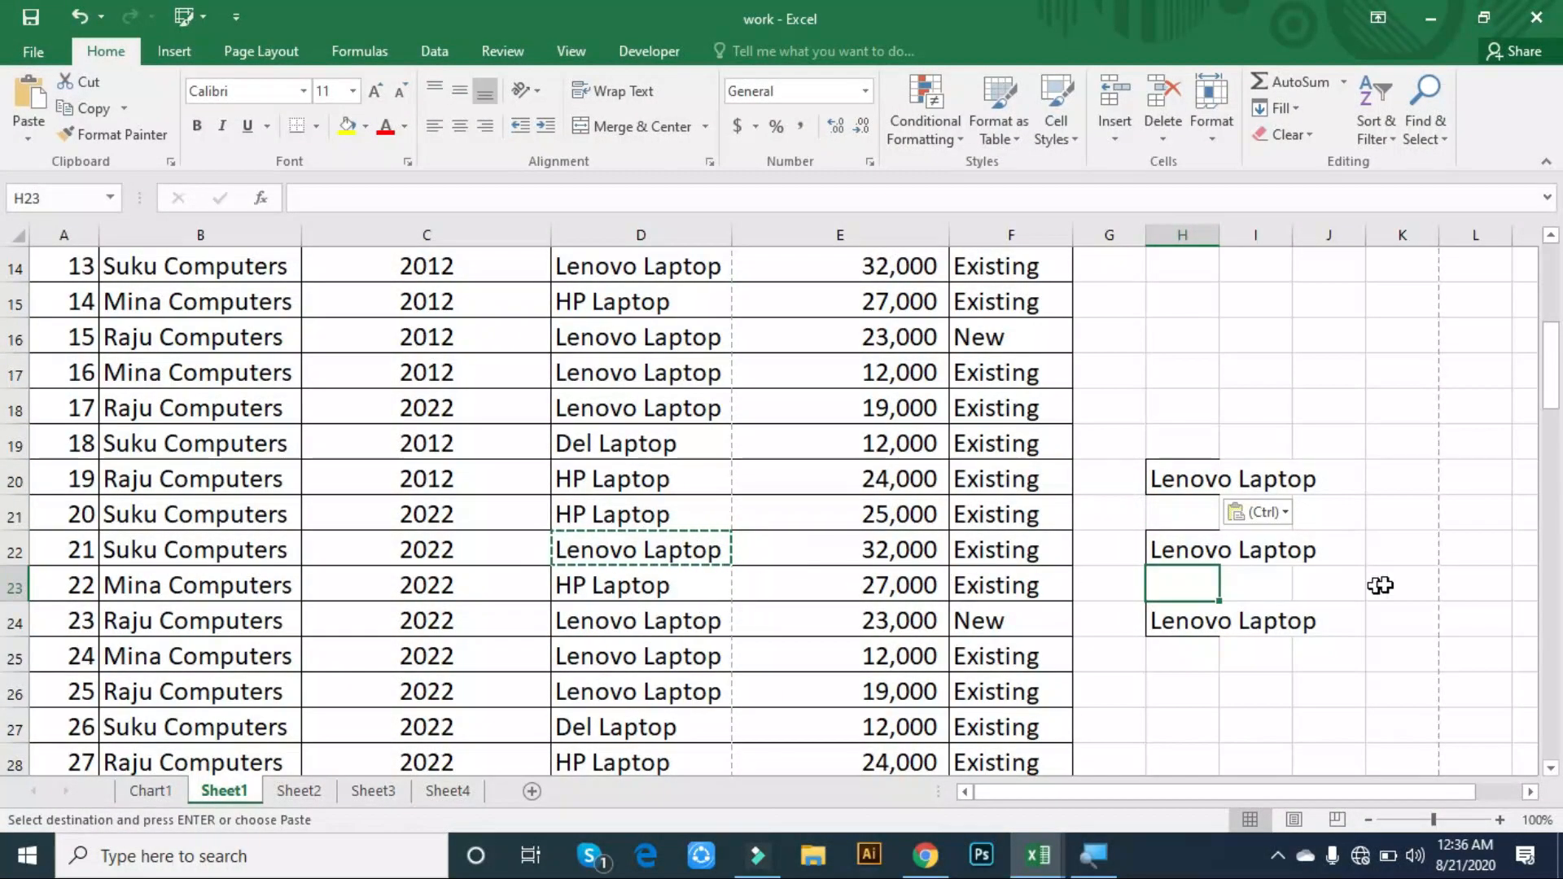
{"action": "left_click", "coordinate": [867, 517]}
{"action": "double_click", "coordinate": [816, 466]}
{"action": "left_click", "coordinate": [1386, 382]}
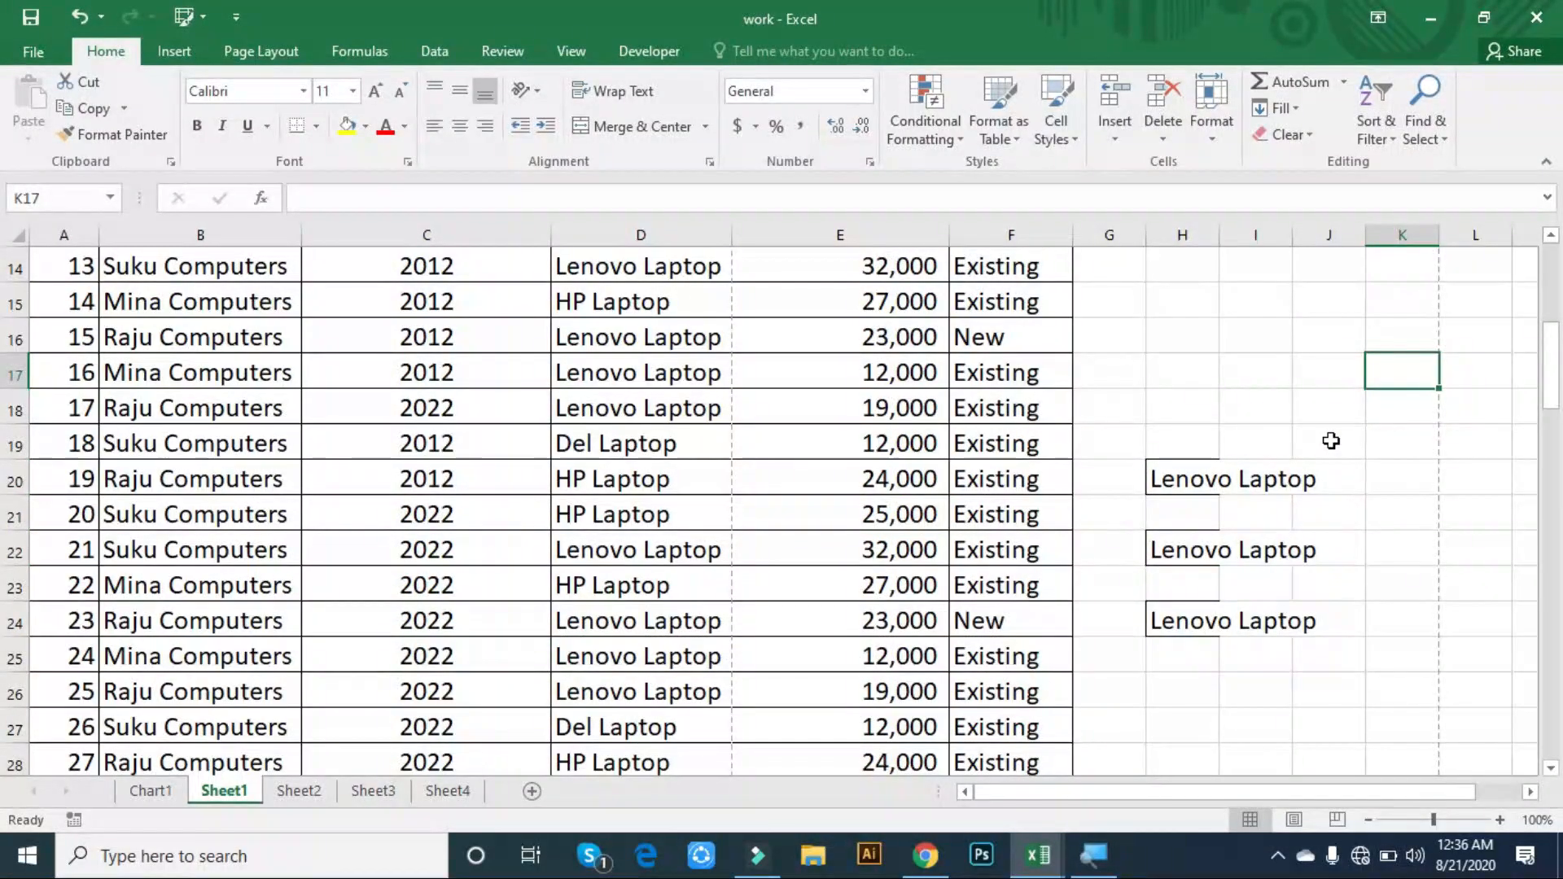
{"action": "left_click_drag", "start_coordinate": [1116, 442], "coordinate": [1354, 656]}
{"action": "left_click", "coordinate": [899, 658]}
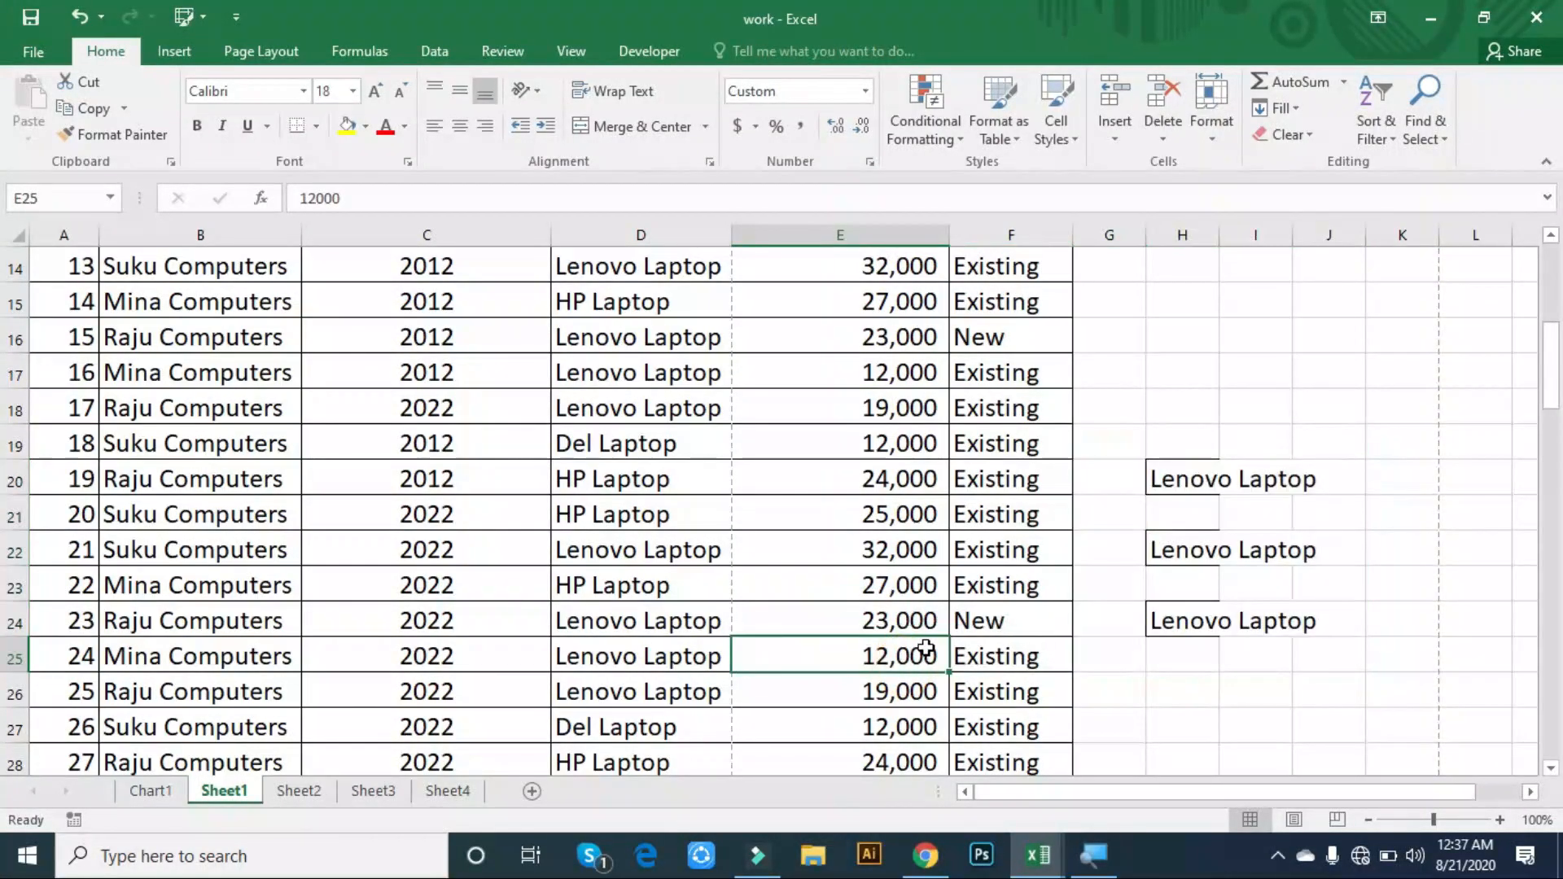
{"action": "left_click", "coordinate": [914, 588]}
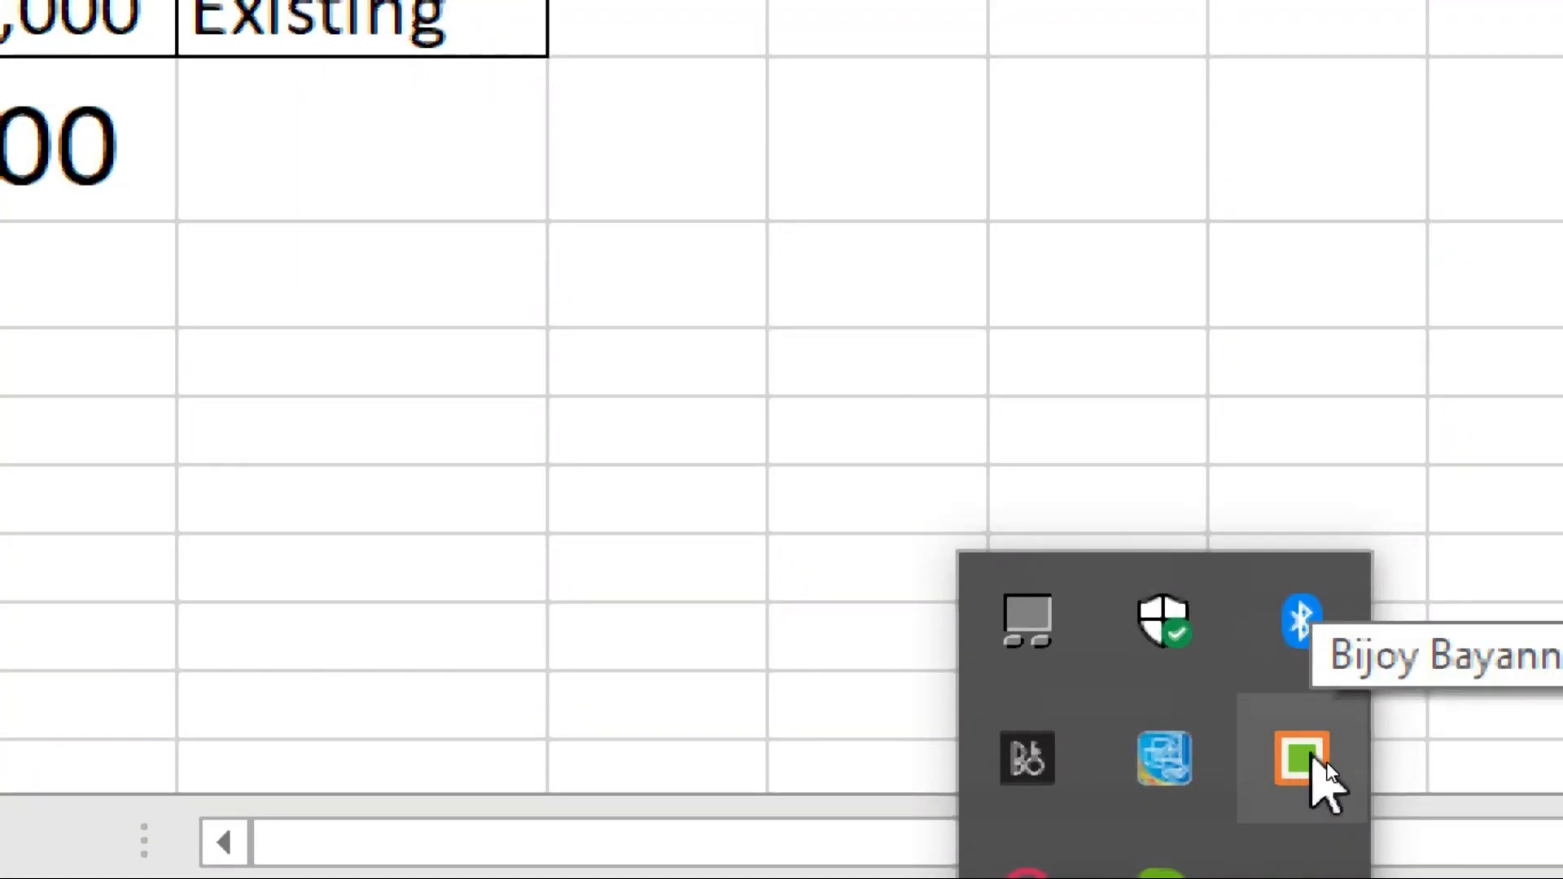
- Switch the Bijoy Bayanno keyboard to English input and return to the worksheet
{"action": "left_click", "coordinate": [1312, 759]}
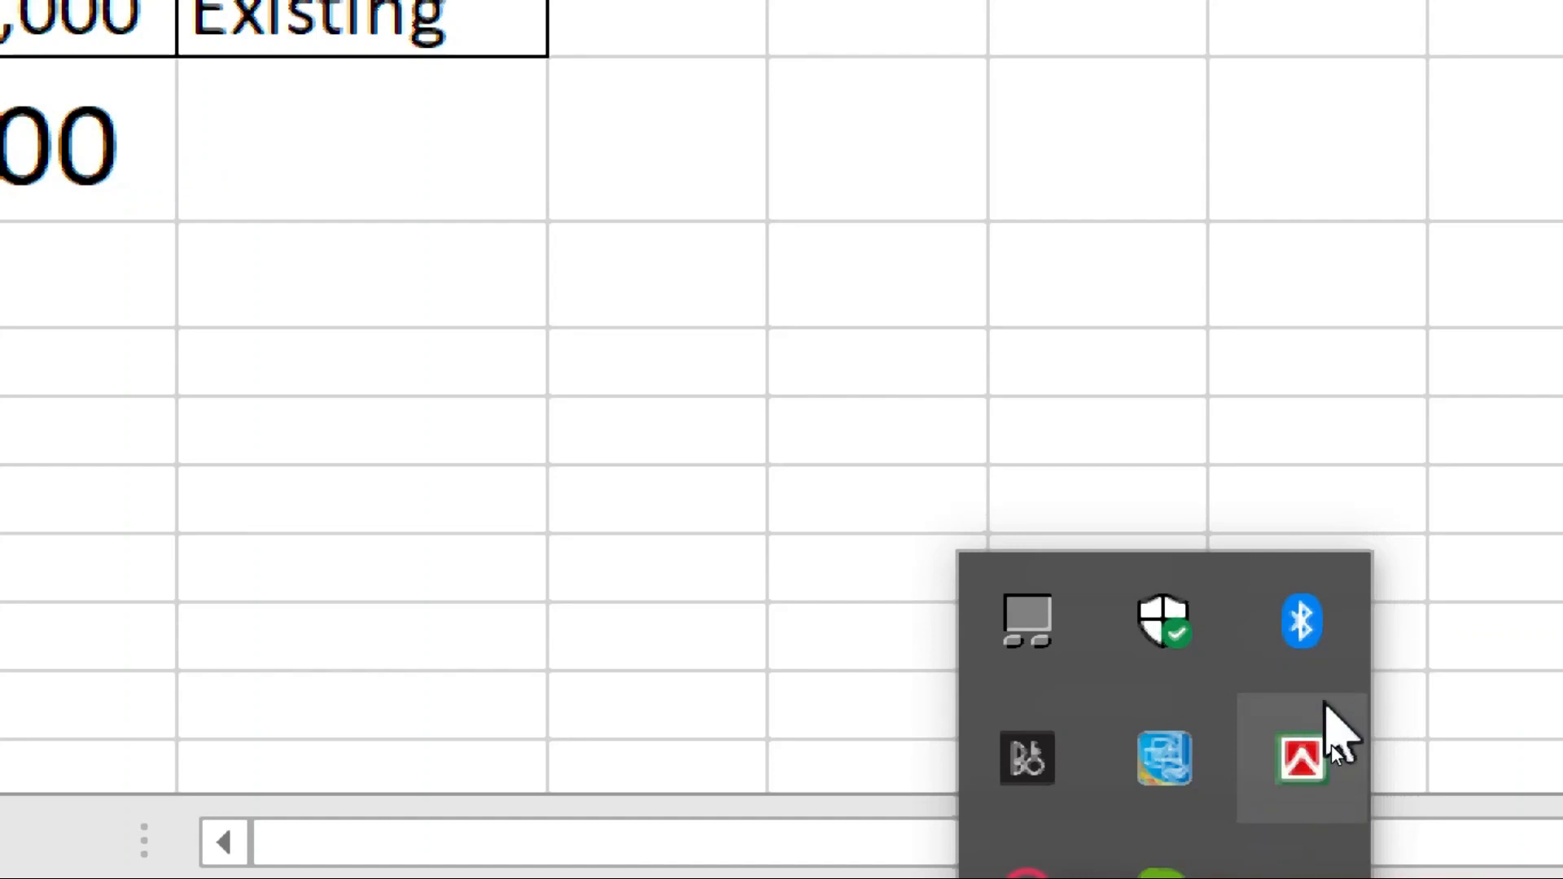
{"action": "right_click", "coordinate": [1310, 745]}
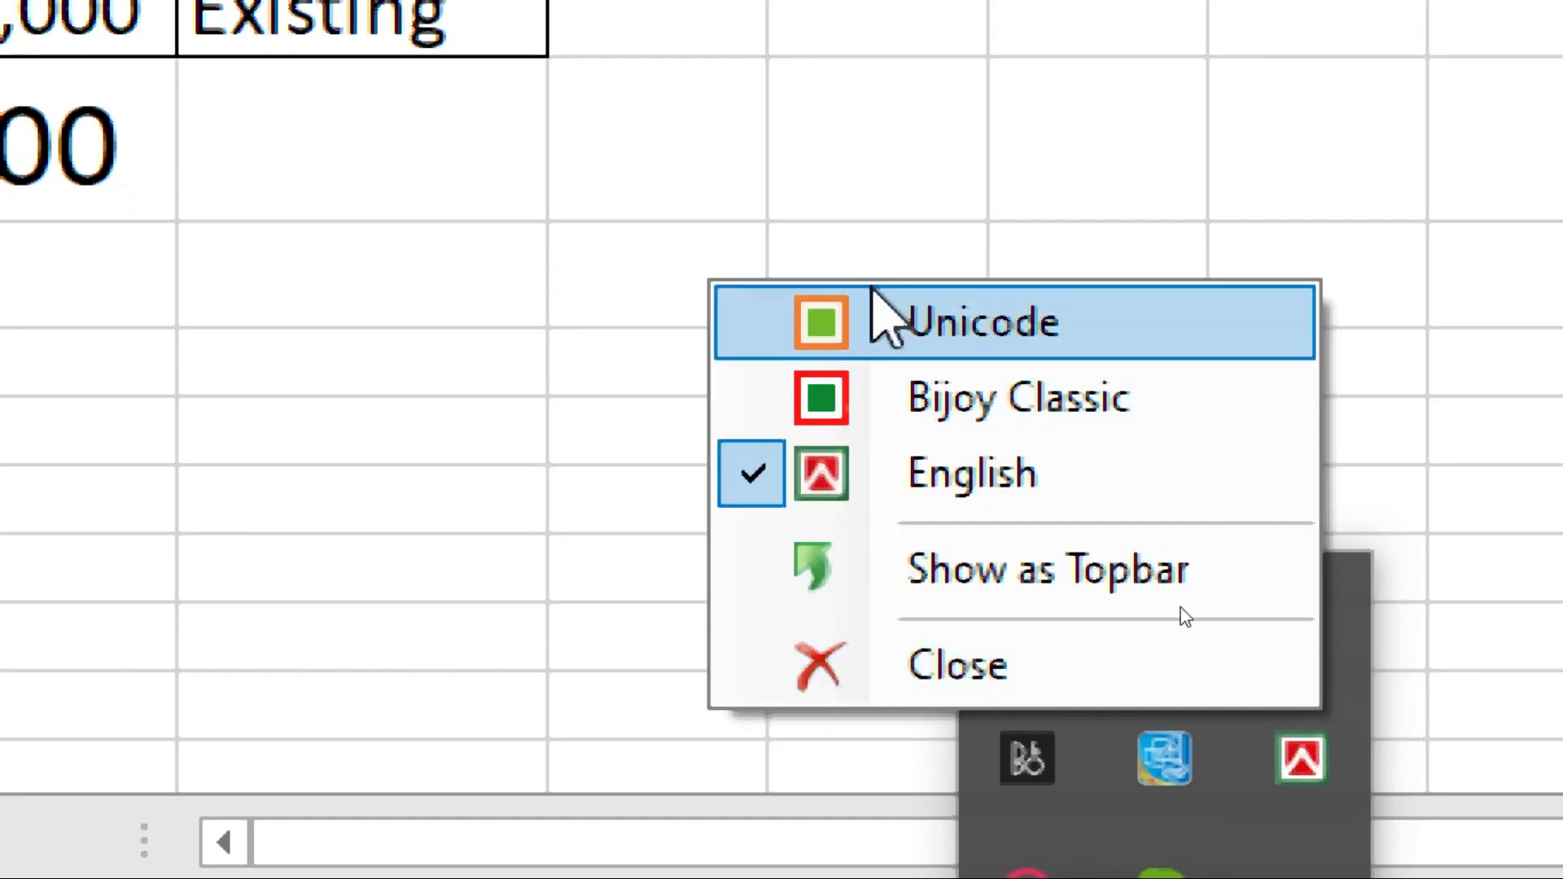
{"action": "left_click", "coordinate": [963, 458]}
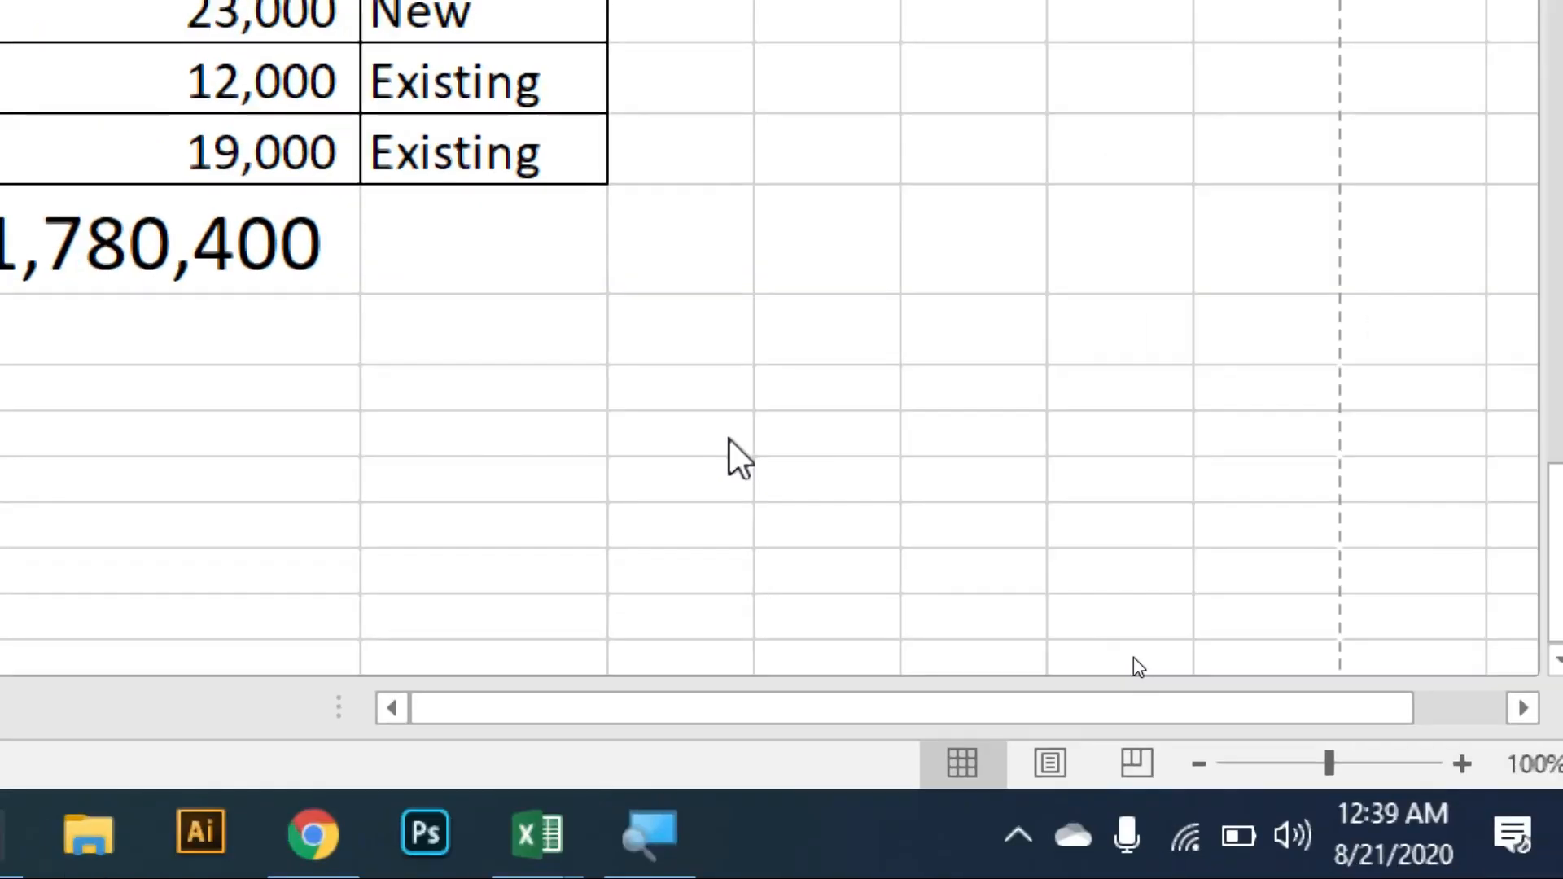
{"action": "key", "text": "super"}
{"action": "left_click", "coordinate": [1103, 604]}
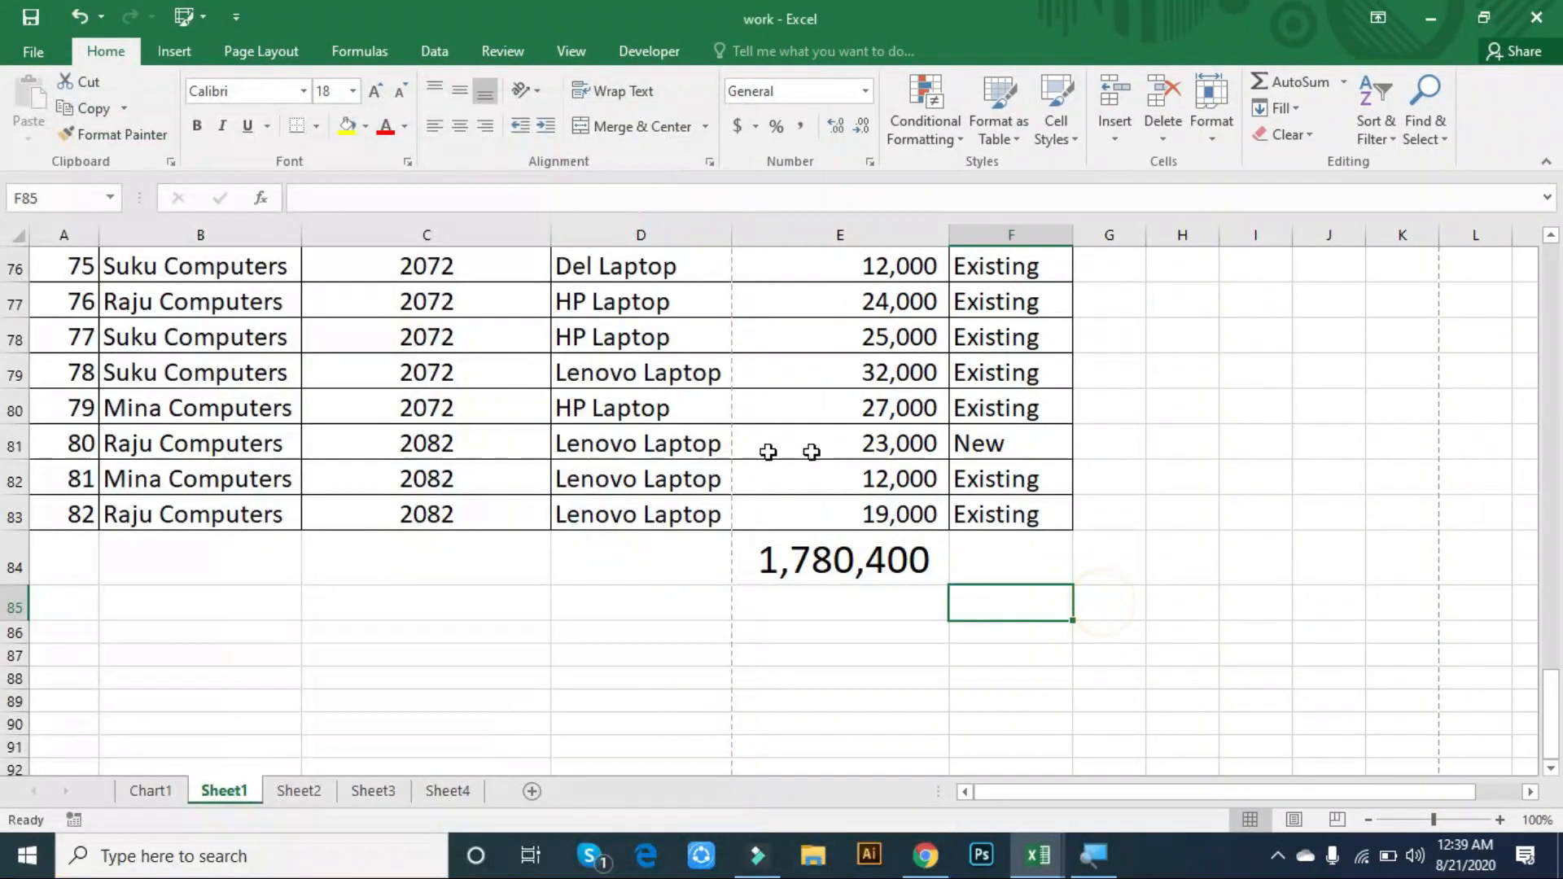
- Copy the total in cell E84 and paste it into F84 as values only
{"action": "left_click", "coordinate": [897, 581]}
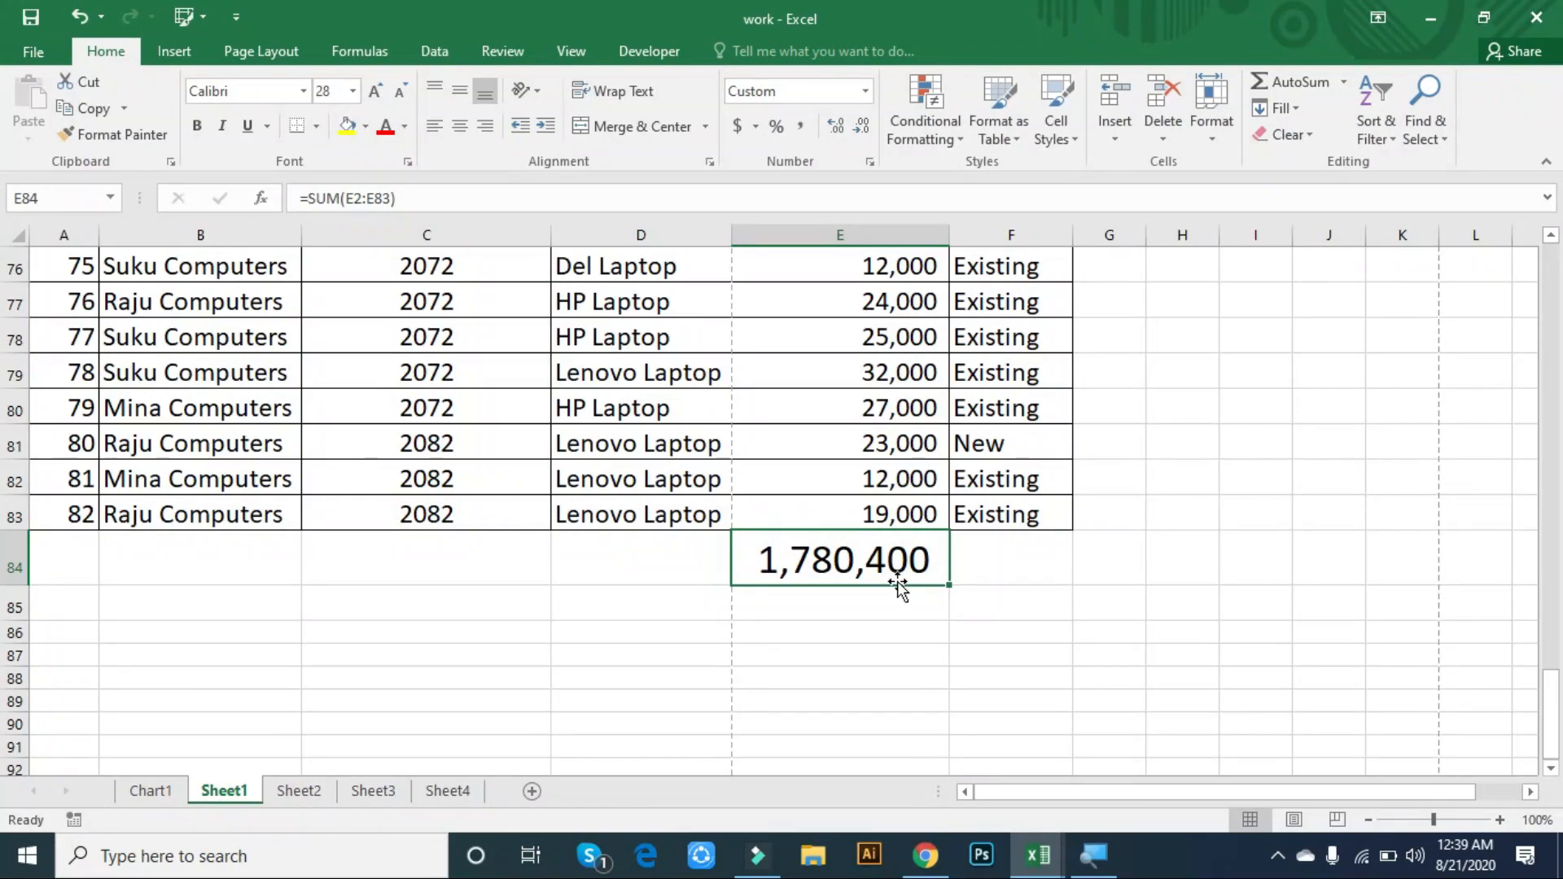
{"action": "key", "text": "ctrl+c"}
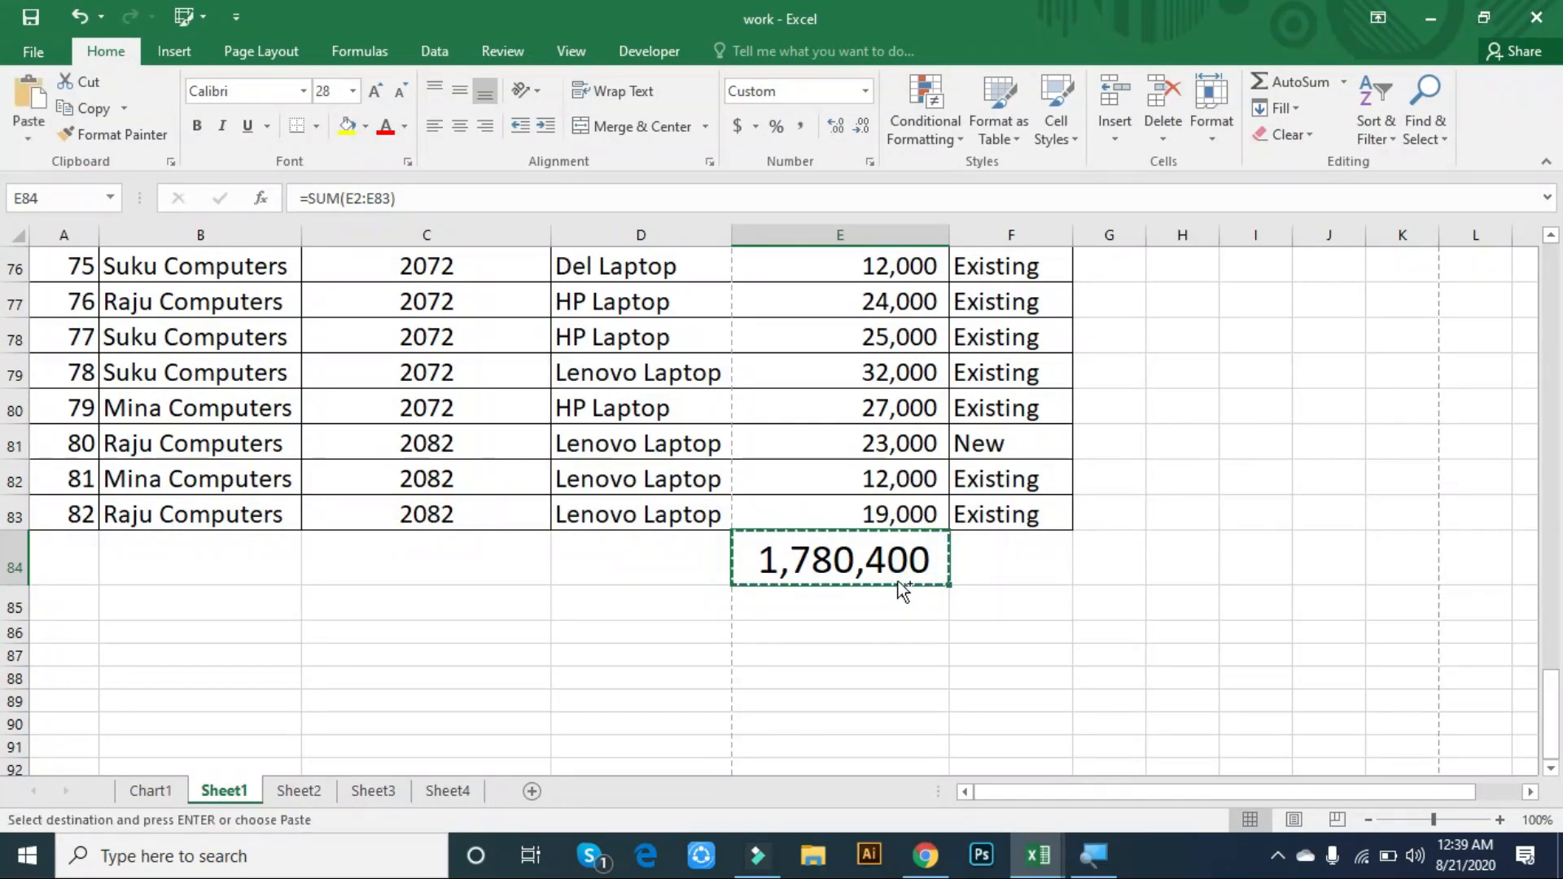
{"action": "left_click", "coordinate": [1061, 567]}
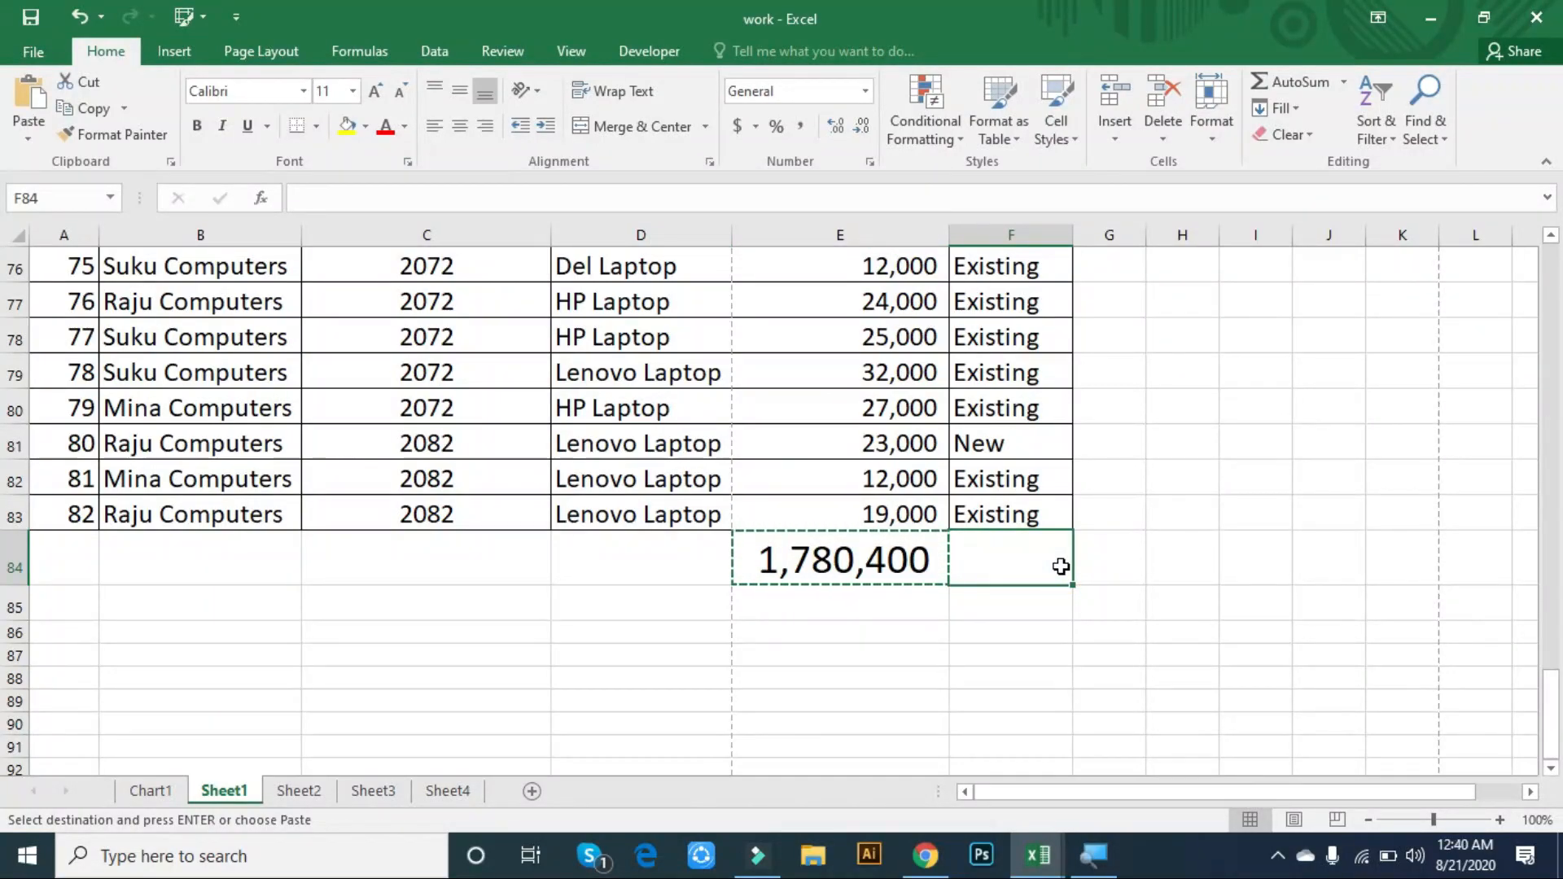
{"action": "key", "text": "alt+h"}
{"action": "key", "text": "v"}
{"action": "key", "text": "v"}
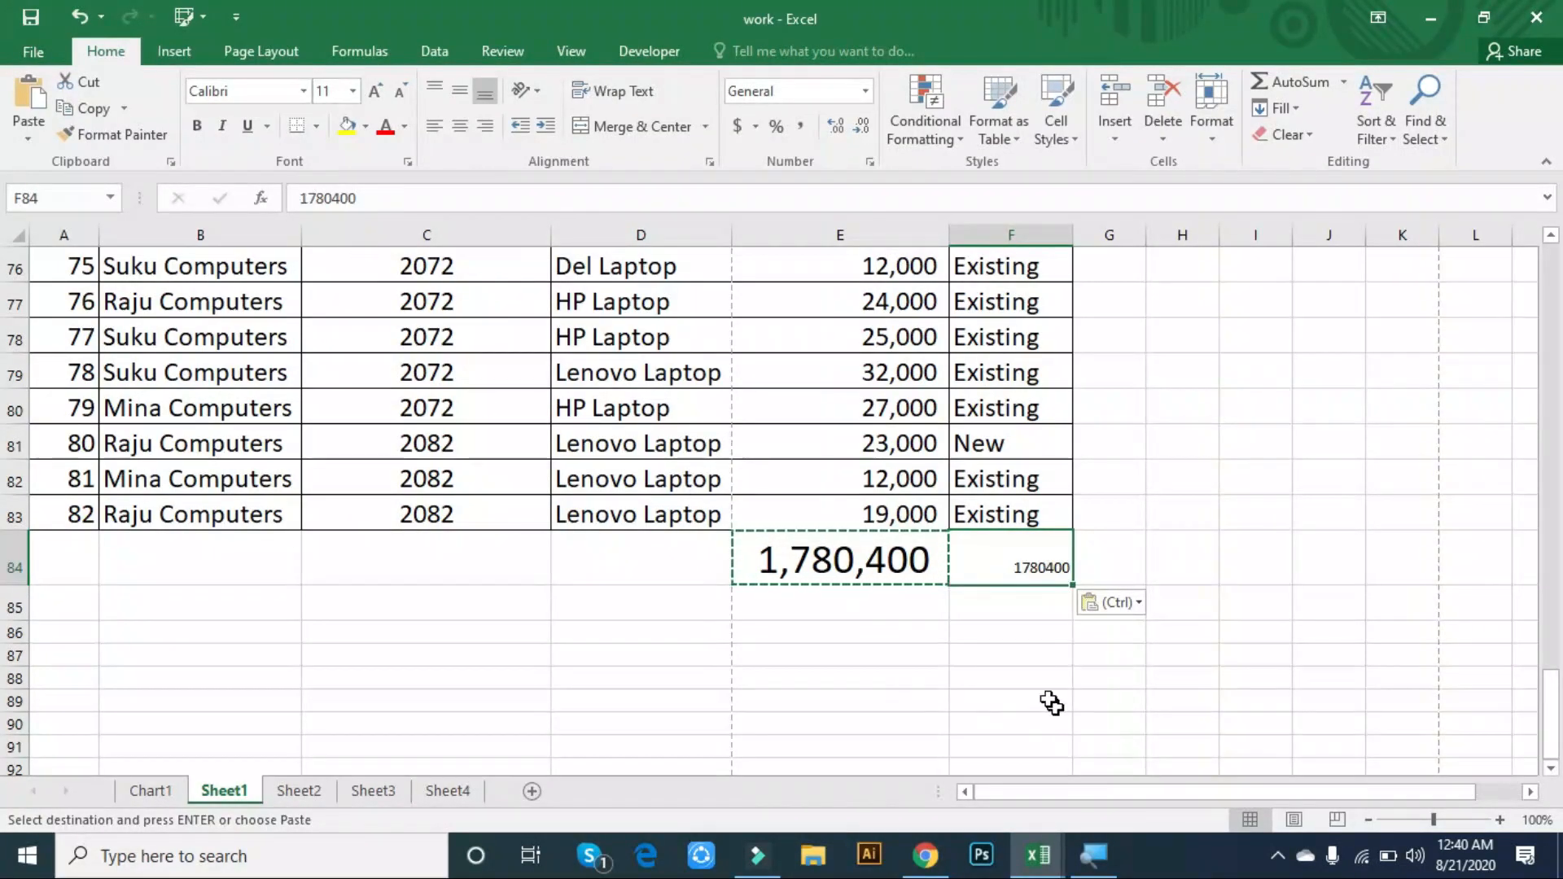
{"action": "left_click", "coordinate": [864, 560]}
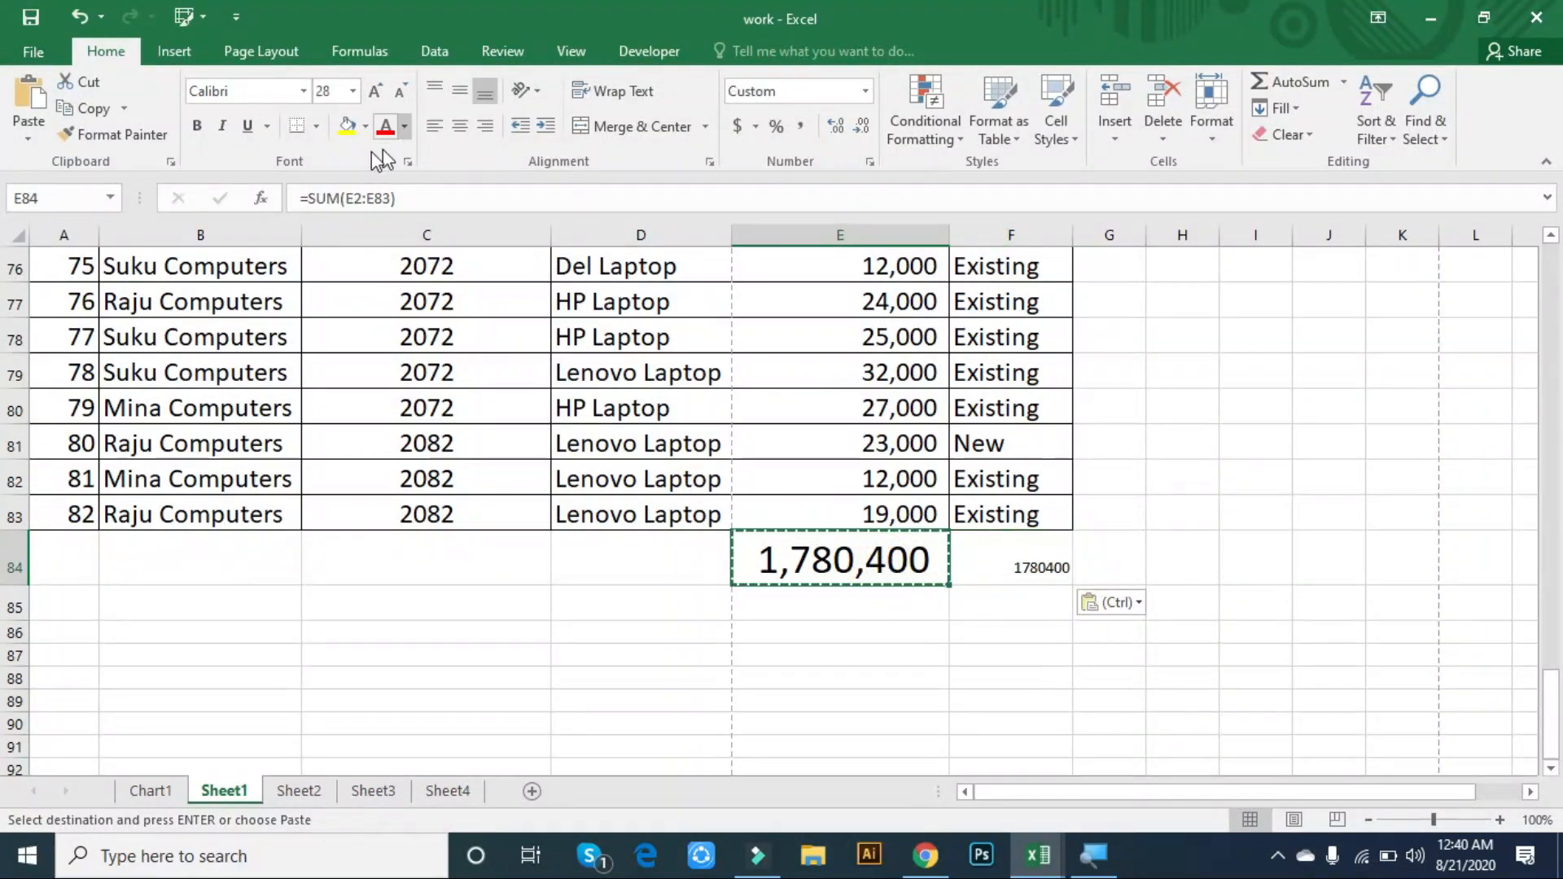
{"action": "left_click", "coordinate": [581, 693]}
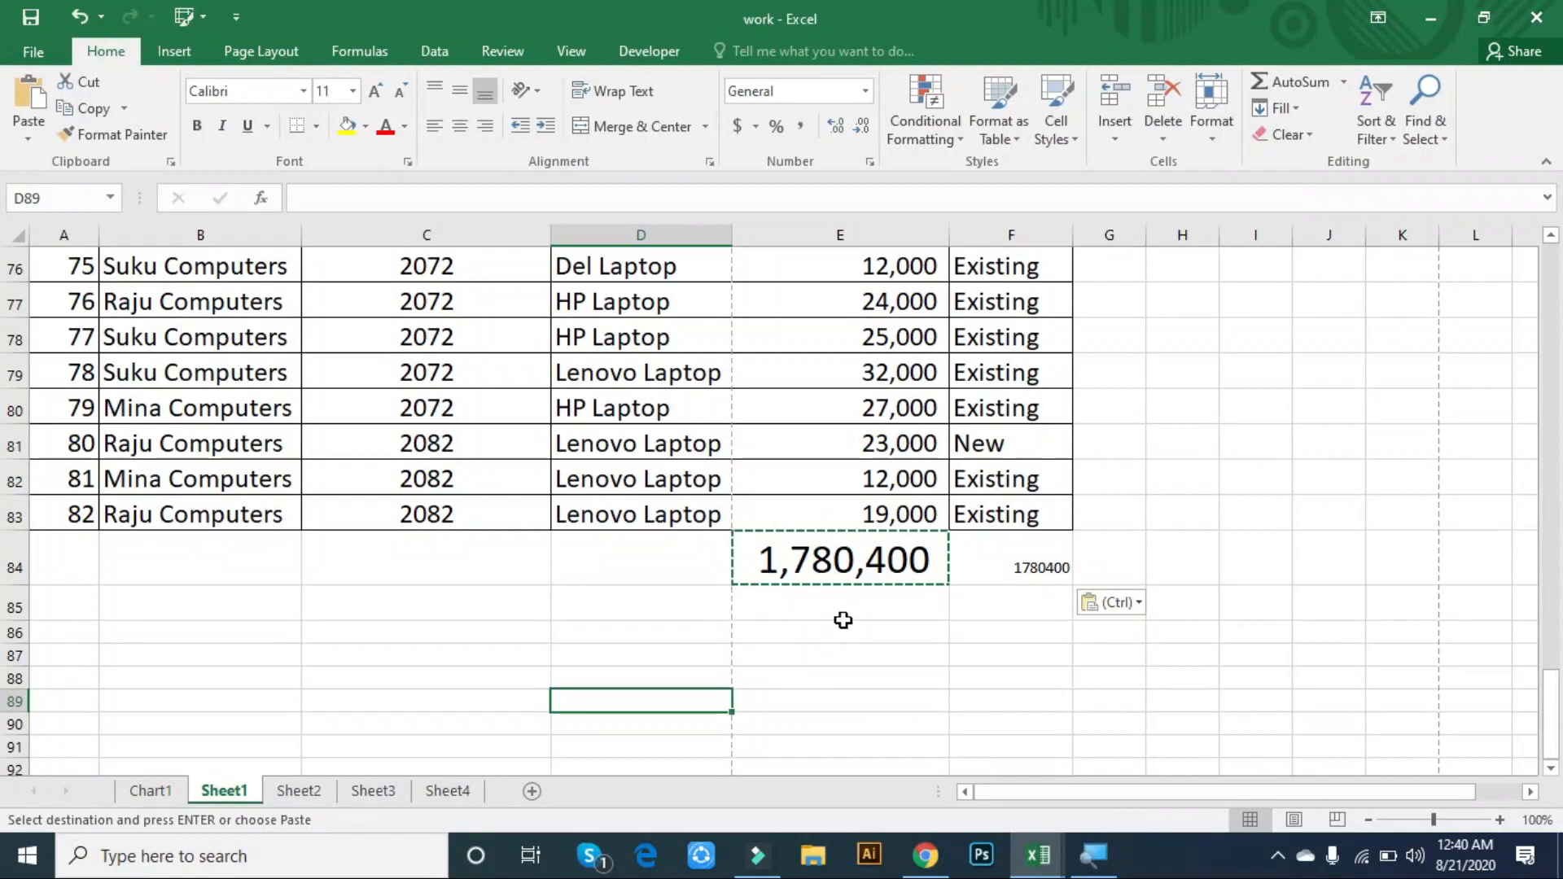
{"action": "left_click", "coordinate": [782, 562]}
{"action": "left_click", "coordinate": [722, 565]}
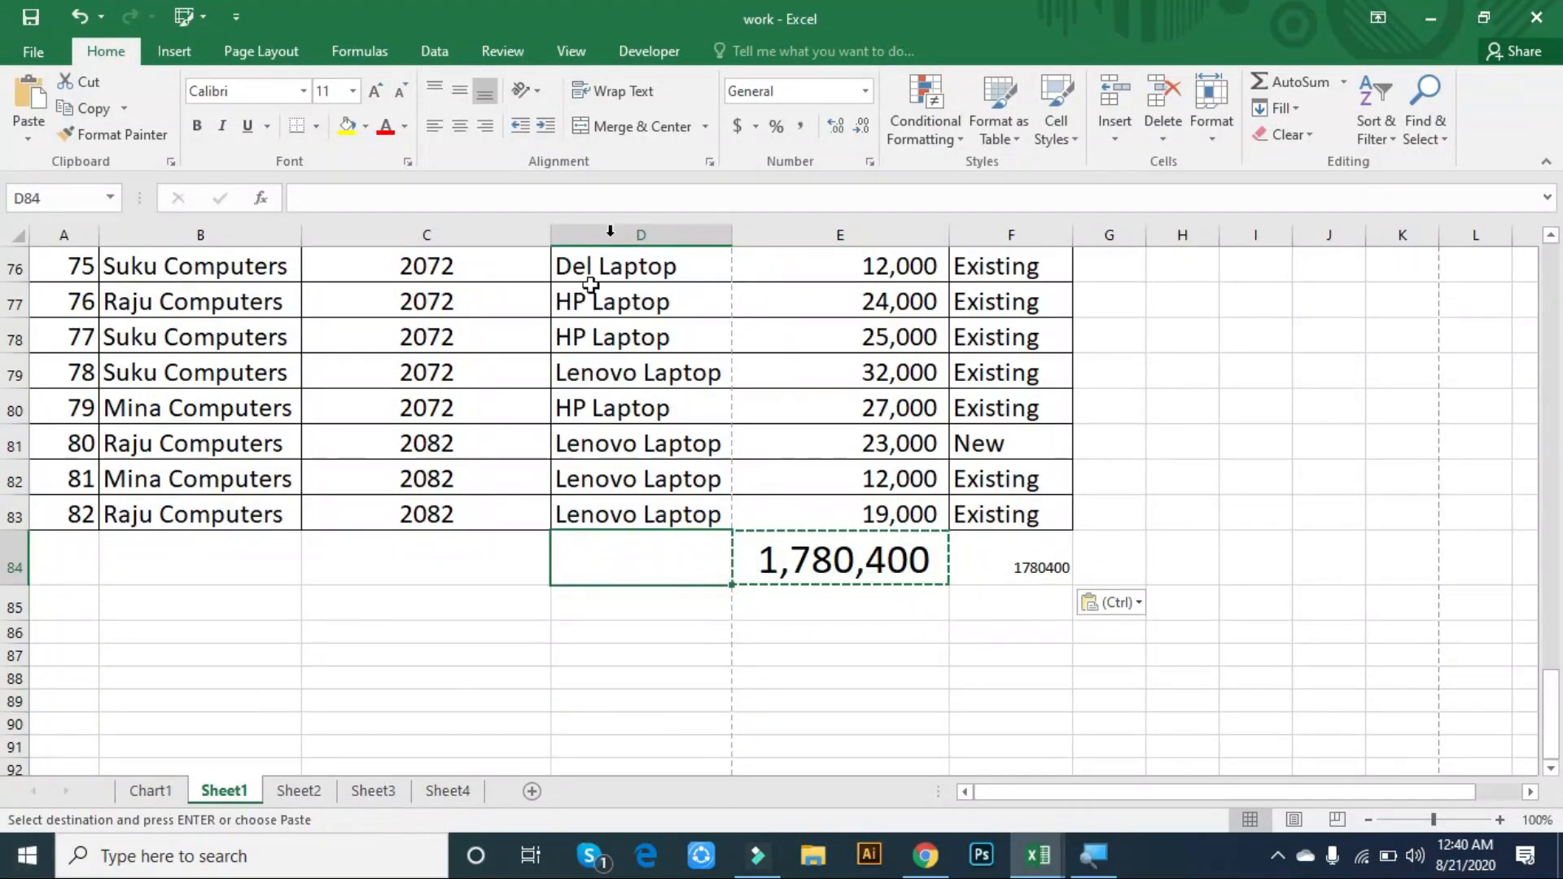
- Leave copy mode and apply all borders to the total row, cells A84 to F84
{"action": "left_click", "coordinate": [72, 568]}
{"action": "key", "text": "Escape"}
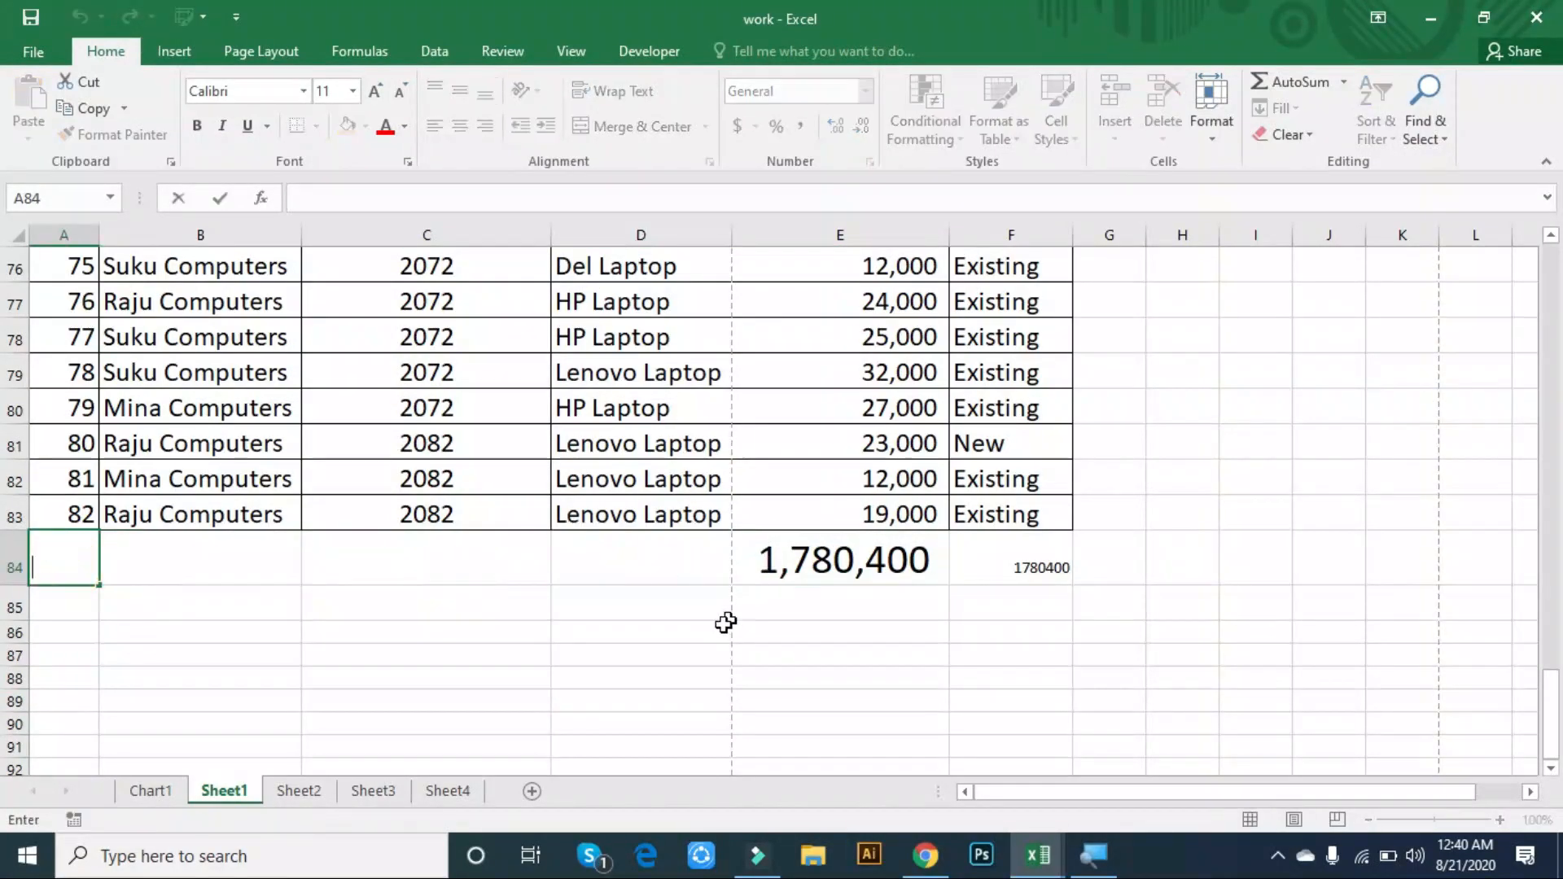
{"action": "left_click", "coordinate": [517, 619]}
{"action": "left_click", "coordinate": [56, 559]}
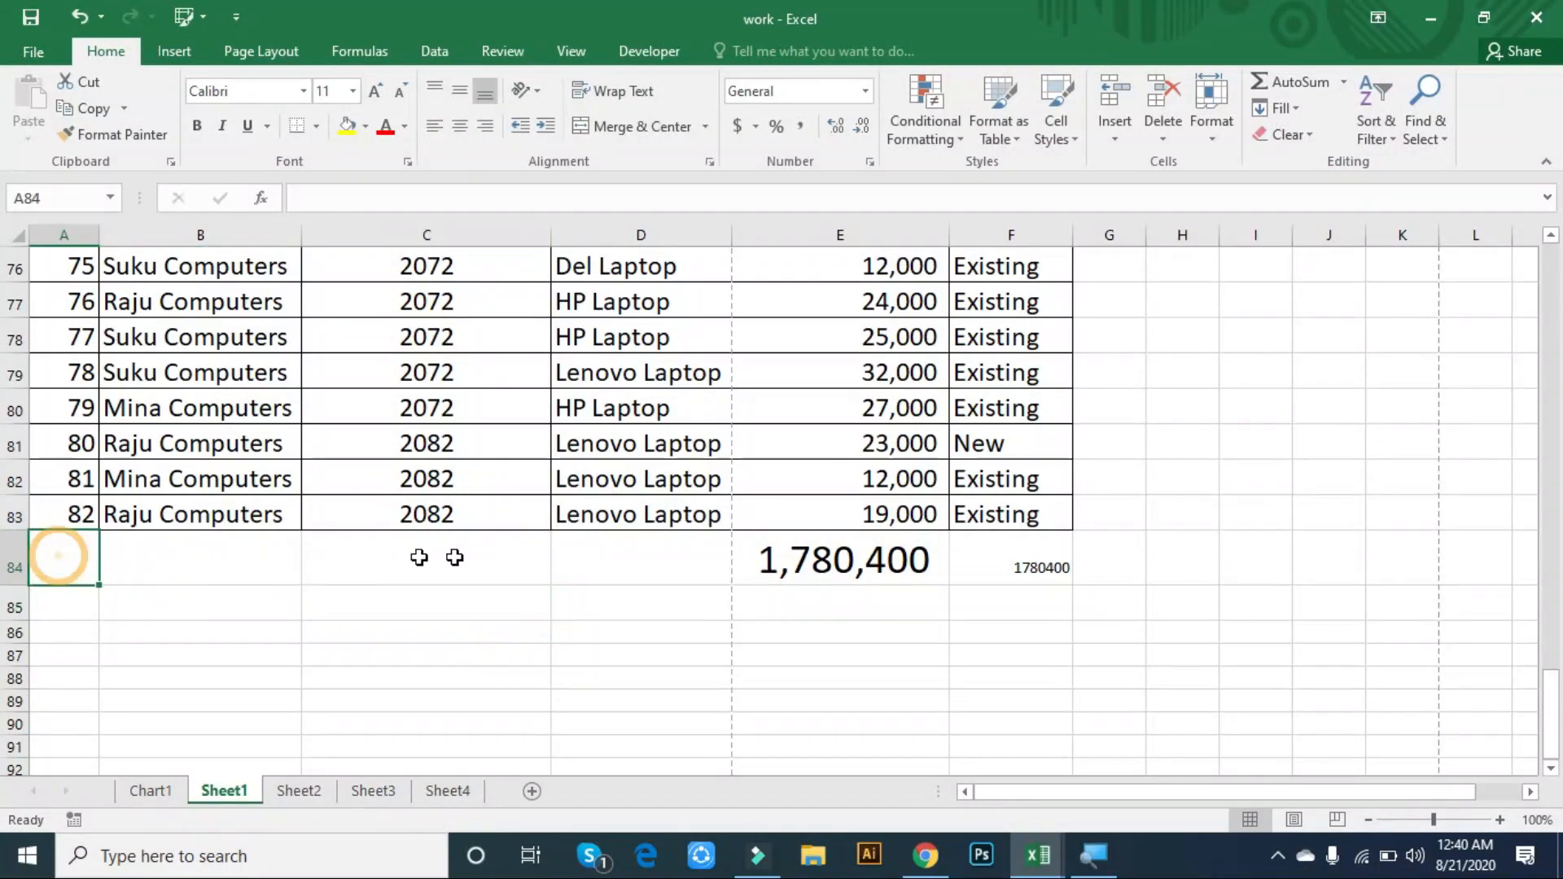
{"action": "left_click_drag", "start_coordinate": [708, 559], "coordinate": [1082, 553]}
{"action": "left_click_drag", "start_coordinate": [81, 565], "coordinate": [84, 567]}
{"action": "key", "text": "shift+Right"}
{"action": "key", "text": "shift+Right"}
{"action": "key", "text": "shift+Right"}
{"action": "key", "text": "shift+Right"}
{"action": "key", "text": "shift+Right"}
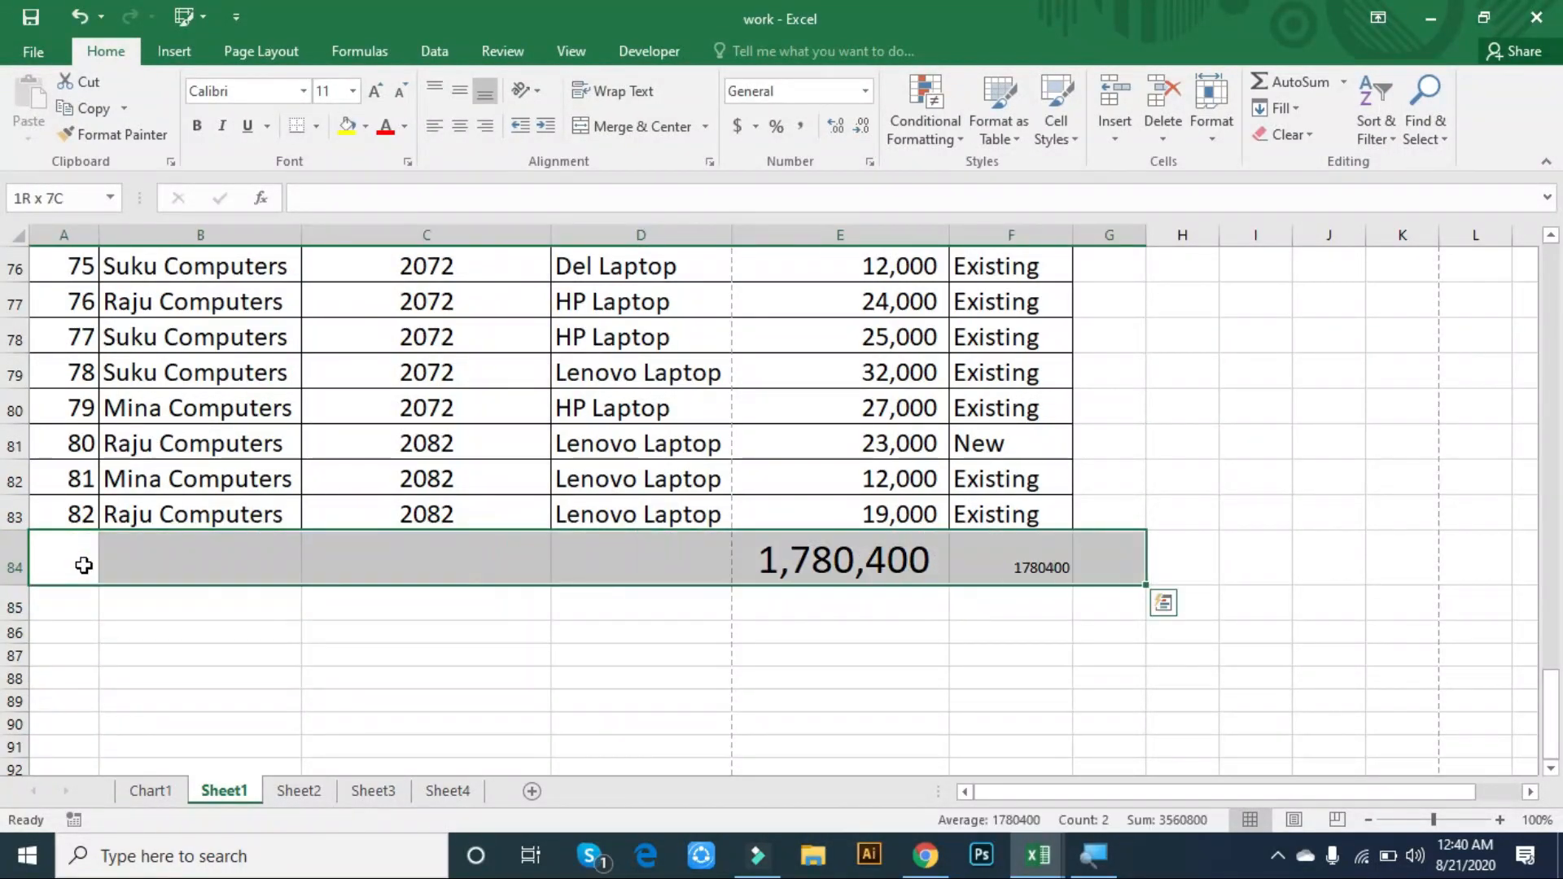
{"action": "key", "text": "shift+Left"}
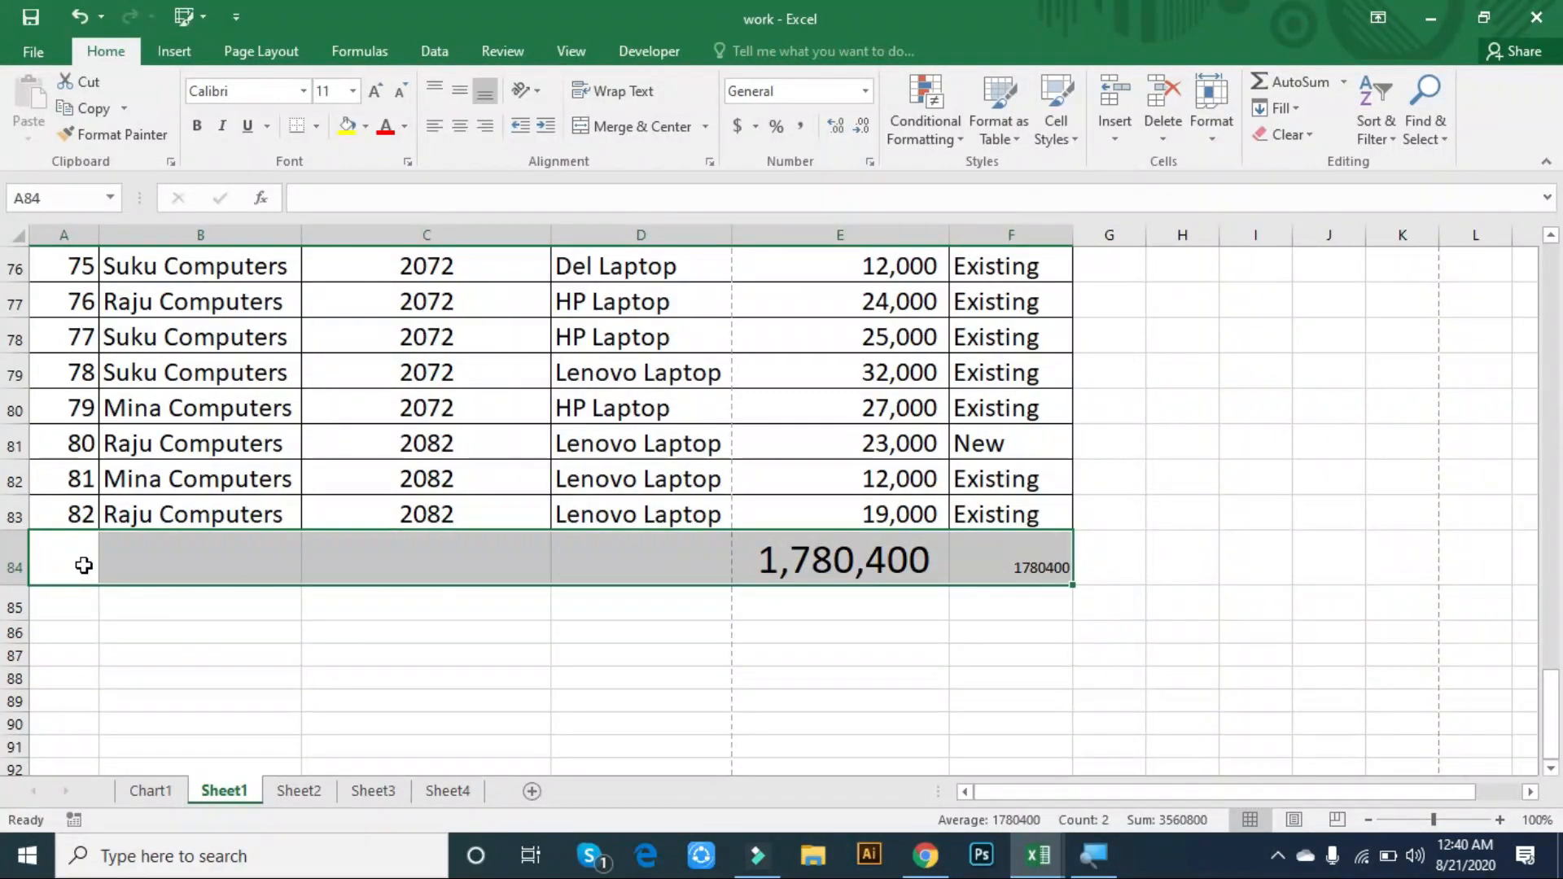
{"action": "key", "text": "alt"}
{"action": "key", "text": "h"}
{"action": "key", "text": "b"}
{"action": "key", "text": "a"}
{"action": "left_click", "coordinate": [342, 681]}
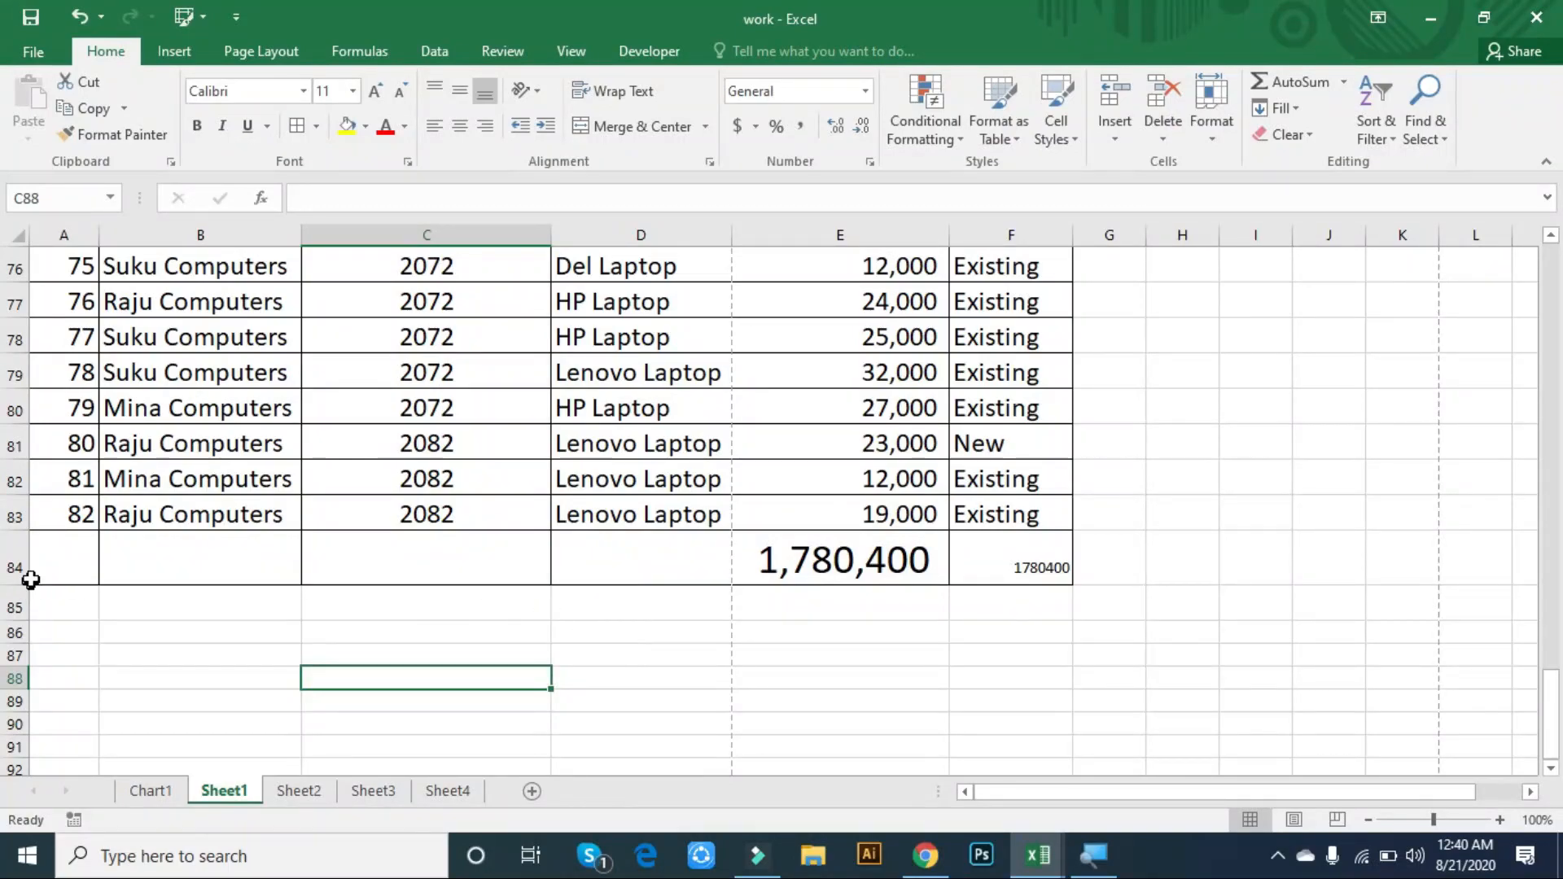
{"action": "left_click_drag", "start_coordinate": [33, 574], "coordinate": [984, 584]}
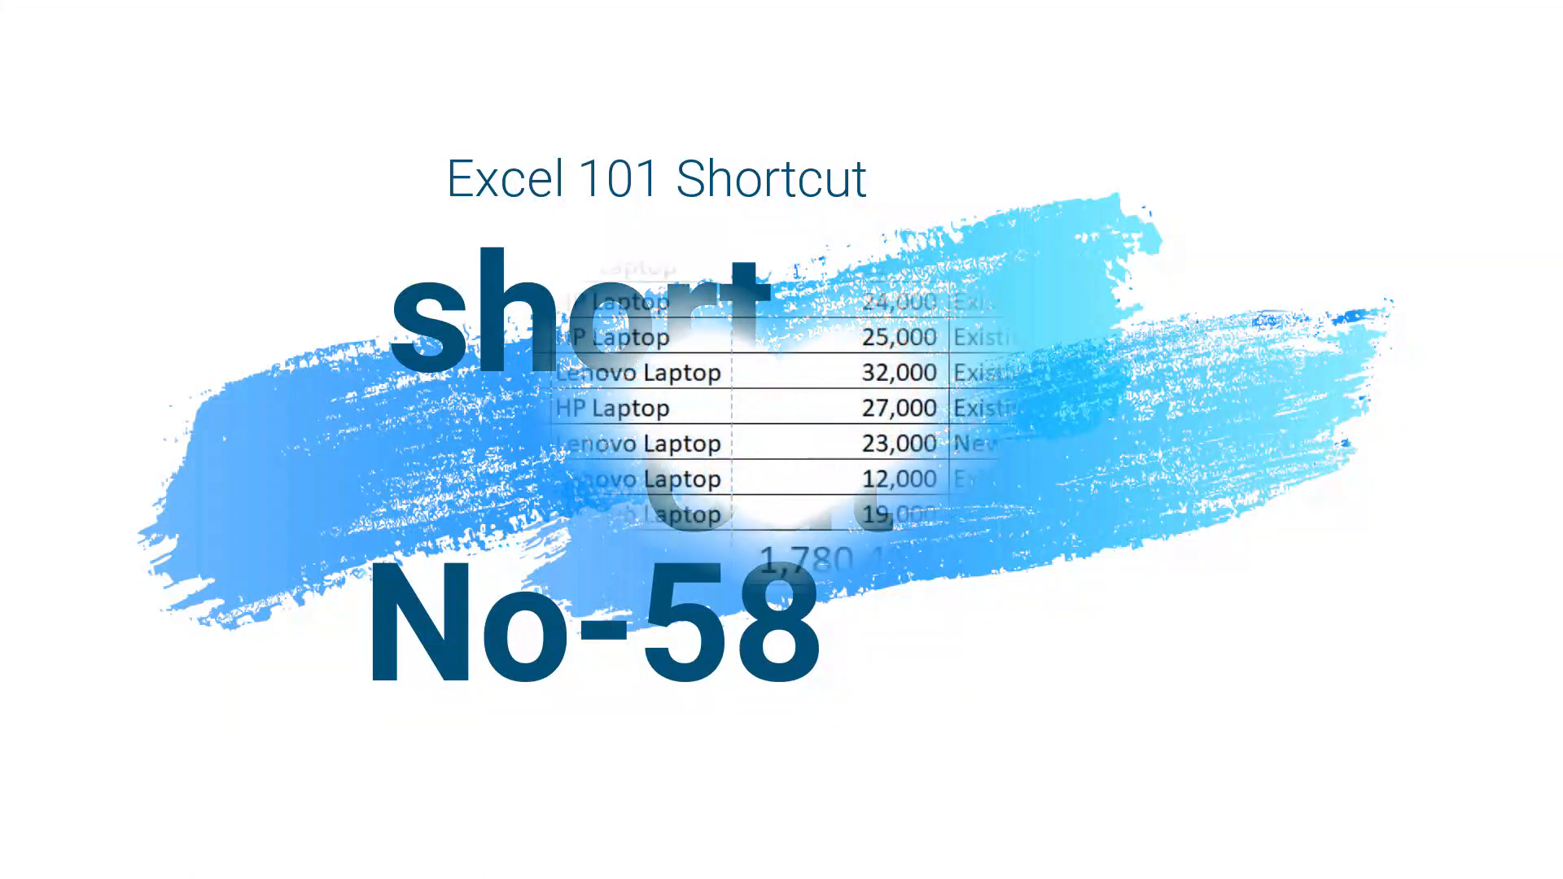
{"action": "left_click", "coordinate": [618, 544]}
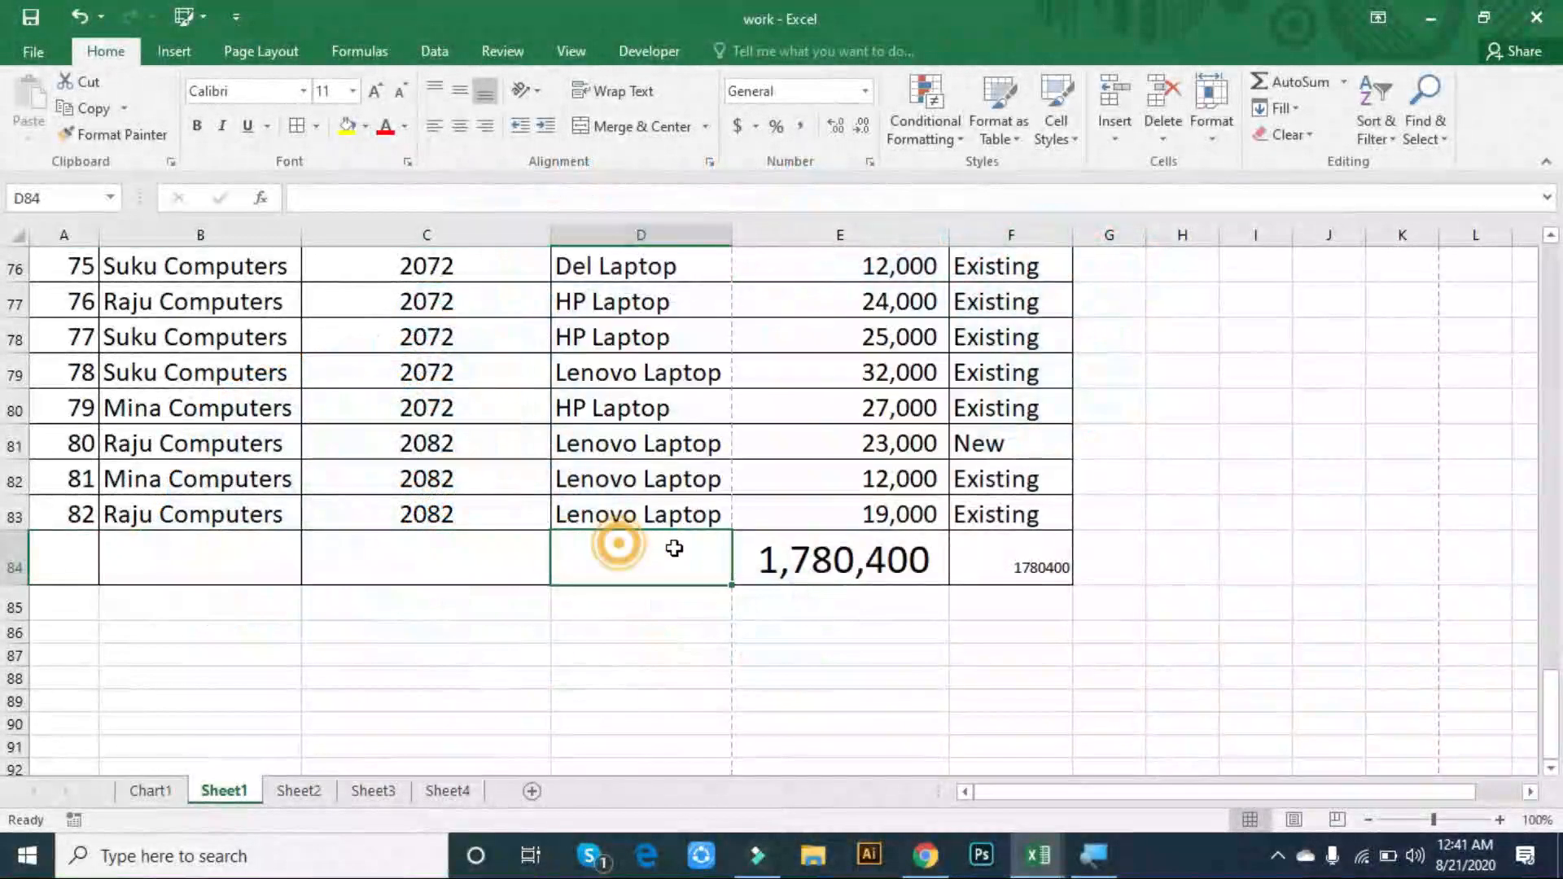
{"action": "left_click", "coordinate": [86, 558]}
{"action": "key", "text": "shift+Right"}
{"action": "key", "text": "shift+Right"}
{"action": "key", "text": "shift+Right"}
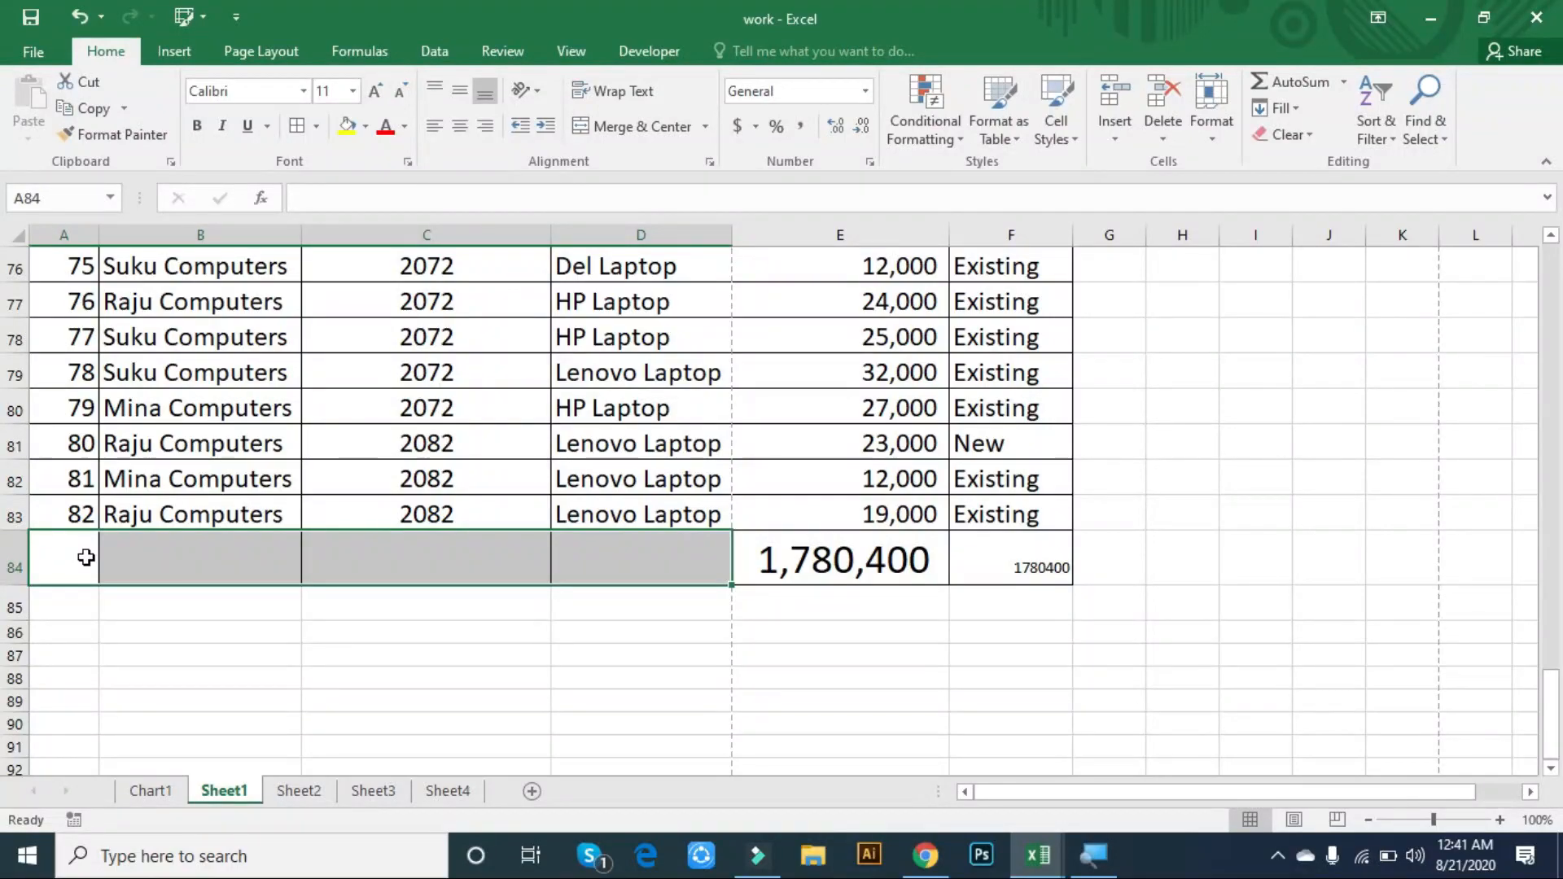
{"action": "key", "text": "alt"}
{"action": "key", "text": "m"}
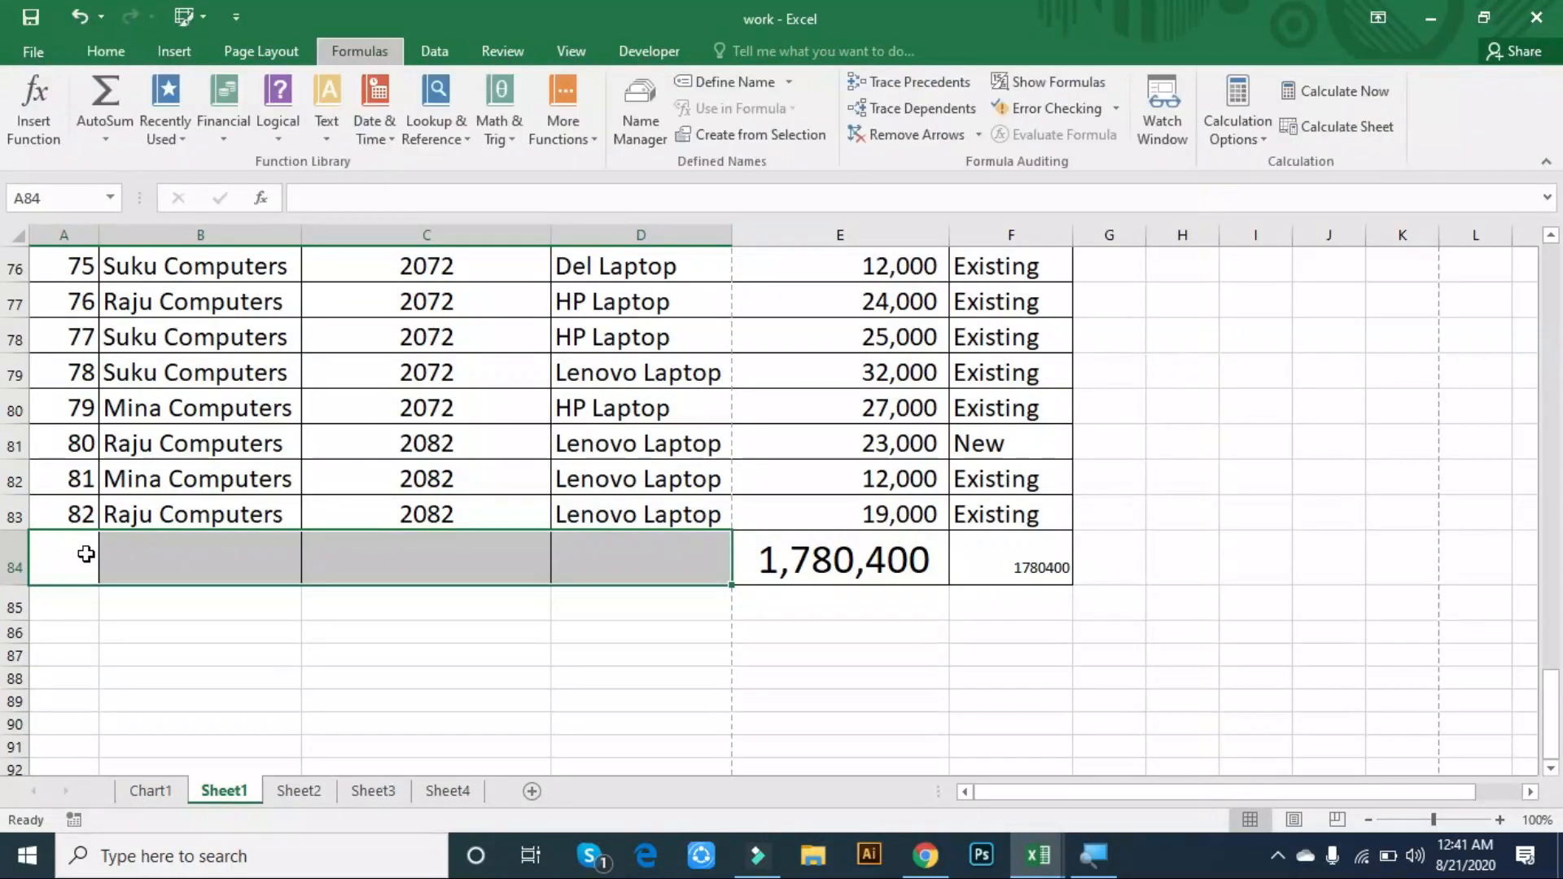
{"action": "key", "text": "c"}
{"action": "key", "text": "Escape"}
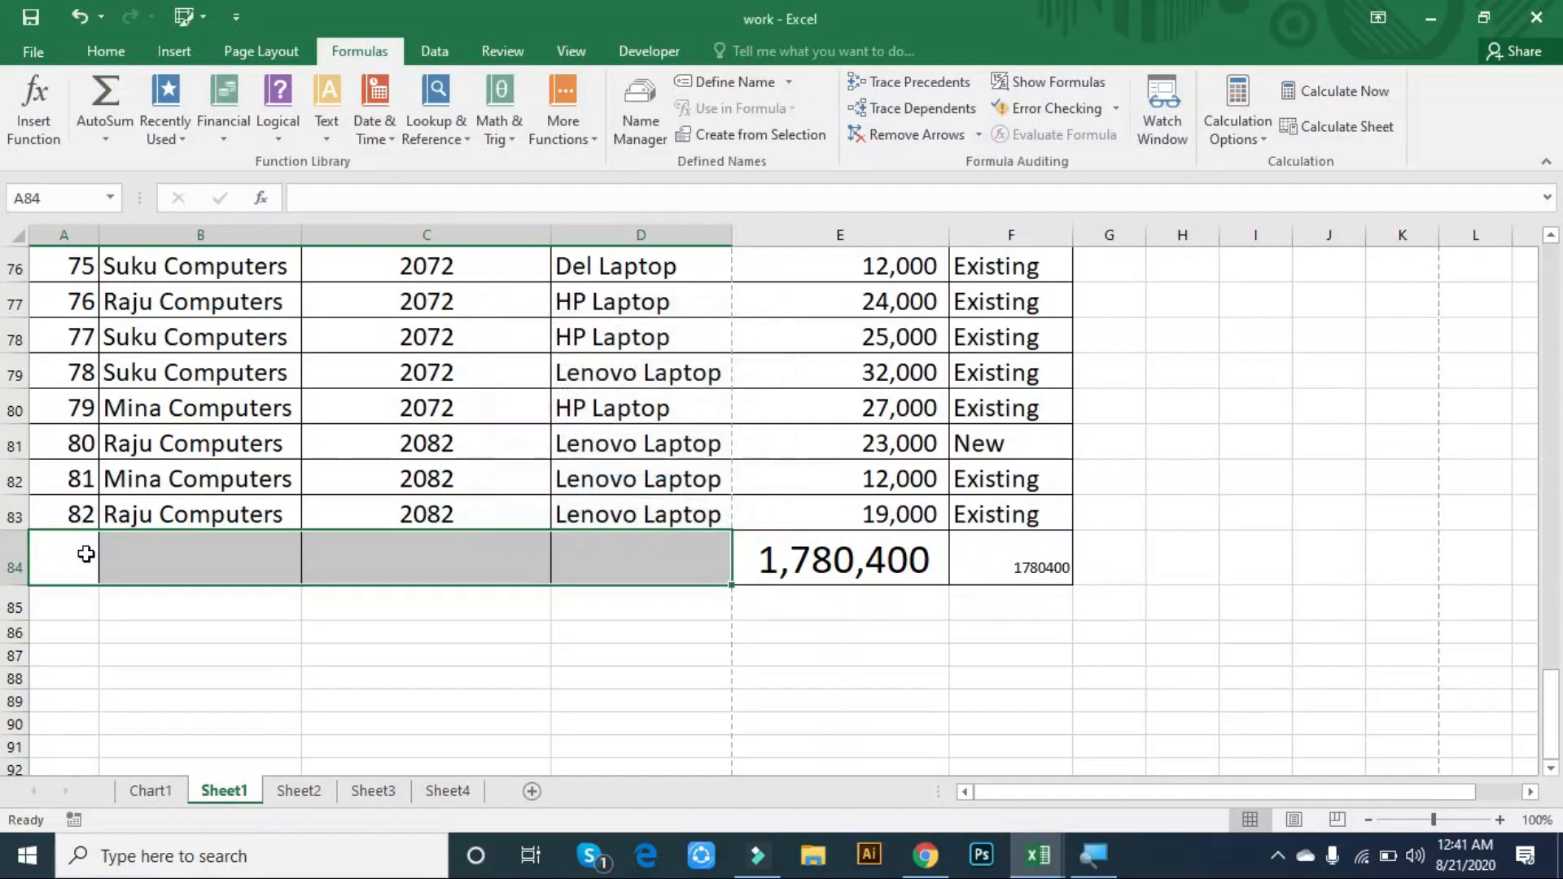
{"action": "left_click_drag", "start_coordinate": [134, 641], "coordinate": [134, 649]}
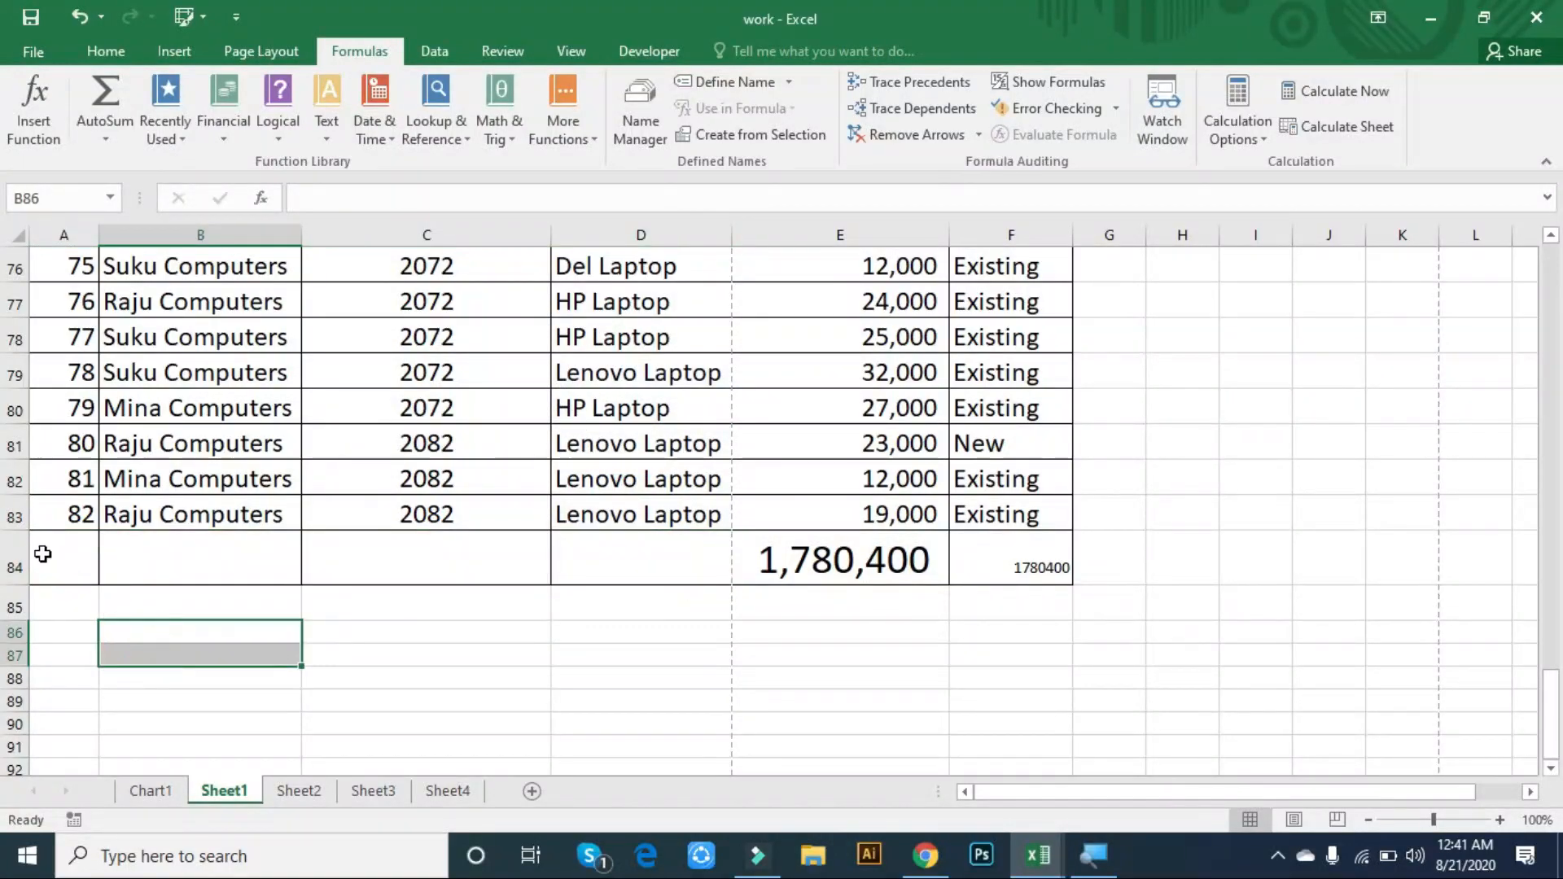
- Merge and center cells A84 to D84 in the total row
{"action": "left_click_drag", "start_coordinate": [49, 556], "coordinate": [637, 552]}
{"action": "key", "text": "alt"}
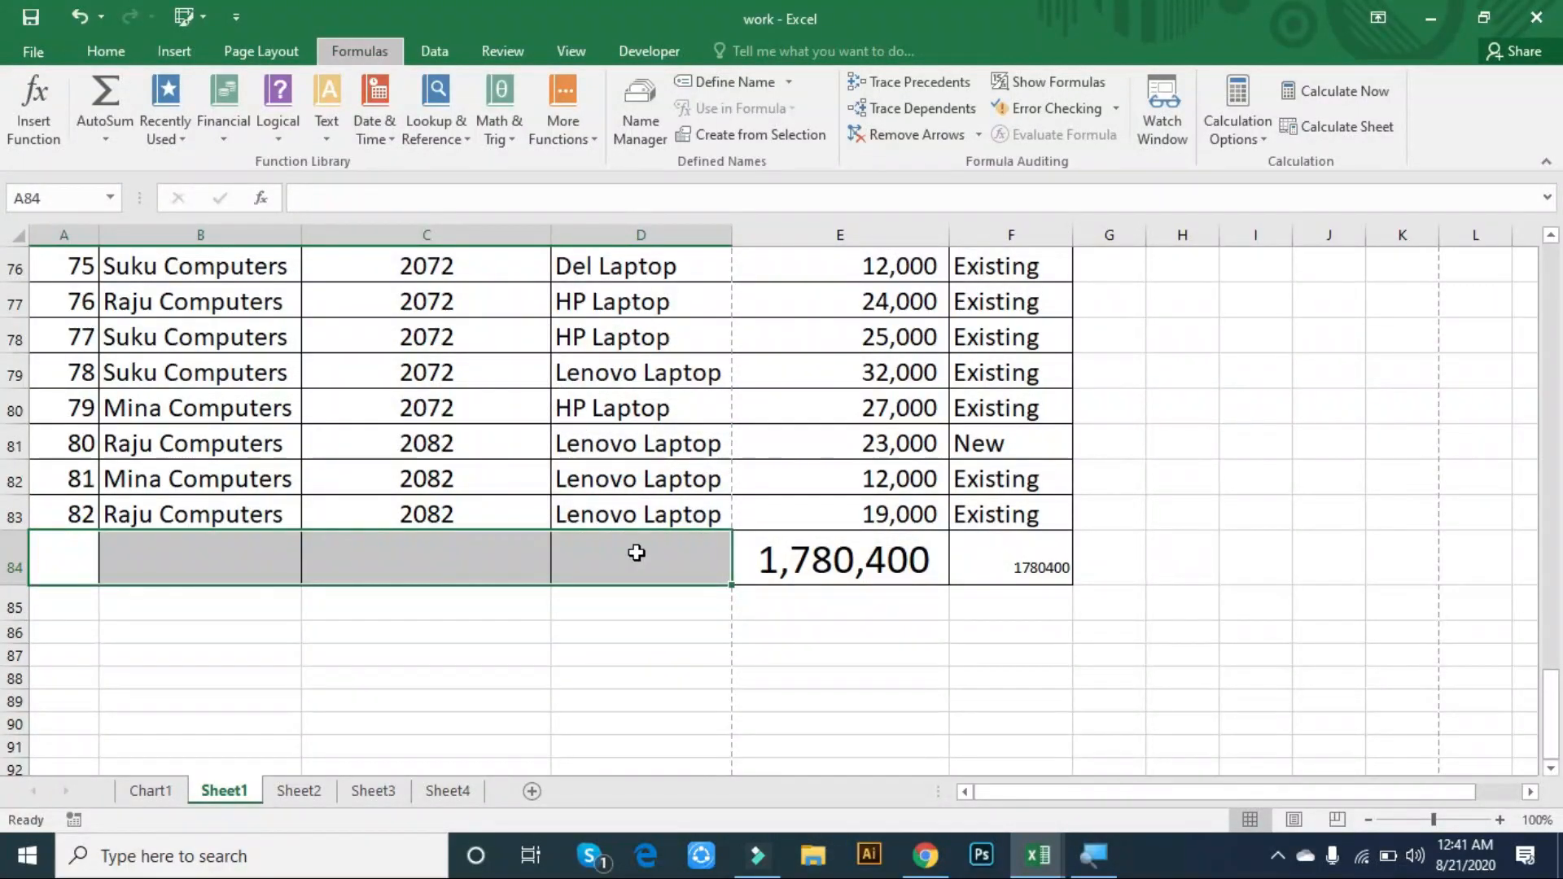
{"action": "key", "text": "h"}
{"action": "key", "text": "m"}
{"action": "key", "text": "c"}
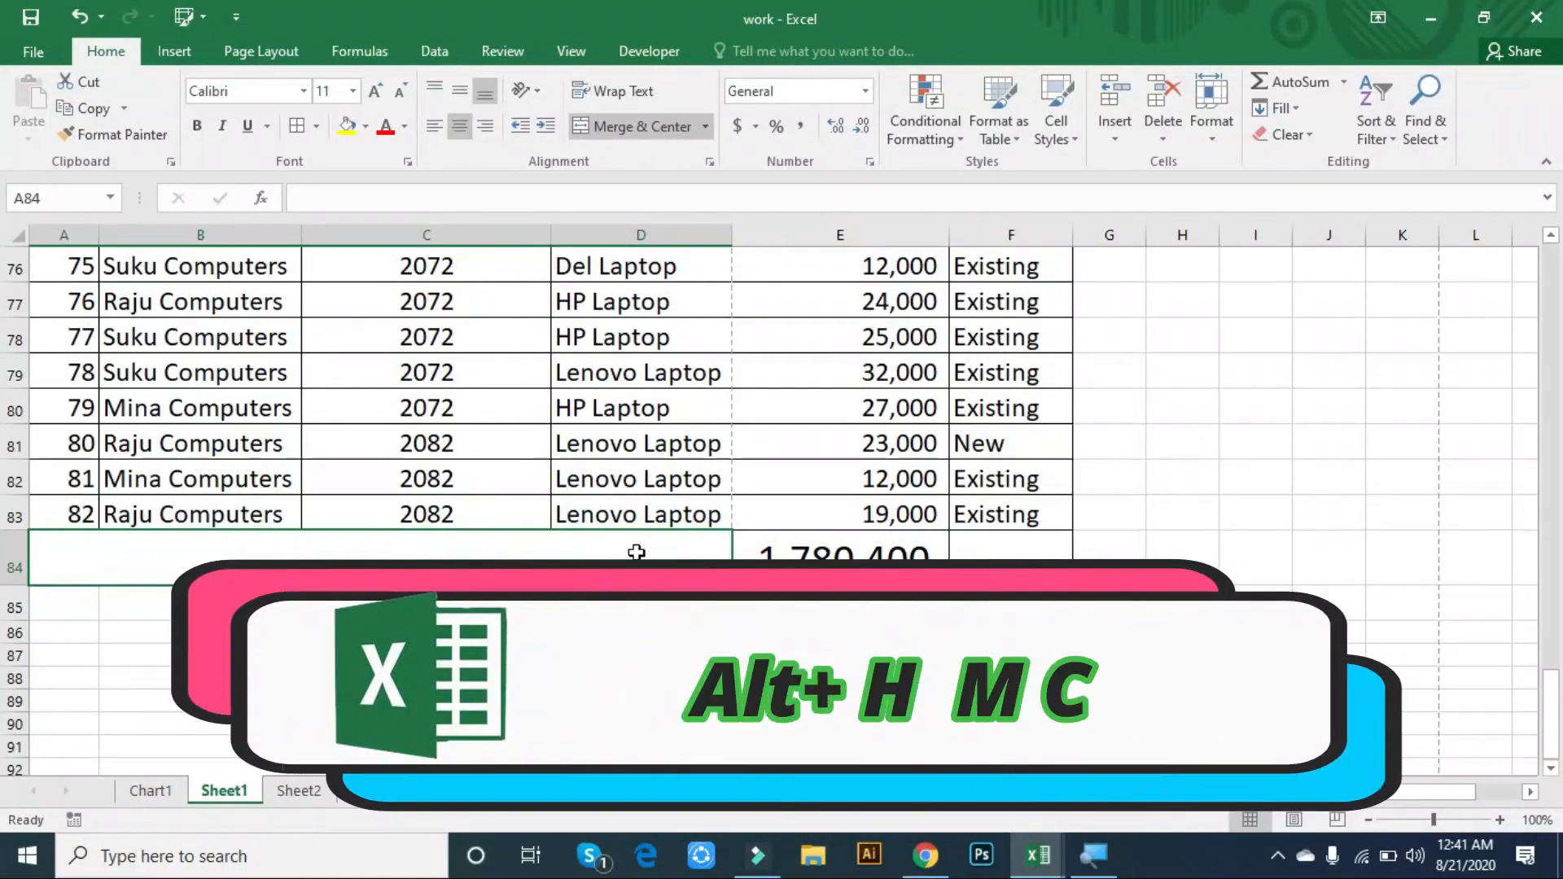
- Insert a blank row above the table's header row at the start of the sheet
{"action": "scroll", "coordinate": [638, 553], "scroll_direction": "up", "scroll_amount": 20}
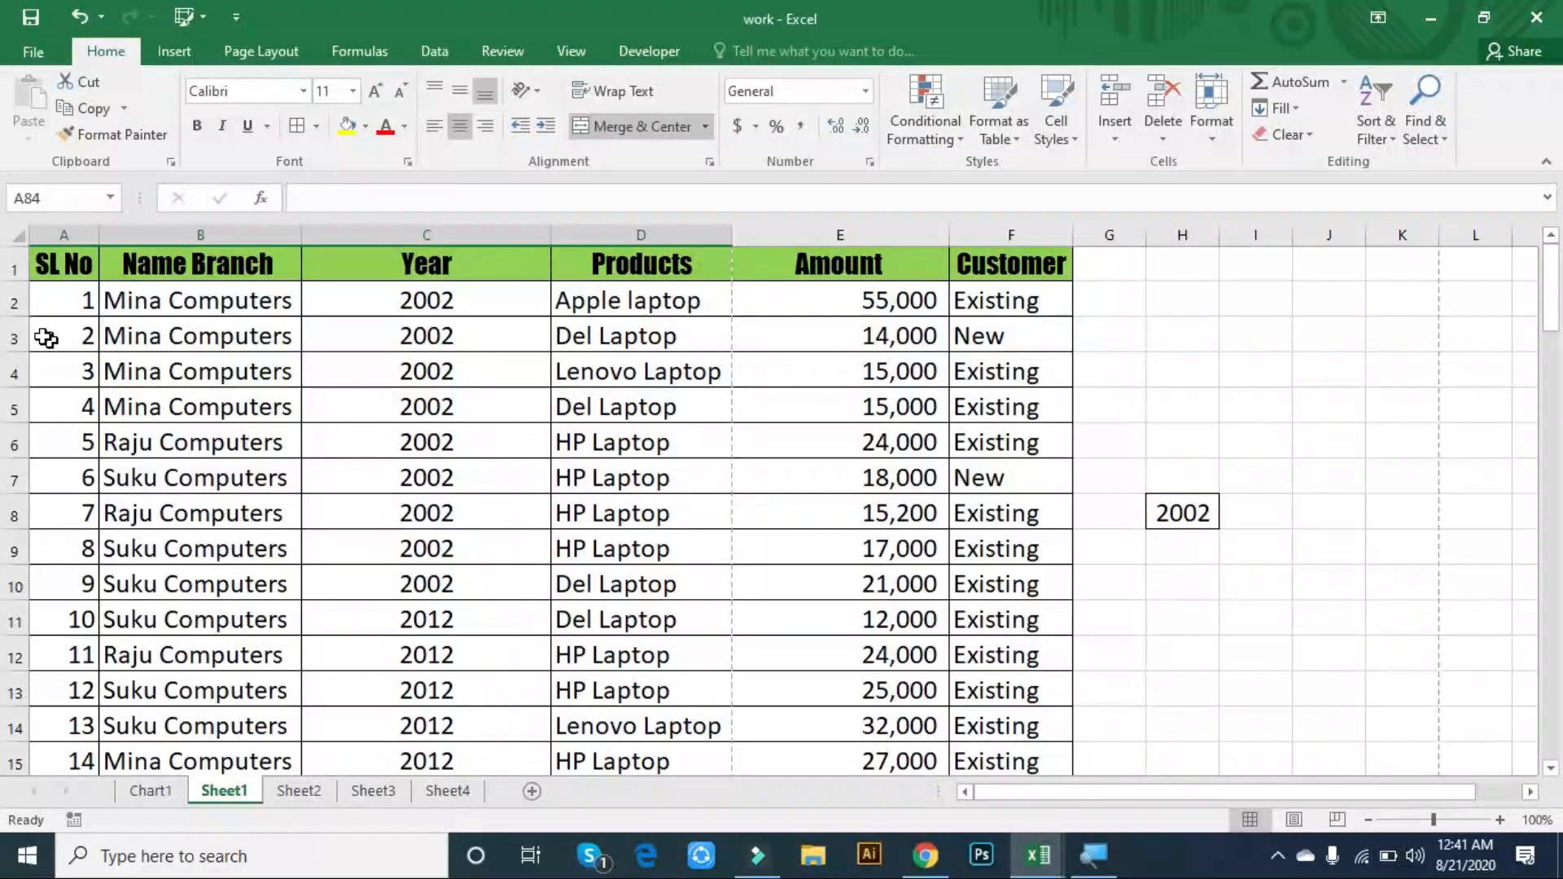
{"action": "left_click", "coordinate": [23, 262]}
{"action": "left_click", "coordinate": [419, 599]}
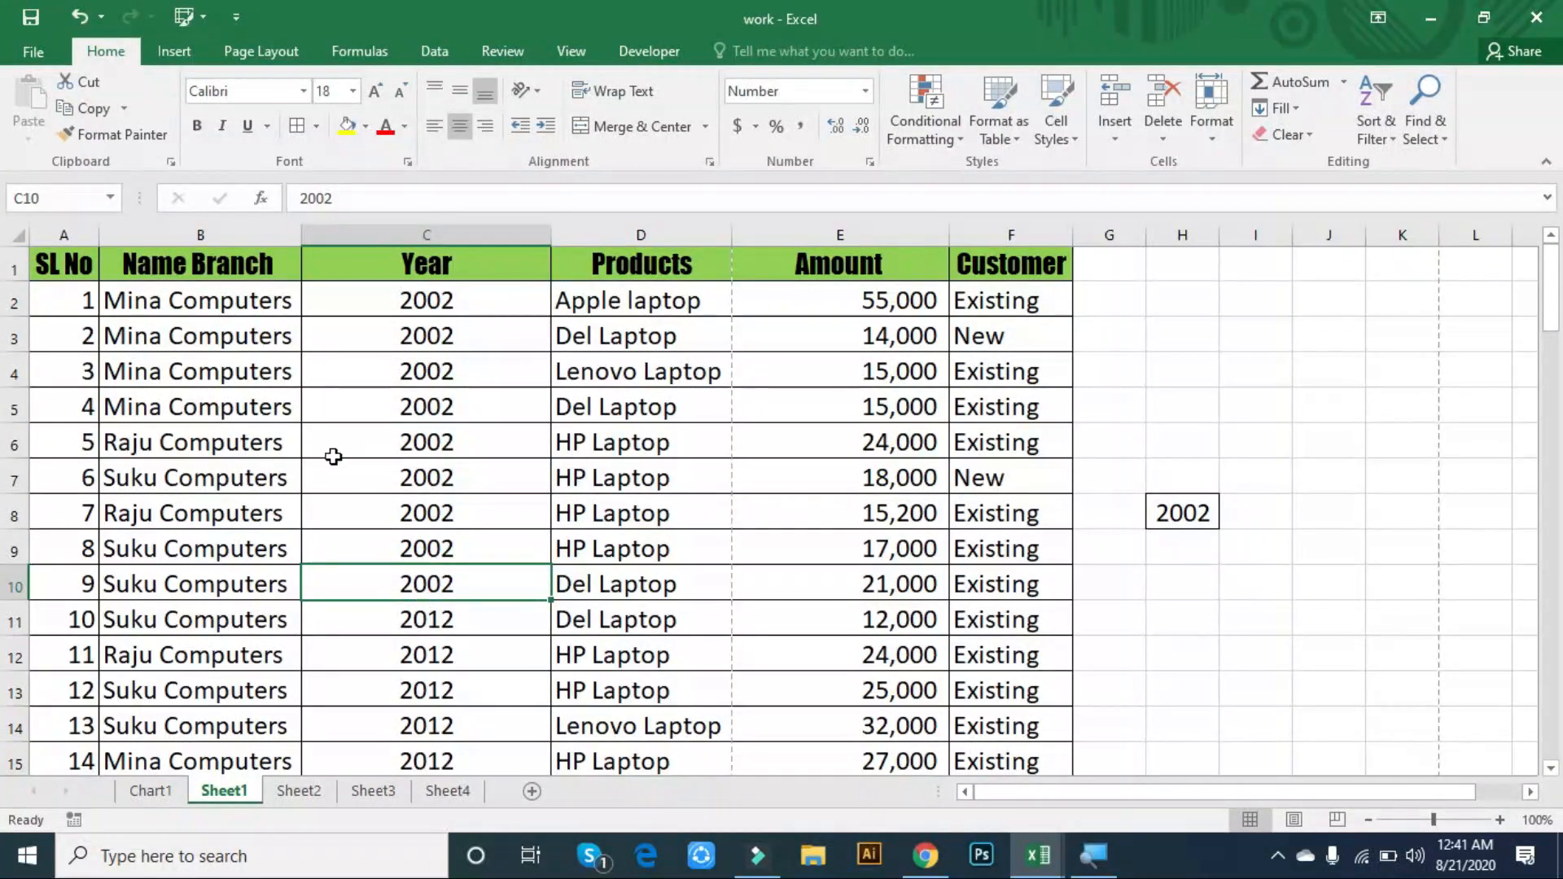
{"action": "left_click", "coordinate": [333, 454]}
{"action": "left_click", "coordinate": [365, 544]}
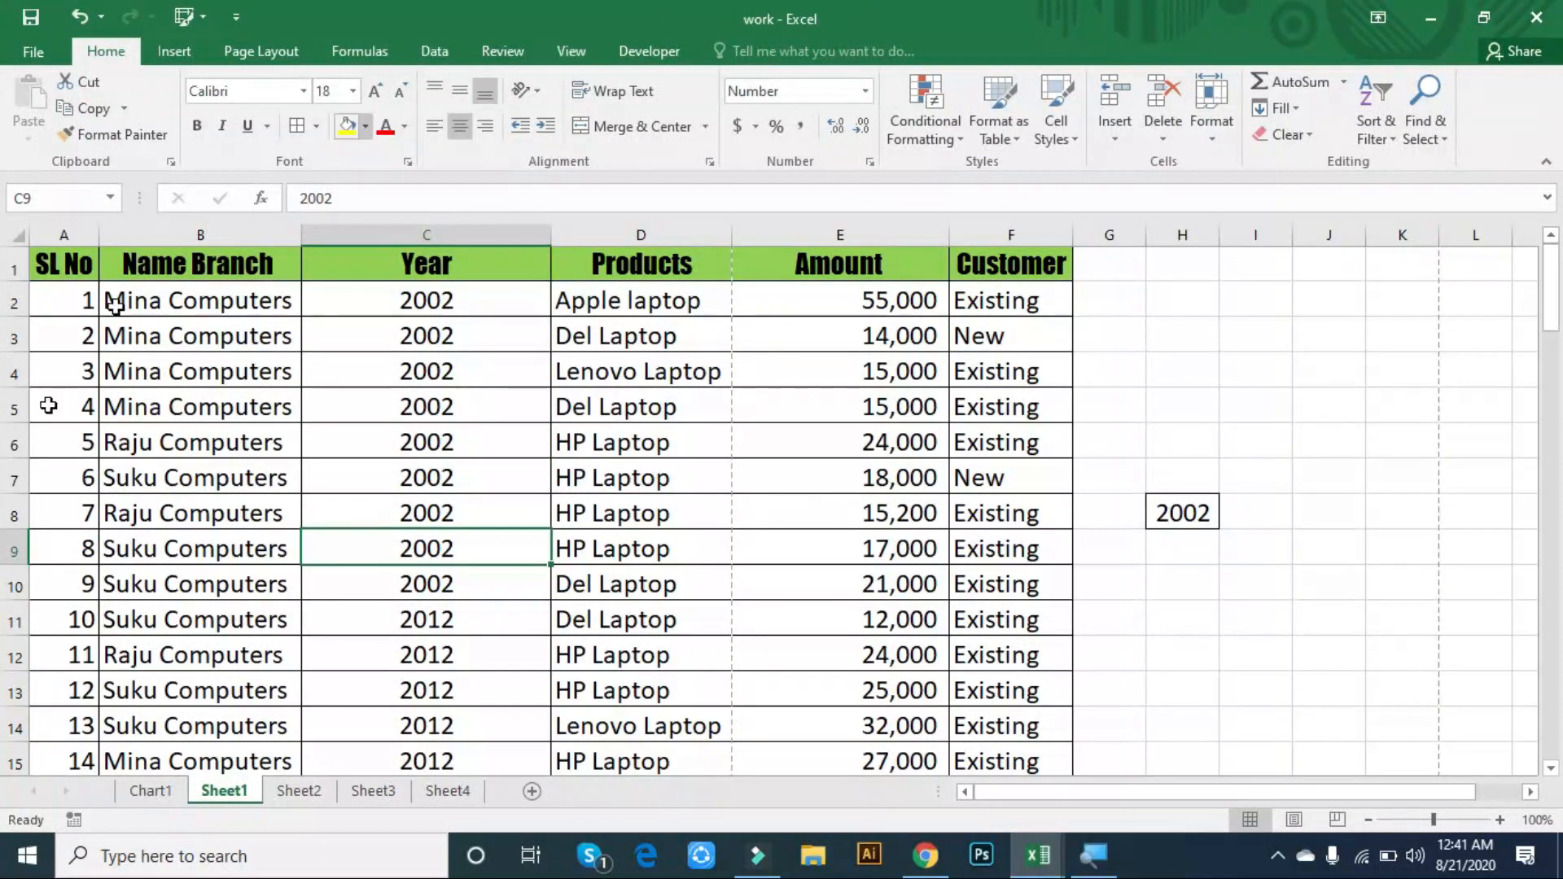
{"action": "left_click", "coordinate": [13, 264]}
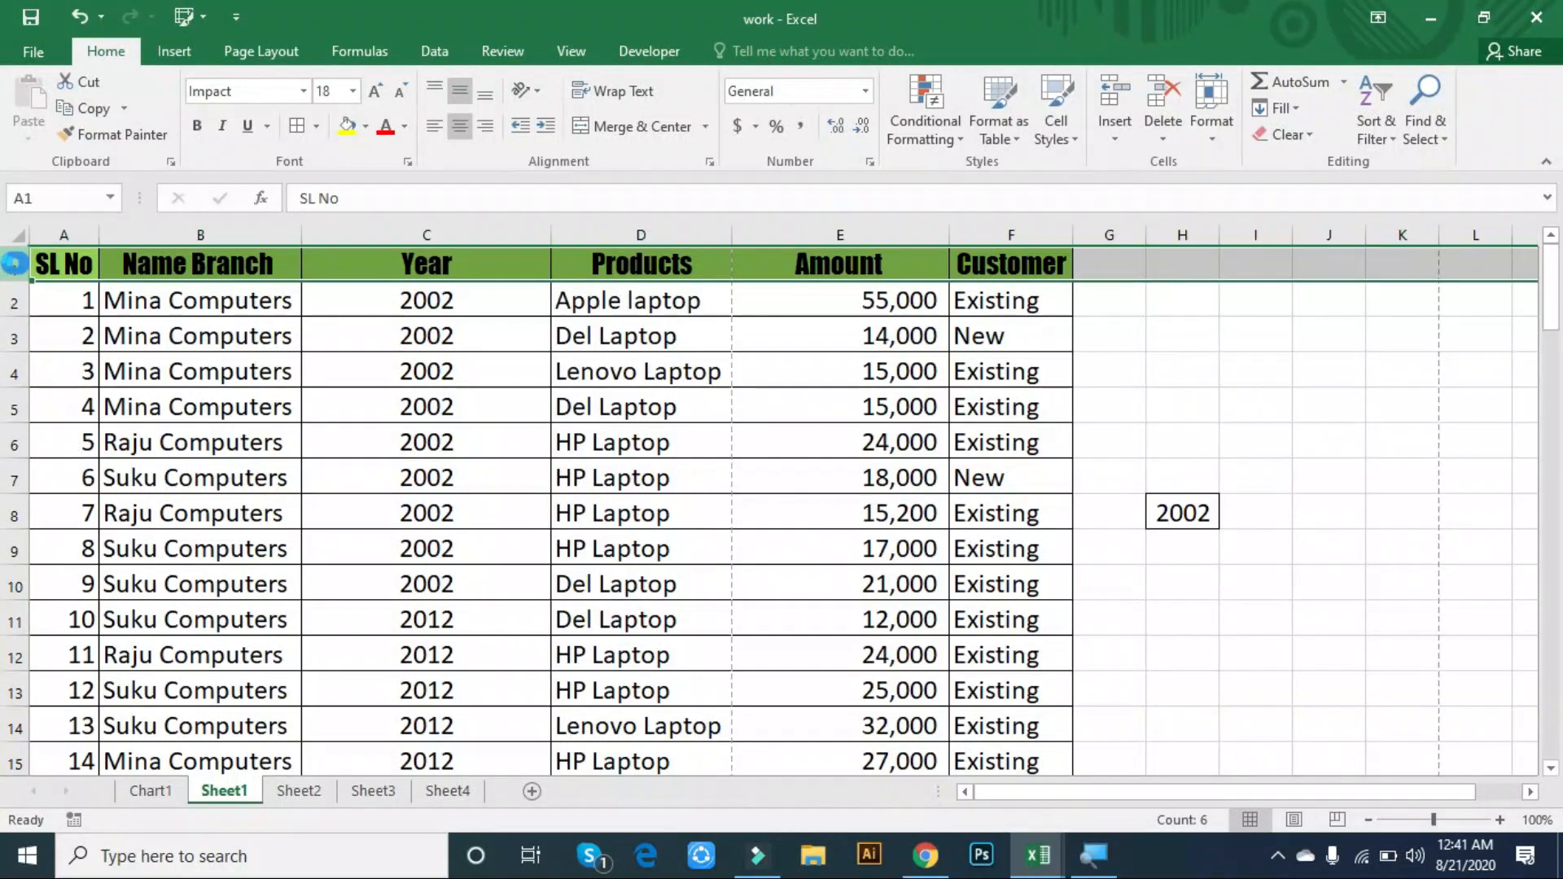
{"action": "key", "text": "ctrl+shift+plus"}
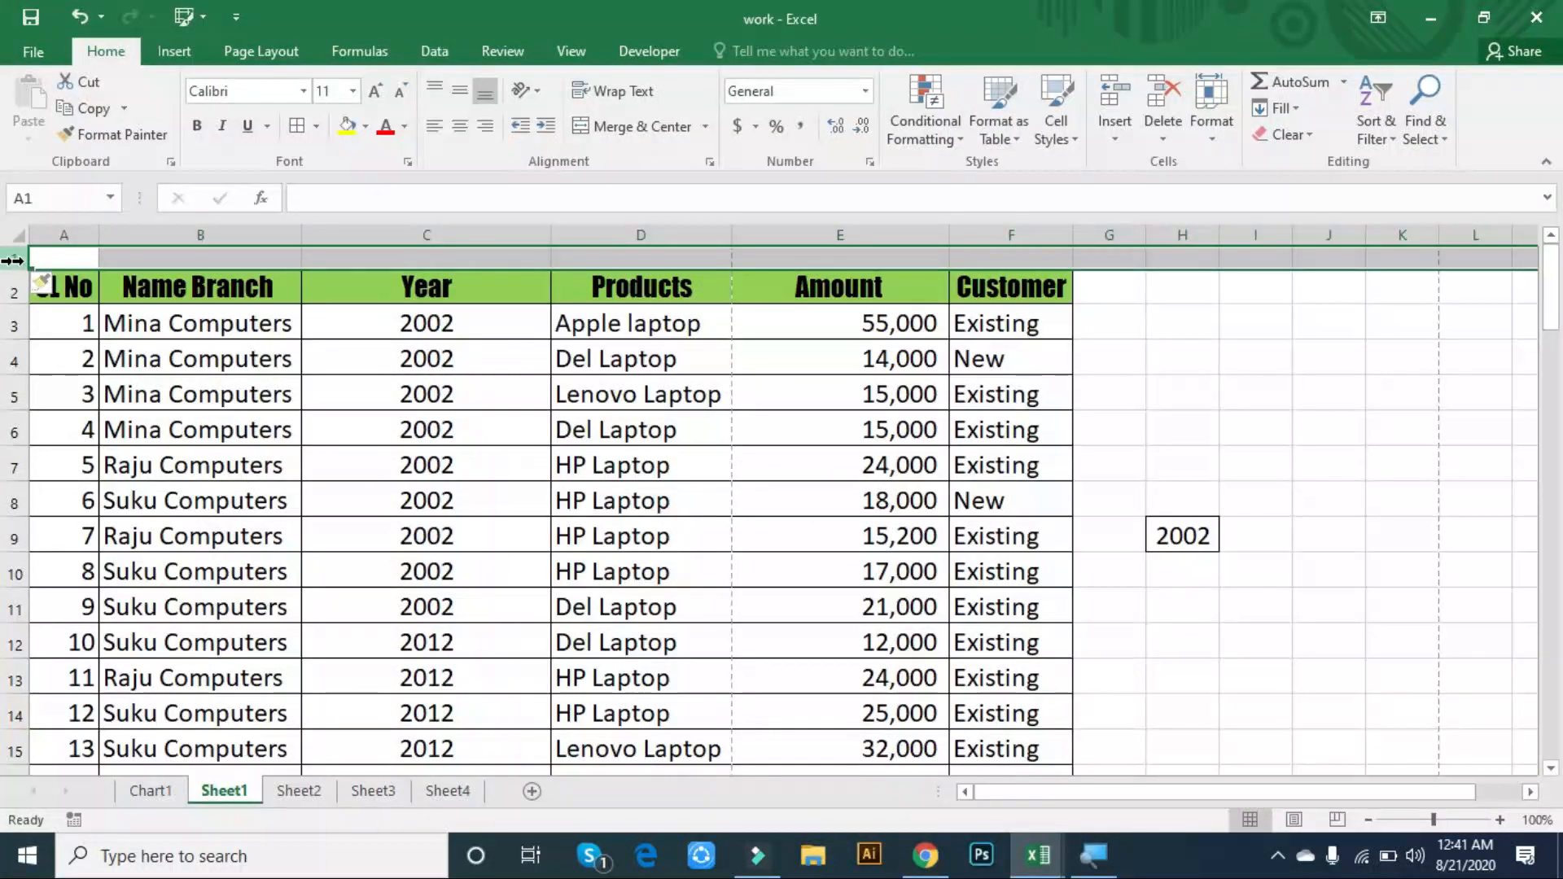
{"action": "left_click", "coordinate": [427, 391]}
{"action": "left_click", "coordinate": [323, 260]}
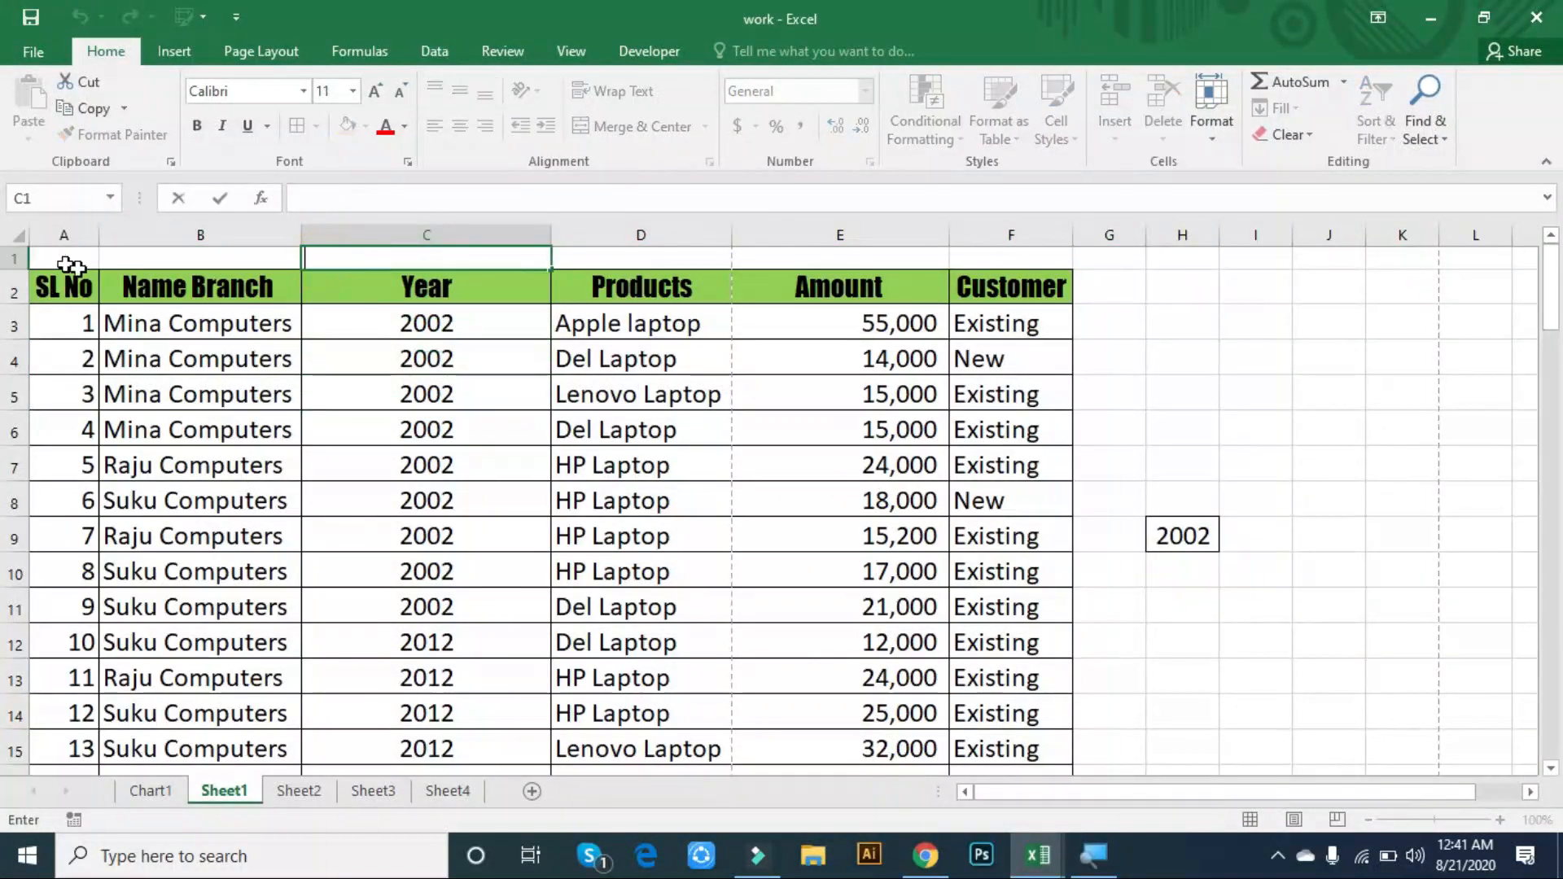
{"action": "left_click", "coordinate": [78, 262]}
{"action": "left_click", "coordinate": [761, 277]}
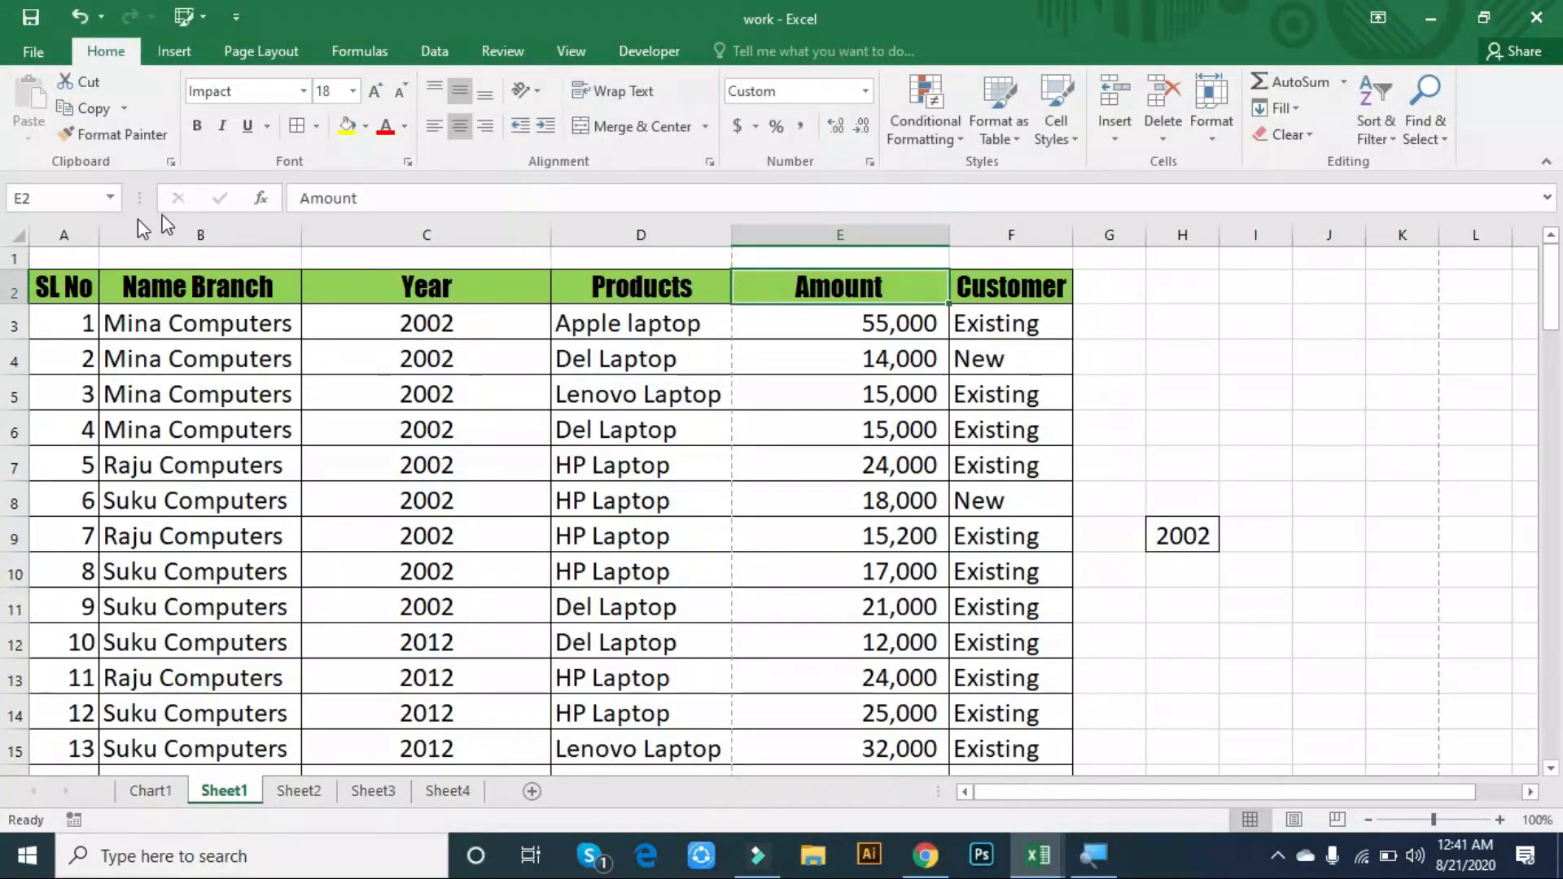
- Merge and center cells A1 to F1 above the table headers
{"action": "left_click", "coordinate": [67, 264]}
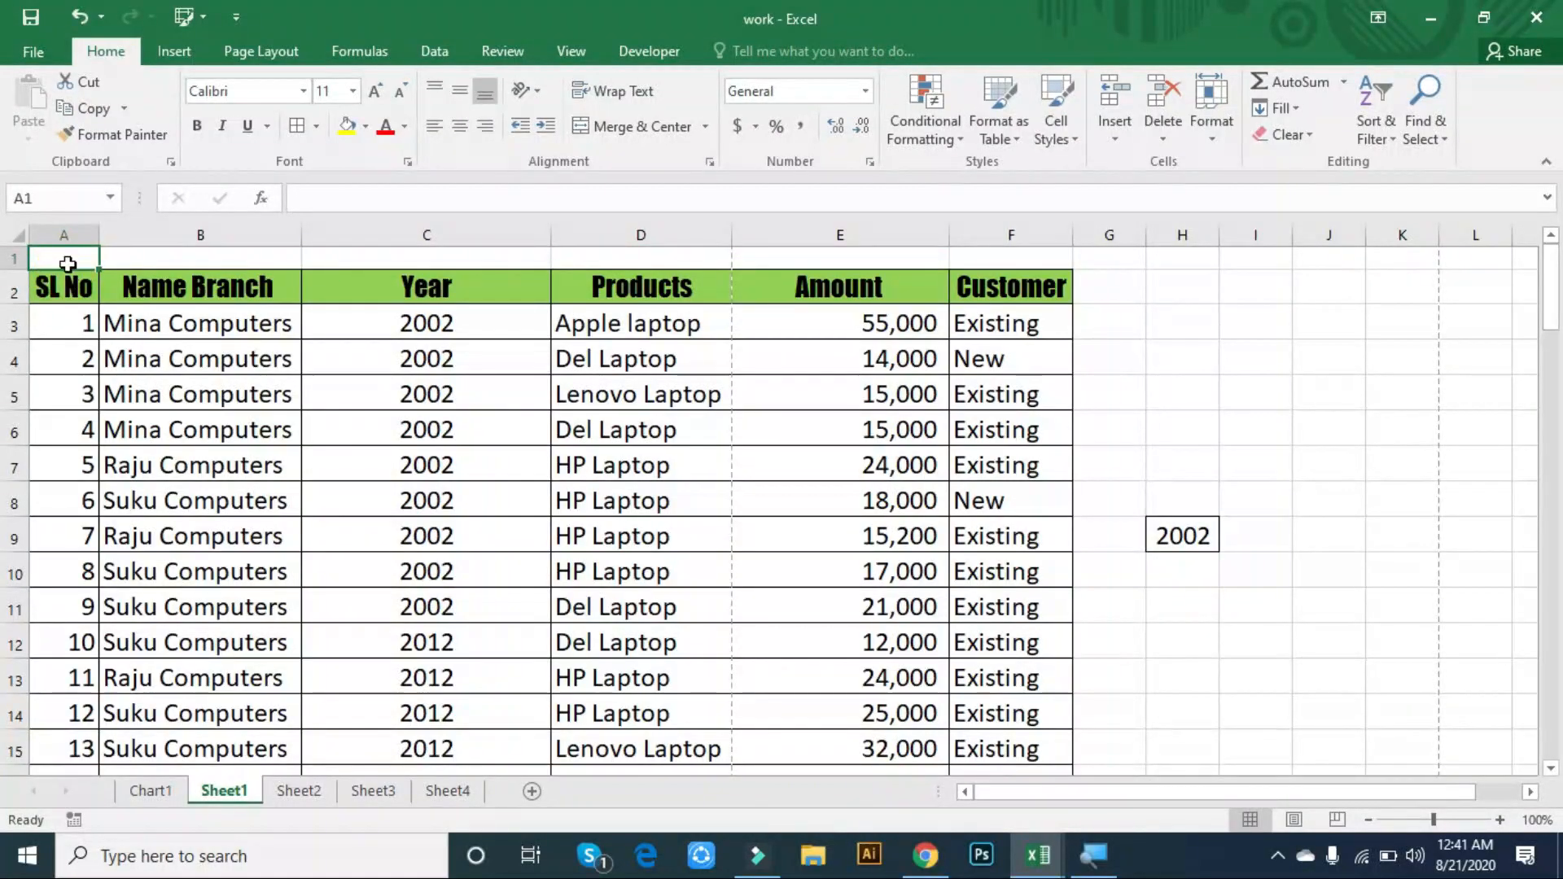
{"action": "key", "text": "shift+Right"}
{"action": "key", "text": "shift+Right"}
{"action": "key", "text": "shift+Right"}
{"action": "key", "text": "shift+Right"}
{"action": "key", "text": "shift+Right"}
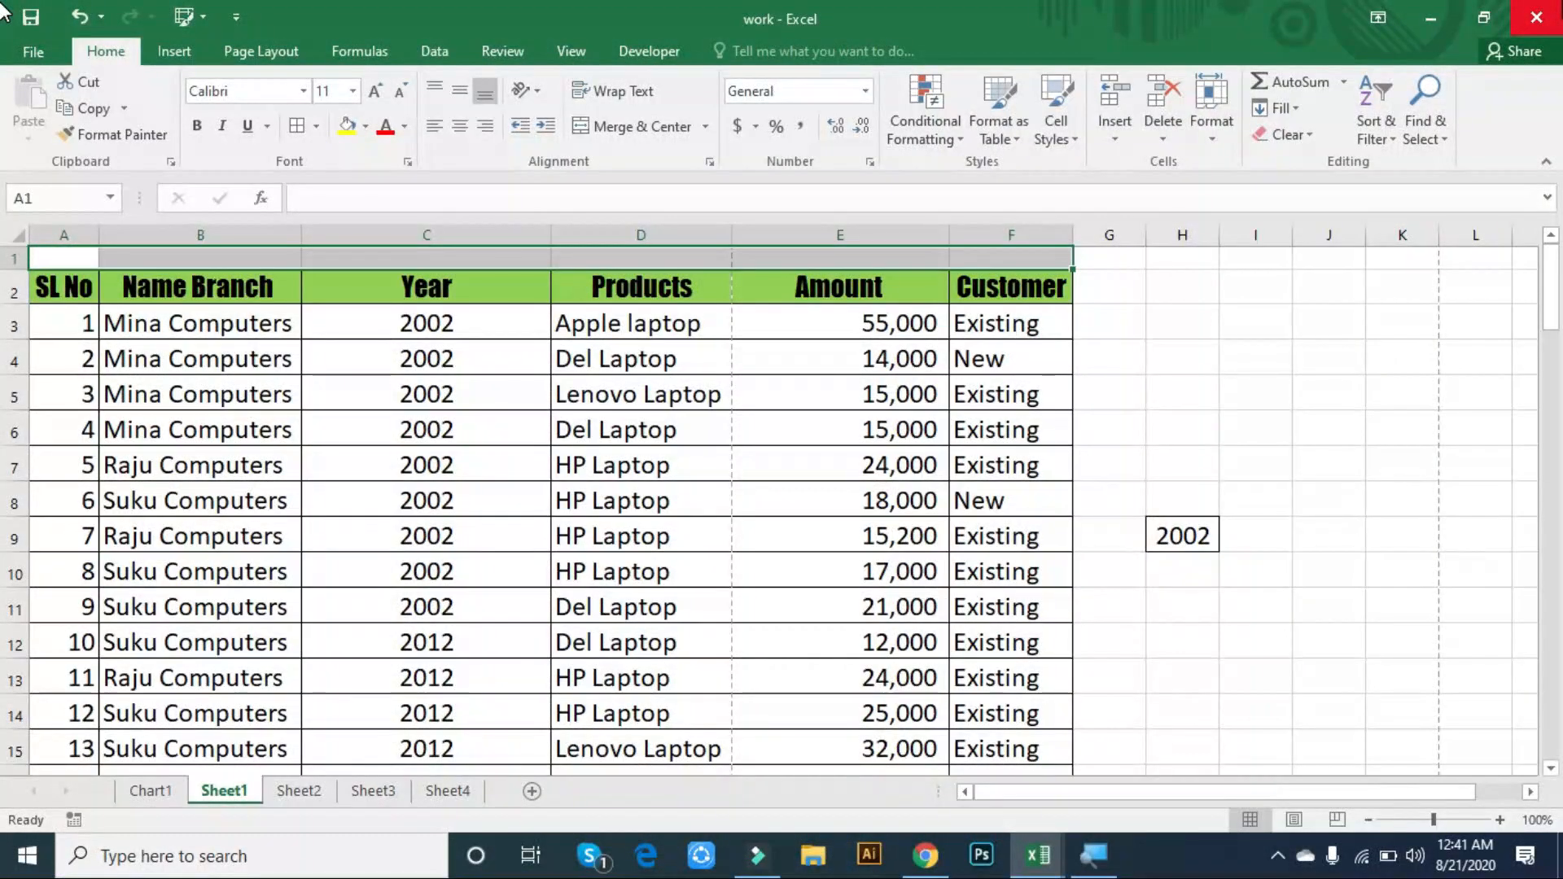
{"action": "key", "text": "alt+h"}
{"action": "key", "text": "m"}
{"action": "key", "text": "c"}
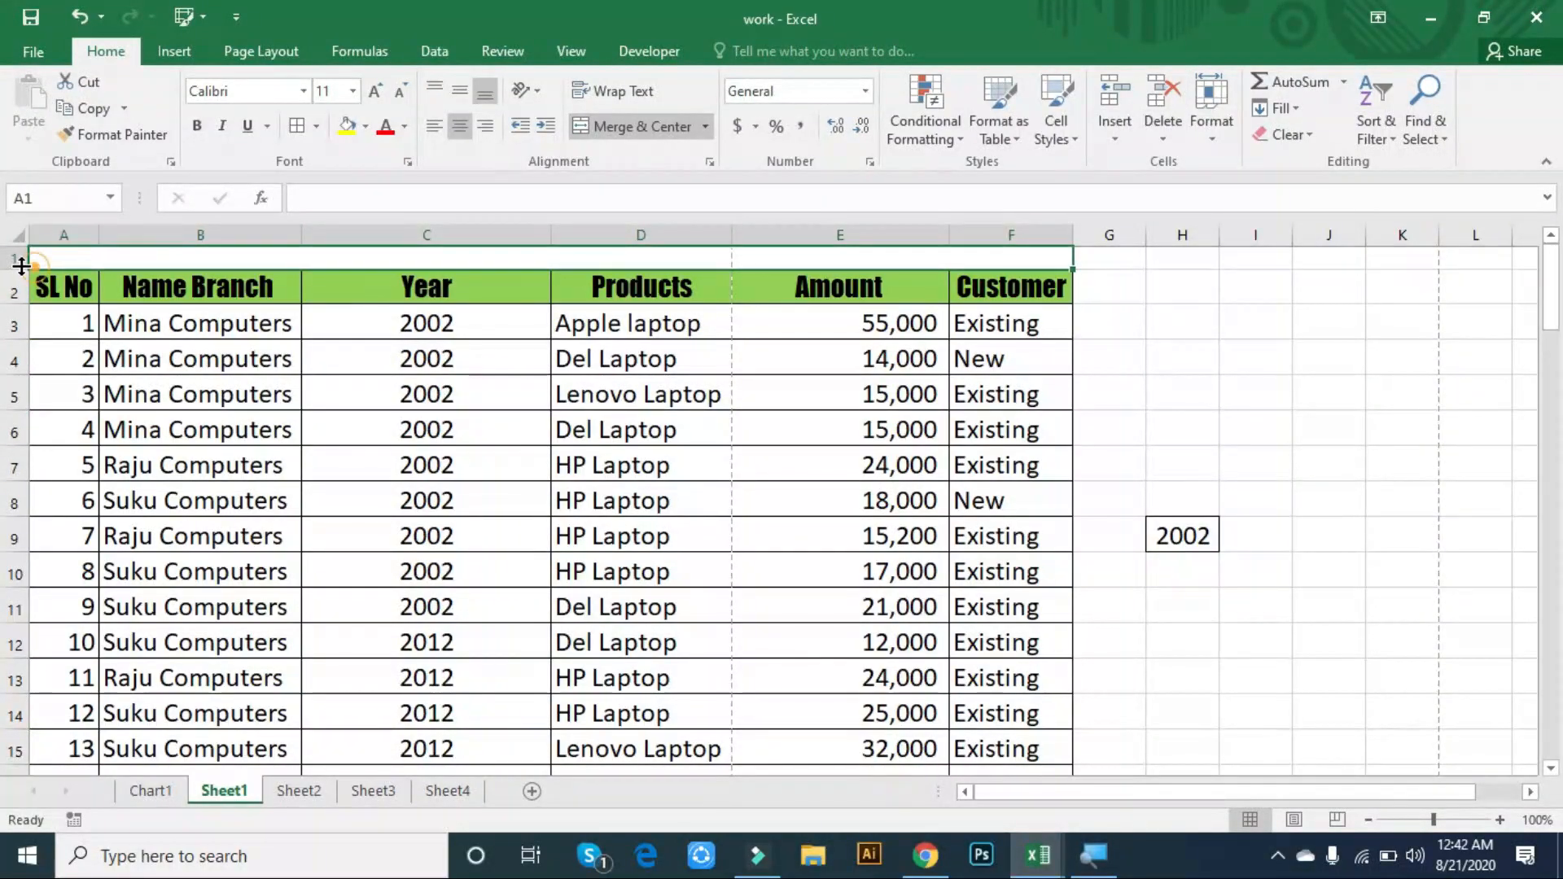
- Make row 1 slightly taller and enter the title "Sales Report" in its merged cell
{"action": "left_click_drag", "start_coordinate": [22, 266], "coordinate": [22, 278]}
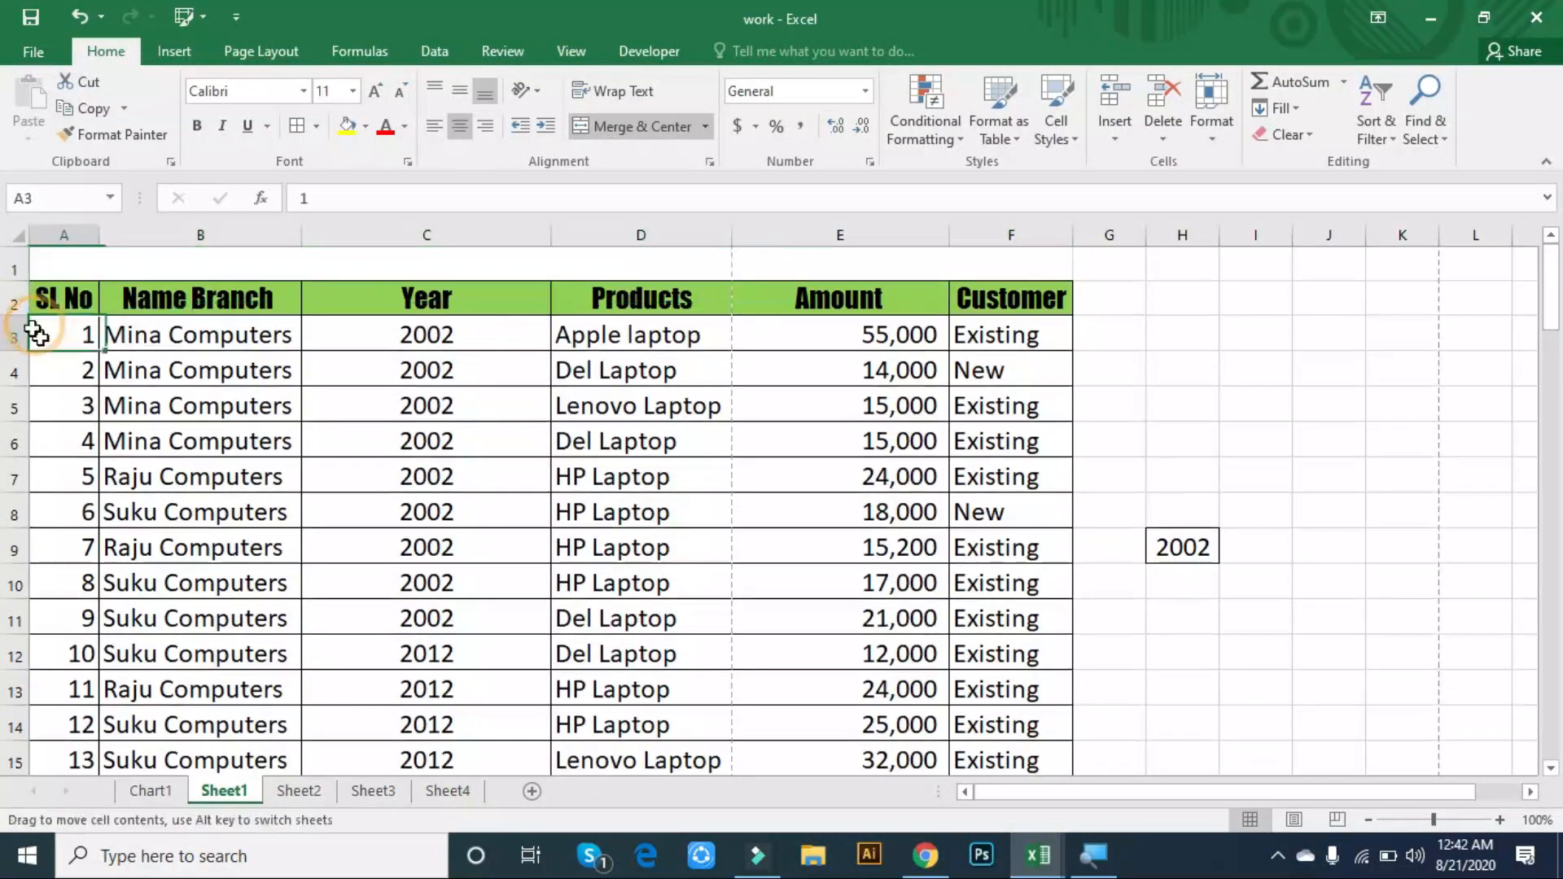
{"action": "double_click", "coordinate": [562, 256]}
{"action": "type", "text": "SL No"}
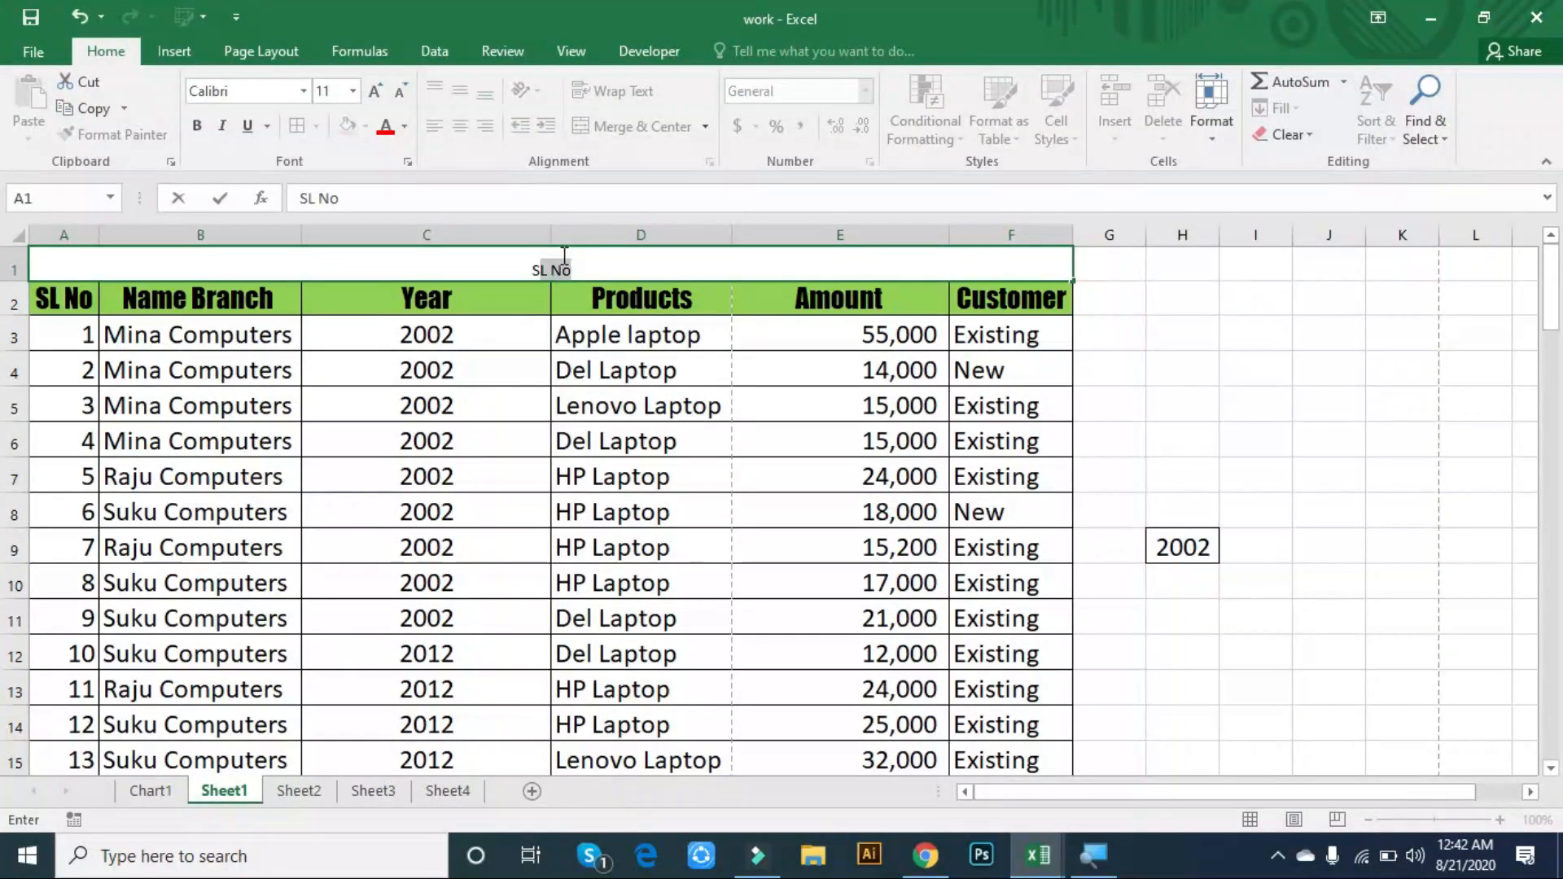
{"action": "key", "text": "BackSpace"}
{"action": "key", "text": "BackSpace"}
{"action": "type", "text": "ales Re"}
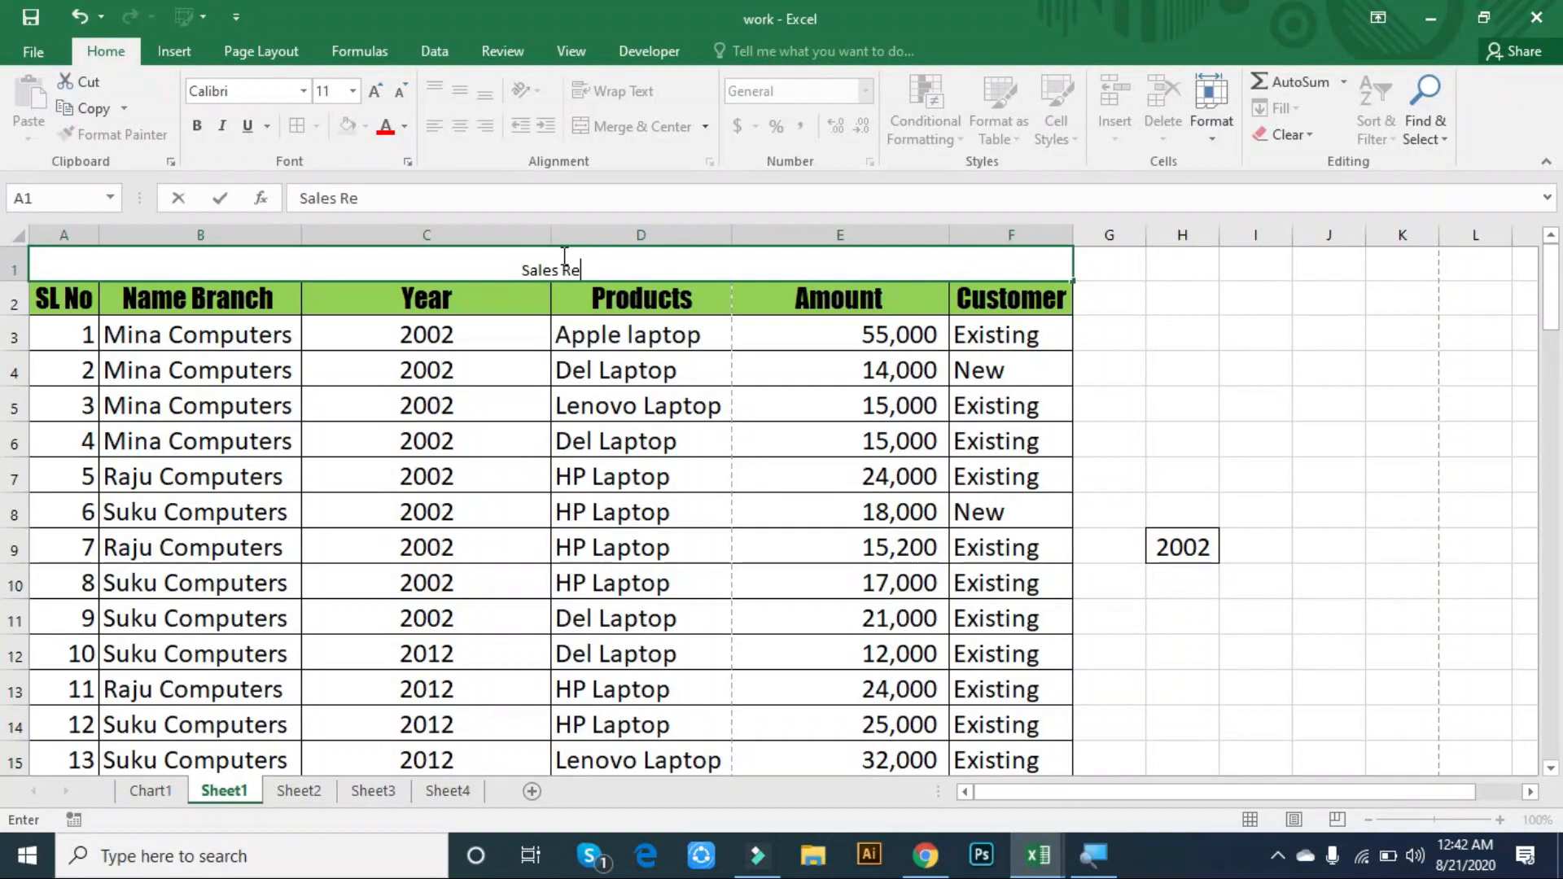
{"action": "type", "text": "port"}
{"action": "left_click", "coordinate": [852, 561]}
{"action": "left_click", "coordinate": [1293, 770]}
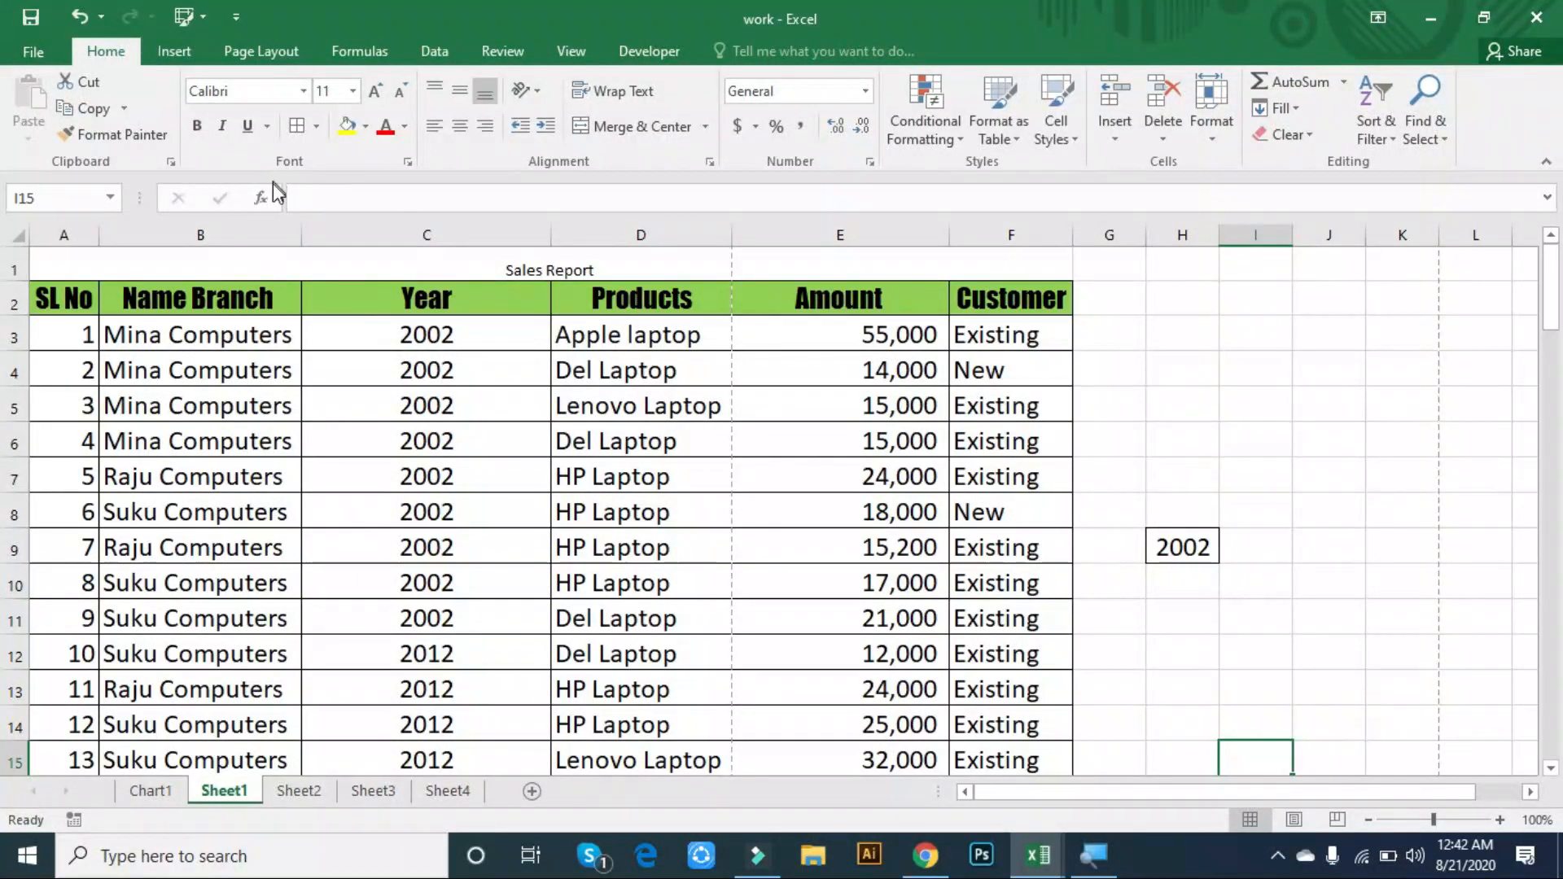
- Insert a blank column before the Amount column and a blank row above the entry with SL No 3
{"action": "left_click", "coordinate": [438, 295]}
{"action": "left_click", "coordinate": [488, 538]}
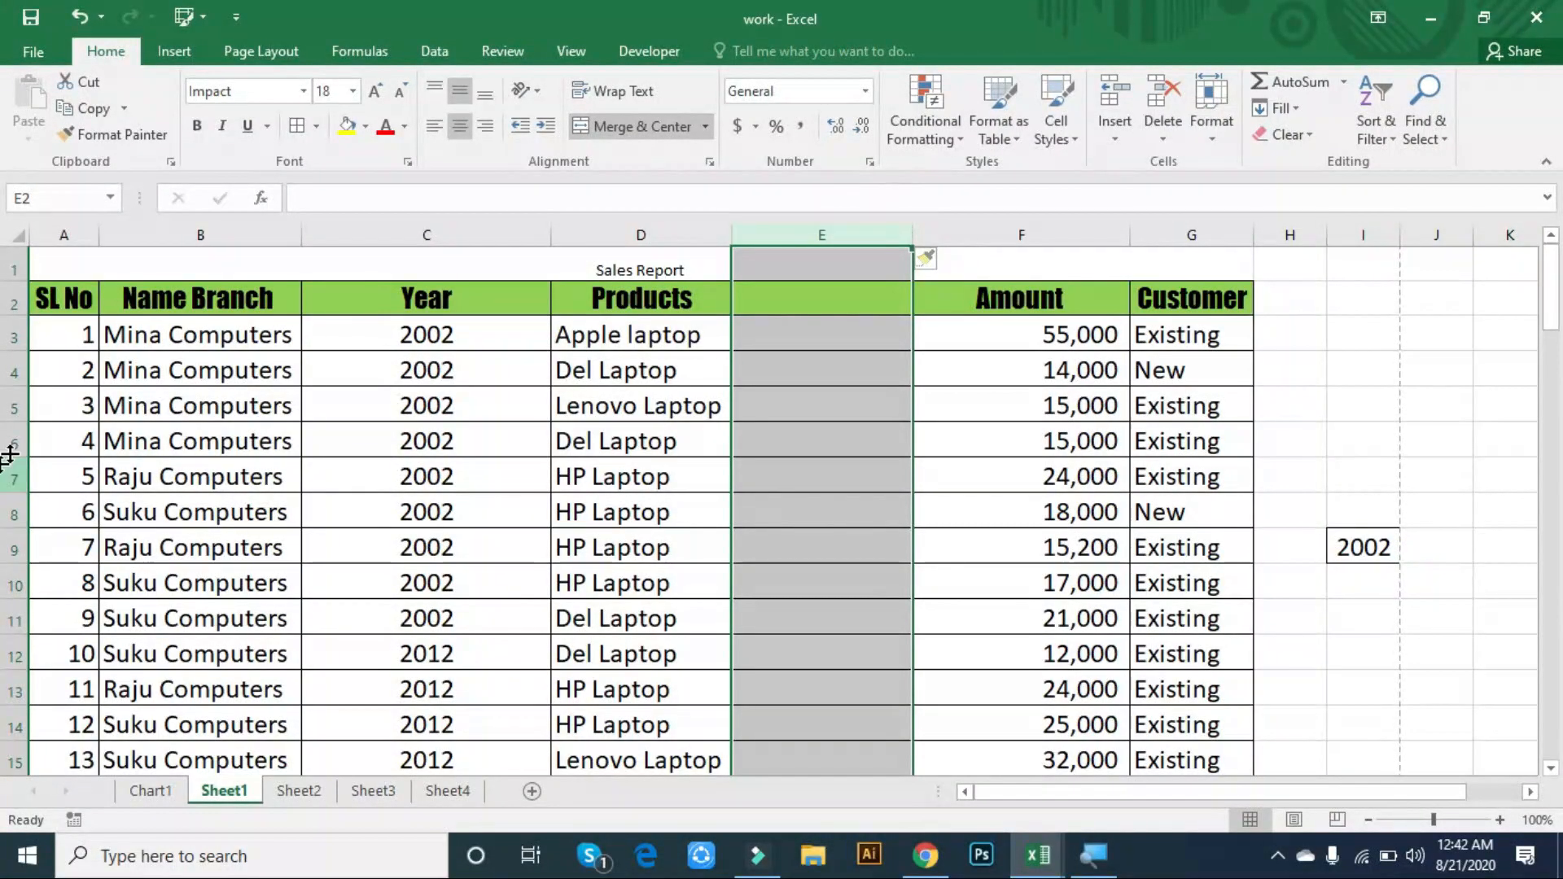
{"action": "left_click", "coordinate": [14, 395]}
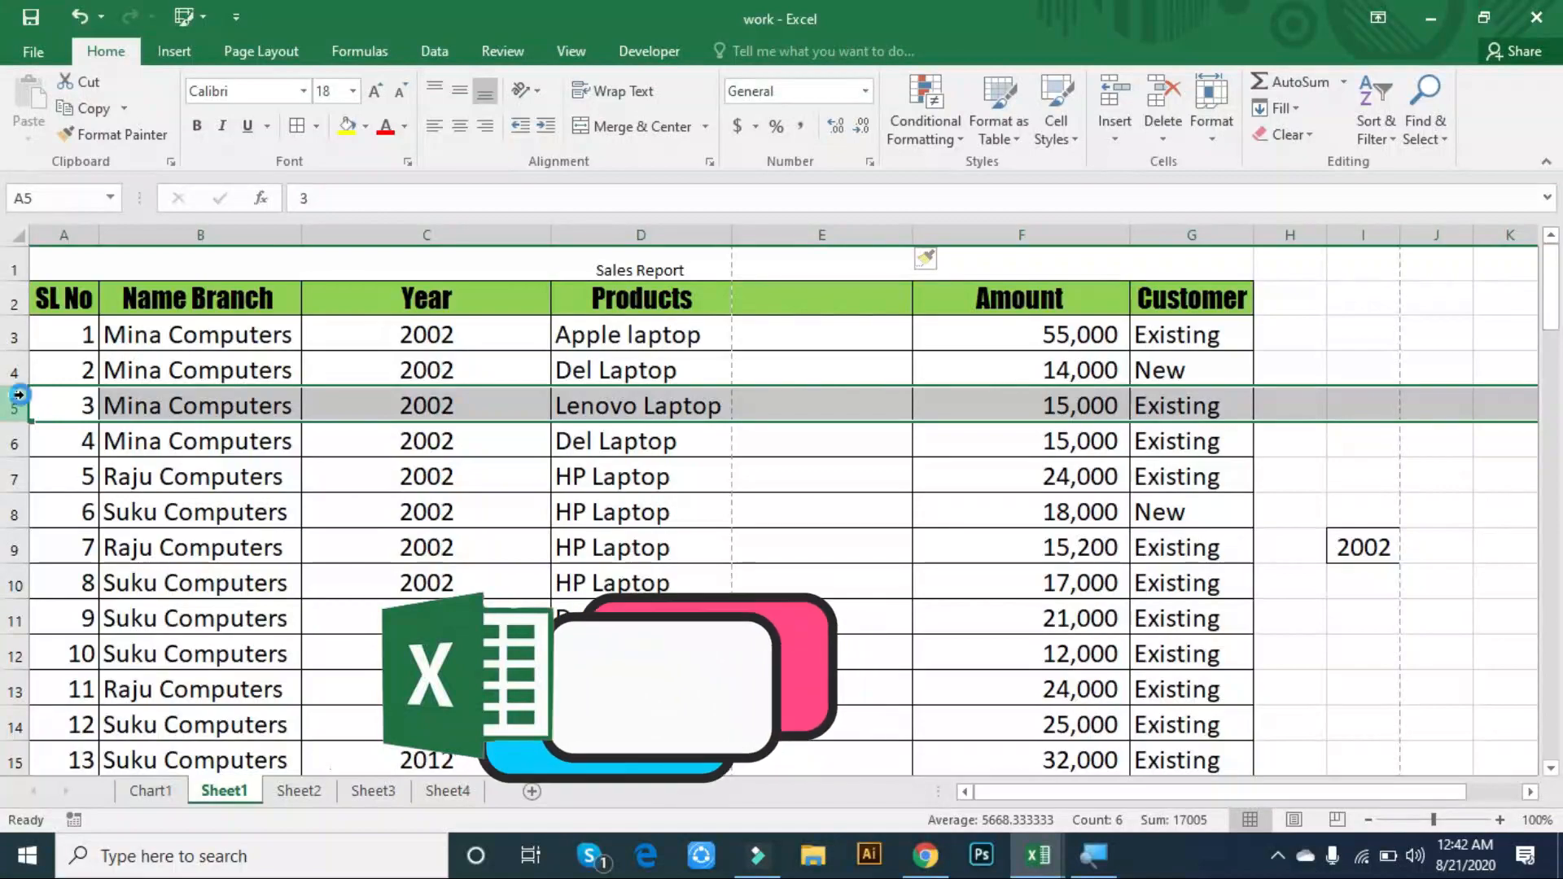
{"action": "key", "text": "ctrl+shift+plus"}
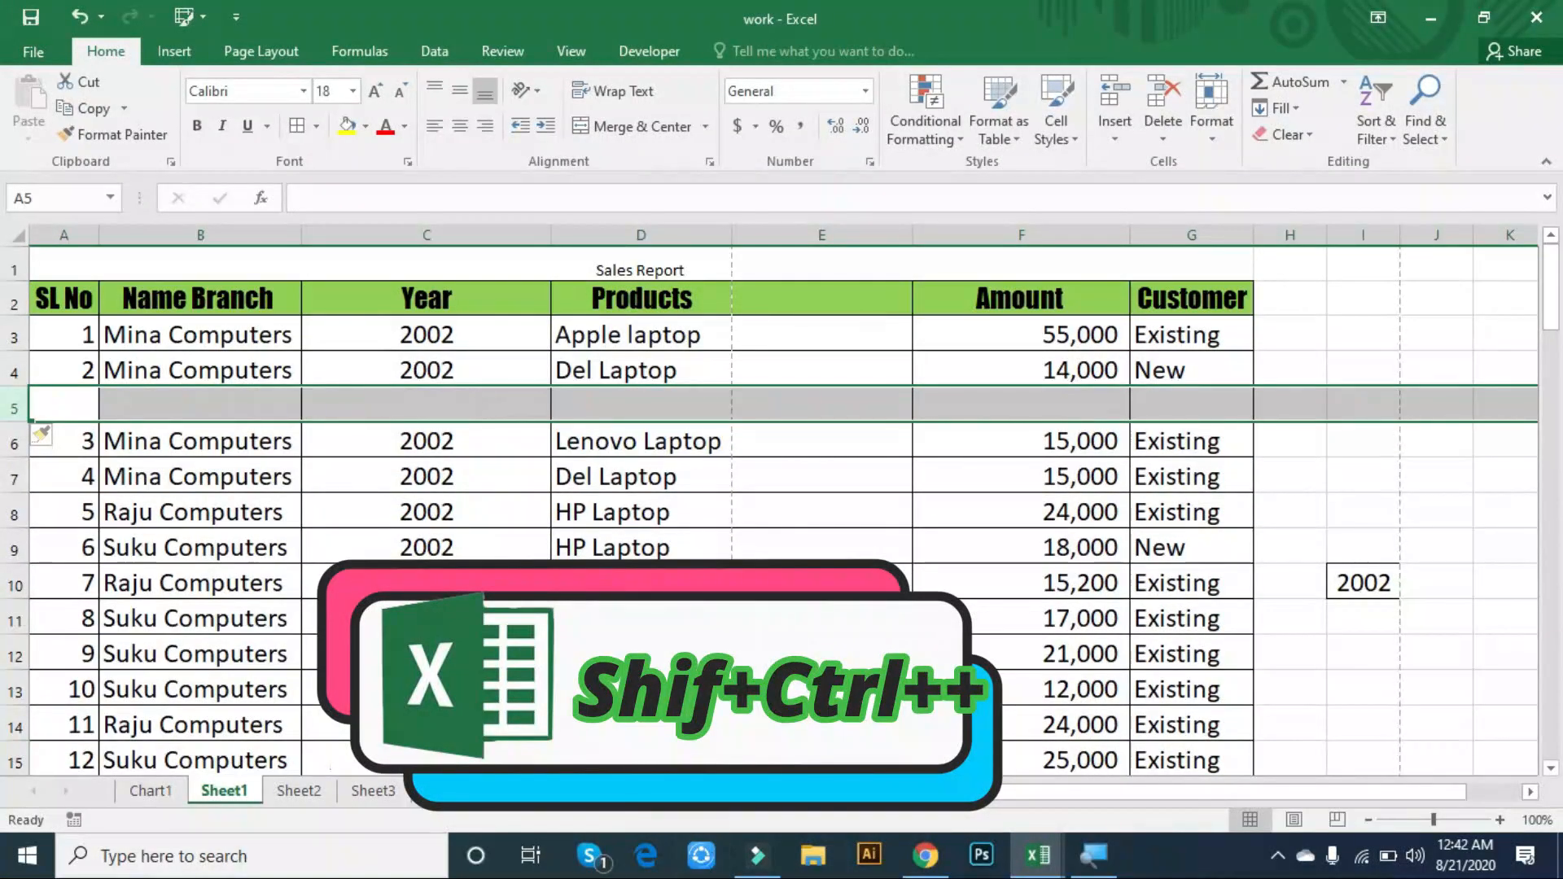
{"action": "left_click", "coordinate": [652, 620]}
- Insert six more blank rows directly above the entry with SL No 3, starting at row 6
{"action": "left_click_drag", "start_coordinate": [15, 443], "coordinate": [17, 588]}
{"action": "key", "text": "ctrl+shift+plus"}
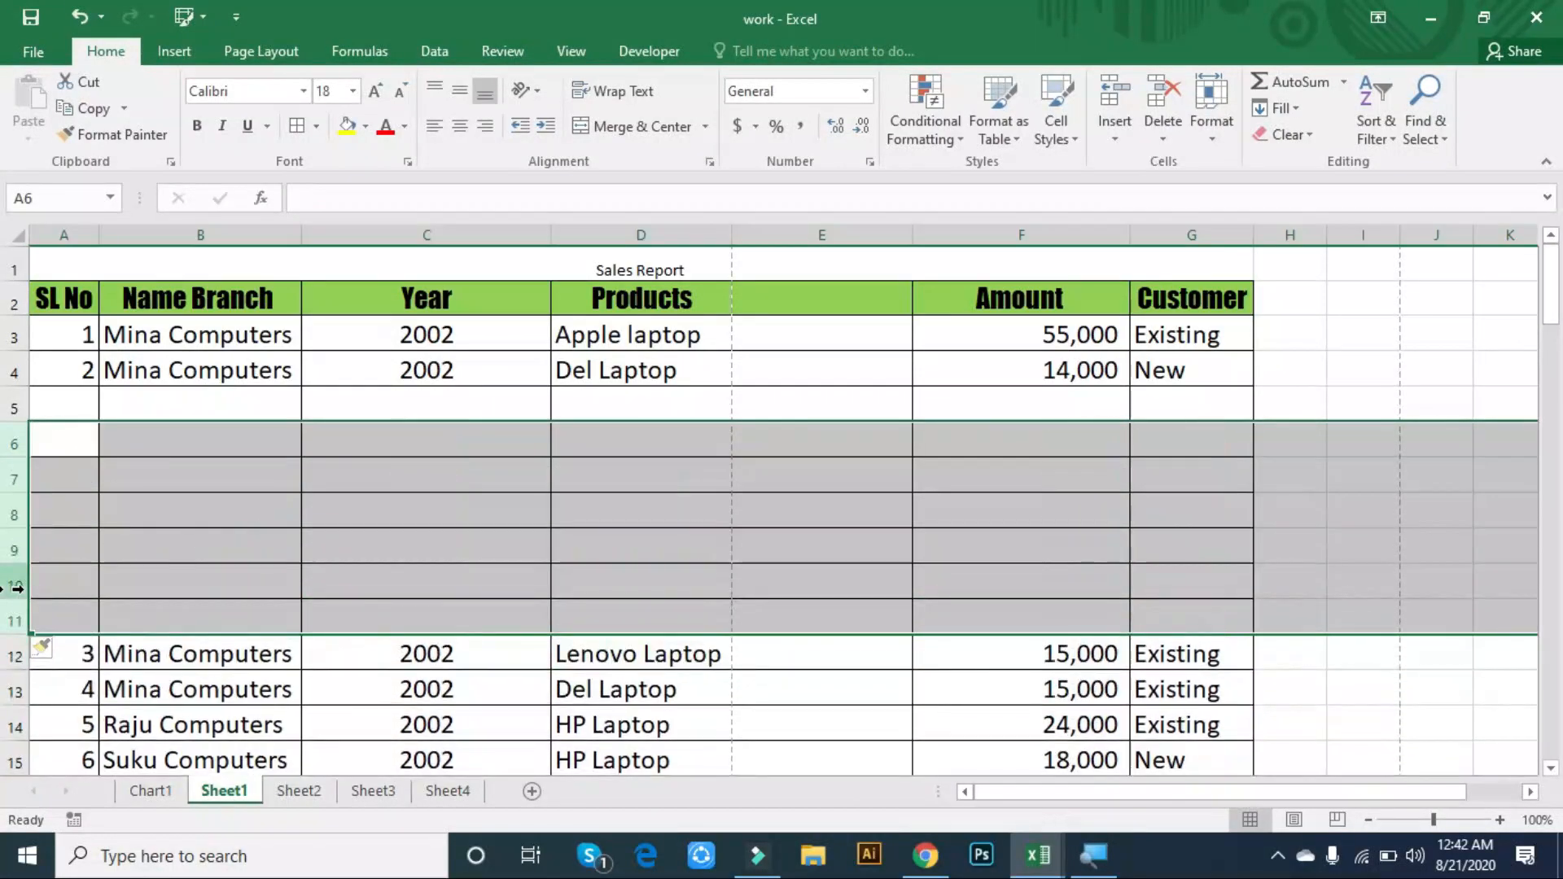
{"action": "left_click", "coordinate": [779, 550]}
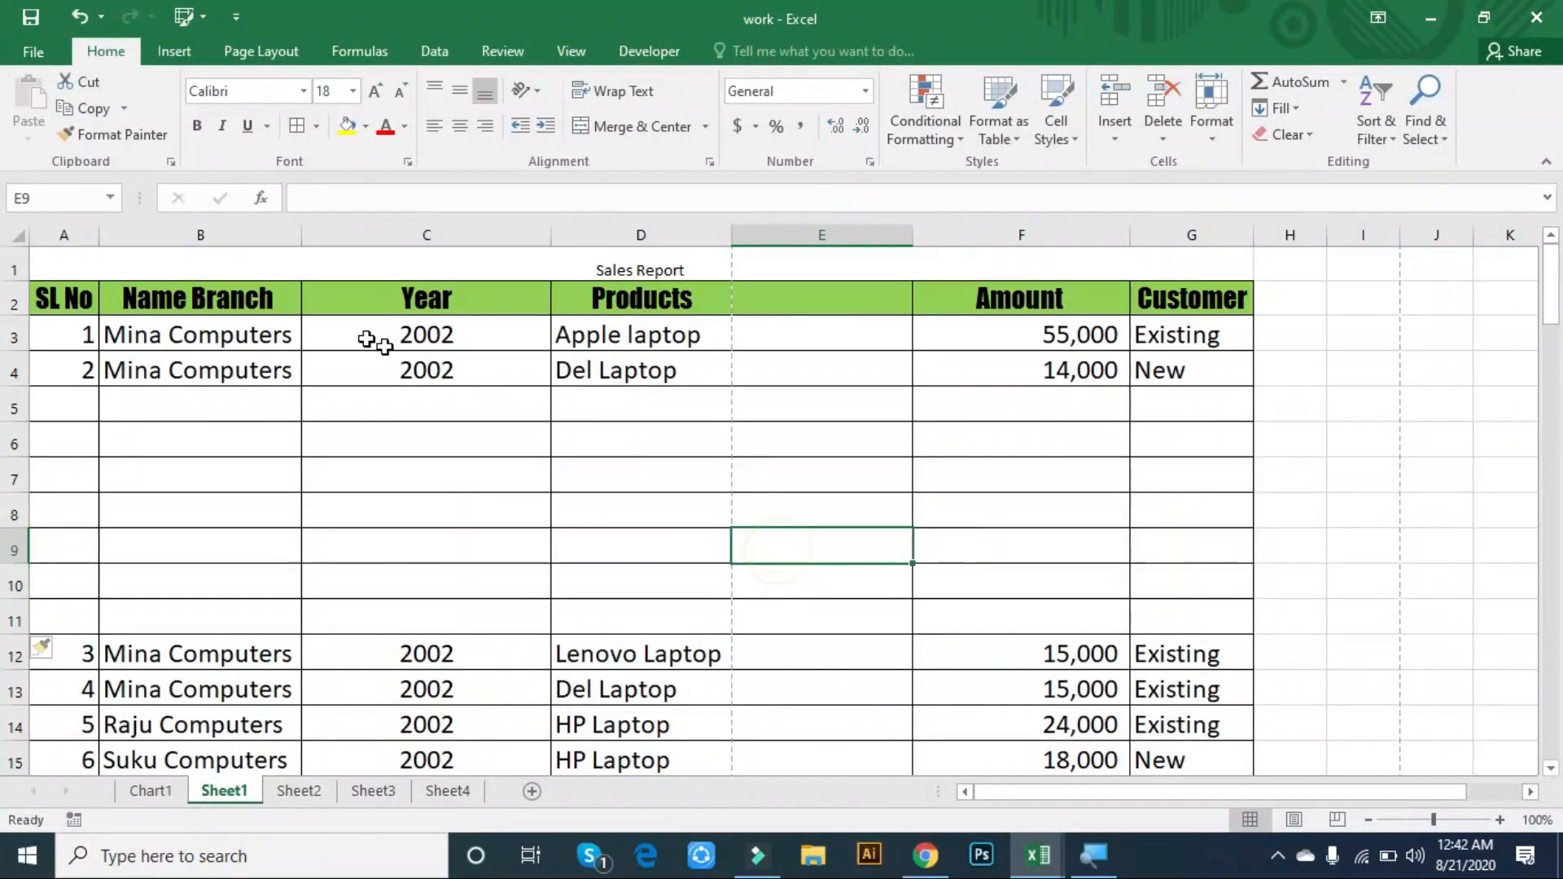
- Insert two blank columns between the Name Branch and Year columns
{"action": "left_click", "coordinate": [415, 246]}
{"action": "left_click_drag", "start_coordinate": [419, 235], "coordinate": [707, 240]}
{"action": "key", "text": "ctrl+shift+plus"}
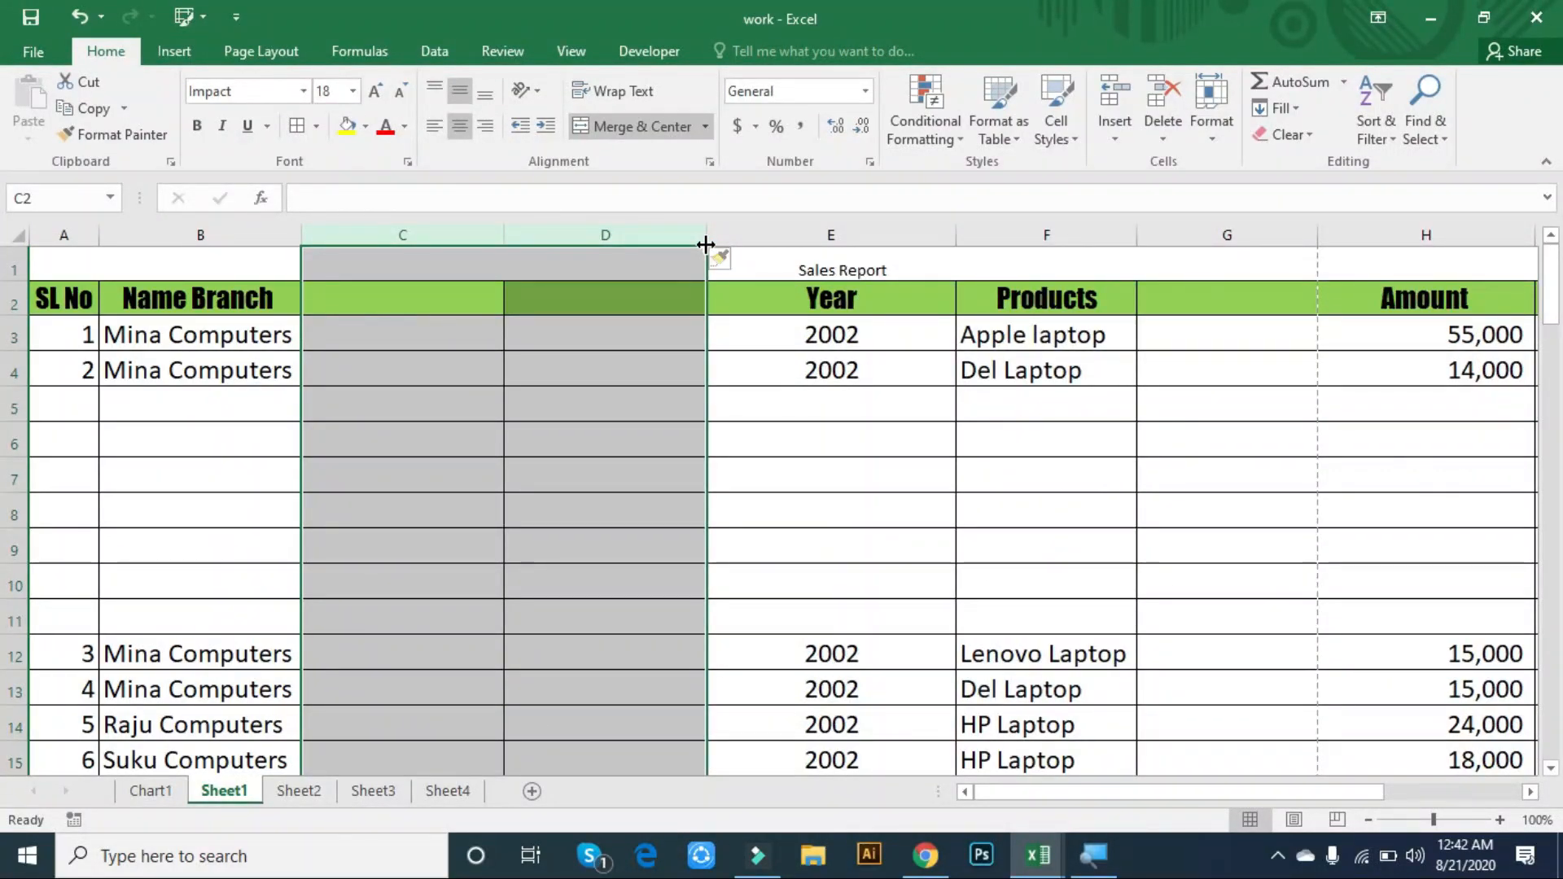
{"action": "left_click", "coordinate": [761, 554]}
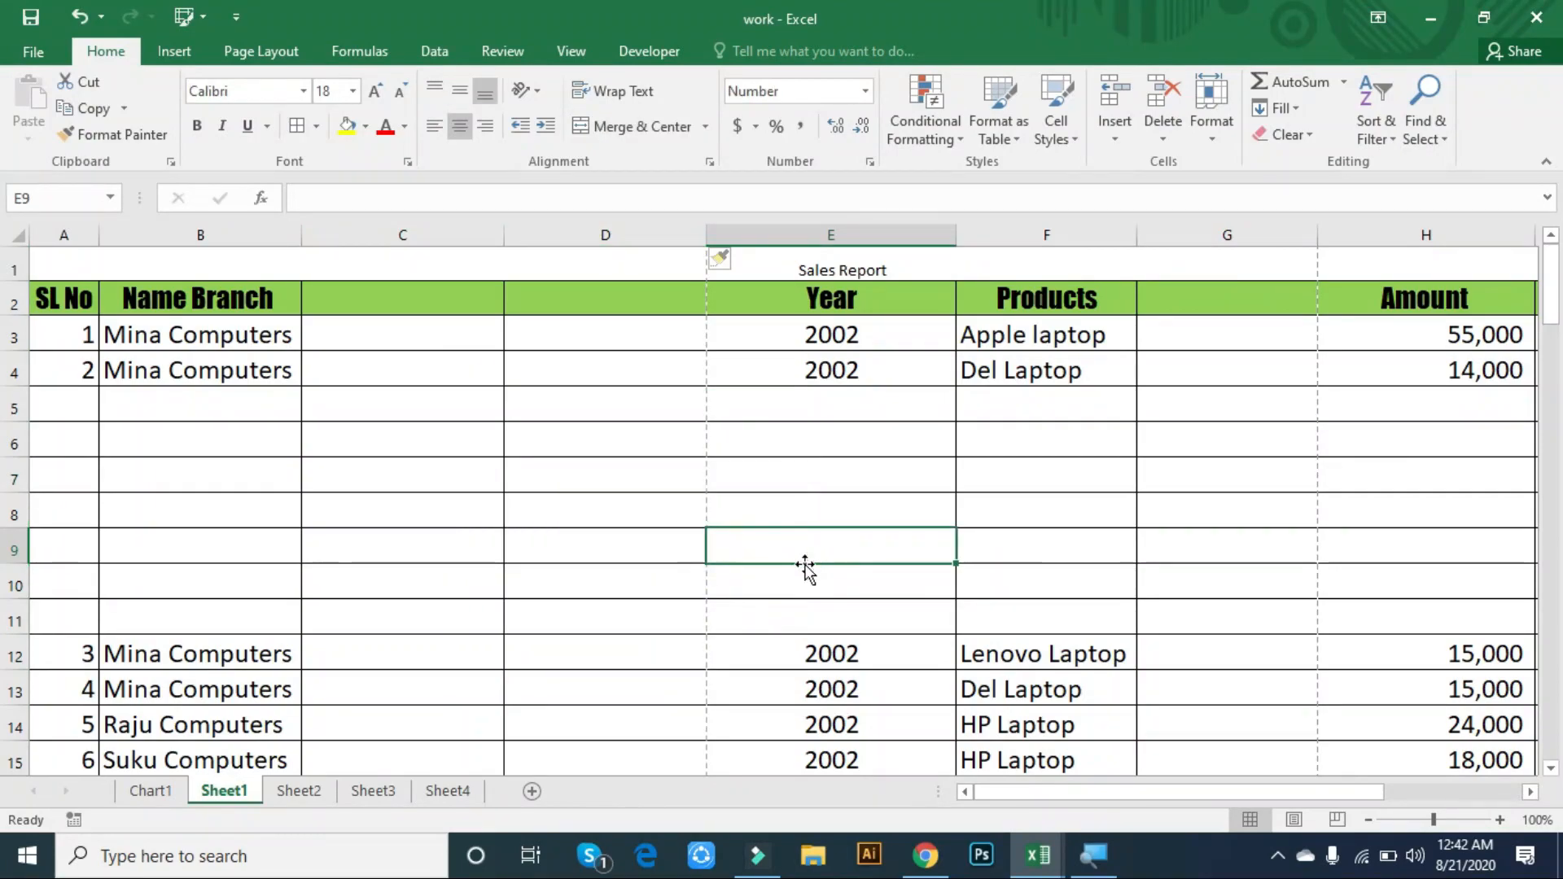
- Delete the two blank columns between the Name Branch and Year columns
{"action": "left_click_drag", "start_coordinate": [611, 235], "coordinate": [422, 212]}
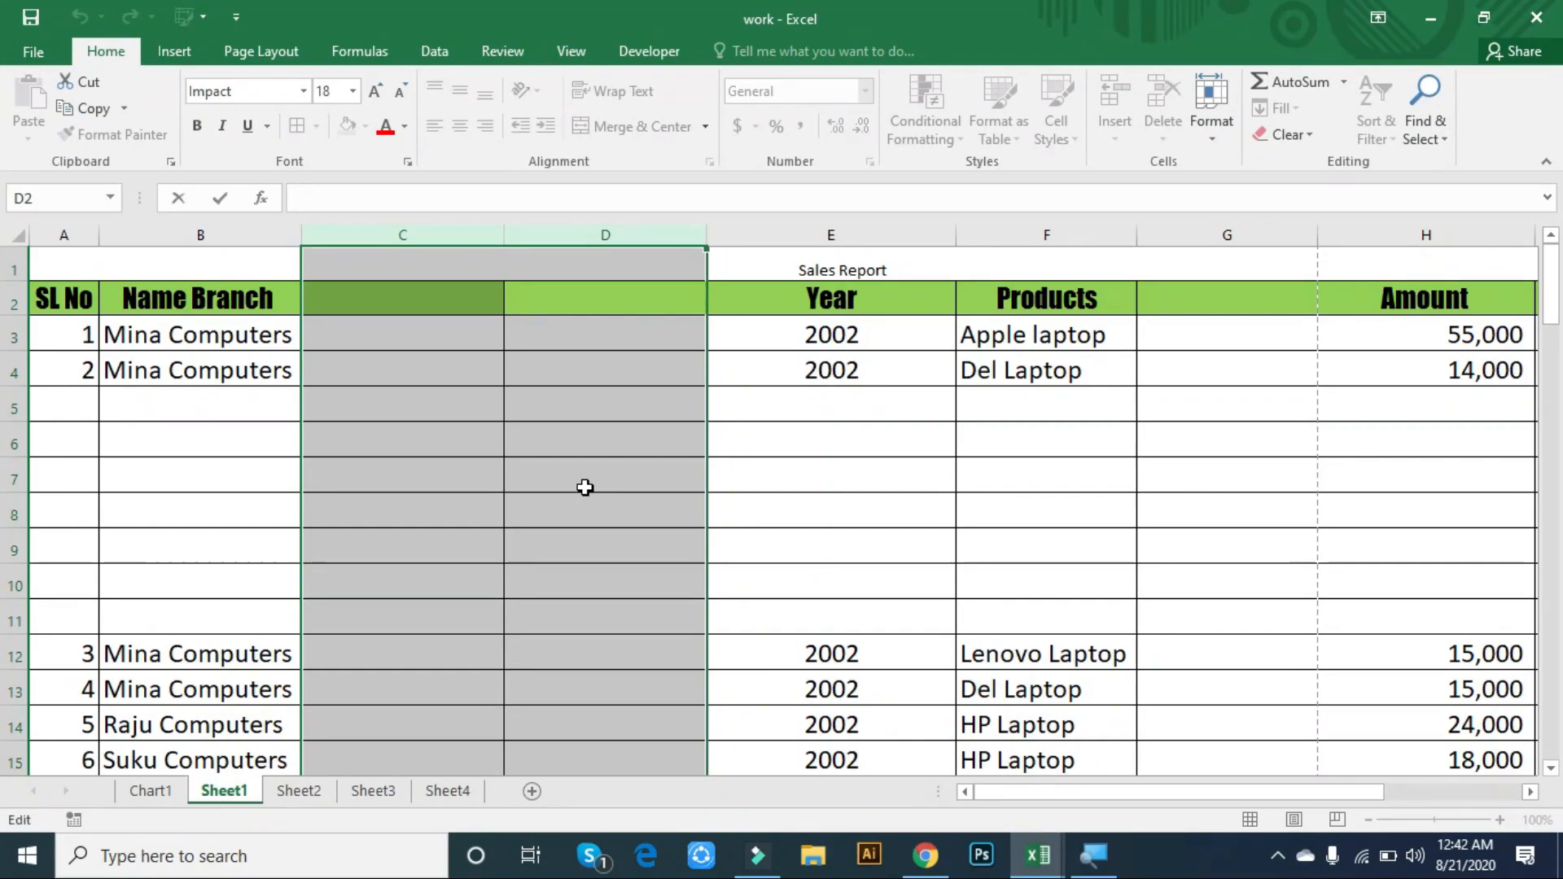
{"action": "left_click", "coordinate": [633, 541]}
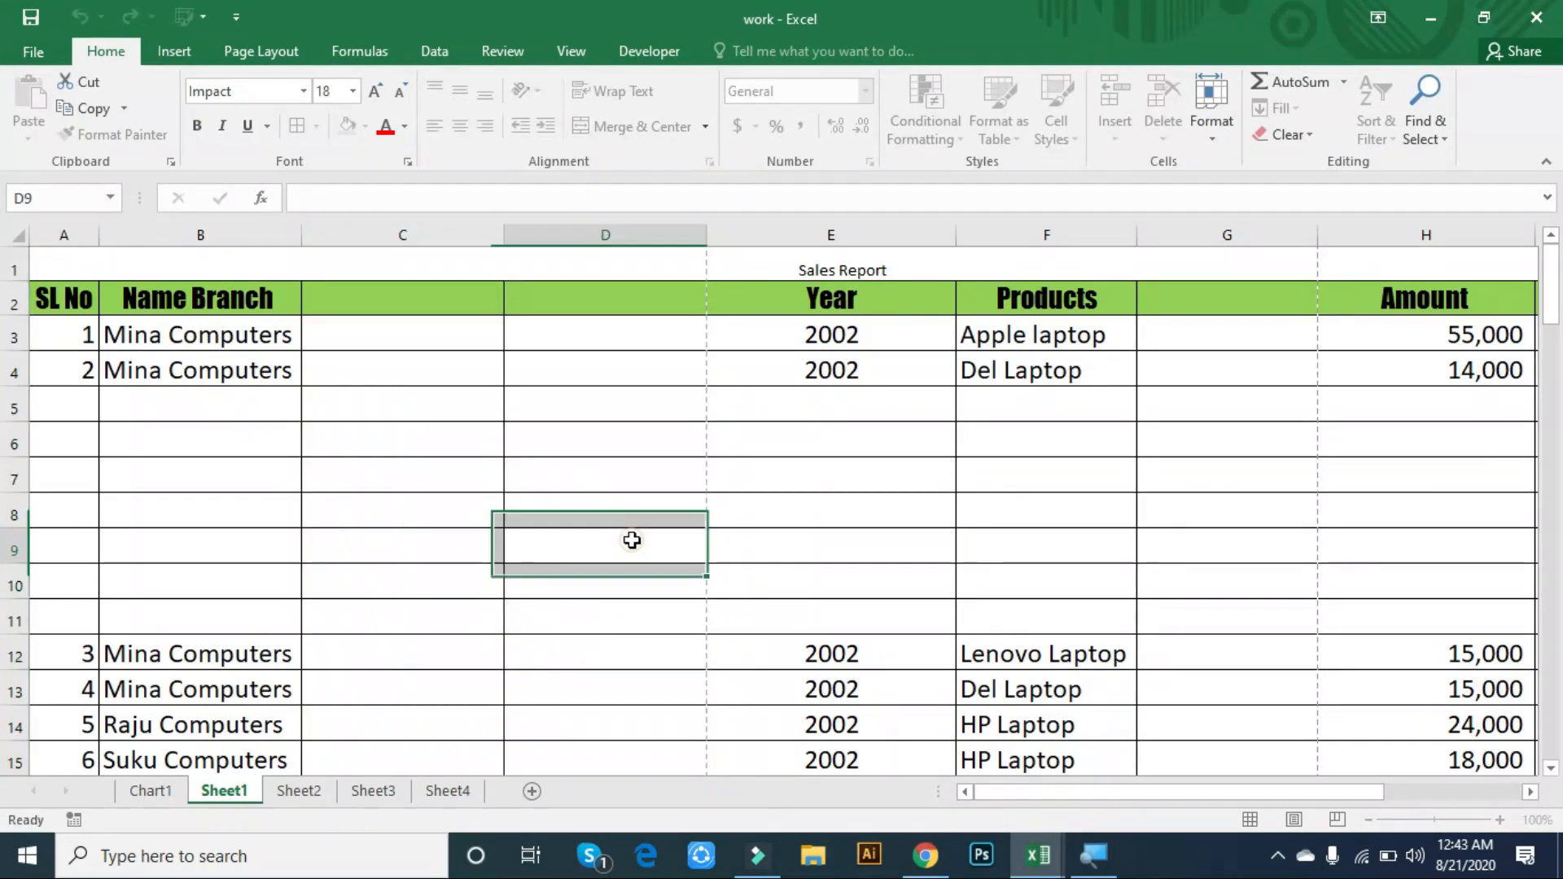
{"action": "double_click", "coordinate": [633, 540]}
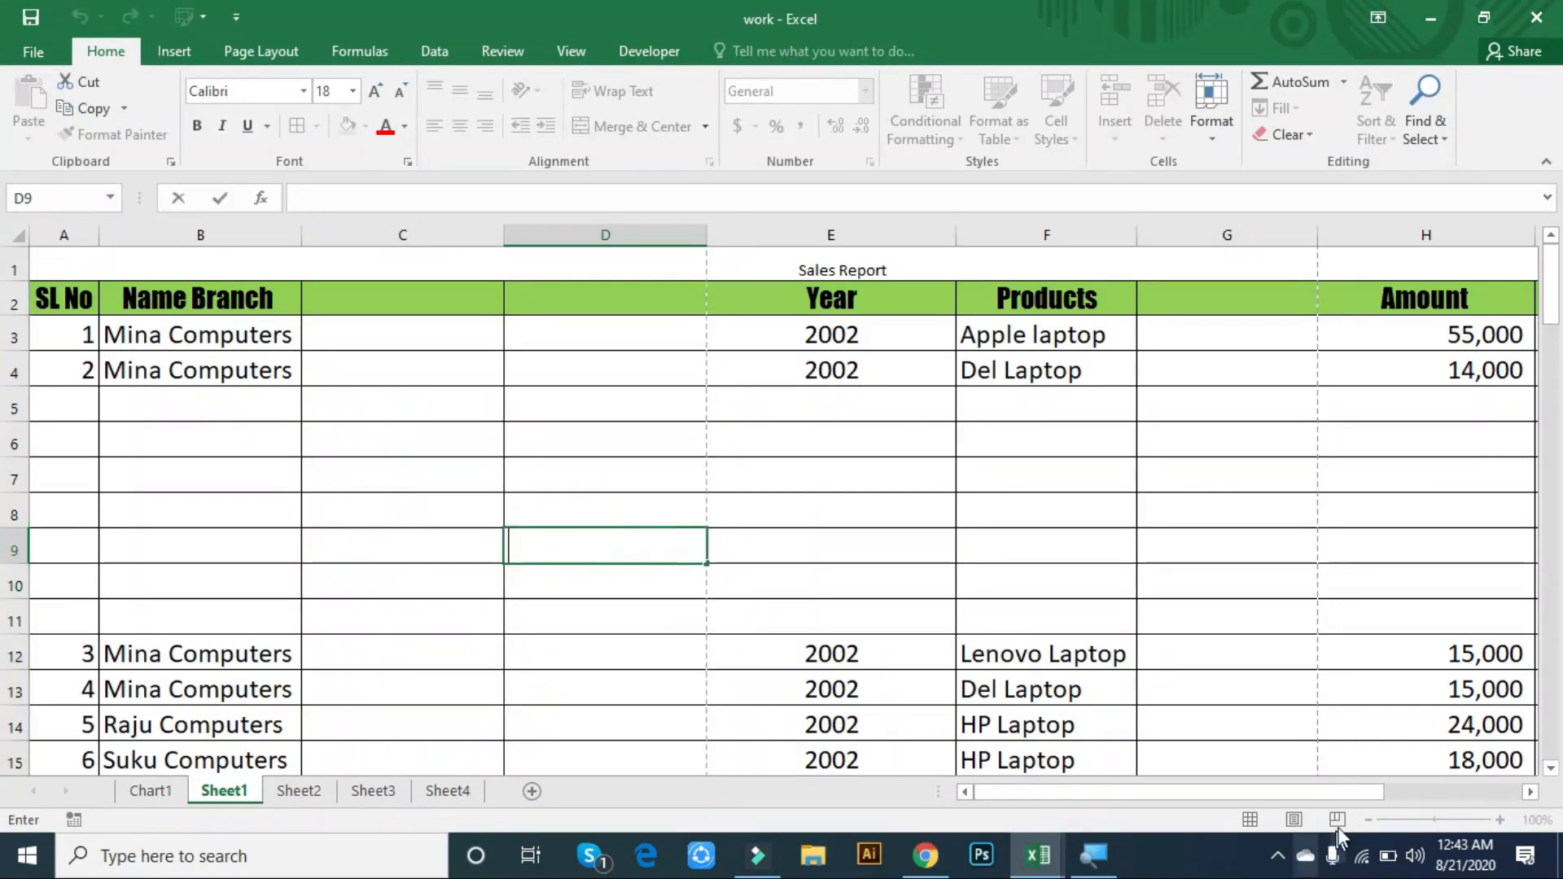
{"action": "left_click", "coordinate": [1278, 855]}
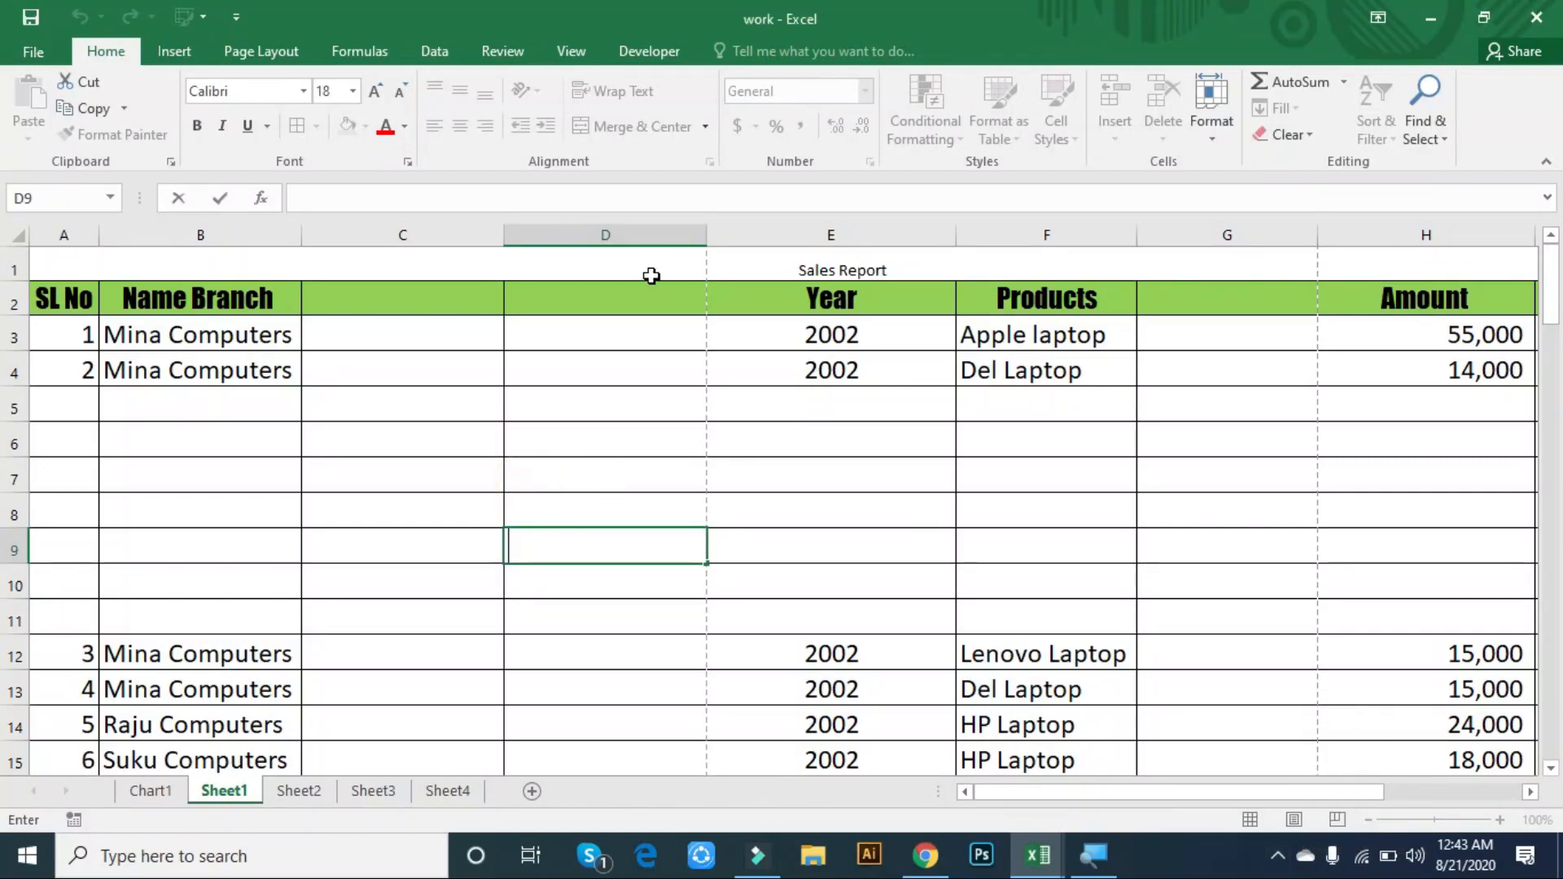
{"action": "left_click", "coordinate": [640, 236]}
{"action": "key", "text": "ctrl+minus"}
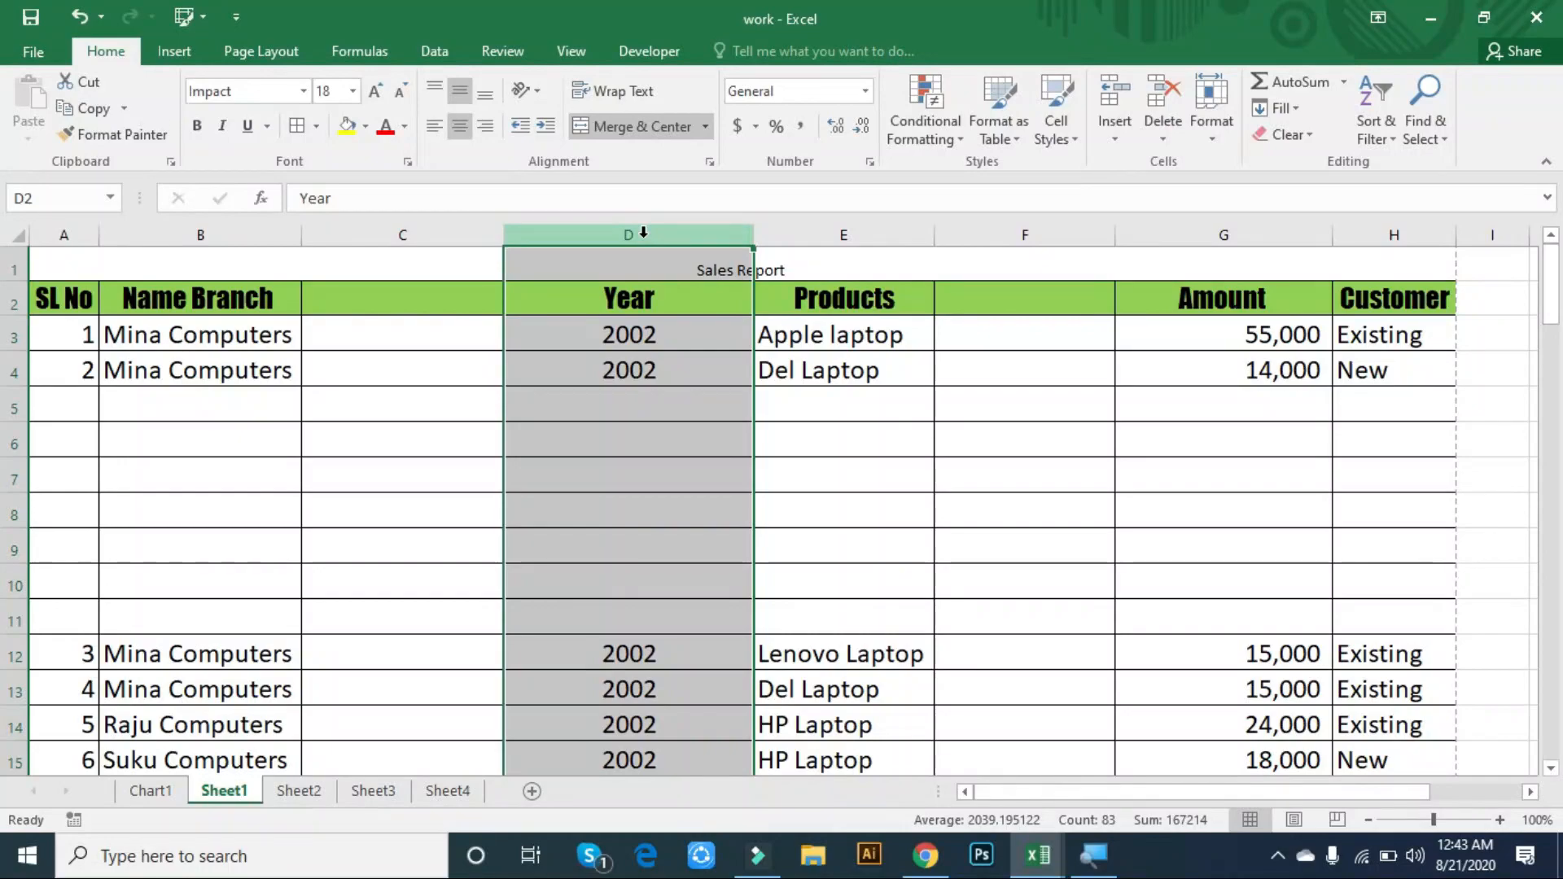
{"action": "left_click", "coordinate": [454, 236]}
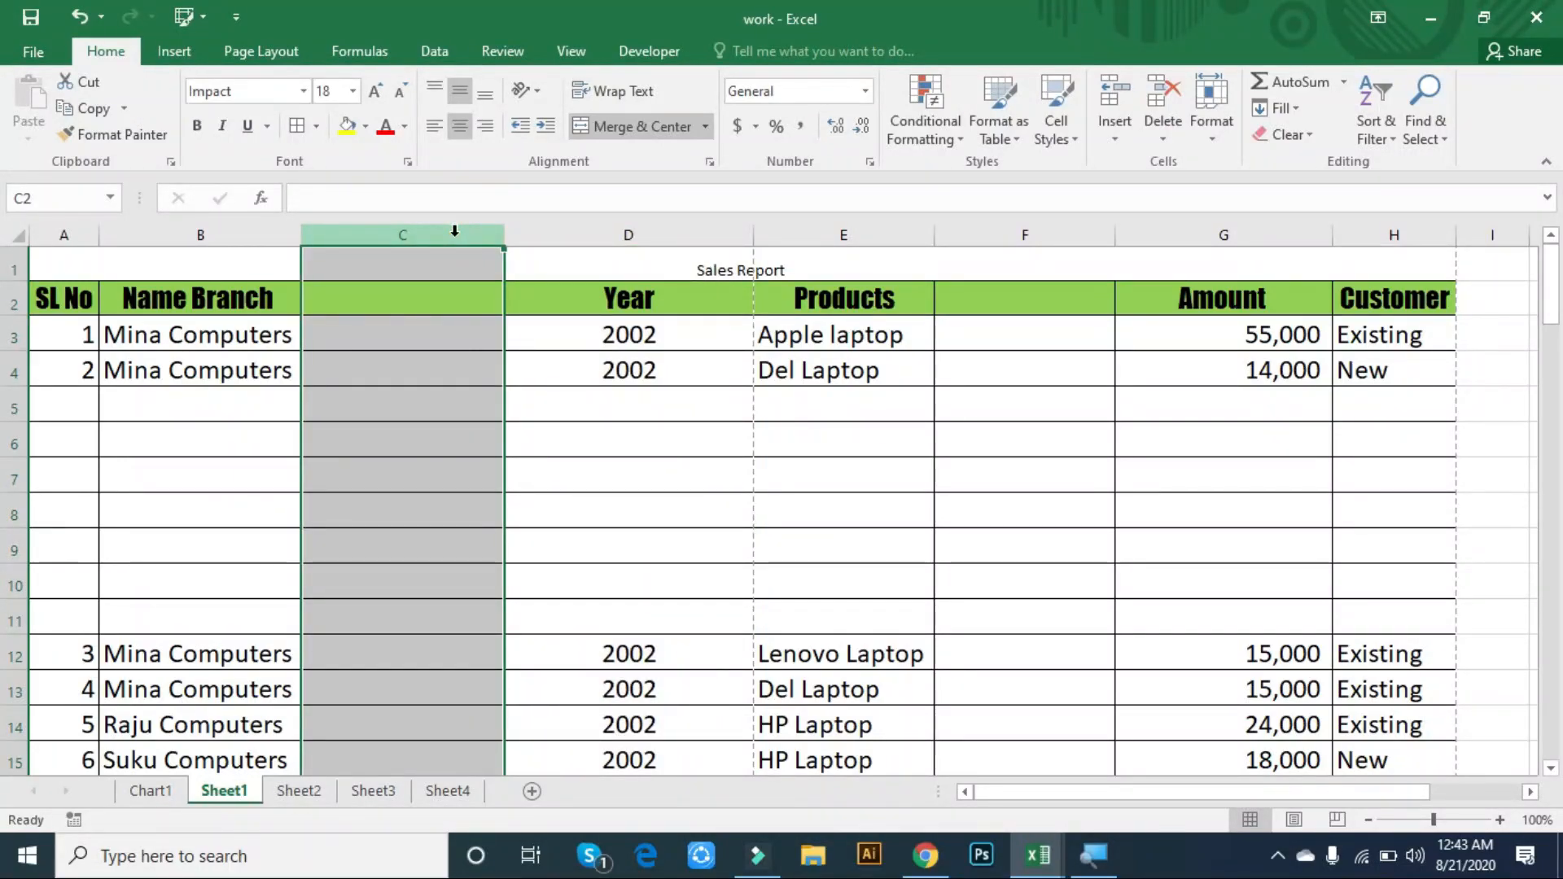
{"action": "key", "text": "ctrl+minus"}
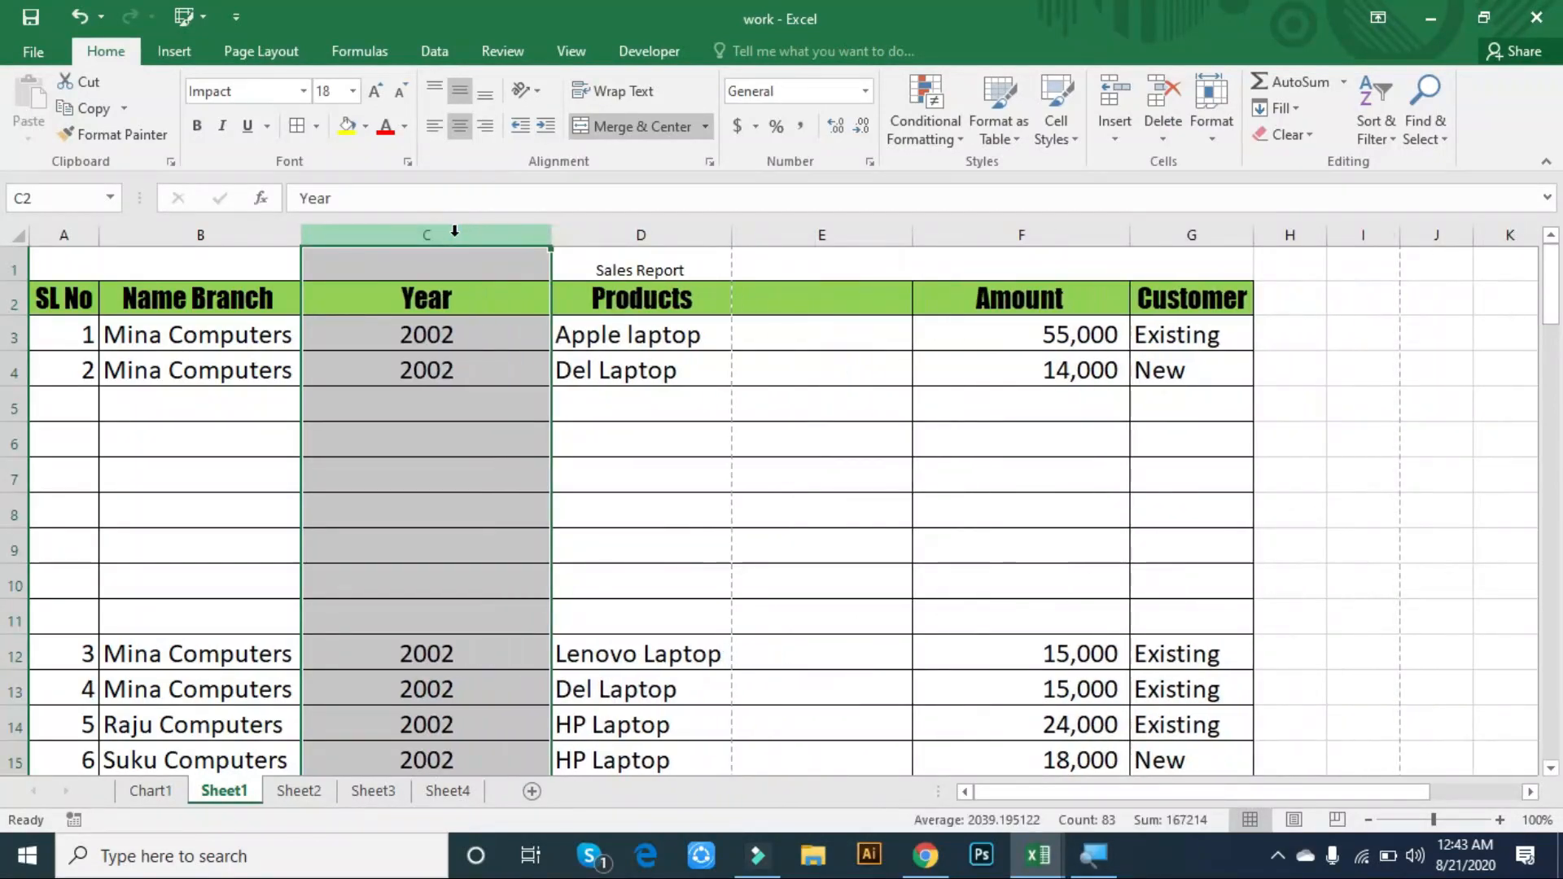
- Delete the seven blank rows, 5 to 11, directly above the entry with SL No 3
{"action": "left_click", "coordinate": [224, 541]}
{"action": "left_click_drag", "start_coordinate": [16, 407], "coordinate": [8, 631]}
{"action": "key", "text": "ctrl+minus"}
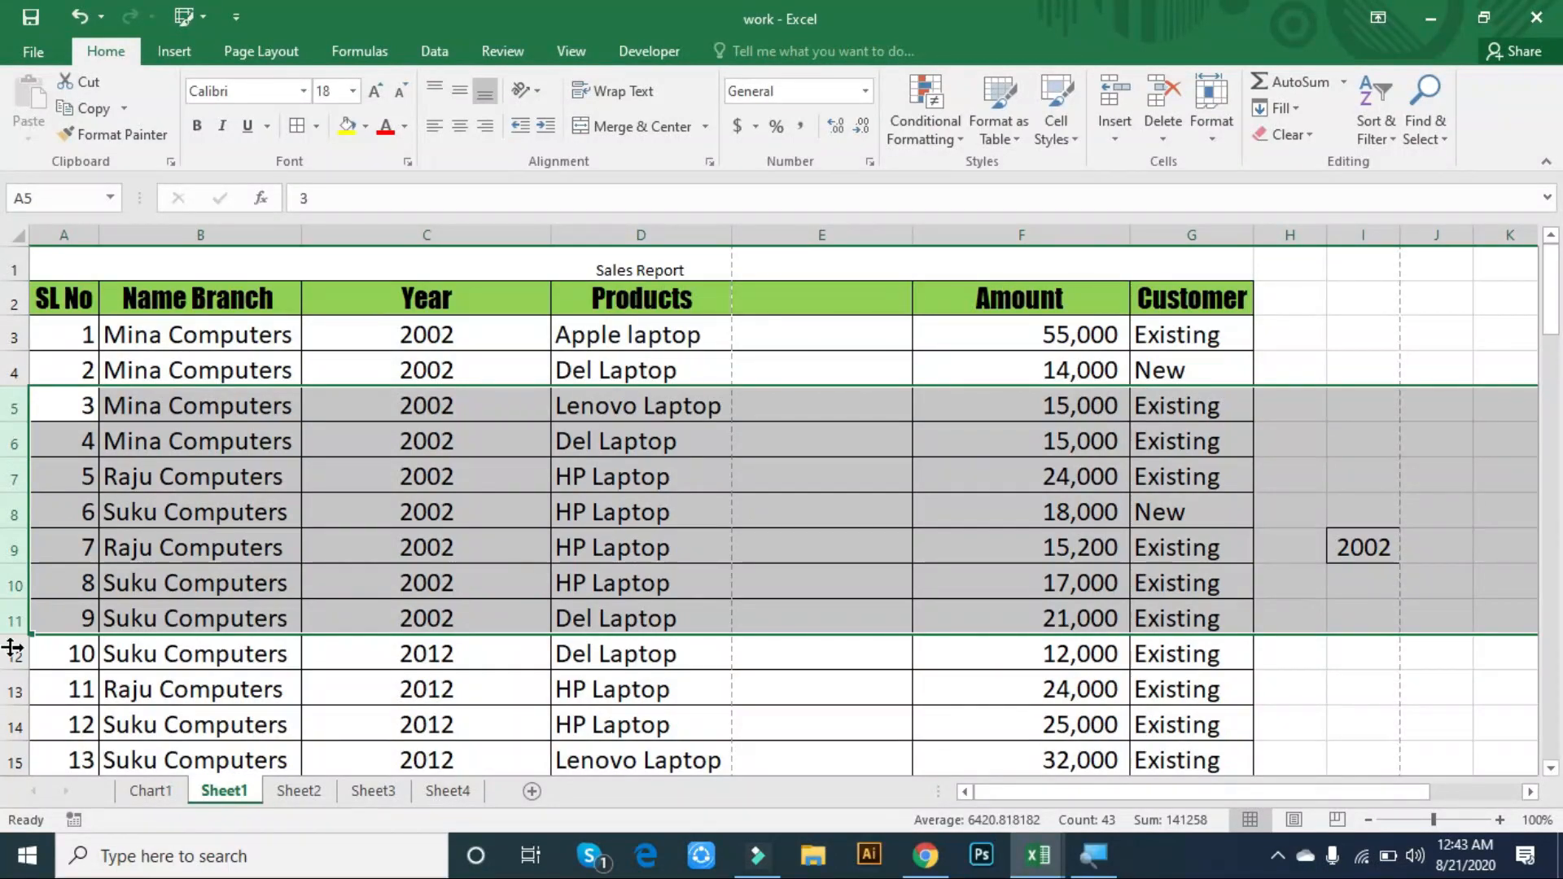
{"action": "left_click", "coordinate": [863, 698]}
{"action": "left_click", "coordinate": [859, 630]}
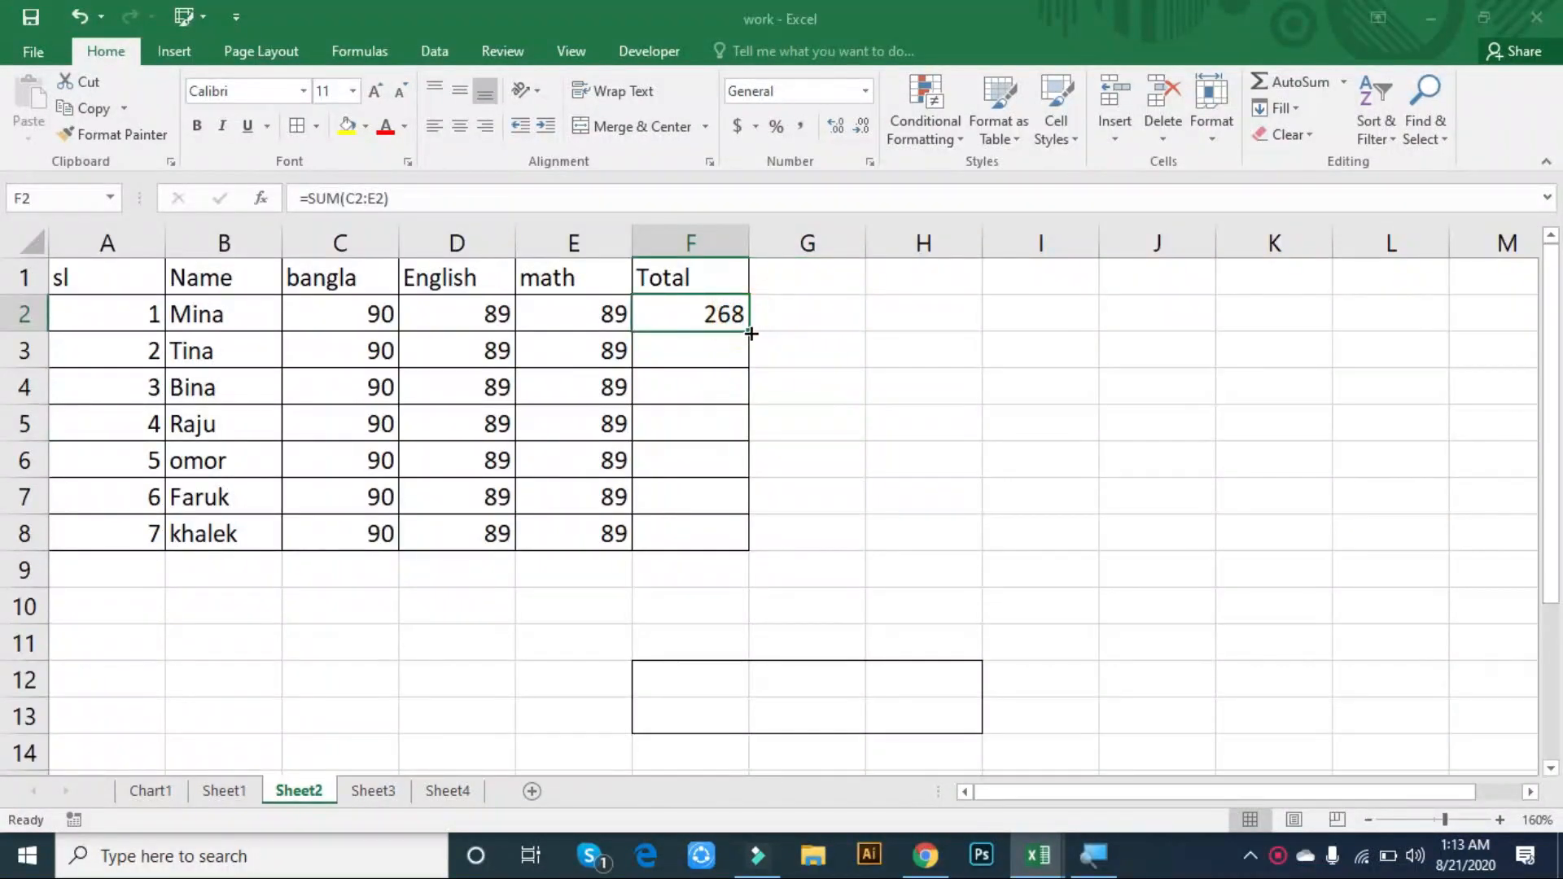
- On Sheet2, copy the Total formula from F2 down through F8 and set the English mark in D5 to 91
{"action": "double_click", "coordinate": [751, 334]}
{"action": "left_click", "coordinate": [806, 453]}
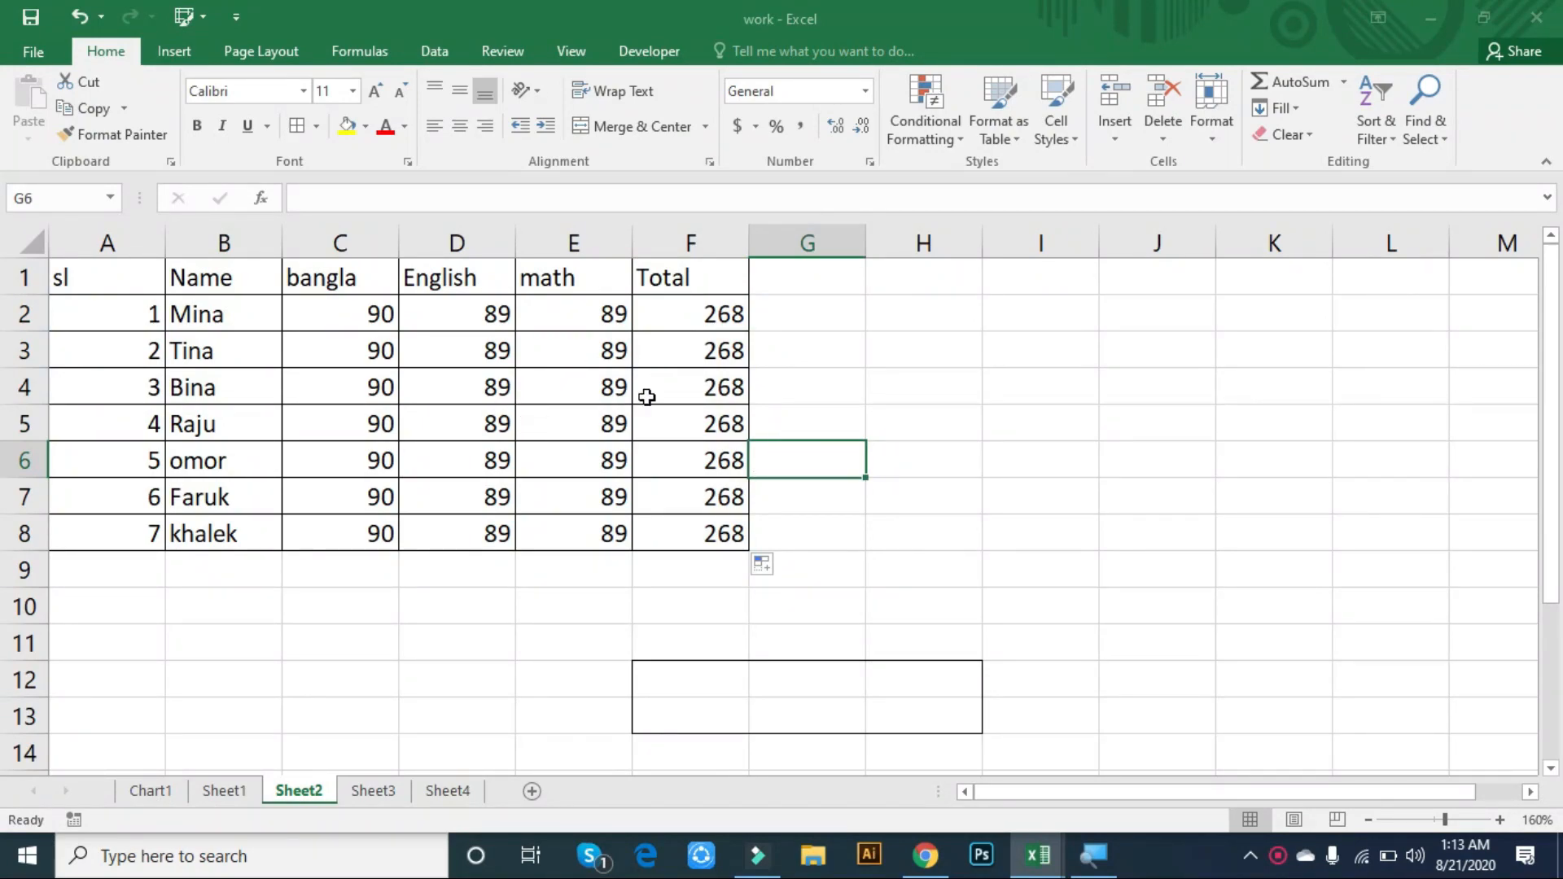
{"action": "left_click", "coordinate": [512, 425]}
{"action": "type", "text": "91\\"}
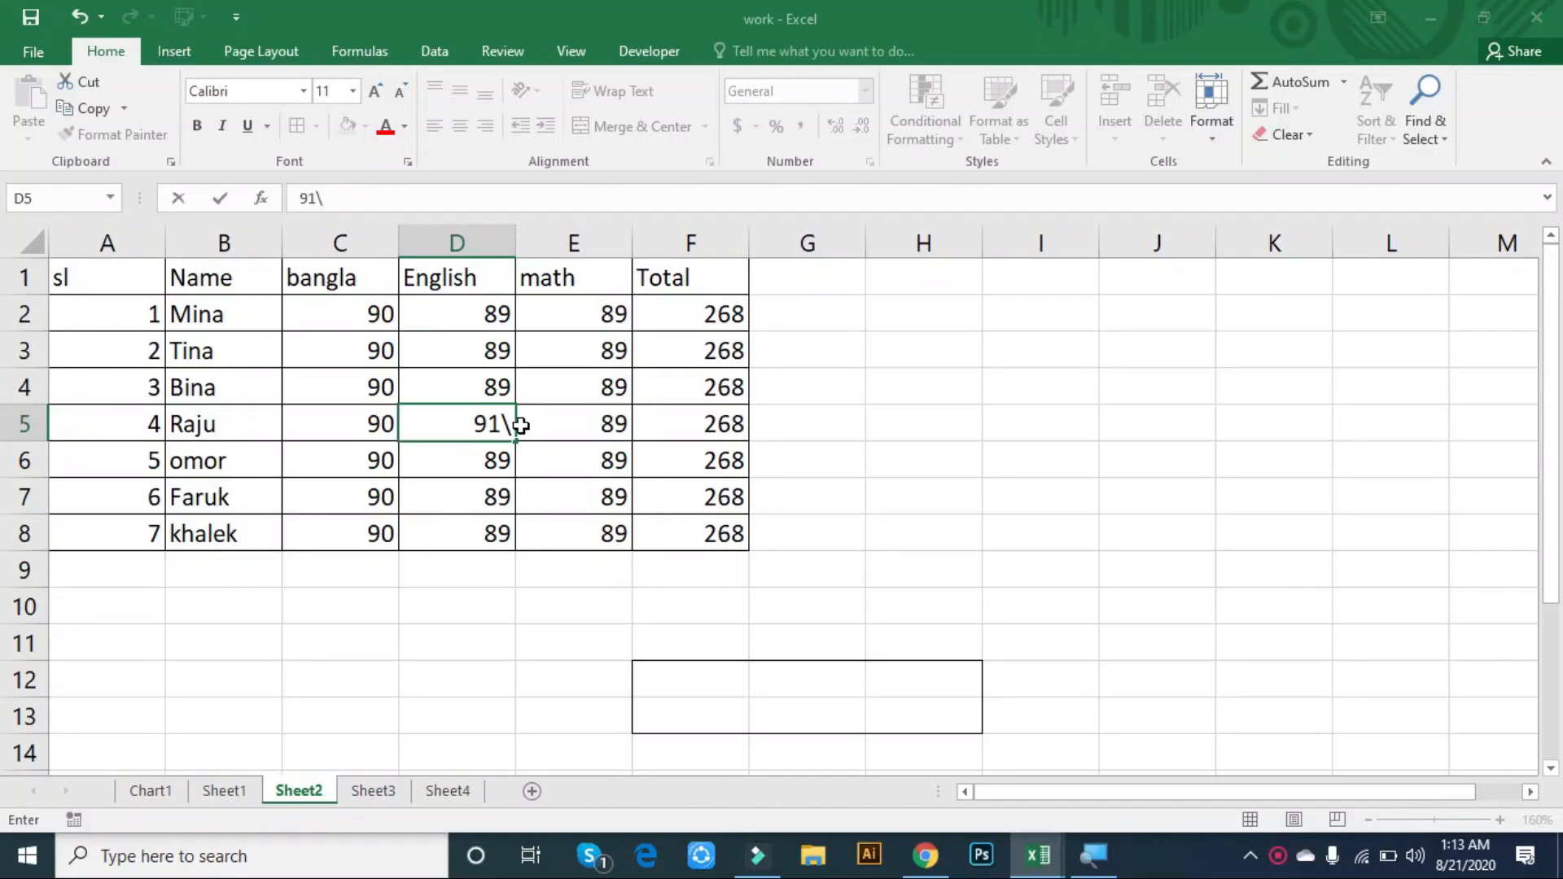
{"action": "key", "text": "BackSpace"}
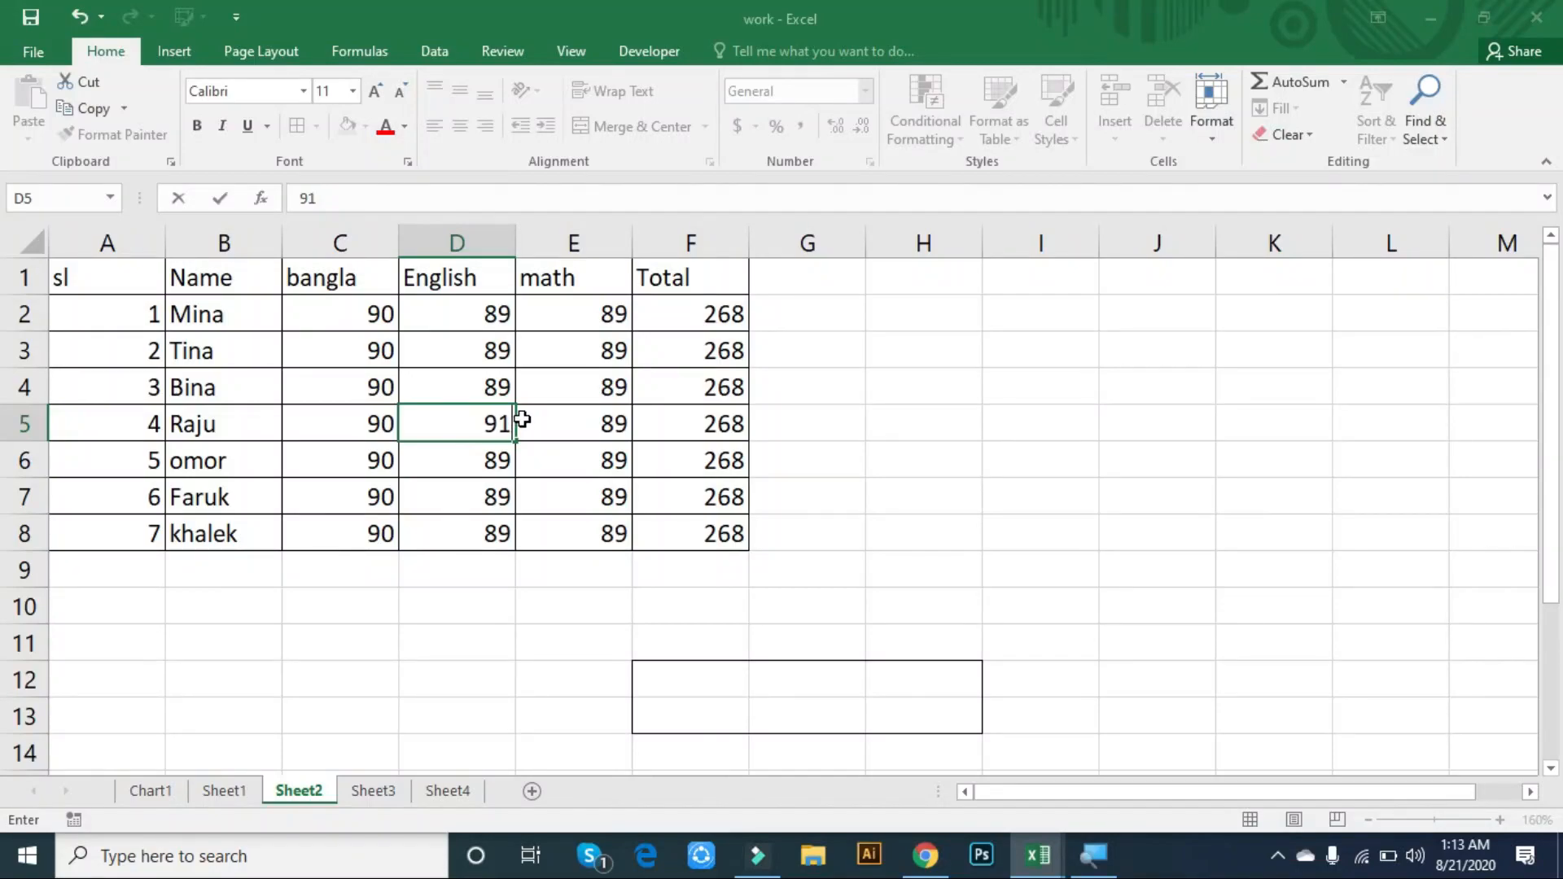
{"action": "key", "text": "Return"}
- Set the English mark in D7 to 45 and the math mark in E4 to 56
{"action": "left_click", "coordinate": [499, 493]}
{"action": "type", "text": "45"}
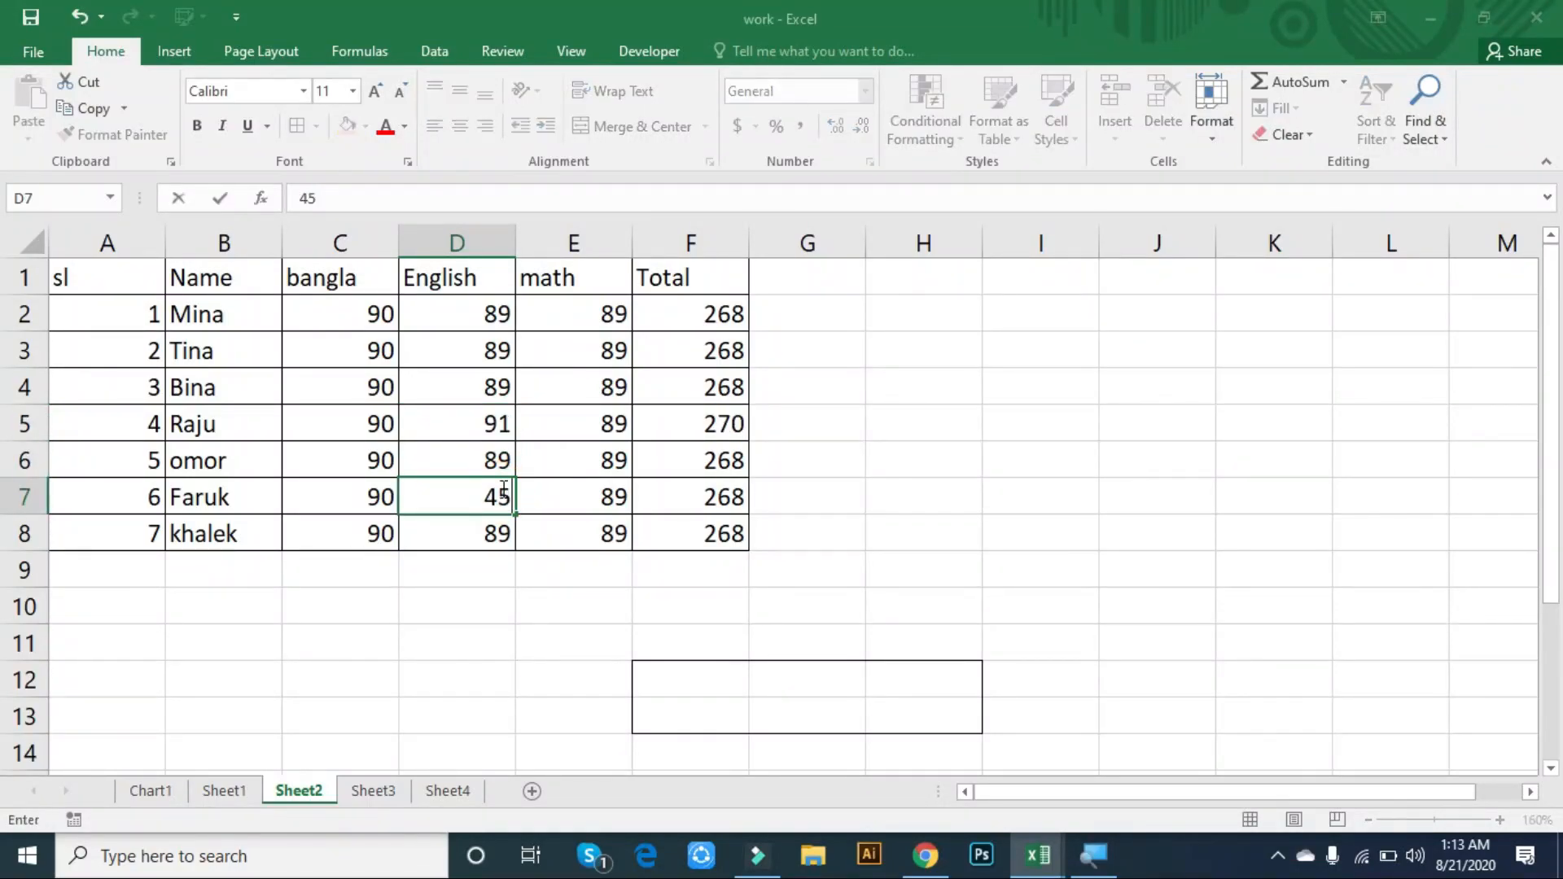
{"action": "key", "text": "Return"}
{"action": "left_click", "coordinate": [613, 402]}
{"action": "type", "text": "56"}
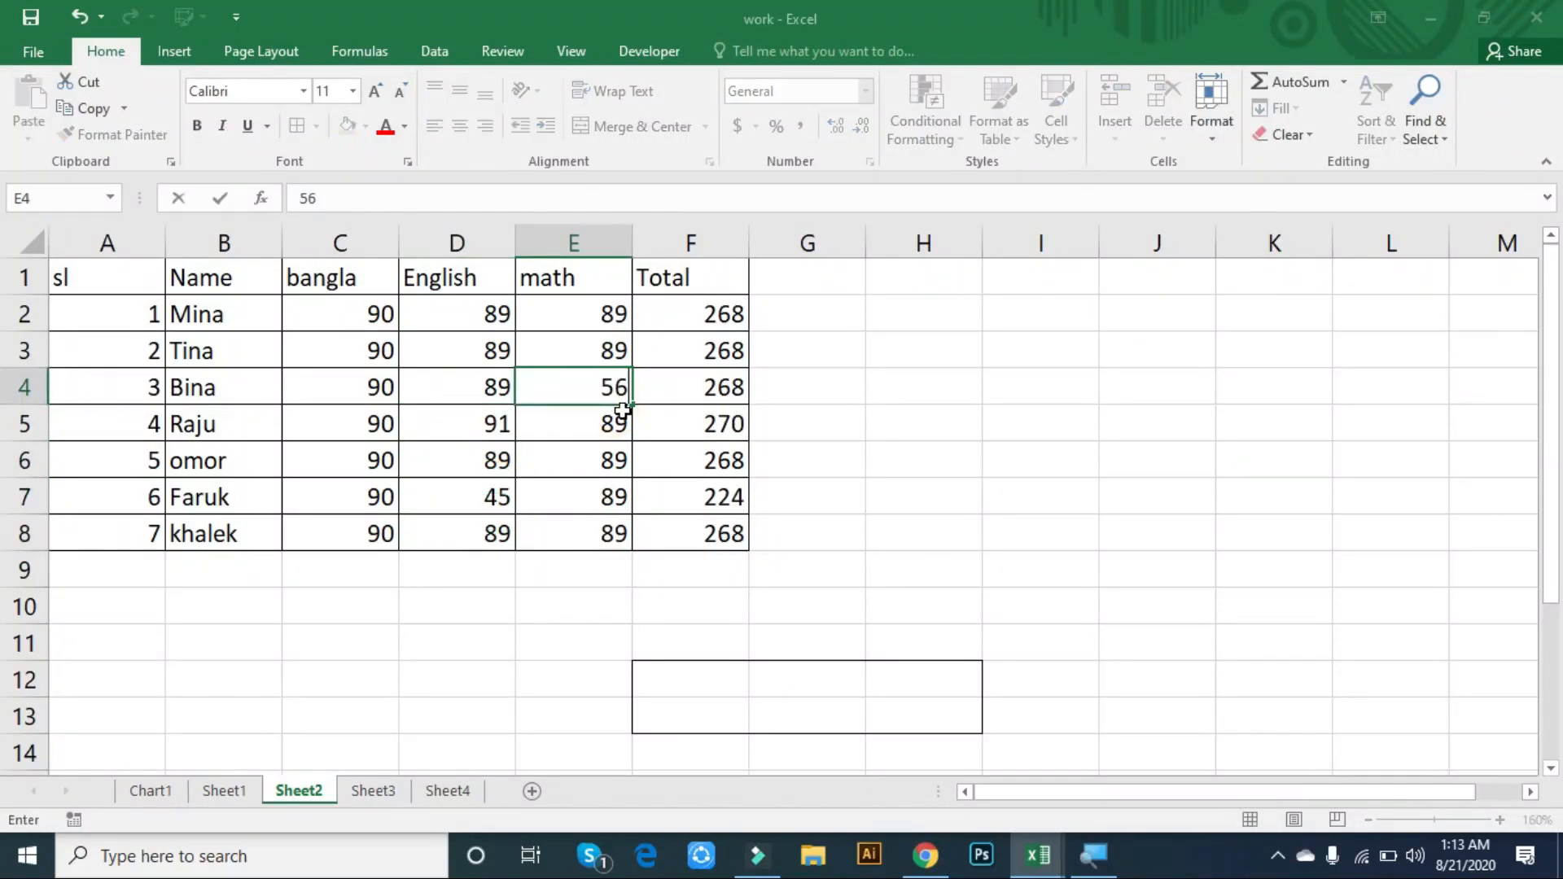
{"action": "key", "text": "Return"}
{"action": "left_click", "coordinate": [655, 505]}
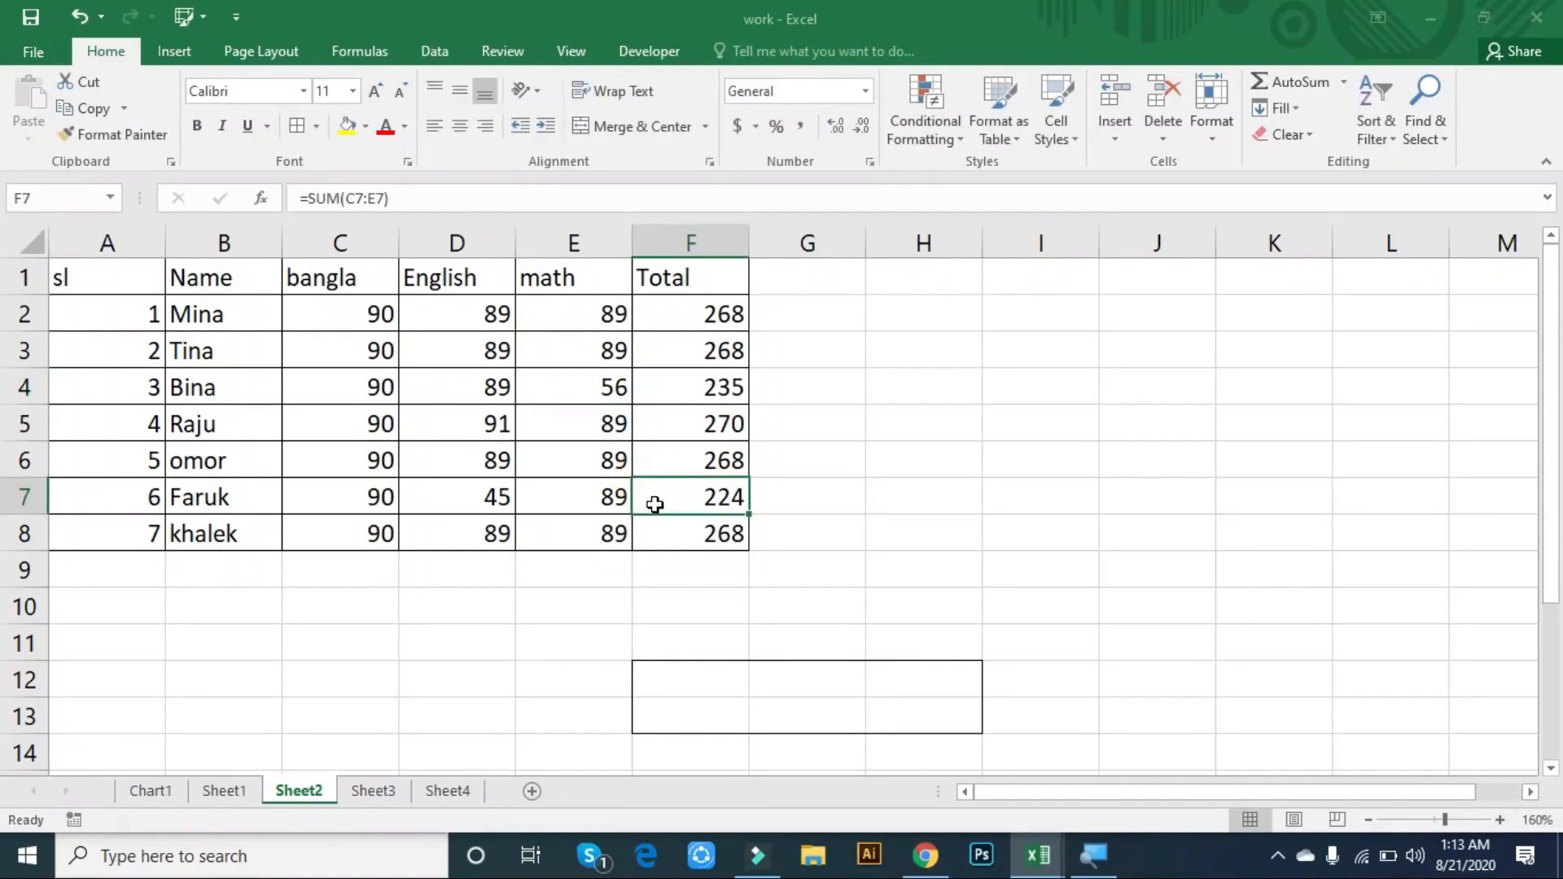
- Set the math mark in E8 to 23 and the English mark in D2 to 24
{"action": "left_click", "coordinate": [594, 541]}
{"action": "type", "text": "234"}
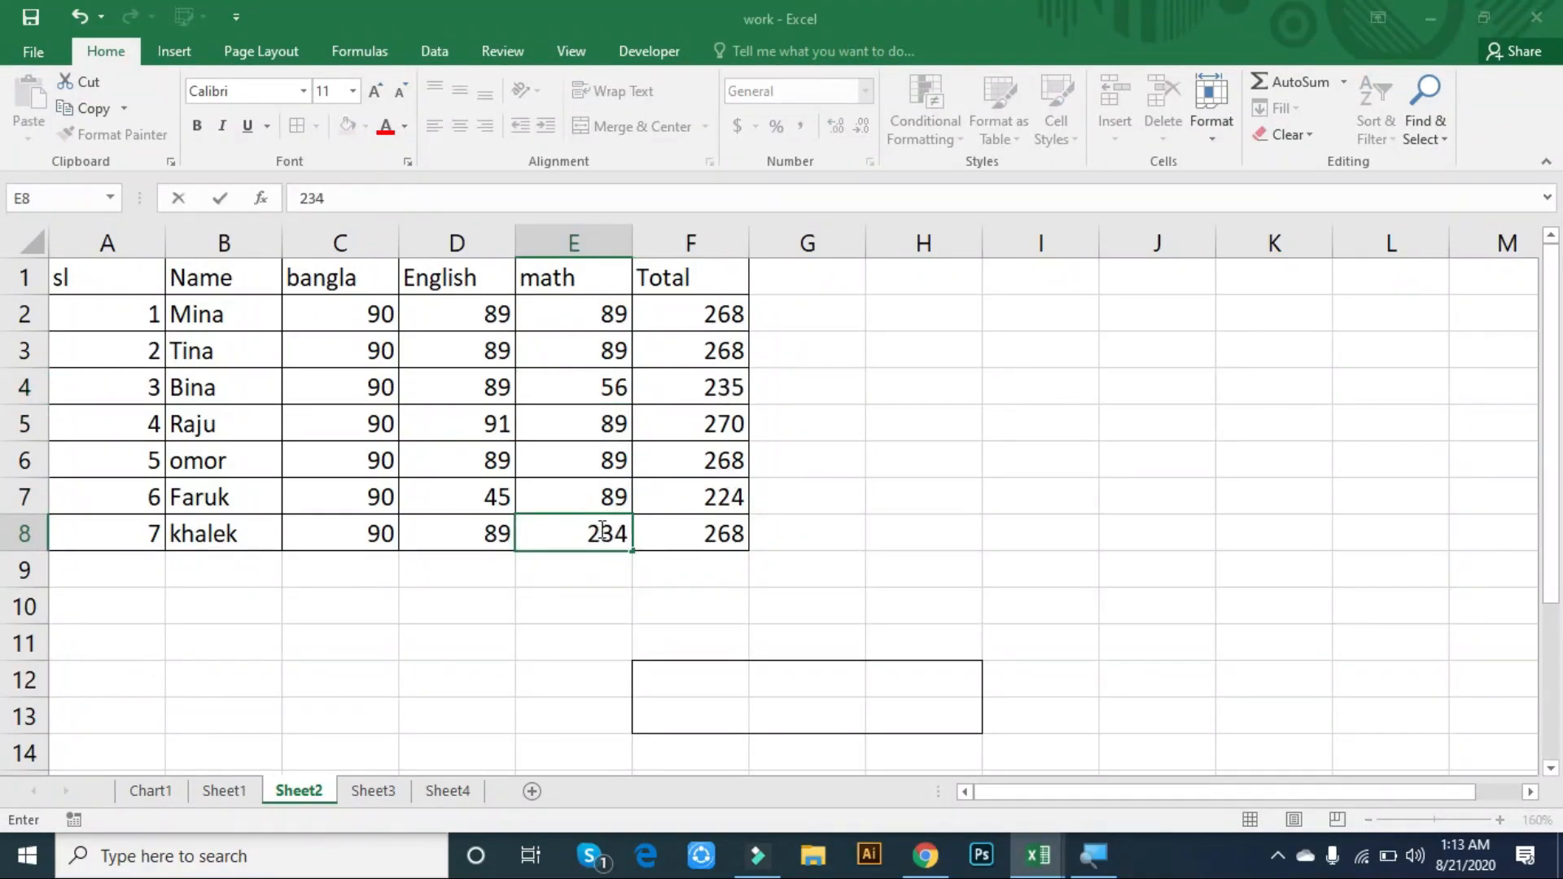
{"action": "key", "text": "Return"}
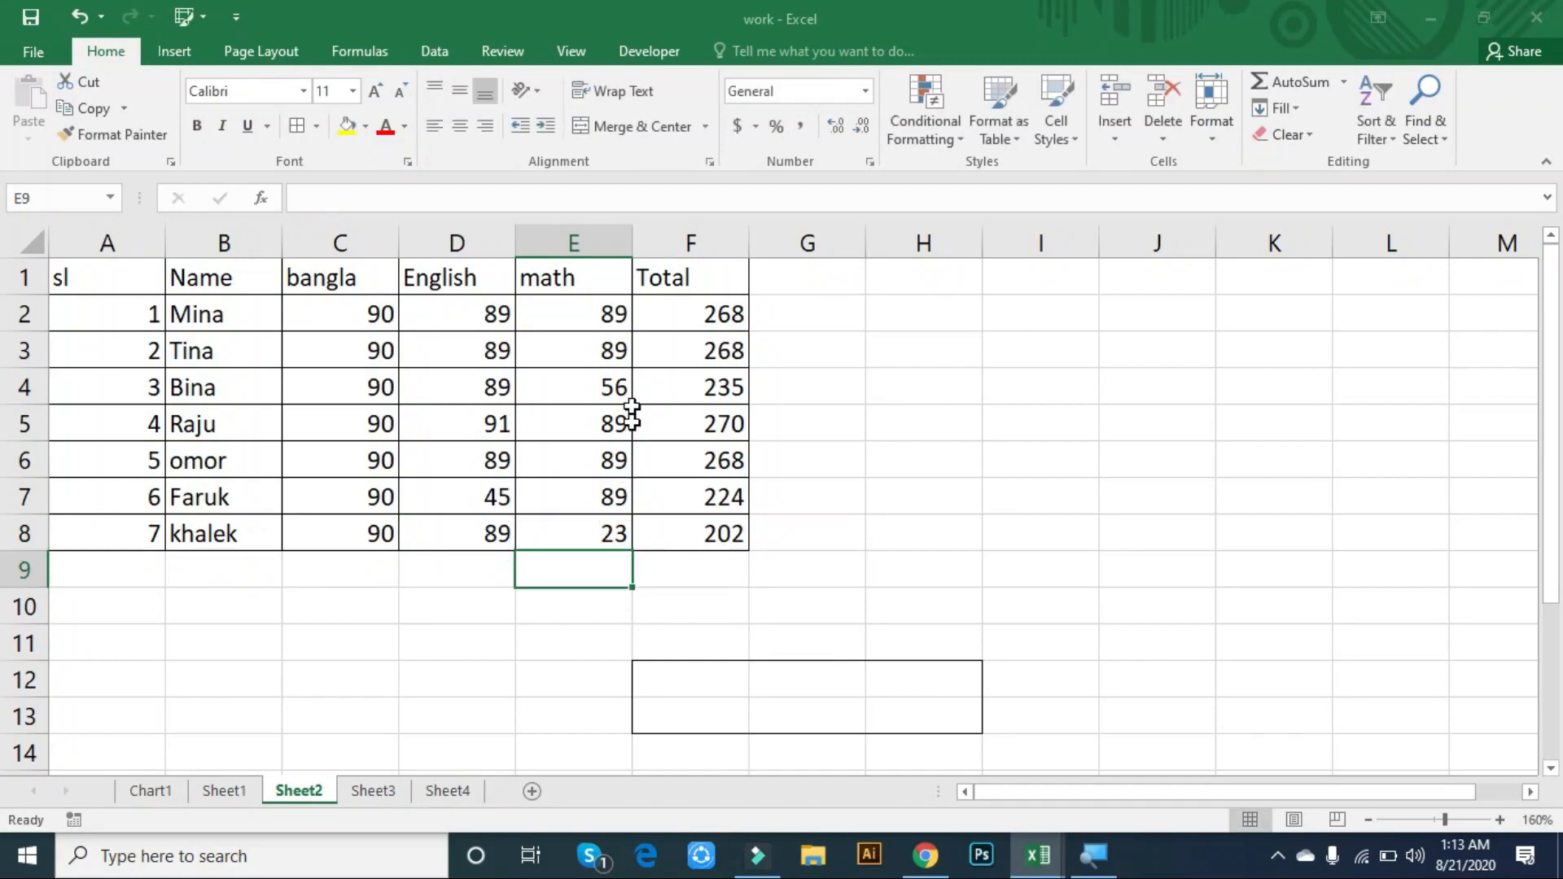
{"action": "left_click", "coordinate": [614, 314]}
{"action": "left_click", "coordinate": [436, 319]}
{"action": "type", "text": "24"}
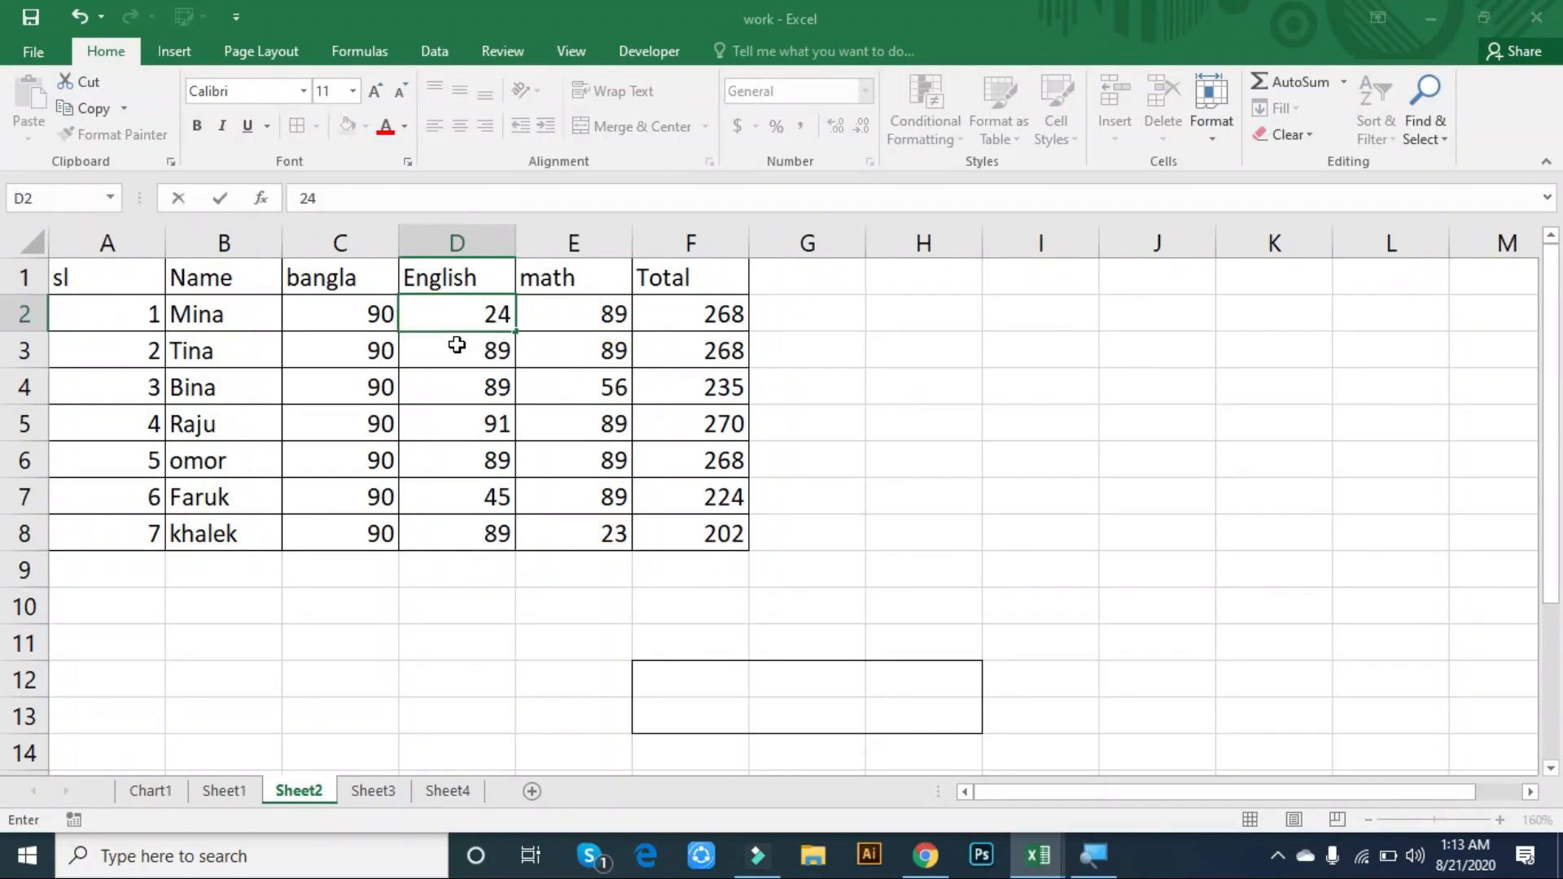
{"action": "key", "text": "Return"}
- Set the math mark in E6 to 32
{"action": "left_click", "coordinate": [588, 456]}
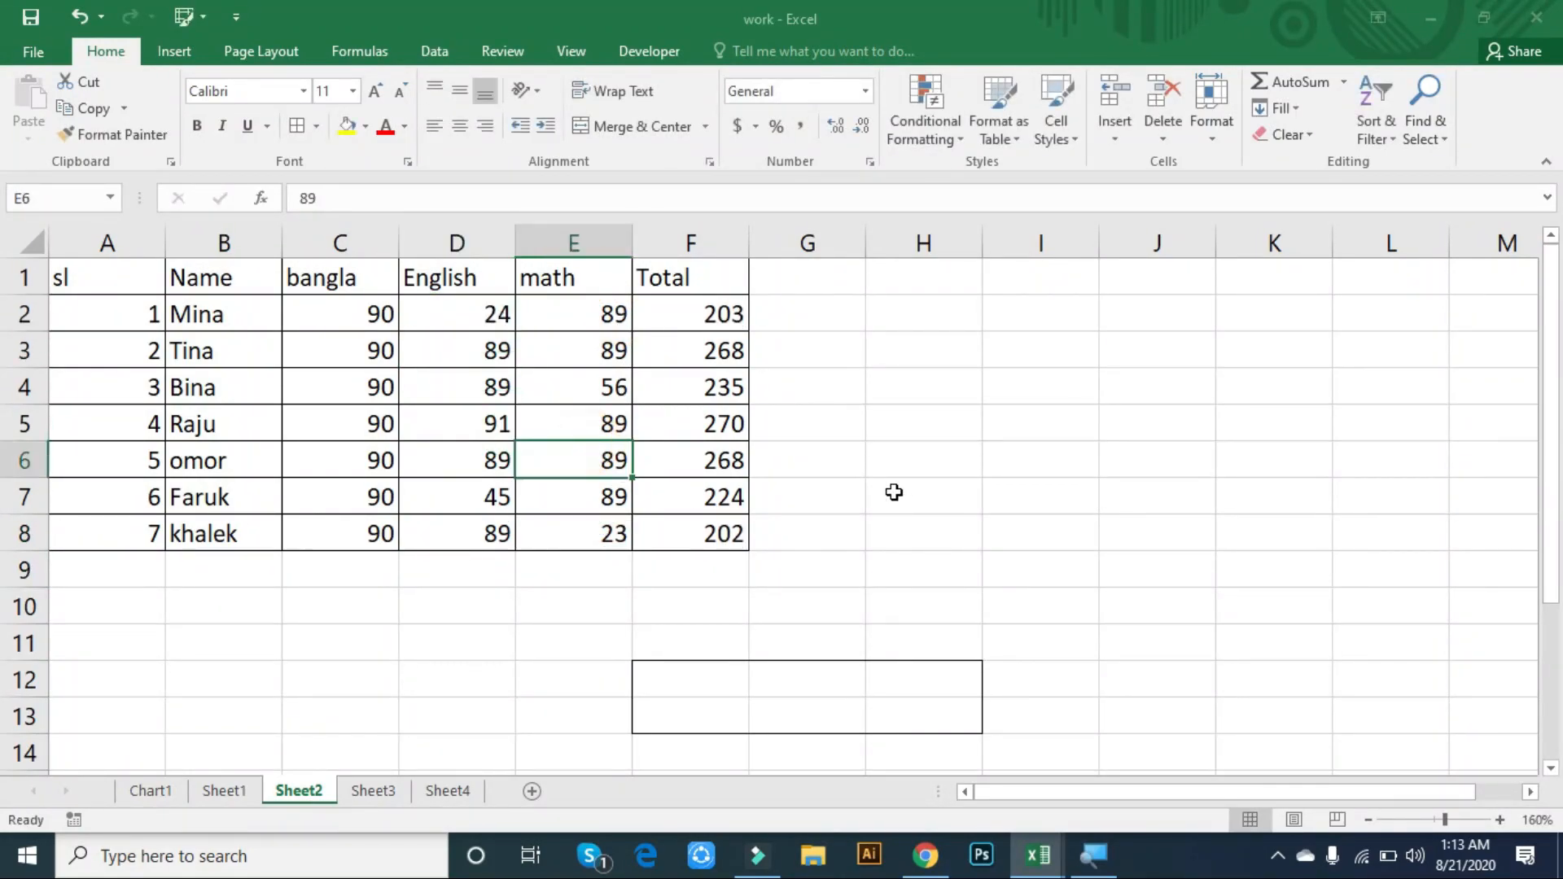
{"action": "left_click", "coordinate": [896, 492]}
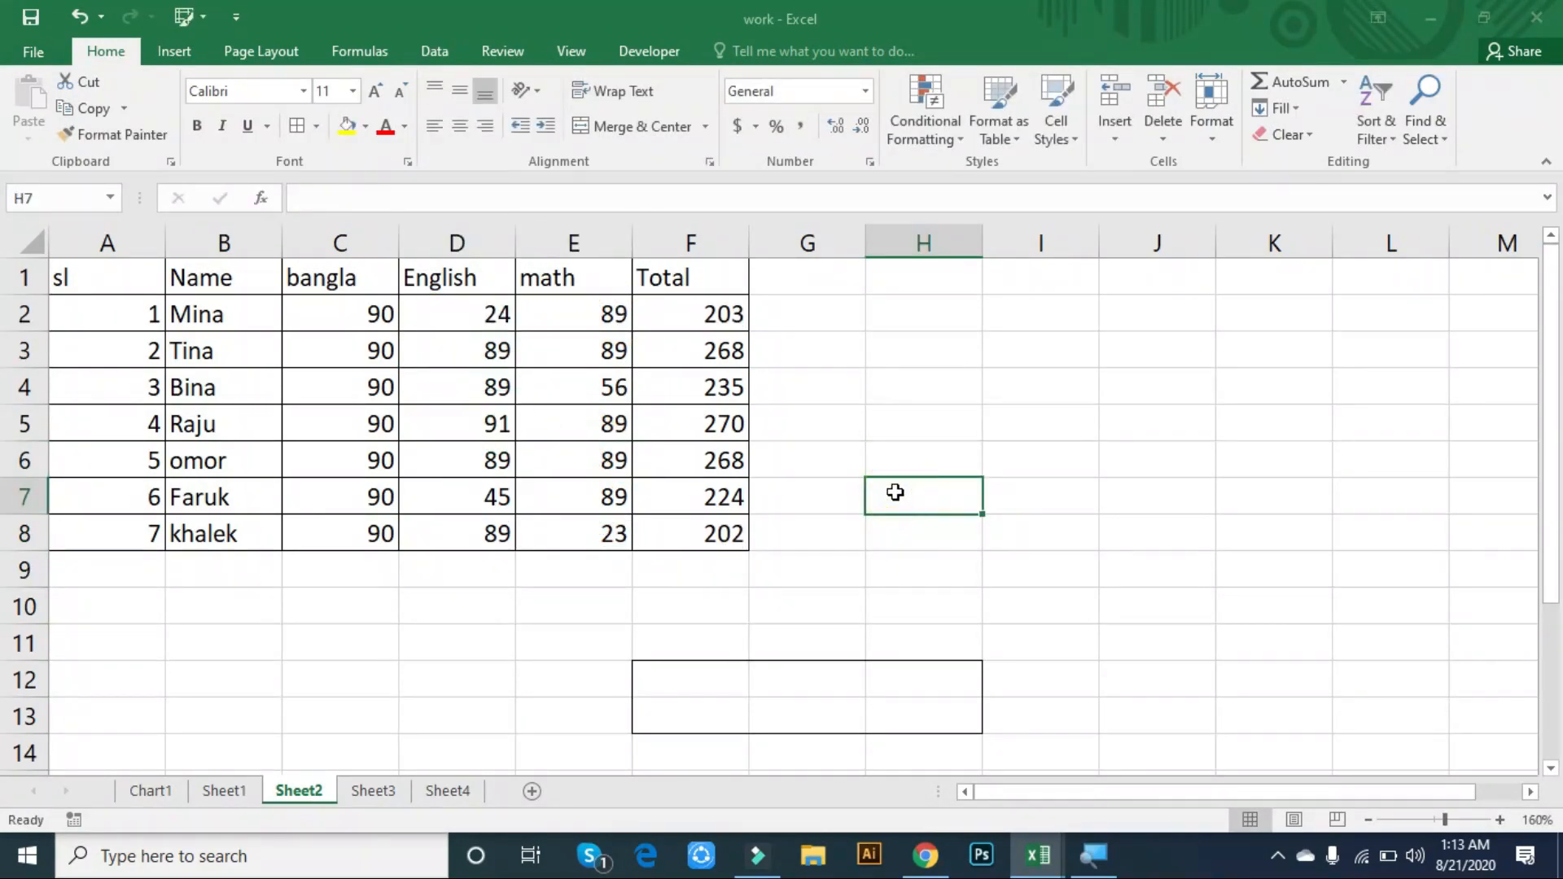
{"action": "left_click", "coordinate": [591, 464]}
{"action": "type", "text": "32"}
{"action": "left_click", "coordinate": [807, 499]}
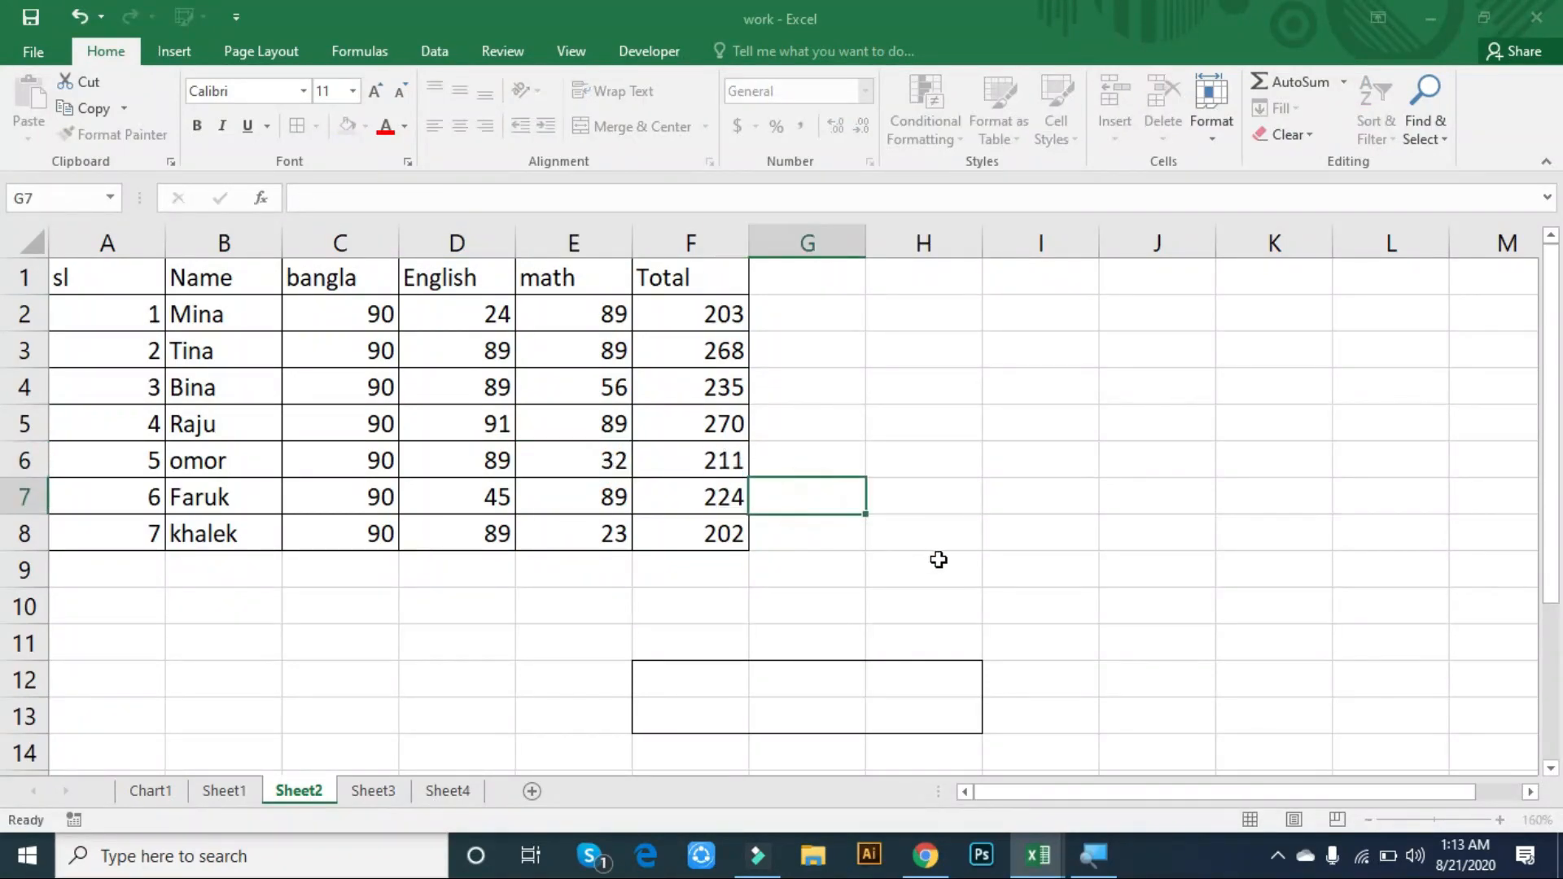
- Clear the totals below F2 and refill them down through F8 from the F2 formula using Fill Down
{"action": "left_click", "coordinate": [718, 356]}
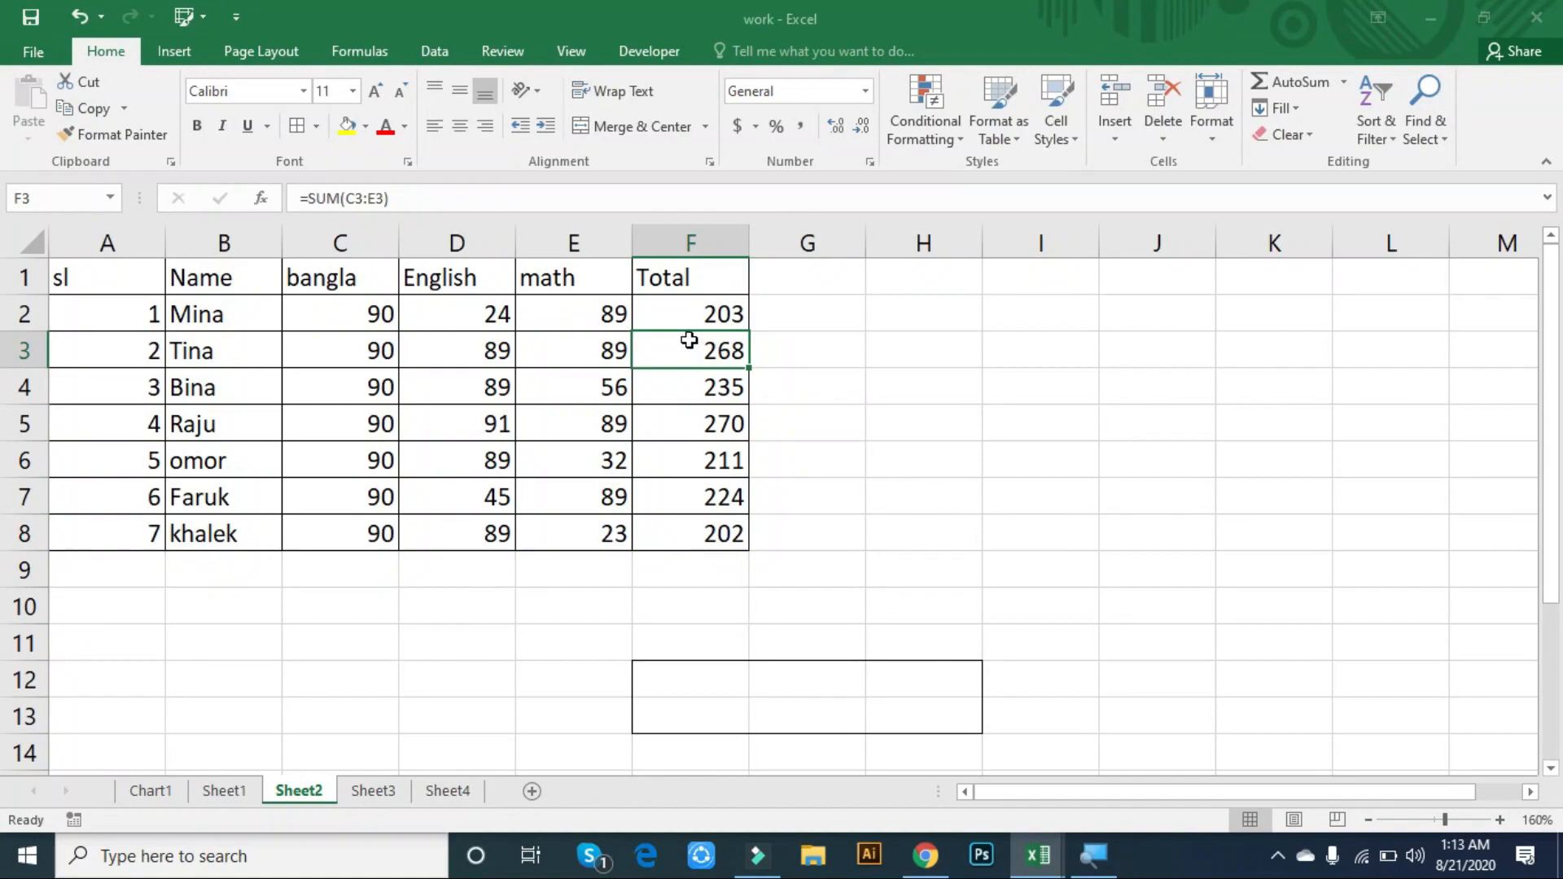
{"action": "left_click_drag", "start_coordinate": [690, 341], "coordinate": [721, 561]}
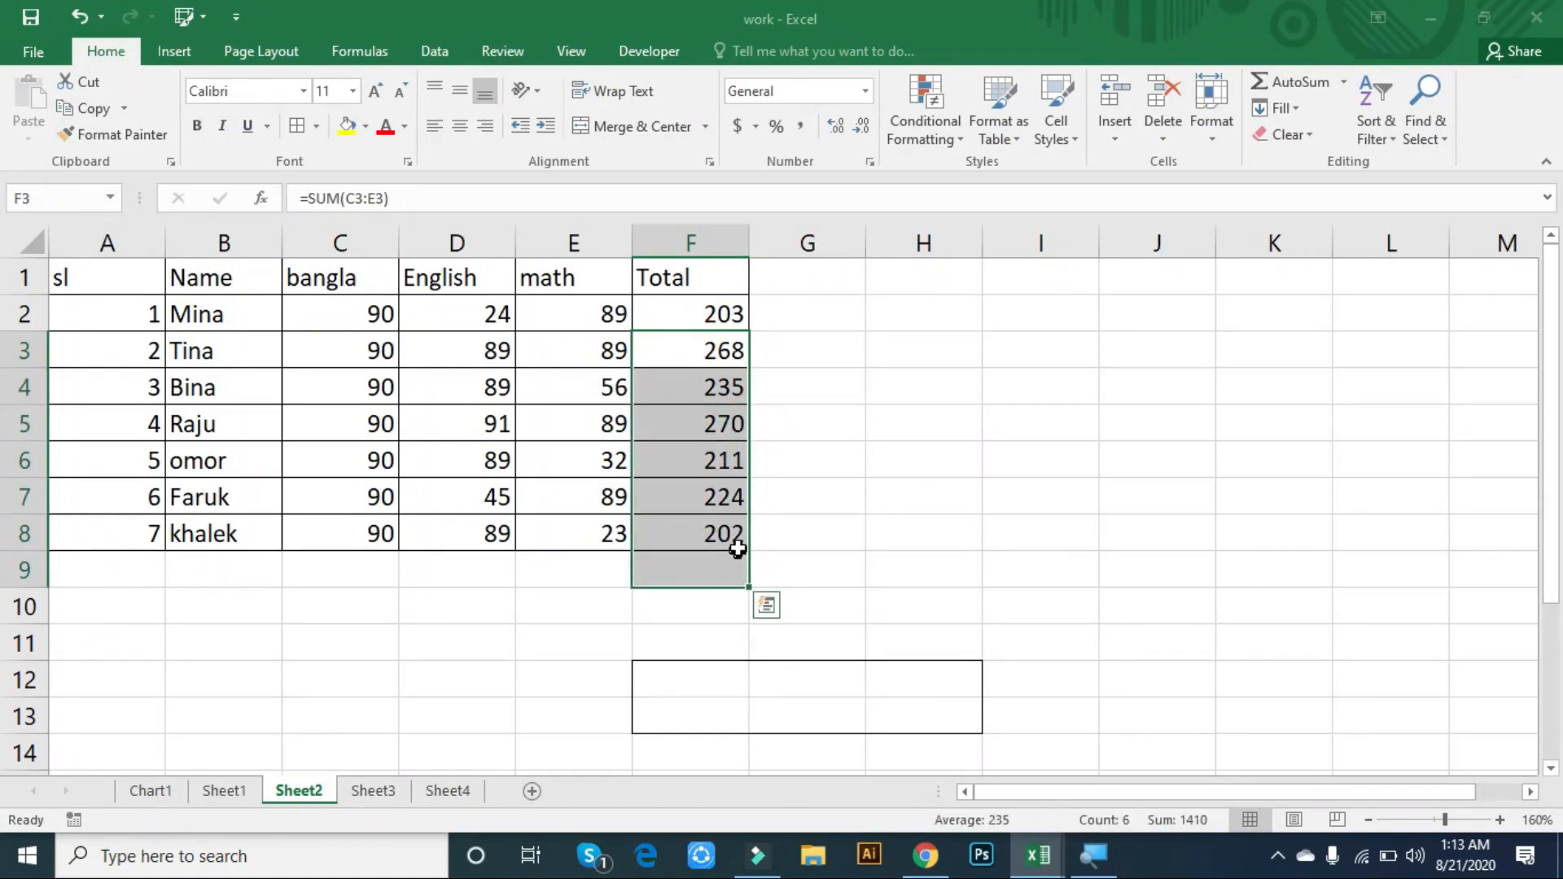
{"action": "key", "text": "Delete"}
{"action": "left_click", "coordinate": [669, 307]}
{"action": "left_click_drag", "start_coordinate": [670, 307], "coordinate": [695, 542]}
{"action": "key", "text": "ctrl+d"}
{"action": "left_click", "coordinate": [908, 486]}
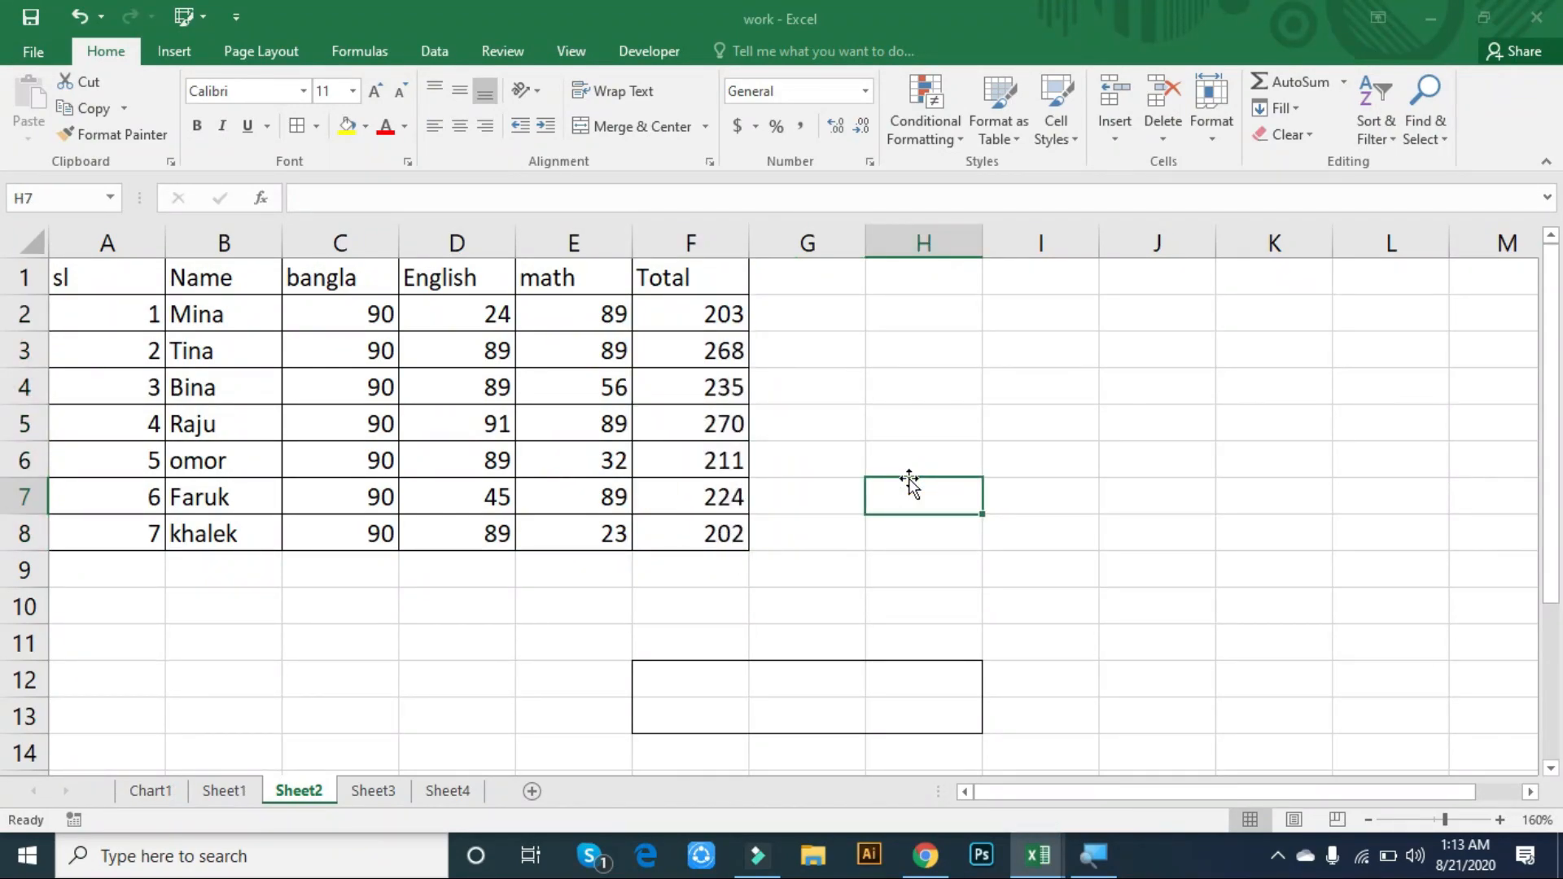
- Fill the math mark in E8 down through E12 using Fill Down
{"action": "left_click_drag", "start_coordinate": [600, 570], "coordinate": [590, 662]}
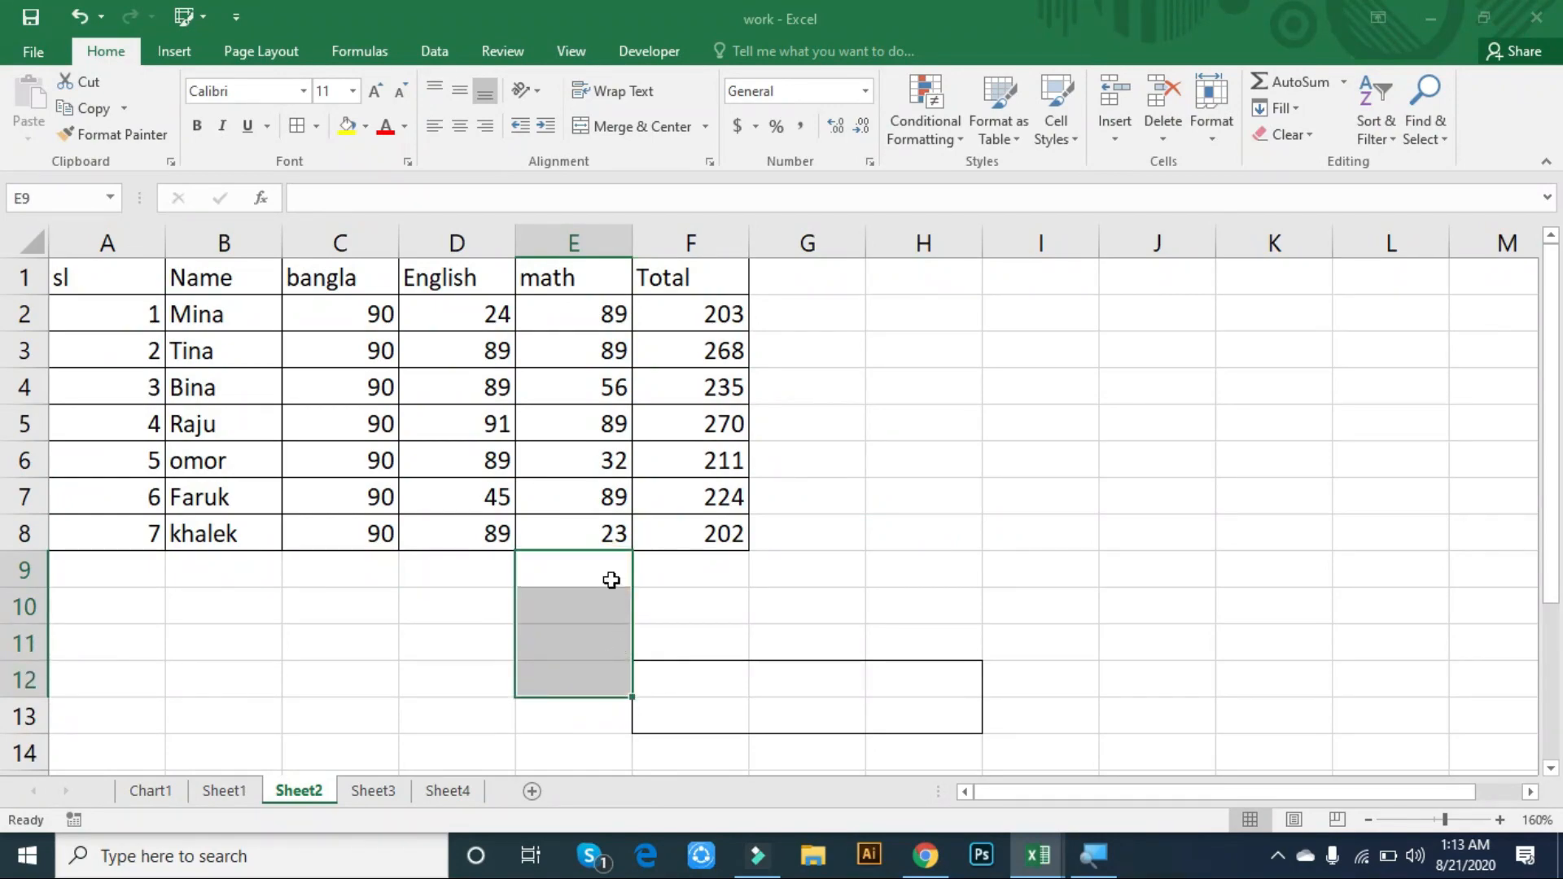
{"action": "left_click_drag", "start_coordinate": [593, 539], "coordinate": [600, 673]}
{"action": "key", "text": "ctrl+d"}
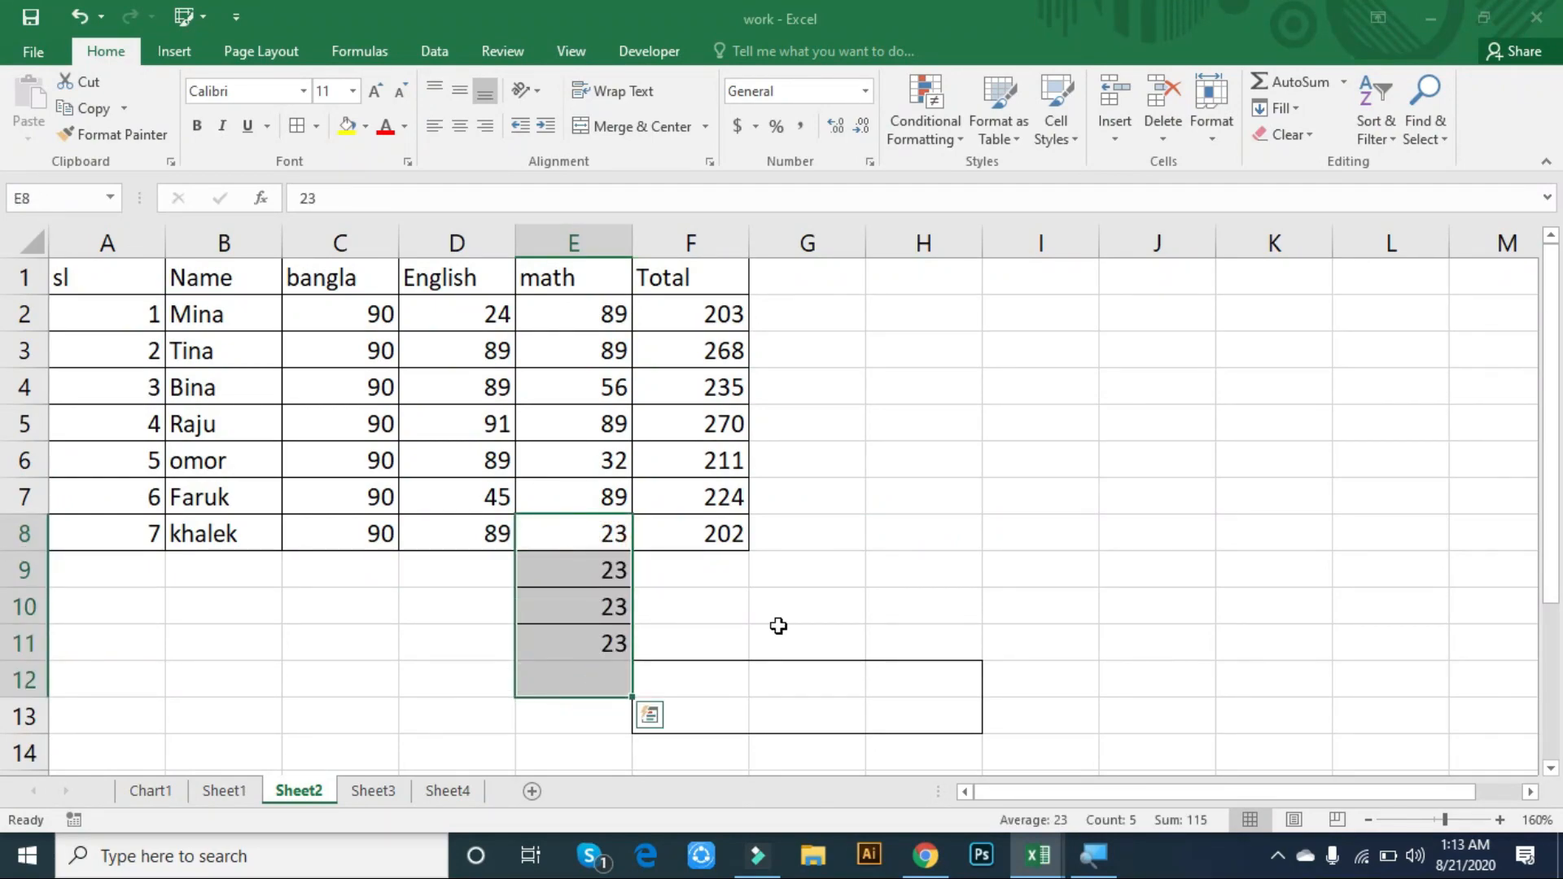
{"action": "left_click", "coordinate": [778, 630]}
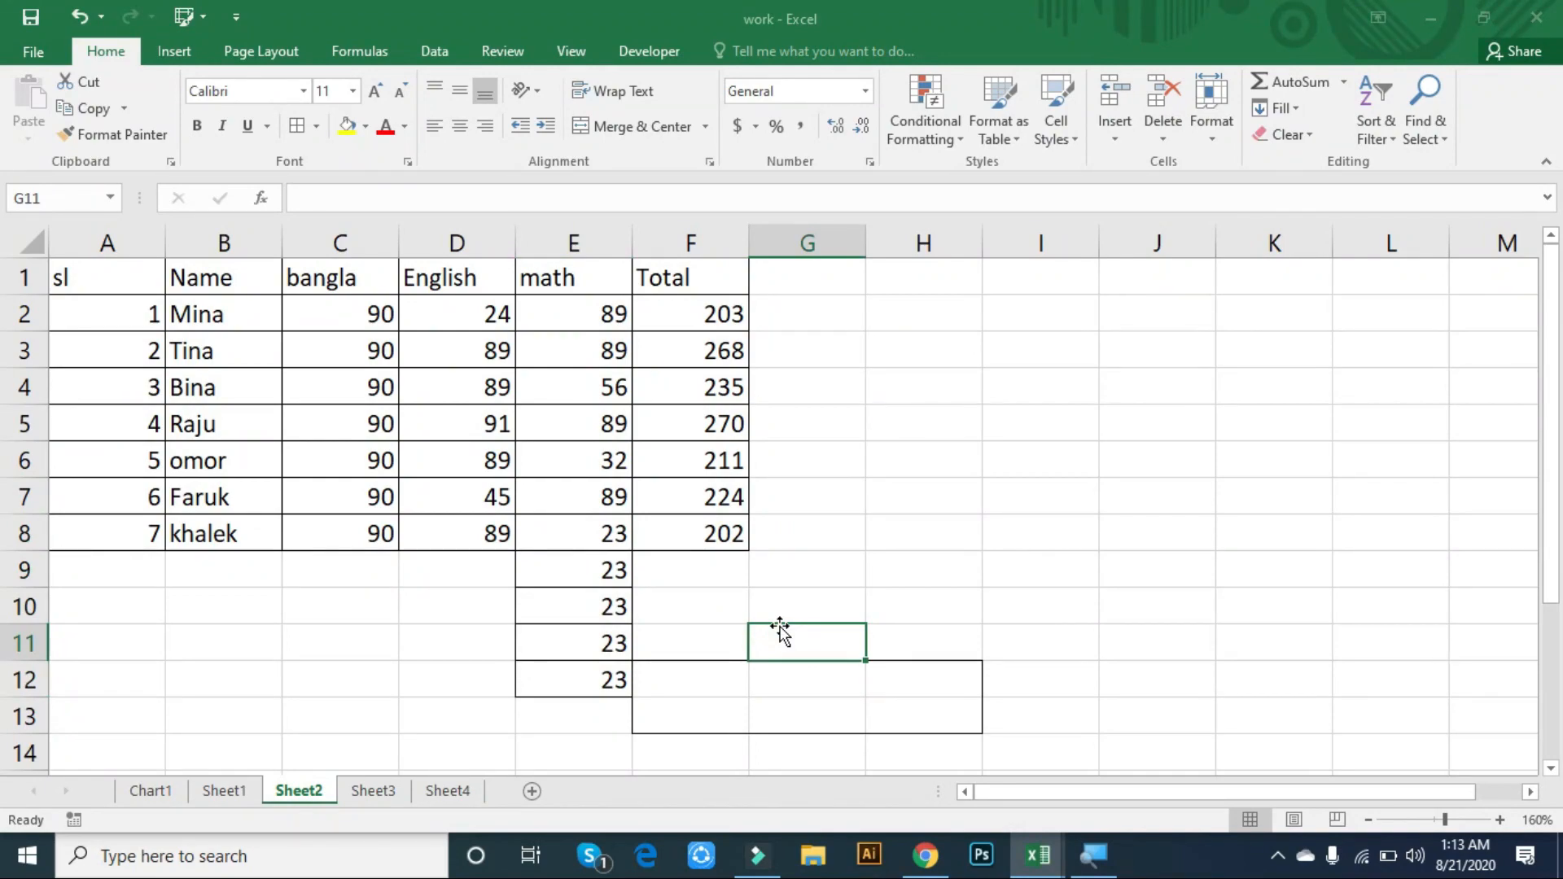
{"action": "left_click", "coordinate": [428, 593]}
{"action": "left_click", "coordinate": [964, 629]}
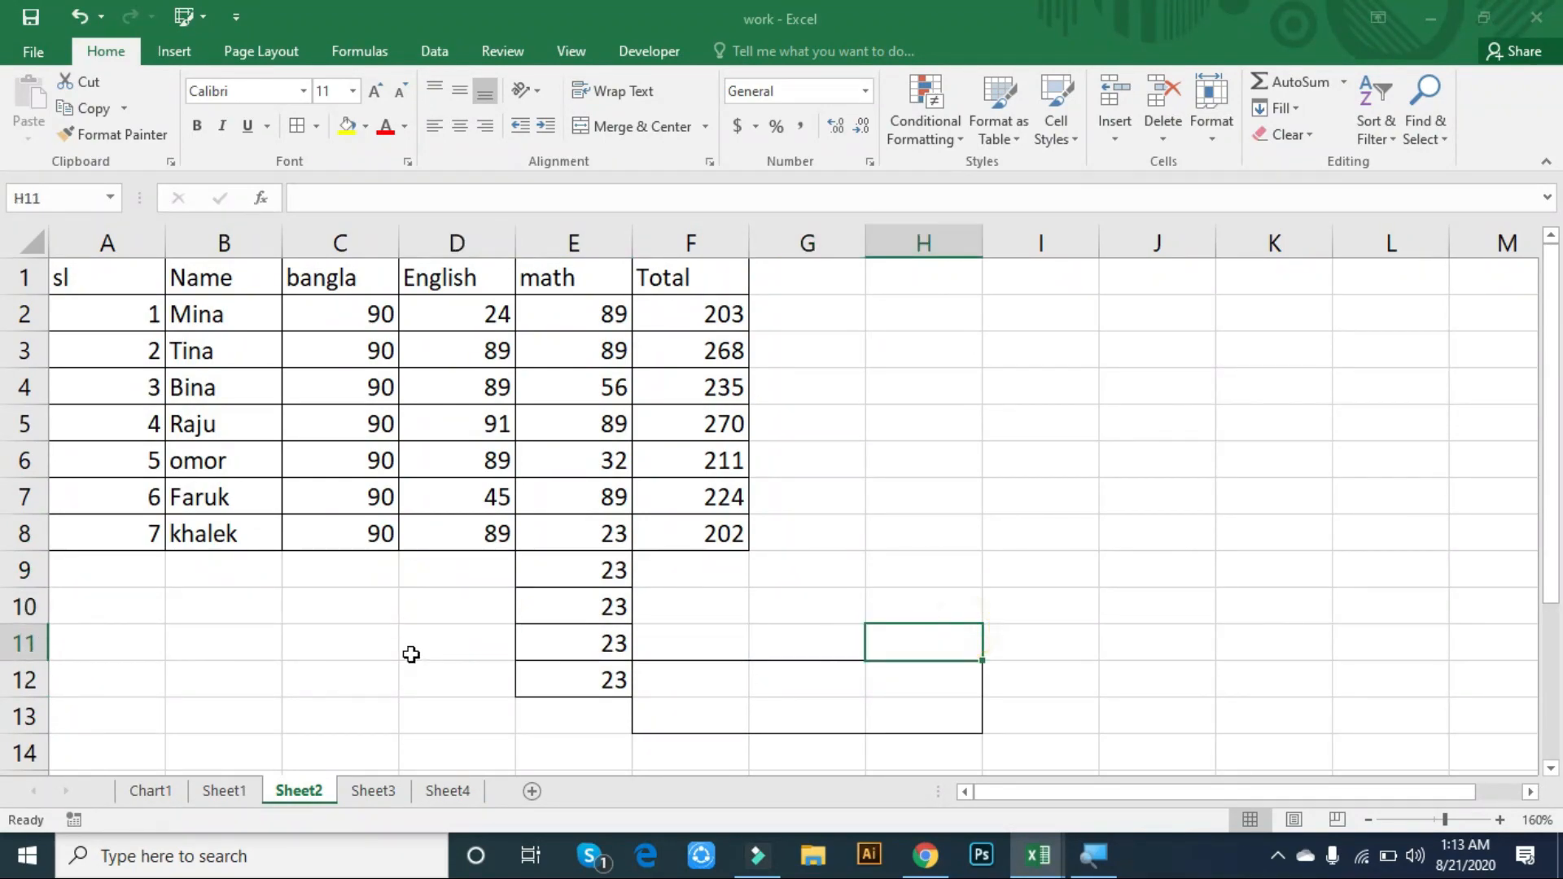
- Clear all contents and formatting from the range D9:I14 below the marks table
{"action": "left_click_drag", "start_coordinate": [423, 568], "coordinate": [439, 671]}
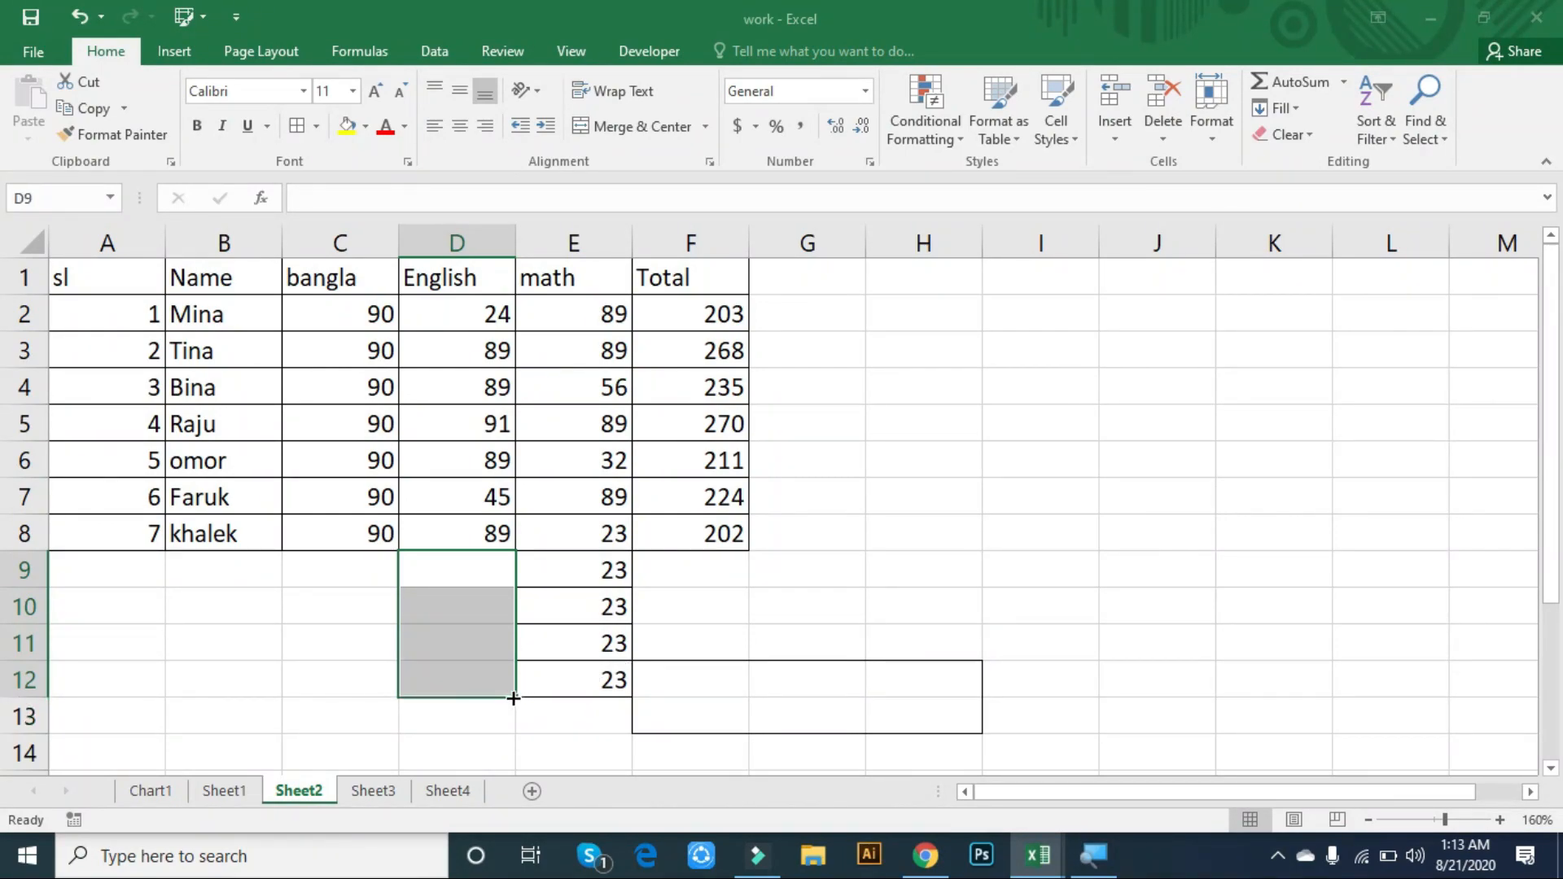
{"action": "left_click_drag", "start_coordinate": [467, 566], "coordinate": [486, 737]}
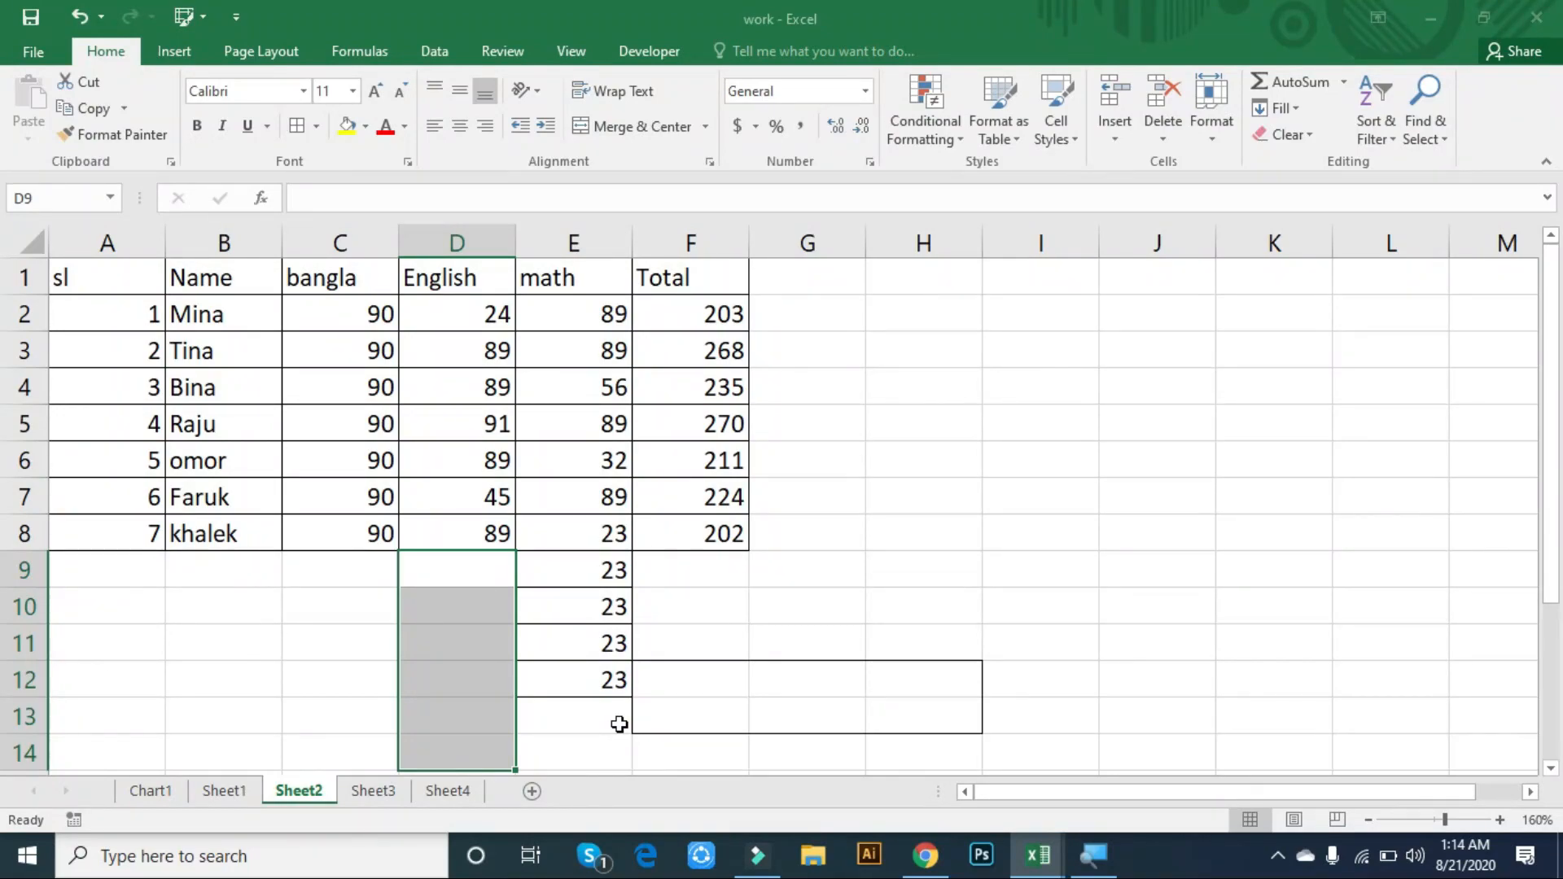
{"action": "key", "text": "shift+Right"}
{"action": "key", "text": "shift+Right"}
{"action": "key", "text": "shift+Right"}
{"action": "key", "text": "shift+Right"}
{"action": "key", "text": "shift+Right"}
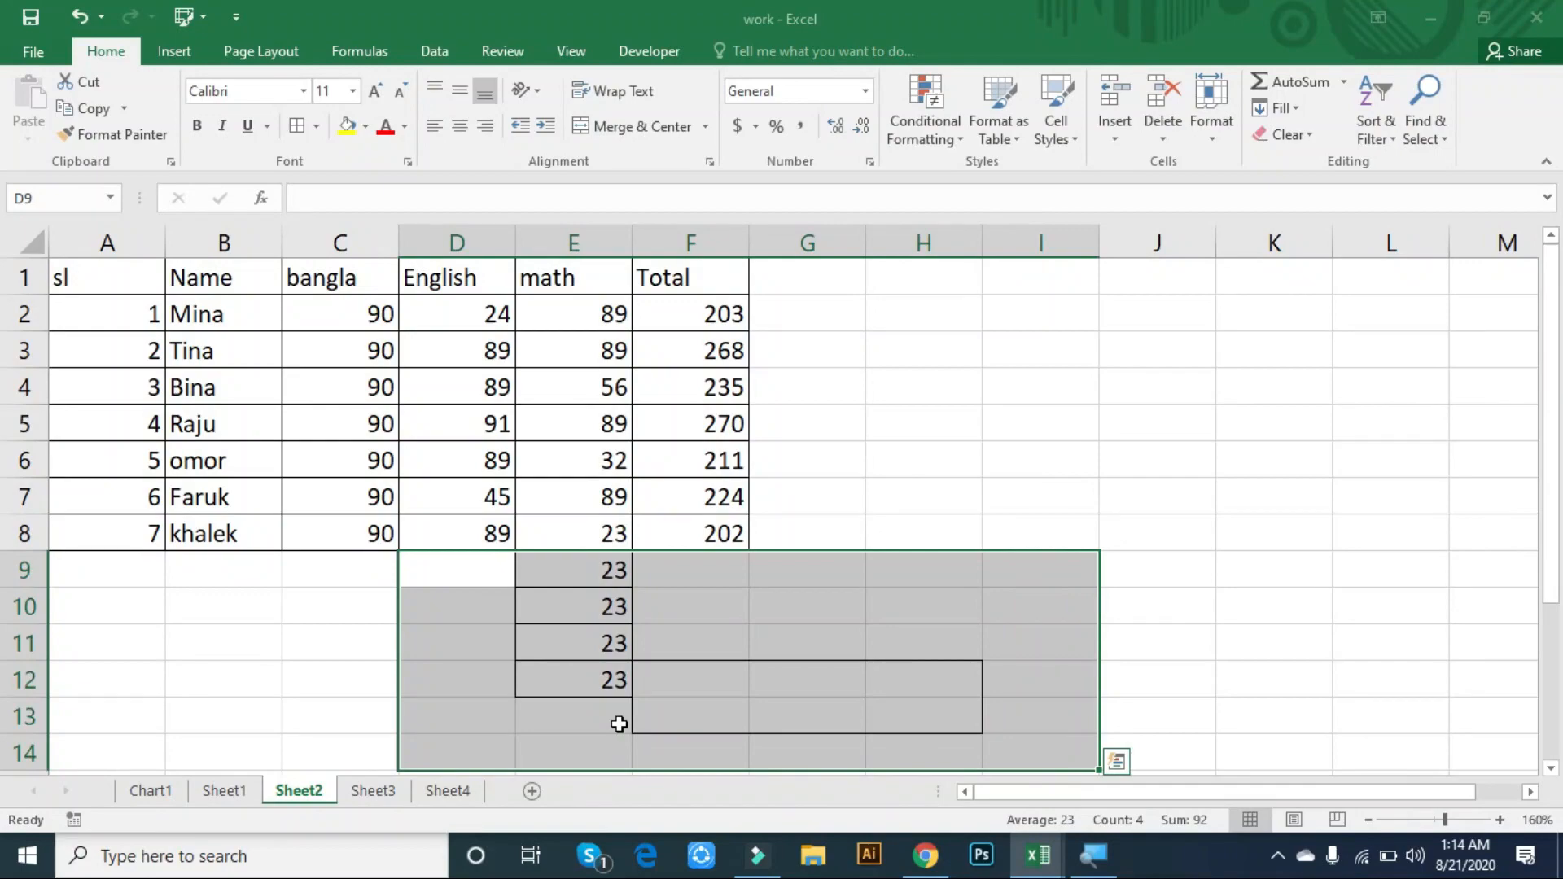
{"action": "key", "text": "alt+h"}
{"action": "key", "text": "e"}
{"action": "key", "text": "a"}
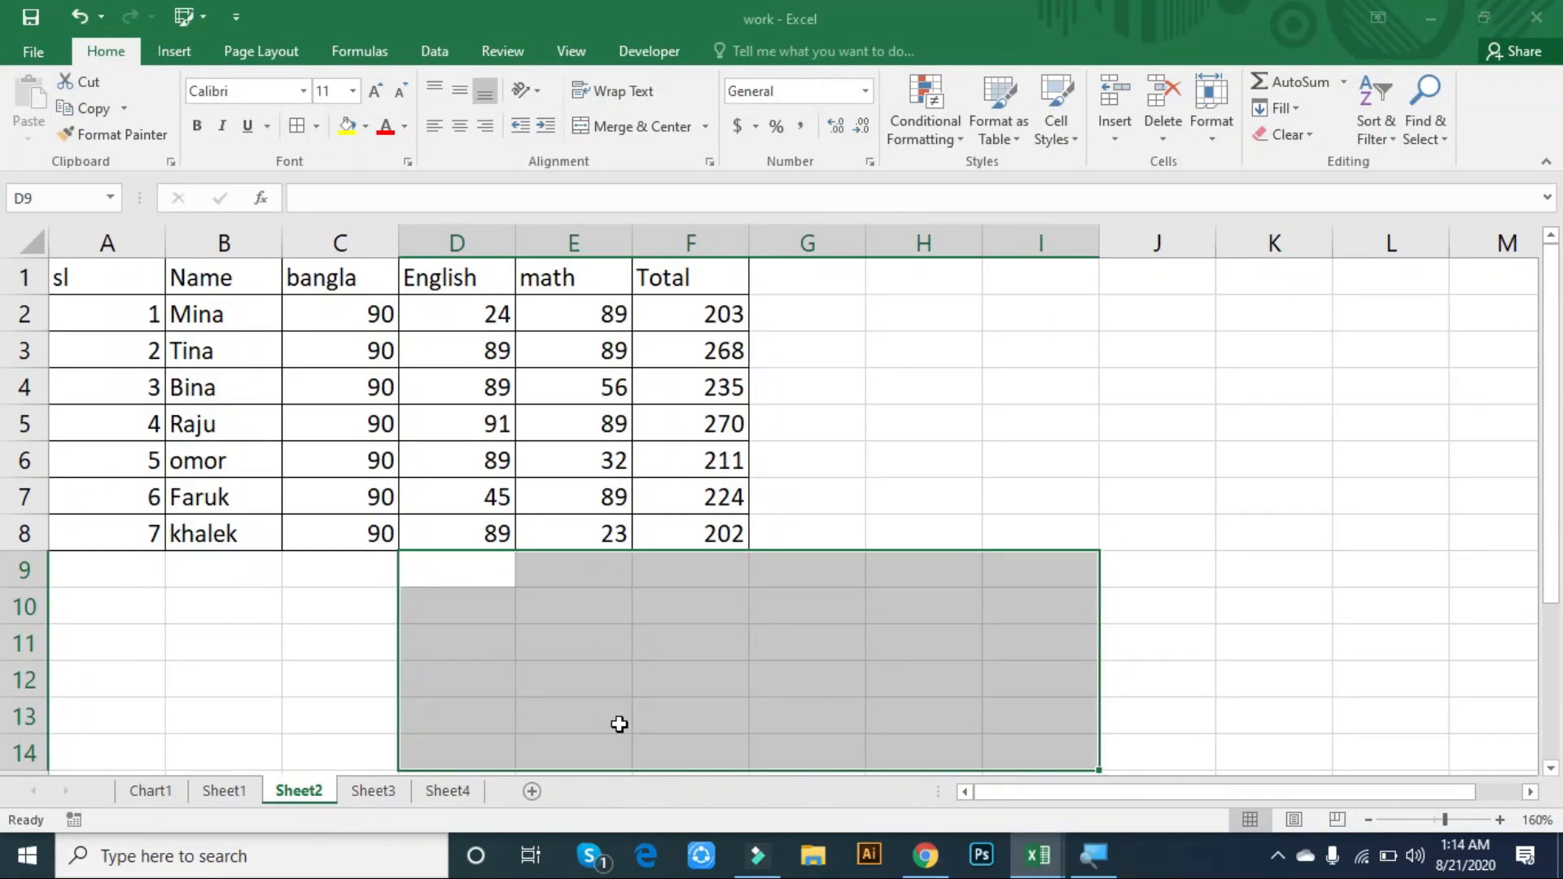
{"action": "left_click", "coordinate": [881, 678]}
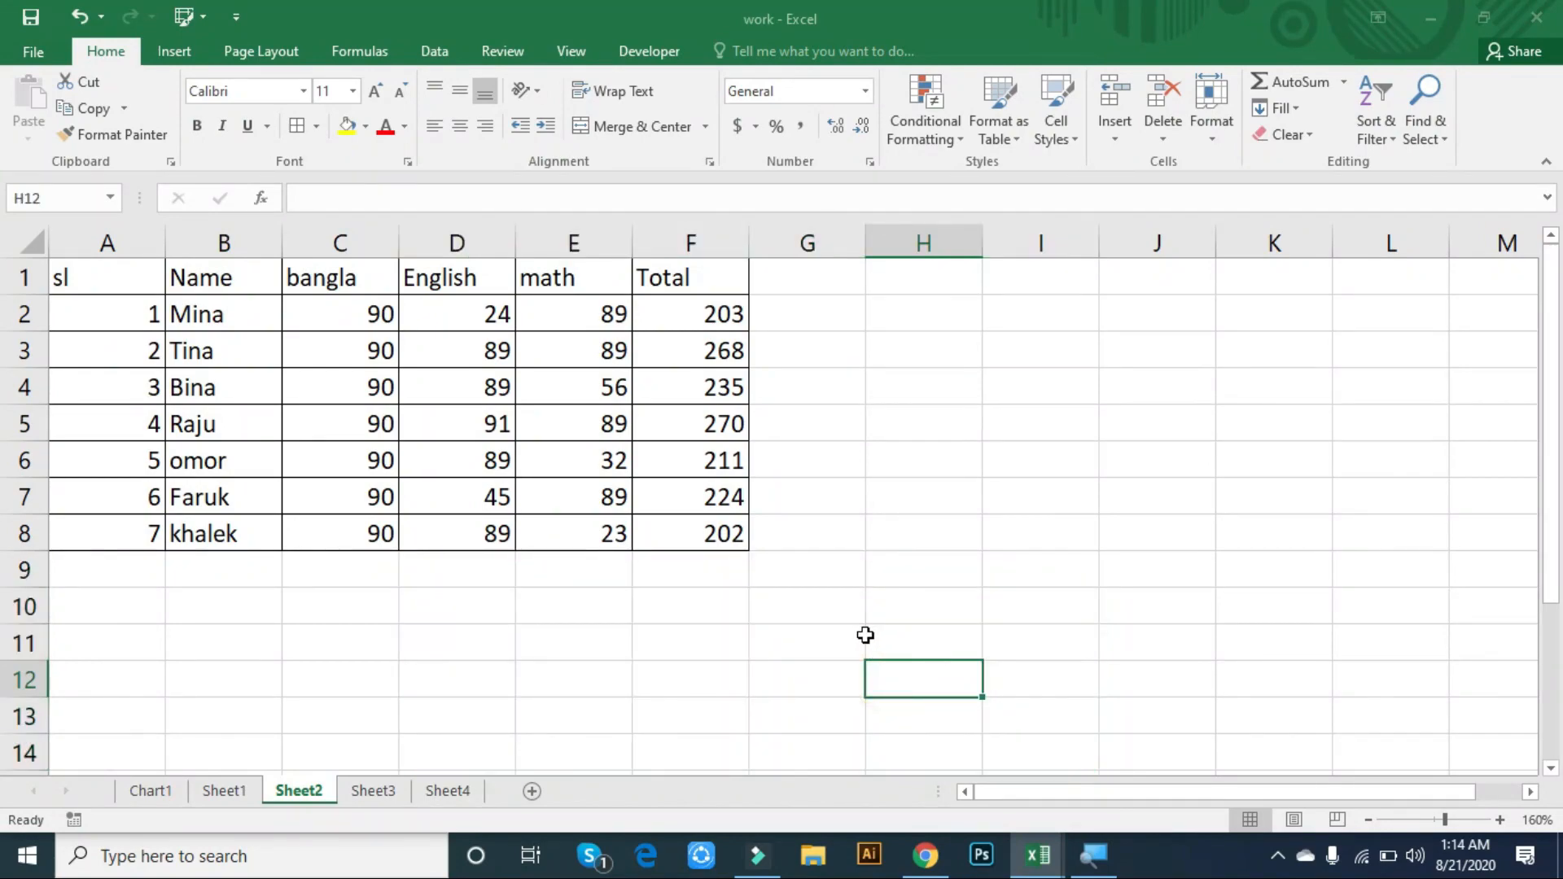
{"action": "left_click", "coordinate": [738, 389]}
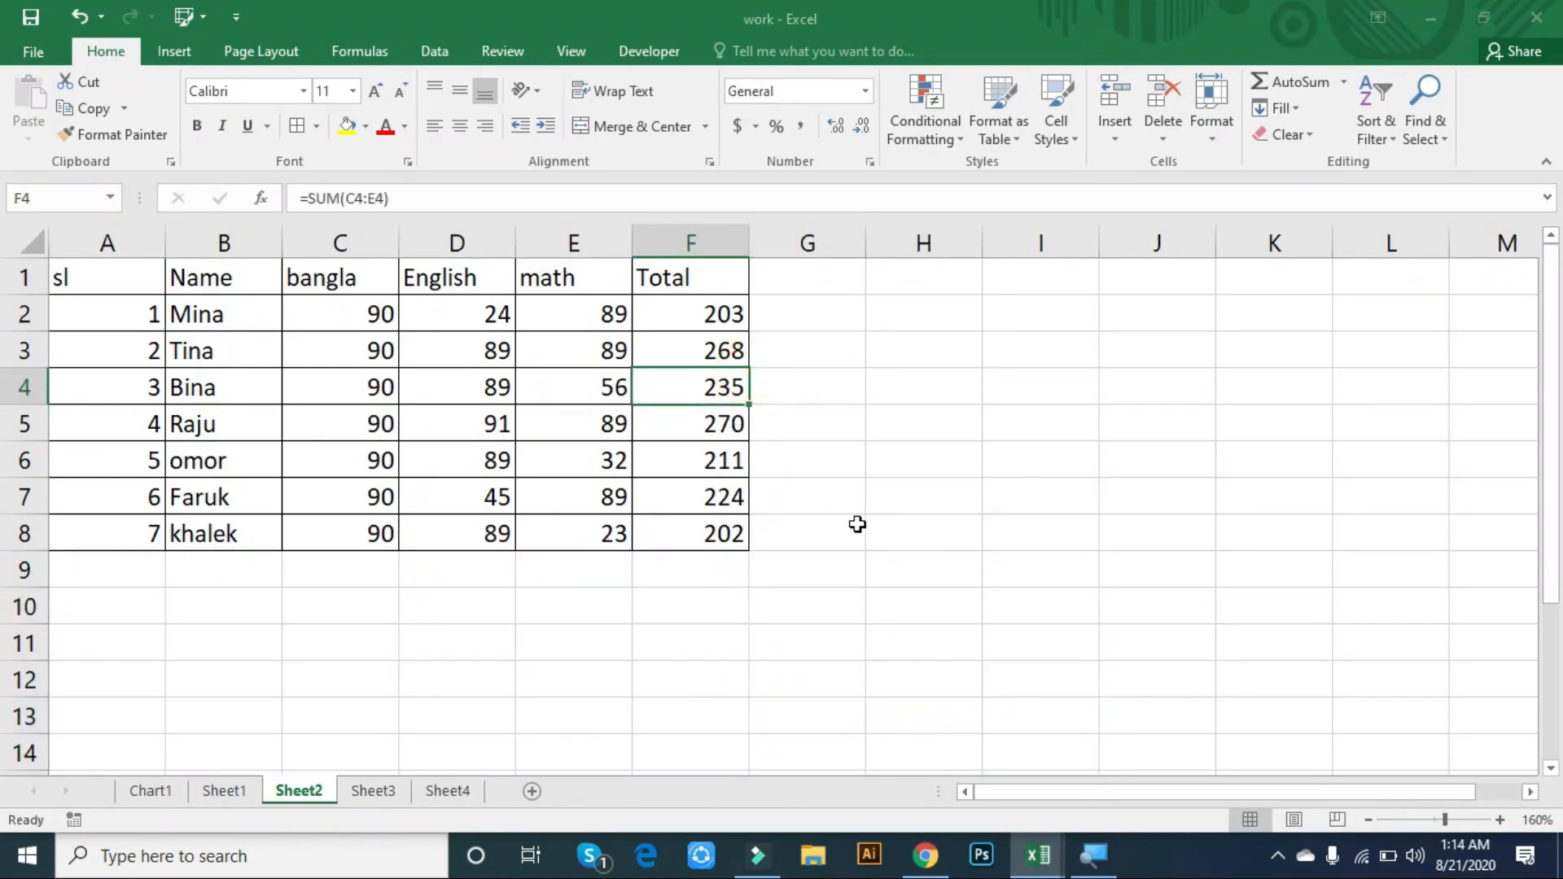
{"action": "left_click", "coordinate": [832, 493]}
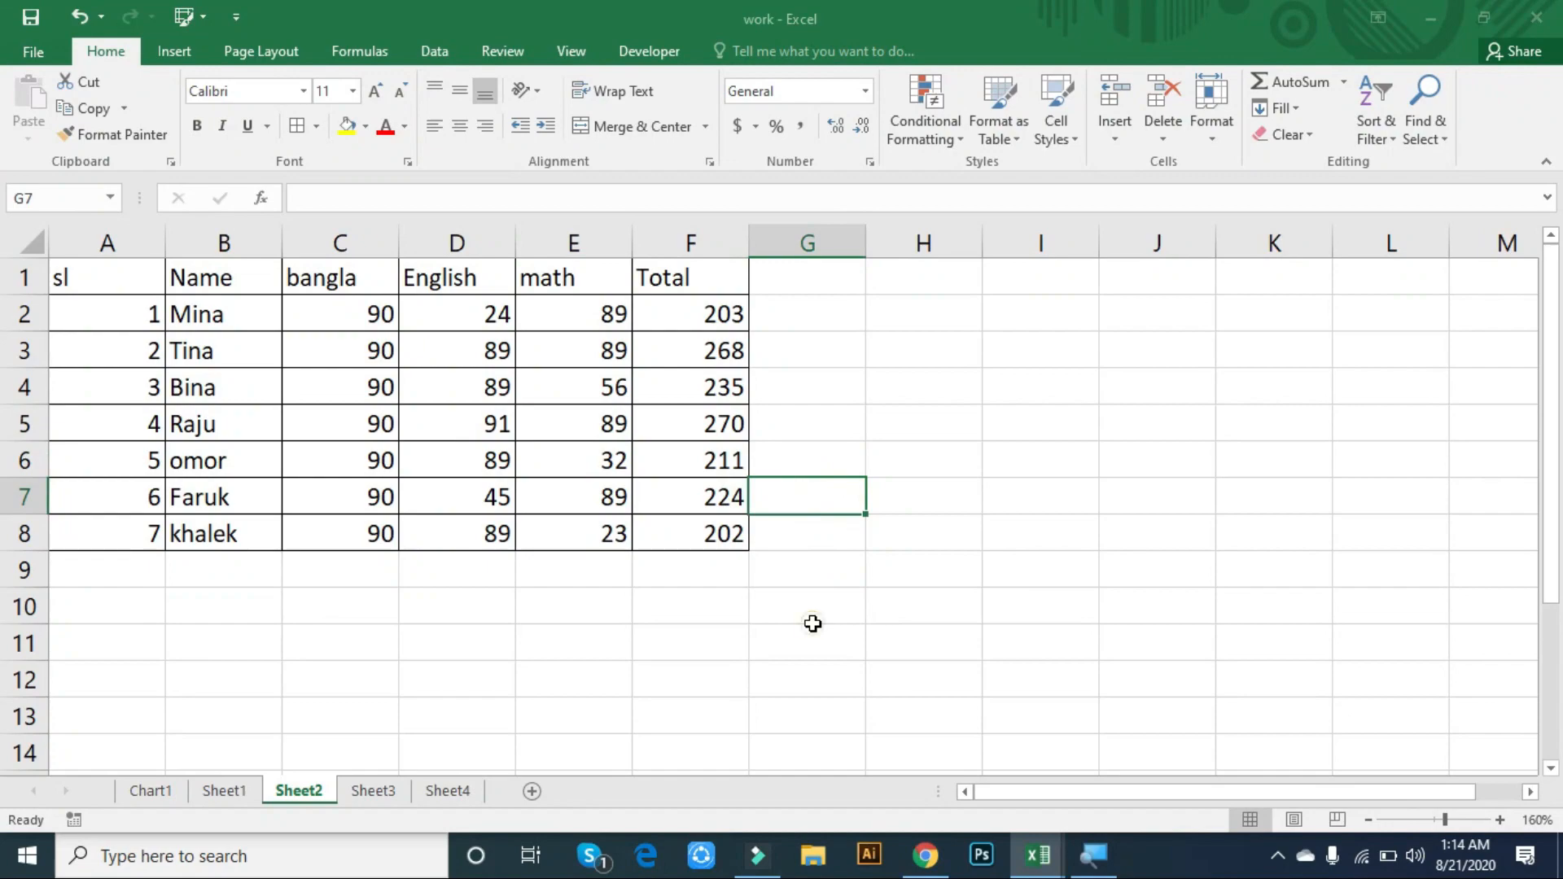
- Move the active cell one column at a time along row 8 from D8 to M8
{"action": "left_click", "coordinate": [774, 611]}
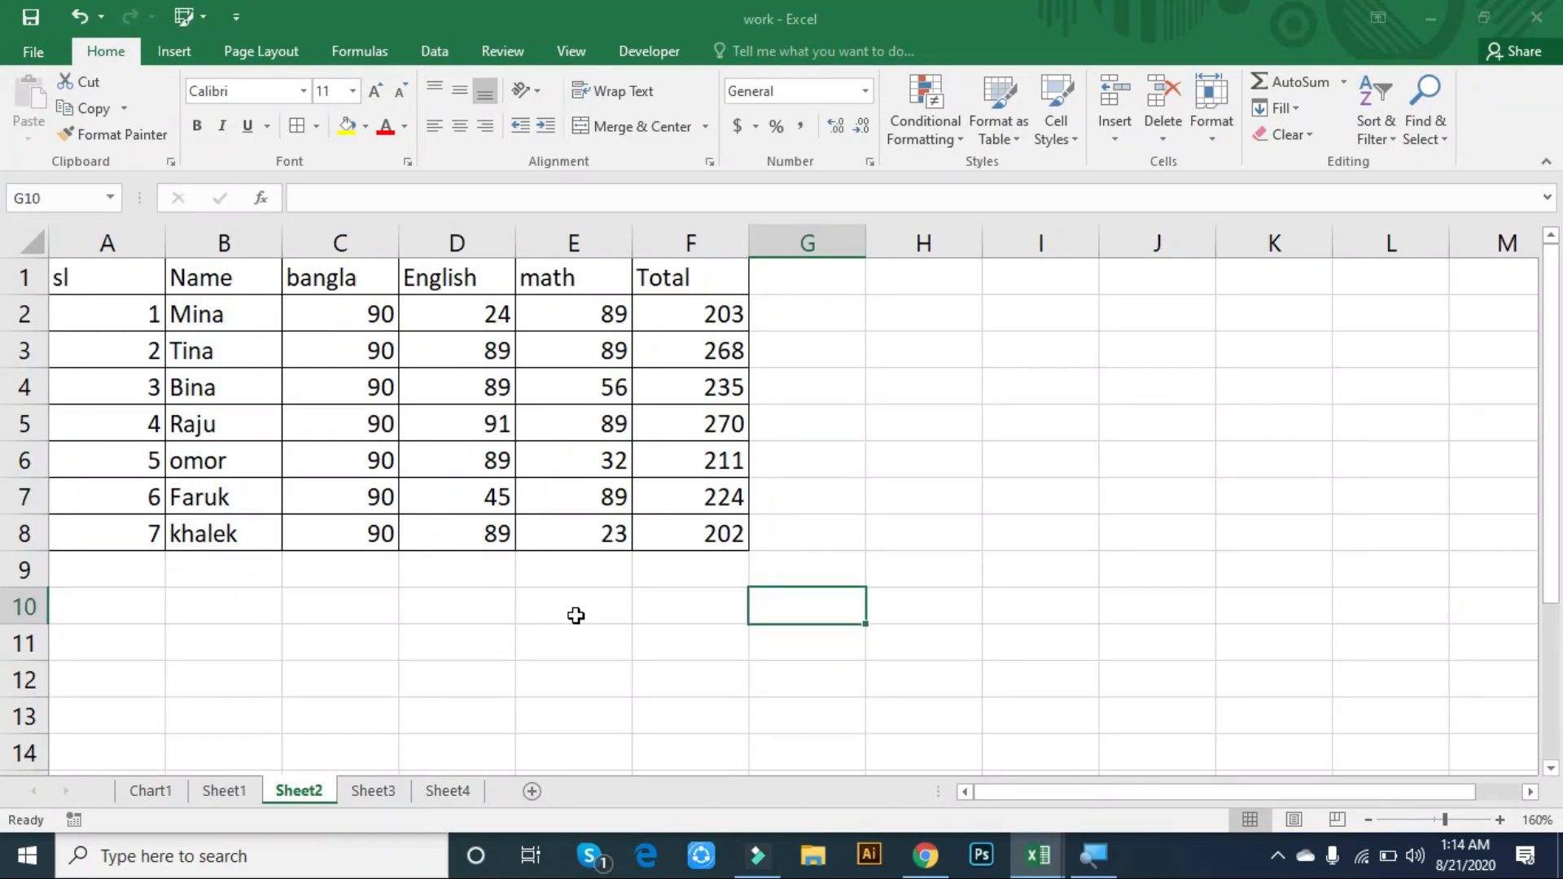
{"action": "left_click", "coordinate": [570, 581]}
{"action": "left_click", "coordinate": [410, 521]}
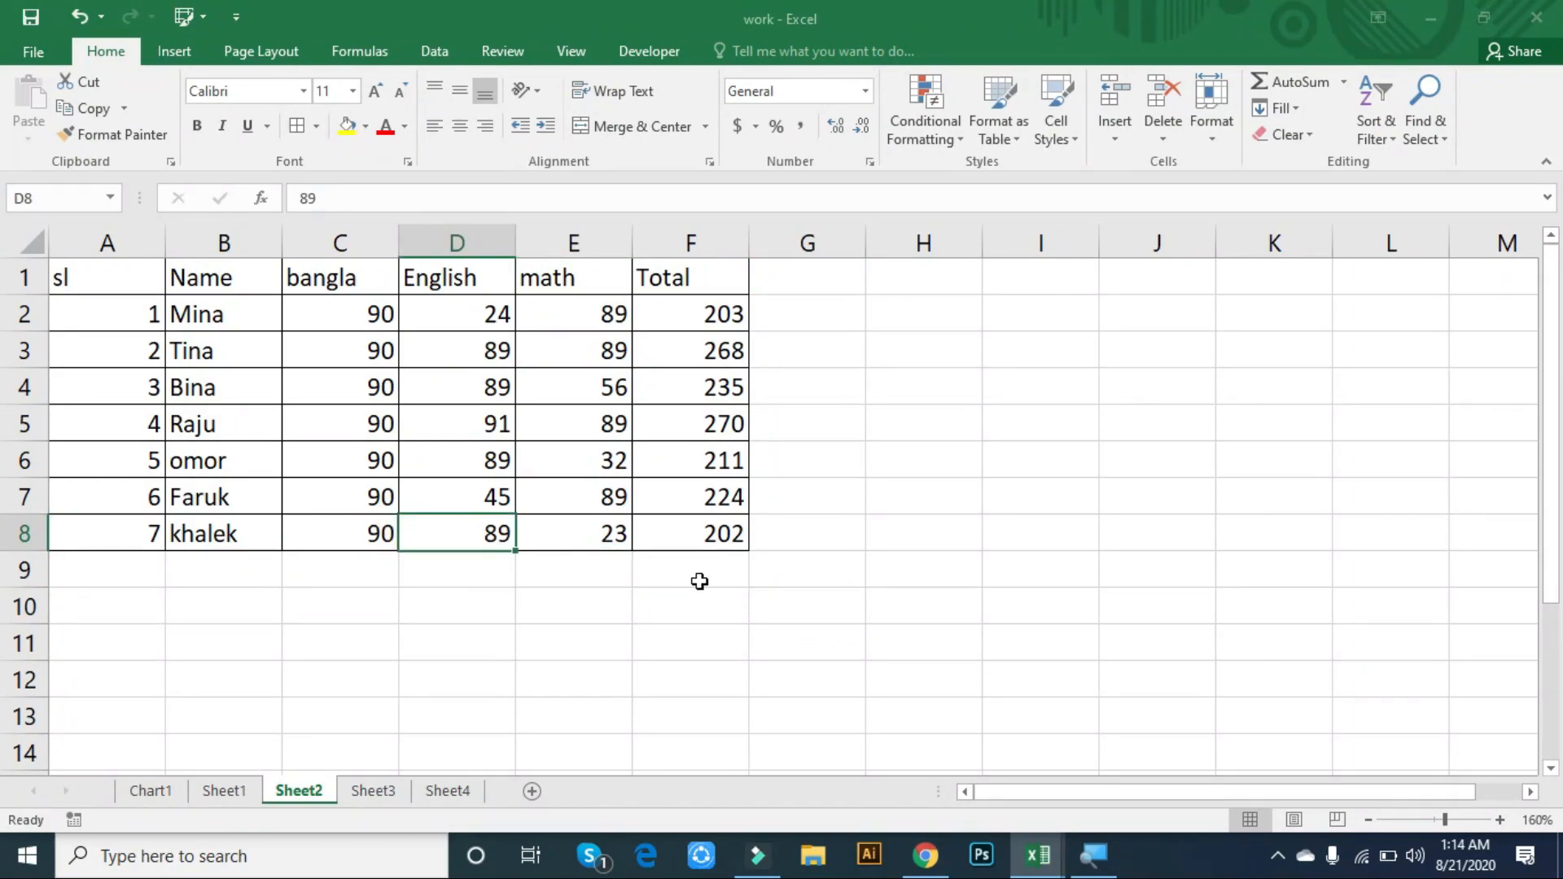
{"action": "key", "text": "Right"}
{"action": "key", "text": "Right"}
{"action": "key", "text": "Right"}
{"action": "key", "text": "Right"}
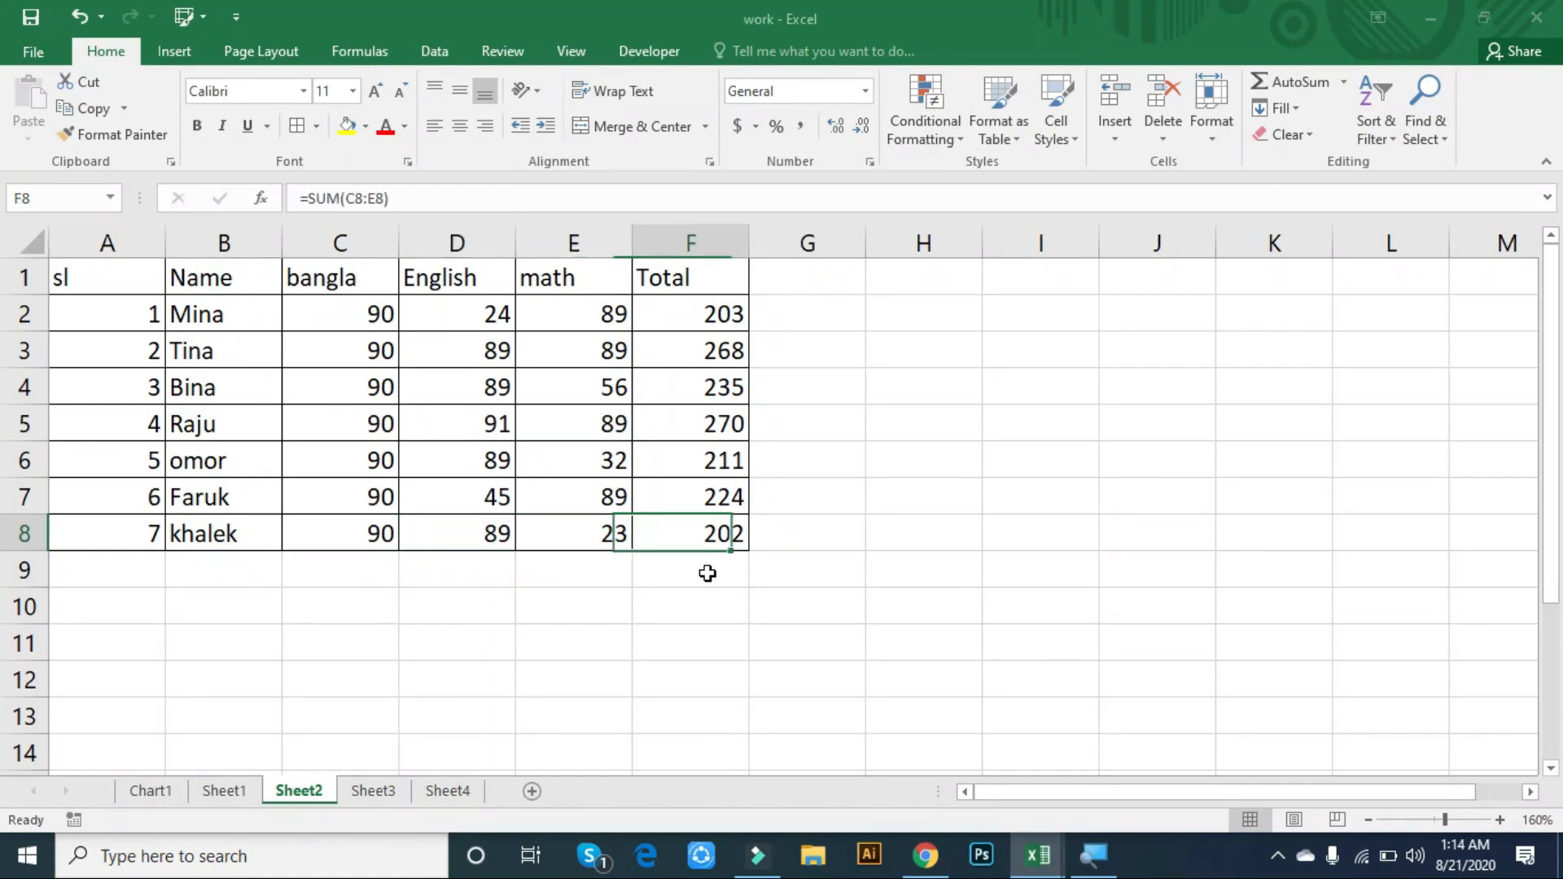
{"action": "key", "text": "Right"}
{"action": "key", "text": "Right"}
{"action": "key", "text": "Right"}
{"action": "key", "text": "Right"}
{"action": "key", "text": "Right"}
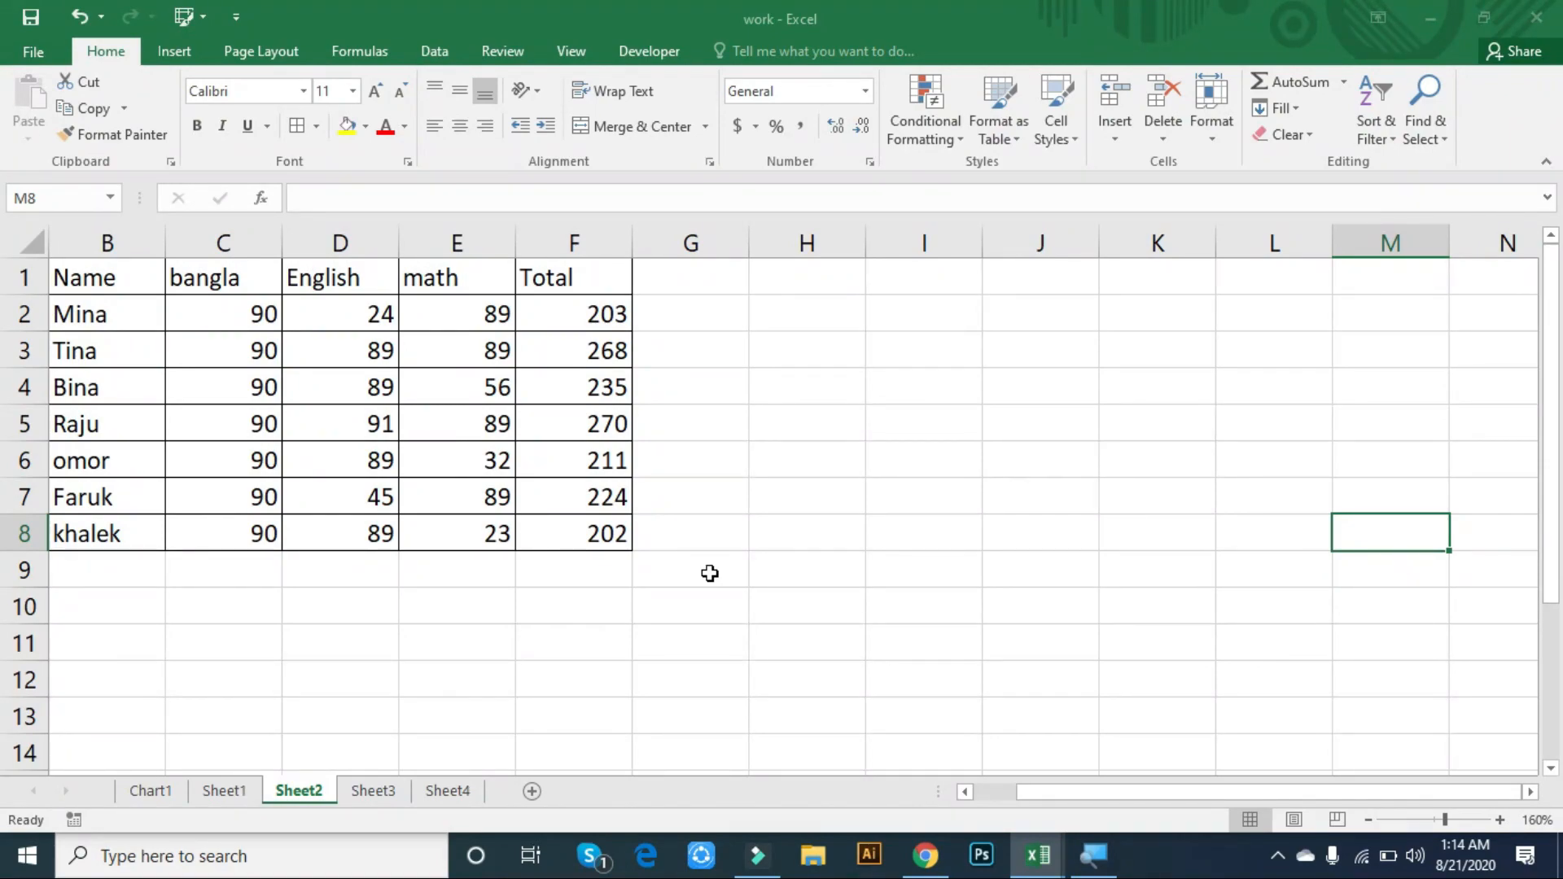
- Move the active cell back along row 8 to the serial number in A8
{"action": "key", "text": "Left"}
{"action": "key", "text": "Left"}
{"action": "key", "text": "Left"}
{"action": "key", "text": "Left"}
{"action": "key", "text": "Left"}
{"action": "key", "text": "Left"}
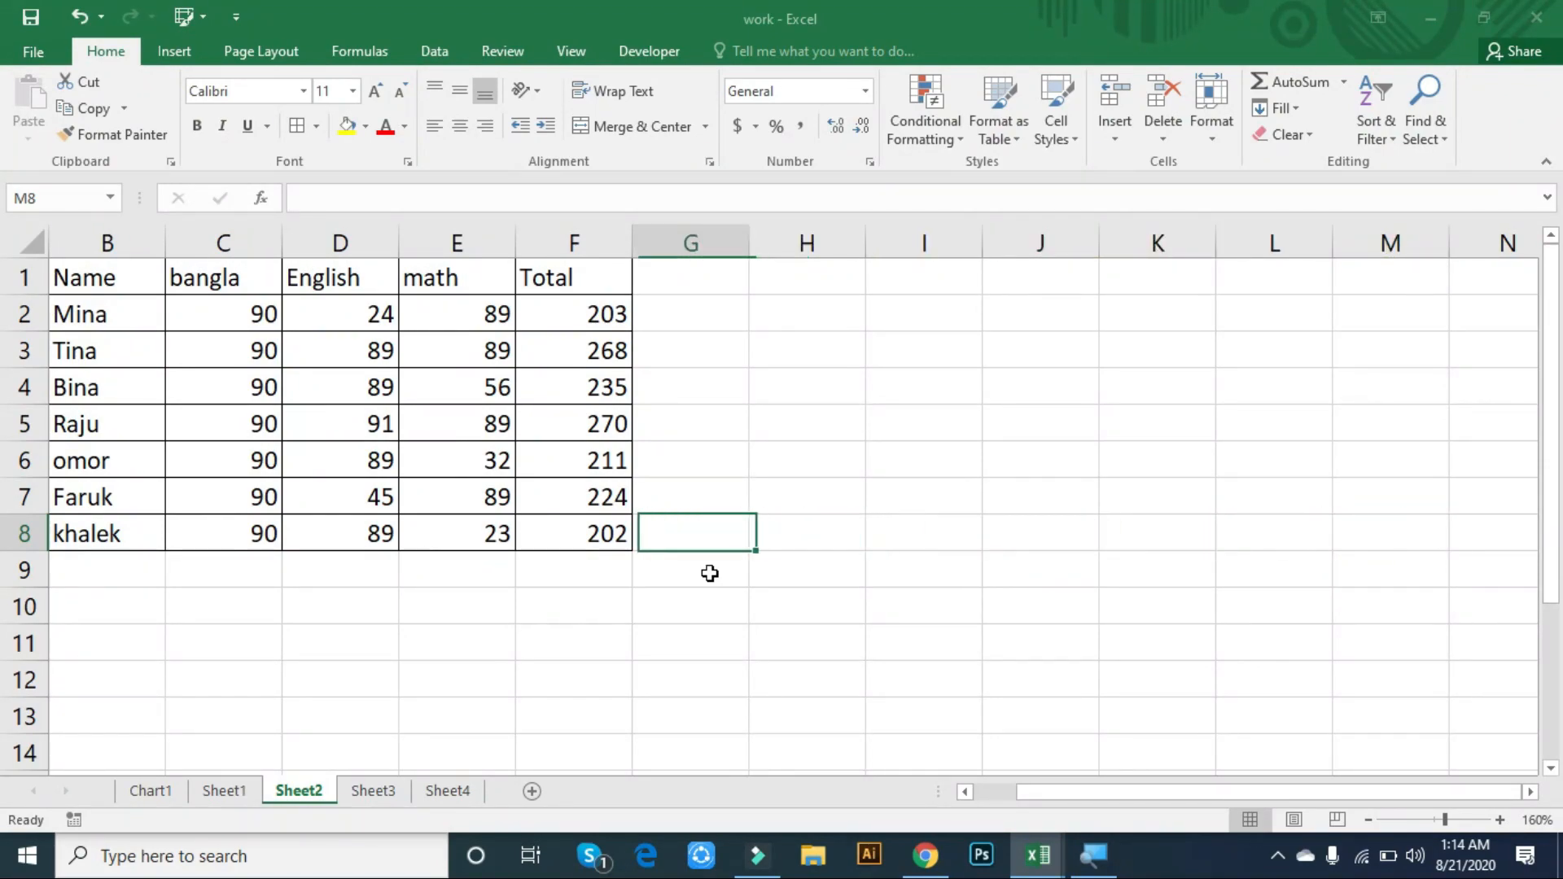
{"action": "key", "text": "Left"}
{"action": "key", "text": "Left"}
{"action": "key", "text": "Left"}
{"action": "key", "text": "Left"}
{"action": "key", "text": "Left"}
{"action": "key", "text": "Left"}
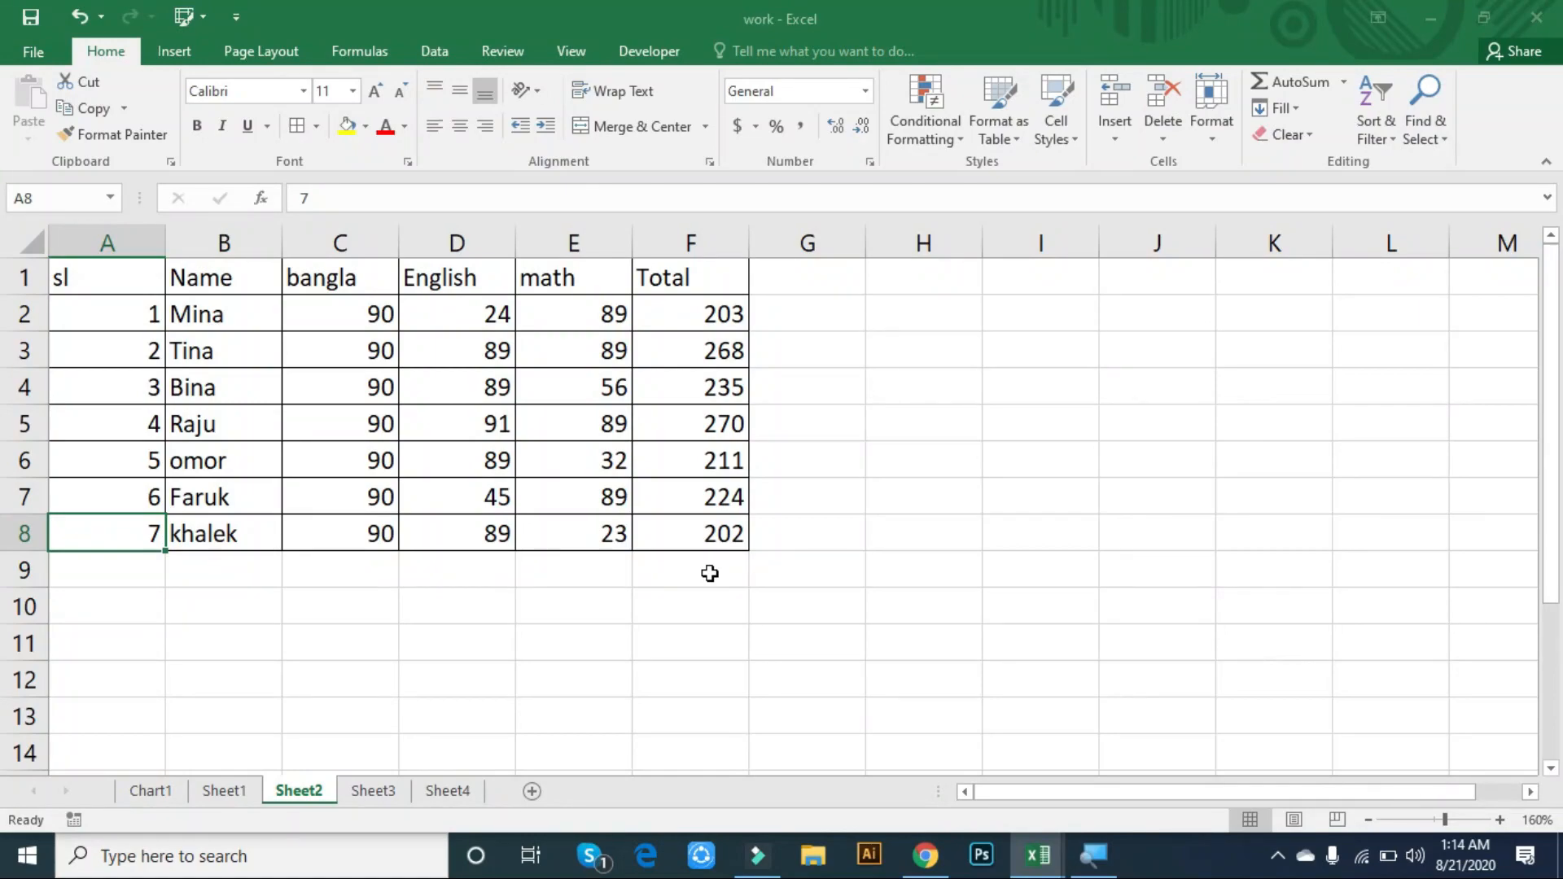
- Insert a comment reading "he is fail" on cell A8 and display it
{"action": "key", "text": "shift+F2"}
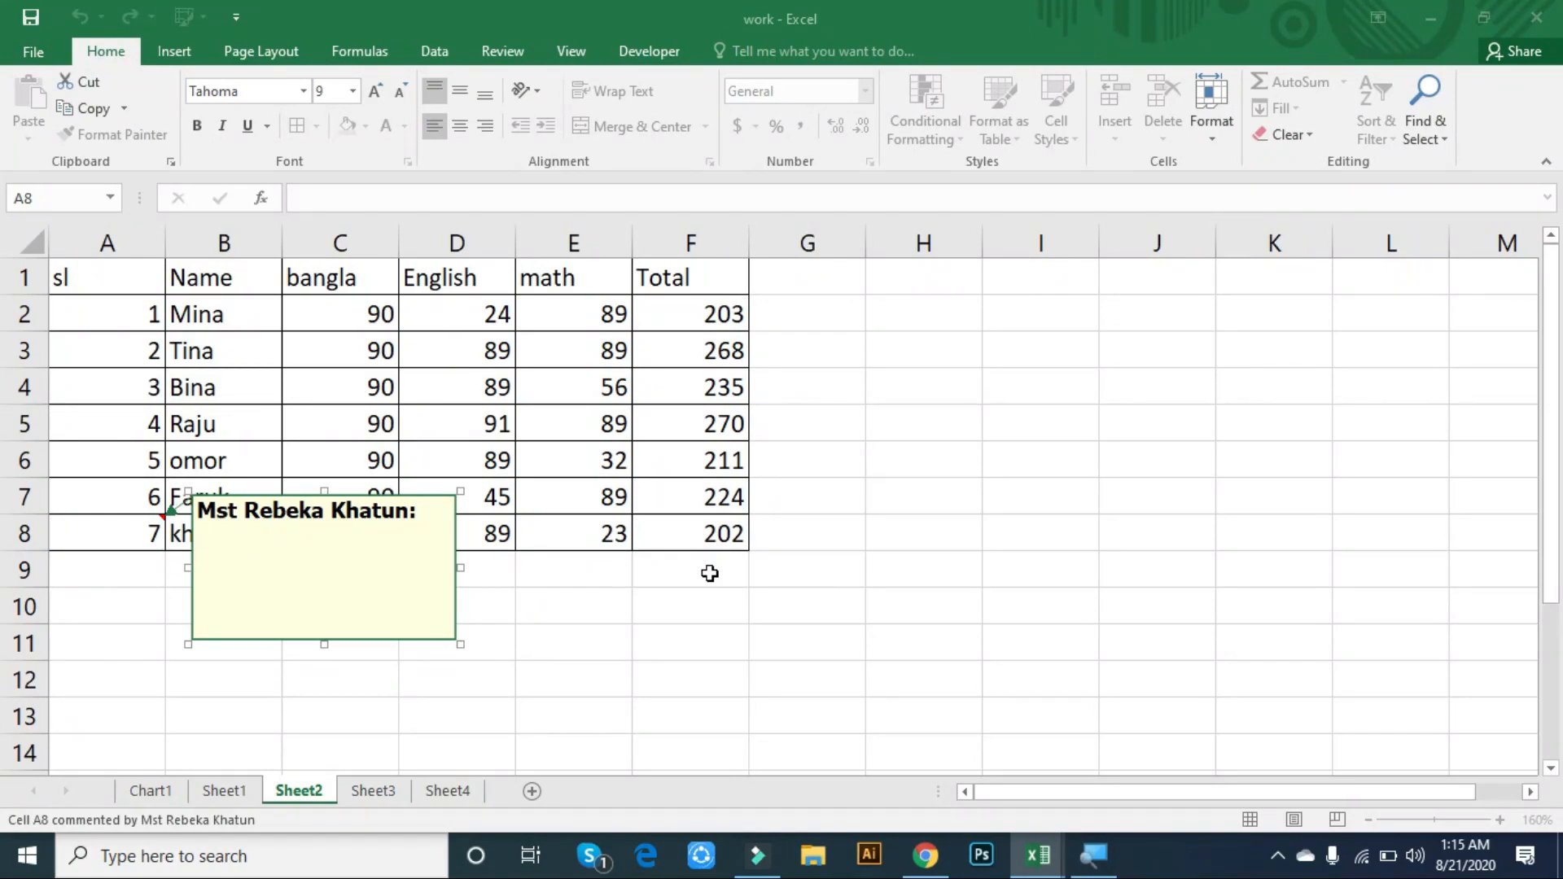
{"action": "type", "text": "he is fail"}
{"action": "left_click", "coordinate": [676, 575]}
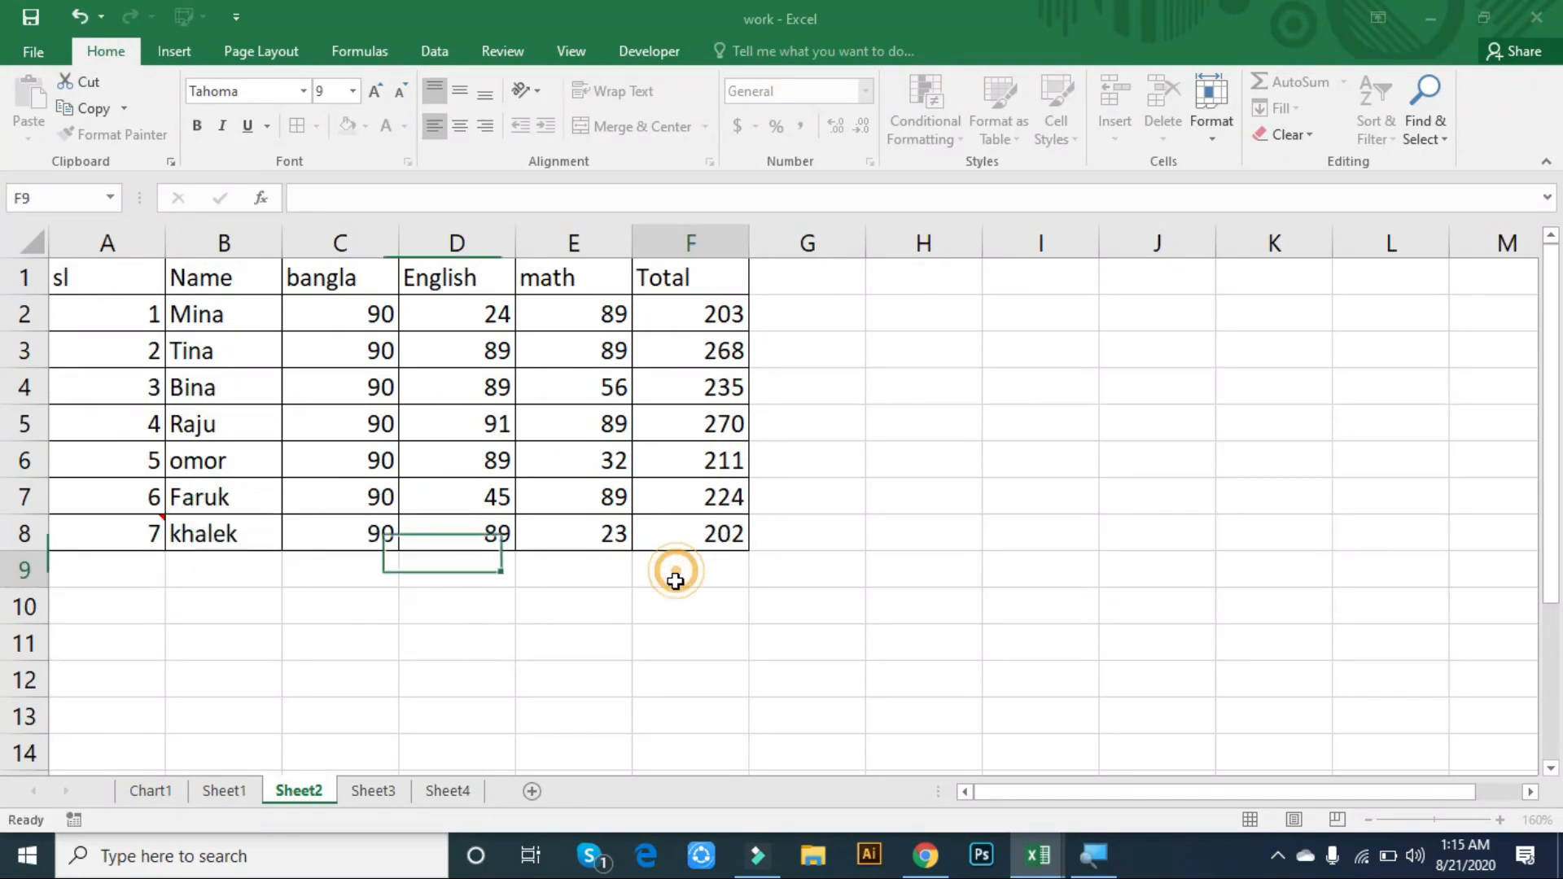
{"action": "left_click", "coordinate": [95, 543]}
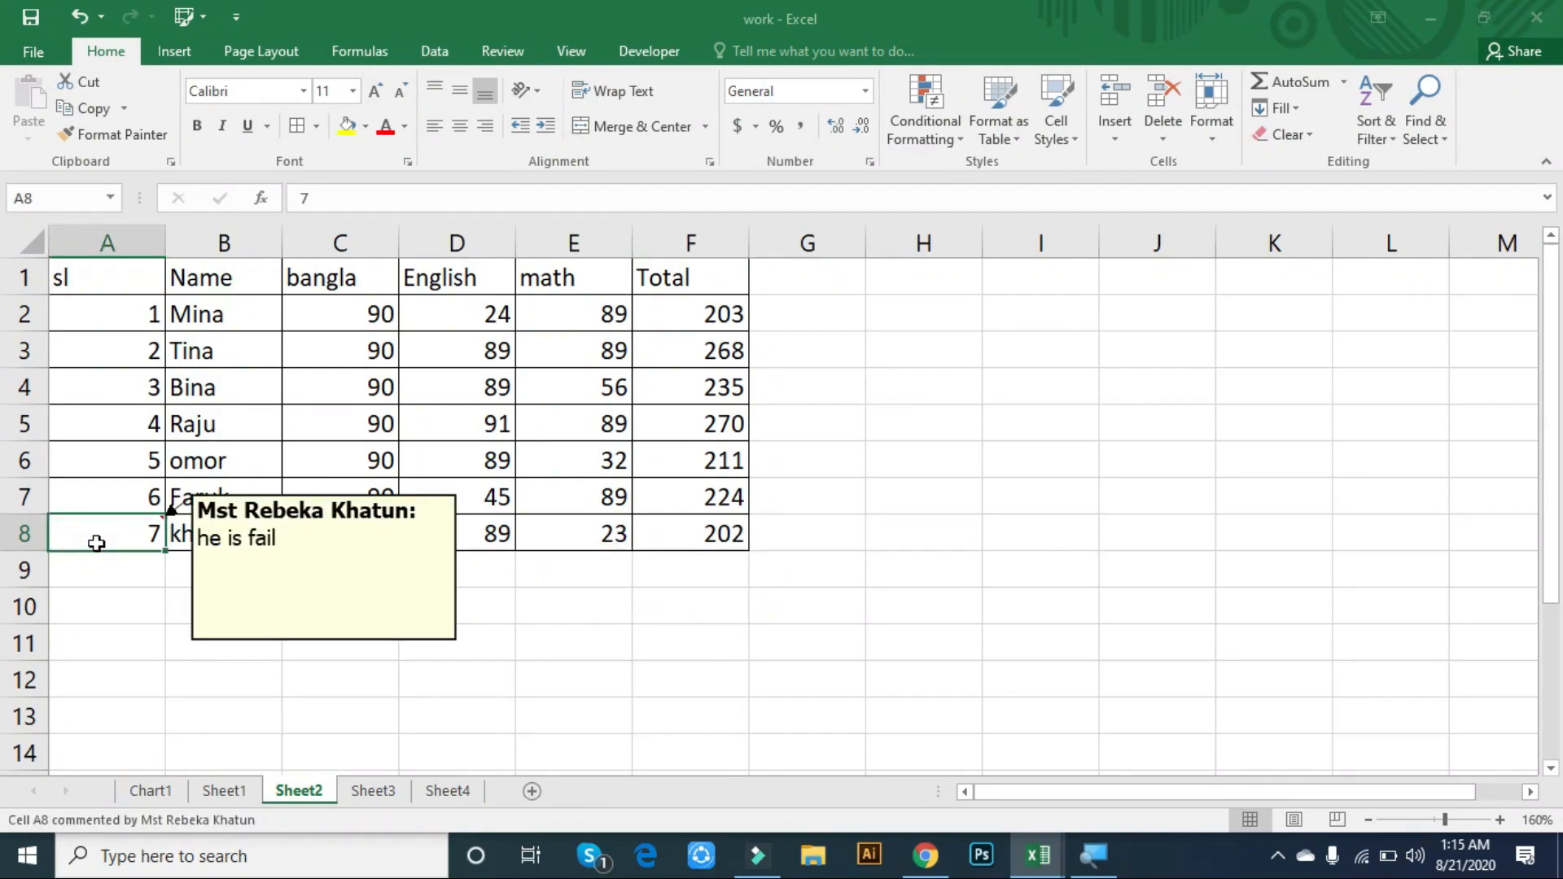
{"action": "left_click", "coordinate": [684, 648]}
{"action": "left_click", "coordinate": [610, 534]}
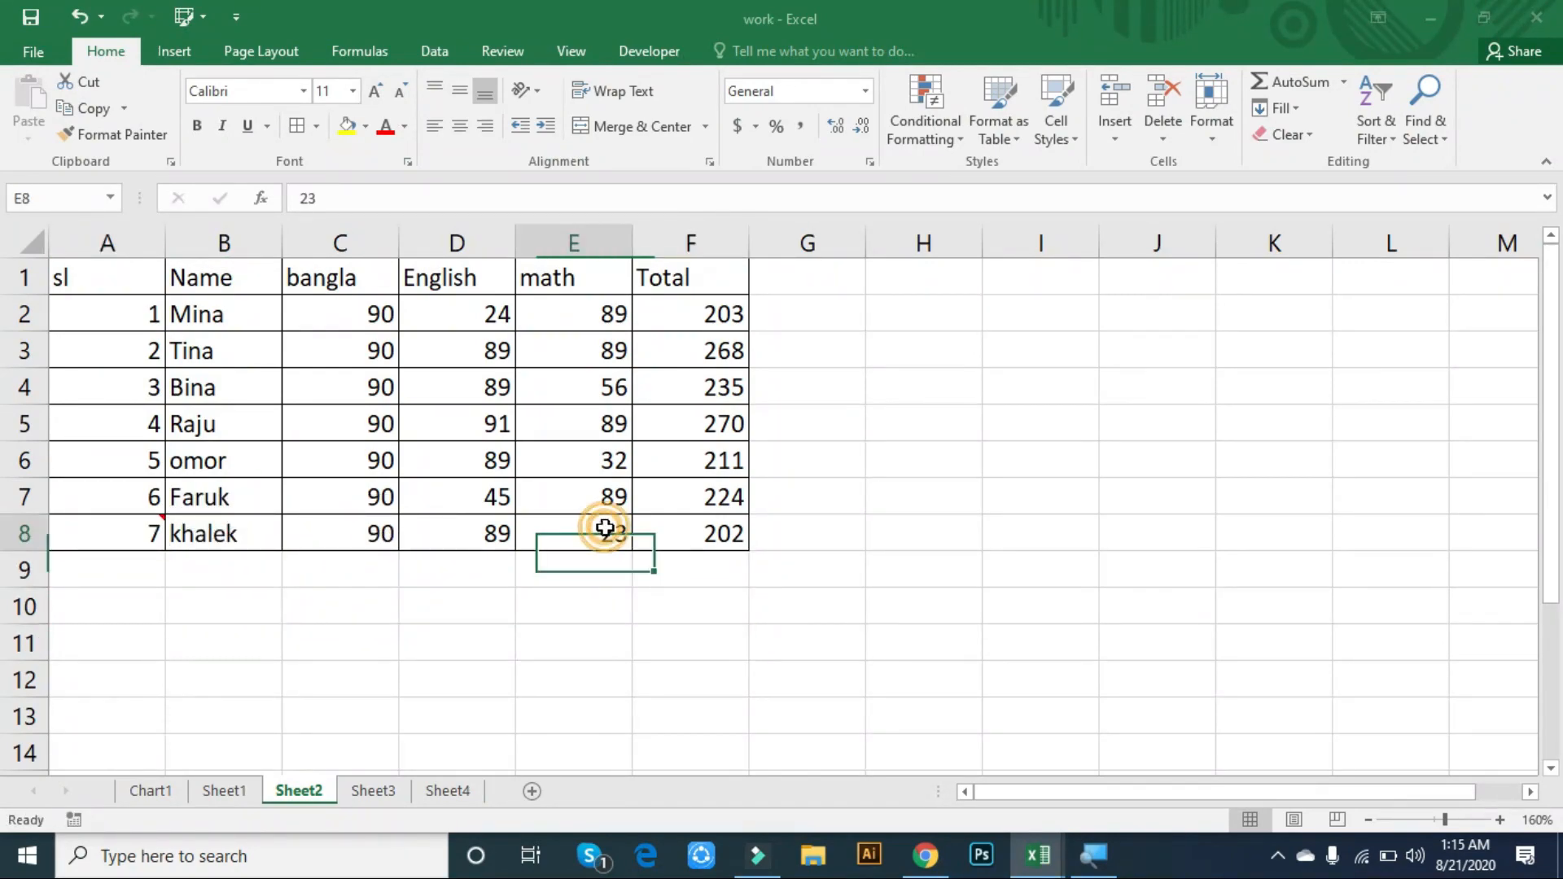
{"action": "left_click", "coordinate": [662, 603]}
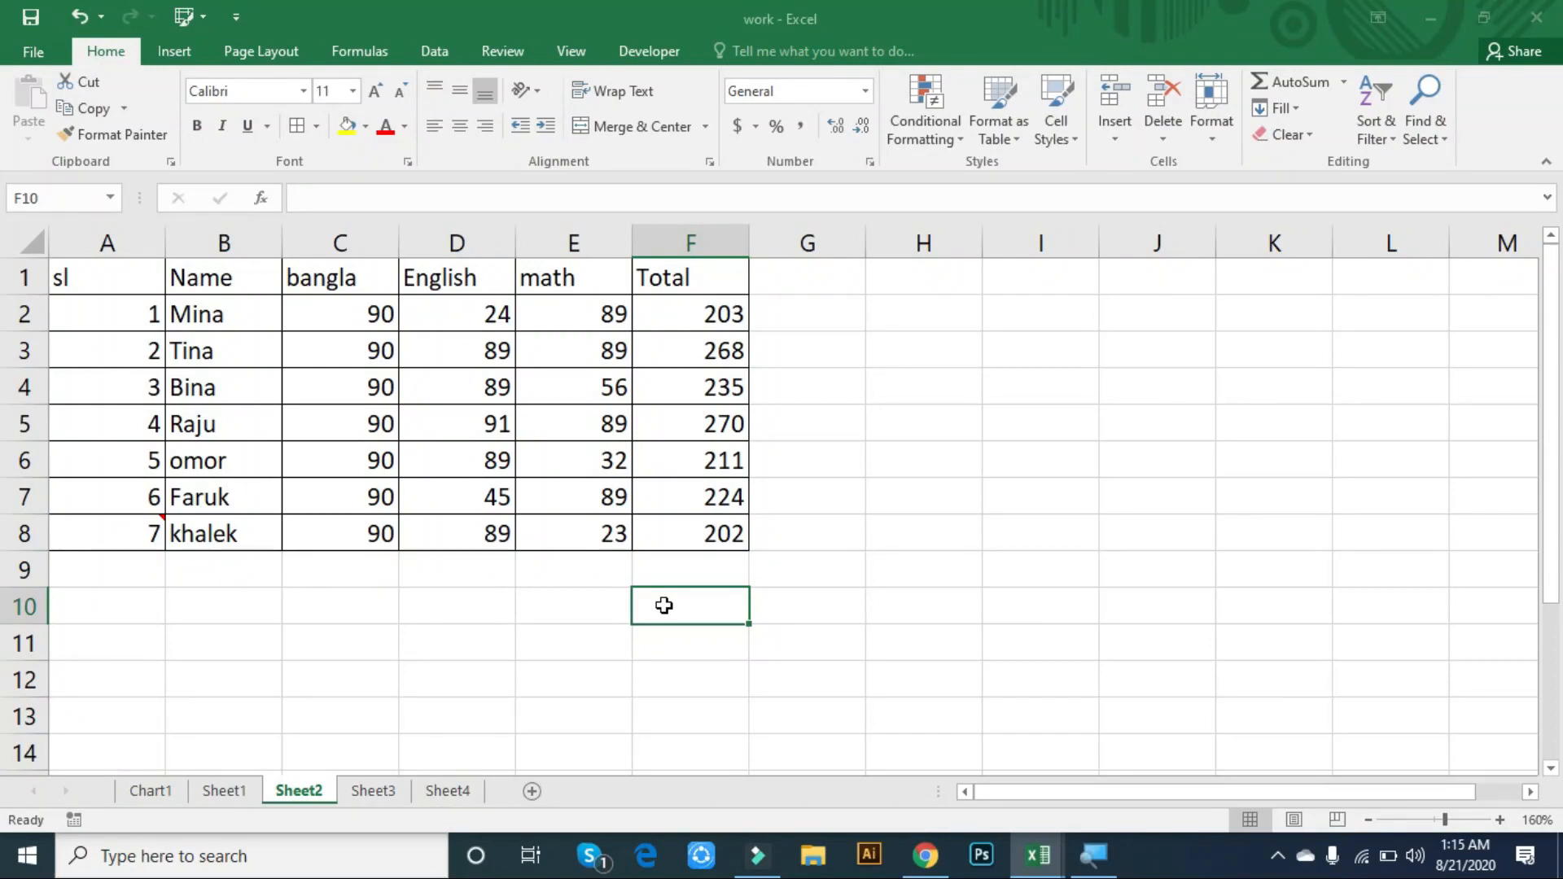
{"action": "left_click", "coordinate": [649, 564]}
{"action": "left_click", "coordinate": [666, 448]}
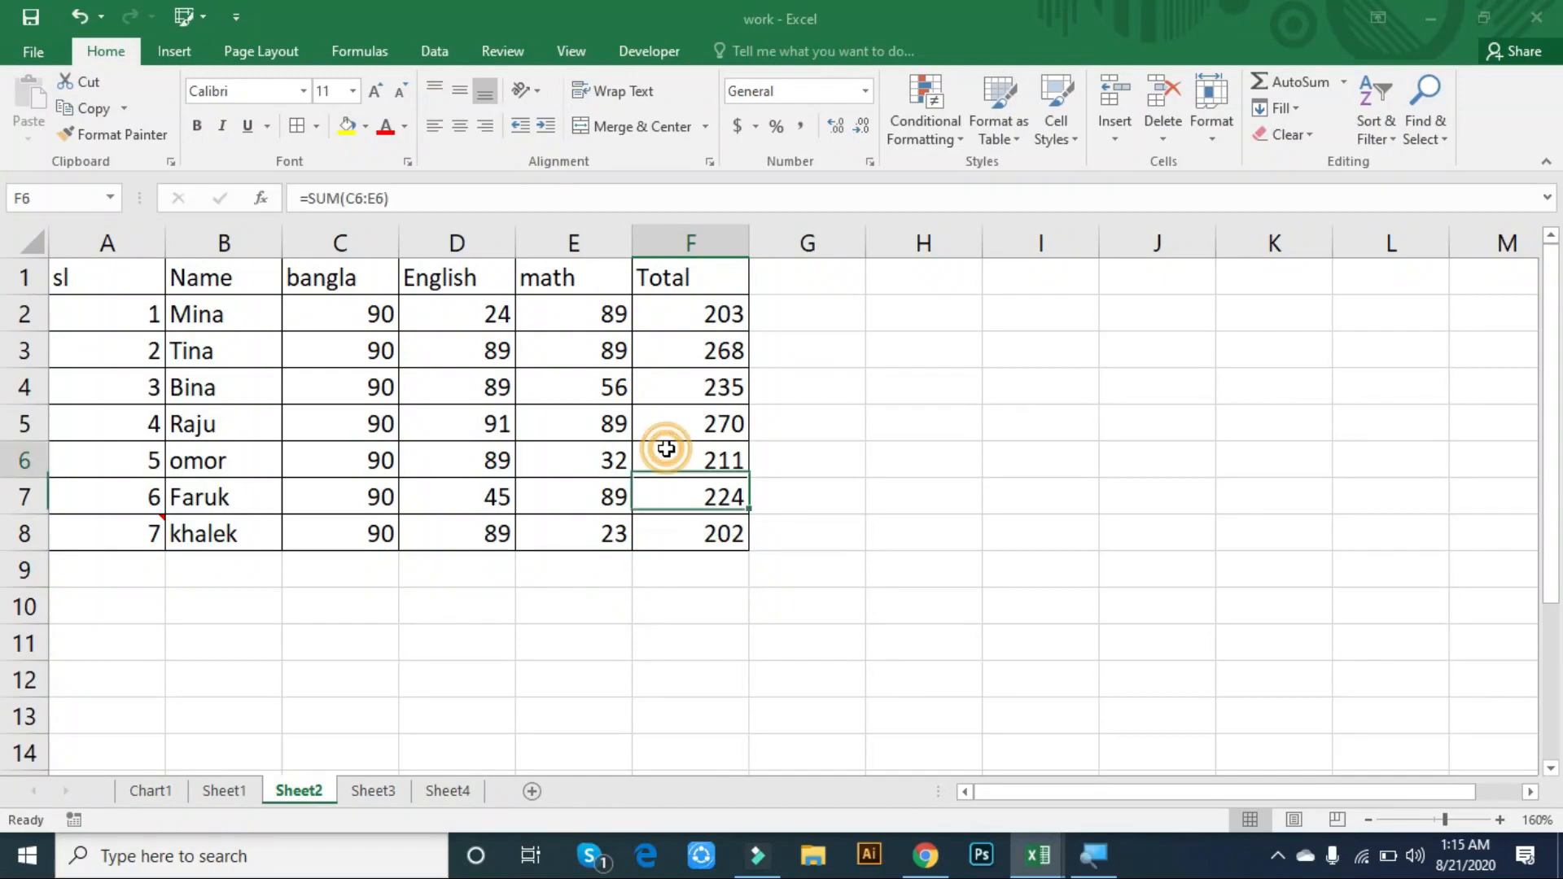
{"action": "left_click", "coordinate": [510, 639]}
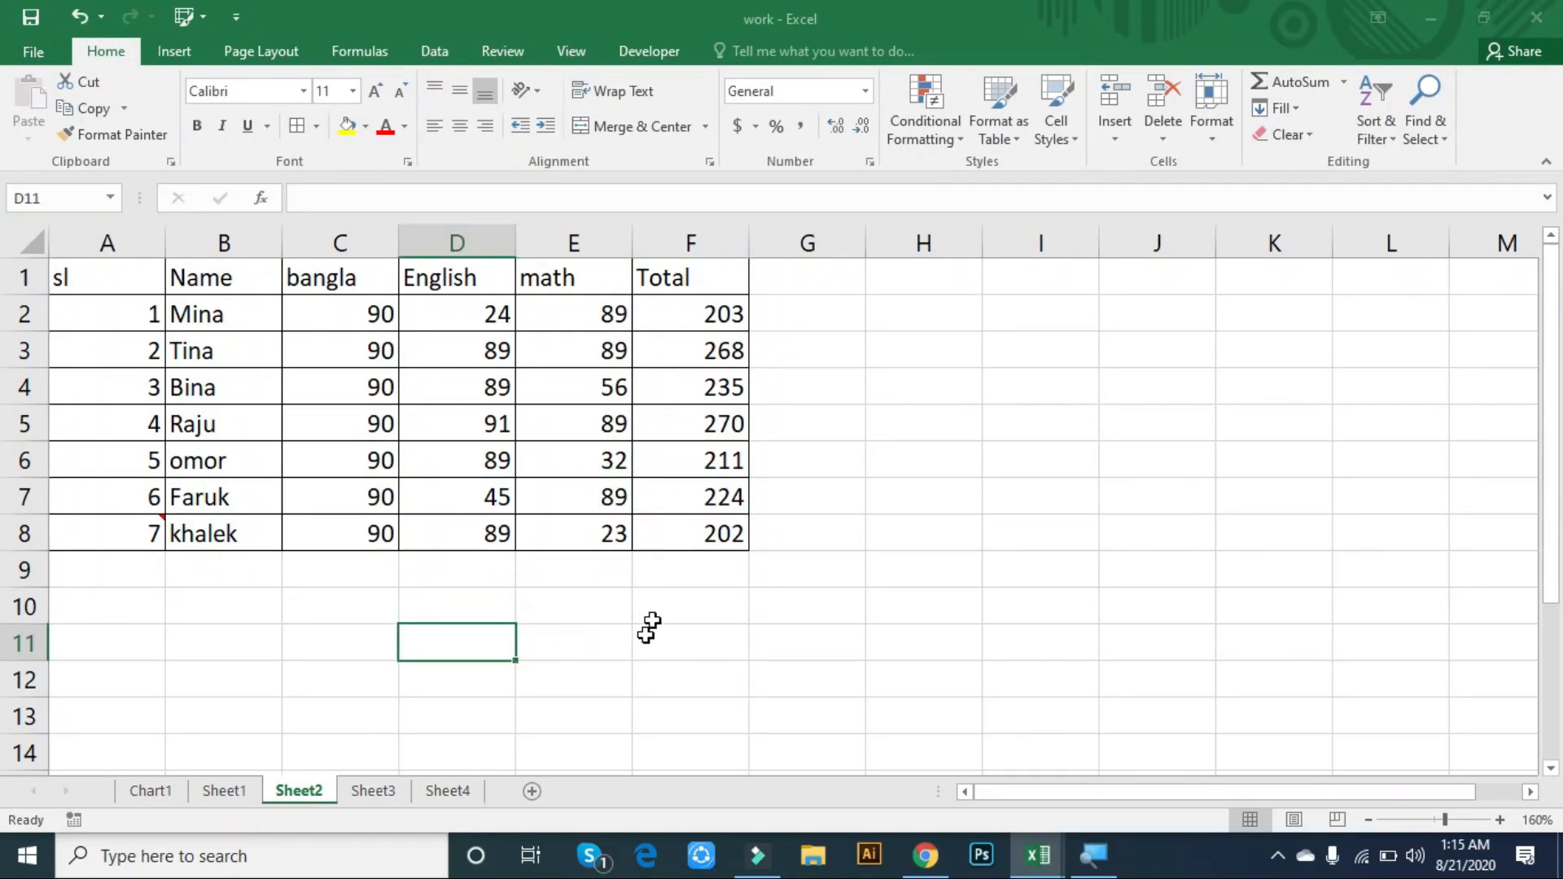
- Enter a sentence in cell E11 that starts with "my name is" and ends with a first name
{"action": "left_click", "coordinate": [622, 638]}
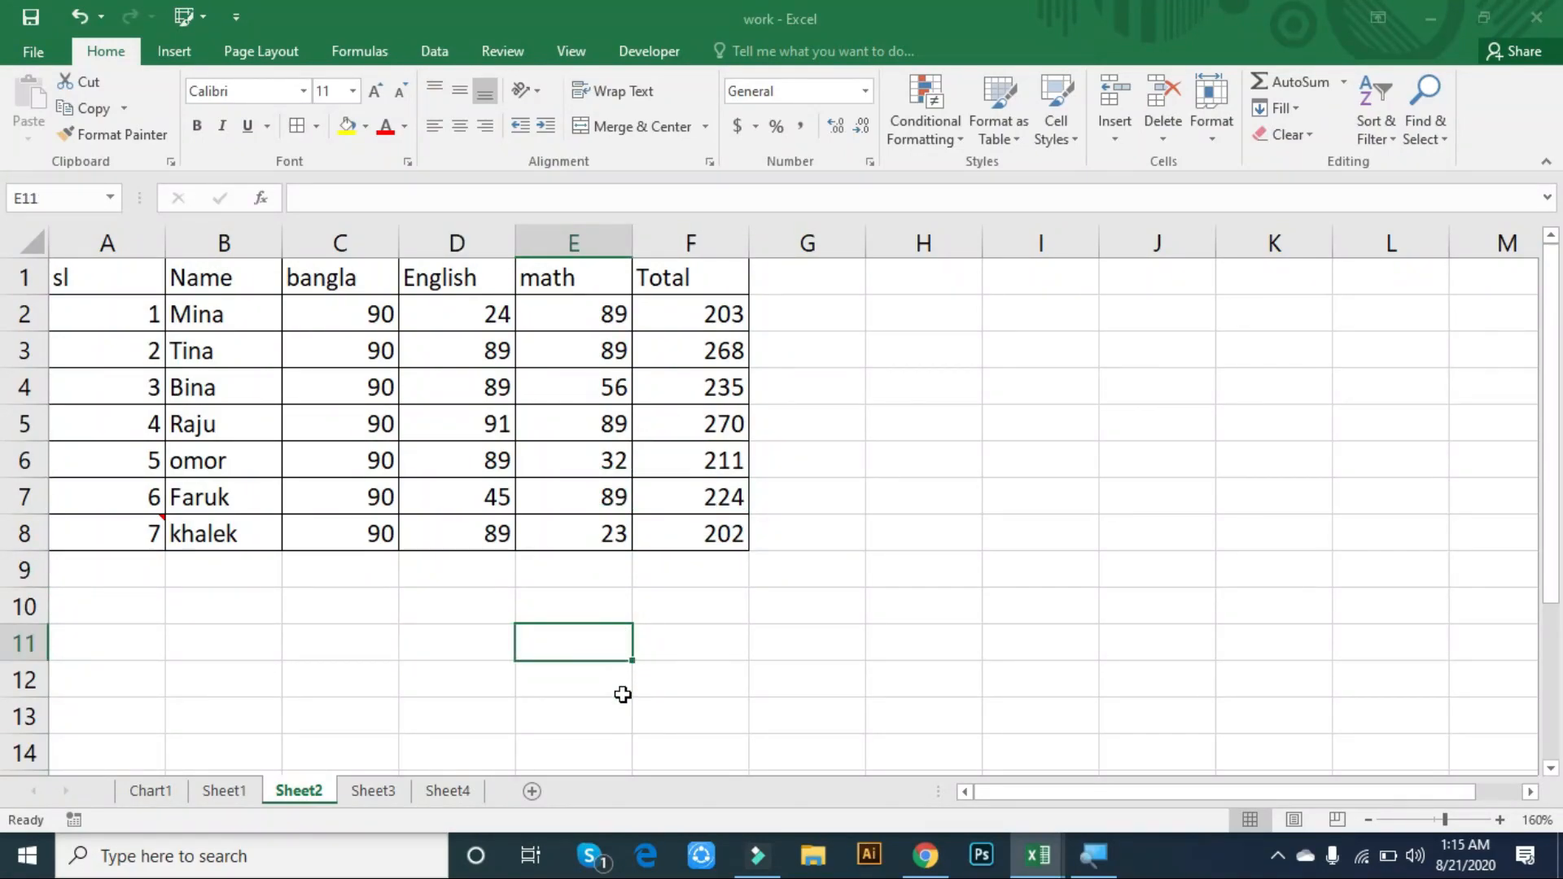
{"action": "type", "text": "y"}
{"action": "key", "text": "BackSpace"}
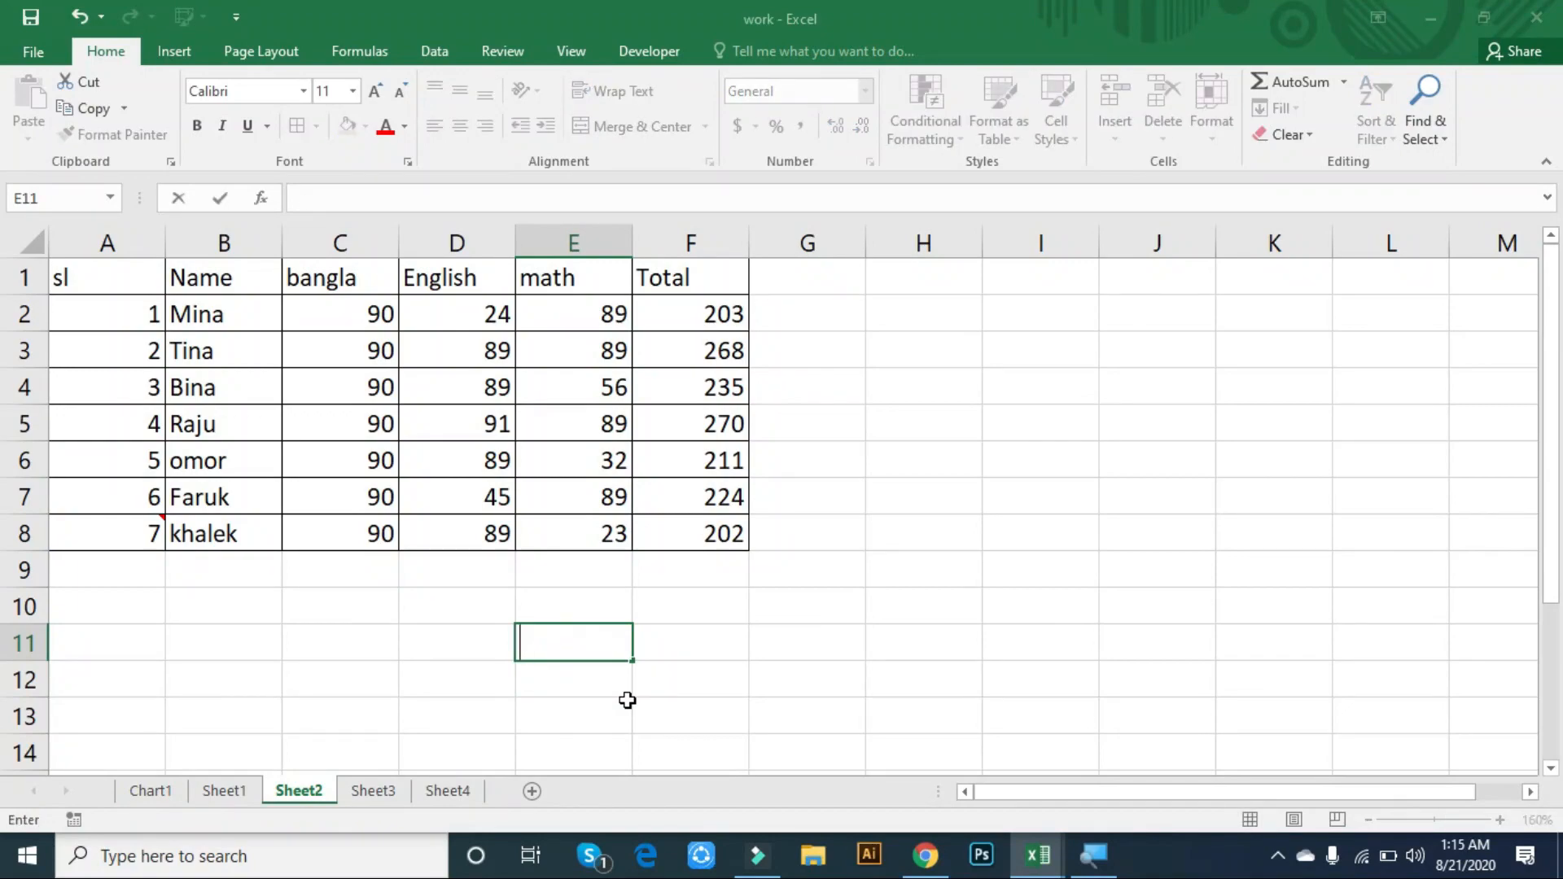
{"action": "type", "text": "my na,w"}
{"action": "key", "text": "BackSpace"}
{"action": "key", "text": "BackSpace"}
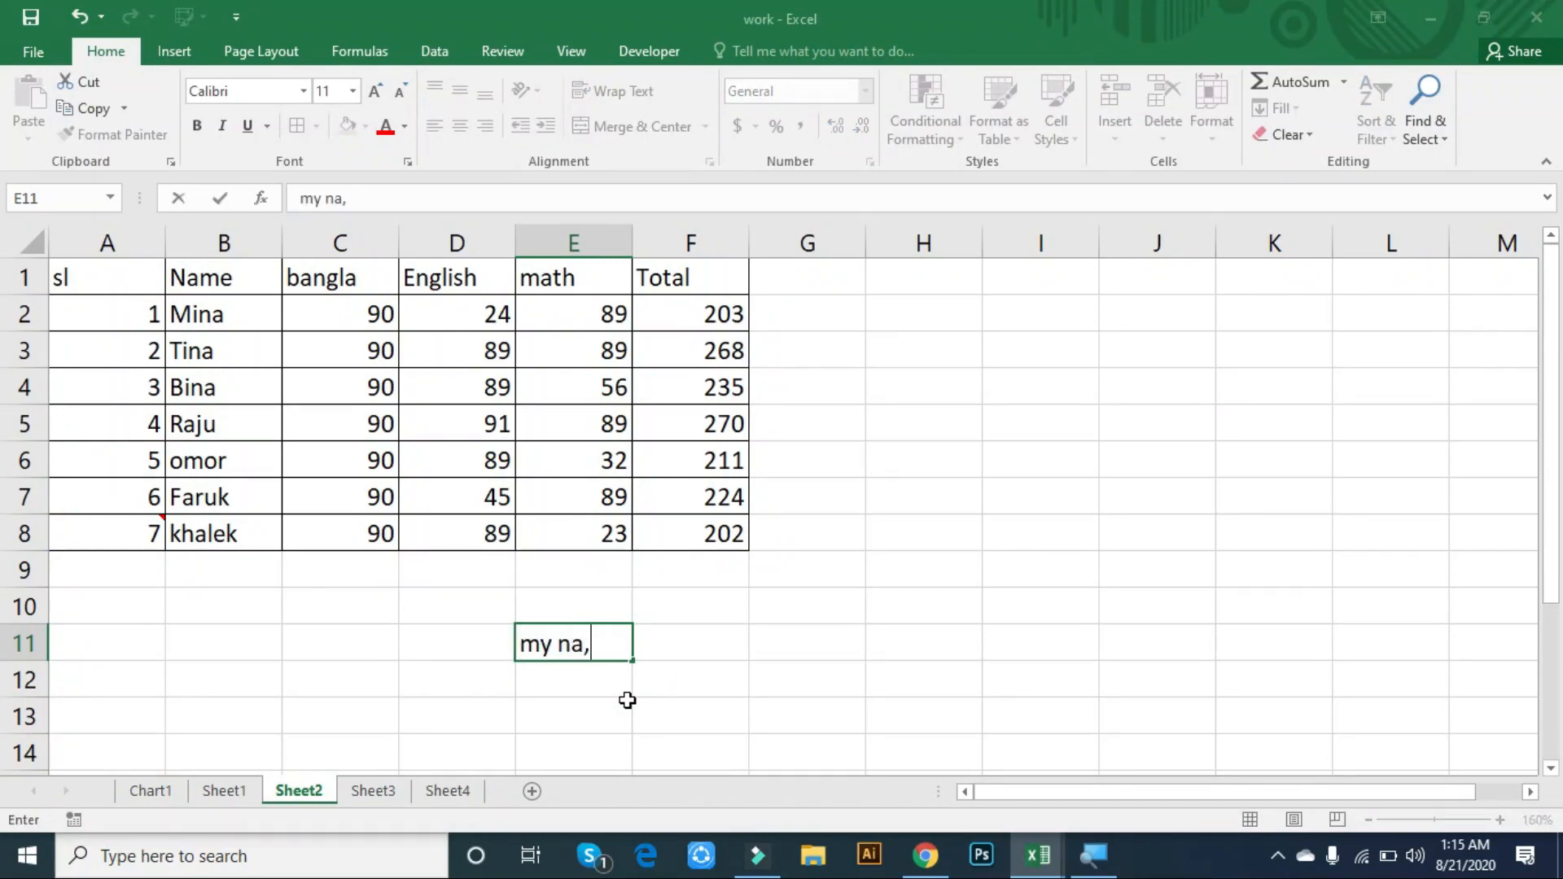
{"action": "type", "text": "me is Miot"}
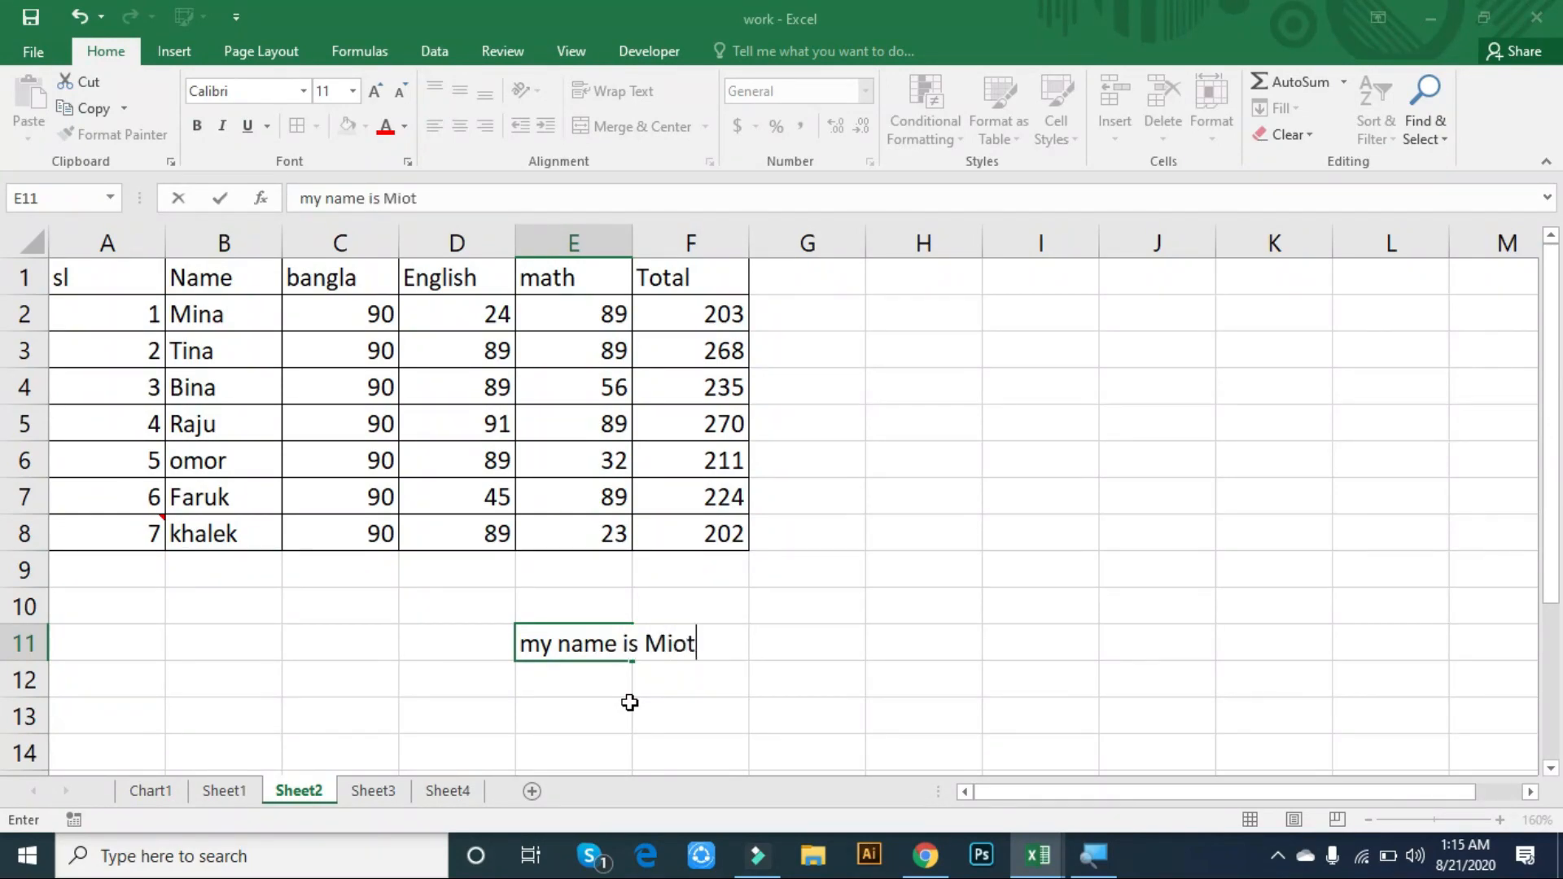
{"action": "key", "text": "BackSpace"}
{"action": "key", "text": "BackSpace"}
{"action": "type", "text": "ru"}
{"action": "key", "text": "BackSpace"}
{"action": "key", "text": "BackSpace"}
{"action": "type", "text": "tu"}
{"action": "key", "text": "Return"}
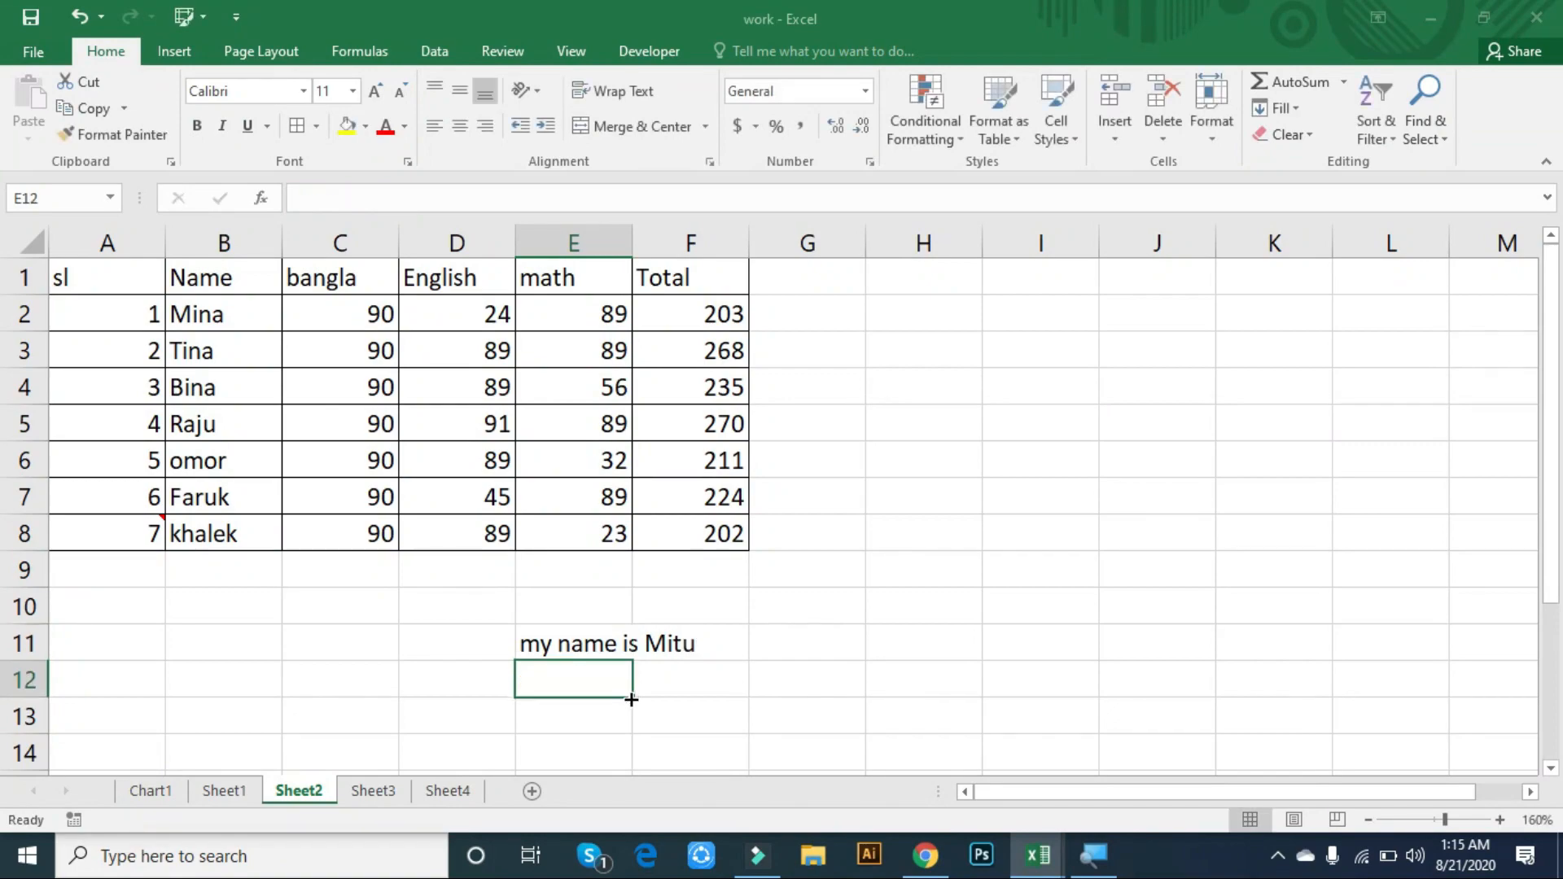
- Insert a line break after "my name" within cell E11 so the sentence spans two lines
{"action": "left_click", "coordinate": [529, 649]}
{"action": "left_click", "coordinate": [701, 677]}
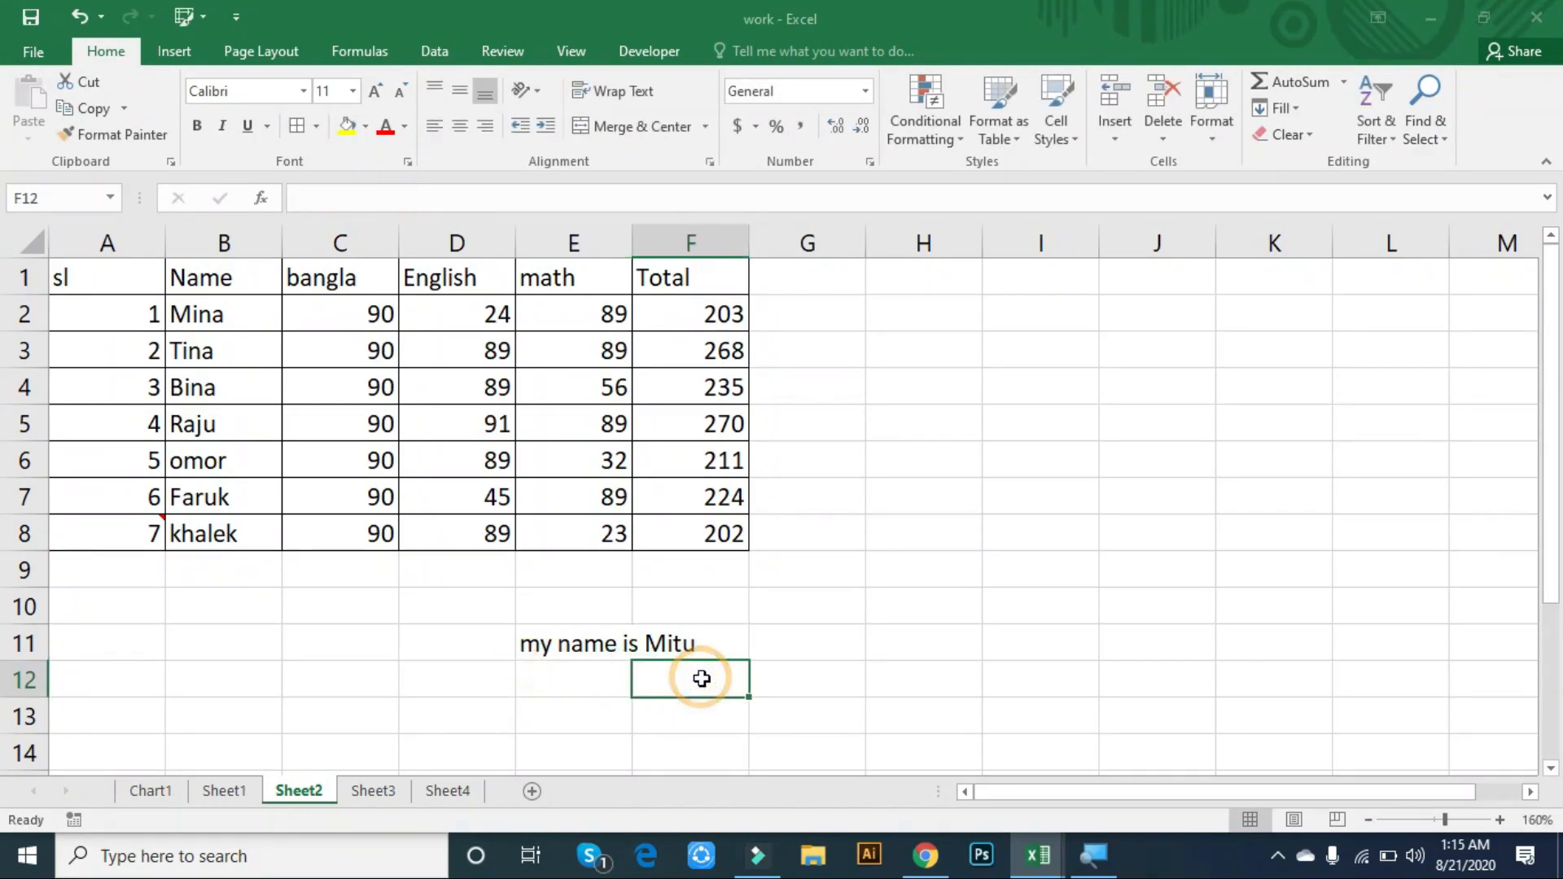
{"action": "left_click", "coordinate": [575, 644]}
{"action": "double_click", "coordinate": [582, 643]}
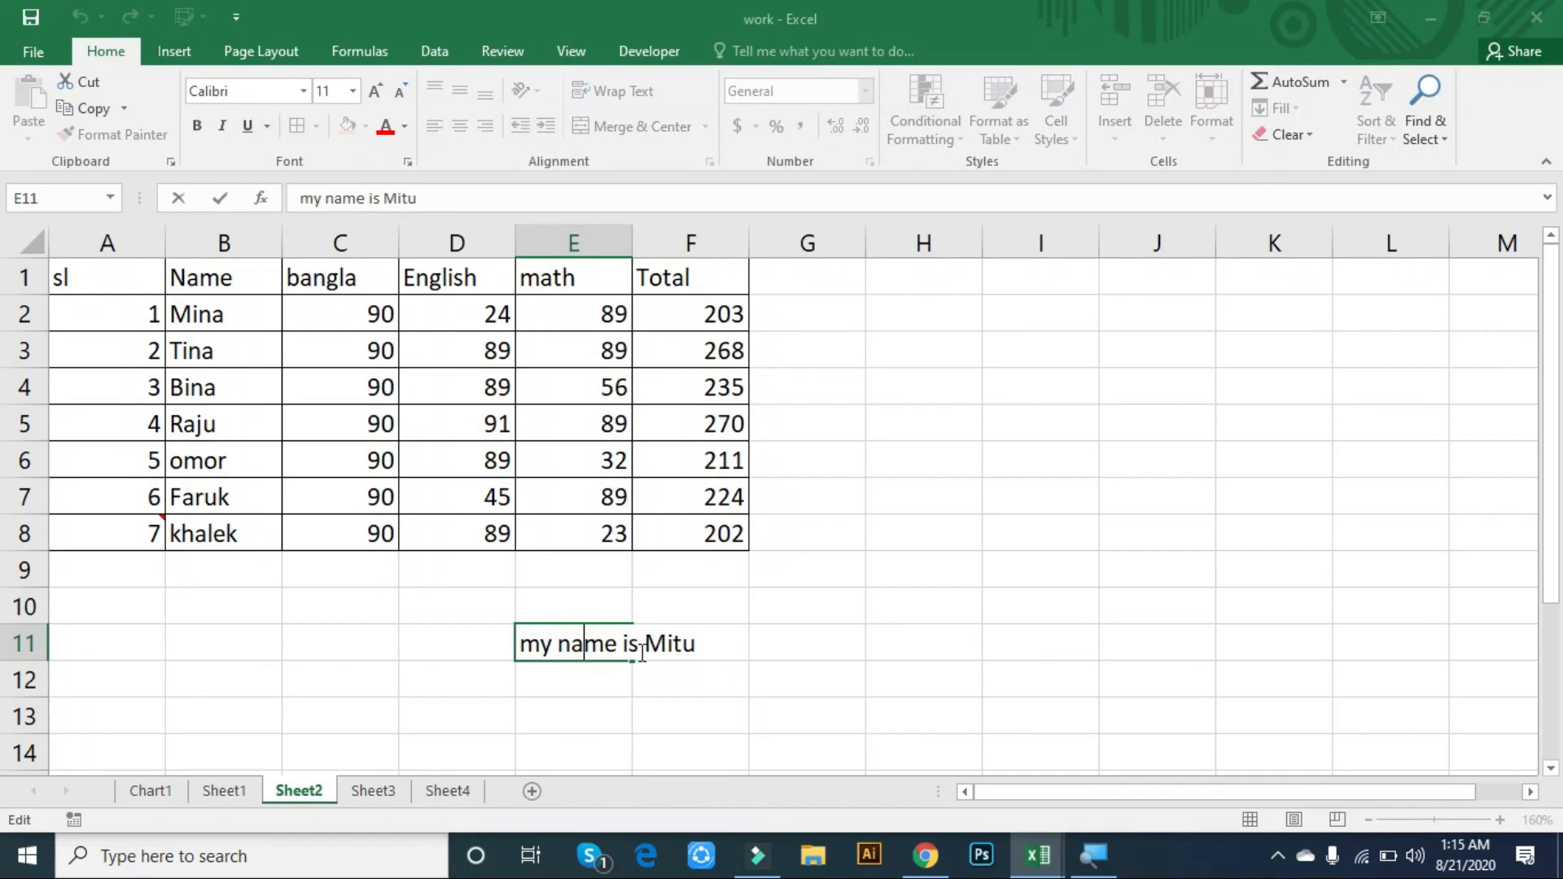
{"action": "left_click", "coordinate": [619, 649]}
{"action": "key", "text": "alt+Return"}
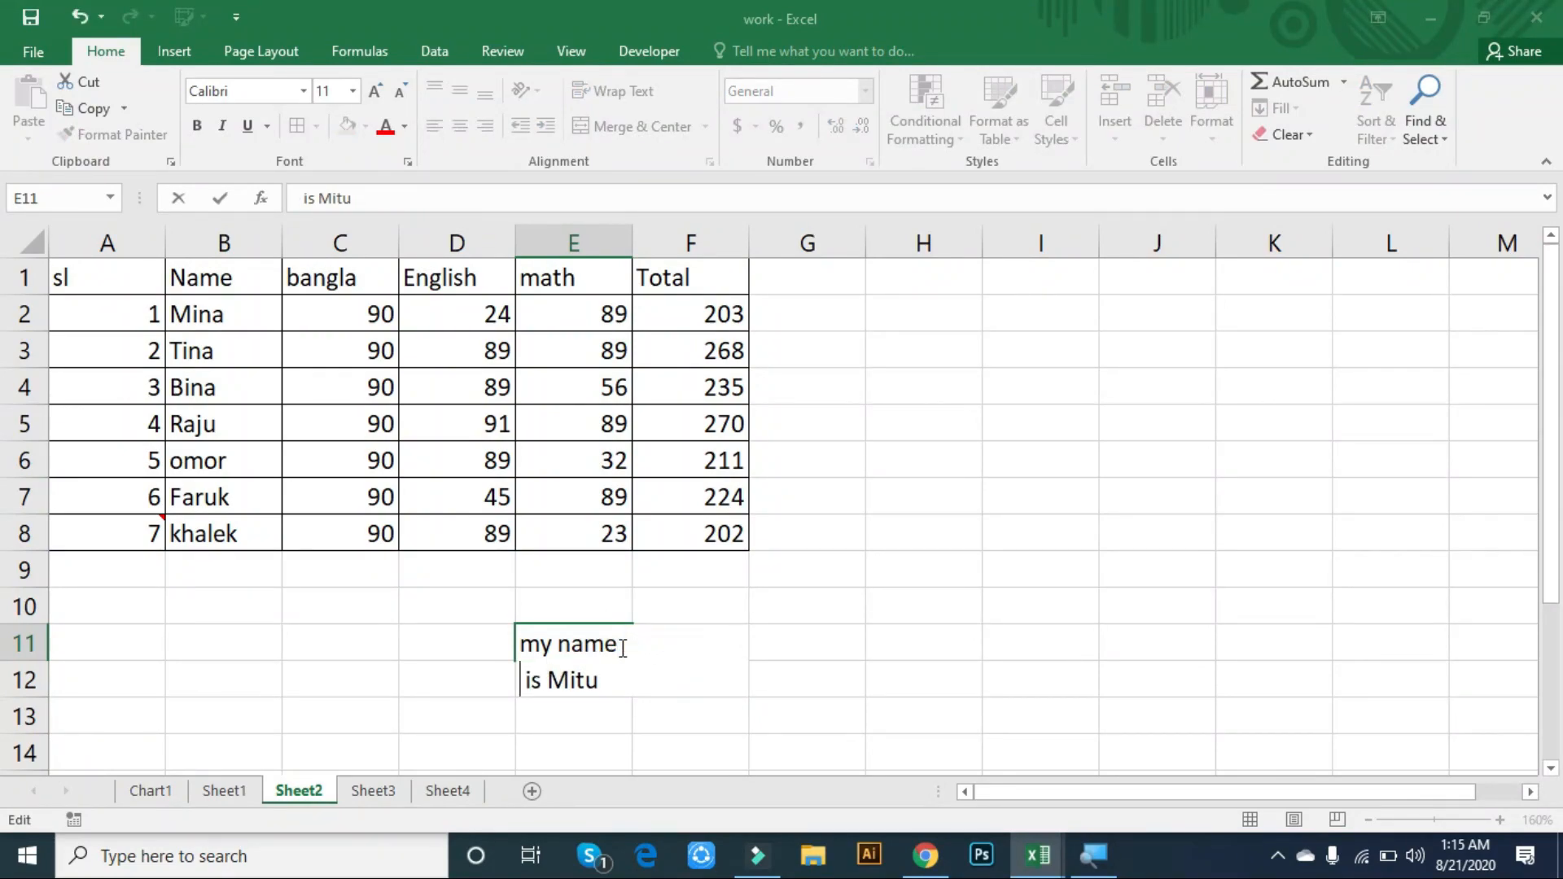
{"action": "left_click", "coordinate": [1065, 667]}
{"action": "left_click", "coordinate": [844, 657]}
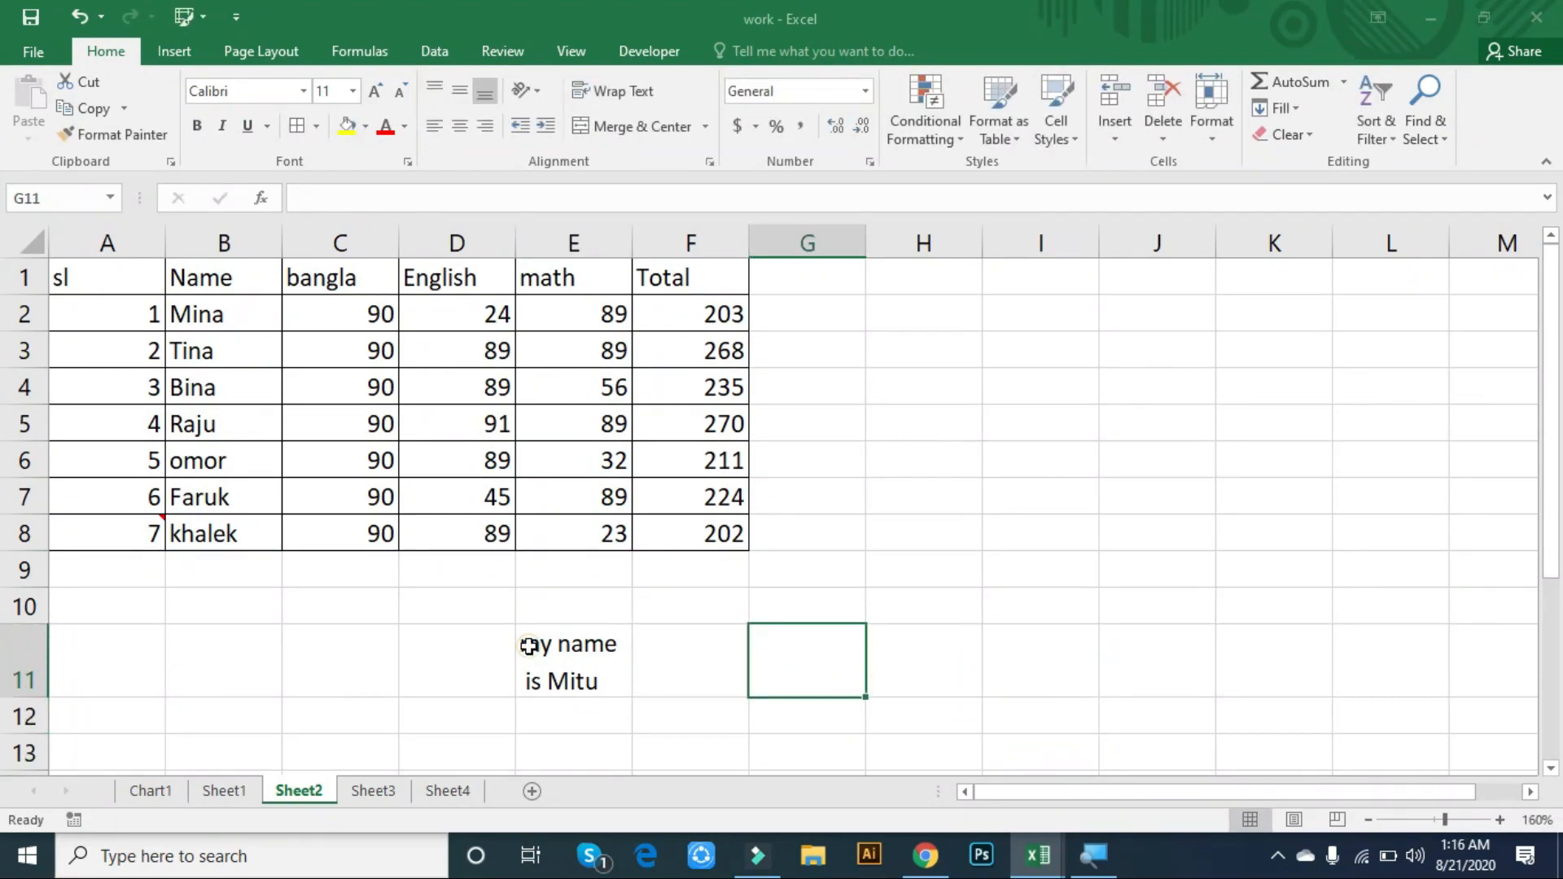
- Append several line breaks and the text "ghdfjkghdfl" to the end of cell E11
{"action": "left_click", "coordinate": [558, 658]}
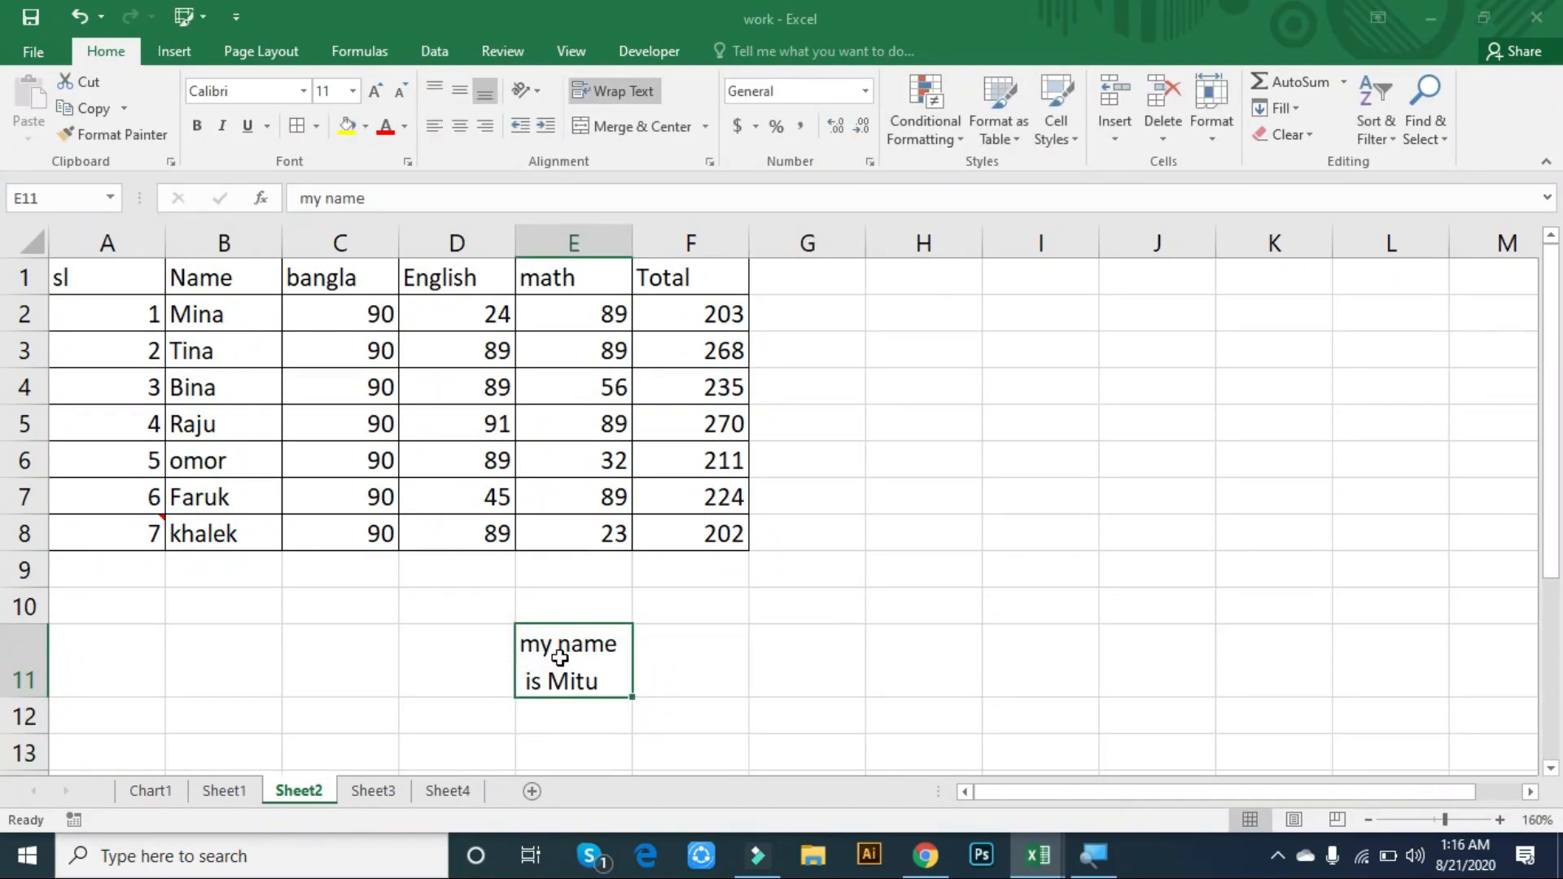
{"action": "double_click", "coordinate": [613, 680]}
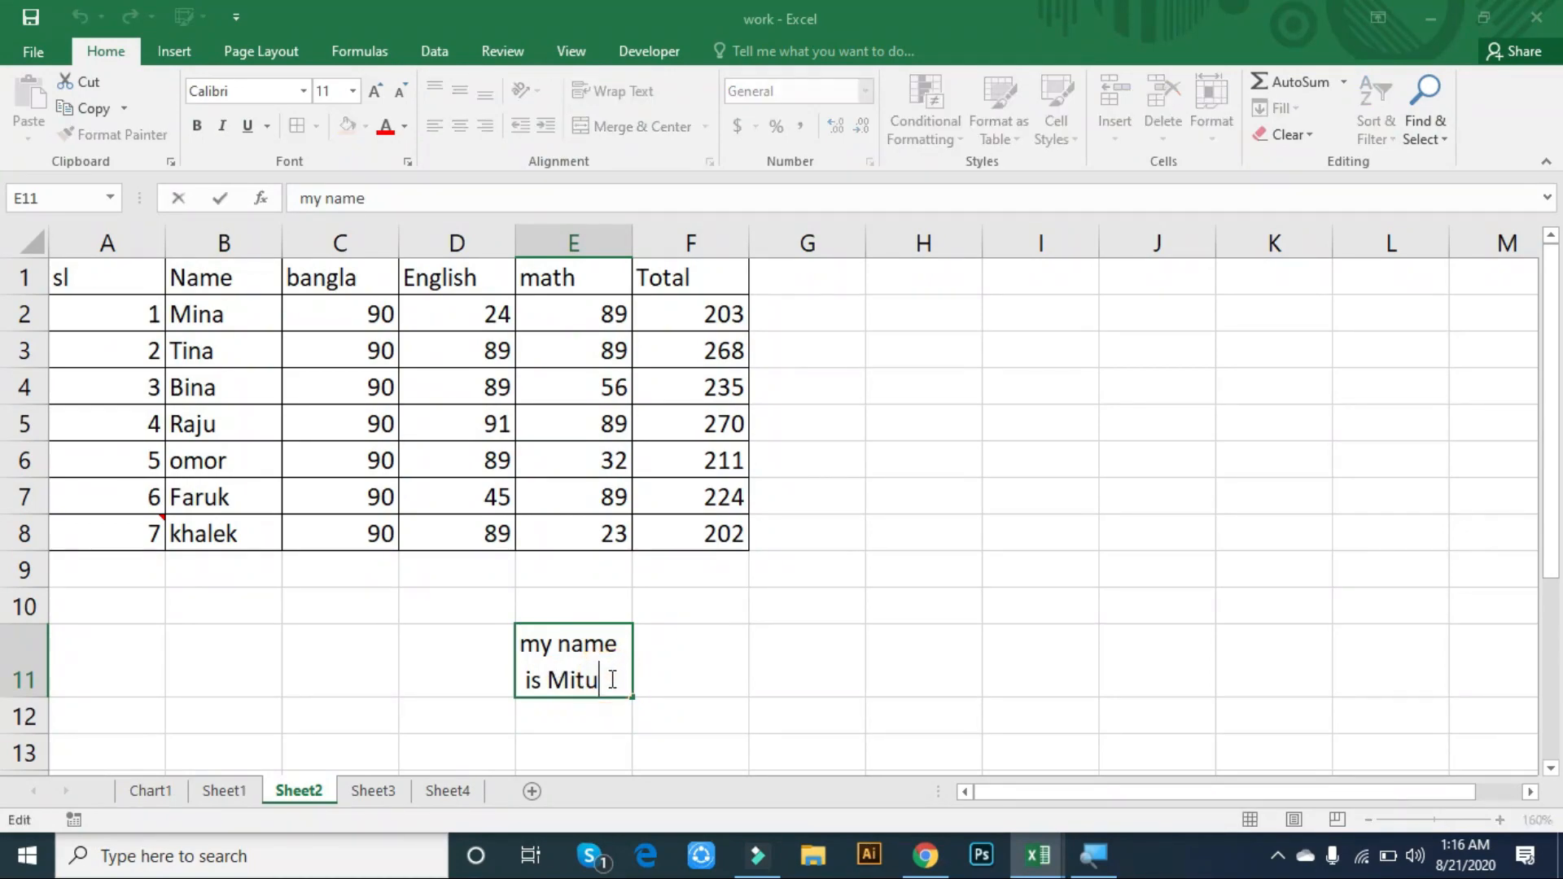
{"action": "key", "text": "alt+Return"}
{"action": "key", "text": "alt+Return"}
{"action": "key", "text": "alt+Return"}
{"action": "key", "text": "alt+Return"}
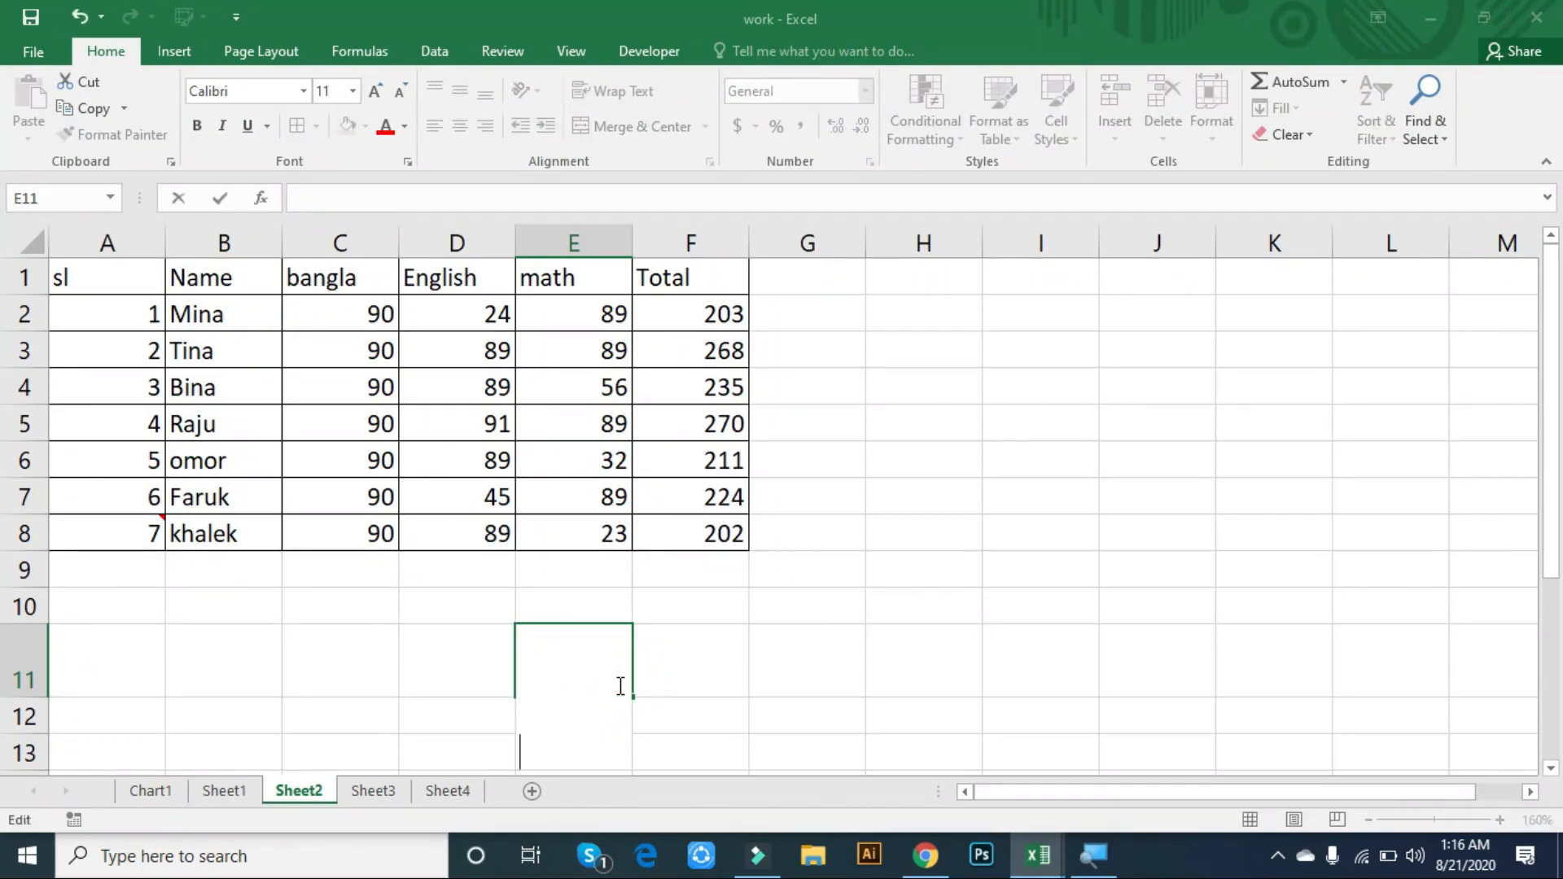
{"action": "type", "text": "ghdfjkghdfl"}
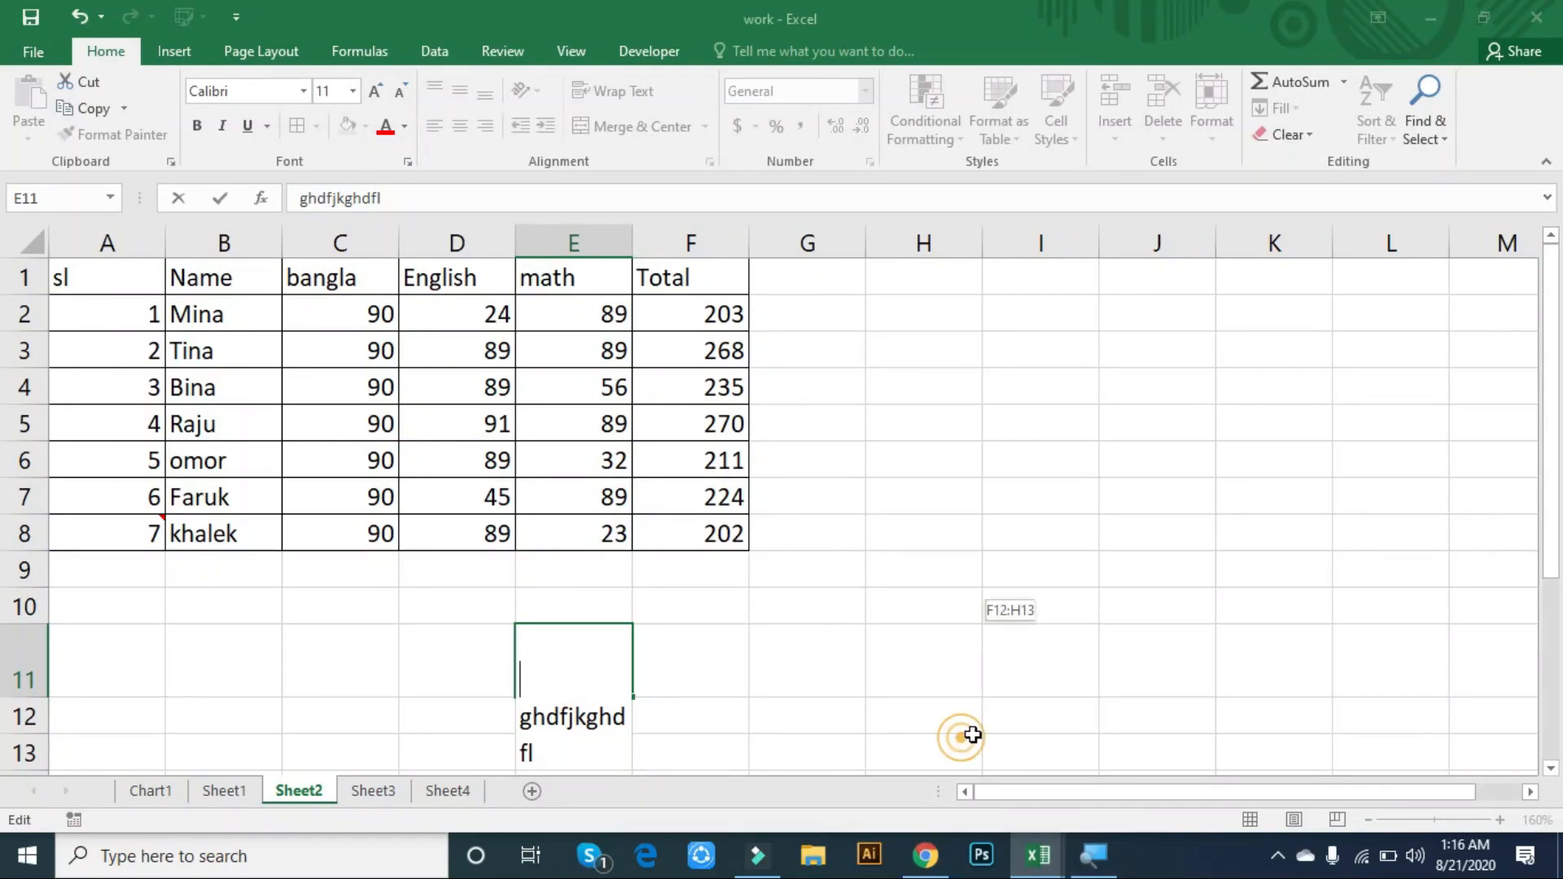
{"action": "left_click_drag", "start_coordinate": [963, 737], "coordinate": [950, 698]}
- Delete the multi-line text from cell E11
{"action": "scroll", "coordinate": [761, 656], "scroll_direction": "down", "scroll_amount": 6}
{"action": "scroll", "coordinate": [760, 656], "scroll_direction": "up", "scroll_amount": 4}
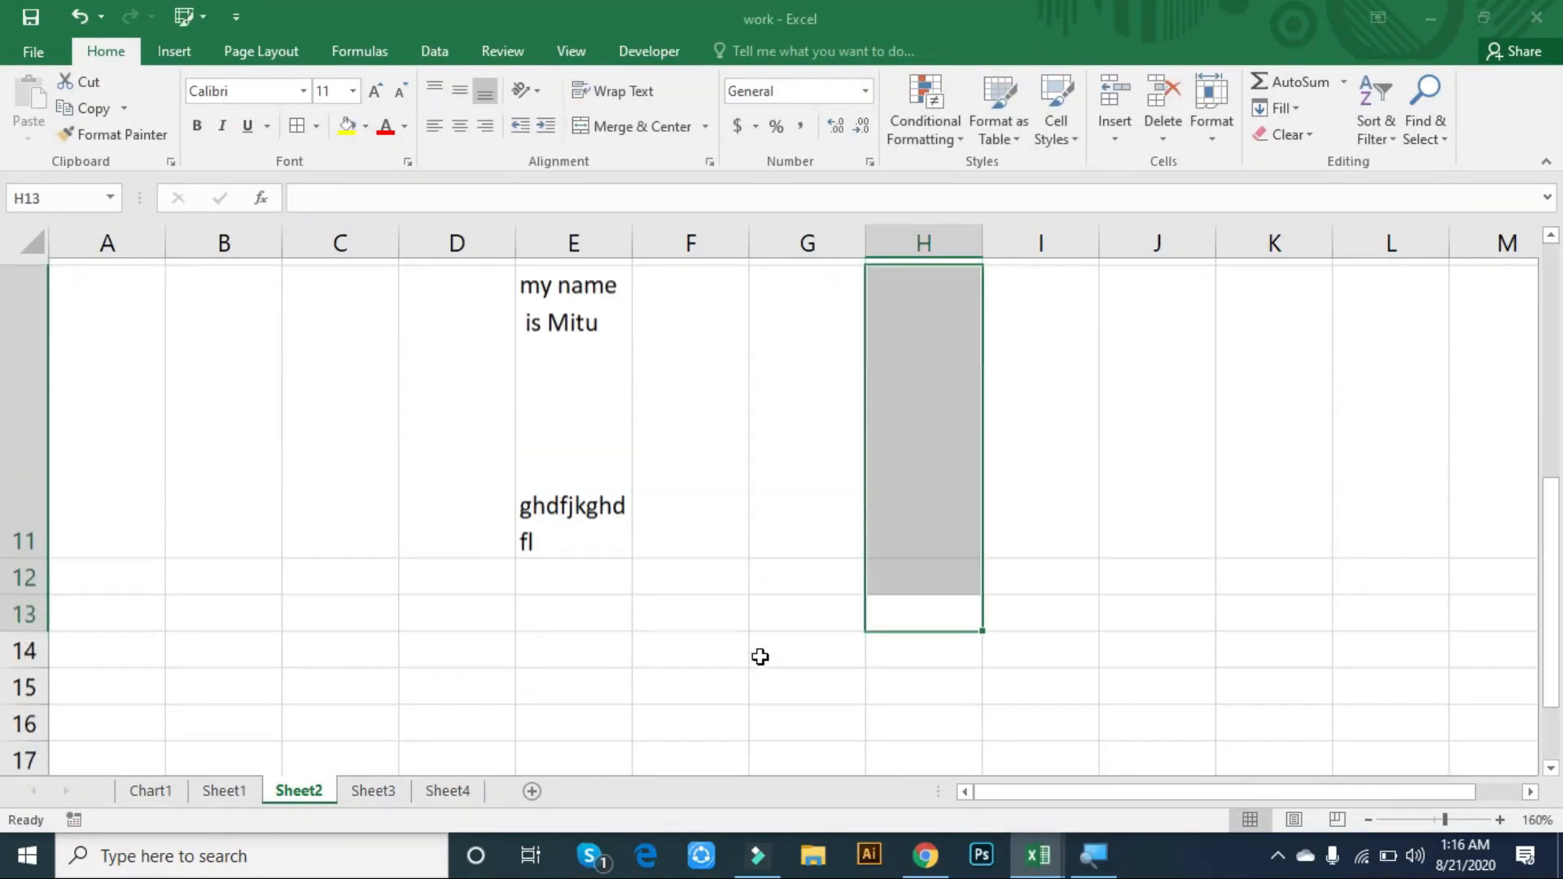
{"action": "left_click", "coordinate": [612, 524]}
{"action": "key", "text": "Delete"}
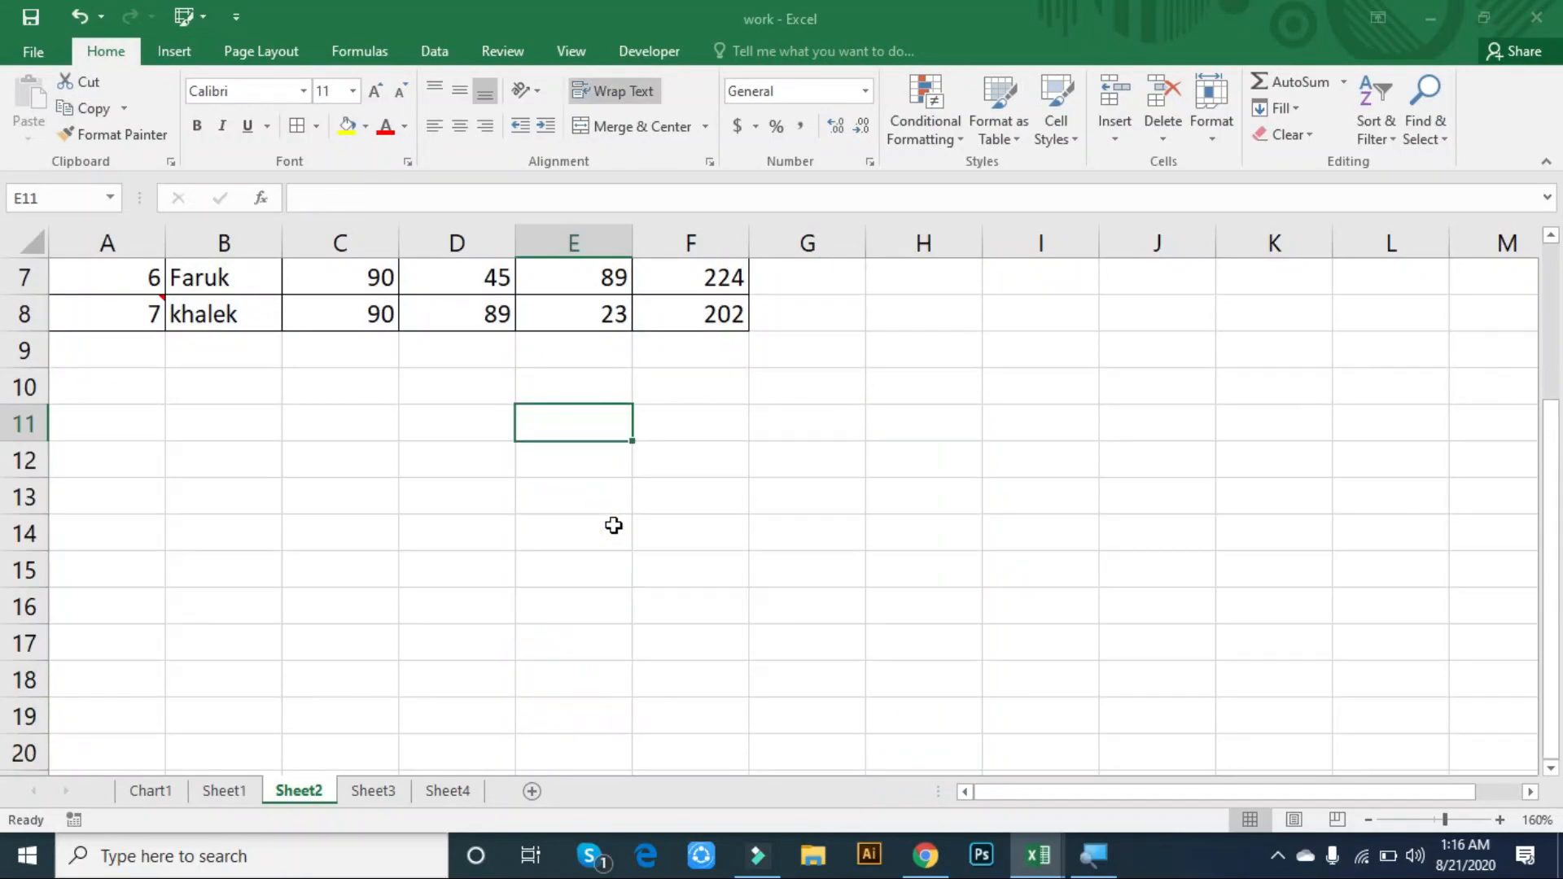
- Open the Insert Function dialog for cell F13 and close it without inserting a function
{"action": "left_click", "coordinate": [702, 503]}
{"action": "scroll", "coordinate": [978, 598], "scroll_direction": "up", "scroll_amount": 2}
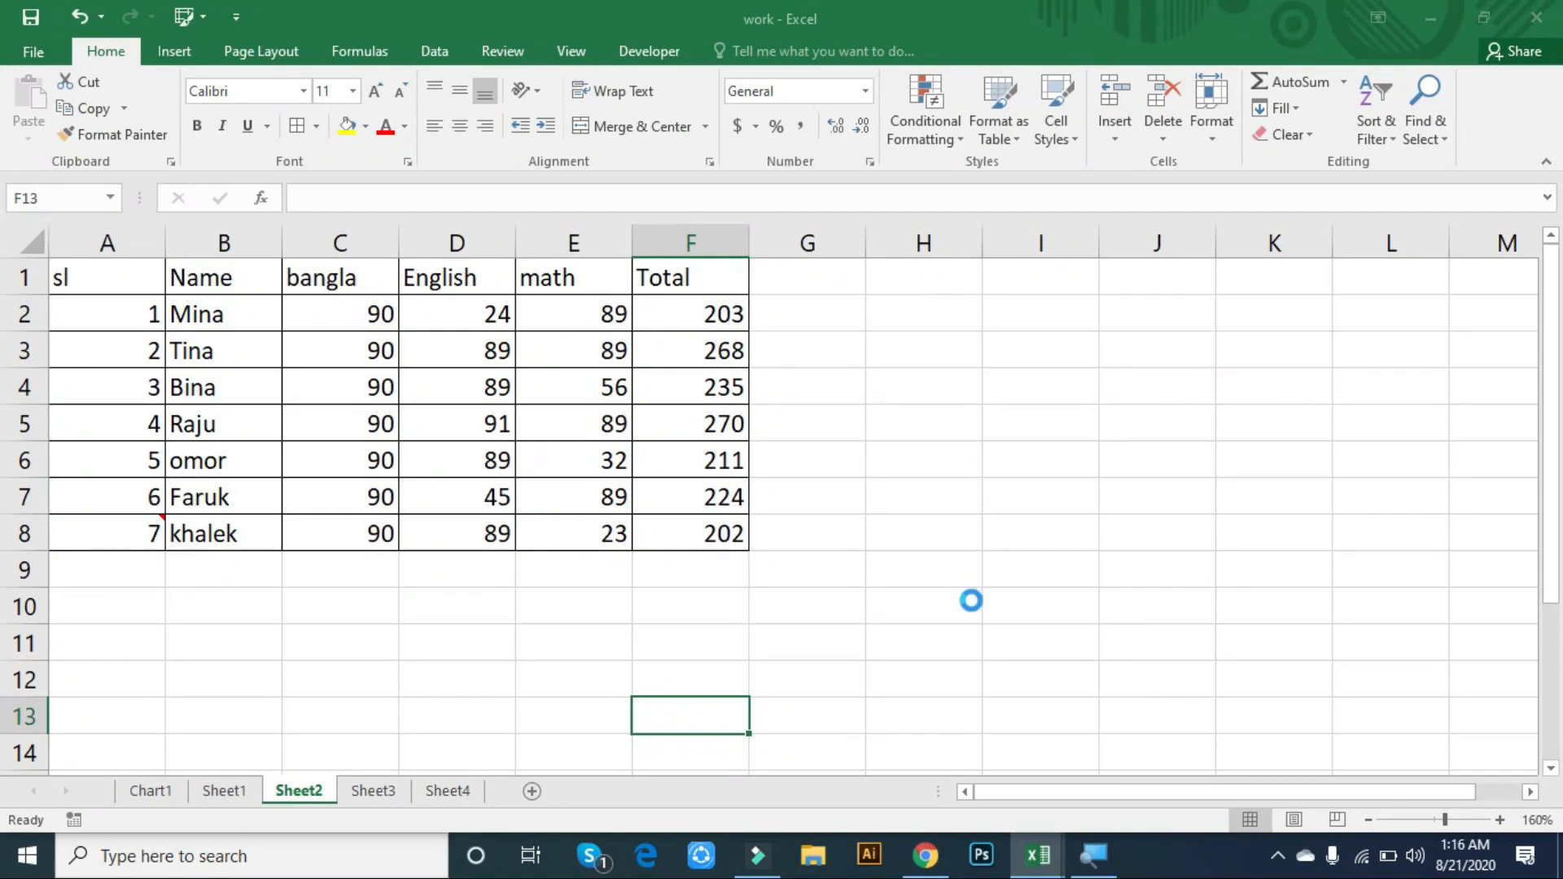
{"action": "key", "text": "shift+F3"}
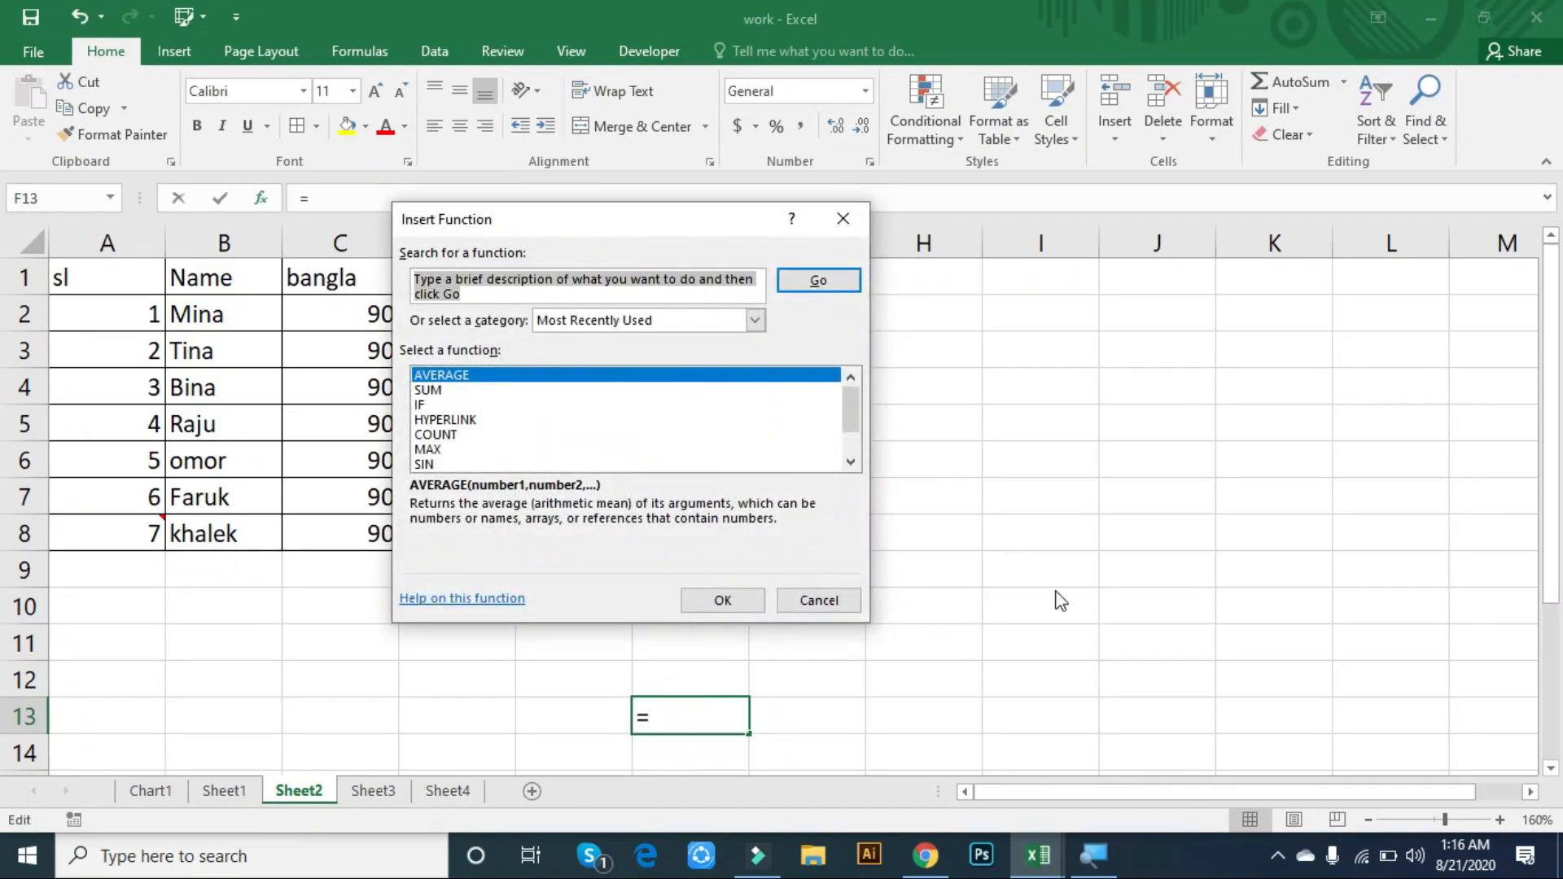
{"action": "left_click", "coordinate": [843, 218]}
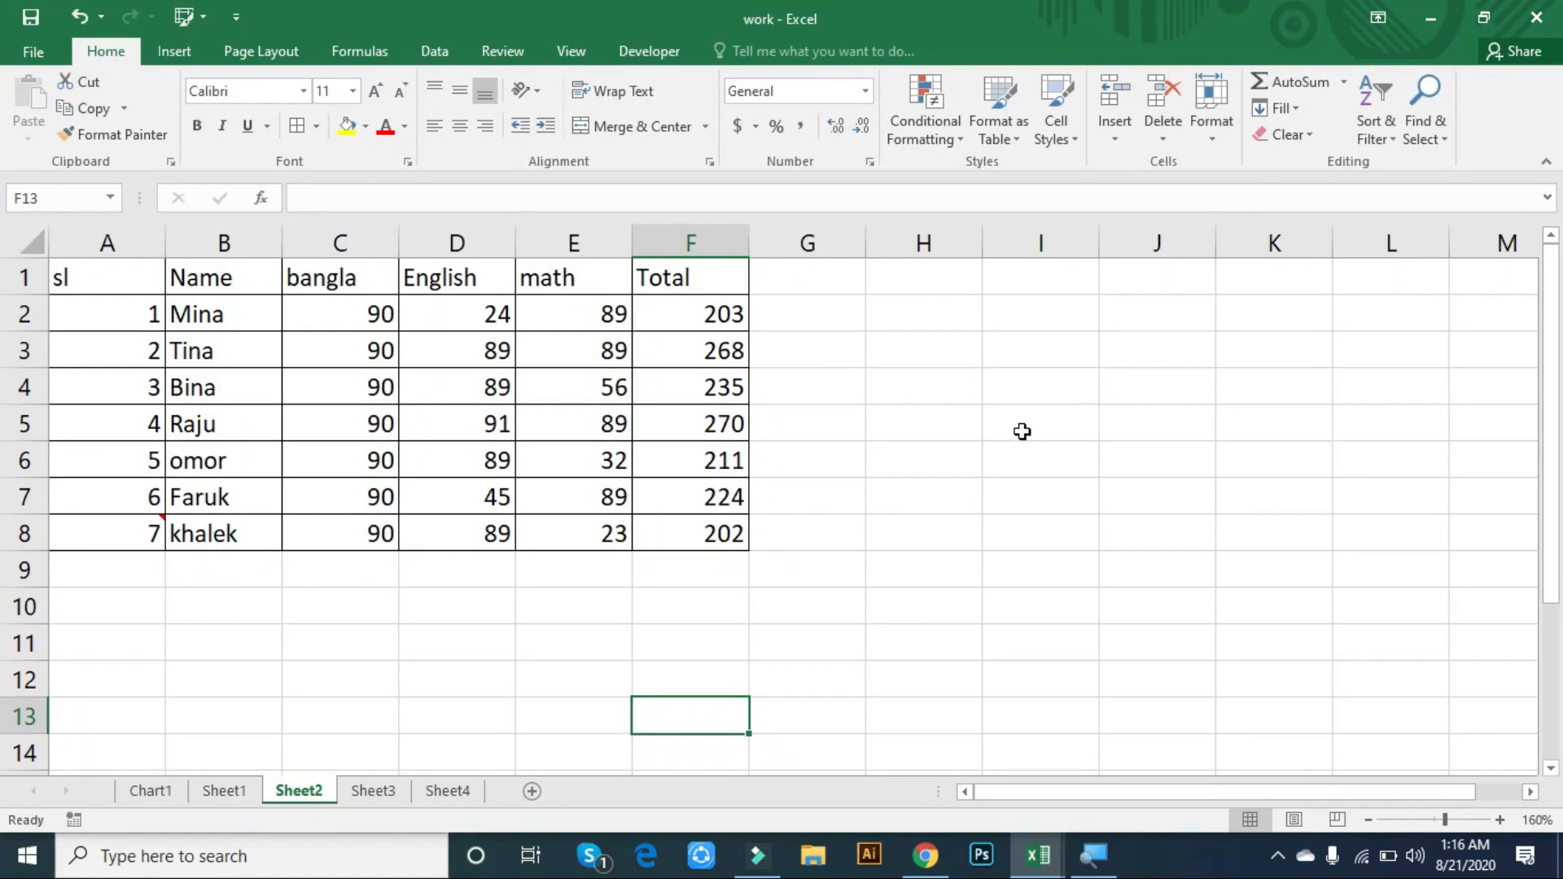
{"action": "left_click", "coordinate": [861, 497]}
{"action": "left_click", "coordinate": [656, 589]}
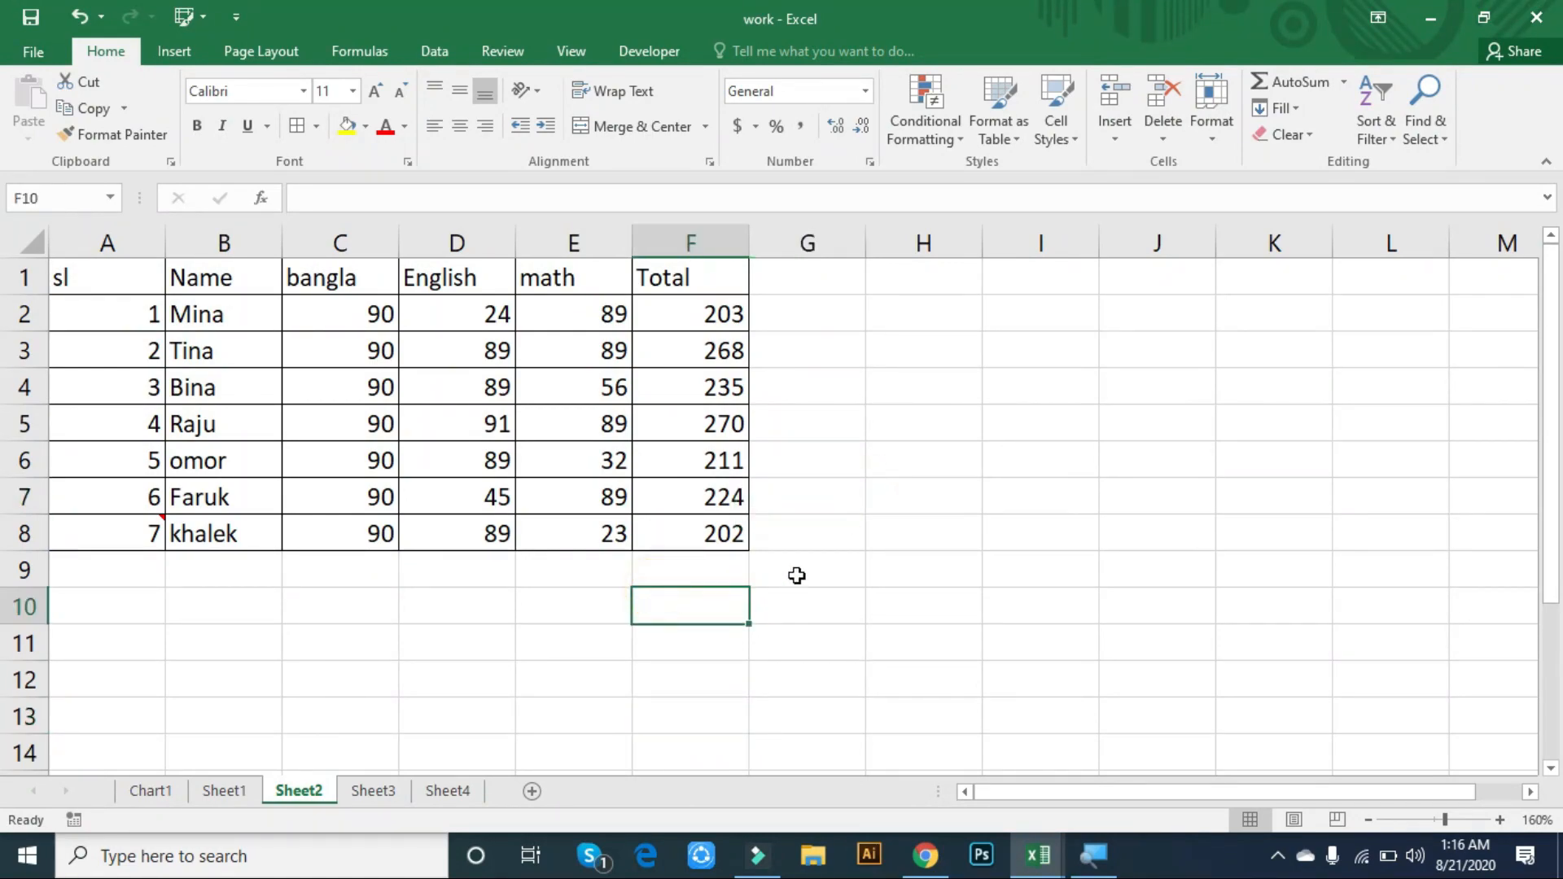
{"action": "left_click", "coordinate": [795, 475]}
{"action": "left_click_drag", "start_coordinate": [591, 316], "coordinate": [579, 534]}
{"action": "left_click", "coordinate": [578, 322]}
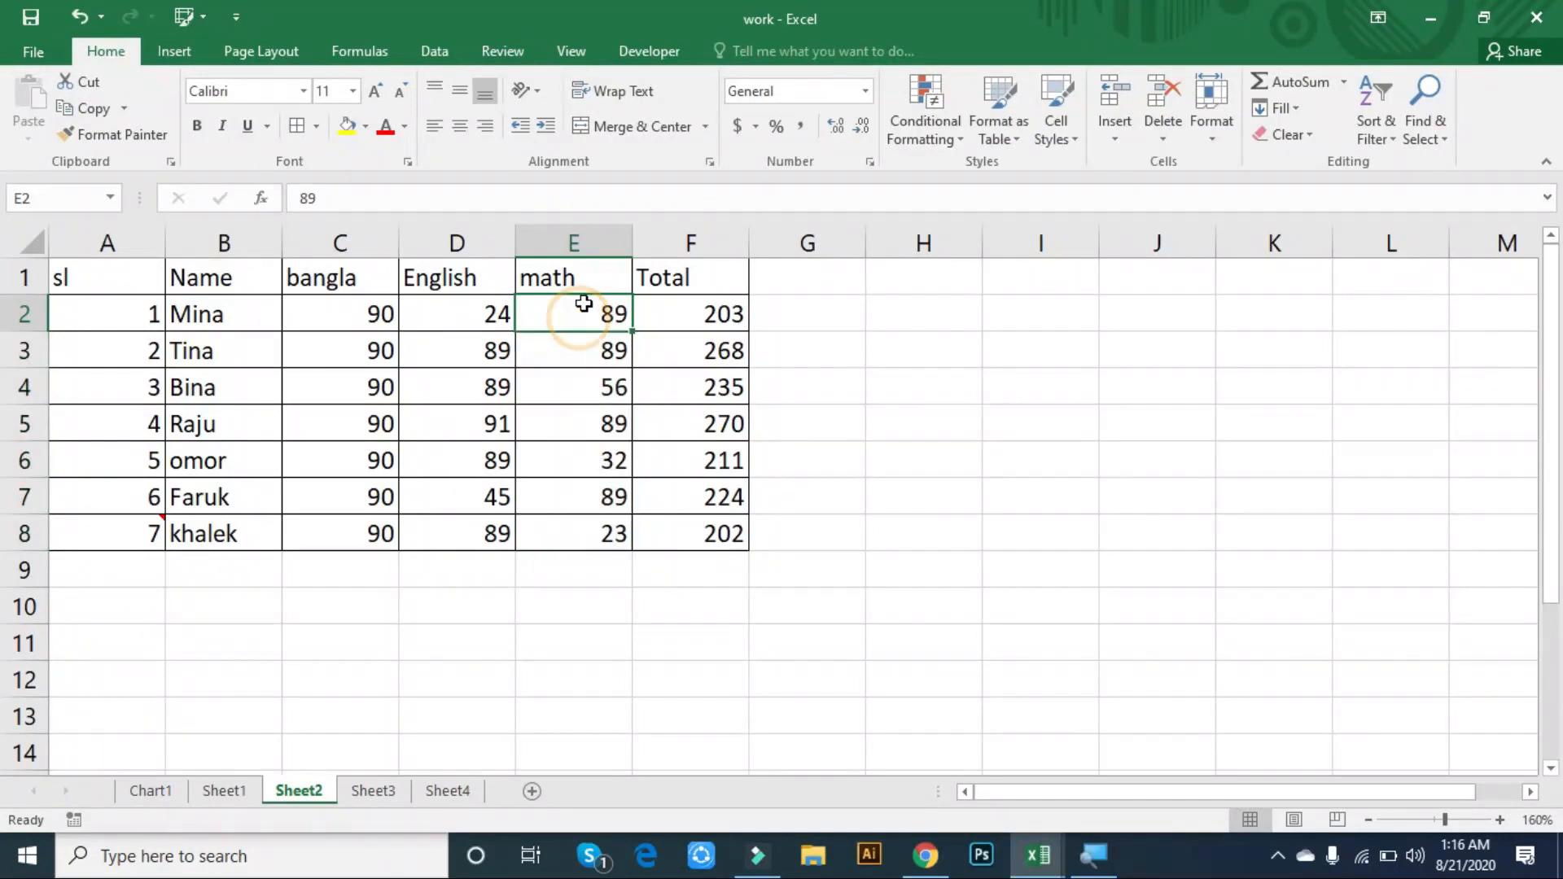
{"action": "left_click", "coordinate": [580, 493]}
- Define the name "math" for the math column range E1:E8
{"action": "left_click", "coordinate": [554, 275]}
{"action": "left_click_drag", "start_coordinate": [555, 308], "coordinate": [562, 534]}
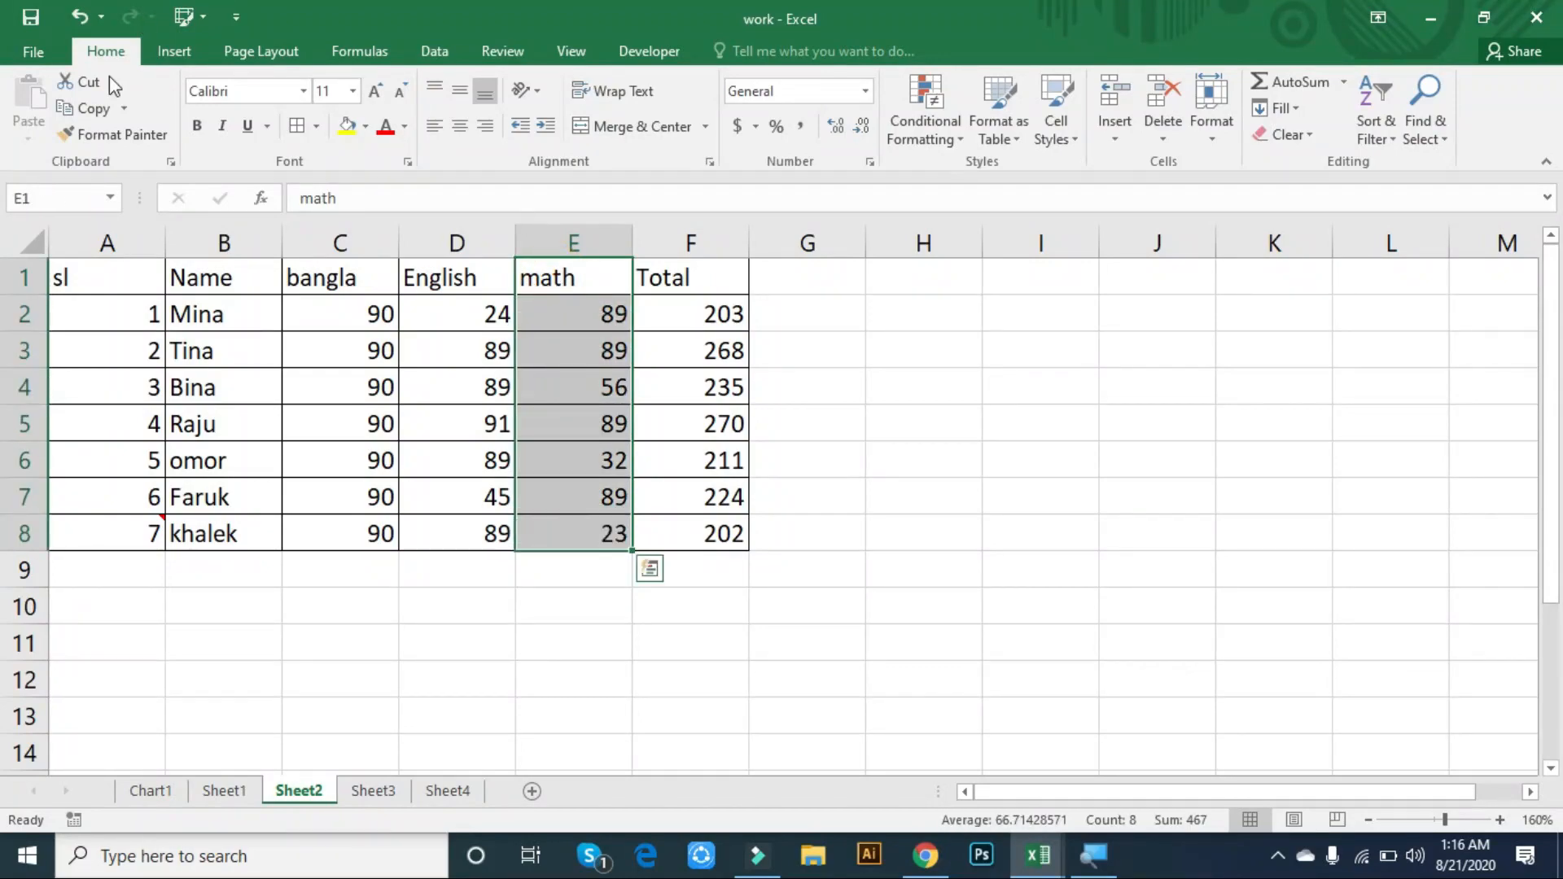
{"action": "left_click", "coordinate": [49, 200]}
{"action": "type", "text": "math"}
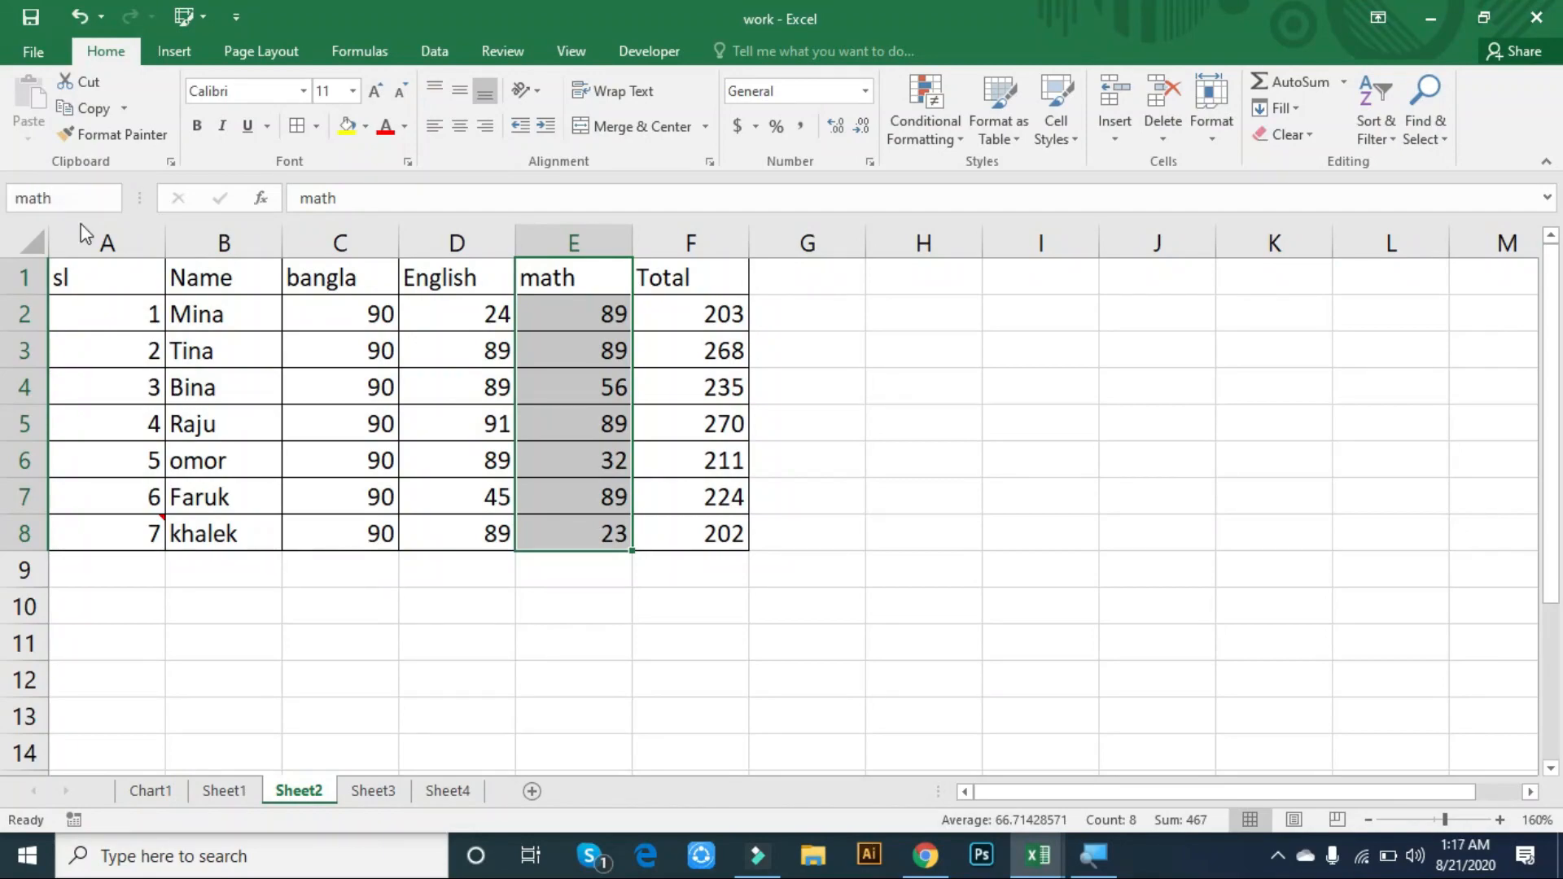
- Enter a SUM formula in cell E9 that totals the named range math
{"action": "key", "text": "Return"}
{"action": "left_click", "coordinate": [460, 461]}
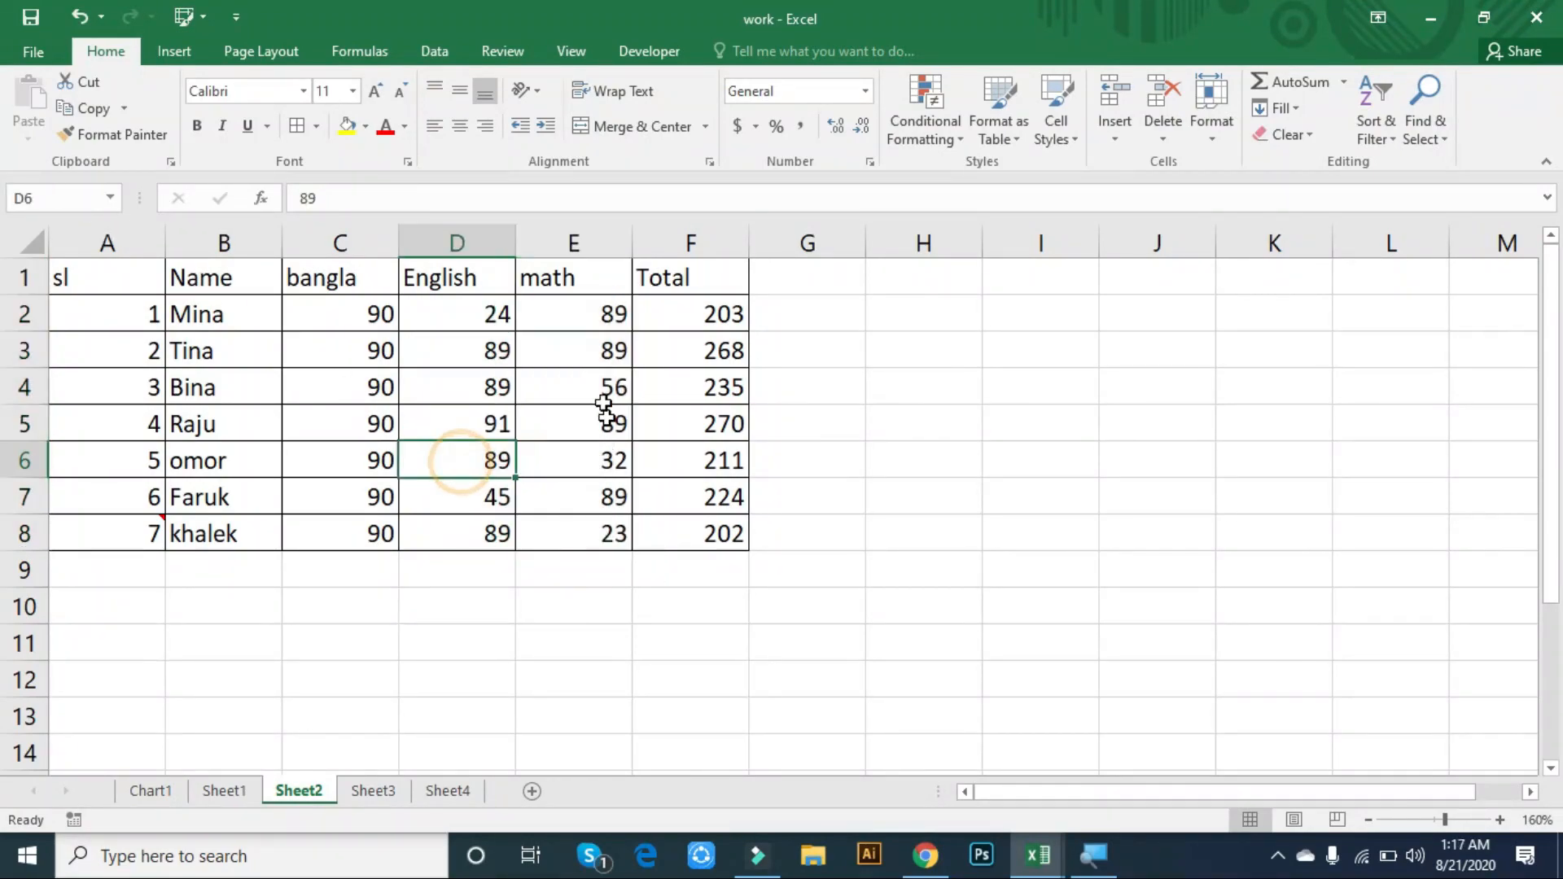
{"action": "left_click", "coordinate": [577, 325]}
{"action": "left_click", "coordinate": [594, 542]}
{"action": "left_click", "coordinate": [577, 576]}
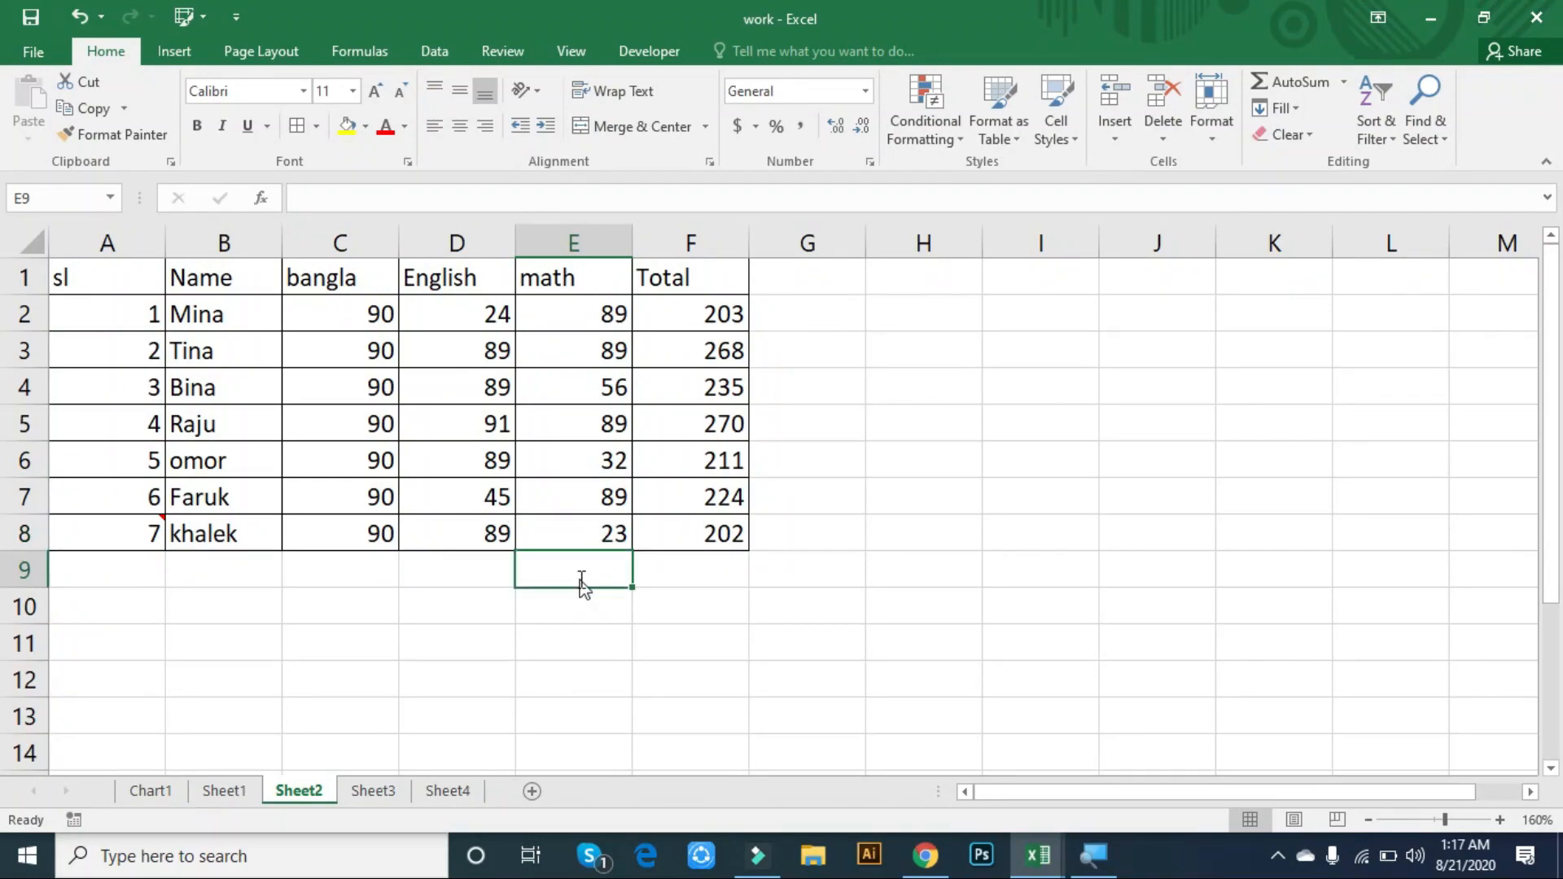
{"action": "type", "text": "=s"}
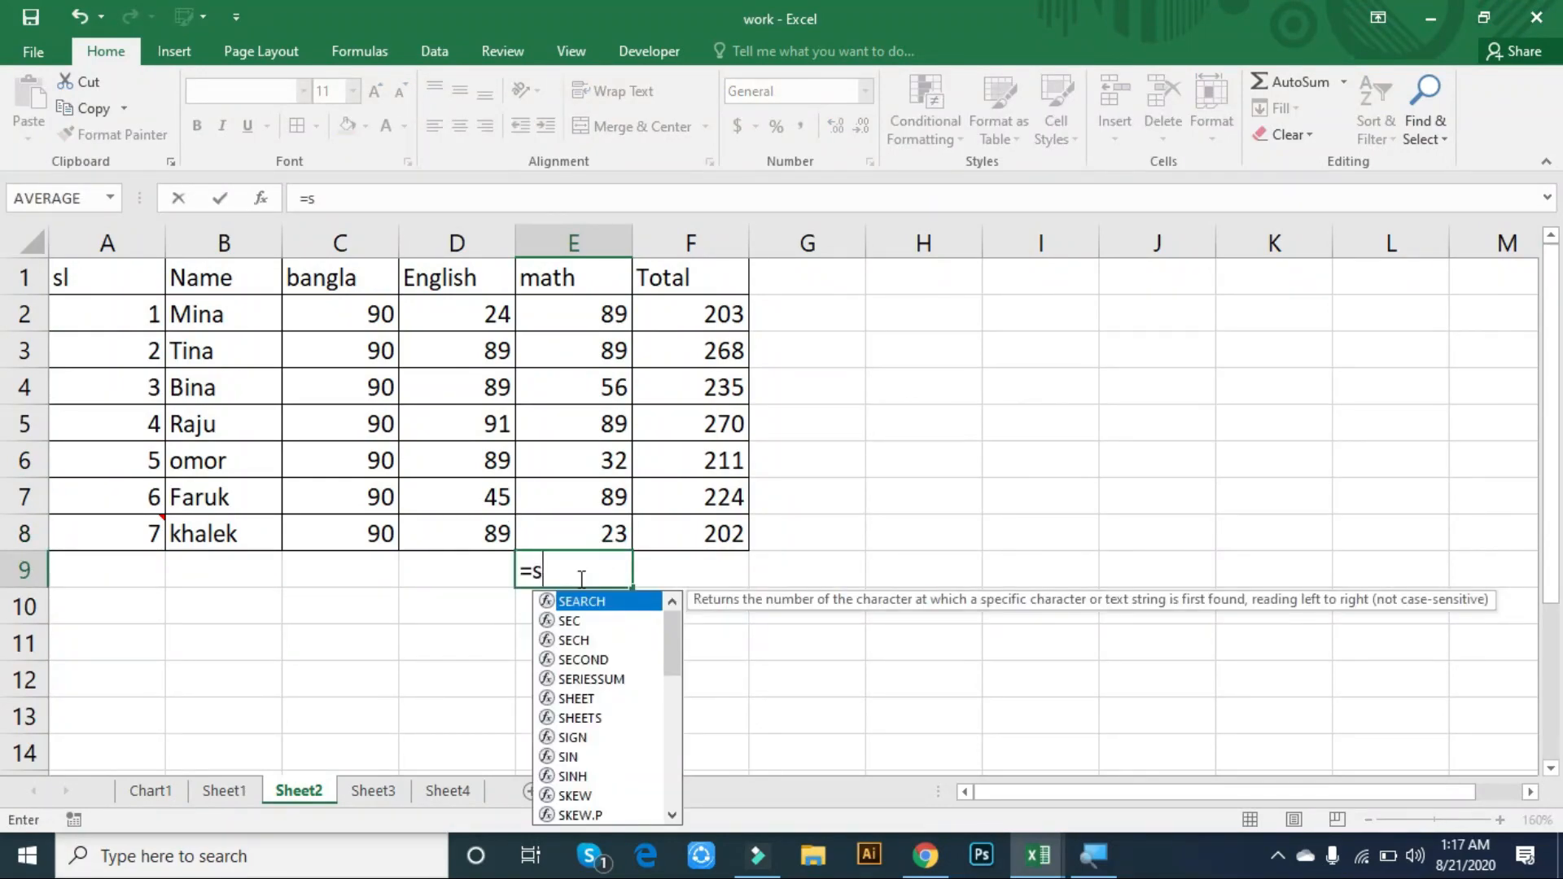
{"action": "type", "text": "um"}
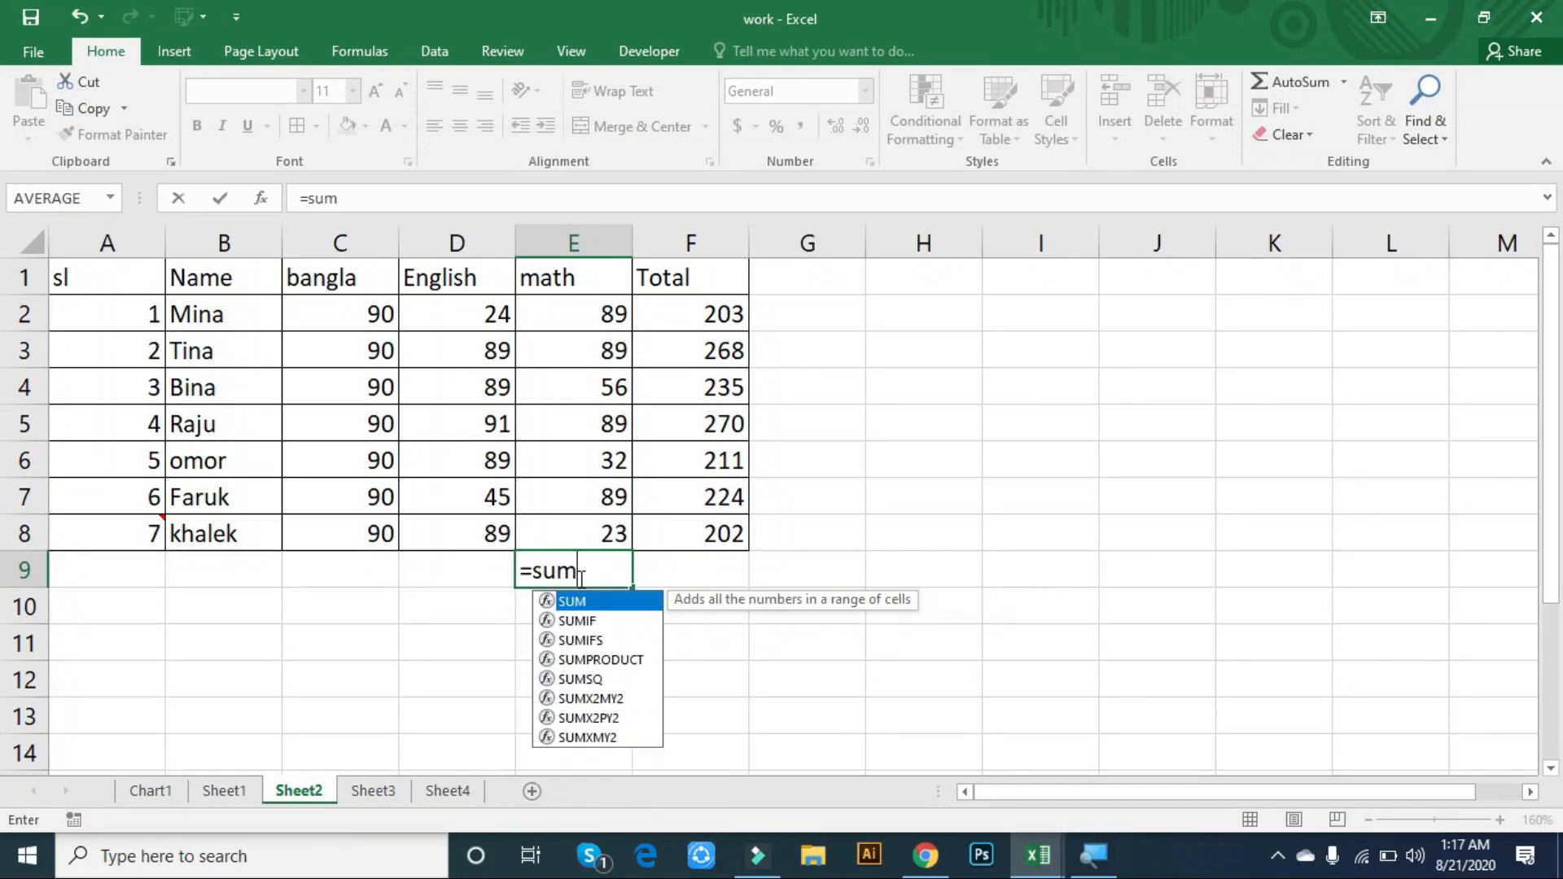
{"action": "key", "text": "Tab"}
{"action": "type", "text": "m"}
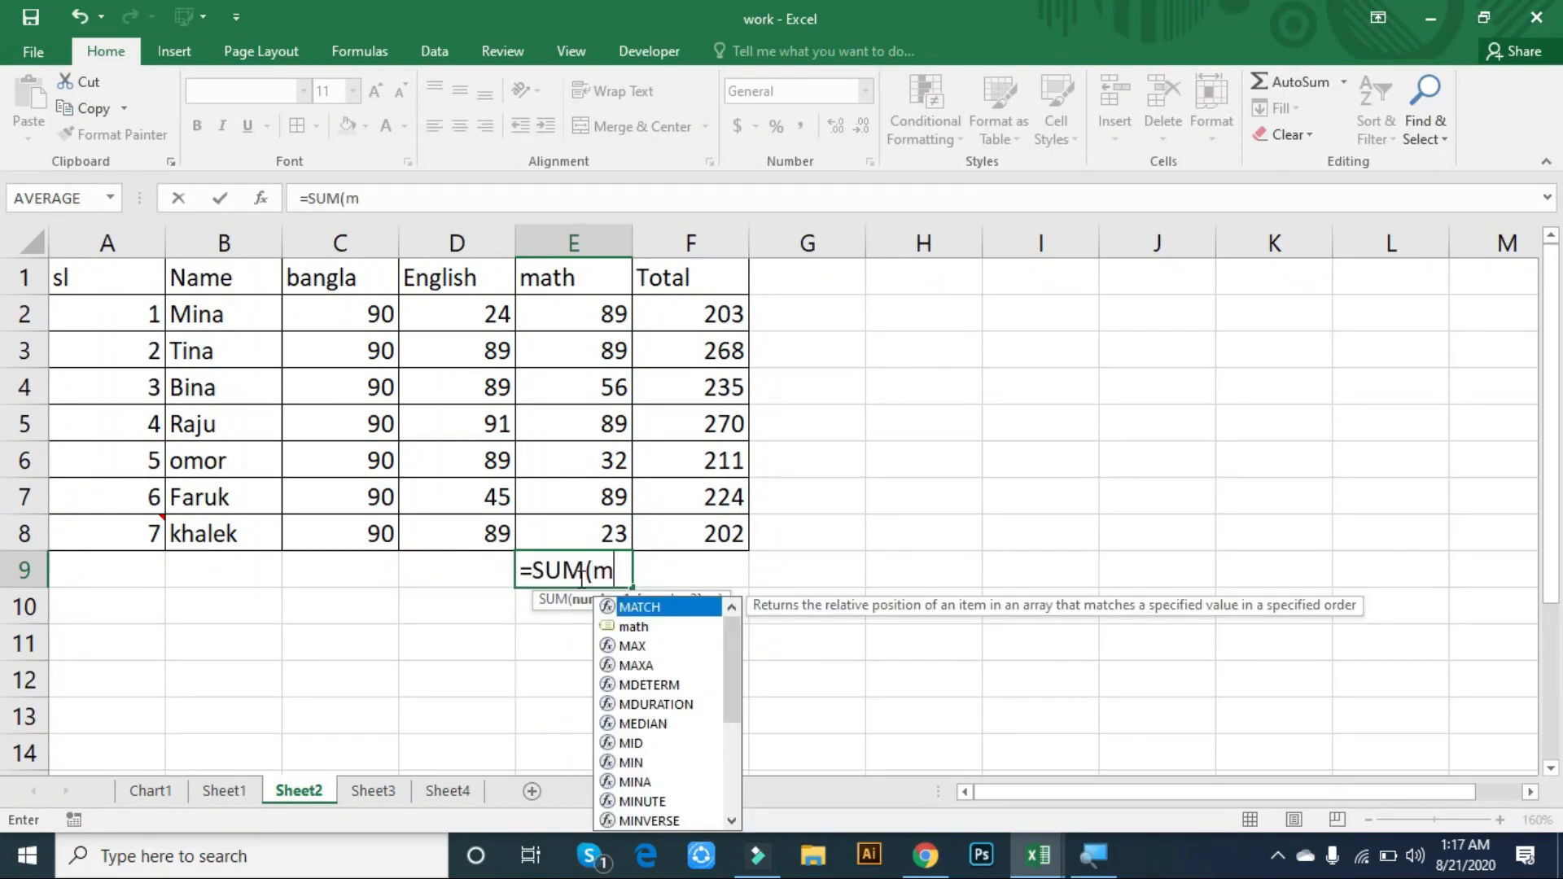
{"action": "left_click", "coordinate": [648, 633]}
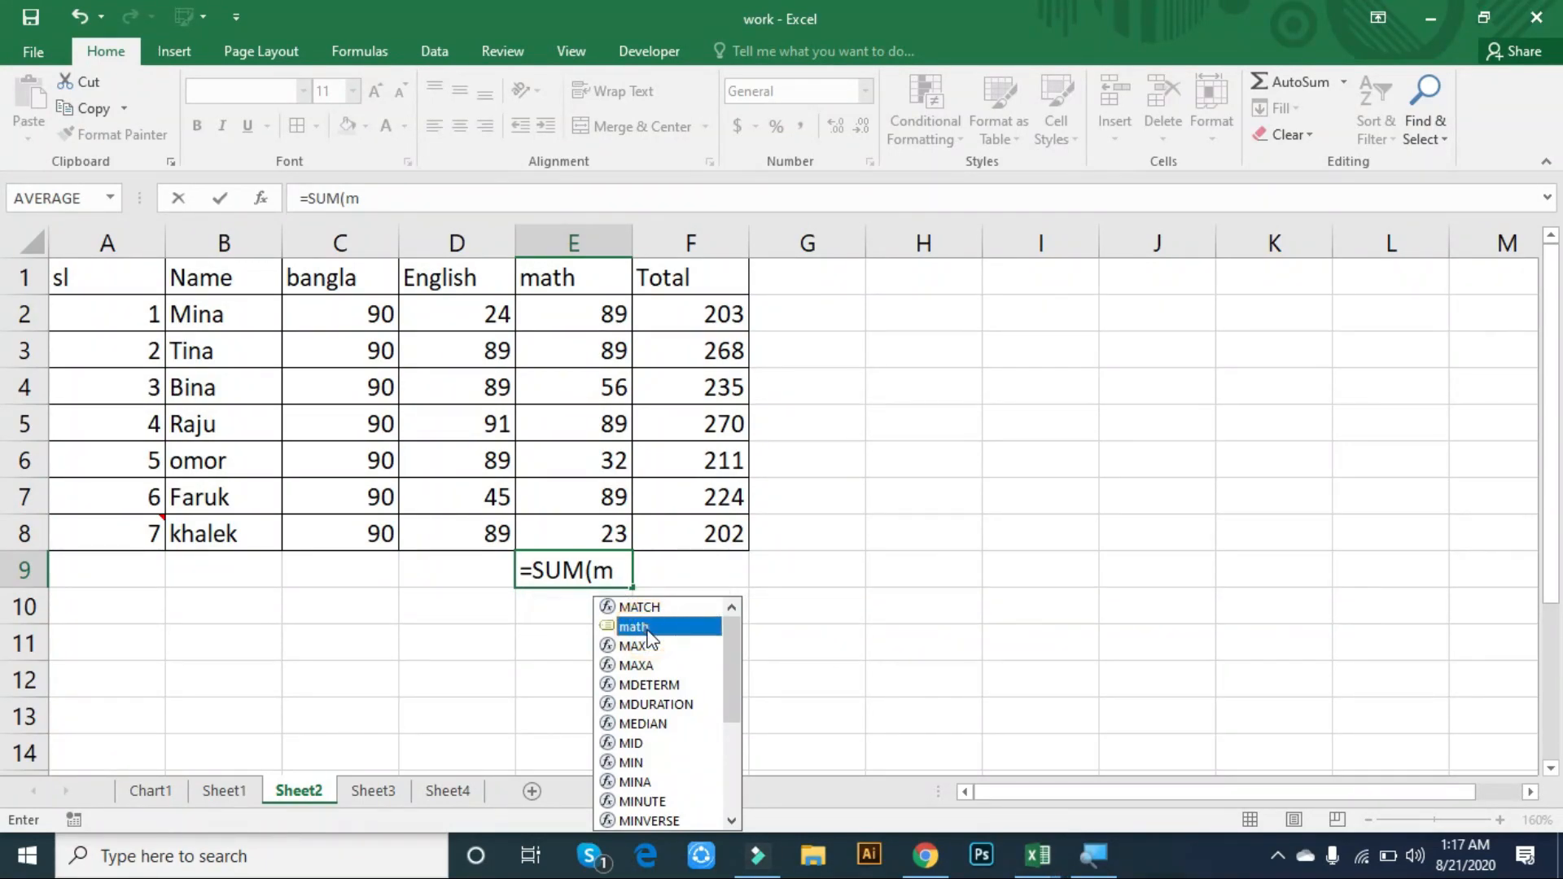
{"action": "double_click", "coordinate": [648, 633]}
{"action": "left_click", "coordinate": [646, 628]}
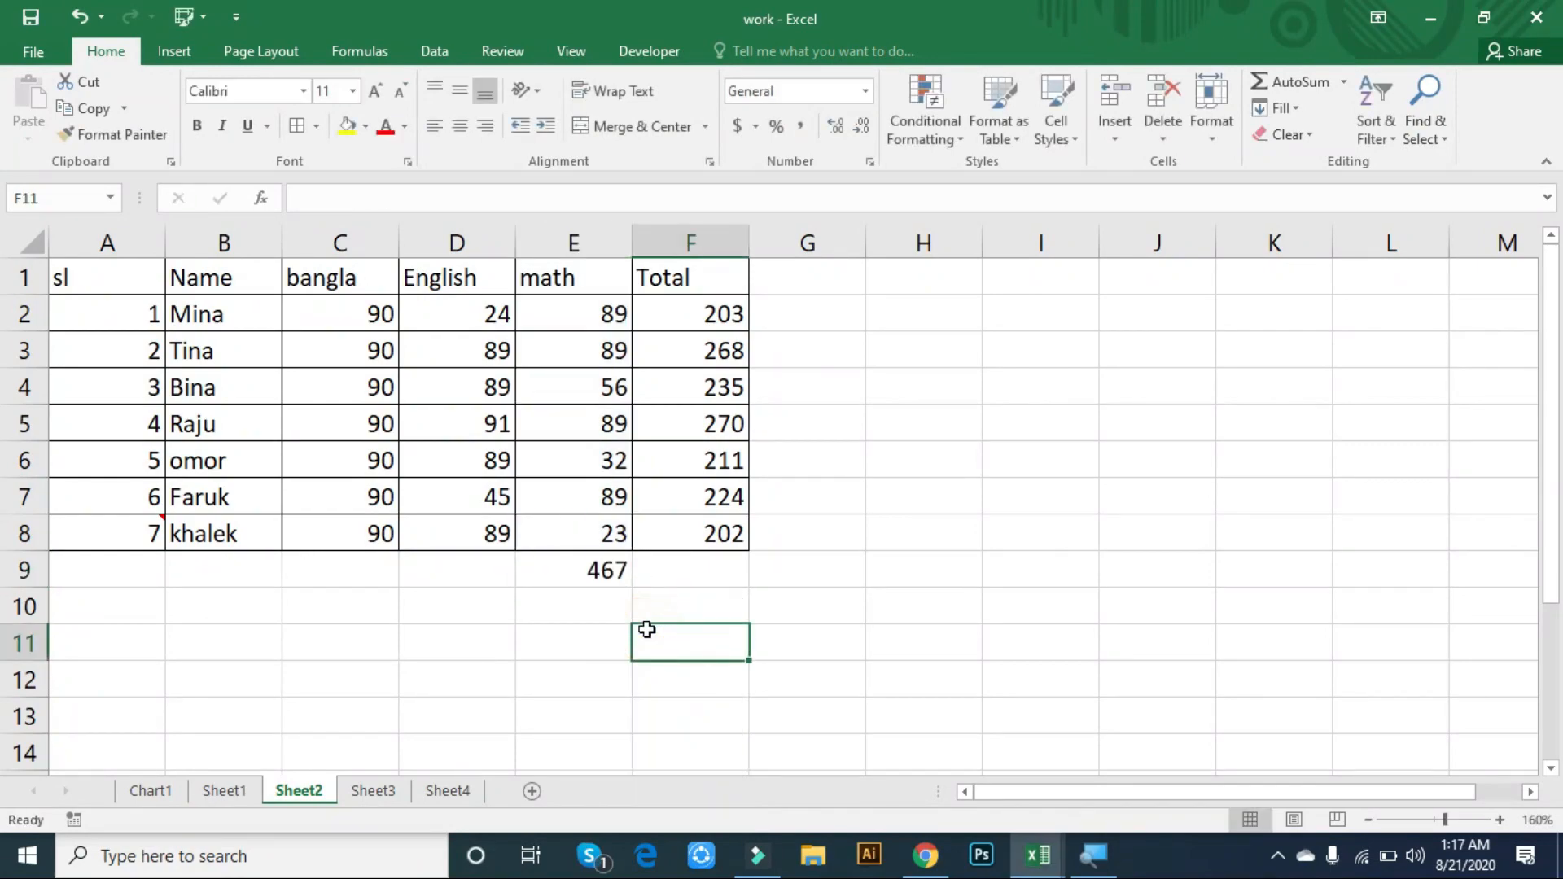
- Open the SUM formula in cell E9 to check which cells the name math covers, and close it unchanged
{"action": "left_click", "coordinate": [600, 580]}
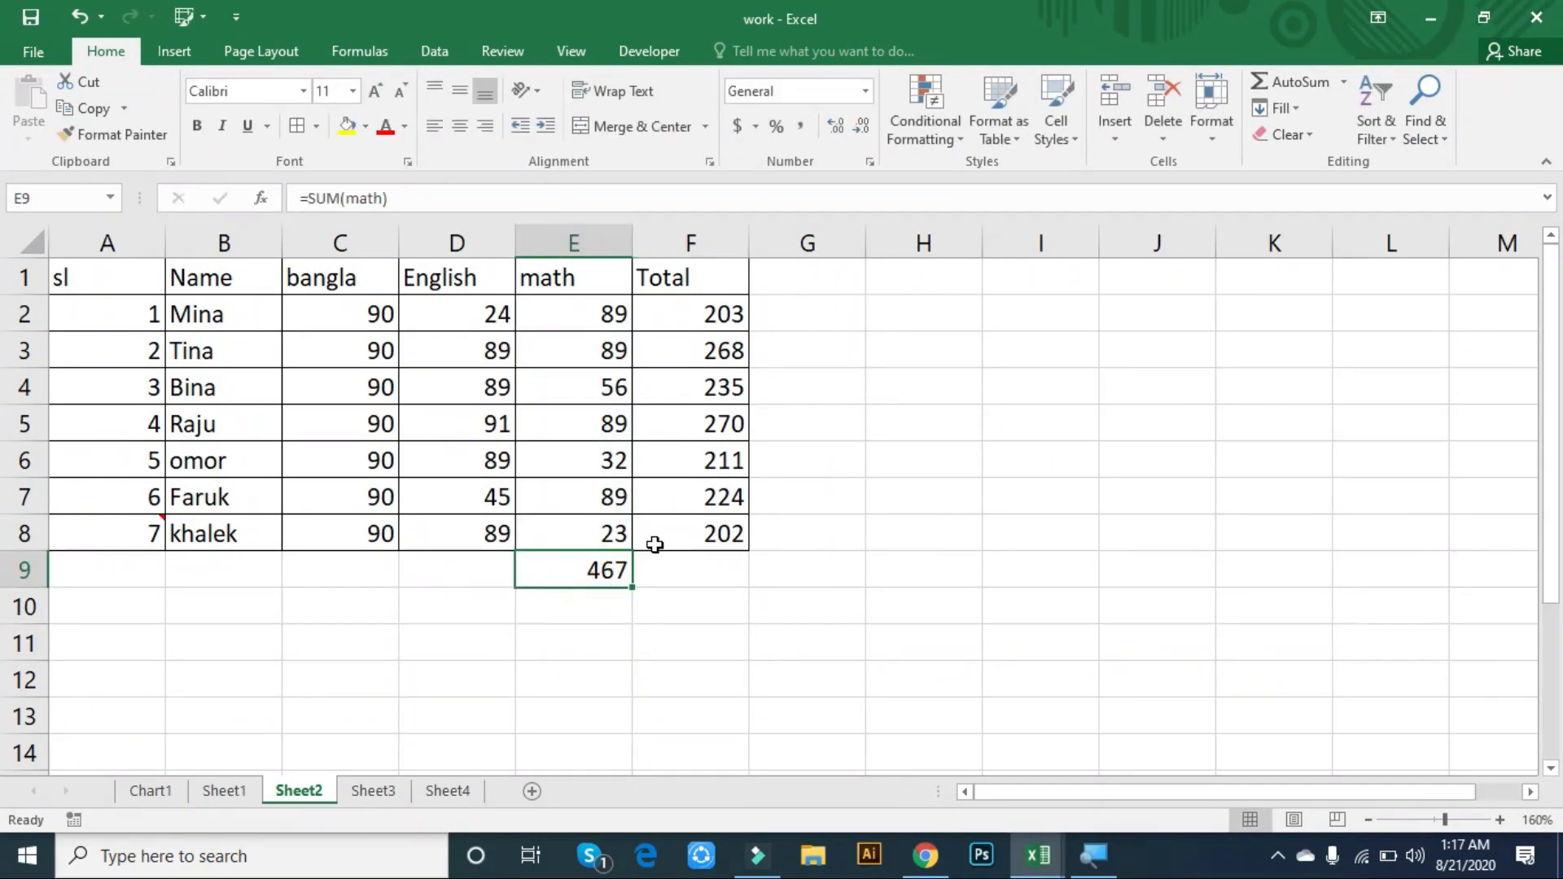
{"action": "left_click", "coordinate": [853, 613]}
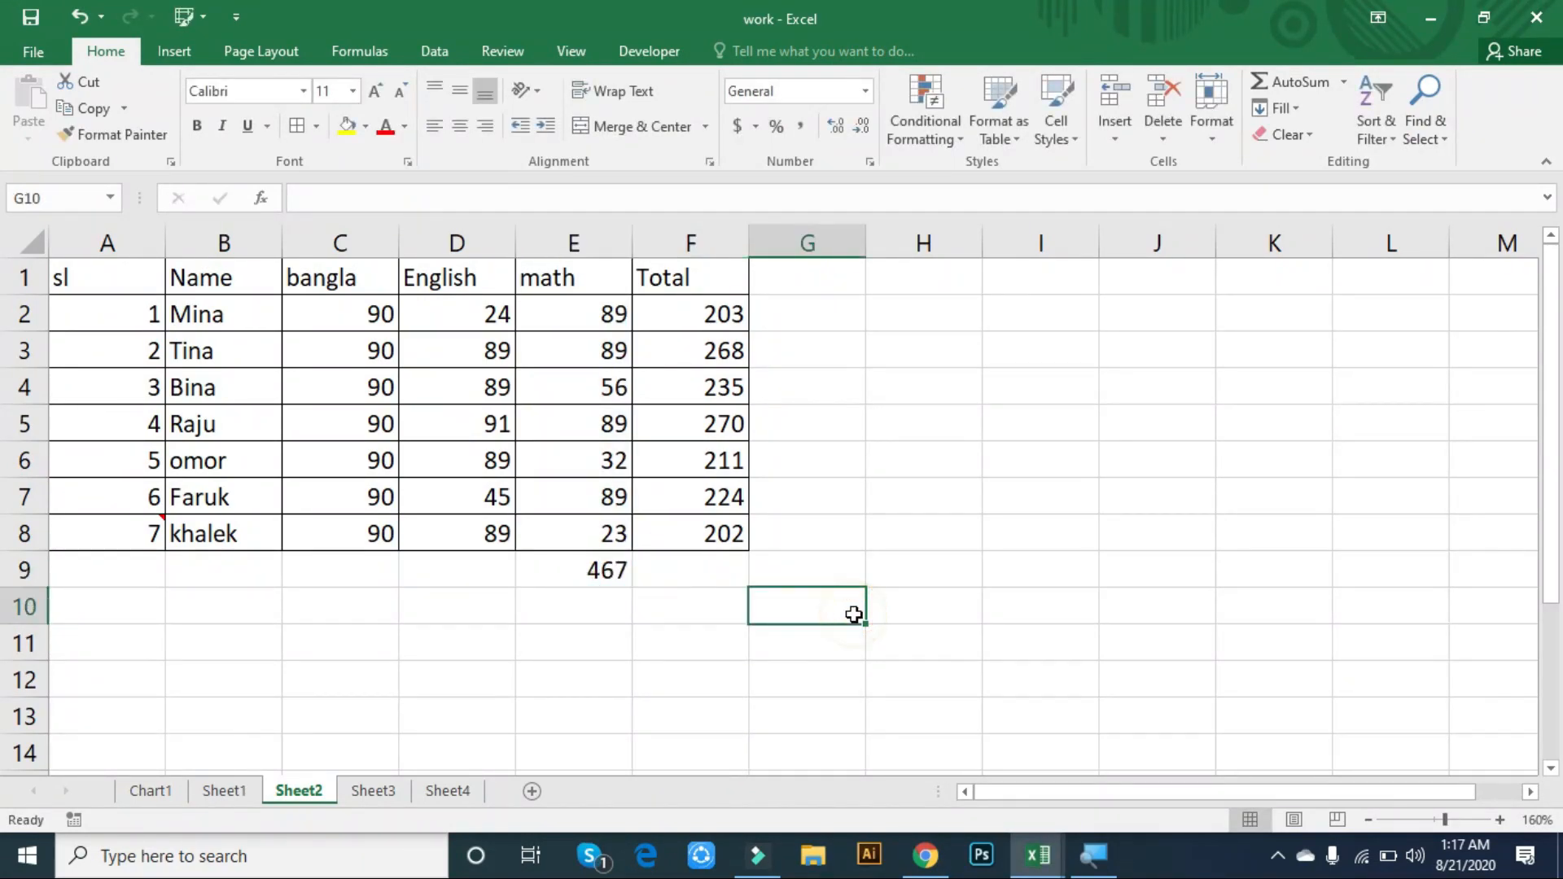
{"action": "double_click", "coordinate": [586, 568]}
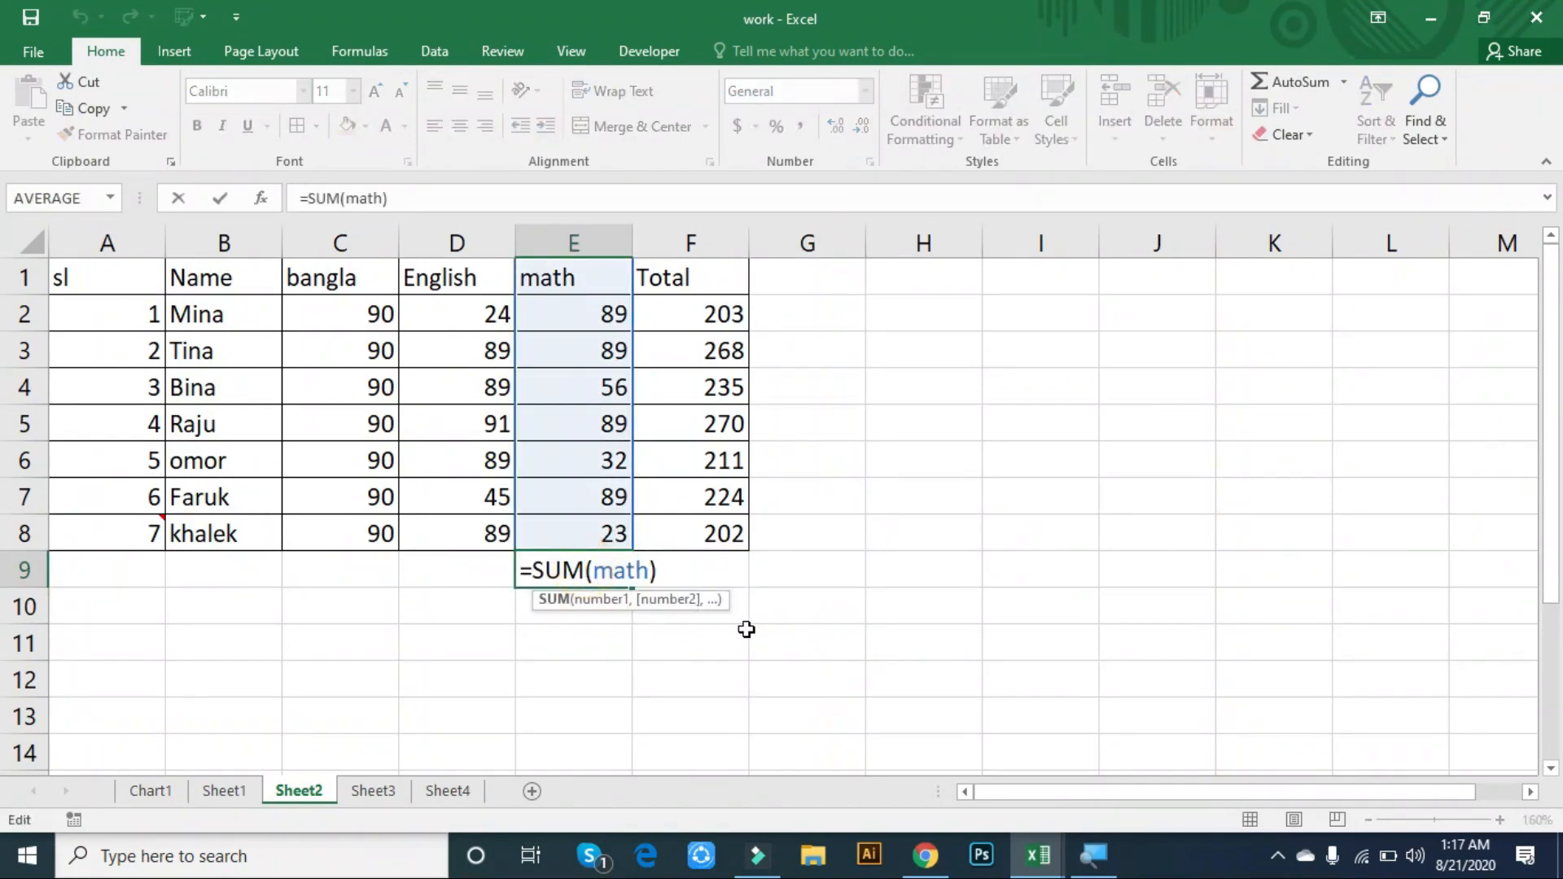
{"action": "key", "text": "Return"}
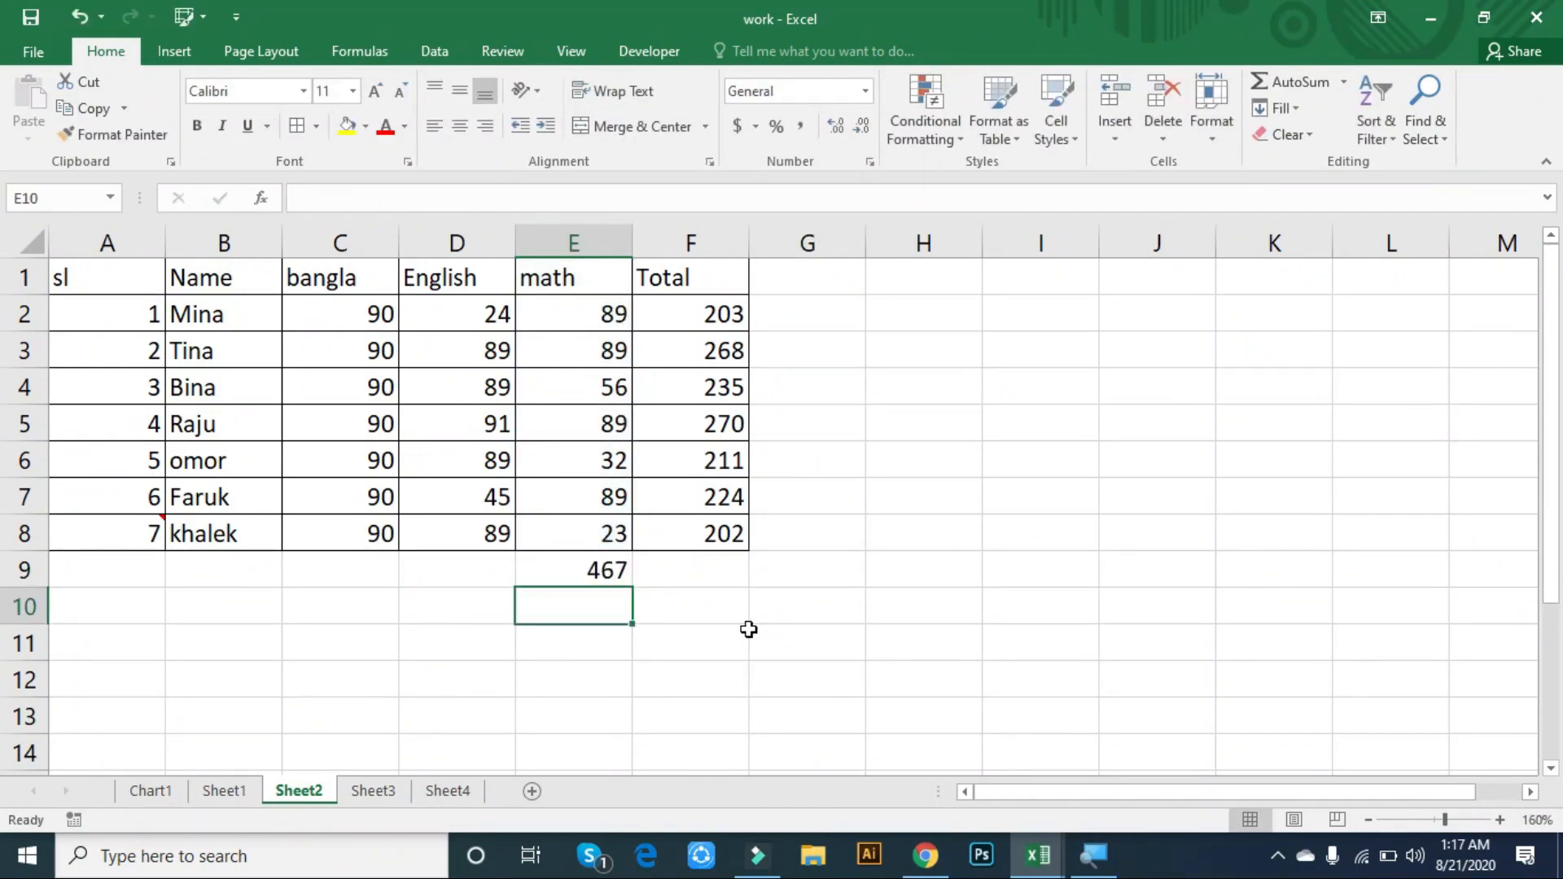
- Open the Name Manager to view the workbook's defined names and close it
{"action": "left_click", "coordinate": [604, 569]}
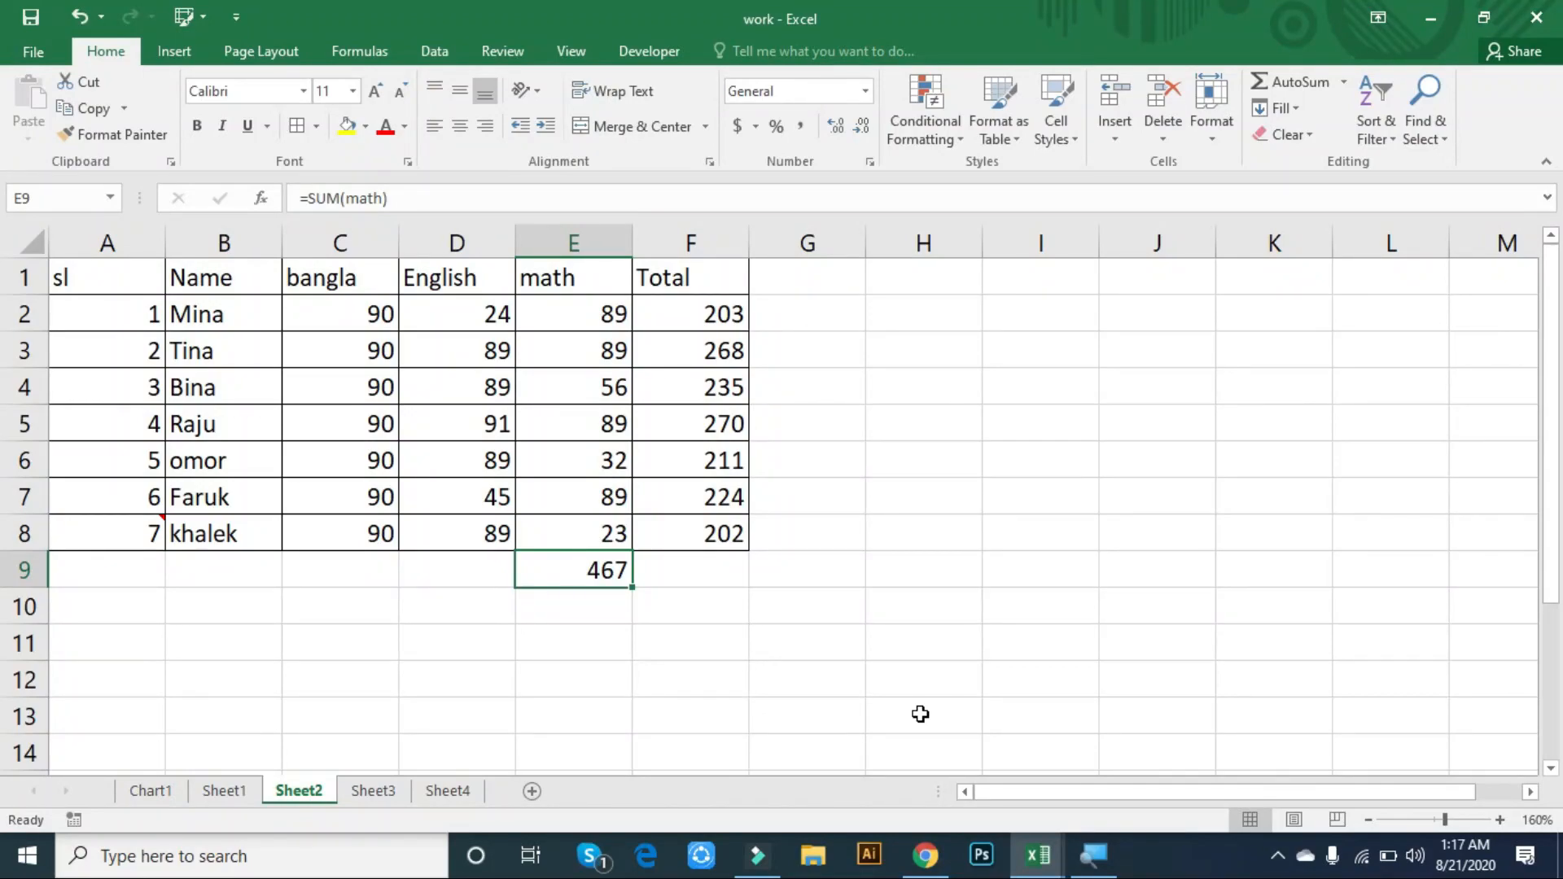
{"action": "key", "text": "ctrl+F3"}
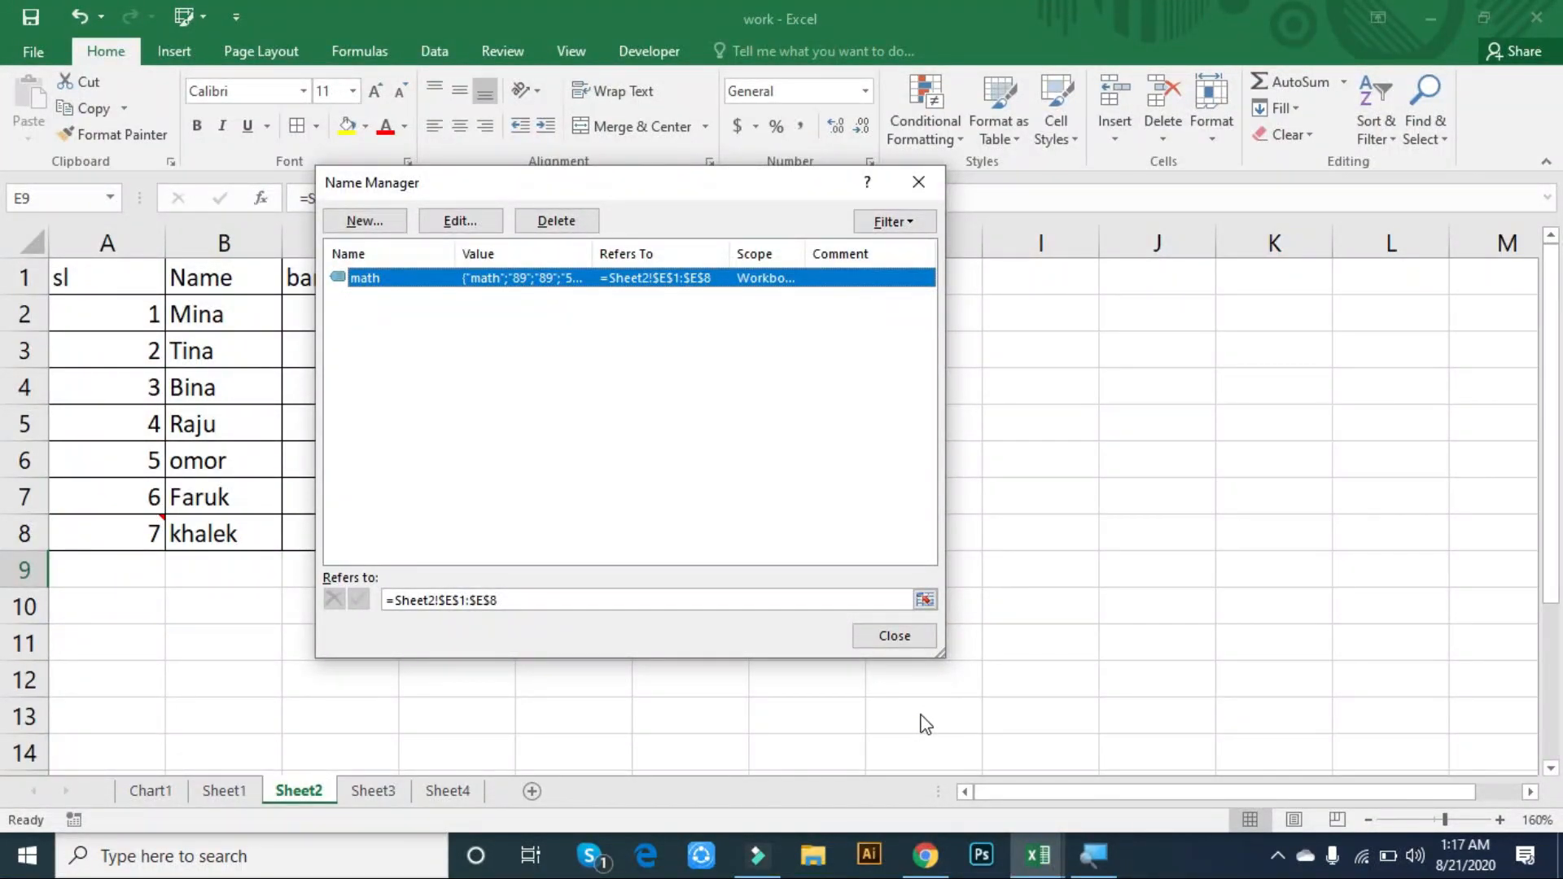
{"action": "left_click", "coordinate": [464, 422]}
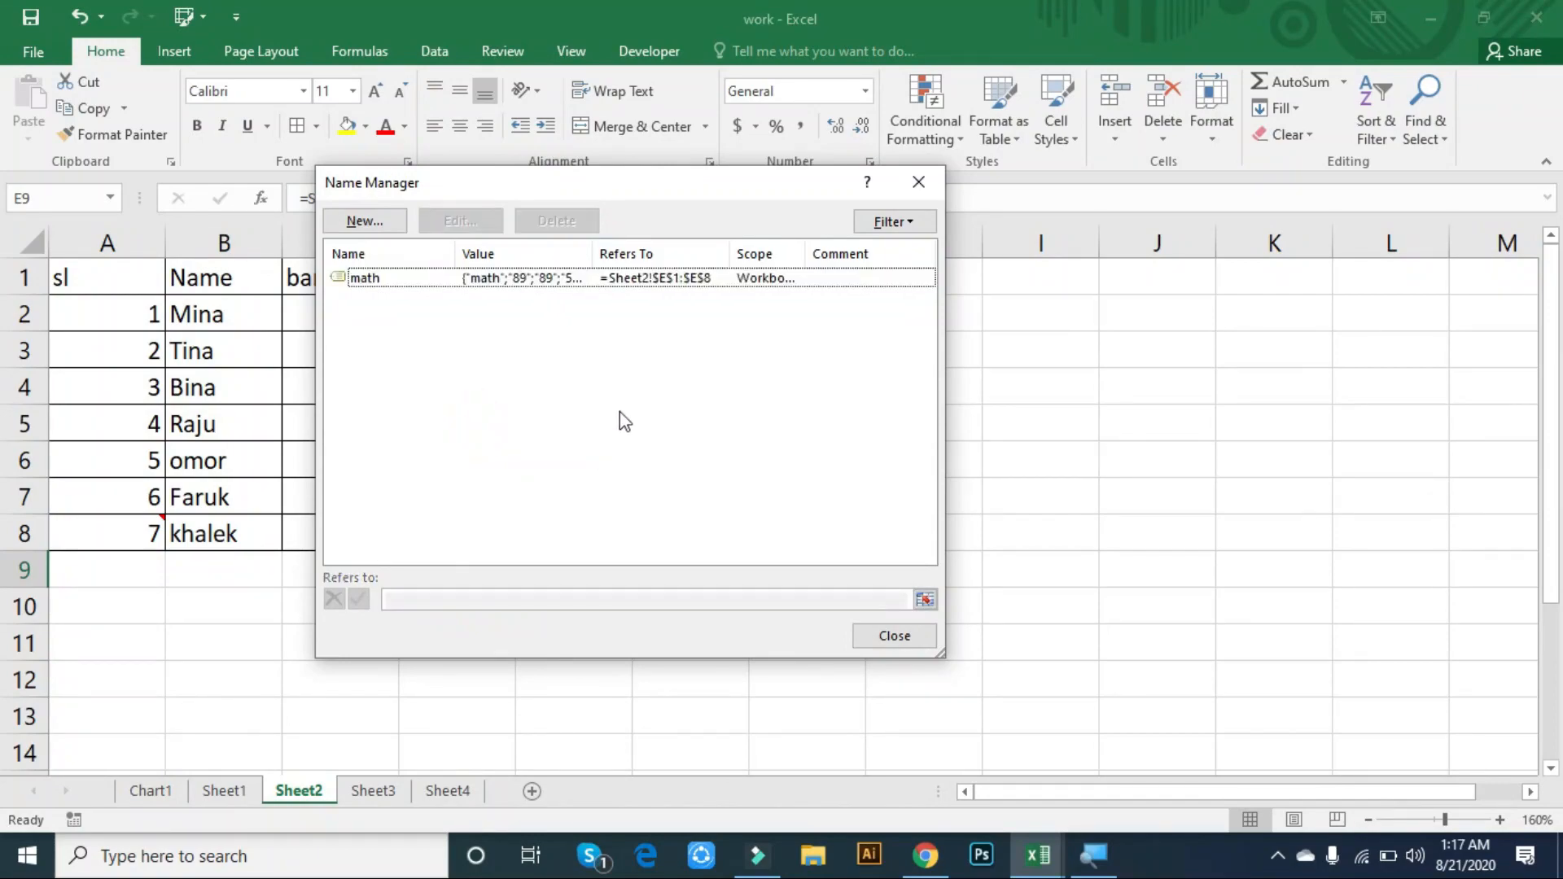
{"action": "left_click", "coordinate": [929, 175]}
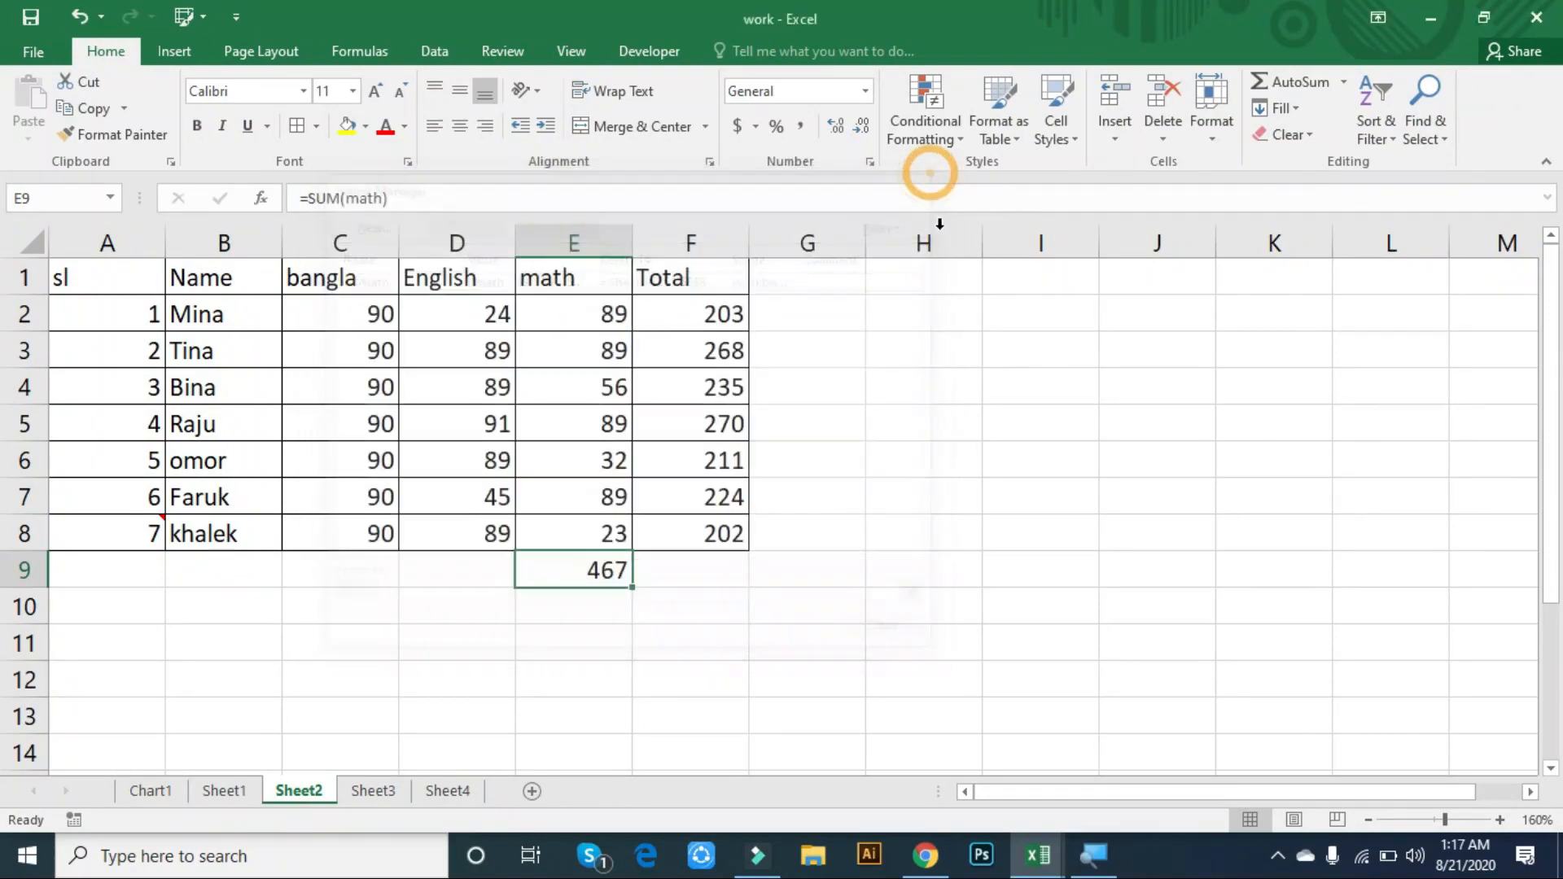
{"action": "left_click", "coordinate": [684, 462]}
{"action": "left_click", "coordinate": [904, 652]}
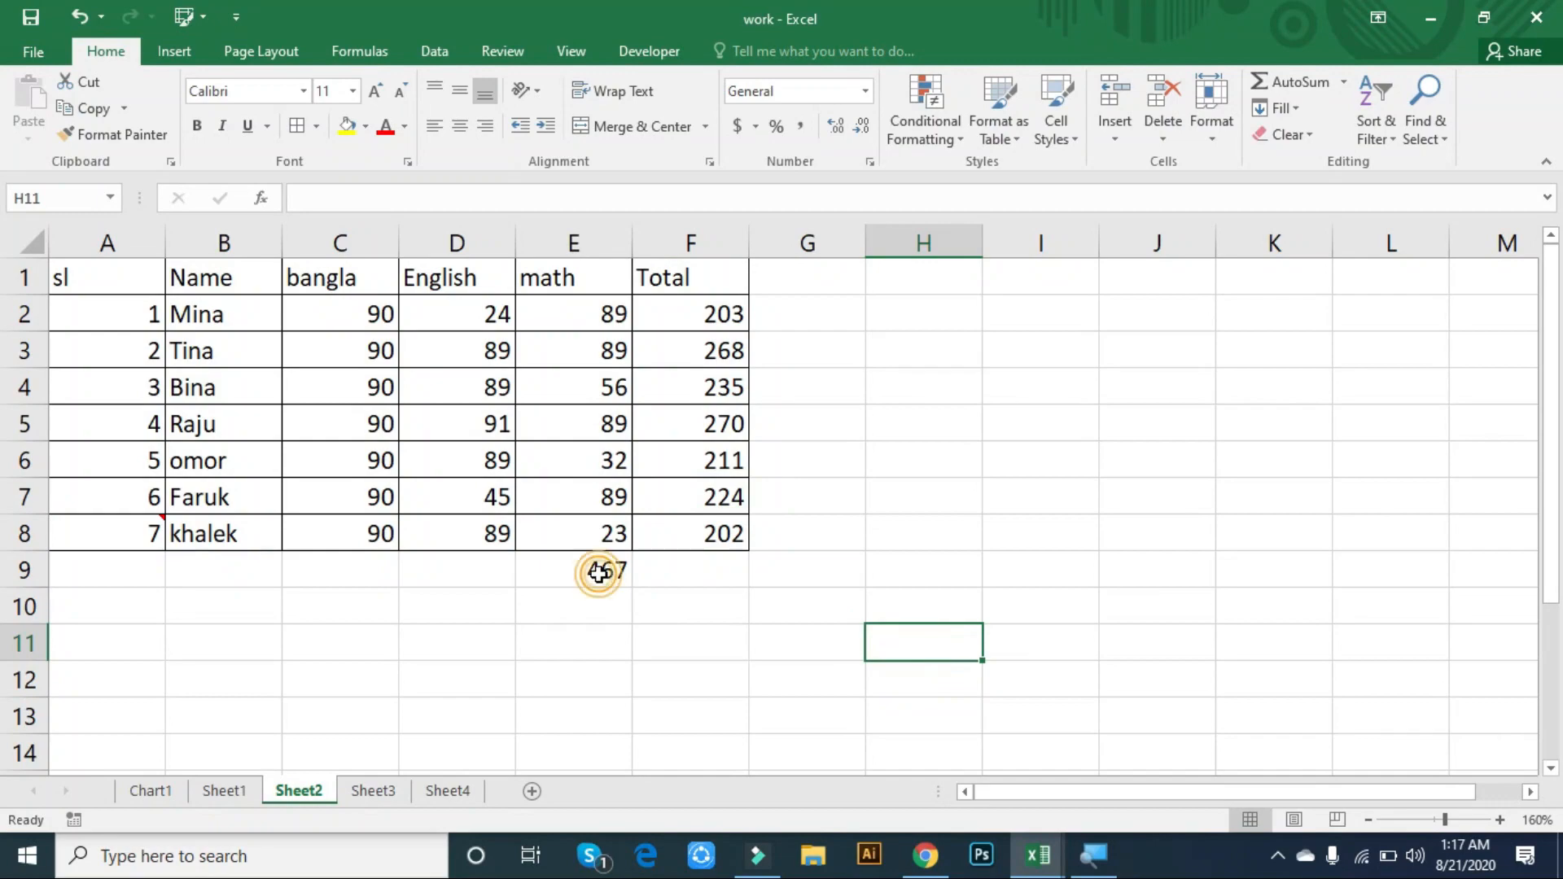
{"action": "left_click", "coordinate": [599, 574]}
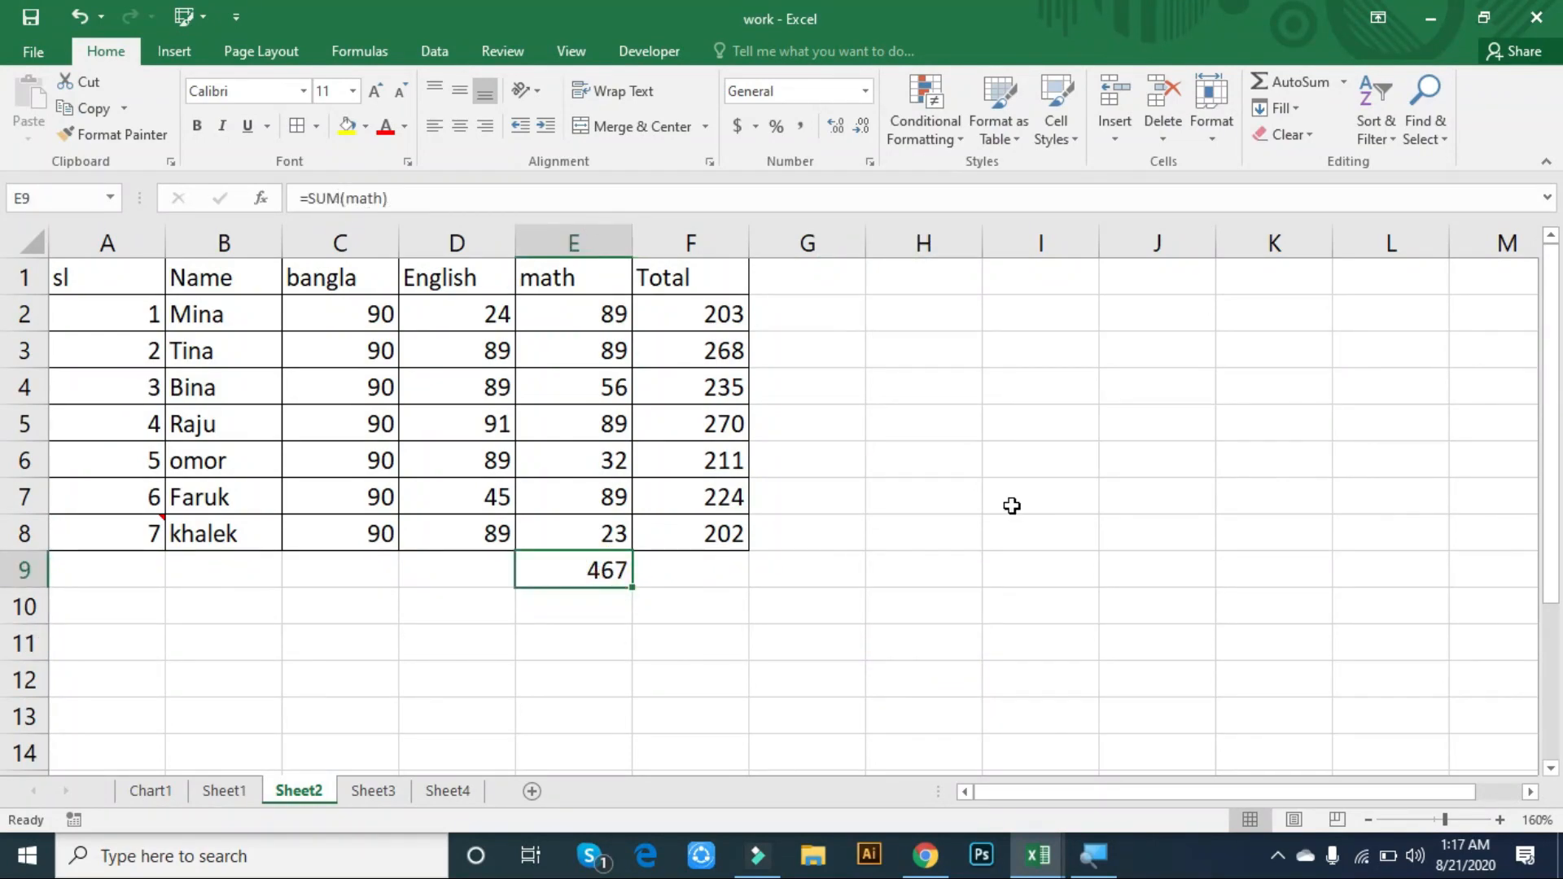
{"action": "left_click", "coordinate": [935, 575]}
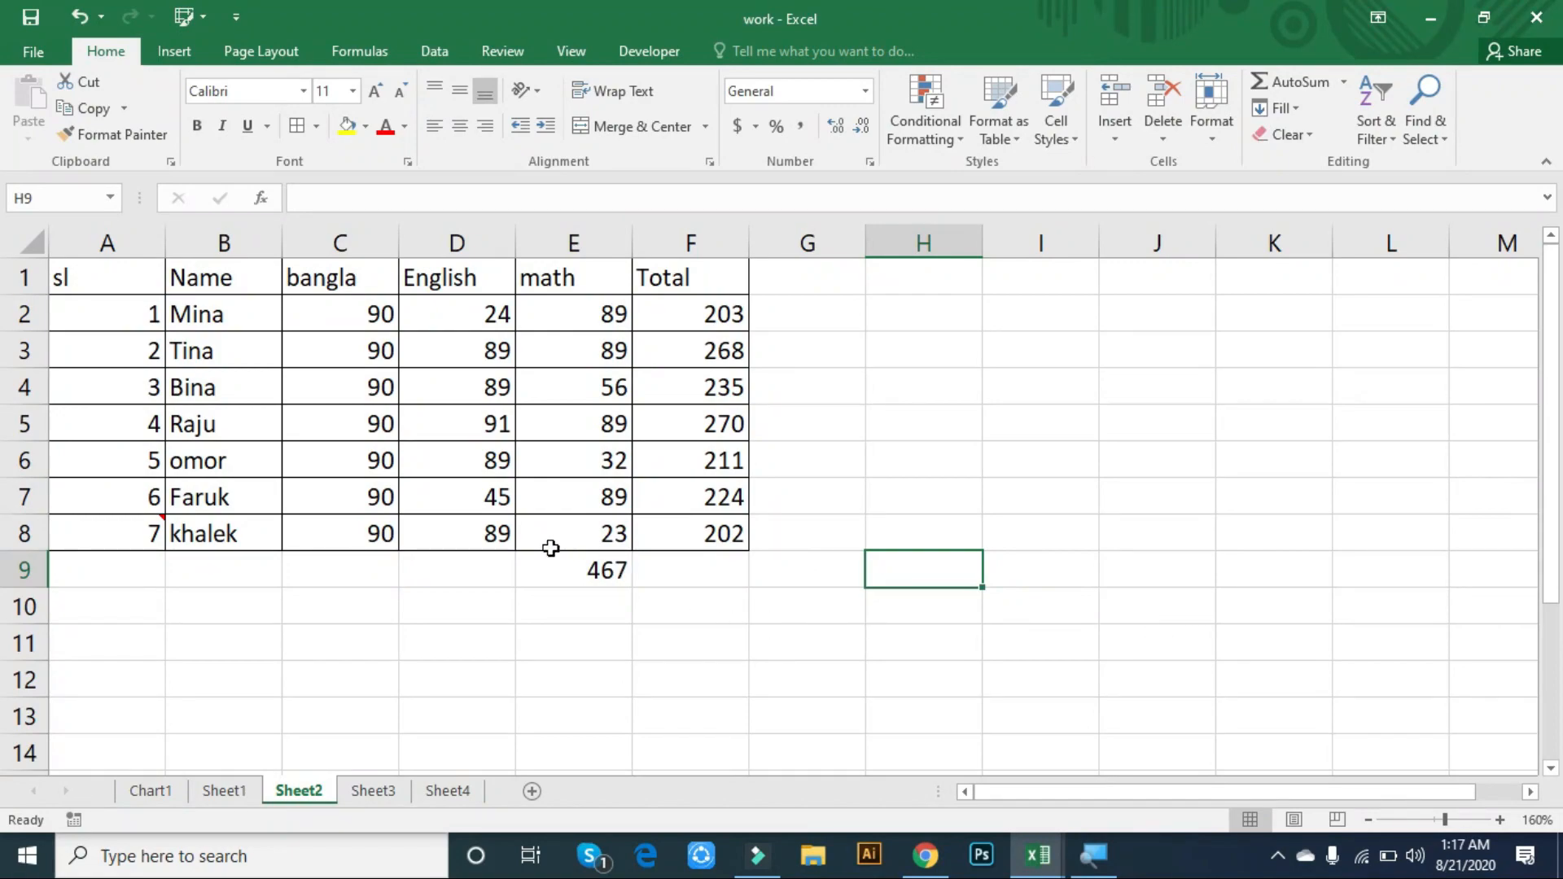
- Move the SUM(math) formula from cell E9 to cell I9
{"action": "left_click", "coordinate": [566, 569]}
{"action": "key", "text": "ctrl+c"}
{"action": "left_click", "coordinate": [988, 568]}
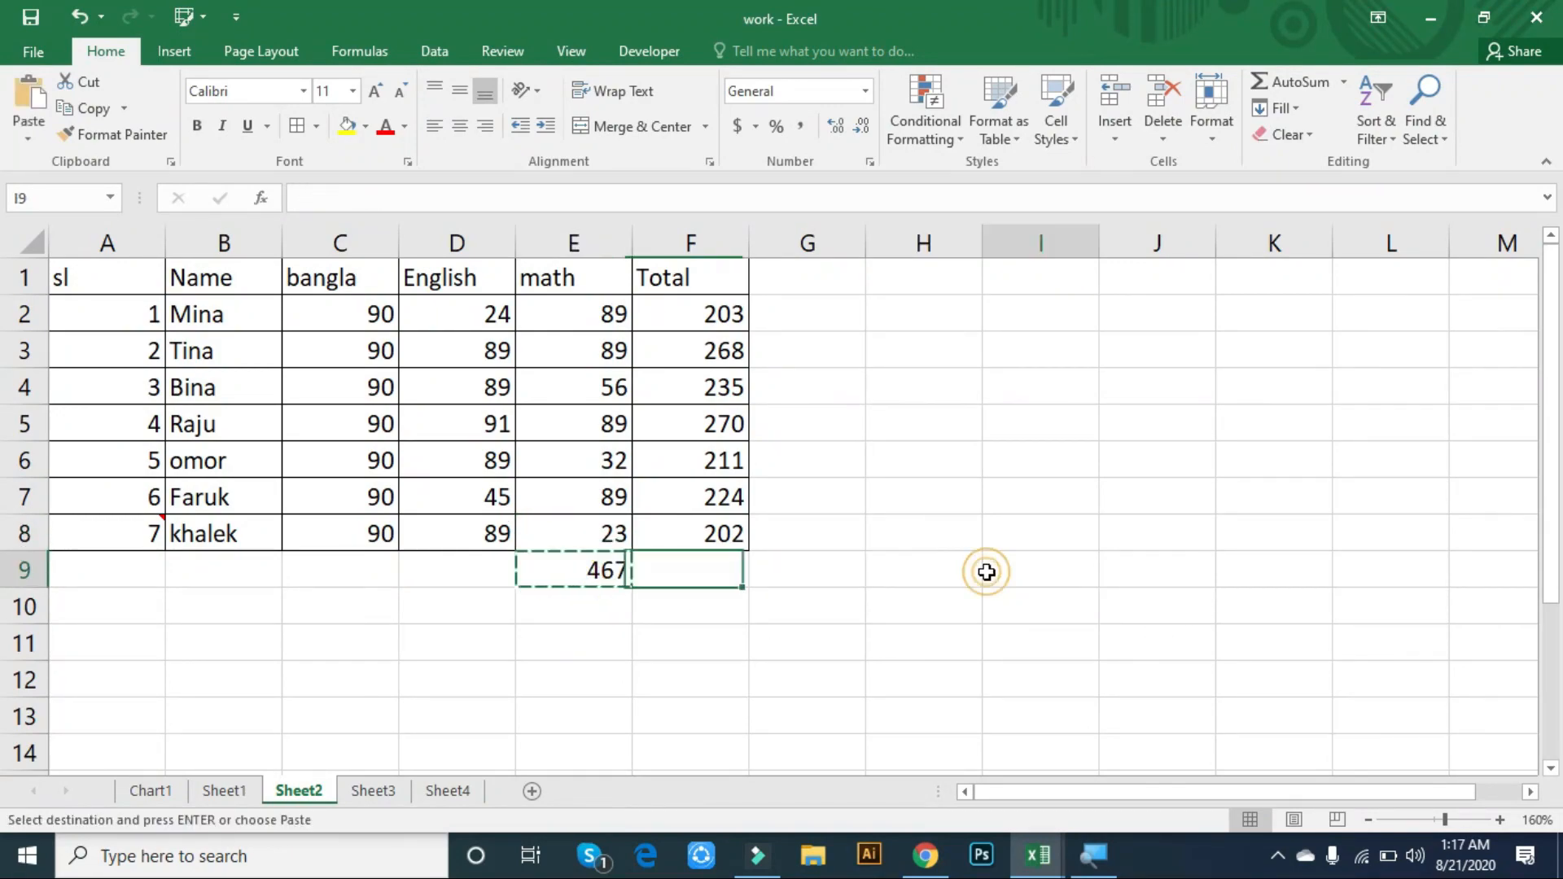
{"action": "key", "text": "Return"}
{"action": "left_click", "coordinate": [867, 630]}
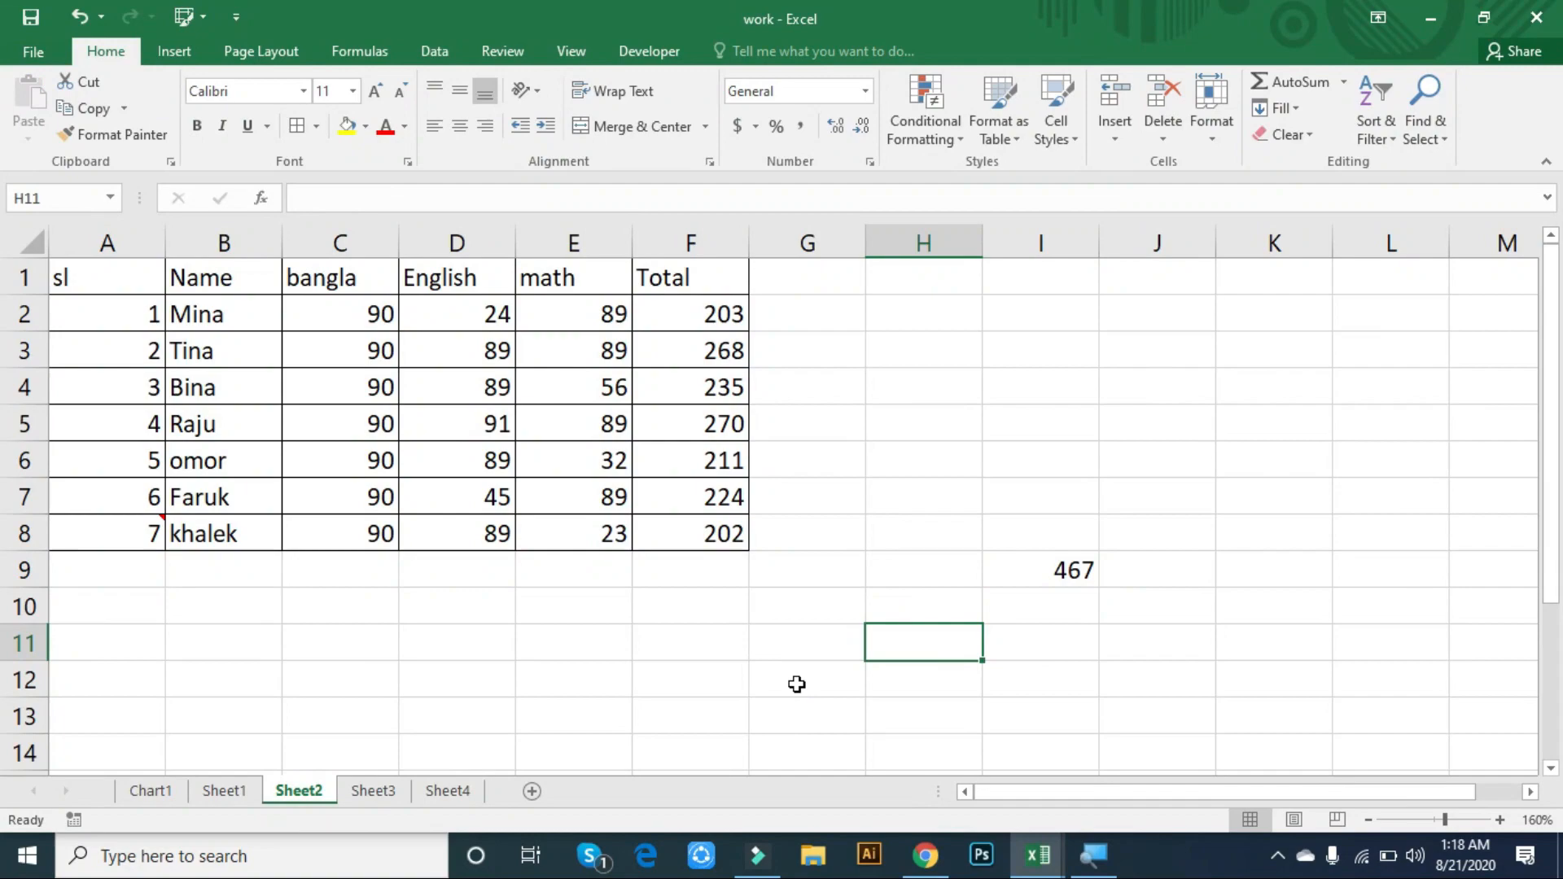
- Check the formula in cell I9 and delete it
{"action": "left_click", "coordinate": [1054, 570]}
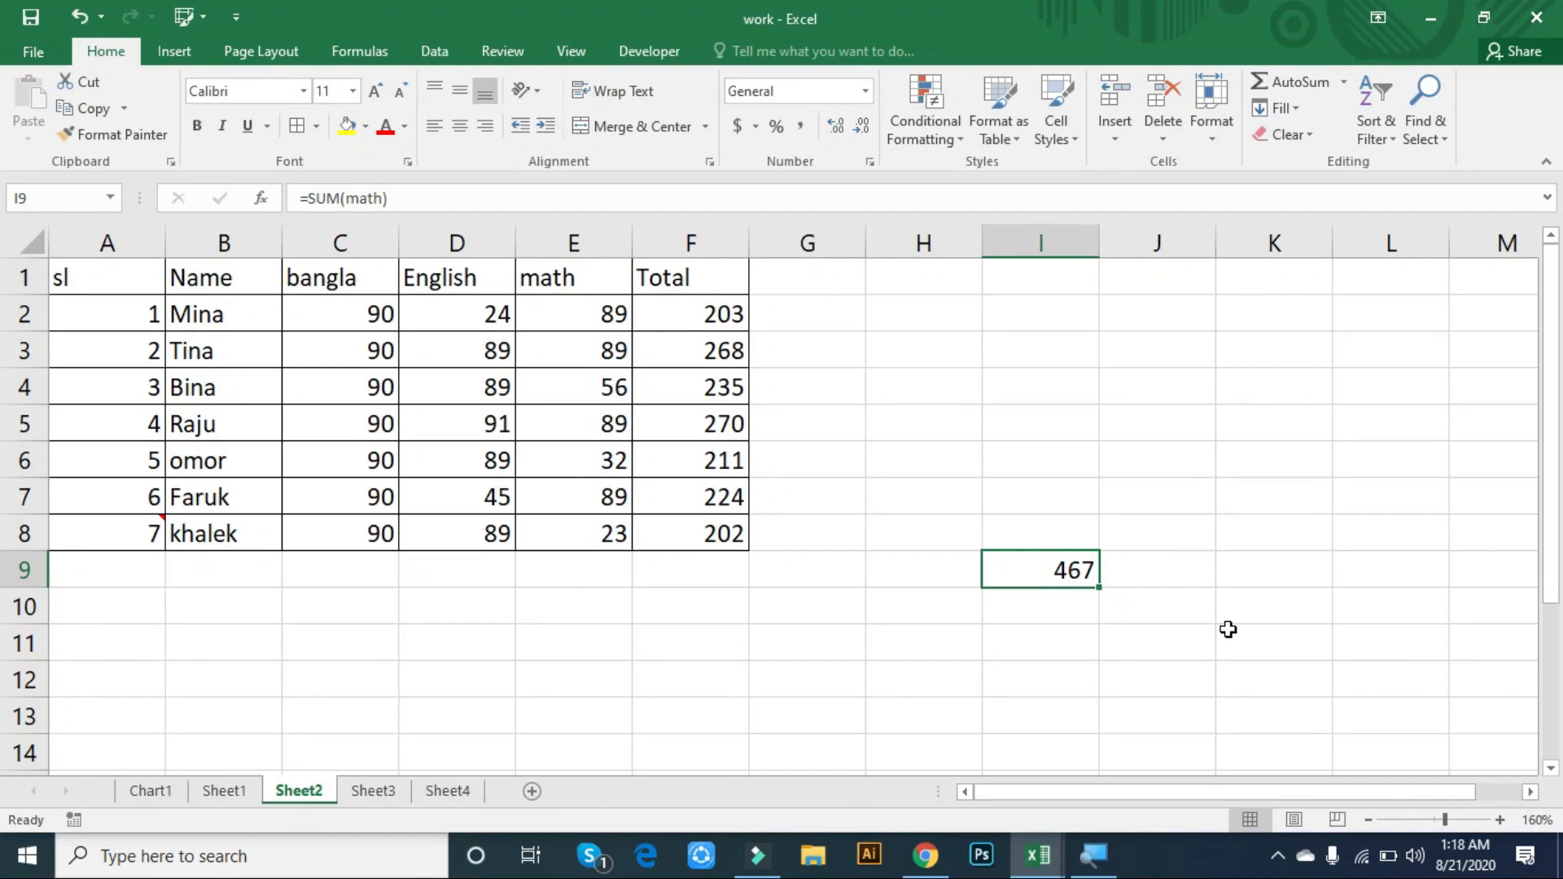
{"action": "key", "text": "Delete"}
{"action": "left_click", "coordinate": [764, 605]}
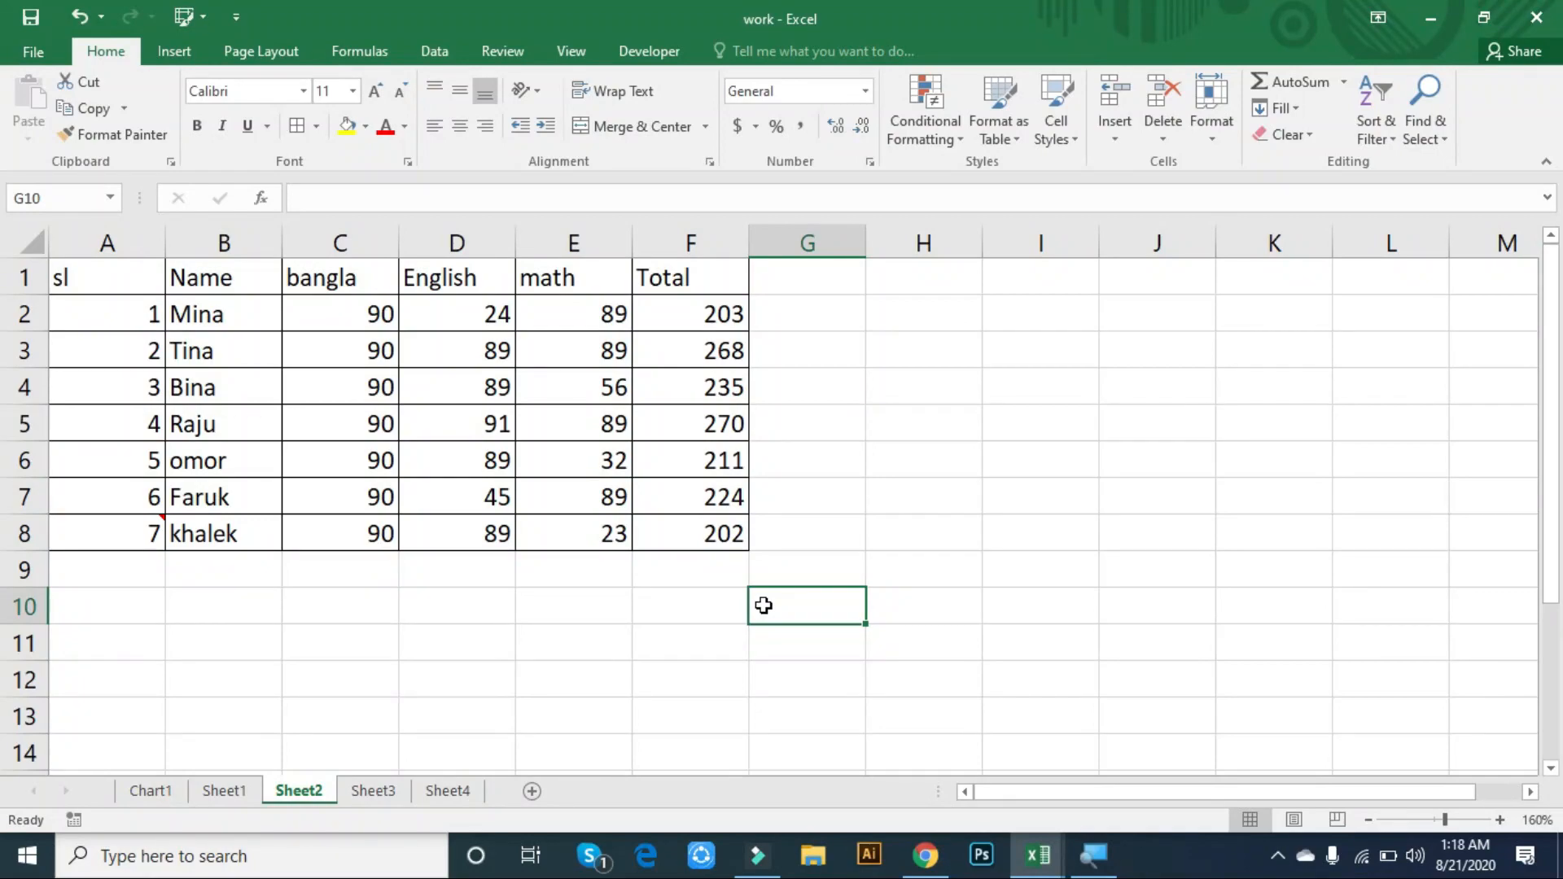
{"action": "left_click", "coordinate": [593, 649]}
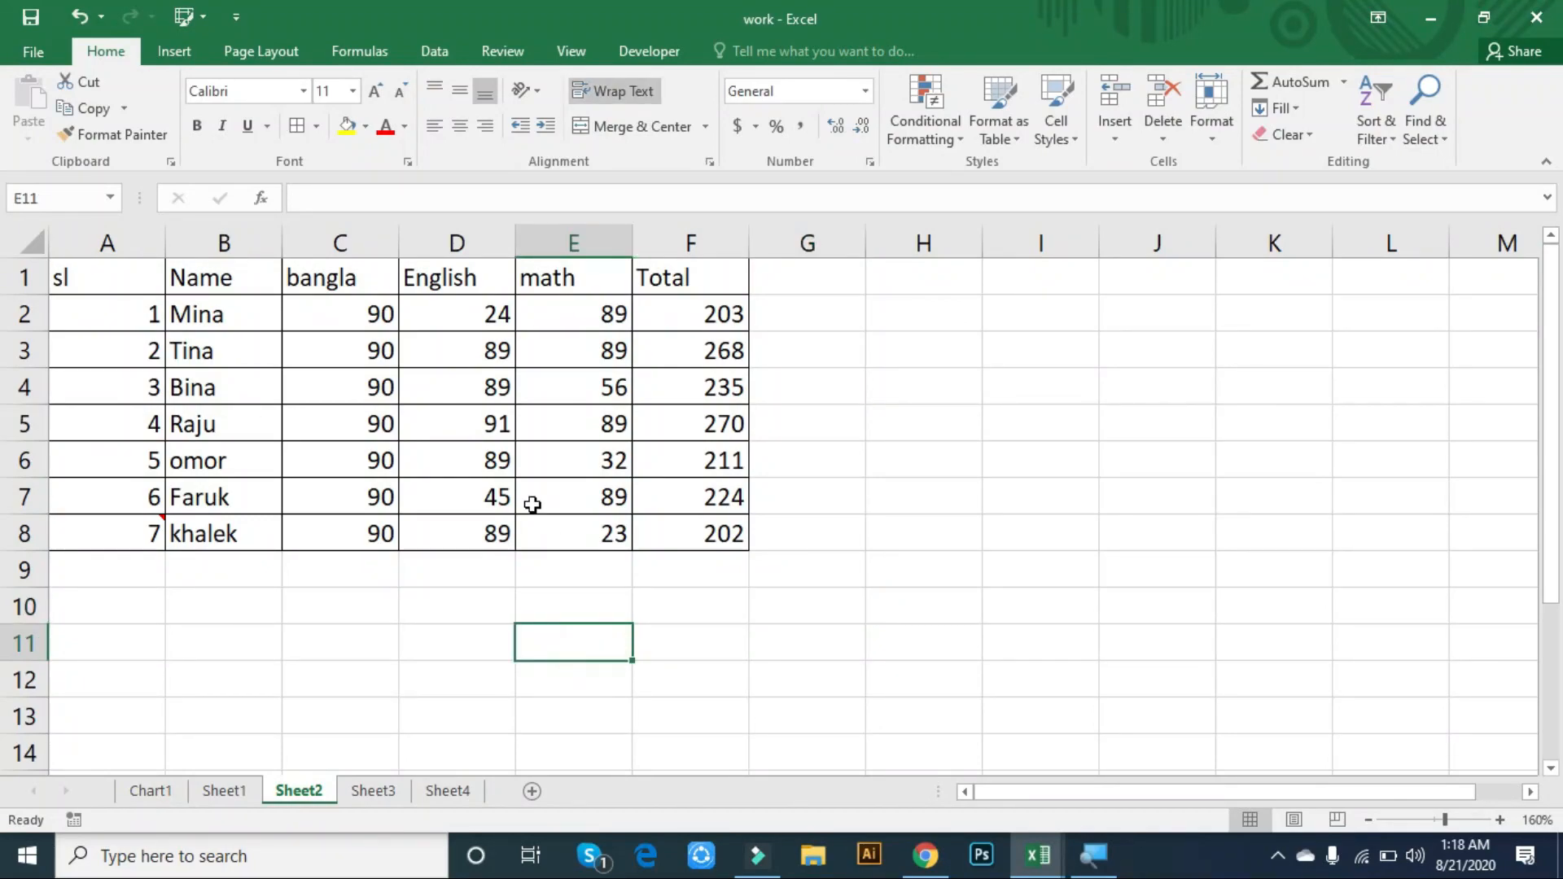
- Enter 34 in cell D8 of the English column and discard the entry, and enter 34 there again to keep it
{"action": "left_click", "coordinate": [499, 533]}
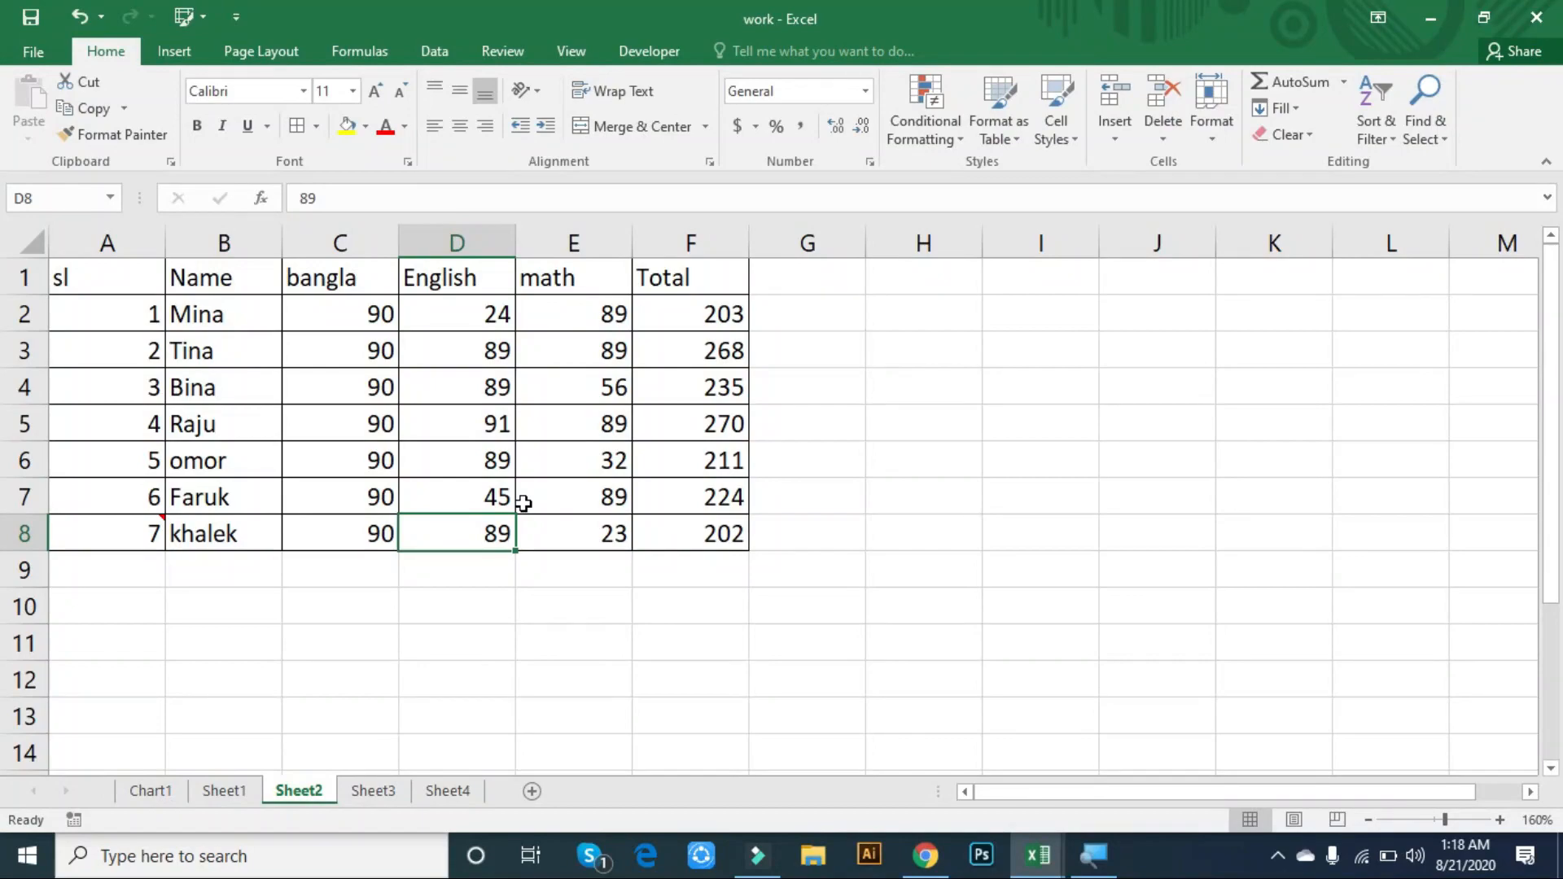
{"action": "type", "text": "34"}
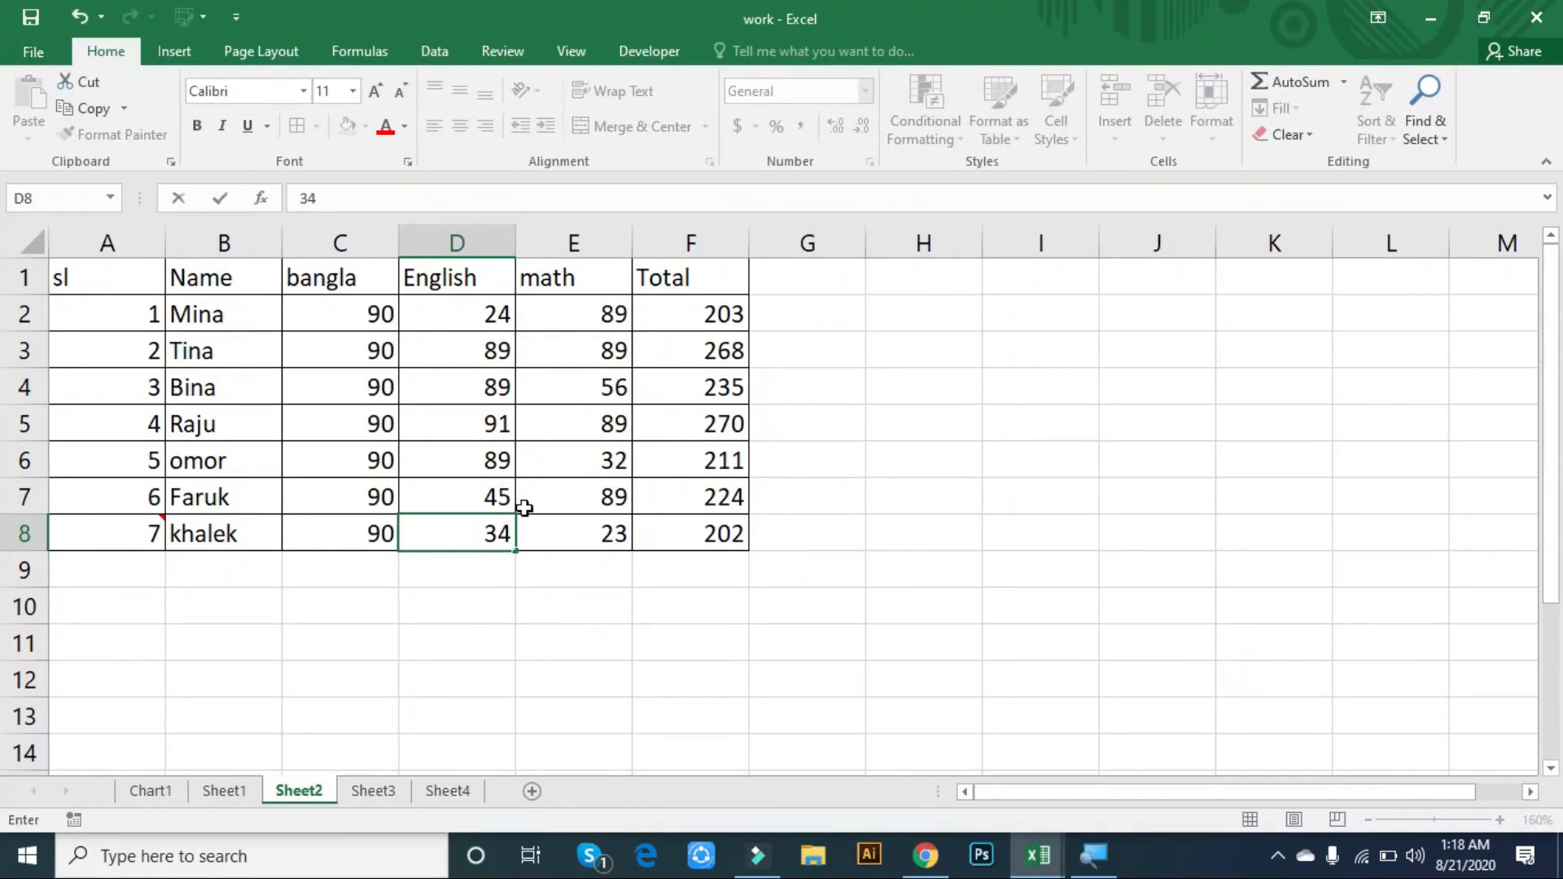
{"action": "key", "text": "Escape"}
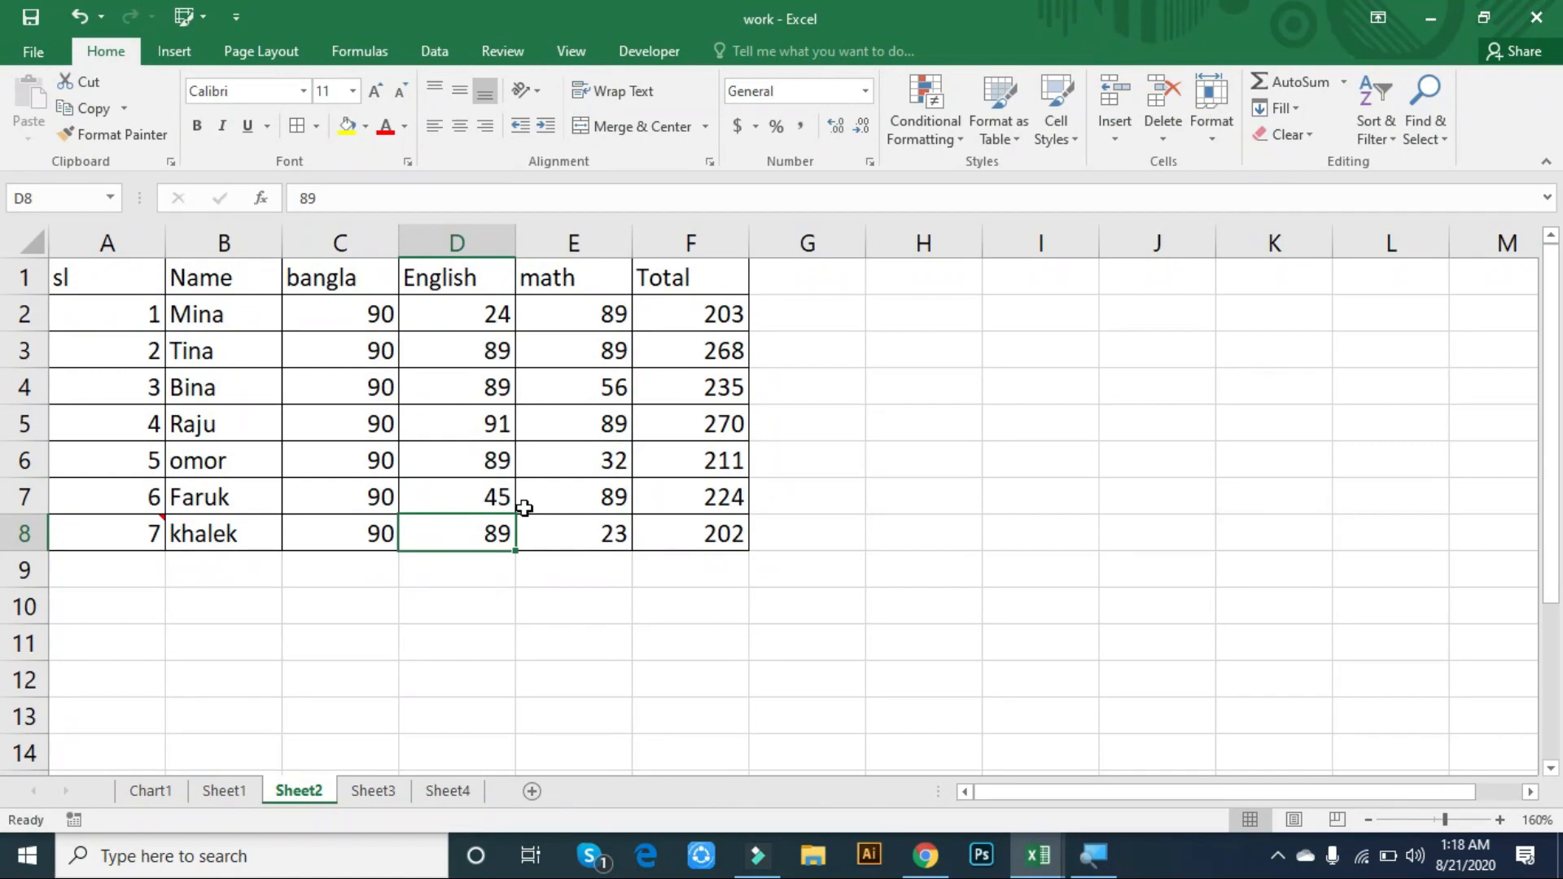
{"action": "type", "text": "34"}
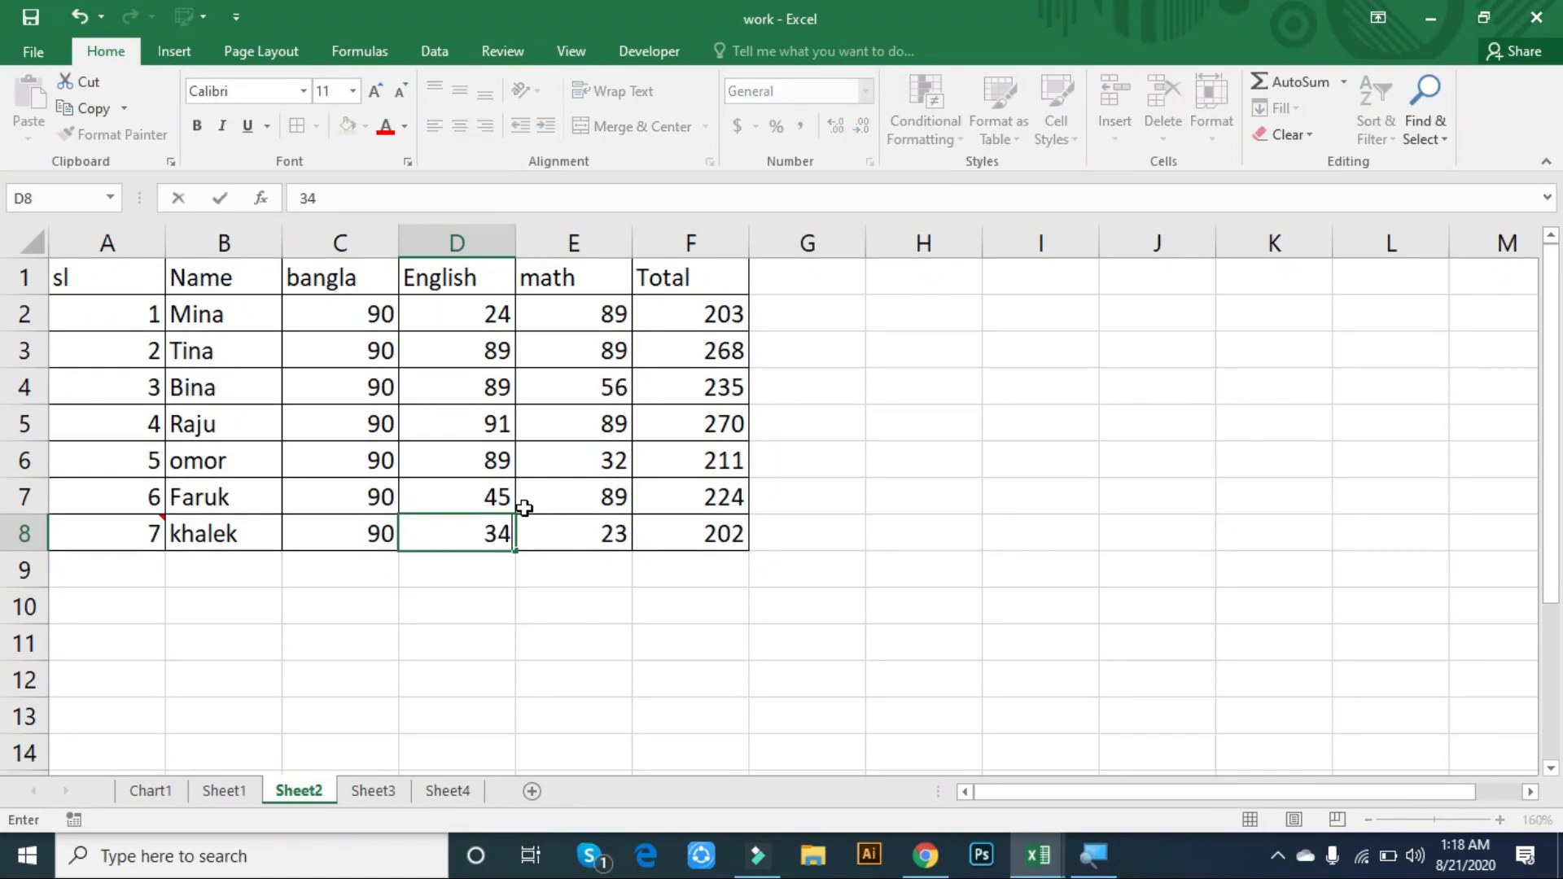
{"action": "key", "text": "Return"}
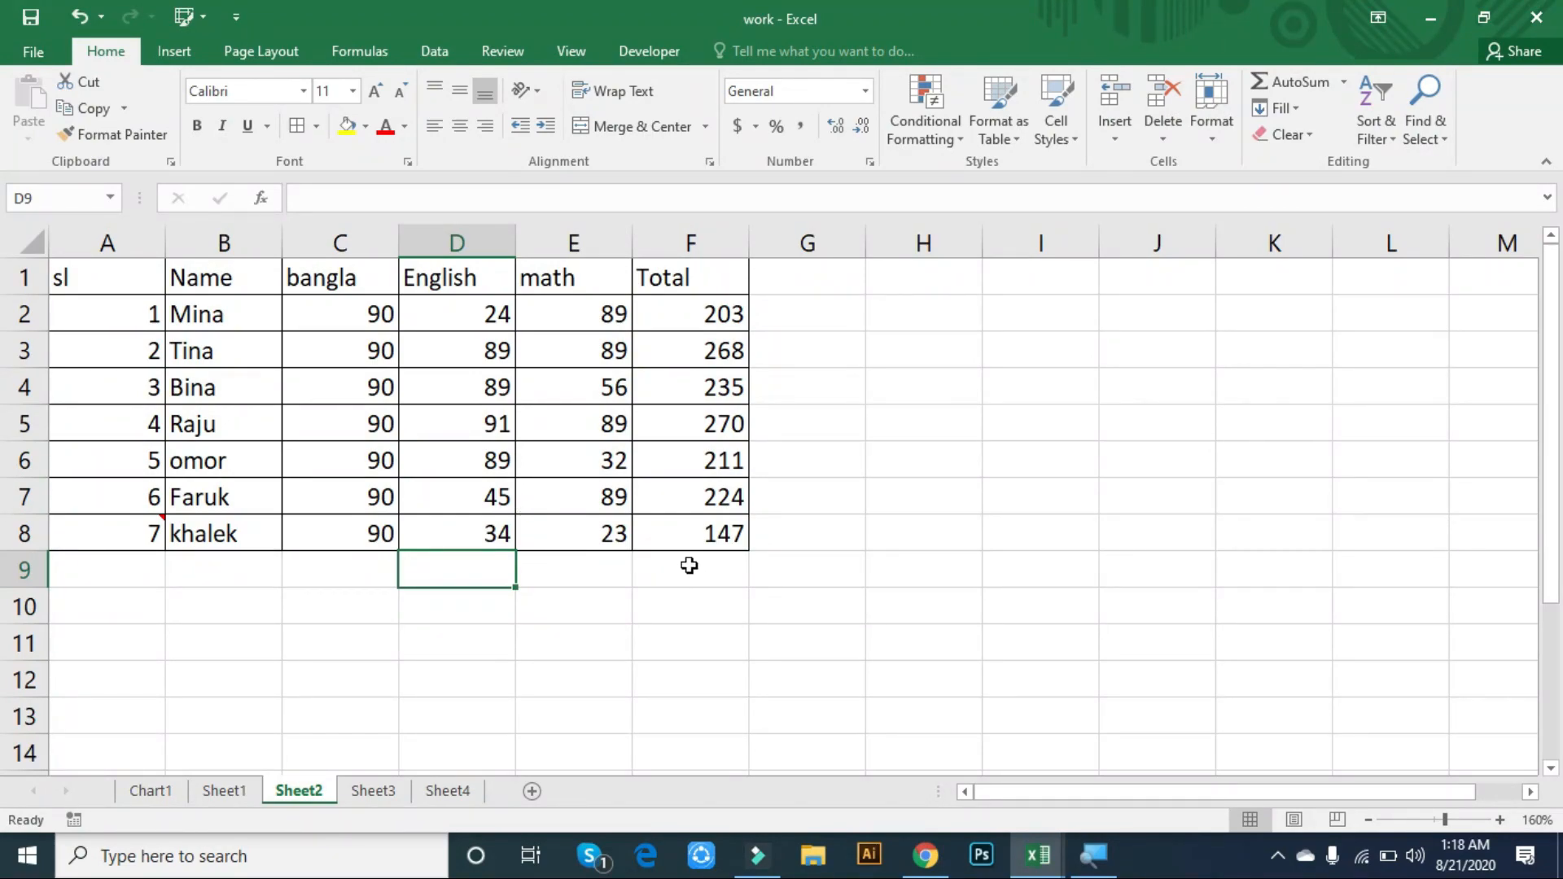
{"action": "left_click", "coordinate": [696, 535]}
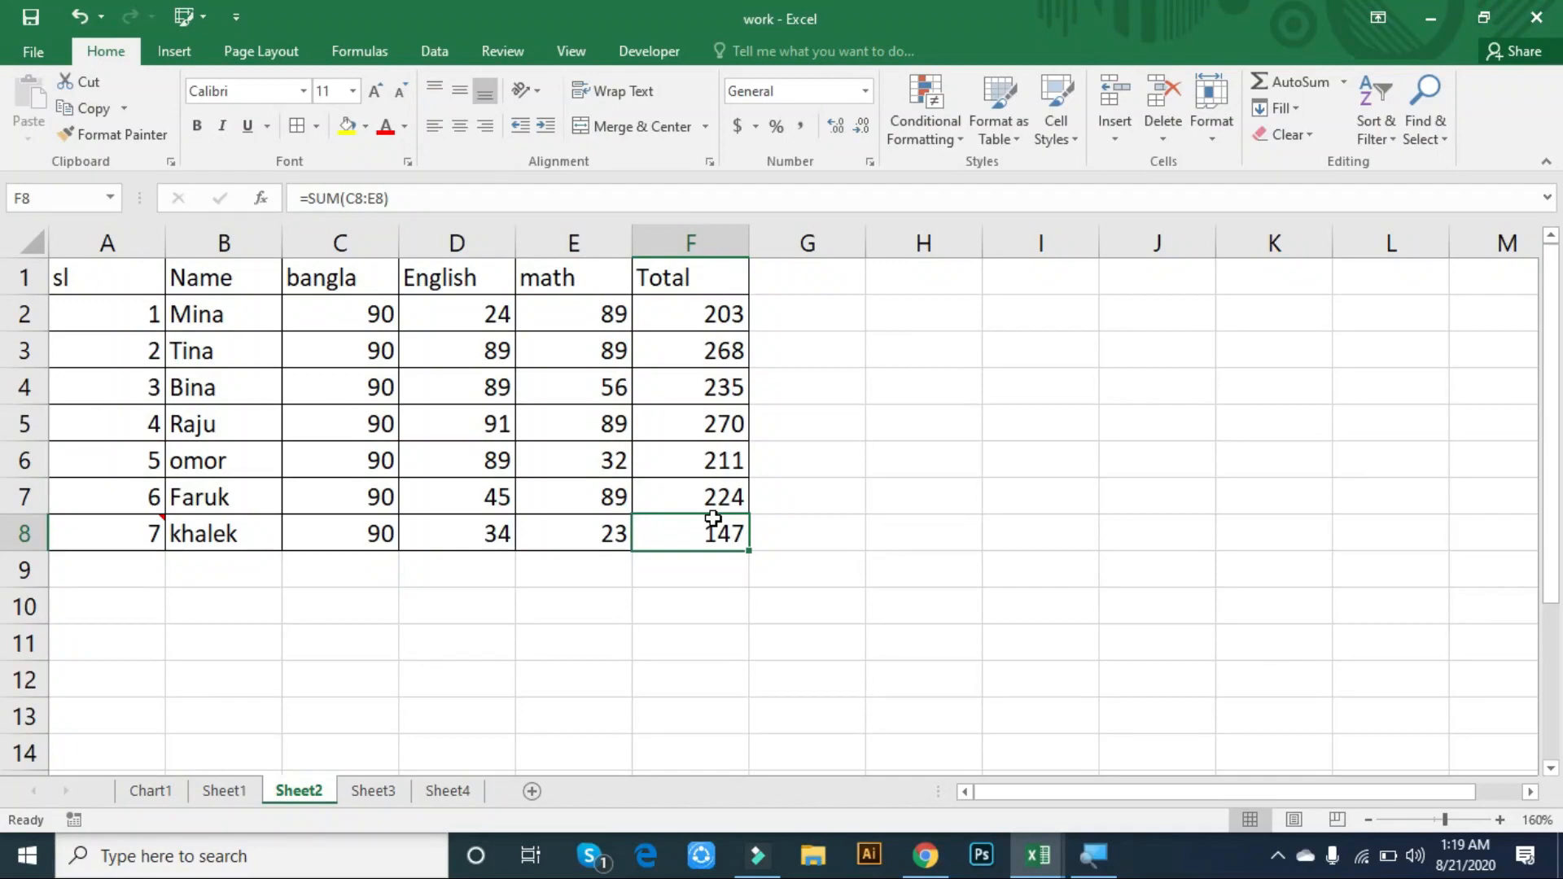
{"action": "key", "text": "alt+h"}
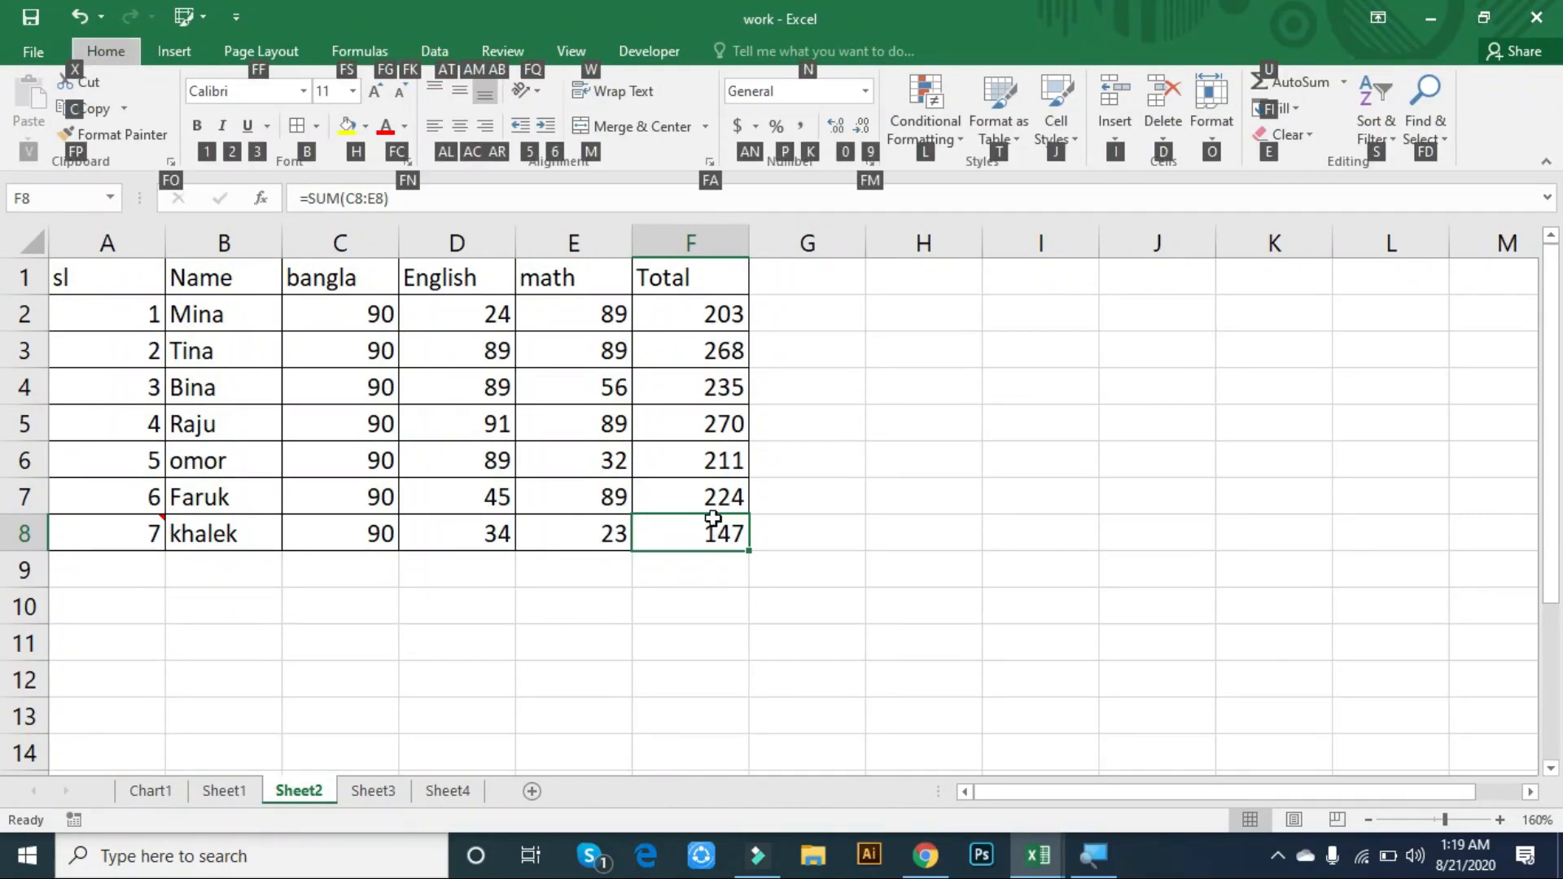
{"action": "key", "text": "h"}
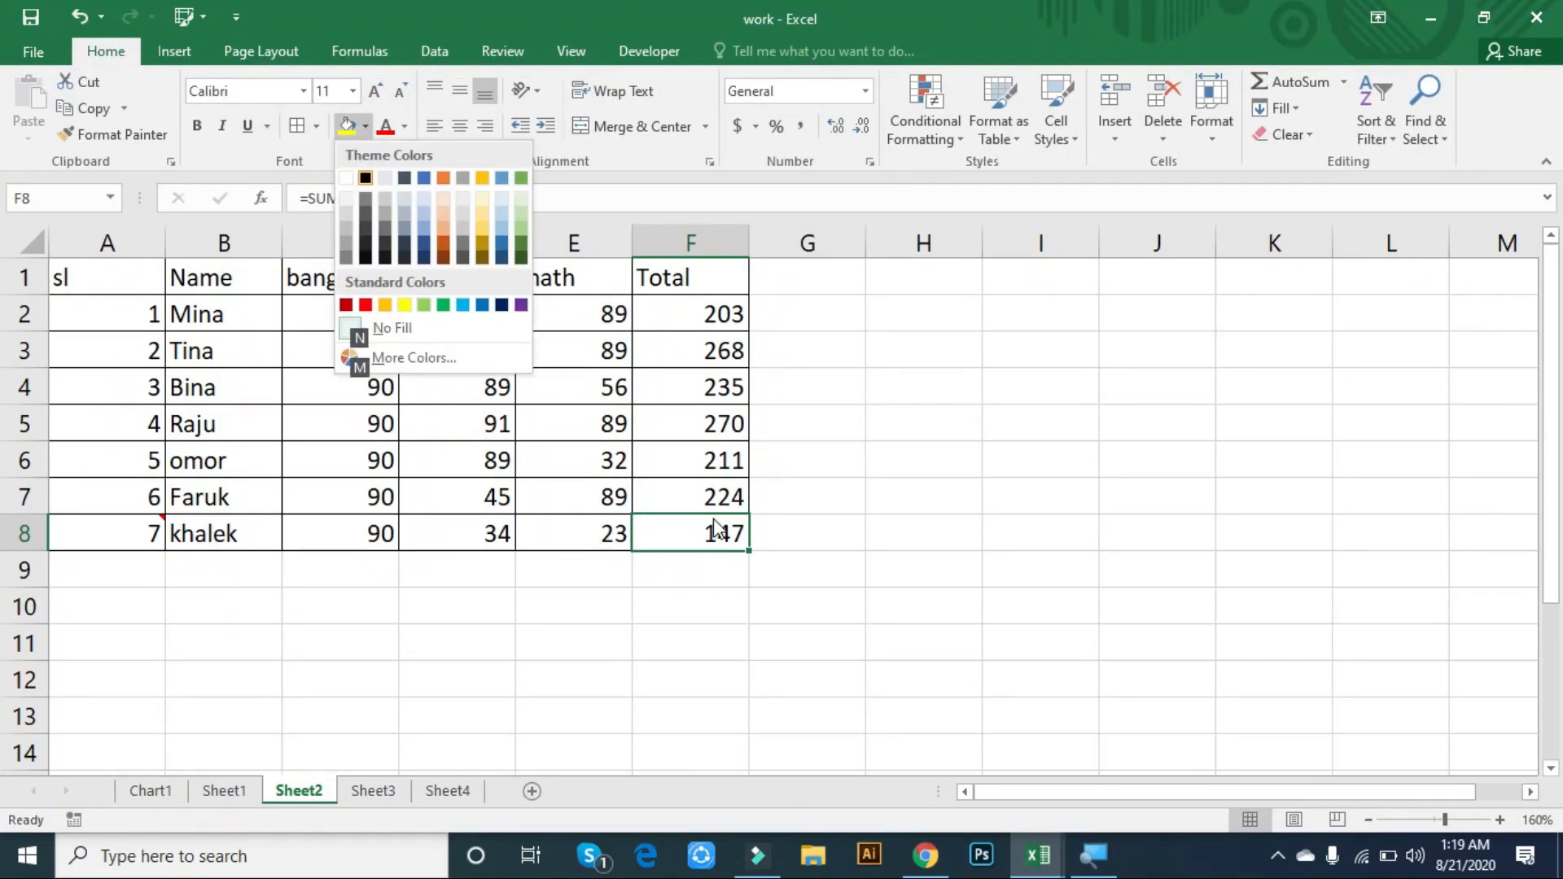
{"action": "key", "text": "Right"}
{"action": "key", "text": "Right"}
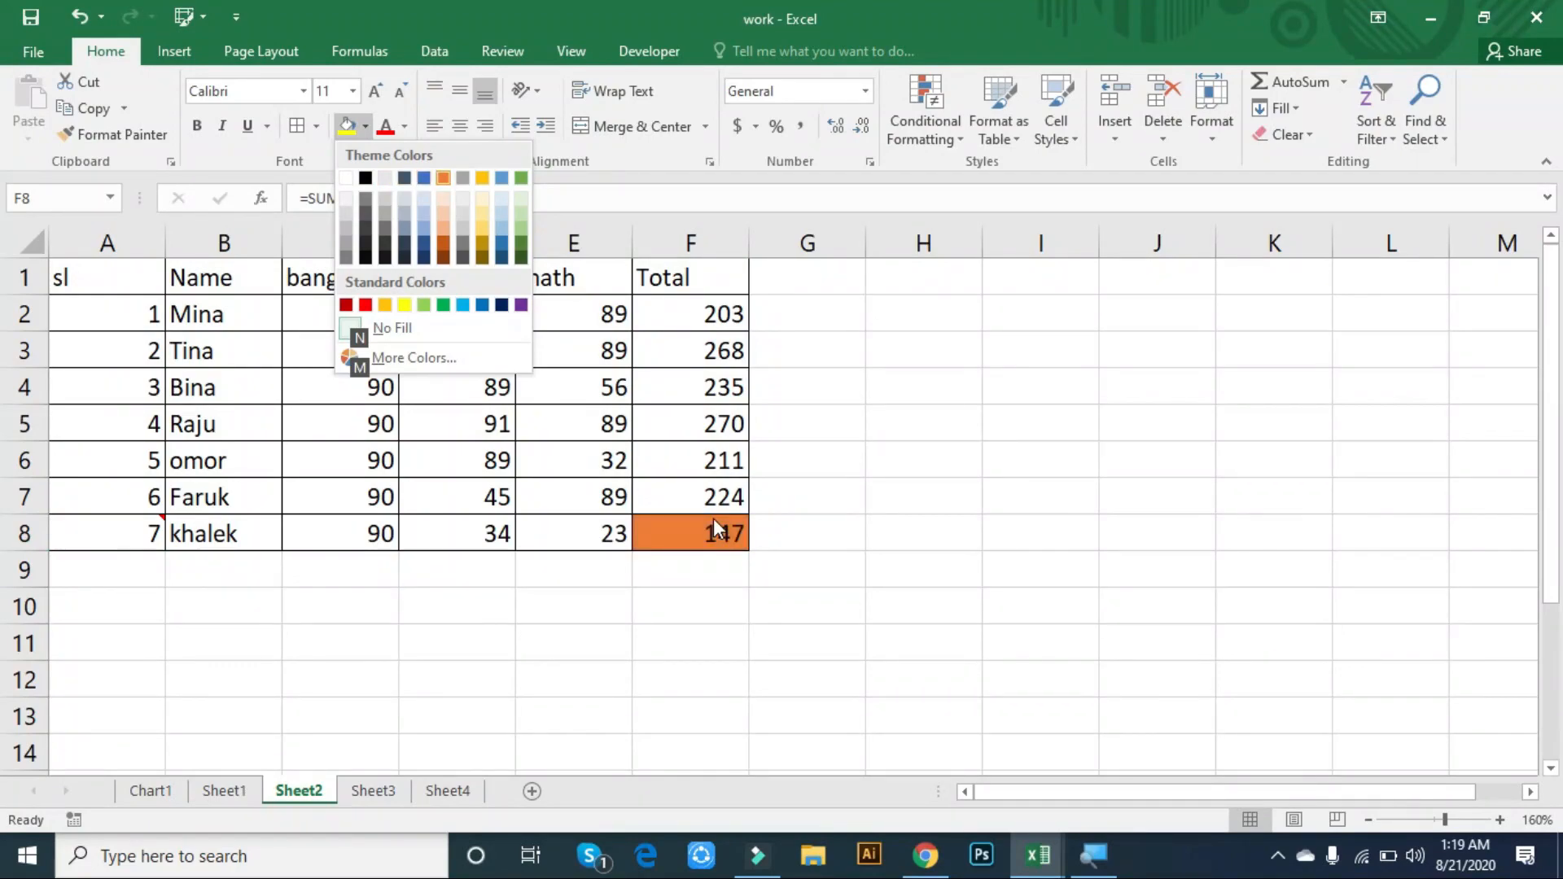
{"action": "key", "text": "Escape"}
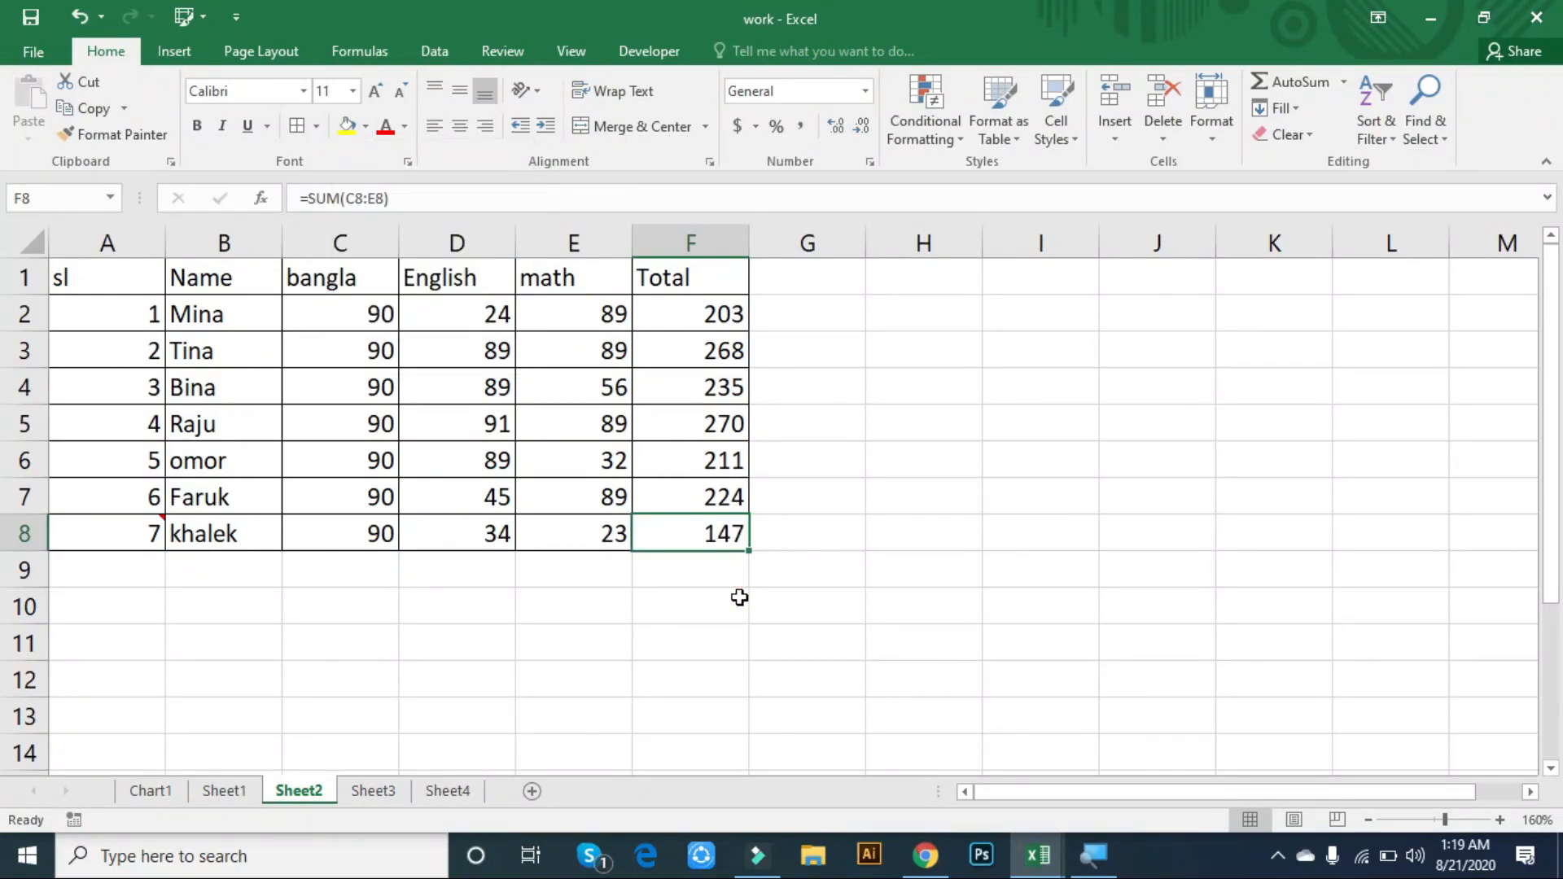
- Fill cell F8, the last value in the Total column, with a light blue theme color
{"action": "left_click", "coordinate": [700, 538]}
{"action": "key", "text": "alt+h"}
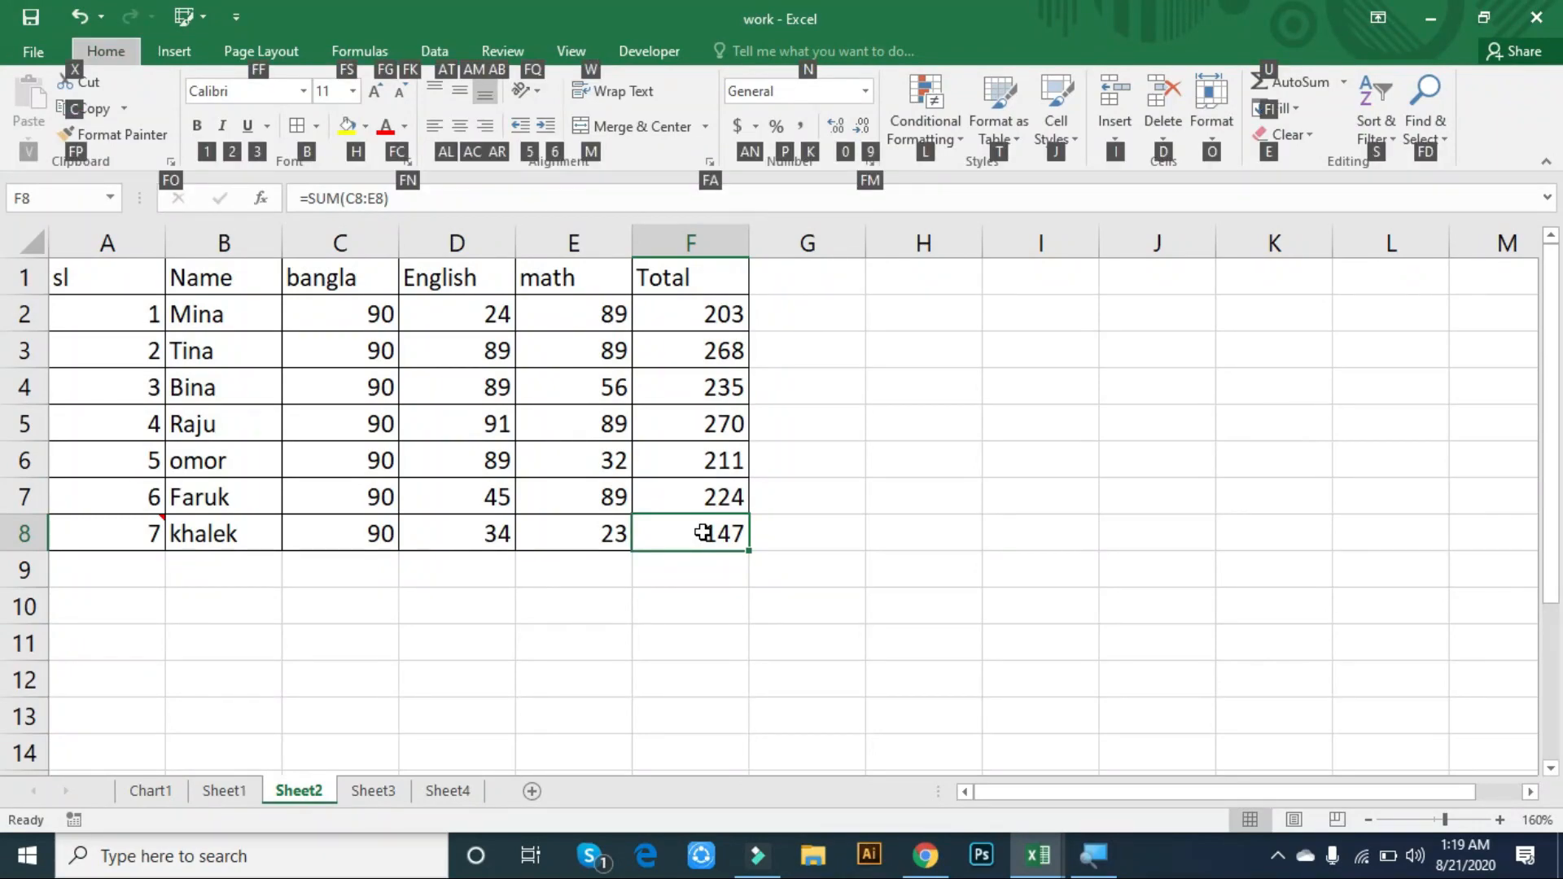
{"action": "key", "text": "h"}
{"action": "key", "text": "Down"}
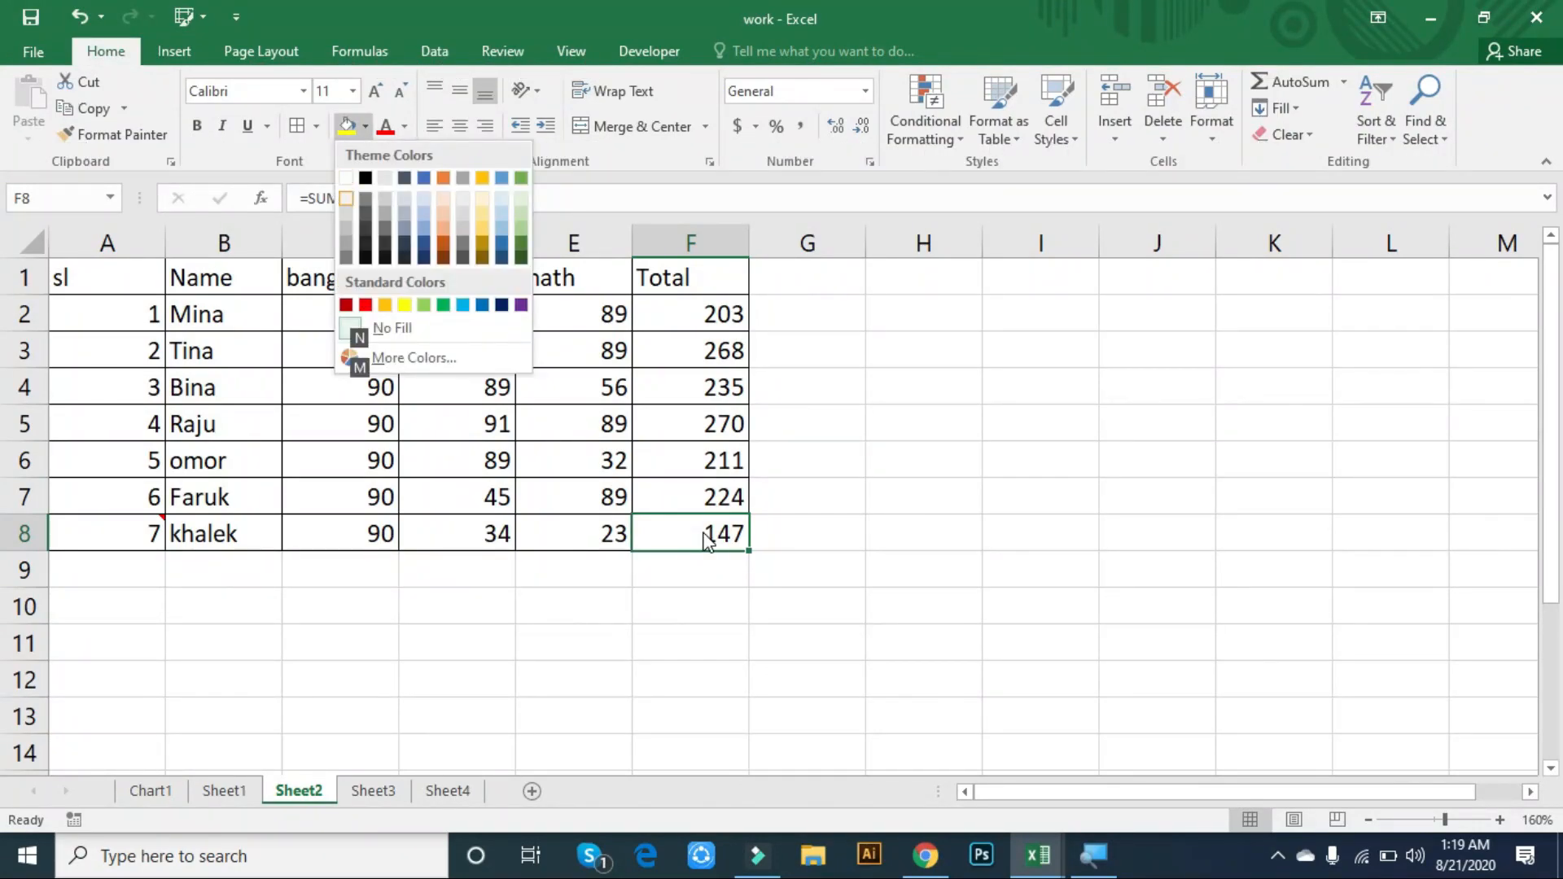
{"action": "key", "text": "Down"}
{"action": "key", "text": "Right"}
{"action": "key", "text": "Right"}
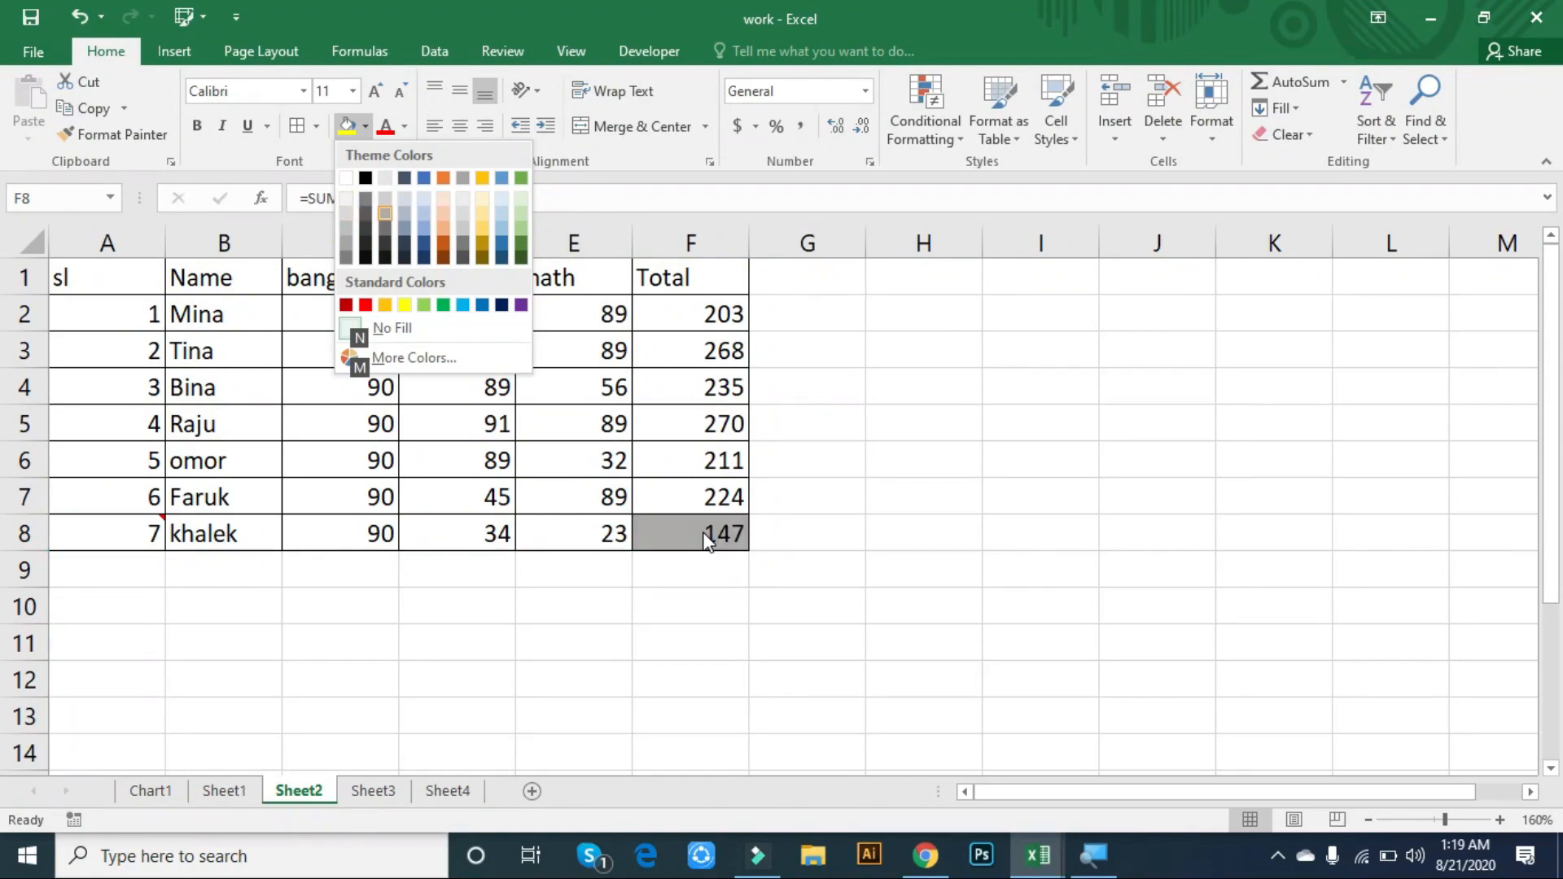
{"action": "key", "text": "Right"}
{"action": "key", "text": "Down"}
{"action": "key", "text": "Right"}
{"action": "left_click", "coordinate": [706, 534]}
{"action": "left_click", "coordinate": [481, 534]}
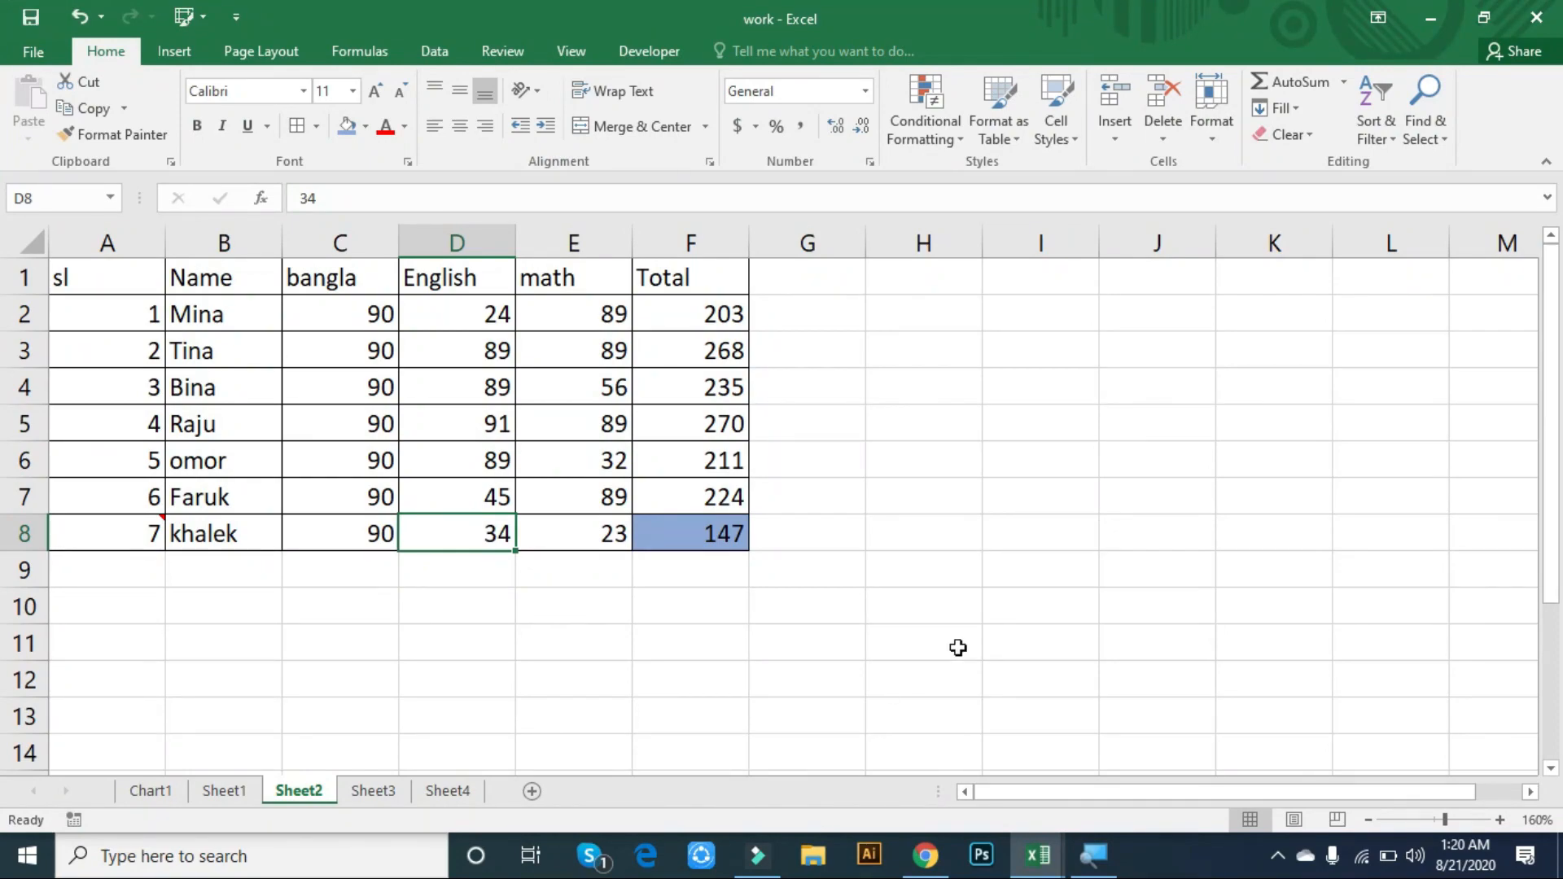
- Enter 487 in cell H8
{"action": "left_click", "coordinate": [877, 535]}
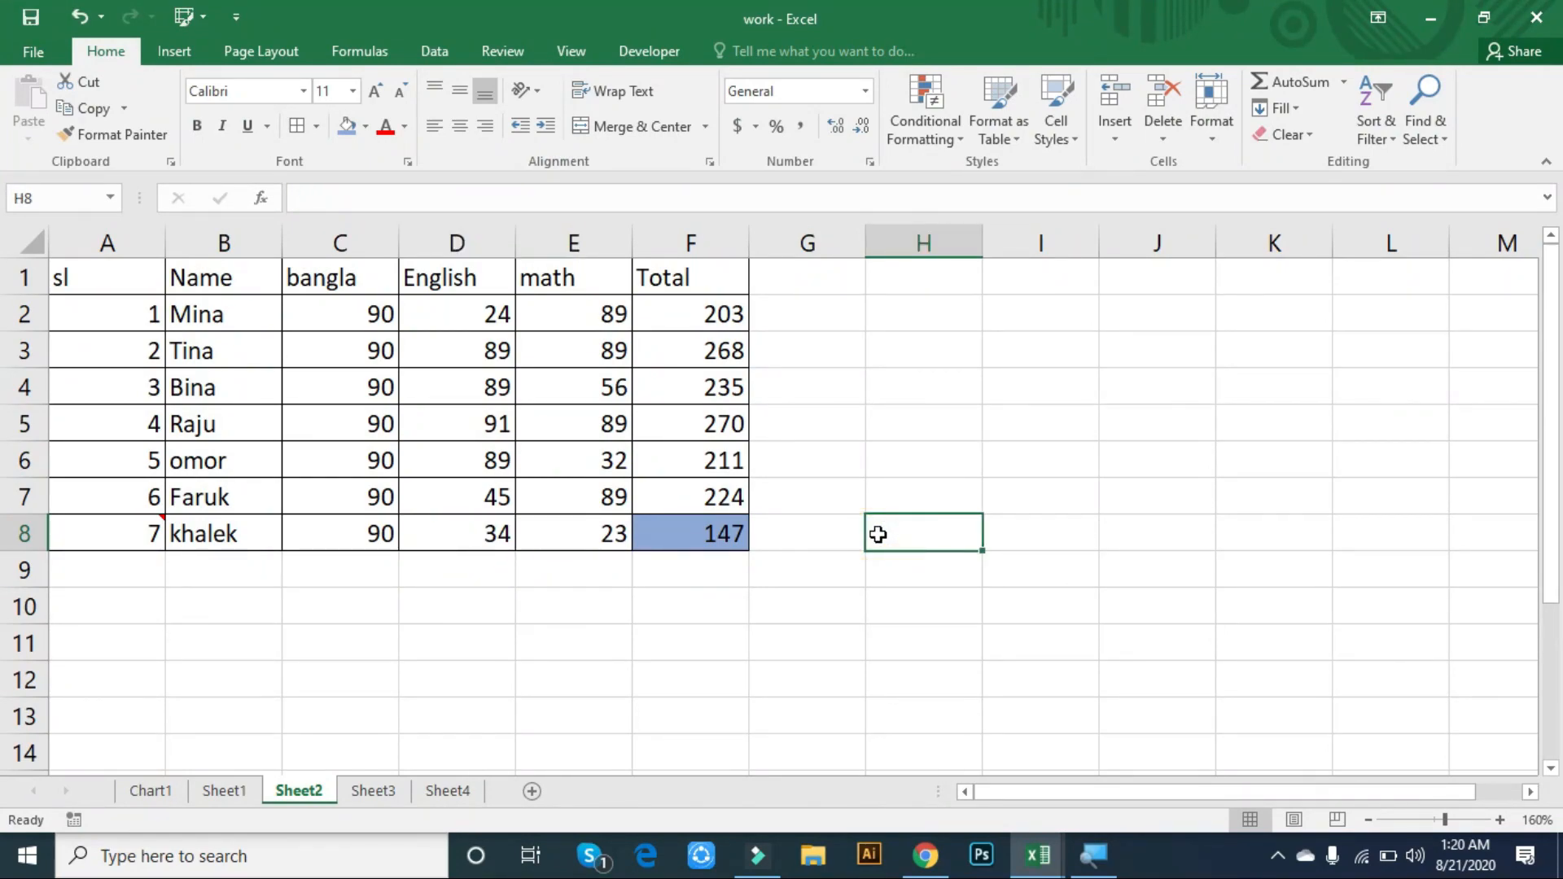
{"action": "type", "text": "487"}
{"action": "key", "text": "ctrl+Return"}
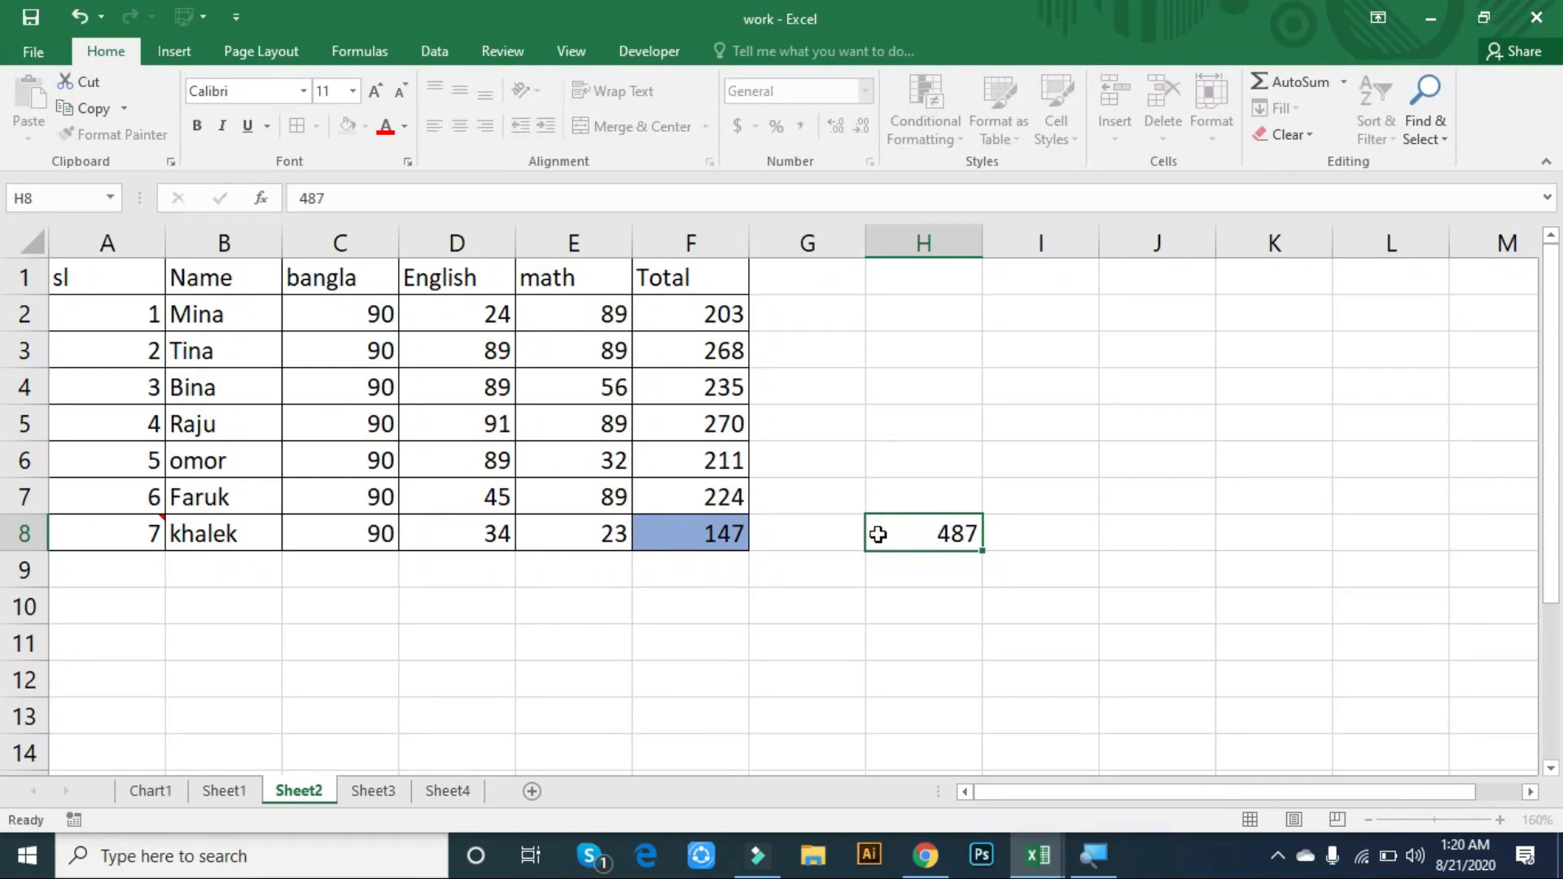
{"action": "key", "text": "Return"}
{"action": "left_click", "coordinate": [883, 530]}
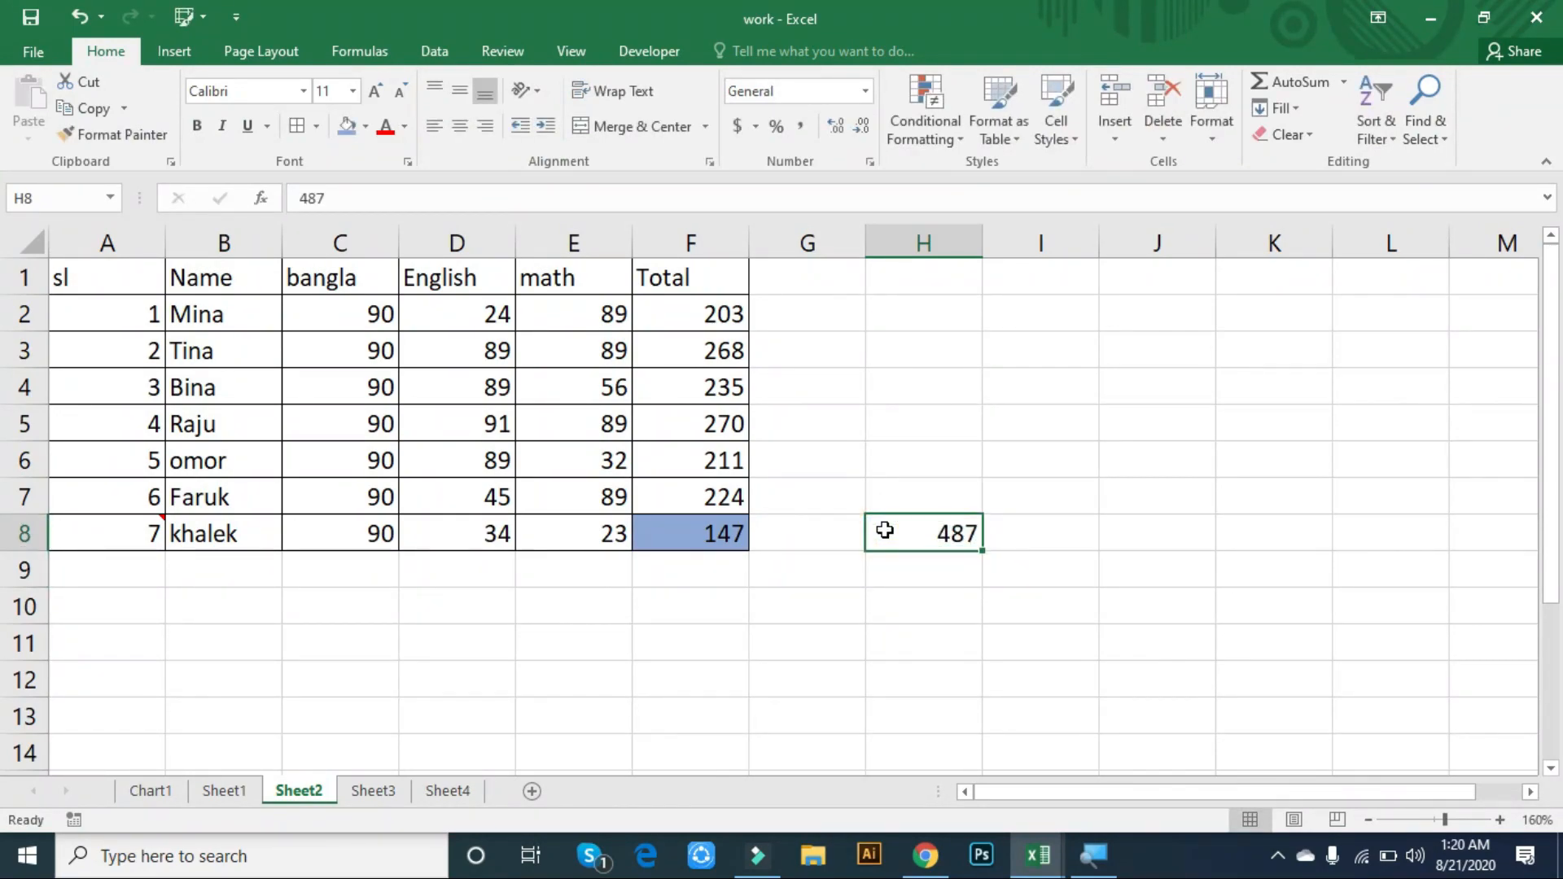
- Add an outline border around cell H8
{"action": "left_click", "coordinate": [964, 535]}
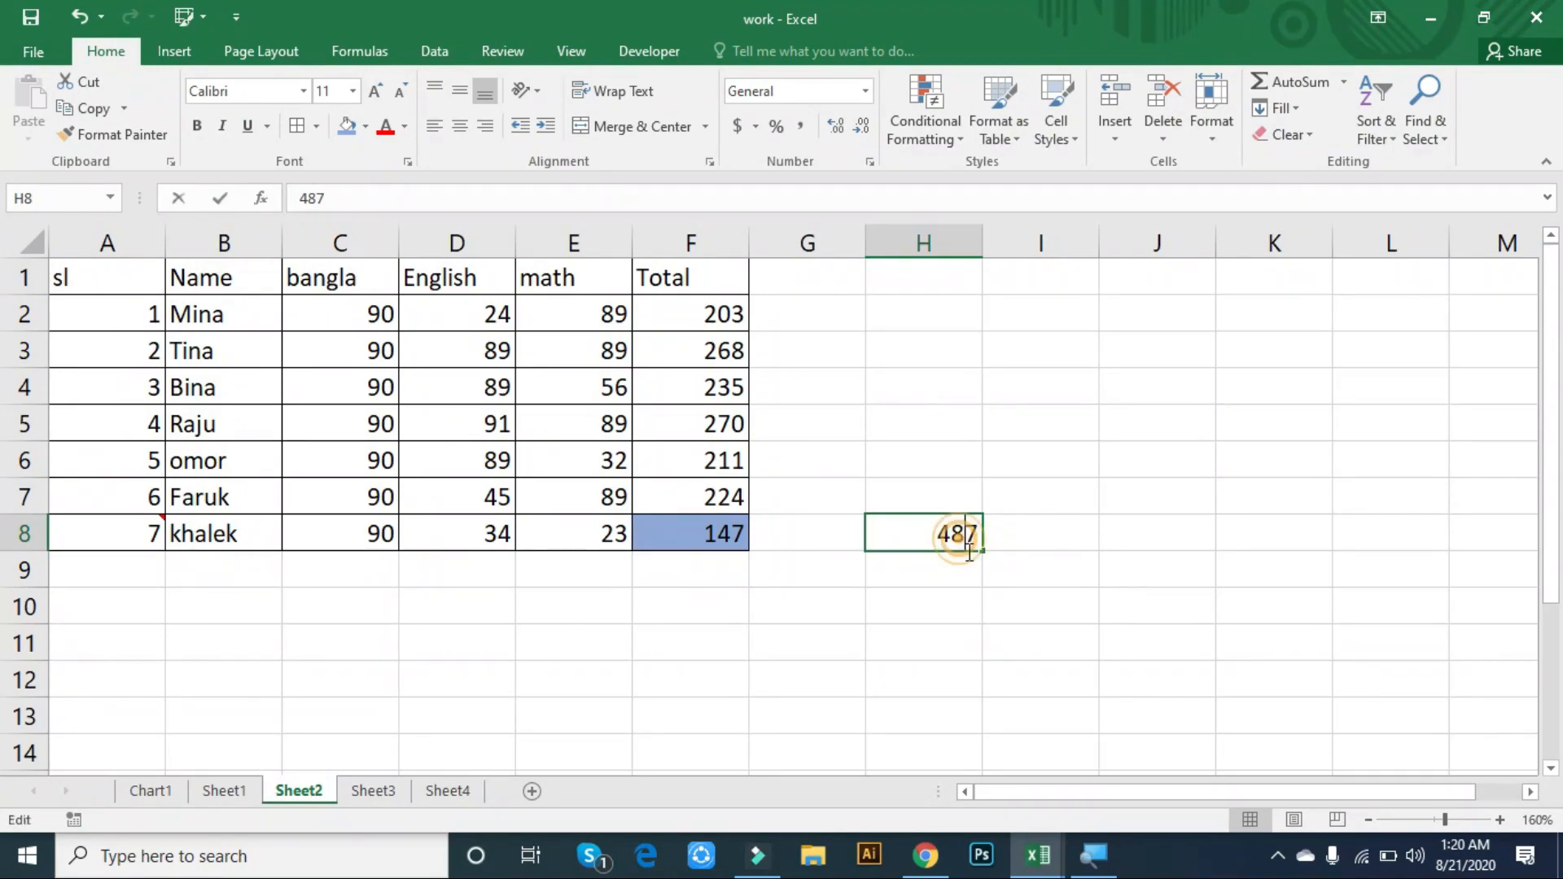
{"action": "left_click", "coordinate": [915, 577]}
{"action": "left_click", "coordinate": [926, 529]}
{"action": "left_click", "coordinate": [936, 603]}
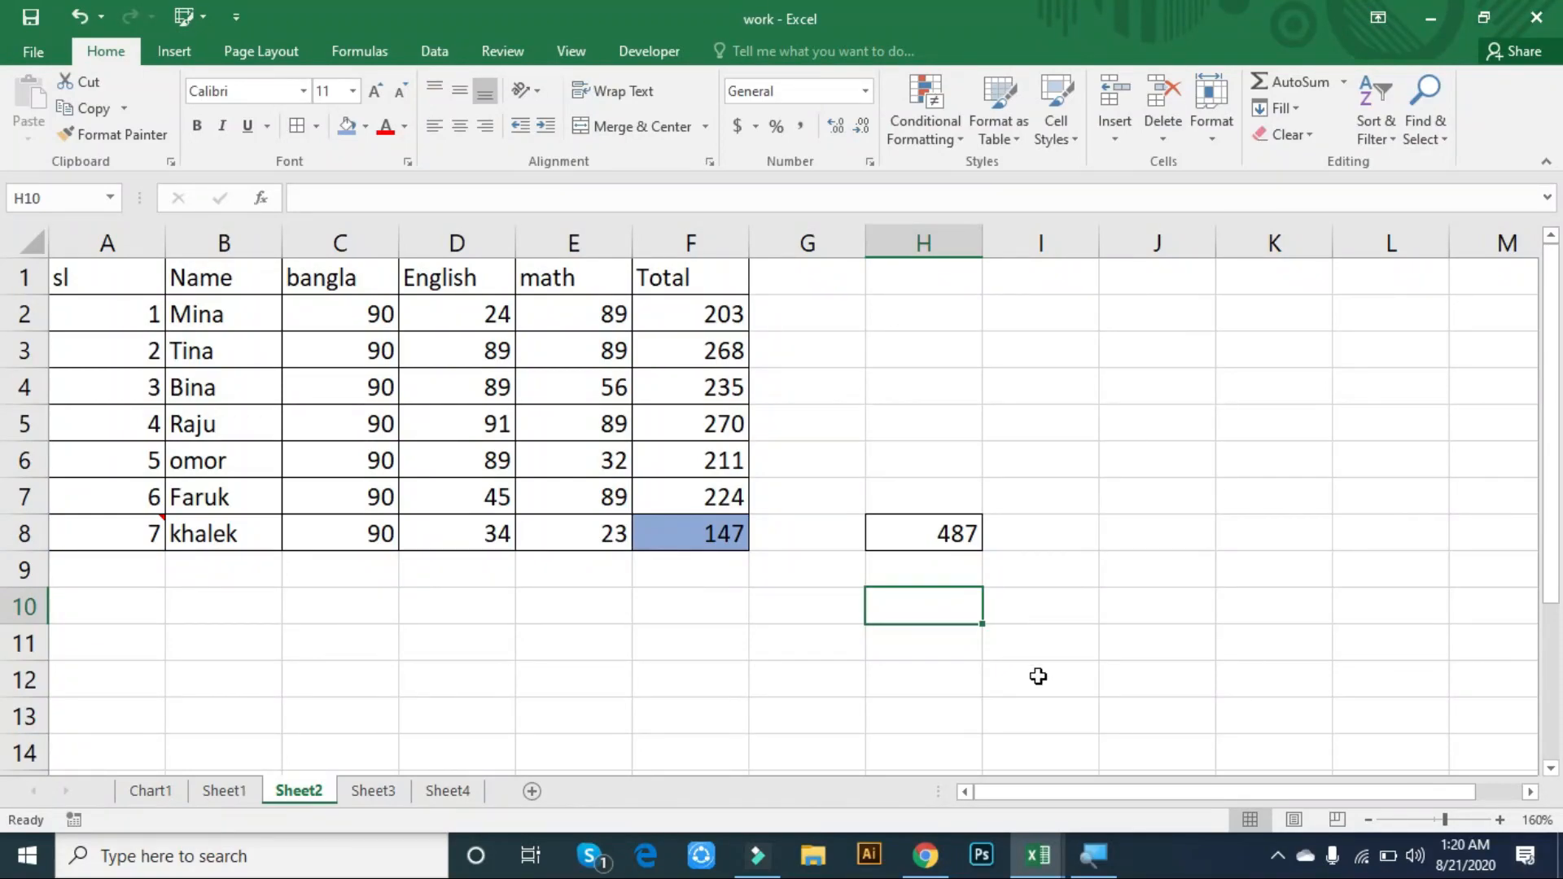
- Add an outline border around the empty range H2:L7
{"action": "left_click_drag", "start_coordinate": [1250, 434], "coordinate": [1335, 492]}
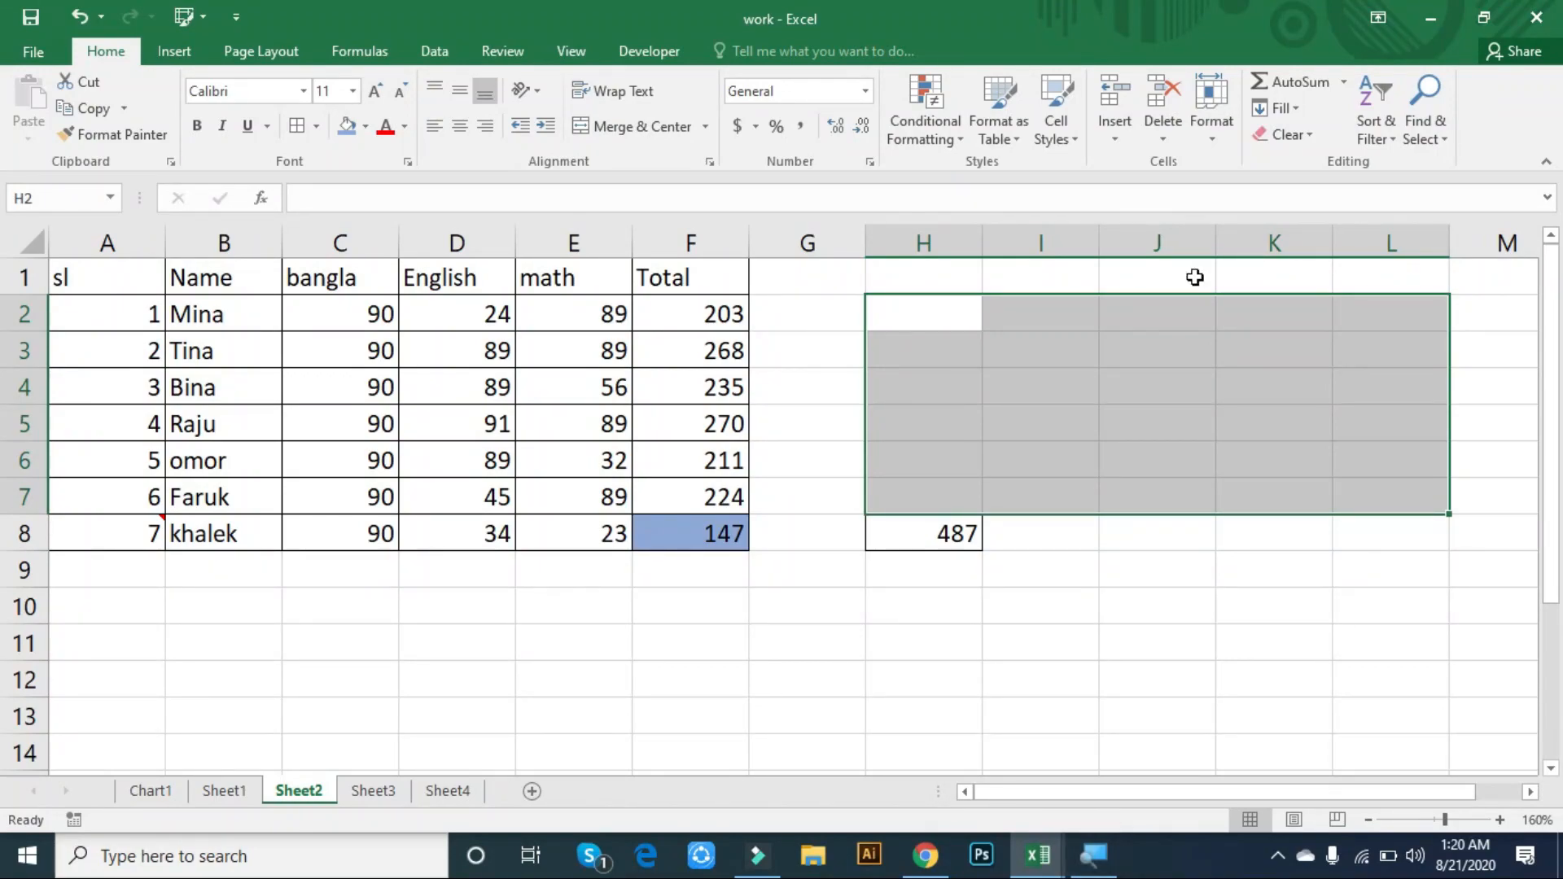
{"action": "left_click", "coordinate": [1186, 579]}
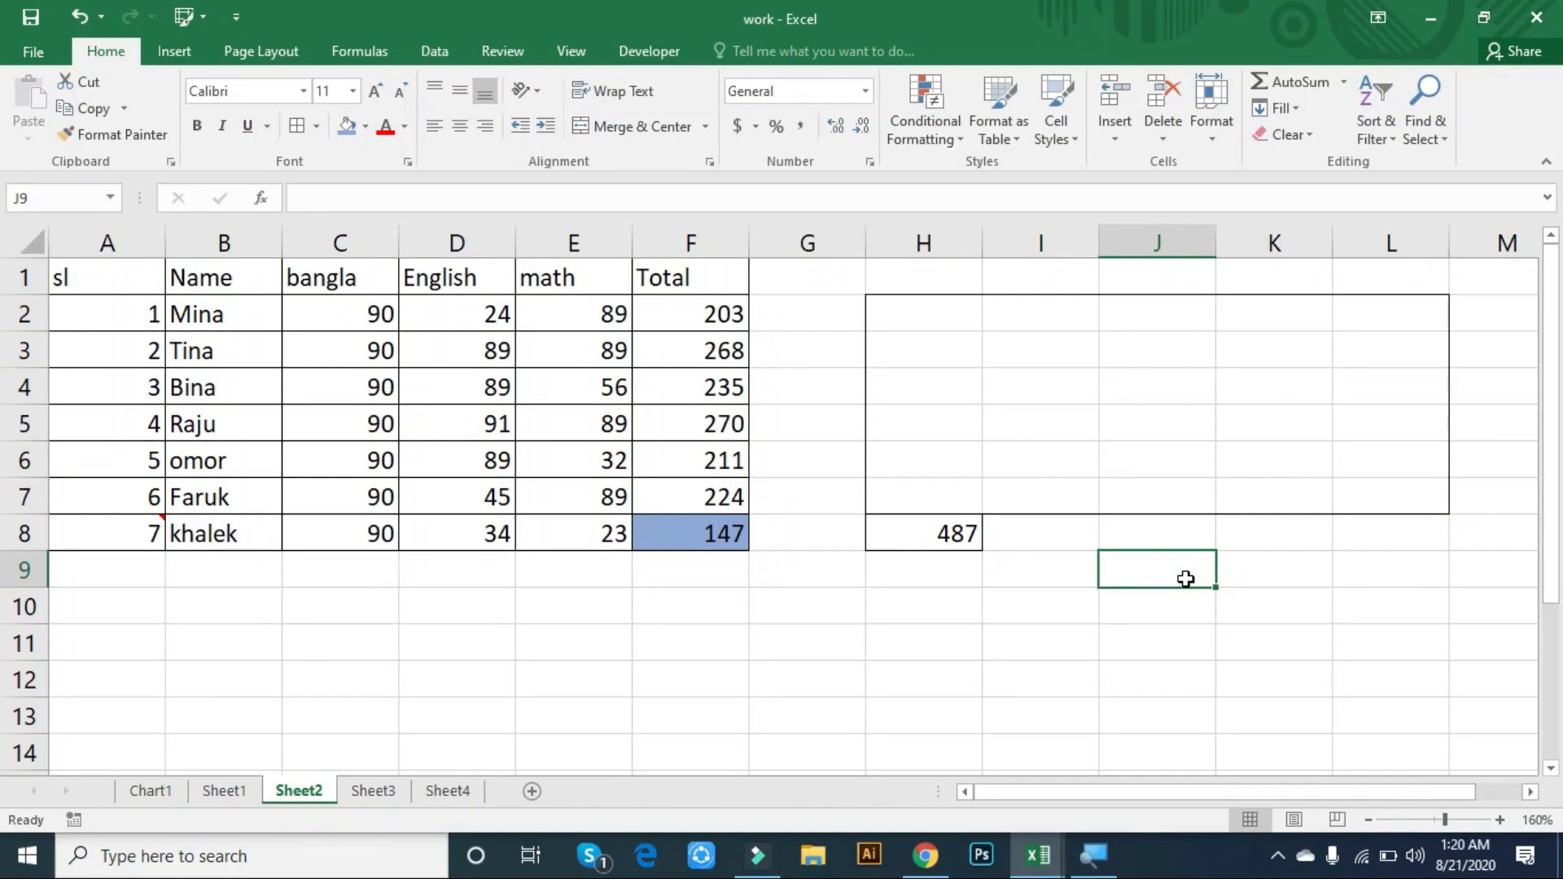
{"action": "left_click", "coordinate": [943, 507]}
{"action": "left_click", "coordinate": [943, 522]}
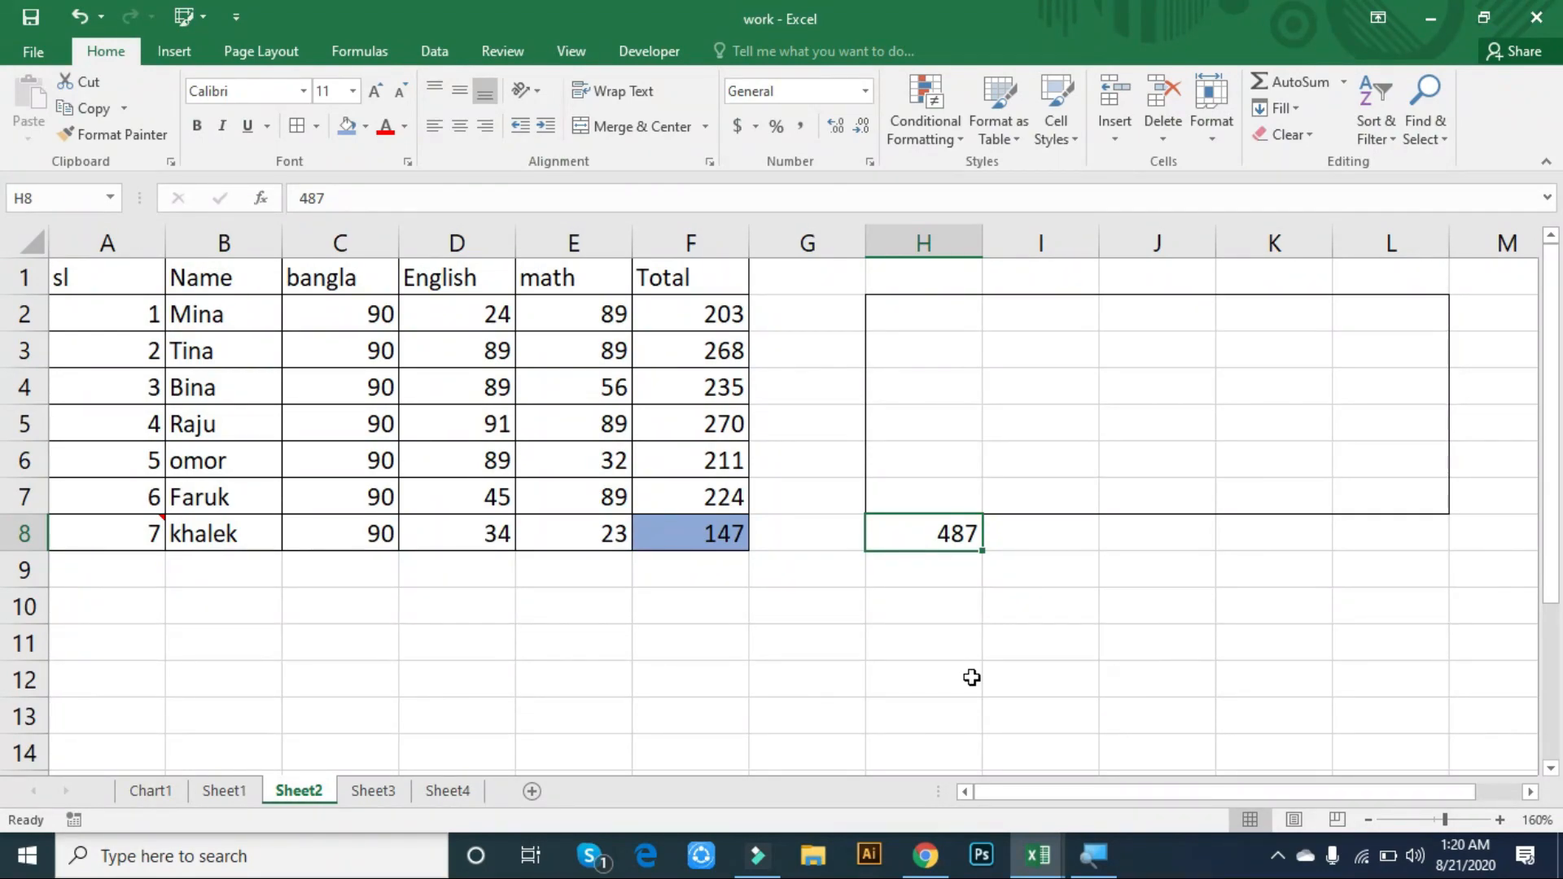
- Hide row 8 and unhide it again
{"action": "left_click", "coordinate": [904, 536]}
{"action": "key", "text": "ctrl+9"}
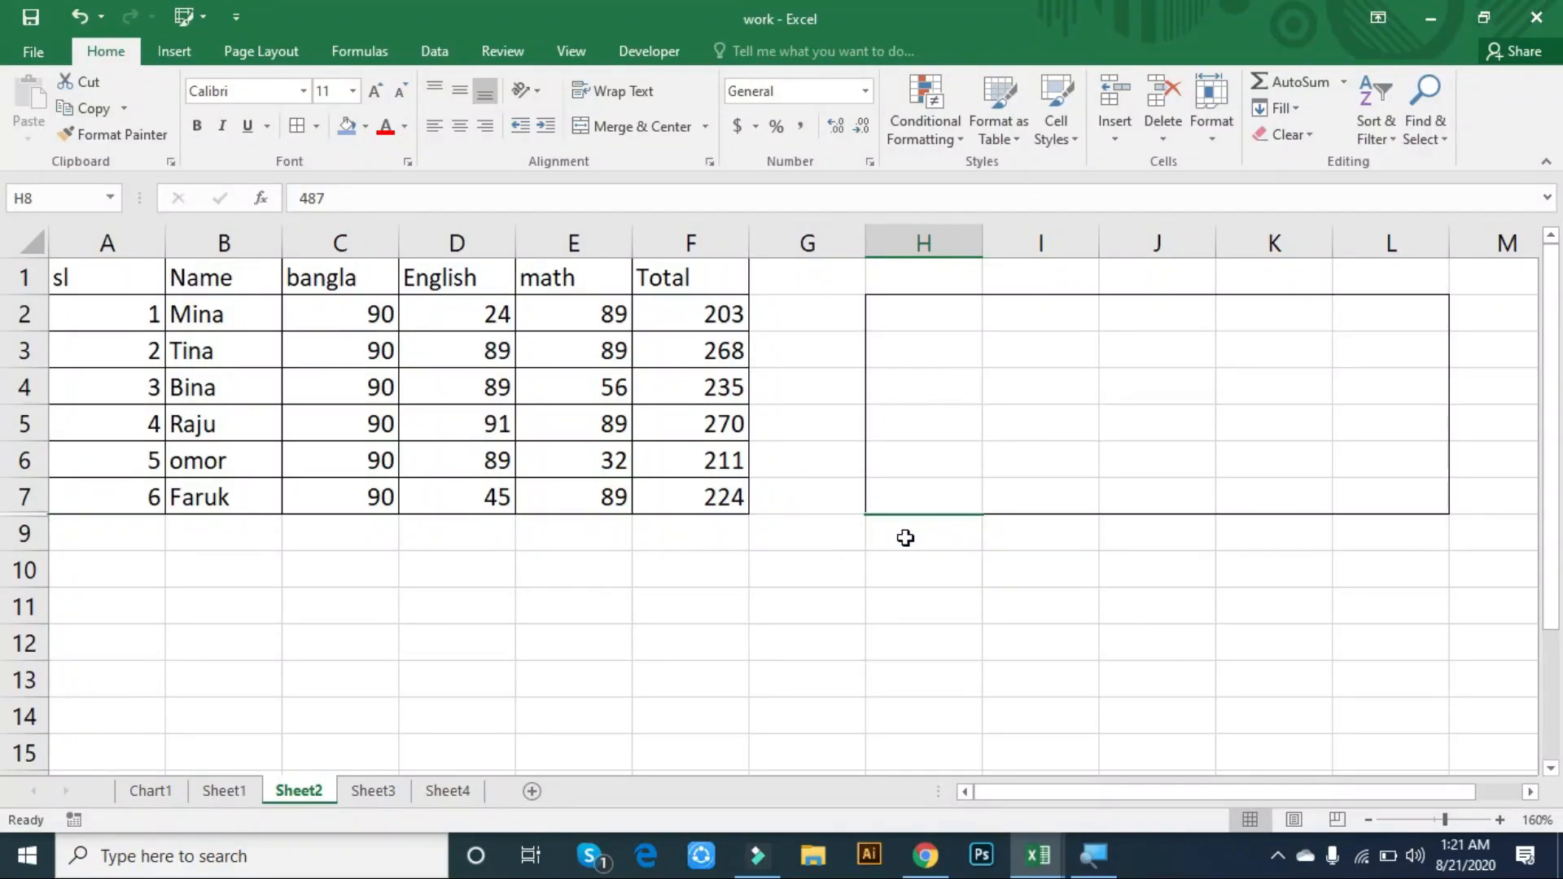
{"action": "key", "text": "ctrl+shift+9"}
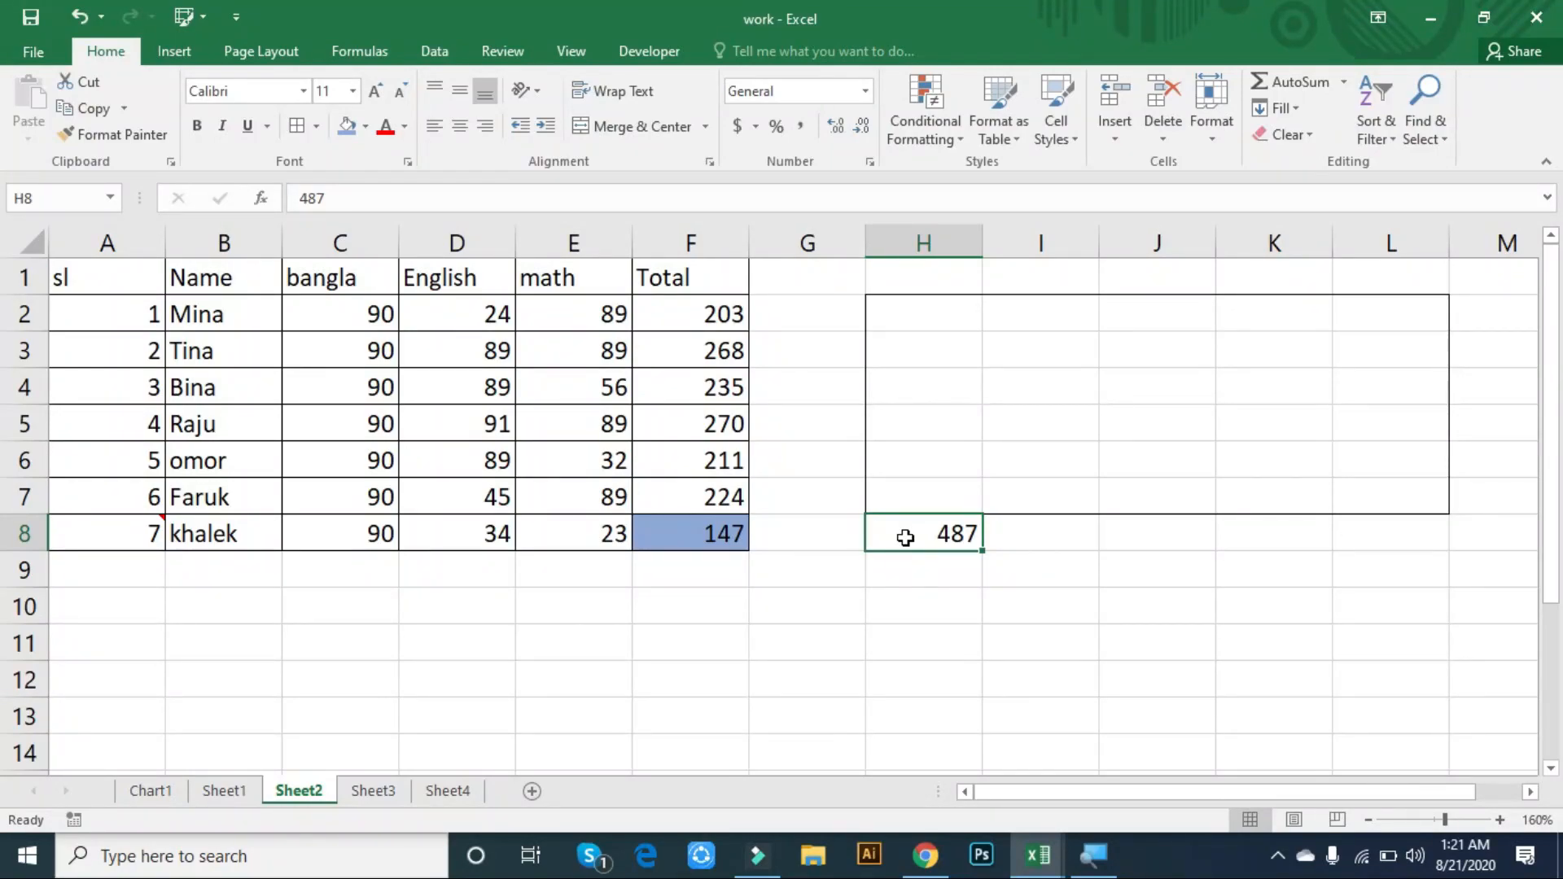
- Hide all rows while the entire Total column is selected and undo it, two times in a row
{"action": "left_click", "coordinate": [678, 239]}
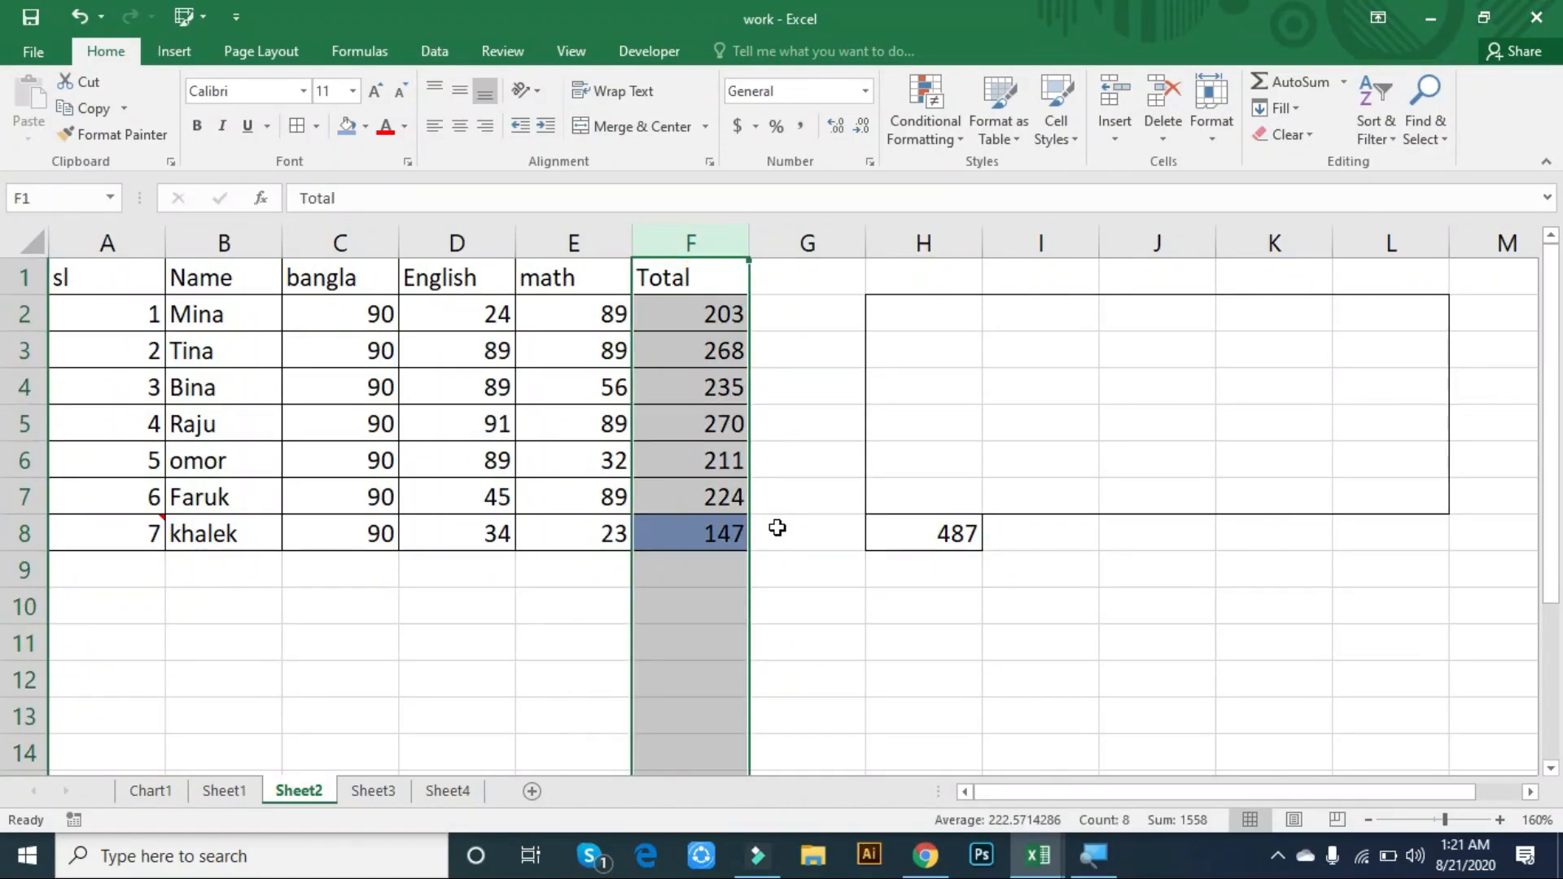
{"action": "key", "text": "ctrl+9"}
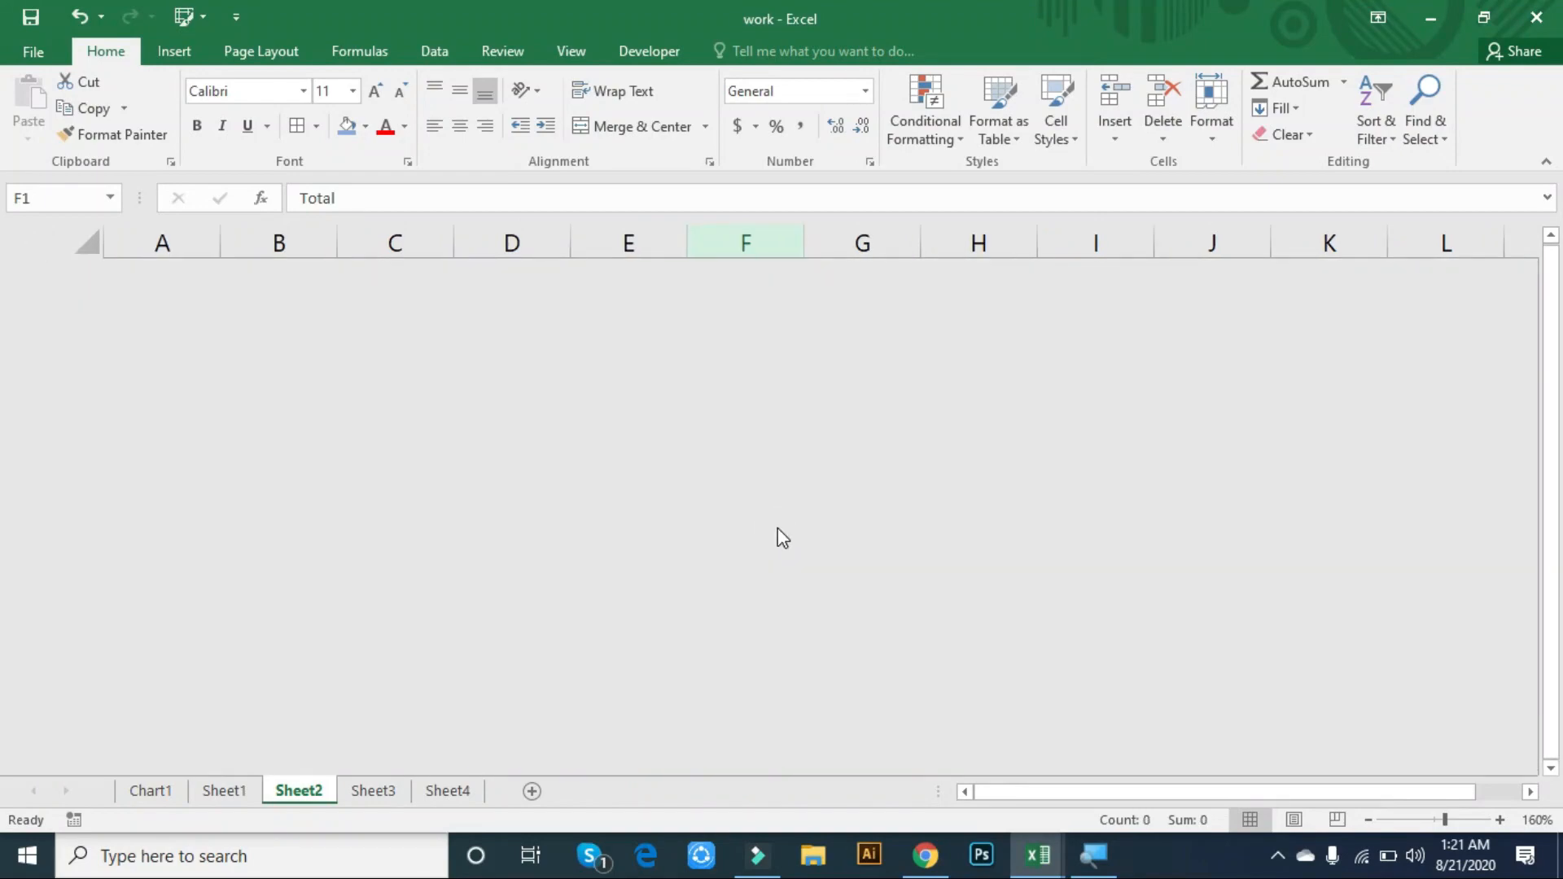
{"action": "key", "text": "ctrl+z"}
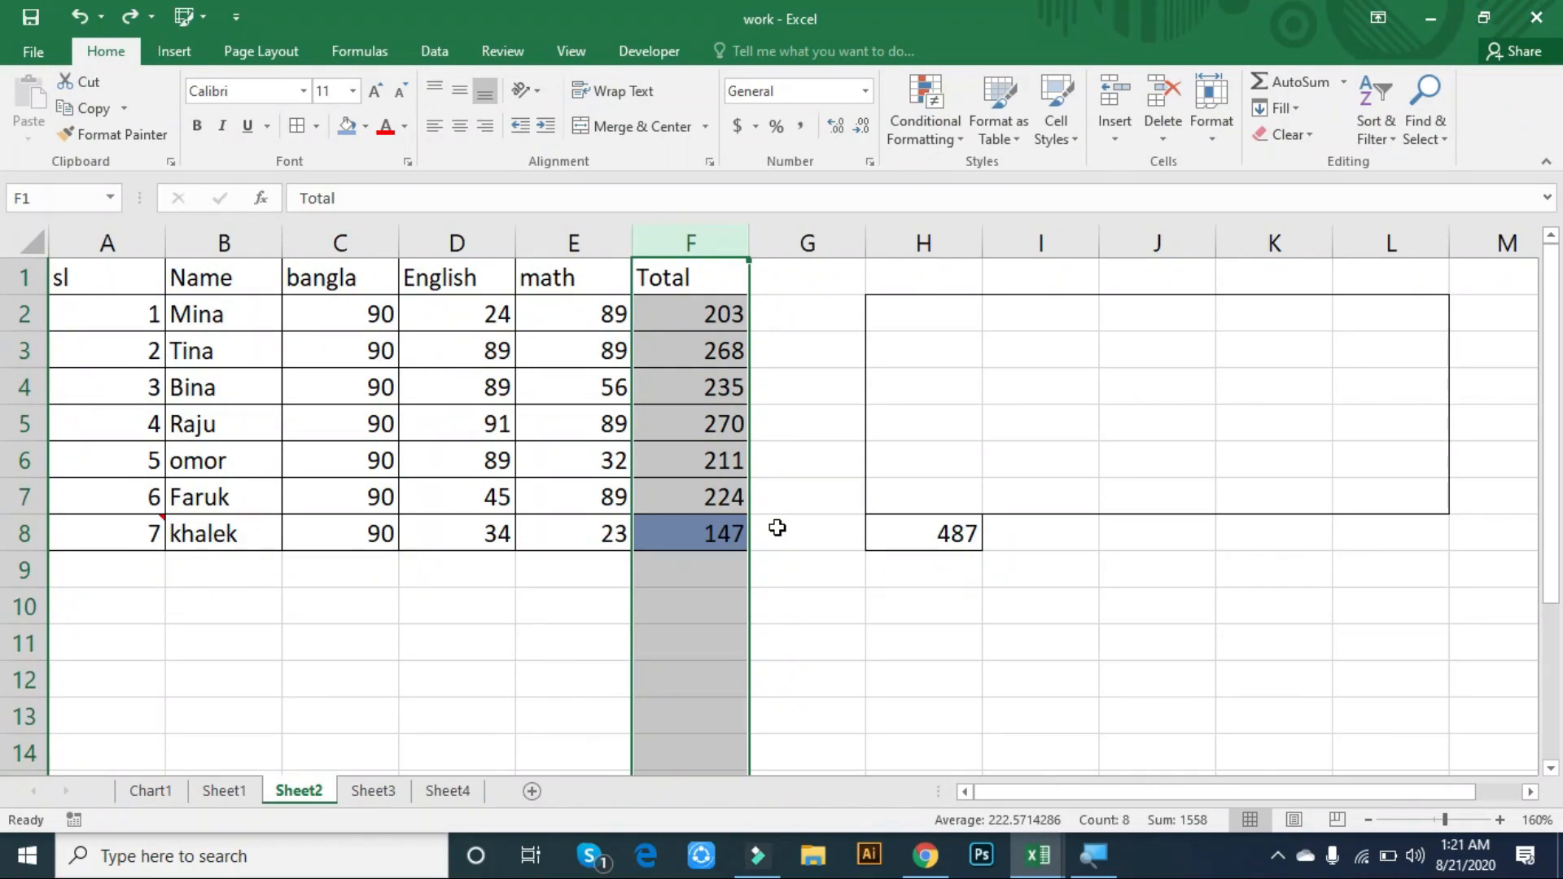
{"action": "key", "text": "ctrl+9"}
{"action": "key", "text": "ctrl+z"}
- Hide column F, the Total column, and undo the hiding
{"action": "right_click", "coordinate": [685, 469]}
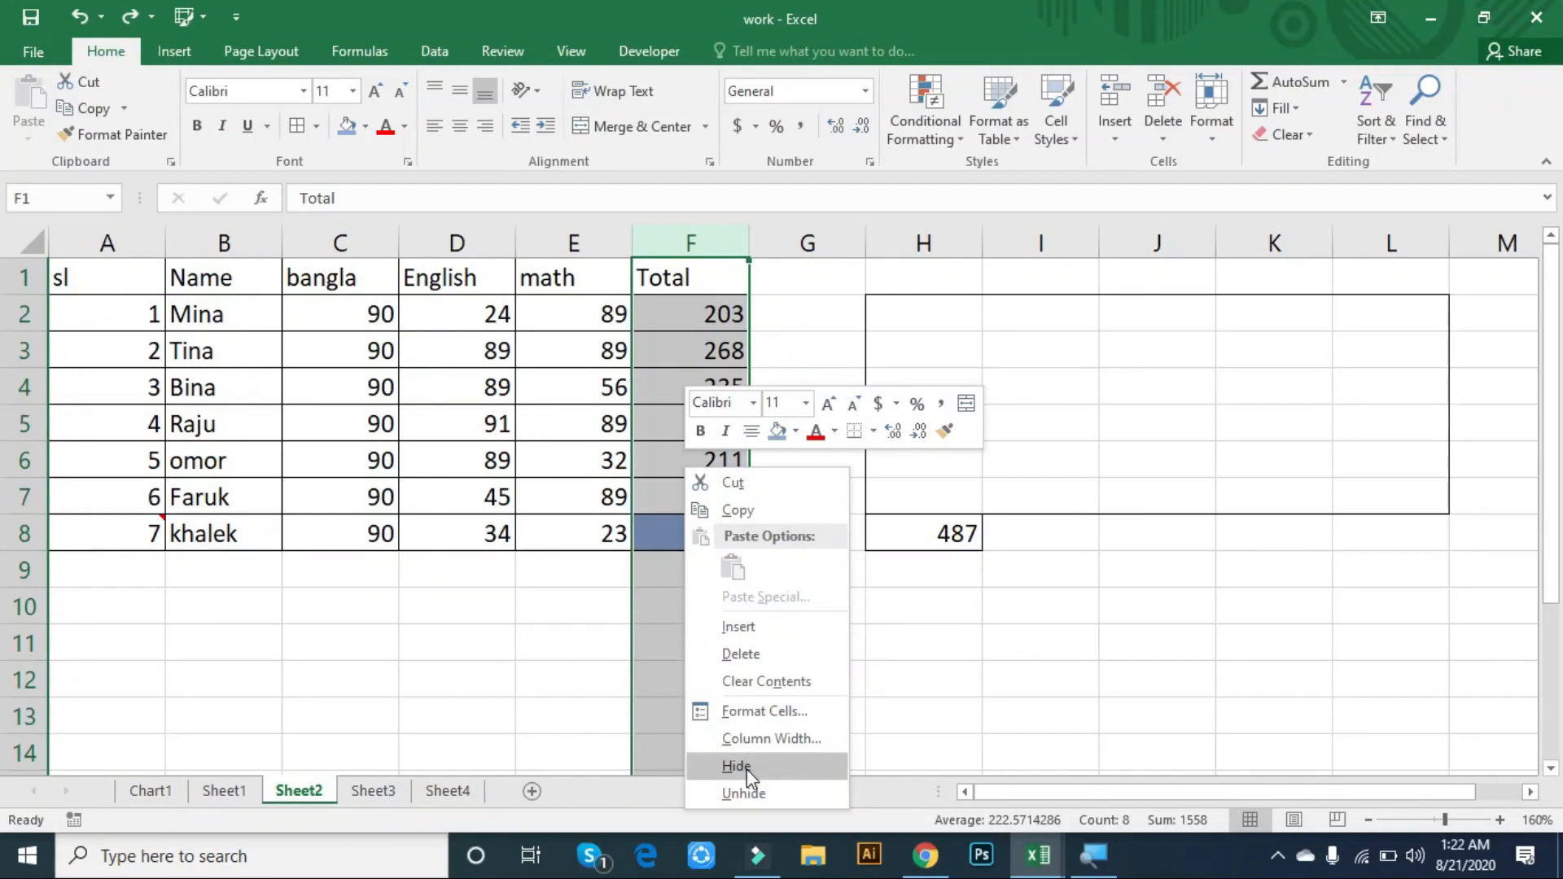
{"action": "key", "text": "Escape"}
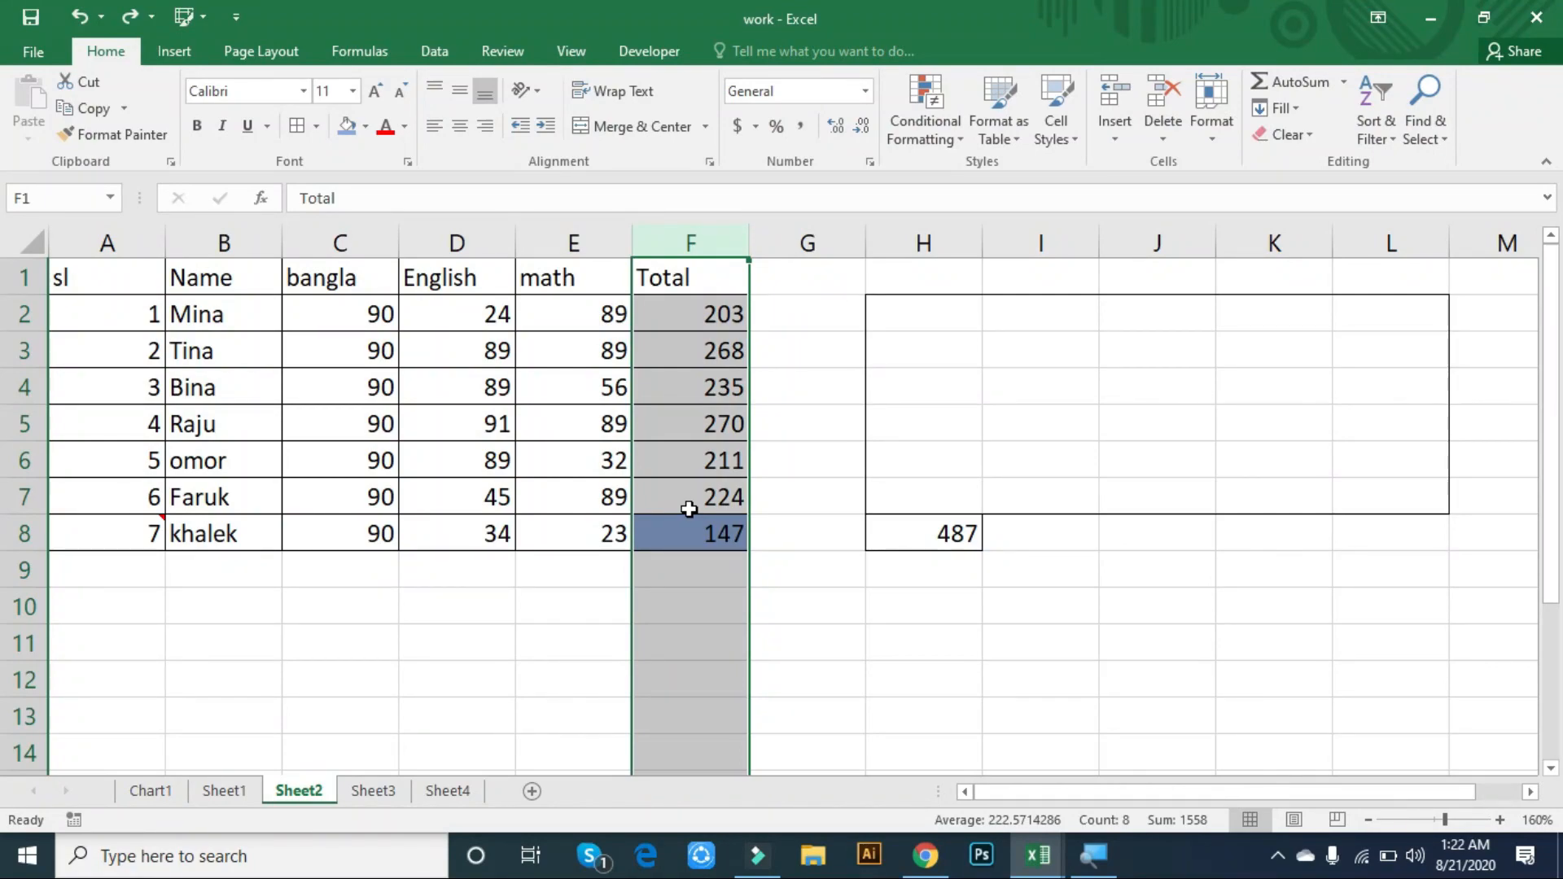
{"action": "key", "text": "ctrl+0"}
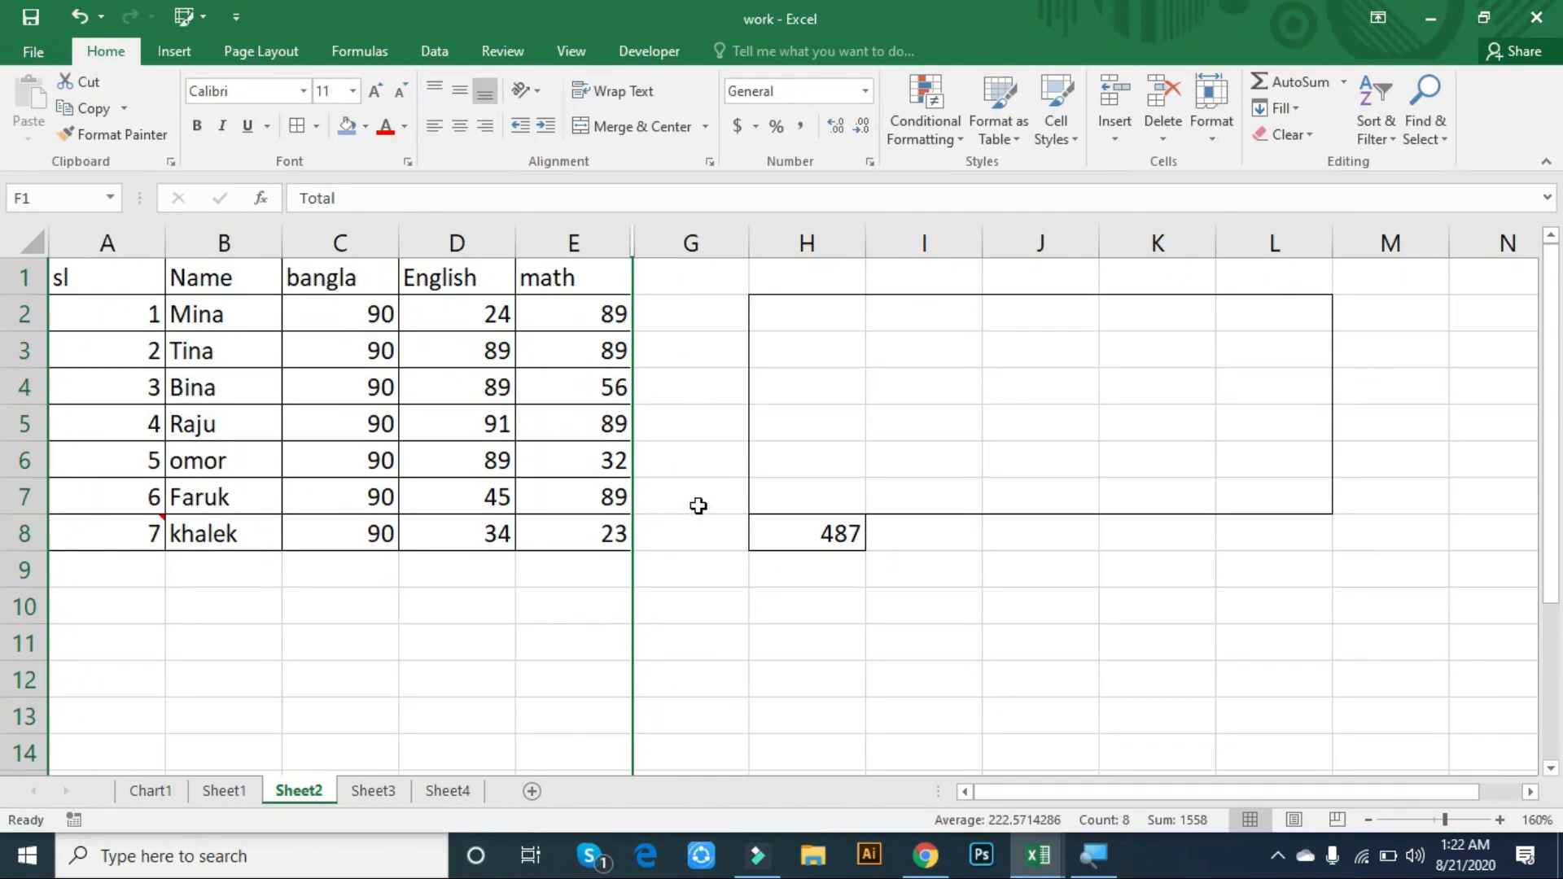
{"action": "key", "text": "ctrl+z"}
- Open the Format Cells dialog for cell F5 to view its number categories and cancel it
{"action": "left_click", "coordinate": [661, 432]}
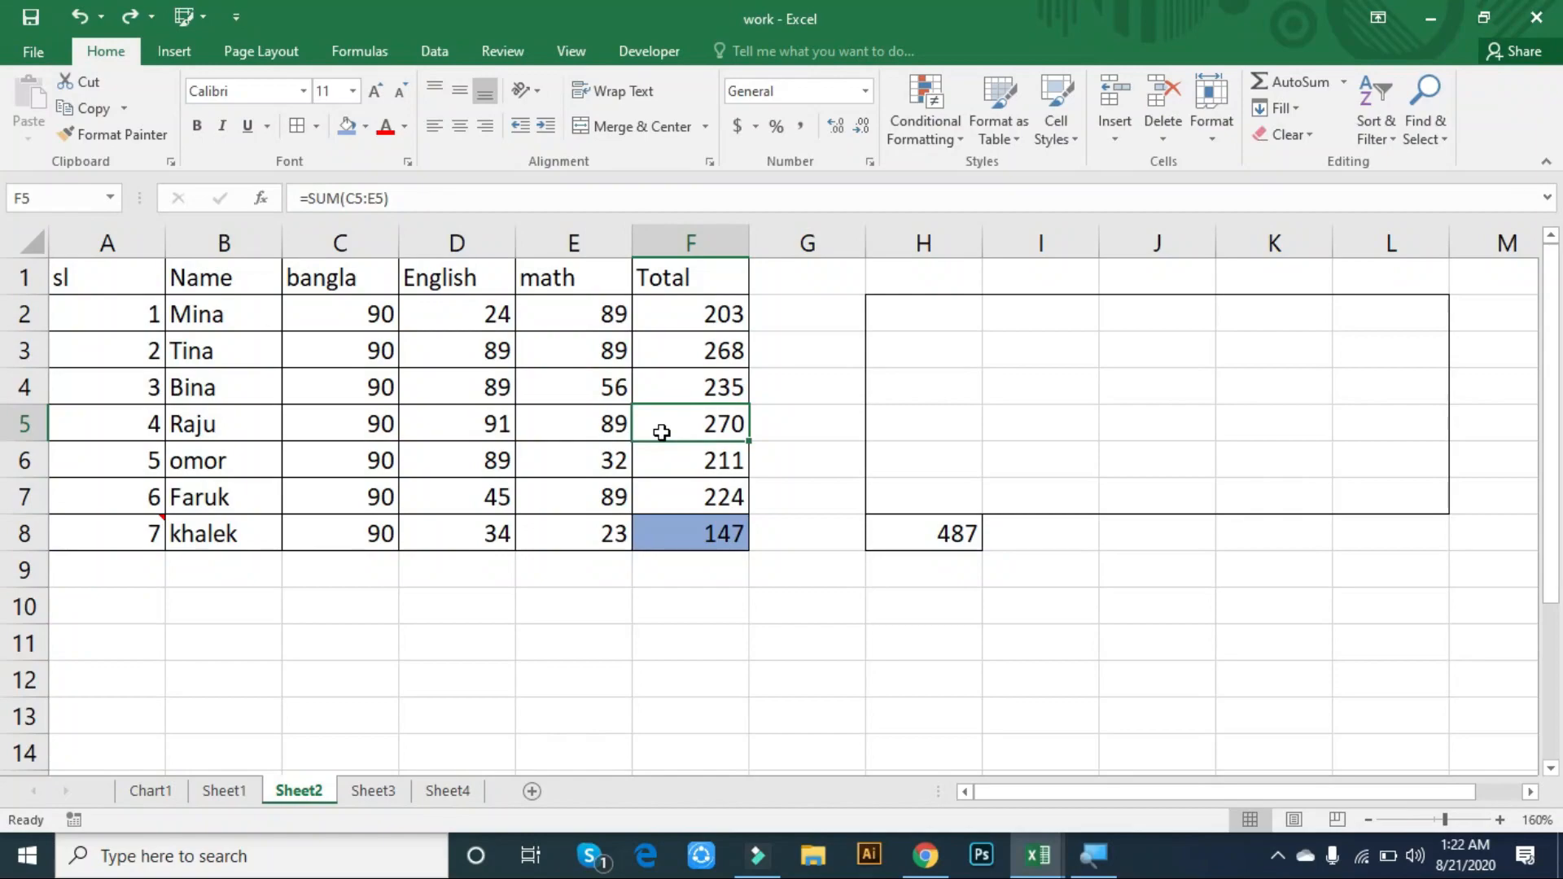
{"action": "key", "text": "ctrl+1"}
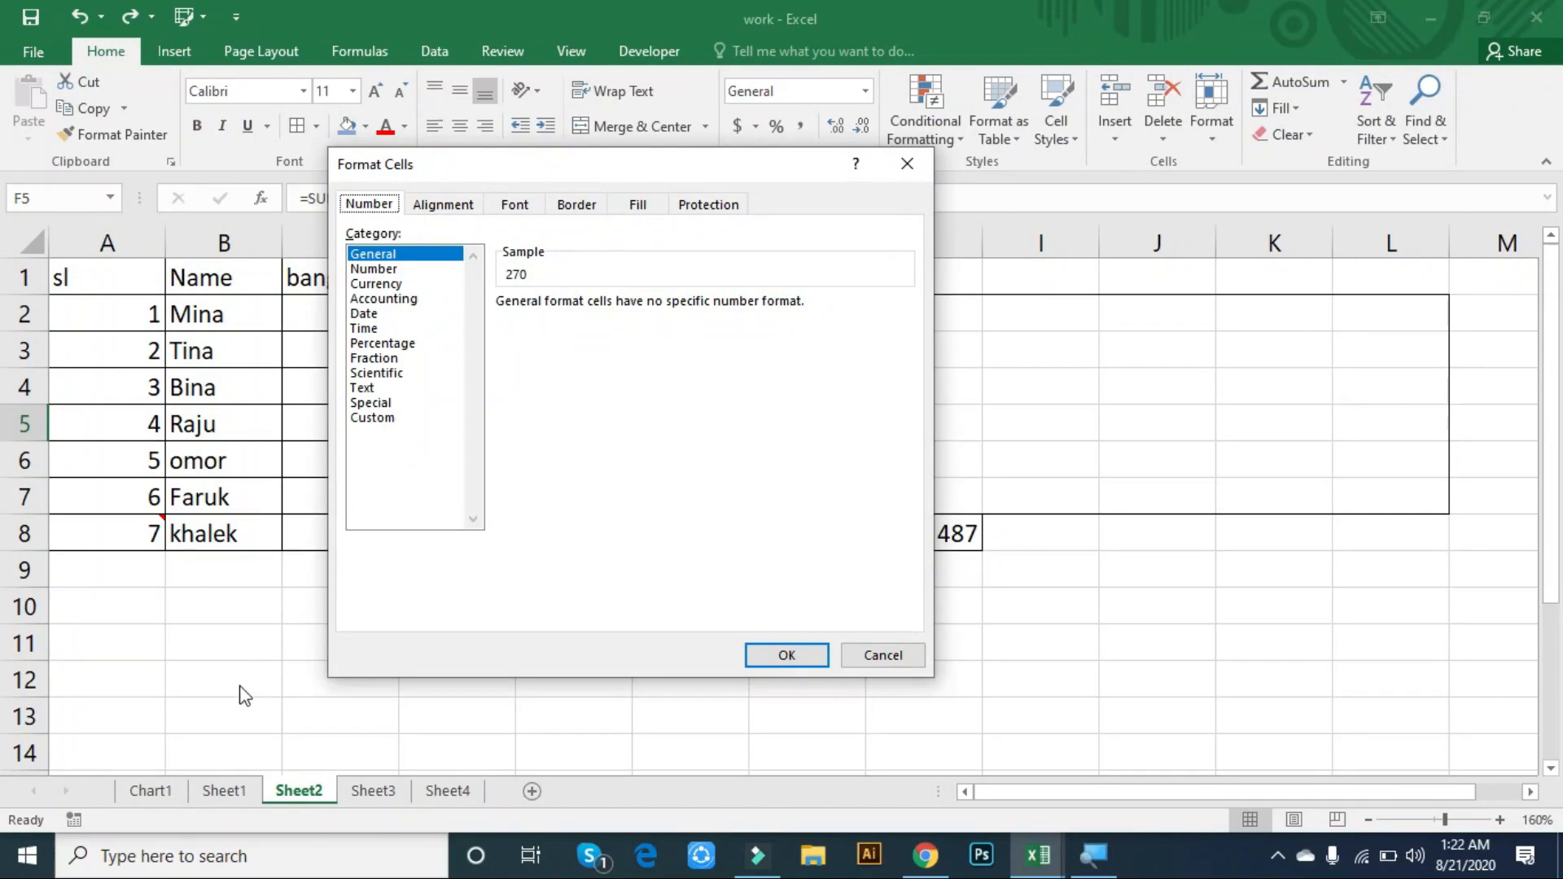
{"action": "left_click", "coordinate": [901, 654]}
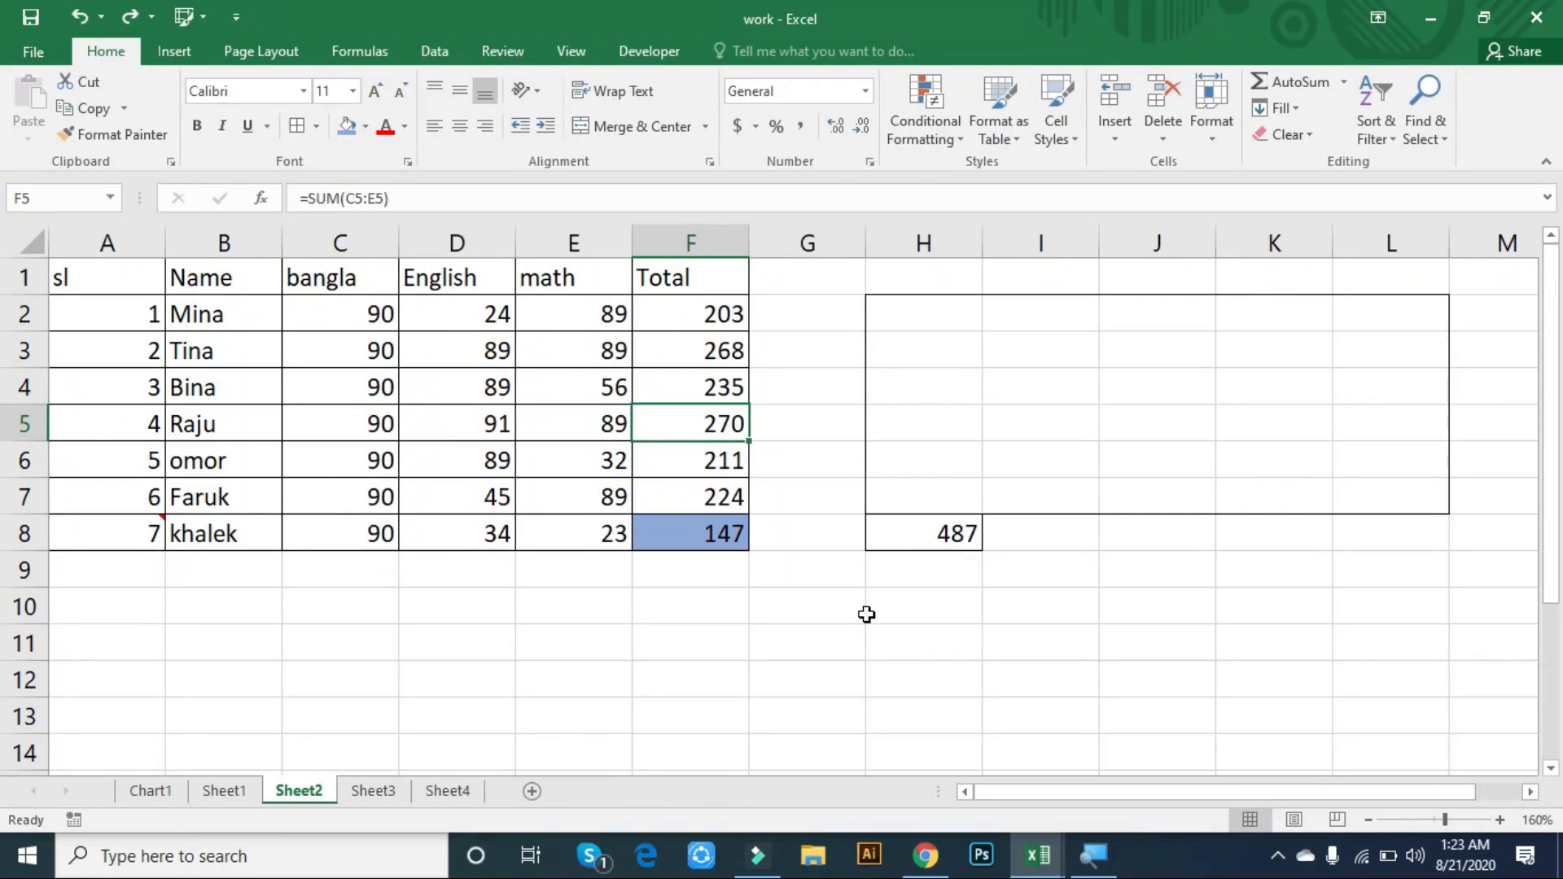
- Apply strikethrough to the 487 in cell H8 and remove it again
{"action": "left_click", "coordinate": [723, 531]}
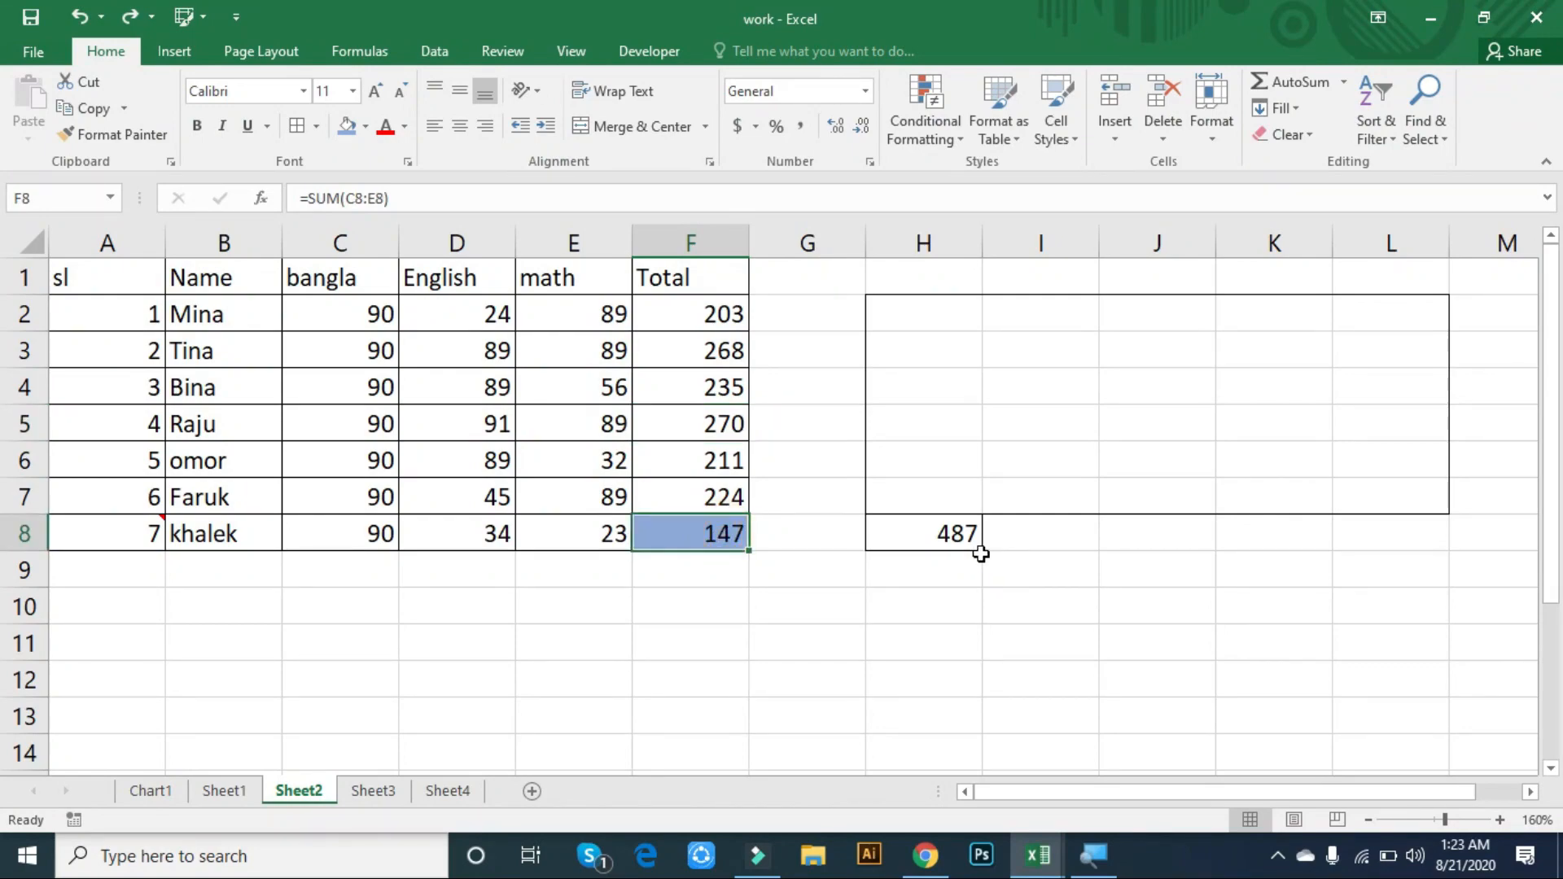
{"action": "left_click", "coordinate": [951, 536]}
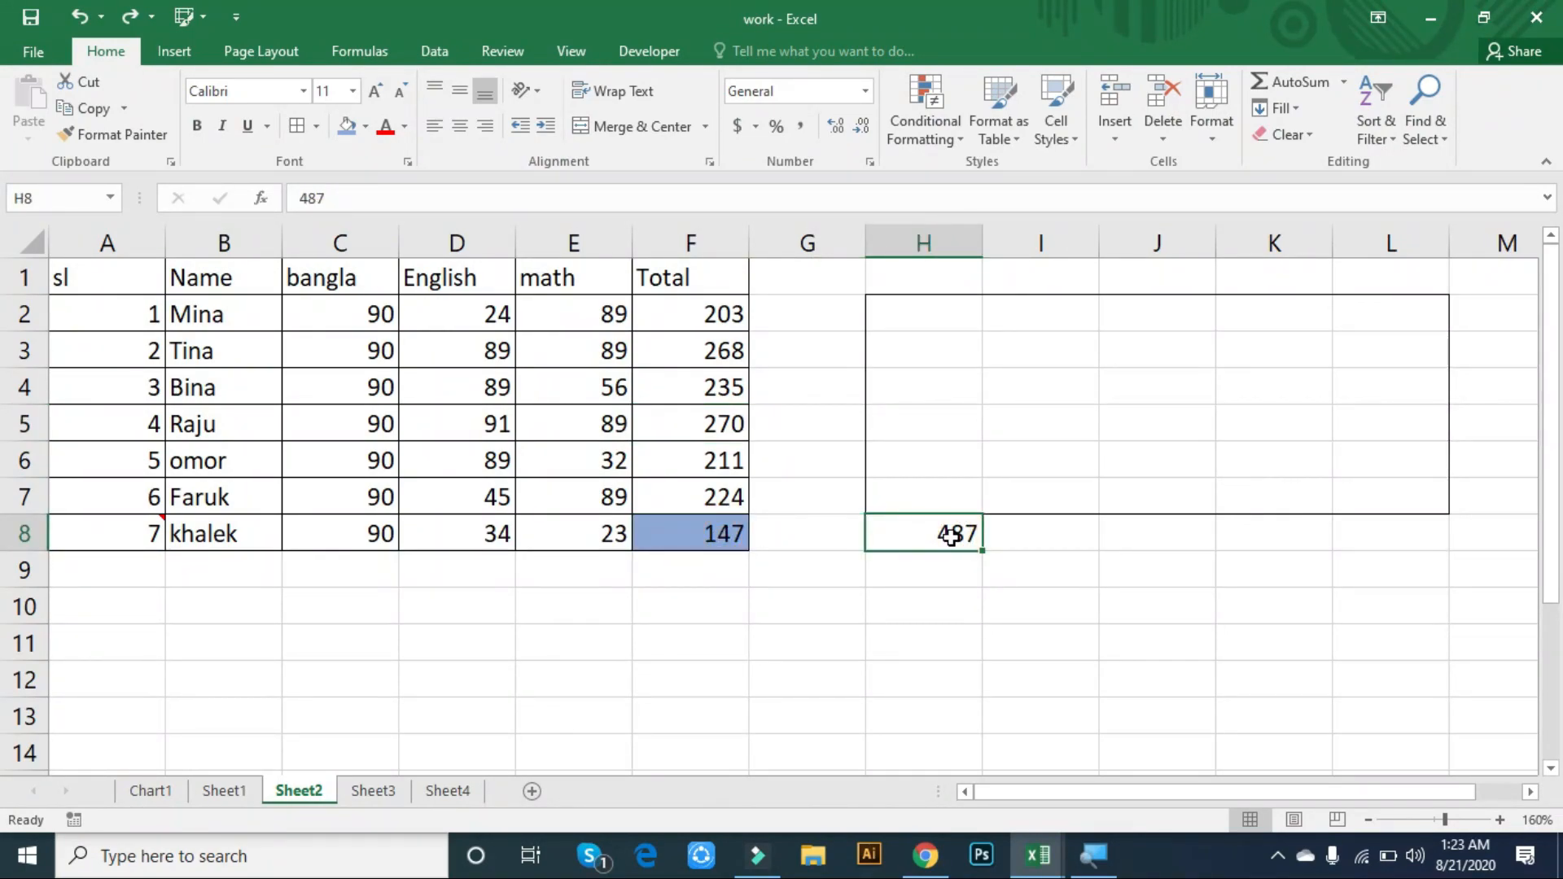
{"action": "key", "text": "ctrl+5"}
{"action": "key", "text": "ctrl+5"}
- Cycle the number format of cell H8 through currency, percentage, two-decimal number and date, ending with time
{"action": "key", "text": "ctrl+shift+4"}
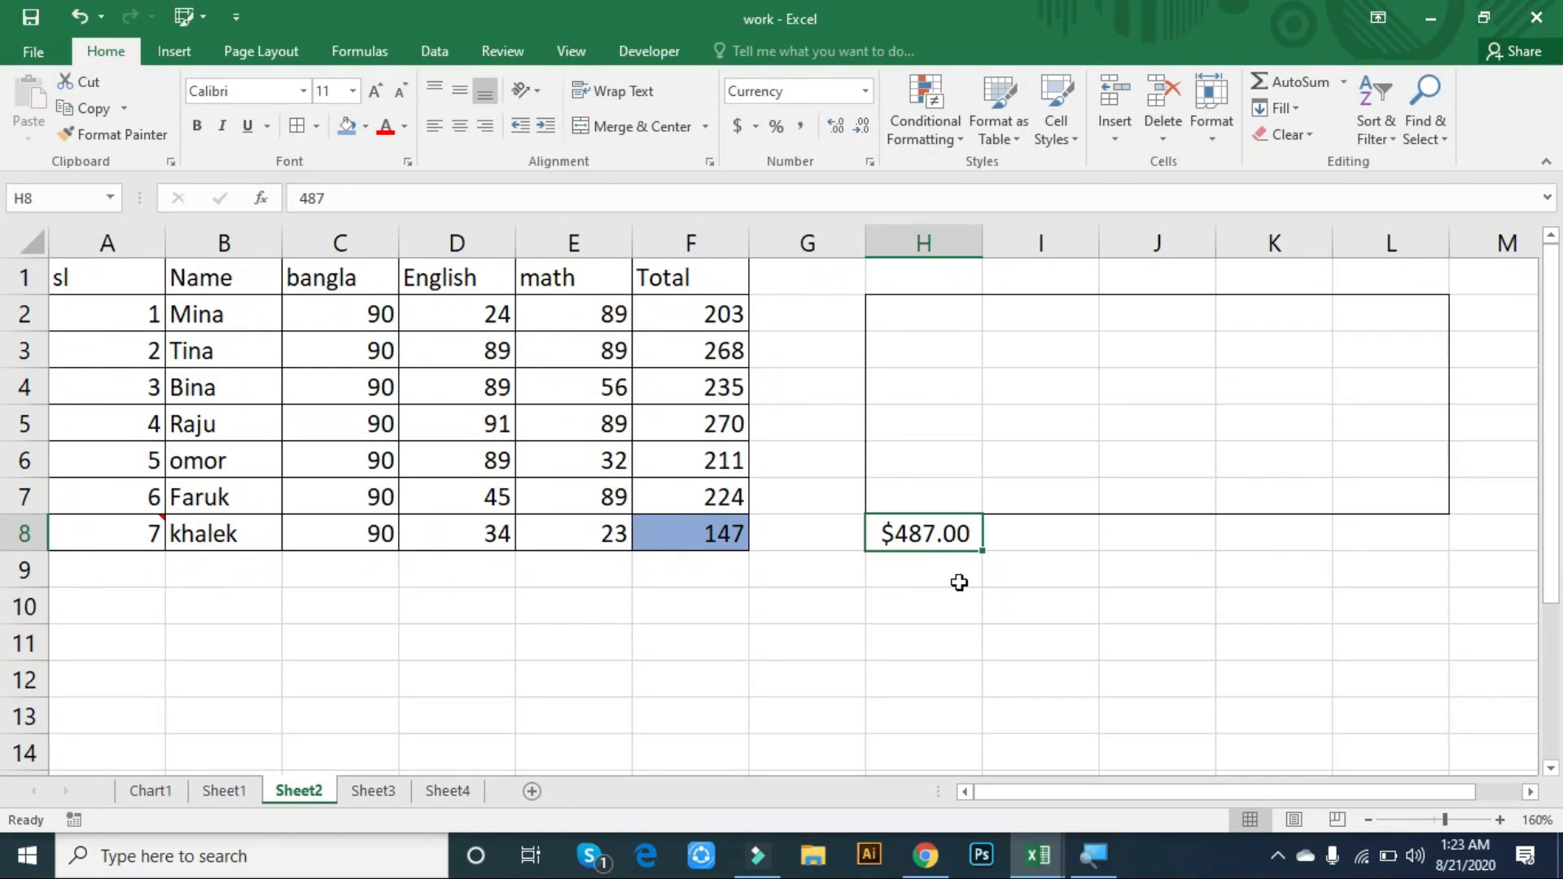
{"action": "key", "text": "ctrl+shift+5"}
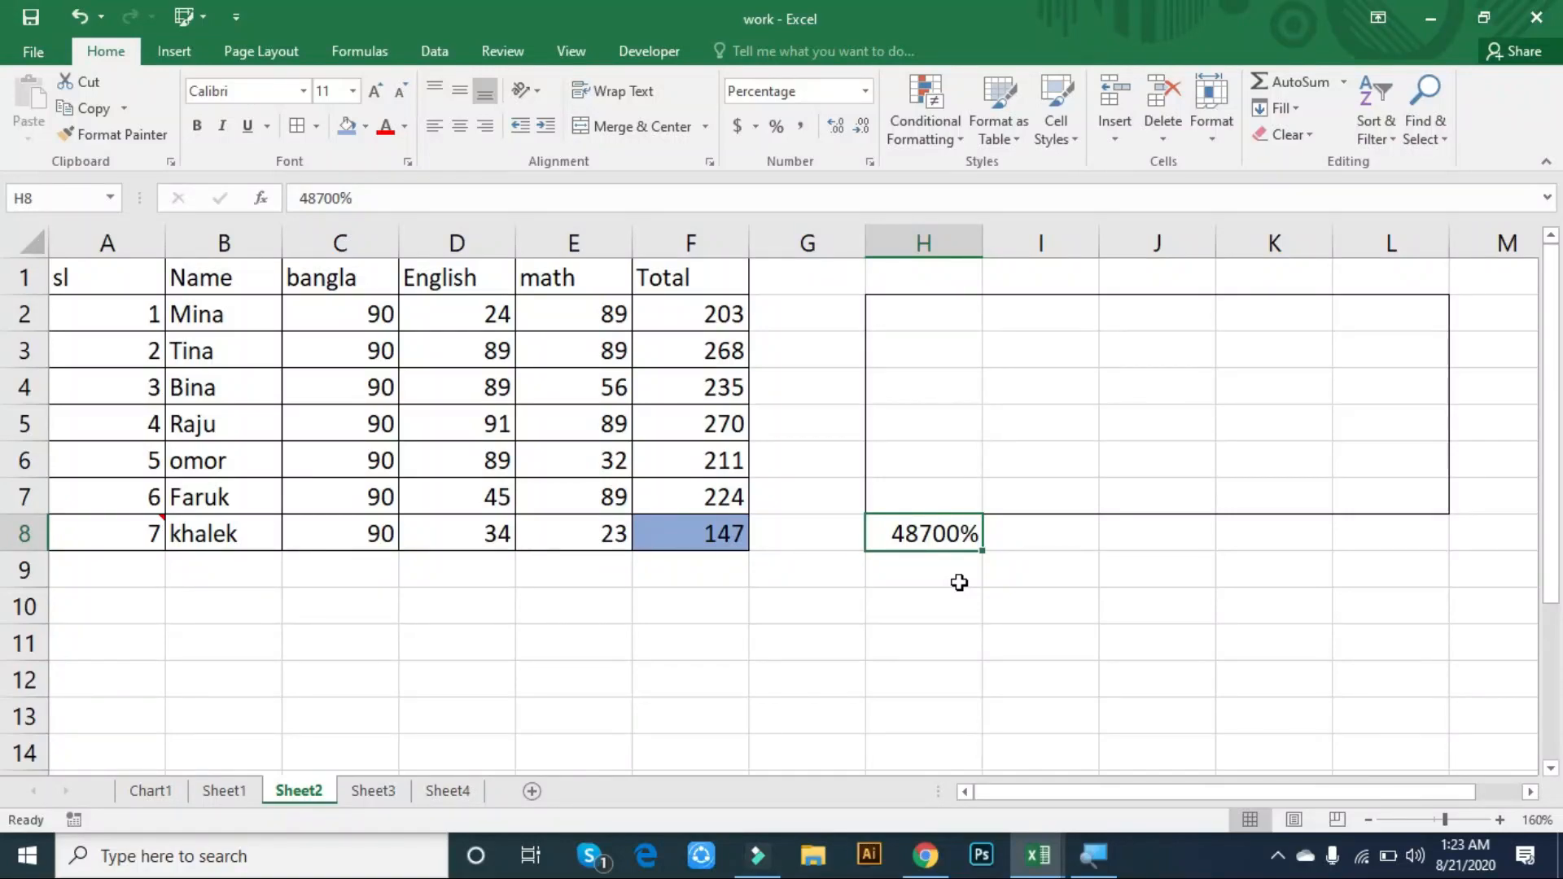
{"action": "key", "text": "ctrl+shift+1"}
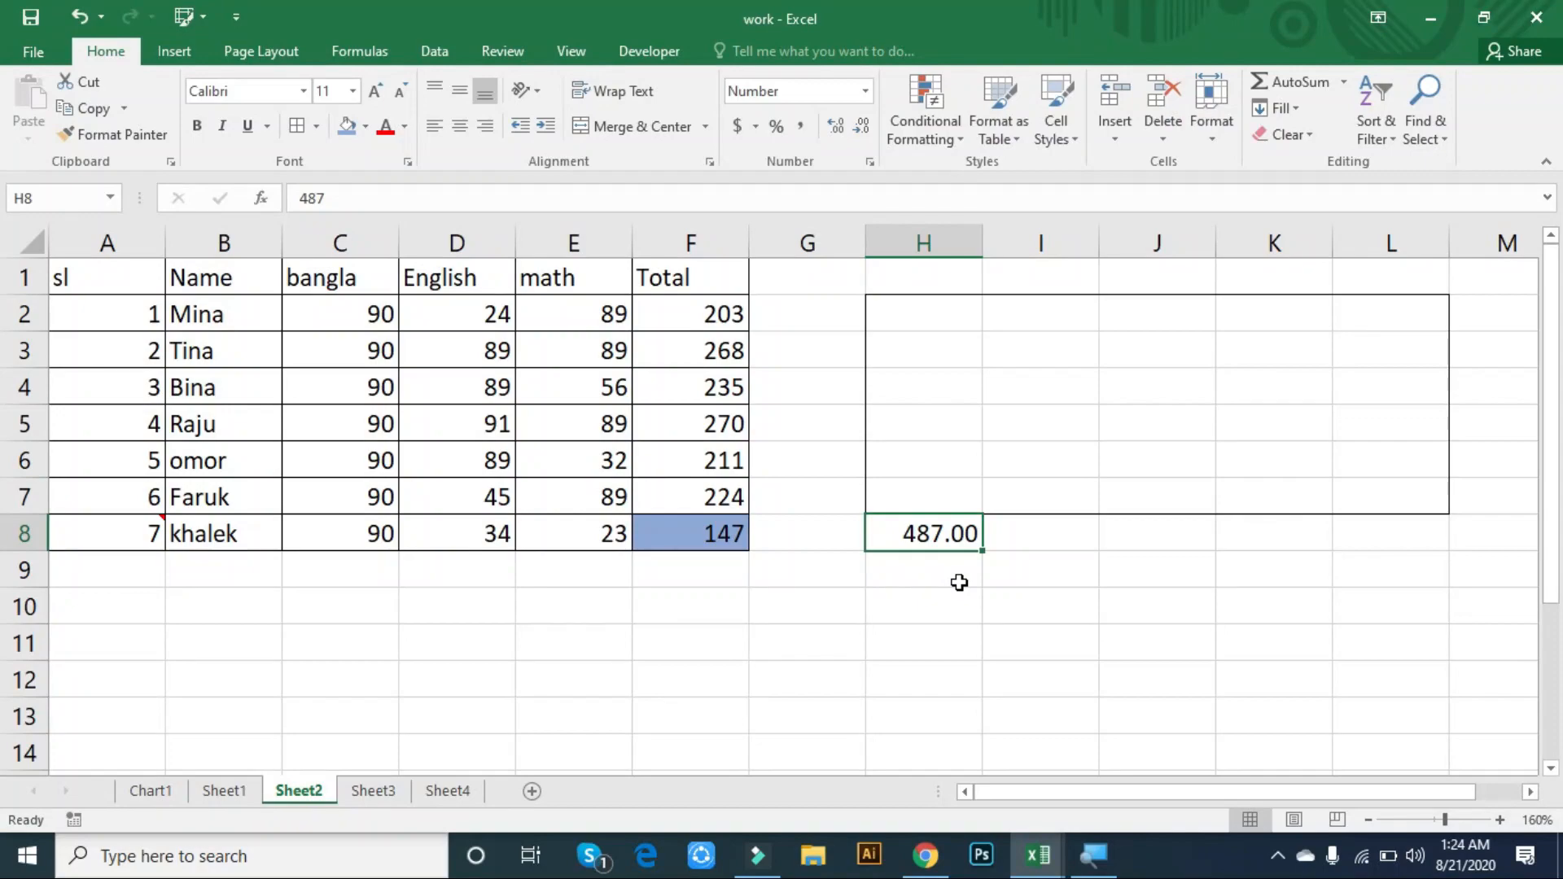
{"action": "key", "text": "ctrl+shift+3"}
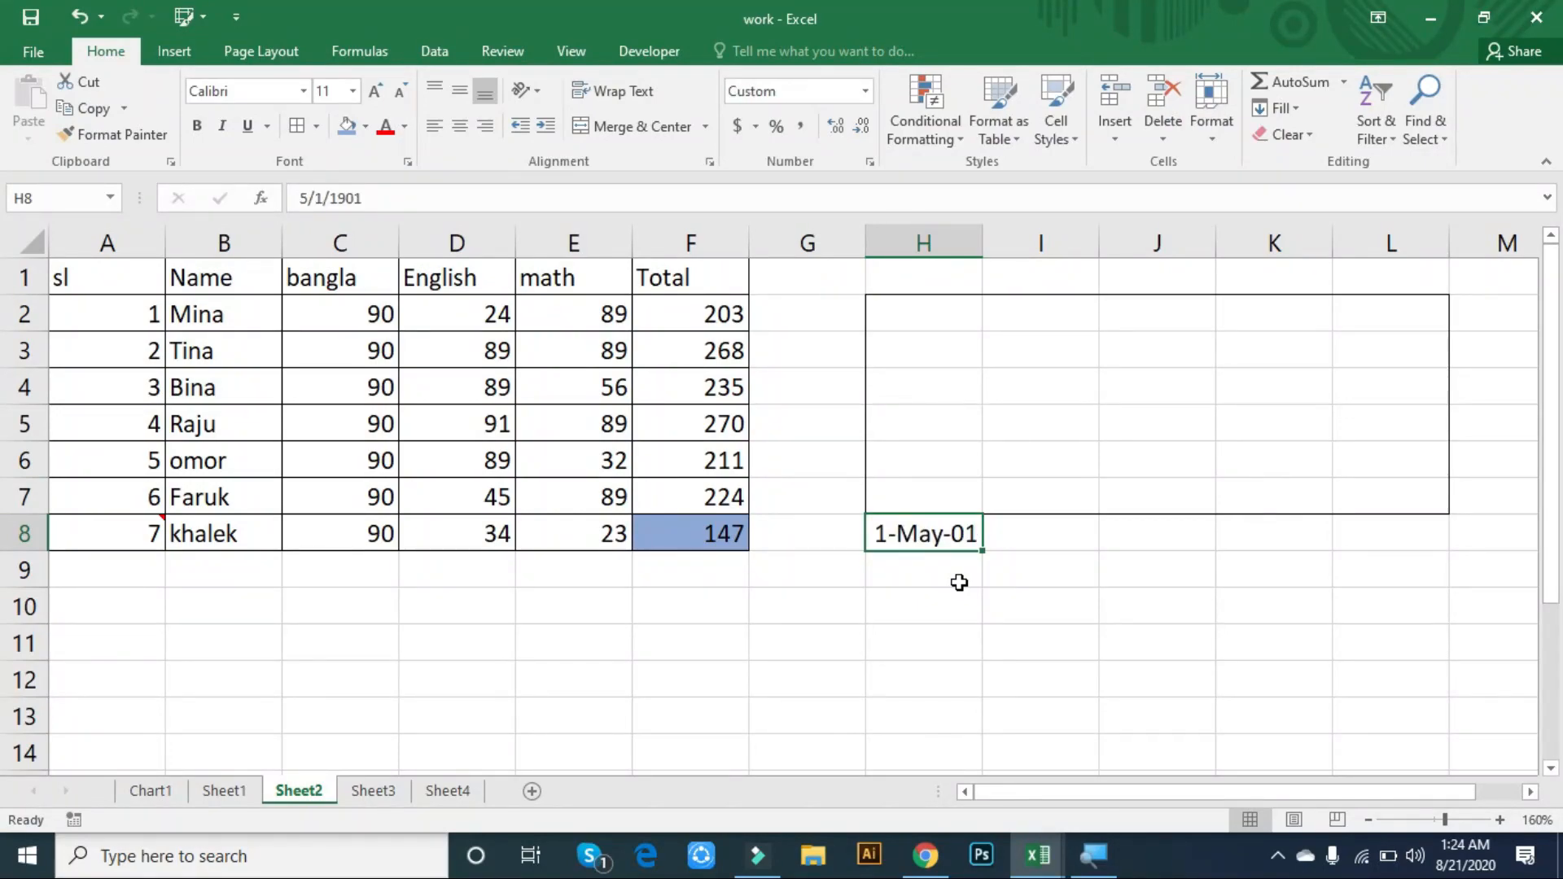
{"action": "key", "text": "ctrl+shift+2"}
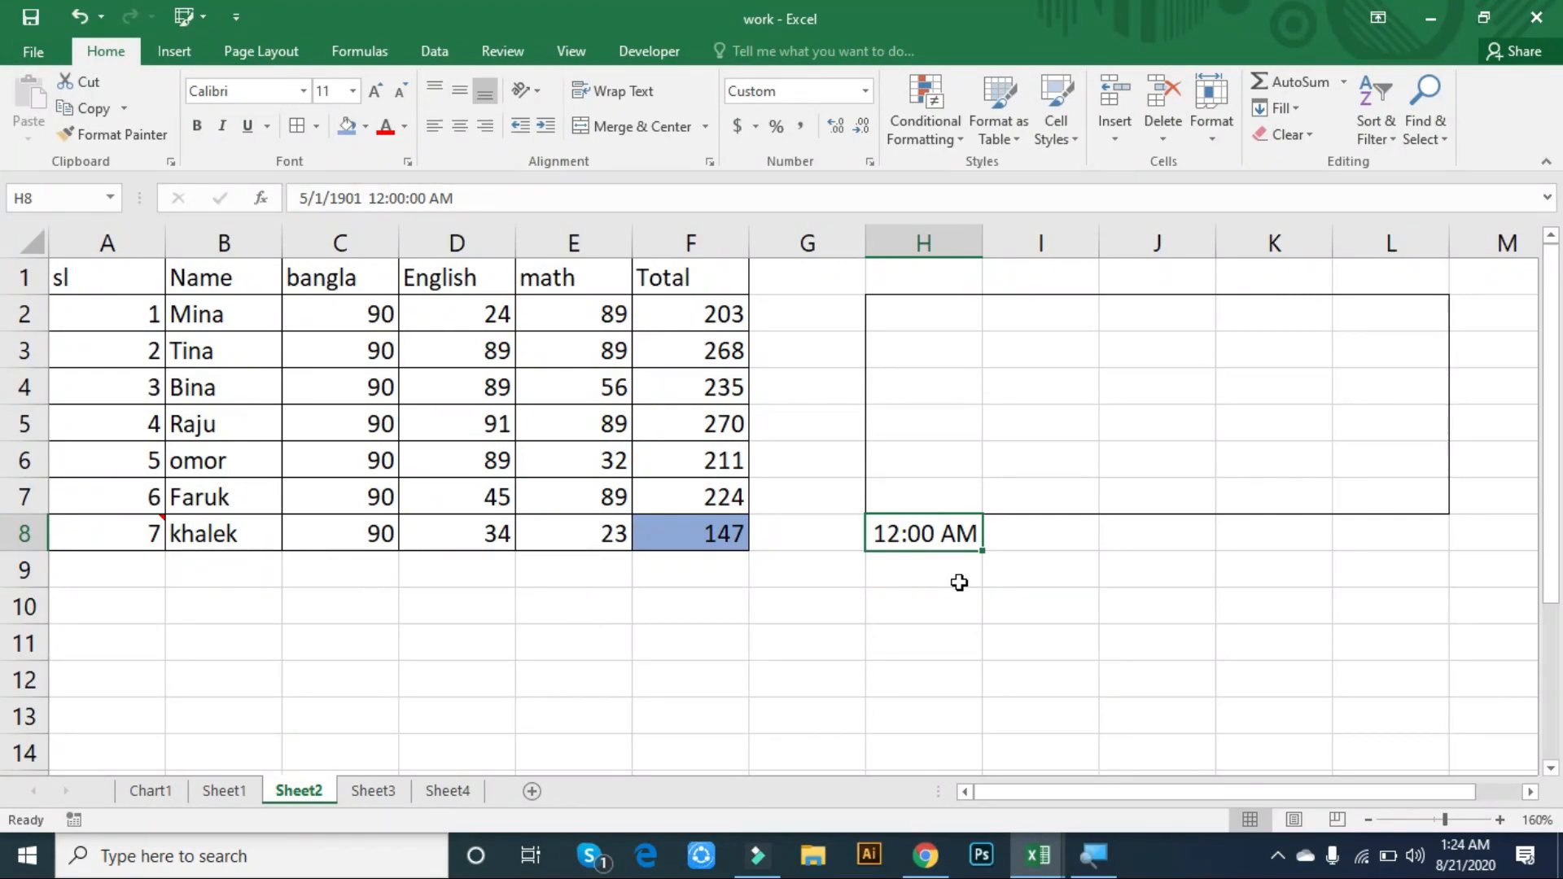
- Open the Name Manager again to check the defined name math and close it
{"action": "left_click", "coordinate": [453, 377]}
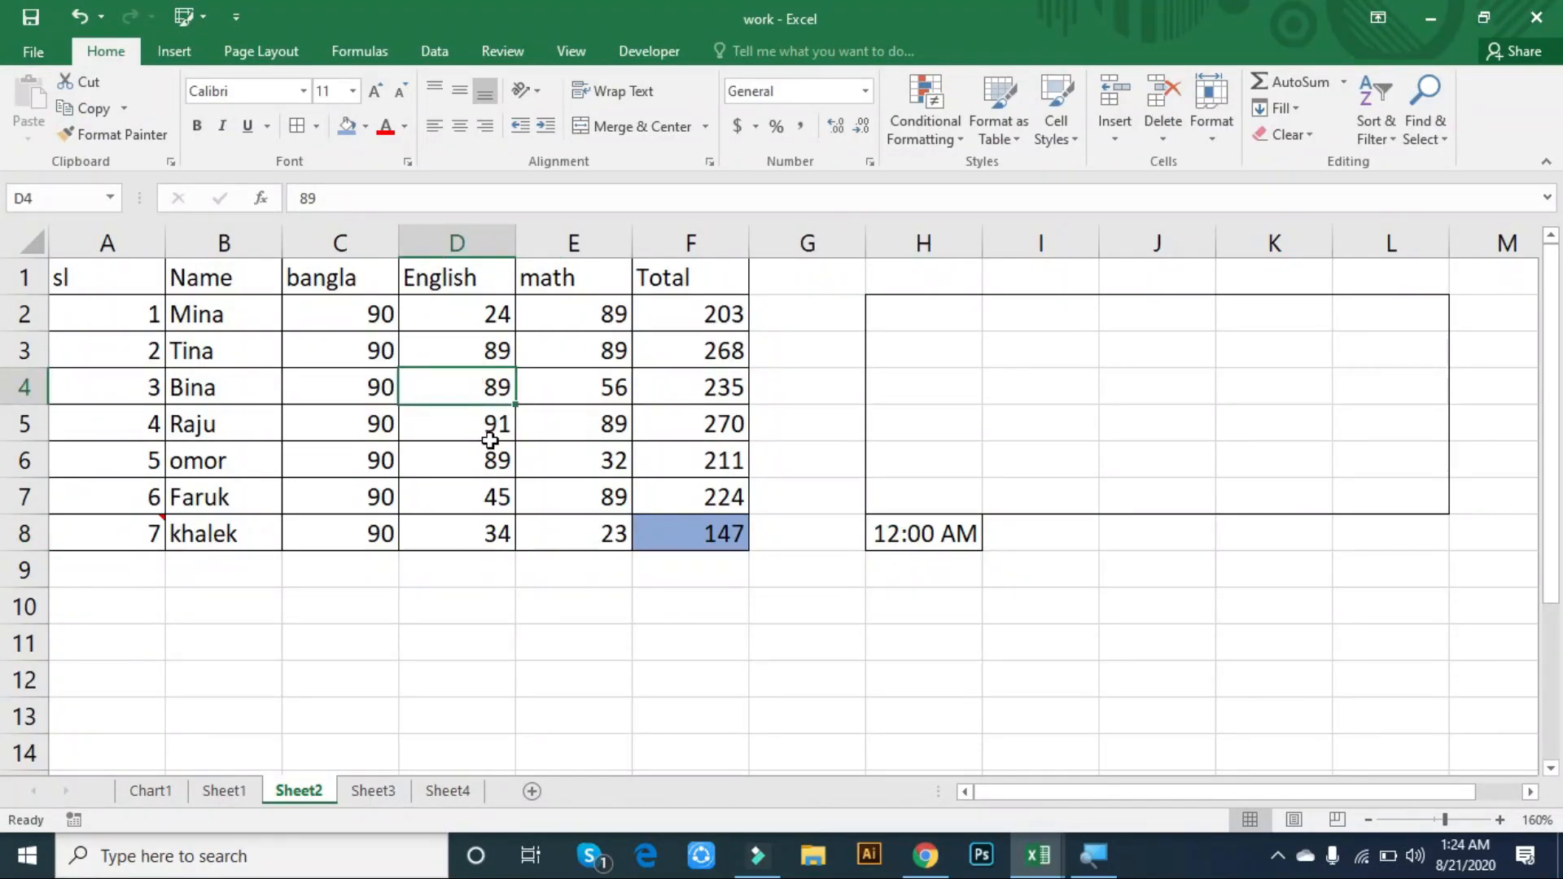
{"action": "key", "text": "ctrl+F3"}
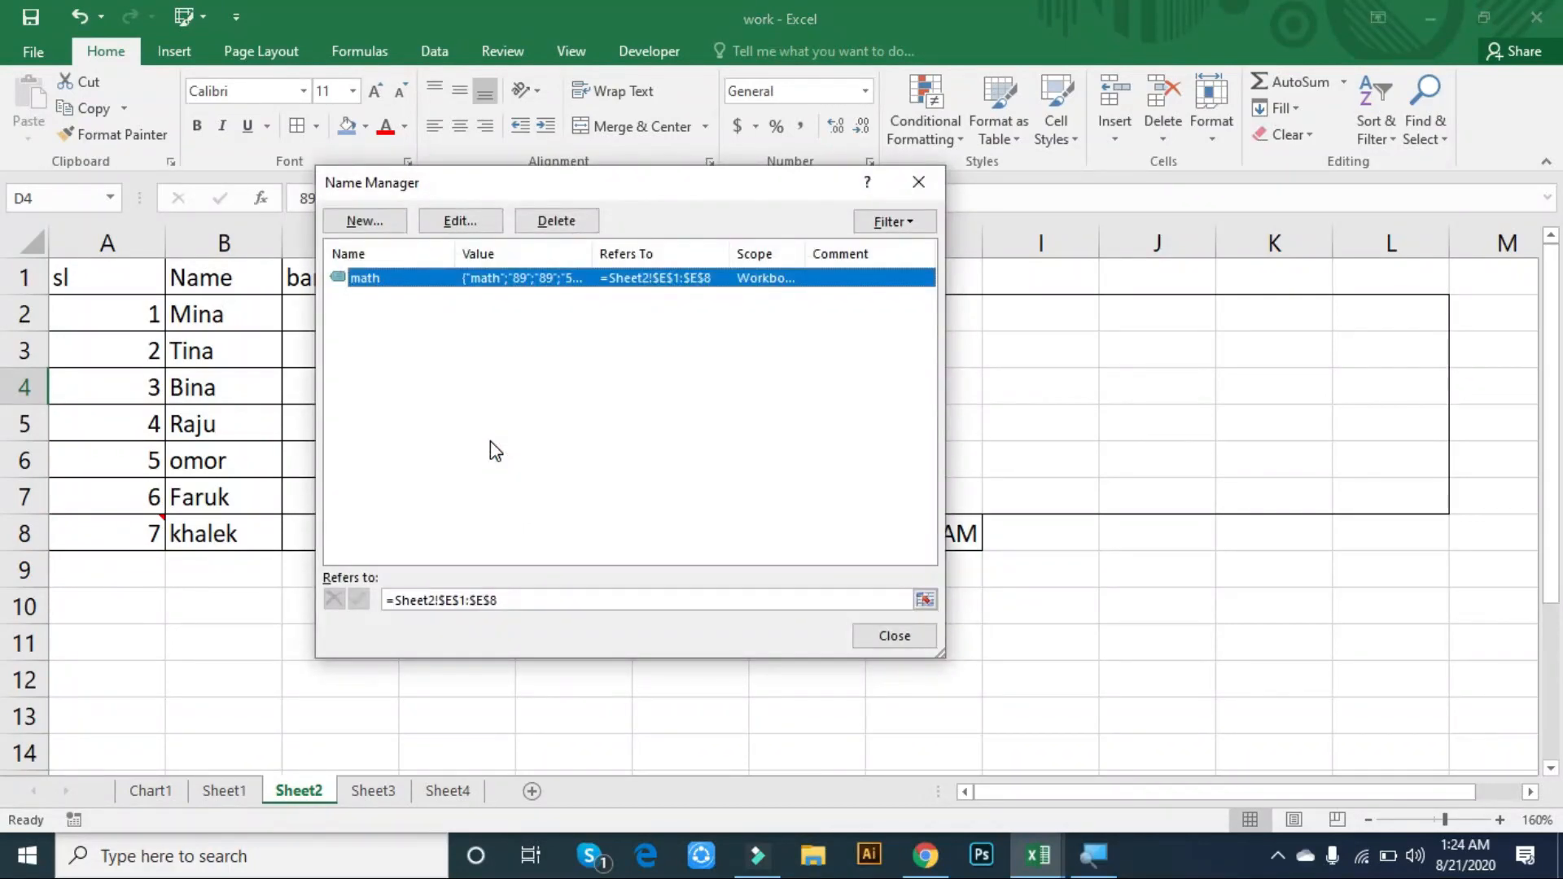
{"action": "left_click", "coordinate": [918, 182]}
- Restore the workbook window to its smaller size and maximize it again
{"action": "left_click", "coordinate": [995, 357]}
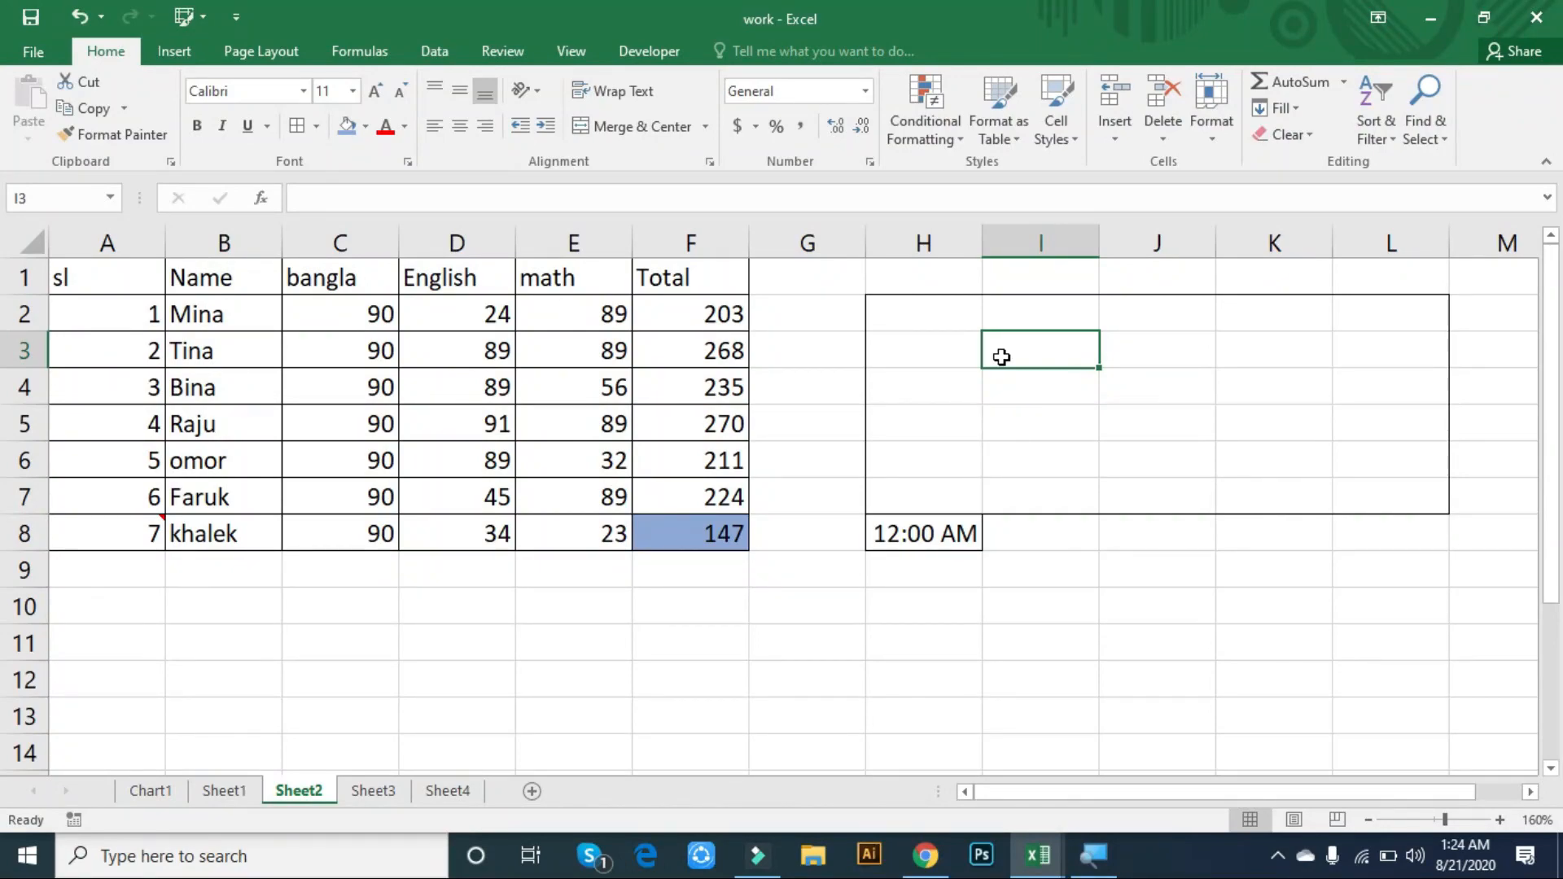
{"action": "key", "text": "ctrl+F10"}
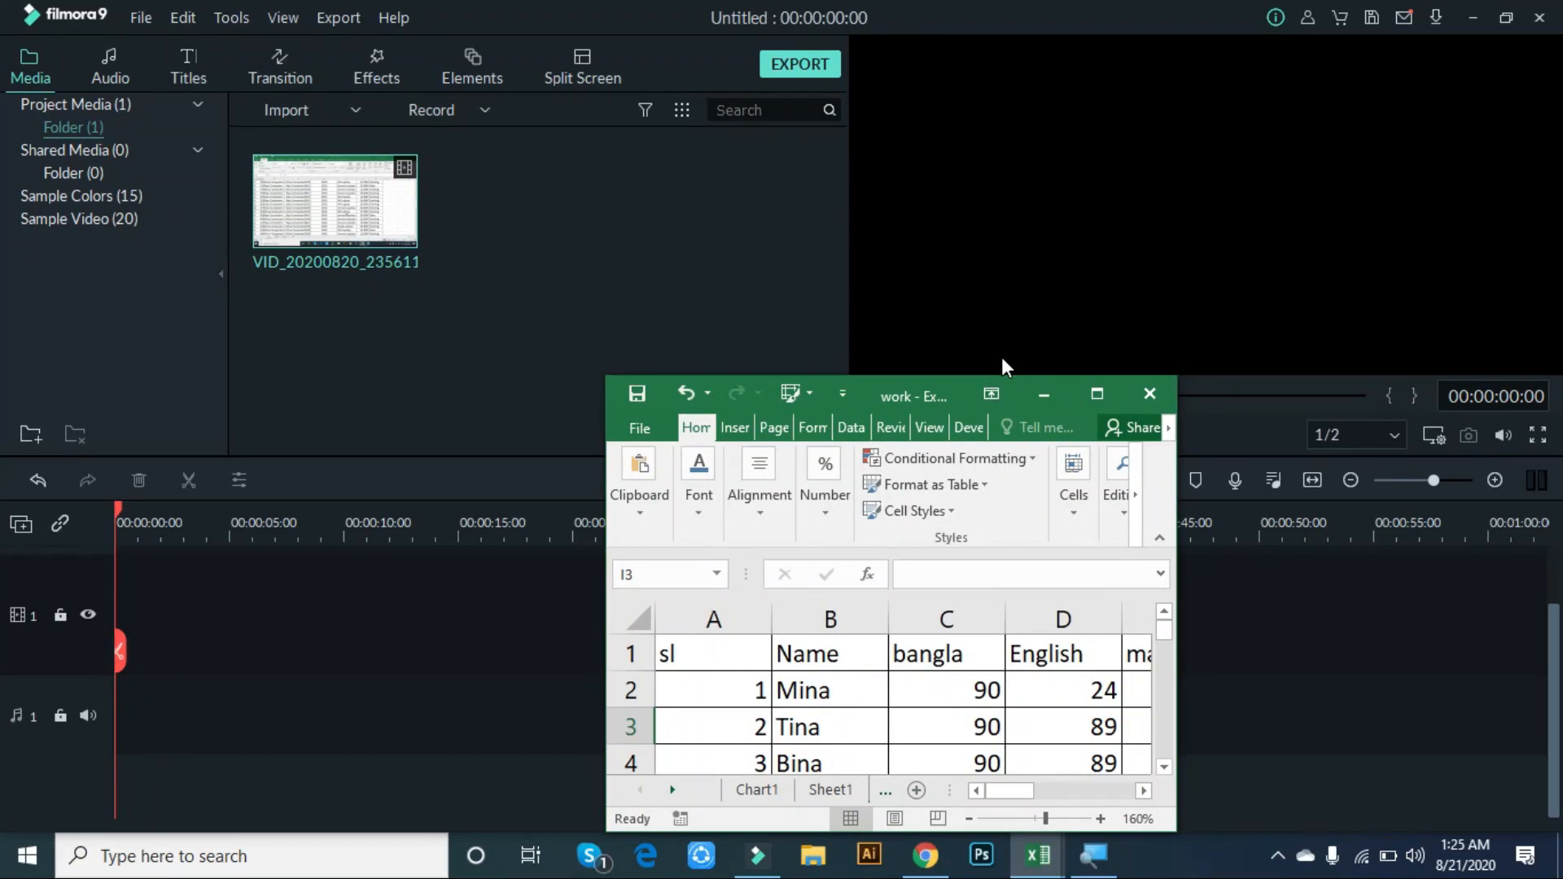
{"action": "key", "text": "ctrl+F10"}
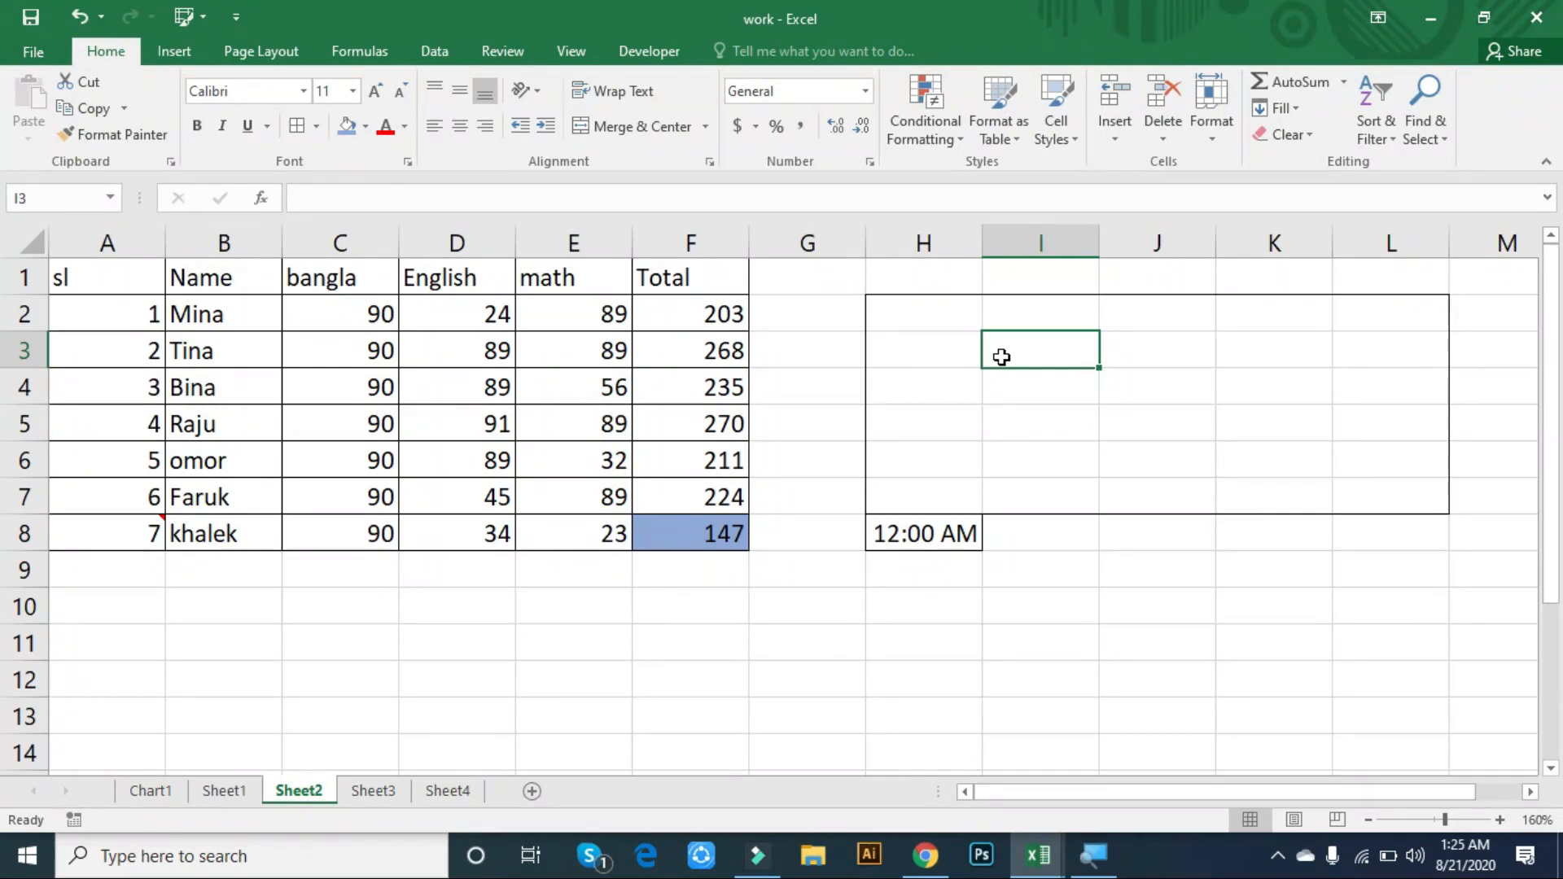
- Hide row 3 of Sheet2 and undo the hiding
{"action": "key", "text": "ctrl+9"}
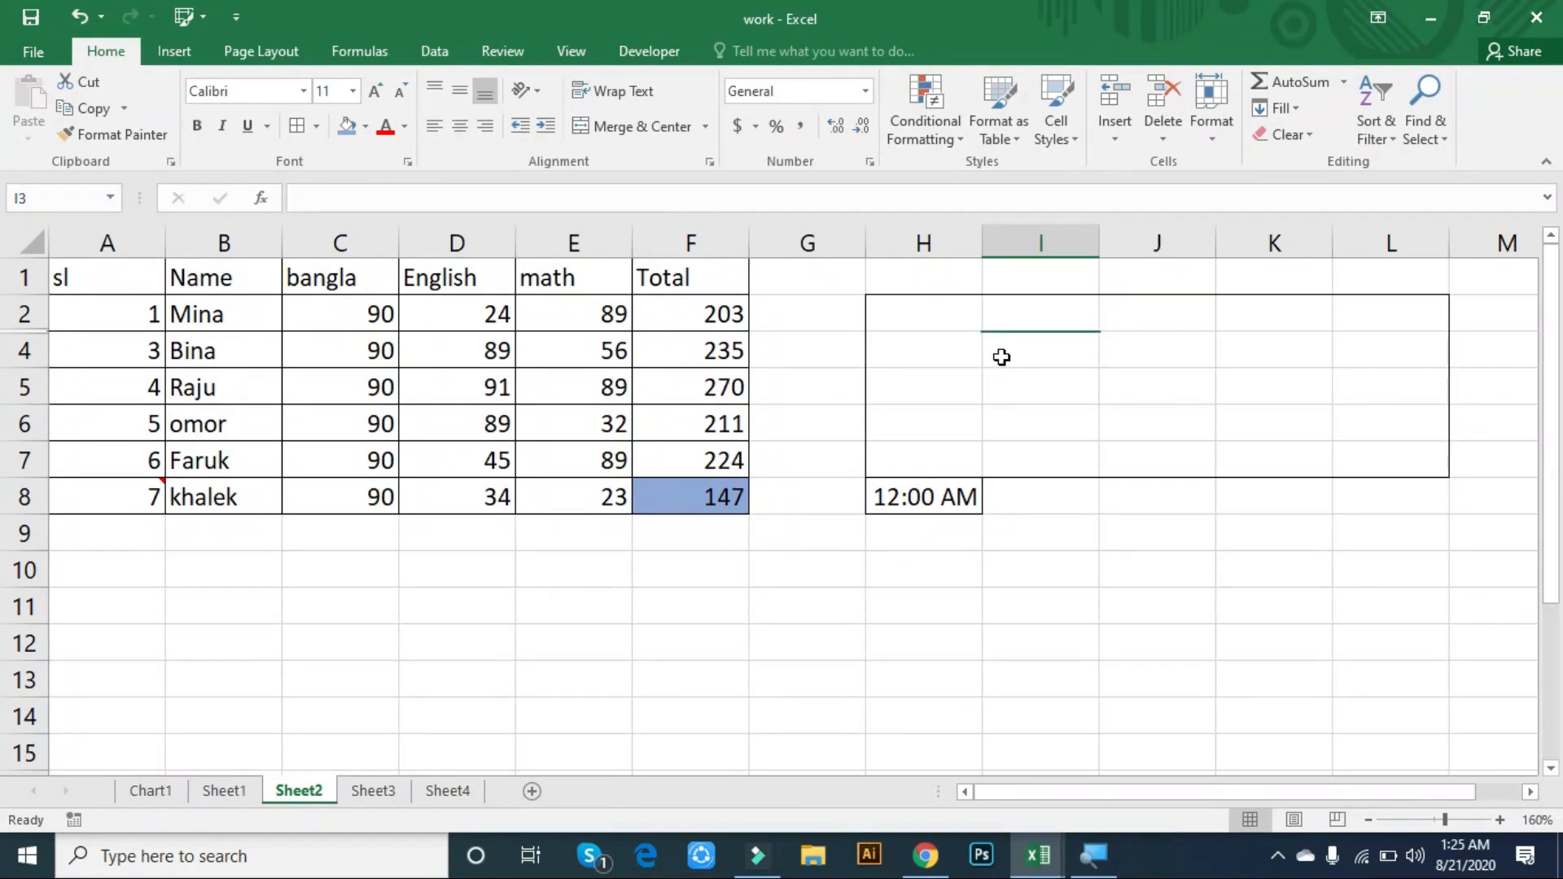
{"action": "key", "text": "ctrl+z"}
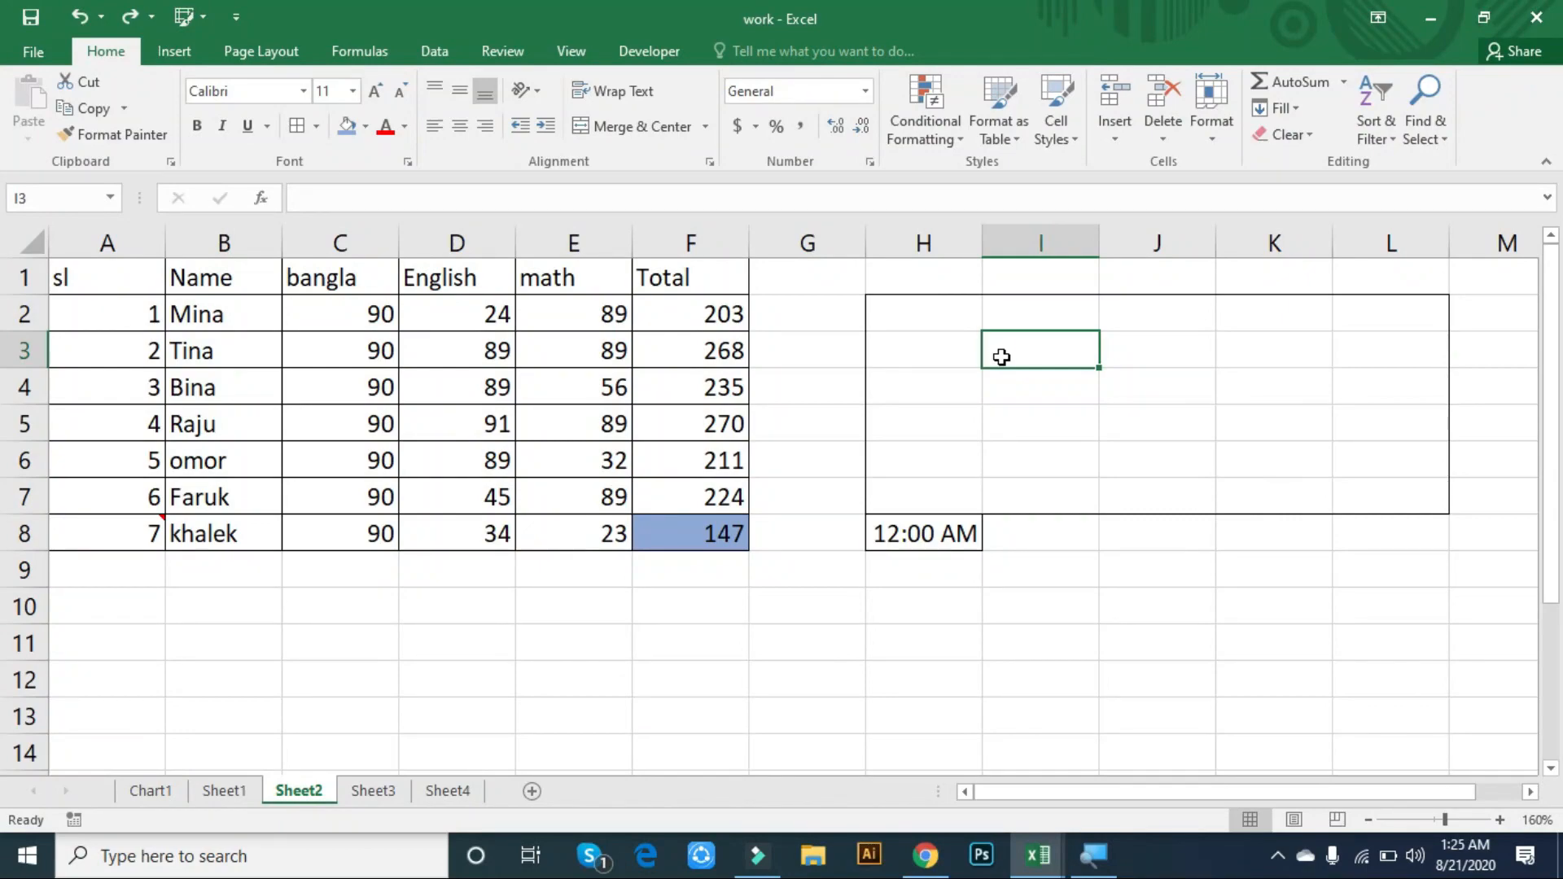
- View the Open dialog and the Open page of recent workbooks, leaving each without opening a file
{"action": "key", "text": "ctrl+F12"}
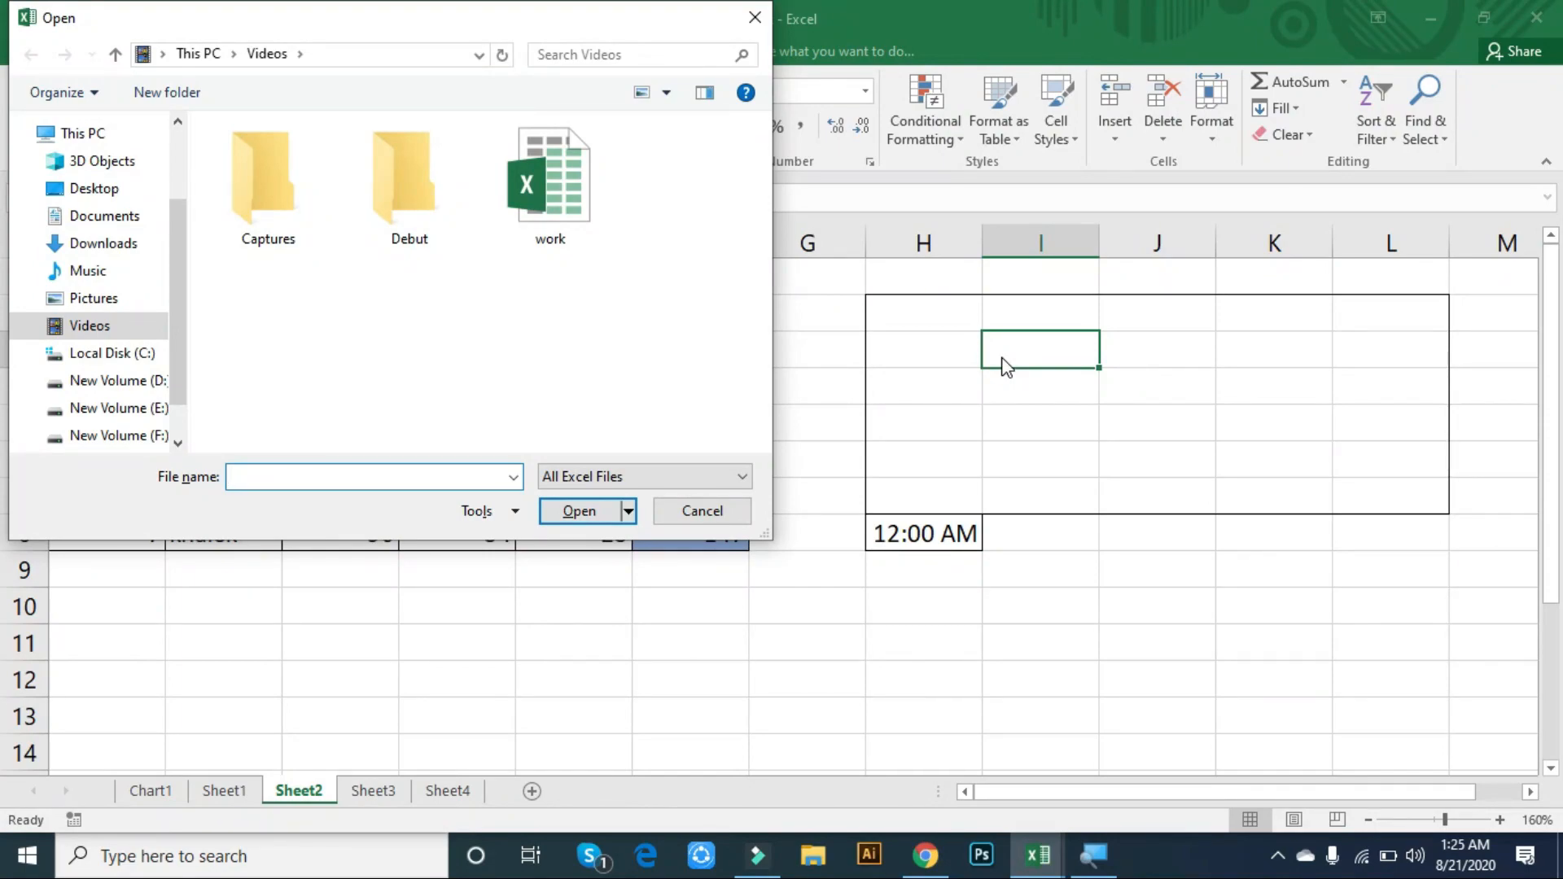
{"action": "left_click", "coordinate": [755, 17]}
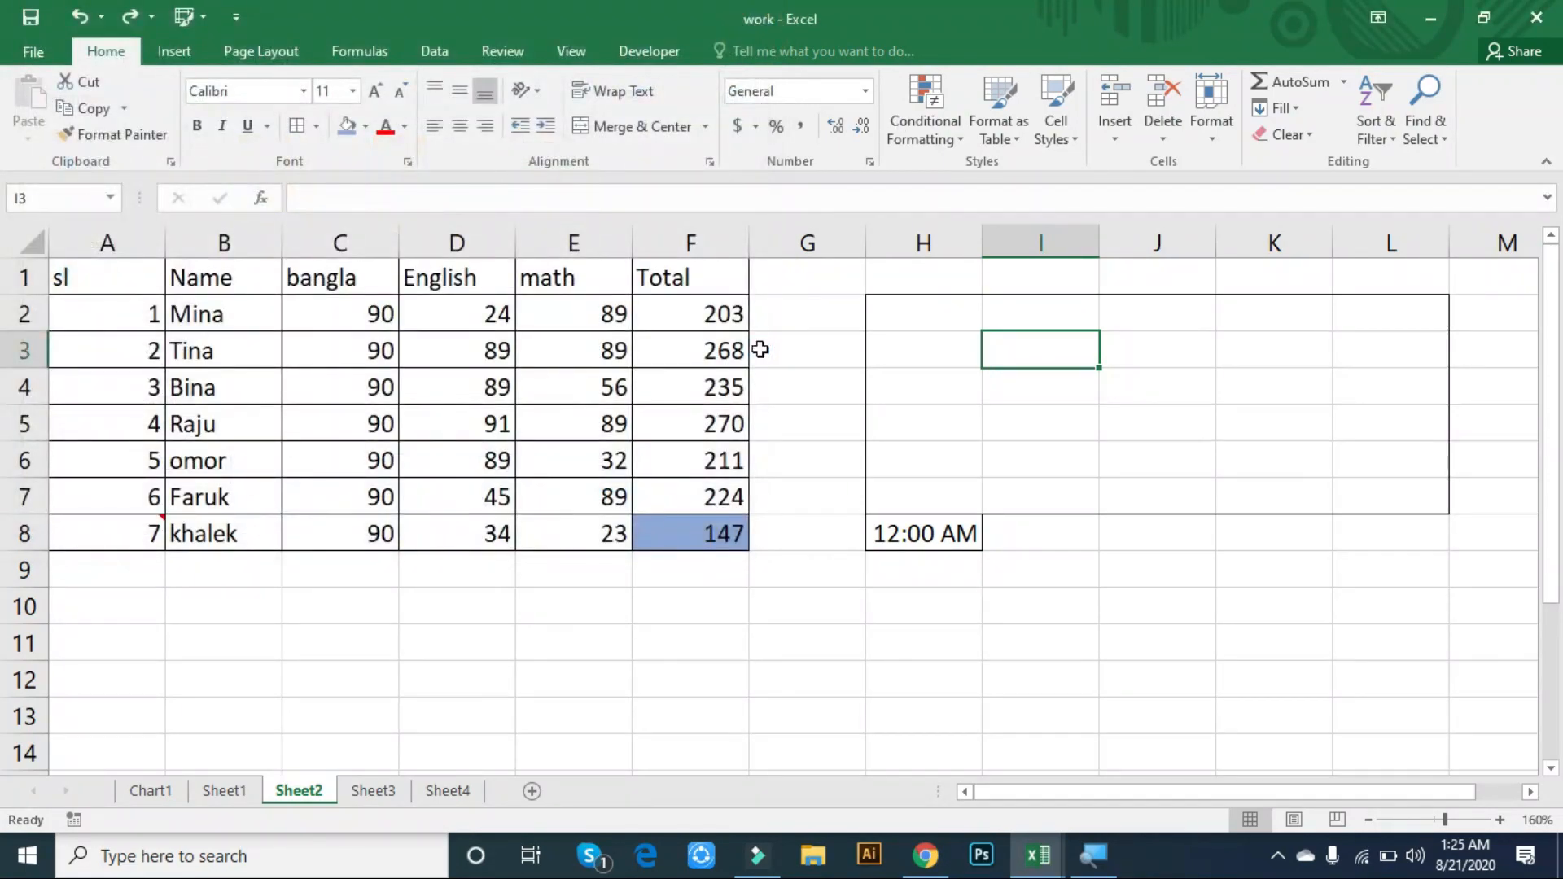
{"action": "key", "text": "ctrl+o"}
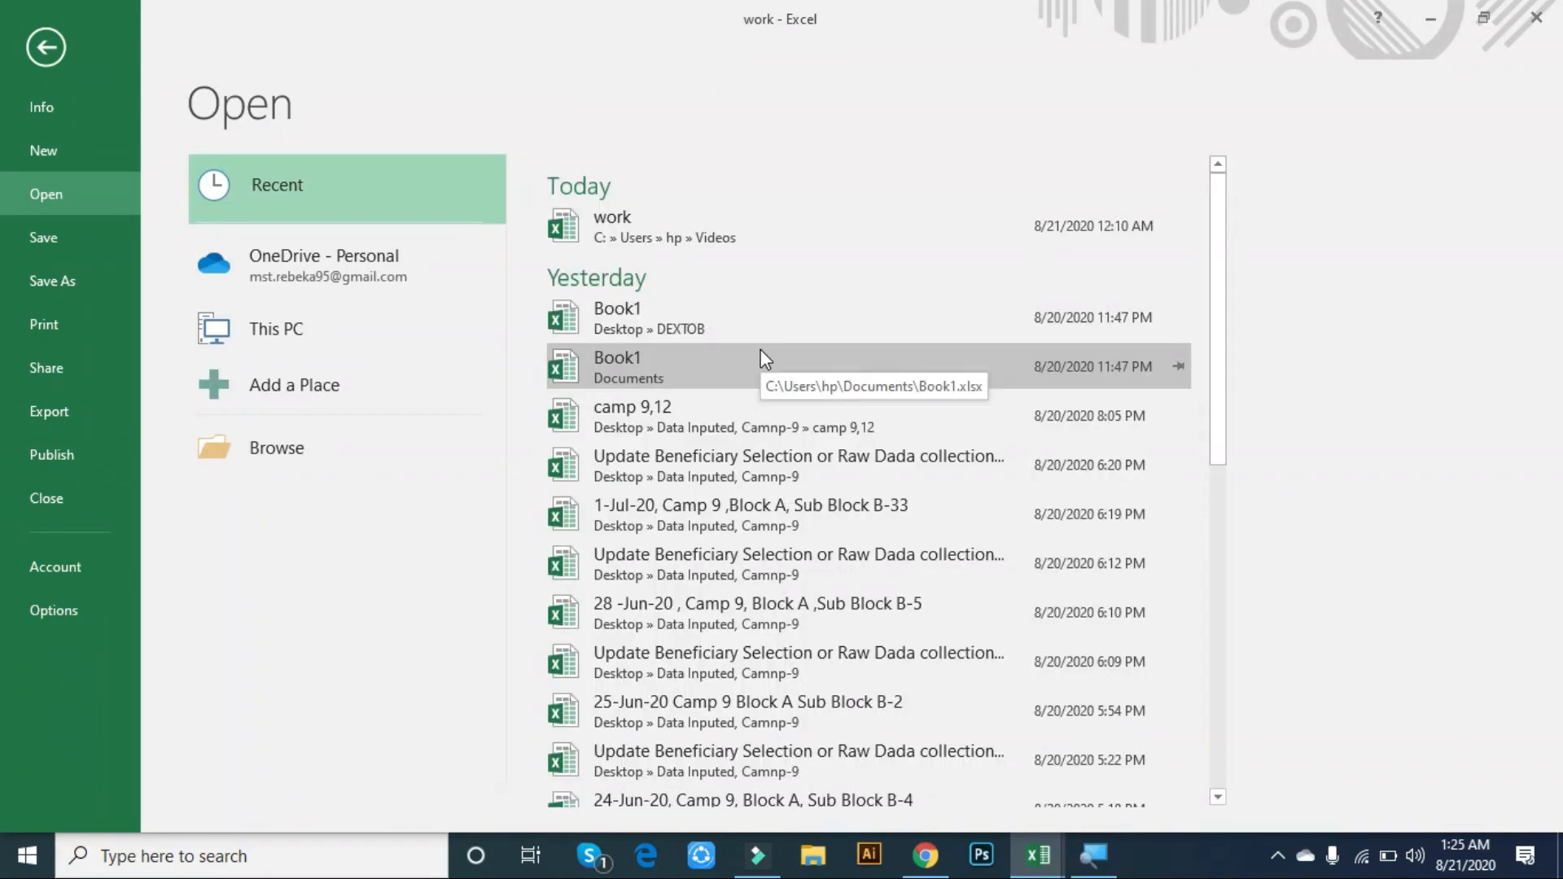
{"action": "left_click", "coordinate": [52, 38]}
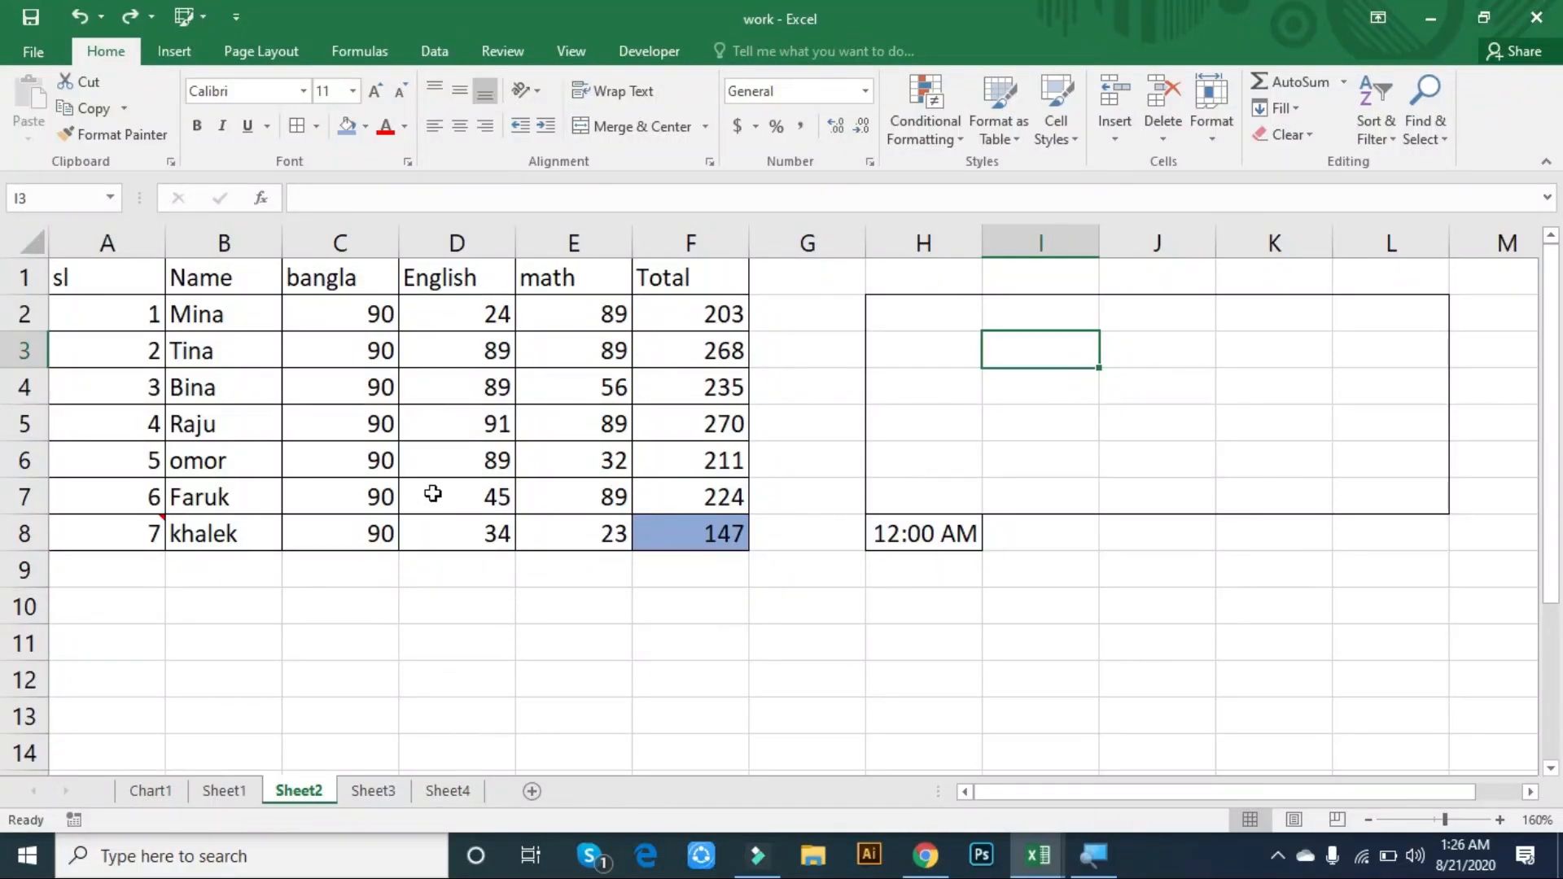
- Select cell D6, hide the ribbon and show it again, and switch the workbook to full-screen view
{"action": "left_click", "coordinate": [459, 466]}
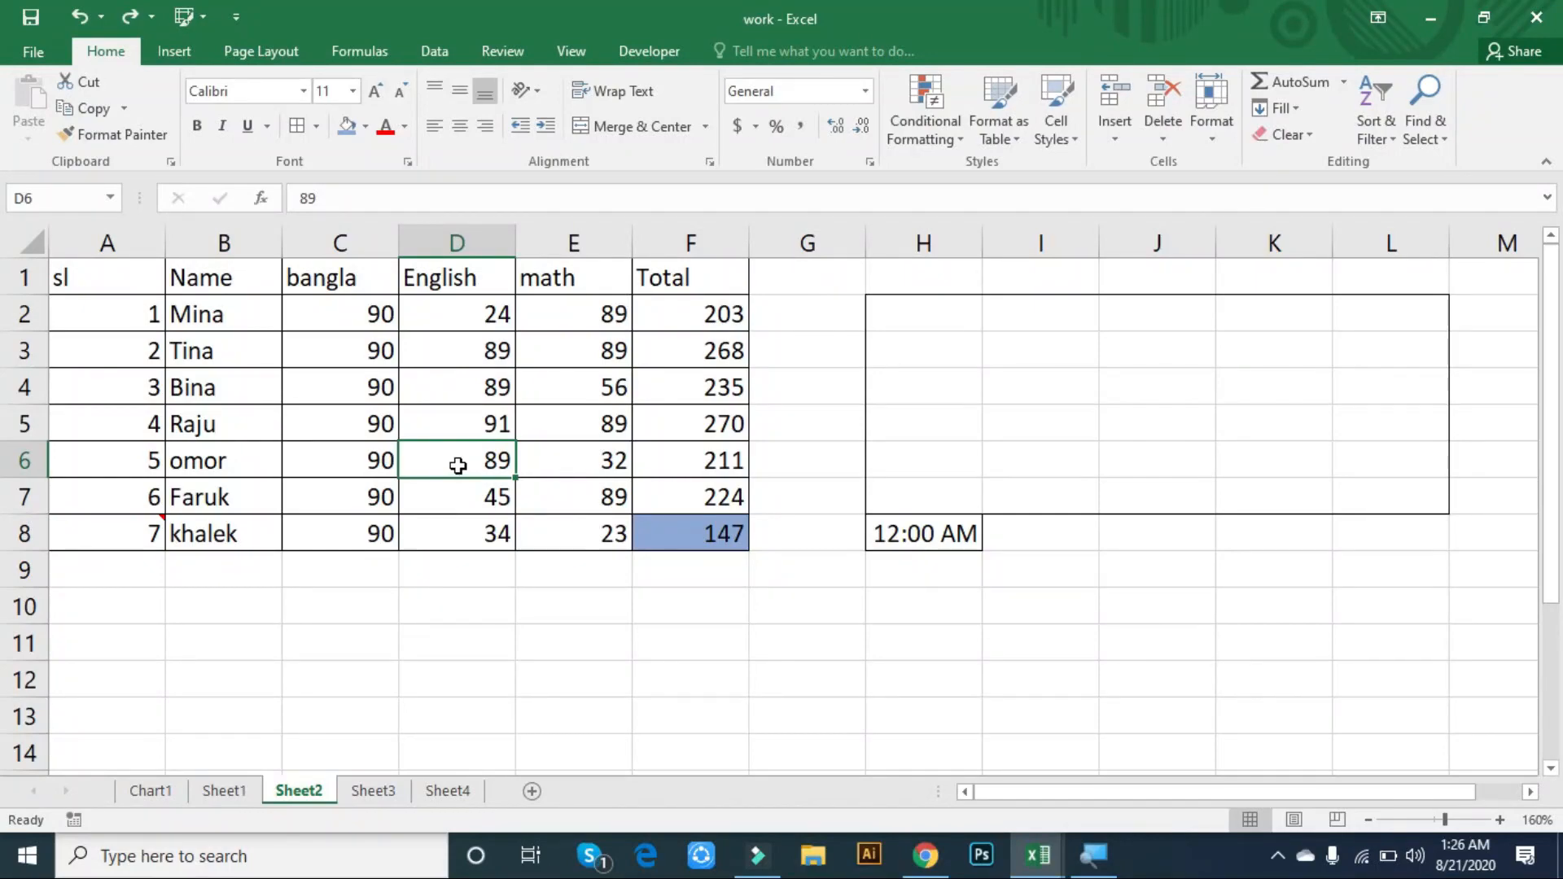
{"action": "key", "text": "ctrl+shift+F1"}
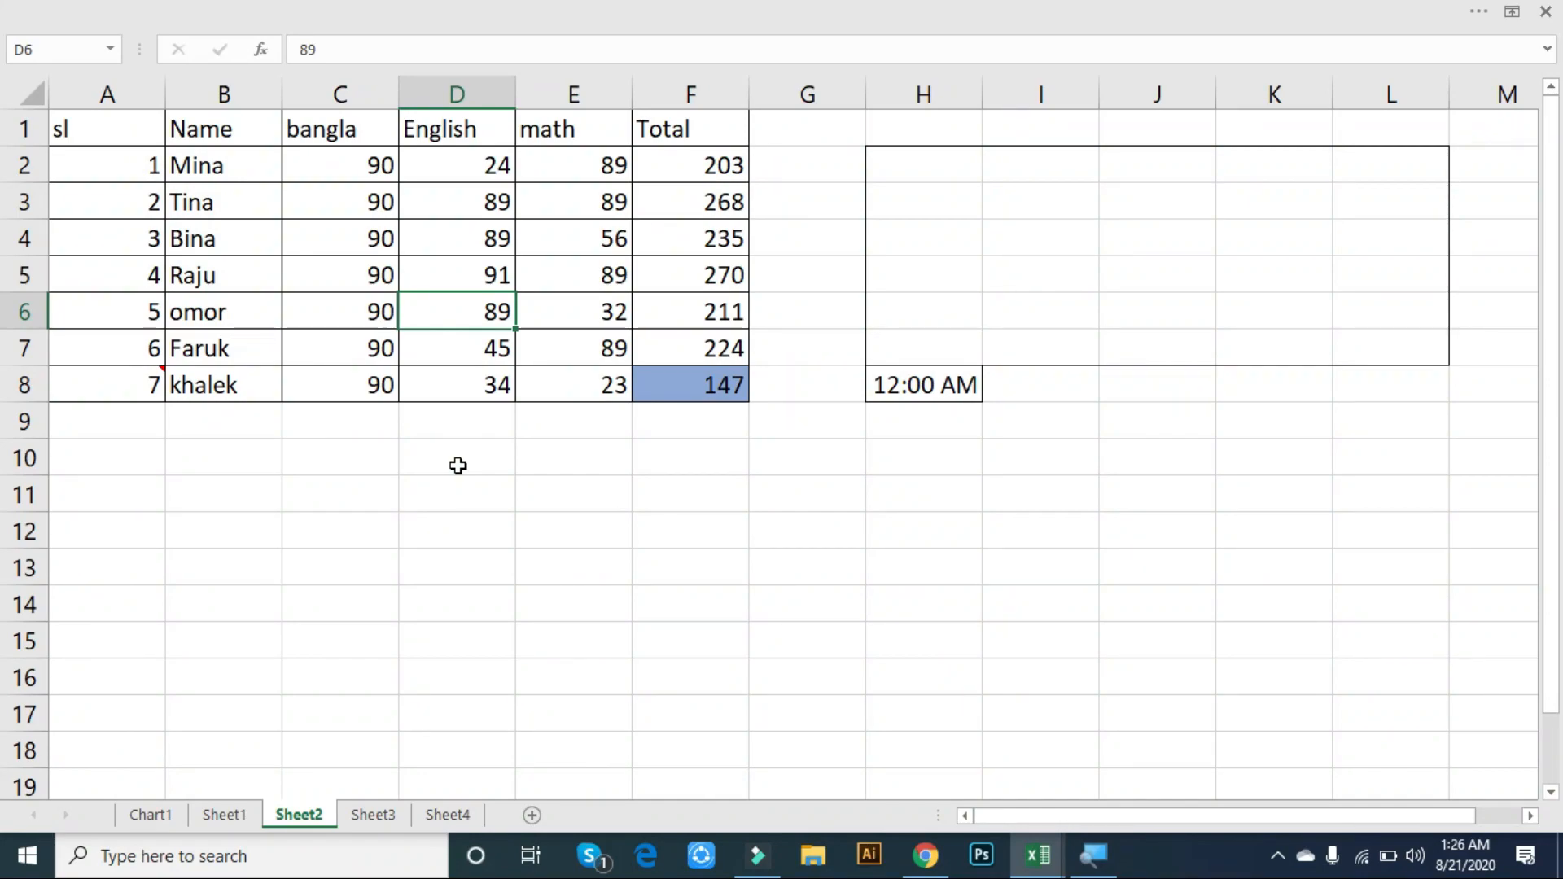
{"action": "key", "text": "ctrl+shift+F1"}
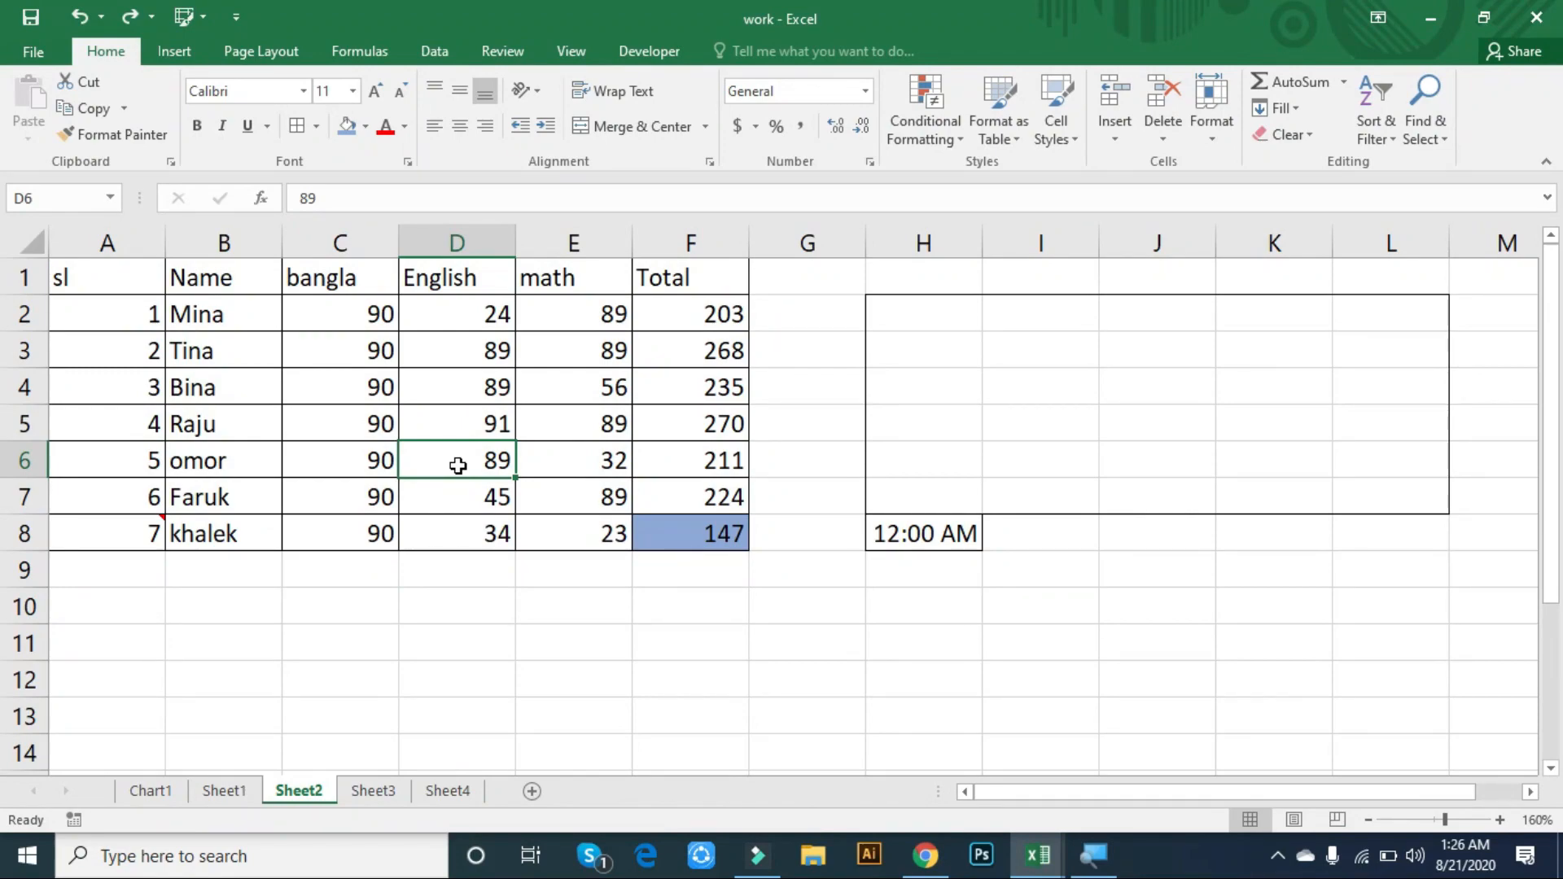
{"action": "key", "text": "alt+v"}
{"action": "key", "text": "u"}
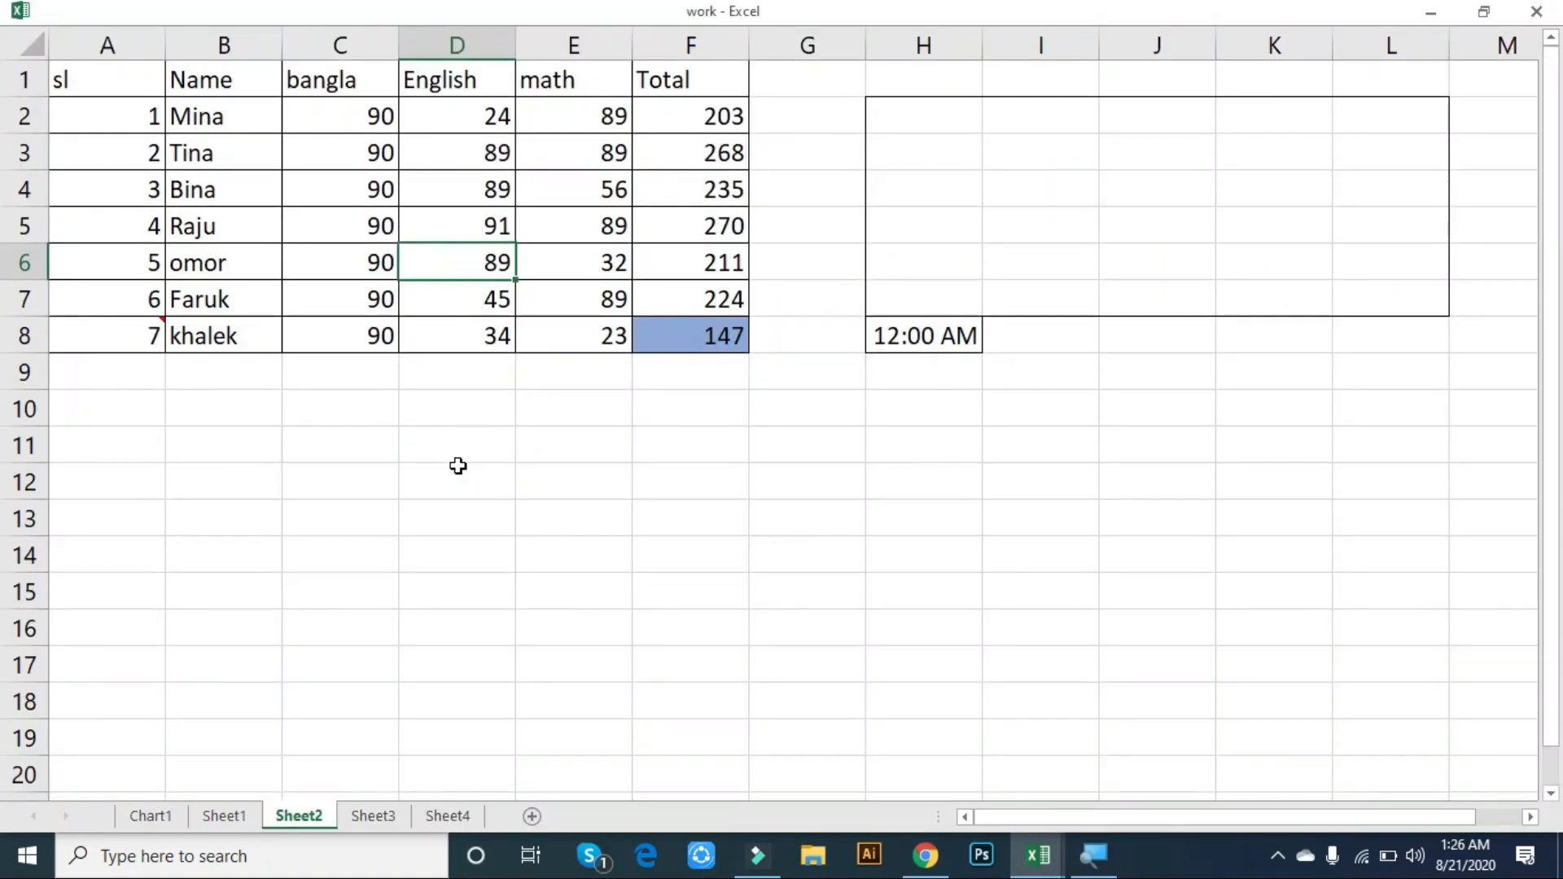
- Enter u in cell D6 and uu in cell E11, and undo both entries
{"action": "type", "text": "u"}
{"action": "left_click", "coordinate": [620, 448]}
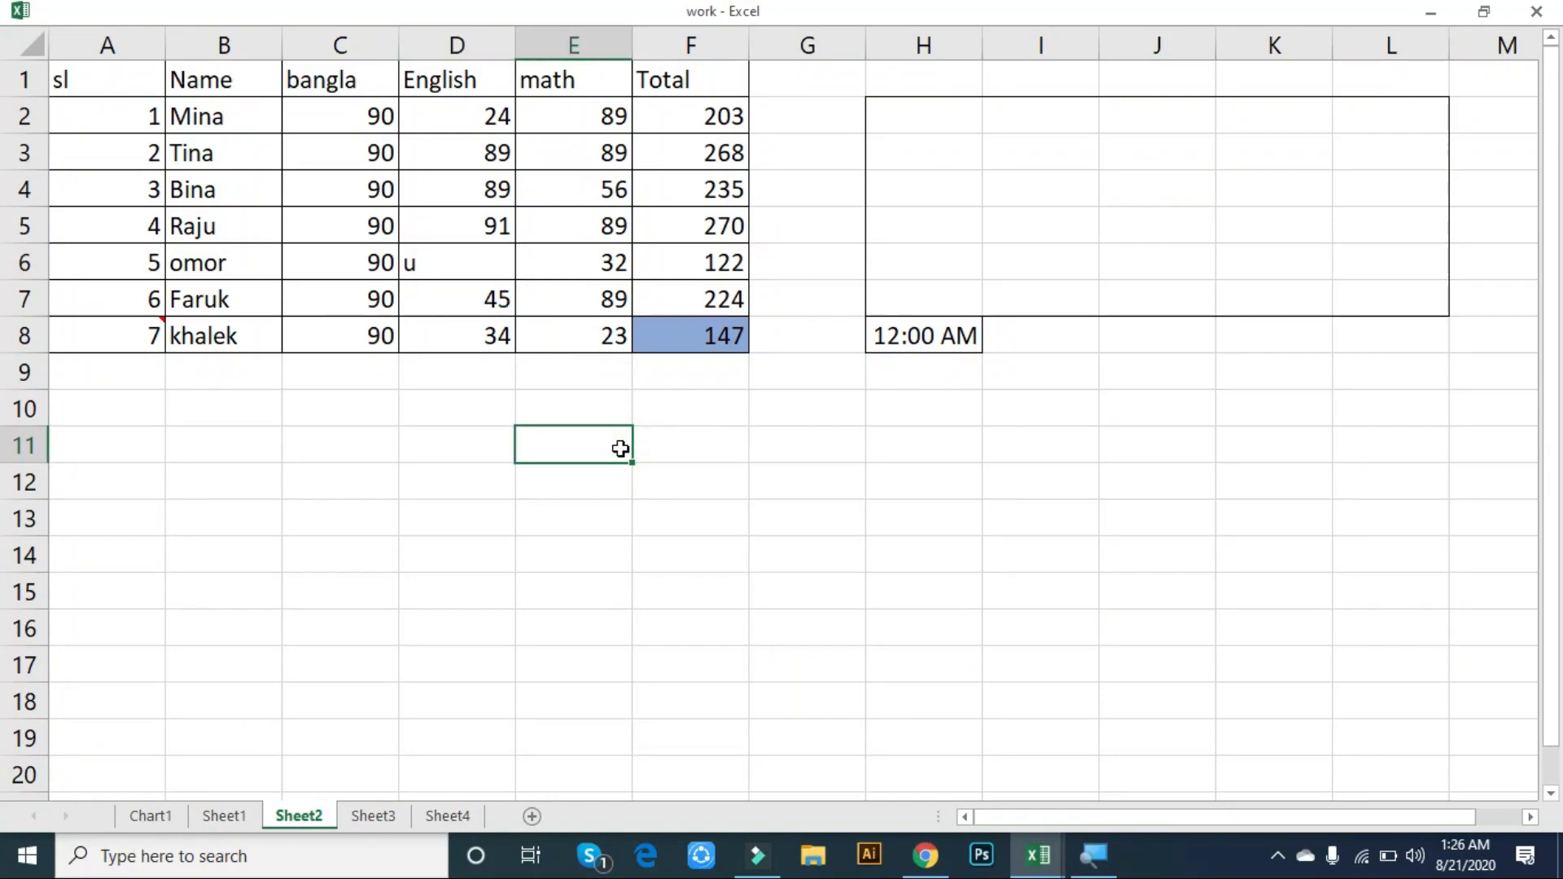
{"action": "type", "text": "uu"}
{"action": "left_click", "coordinate": [743, 509]}
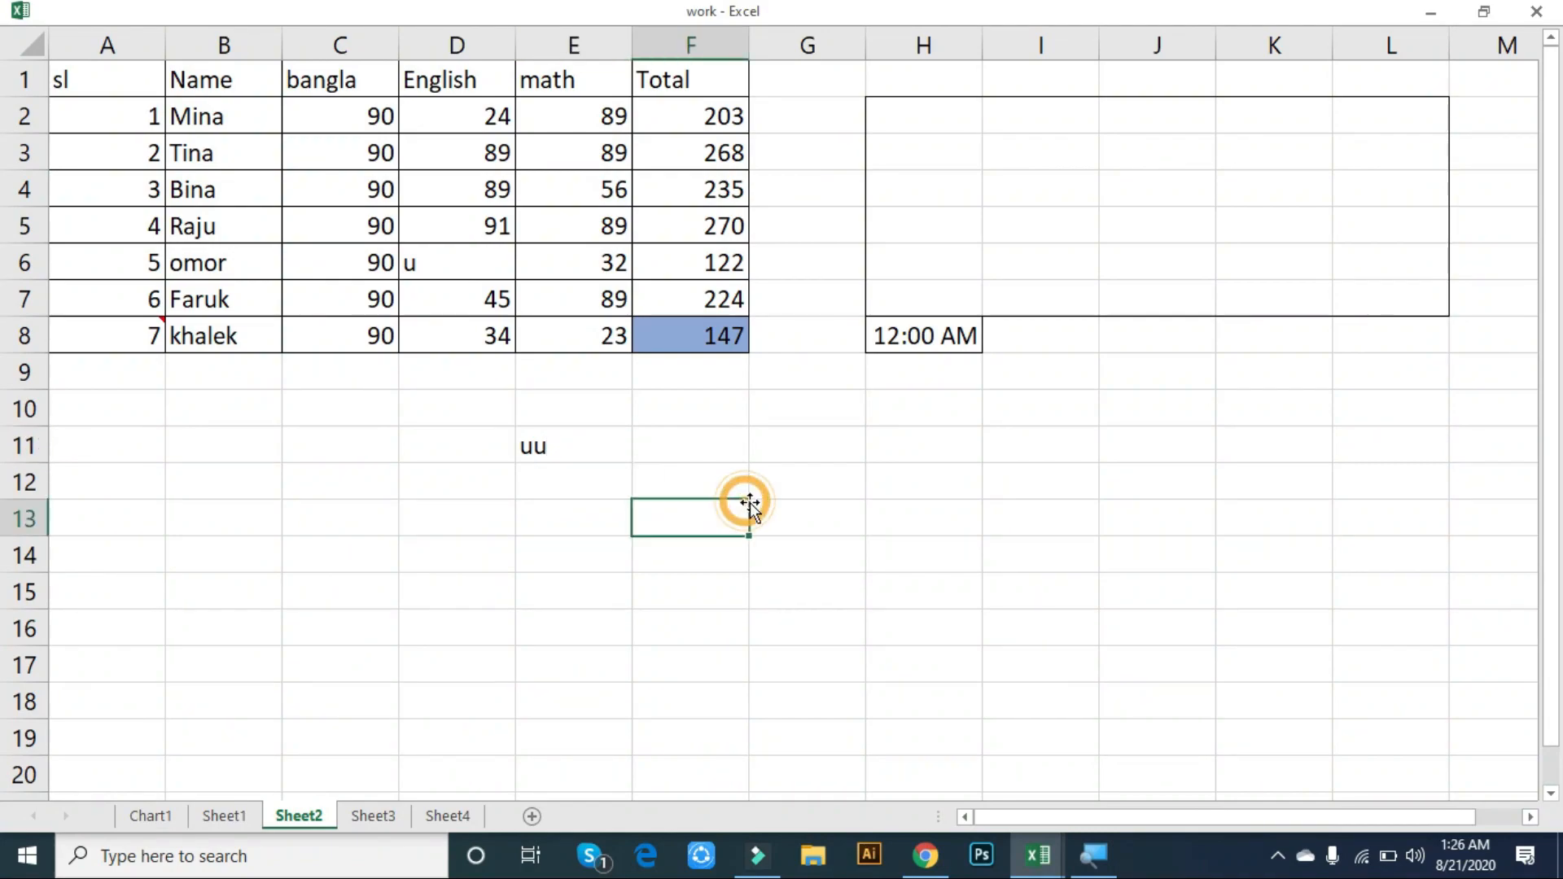
{"action": "key", "text": "ctrl+z"}
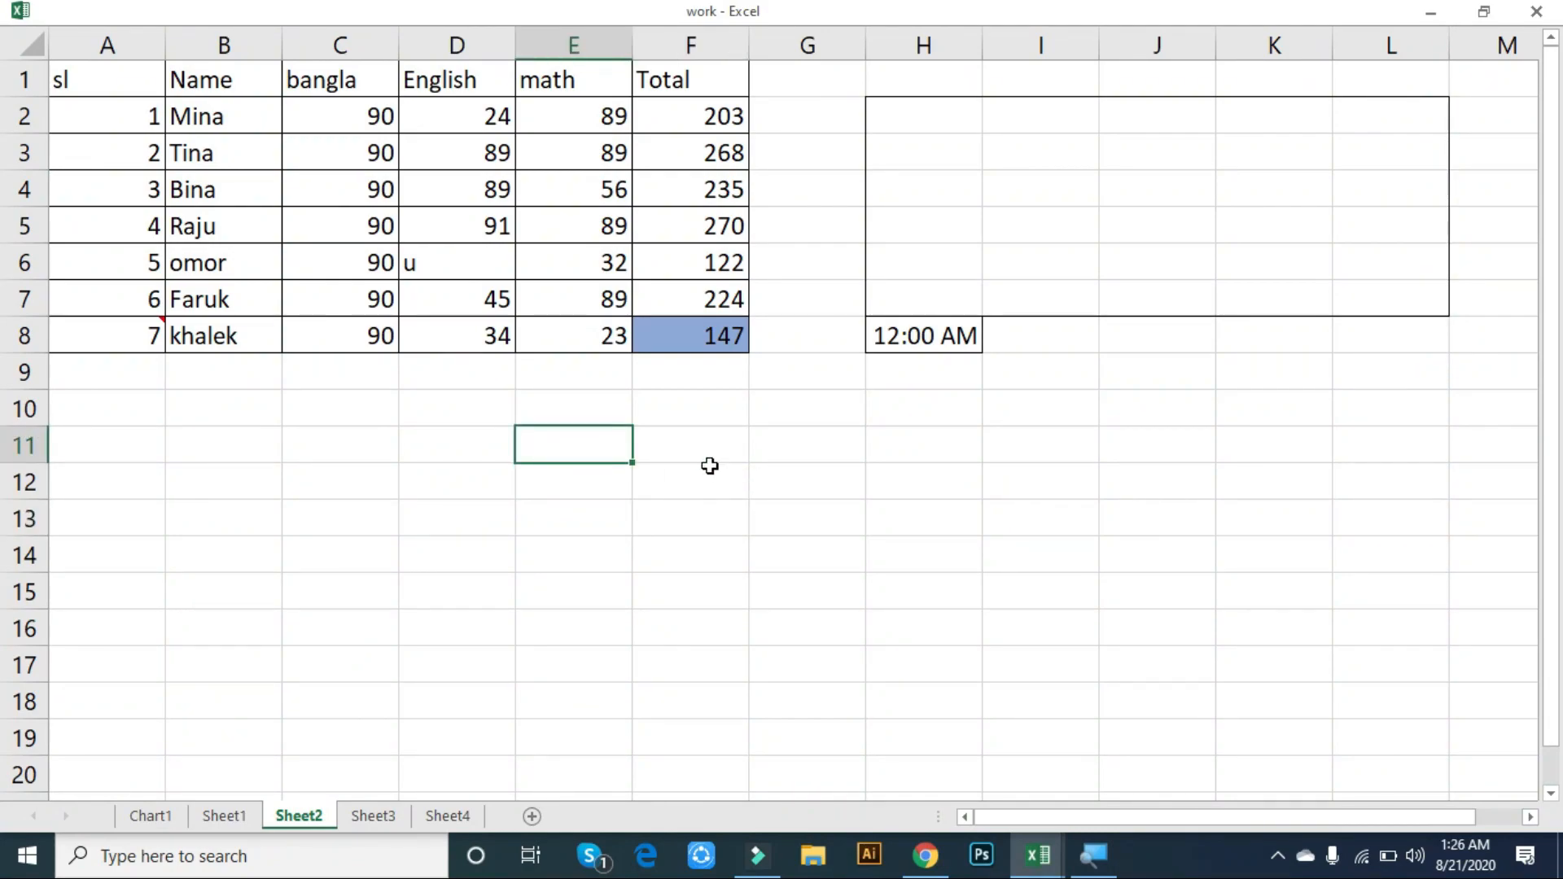
{"action": "key", "text": "ctrl+z"}
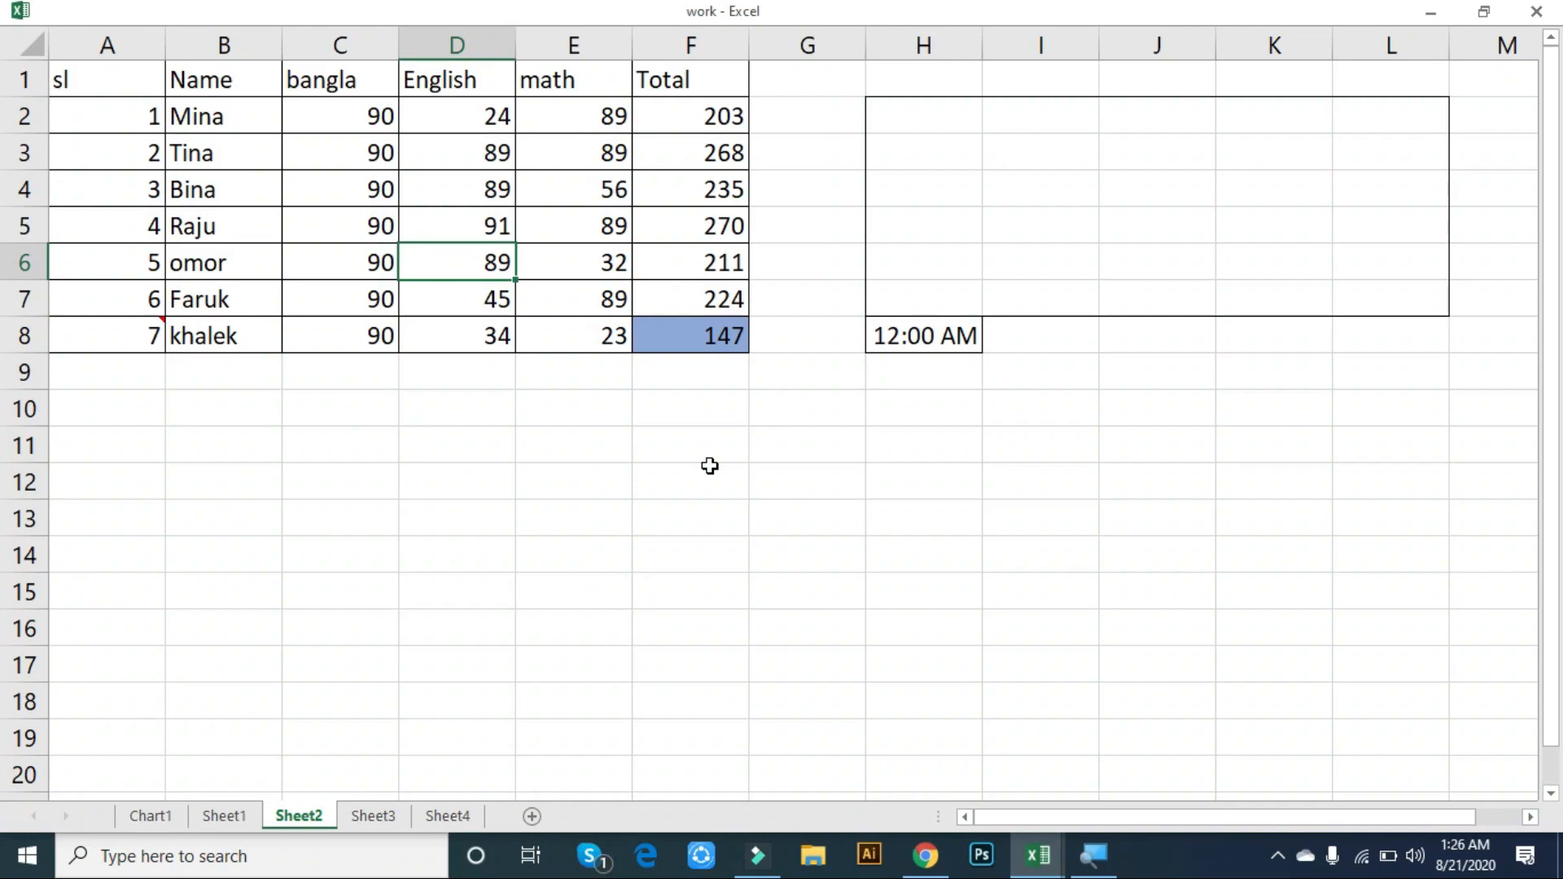
{"action": "left_click", "coordinate": [512, 508]}
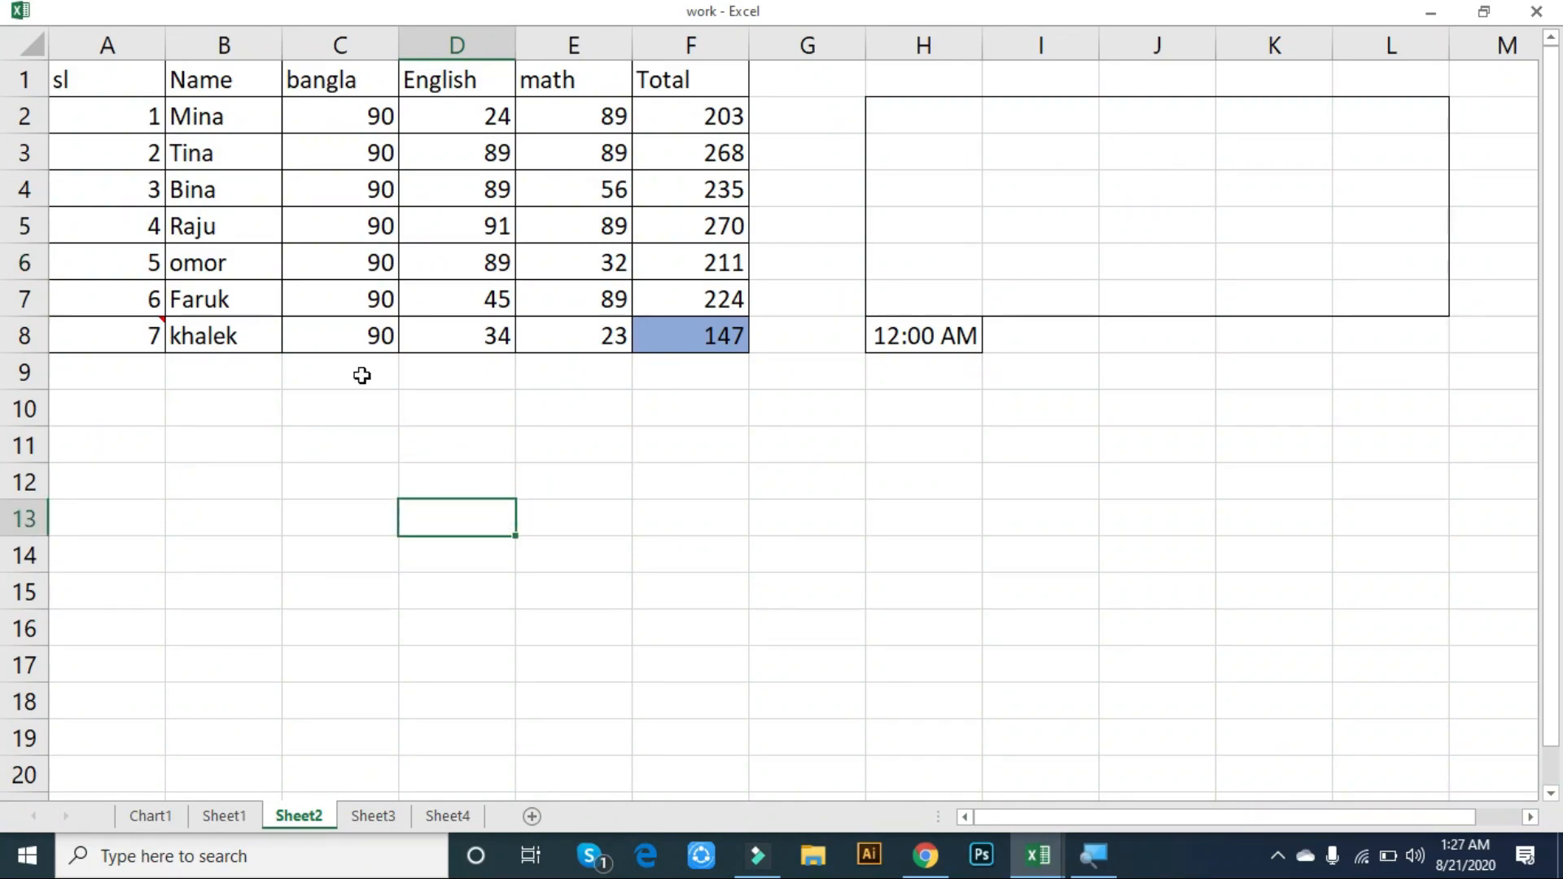
- Apply the two-decimal number format to the English mark in cell D6
{"action": "left_click", "coordinate": [408, 262]}
{"action": "key", "text": "ctrl+shift+1"}
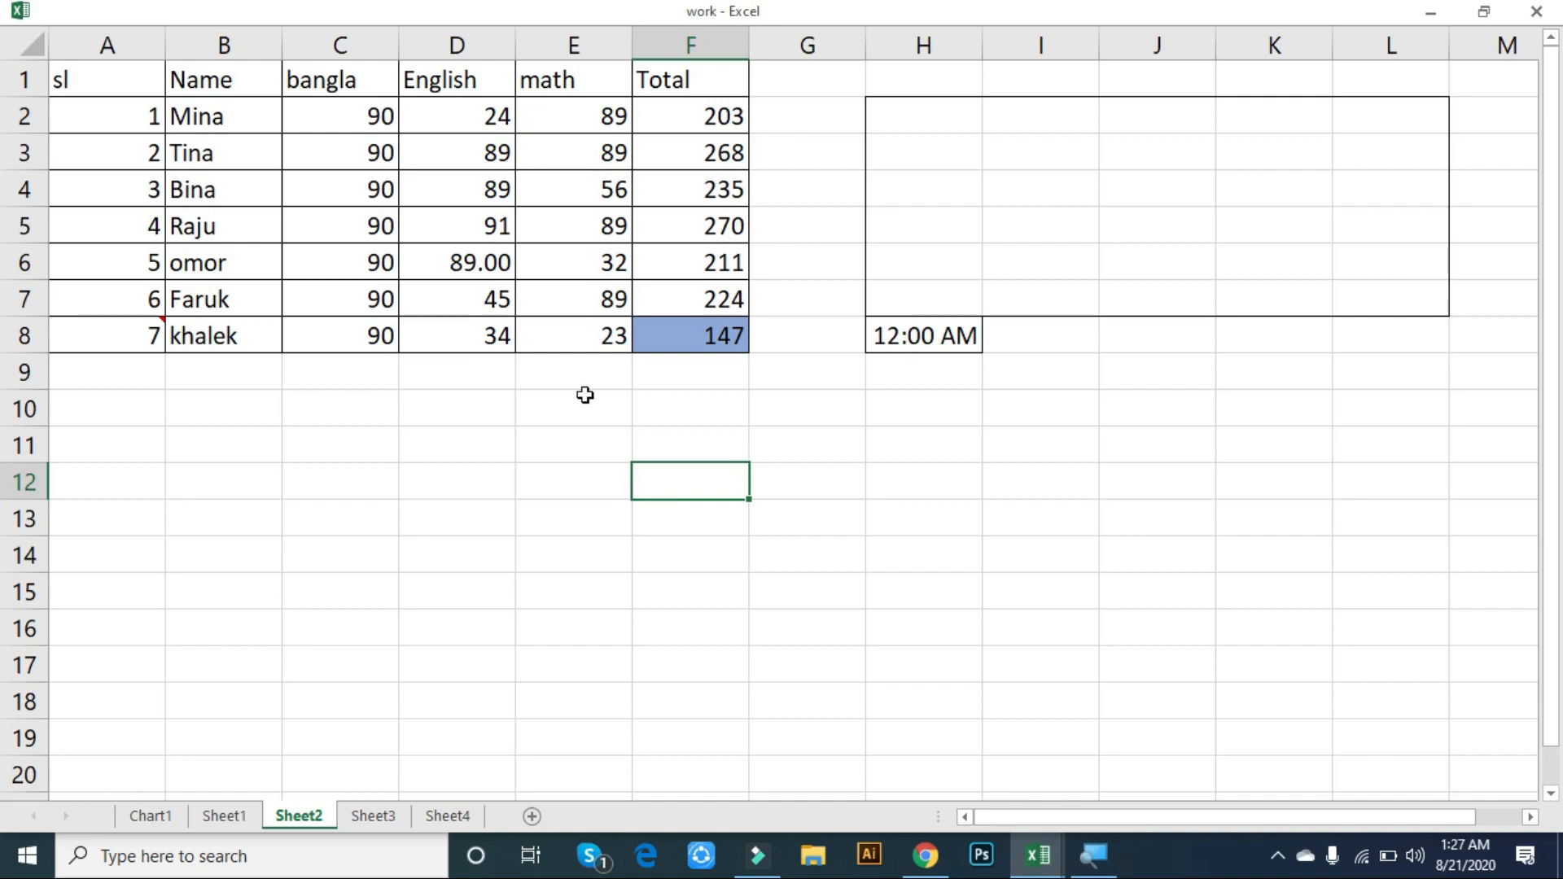
{"action": "left_click", "coordinate": [708, 161]}
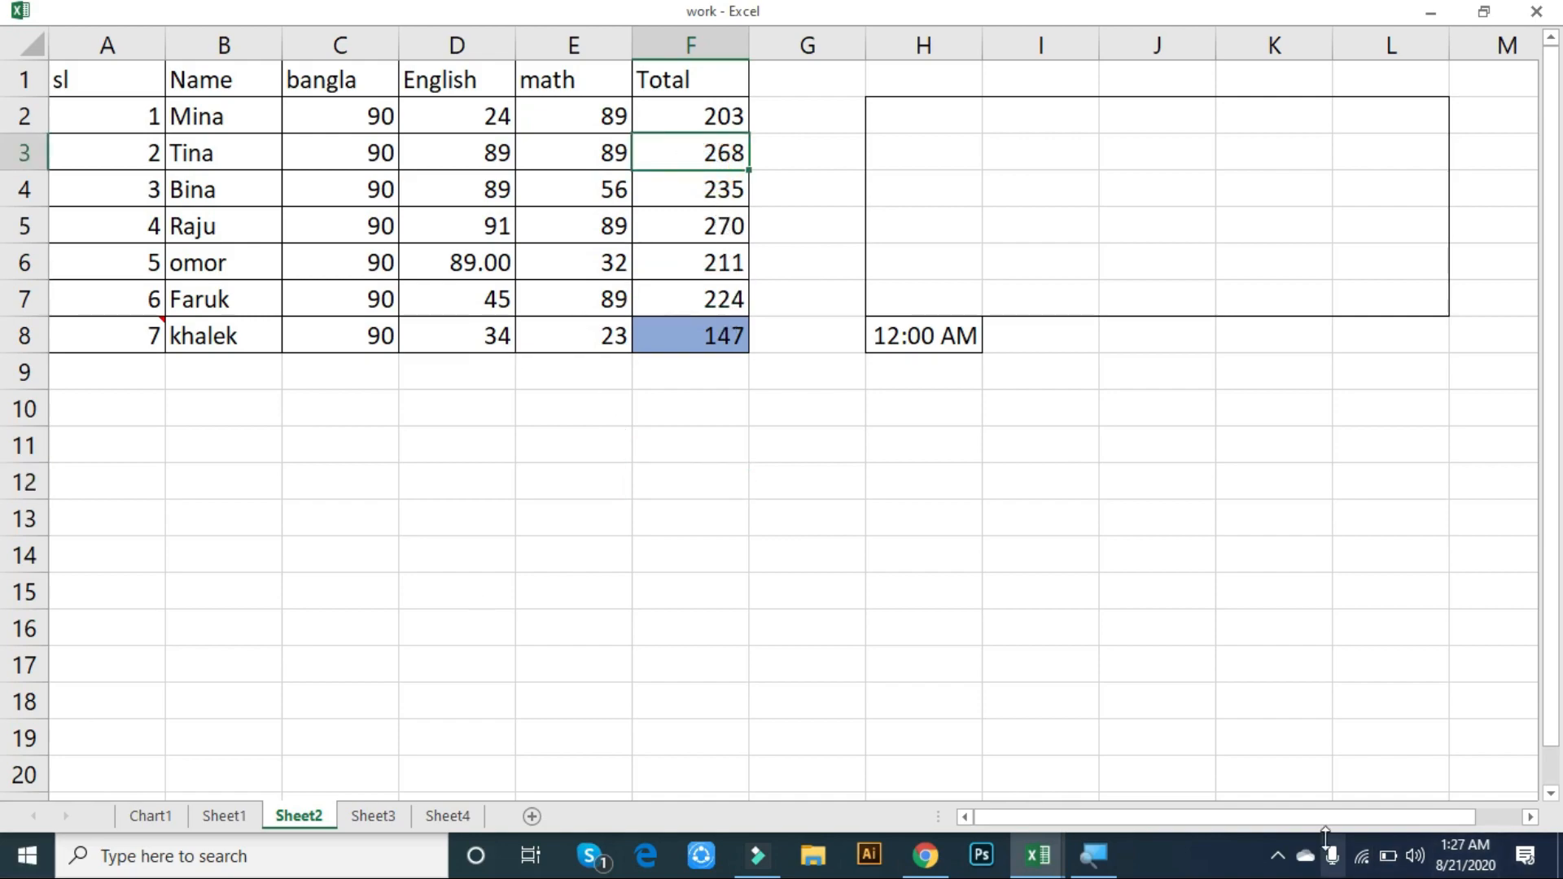
{"action": "left_click", "coordinate": [1278, 856]}
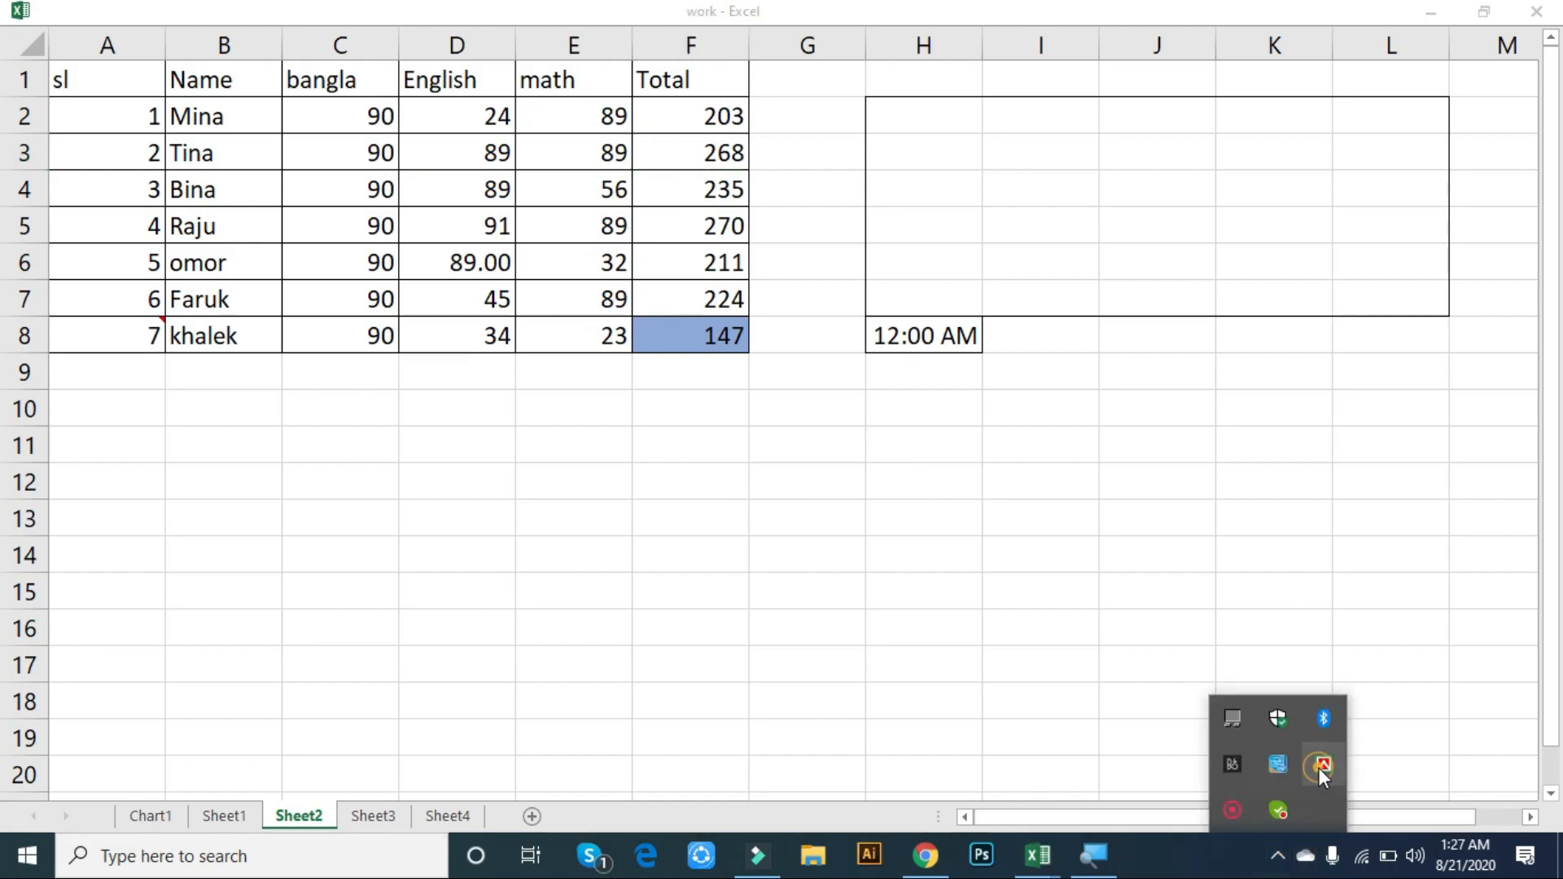
{"action": "left_click", "coordinate": [1082, 270]}
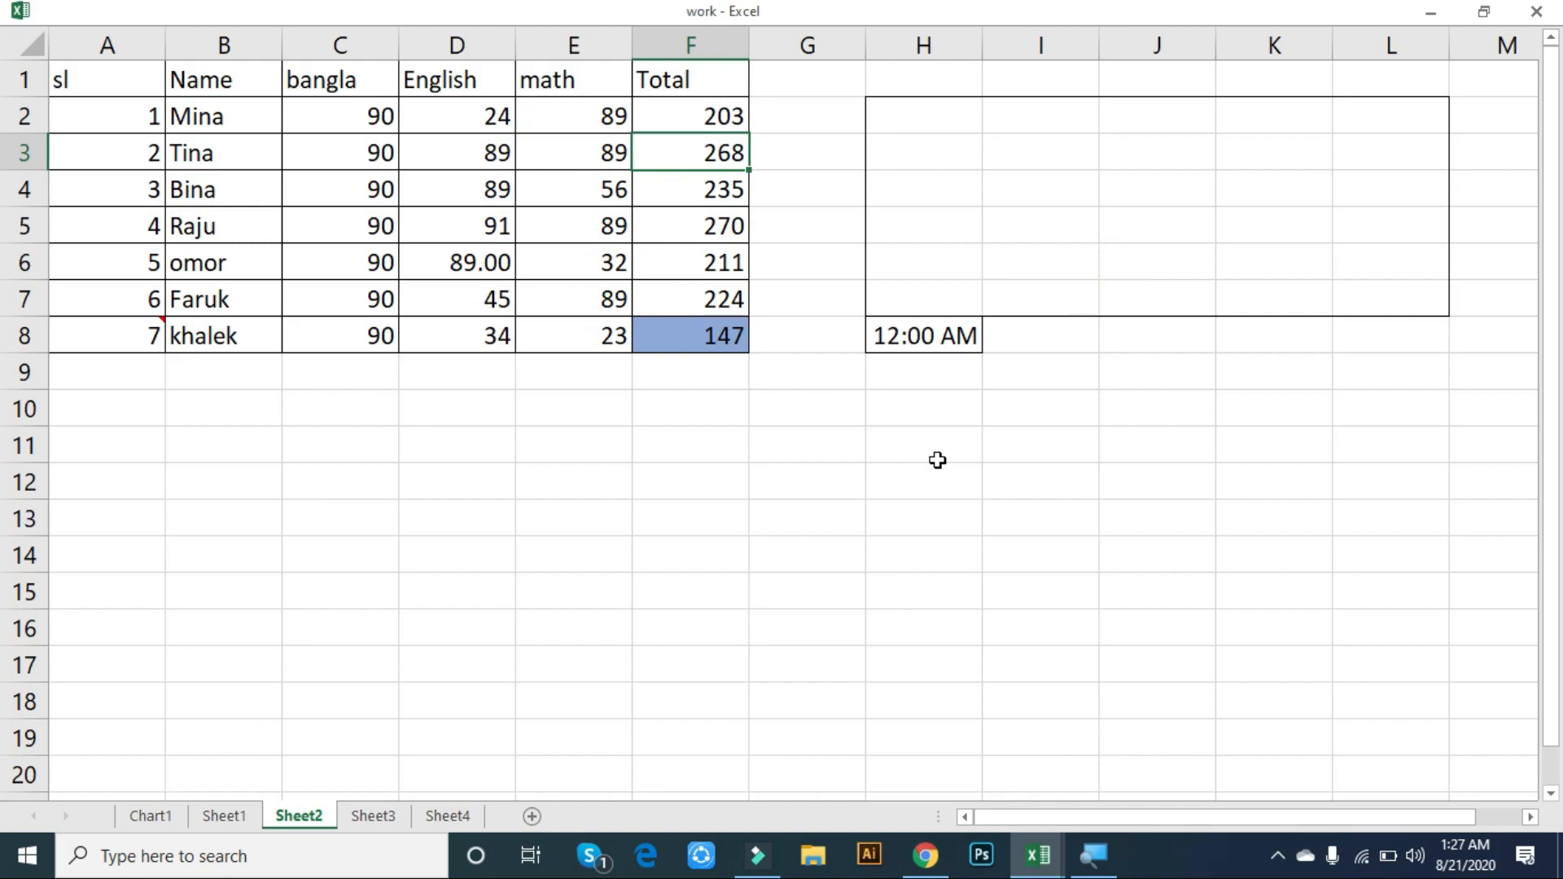
{"action": "left_click", "coordinate": [366, 39]}
{"action": "left_click", "coordinate": [580, 515]}
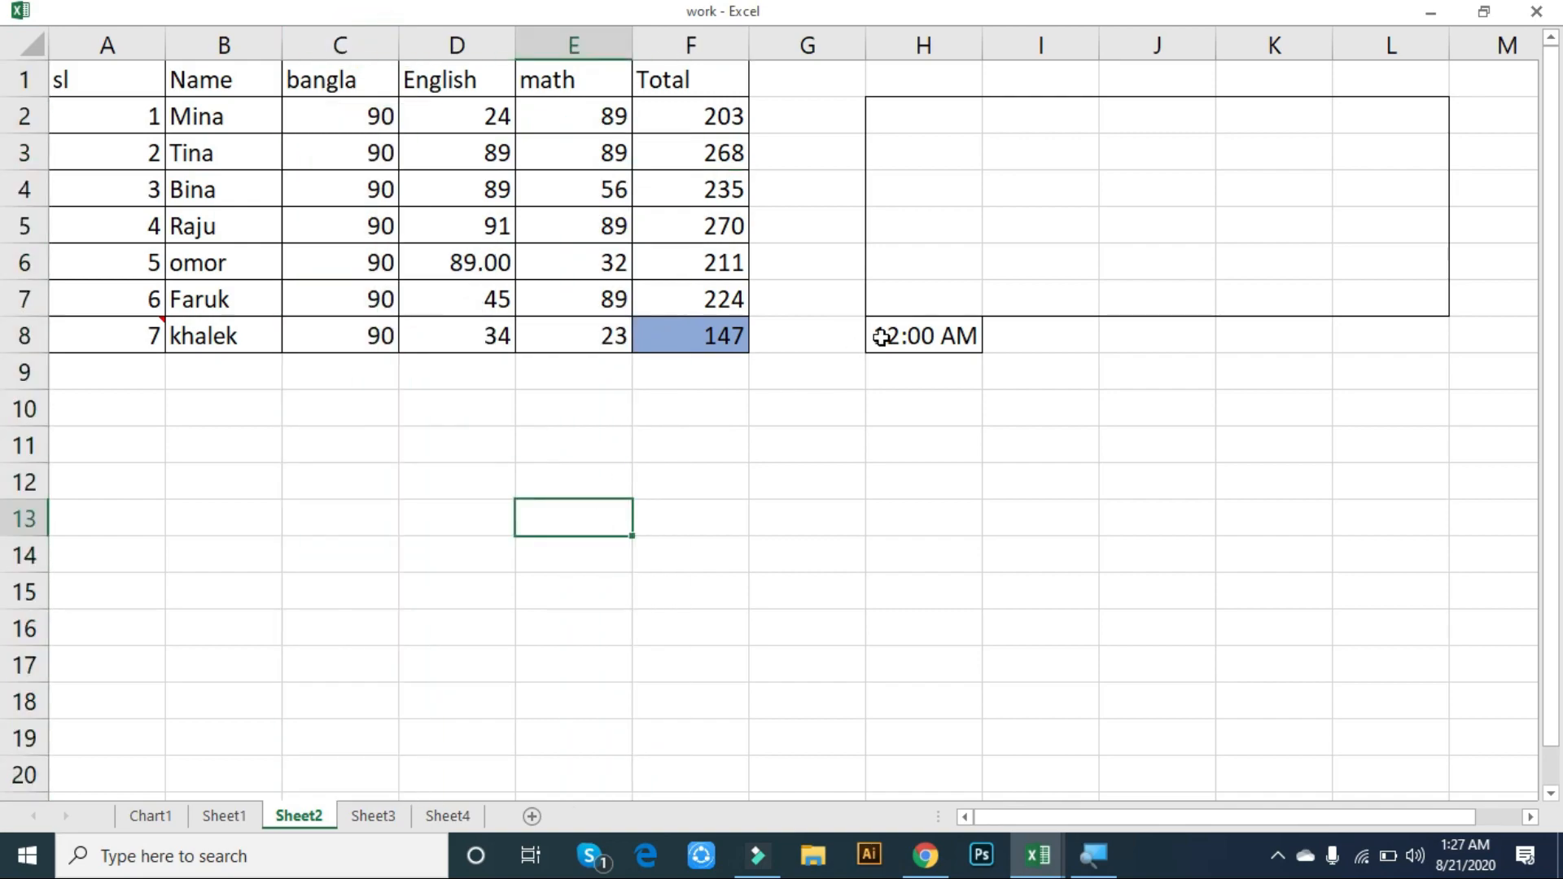
{"action": "left_click", "coordinate": [765, 158]}
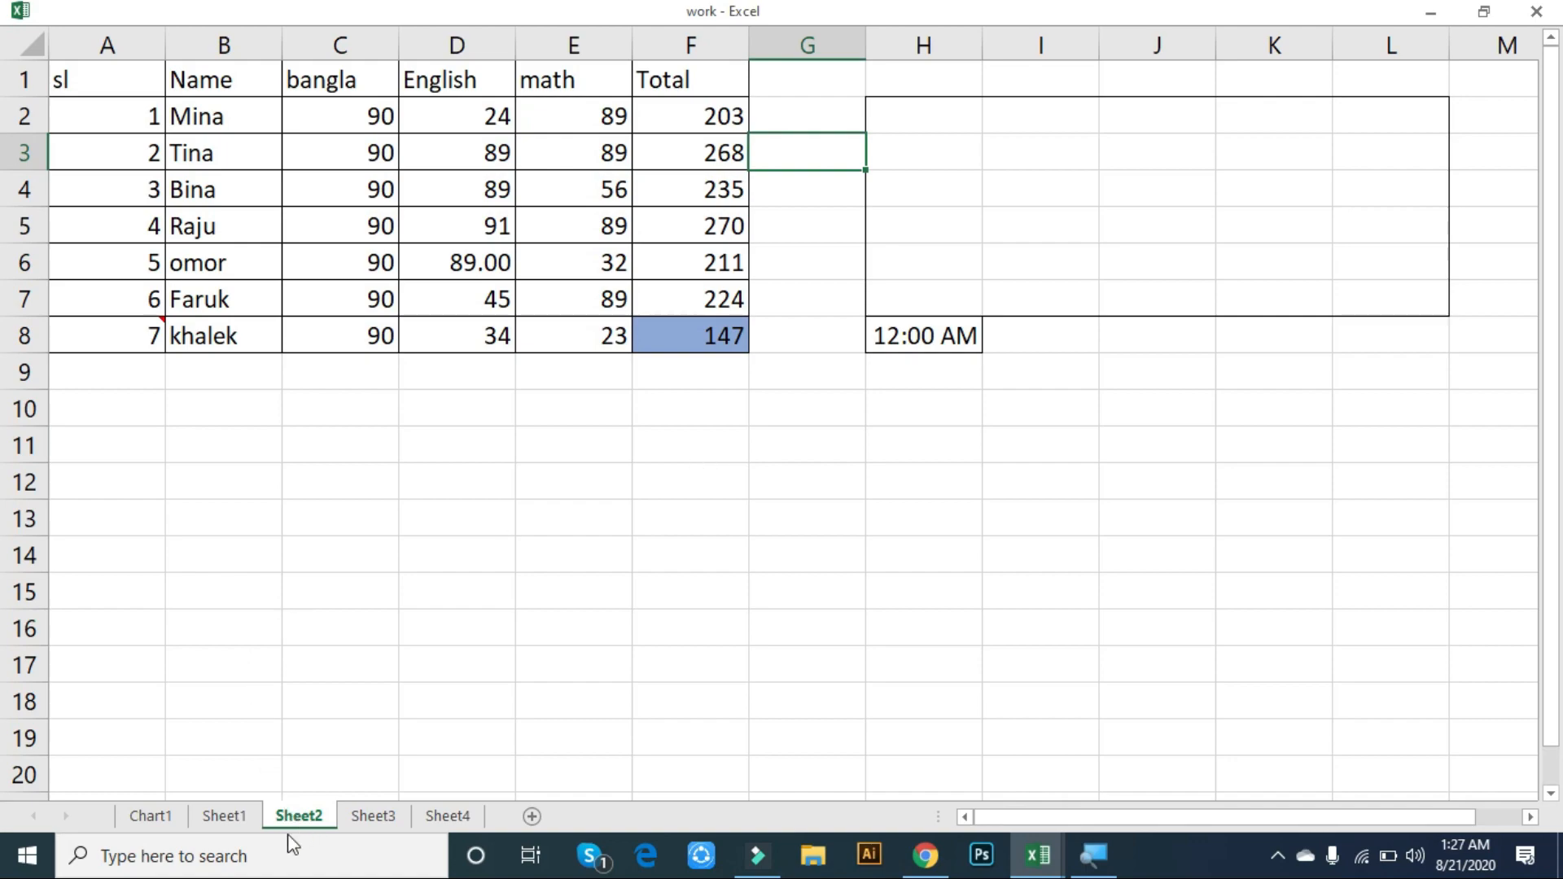
- Switch to Sheet1, select cell D6, and execute the command tree from the Windows Run dialog
{"action": "left_click", "coordinate": [240, 816]}
{"action": "scroll", "coordinate": [254, 295], "scroll_direction": "up", "scroll_amount": 2}
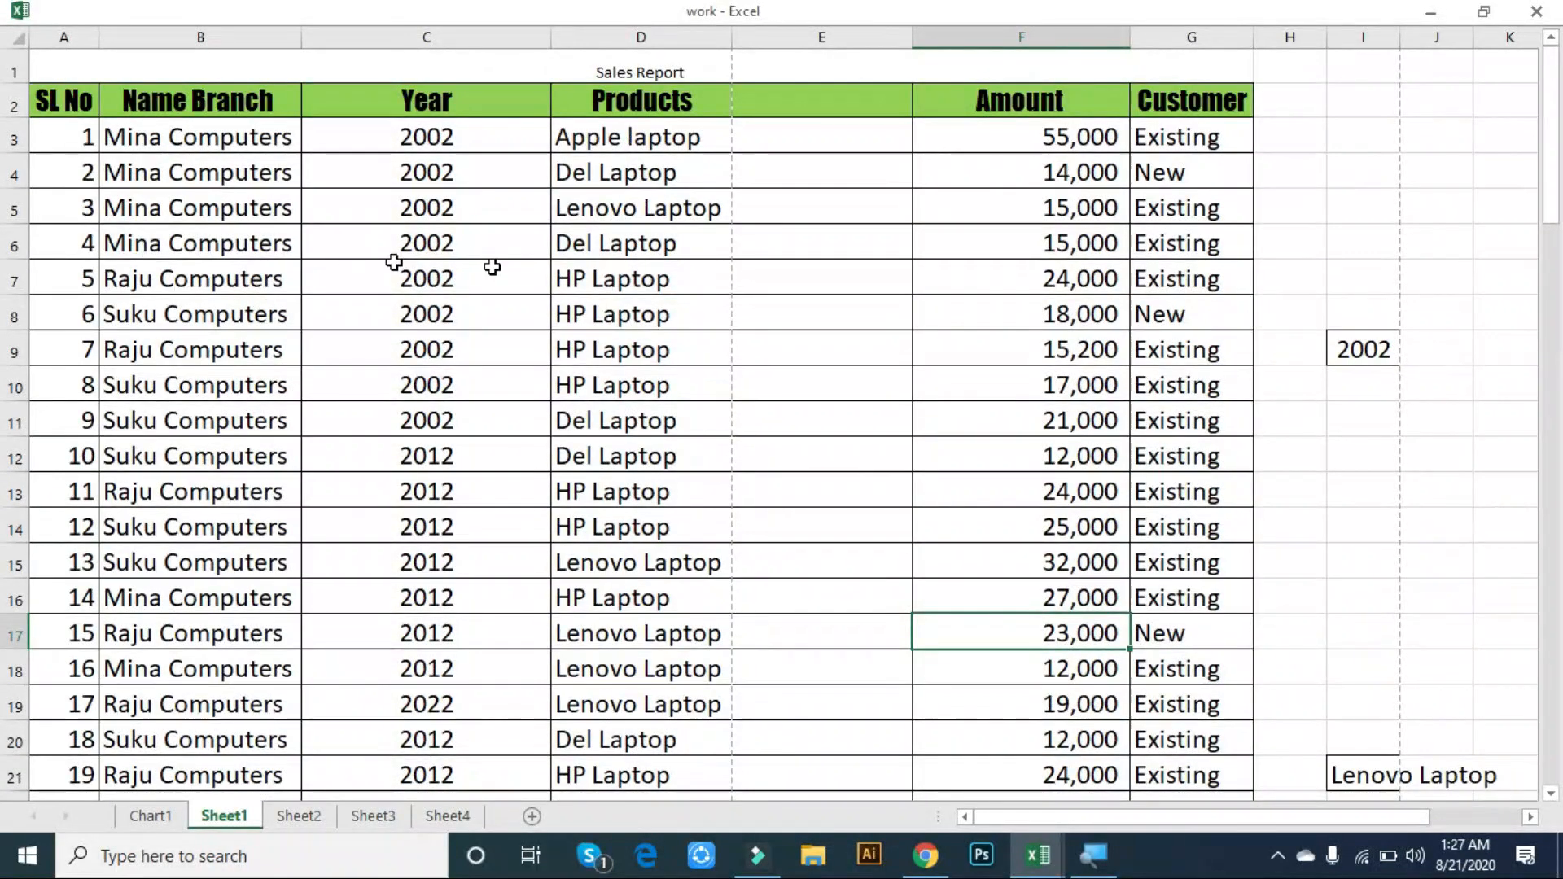
{"action": "left_click", "coordinate": [580, 259]}
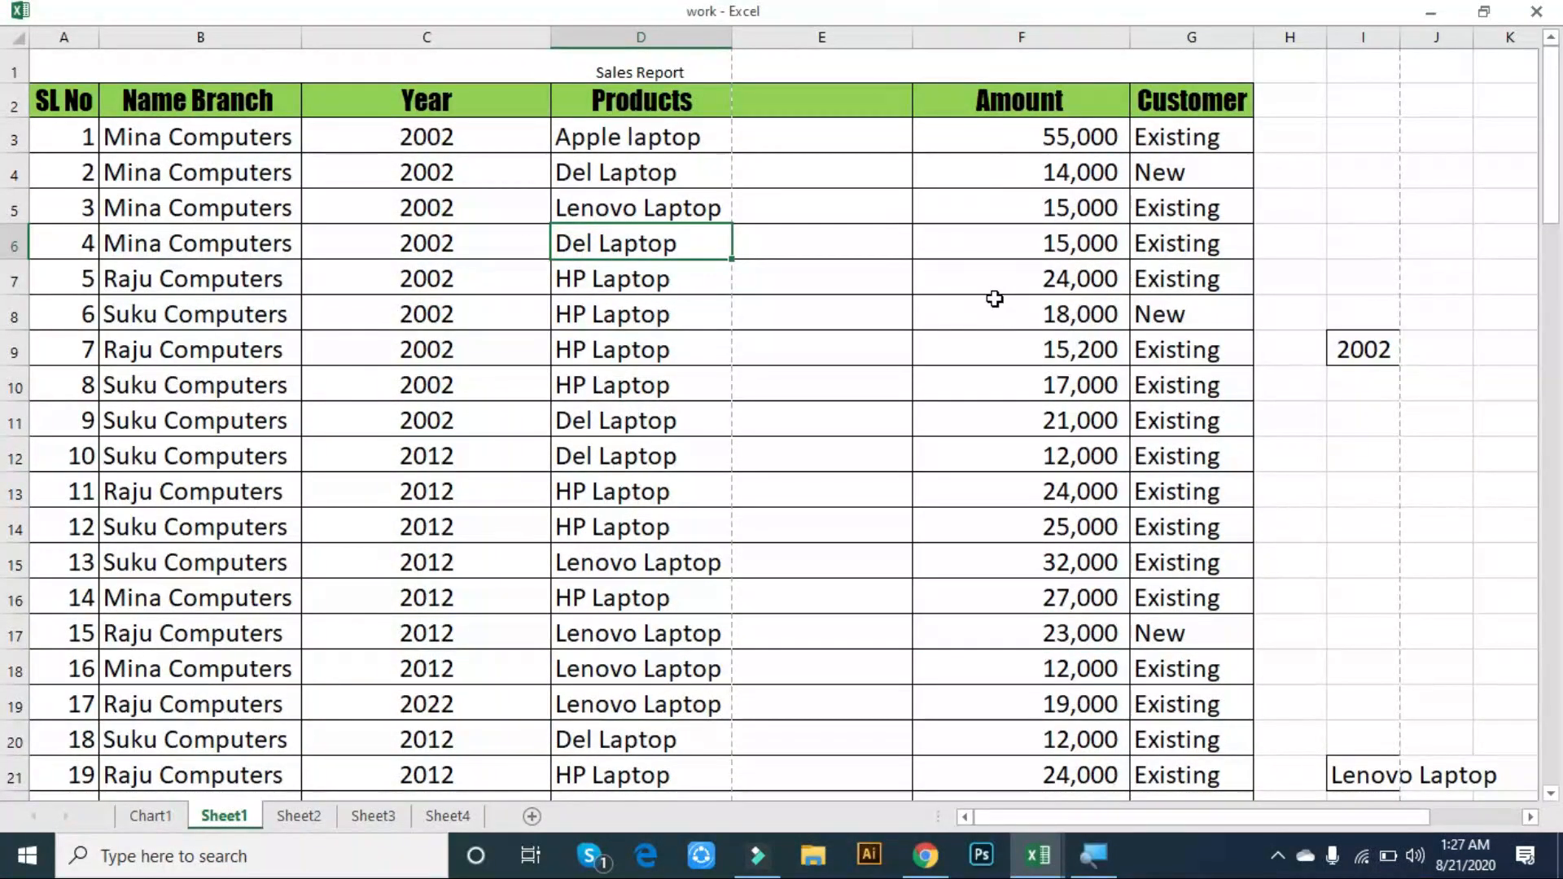
{"action": "key", "text": "super+r"}
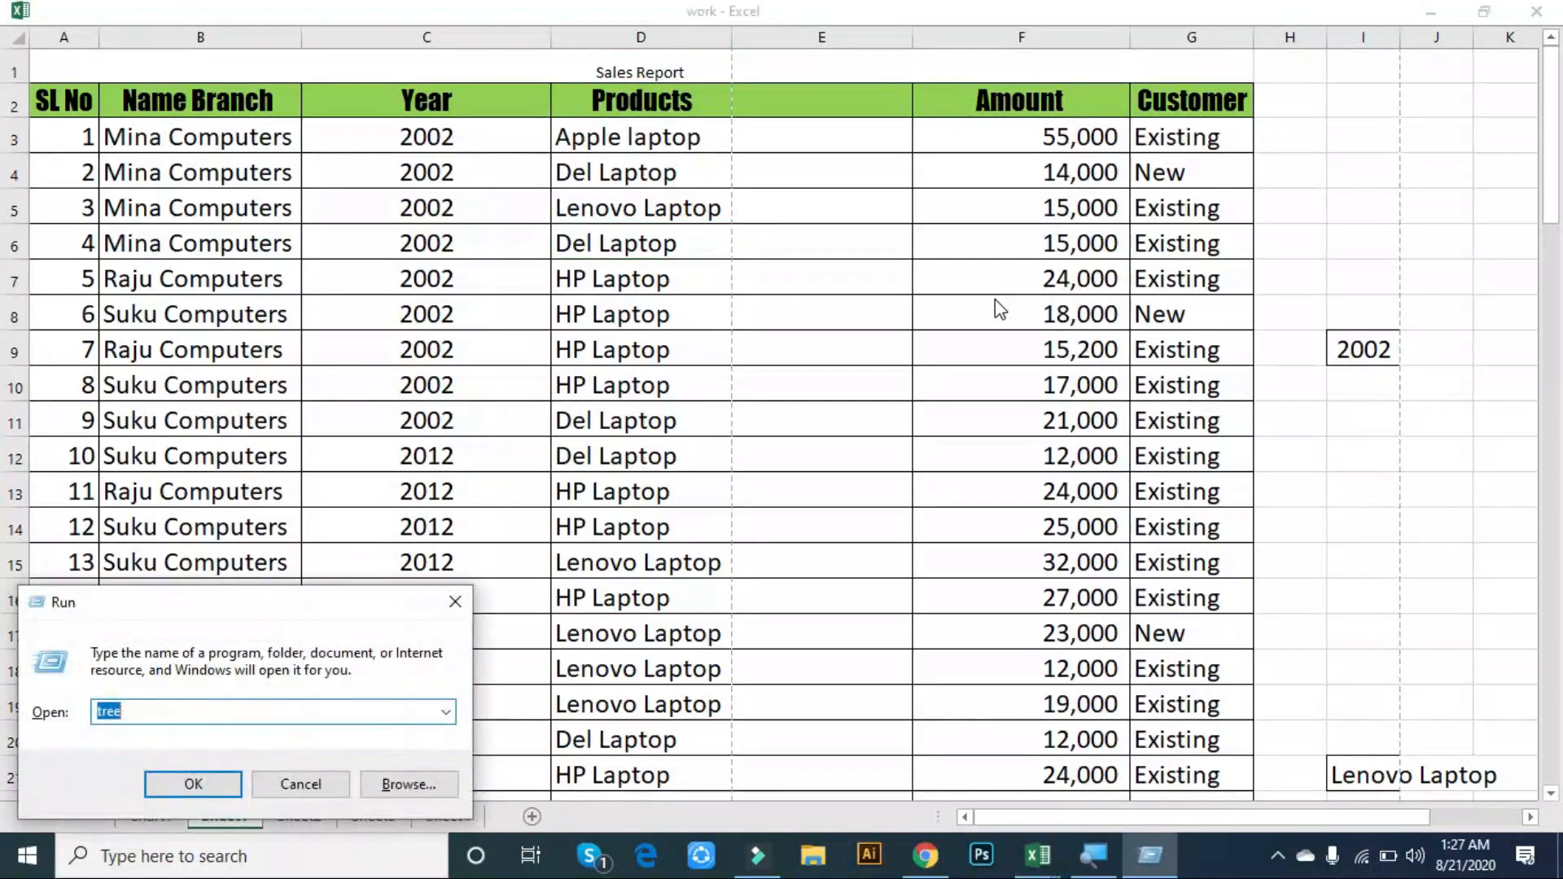
{"action": "key", "text": "Return"}
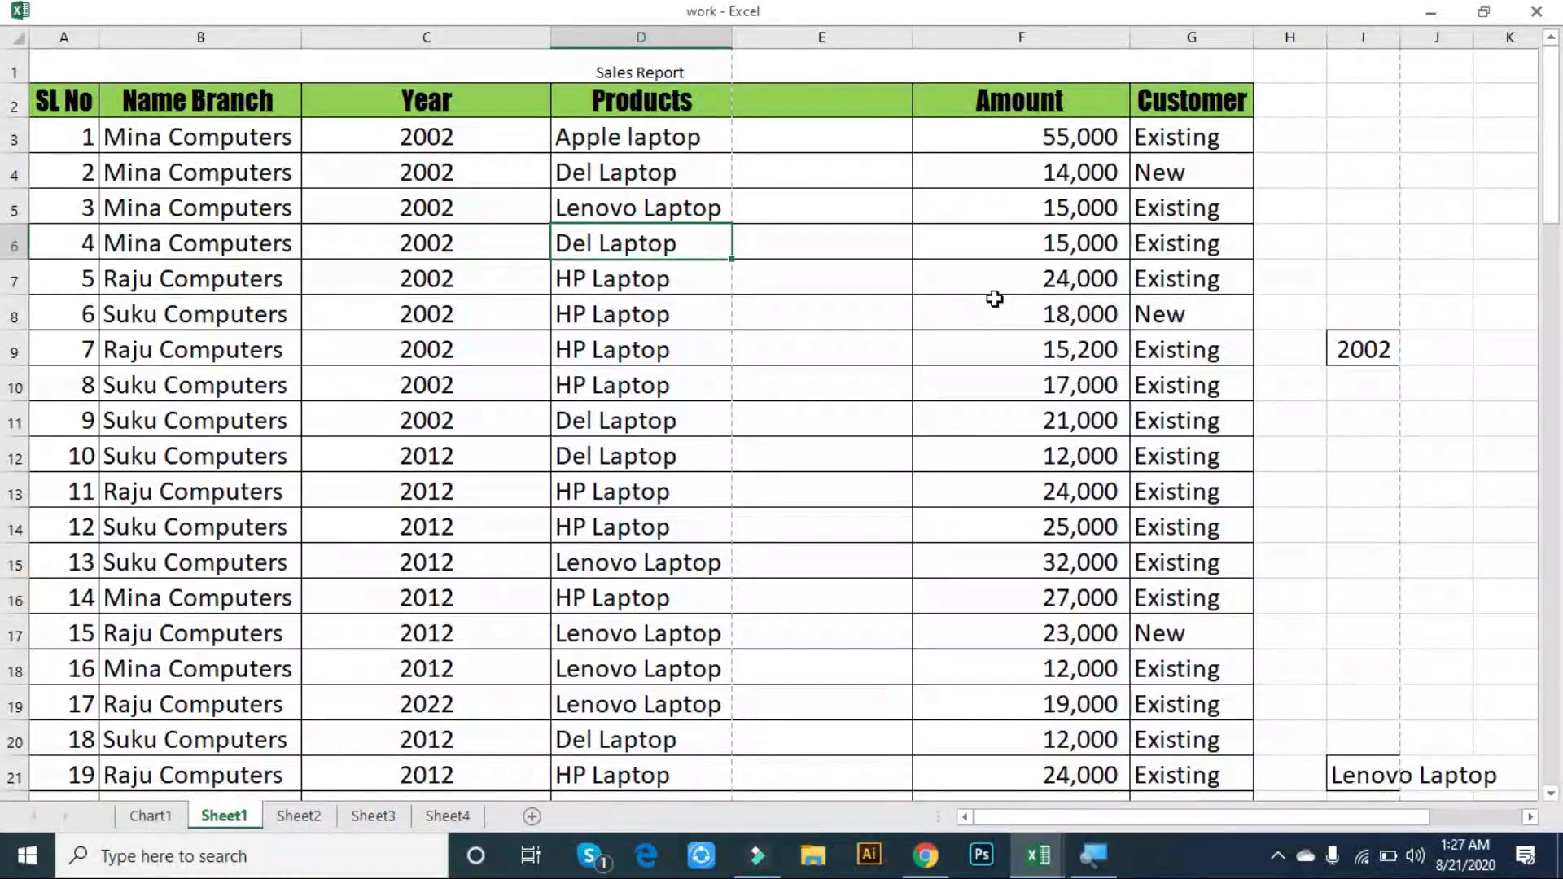
- Examine the Sales Report table on Sheet1 at closer and wider zoom levels, cancelling the Delete cells dialog
{"action": "scroll", "coordinate": [995, 299], "scroll_direction": "up", "scroll_amount": 4, "text": "ctrl"}
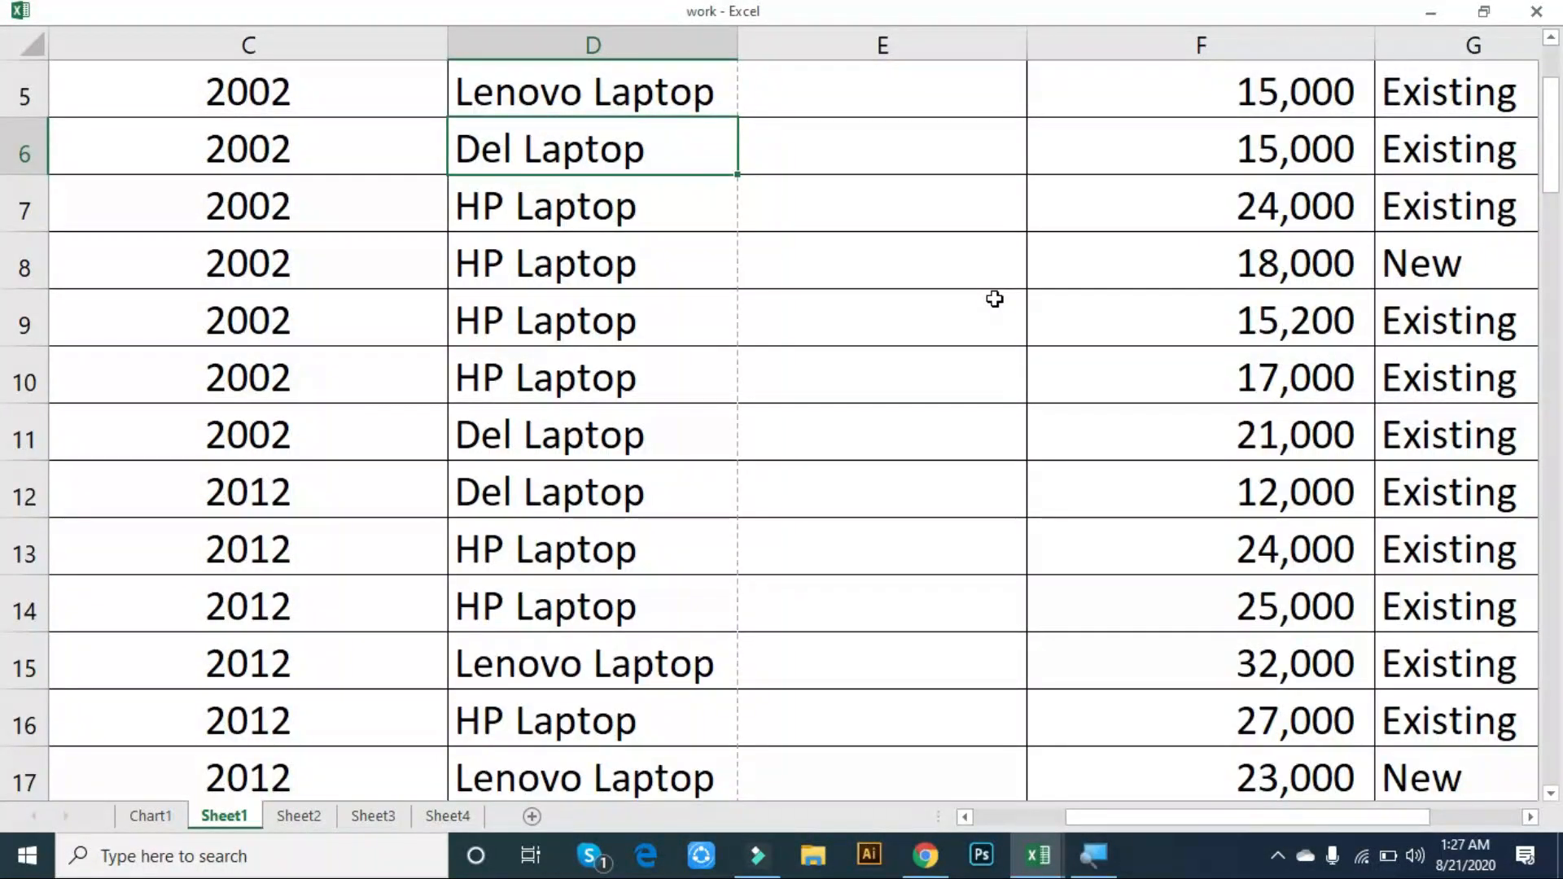
{"action": "key", "text": "ctrl+minus"}
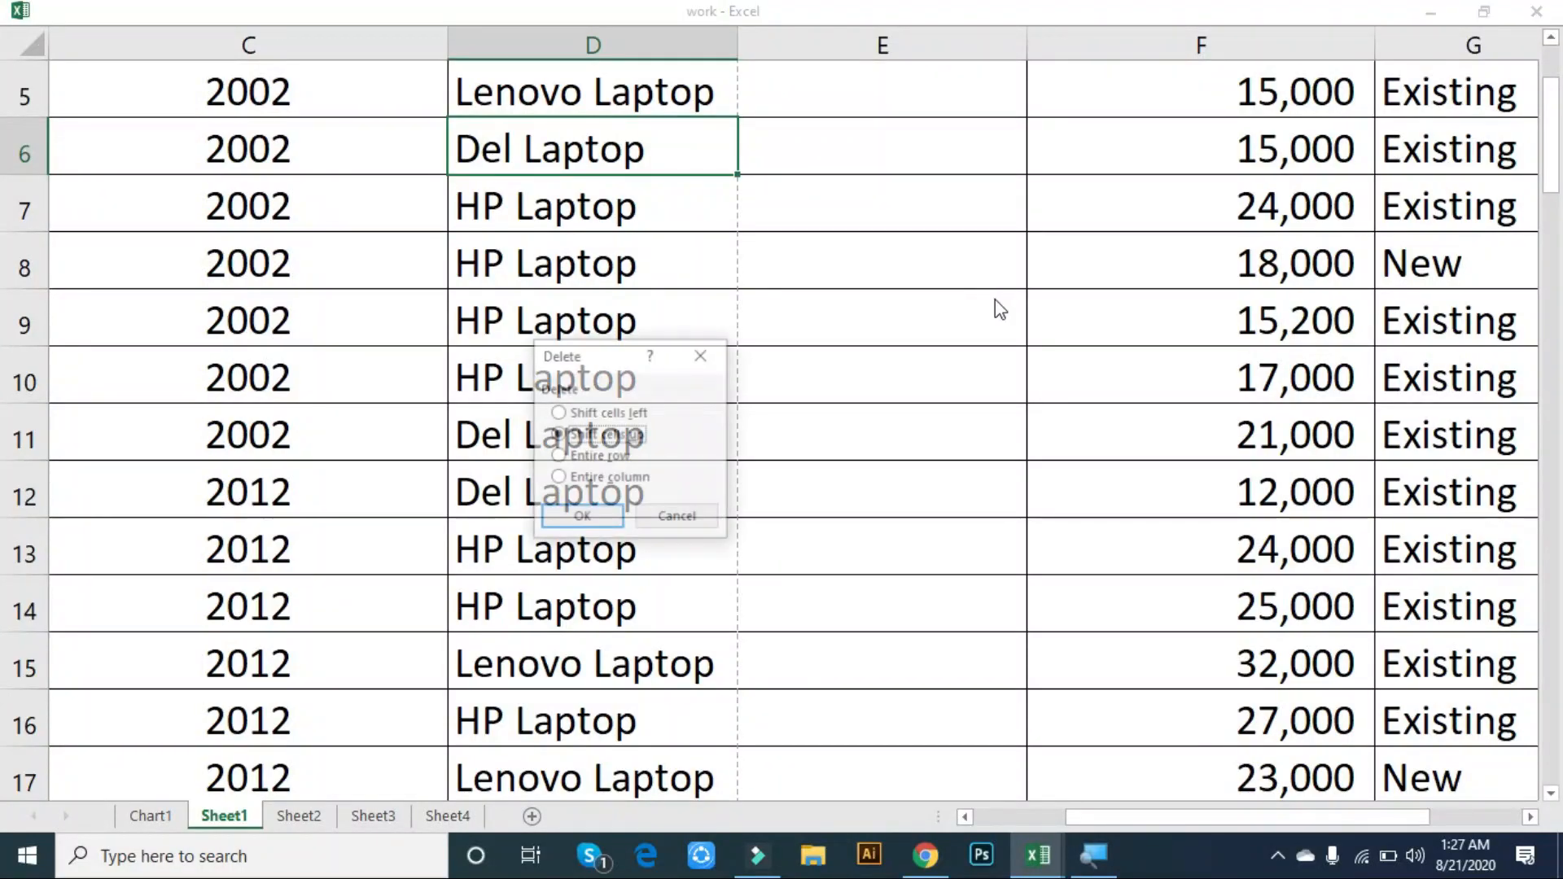
{"action": "left_click", "coordinate": [703, 355]}
{"action": "scroll", "coordinate": [768, 343], "scroll_direction": "down", "scroll_amount": 3, "text": "ctrl"}
{"action": "scroll", "coordinate": [769, 343], "scroll_direction": "down", "scroll_amount": 6, "text": "ctrl"}
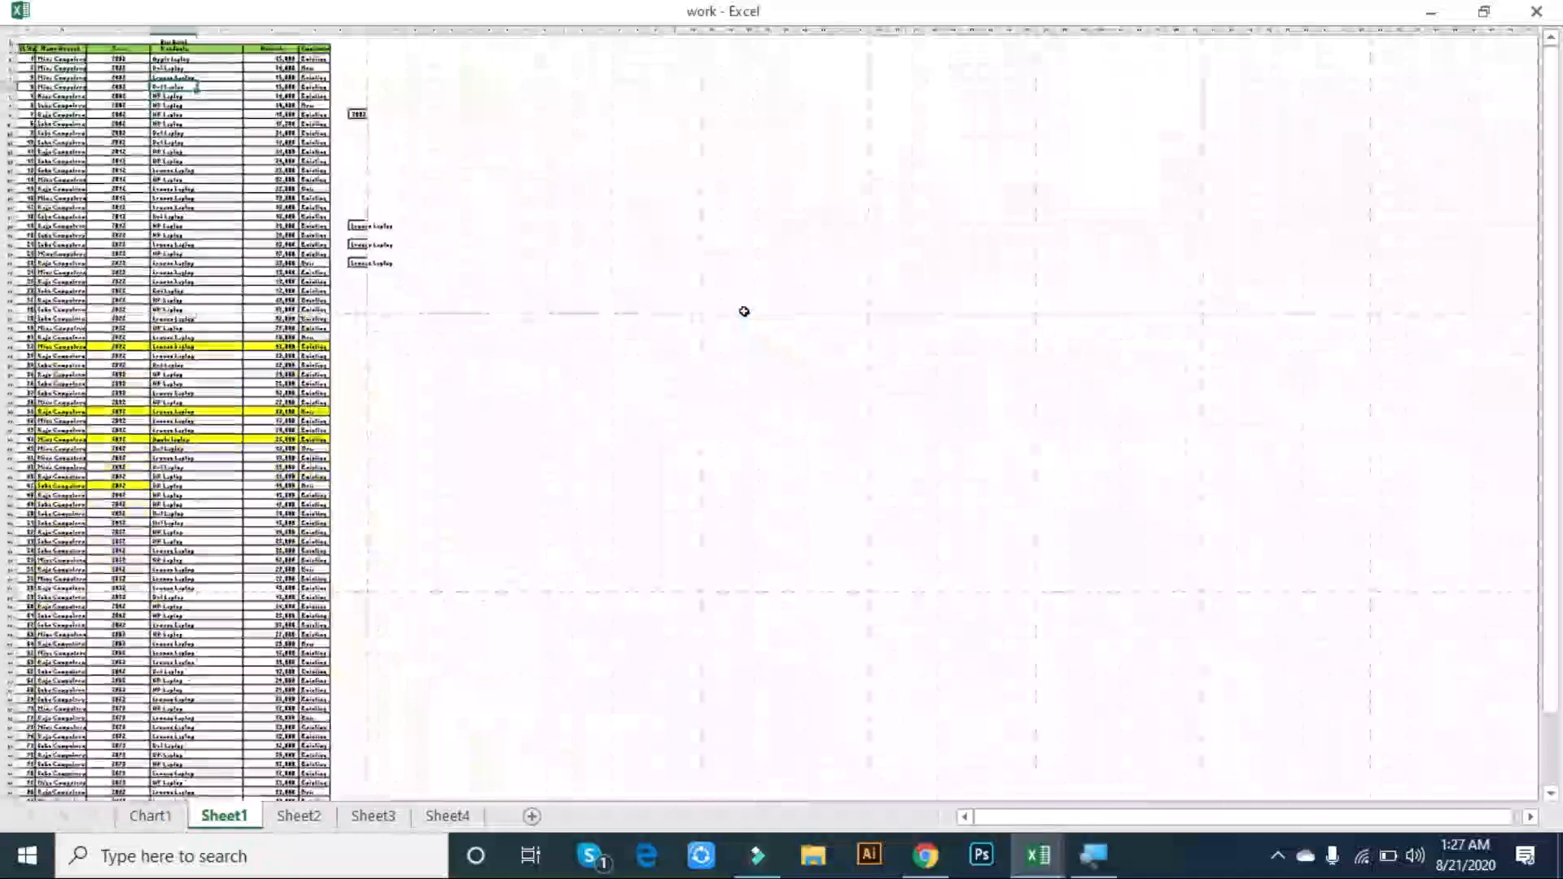
{"action": "scroll", "coordinate": [461, 310], "scroll_direction": "up", "scroll_amount": 8, "text": "ctrl"}
{"action": "left_click", "coordinate": [488, 167]}
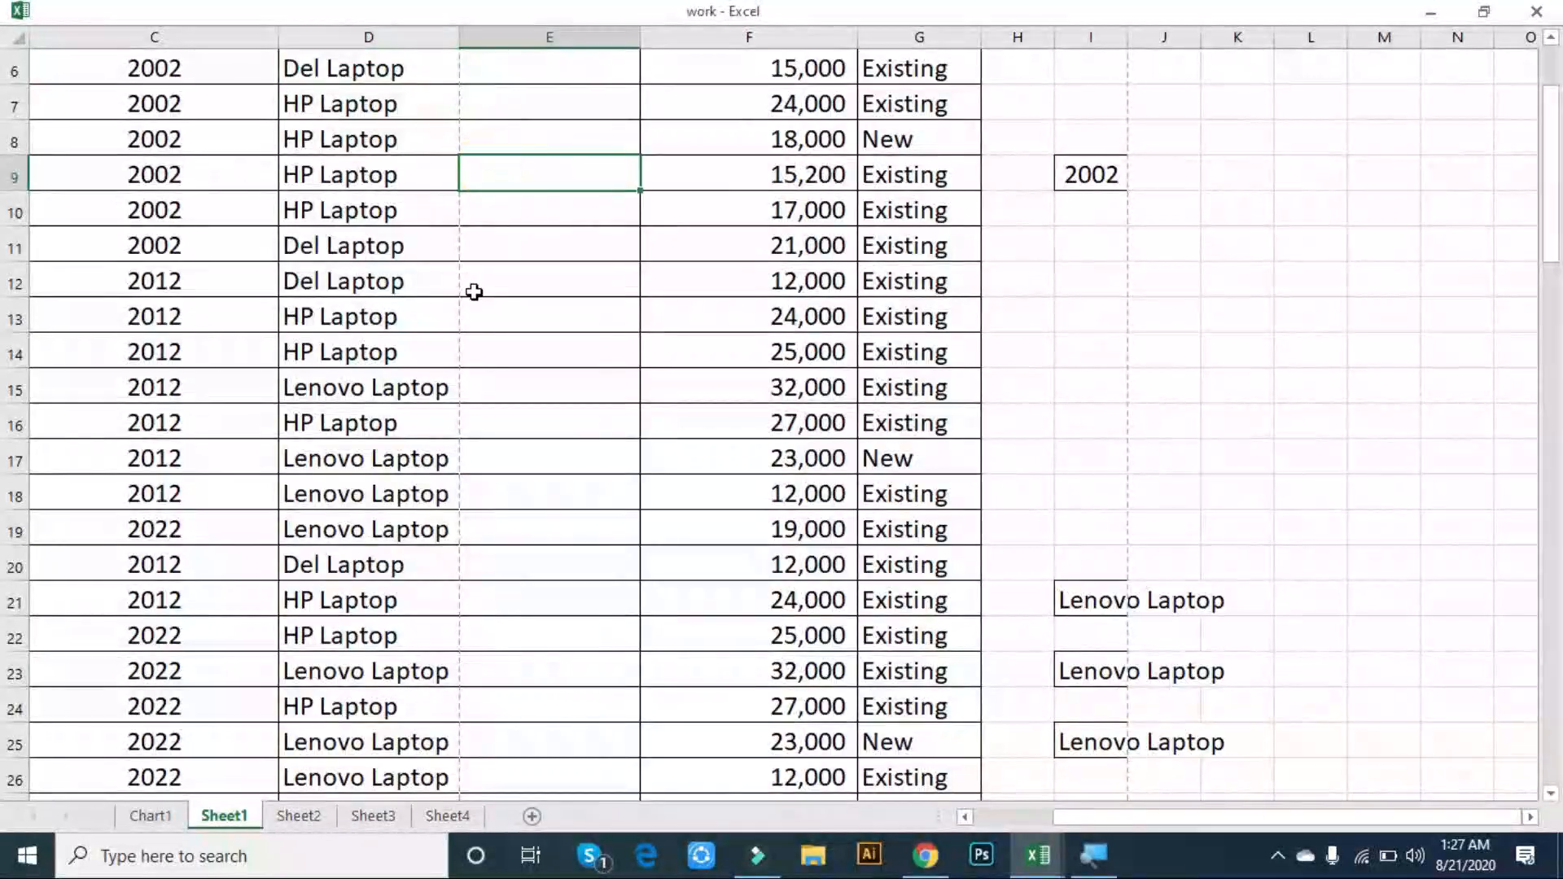
{"action": "scroll", "coordinate": [472, 287], "scroll_direction": "up", "scroll_amount": 2}
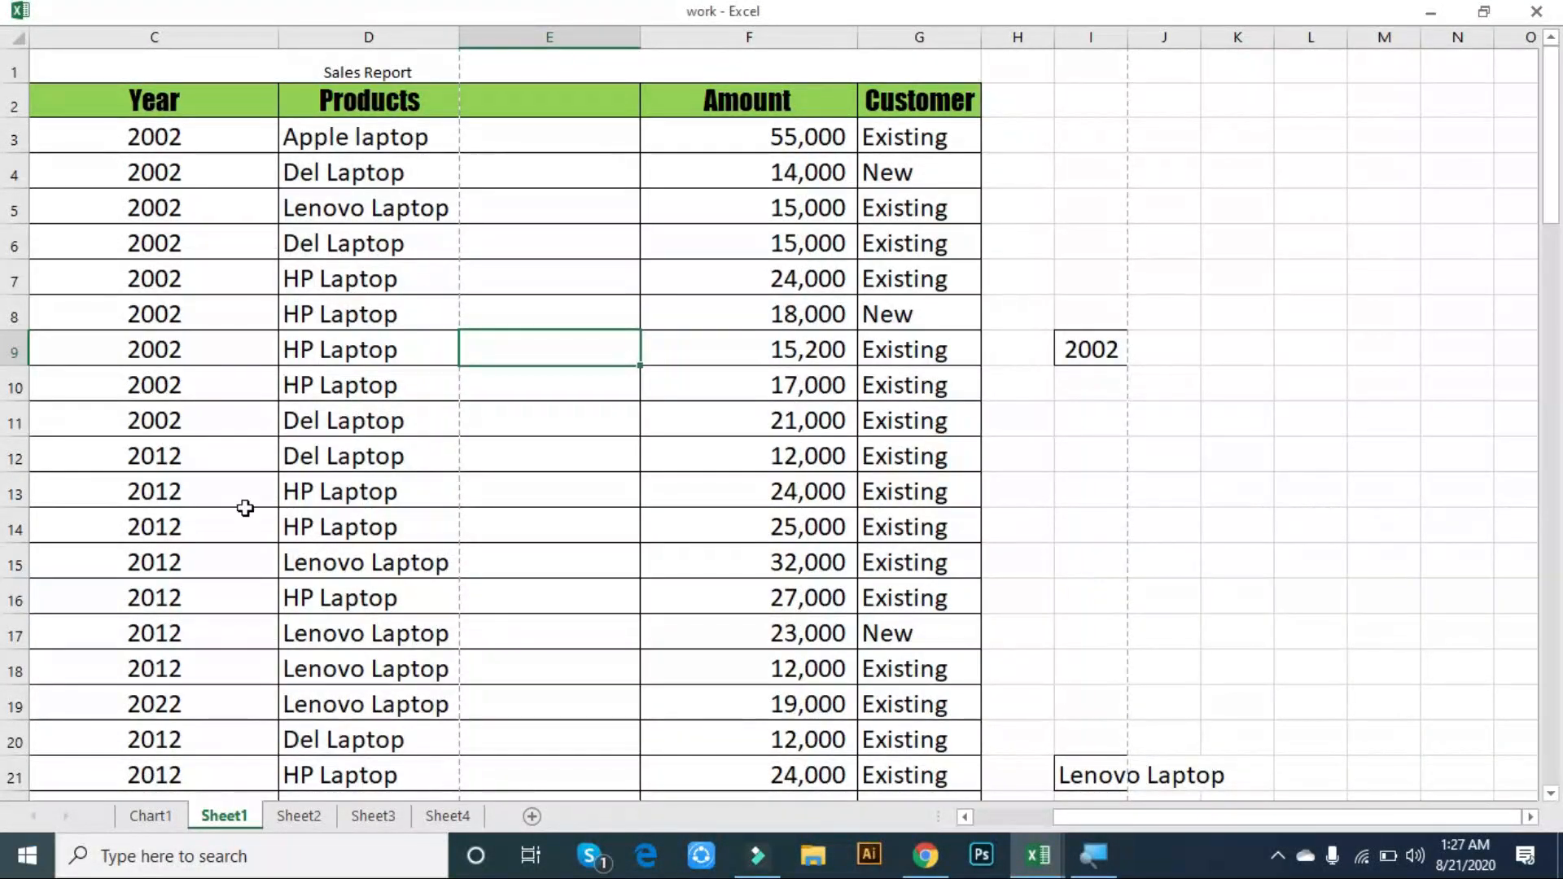
{"action": "double_click", "coordinate": [19, 10]}
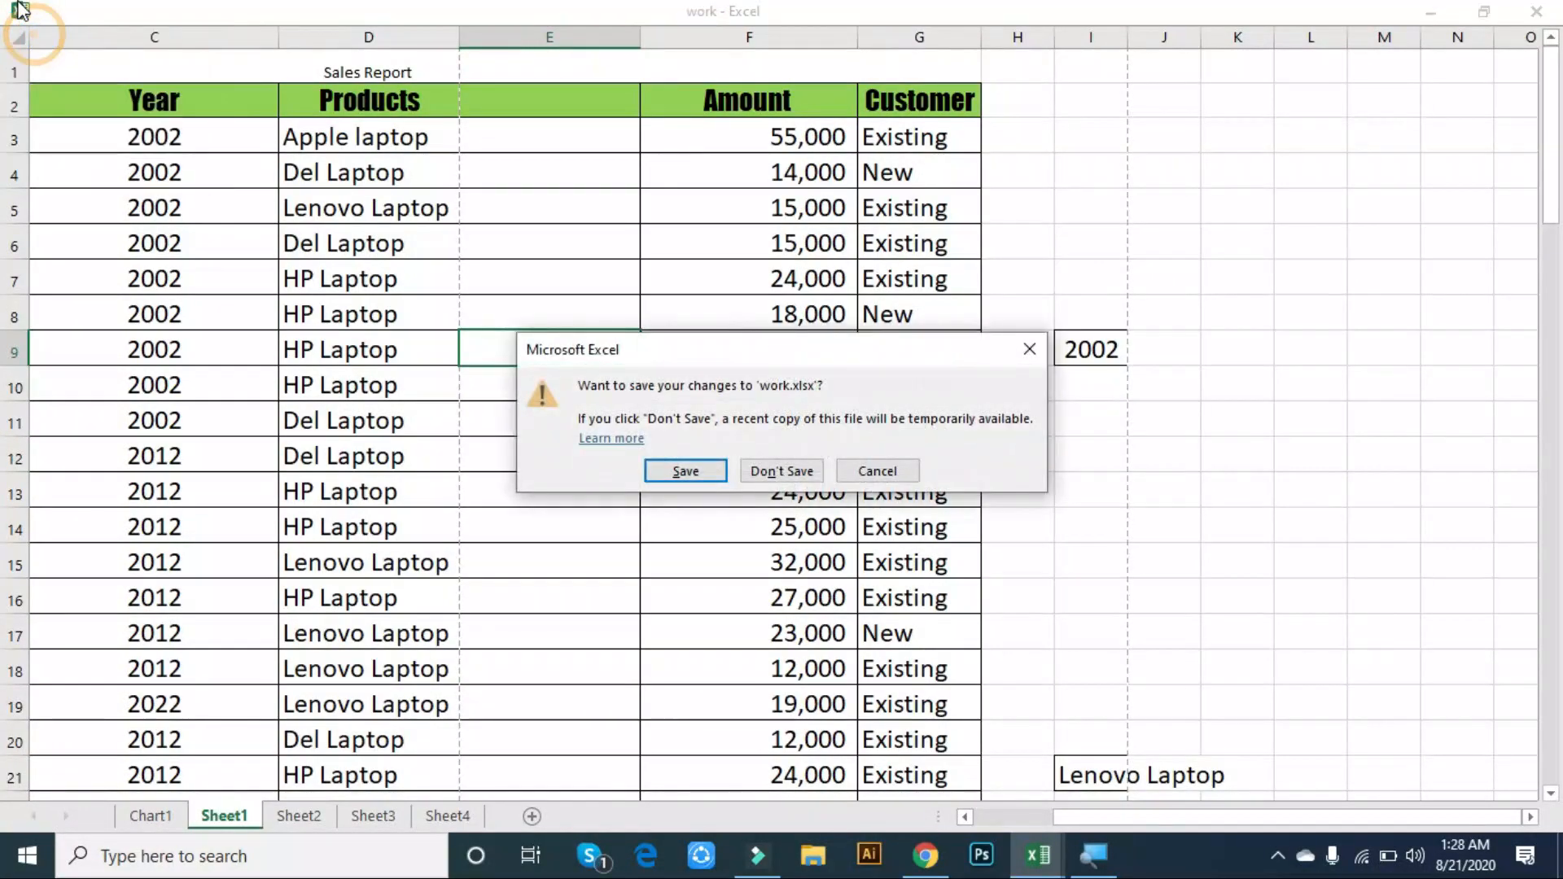
{"action": "left_click", "coordinate": [871, 471]}
{"action": "left_click", "coordinate": [20, 11]}
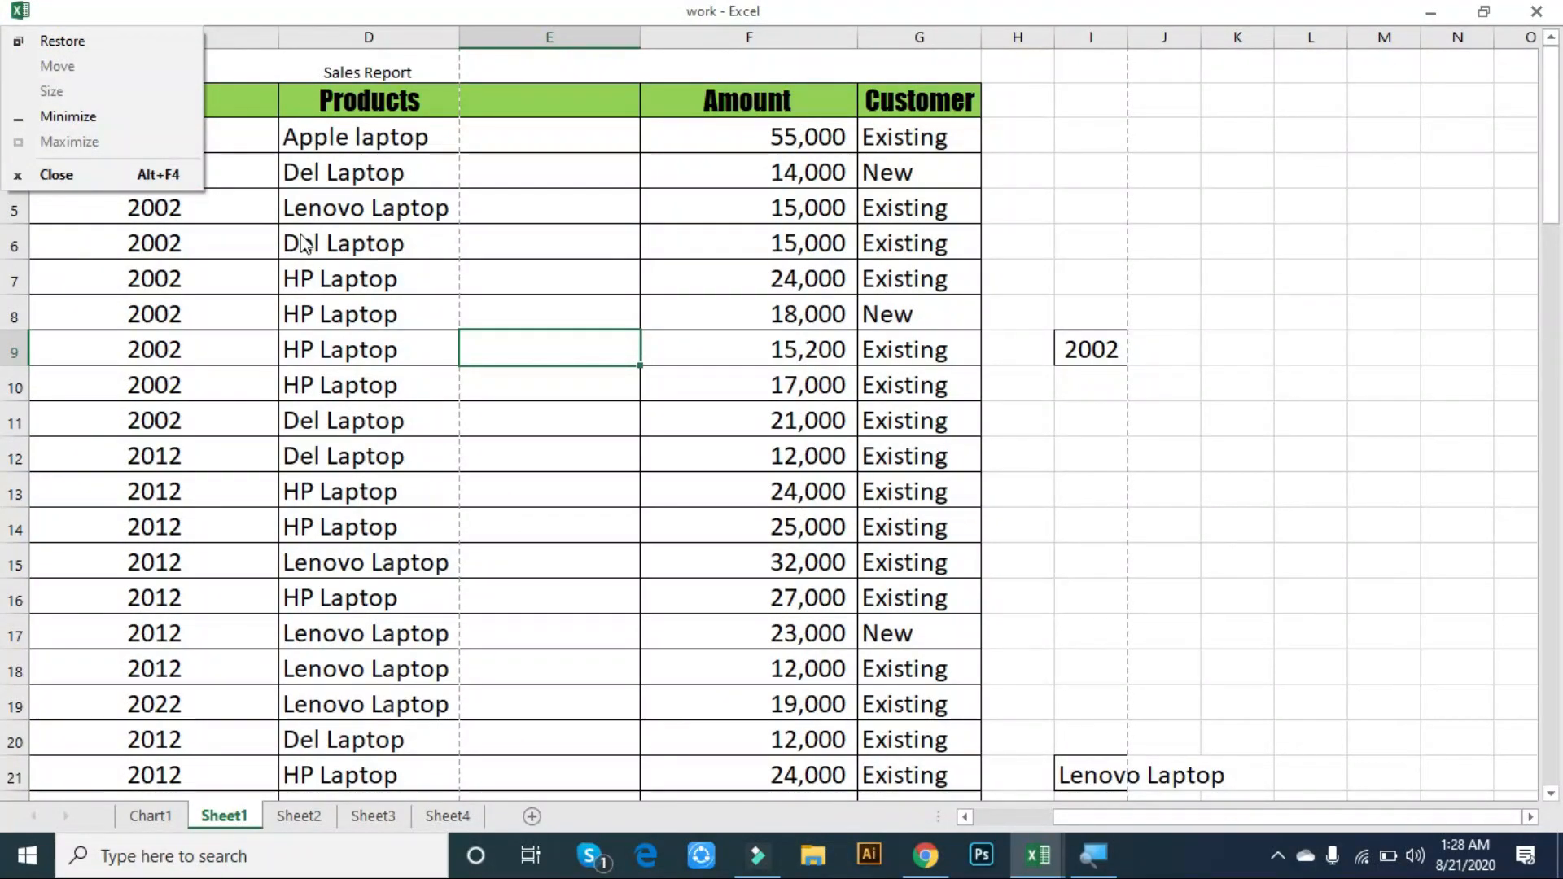
{"action": "left_click", "coordinate": [303, 244]}
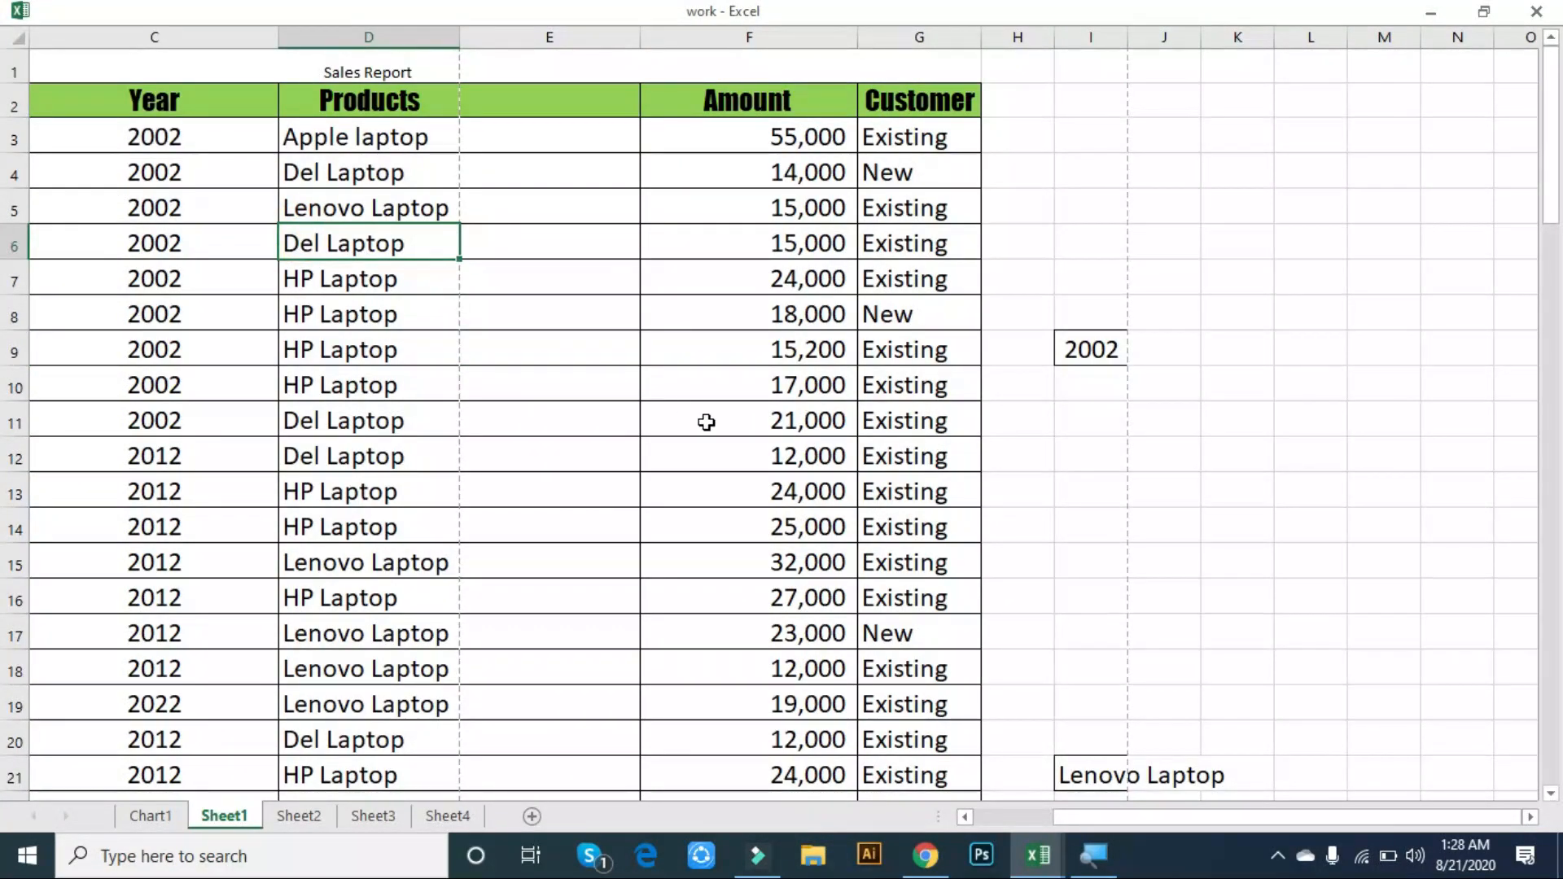
- Save the work workbook as a macro-free file
{"action": "key", "text": "ctrl+s"}
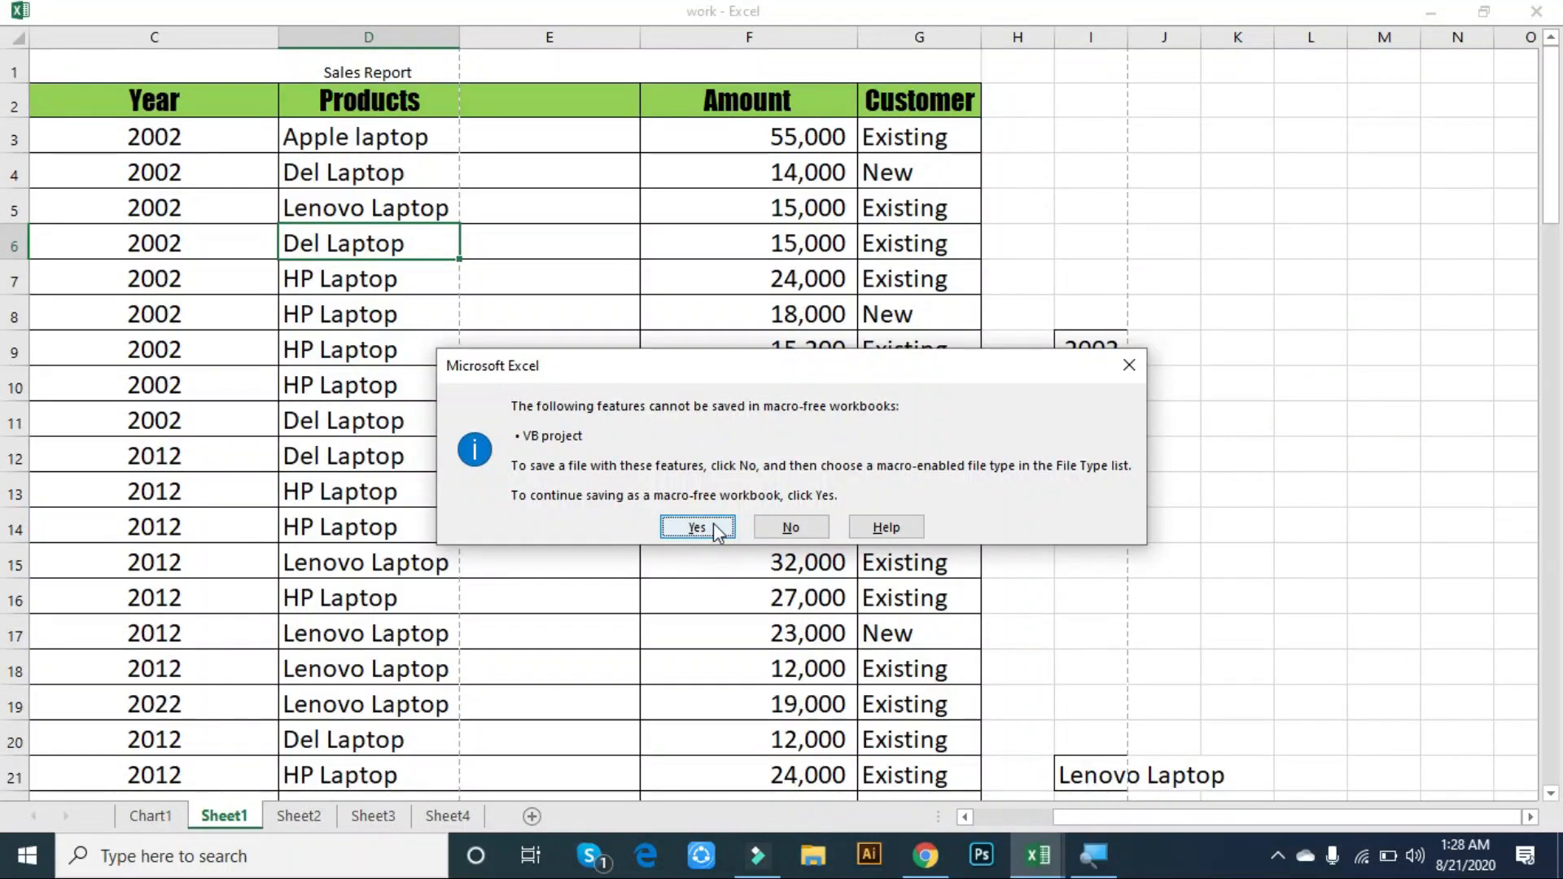
{"action": "left_click", "coordinate": [714, 527]}
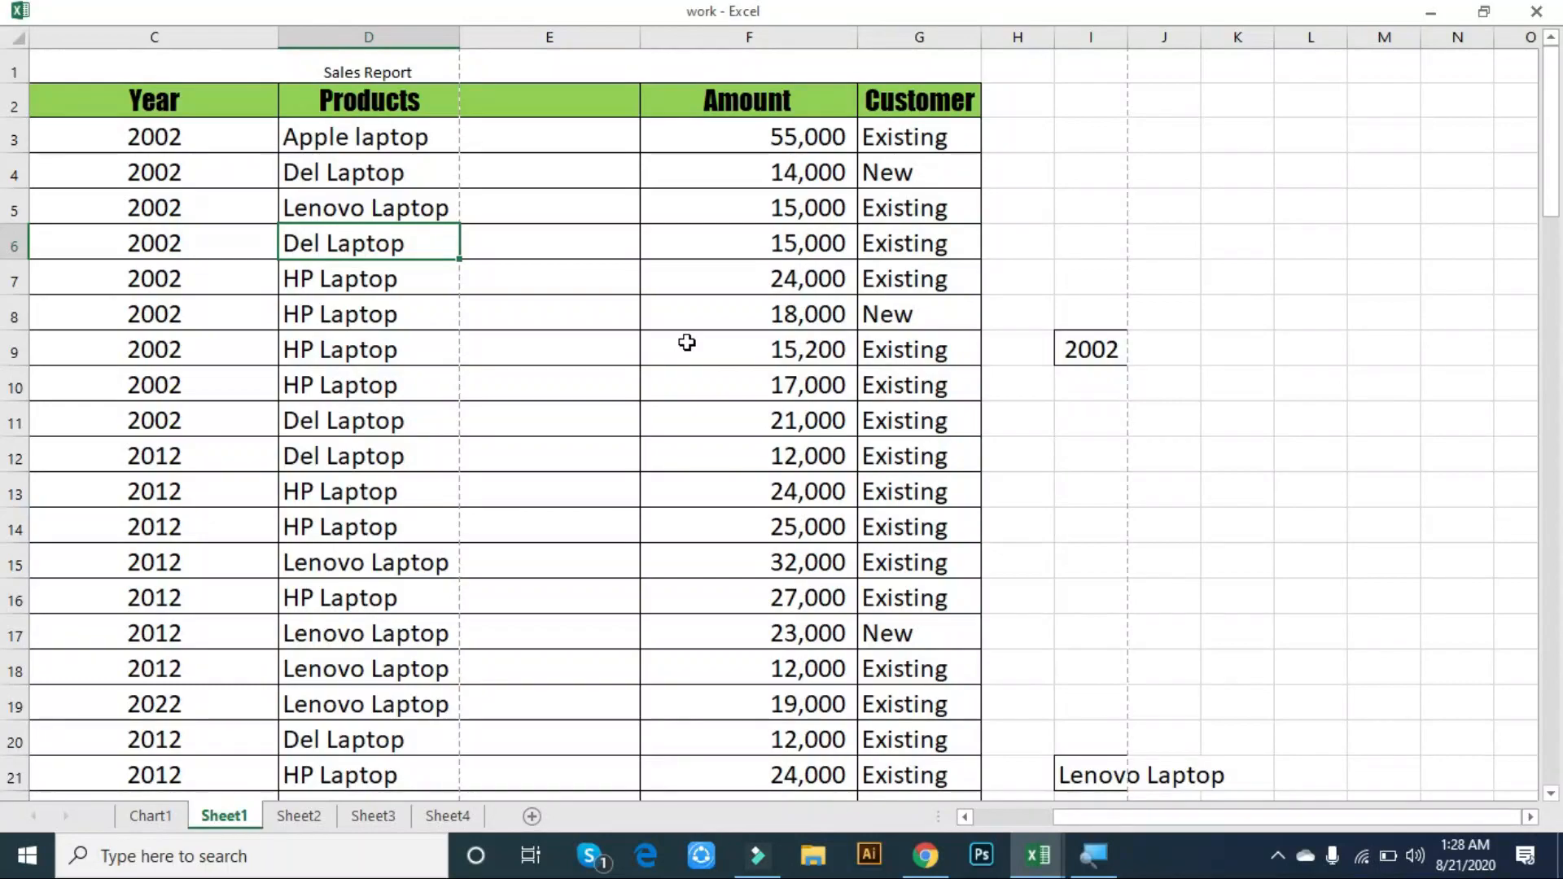
- Create a new blank workbook and display its Data commands
{"action": "key", "text": "ctrl+n"}
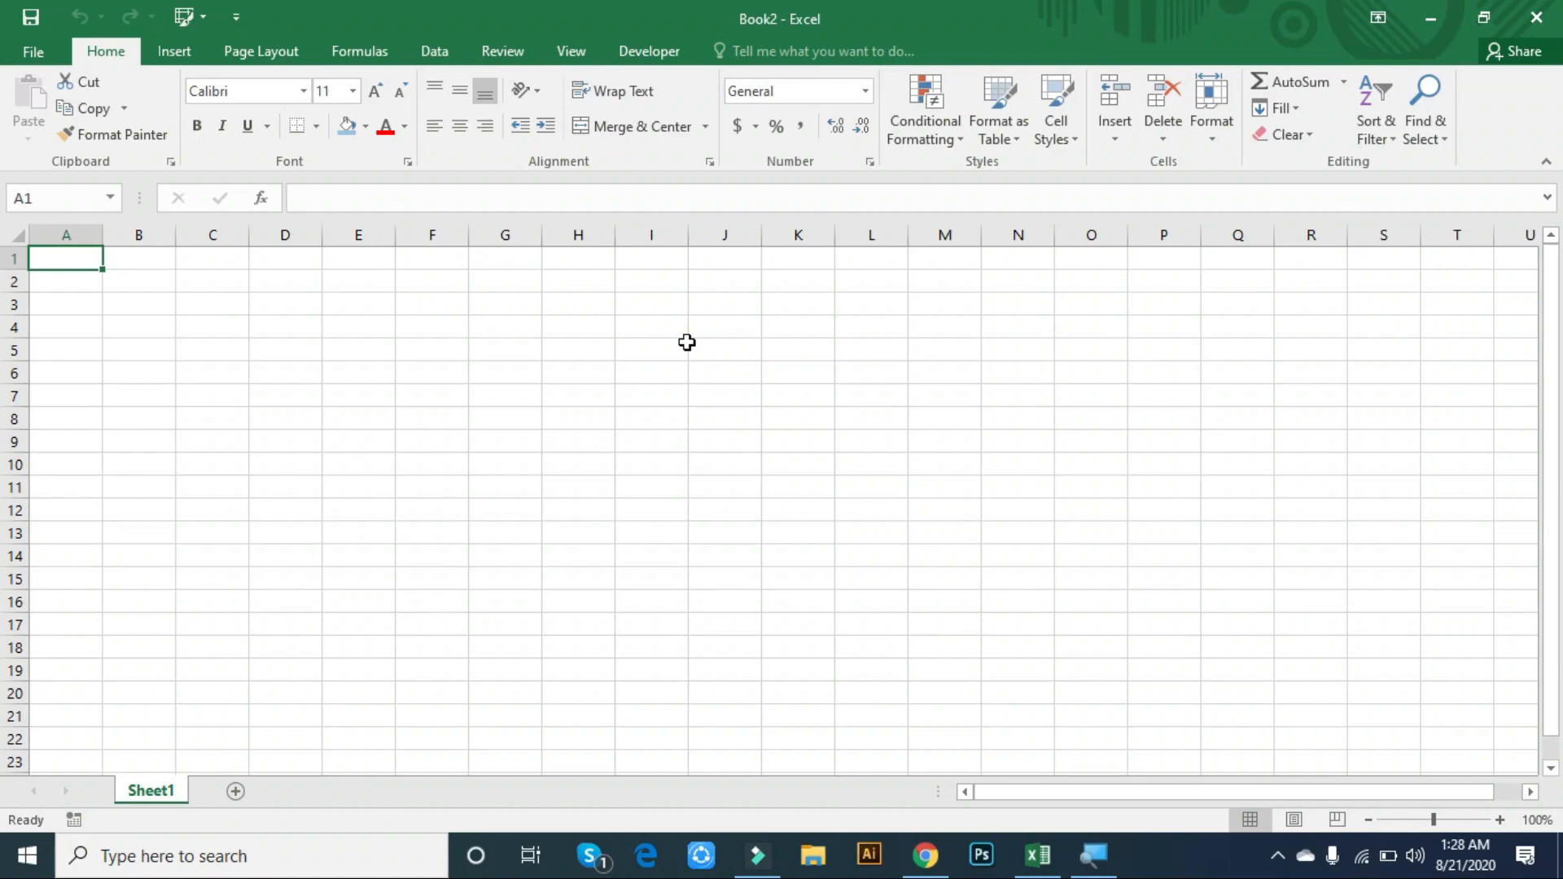
{"action": "key", "text": "alt"}
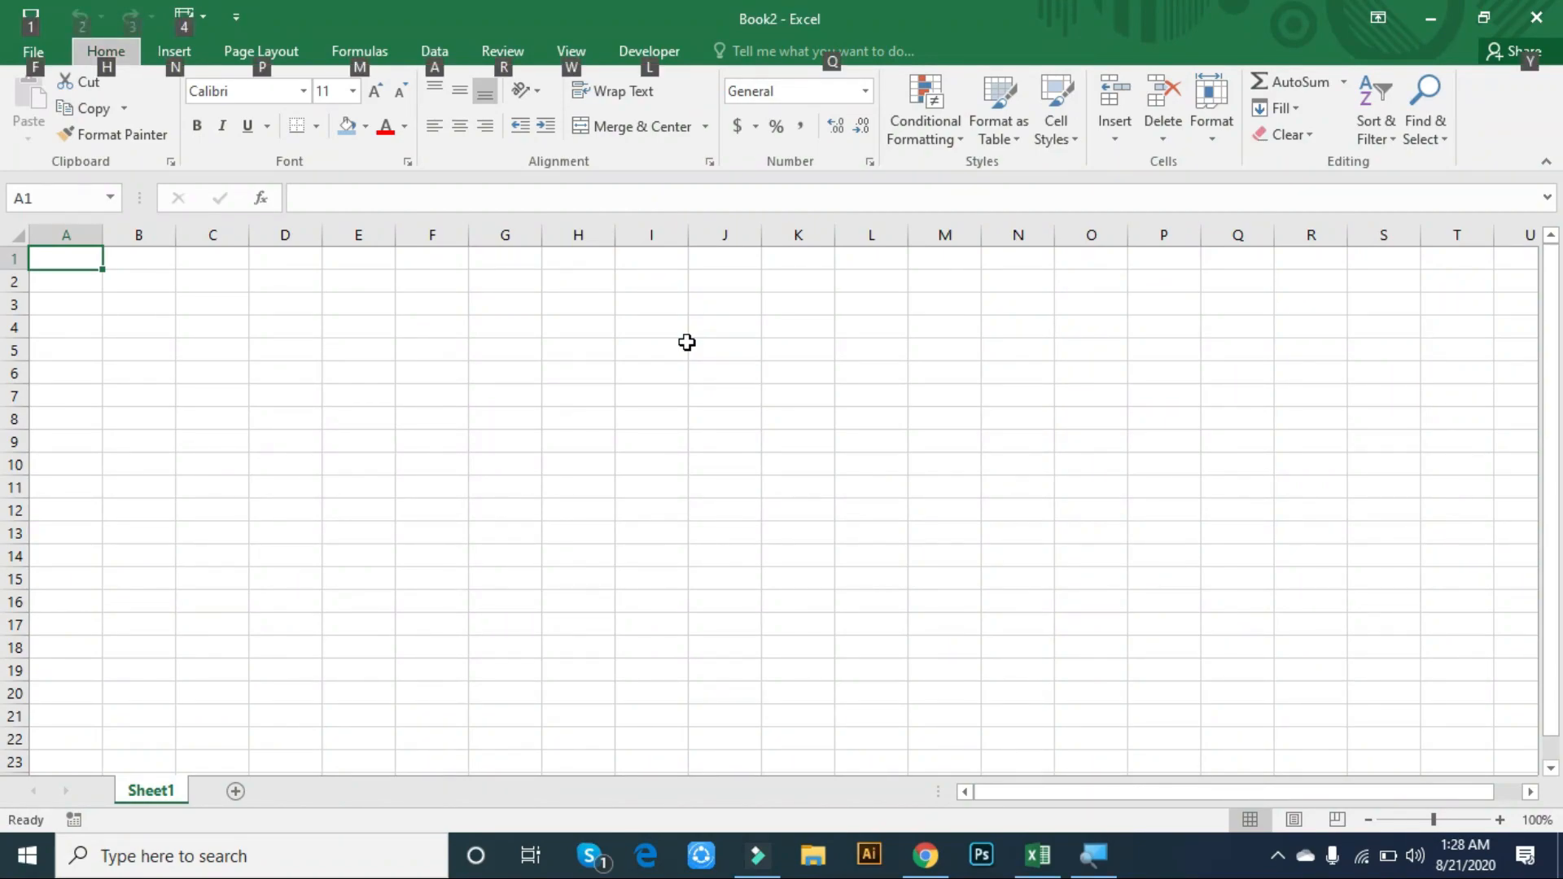
{"action": "key", "text": "a"}
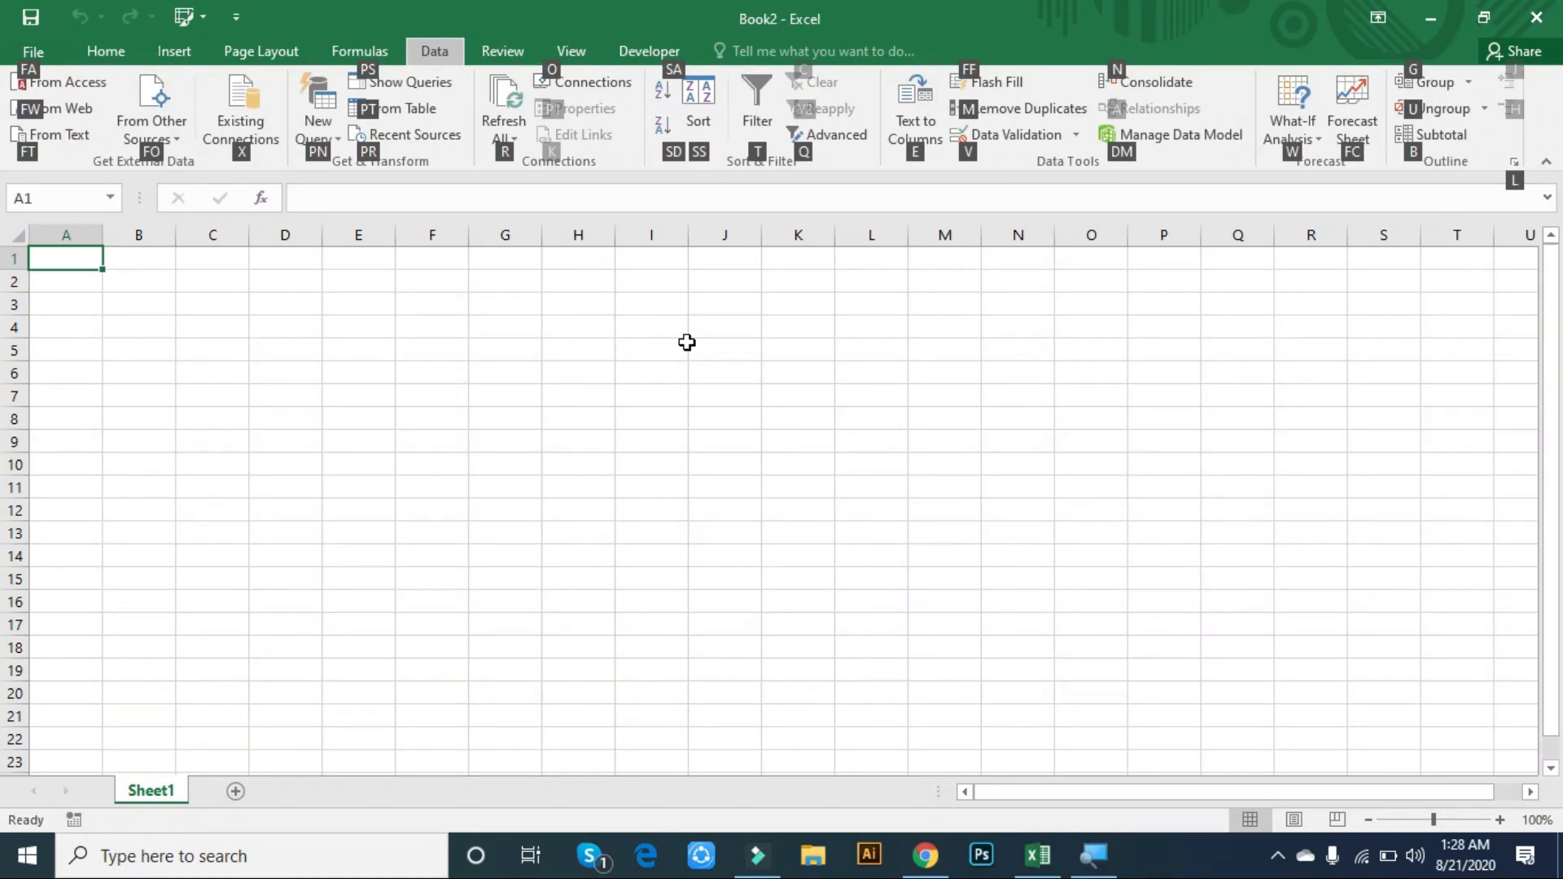
{"action": "left_click", "coordinate": [160, 373]}
{"action": "left_click", "coordinate": [378, 293]}
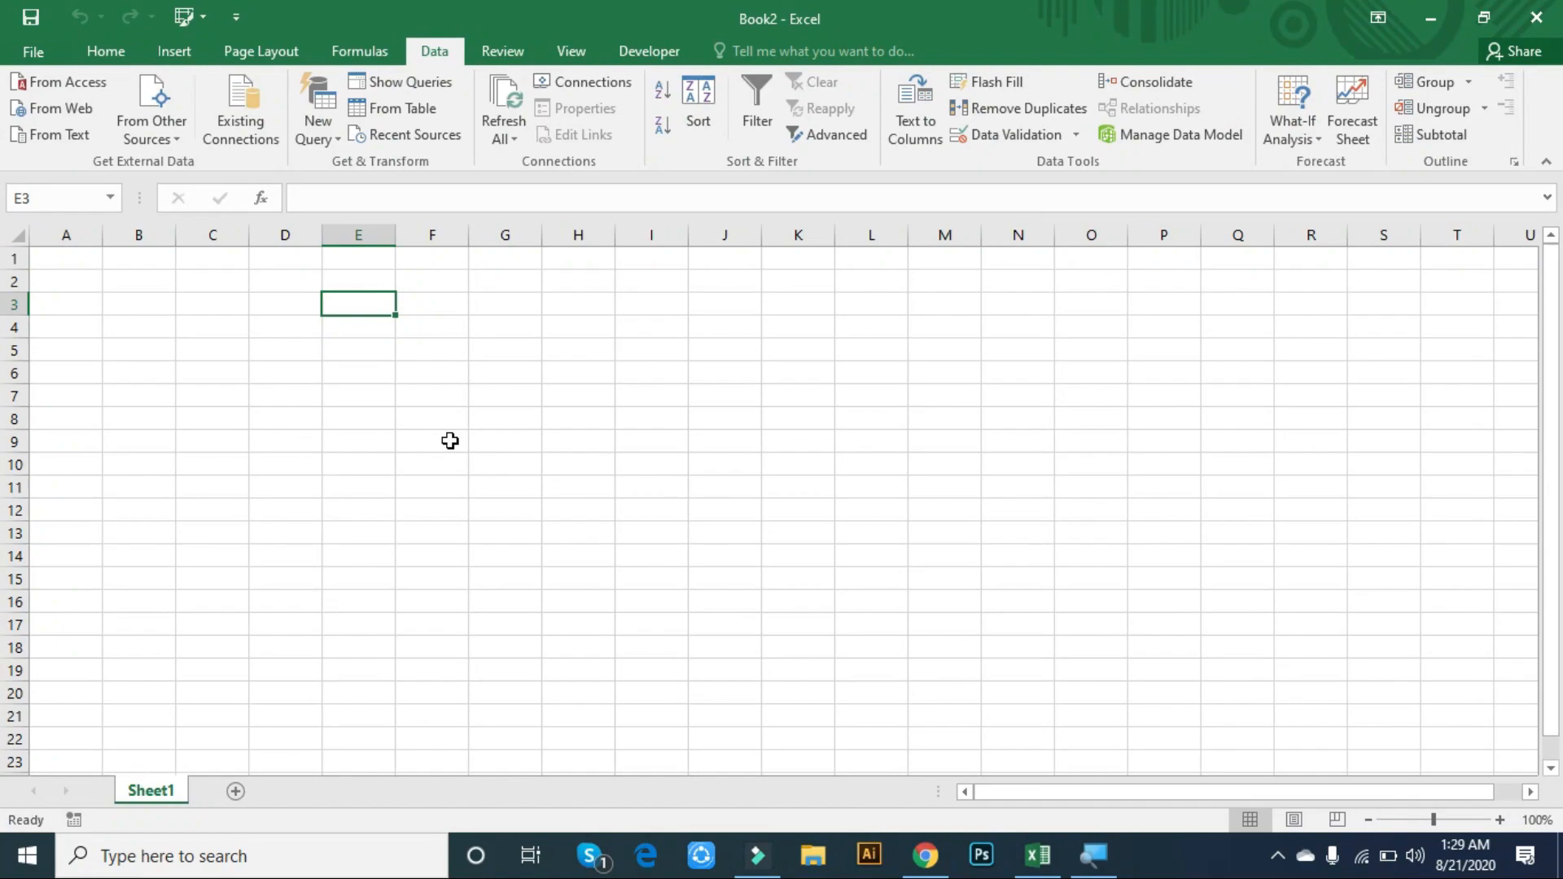
{"action": "left_click", "coordinate": [345, 389]}
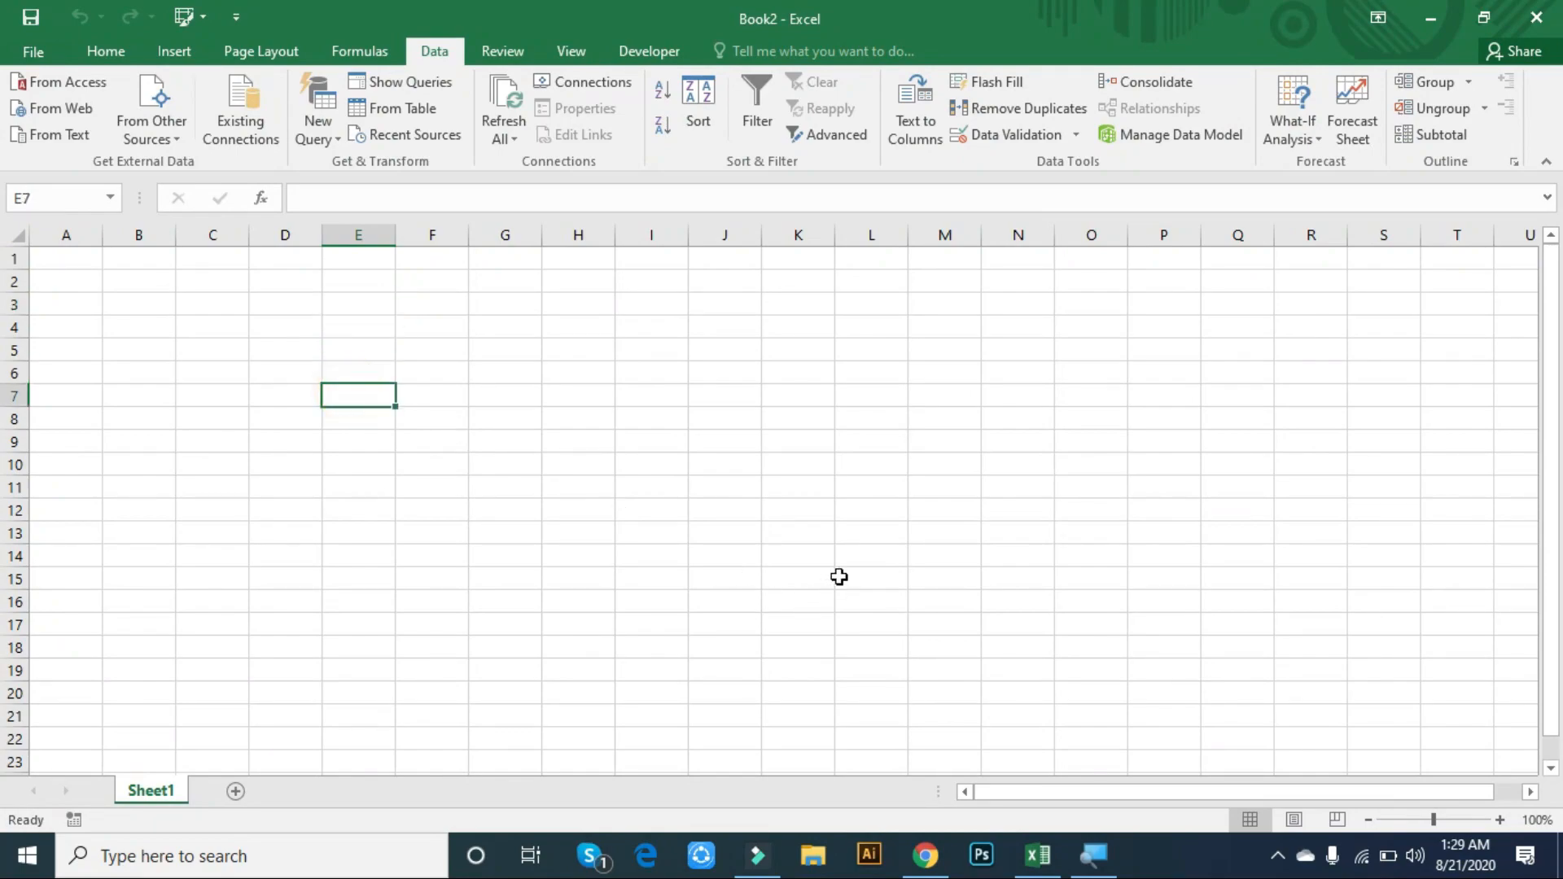
- Reopen the recent workbook named work from the Videos folder
{"action": "left_click", "coordinate": [33, 50]}
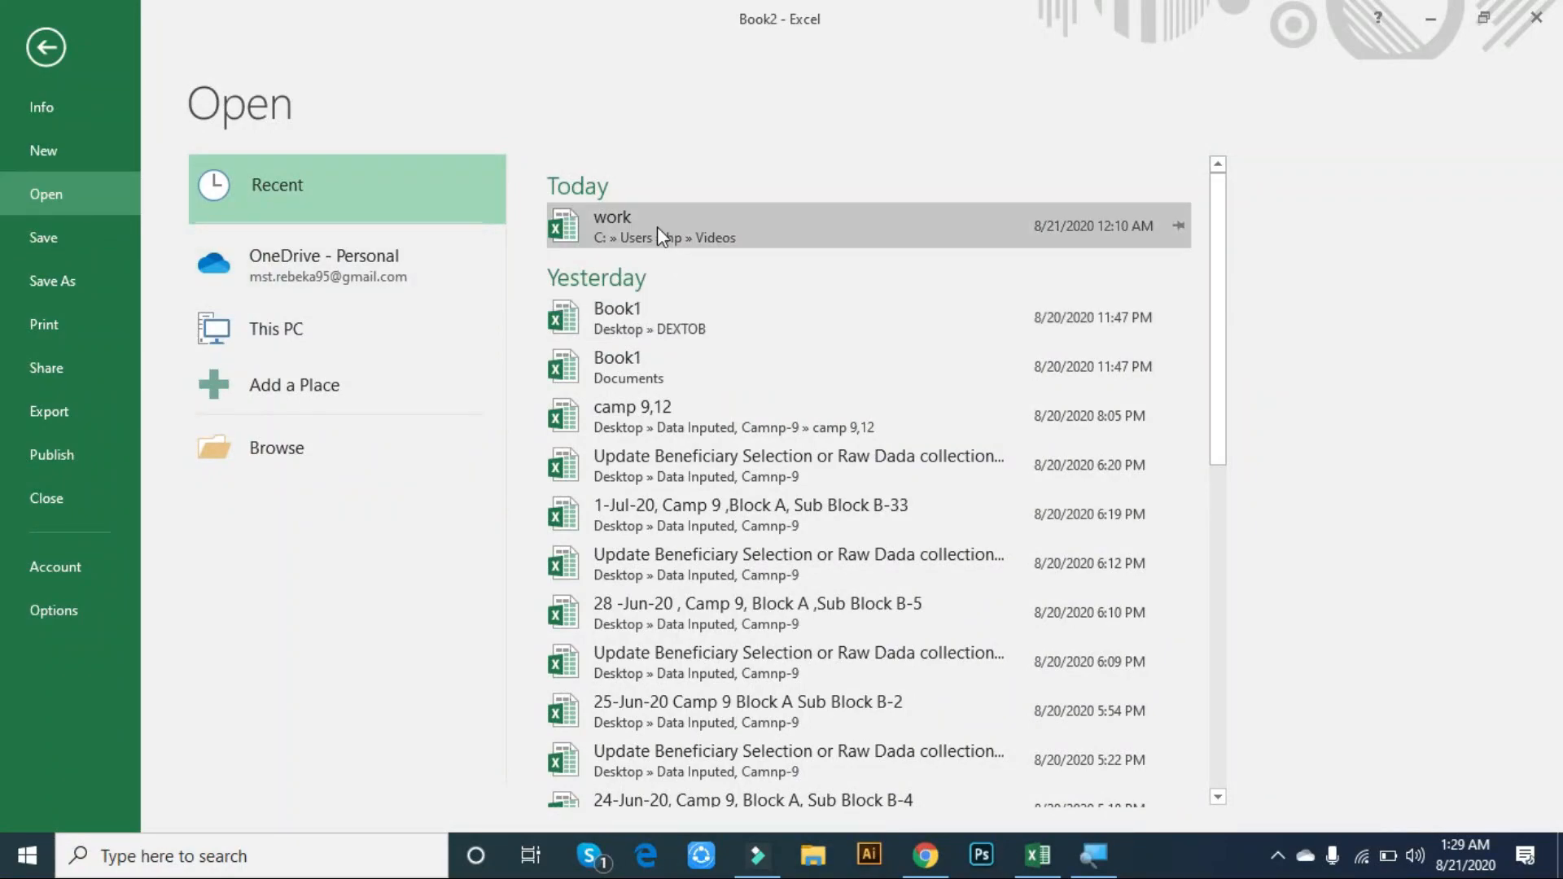
{"action": "left_click", "coordinate": [657, 226]}
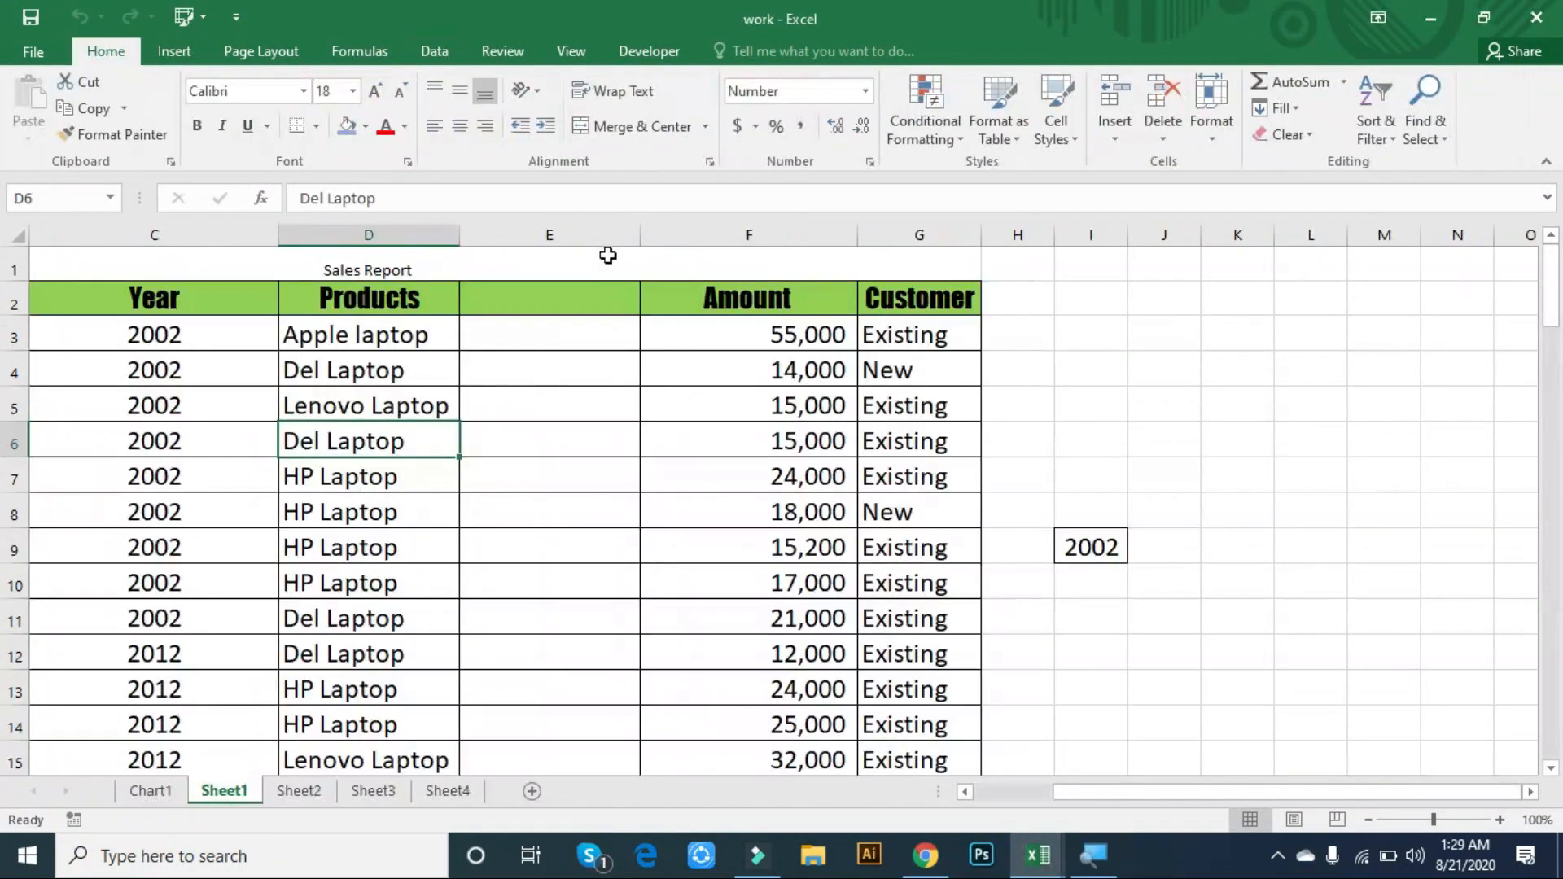
{"action": "left_click", "coordinate": [558, 452]}
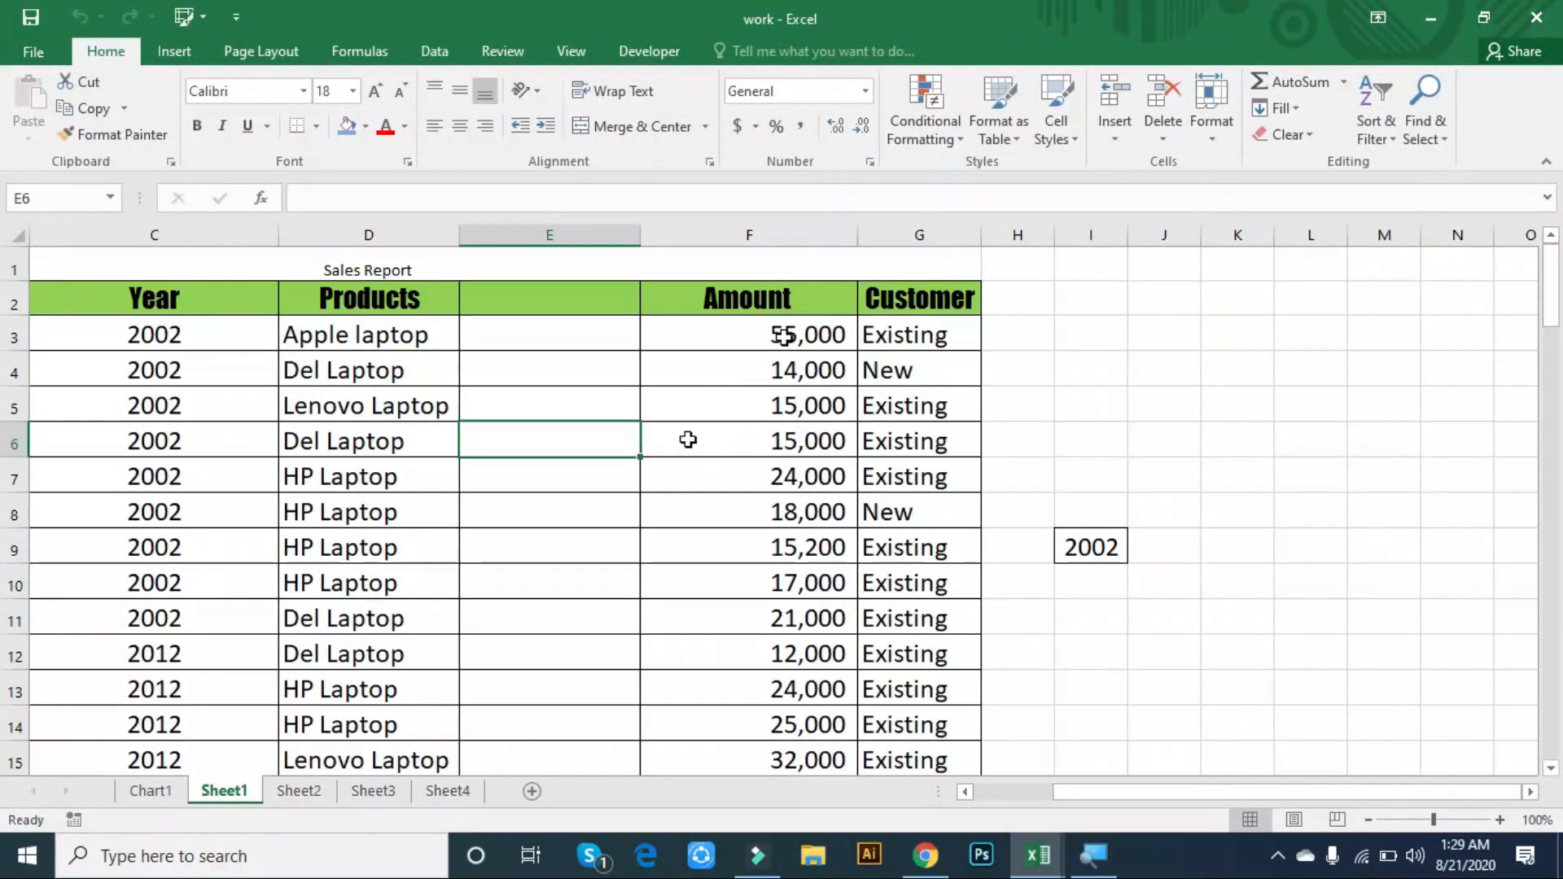
- Enter the text "bangla 15 minits computer school" in cell J6 of Sheet1
{"action": "left_click", "coordinate": [1069, 487]}
{"action": "left_click", "coordinate": [1195, 446]}
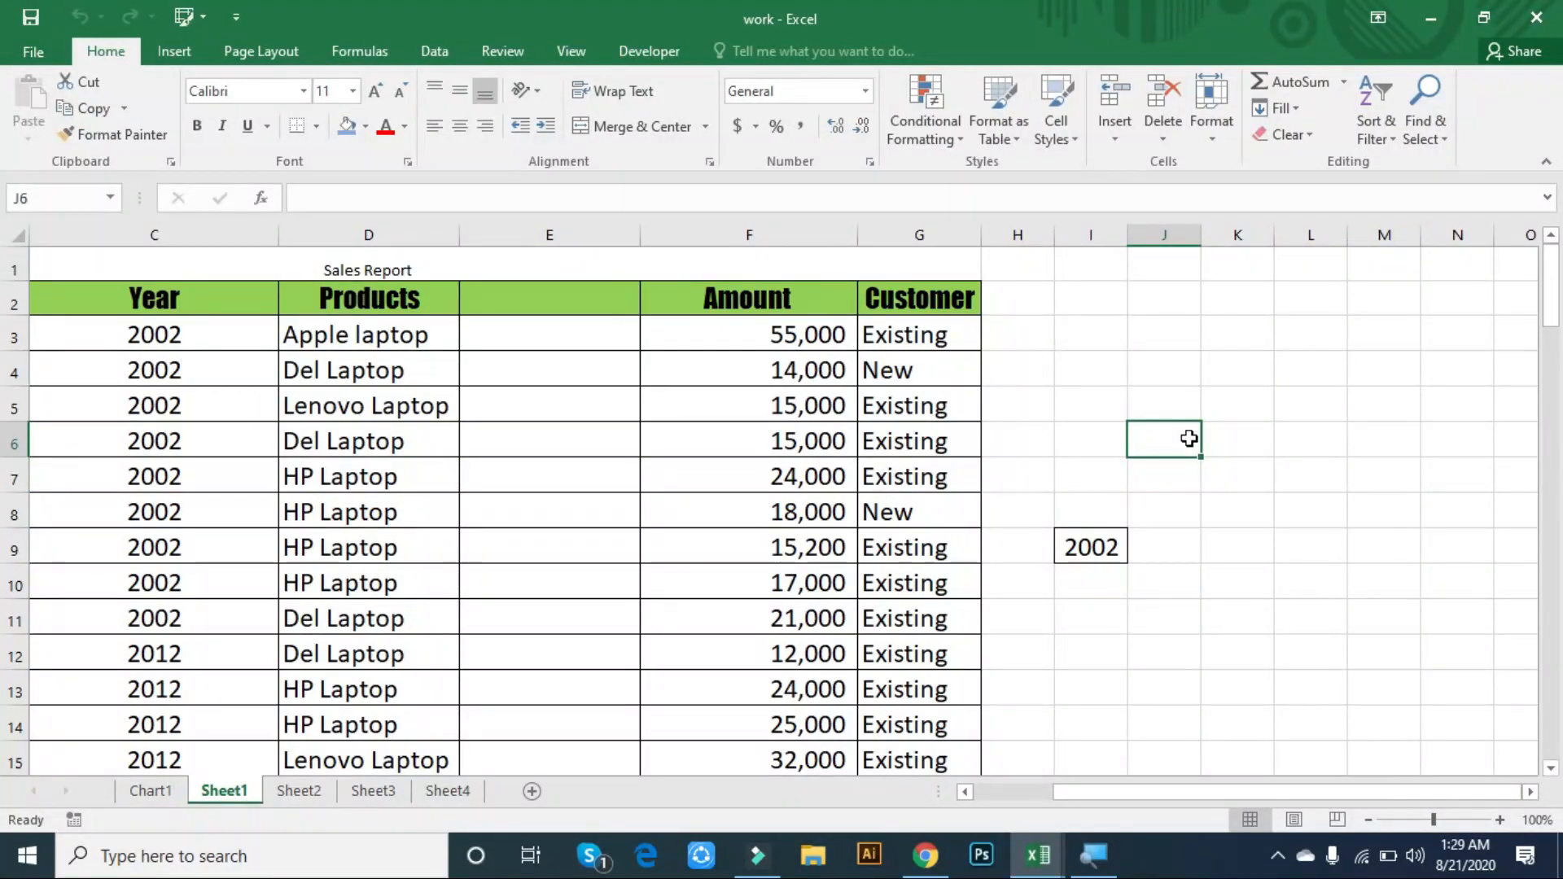
{"action": "type", "text": "ban"}
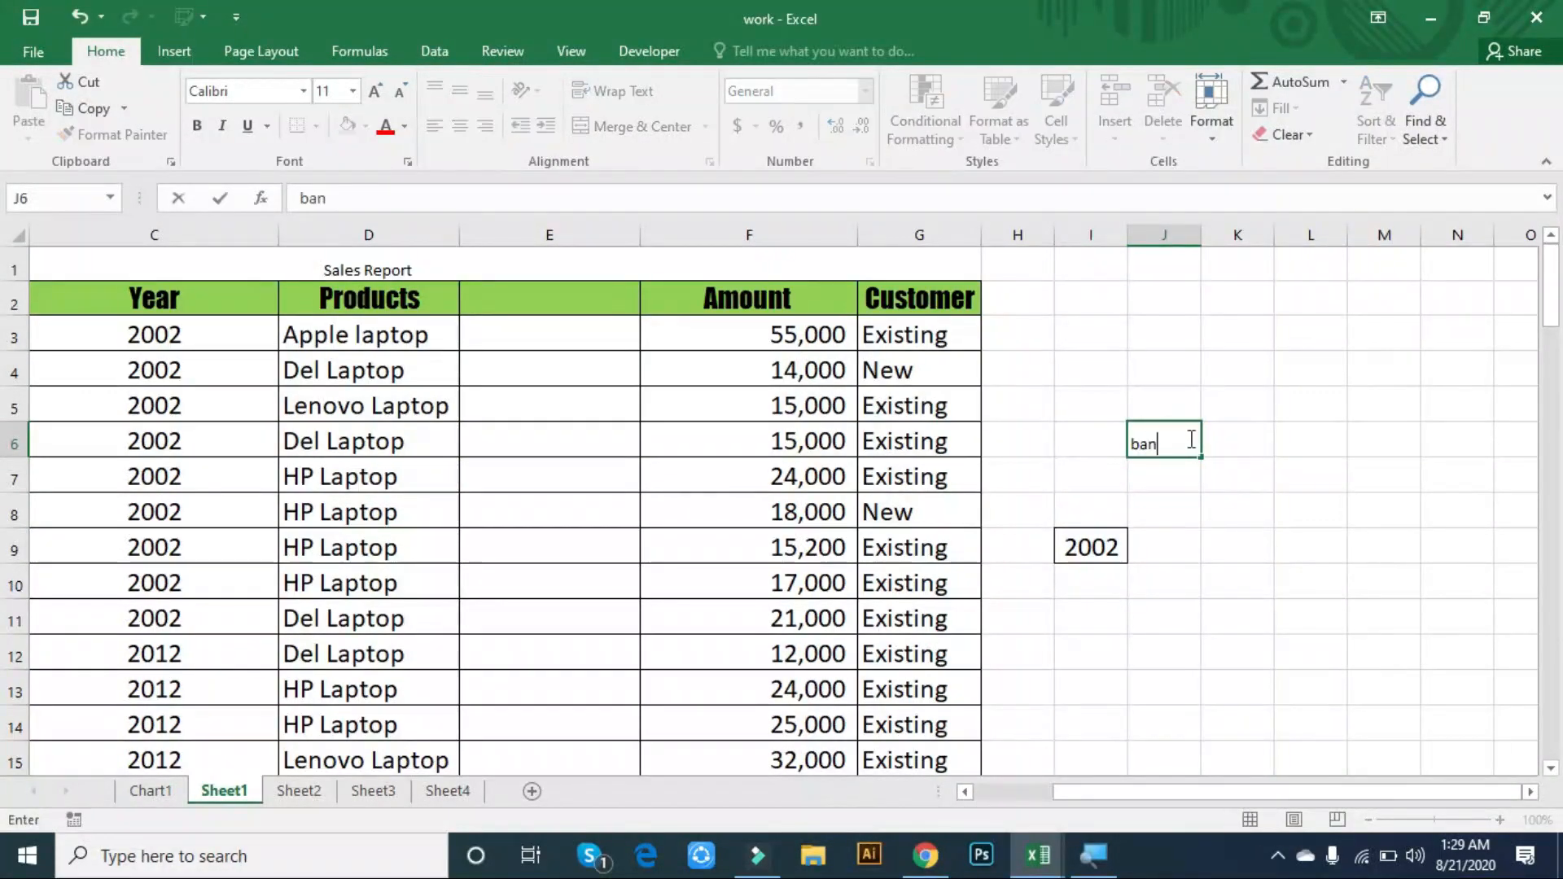
{"action": "type", "text": "gla 15 min"}
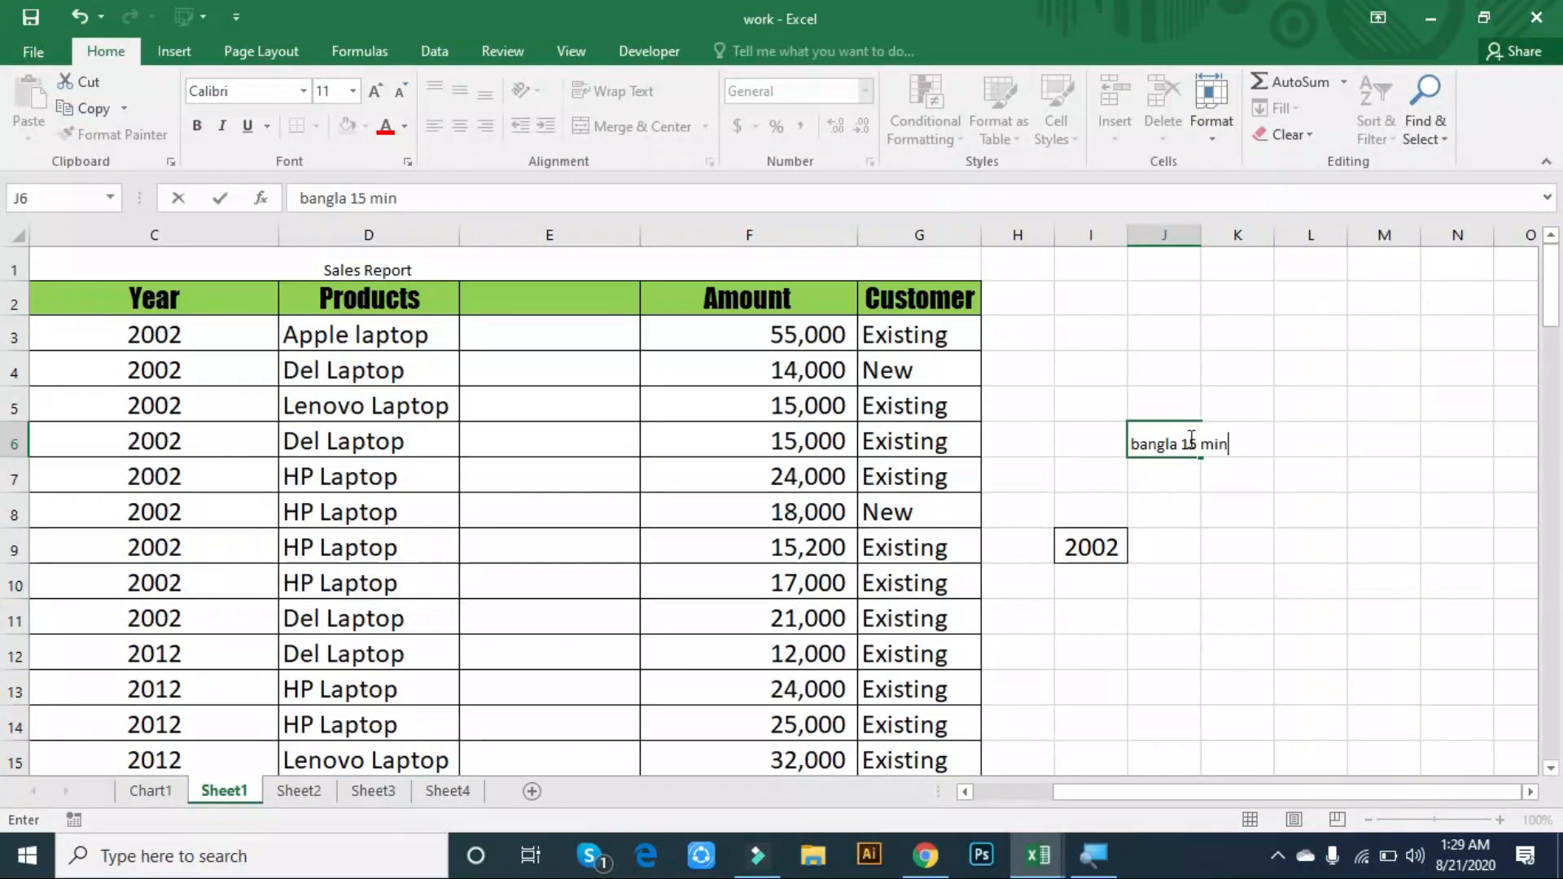
{"action": "type", "text": "its "}
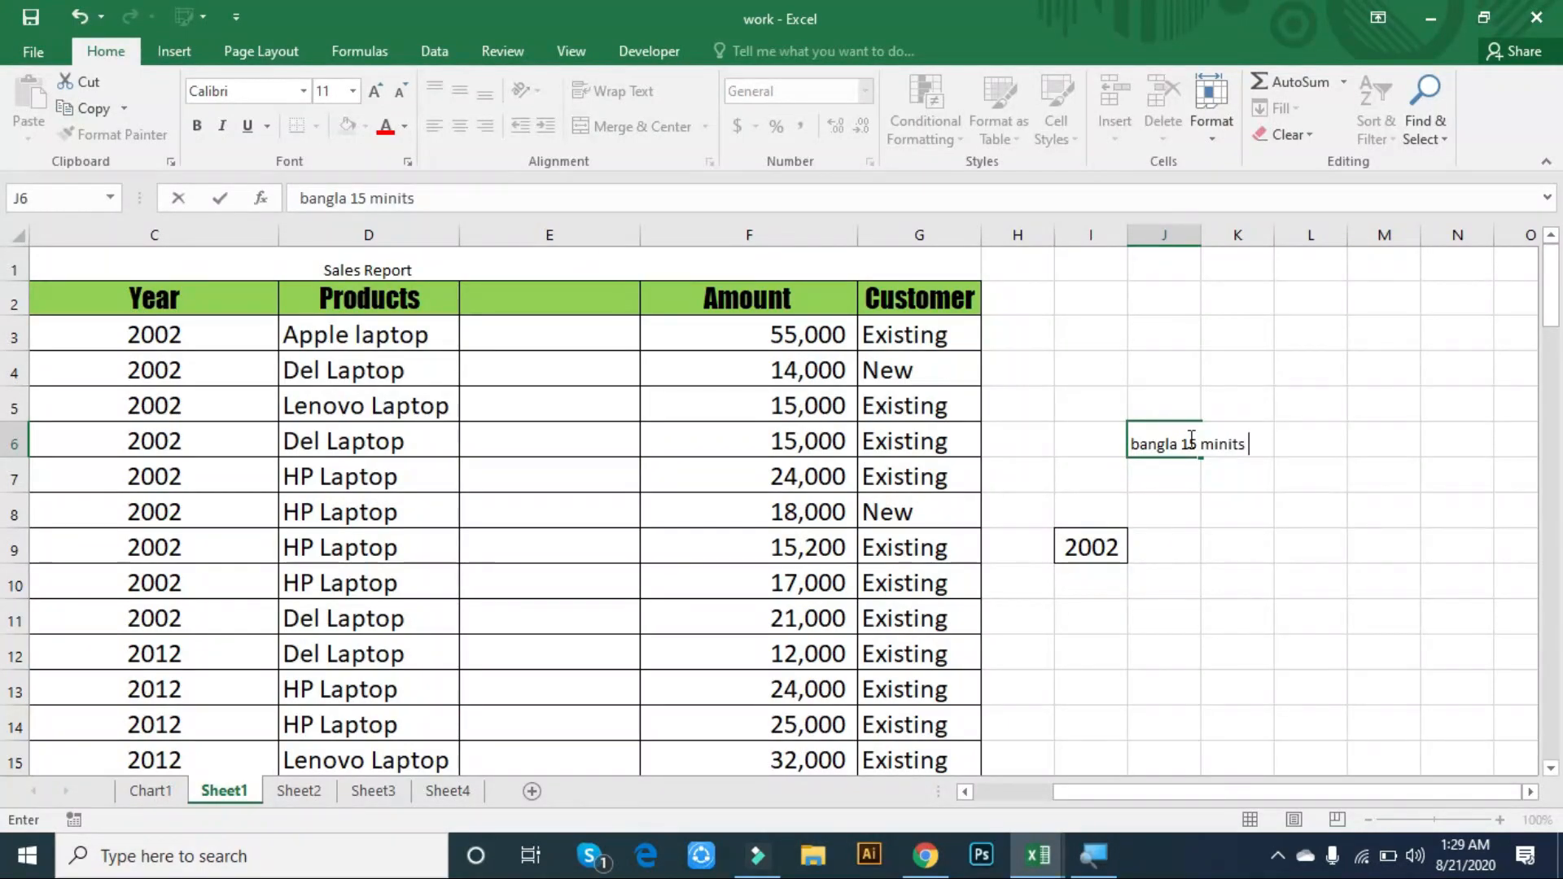
{"action": "type", "text": "compu"}
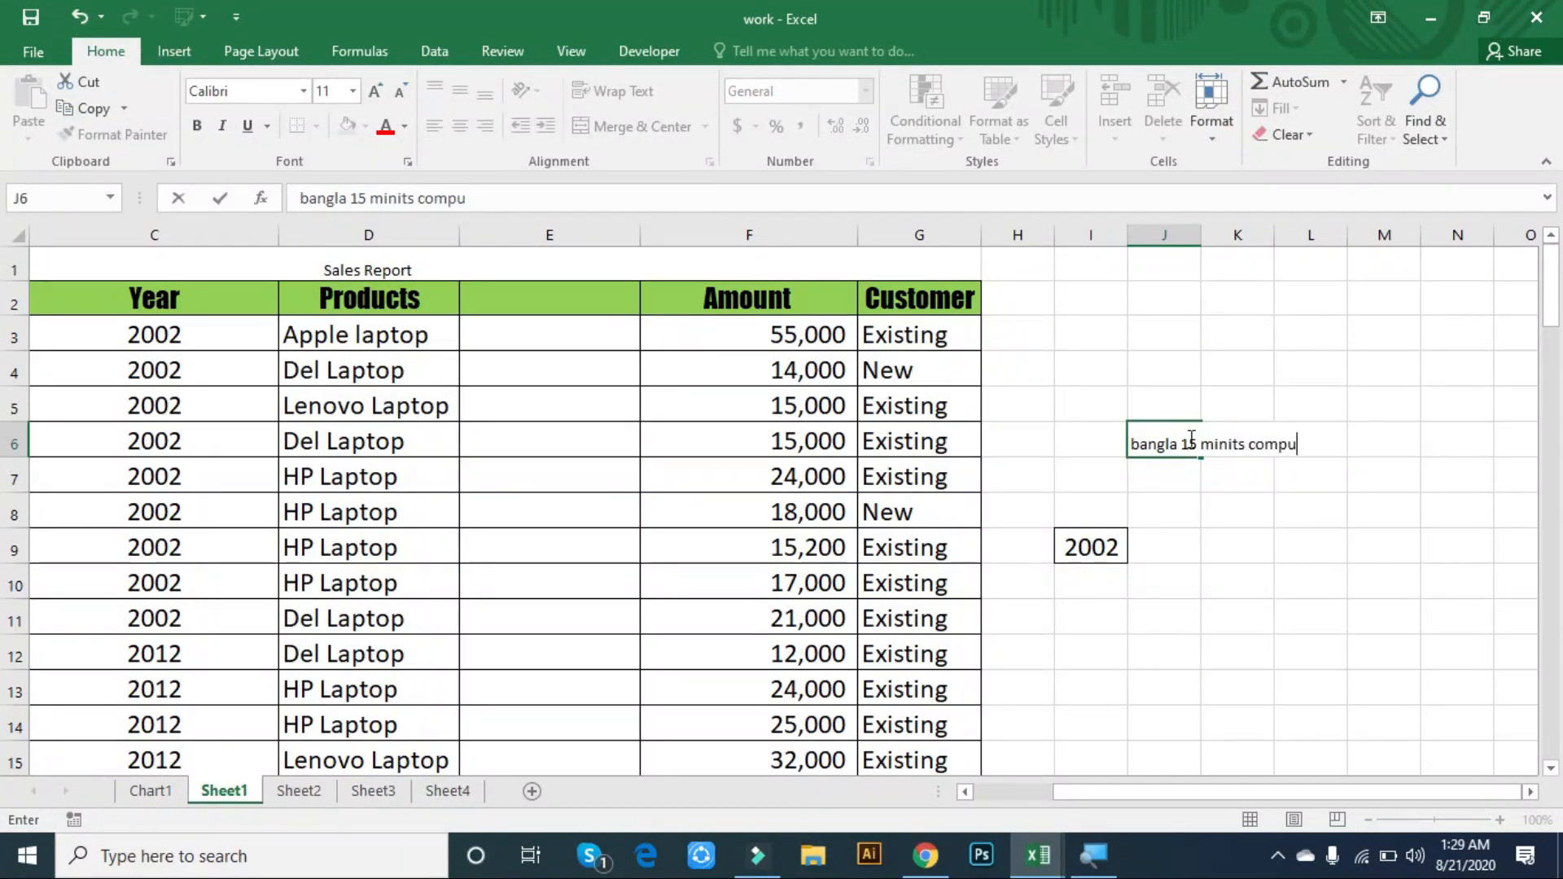
{"action": "type", "text": "ter school"}
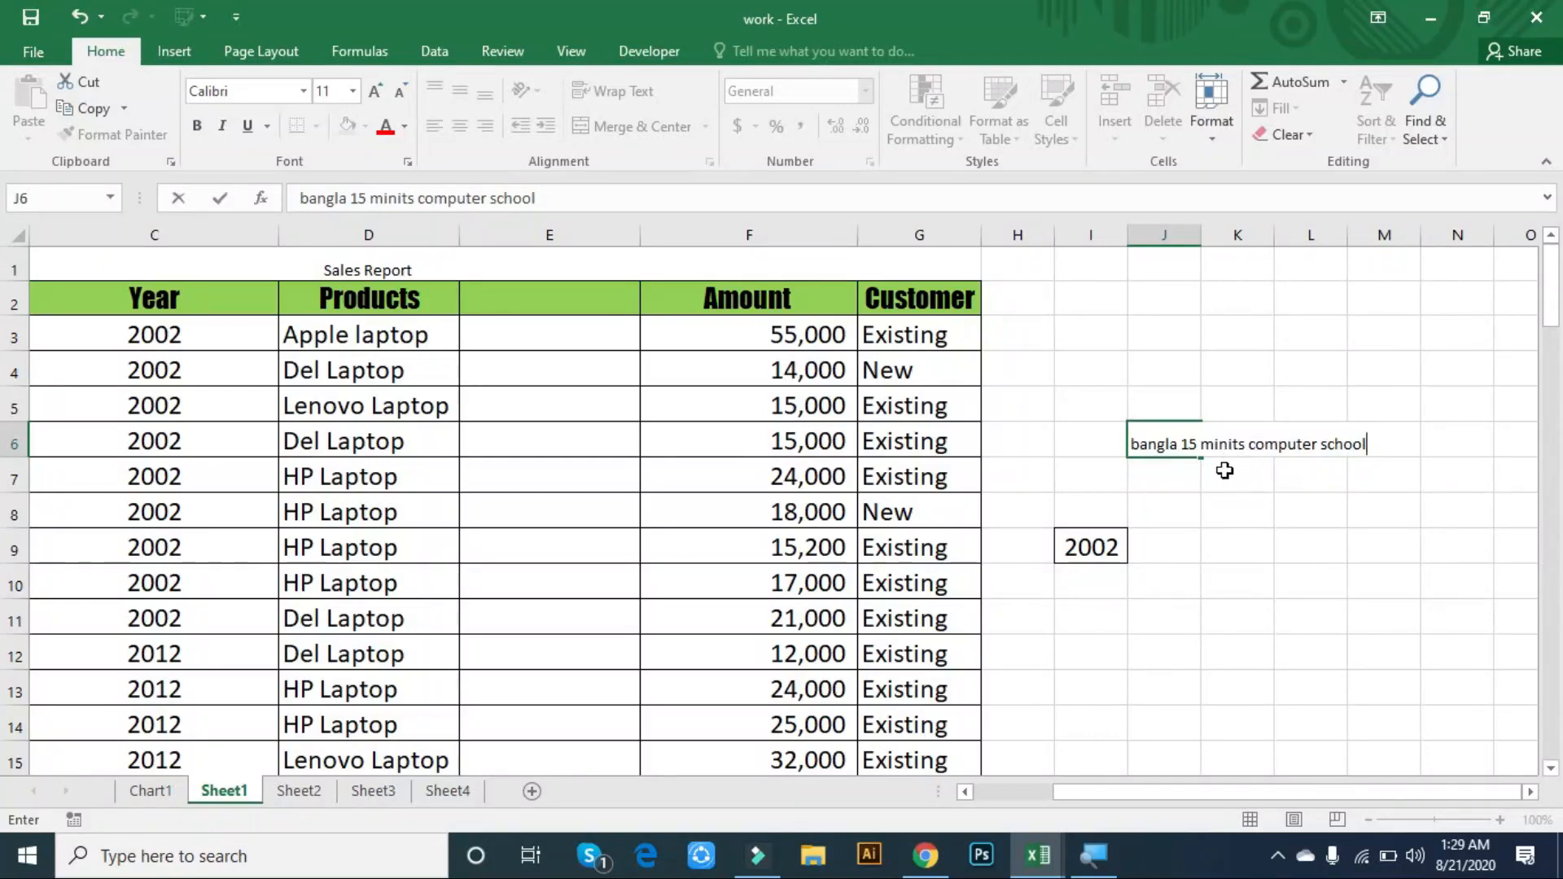
{"action": "left_click", "coordinate": [1185, 476]}
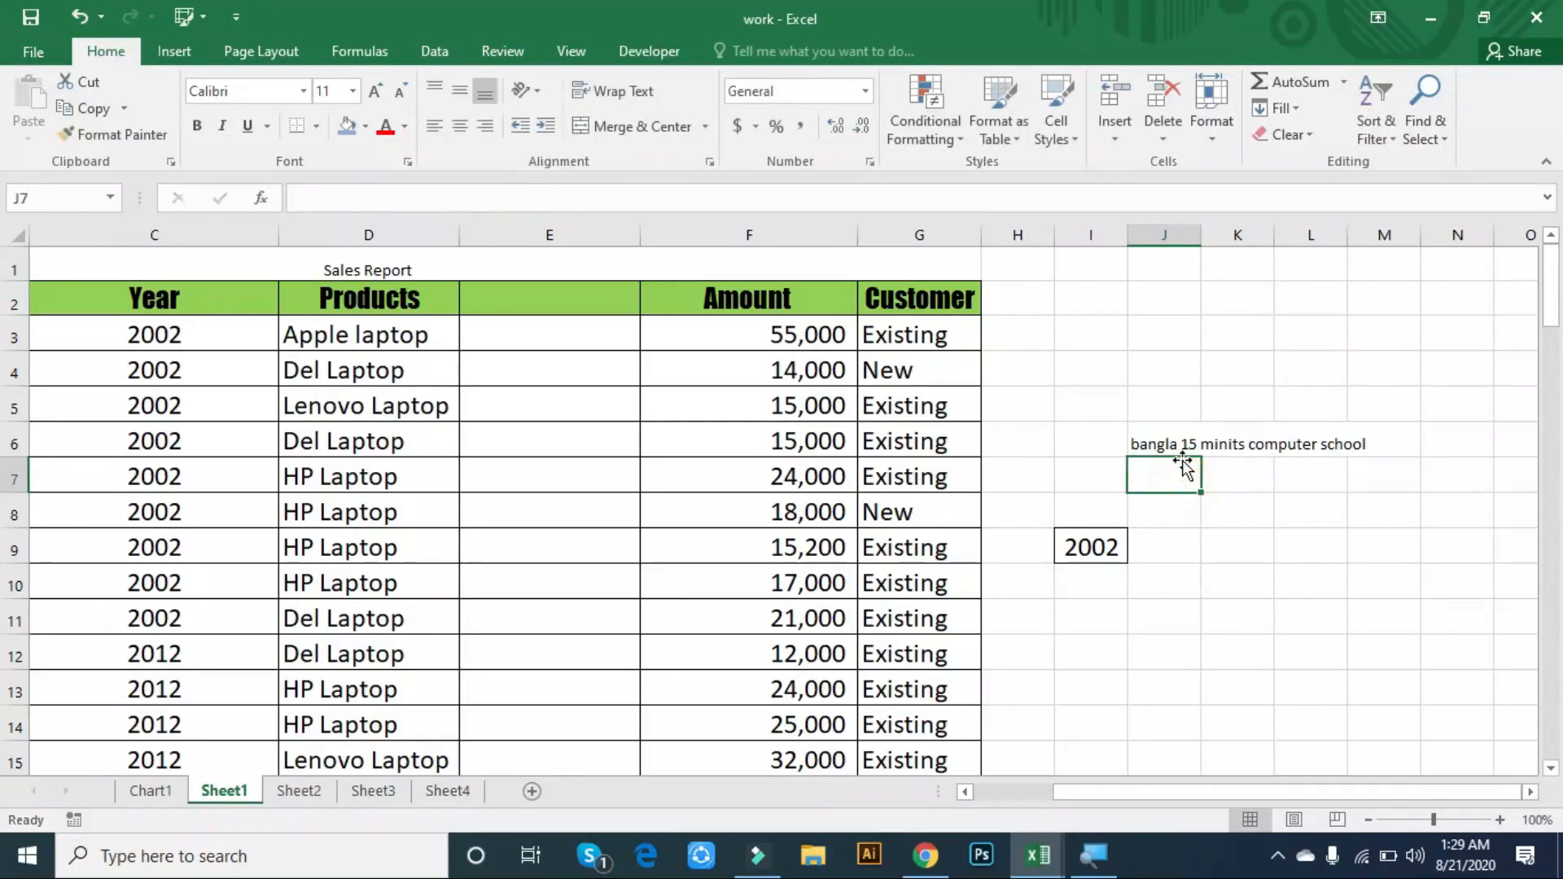
- Wrap the text in cell J6 so it stays within the column width
{"action": "left_click", "coordinate": [1184, 445]}
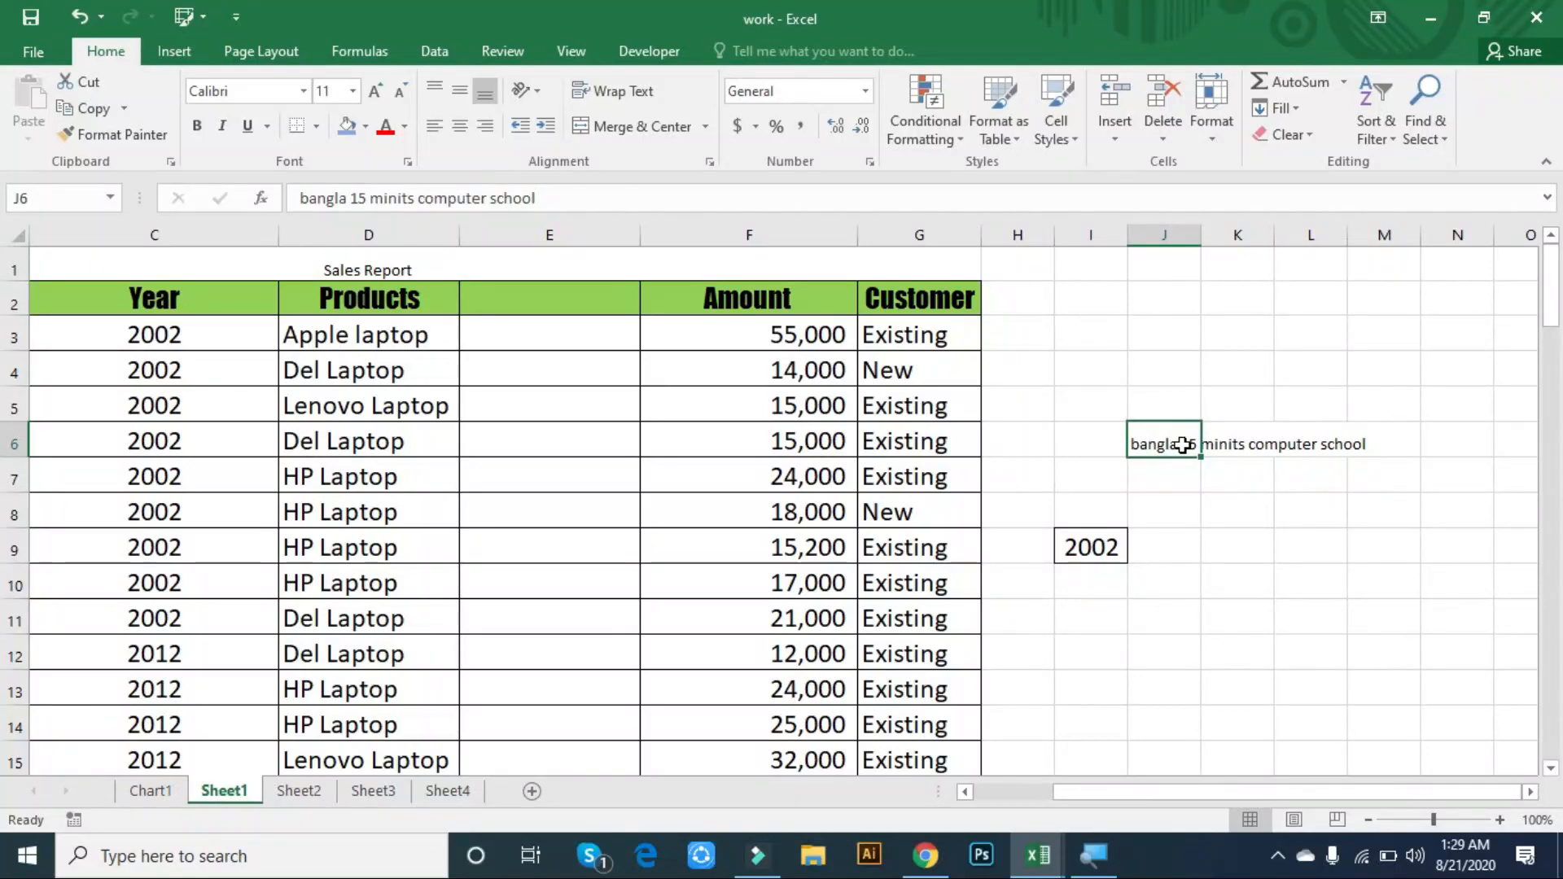
{"action": "key", "text": "alt+h"}
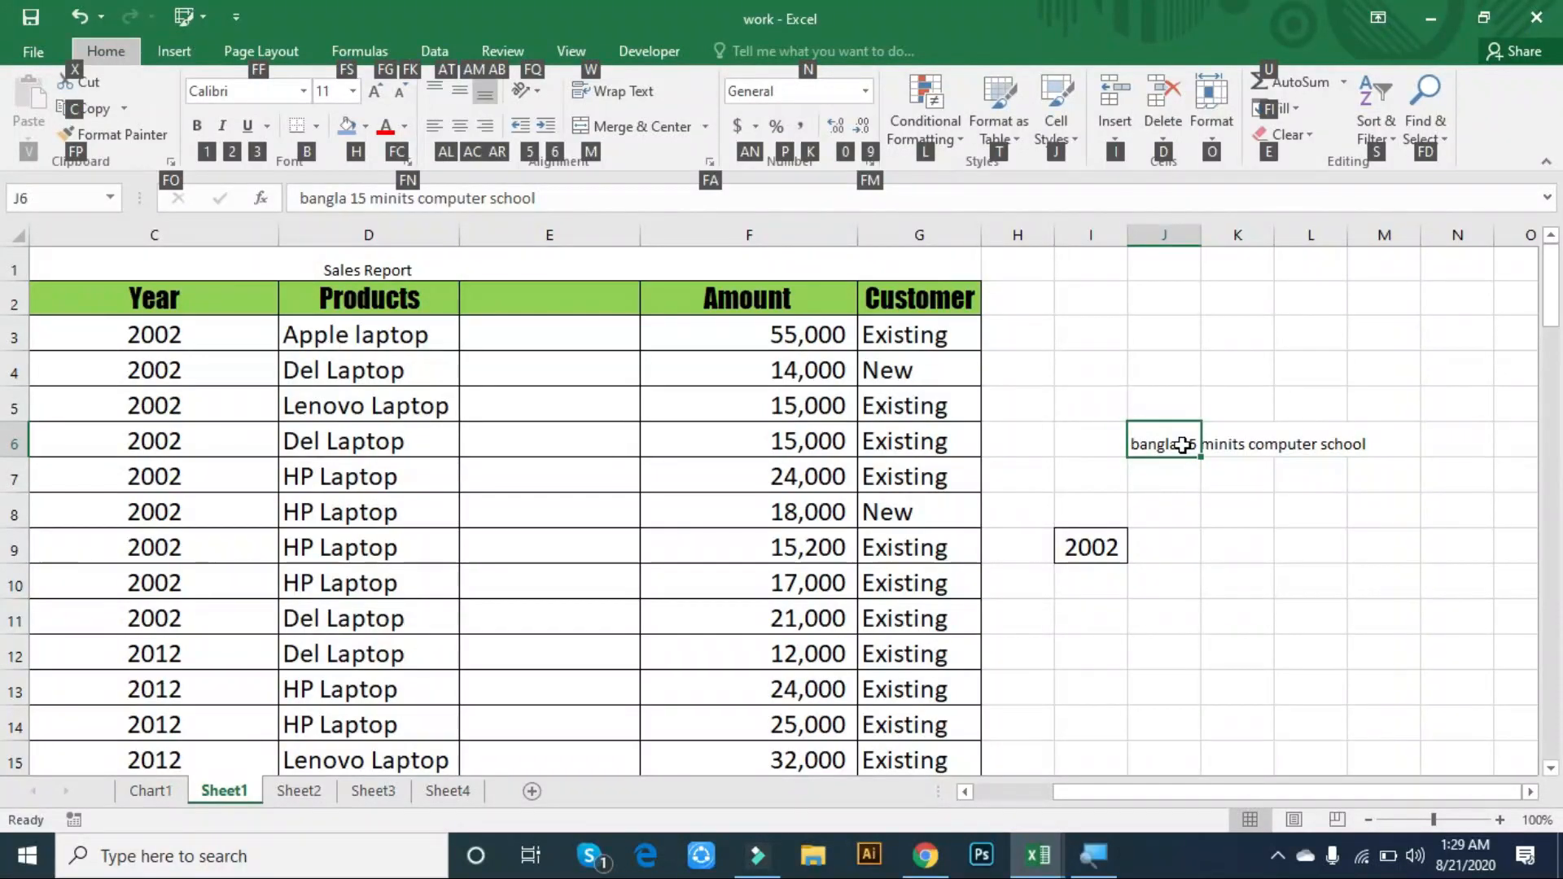
{"action": "key", "text": "w"}
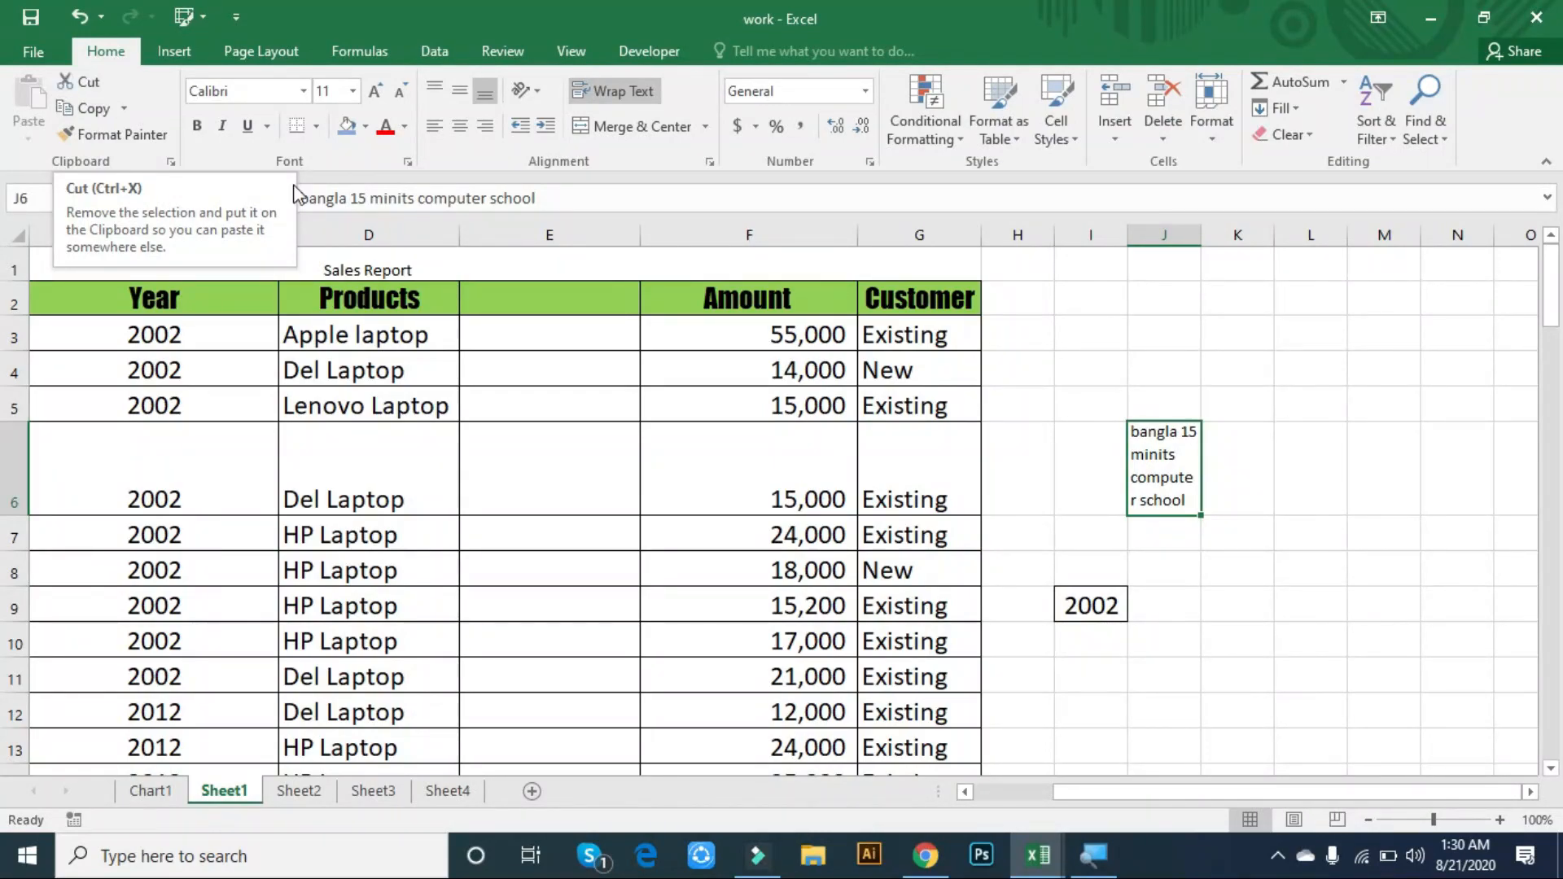
{"action": "left_click", "coordinate": [999, 441]}
{"action": "scroll", "coordinate": [1088, 547], "scroll_direction": "down", "scroll_amount": 3}
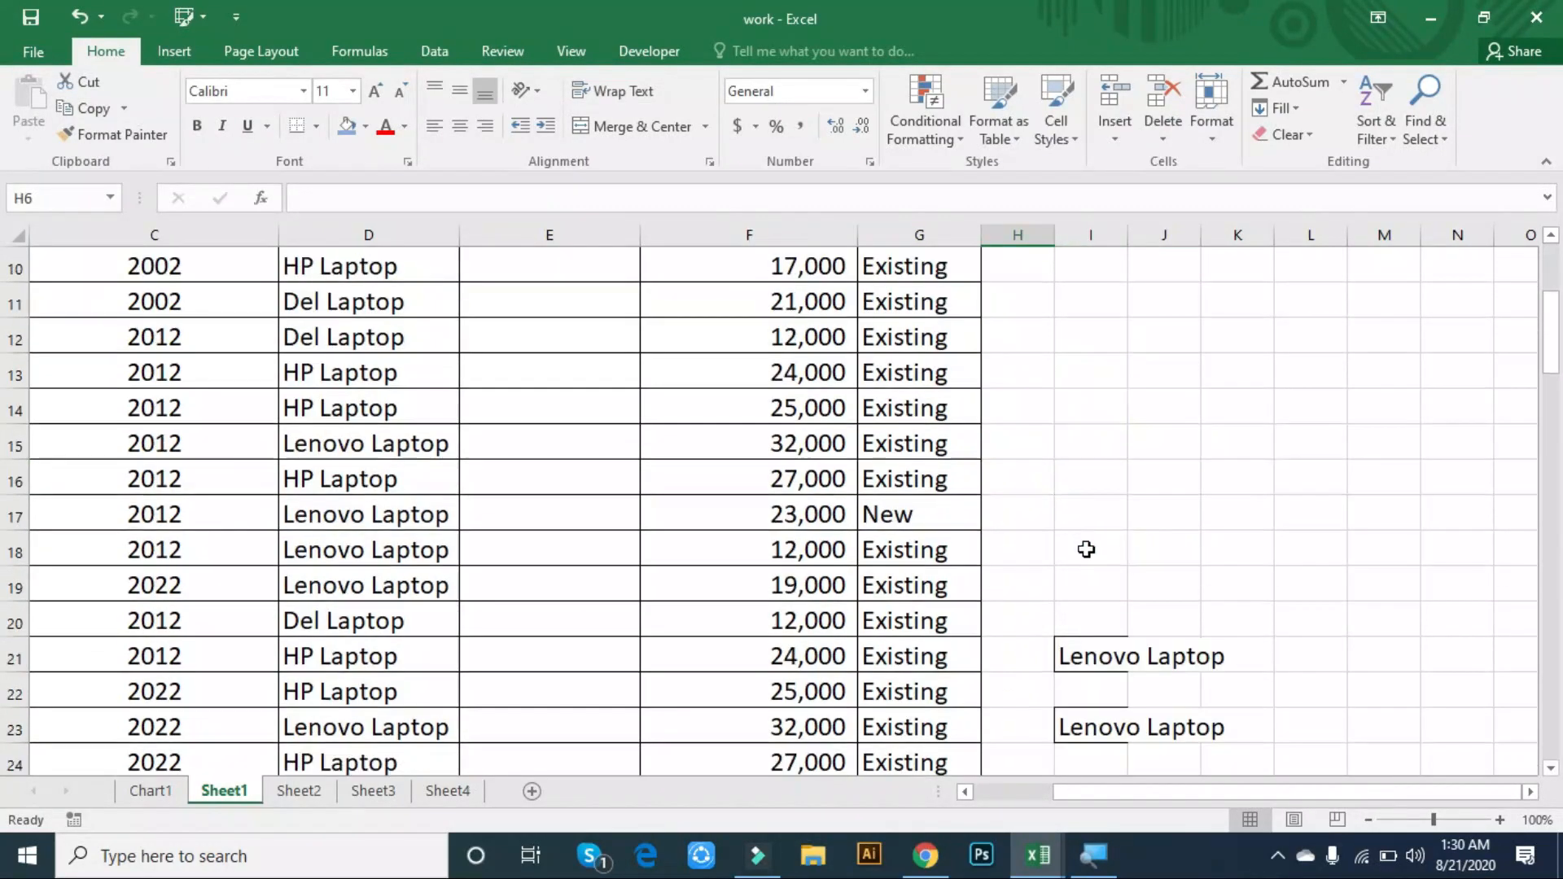
{"action": "scroll", "coordinate": [1005, 544], "scroll_direction": "up", "scroll_amount": 2}
{"action": "left_click", "coordinate": [985, 546]}
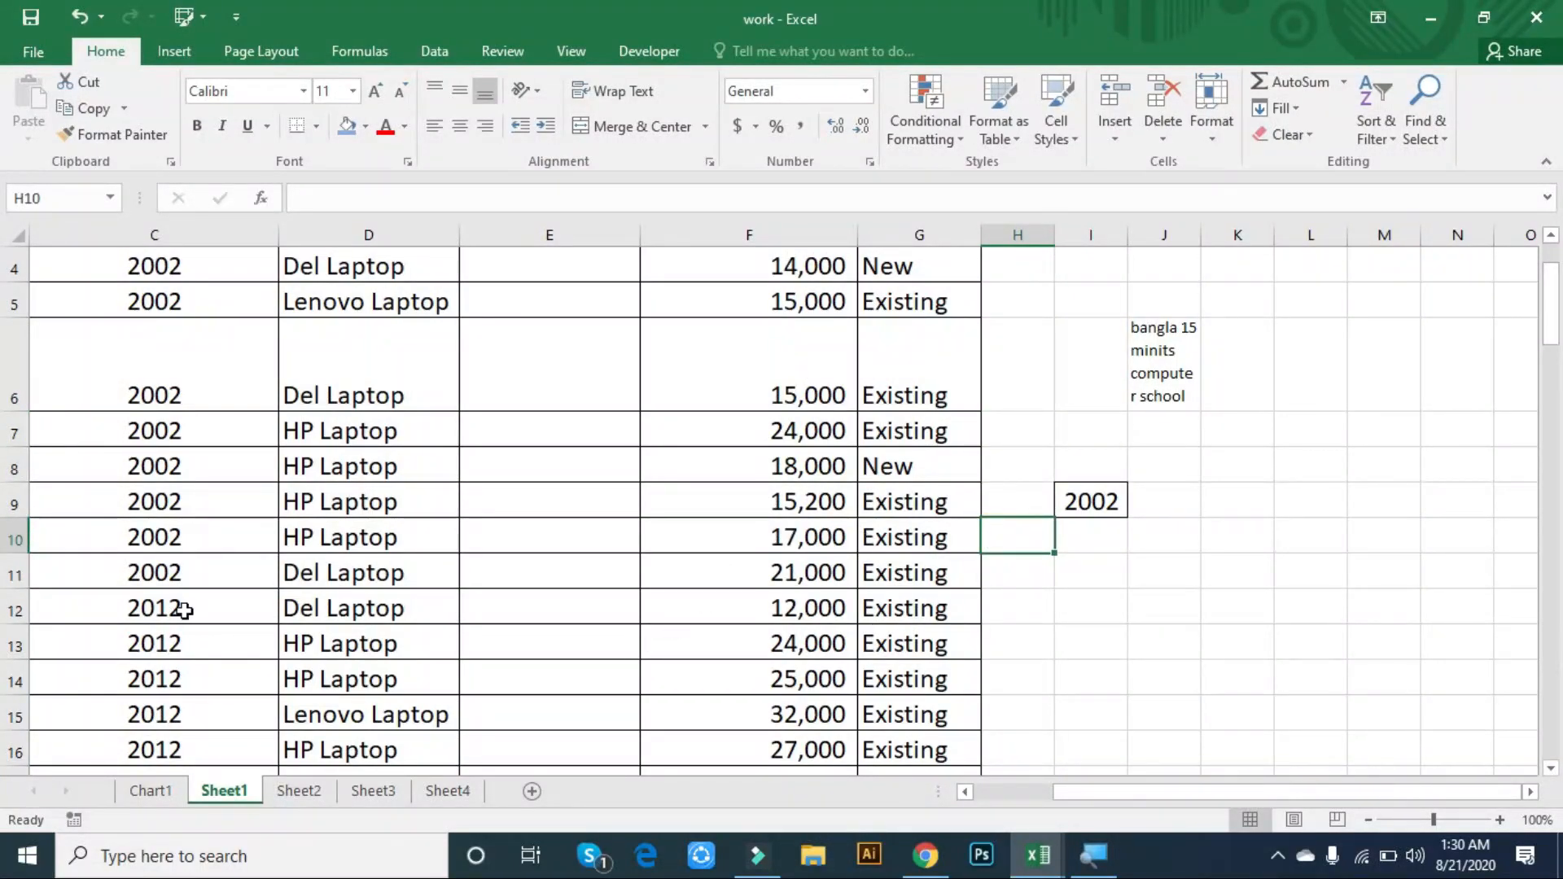
- Fill the HP Laptop cell D9 with the current blue fill color
{"action": "left_click", "coordinate": [325, 502]}
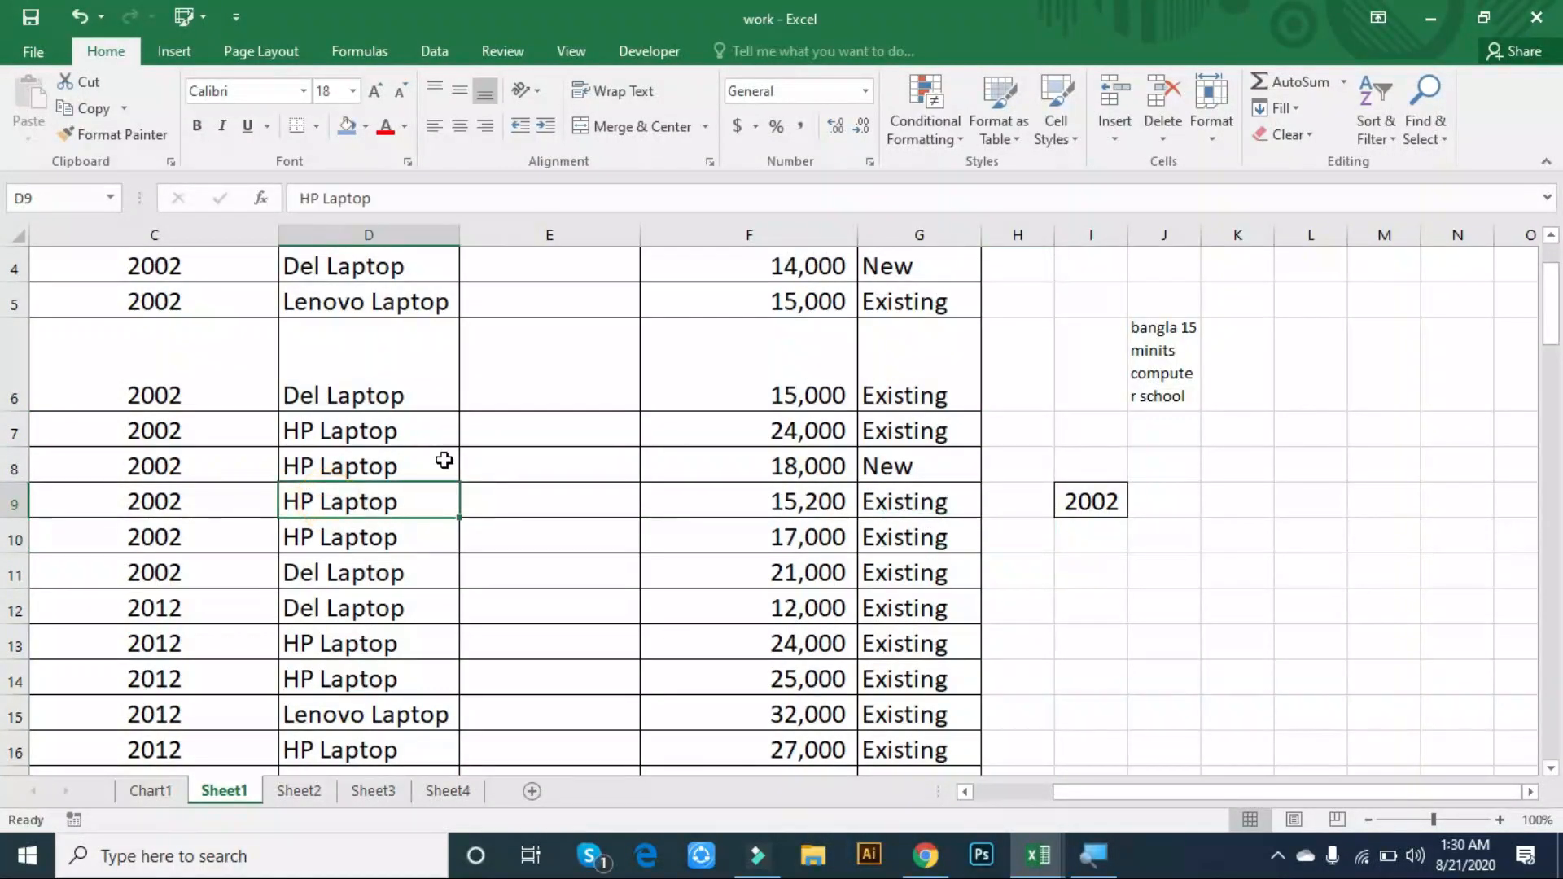
{"action": "left_click", "coordinate": [348, 129]}
{"action": "left_click", "coordinate": [743, 535]}
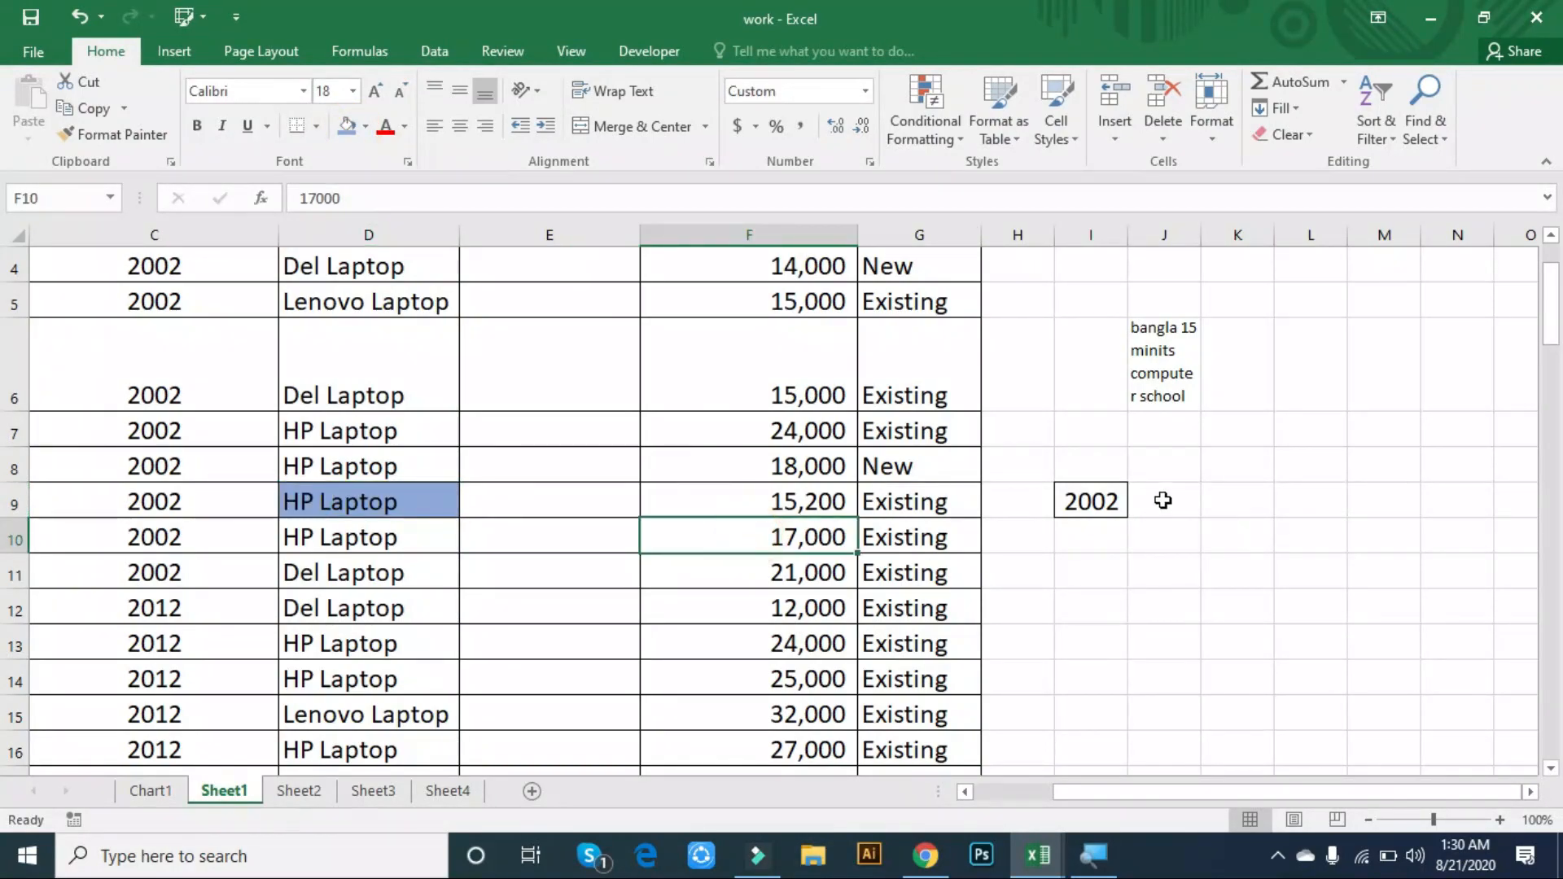
{"action": "left_click", "coordinate": [1113, 500]}
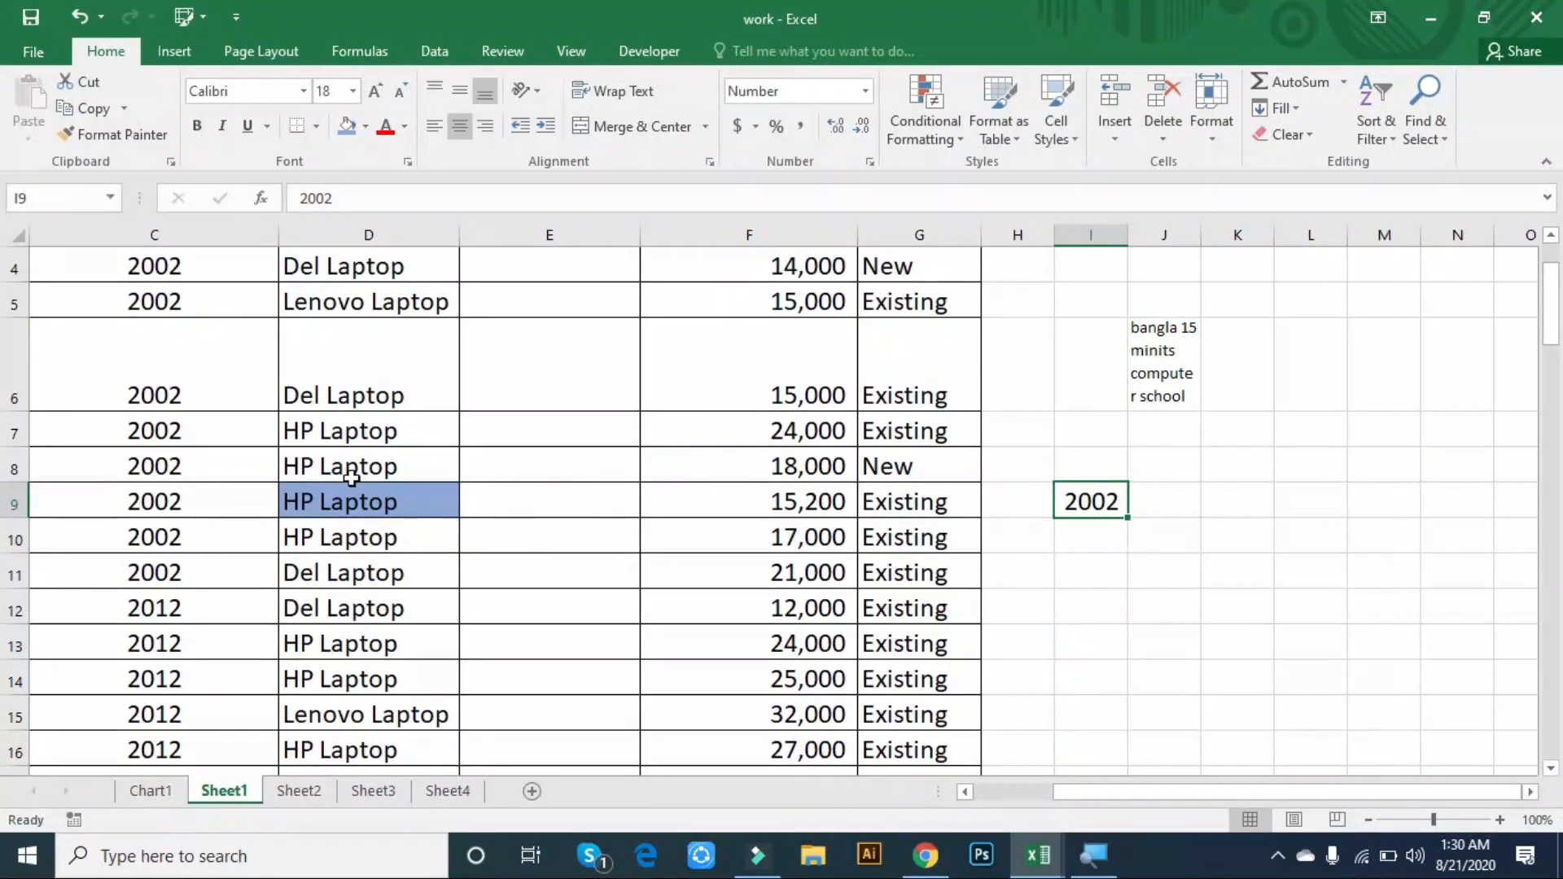
- Copy the formatting of cell D9 onto cell I9 with Format Painter
{"action": "left_click", "coordinate": [408, 503]}
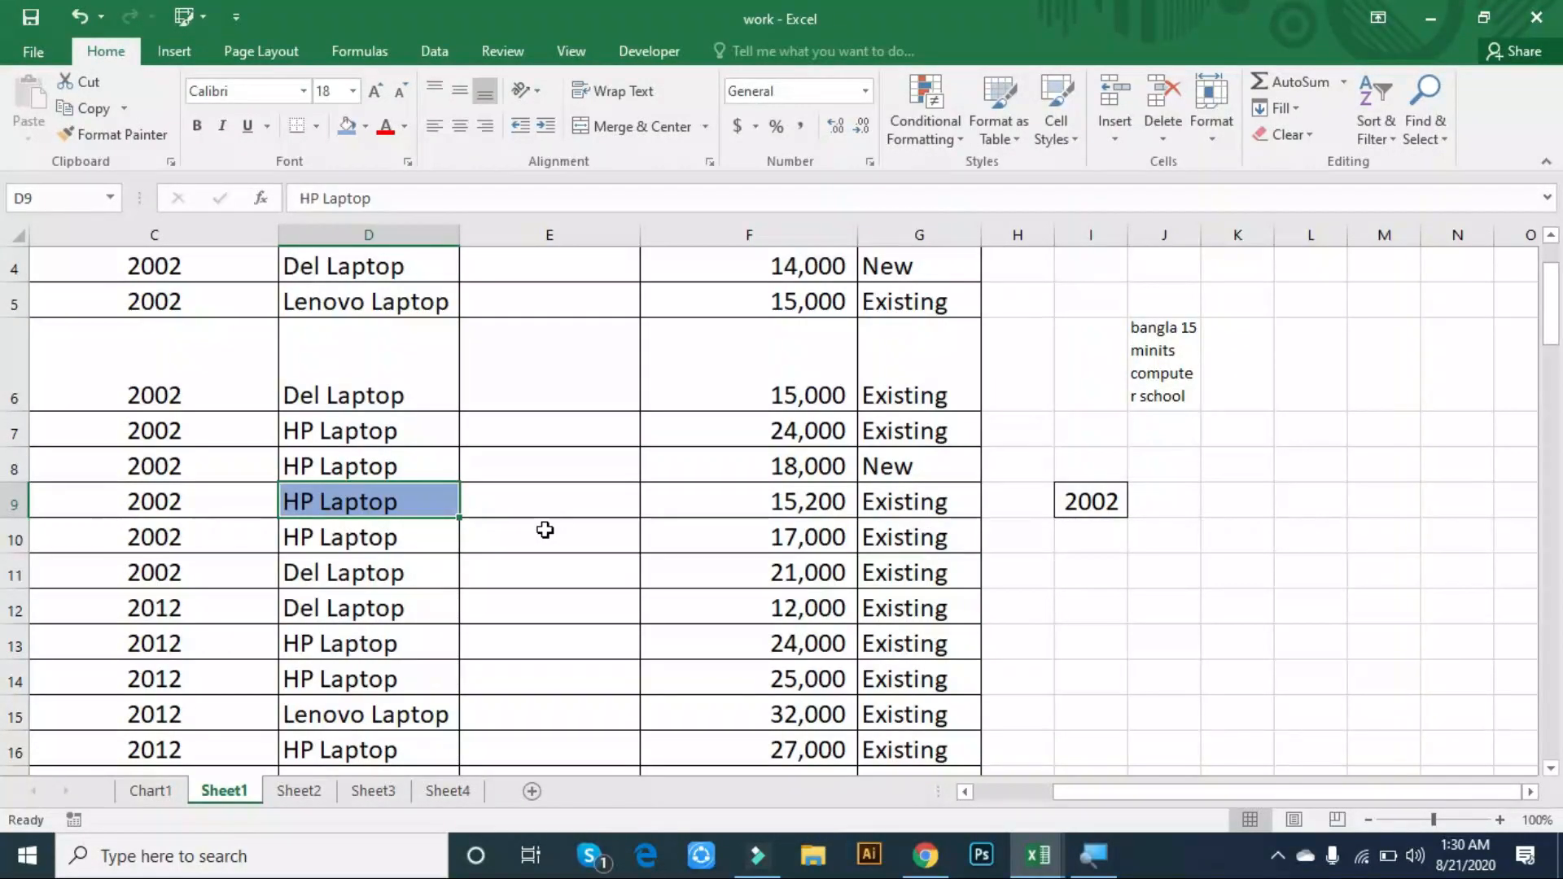
{"action": "key", "text": "alt+h"}
{"action": "key", "text": "f"}
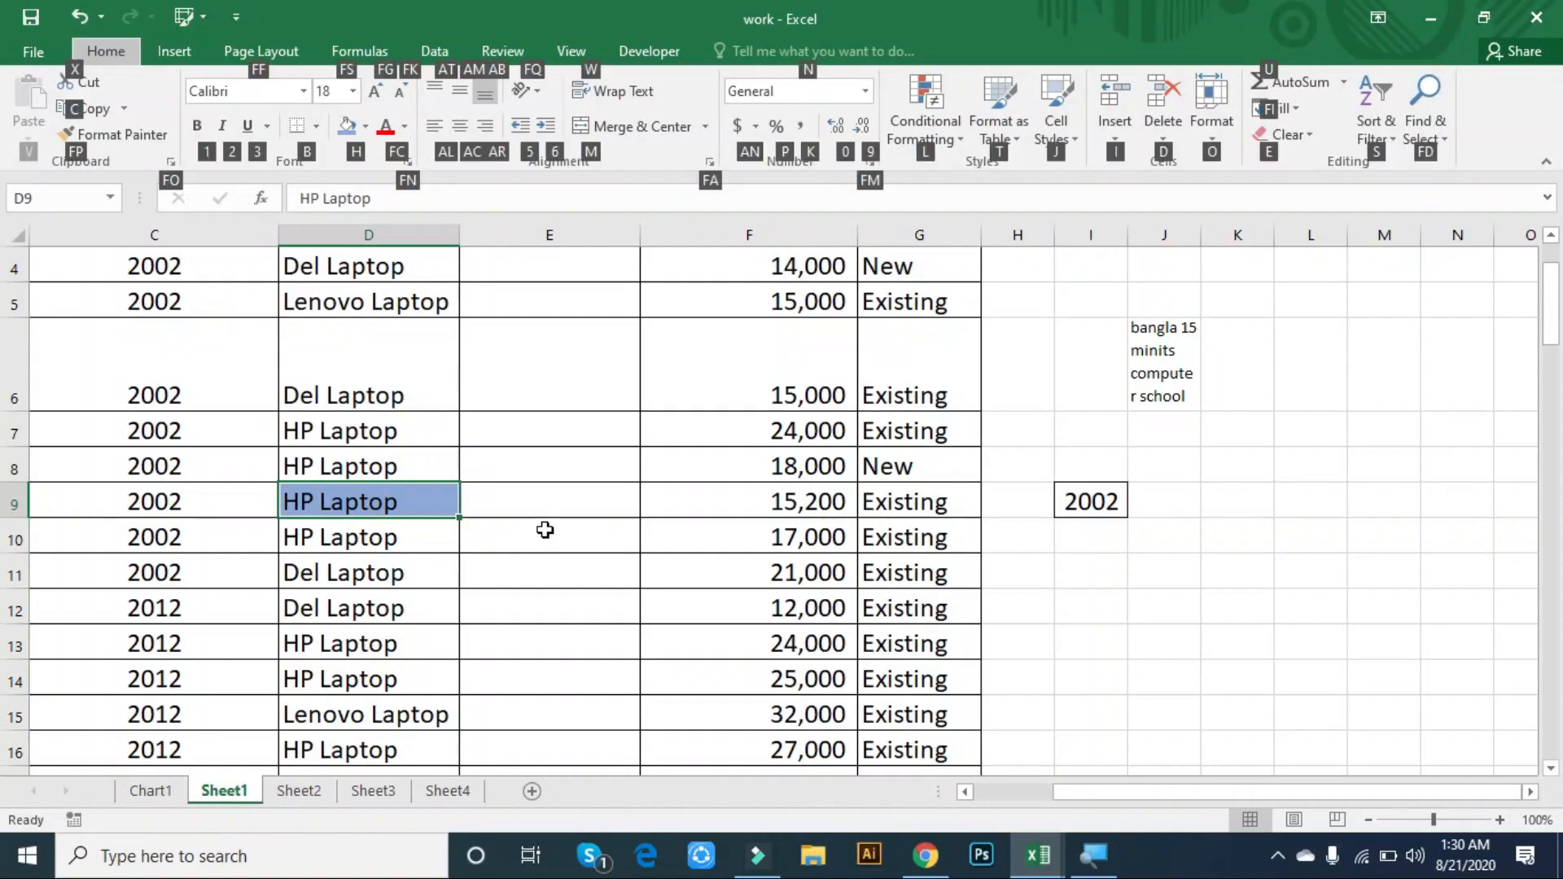
{"action": "key", "text": "p"}
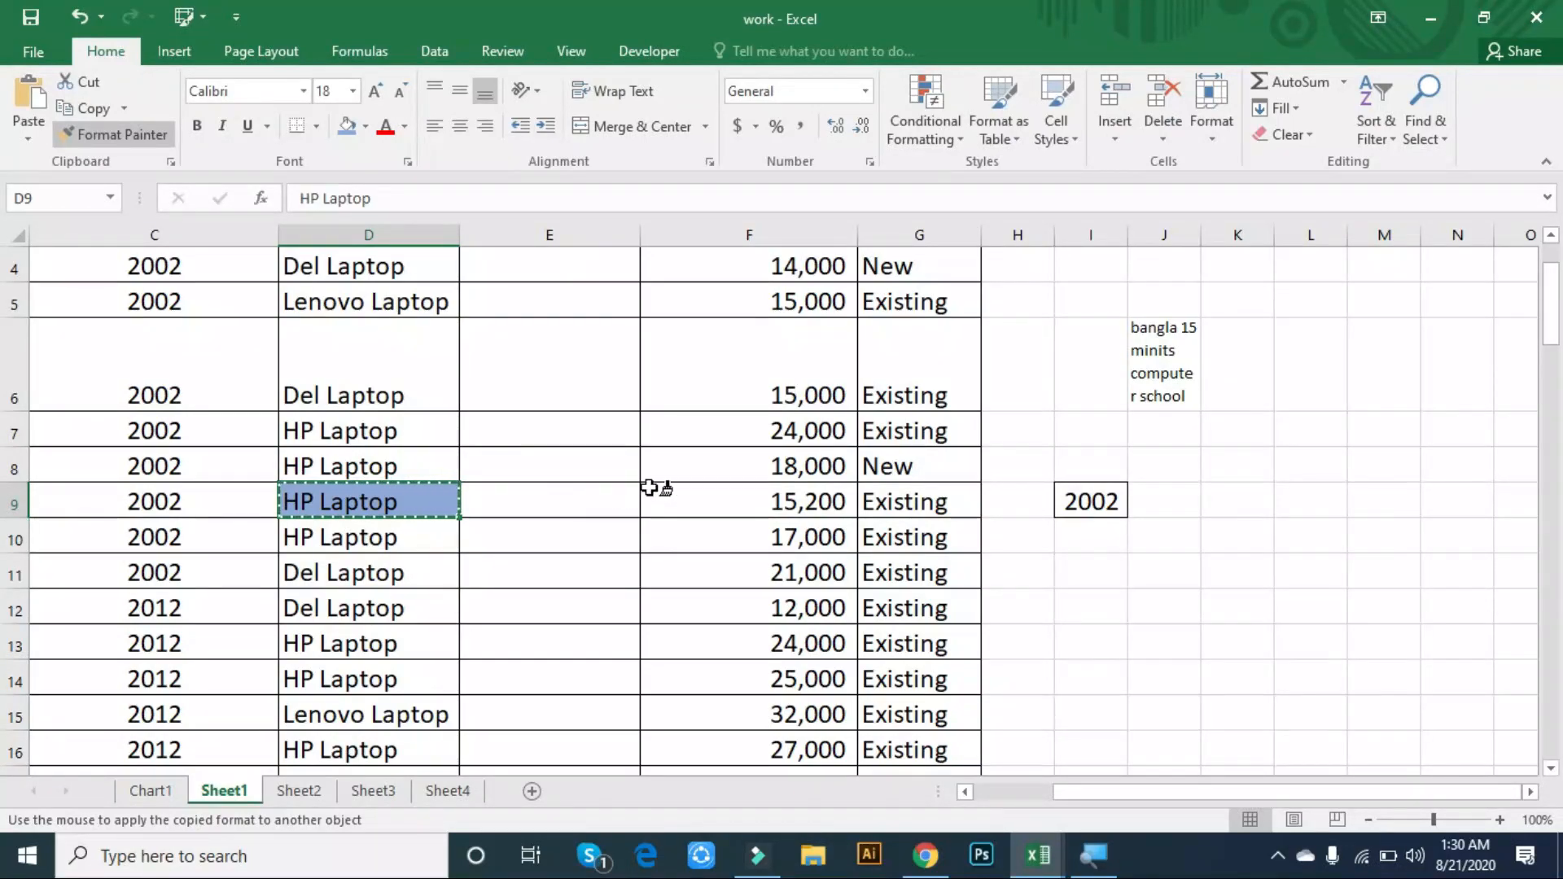
{"action": "left_click", "coordinate": [1091, 501]}
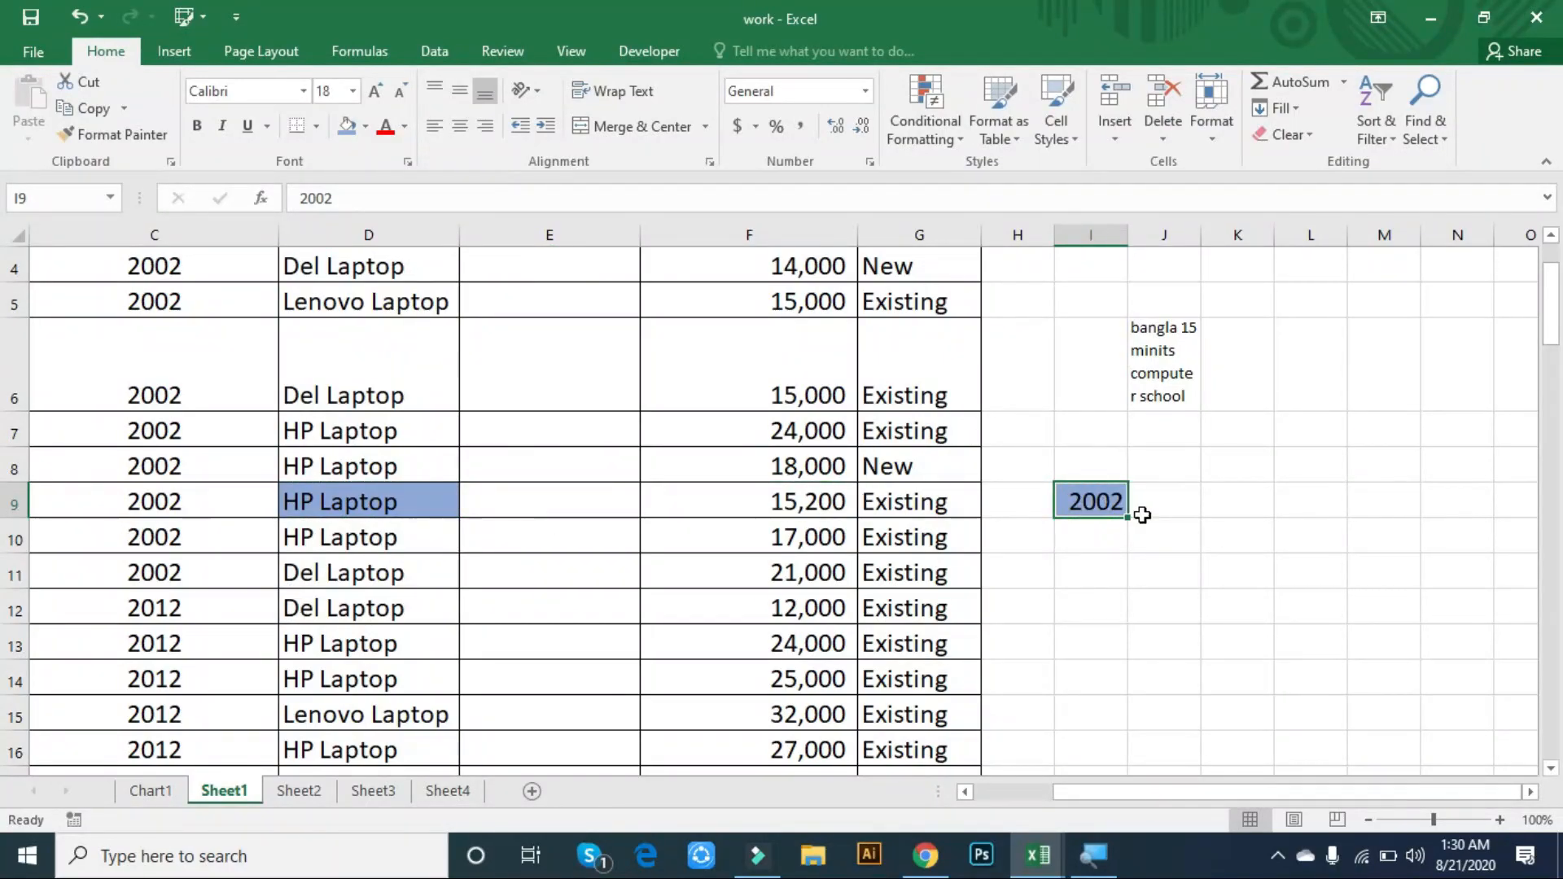
{"action": "left_click", "coordinate": [1101, 564]}
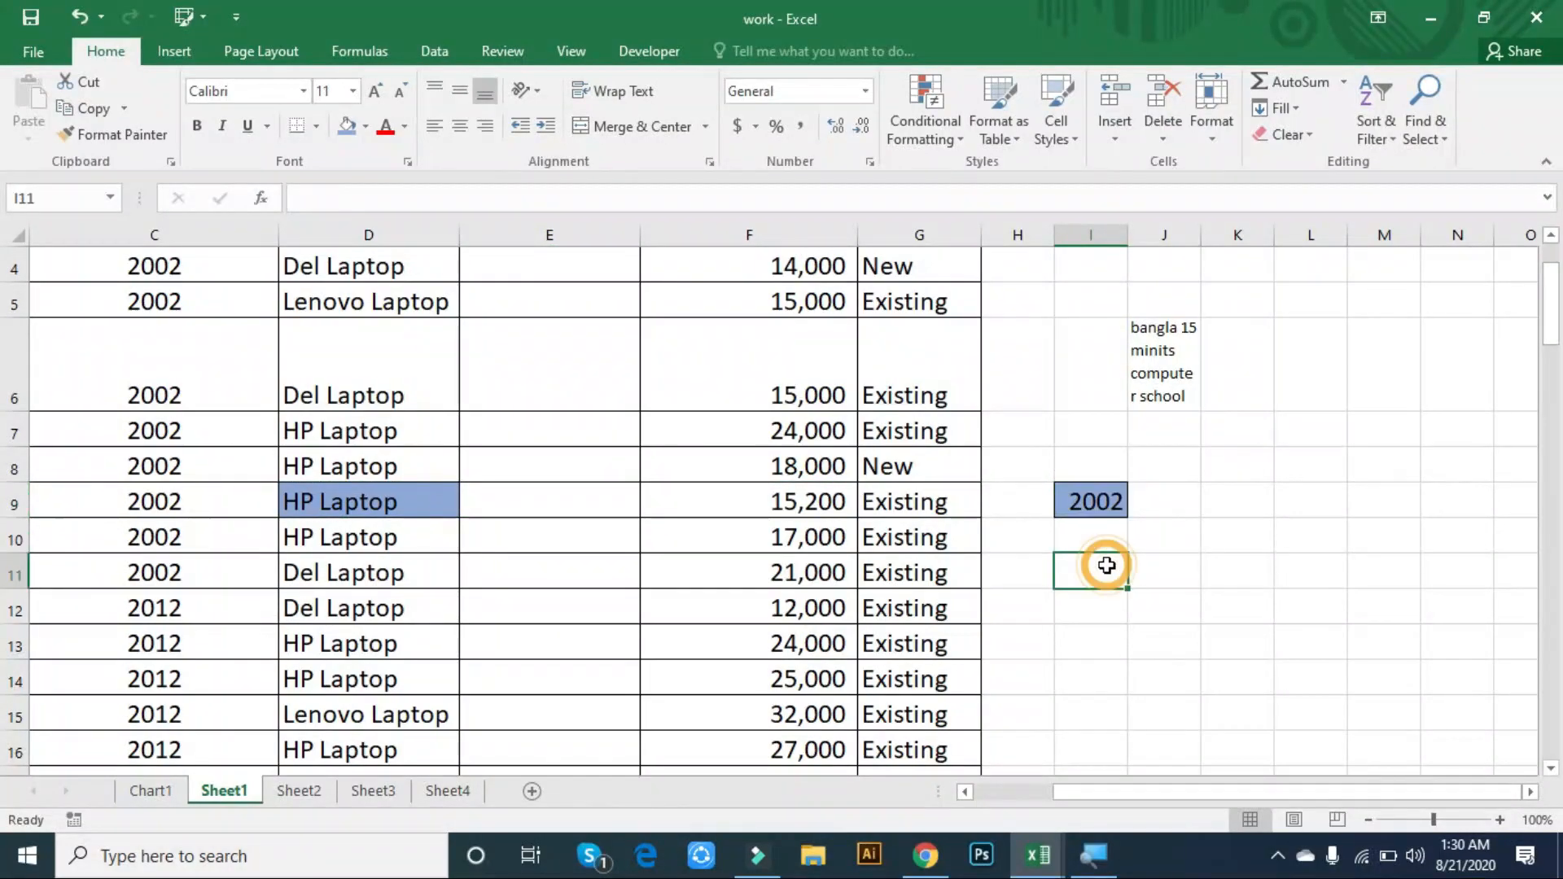
- Clear all formatting from cell I9 while keeping its content
{"action": "left_click", "coordinate": [1081, 497]}
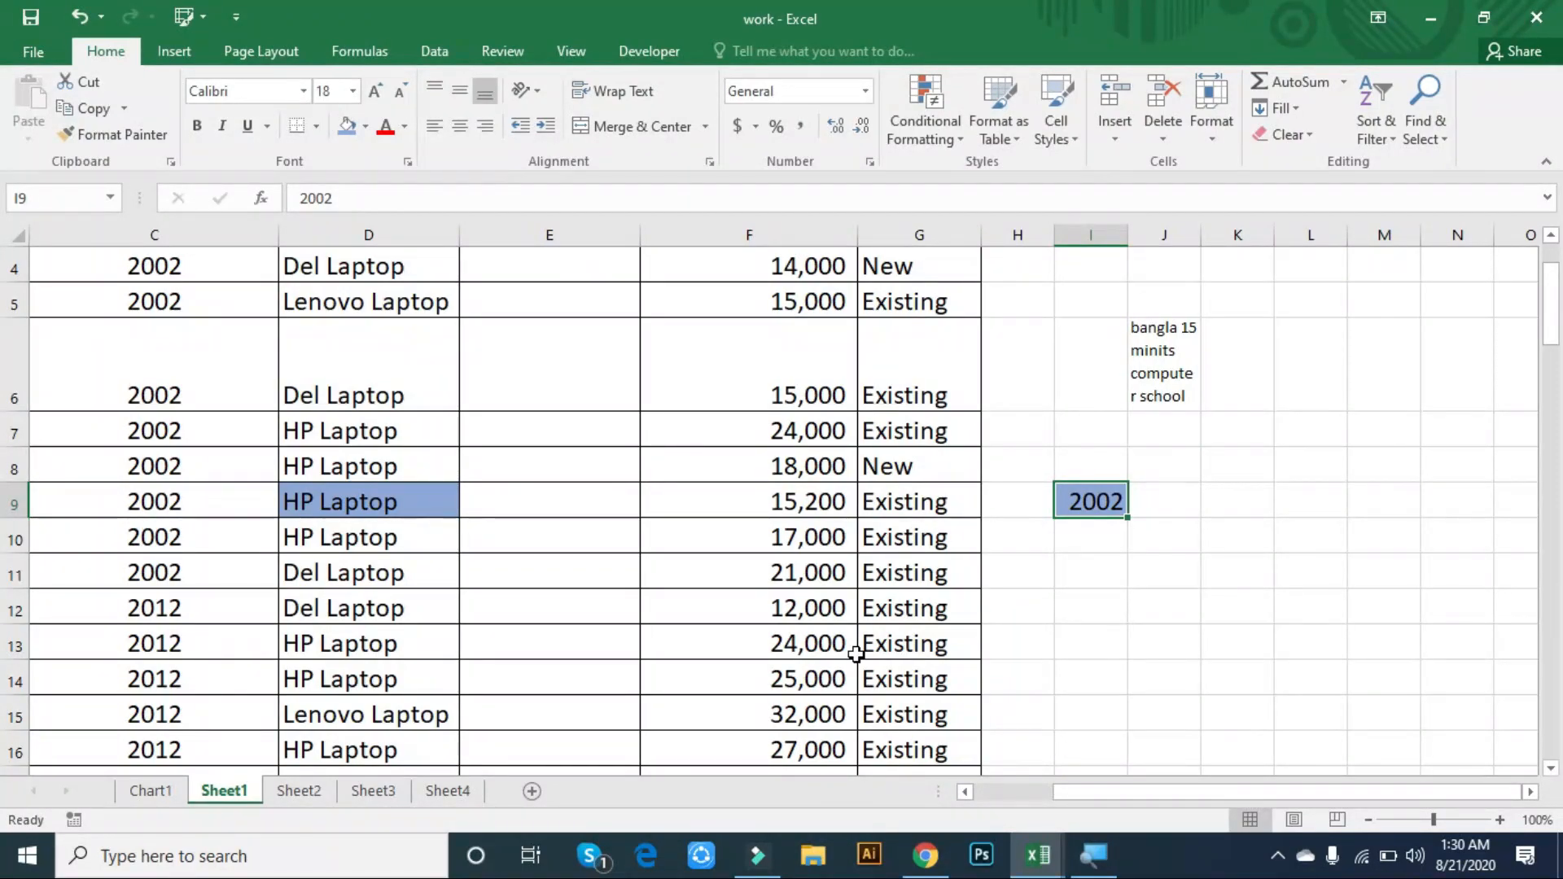
{"action": "key", "text": "alt+h"}
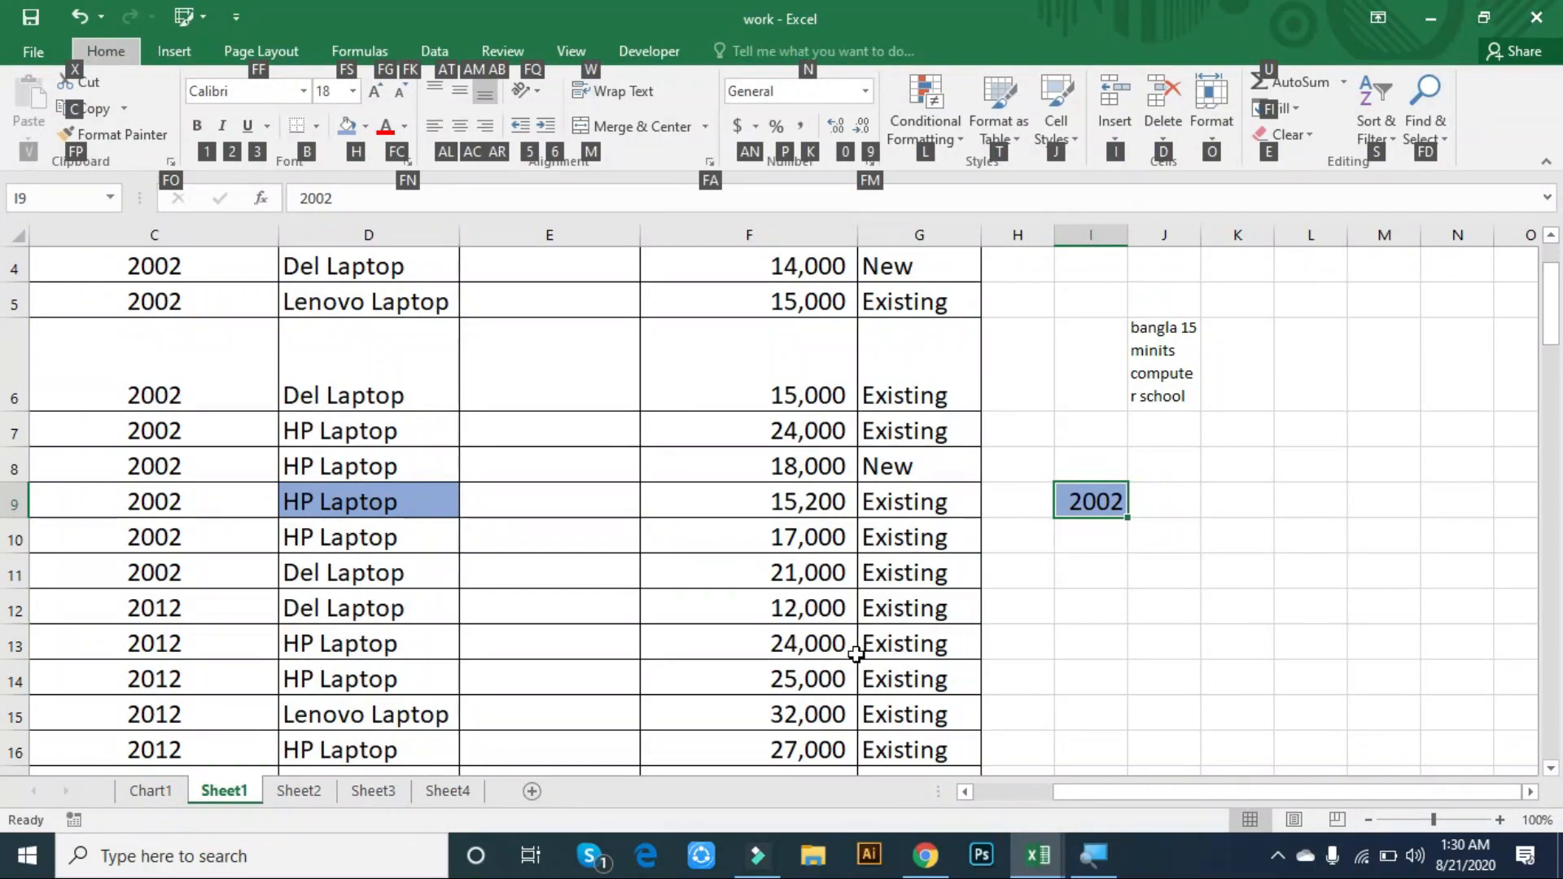
{"action": "key", "text": "e"}
{"action": "key", "text": "f"}
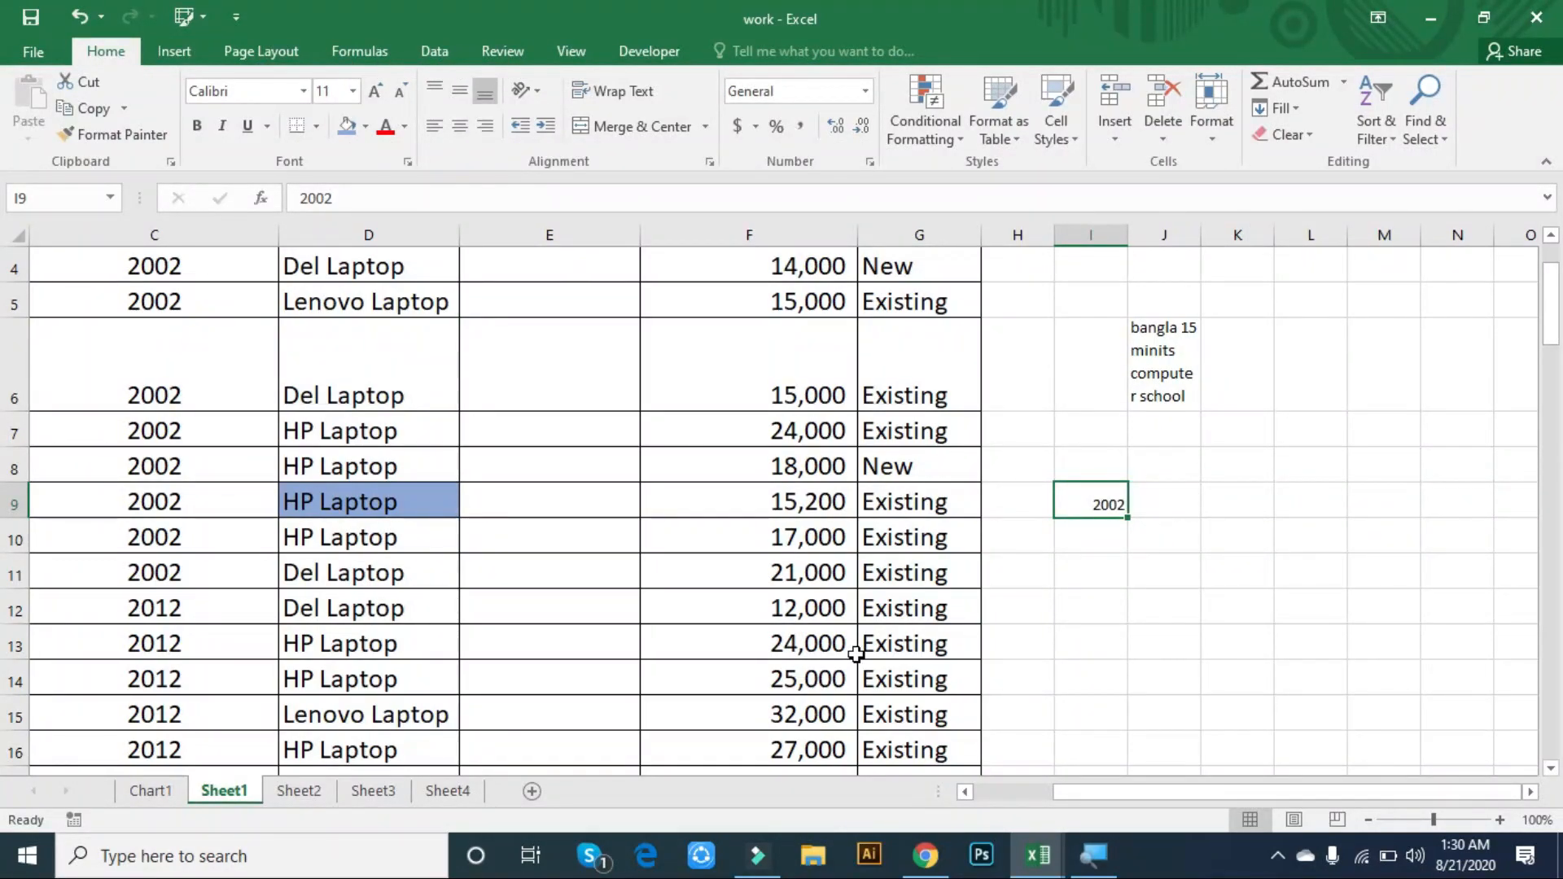
{"action": "left_click", "coordinate": [1018, 607]}
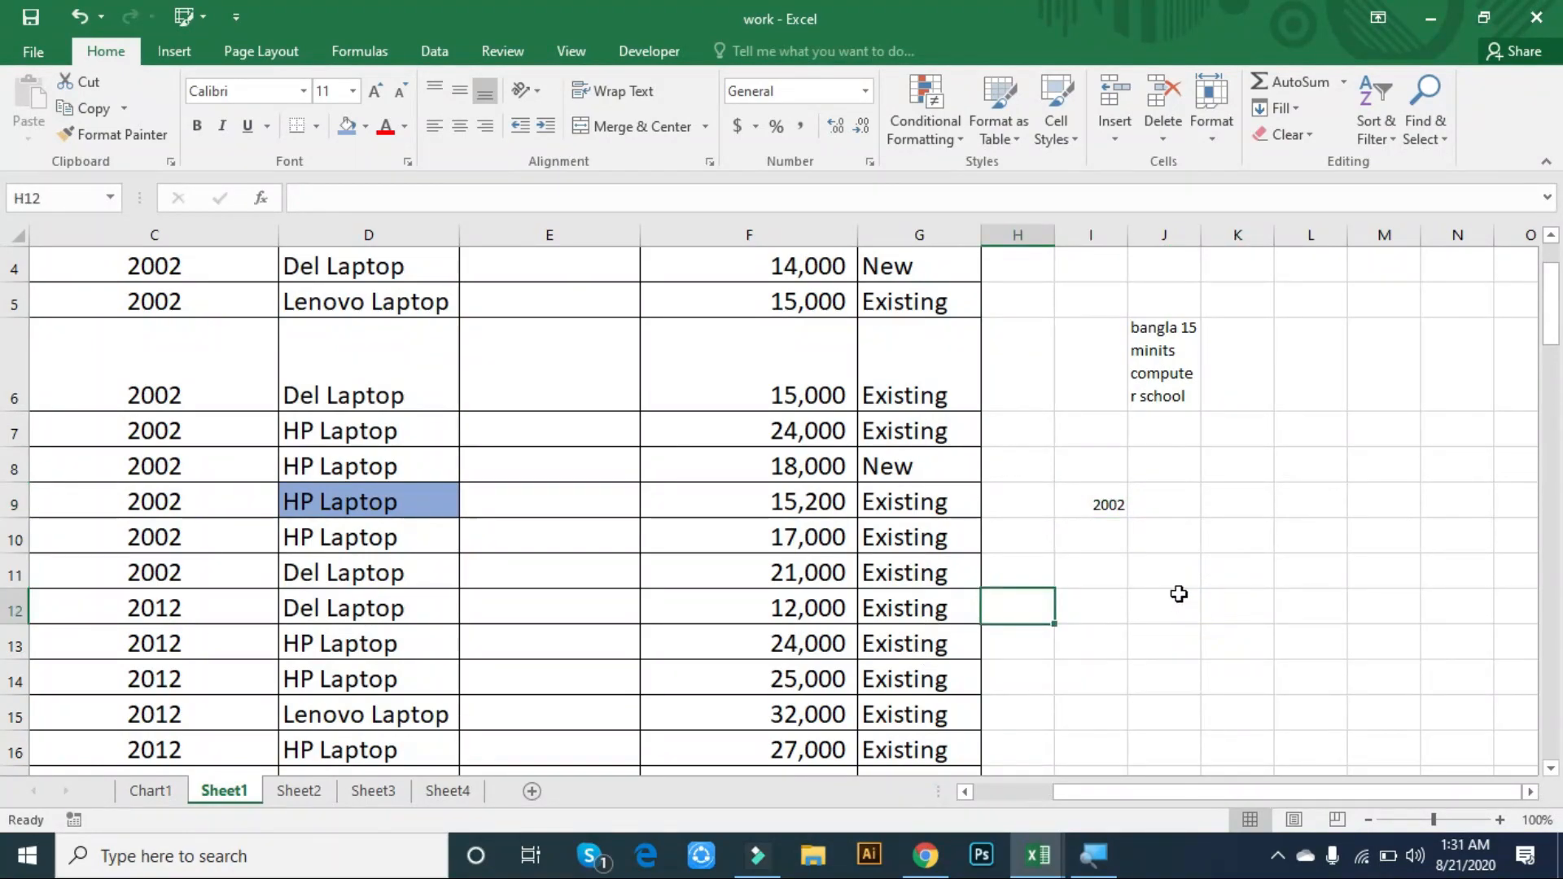
{"action": "left_click", "coordinate": [1101, 511]}
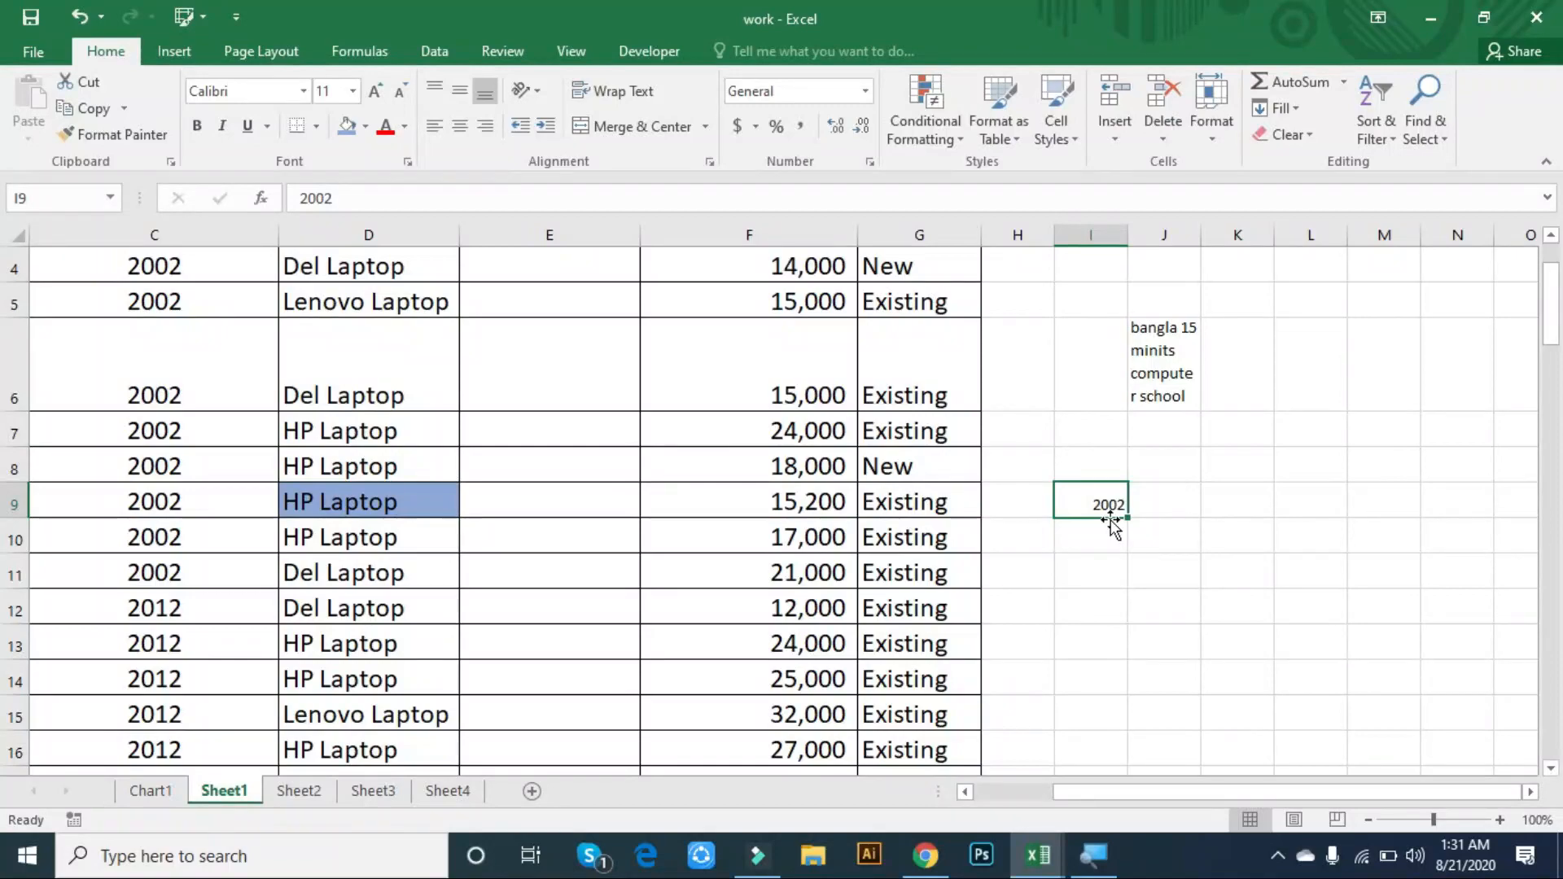
{"action": "left_click", "coordinate": [543, 609]}
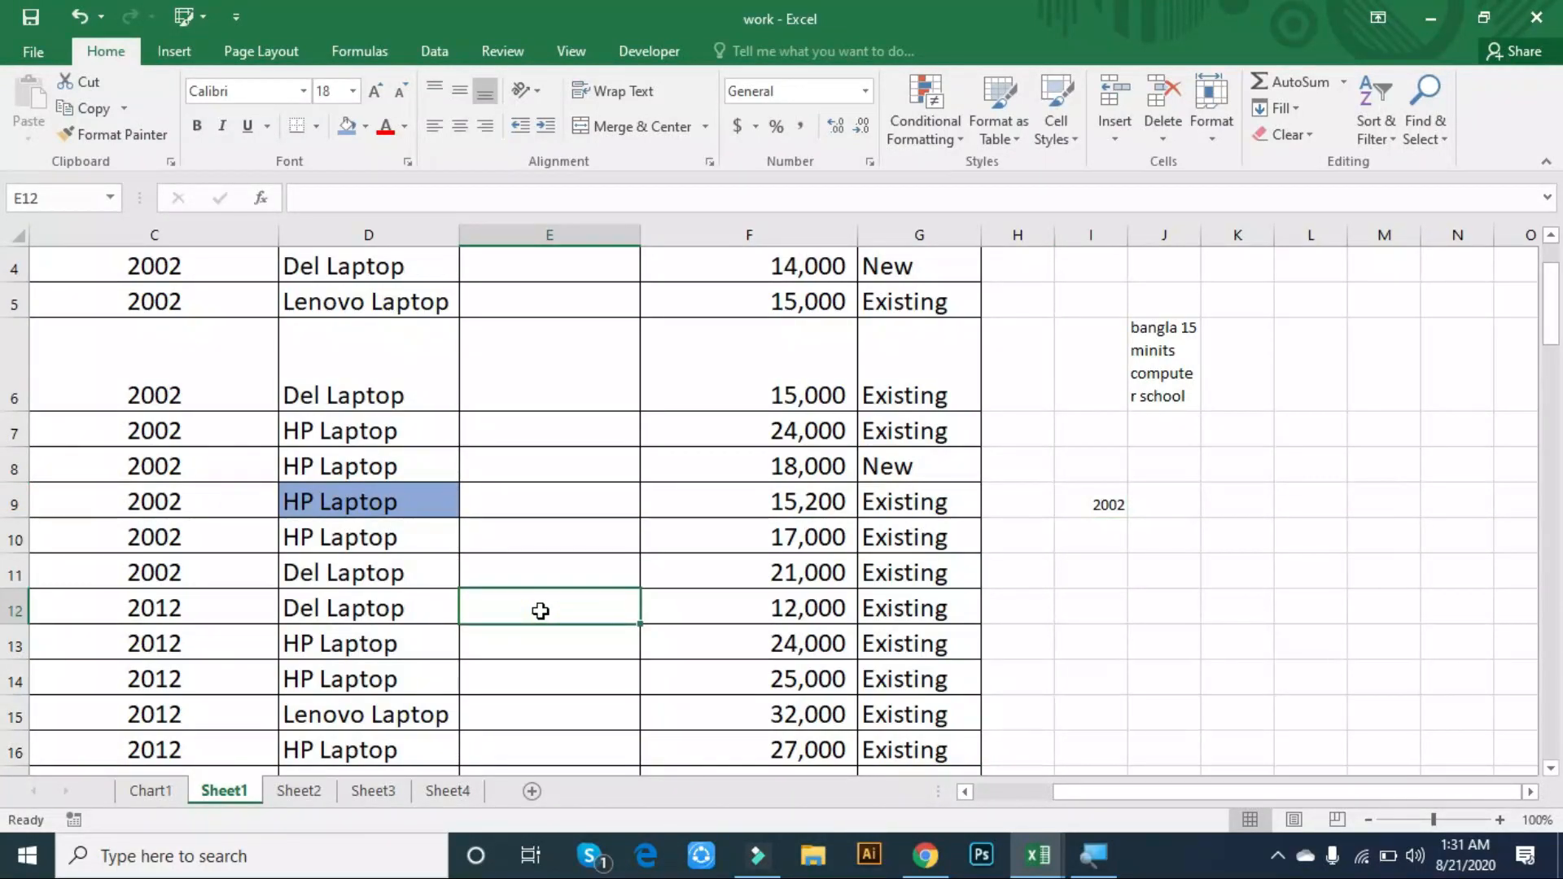